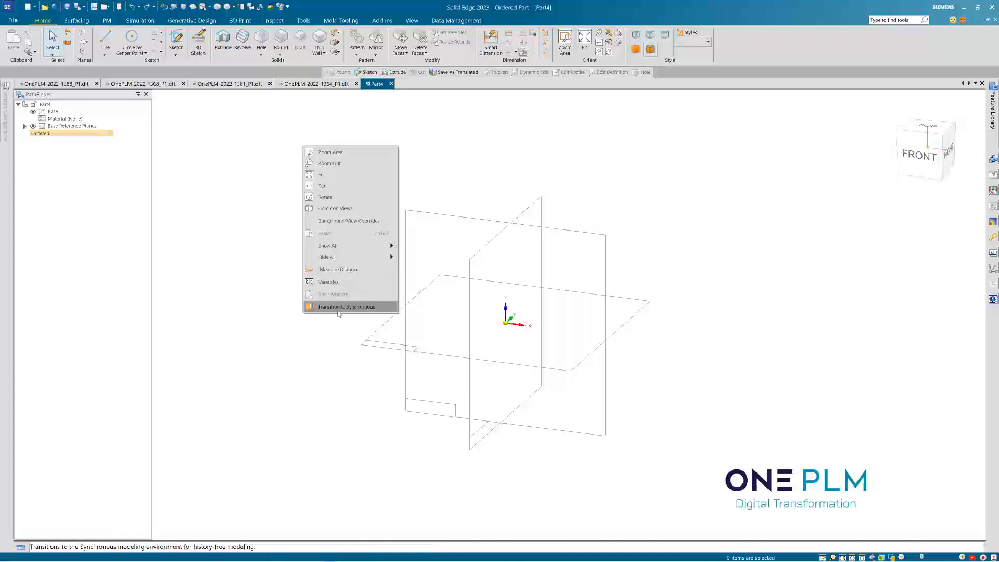
- Switch to synchronous modelling and start a cylinder with a circle of diameter 16 centred on the origin of the front (xz) plane
{"action": "left_click", "coordinate": [337, 306]}
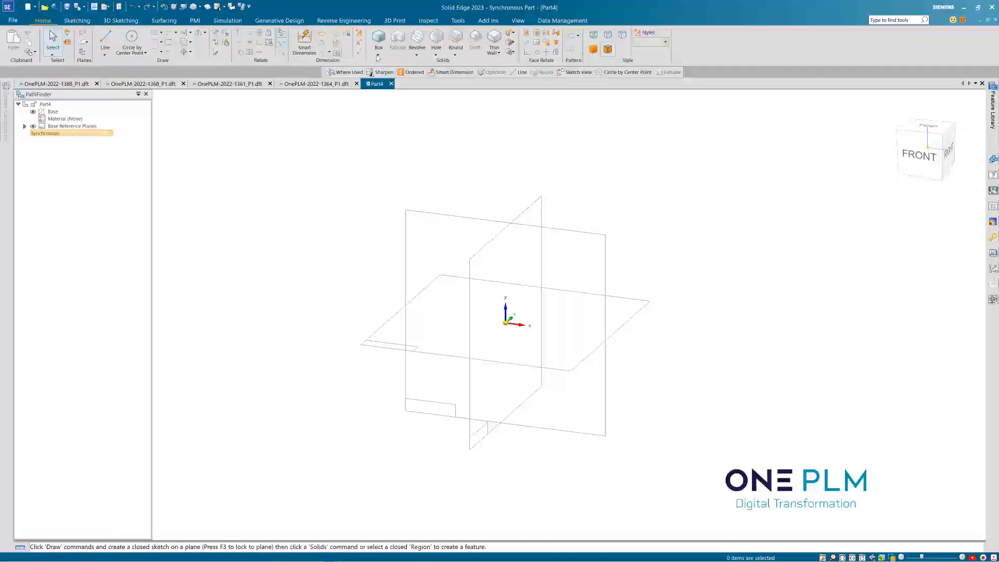
{"action": "left_click", "coordinate": [378, 55]}
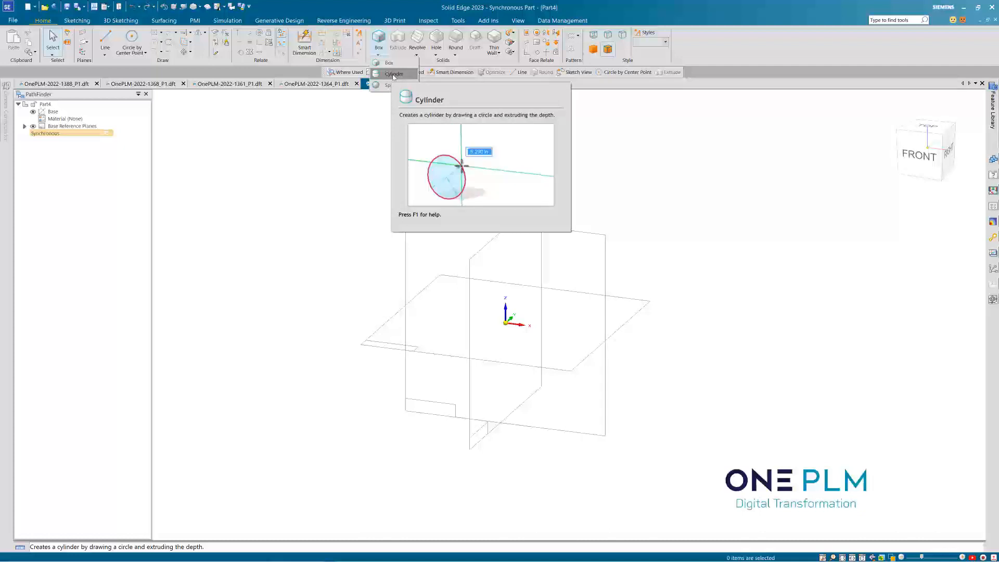
{"action": "left_click", "coordinate": [498, 296]}
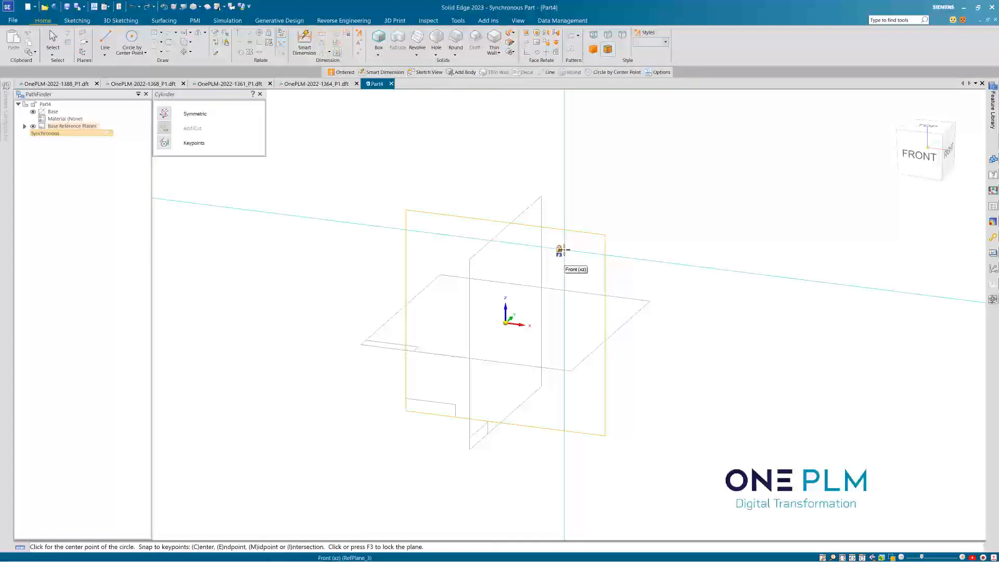
{"action": "key", "text": "F3"}
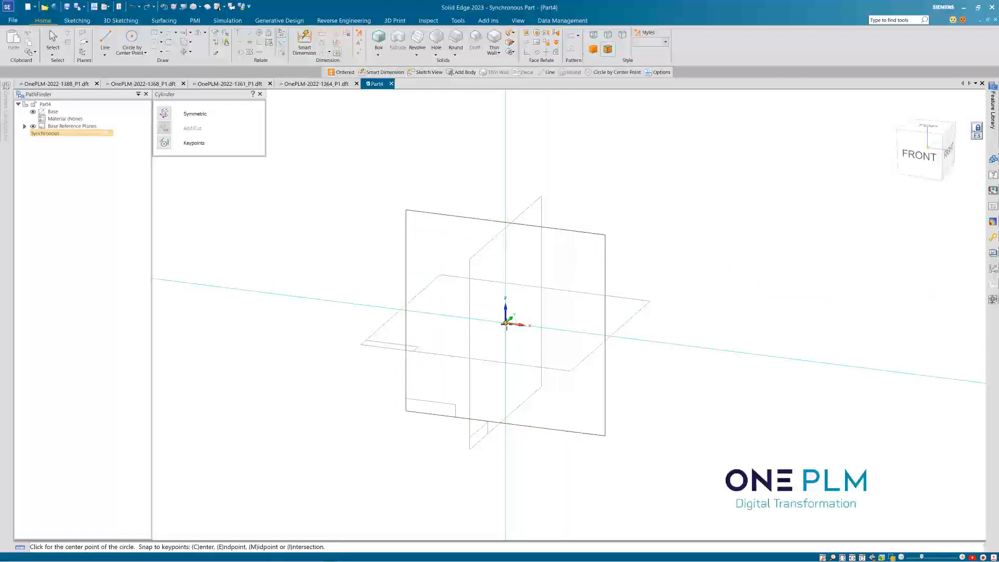
{"action": "left_click", "coordinate": [505, 323]}
{"action": "type", "text": "1"}
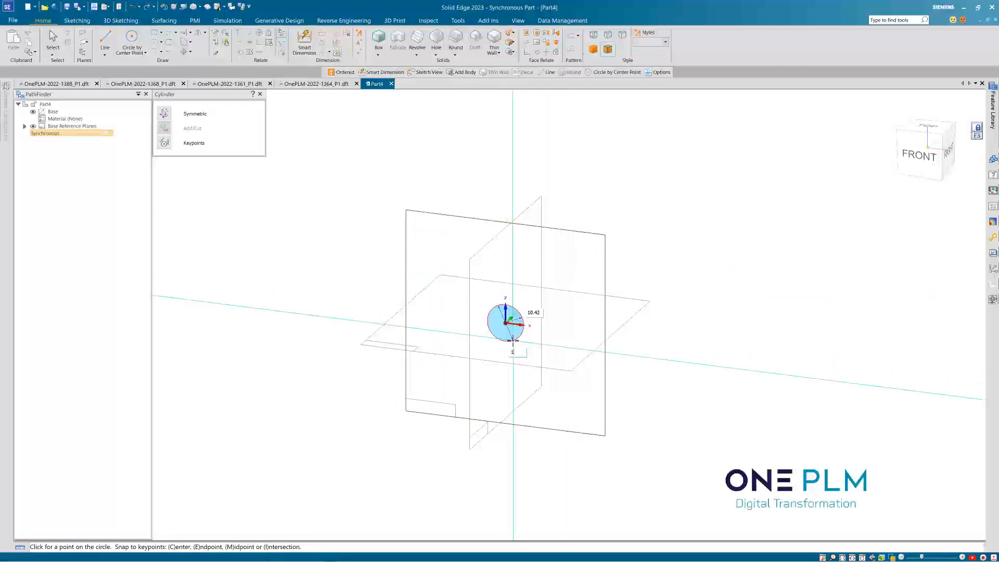
{"action": "type", "text": "6"}
{"action": "key", "text": "Return"}
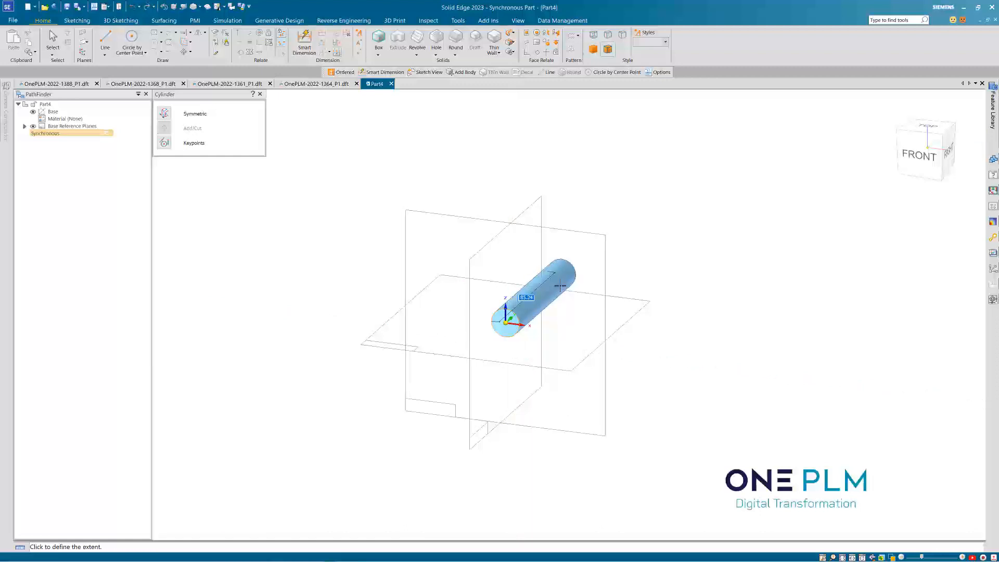
- Extend the cylinder symmetrically about the front plane to a total length of 175
{"action": "key", "text": "s"}
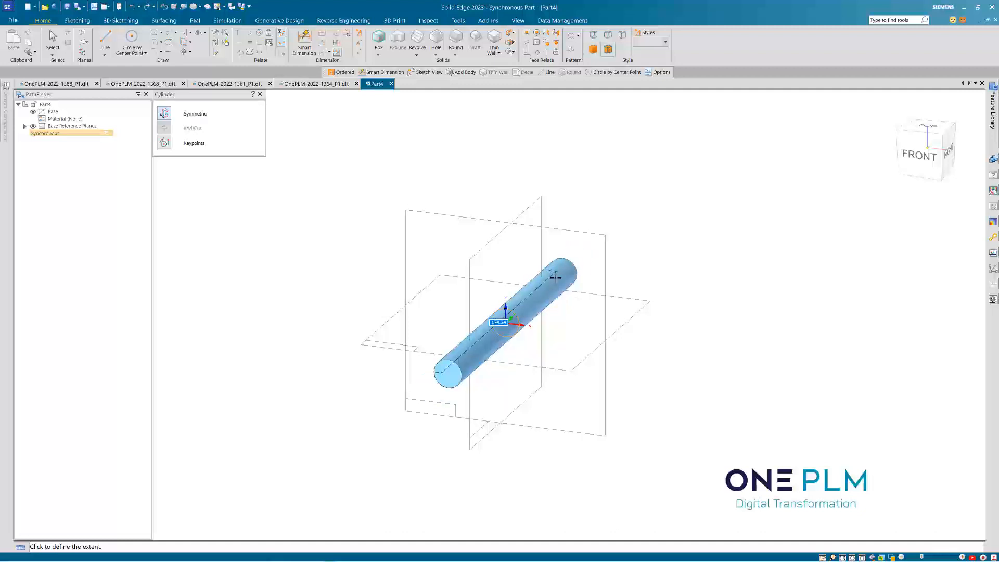
{"action": "type", "text": "175"}
{"action": "key", "text": "Return"}
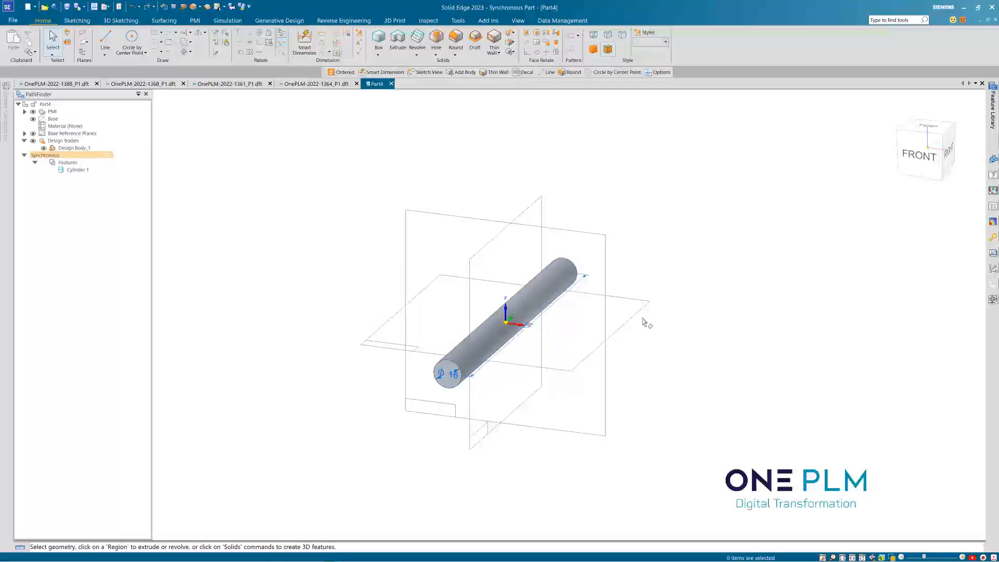
- Hide the base reference planes around the cylinder
{"action": "scroll", "coordinate": [646, 323], "scroll_direction": "up", "scroll_amount": 1}
{"action": "scroll", "coordinate": [646, 323], "scroll_direction": "up", "scroll_amount": 2}
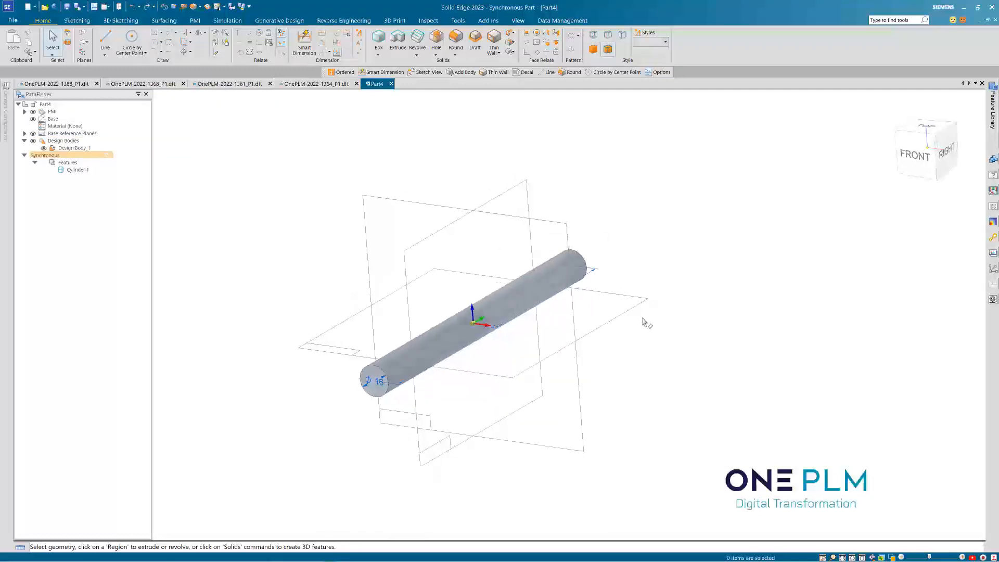
{"action": "middle_click_drag", "start_coordinate": [643, 320], "coordinate": [645, 322]}
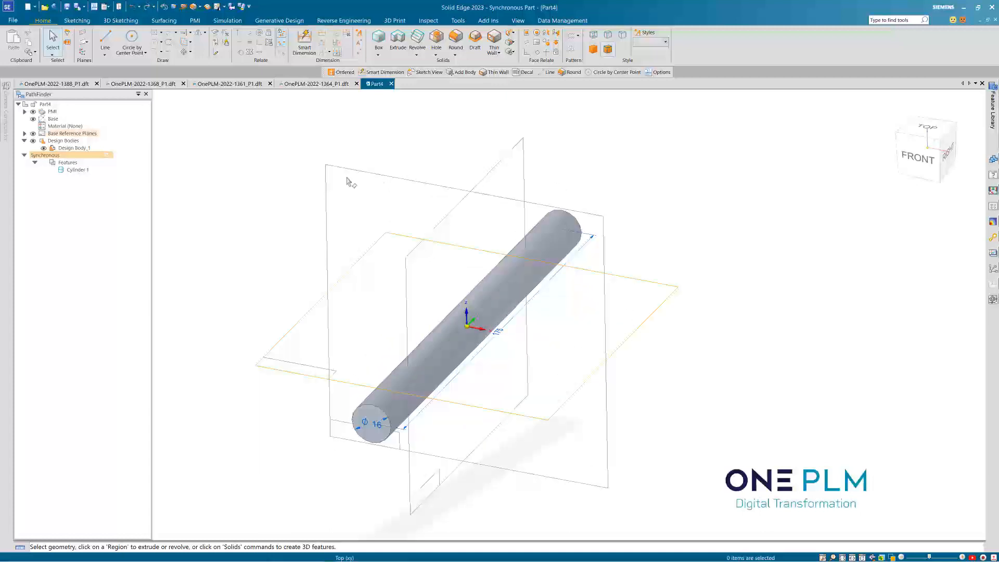
{"action": "left_click", "coordinate": [33, 134]}
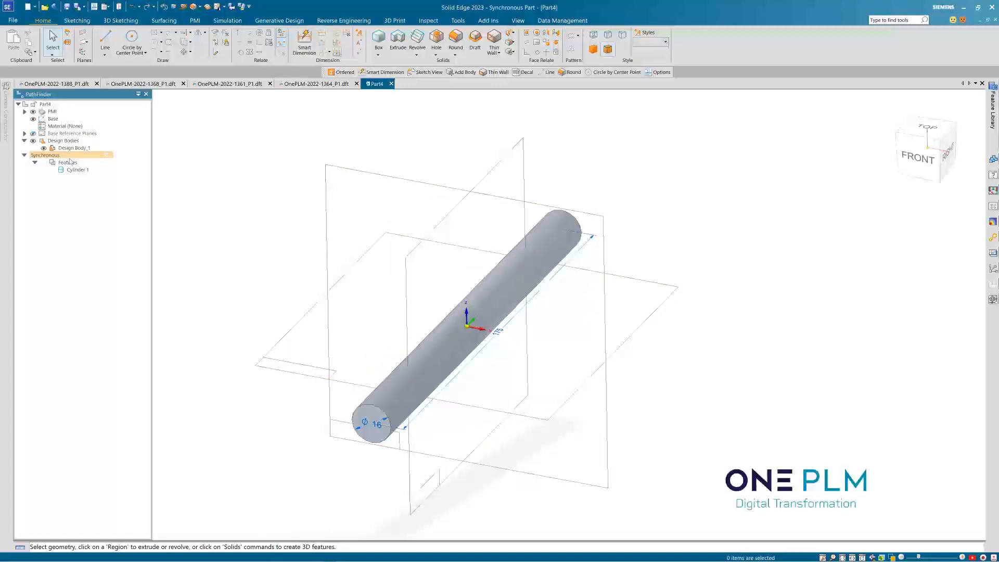
{"action": "middle_click_drag", "start_coordinate": [263, 248], "coordinate": [368, 252]}
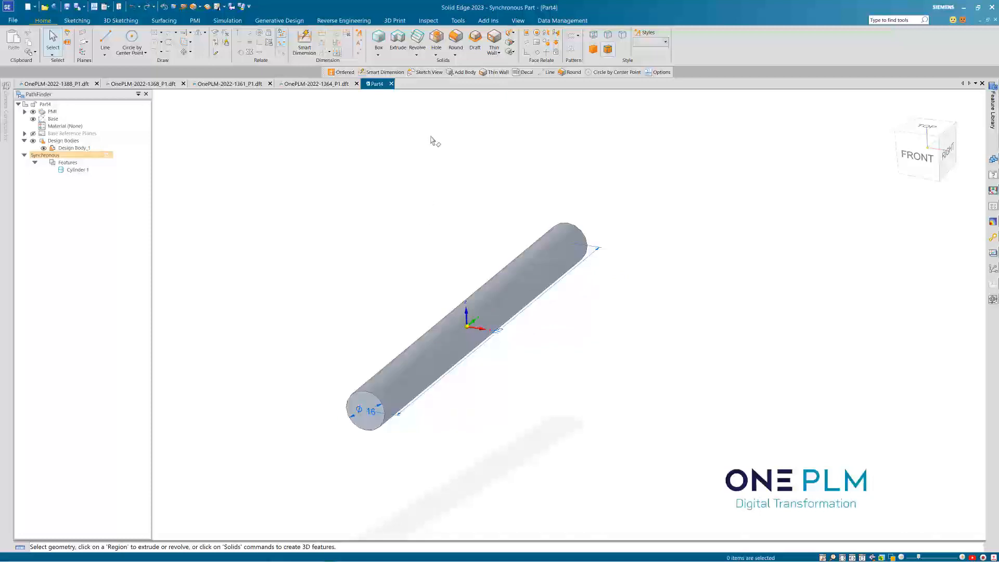
- Chamfer the circular edges at both ends of the cylinder with an equal setback of 1.5
{"action": "left_click", "coordinate": [457, 55]}
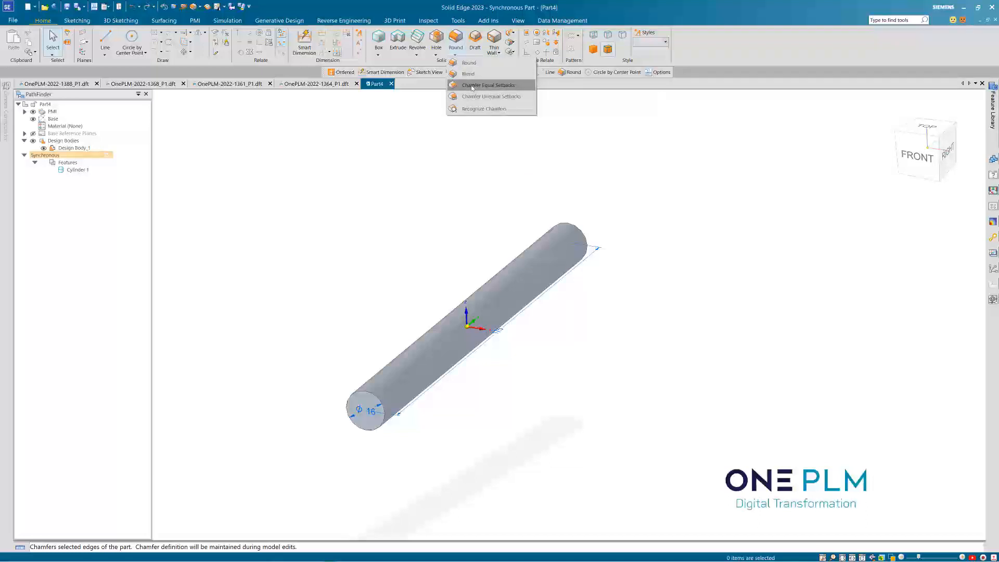
{"action": "left_click", "coordinate": [474, 86]}
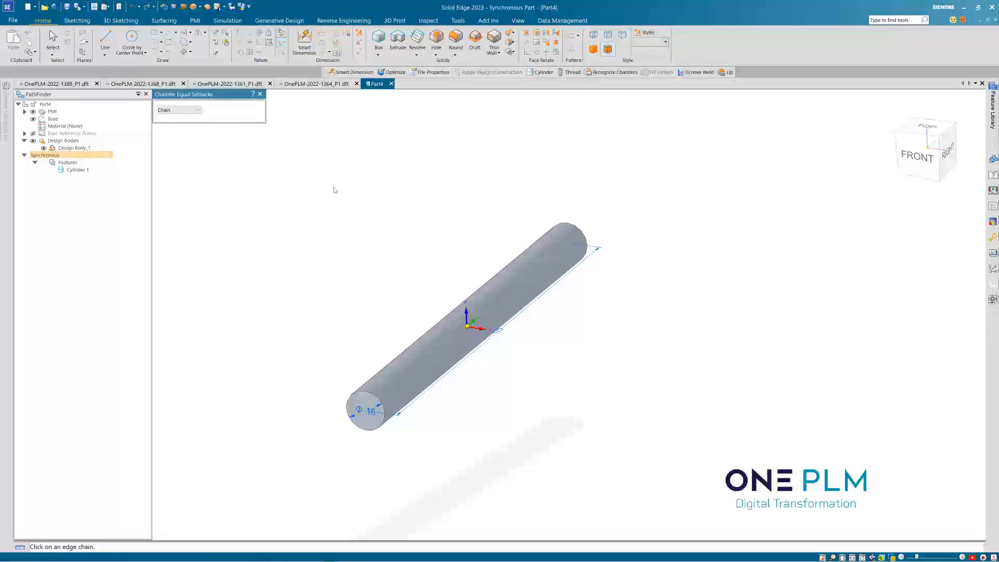
{"action": "left_click", "coordinate": [363, 388]}
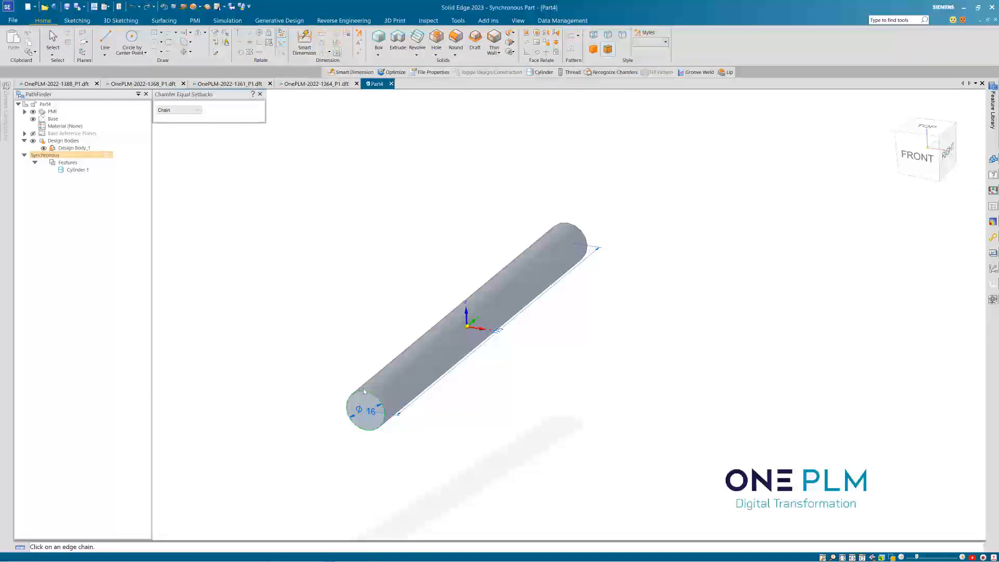
{"action": "left_click", "coordinate": [572, 227]}
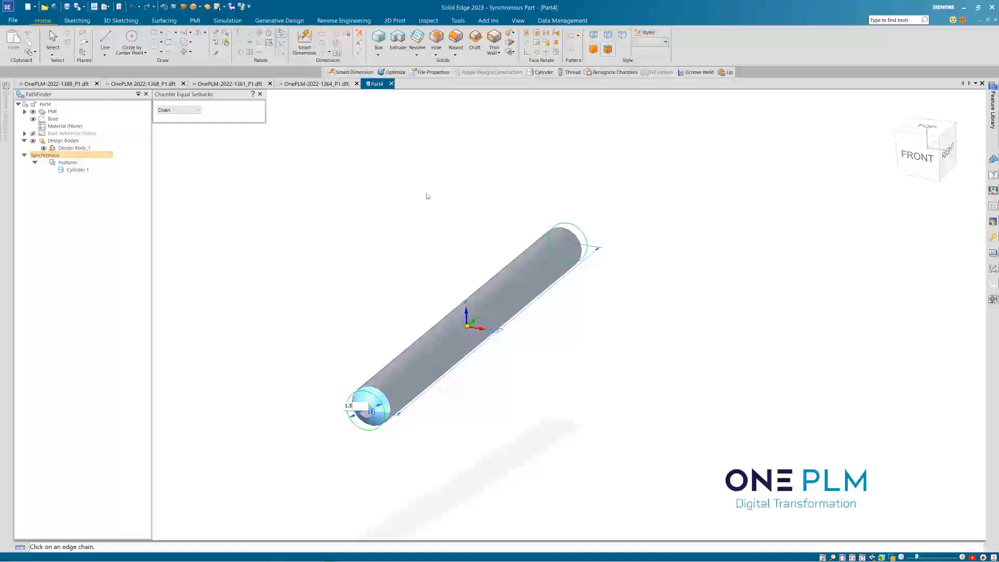
{"action": "key", "text": "Return"}
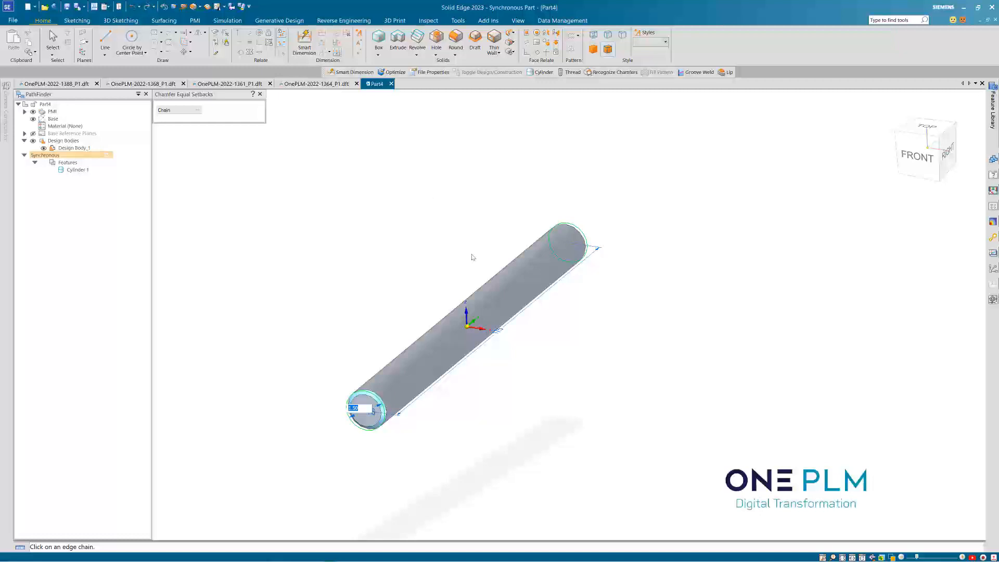
{"action": "key", "text": "Return"}
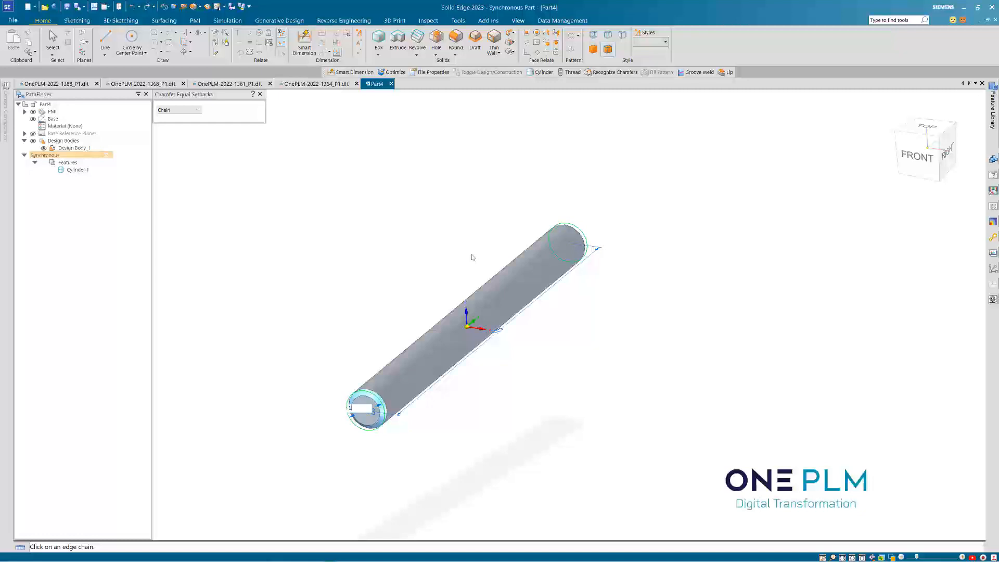
{"action": "type", "text": "1.5"}
{"action": "key", "text": "Return"}
{"action": "key", "text": "Return"}
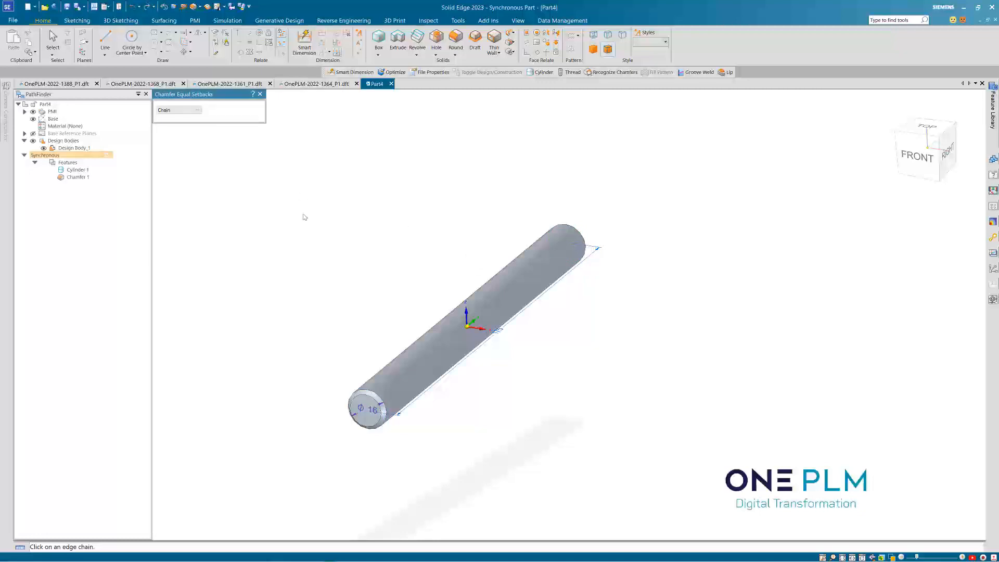
{"action": "left_click", "coordinate": [52, 39]}
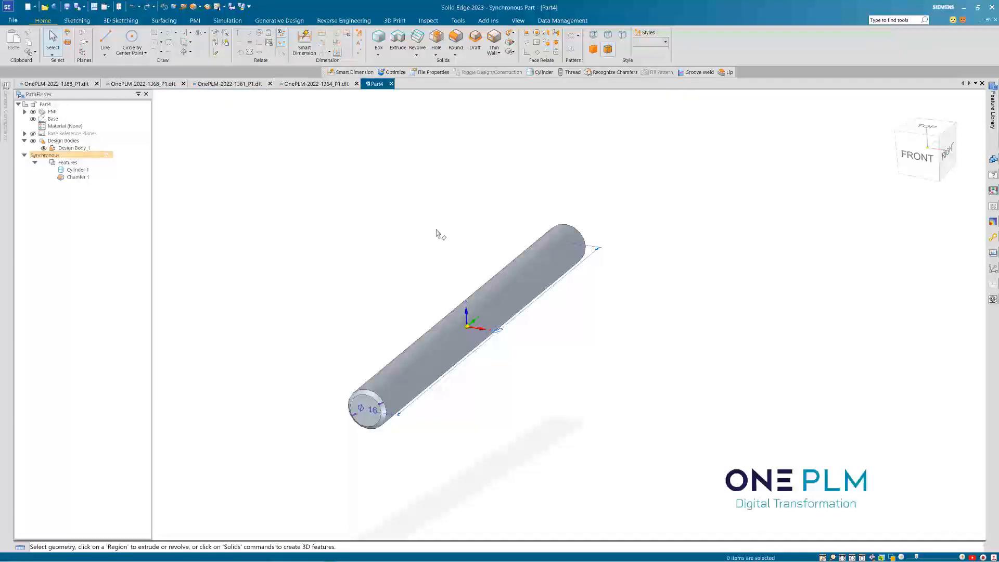
- Save the chamfered cylinder as a new document, assigning all of its document properties
{"action": "middle_click_drag", "start_coordinate": [450, 245], "coordinate": [427, 252]}
{"action": "scroll", "coordinate": [357, 285], "scroll_direction": "up", "scroll_amount": 2}
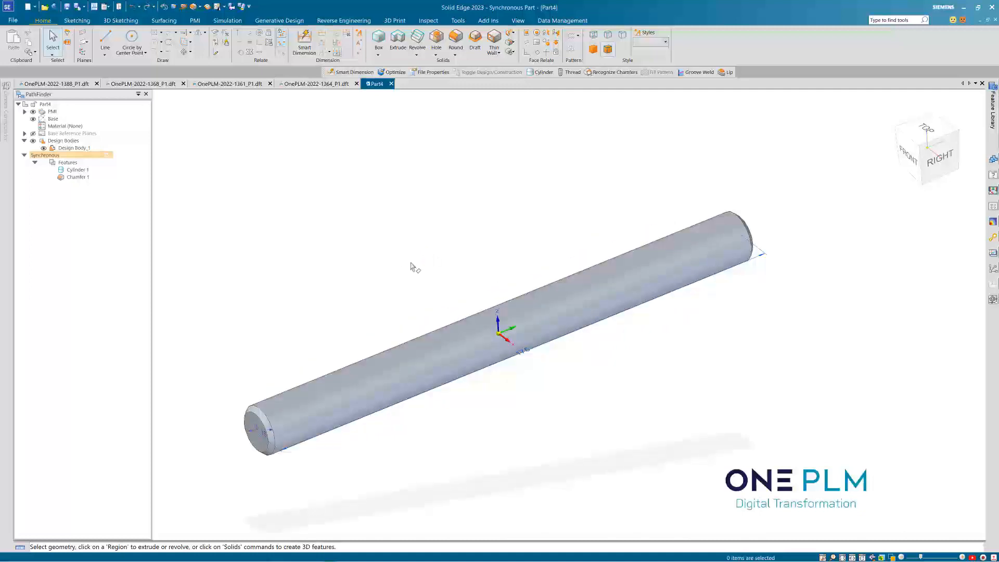
{"action": "key", "text": "ctrl+s"}
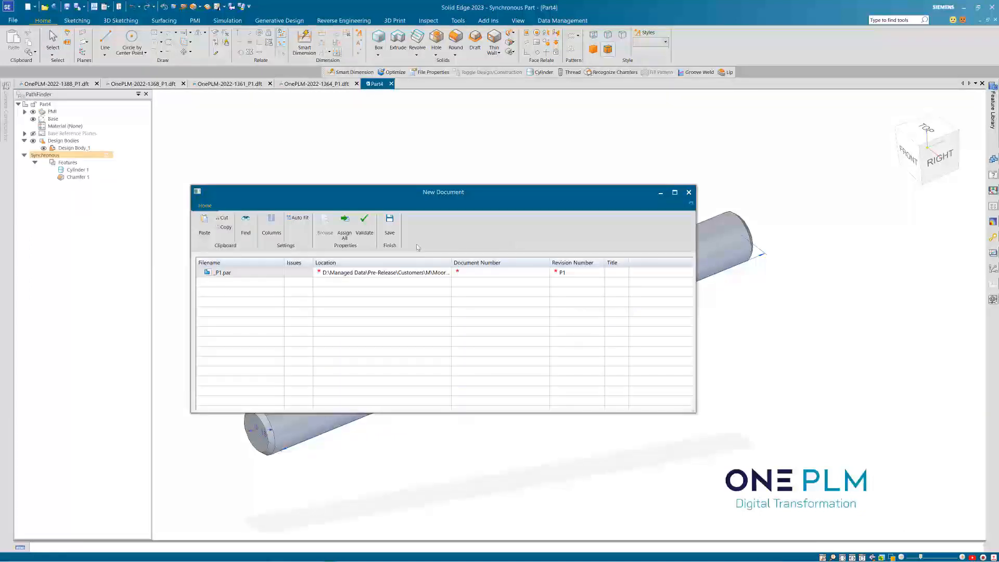
{"action": "left_click", "coordinate": [345, 226]}
{"action": "left_click", "coordinate": [390, 225]}
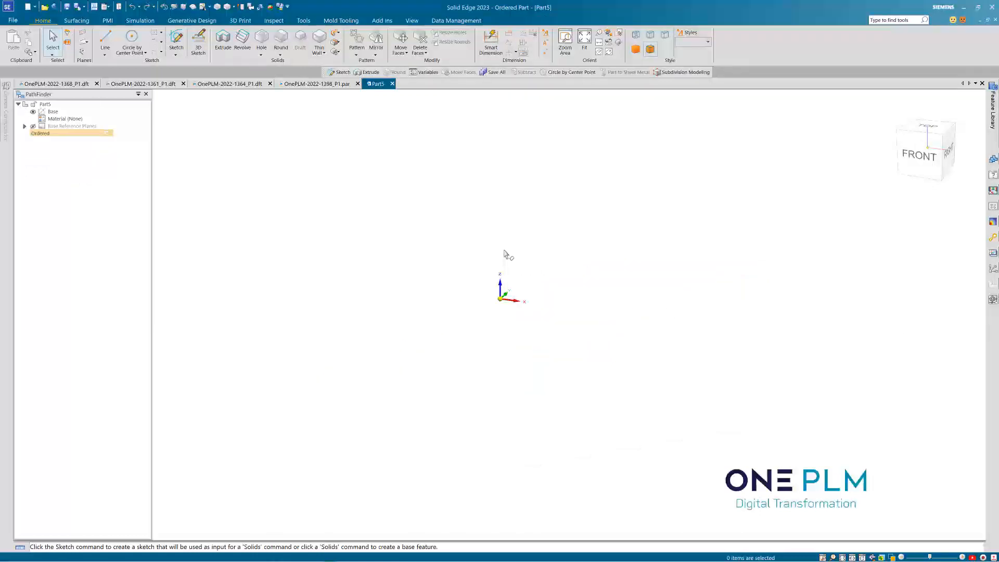
- Show the base reference planes in the new part and start a Revolve profile sketch on the right (yz) plane
{"action": "scroll", "coordinate": [531, 260], "scroll_direction": "up", "scroll_amount": 1}
{"action": "left_click", "coordinate": [33, 126]}
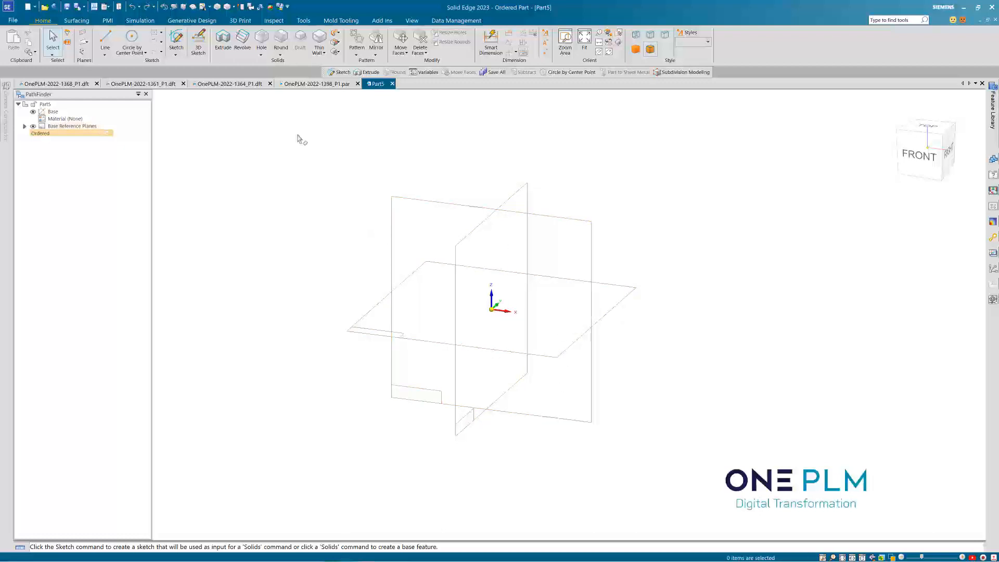
{"action": "left_click", "coordinate": [242, 42]}
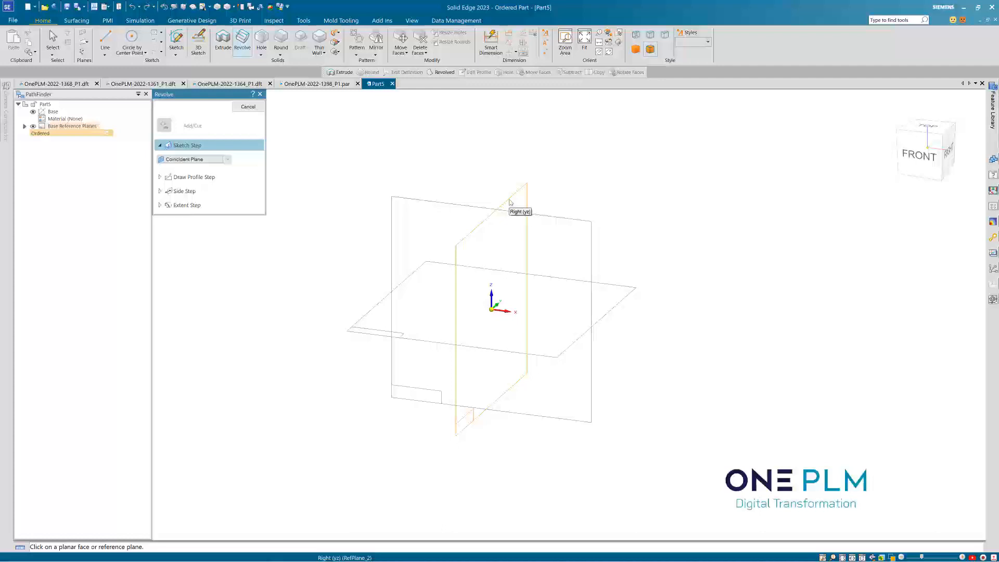
{"action": "left_click", "coordinate": [509, 202]}
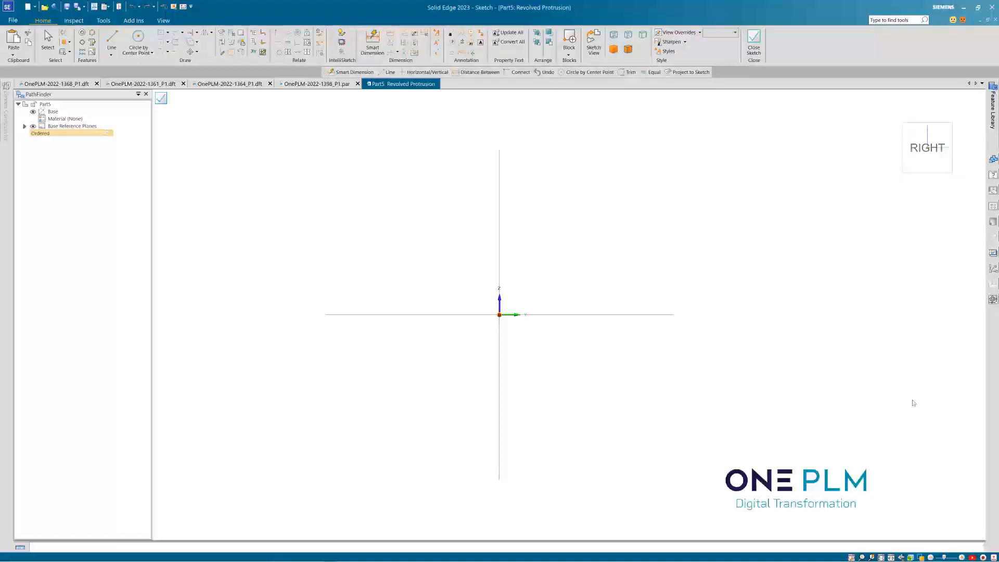
{"action": "key", "text": "l"}
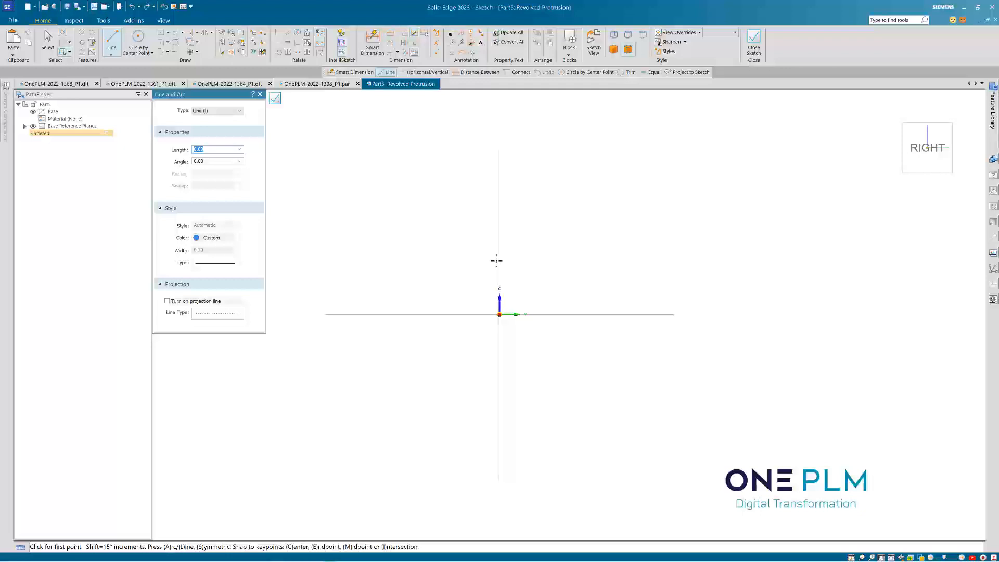
{"action": "scroll", "coordinate": [500, 299], "scroll_direction": "down", "scroll_amount": 1}
{"action": "scroll", "coordinate": [512, 238], "scroll_direction": "up", "scroll_amount": 1}
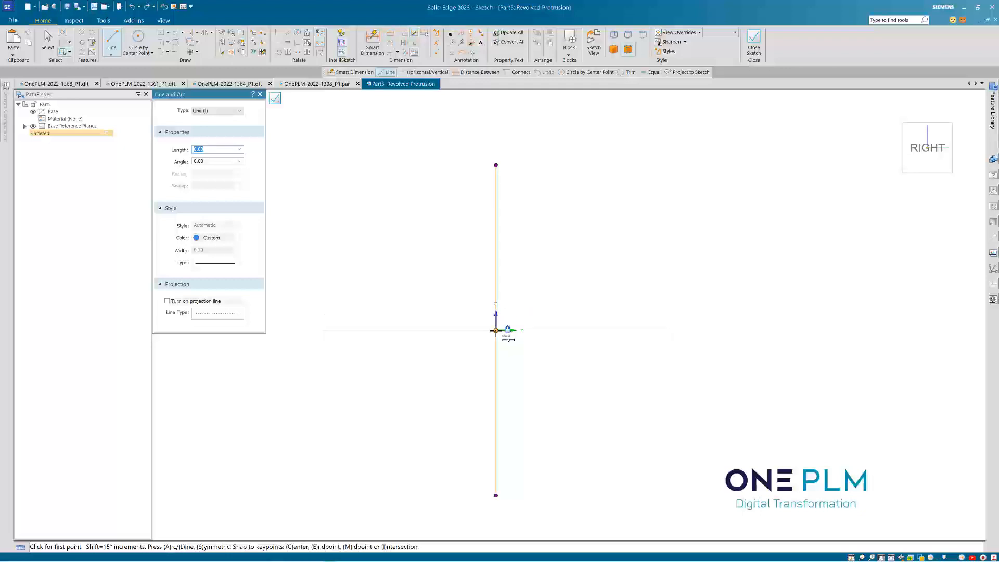
{"action": "left_click", "coordinate": [499, 330]}
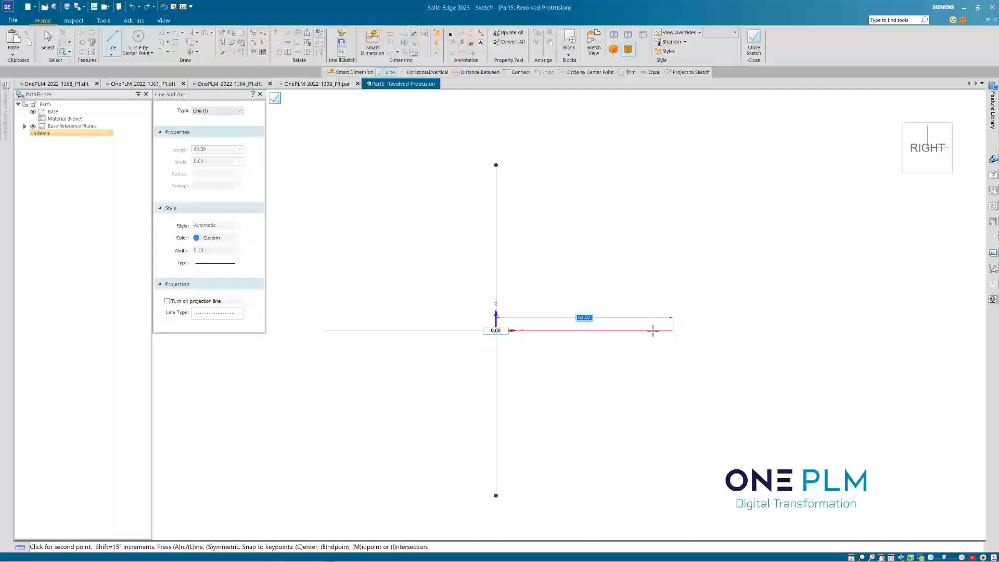
{"action": "left_click", "coordinate": [665, 328]}
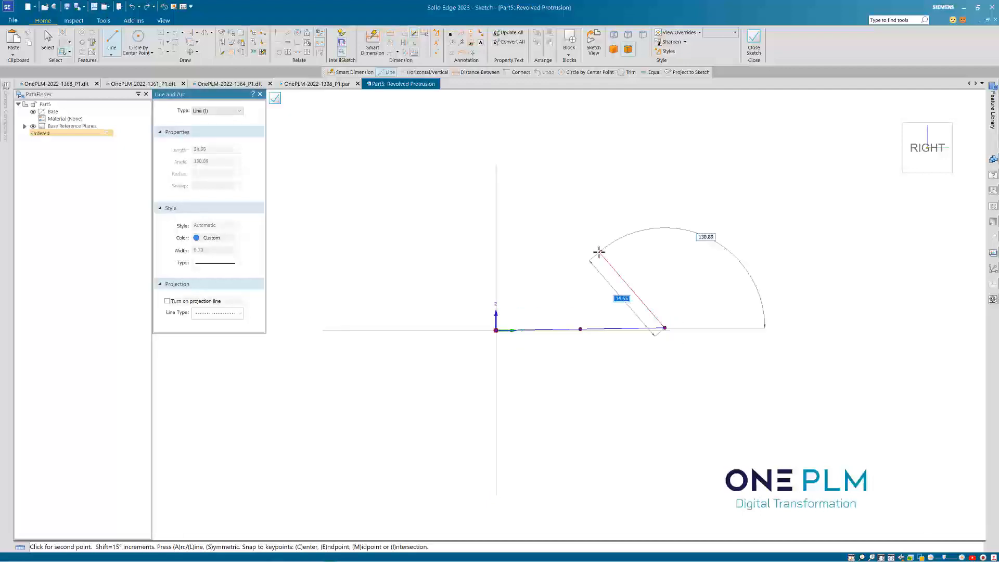
{"action": "right_click", "coordinate": [602, 317]}
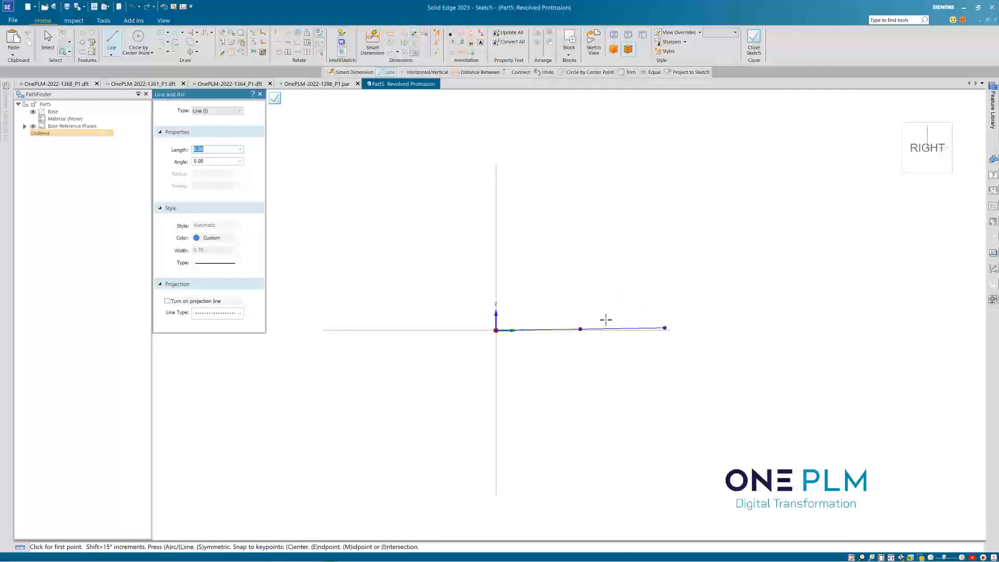
{"action": "key", "text": "ctrl+z"}
- Draw a horizontal line about 59 long from the origin along the Y axis for the revolve profile
{"action": "left_click", "coordinate": [113, 42]}
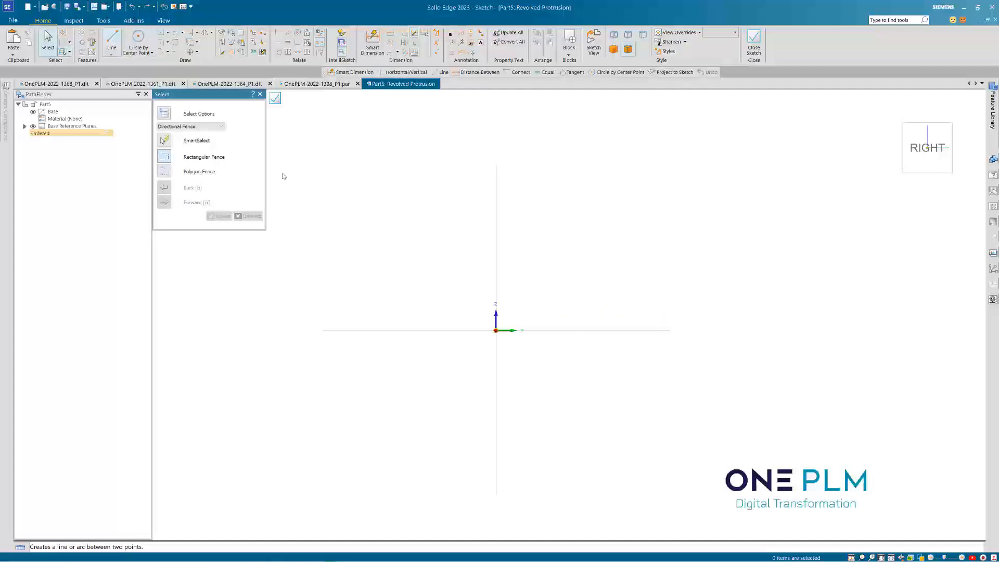
{"action": "left_click", "coordinate": [111, 41]}
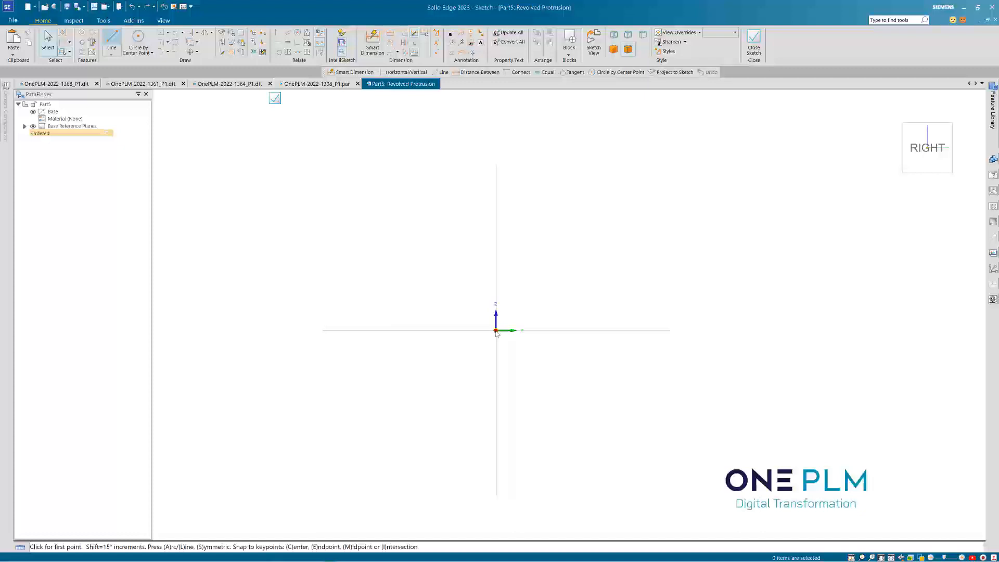
{"action": "left_click", "coordinate": [496, 330]}
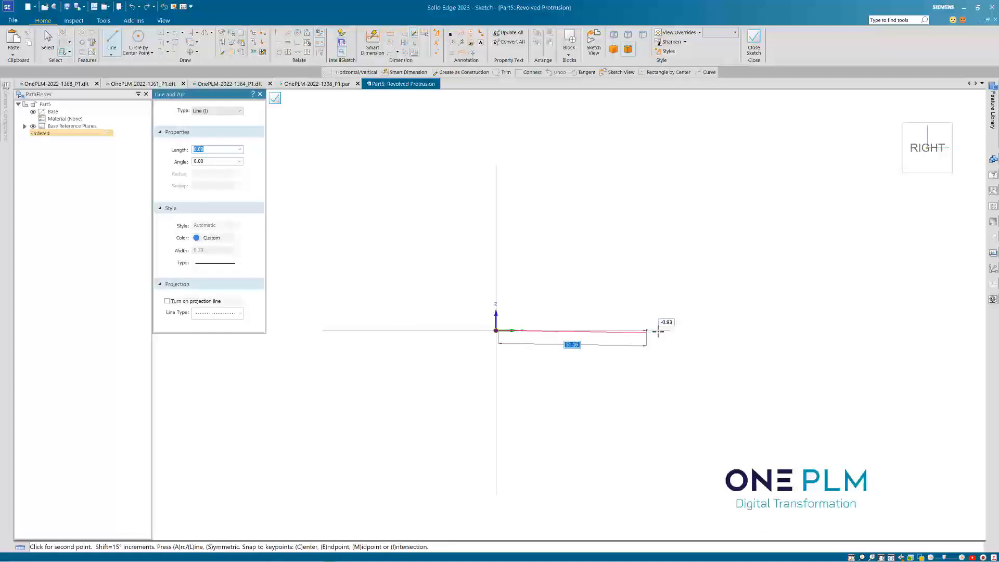
{"action": "left_click", "coordinate": [670, 330]}
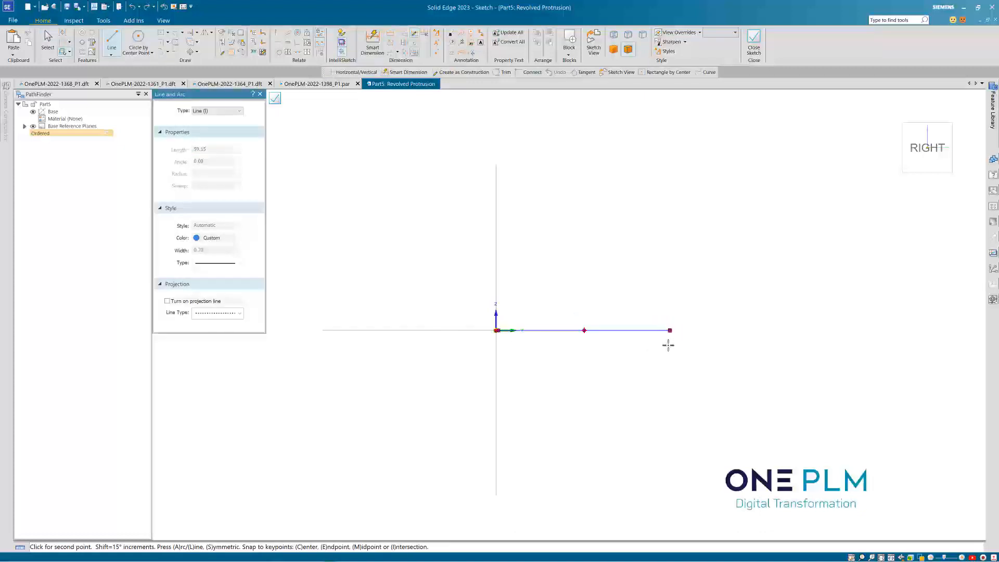
- End the line and connect its start point to the sketch origin
{"action": "right_click", "coordinate": [642, 364]}
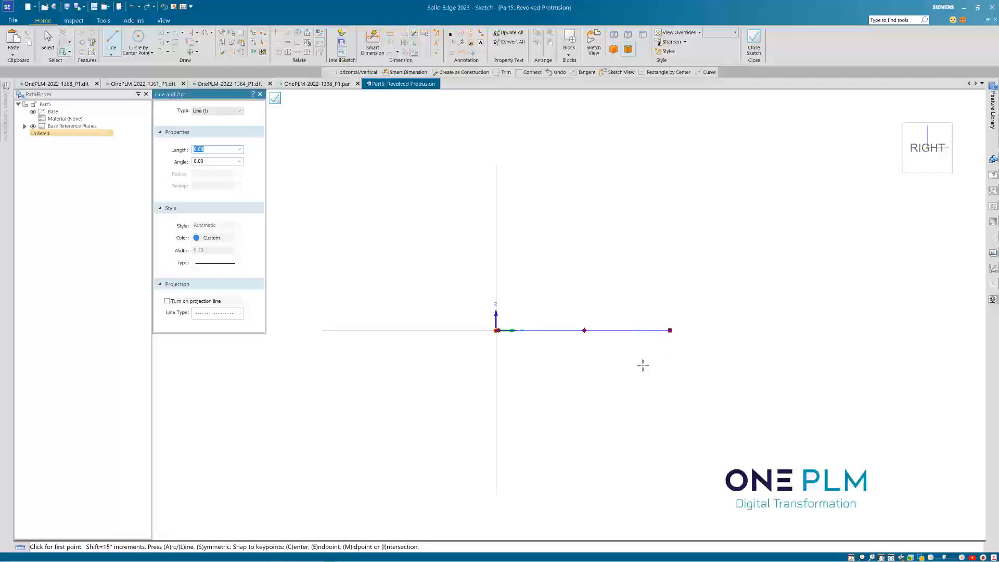
{"action": "key", "text": "Escape"}
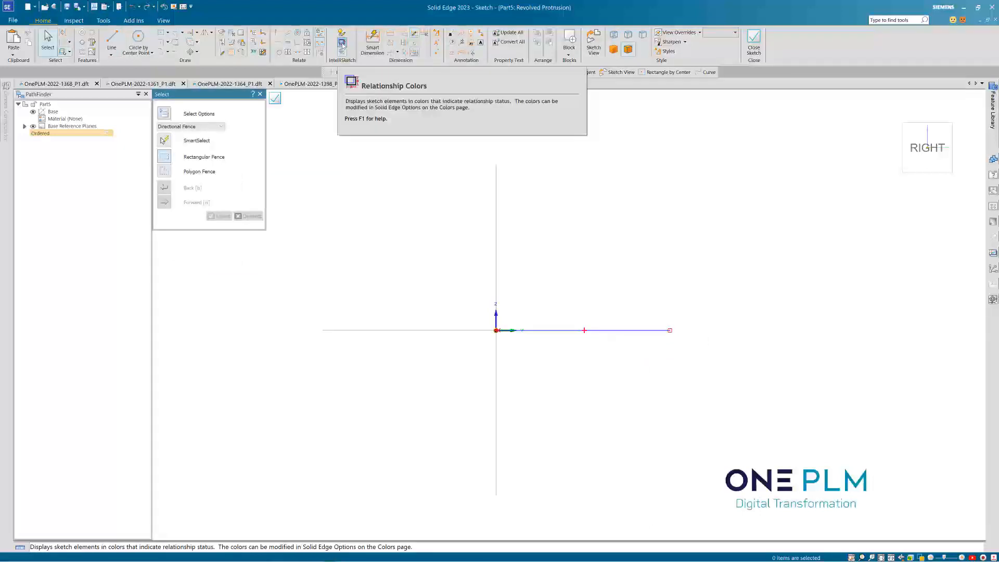
{"action": "left_click", "coordinate": [278, 32]}
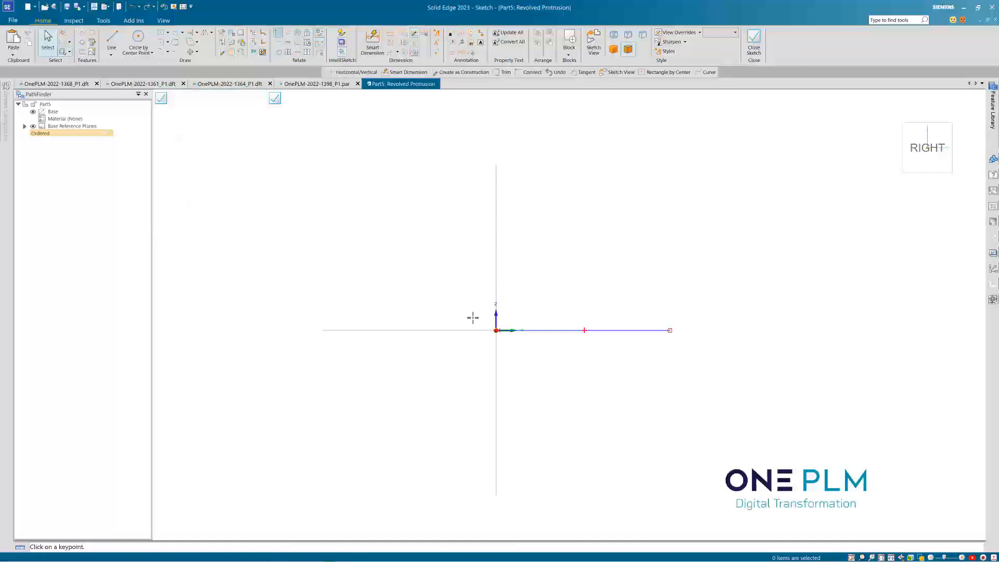
{"action": "left_click", "coordinate": [493, 325]}
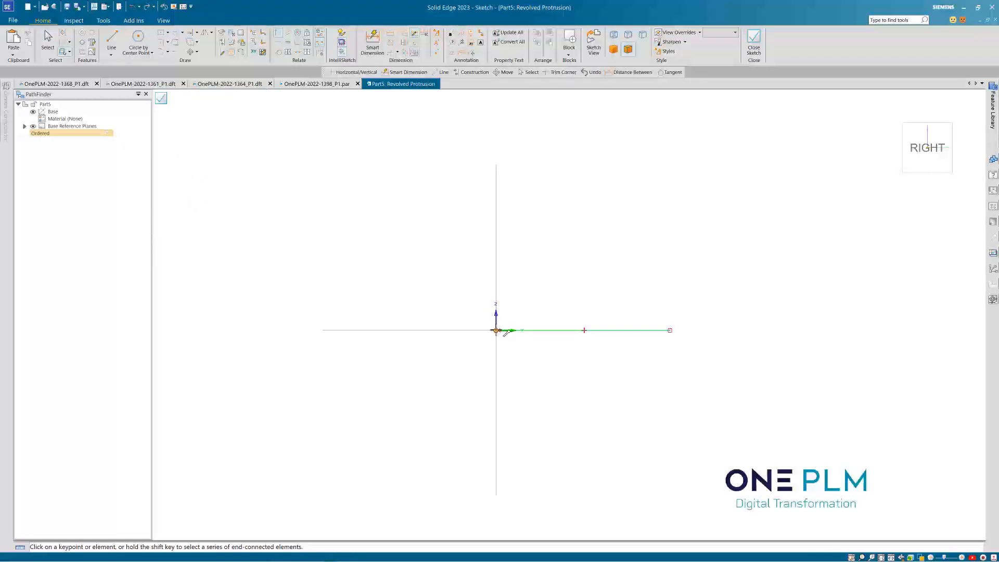
{"action": "key", "text": "Escape"}
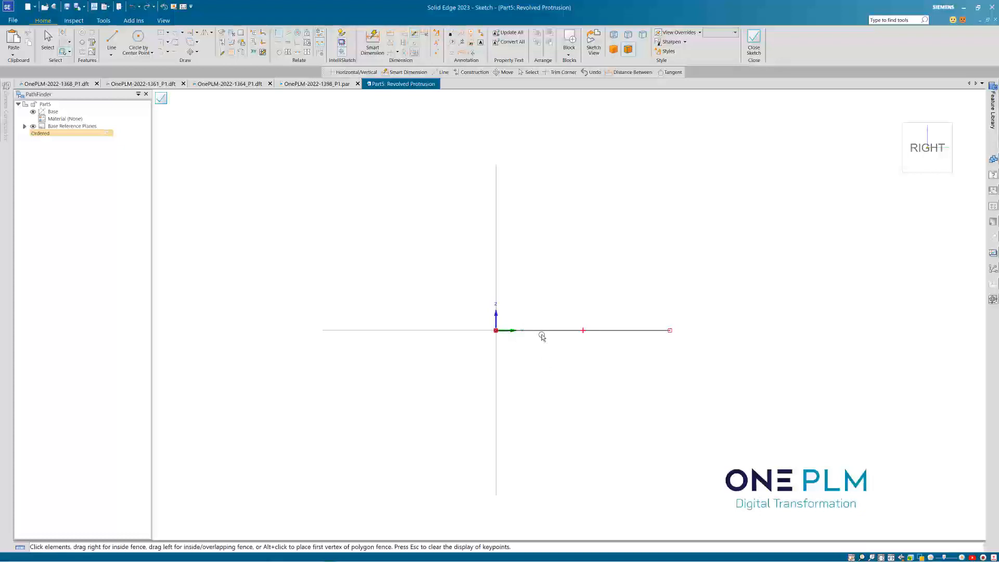
- Draw a closed L-shaped profile above the axis line from the vertical axis, about 62 mm wide and 123 mm tall, with an upright about 34 mm wide
{"action": "left_click", "coordinate": [118, 38]}
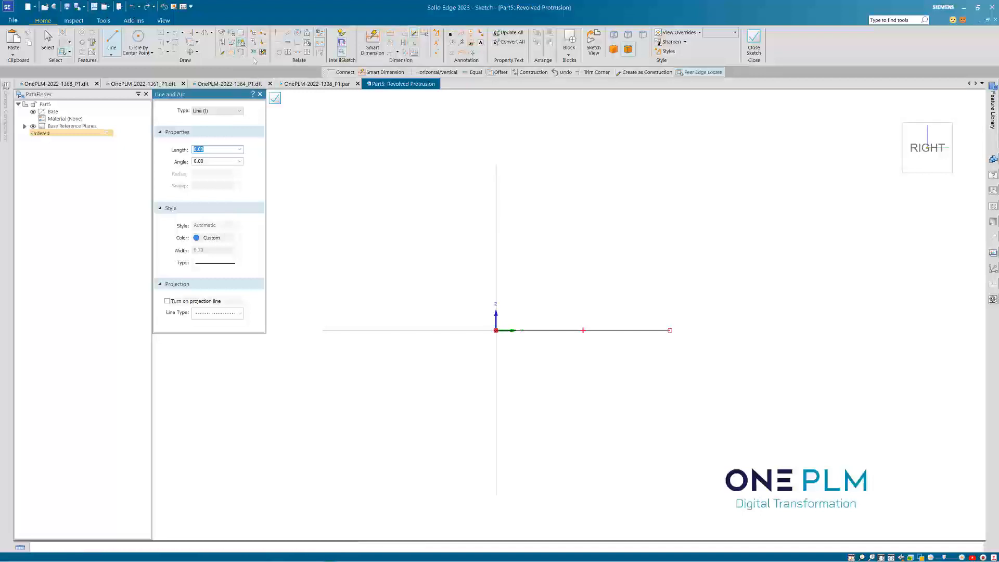
{"action": "scroll", "coordinate": [417, 272], "scroll_direction": "down", "scroll_amount": 1}
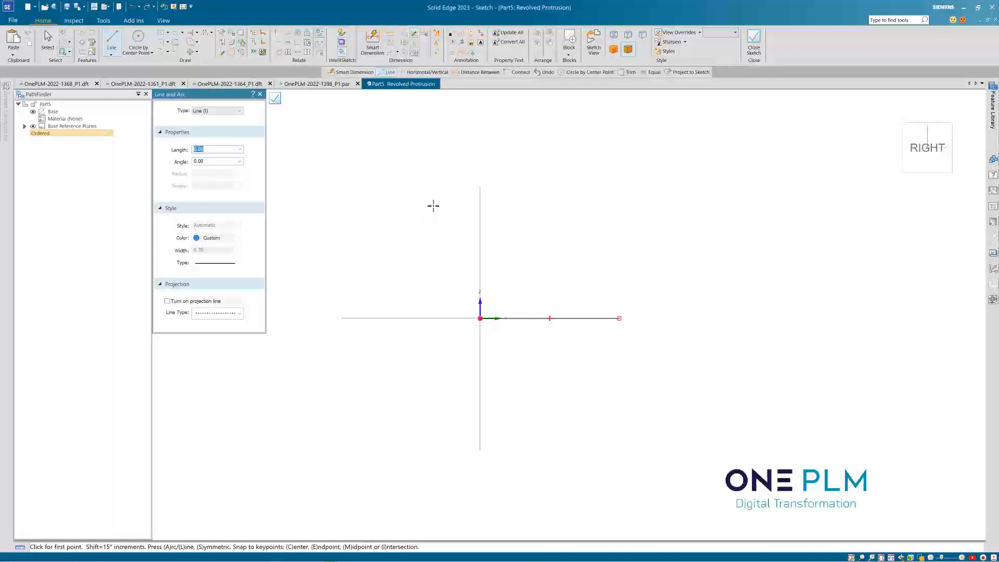
{"action": "left_click", "coordinate": [480, 264]}
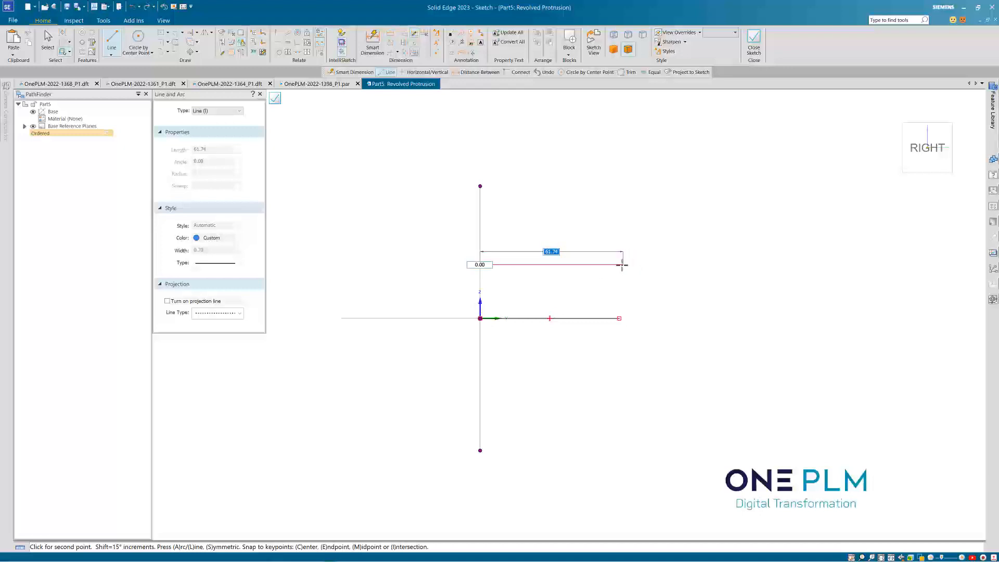
{"action": "scroll", "coordinate": [622, 264], "scroll_direction": "down", "scroll_amount": 4}
{"action": "left_click", "coordinate": [622, 265]}
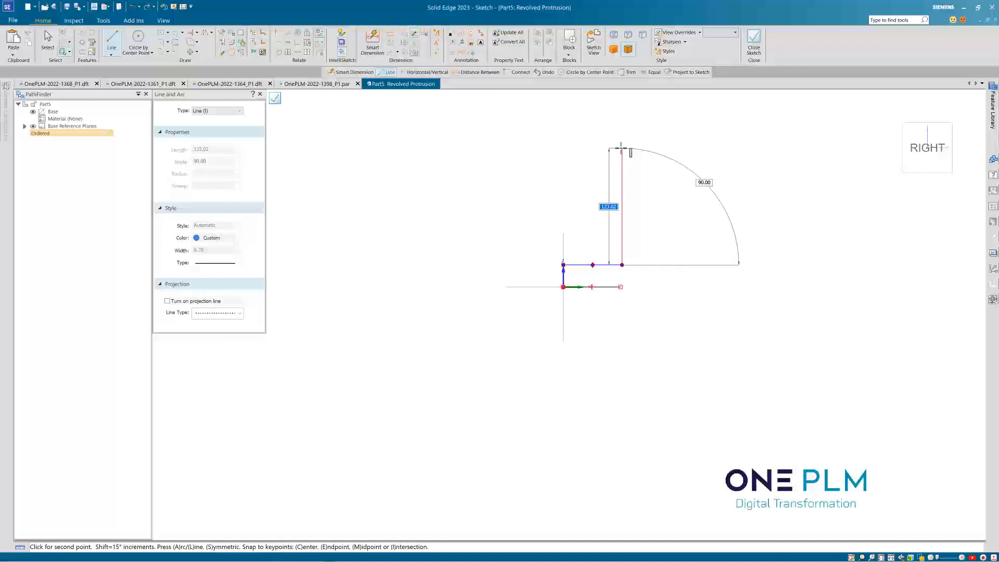
{"action": "left_click", "coordinate": [622, 148]}
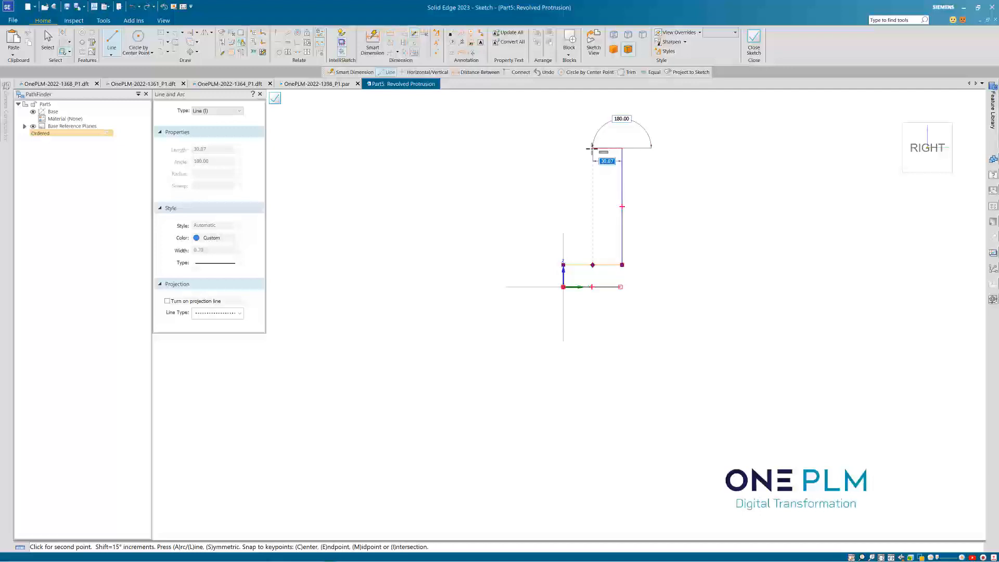
{"action": "left_click", "coordinate": [589, 148]}
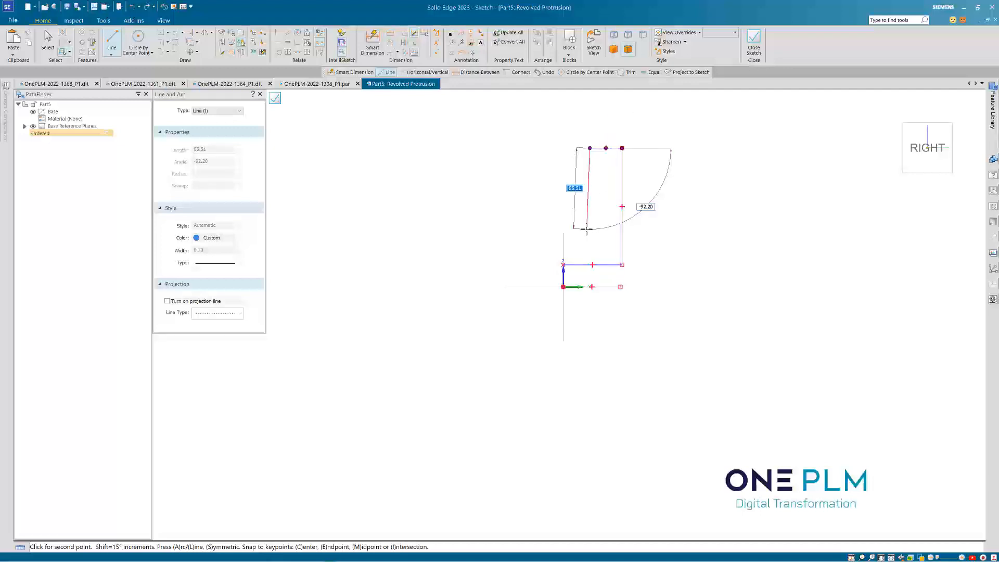
{"action": "left_click", "coordinate": [590, 251]}
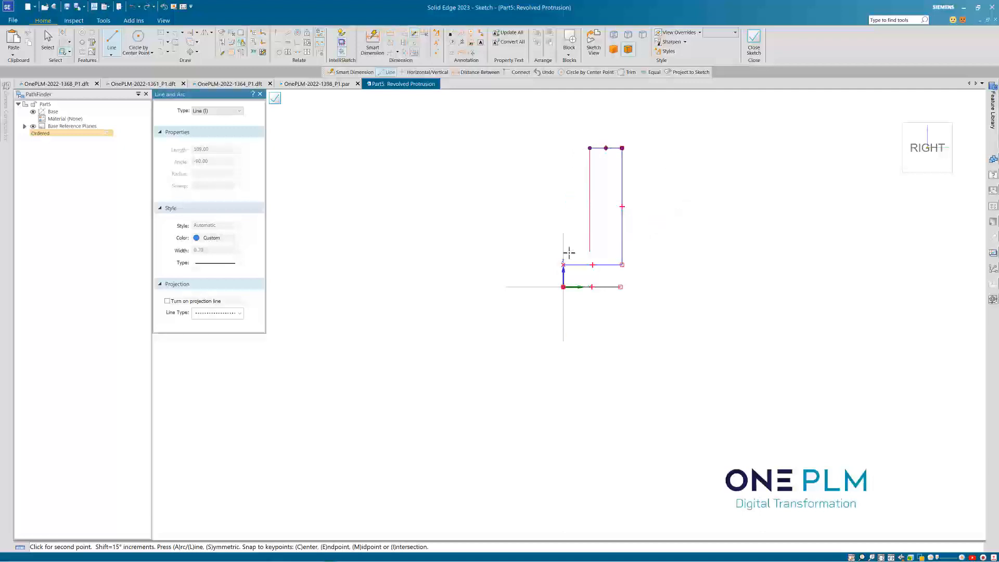
{"action": "left_click", "coordinate": [563, 252]}
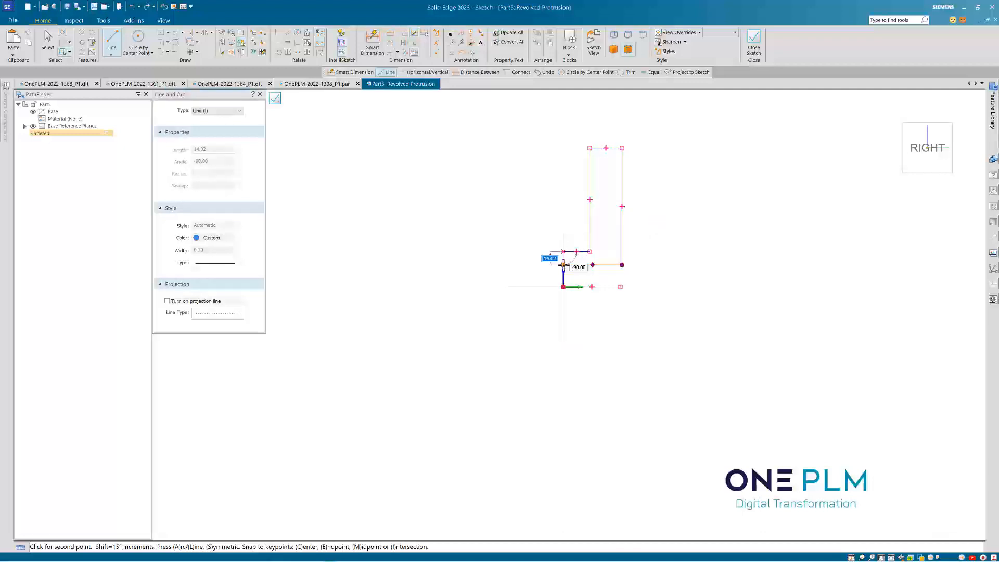
{"action": "left_click", "coordinate": [563, 264]}
- Dimension the width of the profile's top edge as 40 mm
{"action": "scroll", "coordinate": [642, 146], "scroll_direction": "up", "scroll_amount": 3}
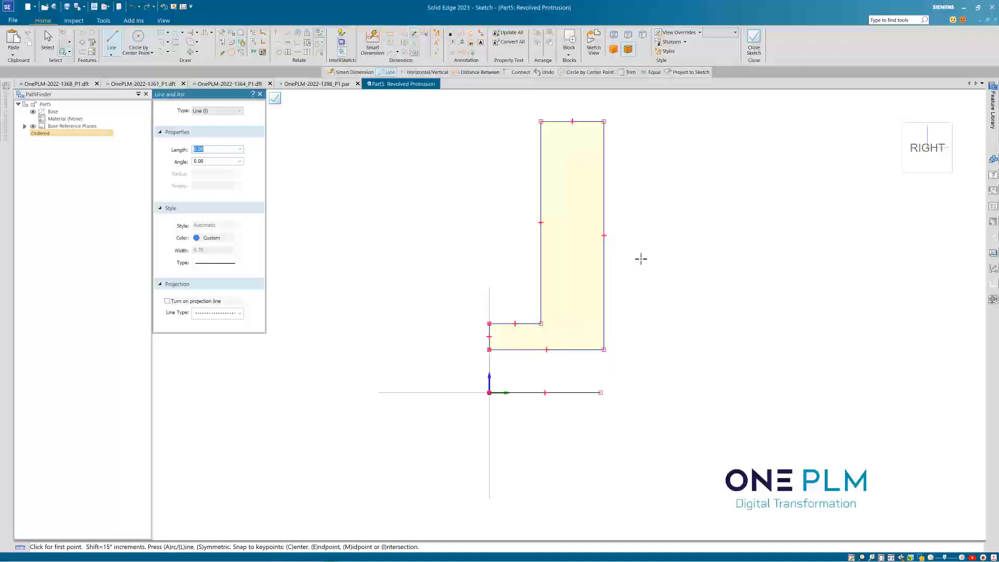
{"action": "scroll", "coordinate": [642, 258], "scroll_direction": "down", "scroll_amount": 1}
{"action": "scroll", "coordinate": [654, 241], "scroll_direction": "up", "scroll_amount": 1}
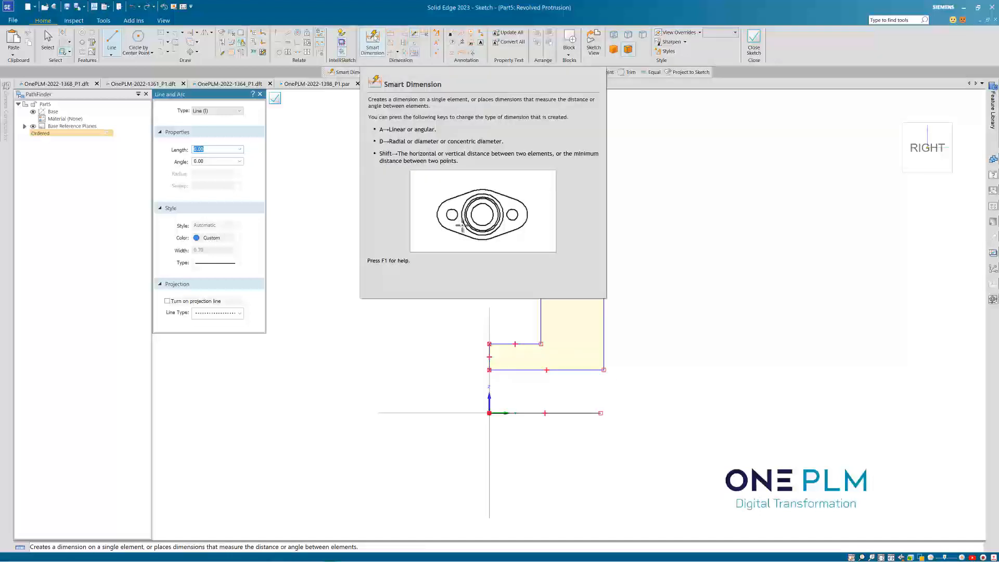
{"action": "left_click", "coordinate": [374, 37]}
{"action": "left_click", "coordinate": [559, 142]}
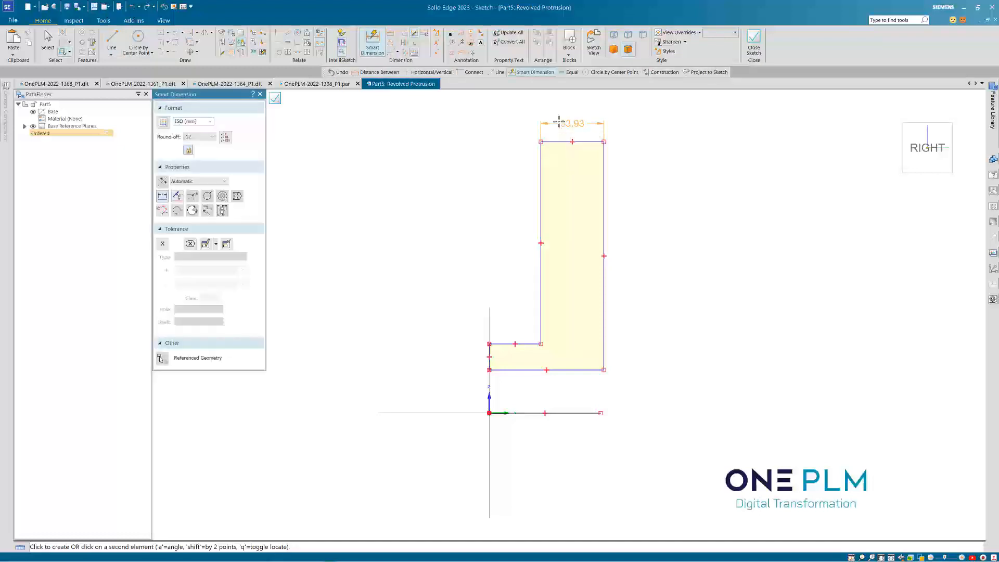
{"action": "left_click", "coordinate": [560, 122]}
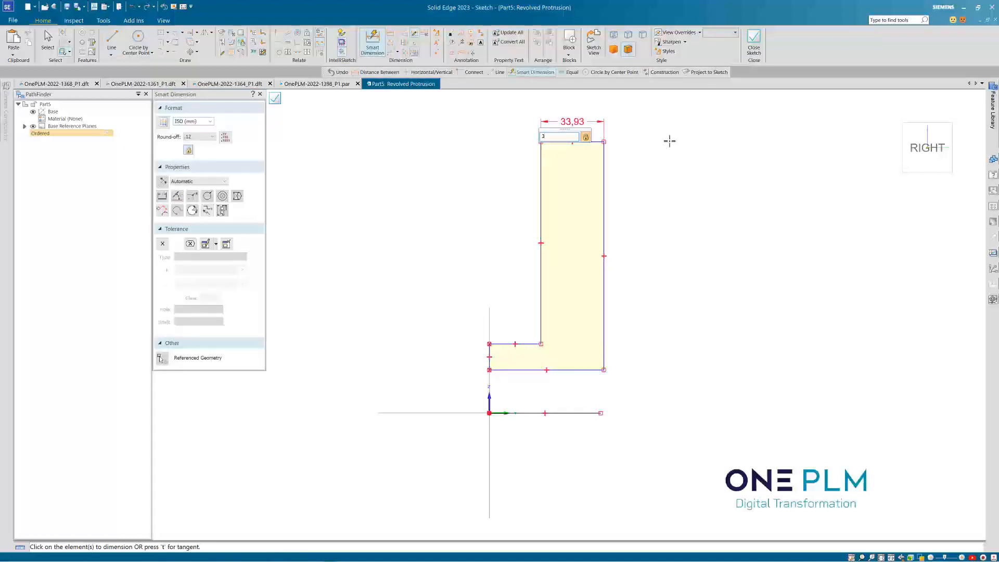
{"action": "key", "text": "Return"}
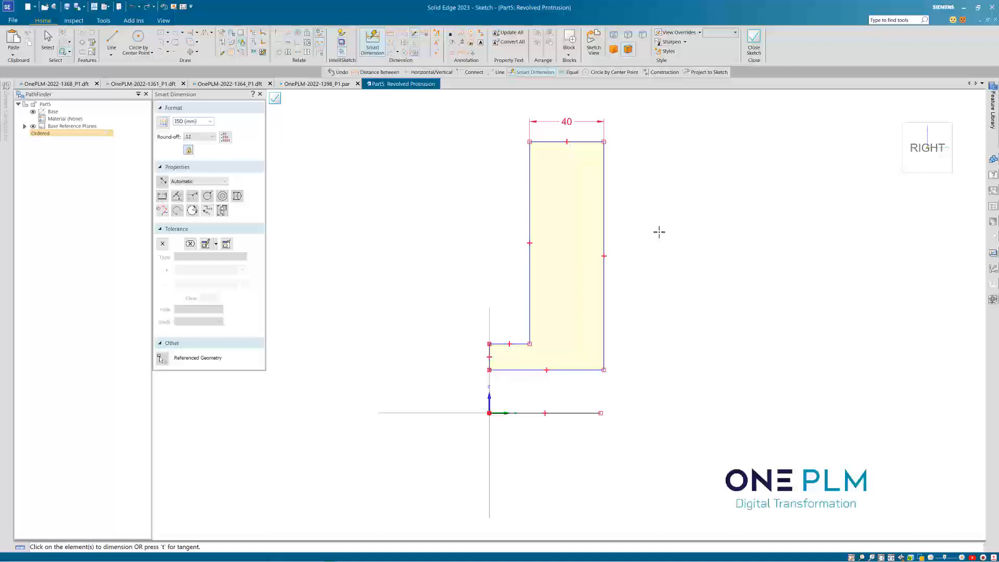
- Undo the last width change and set the top edge's existing dimension to 40 mm
{"action": "key", "text": "ctrl+z"}
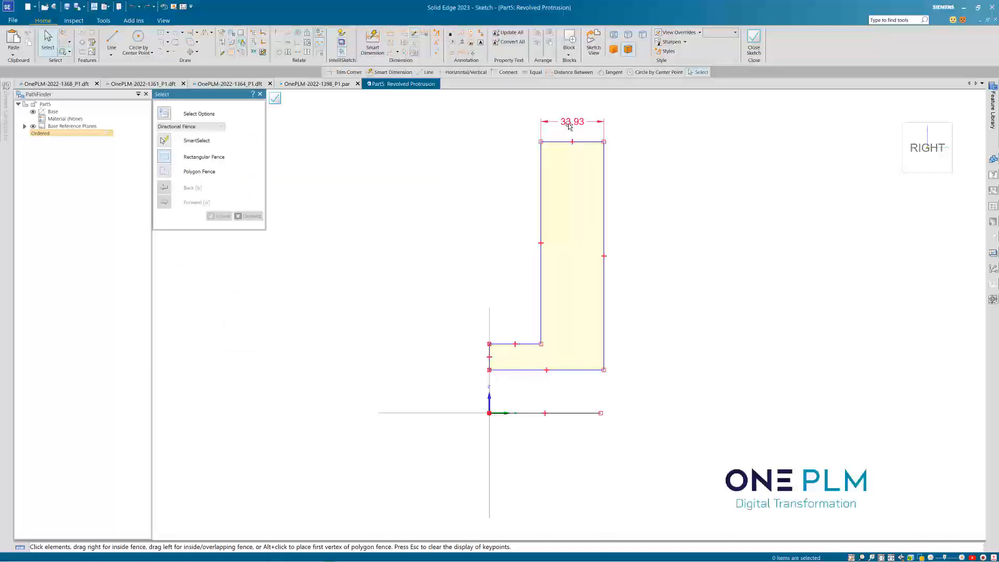
{"action": "left_click", "coordinate": [570, 124]}
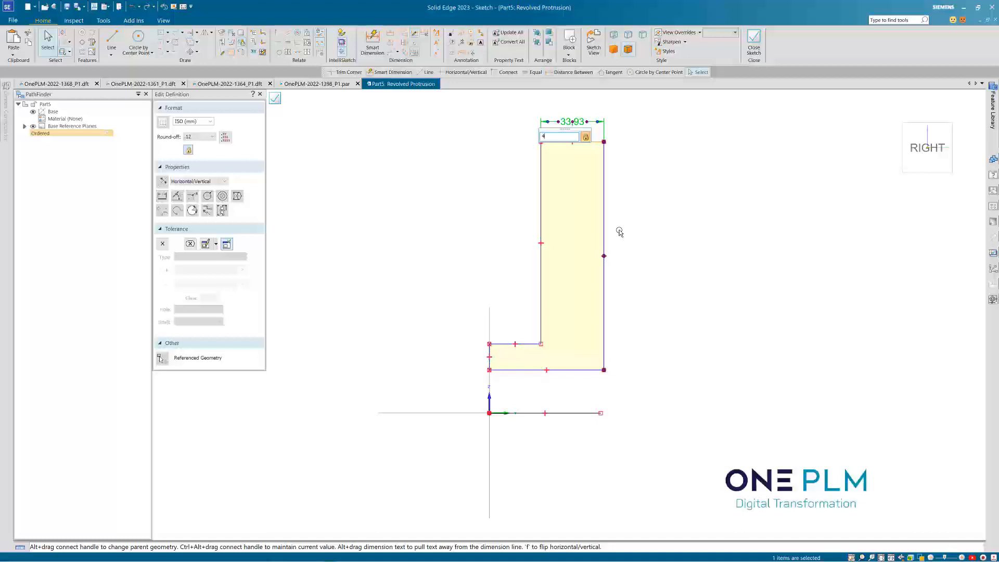
{"action": "type", "text": "0"}
{"action": "key", "text": "Return"}
{"action": "left_click", "coordinate": [654, 313]}
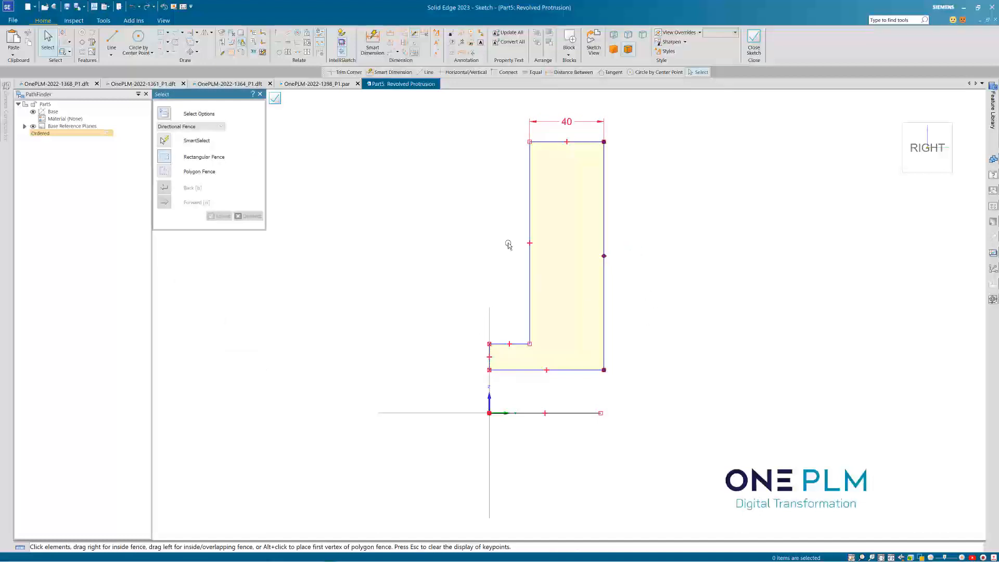
- Dimension the short horizontal edge of the profile's lower step as 37.5 mm
{"action": "left_click", "coordinate": [372, 42]}
{"action": "left_click", "coordinate": [501, 343]}
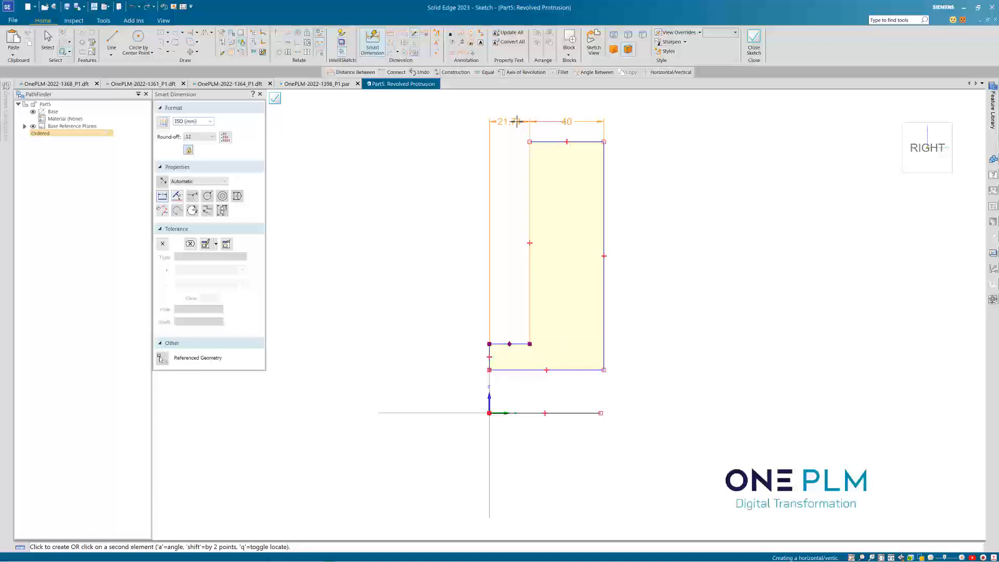
{"action": "left_click", "coordinate": [512, 118]}
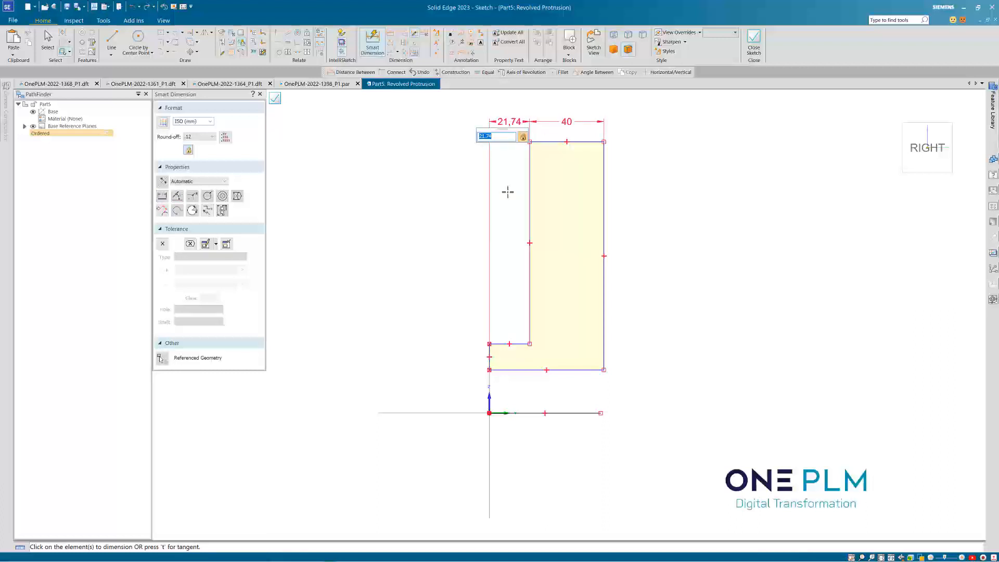
{"action": "key", "text": "Return"}
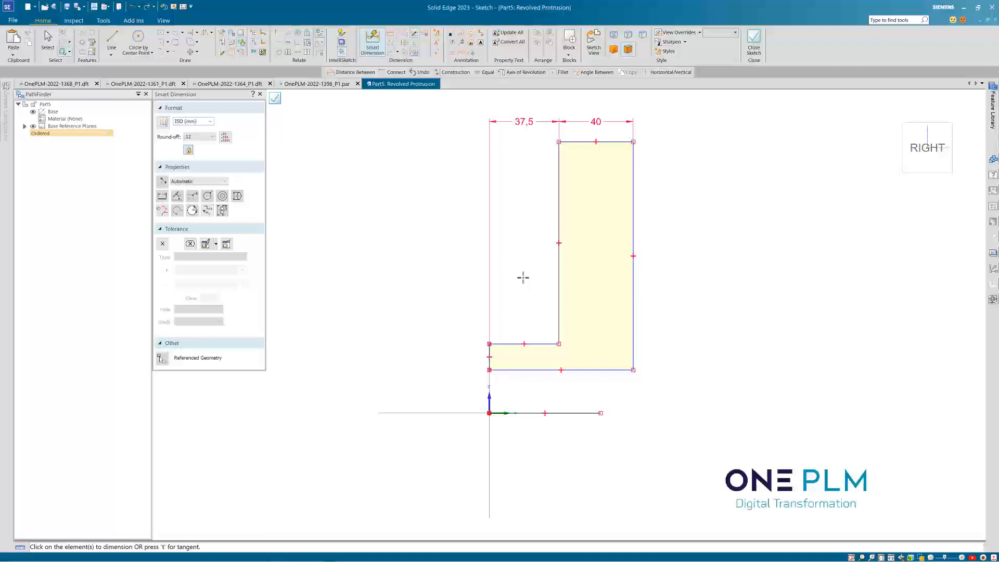
- Add a symmetric diameter of 296 mm from the horizontal axis line to the profile's top edge
{"action": "scroll", "coordinate": [524, 283], "scroll_direction": "down", "scroll_amount": 1}
{"action": "scroll", "coordinate": [629, 230], "scroll_direction": "up", "scroll_amount": 1}
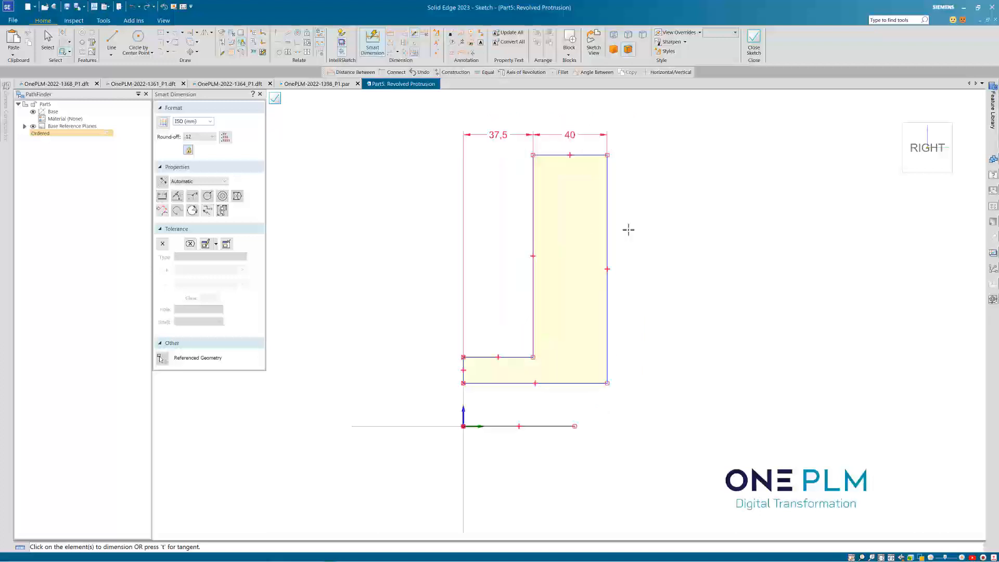
{"action": "left_click", "coordinate": [404, 46]}
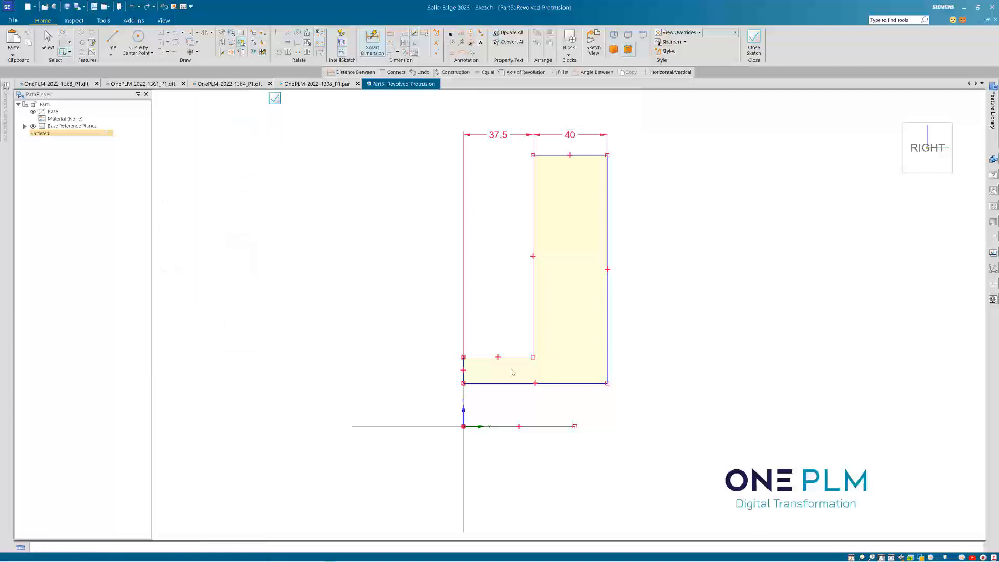
{"action": "left_click", "coordinate": [552, 426]}
{"action": "left_click", "coordinate": [554, 156]}
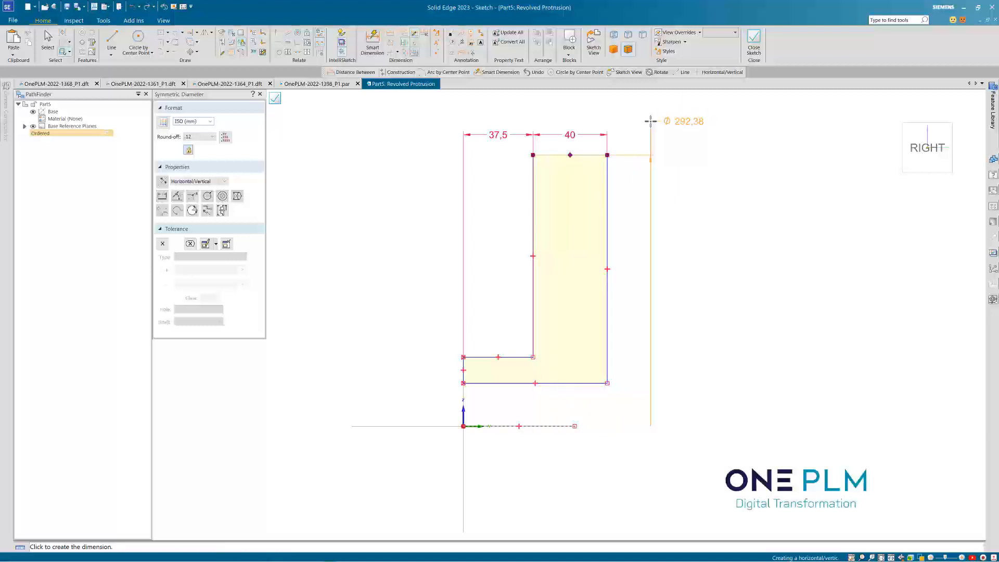
{"action": "left_click", "coordinate": [650, 121]}
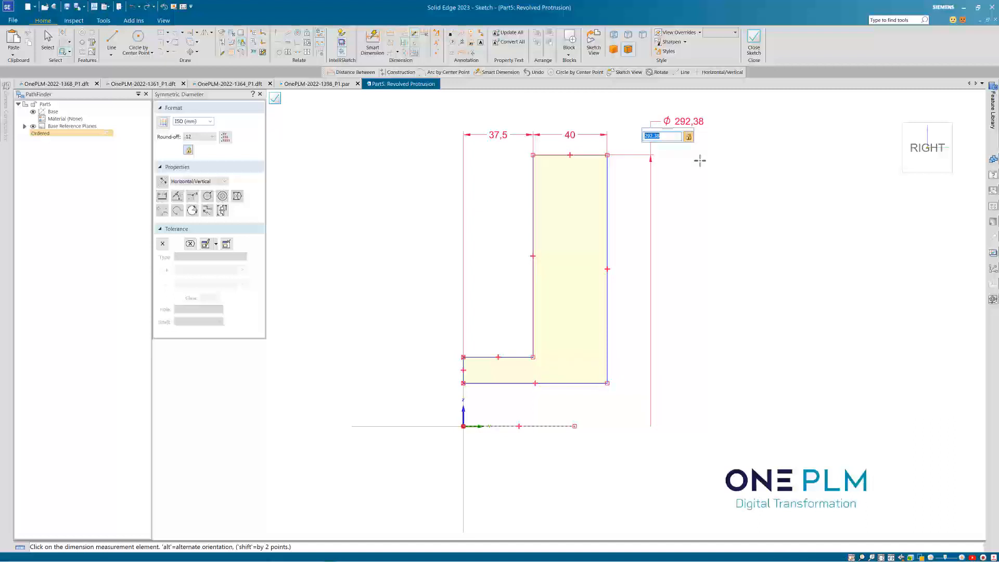
{"action": "type", "text": "296"}
{"action": "key", "text": "Return"}
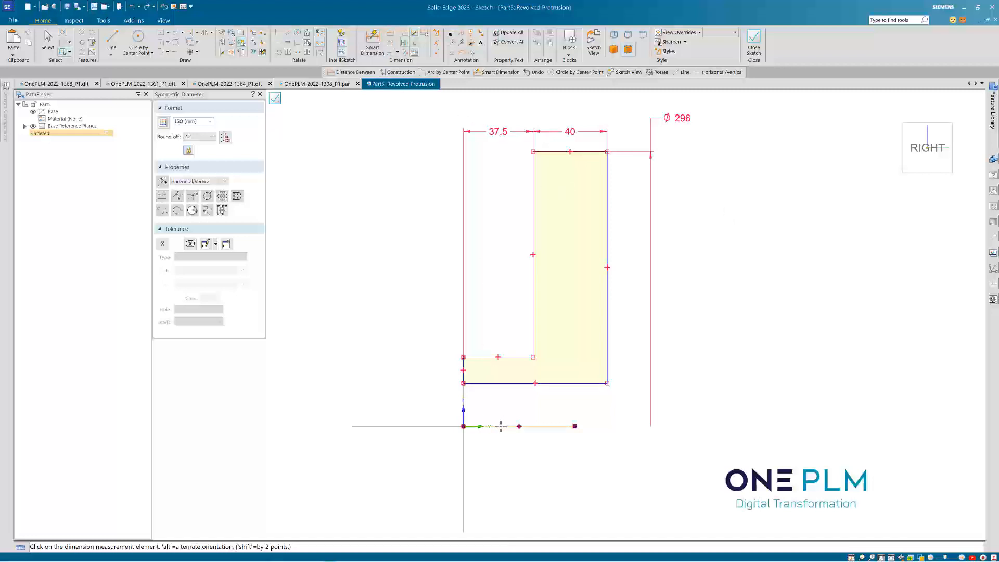
- Add a symmetric diameter to the lower step's upper edge, place it left of the profile, and move the 296 mm dimension closer on the right side
{"action": "left_click", "coordinate": [503, 358]}
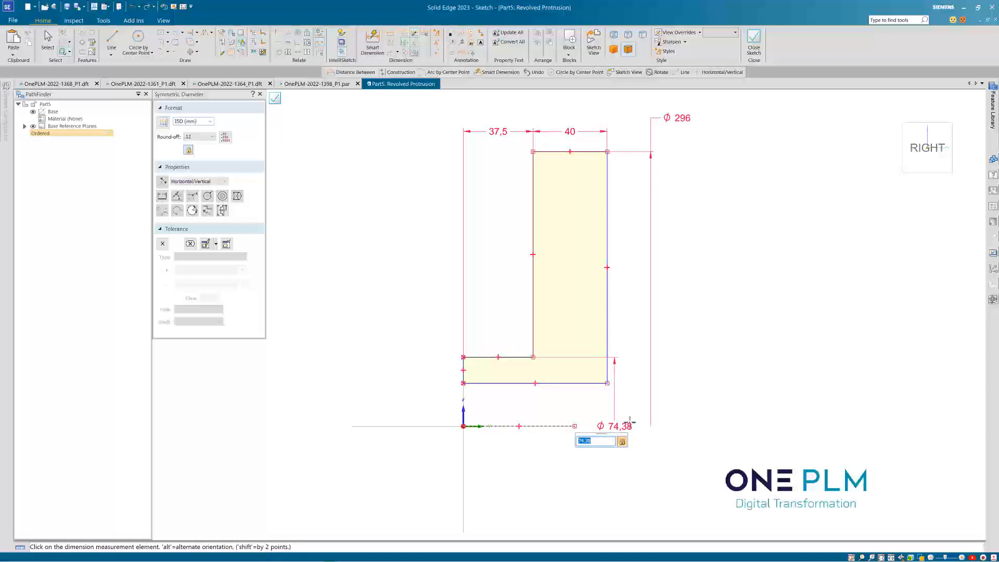
{"action": "key", "text": "Escape"}
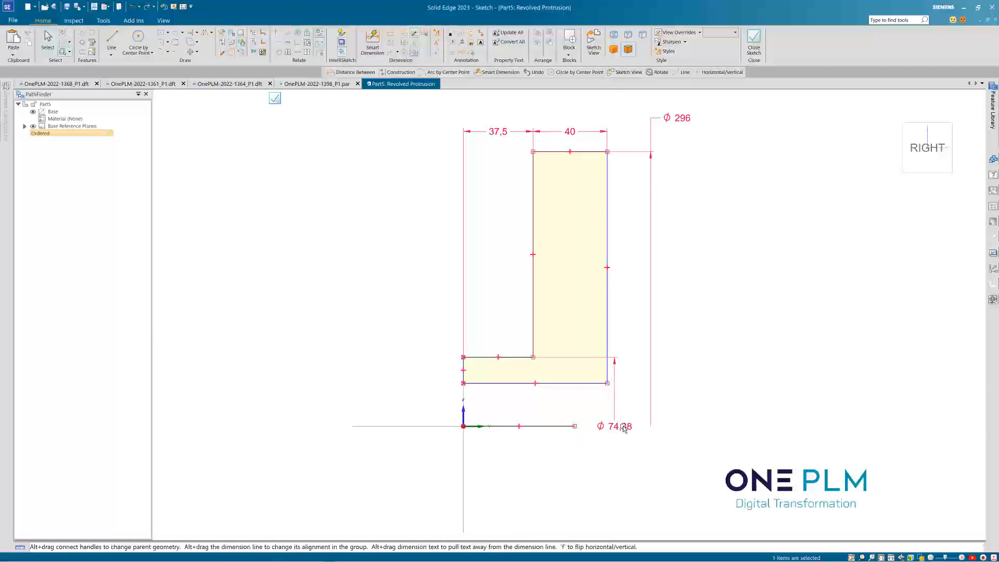
{"action": "left_click", "coordinate": [625, 427]}
{"action": "mouse_move", "coordinate": [595, 423]}
{"action": "left_mouse_down"}
{"action": "mouse_move", "coordinate": [503, 357]}
{"action": "mouse_move", "coordinate": [514, 327]}
{"action": "mouse_move", "coordinate": [446, 334]}
{"action": "left_mouse_up"}
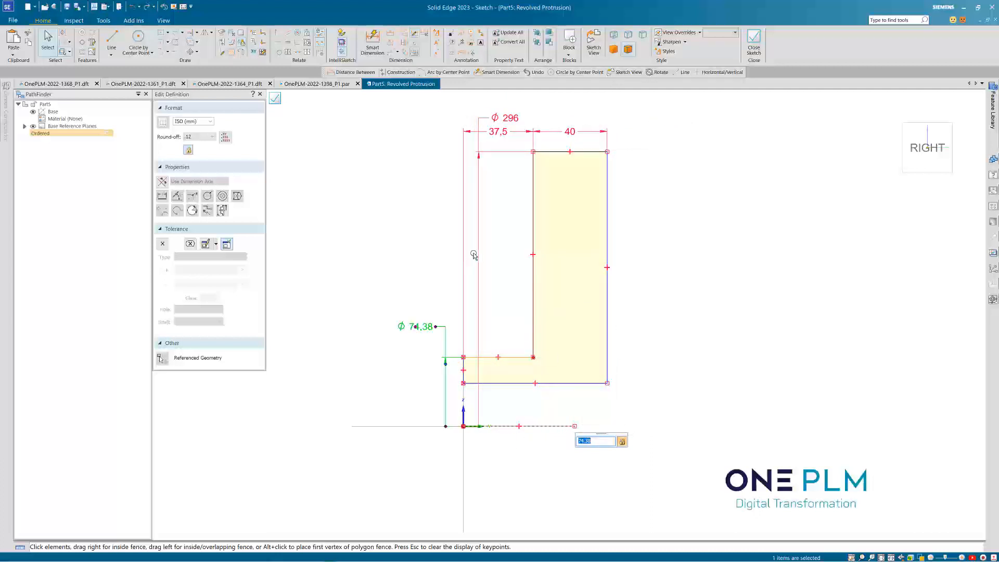
{"action": "left_click_drag", "start_coordinate": [480, 183], "coordinate": [633, 201]}
{"action": "left_click", "coordinate": [471, 329]}
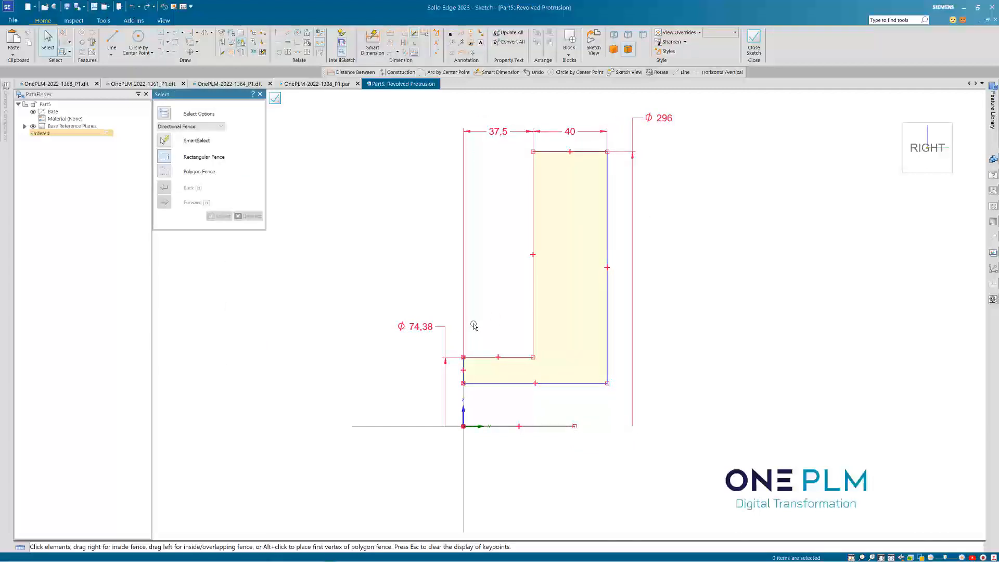
- Set the lower step's symmetric diameter to 93 mm
{"action": "left_click", "coordinate": [422, 326]}
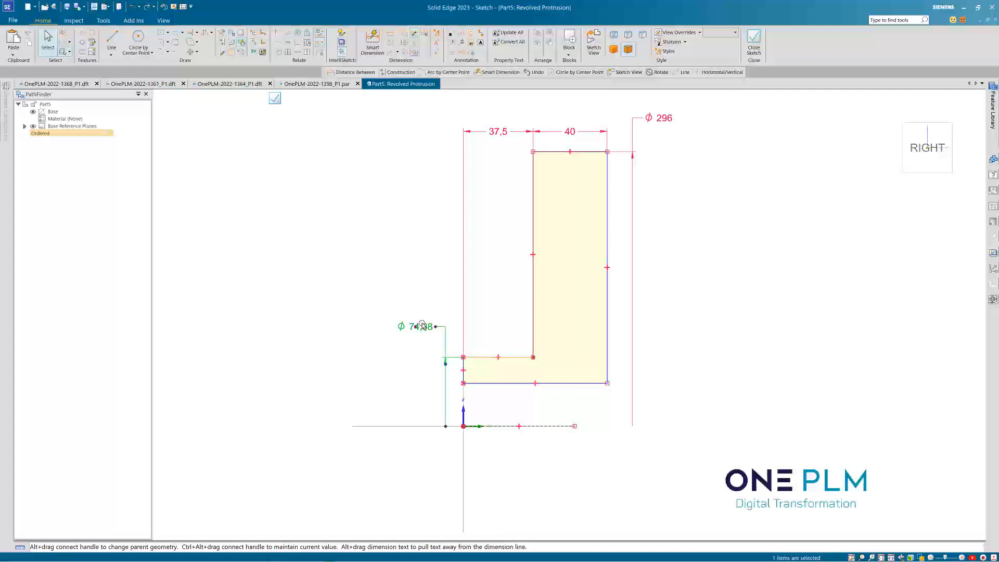
{"action": "type", "text": "93"}
{"action": "key", "text": "Return"}
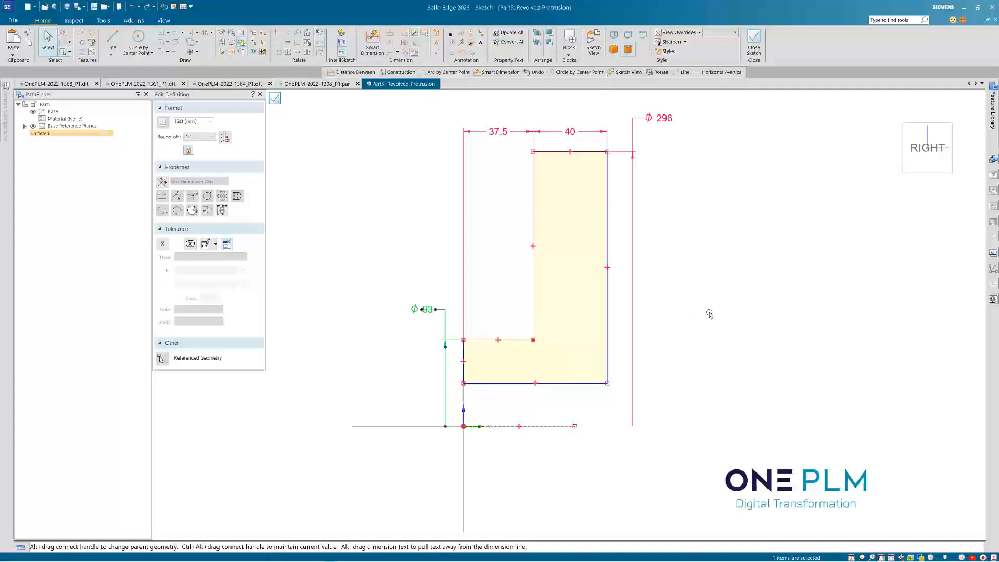
- Add a symmetric diameter from the horizontal axis line to the profile's bottom edge and set it to 82.6 mm
{"action": "left_click", "coordinate": [709, 314]}
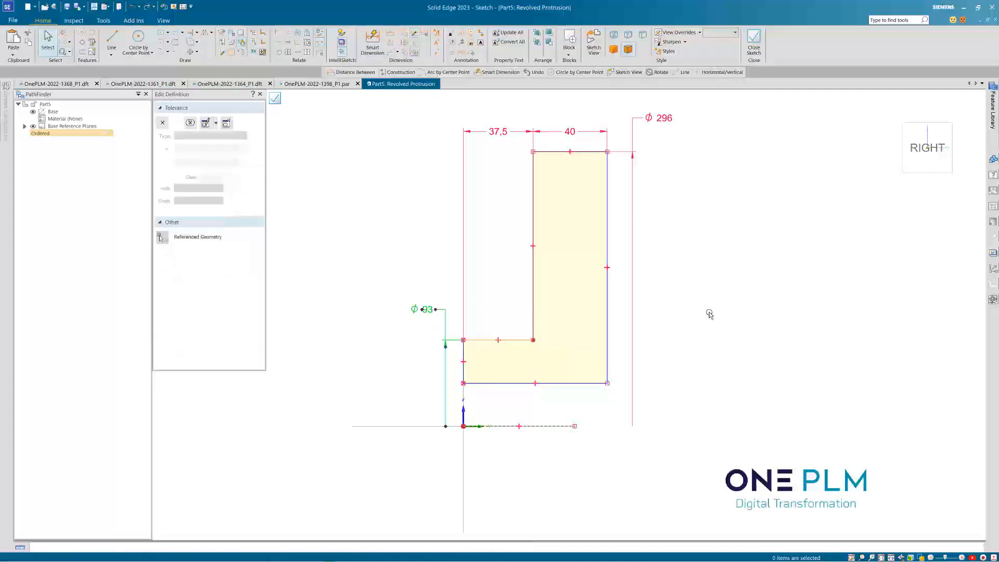
{"action": "left_click", "coordinate": [405, 46]}
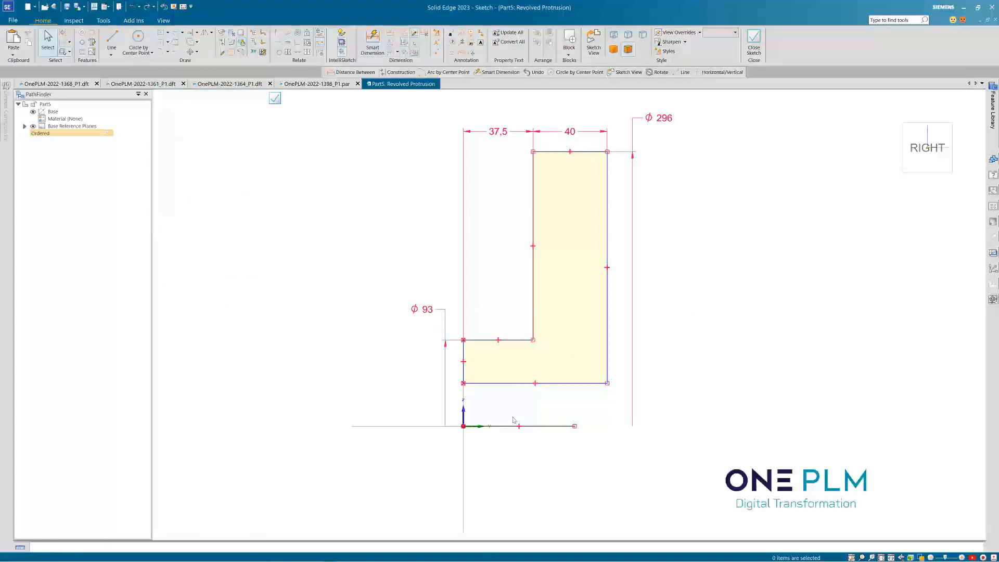
{"action": "left_click", "coordinate": [515, 383]}
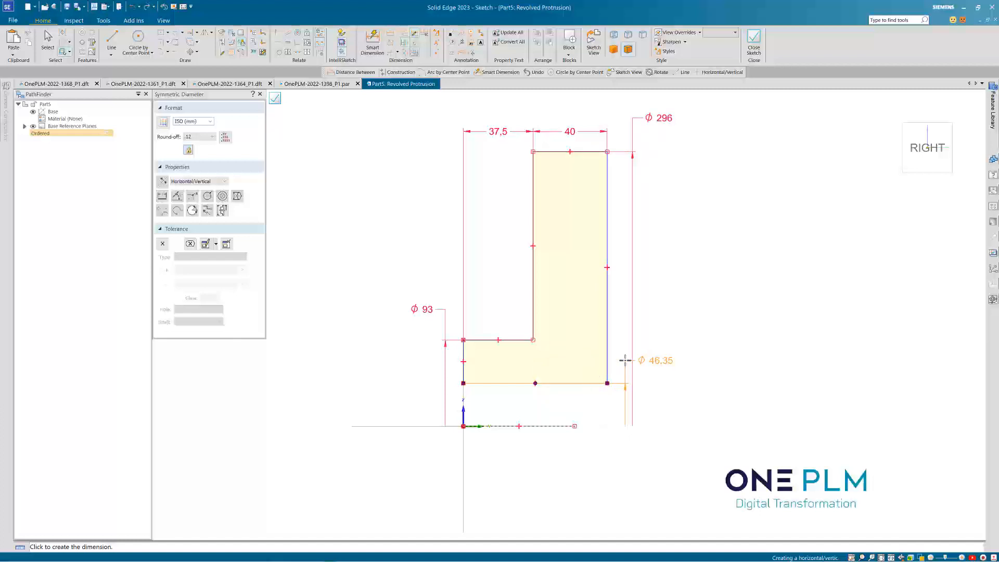
{"action": "left_click", "coordinate": [655, 360]}
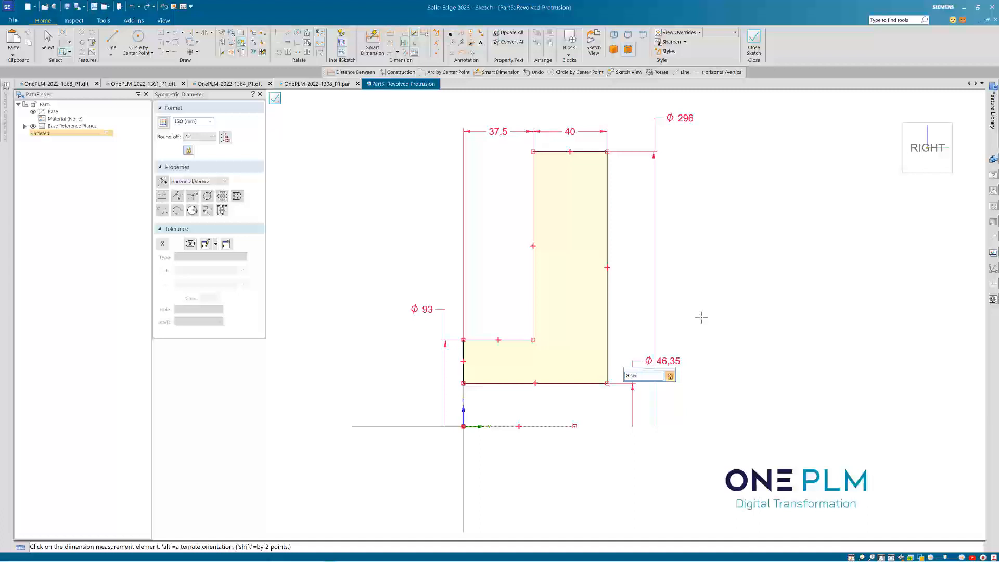
{"action": "key", "text": "Return"}
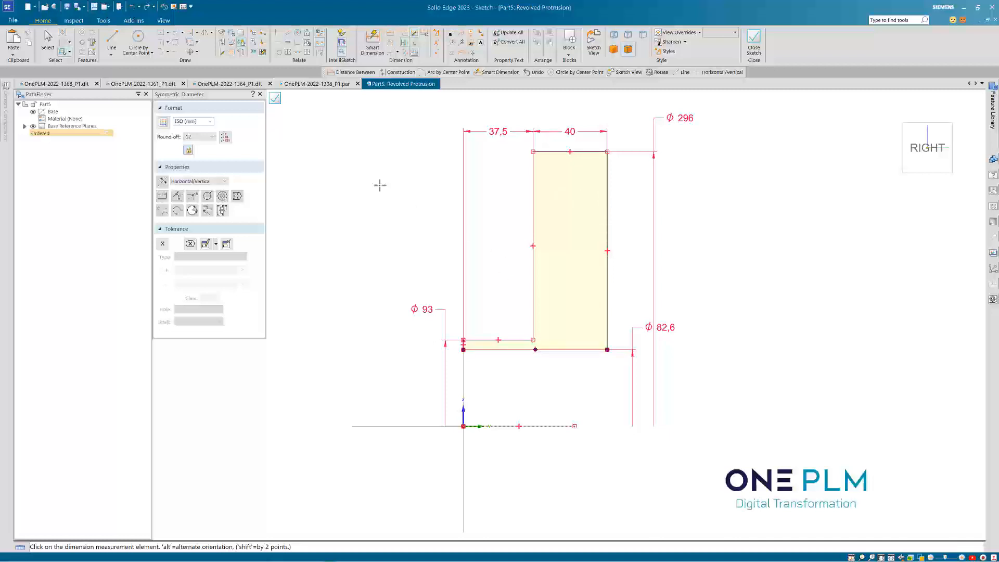
- Define the horizontal line through the origin as the axis of revolution and close the profile sketch
{"action": "left_click", "coordinate": [241, 52]}
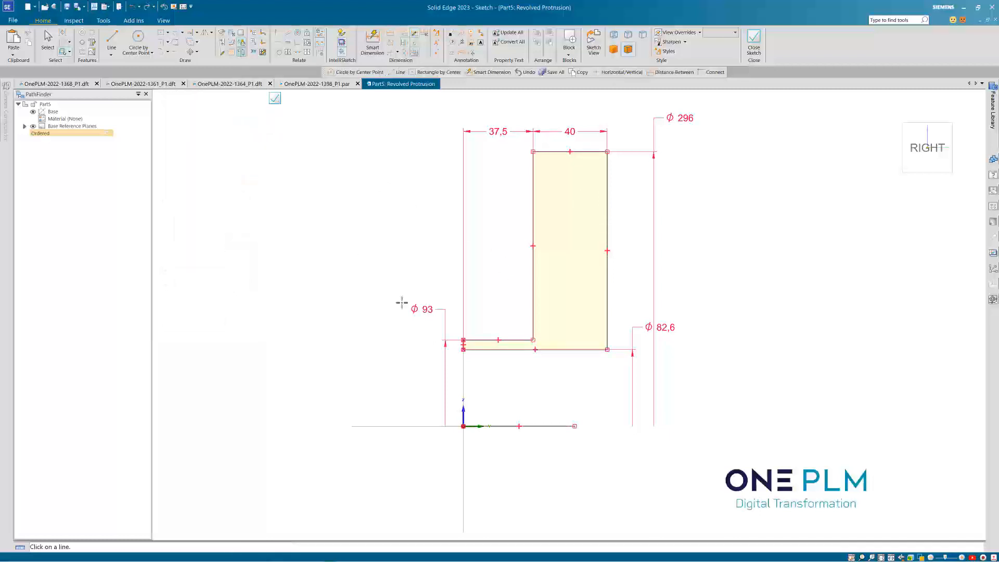
{"action": "left_click", "coordinate": [509, 426]}
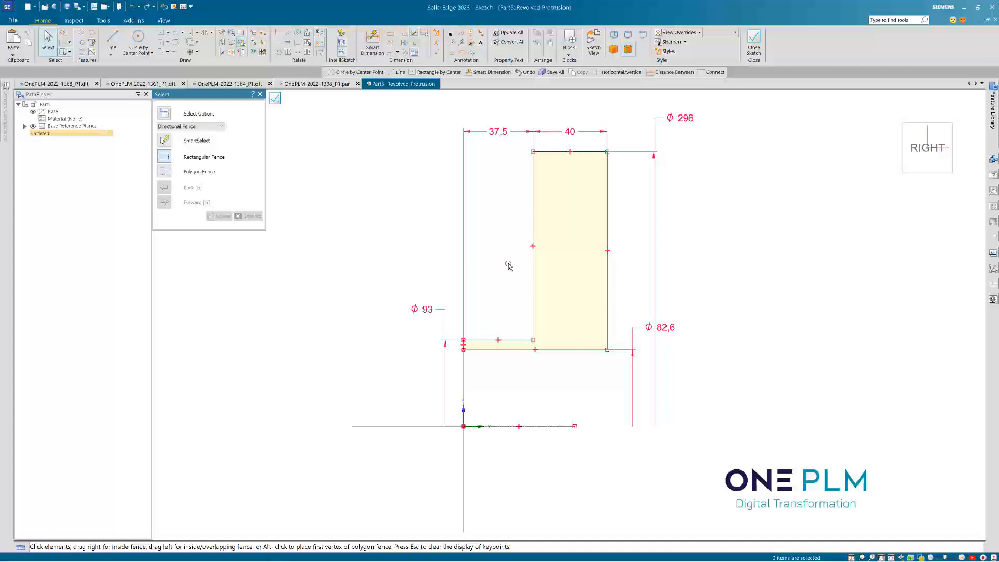
{"action": "left_click", "coordinate": [275, 99]}
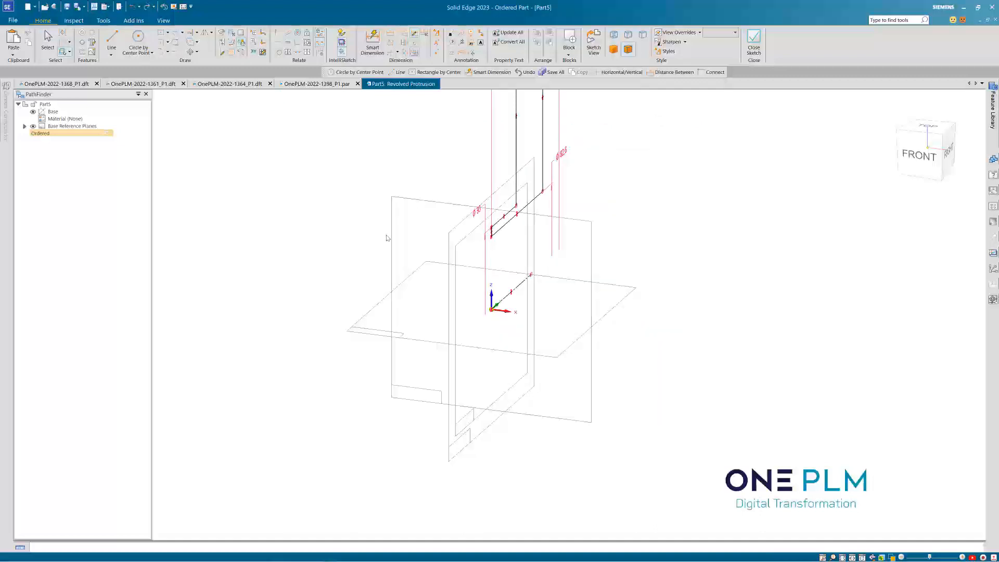
- Revolve the L-shaped profile through a full 360° and finish the revolved feature
{"action": "scroll", "coordinate": [405, 369], "scroll_direction": "down", "scroll_amount": 3}
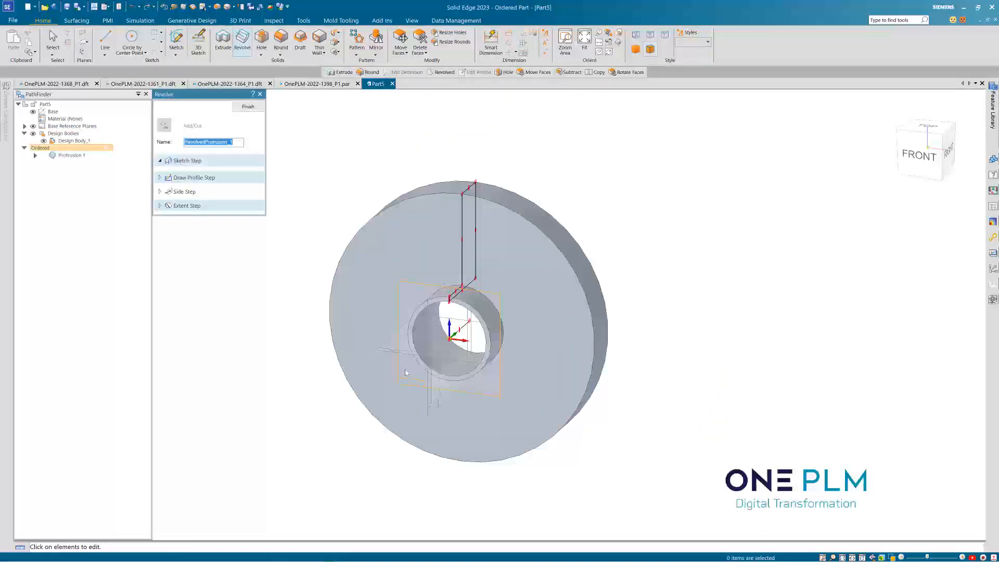
{"action": "left_click", "coordinate": [189, 206]}
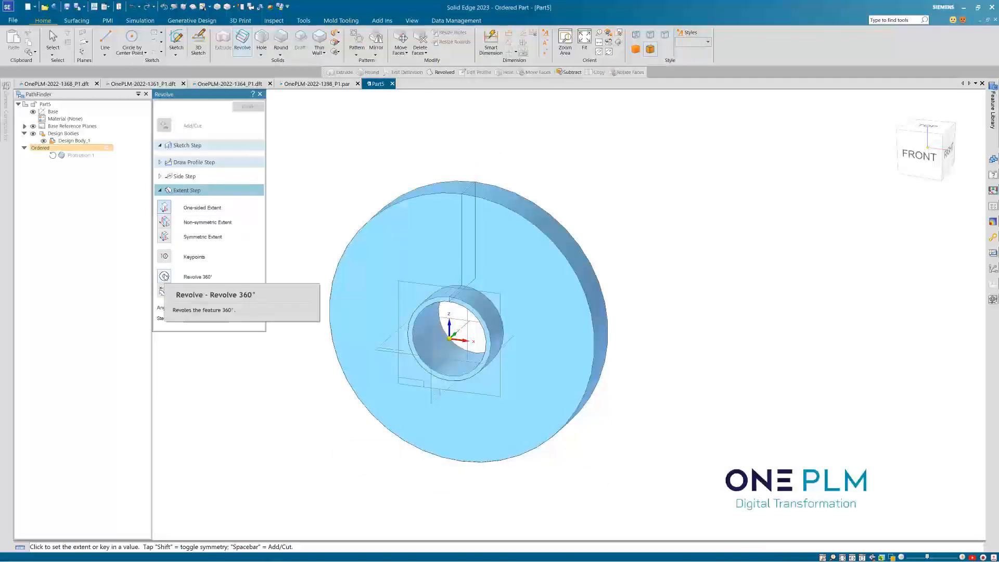
{"action": "left_click", "coordinate": [164, 290]}
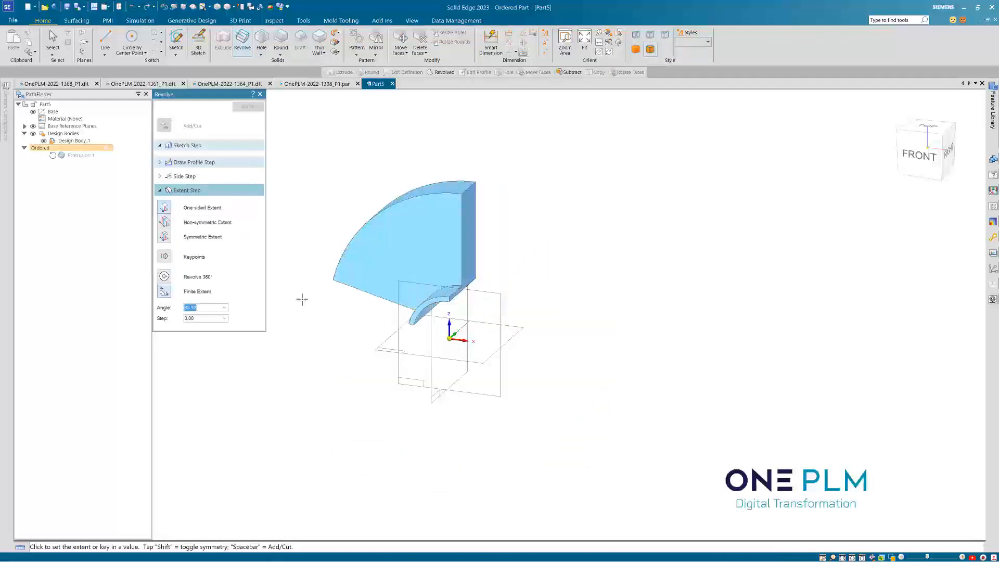
{"action": "left_click", "coordinate": [164, 277]}
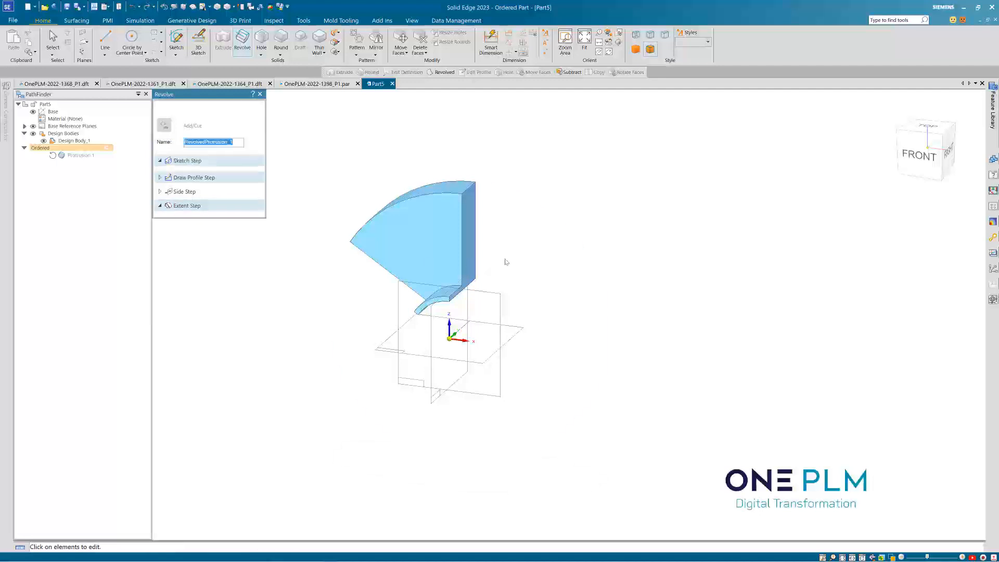
{"action": "middle_click_drag", "start_coordinate": [595, 200], "coordinate": [554, 201]}
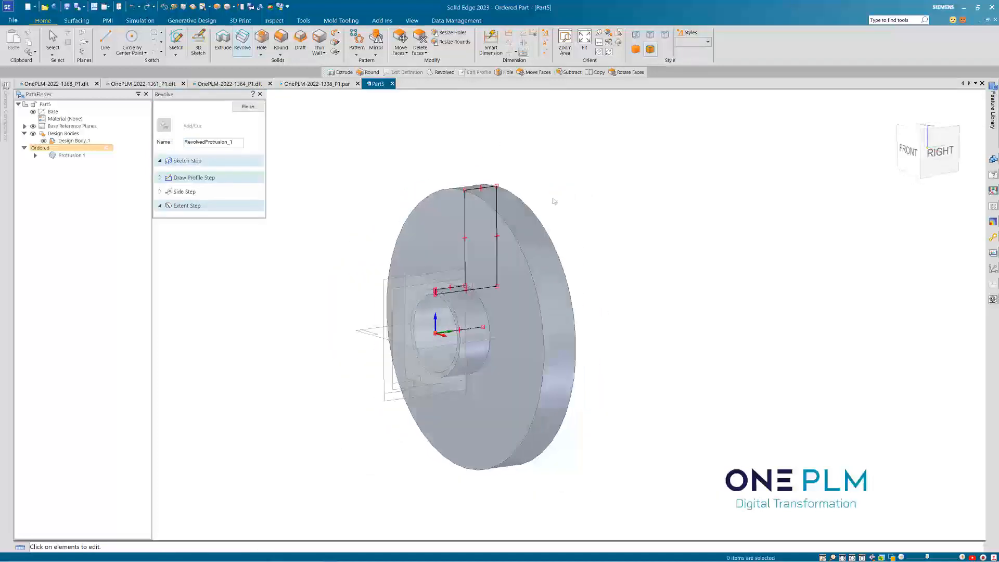
{"action": "left_click", "coordinate": [252, 107]}
{"action": "left_click", "coordinate": [248, 106]}
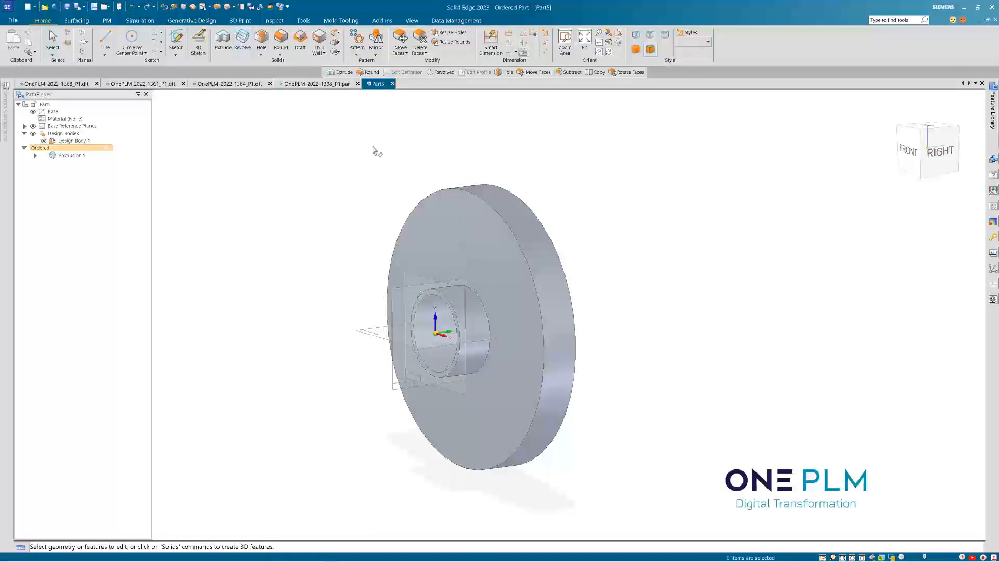
- Expand the revolved protrusion in the feature tree and hide the base reference planes
{"action": "middle_click_drag", "start_coordinate": [375, 152], "coordinate": [383, 151]}
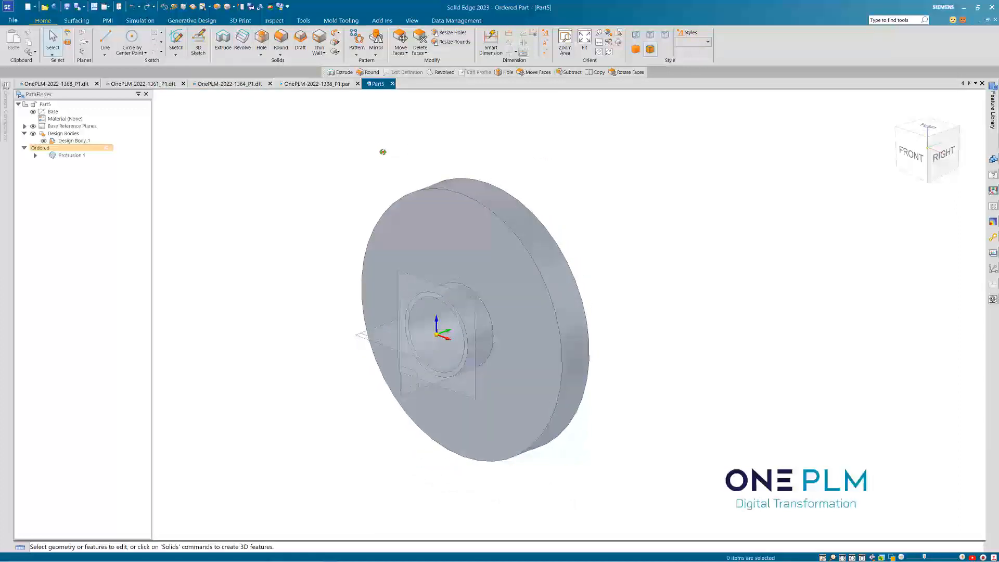
{"action": "left_click", "coordinate": [35, 156]}
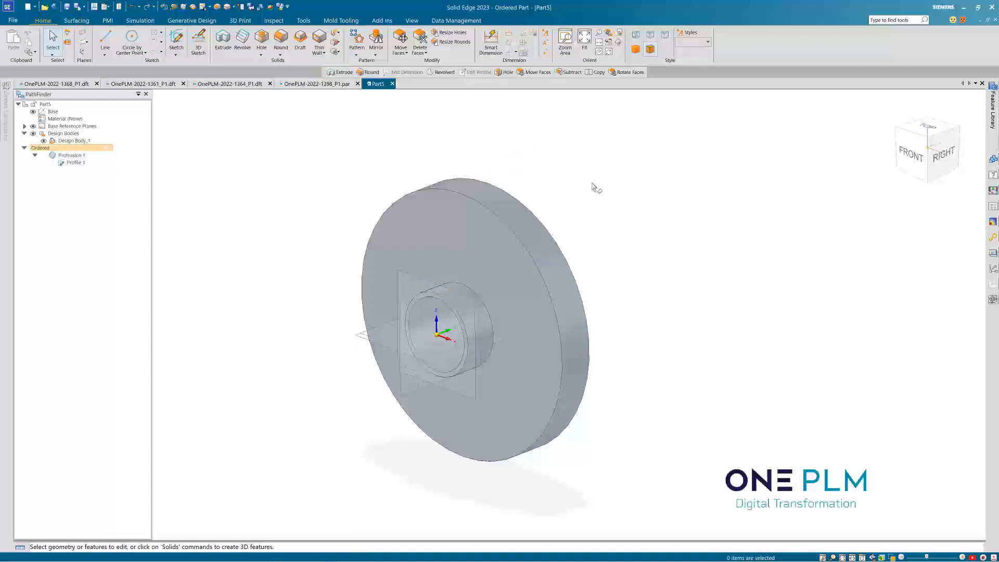
{"action": "left_click", "coordinate": [33, 127]}
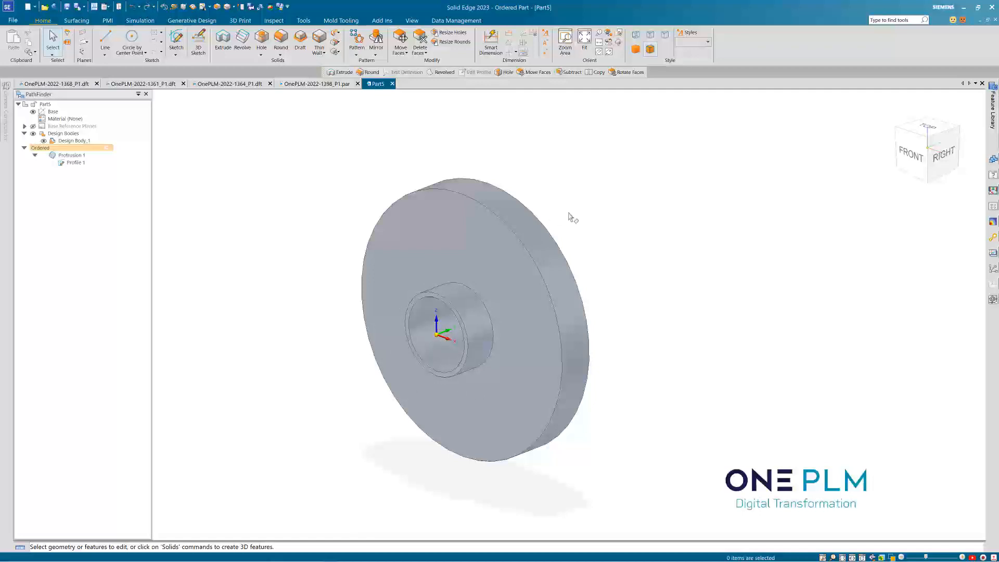
- Start an Extrude in Cut mode with its sketch on the disc's flat face around the hub
{"action": "mouse_move", "coordinate": [593, 219]}
{"action": "middle_mouse_down"}
{"action": "mouse_move", "coordinate": [590, 210]}
{"action": "mouse_move", "coordinate": [584, 219]}
{"action": "mouse_move", "coordinate": [591, 205]}
{"action": "mouse_move", "coordinate": [591, 216]}
{"action": "middle_mouse_up"}
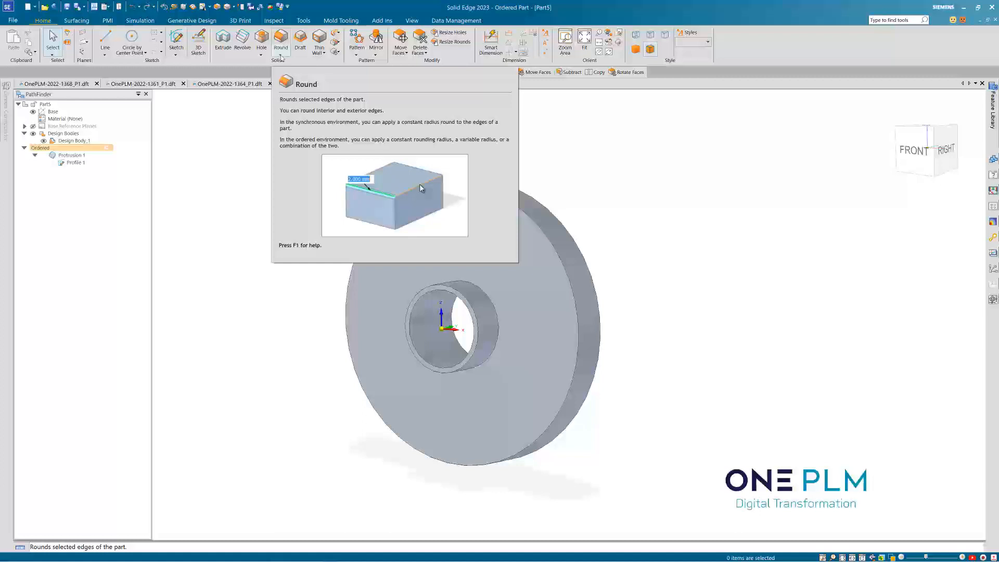
{"action": "mouse_move", "coordinate": [553, 179]}
{"action": "middle_mouse_down"}
{"action": "mouse_move", "coordinate": [540, 183]}
{"action": "mouse_move", "coordinate": [557, 169]}
{"action": "mouse_move", "coordinate": [548, 170]}
{"action": "middle_mouse_up"}
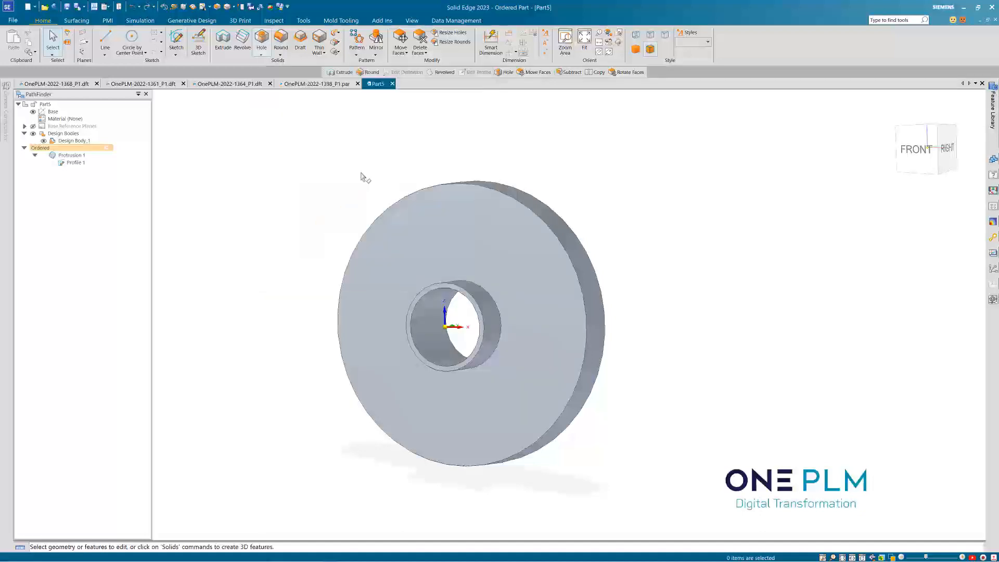
{"action": "mouse_move", "coordinate": [366, 173]}
{"action": "middle_mouse_down"}
{"action": "mouse_move", "coordinate": [378, 145]}
{"action": "mouse_move", "coordinate": [365, 178]}
{"action": "middle_mouse_up"}
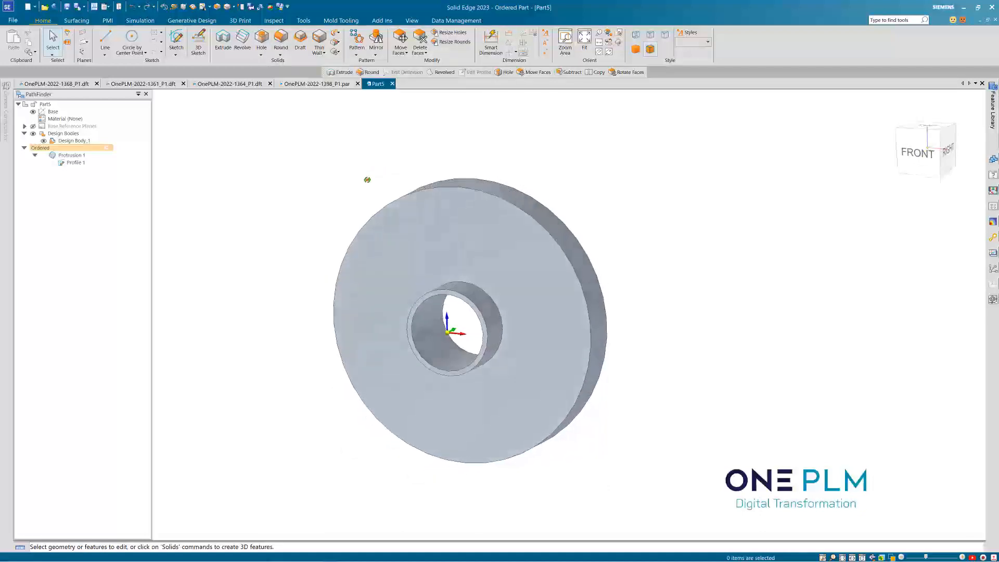
{"action": "left_click", "coordinate": [223, 39]}
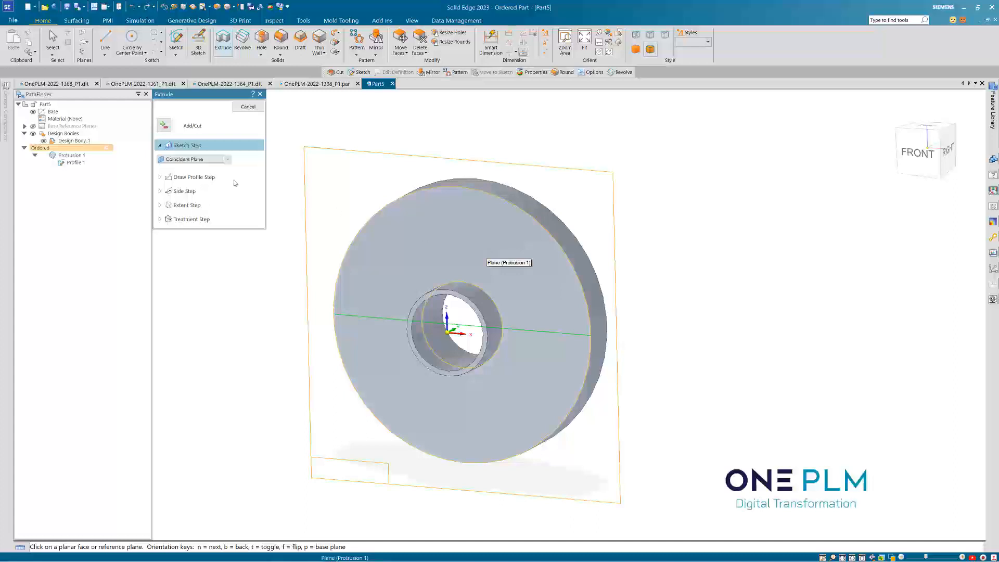
{"action": "left_click", "coordinate": [164, 124]}
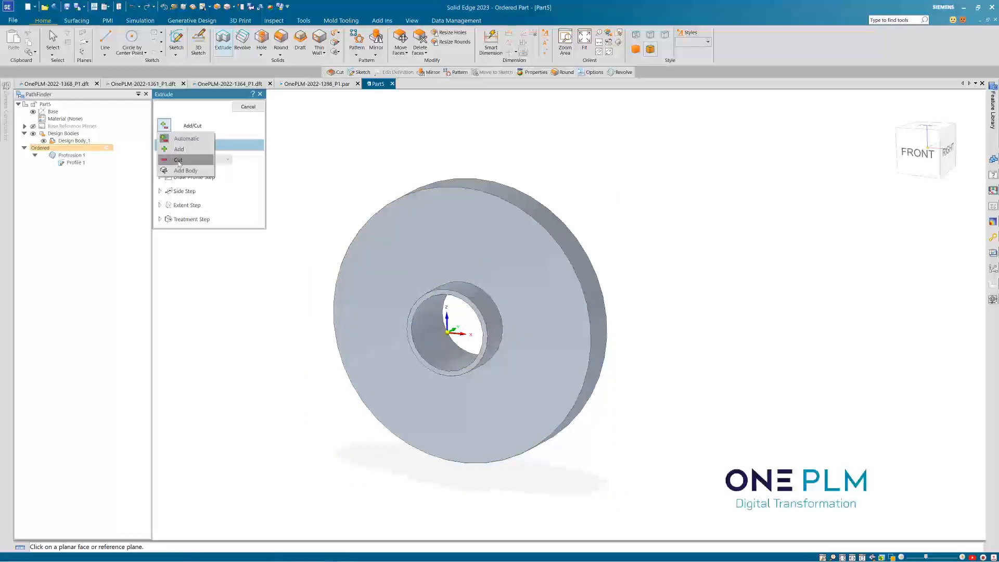
{"action": "left_click", "coordinate": [178, 159]}
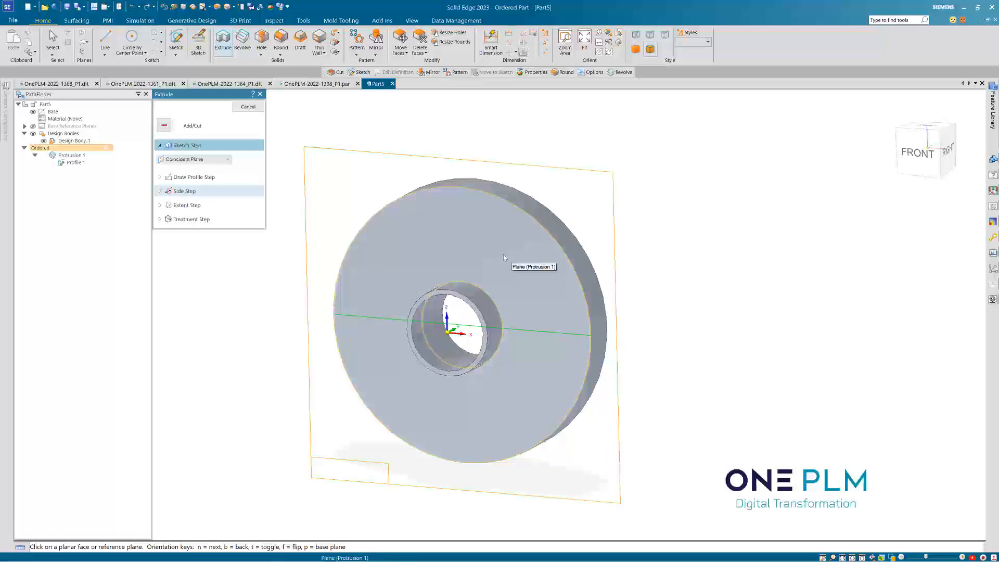
{"action": "left_click", "coordinate": [503, 255]}
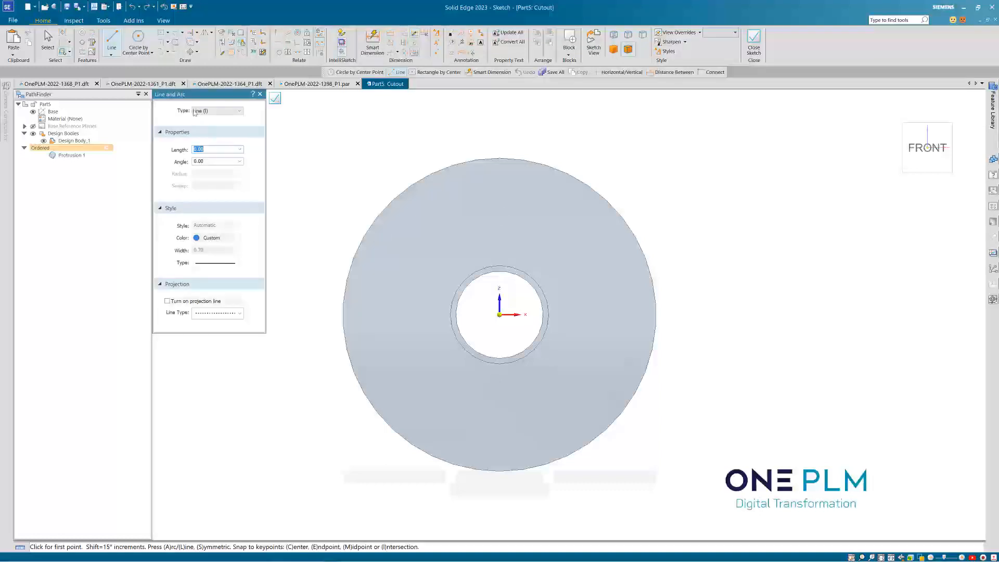
- Draw a 42 mm diameter circle by centre point on the disc face, directly above the central bore
{"action": "left_click", "coordinate": [138, 37]}
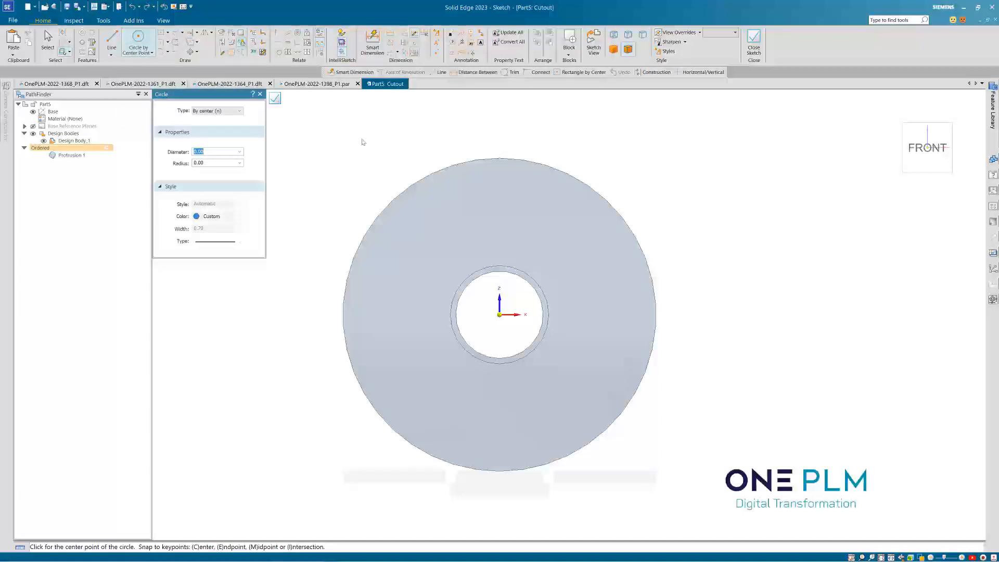
{"action": "type", "text": "42"}
{"action": "key", "text": "Return"}
{"action": "left_click", "coordinate": [500, 210]}
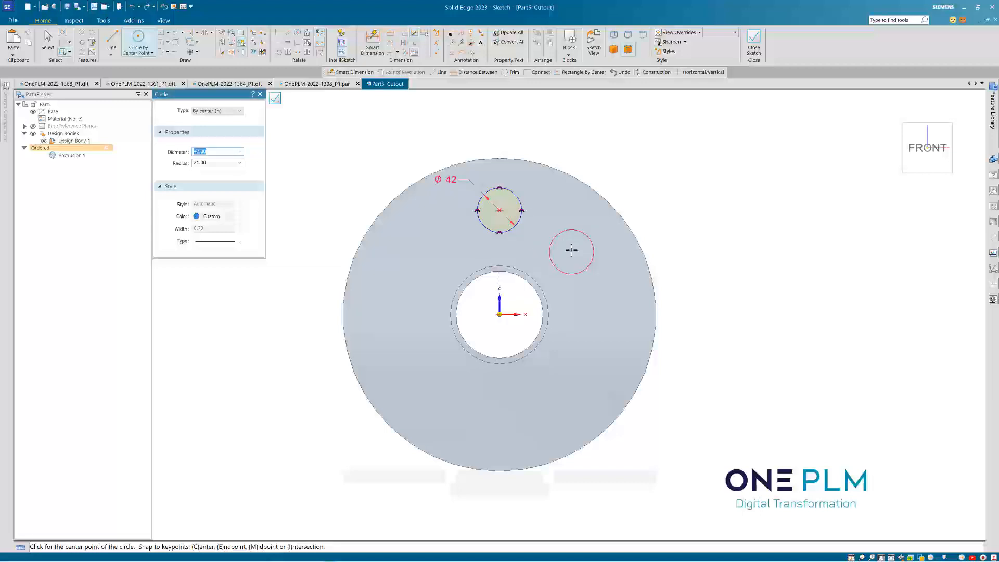
- Dimension the vertical distance from the origin to the circle's centre as 100 mm
{"action": "left_click", "coordinate": [389, 35]}
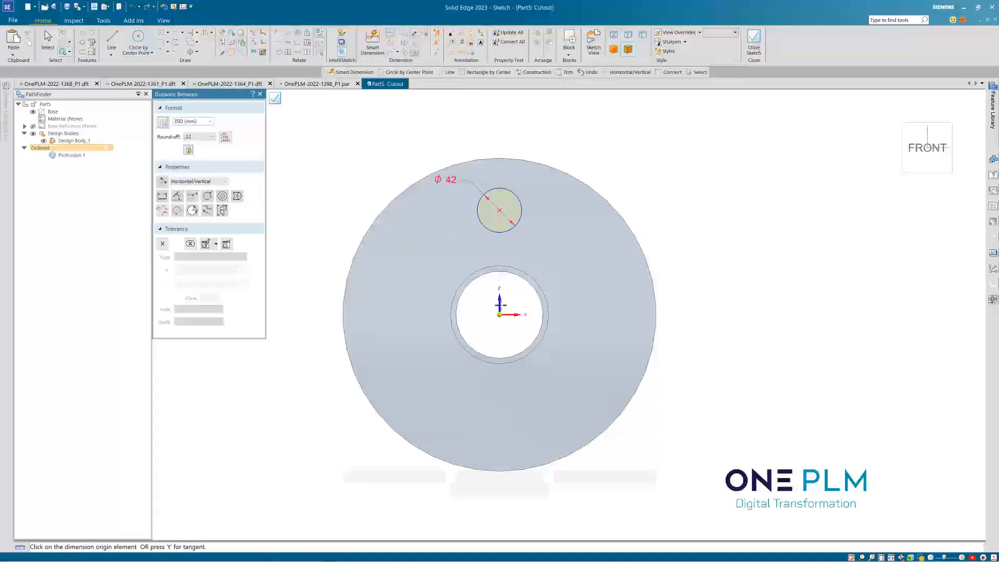
{"action": "left_click", "coordinate": [508, 316]}
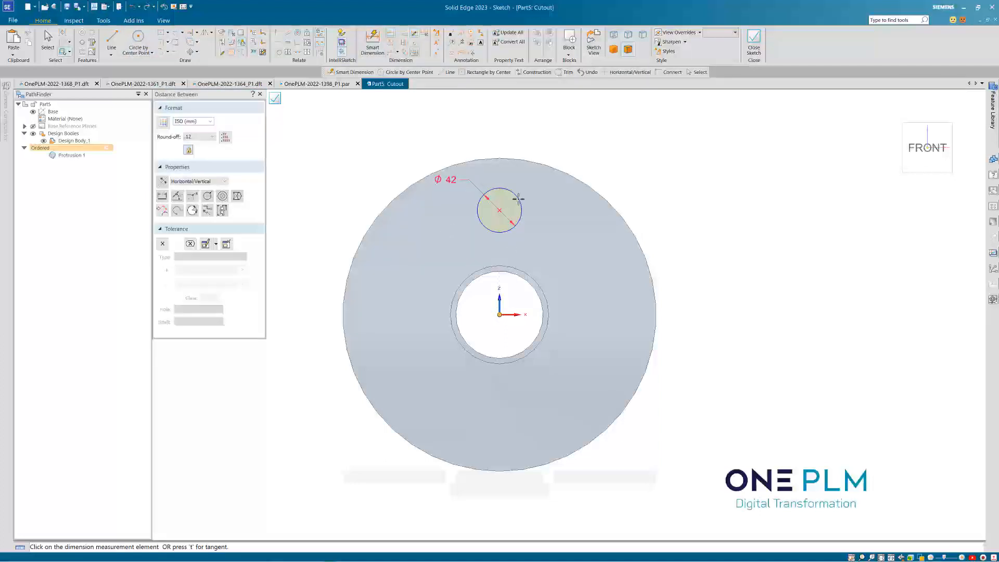
{"action": "left_click", "coordinate": [510, 230]}
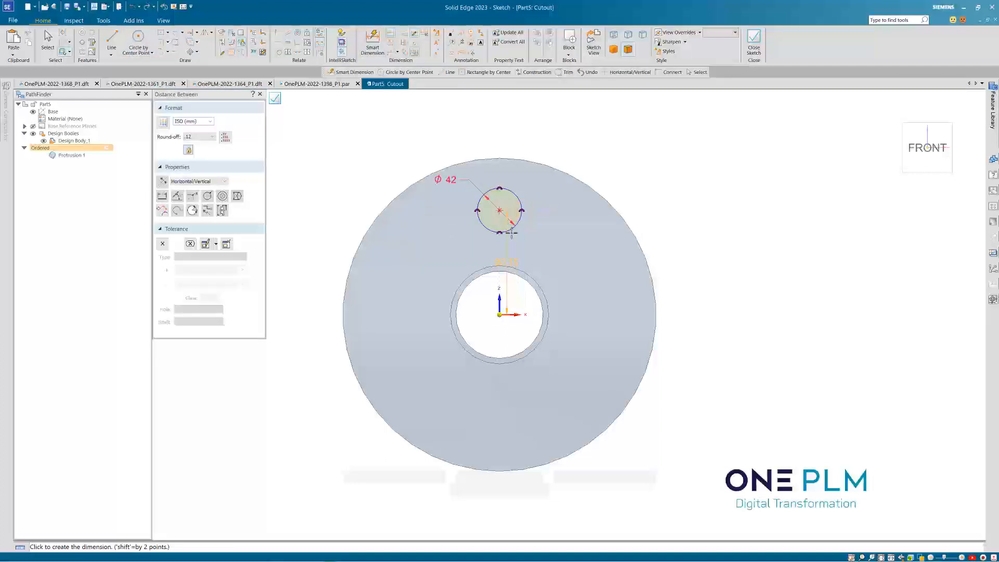
{"action": "left_click", "coordinate": [559, 242]}
{"action": "type", "text": "100"}
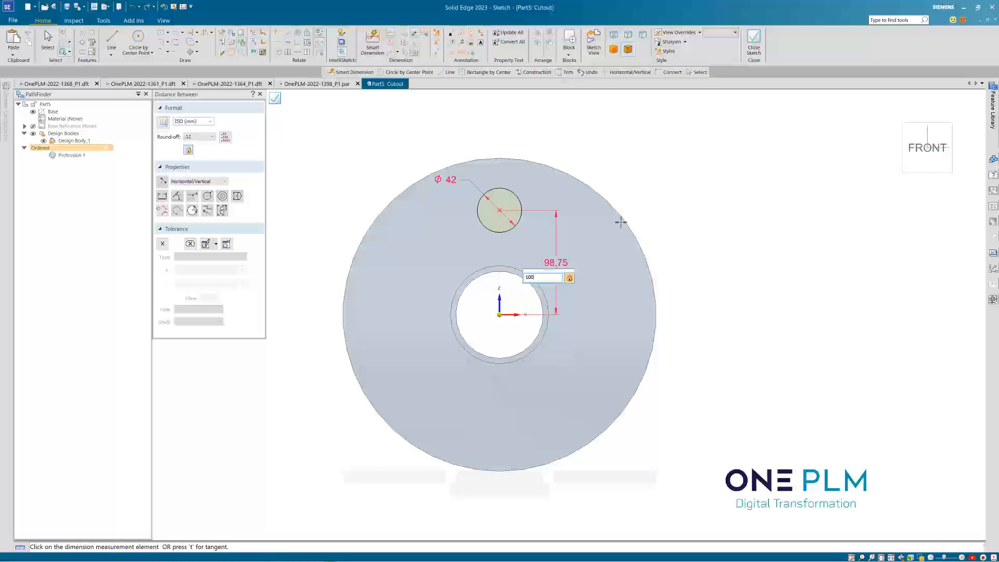
{"action": "key", "text": "Return"}
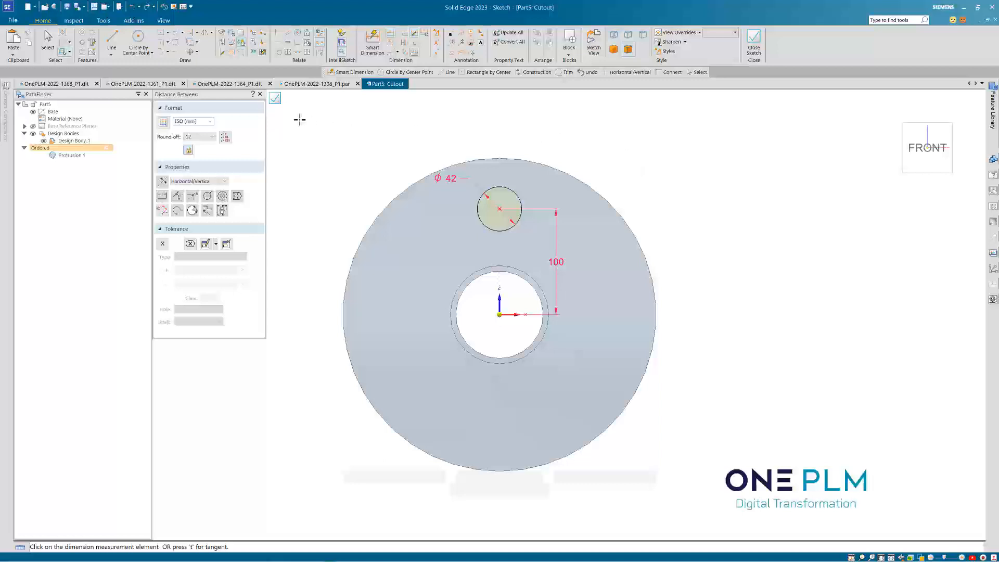
- Close the sketch, cut the circle through the disc with the Through All extent, and finish the cutout
{"action": "left_click", "coordinate": [275, 99]}
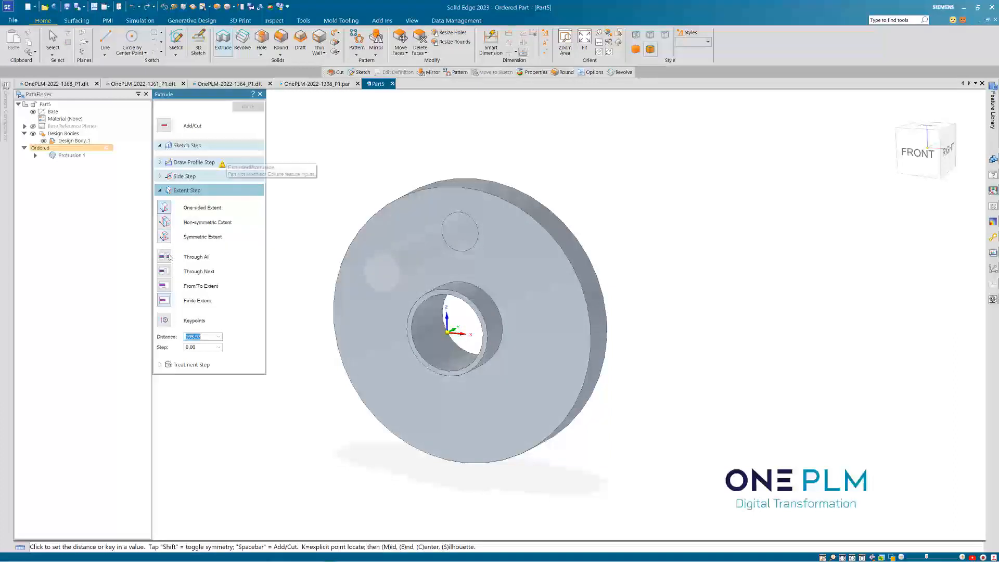
{"action": "left_click", "coordinate": [163, 257]}
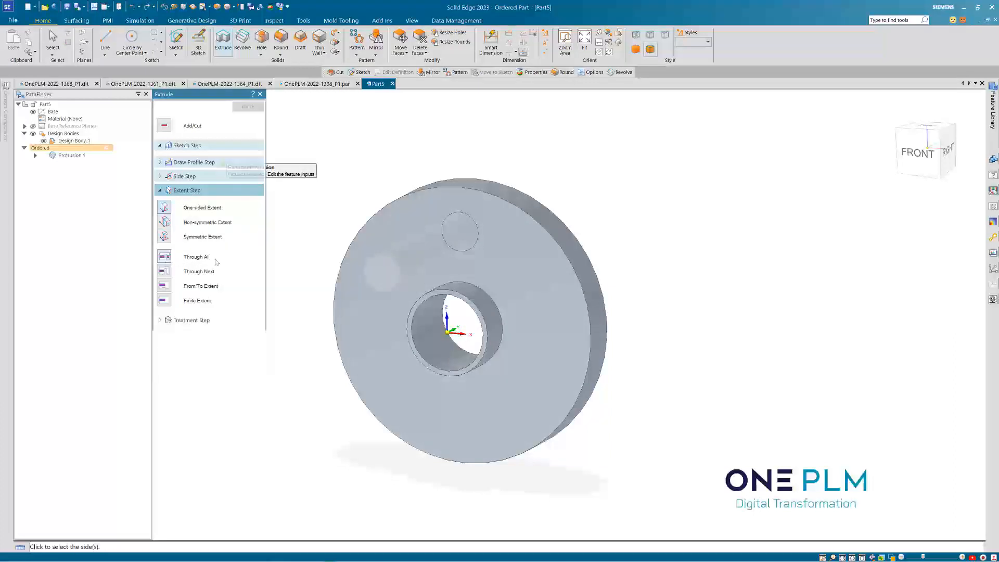
{"action": "left_click", "coordinate": [550, 154]}
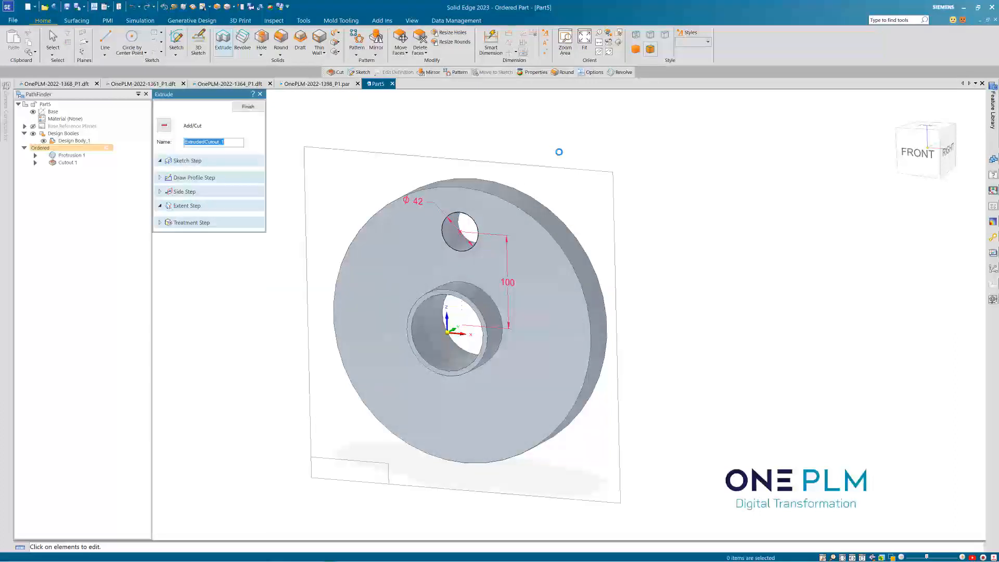
{"action": "left_click", "coordinate": [247, 106]}
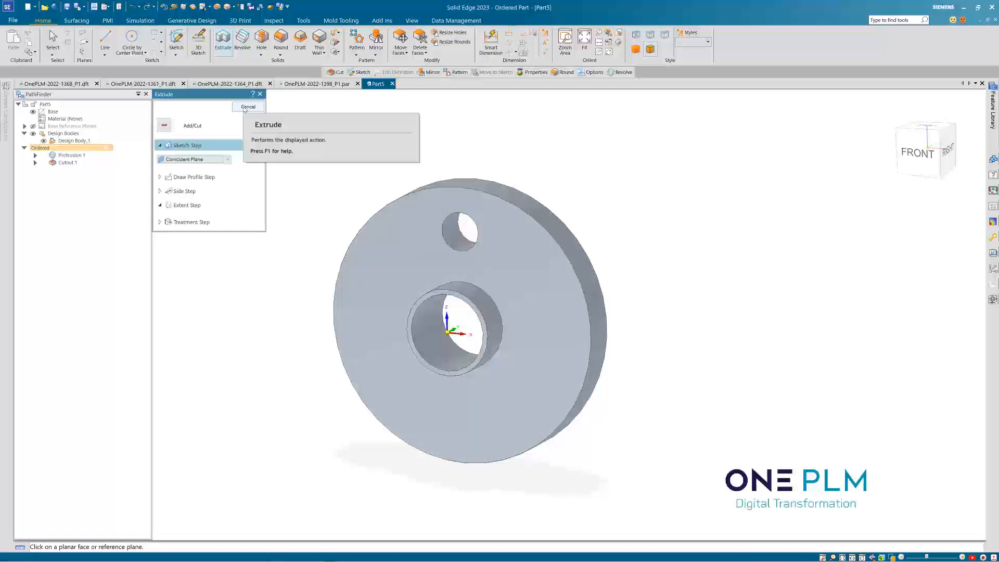
- Leave the Extrude command and set up a Chamfer using the Equal setbacks option
{"action": "key", "text": "Escape"}
{"action": "mouse_move", "coordinate": [365, 173]}
{"action": "middle_mouse_down"}
{"action": "mouse_move", "coordinate": [375, 171]}
{"action": "mouse_move", "coordinate": [347, 176]}
{"action": "middle_mouse_up"}
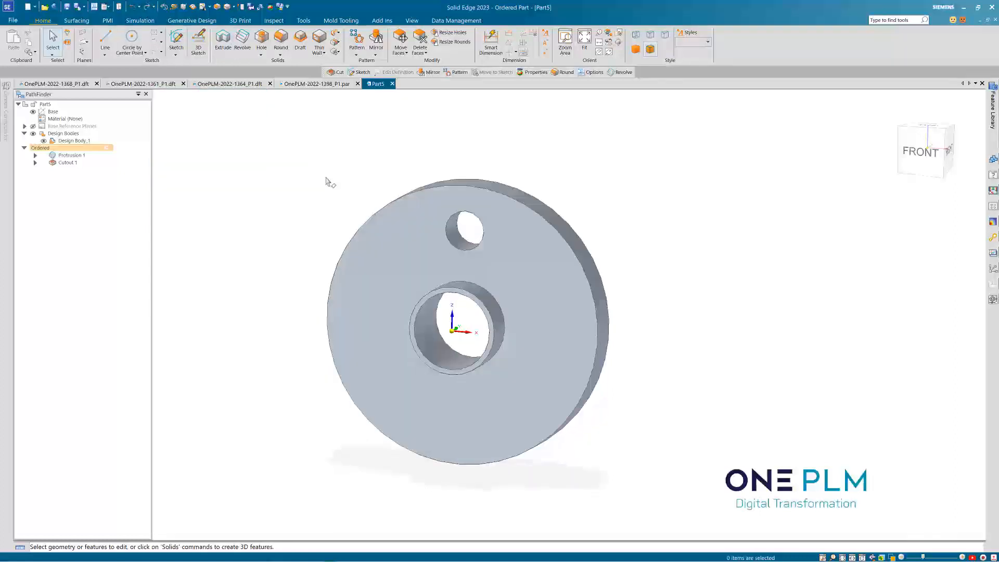
{"action": "scroll", "coordinate": [326, 178], "scroll_direction": "up", "scroll_amount": 2}
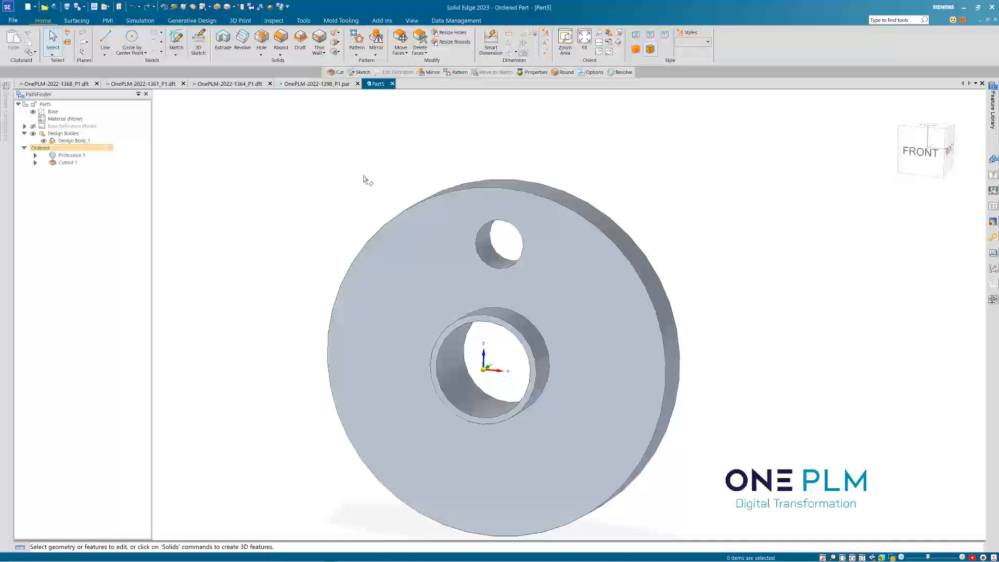
{"action": "scroll", "coordinate": [368, 181], "scroll_direction": "down", "scroll_amount": 2}
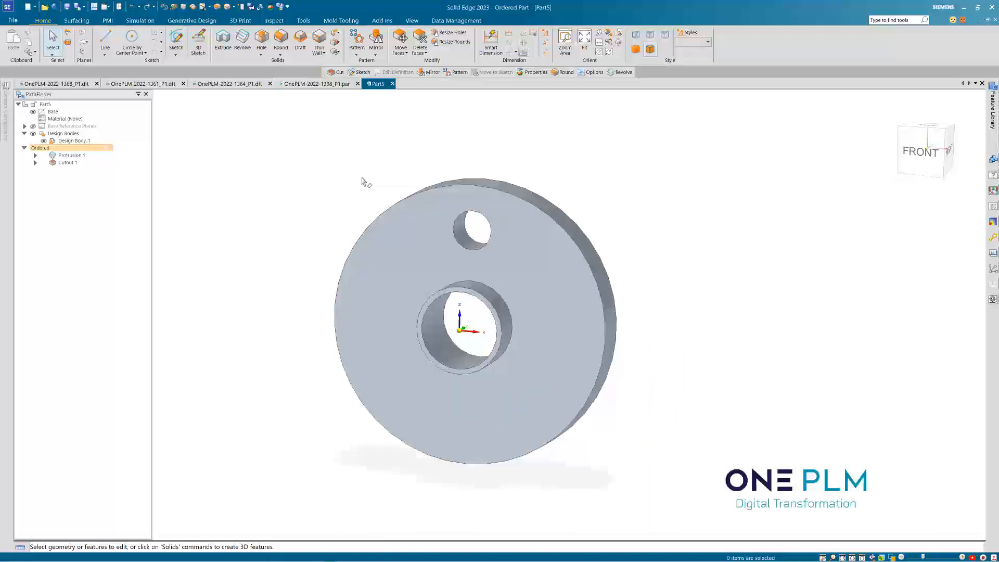
{"action": "scroll", "coordinate": [363, 183], "scroll_direction": "up", "scroll_amount": 1}
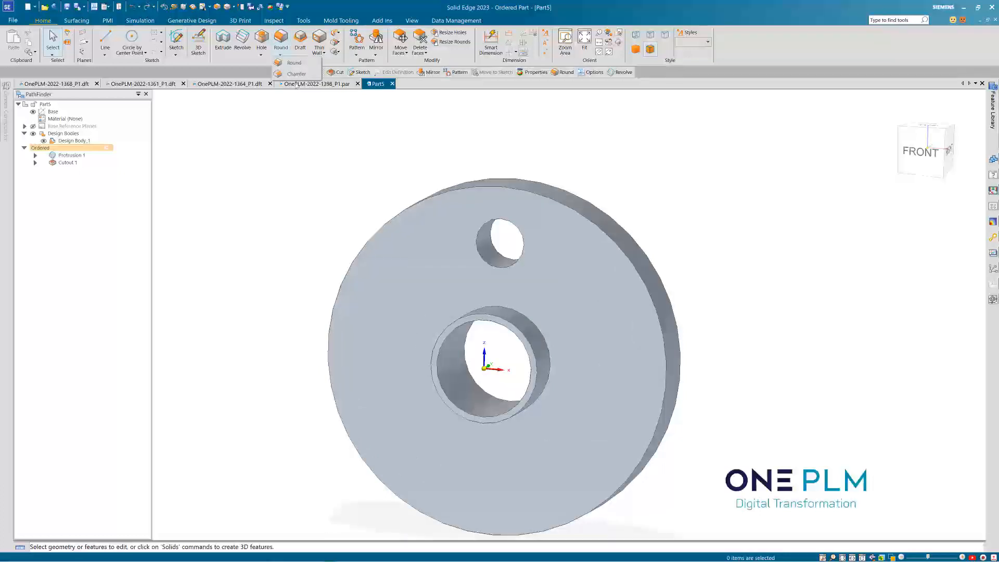
{"action": "key", "text": "c"}
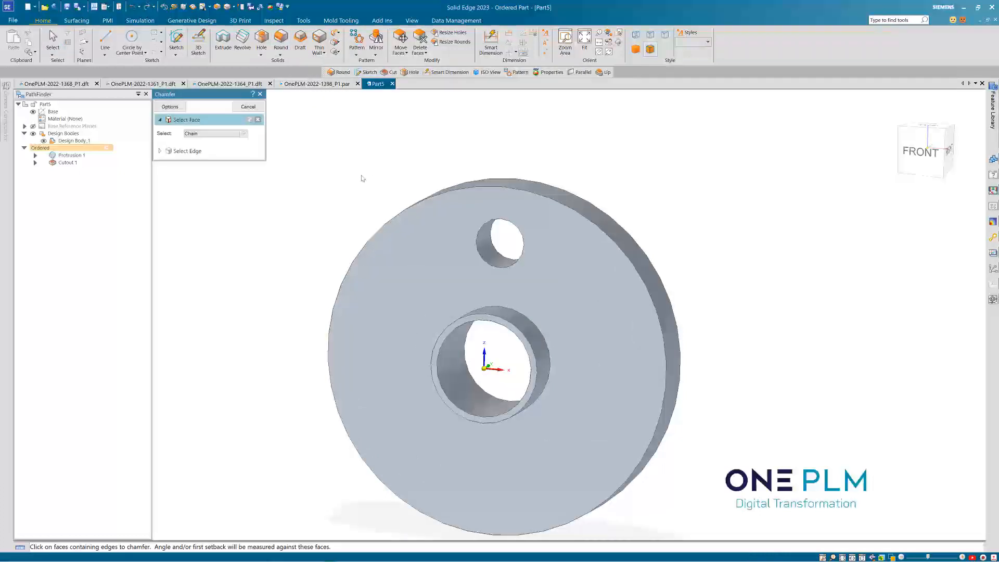
{"action": "left_click", "coordinate": [171, 107]}
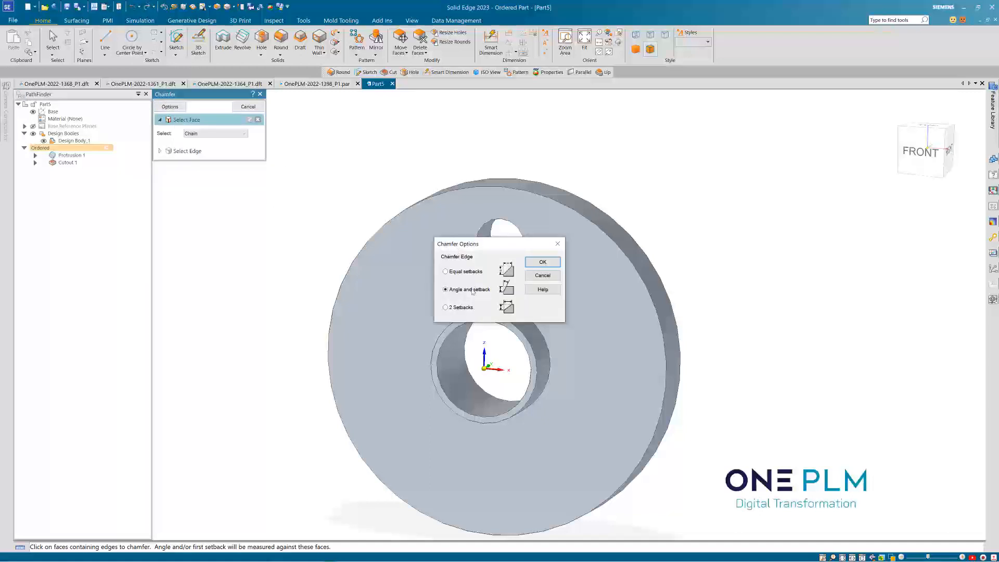
{"action": "left_click", "coordinate": [541, 263]}
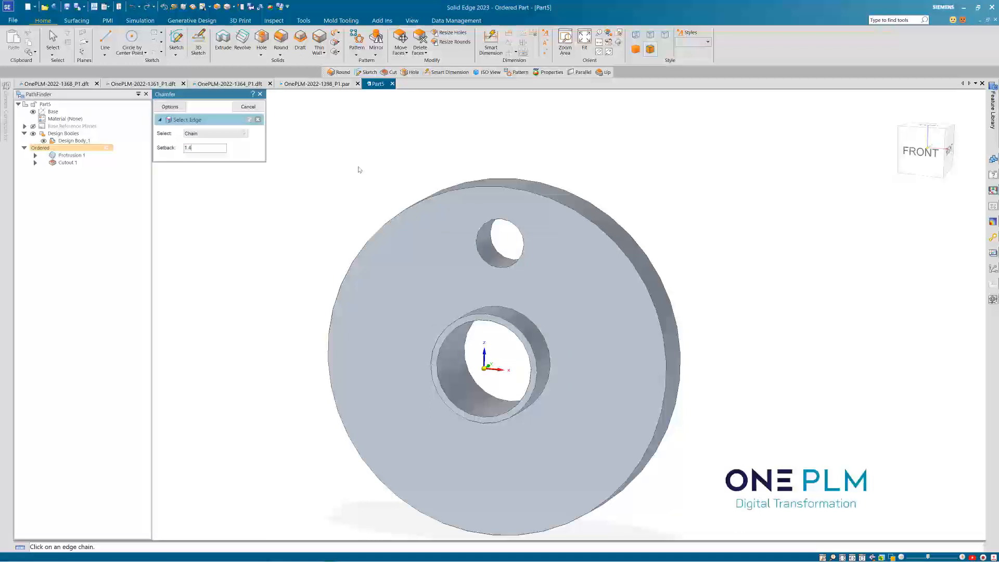
- Chamfer the front edge of the 42 mm hole with a 1.40 mm setback and finish the command
{"action": "type", "text": "1.40"}
{"action": "left_click", "coordinate": [492, 240]}
{"action": "key", "text": "Return"}
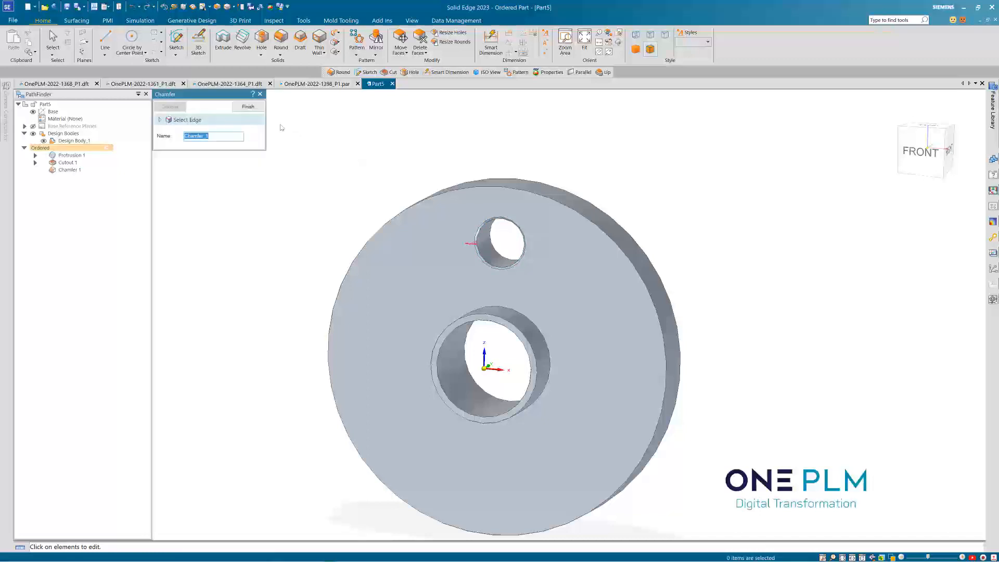
{"action": "middle_click_drag", "start_coordinate": [394, 175], "coordinate": [394, 192]}
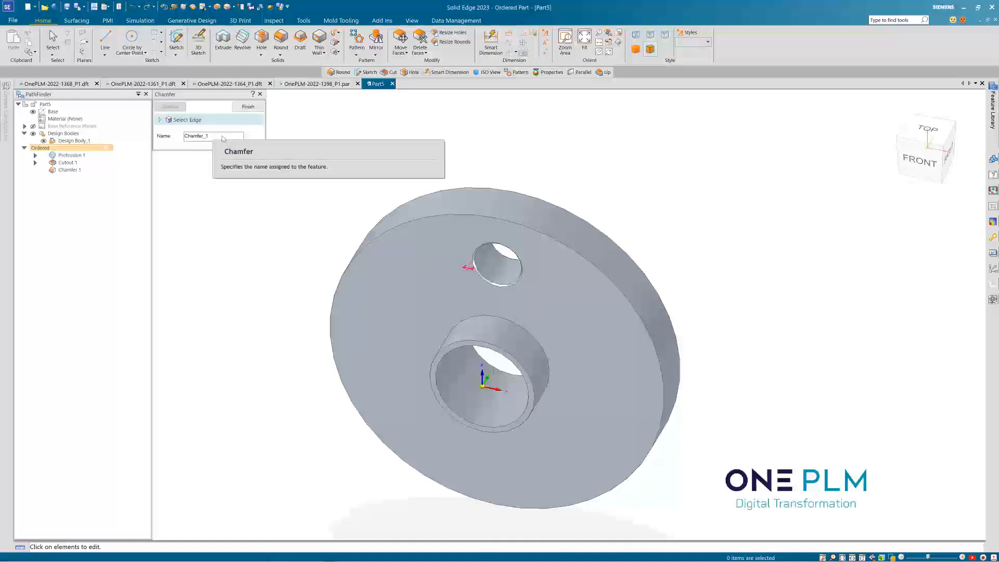
{"action": "left_click", "coordinate": [248, 107]}
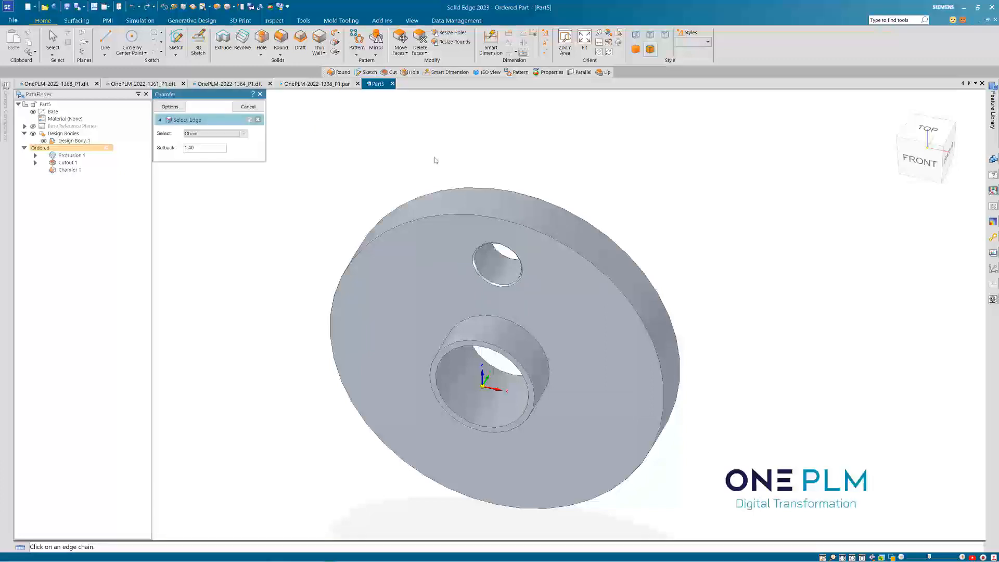
{"action": "left_click", "coordinate": [250, 105]}
- Start a Pattern of the 42 mm hole's cutout, with its sketch on the disc's flat face around the hub
{"action": "middle_click_drag", "start_coordinate": [333, 147], "coordinate": [328, 129]}
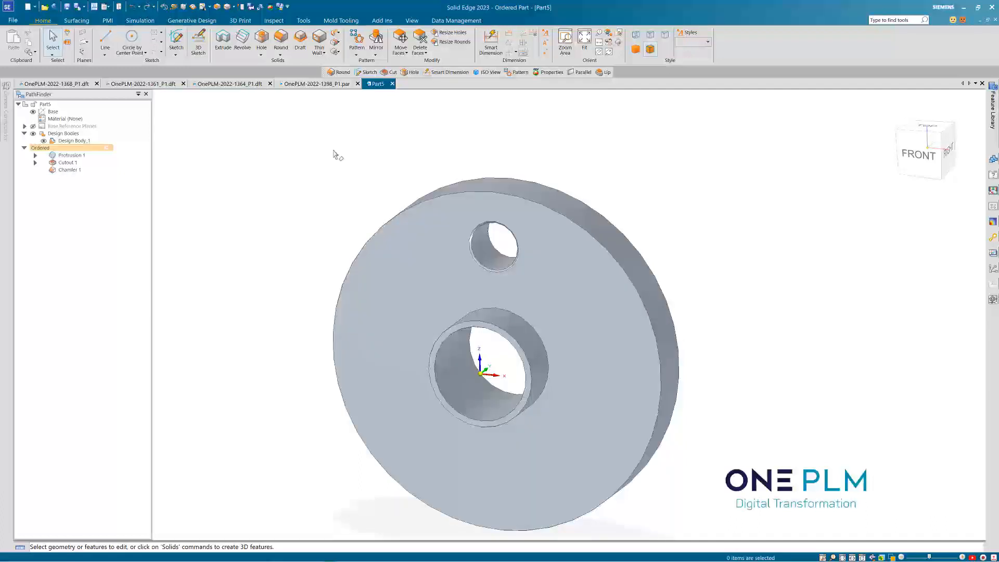
{"action": "scroll", "coordinate": [343, 152], "scroll_direction": "down", "scroll_amount": 2}
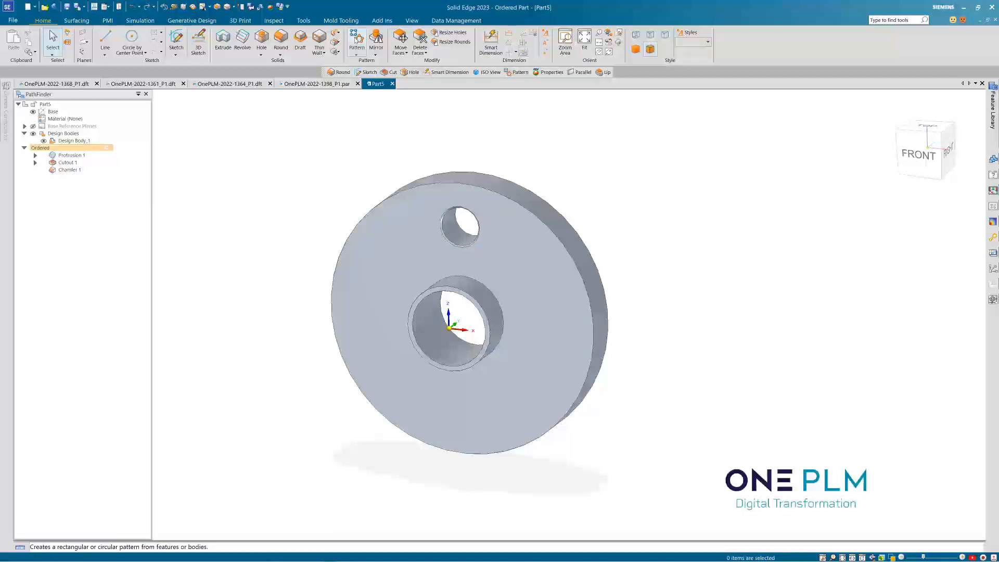
{"action": "left_click", "coordinate": [68, 162]}
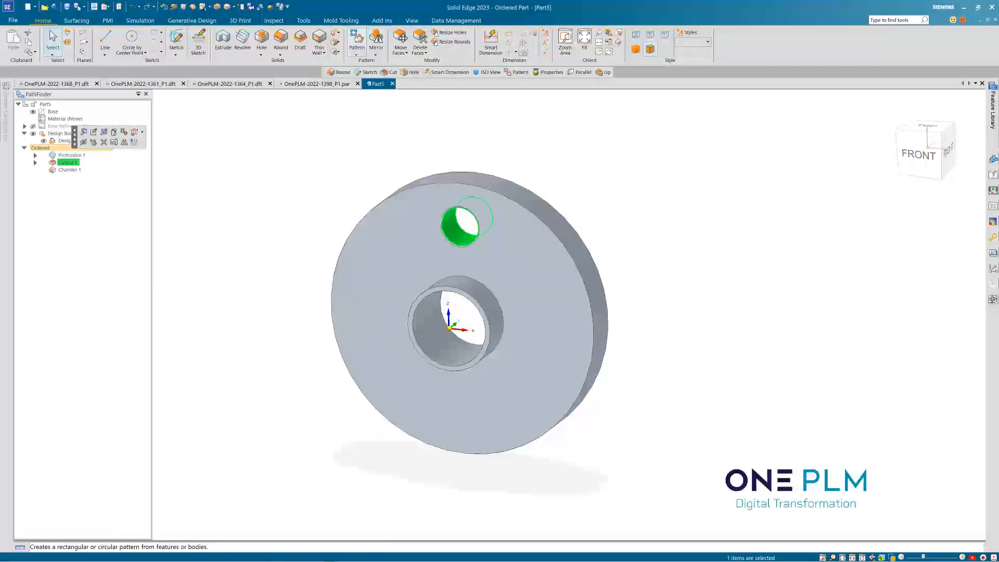
{"action": "left_click", "coordinate": [357, 41]}
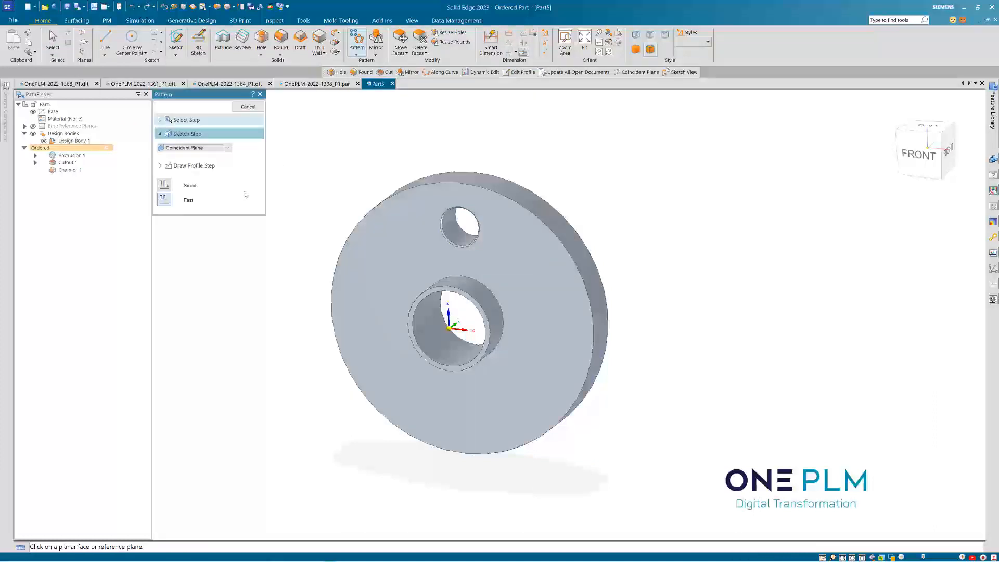
{"action": "left_click", "coordinate": [180, 120]}
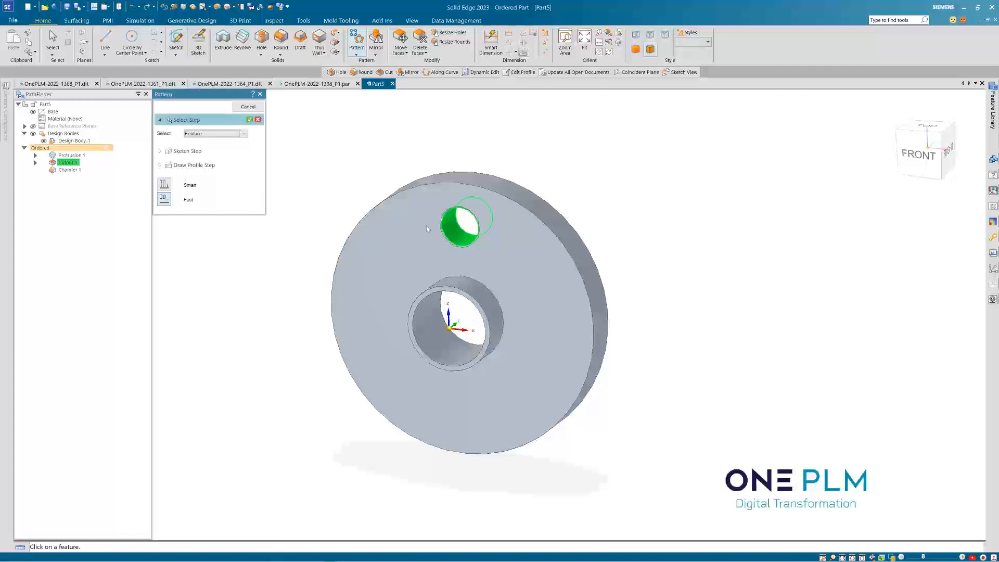
{"action": "left_click", "coordinate": [258, 120]}
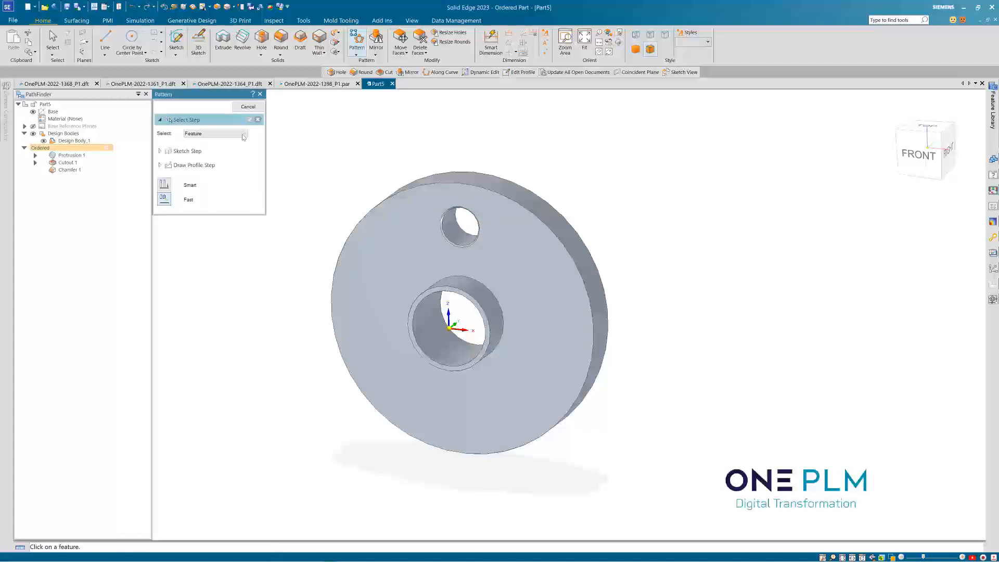
{"action": "left_click", "coordinate": [460, 230]}
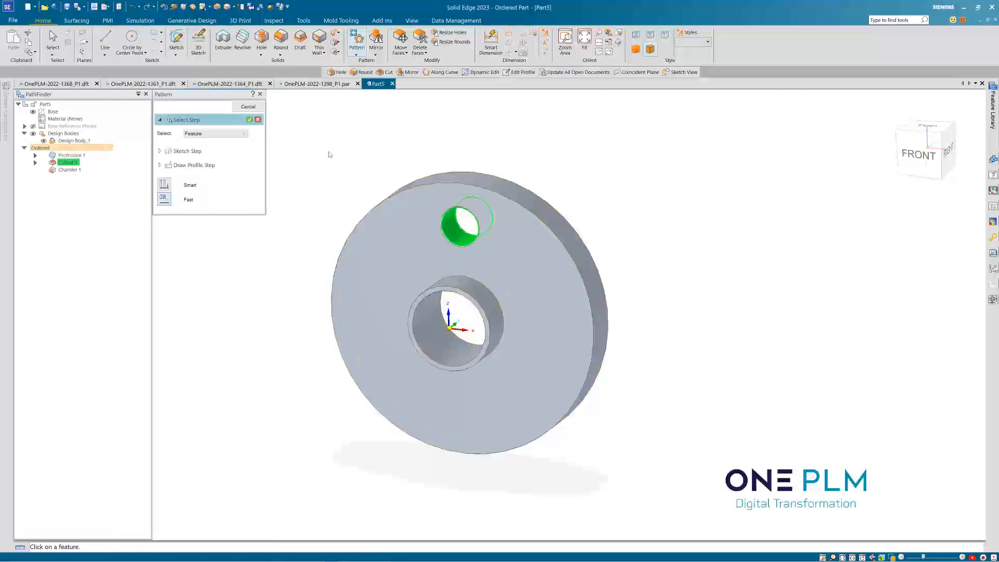
{"action": "left_click", "coordinate": [249, 120]}
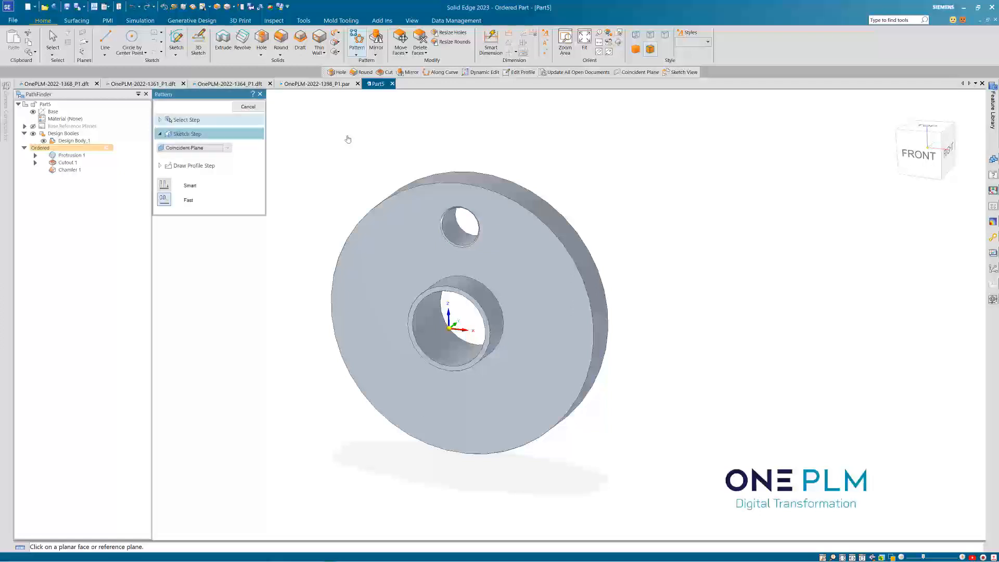
{"action": "left_click", "coordinate": [416, 261]}
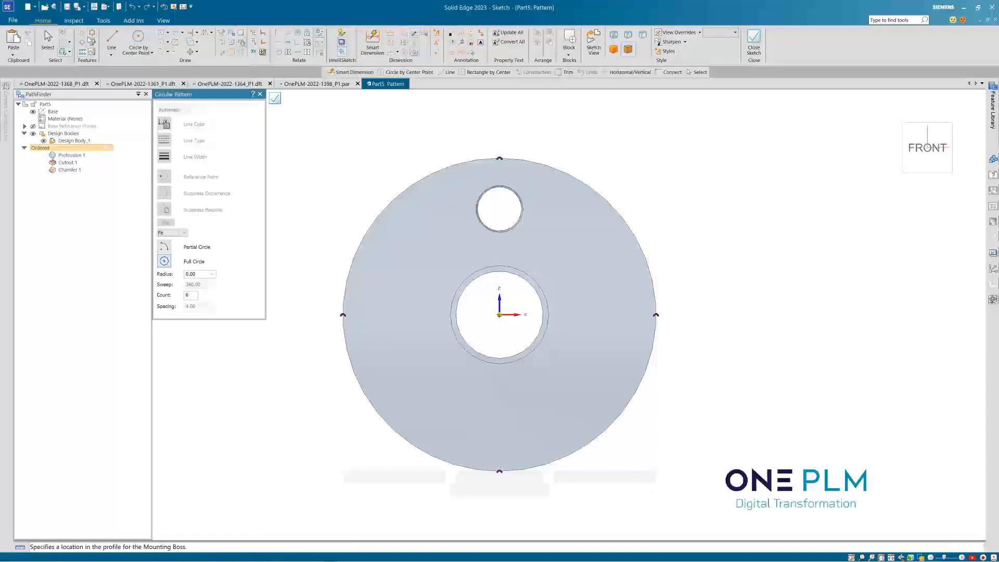
- Draw a full-circle circular pattern centred on the origin and passing through the hole's centre, with a 100 mm radius
{"action": "left_click", "coordinate": [93, 33]}
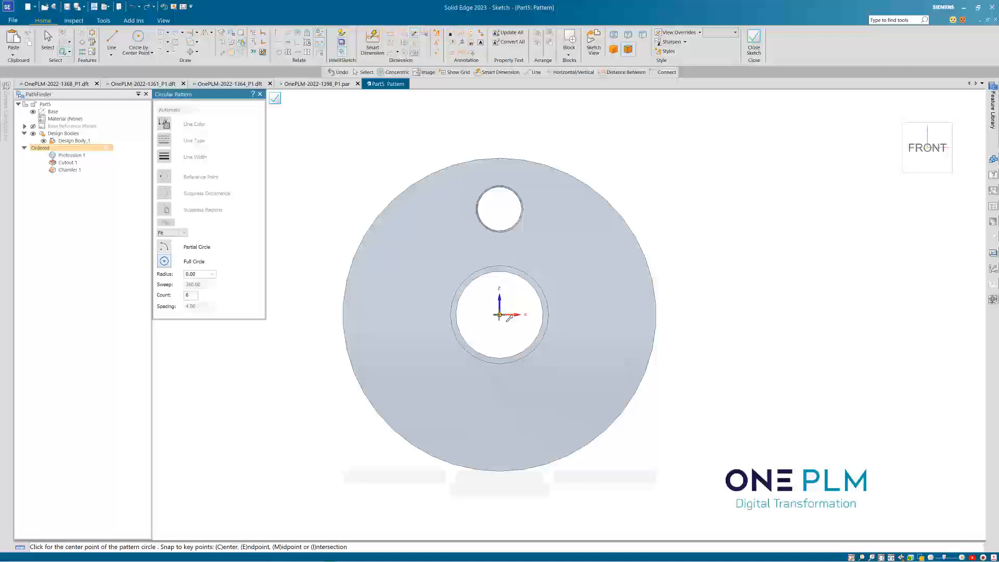
{"action": "left_click", "coordinate": [499, 314]}
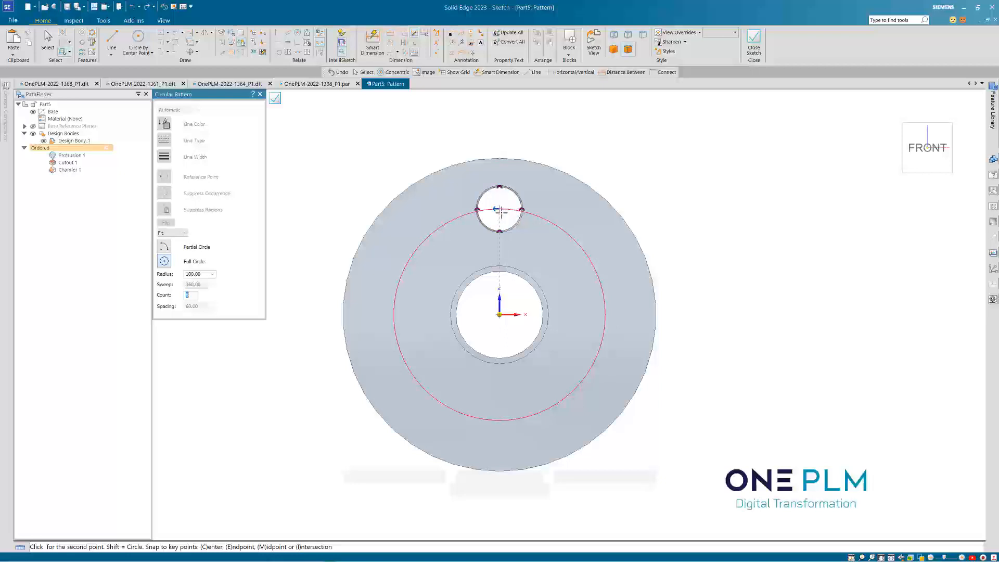
{"action": "left_click", "coordinate": [615, 169]}
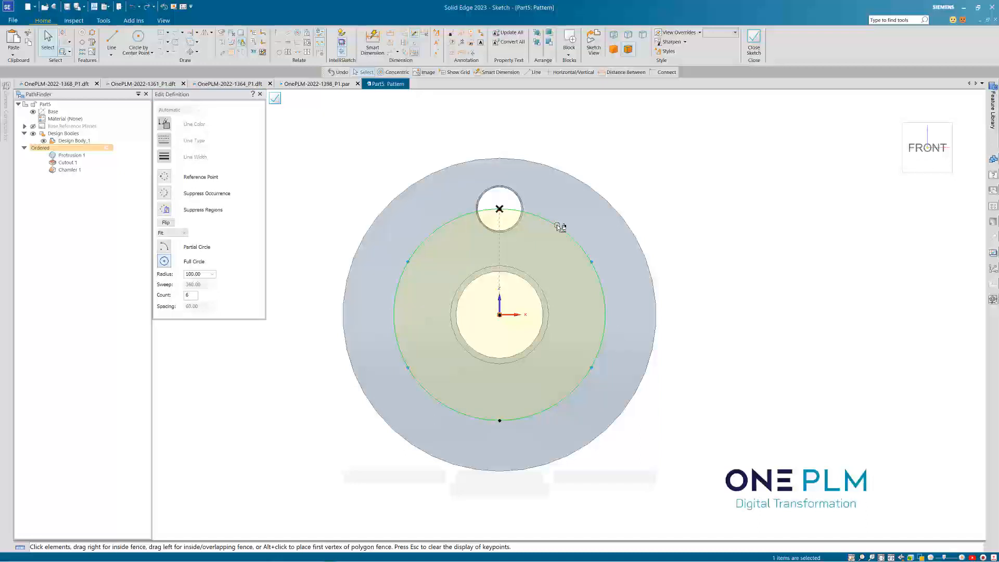
- Set the circular pattern's count to 8, close its sketch, and finish the hole pattern
{"action": "left_click", "coordinate": [187, 295]}
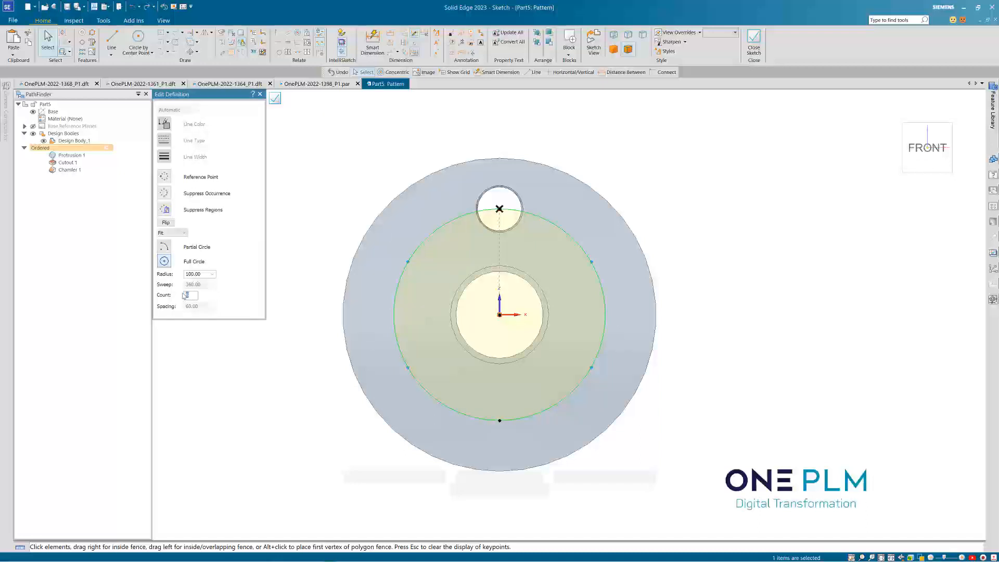
{"action": "type", "text": "8"}
{"action": "key", "text": "Return"}
{"action": "left_click", "coordinate": [275, 99]}
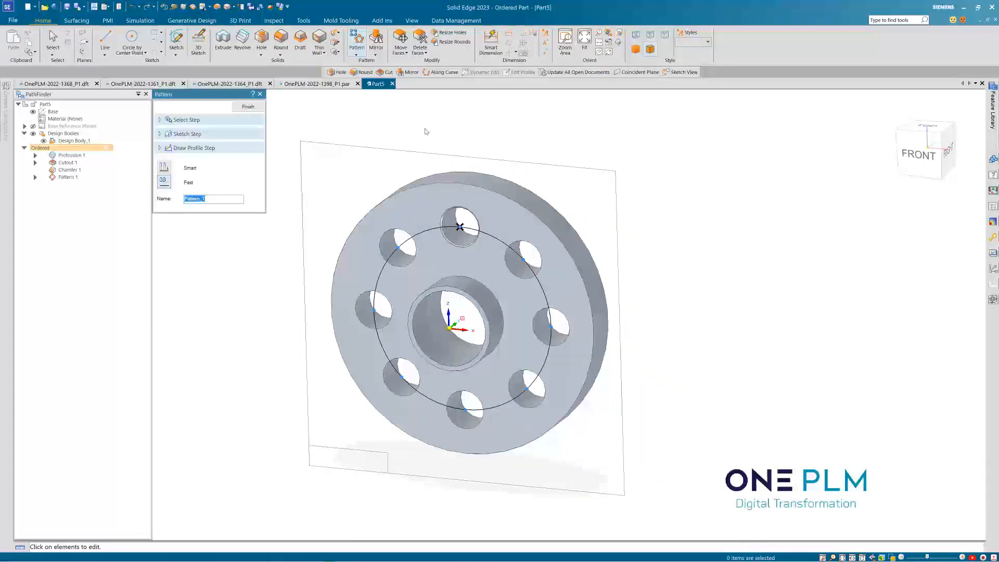
{"action": "left_click", "coordinate": [249, 108]}
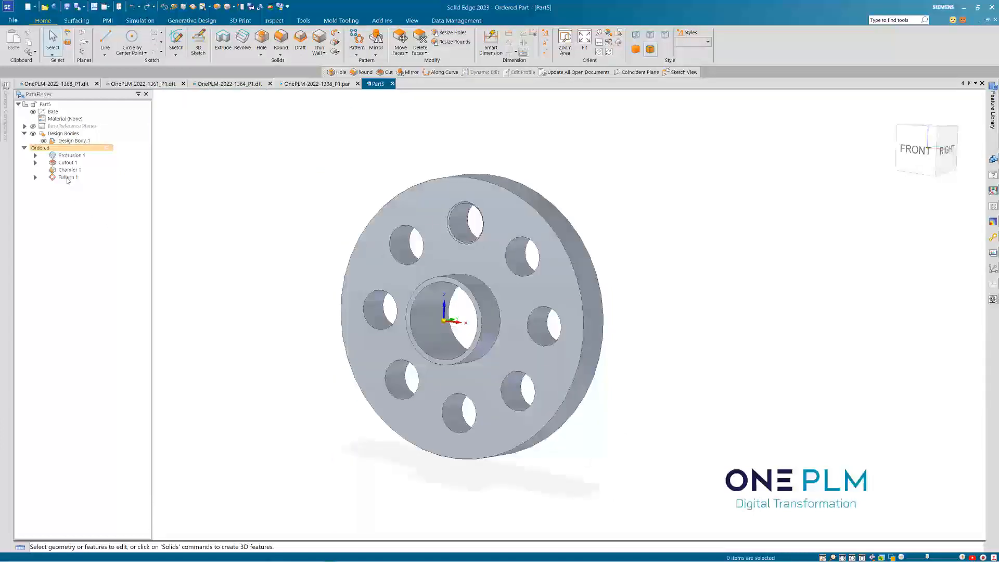
- Edit the hole pattern's definition to include the hole's chamfer among the patterned features, and finish it
{"action": "left_click", "coordinate": [68, 177]}
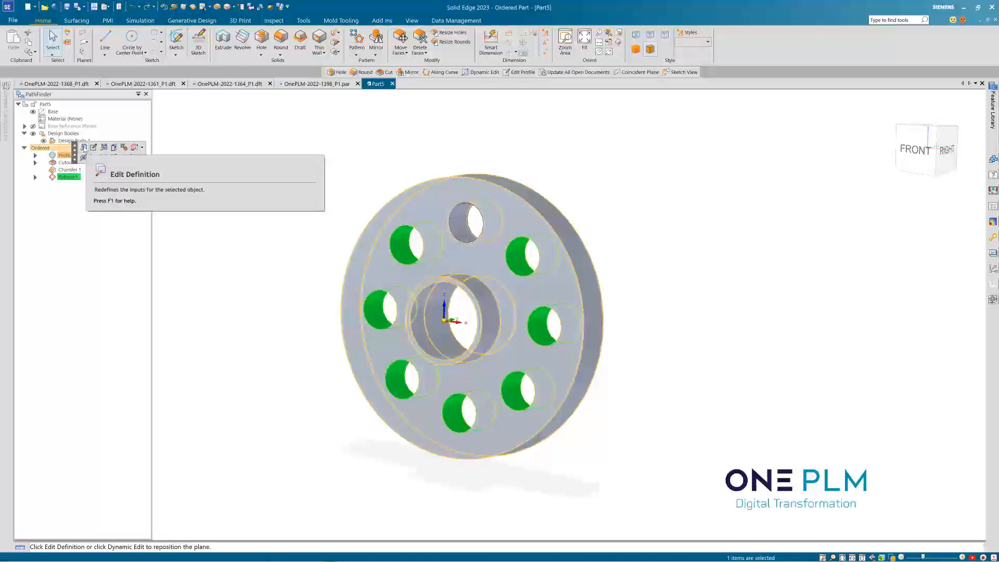
{"action": "left_click", "coordinate": [83, 148]}
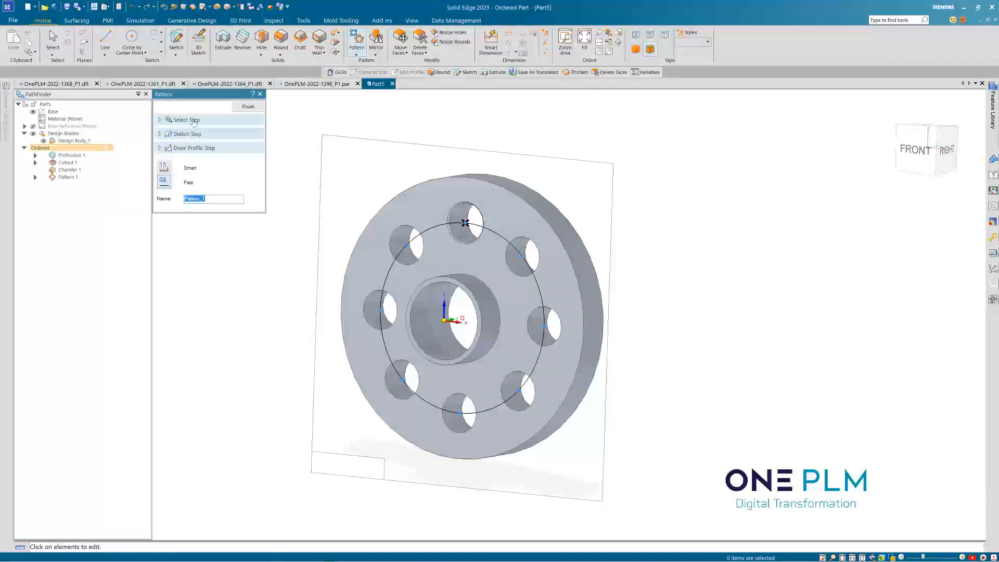
{"action": "left_click", "coordinate": [194, 120]}
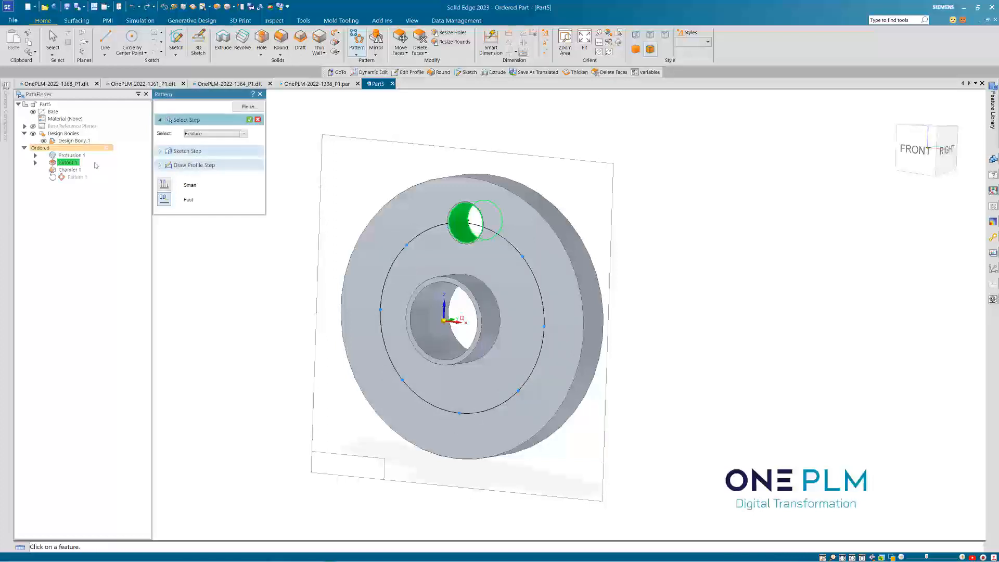
{"action": "left_click", "coordinate": [70, 169]}
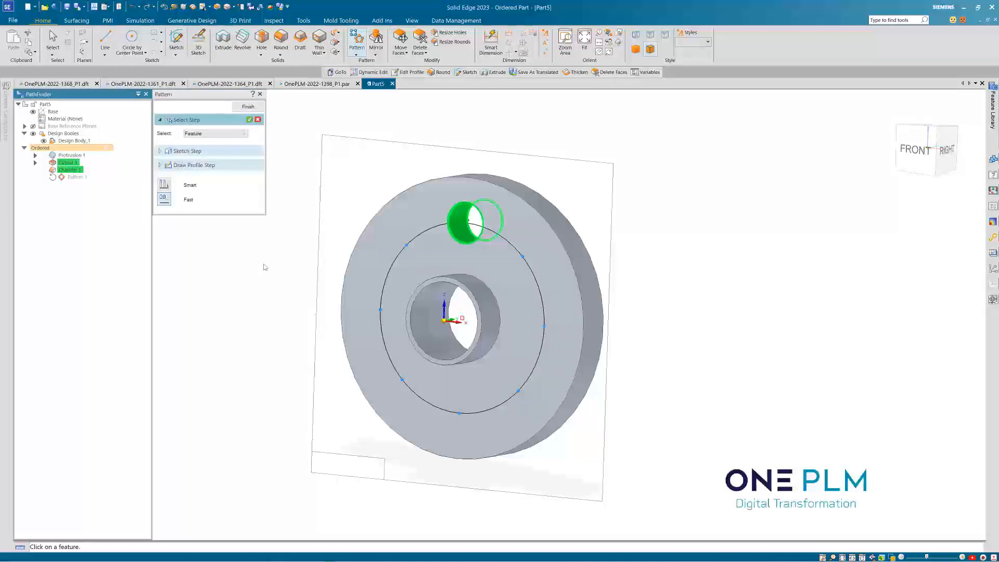
{"action": "left_click", "coordinate": [249, 120]}
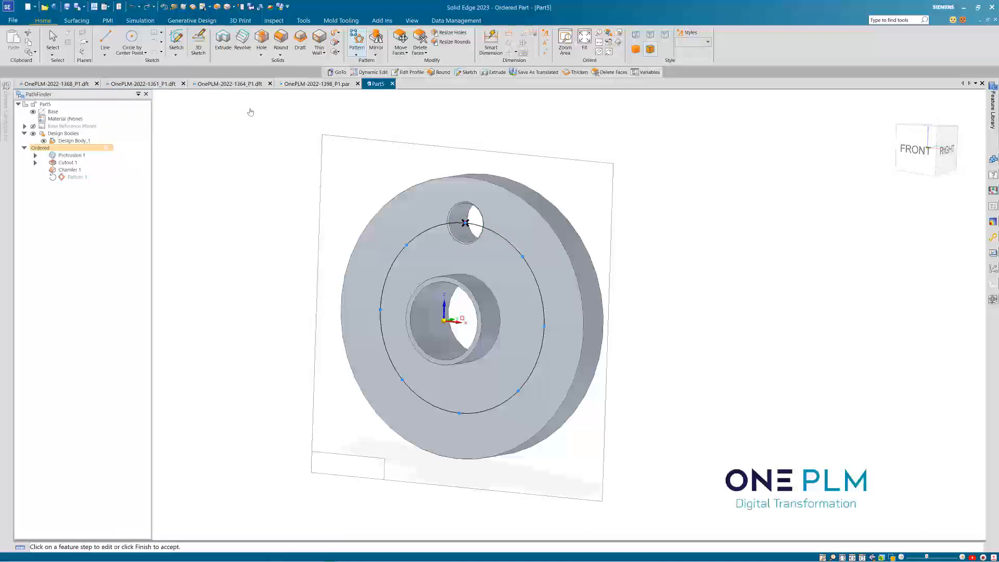
{"action": "left_click", "coordinate": [248, 106]}
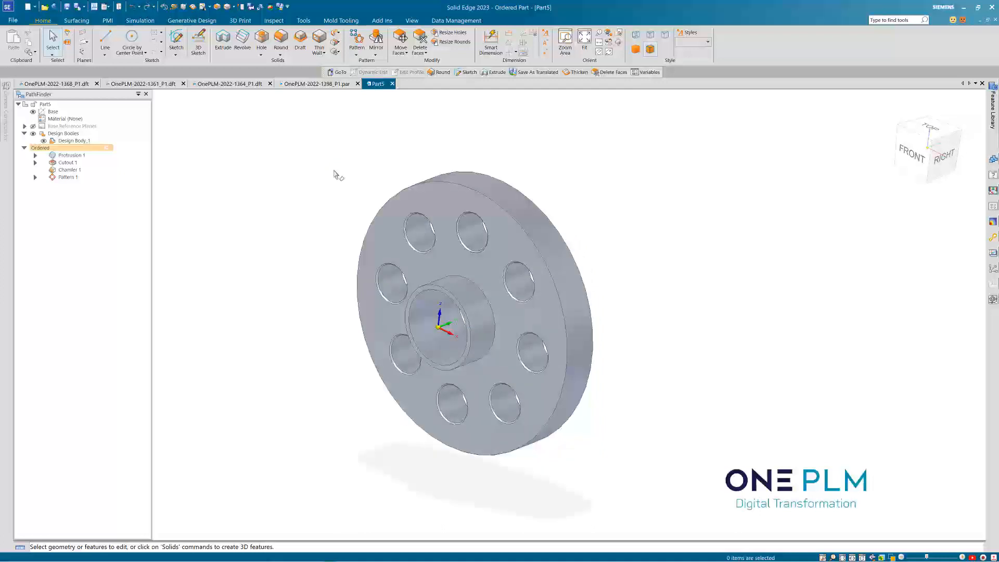
- Start a Round with a 10 mm radius and set its selection type to Edge/Corner
{"action": "left_click", "coordinate": [281, 39]}
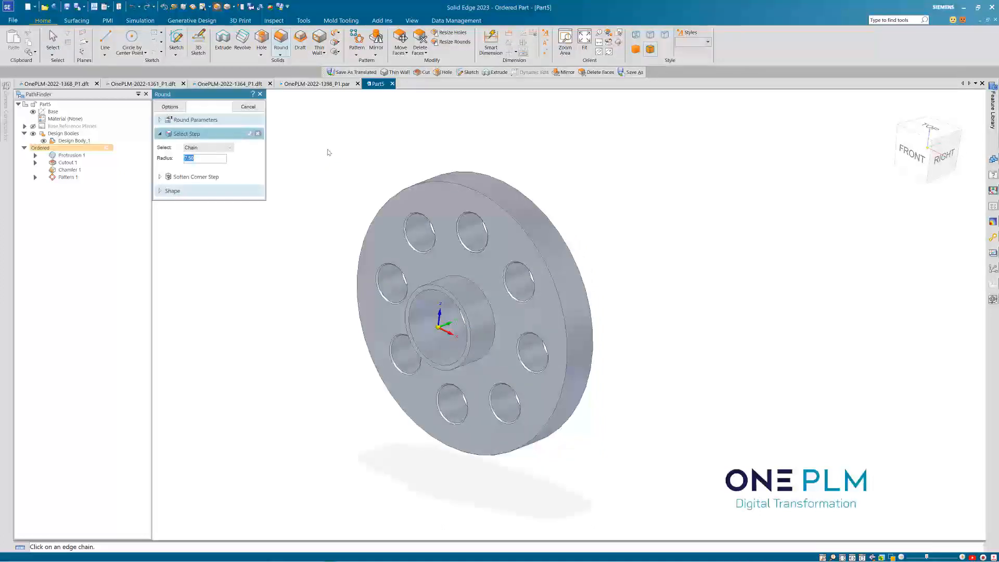
{"action": "type", "text": "10"}
{"action": "key", "text": "Return"}
{"action": "left_click", "coordinate": [219, 149]}
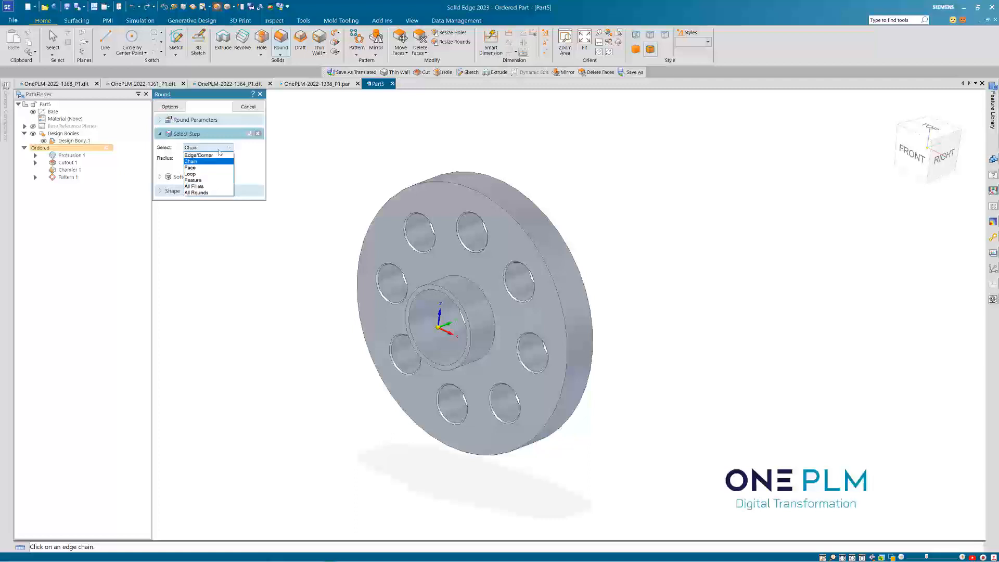
{"action": "key", "text": "Up"}
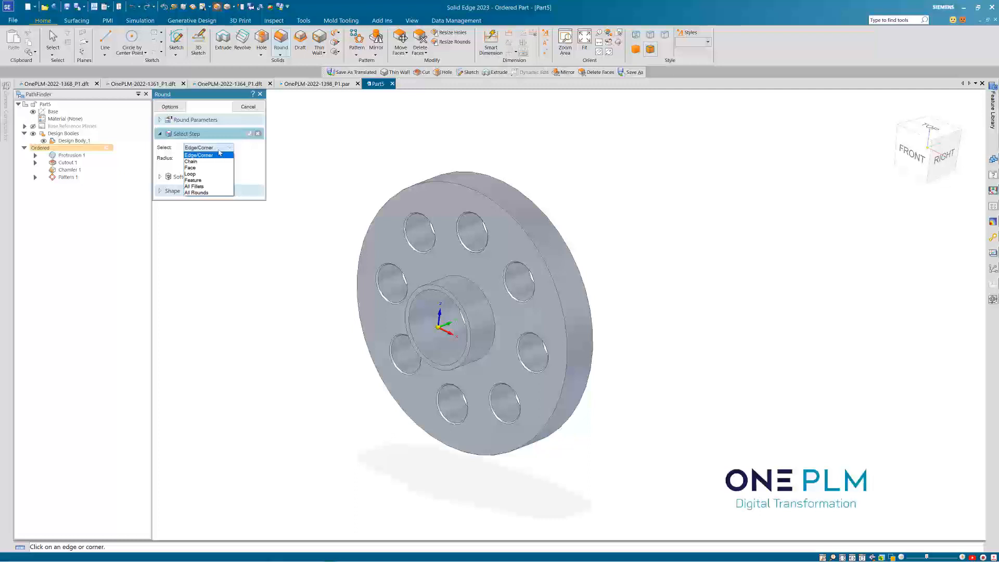
{"action": "key", "text": "Down"}
{"action": "key", "text": "Down"}
{"action": "key", "text": "Down"}
{"action": "key", "text": "Down"}
{"action": "key", "text": "Down"}
{"action": "key", "text": "Down"}
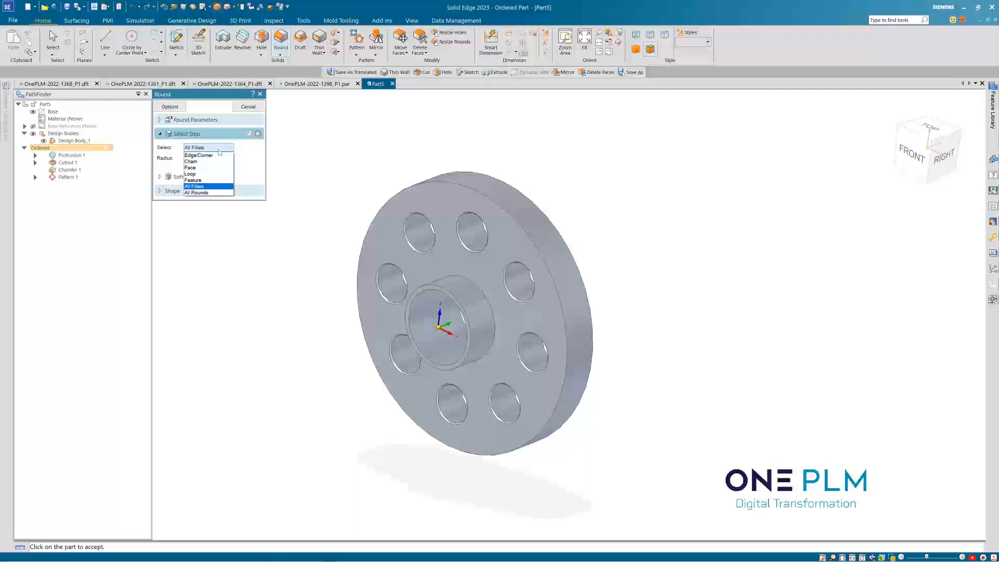
{"action": "key", "text": "Up"}
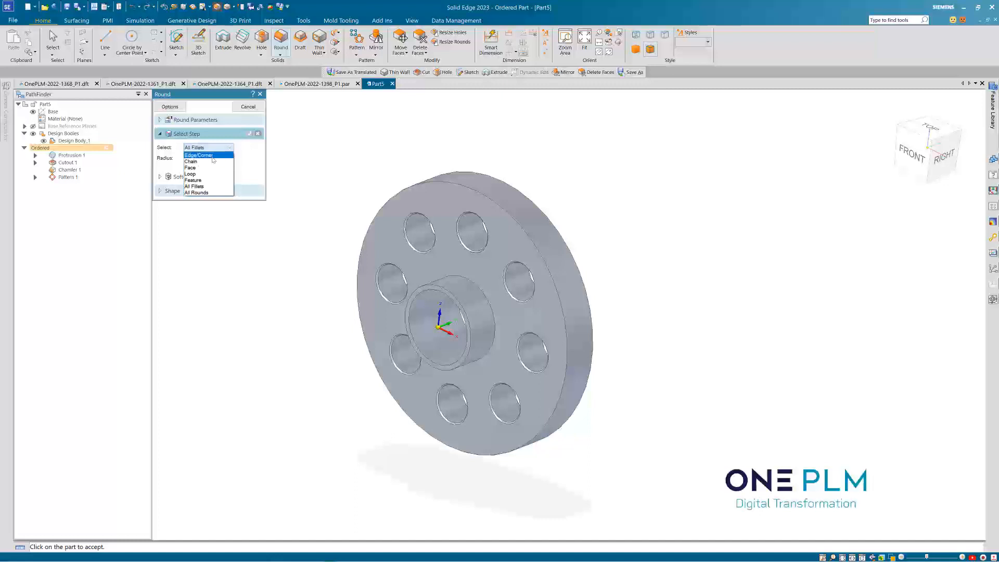
{"action": "left_click", "coordinate": [213, 157]}
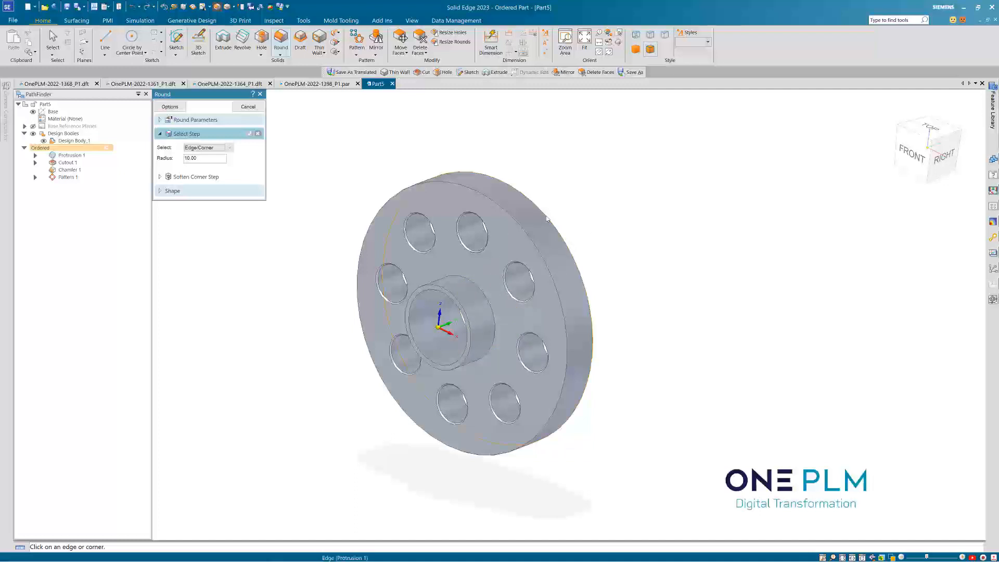
- Apply the 10 mm round to the edge where the hub meets the disc's flat face, and finish the feature
{"action": "left_click", "coordinate": [475, 285]}
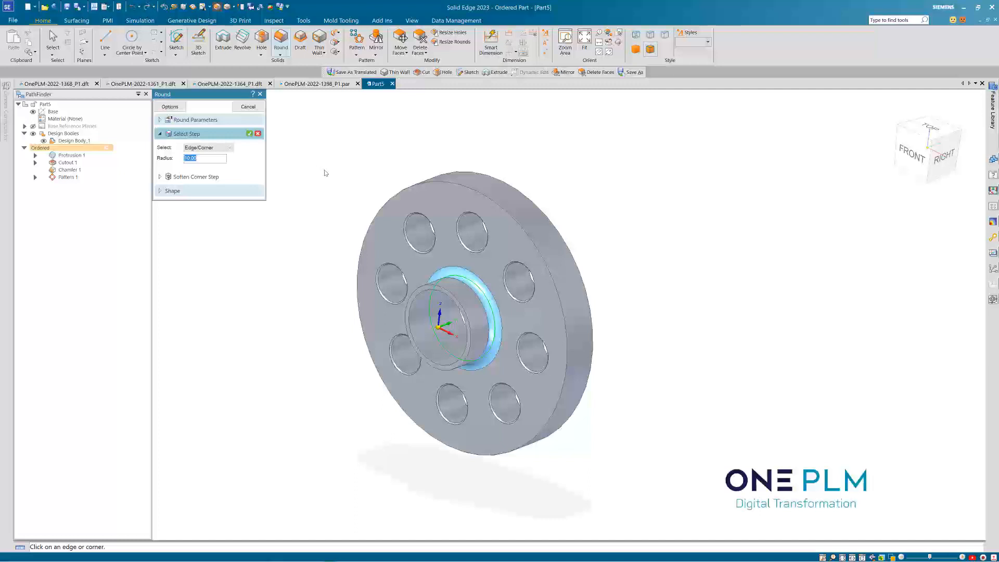
{"action": "right_click", "coordinate": [355, 173]}
{"action": "left_click", "coordinate": [250, 107]}
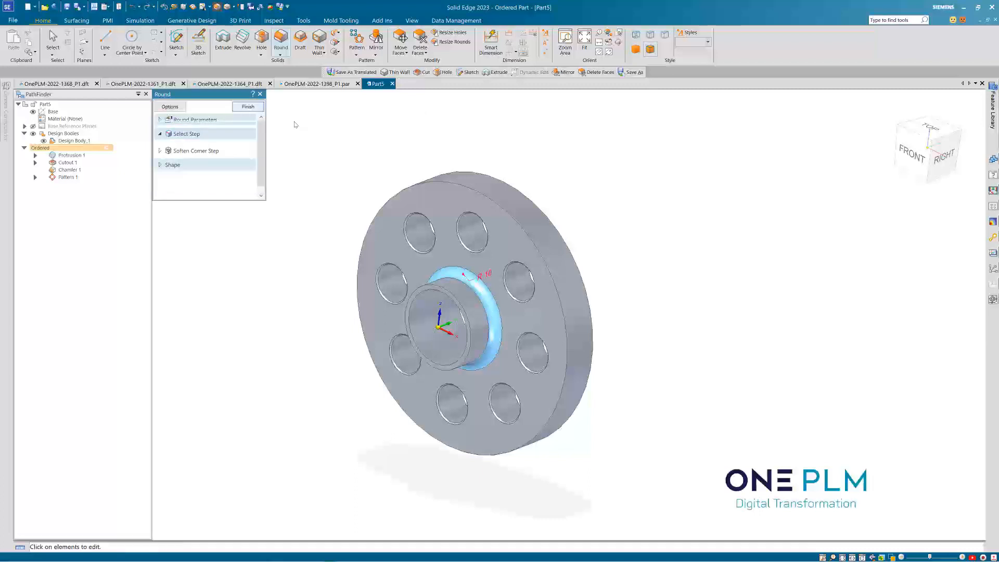
{"action": "left_click", "coordinate": [186, 133]}
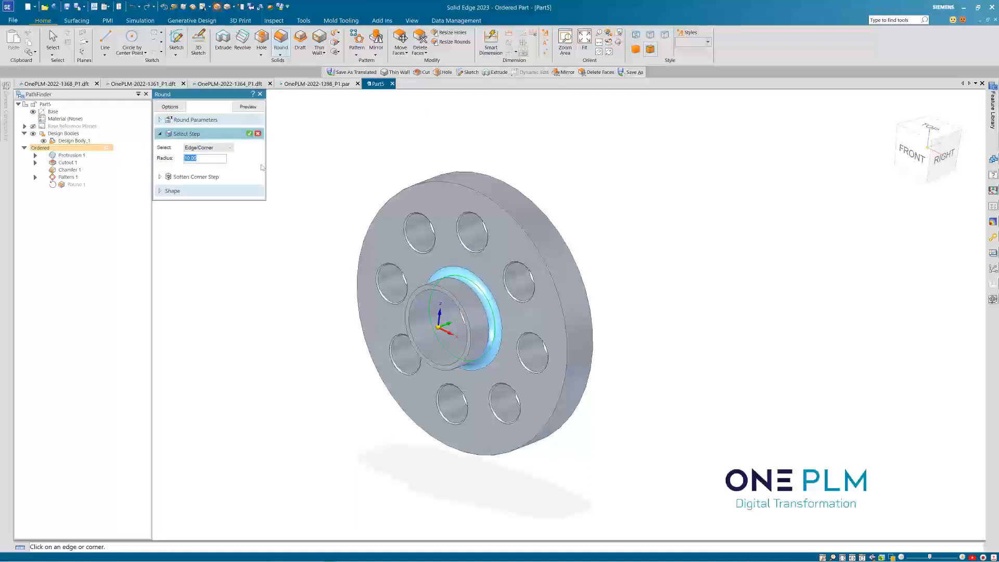
{"action": "left_click", "coordinate": [250, 134]}
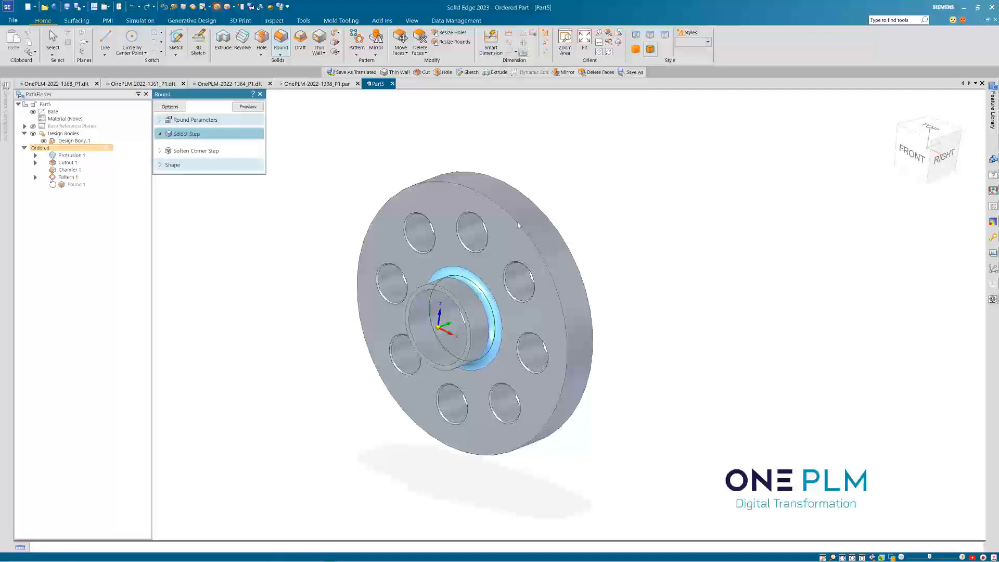
{"action": "left_click", "coordinate": [248, 106]}
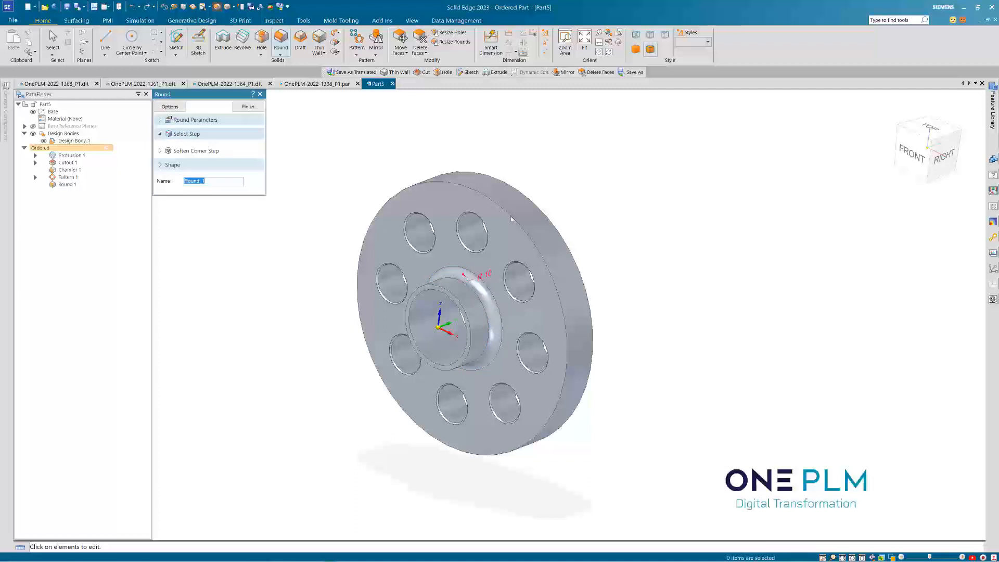
{"action": "left_click", "coordinate": [249, 107]}
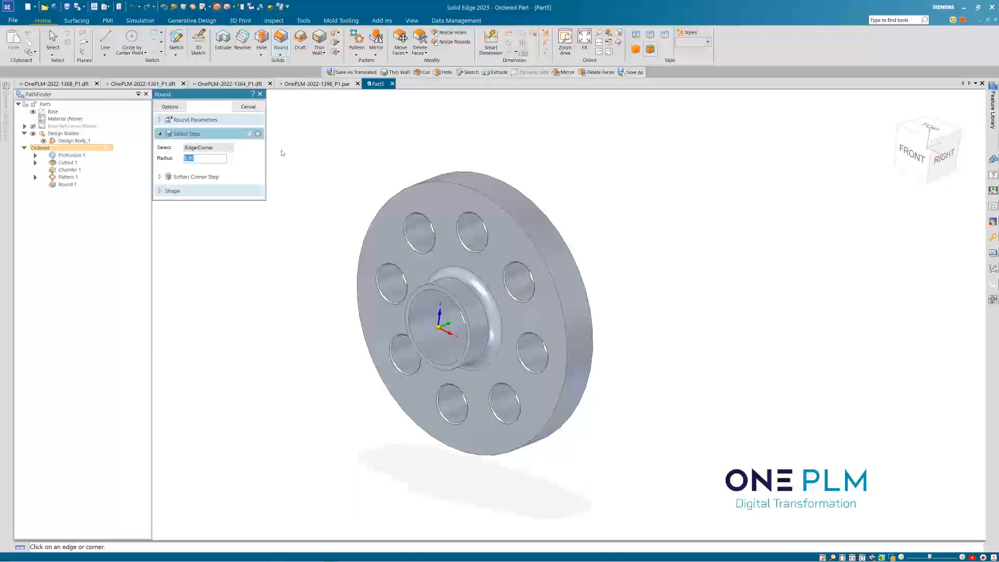
- Round the disc's outer rim edge on the hub side with a 3 mm radius, and close the Round command
{"action": "type", "text": "3"}
{"action": "key", "text": "Return"}
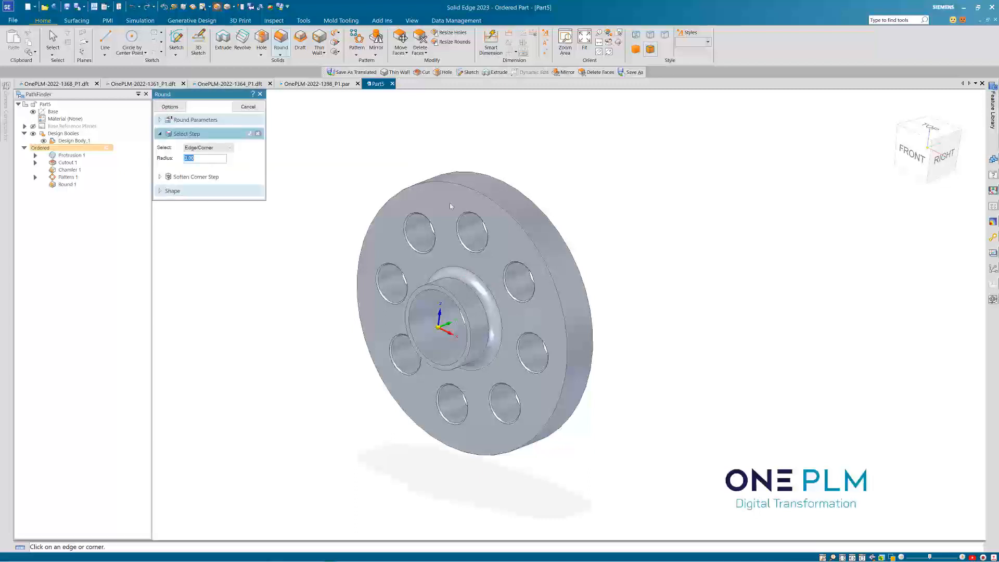
{"action": "left_click", "coordinate": [484, 203]}
{"action": "right_click", "coordinate": [363, 157]}
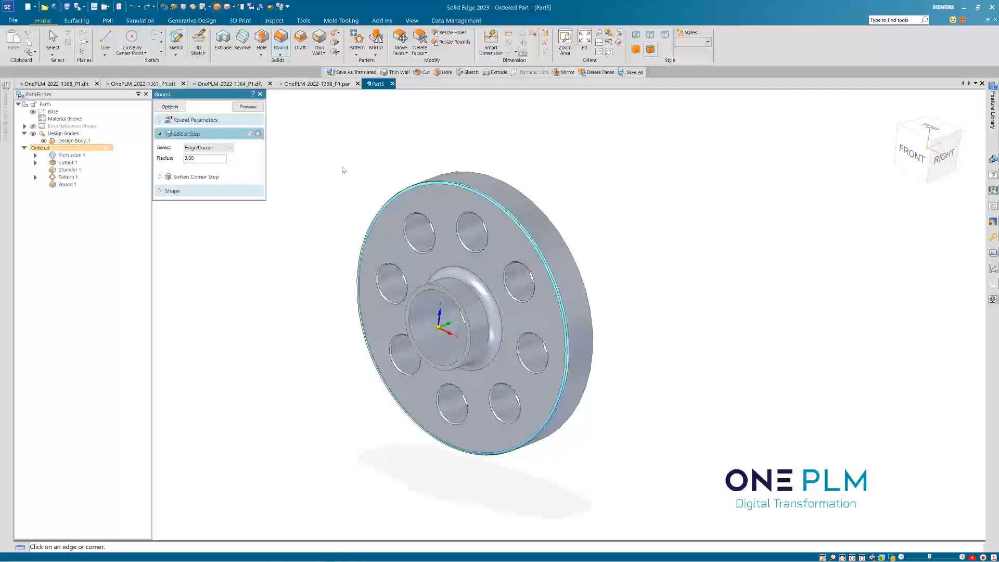
{"action": "right_click", "coordinate": [341, 157]}
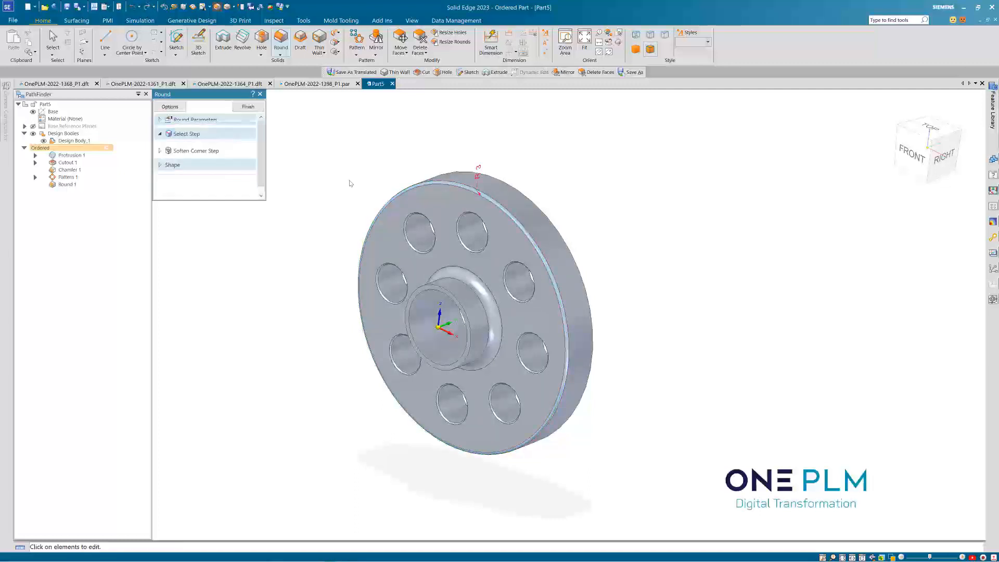
{"action": "left_click", "coordinate": [252, 109]}
{"action": "middle_click_drag", "start_coordinate": [317, 188], "coordinate": [394, 186]}
{"action": "left_click", "coordinate": [255, 109]}
- Examine the properties of aluminium alloys 7075-T6, 2024-T4 and Treadplate 1060 in the part's material table
{"action": "left_click", "coordinate": [67, 120]}
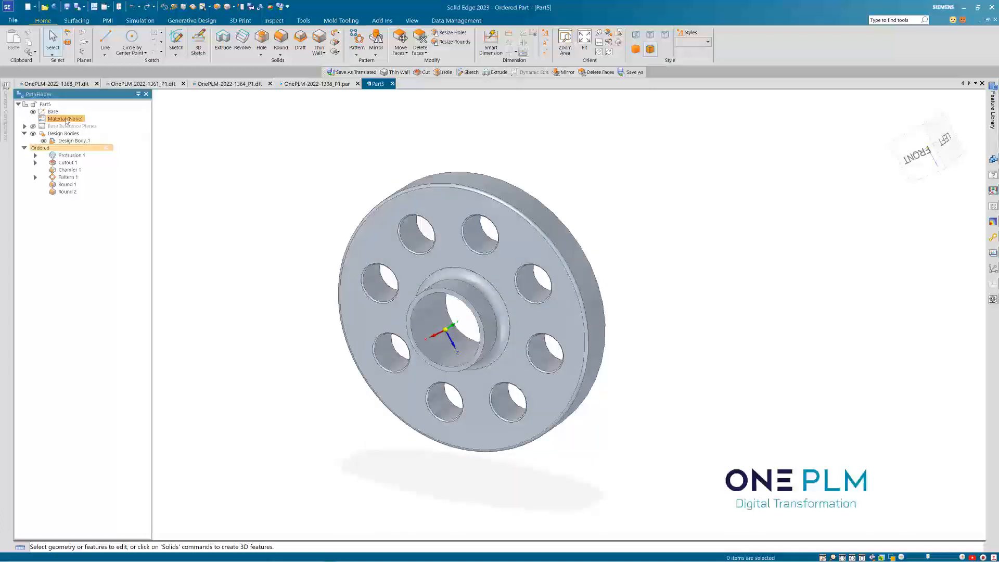
{"action": "double_click", "coordinate": [61, 119]}
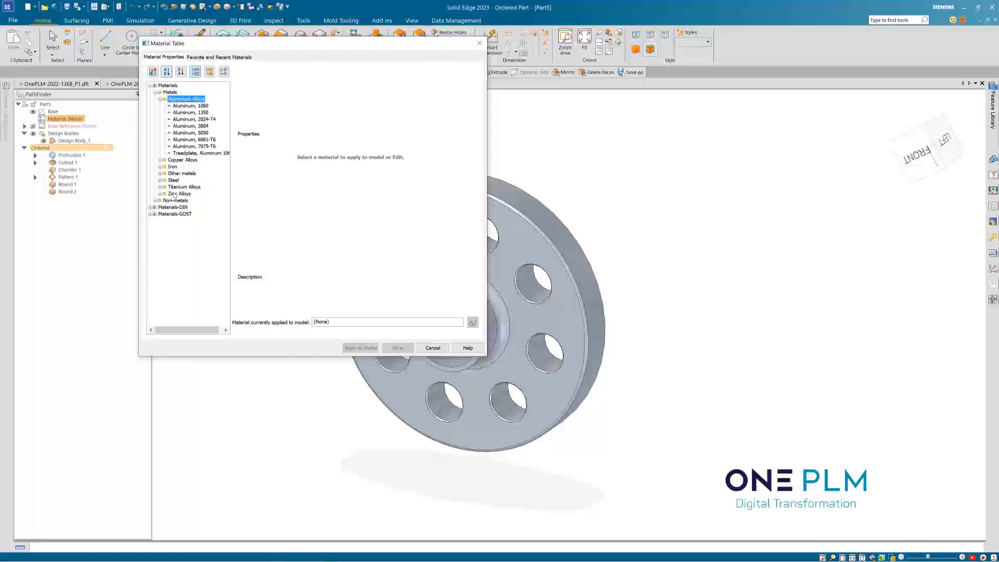
{"action": "left_click", "coordinate": [193, 146]}
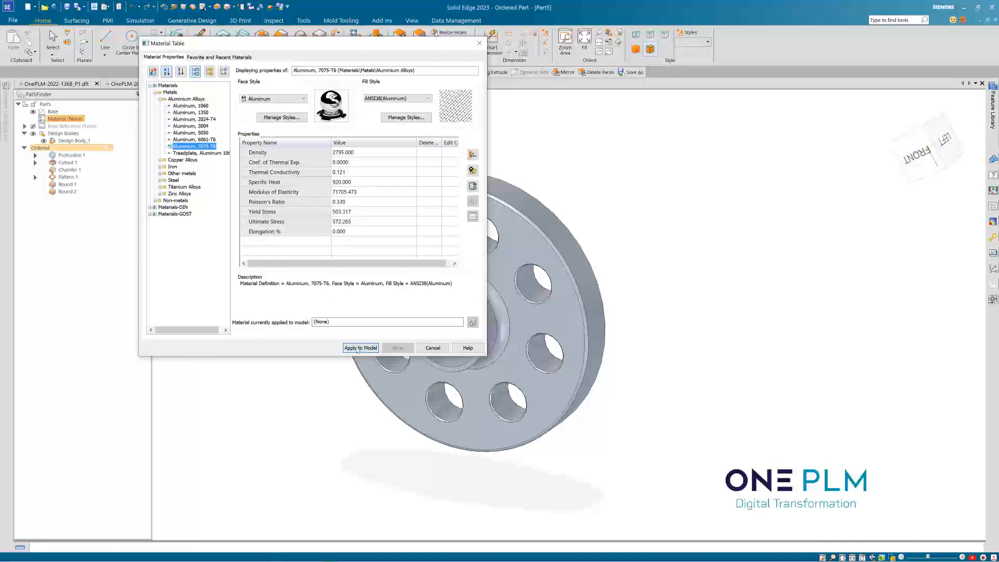
{"action": "left_click", "coordinate": [197, 119]}
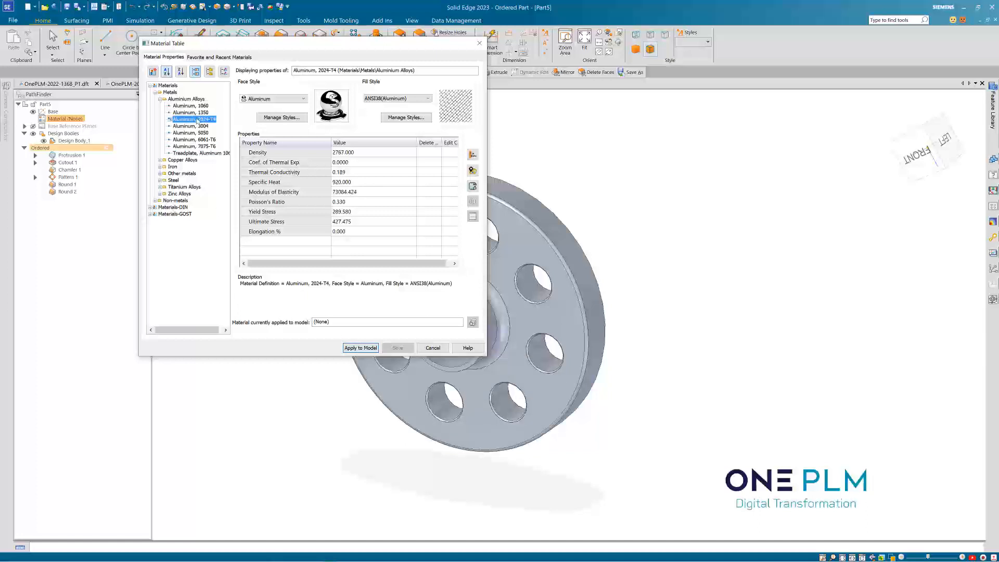
{"action": "left_click", "coordinate": [192, 146]}
{"action": "left_click", "coordinate": [215, 154]}
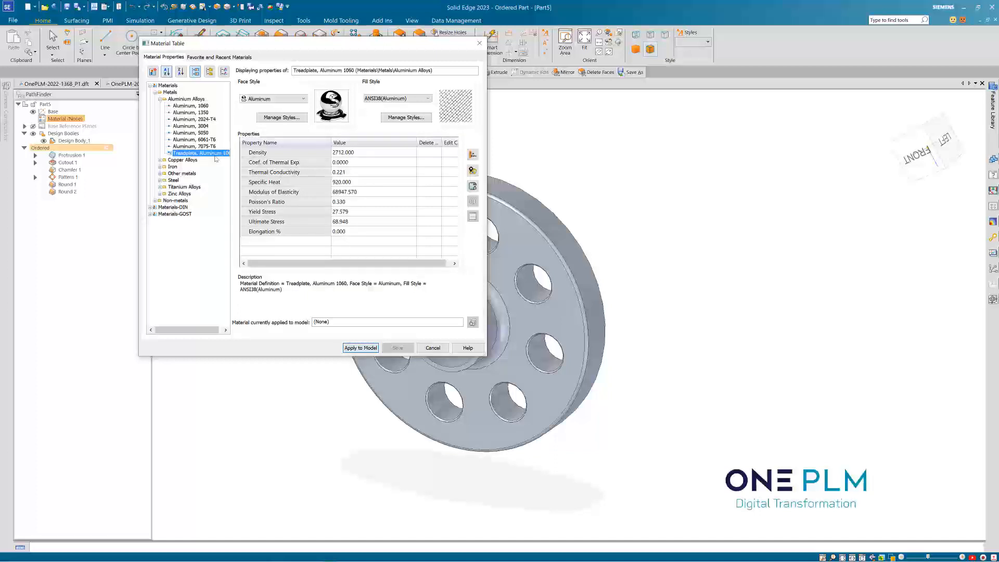
{"action": "left_click", "coordinate": [205, 147]}
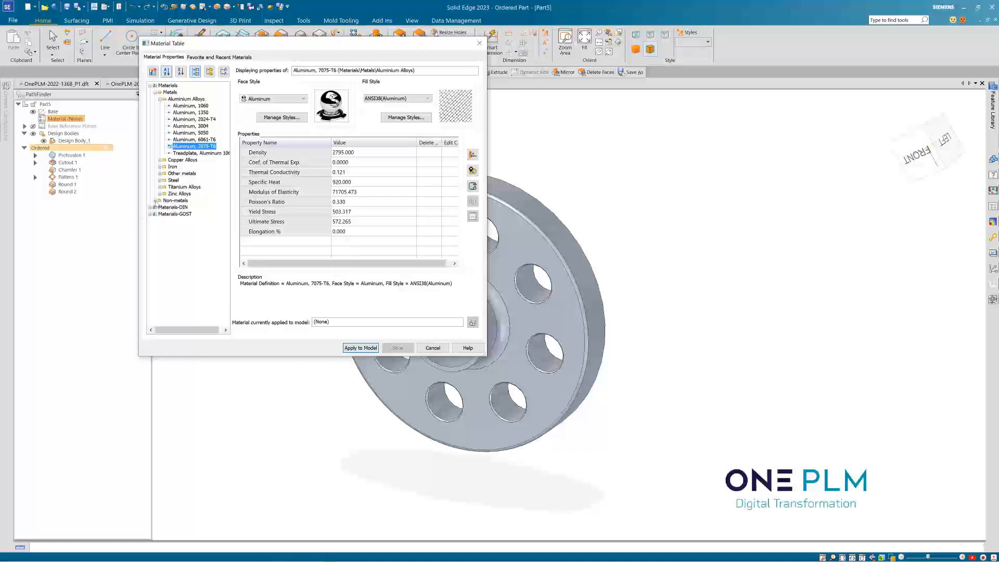
- Compare the plastics among the non-metal materials and apply "Polypropylene, high impact" to the disc
{"action": "left_click", "coordinate": [155, 201]}
{"action": "left_click", "coordinate": [160, 222]}
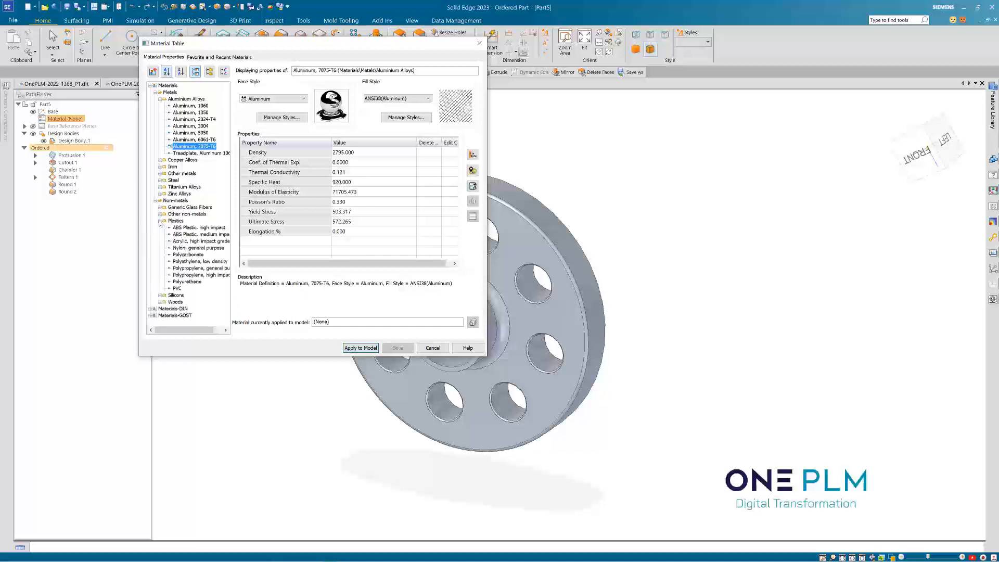
{"action": "left_click", "coordinate": [202, 235]}
{"action": "left_click", "coordinate": [201, 228]}
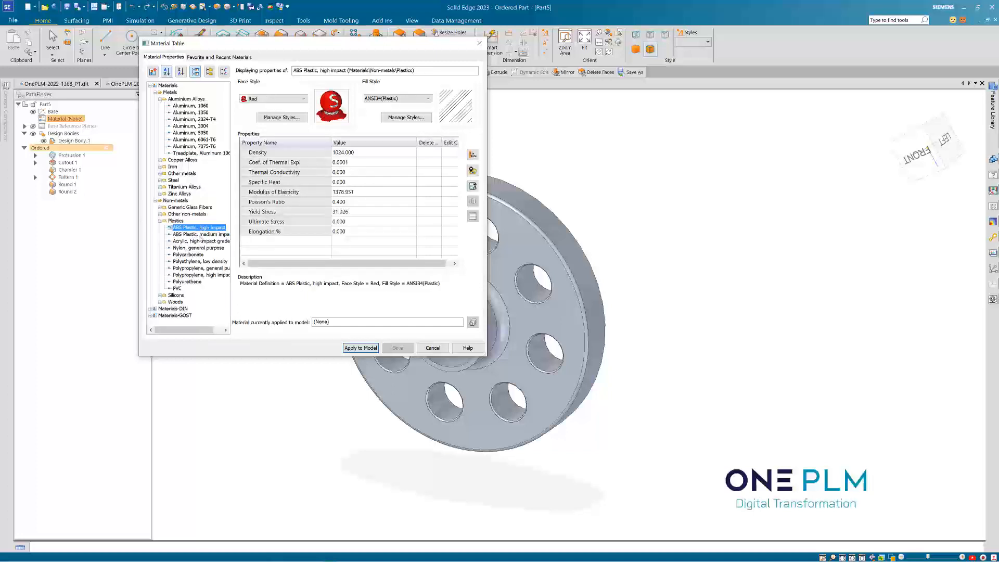
{"action": "left_click", "coordinate": [199, 241]}
{"action": "left_click", "coordinate": [199, 249]}
{"action": "left_click", "coordinate": [198, 254]}
{"action": "left_click", "coordinate": [196, 262]}
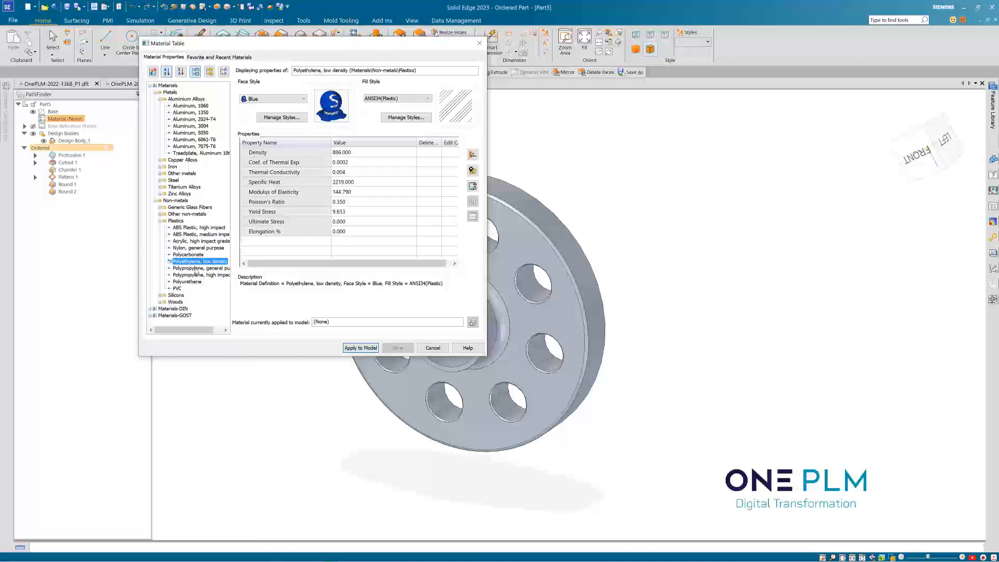
{"action": "left_click", "coordinate": [194, 268]}
{"action": "left_click", "coordinate": [191, 275]}
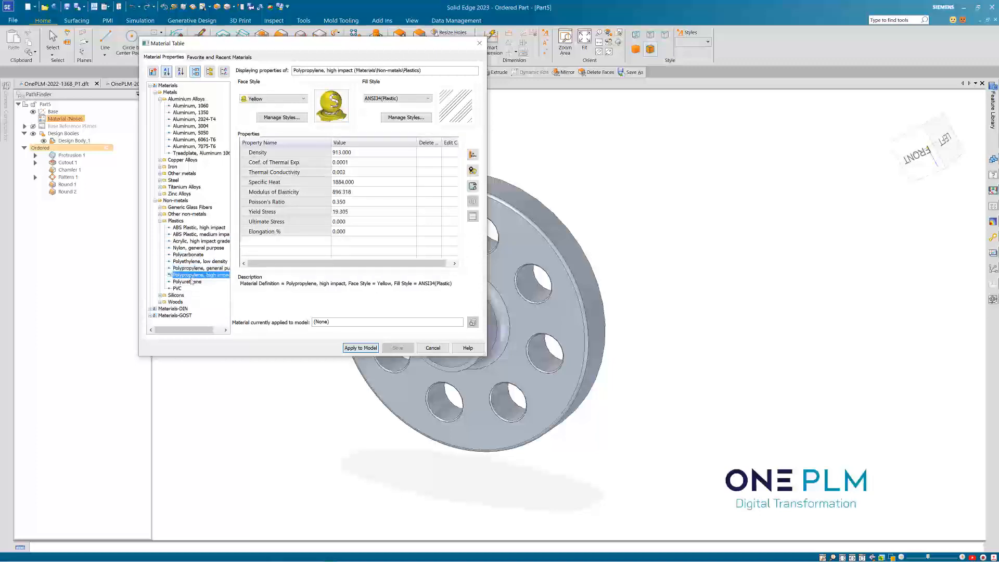
{"action": "left_click", "coordinate": [360, 347]}
{"action": "middle_click_drag", "start_coordinate": [347, 172], "coordinate": [274, 182]}
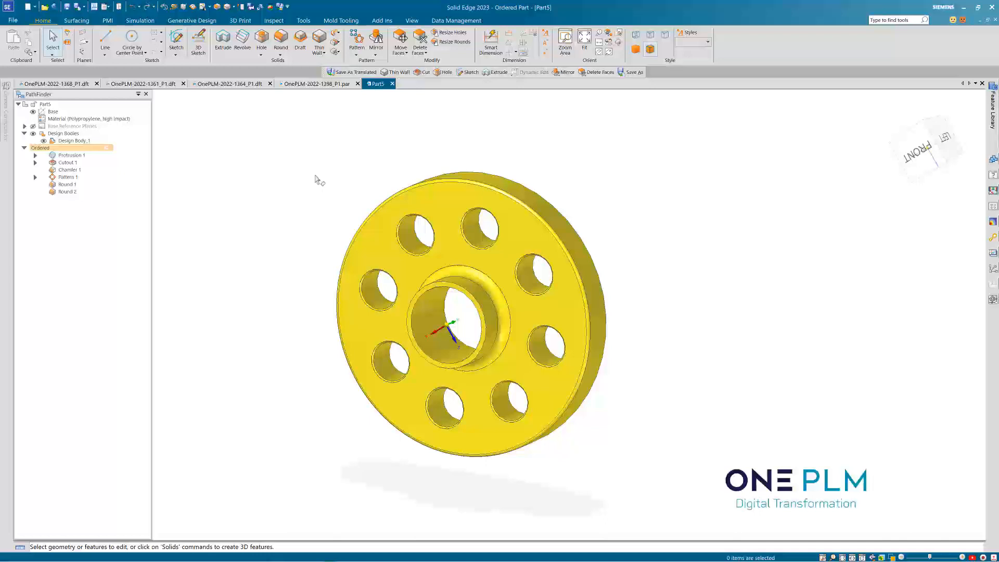
- Change the disc's material to "Aluminum, 7075-T6" from the aluminium alloys
{"action": "left_click", "coordinate": [411, 21]}
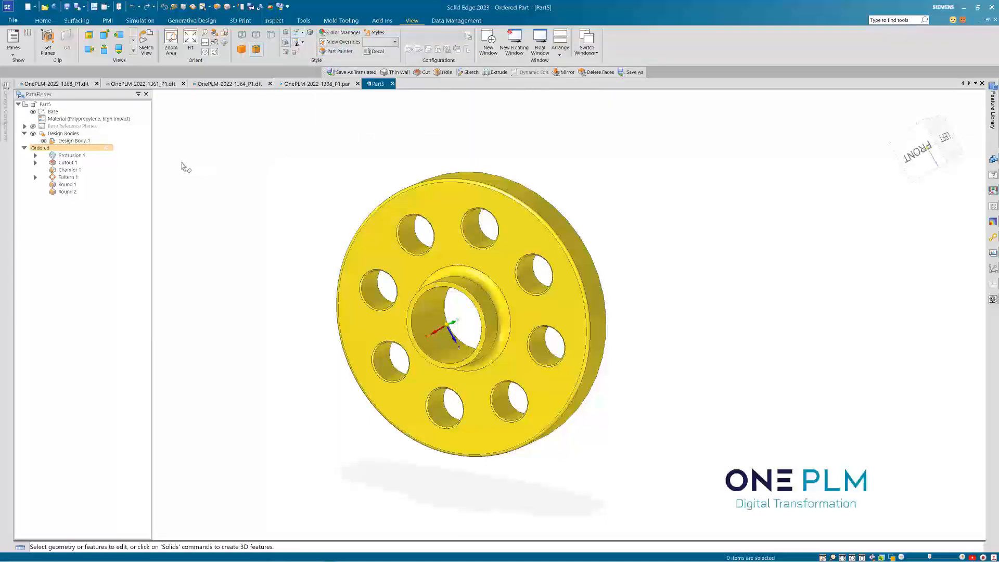
{"action": "double_click", "coordinate": [70, 119]}
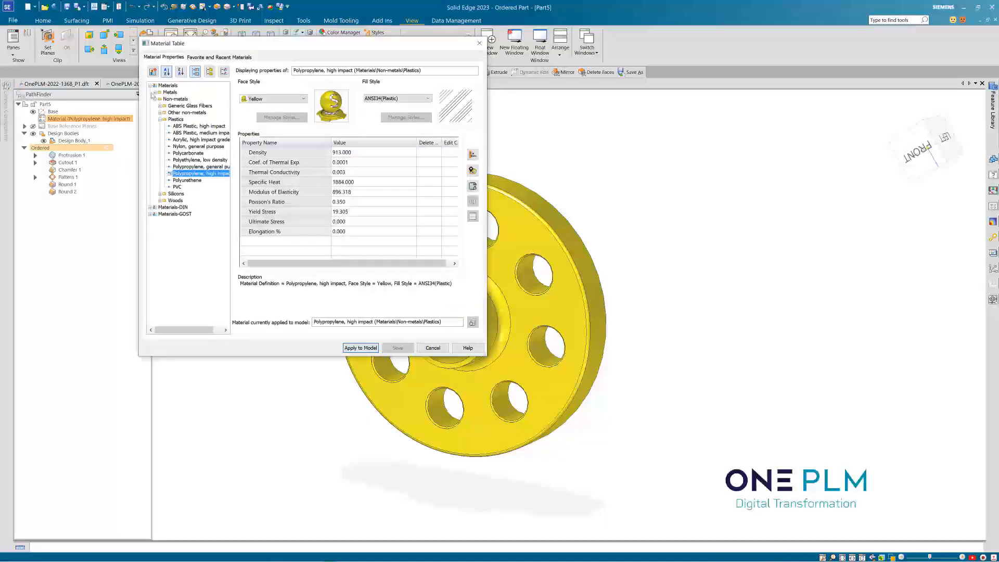
{"action": "left_click", "coordinate": [154, 92]}
{"action": "left_click", "coordinate": [161, 99]}
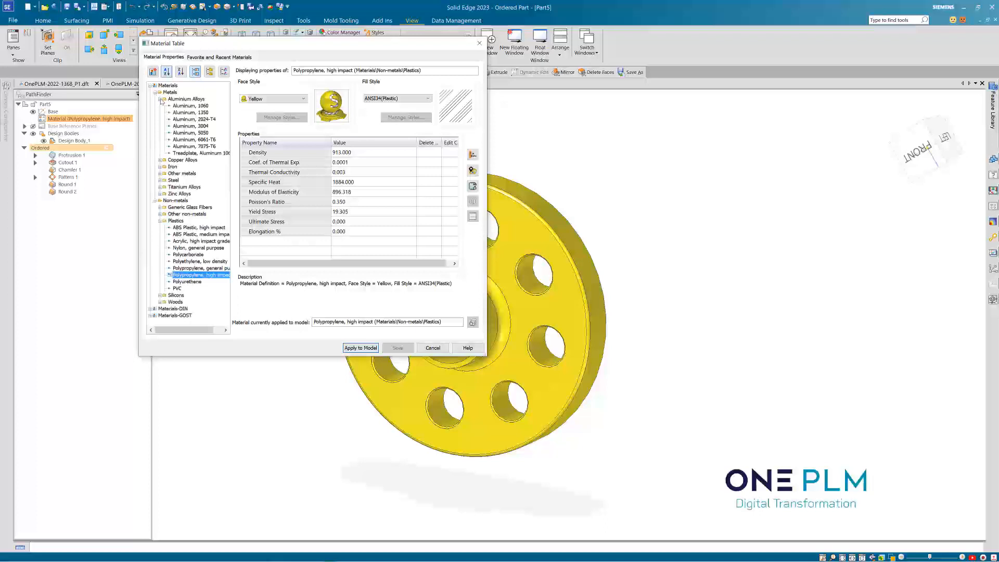
{"action": "left_click", "coordinate": [193, 146]}
{"action": "left_click", "coordinate": [360, 347]}
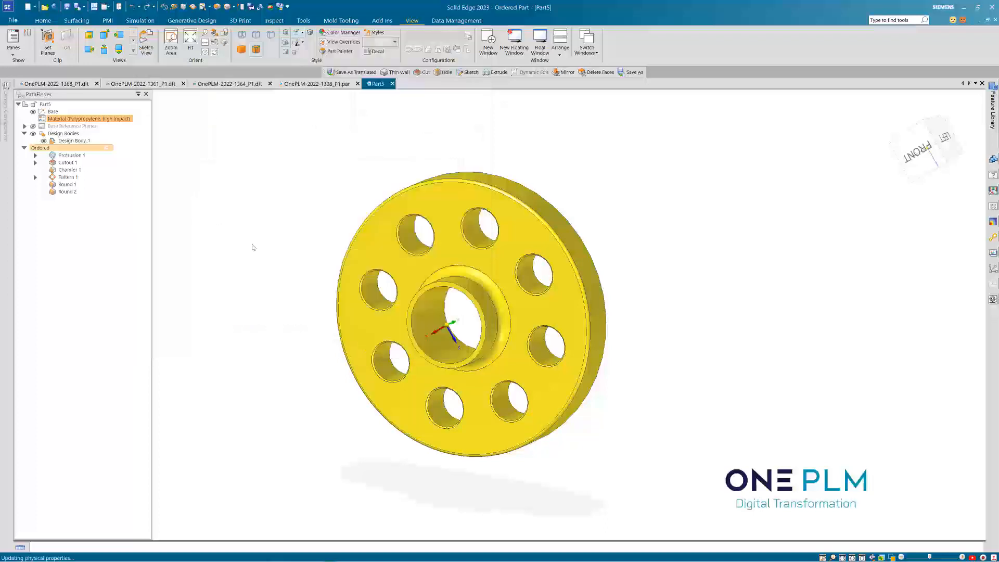
- Paint the disc's whole body with the Yellow style using Part Painter, keeping the existing styles, and close the painter
{"action": "left_click", "coordinate": [338, 51]}
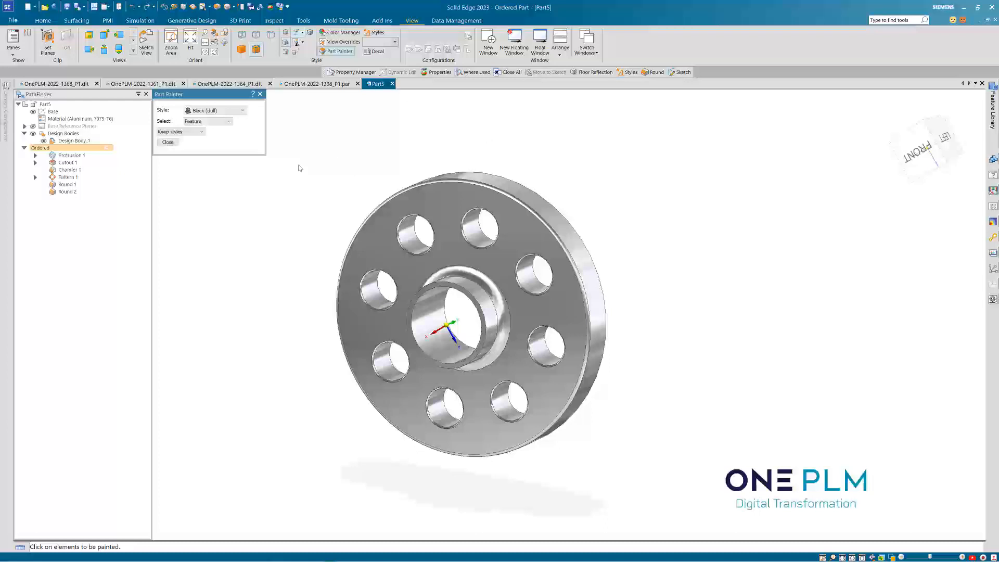
{"action": "left_click", "coordinate": [238, 111]}
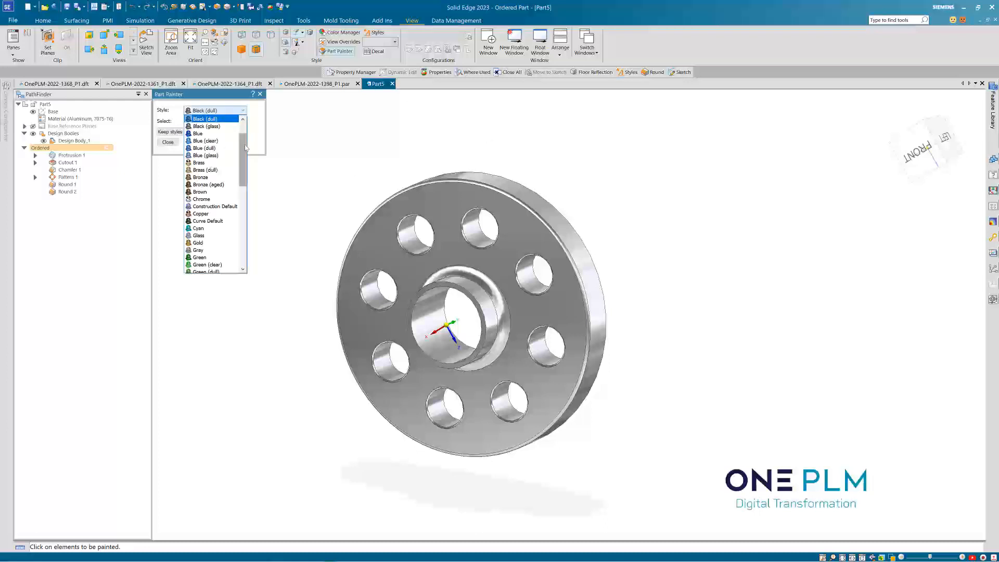
{"action": "left_click_drag", "start_coordinate": [242, 153], "coordinate": [240, 230]}
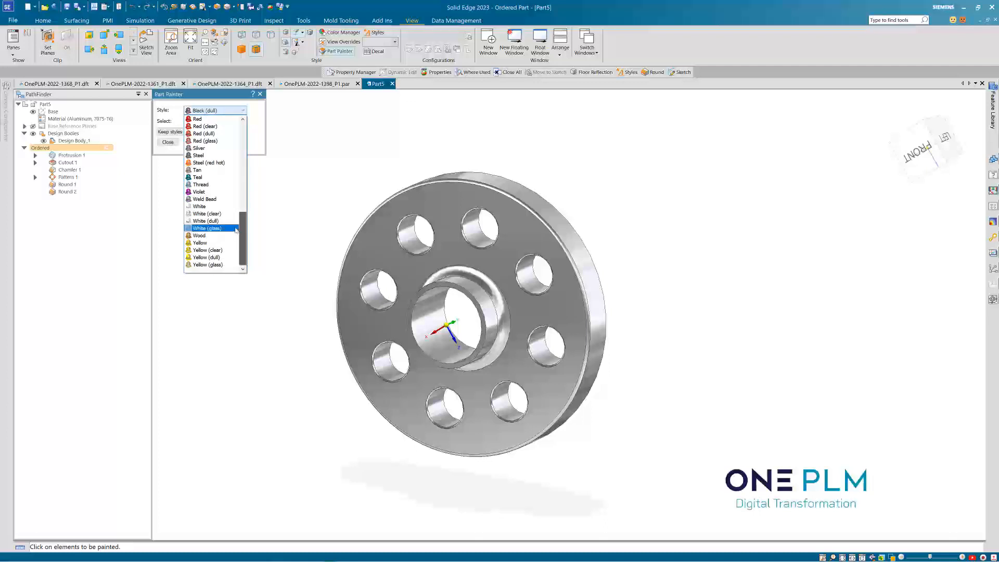
{"action": "left_click", "coordinate": [199, 243]}
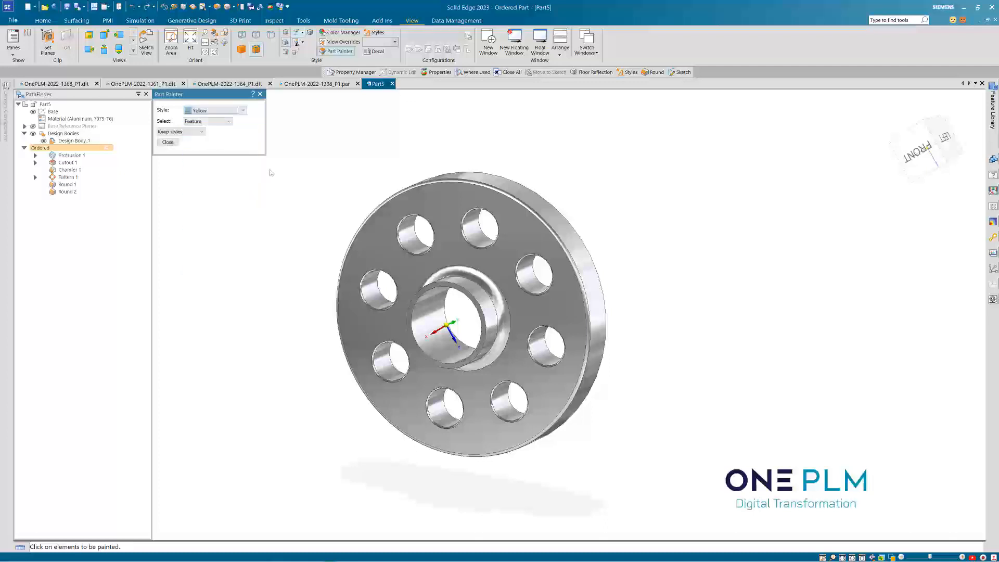
{"action": "left_click", "coordinate": [224, 122]}
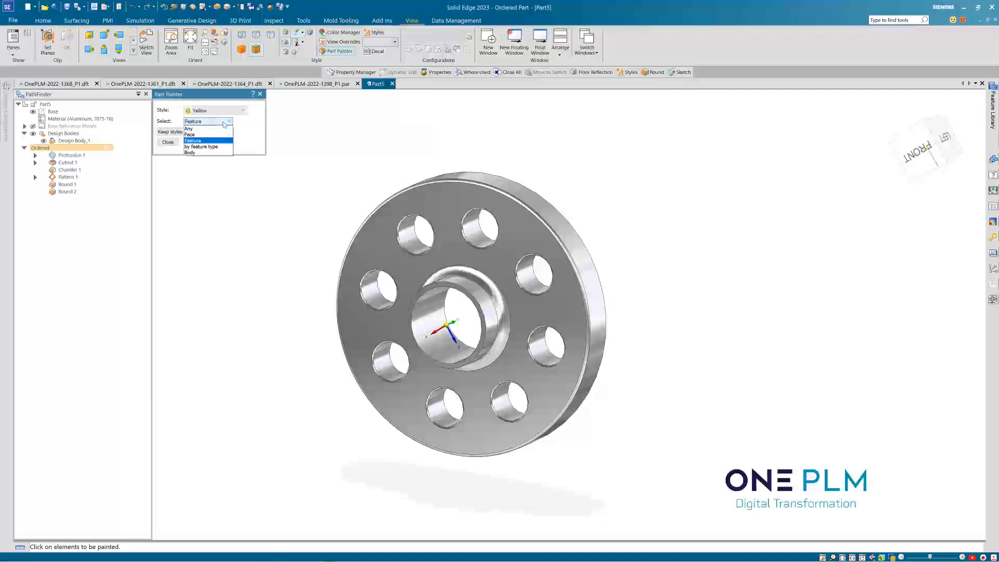
{"action": "left_click", "coordinate": [206, 153]}
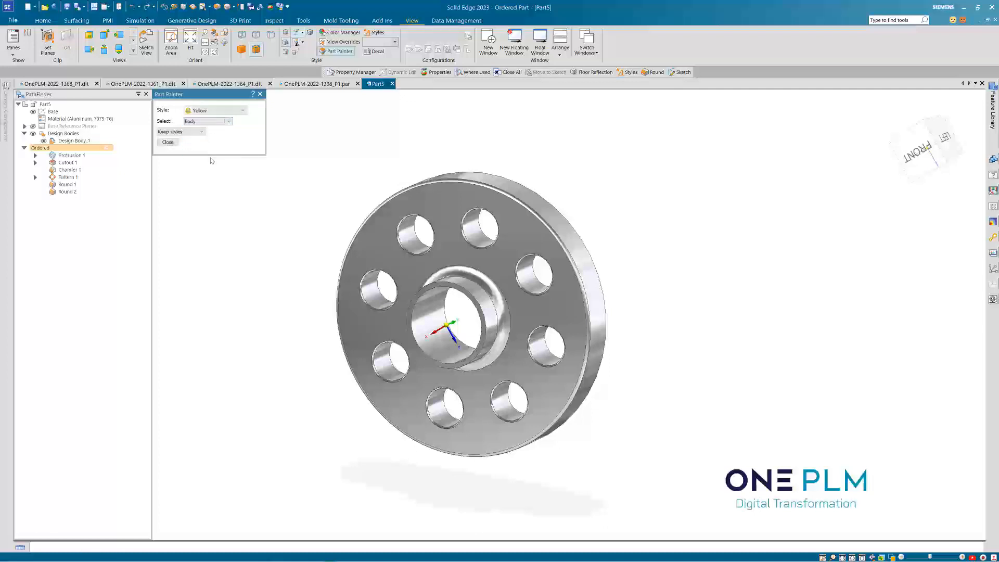
{"action": "left_click", "coordinate": [379, 235]}
{"action": "left_click", "coordinate": [193, 133]}
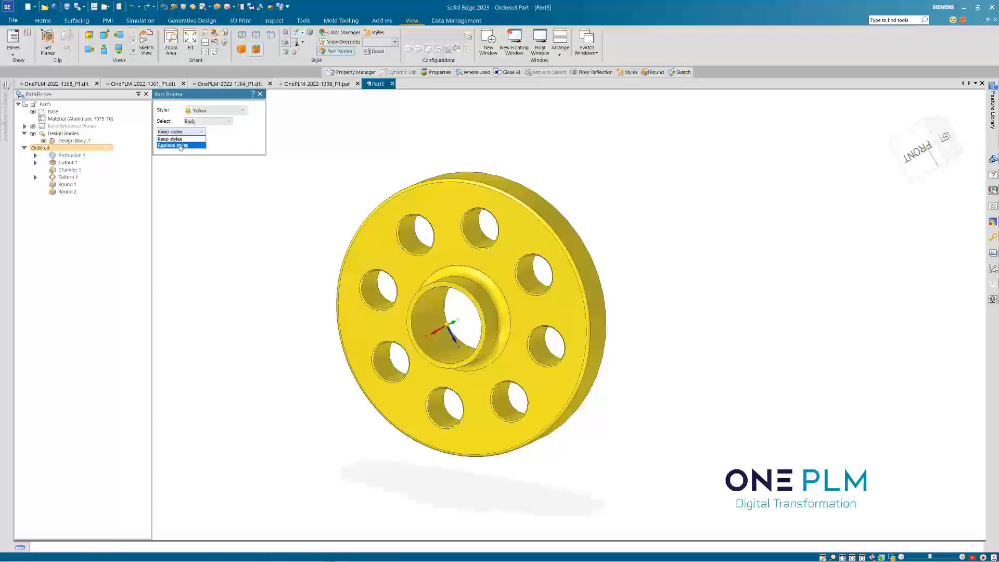
{"action": "left_click", "coordinate": [174, 140]}
{"action": "left_click", "coordinate": [168, 142]}
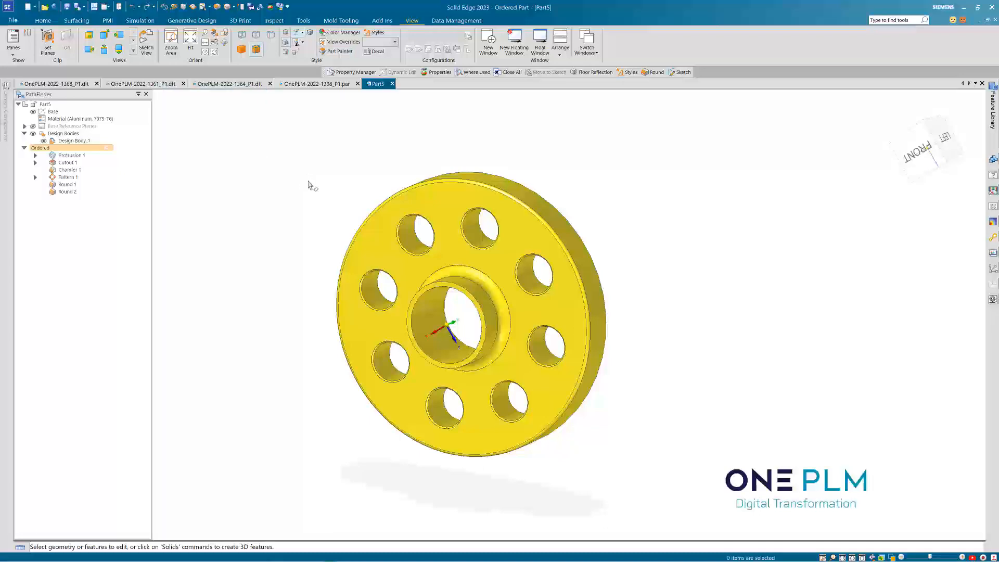
- Save the disc as a new managed document, validating the entry and assigning all its document properties
{"action": "middle_click_drag", "start_coordinate": [308, 183], "coordinate": [301, 216]}
{"action": "scroll", "coordinate": [301, 217], "scroll_direction": "up", "scroll_amount": 2}
{"action": "mouse_move", "coordinate": [364, 250]}
{"action": "middle_mouse_down"}
{"action": "mouse_move", "coordinate": [407, 270]}
{"action": "mouse_move", "coordinate": [412, 260]}
{"action": "mouse_move", "coordinate": [345, 202]}
{"action": "middle_mouse_up"}
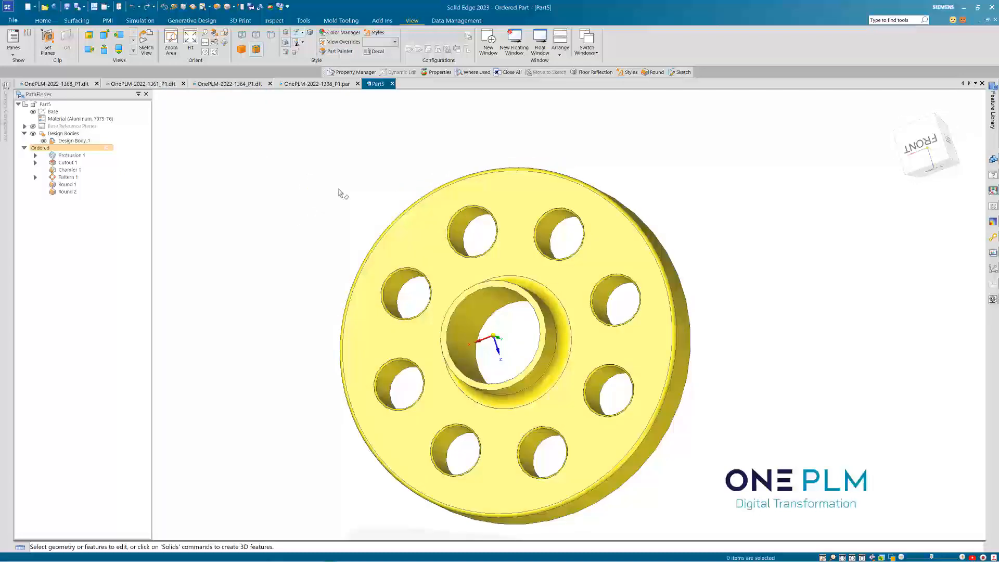
{"action": "key", "text": "ctrl+s"}
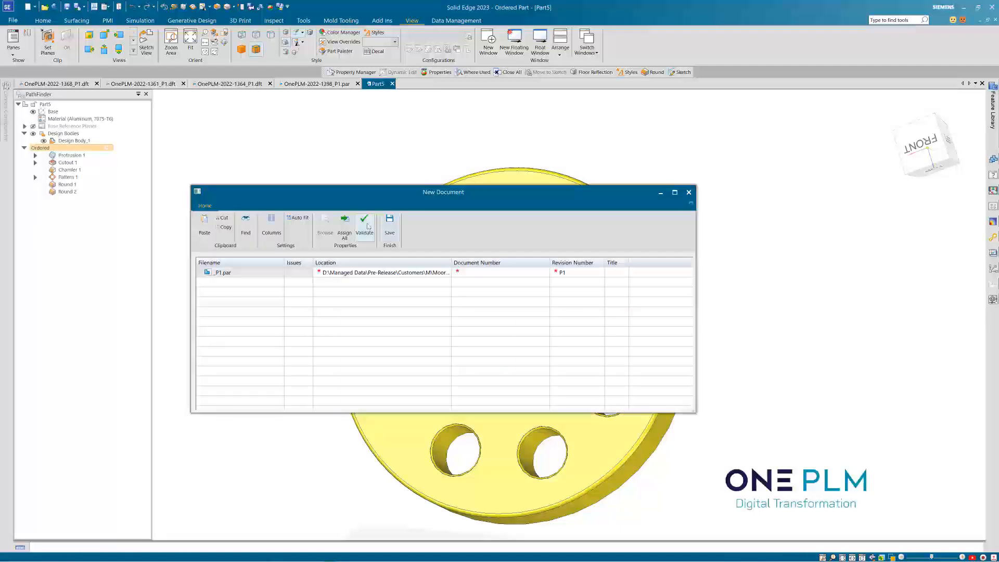
{"action": "left_click", "coordinate": [368, 225]}
{"action": "left_click", "coordinate": [504, 324]}
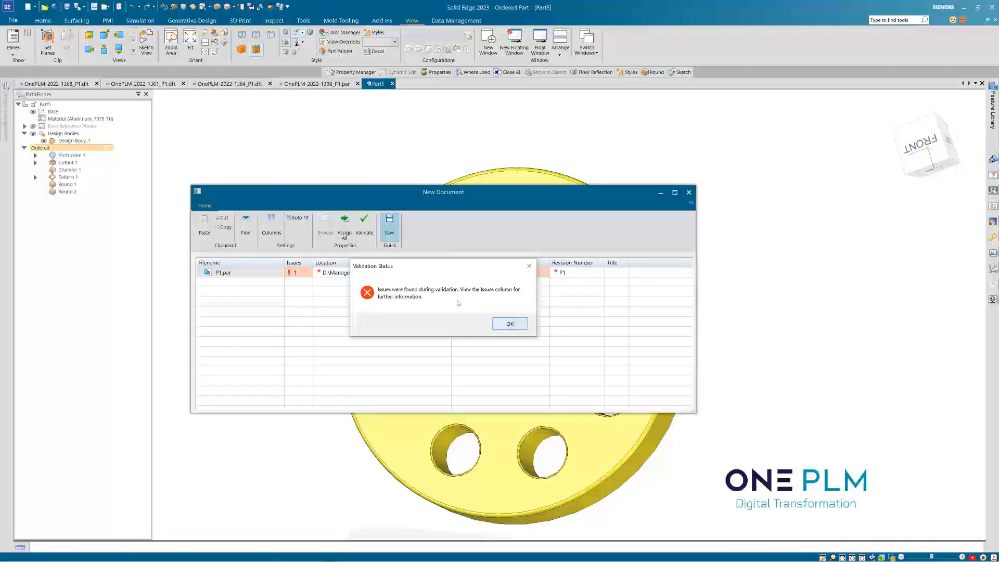
{"action": "left_click", "coordinate": [344, 232]}
{"action": "left_click", "coordinate": [388, 229]}
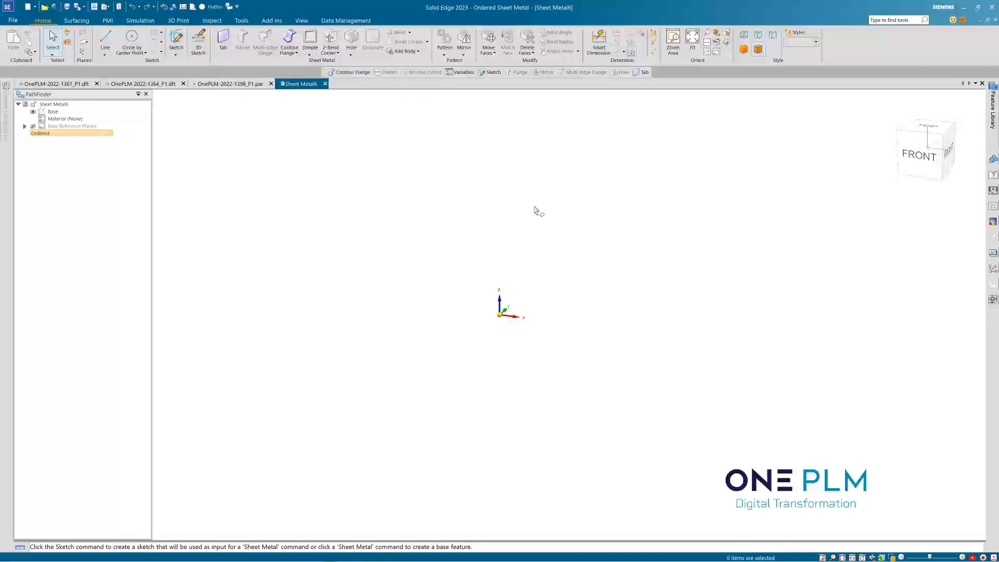
- Start a sketch on the front reference plane of the new sheet metal part and pin the Layers pane open
{"action": "left_click", "coordinate": [177, 39]}
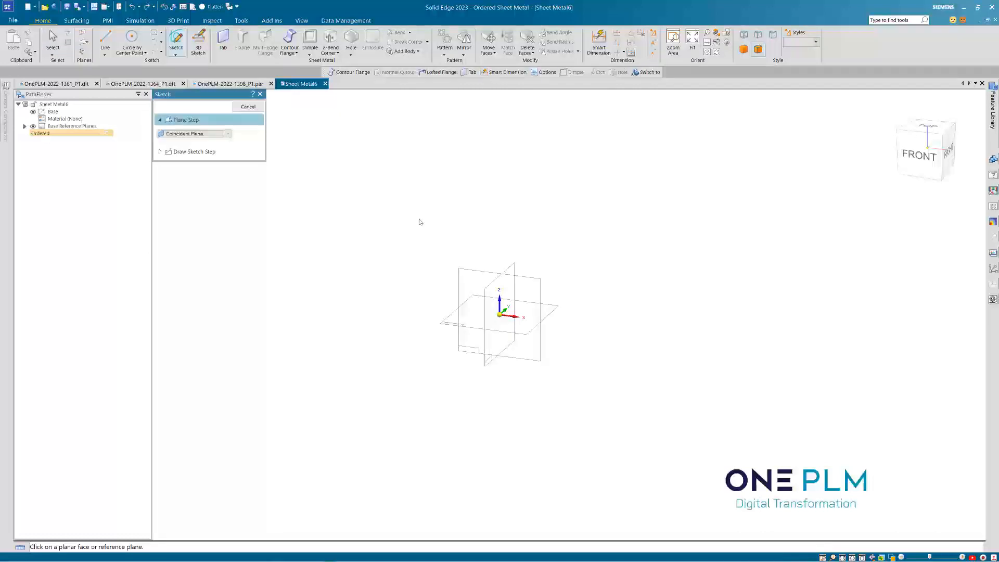
{"action": "left_click", "coordinate": [473, 281]}
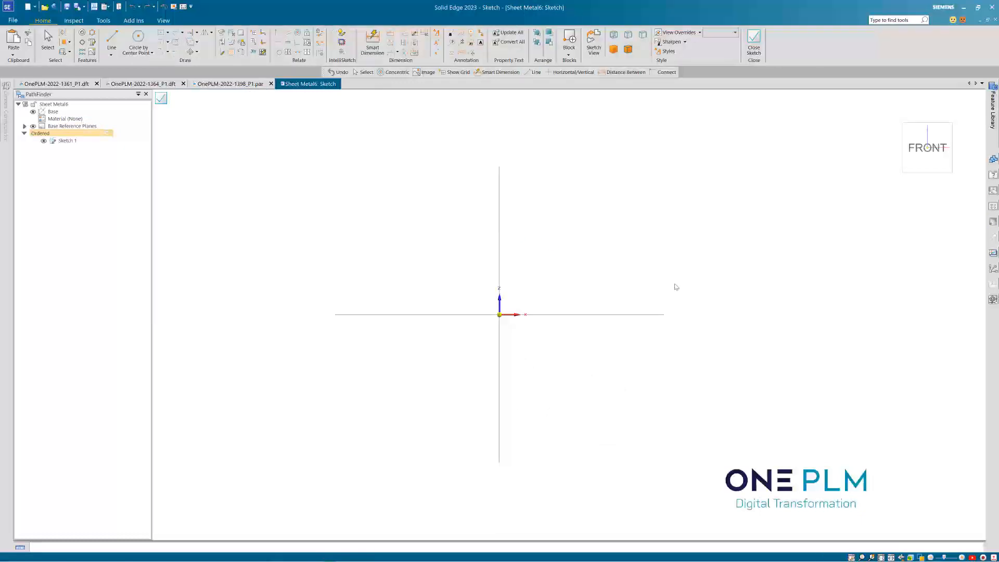
{"action": "key", "text": "l"}
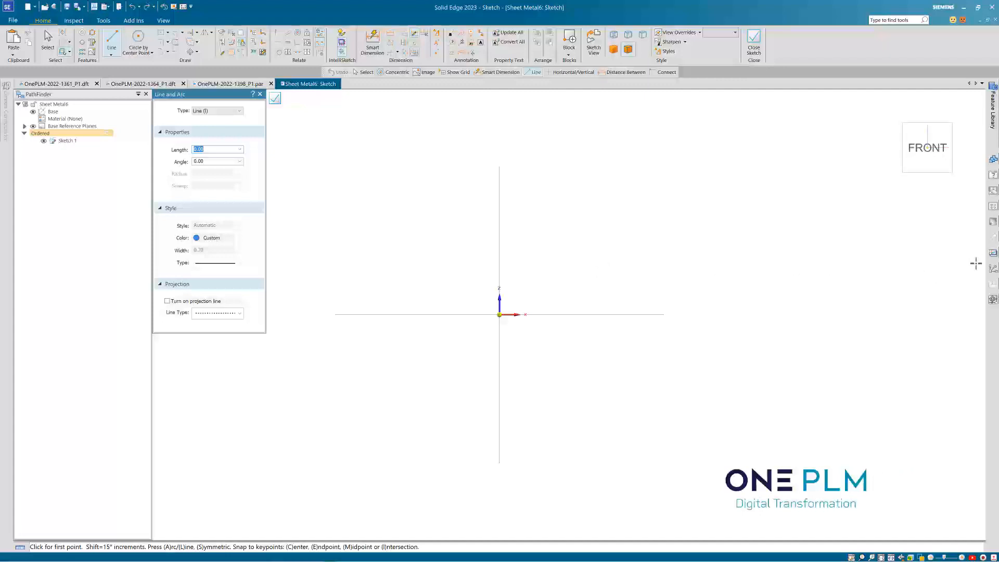
{"action": "left_click", "coordinate": [992, 255]}
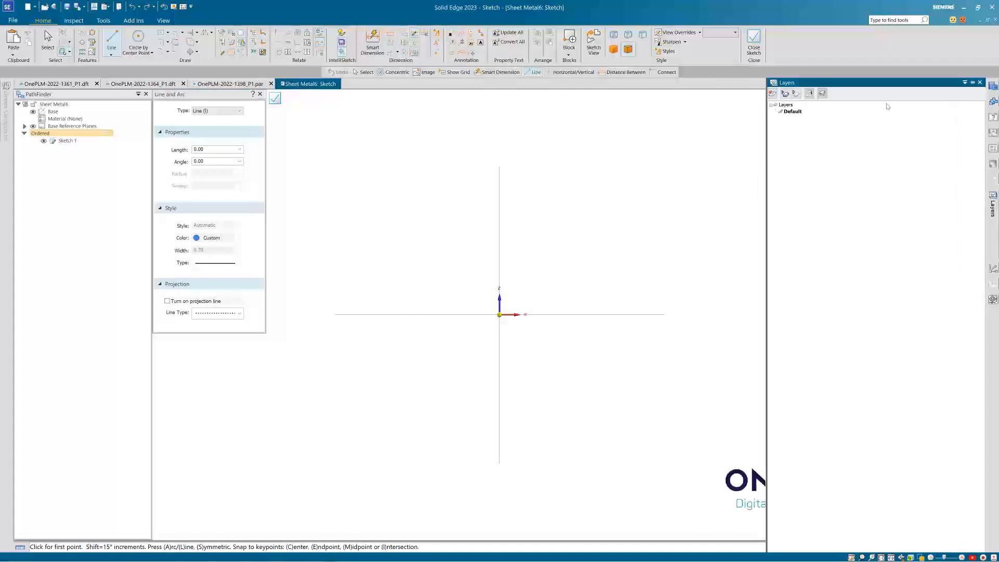
{"action": "left_click", "coordinate": [973, 83]}
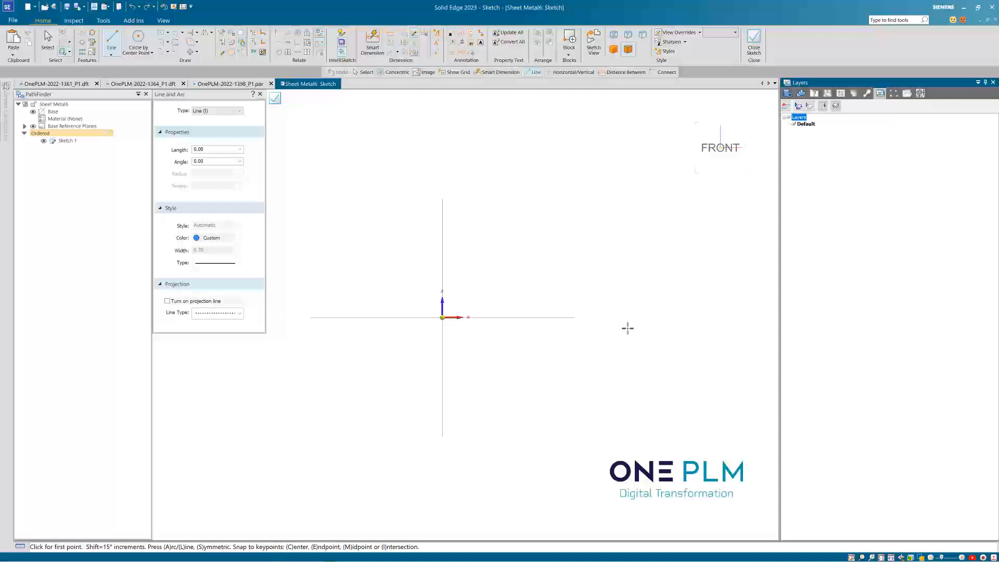
- Rename the sketch's default layer as "Wheel and Mounting Bolts"
{"action": "scroll", "coordinate": [697, 287], "scroll_direction": "down", "scroll_amount": 2}
{"action": "left_click", "coordinate": [803, 125]}
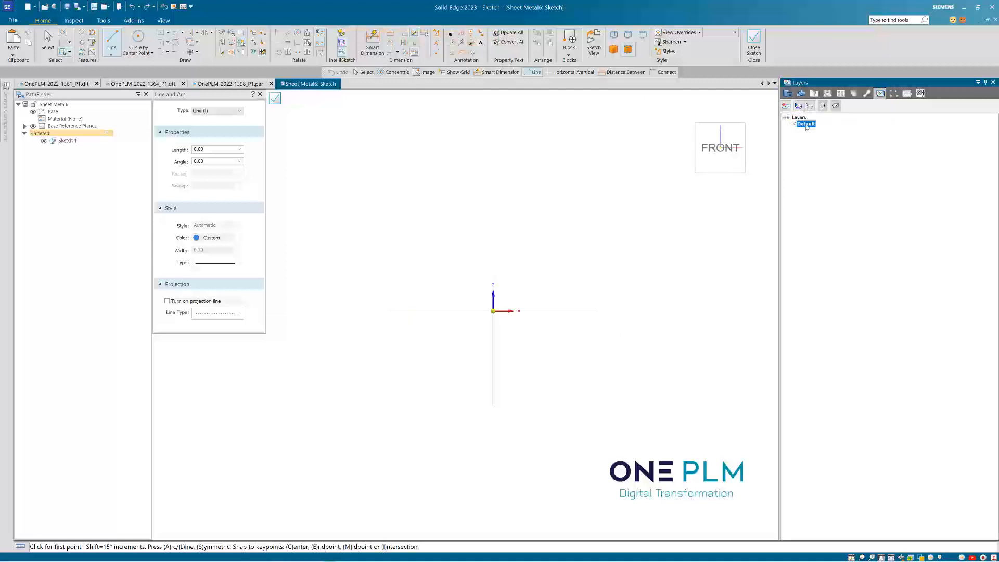
{"action": "right_click", "coordinate": [808, 124]}
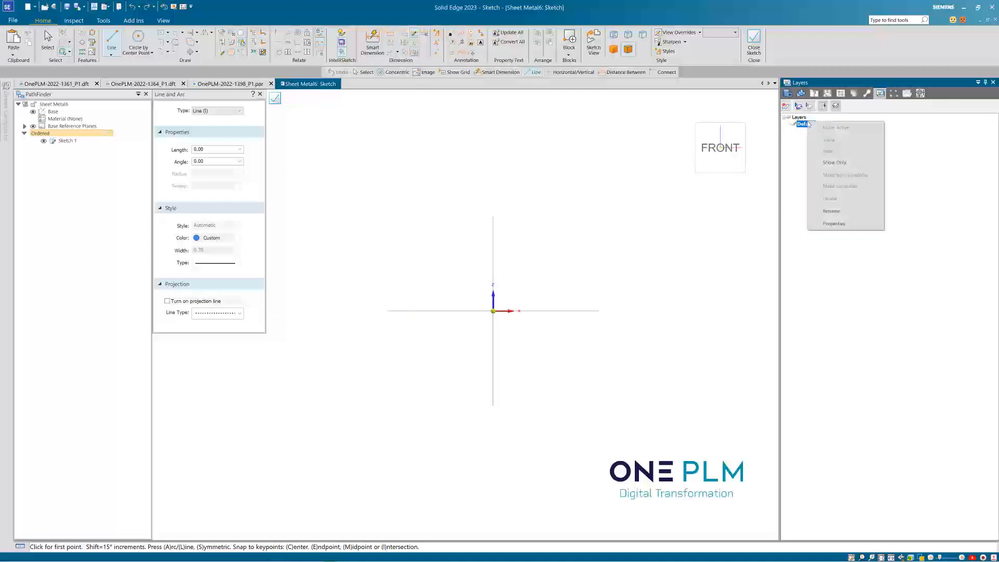
{"action": "left_click", "coordinate": [833, 208]}
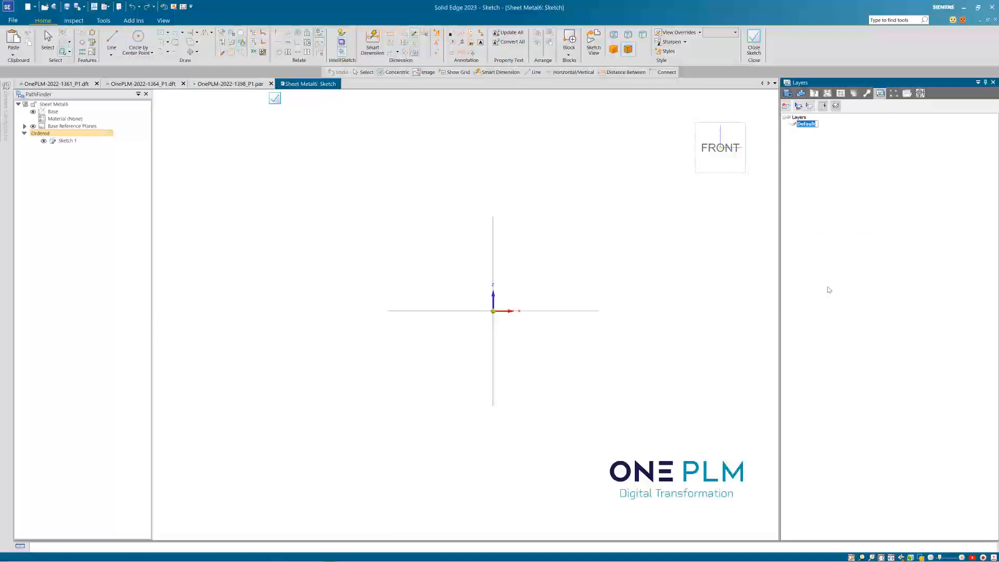
{"action": "type", "text": "H"}
{"action": "type", "text": "heel and Mounting Bolts"}
{"action": "key", "text": "Return"}
- Add two new sketch layers named "Outside Profile" and "Cutouts"
{"action": "left_click", "coordinate": [786, 106]}
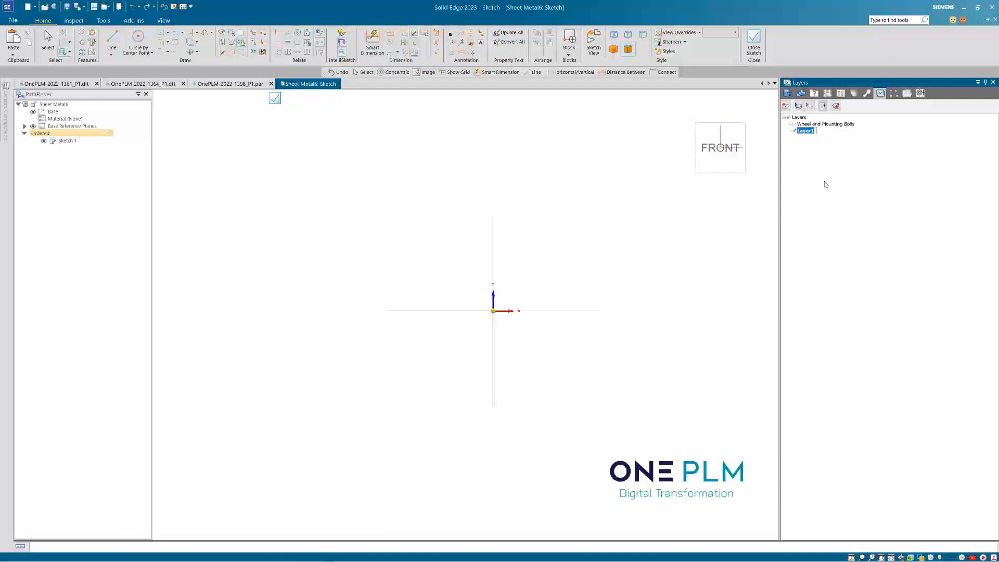
{"action": "type", "text": "Outside Profile"}
{"action": "key", "text": "Return"}
{"action": "left_click", "coordinate": [786, 107]}
{"action": "type", "text": "Cutouts"}
{"action": "key", "text": "Return"}
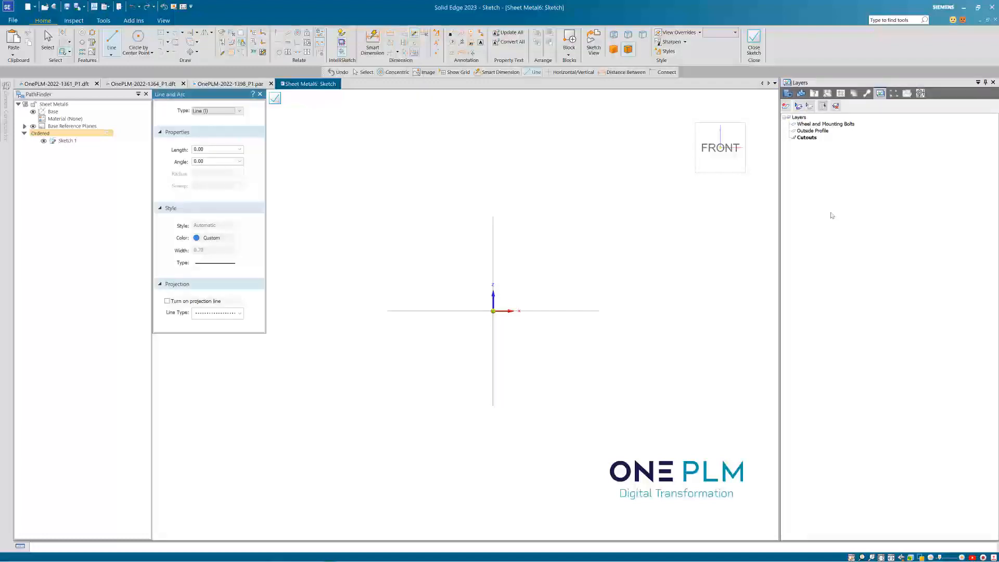
{"action": "left_click", "coordinate": [878, 234]}
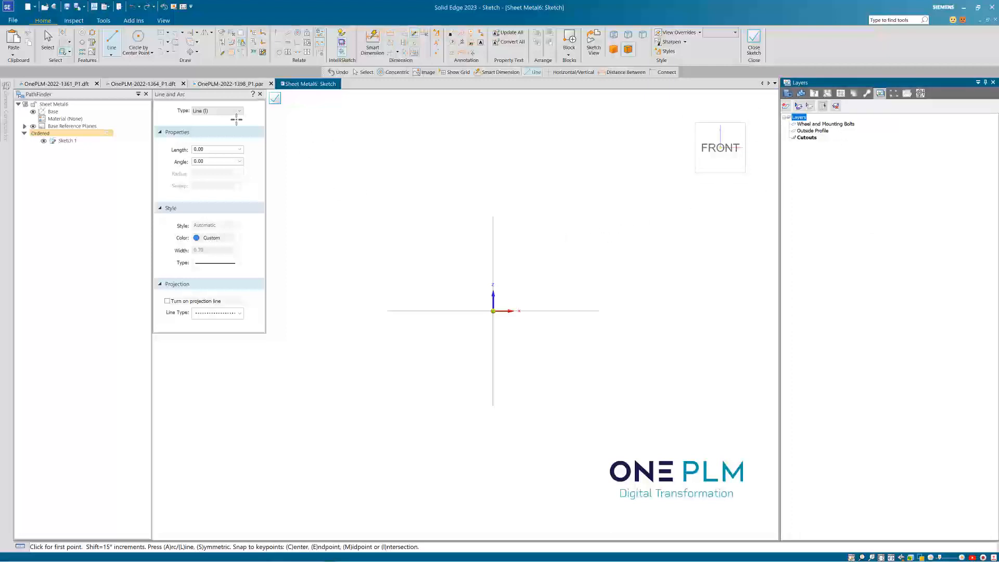
- Make "Wheel and Mounting Bolts" the active layer and narrow the PathFinder pane to enlarge the sketch area
{"action": "left_click", "coordinate": [819, 125]}
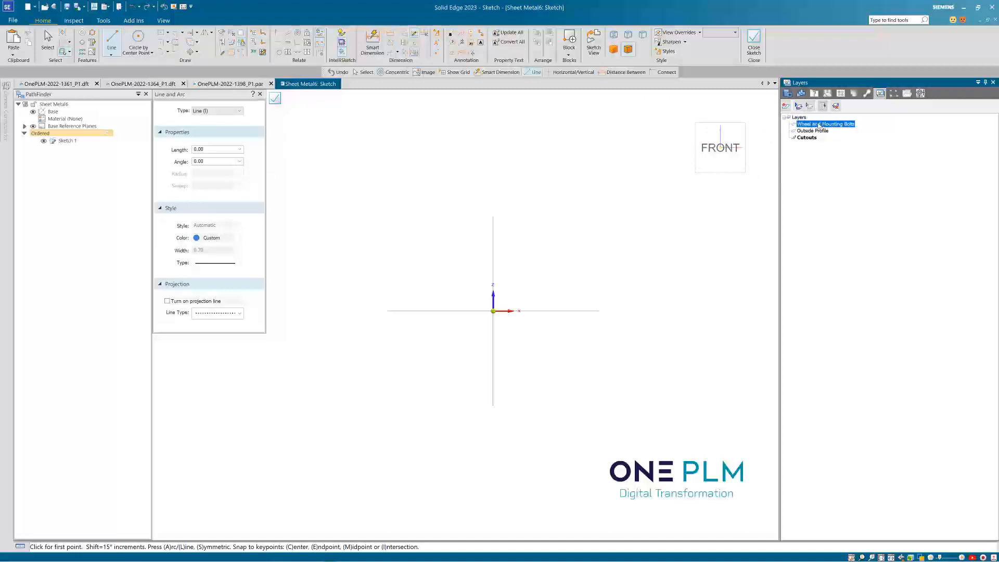
{"action": "double_click", "coordinate": [819, 126]}
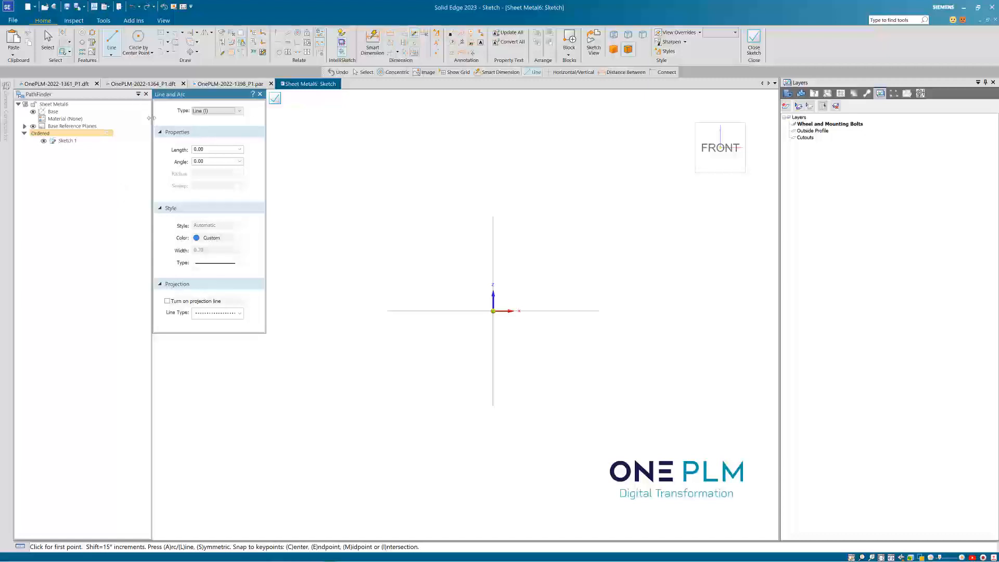
{"action": "left_click_drag", "start_coordinate": [151, 119], "coordinate": [103, 118]}
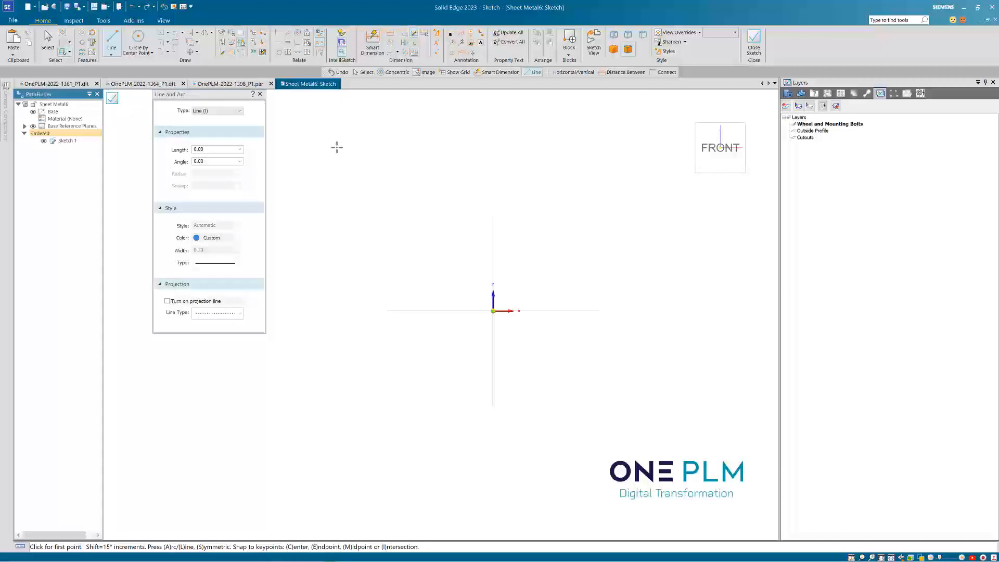
- Draw a 700 mm horizontal line symmetric about the sketch origin and end the Line command
{"action": "left_click", "coordinate": [365, 177]}
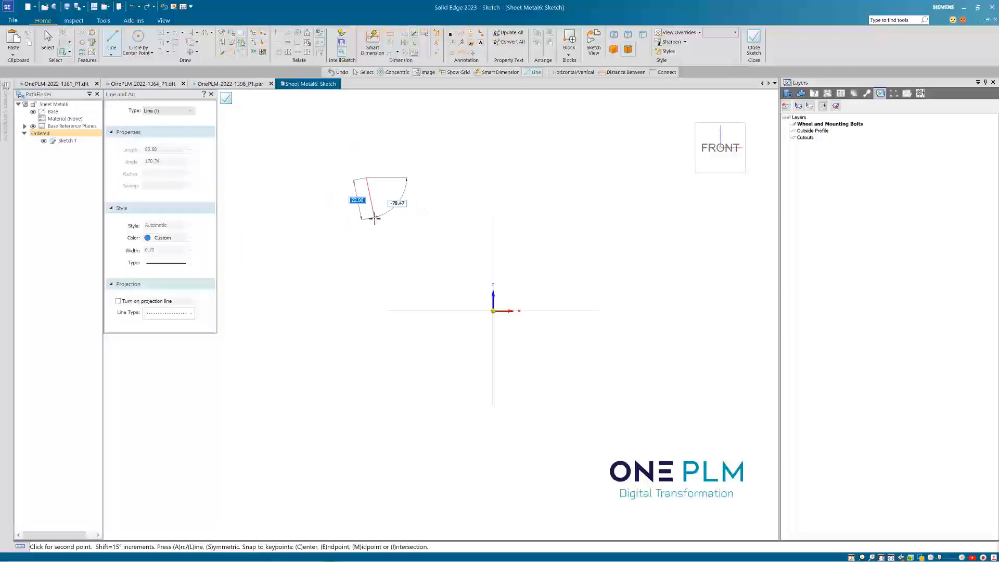
{"action": "key", "text": "Escape"}
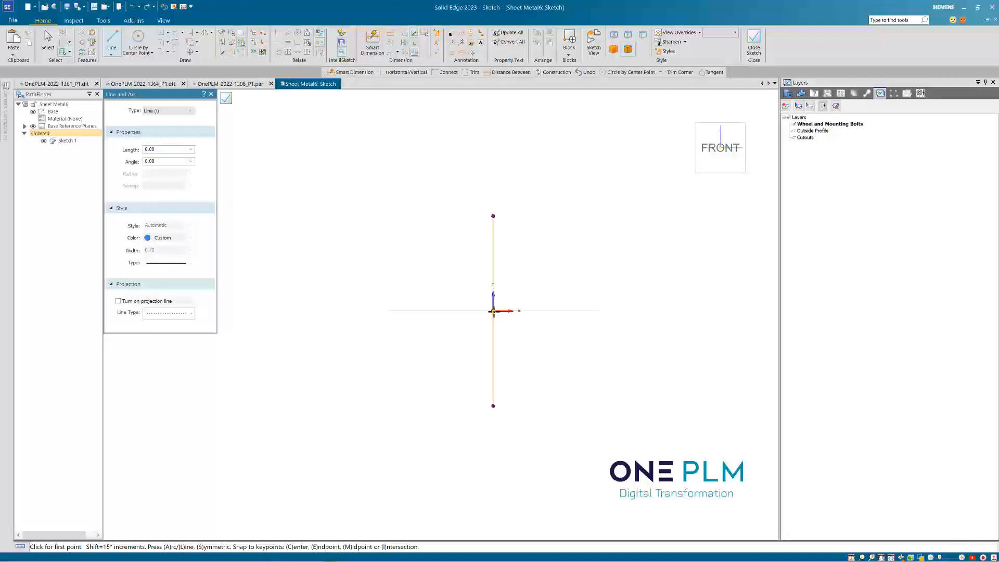
{"action": "left_click", "coordinate": [493, 311]}
{"action": "key", "text": "s"}
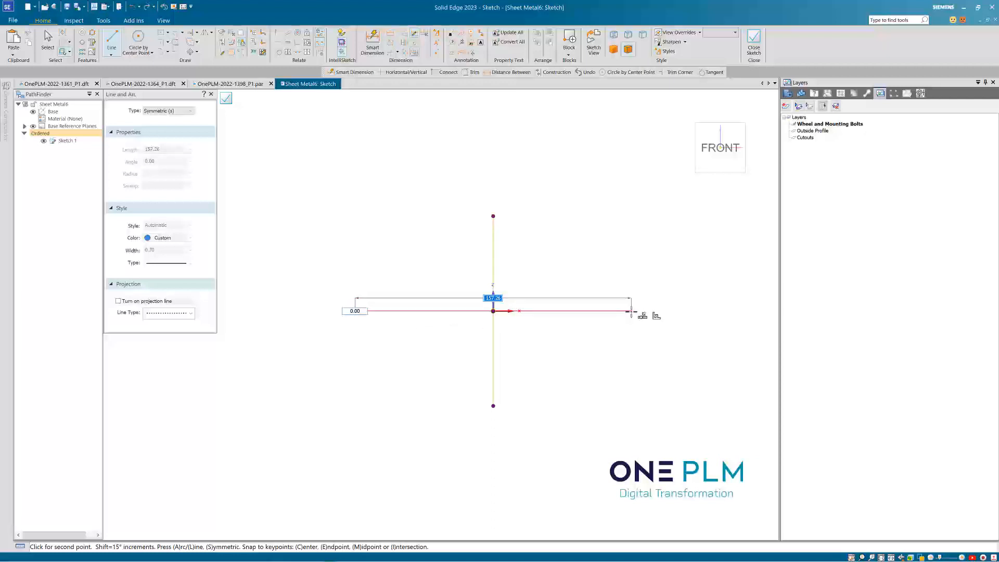
{"action": "key", "text": "BackSpace"}
{"action": "key", "text": "Return"}
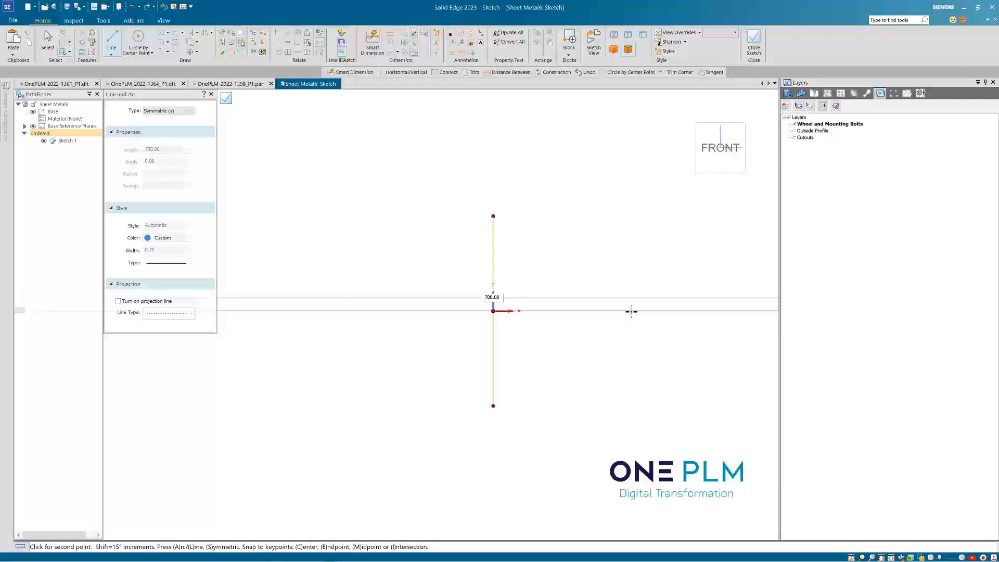
{"action": "left_click", "coordinate": [631, 311]}
{"action": "scroll", "coordinate": [548, 302], "scroll_direction": "down", "scroll_amount": 3}
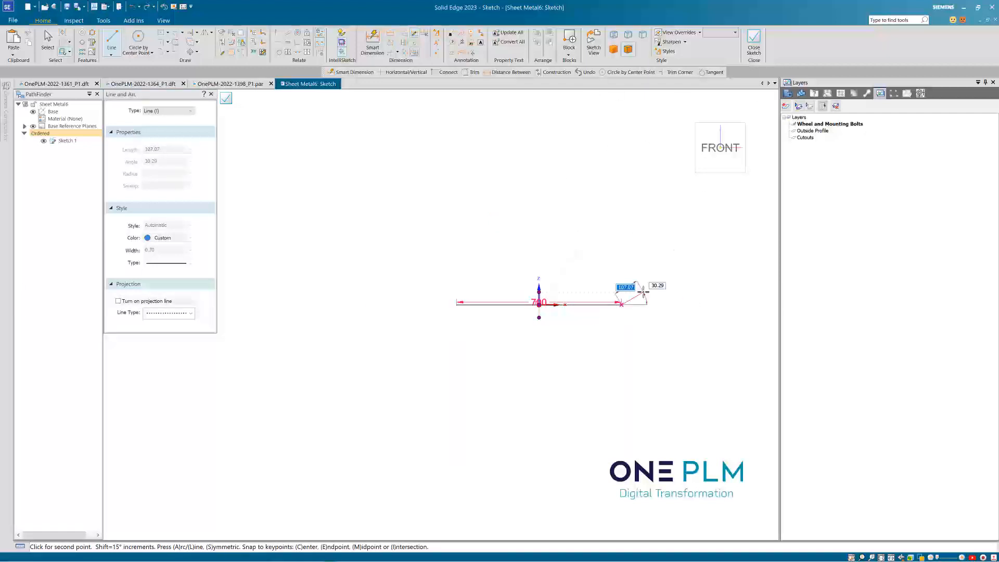
{"action": "scroll", "coordinate": [640, 290], "scroll_direction": "up", "scroll_amount": 1}
{"action": "key", "text": "Escape"}
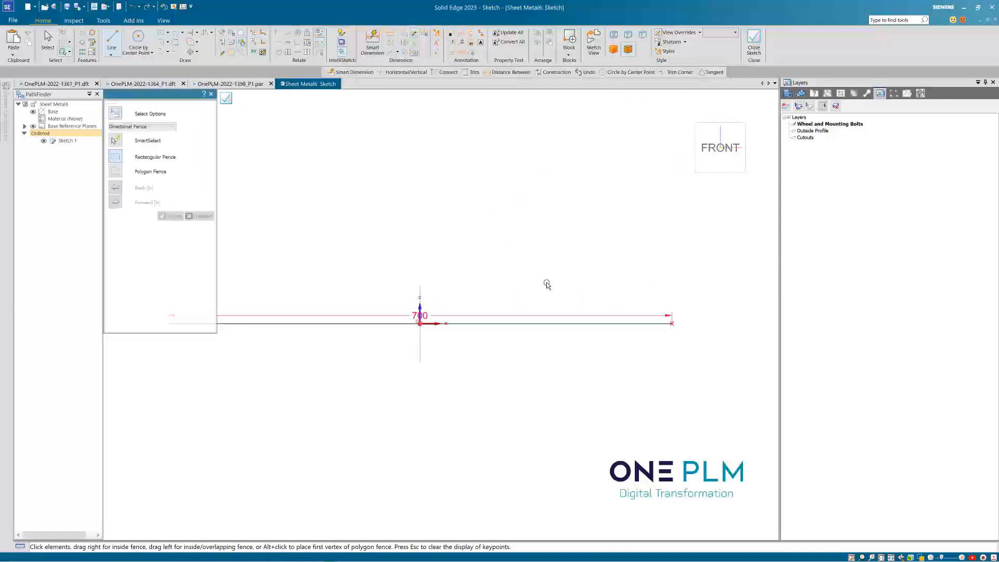
{"action": "scroll", "coordinate": [562, 259], "scroll_direction": "down", "scroll_amount": 1}
{"action": "scroll", "coordinate": [561, 259], "scroll_direction": "up", "scroll_amount": 1}
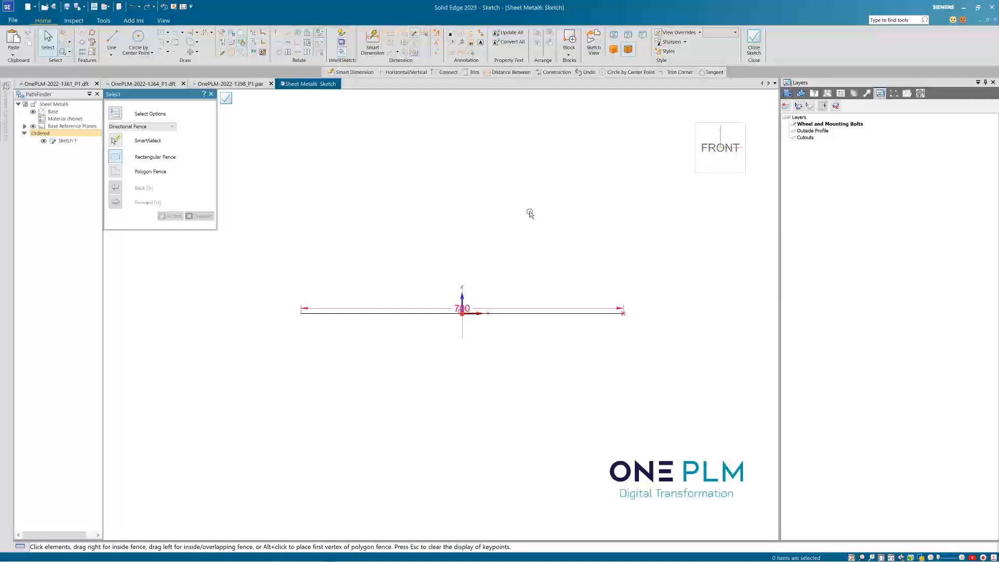
- Convert the 700 mm horizontal line to construction geometry
{"action": "left_click", "coordinate": [222, 45]}
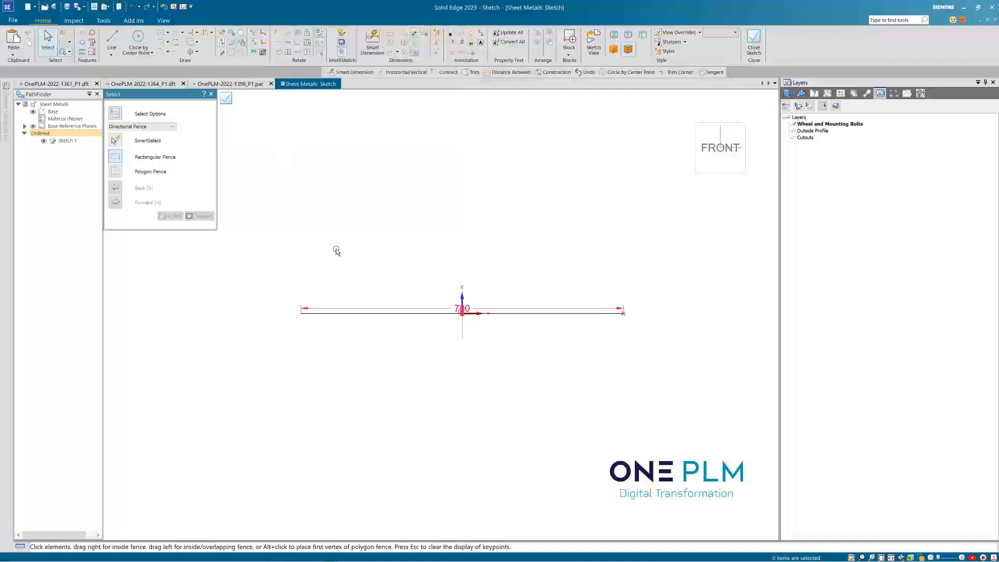
{"action": "left_click", "coordinate": [420, 313]}
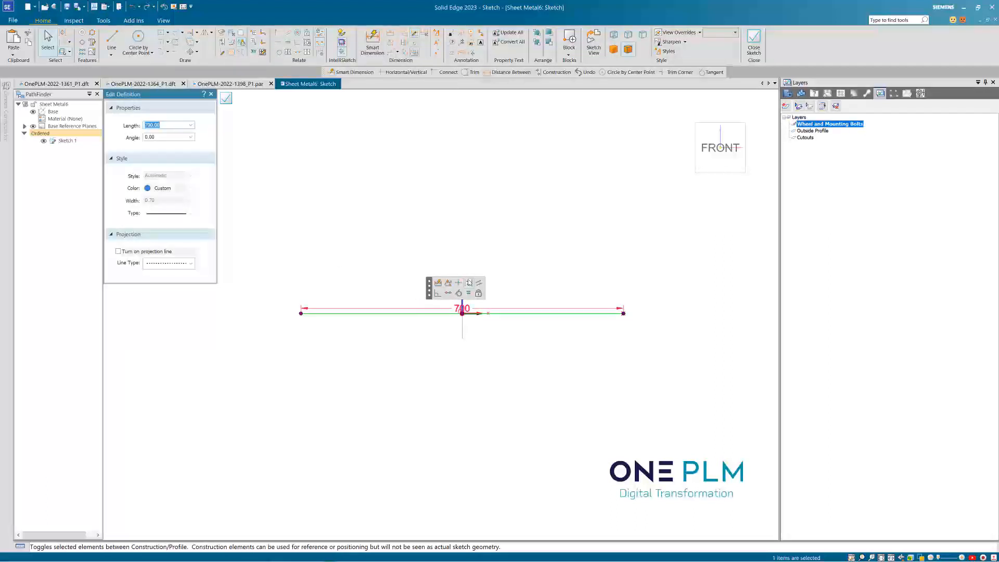
{"action": "left_click", "coordinate": [448, 293]}
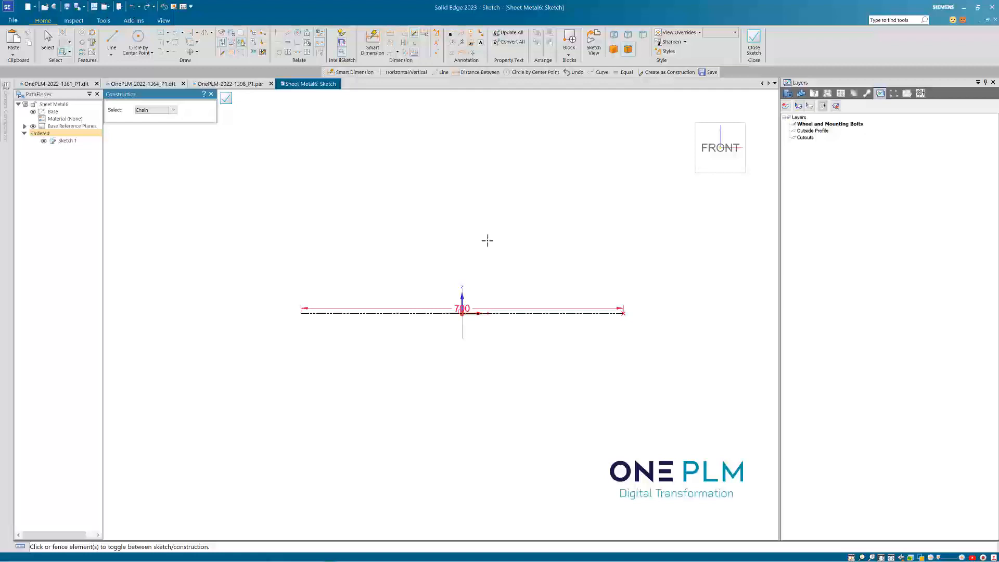
- Draw a 28.5 mm diameter circle centred on the left endpoint of the construction line
{"action": "key", "text": "c"}
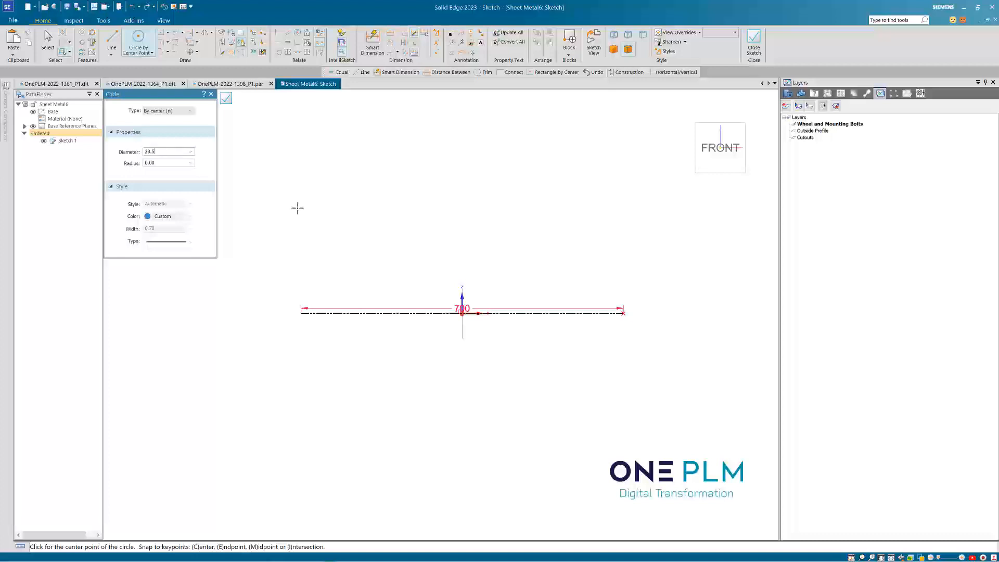
{"action": "key", "text": "Return"}
{"action": "left_click", "coordinate": [301, 313]}
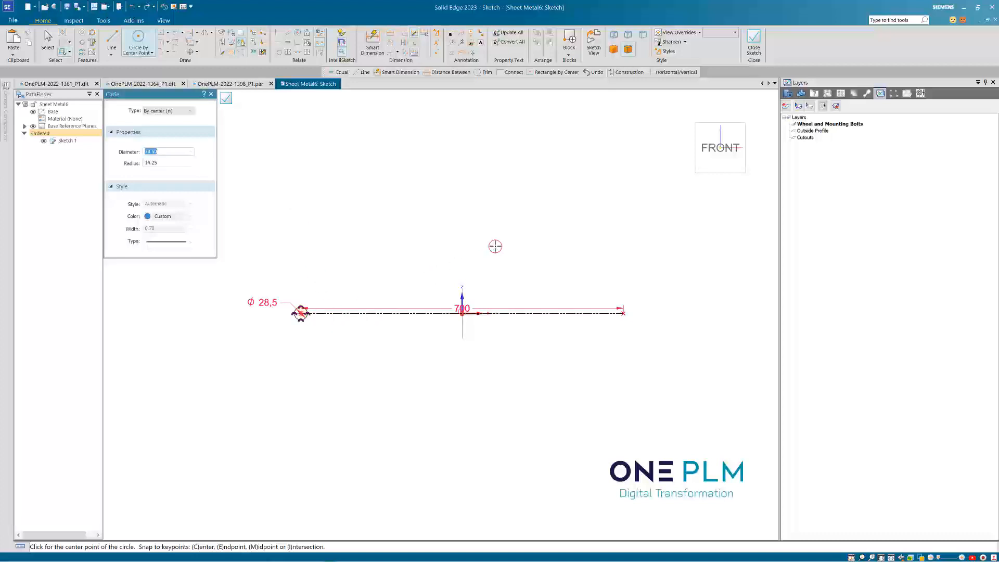
- Draw a 60 mm horizontal line symmetric about the right endpoint of the construction line and end the Line command
{"action": "left_click", "coordinate": [111, 42]}
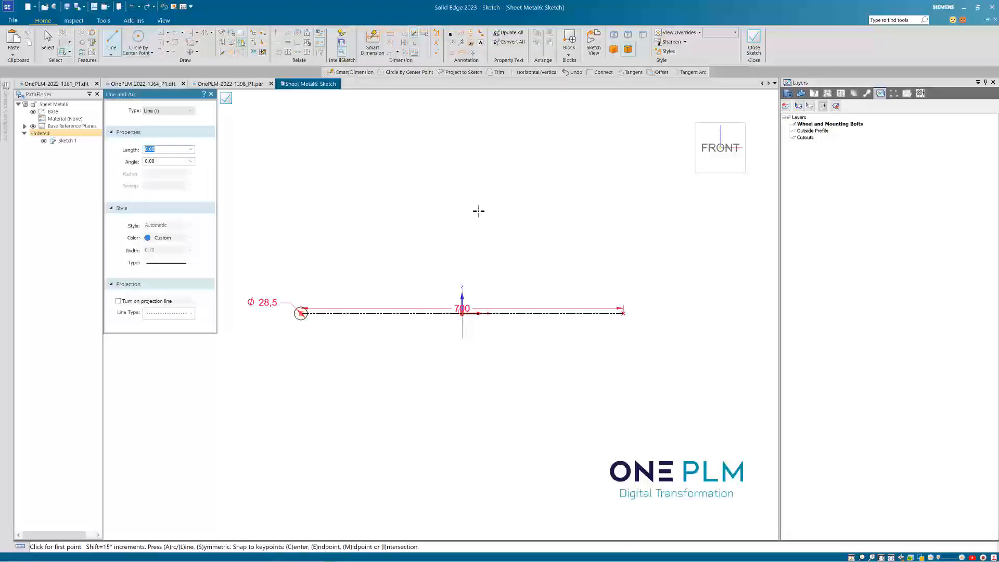
{"action": "type", "text": "60"}
{"action": "key", "text": "Return"}
{"action": "scroll", "coordinate": [550, 253], "scroll_direction": "up", "scroll_amount": 1}
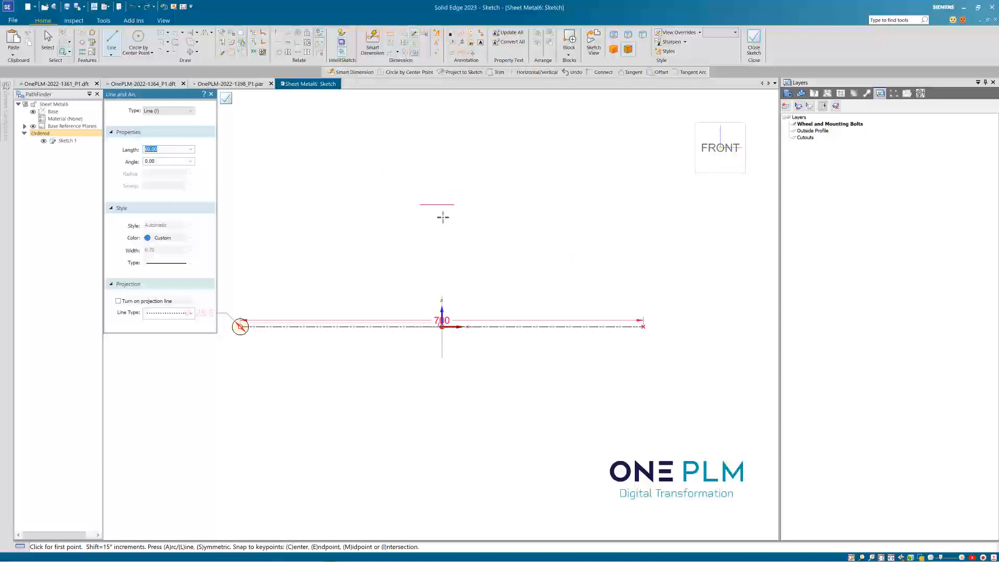
{"action": "left_click", "coordinate": [179, 112]}
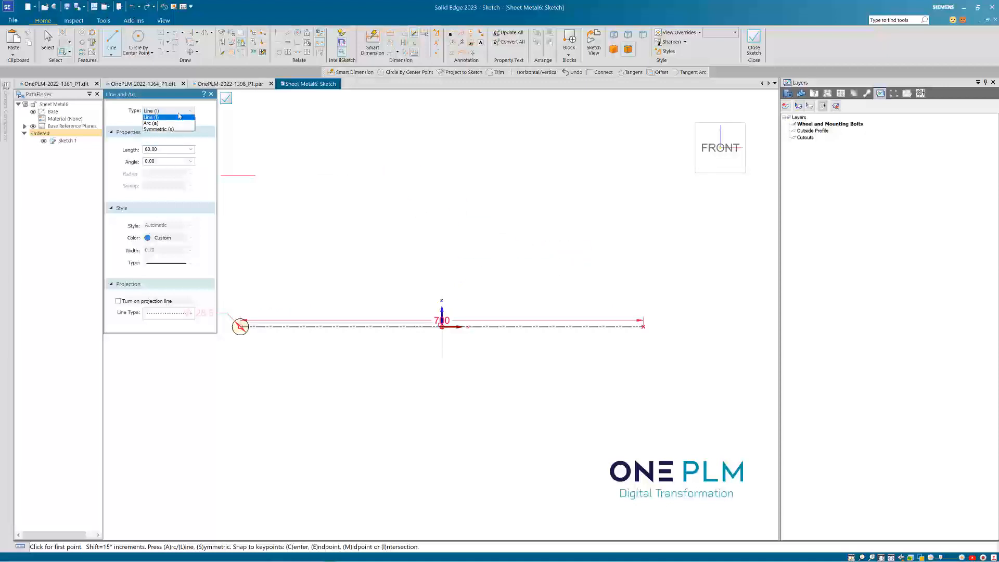
{"action": "left_click", "coordinate": [169, 131]}
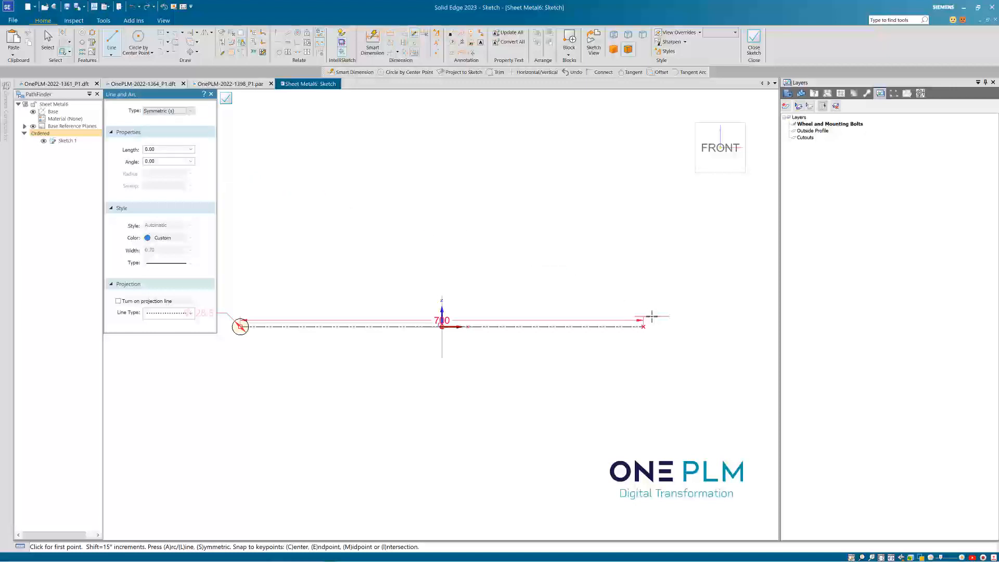
{"action": "scroll", "coordinate": [648, 320], "scroll_direction": "up", "scroll_amount": 2}
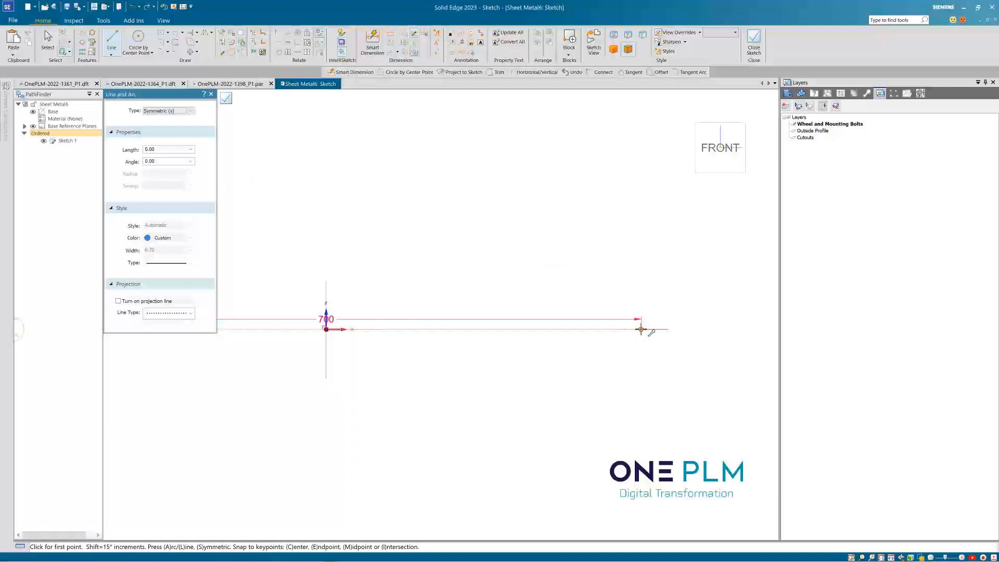
{"action": "left_click", "coordinate": [641, 329]}
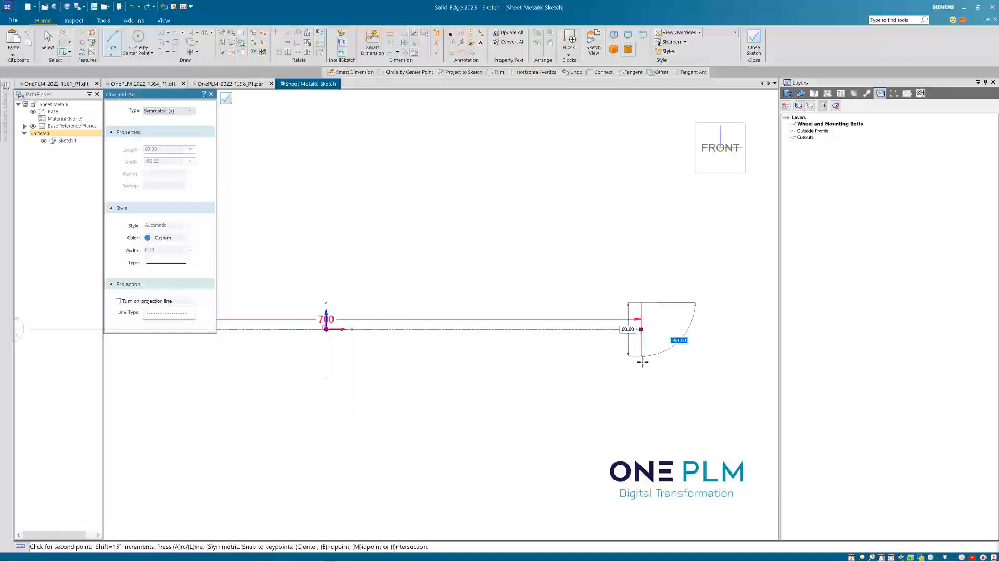
{"action": "left_click", "coordinate": [620, 331]}
{"action": "scroll", "coordinate": [630, 358], "scroll_direction": "down", "scroll_amount": 3}
{"action": "scroll", "coordinate": [629, 351], "scroll_direction": "up", "scroll_amount": 1}
{"action": "key", "text": "Escape"}
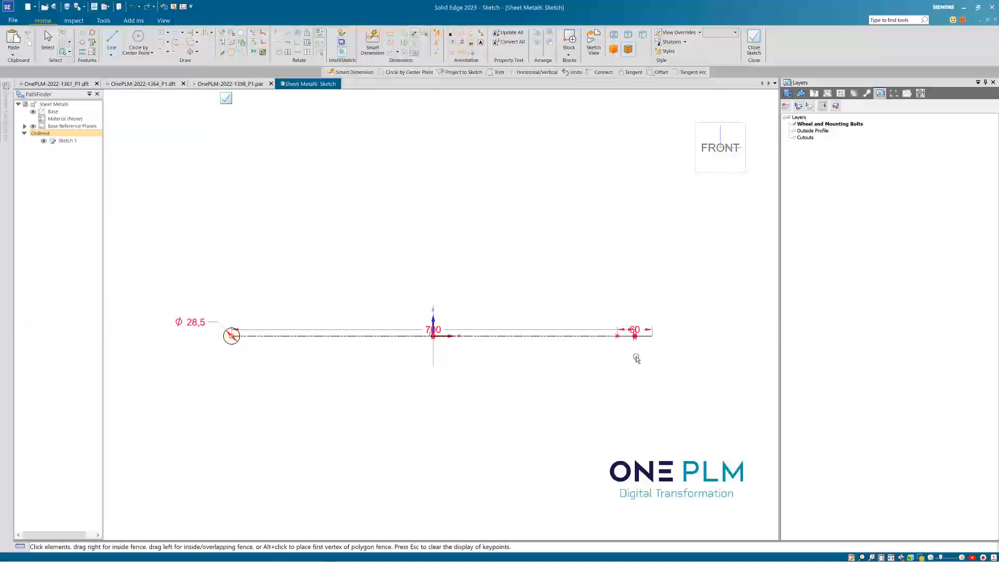
- Create a slot around the 60 mm line using Symmetric Offset with a width of 28 mm
{"action": "scroll", "coordinate": [645, 353], "scroll_direction": "up", "scroll_amount": 1}
{"action": "scroll", "coordinate": [654, 353], "scroll_direction": "down", "scroll_amount": 2}
{"action": "scroll", "coordinate": [657, 332], "scroll_direction": "up", "scroll_amount": 4}
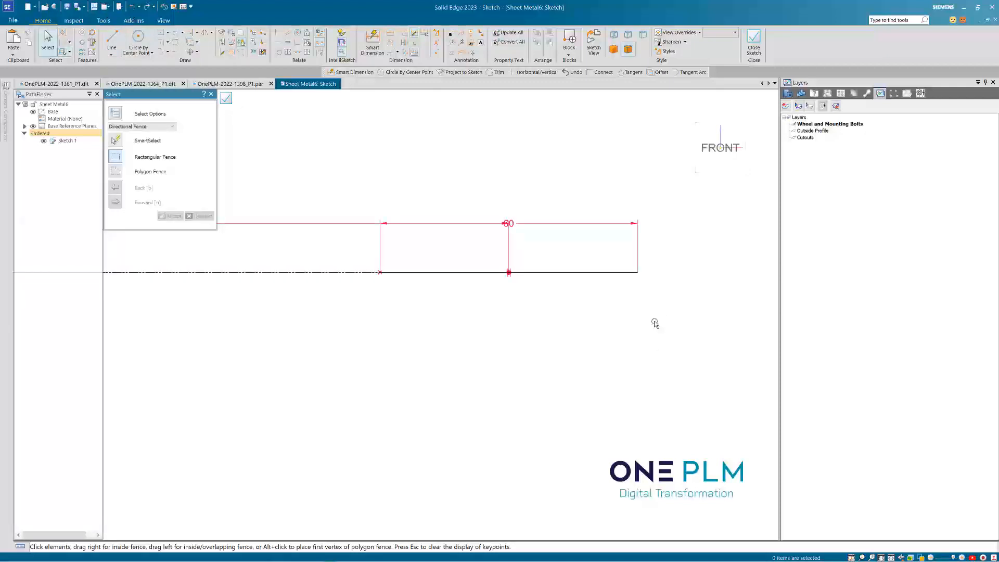
{"action": "scroll", "coordinate": [650, 323], "scroll_direction": "down", "scroll_amount": 3}
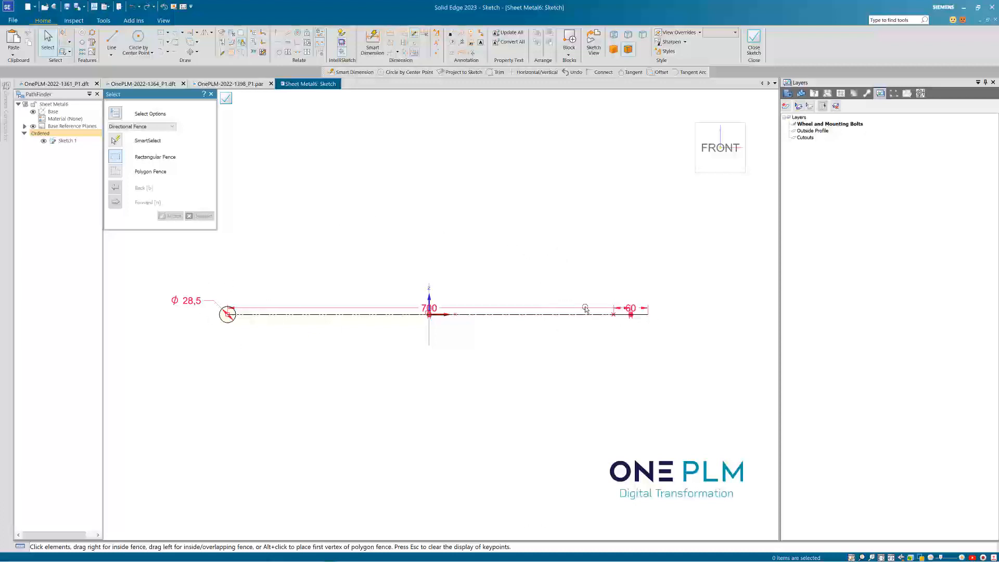
{"action": "left_click", "coordinate": [196, 45]}
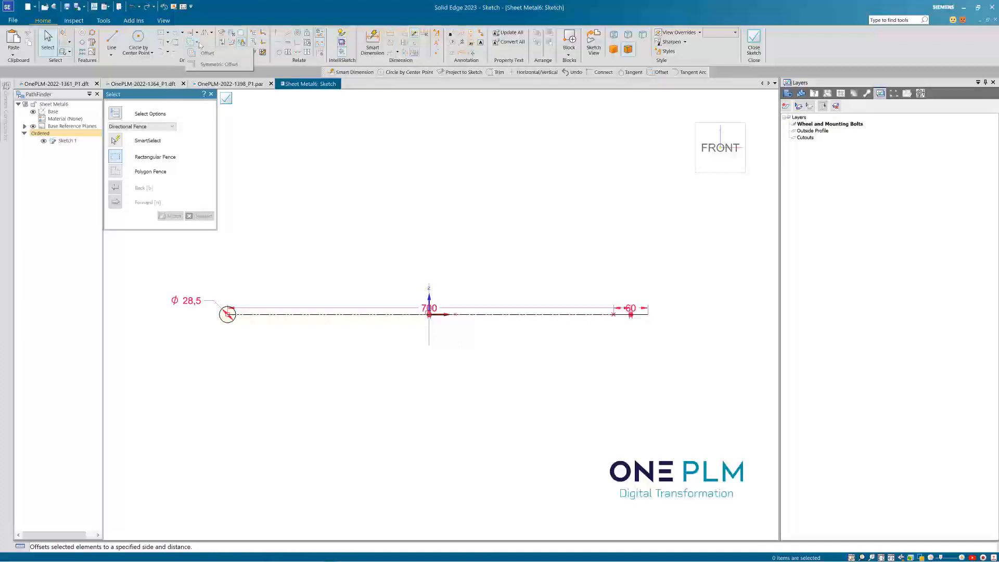
{"action": "left_click", "coordinate": [216, 65]}
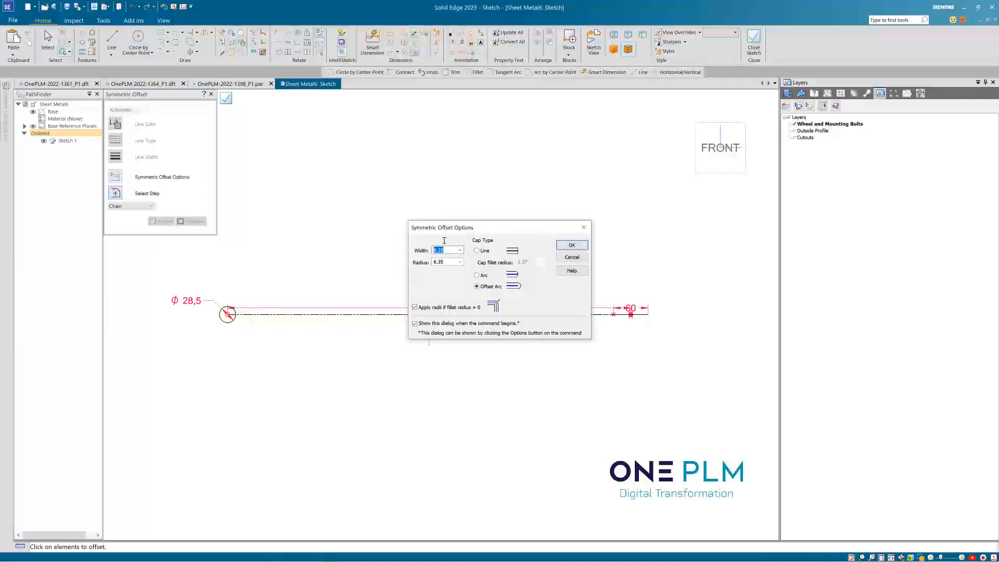
{"action": "type", "text": "28"}
{"action": "left_click", "coordinate": [561, 246]}
{"action": "left_click", "coordinate": [622, 314]}
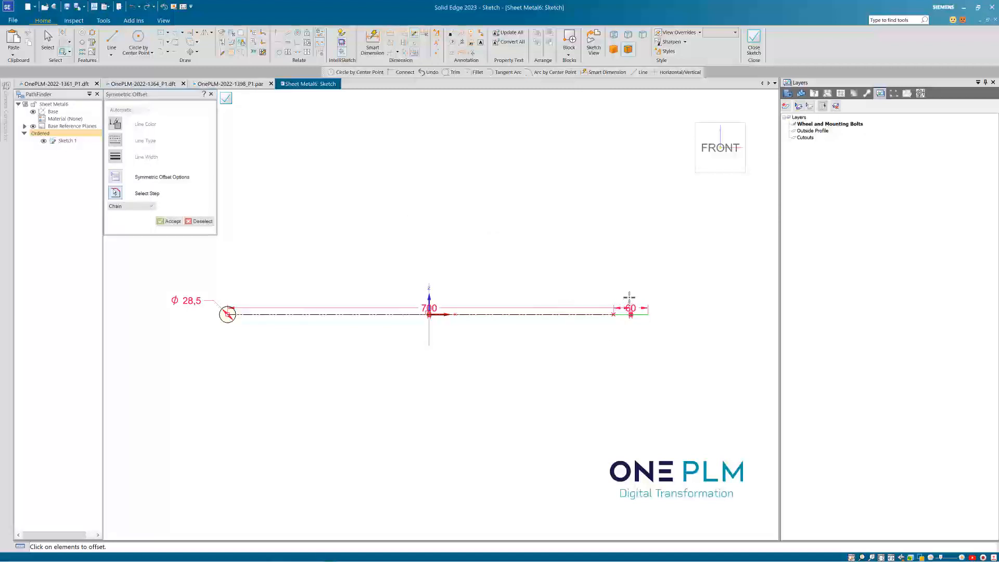
{"action": "scroll", "coordinate": [635, 318], "scroll_direction": "up", "scroll_amount": 3}
{"action": "scroll", "coordinate": [638, 330], "scroll_direction": "up", "scroll_amount": 3}
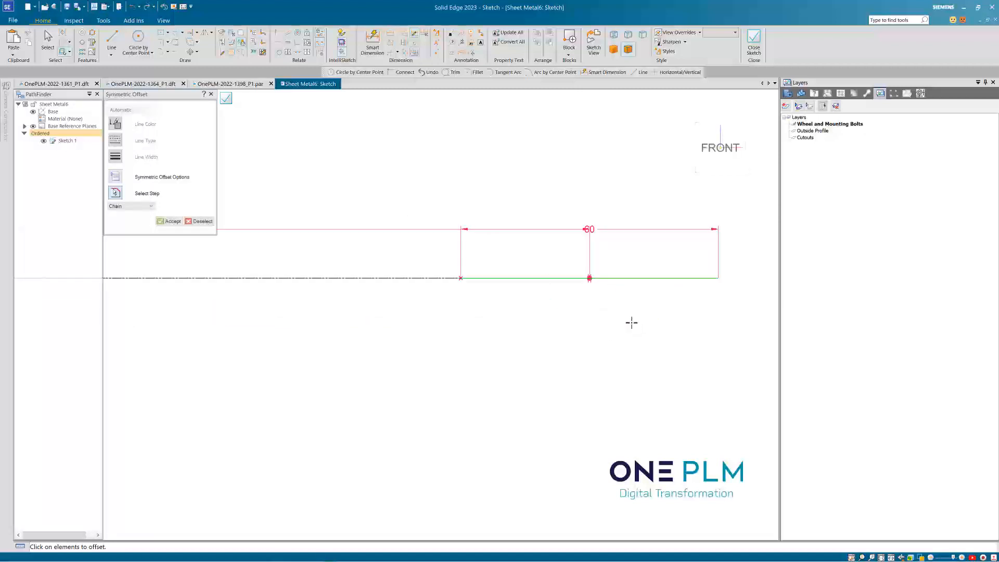
{"action": "right_click", "coordinate": [611, 314]}
{"action": "scroll", "coordinate": [592, 315], "scroll_direction": "down", "scroll_amount": 5}
{"action": "scroll", "coordinate": [592, 316], "scroll_direction": "down", "scroll_amount": 2}
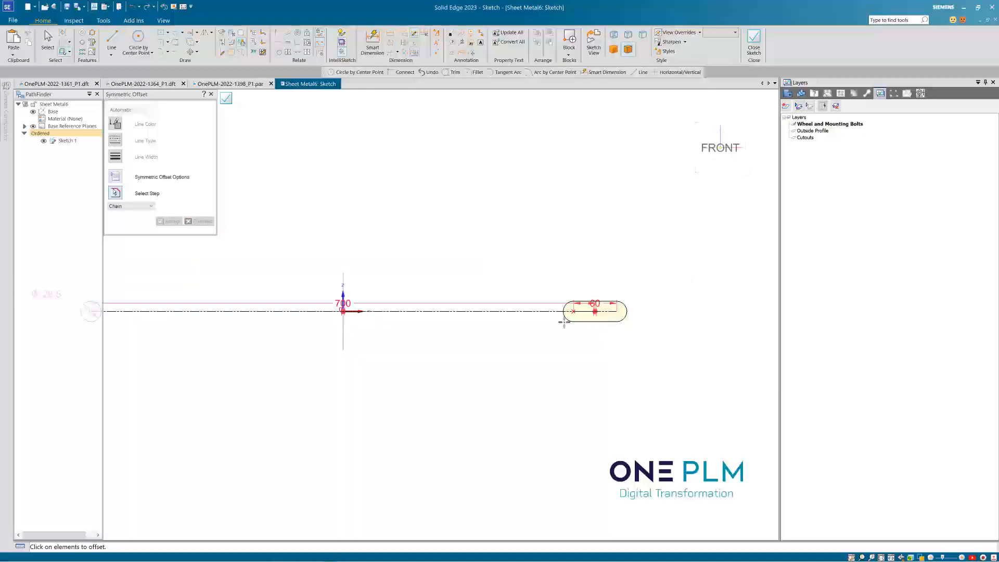
{"action": "scroll", "coordinate": [614, 341], "scroll_direction": "down", "scroll_amount": 2}
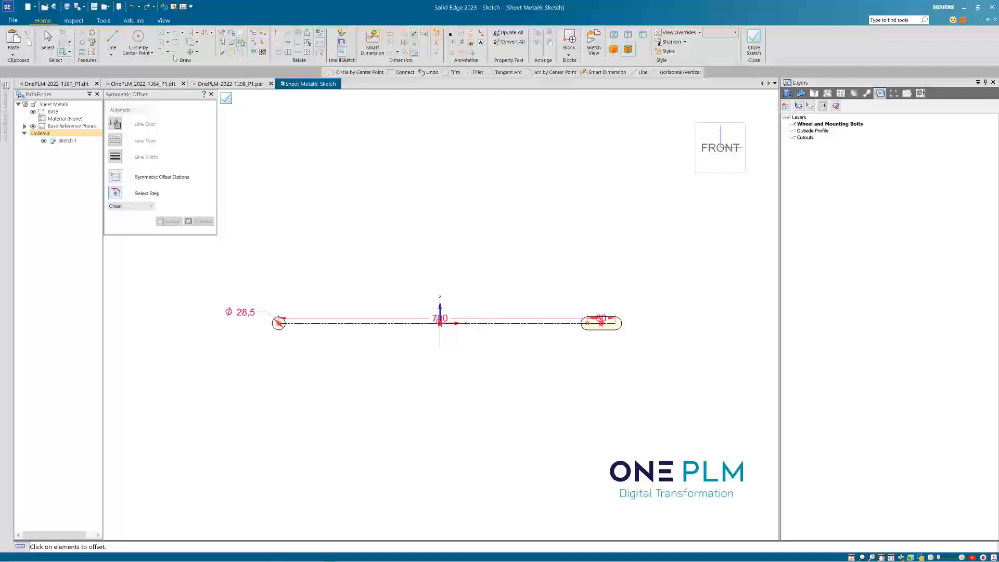
- Place a 28.5 mm diameter circle on the vertical axis just below the sketch origin and end the Circle command
{"action": "left_click", "coordinate": [138, 38]}
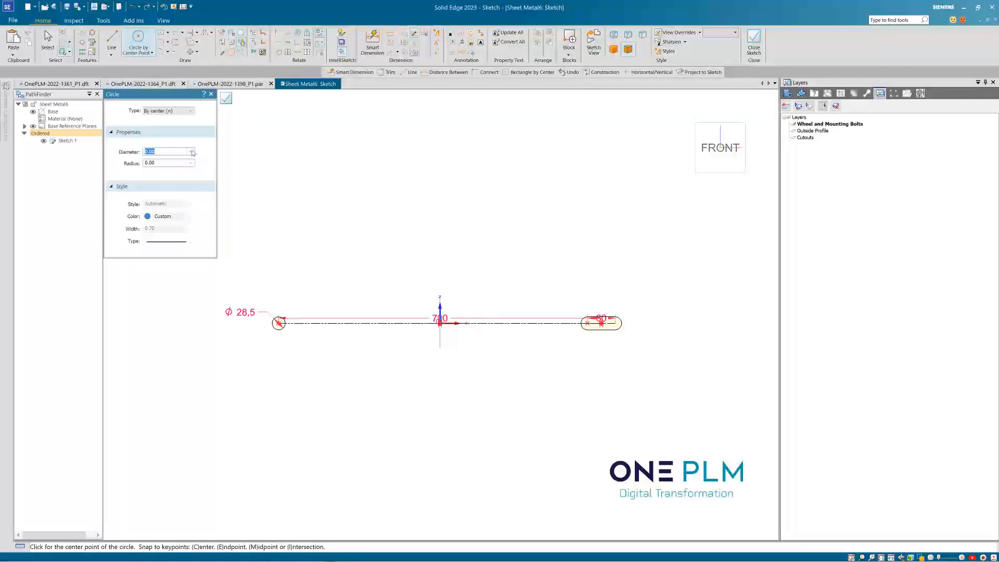
{"action": "left_click", "coordinate": [190, 153]}
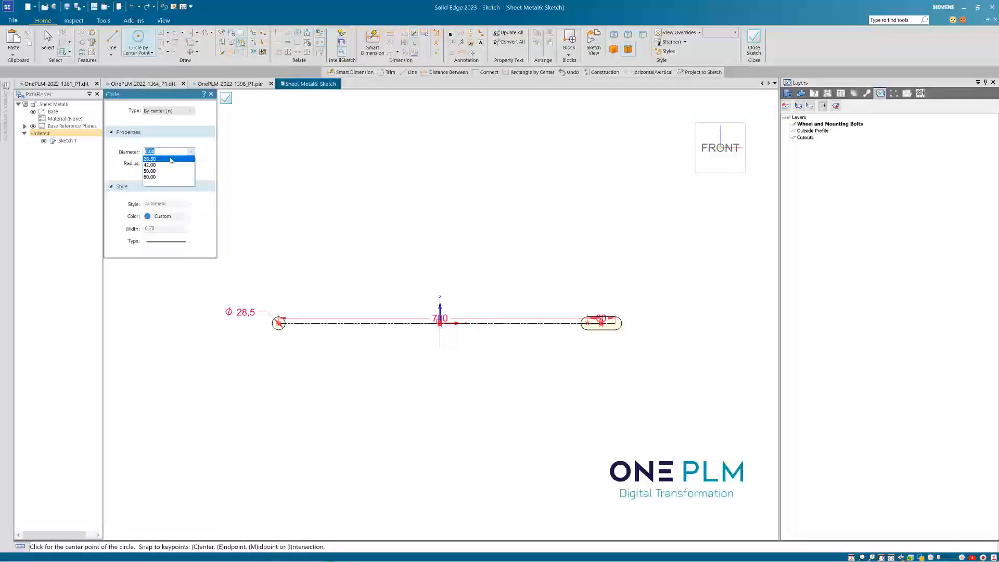
{"action": "left_click", "coordinate": [171, 159]}
{"action": "scroll", "coordinate": [382, 290], "scroll_direction": "up", "scroll_amount": 2}
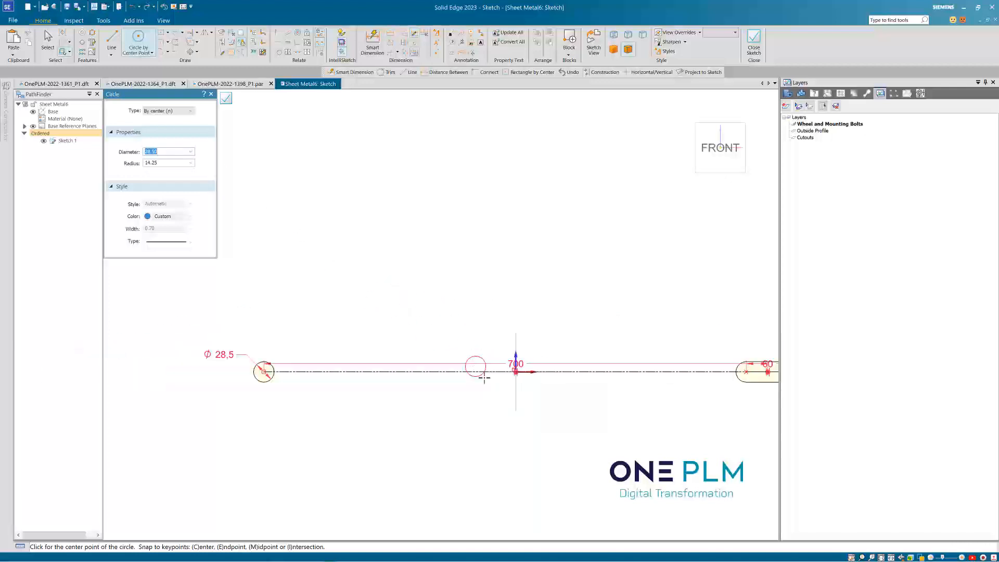
{"action": "scroll", "coordinate": [519, 390], "scroll_direction": "up", "scroll_amount": 2}
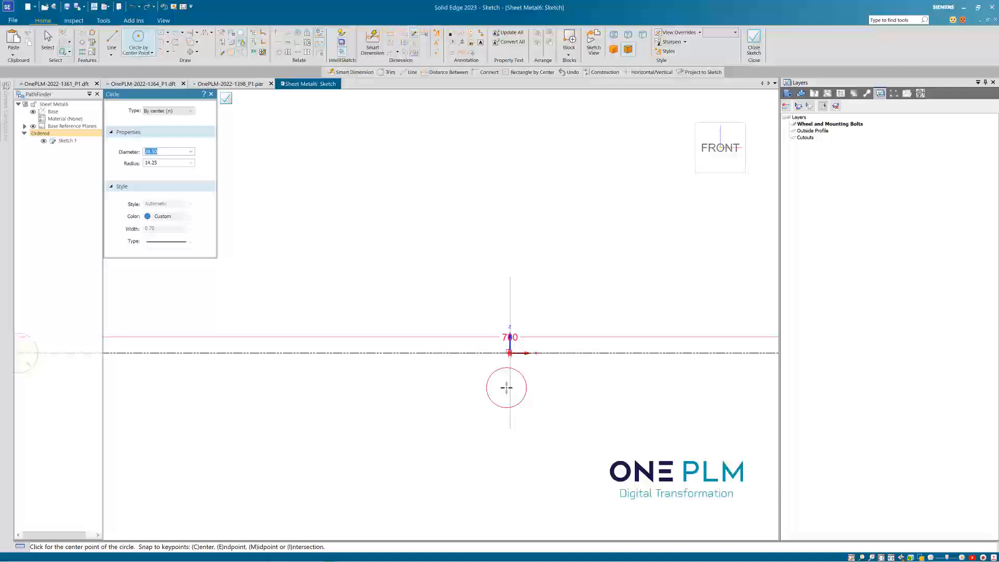
{"action": "scroll", "coordinate": [486, 379], "scroll_direction": "down", "scroll_amount": 1}
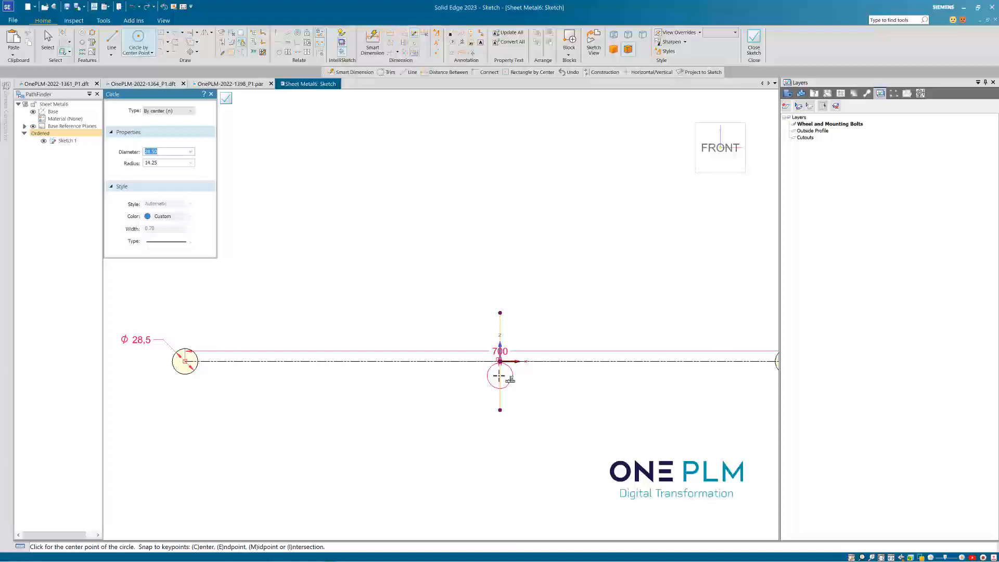
{"action": "left_click", "coordinate": [499, 375]}
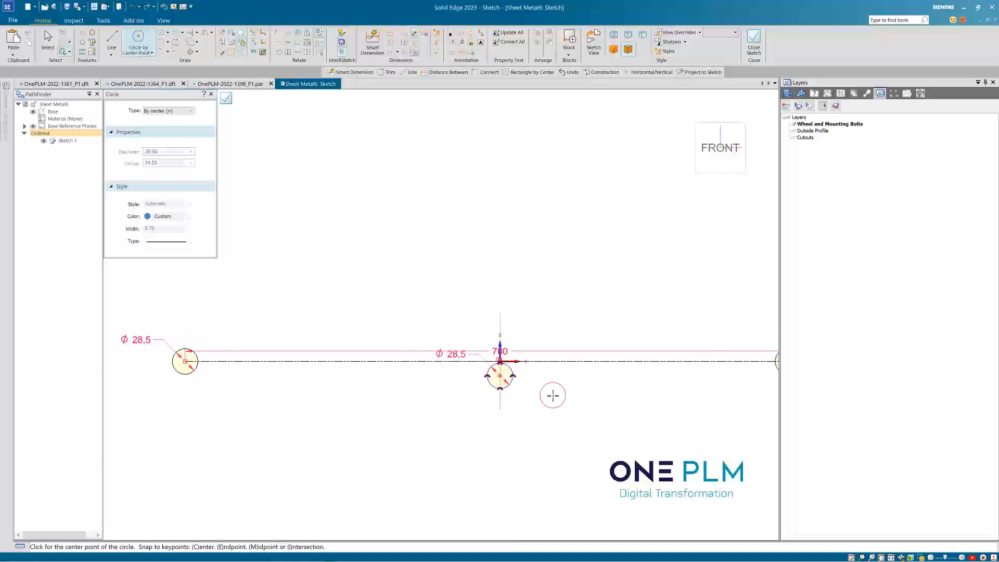
{"action": "key", "text": "Escape"}
- Dimension the middle circle's centre 17 mm below the horizontal construction line
{"action": "left_click", "coordinate": [391, 32]}
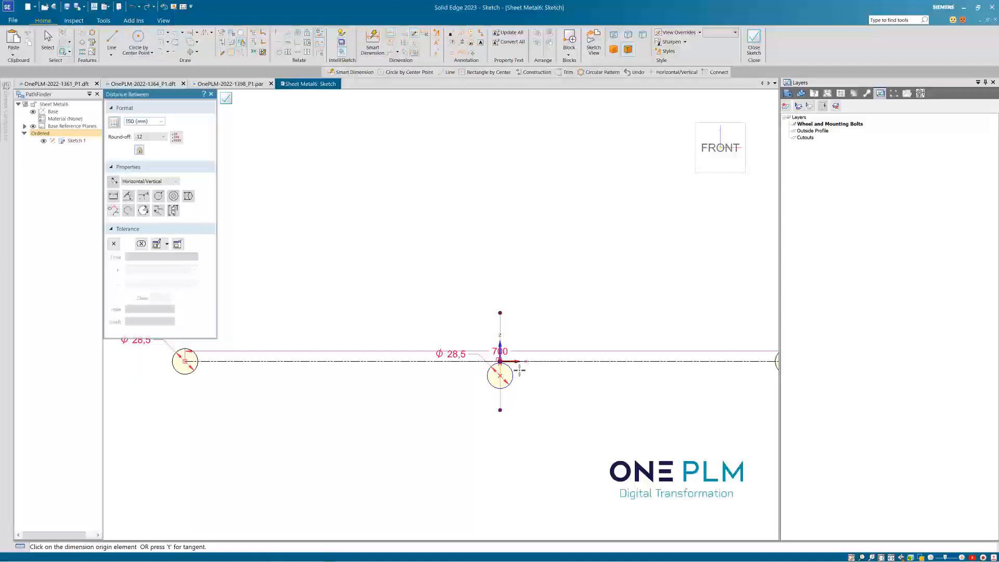
{"action": "scroll", "coordinate": [533, 347], "scroll_direction": "up", "scroll_amount": 3}
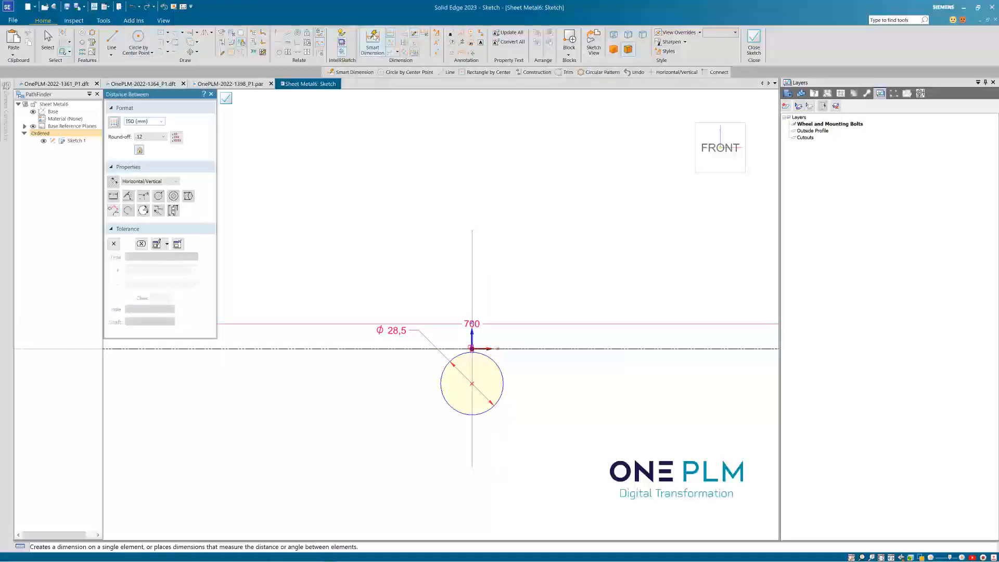
{"action": "left_click", "coordinate": [531, 348]}
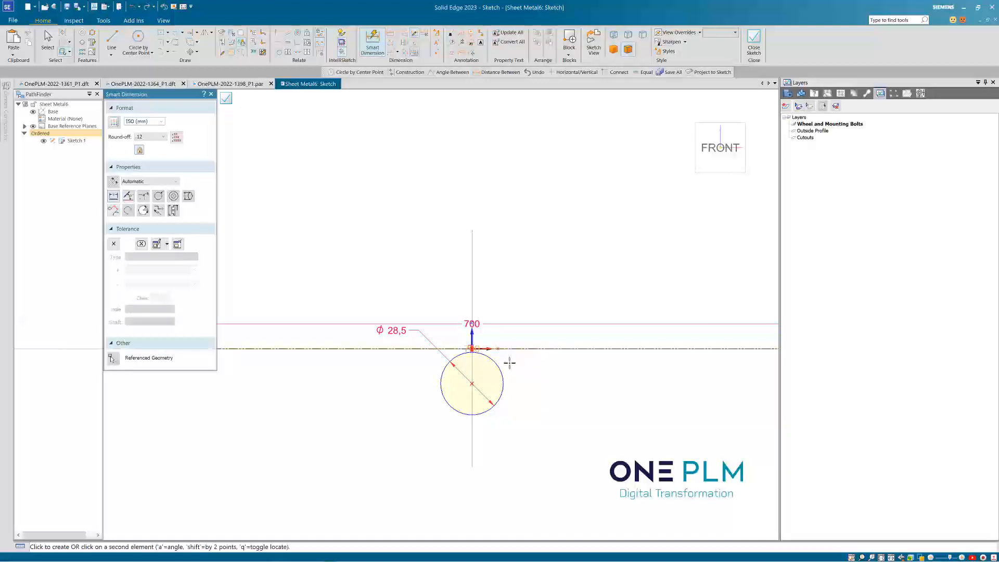
{"action": "left_click", "coordinate": [501, 377]}
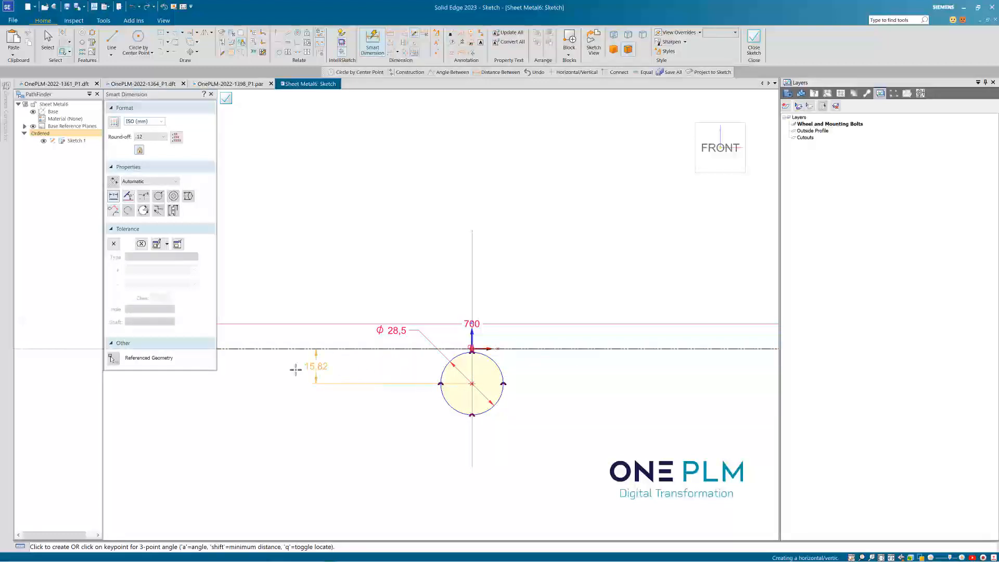
{"action": "left_click", "coordinate": [399, 369]}
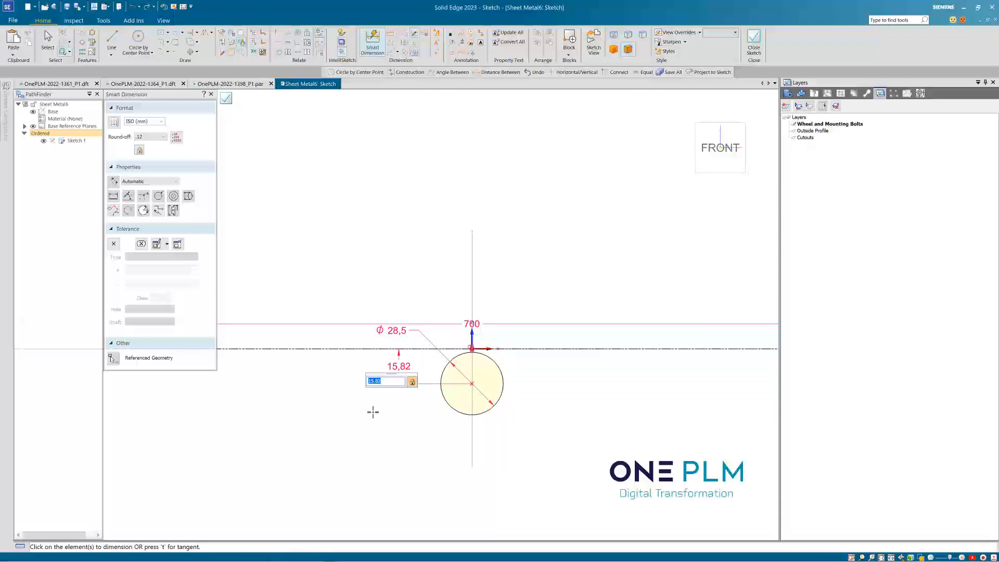
{"action": "type", "text": "1"}
{"action": "scroll", "coordinate": [446, 361], "scroll_direction": "down", "scroll_amount": 4}
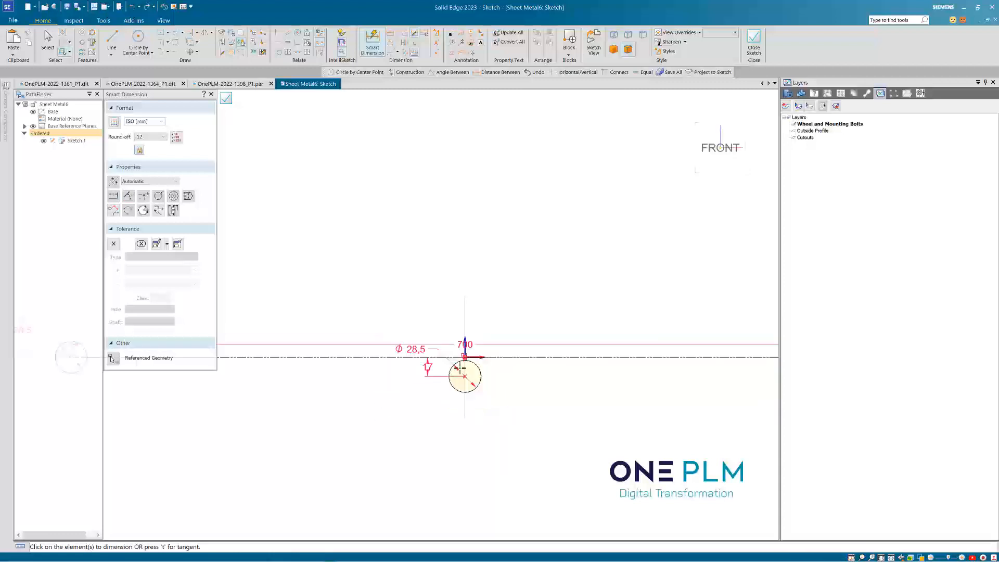
- Place two horizontally aligned 28.5 mm diameter circles above the construction line, one on each side of the vertical axis
{"action": "scroll", "coordinate": [430, 286], "scroll_direction": "down", "scroll_amount": 2}
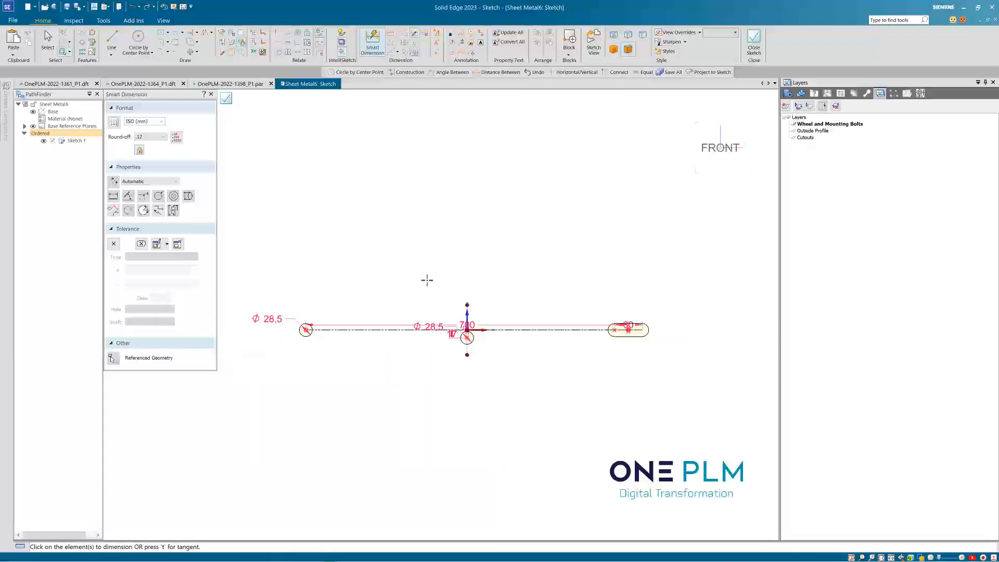
{"action": "scroll", "coordinate": [427, 280], "scroll_direction": "up", "scroll_amount": 1}
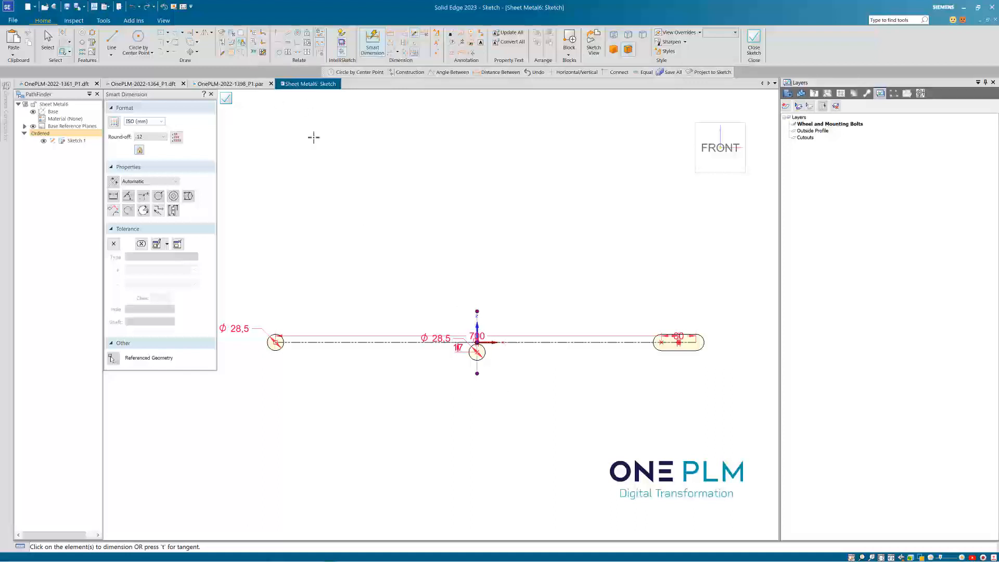
{"action": "left_click", "coordinate": [138, 37]}
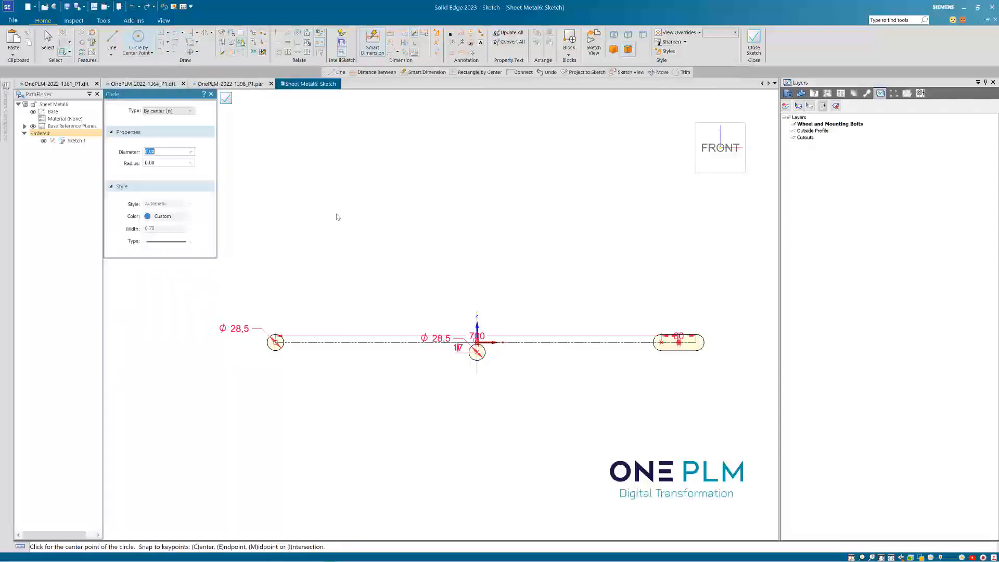
{"action": "left_click", "coordinate": [191, 152]}
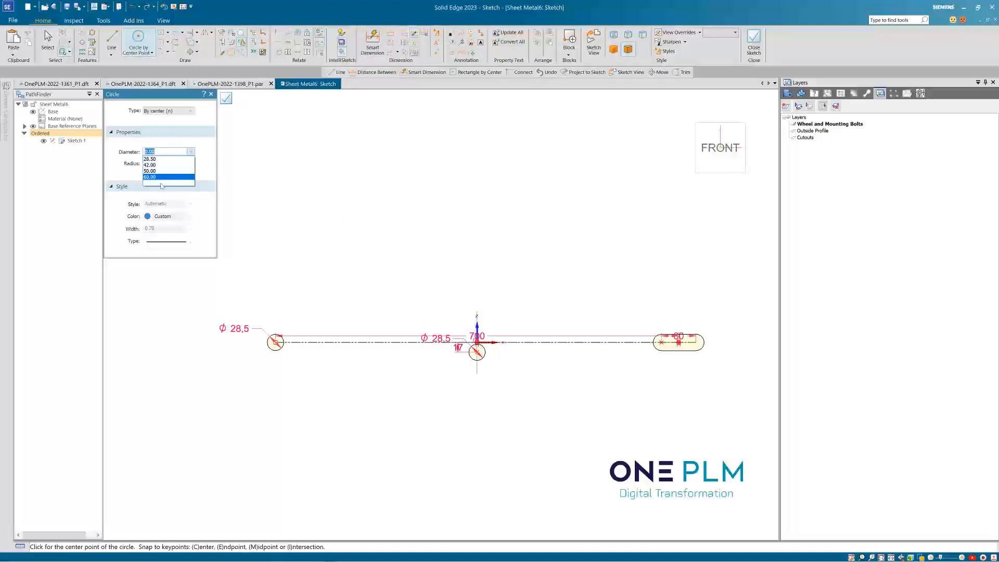
{"action": "left_click", "coordinate": [156, 159]}
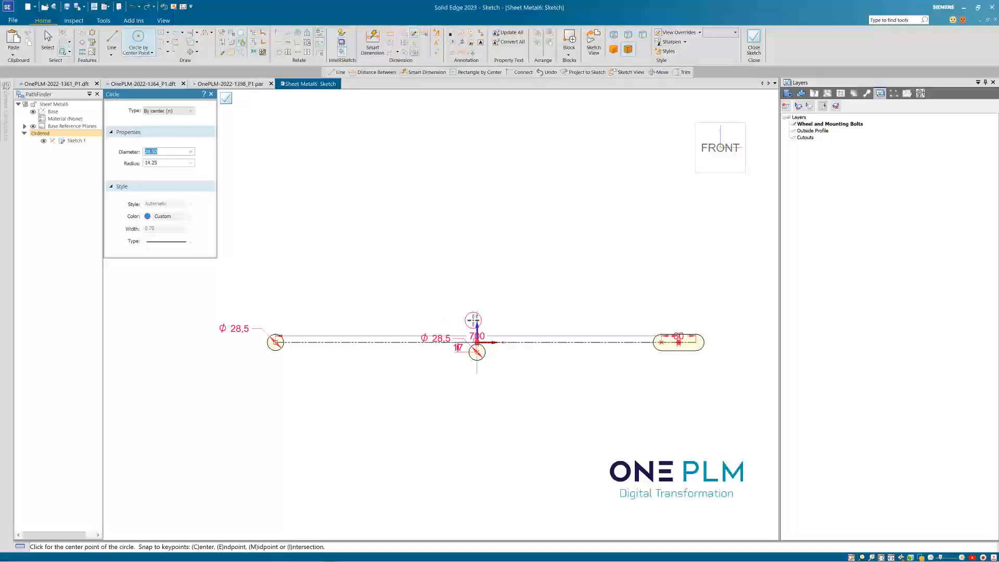
{"action": "left_click", "coordinate": [394, 323]}
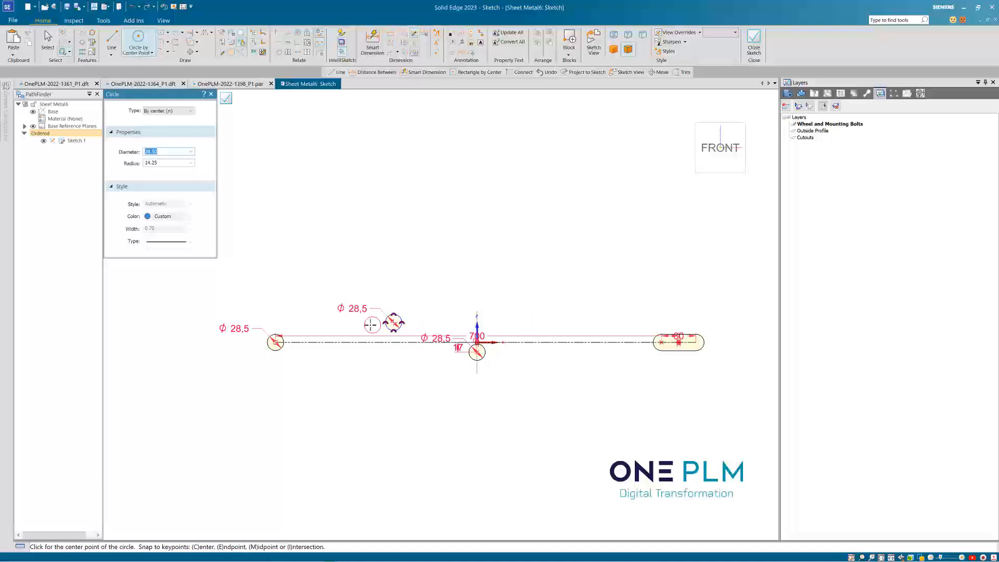
{"action": "left_click", "coordinate": [553, 322]}
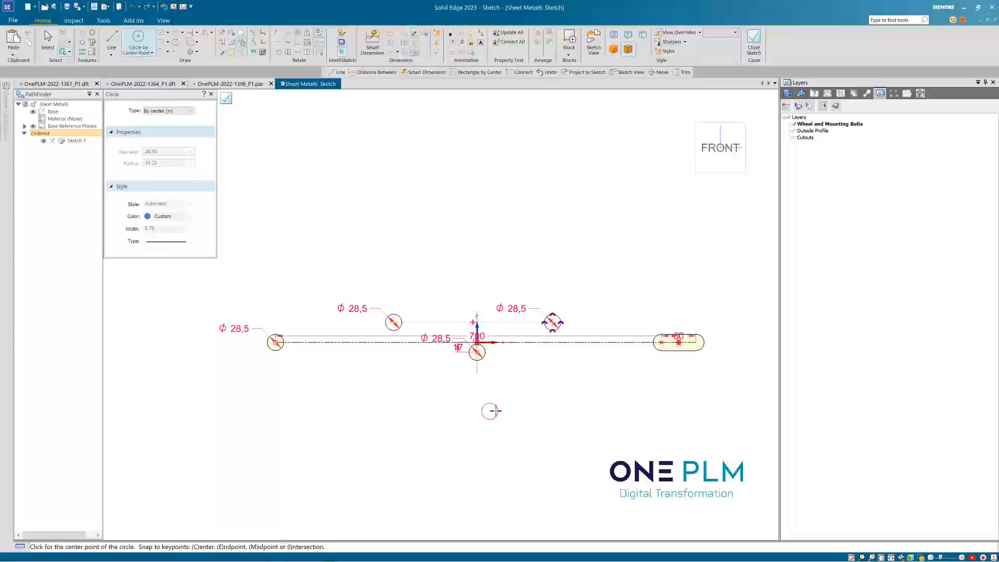
- Place two more horizontally aligned 28.5 mm diameter circles below the construction line, one on each side of the vertical axis
{"action": "scroll", "coordinate": [509, 394], "scroll_direction": "up", "scroll_amount": 2}
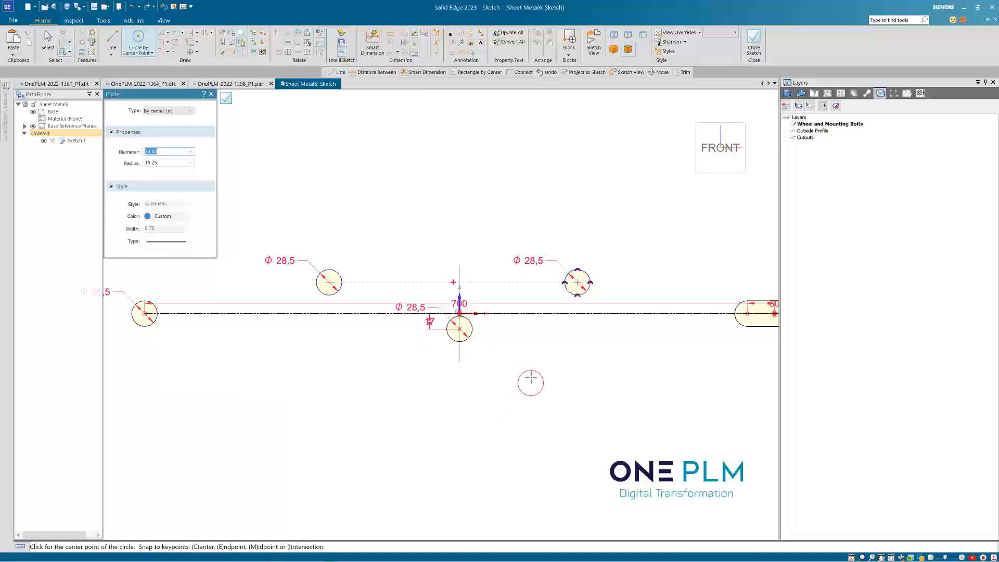
{"action": "left_click", "coordinate": [528, 369]}
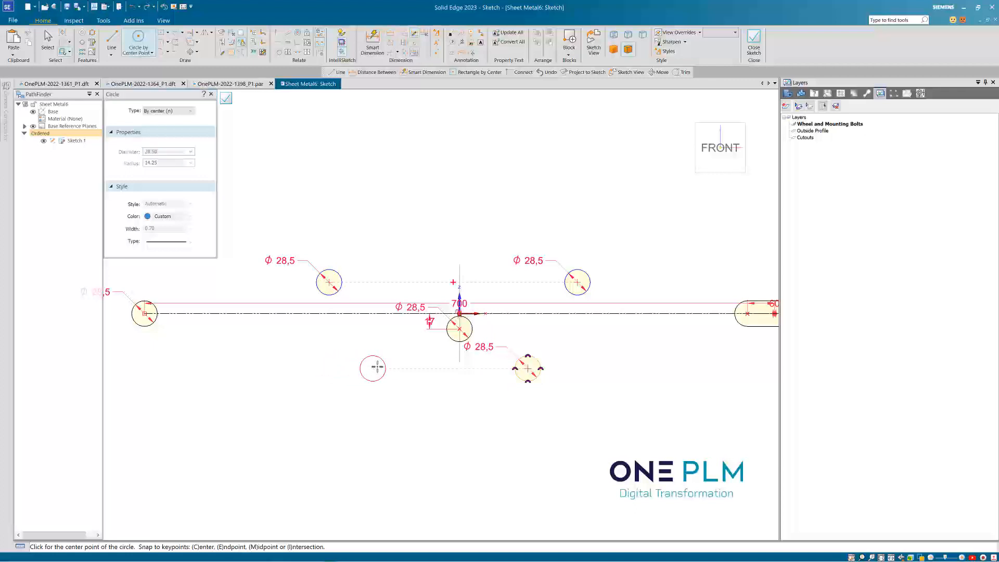
{"action": "left_click", "coordinate": [373, 369]}
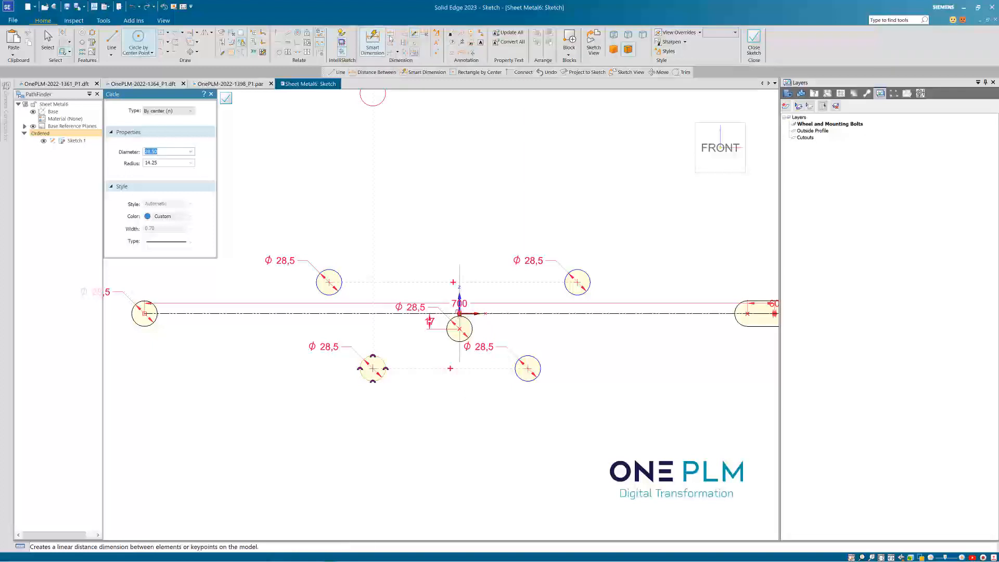
- Add chained horizontal Distance Between dimensions from the upper-left circle through the lower-left, middle and lower-right circles to the upper-right circle
{"action": "left_click", "coordinate": [392, 32]}
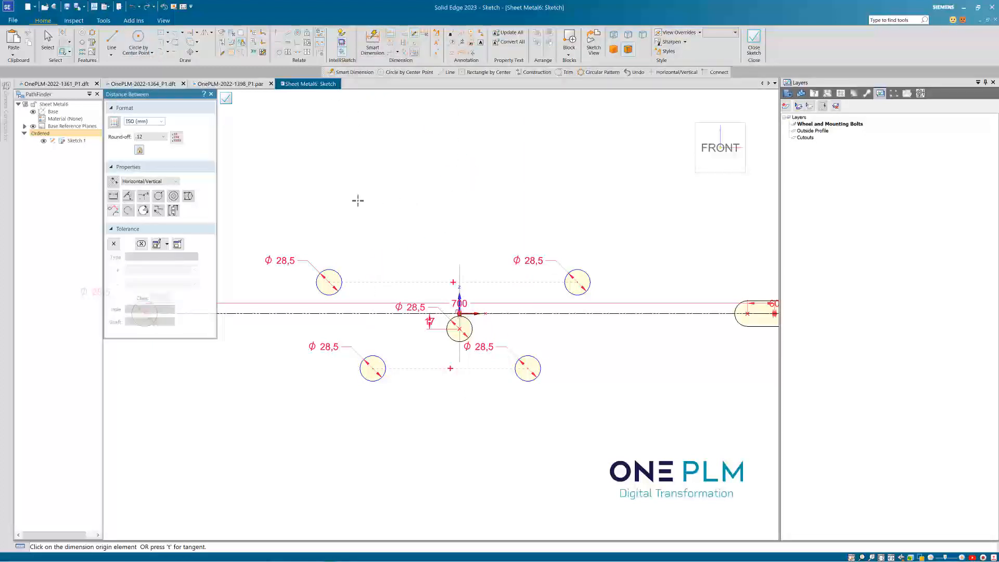
{"action": "left_click", "coordinate": [337, 273]}
{"action": "left_click", "coordinate": [364, 363]}
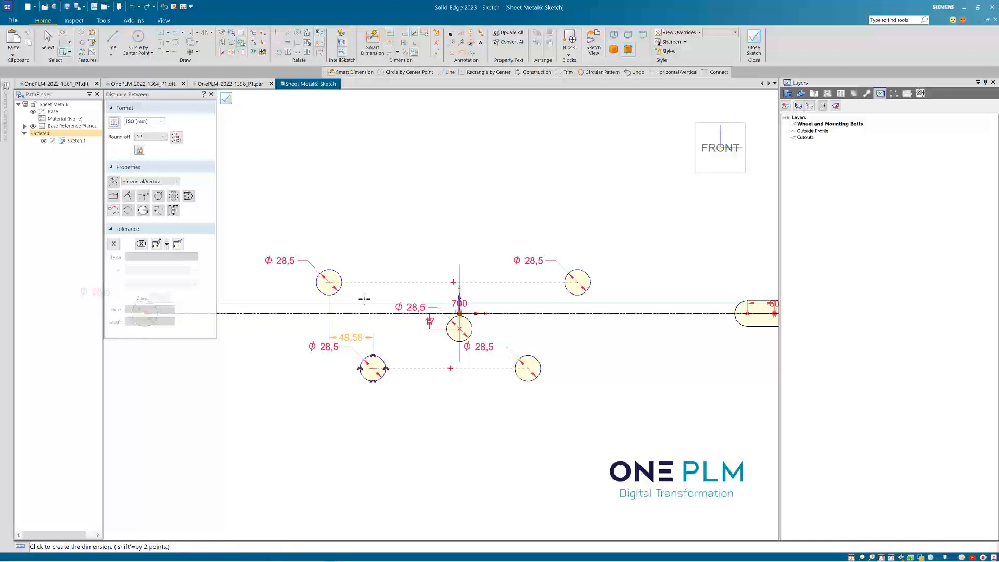
{"action": "left_click", "coordinate": [357, 228]}
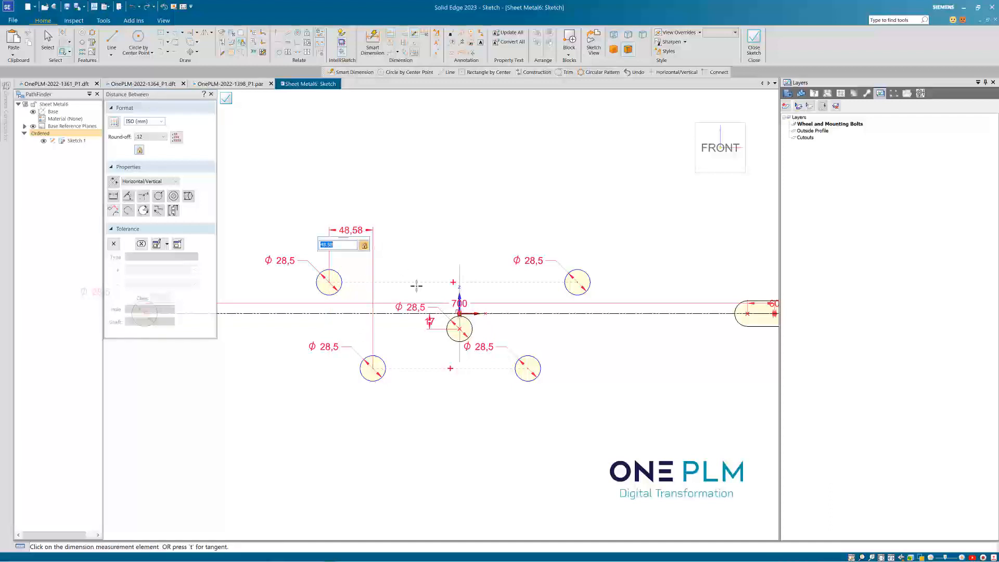
{"action": "left_click", "coordinate": [455, 318]}
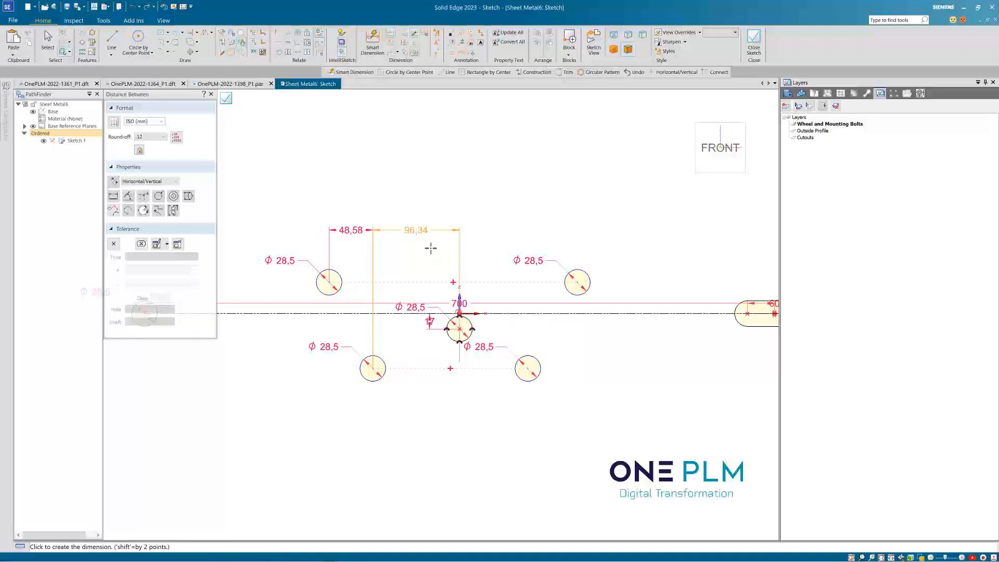
{"action": "left_click", "coordinate": [520, 357]}
{"action": "left_click", "coordinate": [514, 255]}
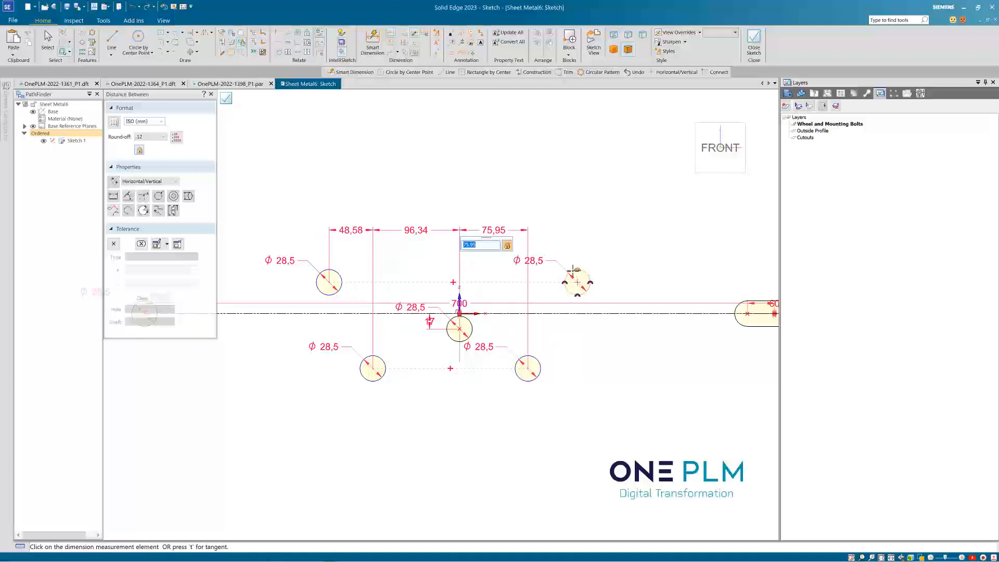
{"action": "left_click", "coordinate": [576, 270]}
{"action": "left_click", "coordinate": [566, 244]}
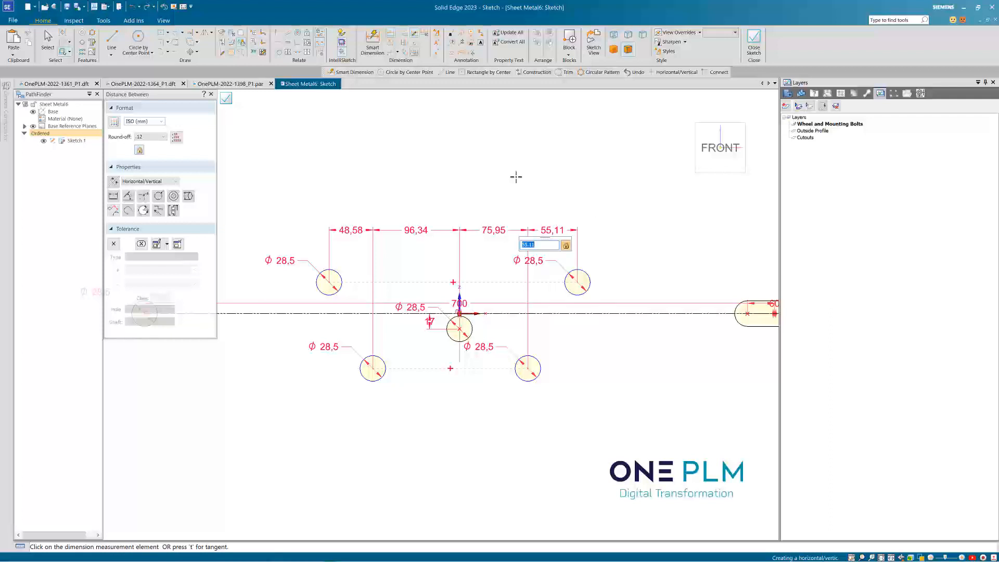
{"action": "key", "text": "Escape"}
- Set the horizontal spacing between the two left circles to 38 mm and from the lower-left to the middle circle to 112 mm
{"action": "left_click", "coordinate": [357, 232]}
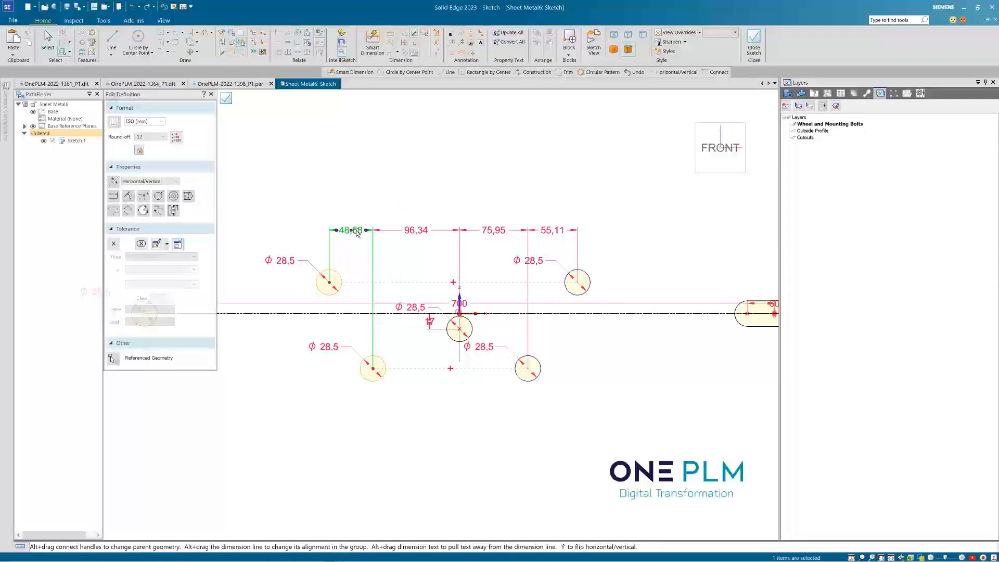
{"action": "type", "text": "38"}
{"action": "key", "text": "Return"}
{"action": "left_click", "coordinate": [437, 194]}
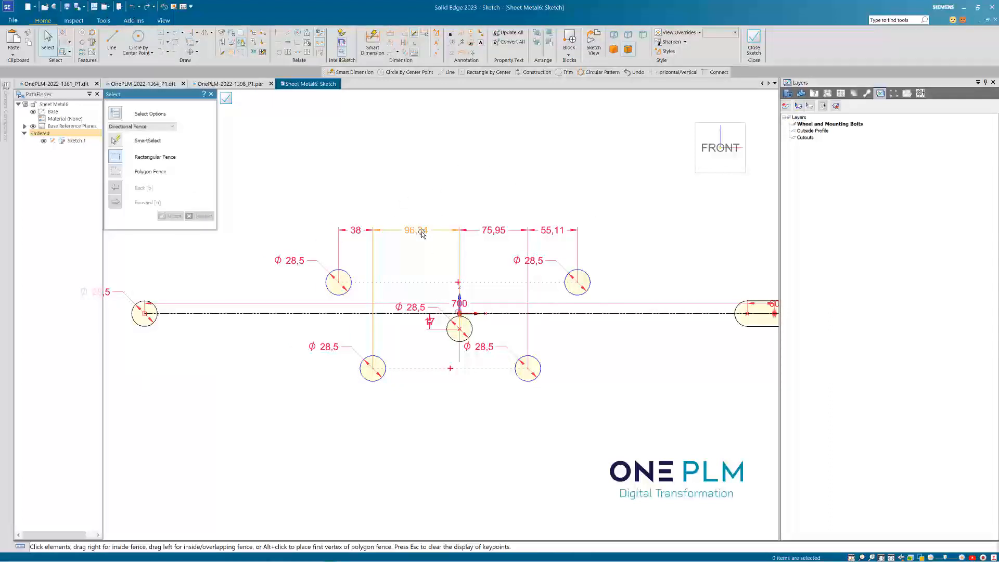
{"action": "left_click", "coordinate": [422, 234]}
{"action": "type", "text": "112"}
{"action": "key", "text": "Return"}
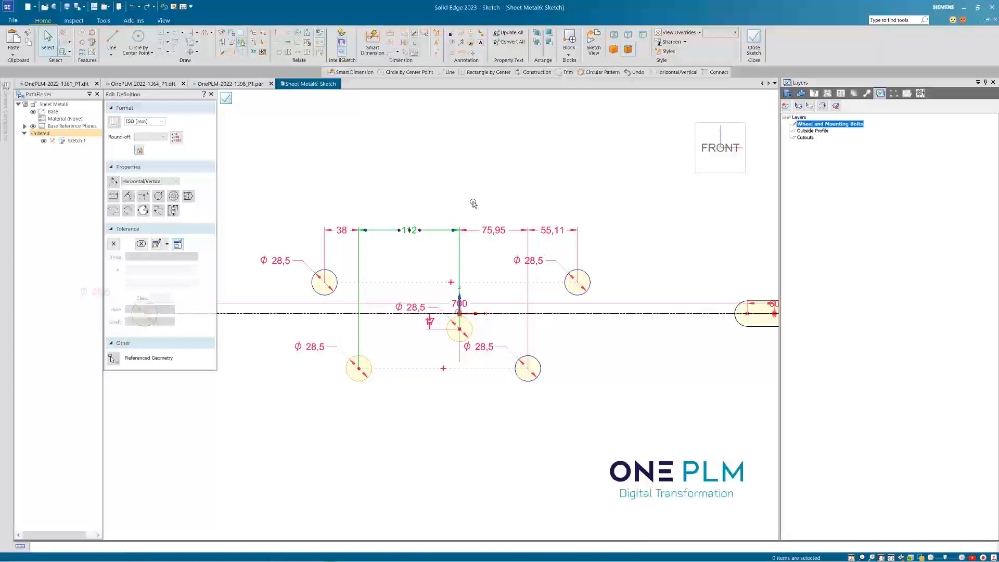
- Set the horizontal spacing from the middle to the lower-right circle to 102 mm and between the two right circles to 48 mm
{"action": "left_click", "coordinate": [473, 203]}
{"action": "left_click", "coordinate": [490, 230]}
{"action": "type", "text": "102"}
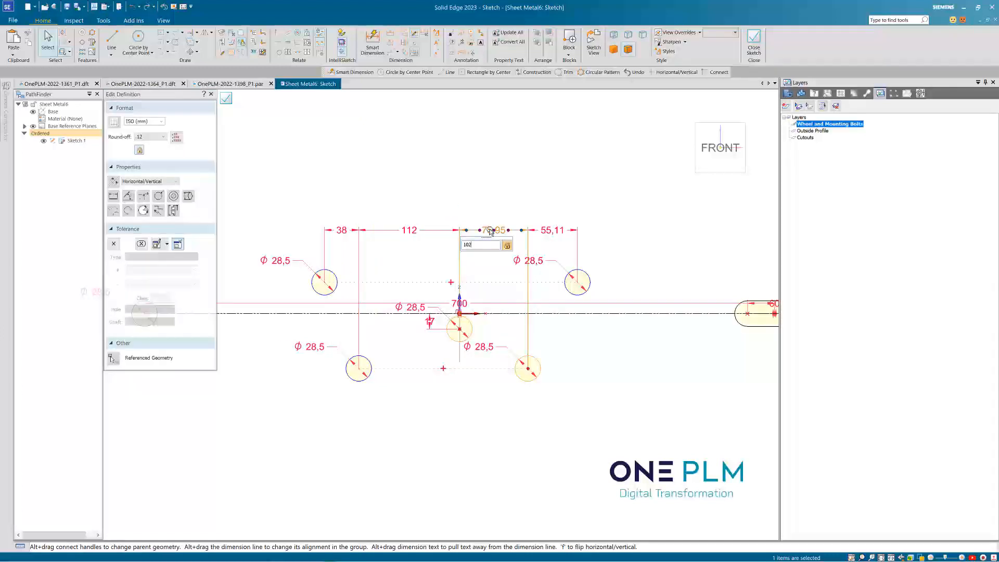
{"action": "key", "text": "Return"}
{"action": "key", "text": "Escape"}
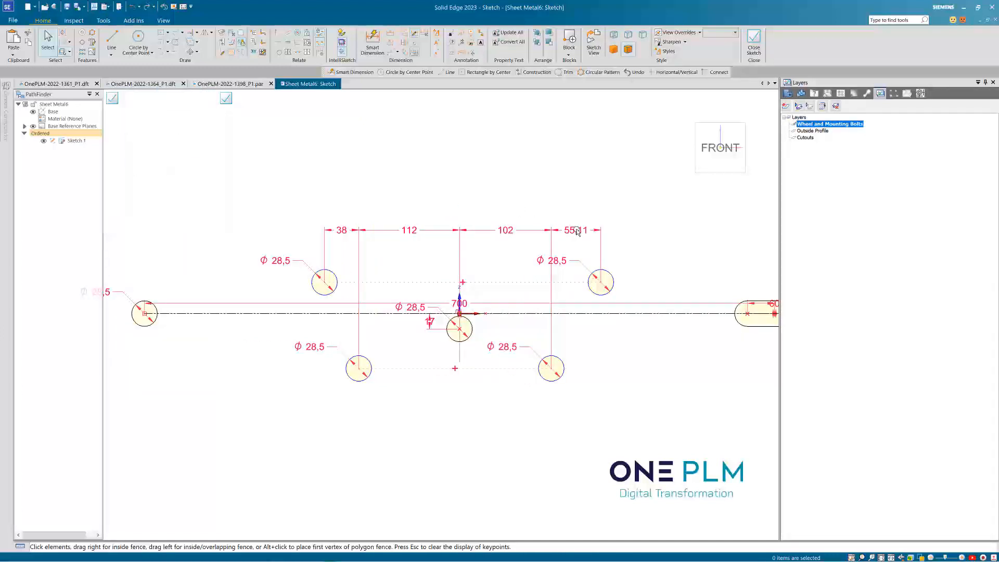
{"action": "left_click", "coordinate": [576, 231]}
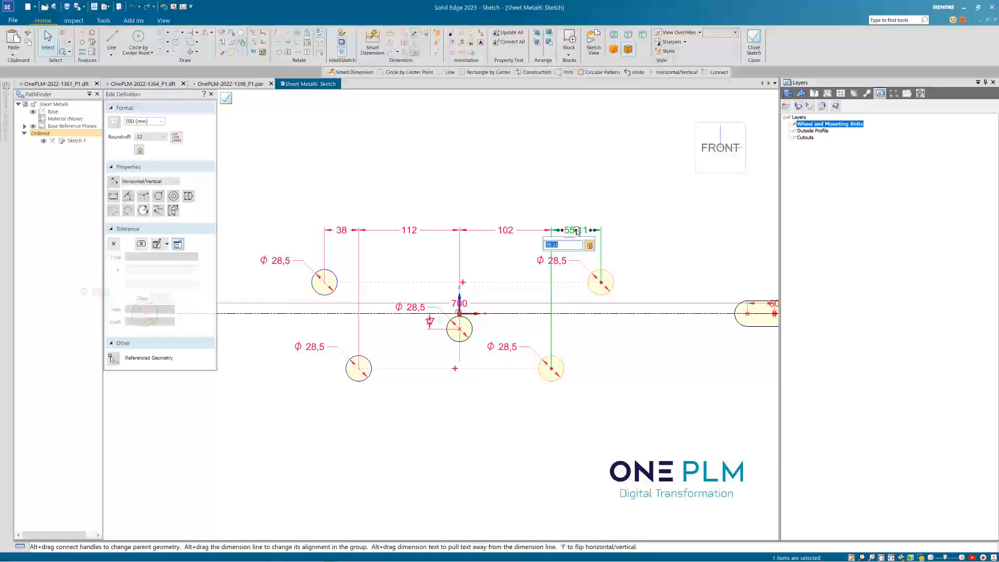
{"action": "type", "text": "48"}
{"action": "key", "text": "Return"}
{"action": "key", "text": "Escape"}
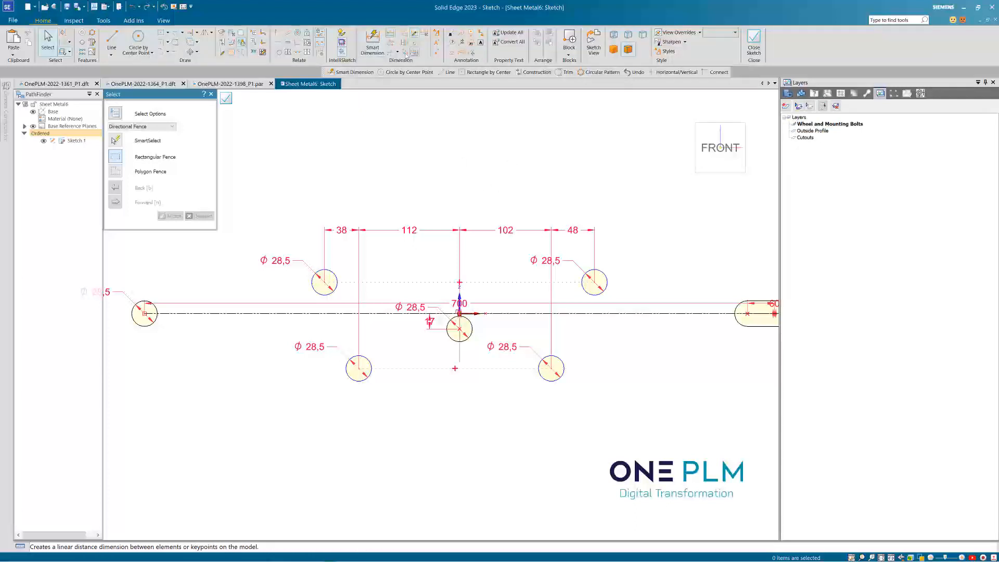
- Dimension the vertical distance between the upper-right and lower-right circle centres as 114 mm
{"action": "left_click", "coordinate": [389, 33]}
{"action": "left_click", "coordinate": [604, 274]}
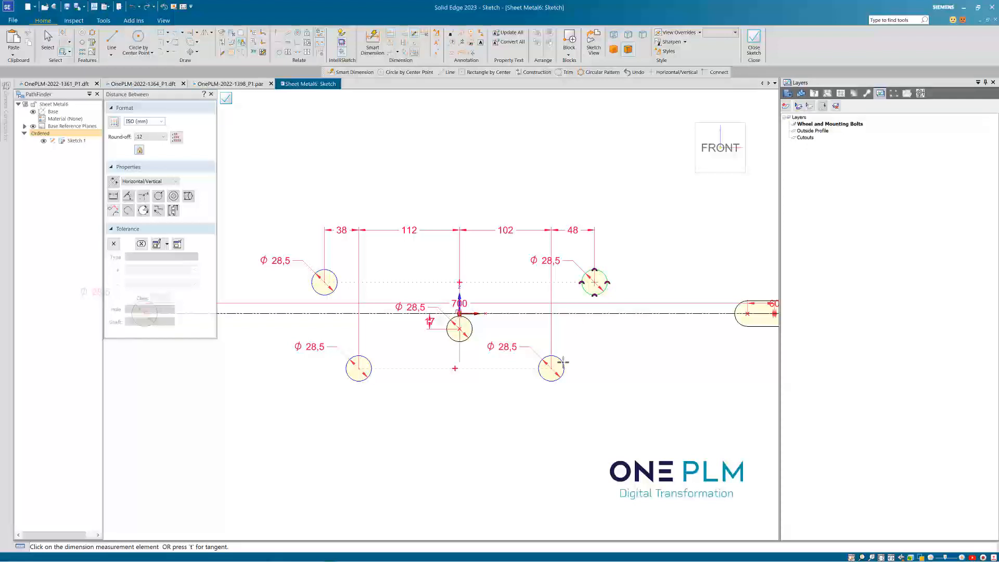
{"action": "left_click", "coordinate": [561, 367]}
{"action": "left_click", "coordinate": [630, 341]}
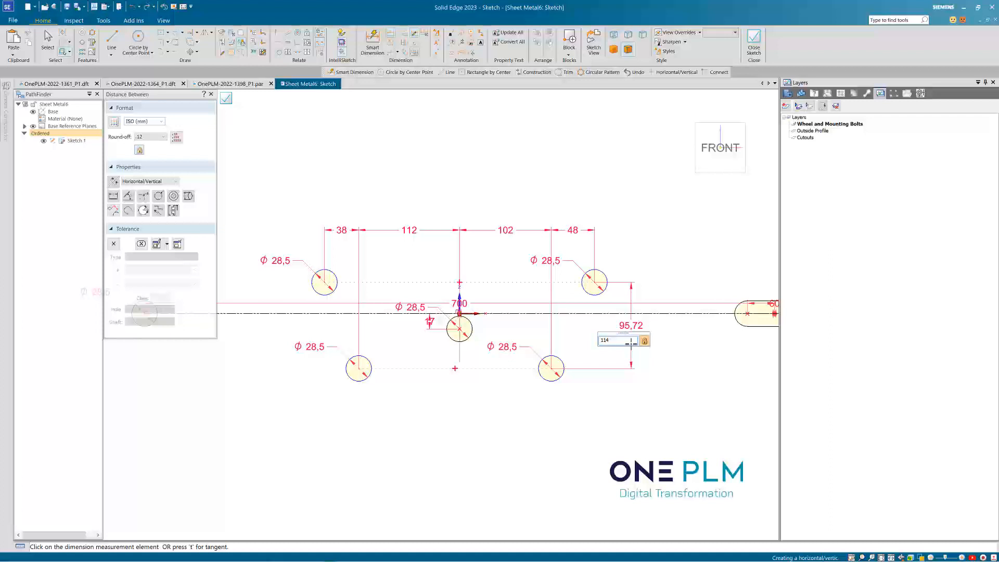
{"action": "key", "text": "Return"}
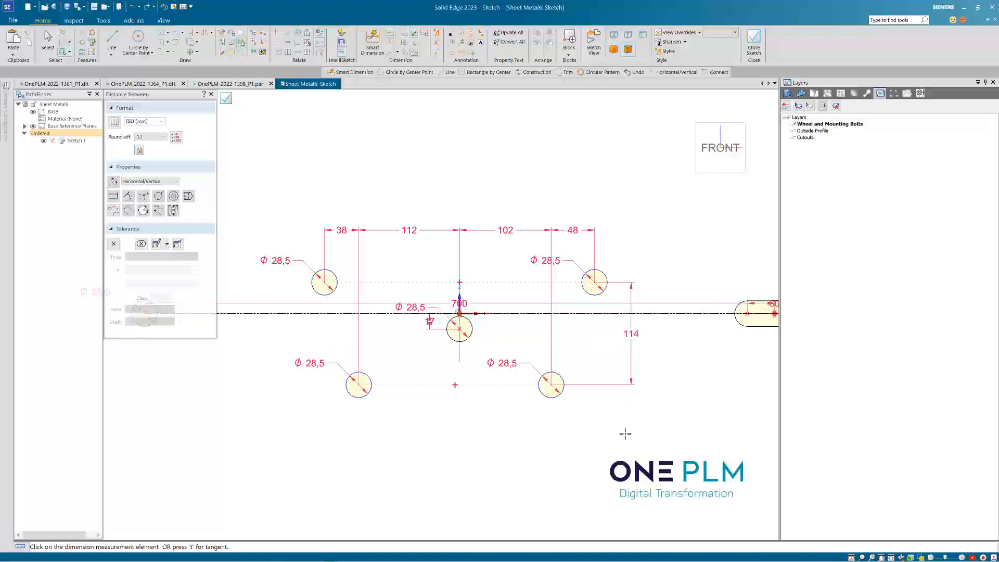
- Dimension the vertical distance between the middle and lower-right circle centres as 64 mm and end the dimension command
{"action": "left_click", "coordinate": [394, 44]}
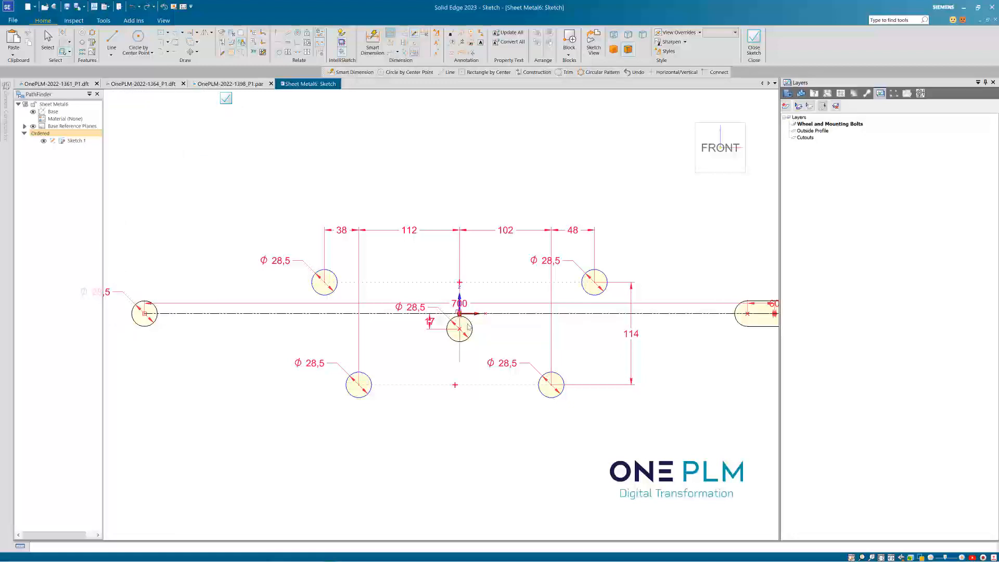
{"action": "left_click", "coordinate": [546, 372]}
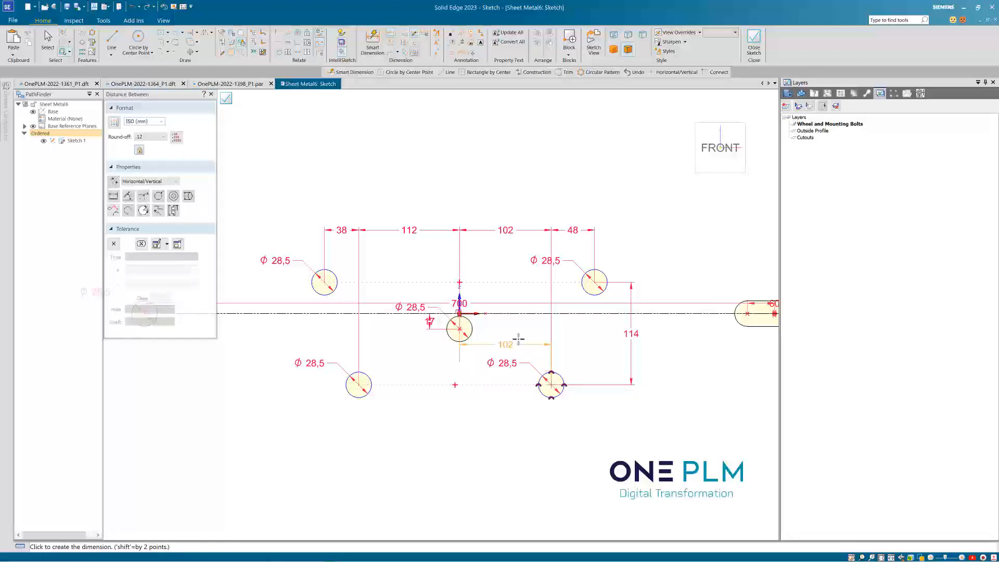
{"action": "left_click", "coordinate": [601, 342]}
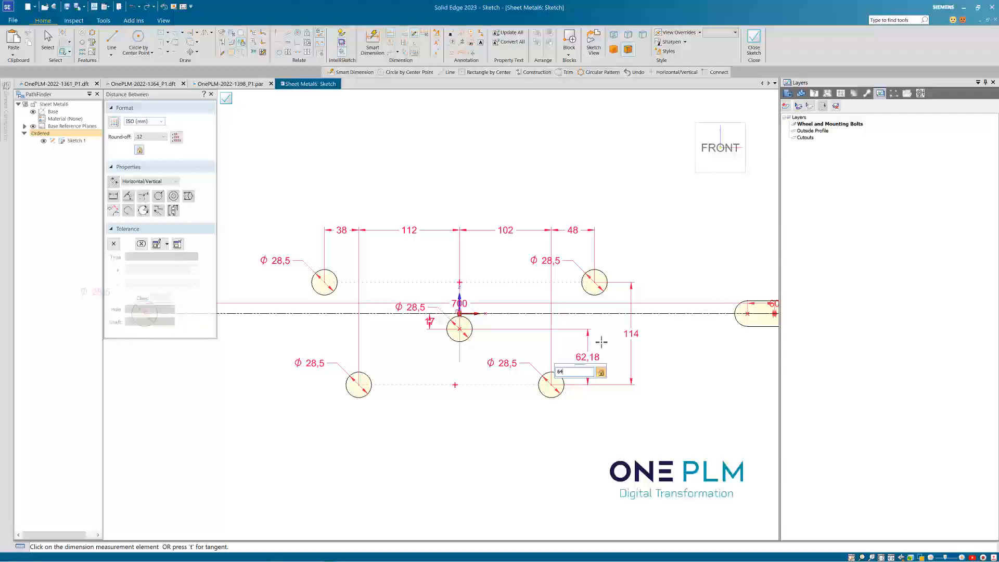
{"action": "type", "text": "64"}
{"action": "key", "text": "Return"}
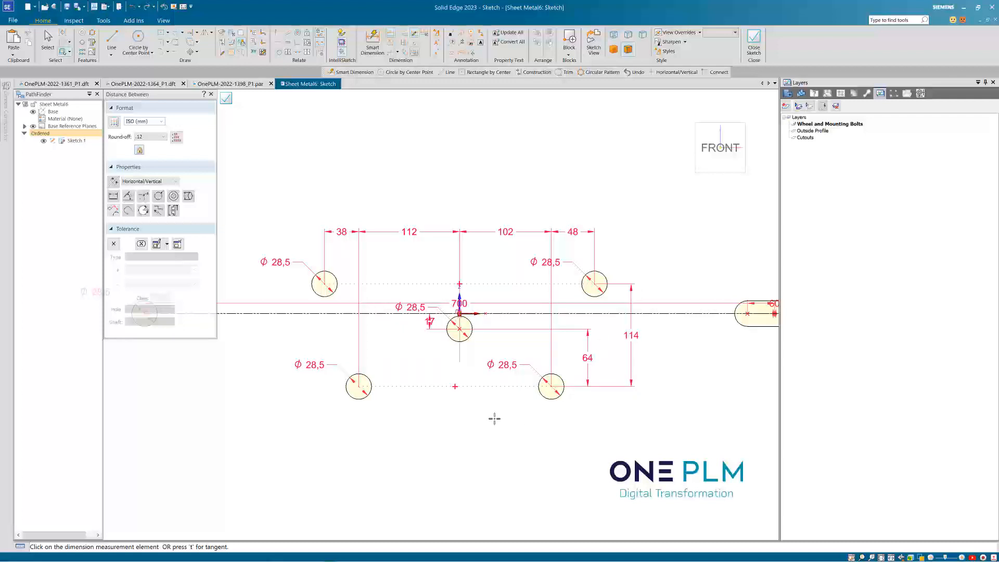
{"action": "key", "text": "Escape"}
- Try 54 mm for the vertical distance between the middle and lower-right circles, and set it back to 64 mm
{"action": "left_click", "coordinate": [583, 370]}
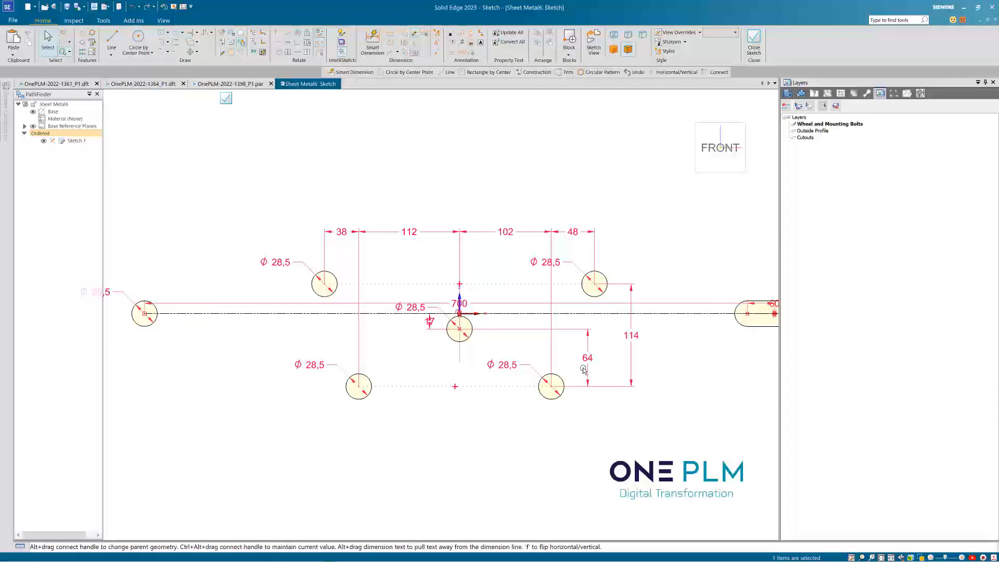
{"action": "type", "text": "54"}
{"action": "key", "text": "Return"}
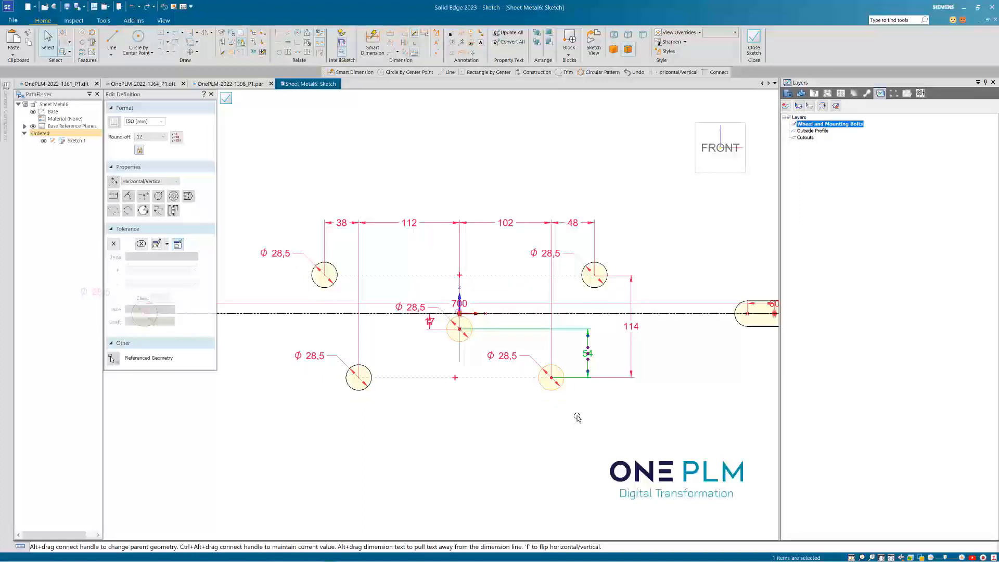
{"action": "left_click", "coordinate": [590, 349]}
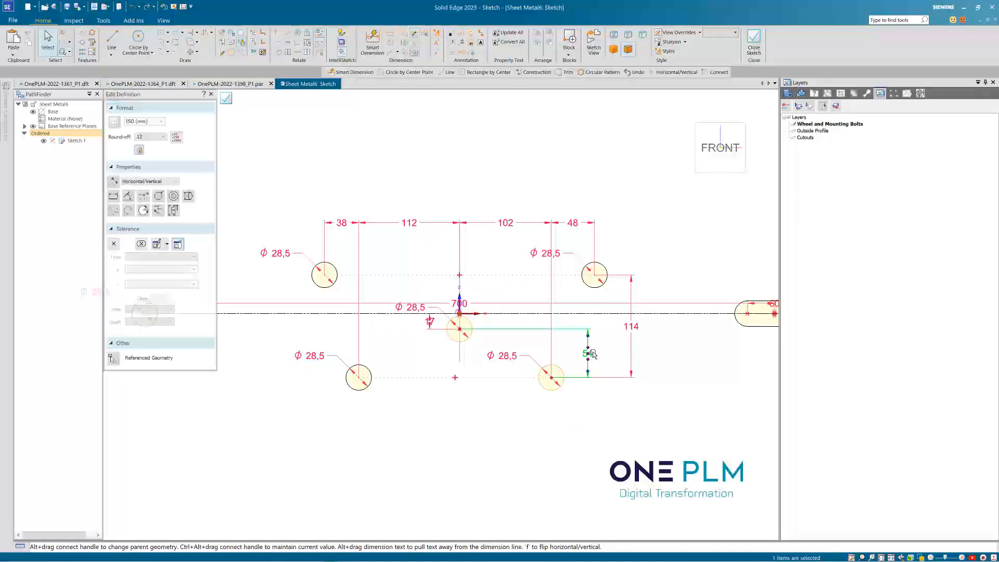
{"action": "key", "text": "Return"}
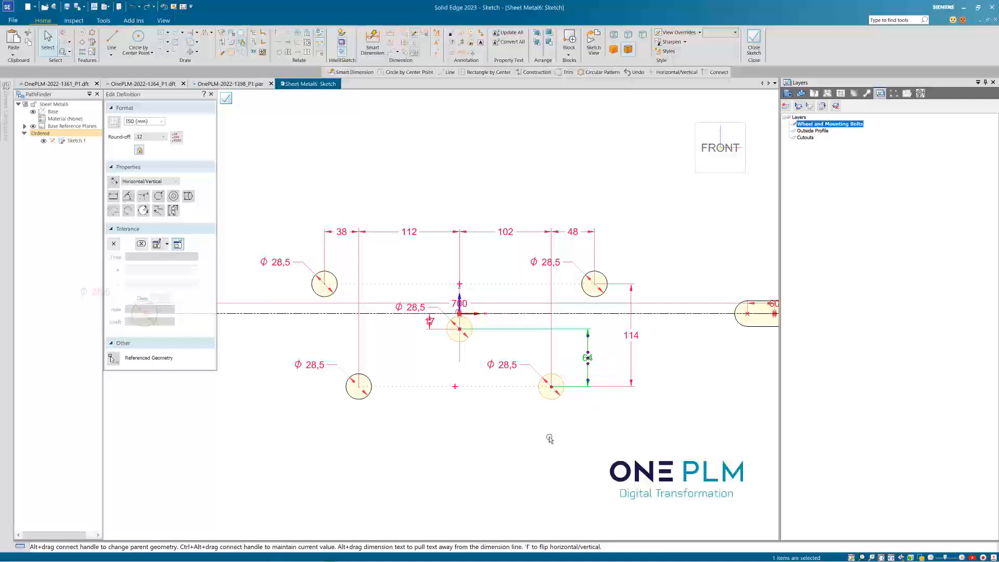
{"action": "key", "text": "Escape"}
{"action": "scroll", "coordinate": [489, 405], "scroll_direction": "down", "scroll_amount": 2}
{"action": "scroll", "coordinate": [509, 424], "scroll_direction": "up", "scroll_amount": 1}
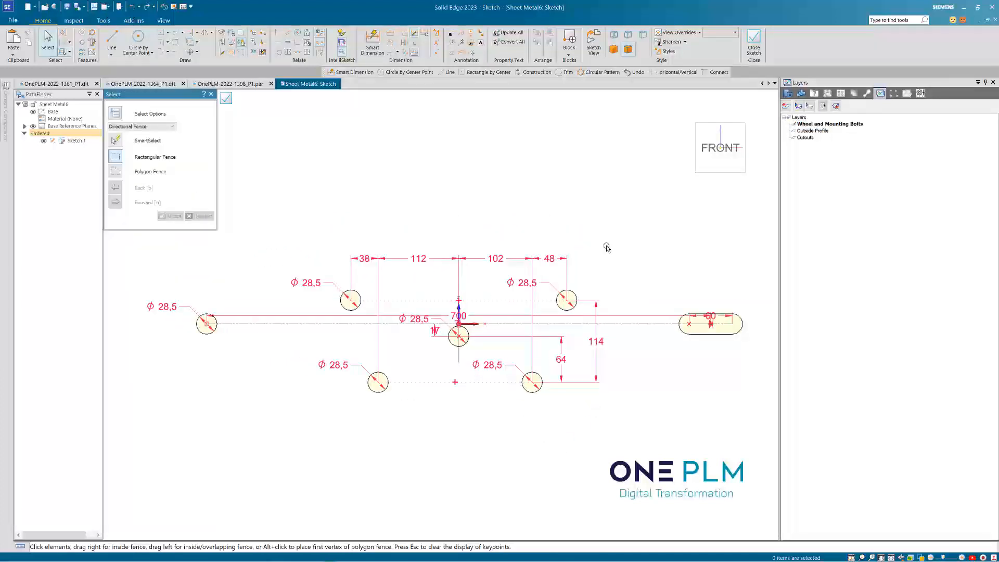
- Draw a 12.5 mm diameter circle on the horizontal centreline, a short distance left of the slot
{"action": "scroll", "coordinate": [741, 288], "scroll_direction": "up", "scroll_amount": 2}
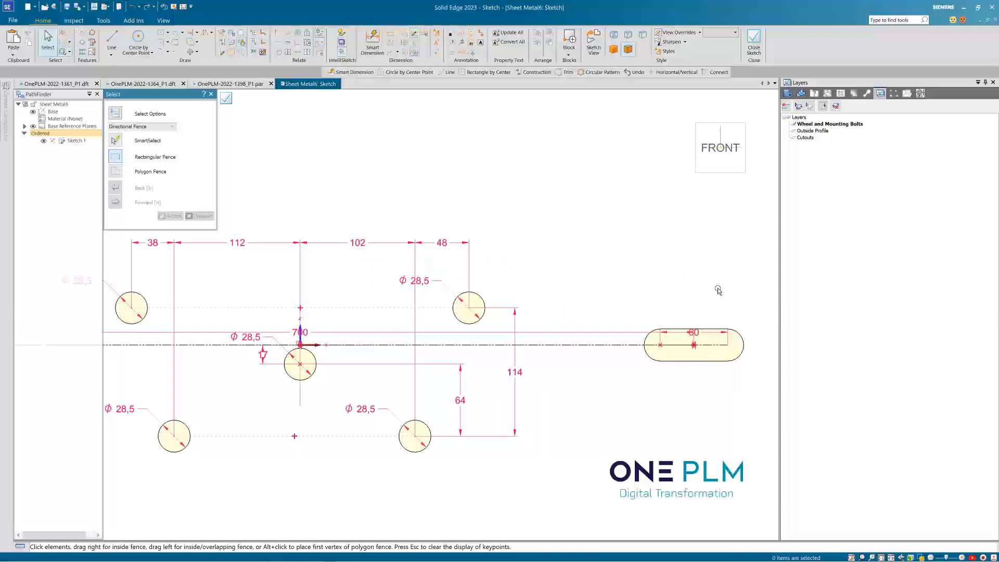
{"action": "left_click", "coordinate": [138, 42]}
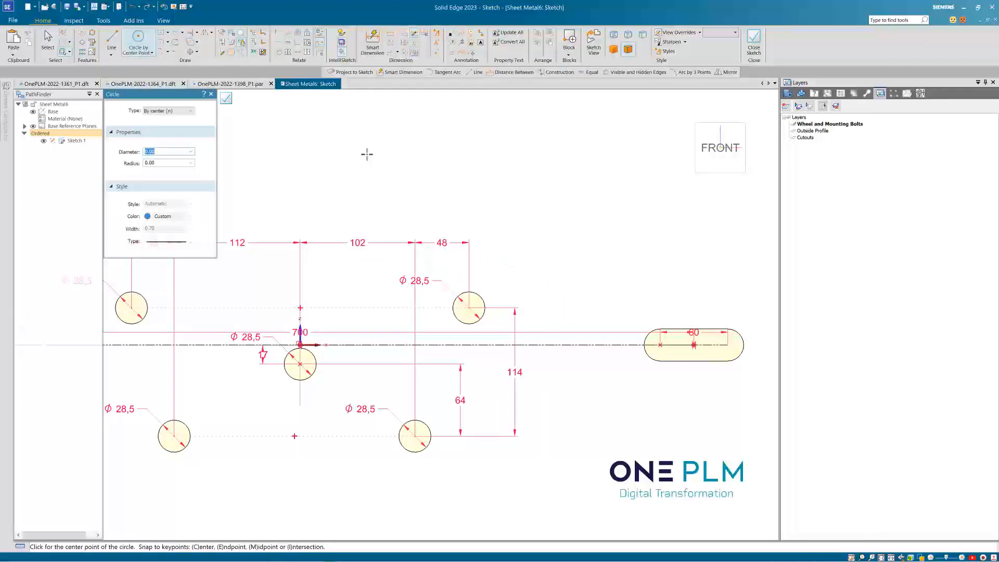
{"action": "key", "text": "Return"}
{"action": "scroll", "coordinate": [572, 330], "scroll_direction": "up", "scroll_amount": 2}
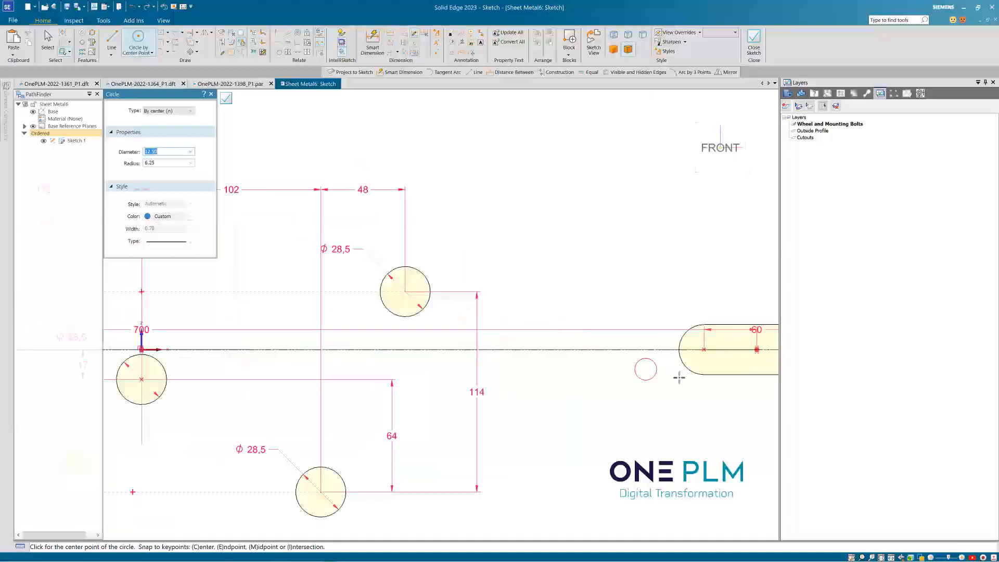
{"action": "left_click", "coordinate": [625, 349]}
{"action": "key", "text": "Escape"}
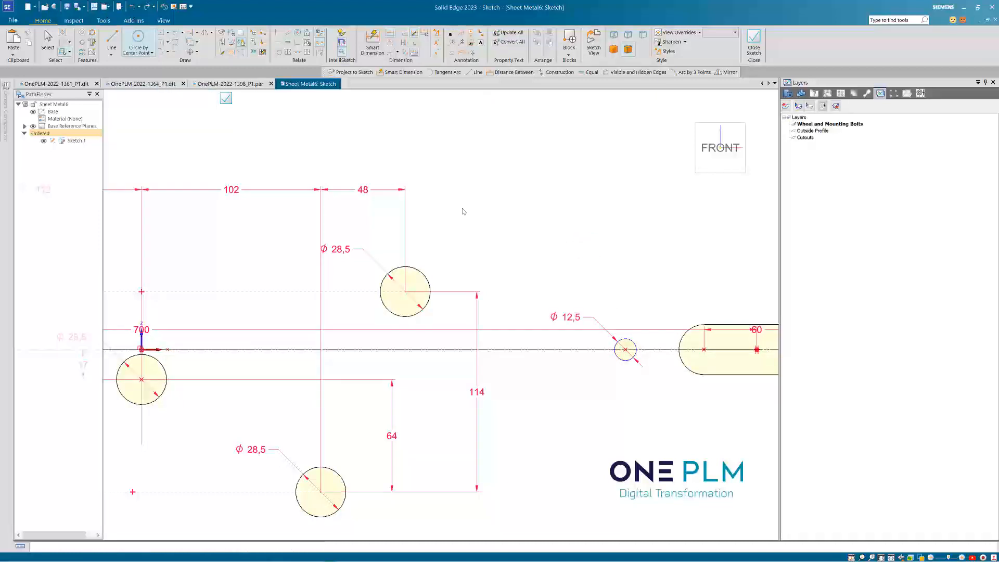
- Try a horizontal distance dimension from the 12.5 mm circle to the slot's left arc, then delete it
{"action": "left_click", "coordinate": [626, 345]}
{"action": "left_click", "coordinate": [676, 327]}
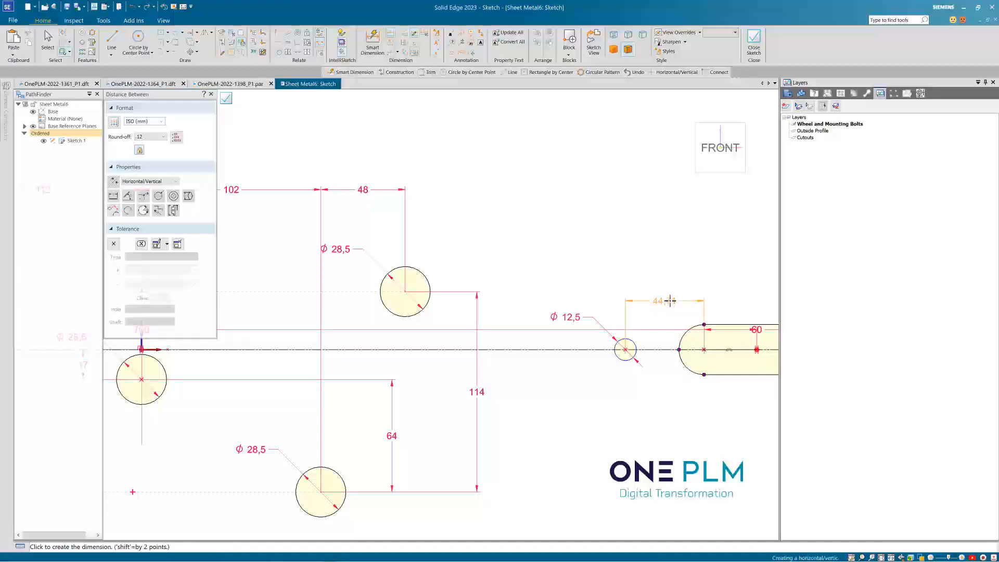
{"action": "left_click", "coordinate": [674, 296]}
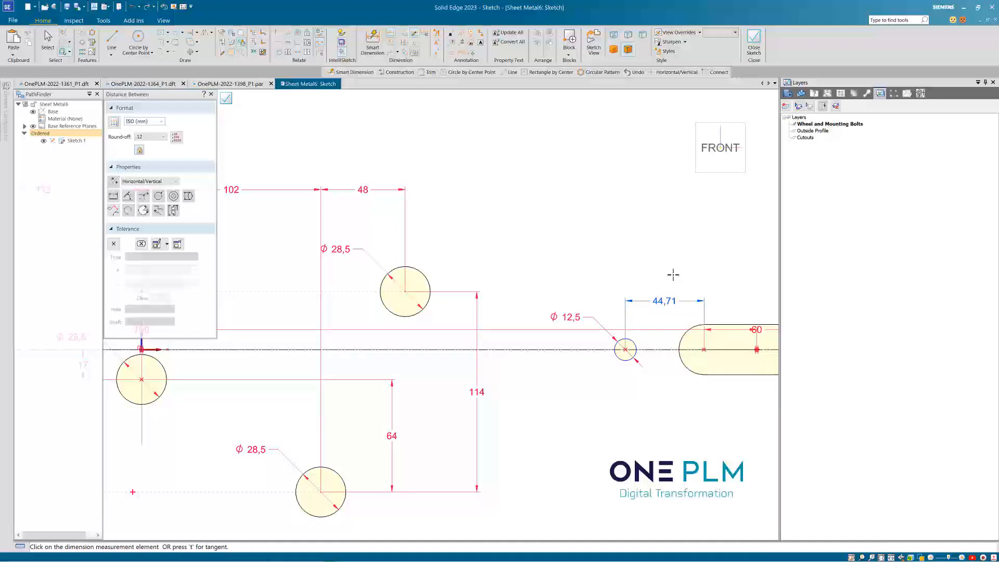
{"action": "key", "text": "Escape"}
{"action": "left_click", "coordinate": [662, 301]}
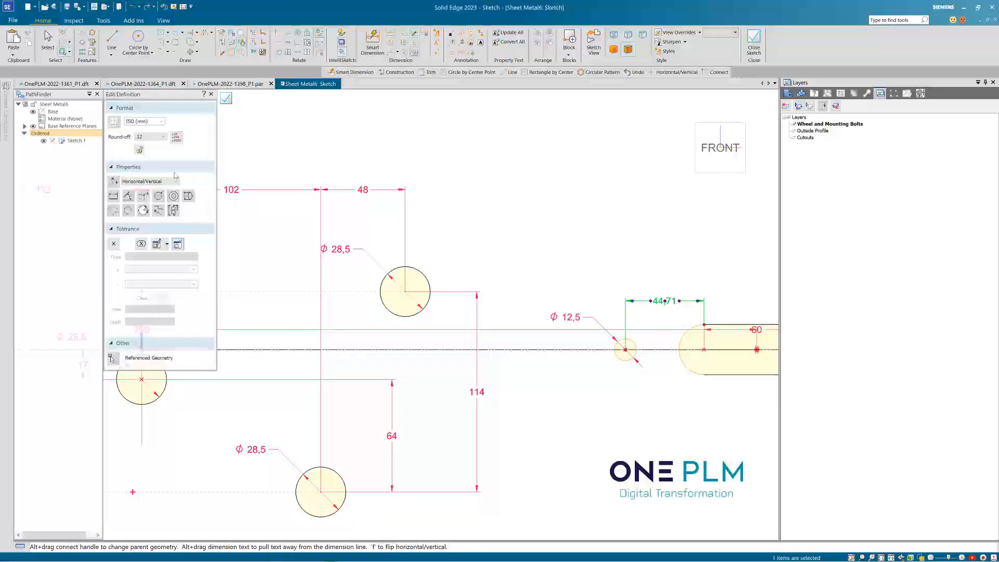
{"action": "left_click", "coordinate": [139, 150]}
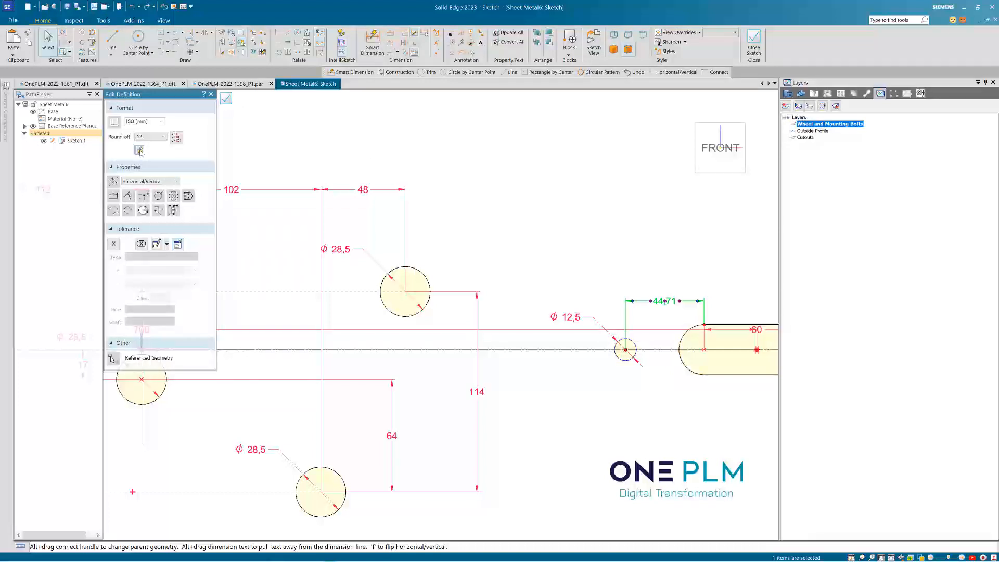
{"action": "left_click", "coordinate": [555, 263]}
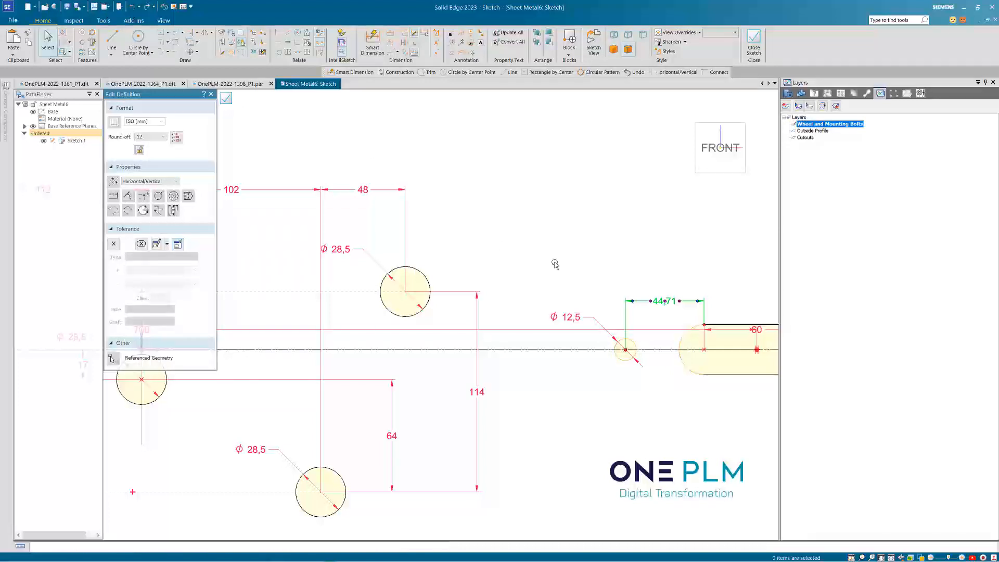
{"action": "left_click", "coordinate": [625, 309]}
{"action": "key", "text": "Delete"}
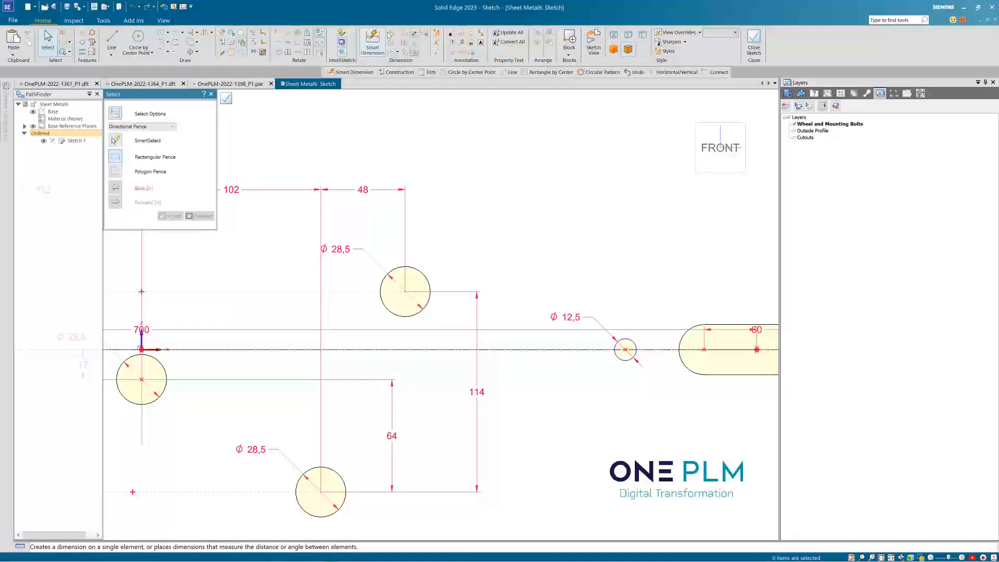
- Retry the distance dimension starting from the slot's left arc to the 12.5 mm circle, and delete it again
{"action": "left_click", "coordinate": [390, 33]}
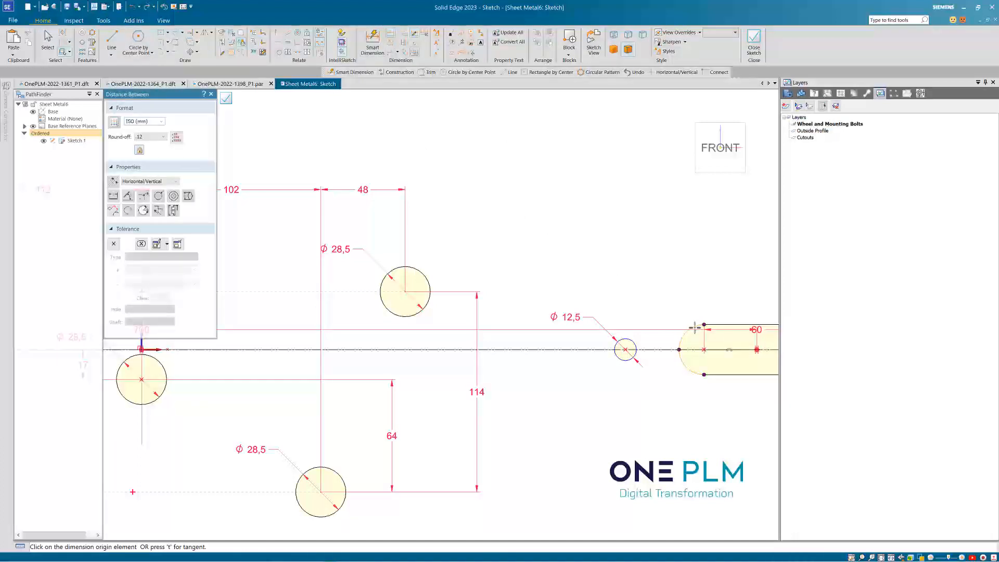
{"action": "left_click", "coordinate": [695, 327]}
{"action": "left_click", "coordinate": [631, 341]}
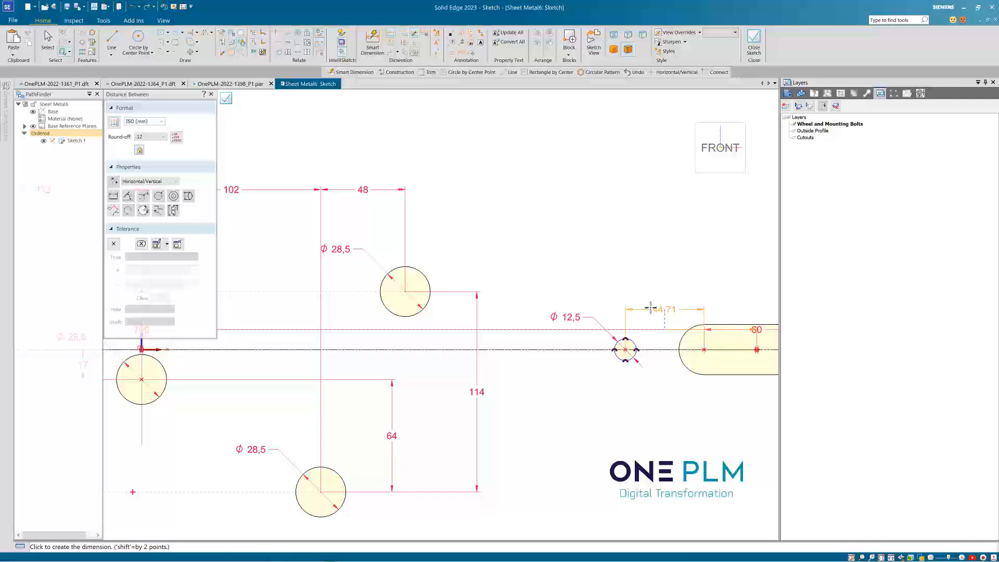
{"action": "left_click", "coordinate": [662, 307]}
{"action": "scroll", "coordinate": [666, 275], "scroll_direction": "down", "scroll_amount": 1}
{"action": "scroll", "coordinate": [671, 276], "scroll_direction": "up", "scroll_amount": 1}
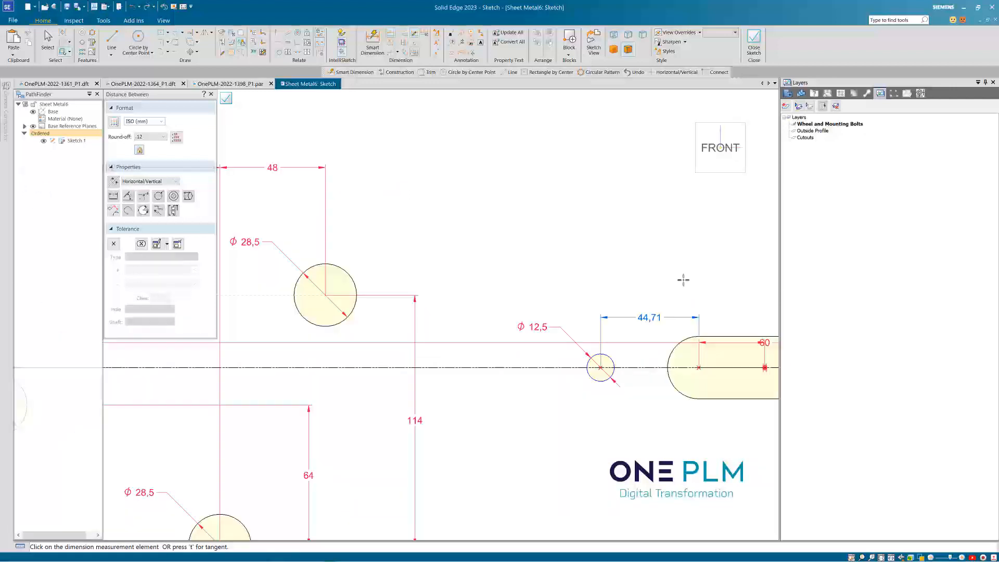
{"action": "key", "text": "Escape"}
{"action": "left_click", "coordinate": [601, 330]}
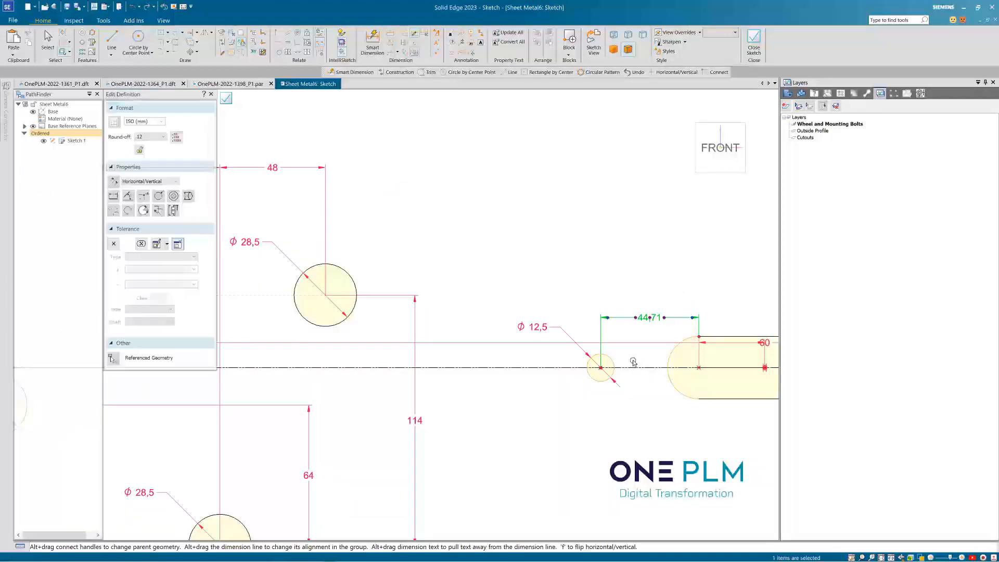
{"action": "key", "text": "Delete"}
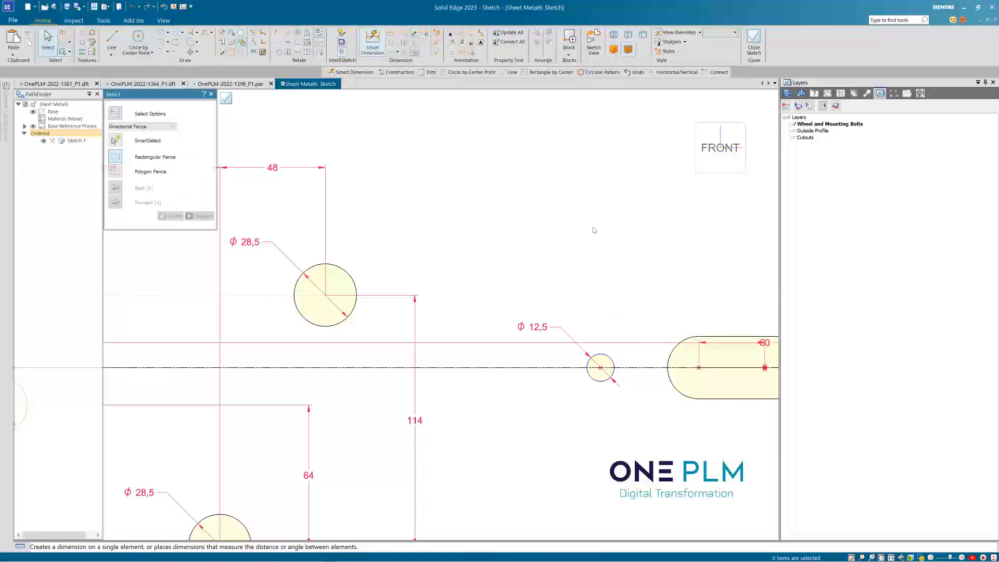
- Dimension the horizontal distance from the slot's left arc centre to the 12.5 mm circle's centre as 45 mm
{"action": "left_click", "coordinate": [372, 41]}
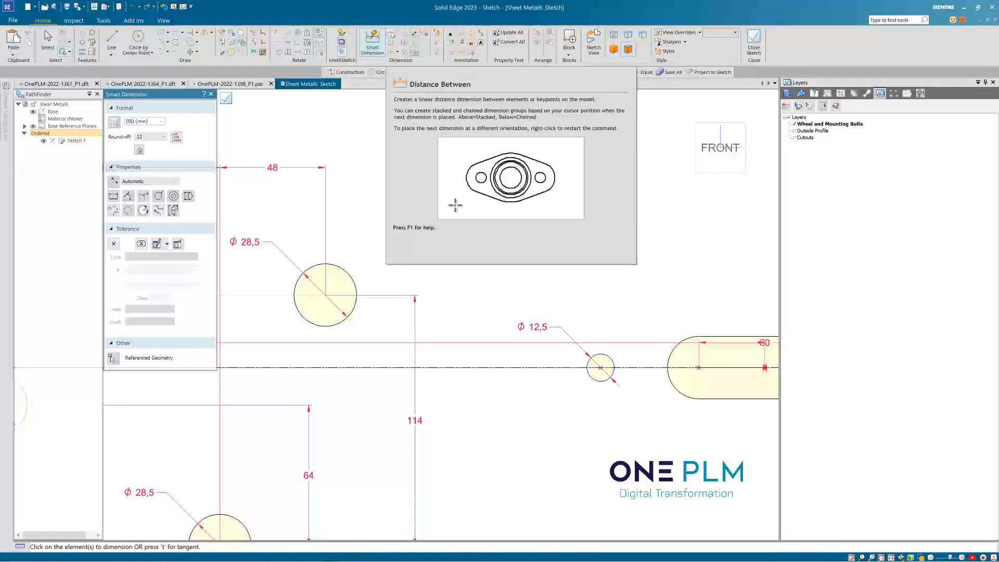
{"action": "left_click", "coordinate": [391, 35]}
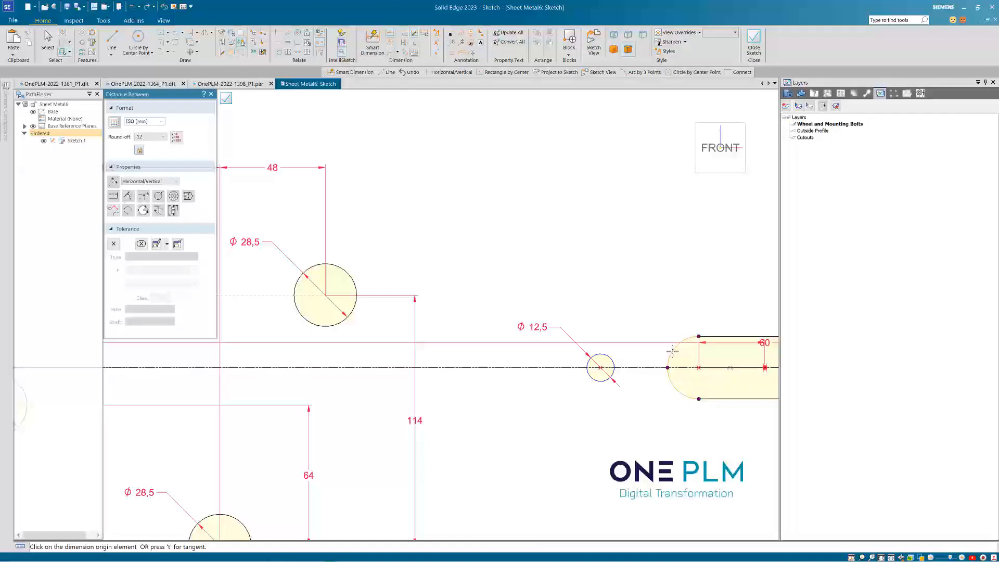
{"action": "left_click", "coordinate": [699, 368]}
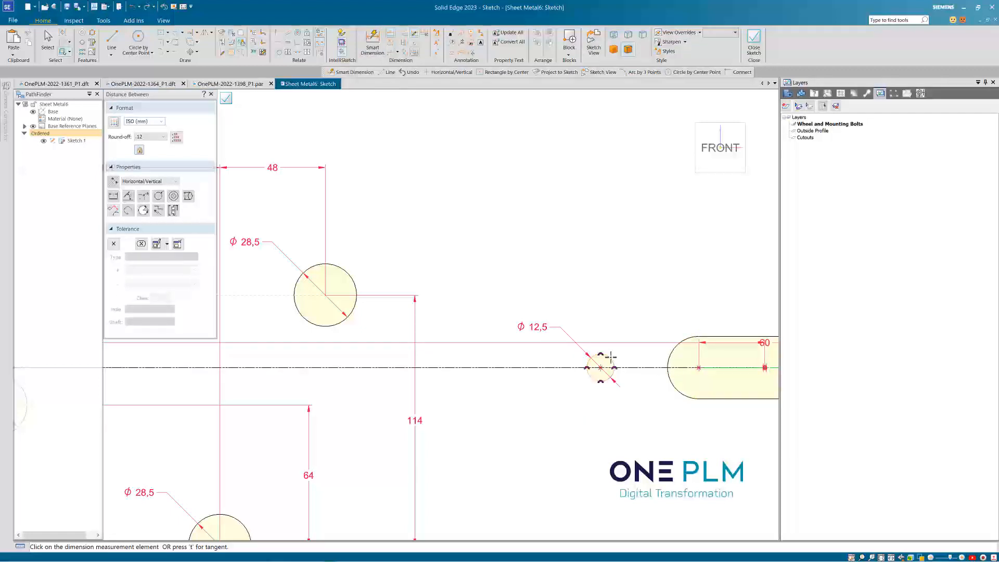
{"action": "left_click", "coordinate": [600, 368]}
{"action": "left_click", "coordinate": [630, 323]}
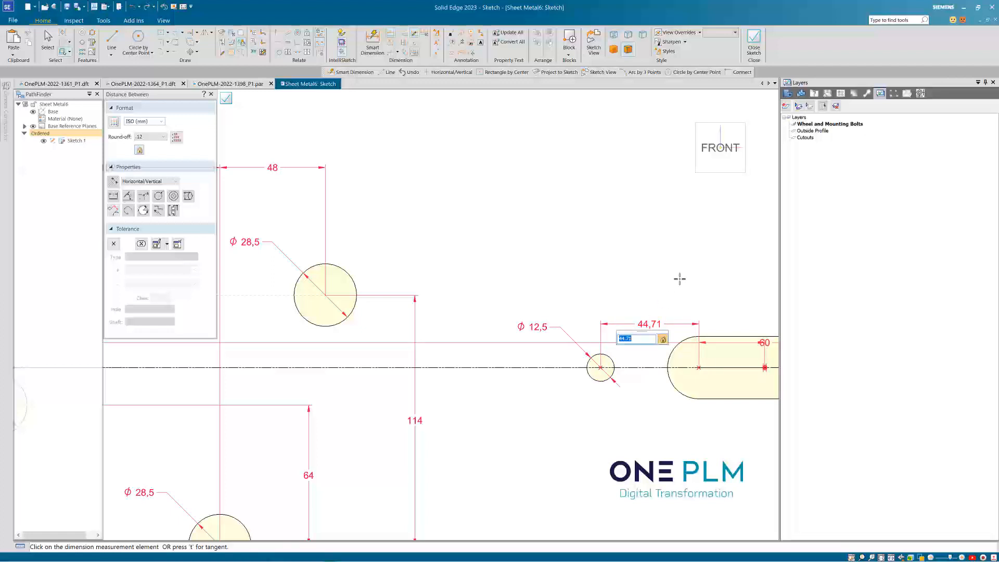
{"action": "key", "text": "Return"}
{"action": "scroll", "coordinate": [597, 289], "scroll_direction": "down", "scroll_amount": 3}
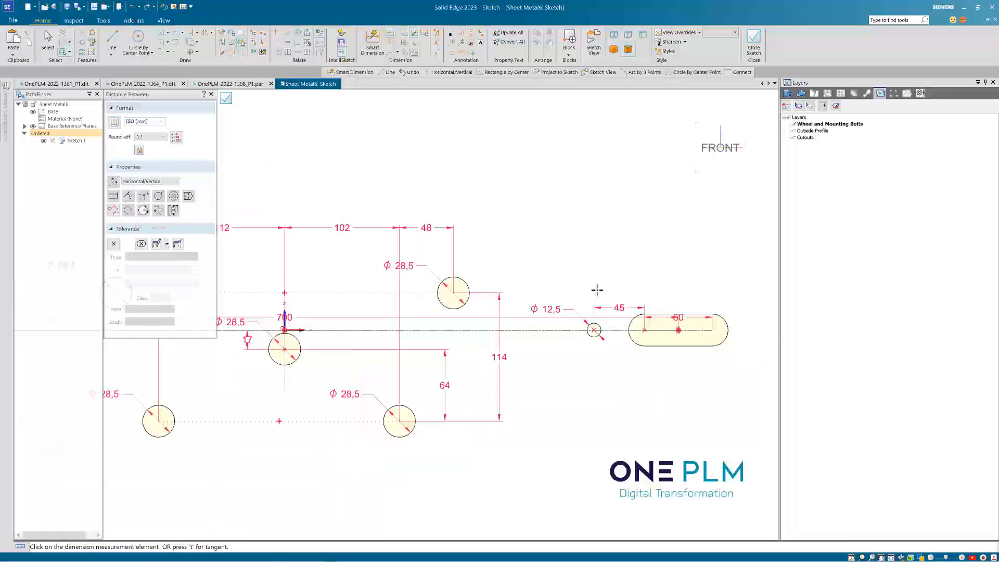
{"action": "scroll", "coordinate": [609, 297], "scroll_direction": "down", "scroll_amount": 3}
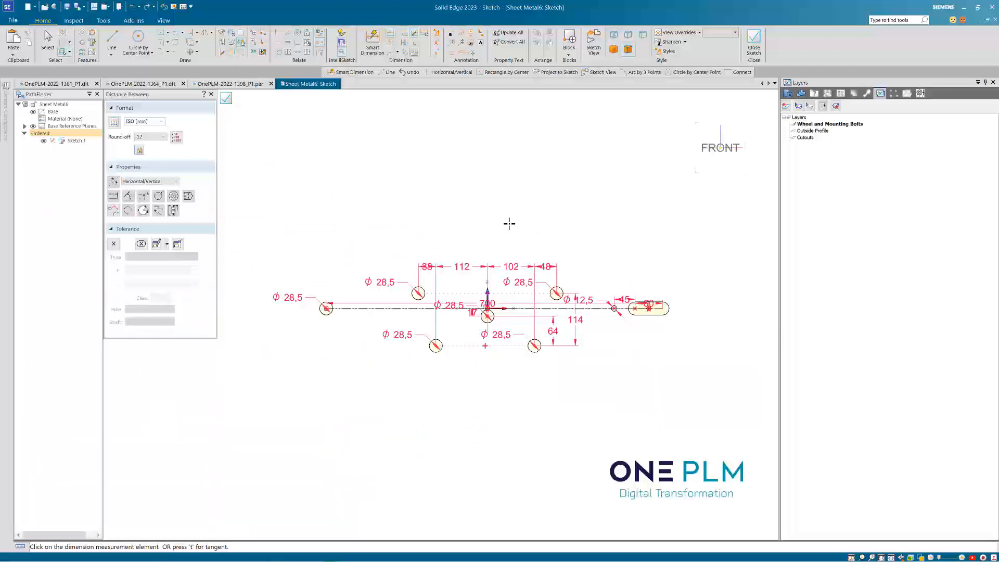
{"action": "scroll", "coordinate": [509, 229], "scroll_direction": "up", "scroll_amount": 1}
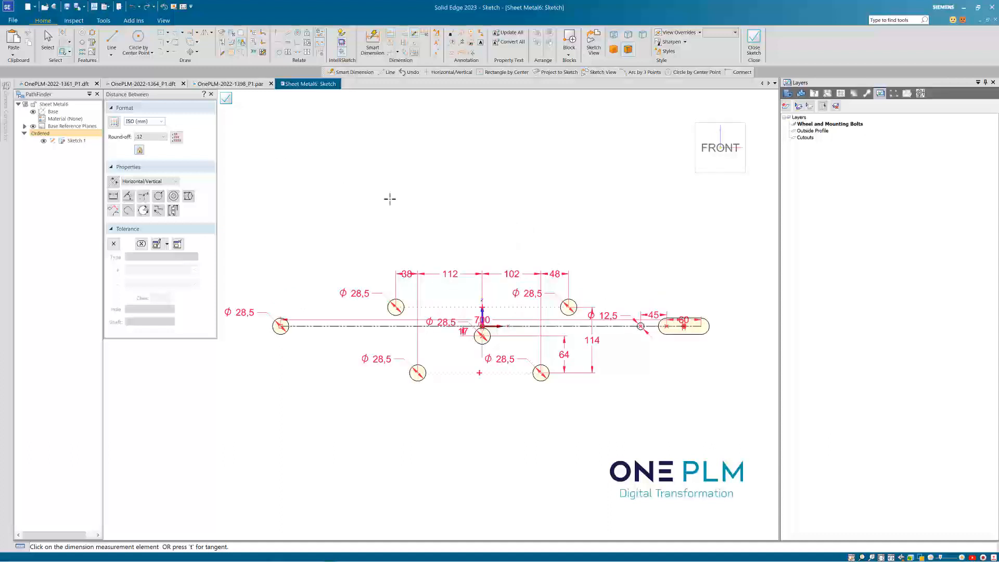
{"action": "key", "text": "Escape"}
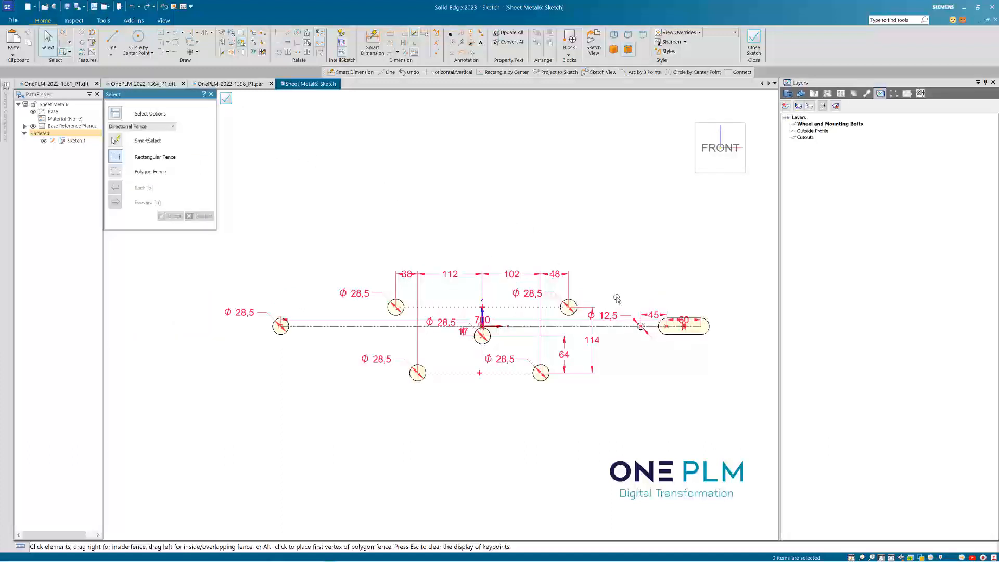
- Make Outside Profile the active layer for the sketch
{"action": "scroll", "coordinate": [616, 293], "scroll_direction": "up", "scroll_amount": 1}
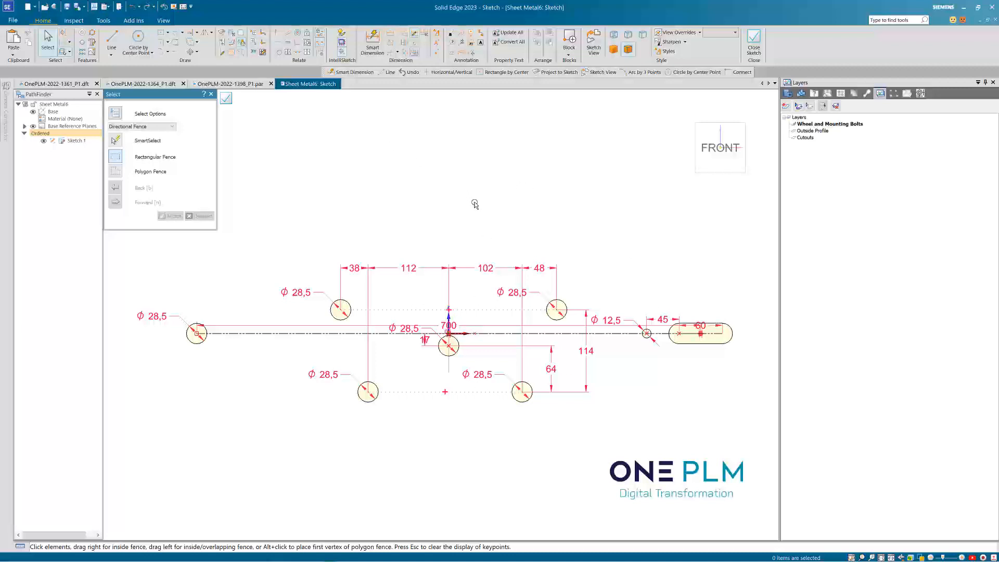
{"action": "left_click", "coordinate": [438, 44]}
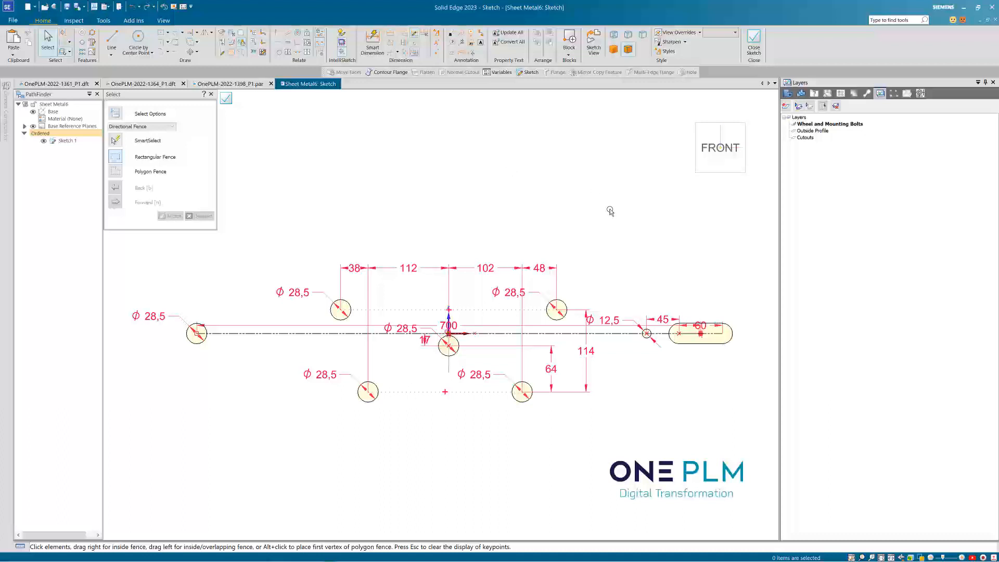
{"action": "double_click", "coordinate": [812, 130]}
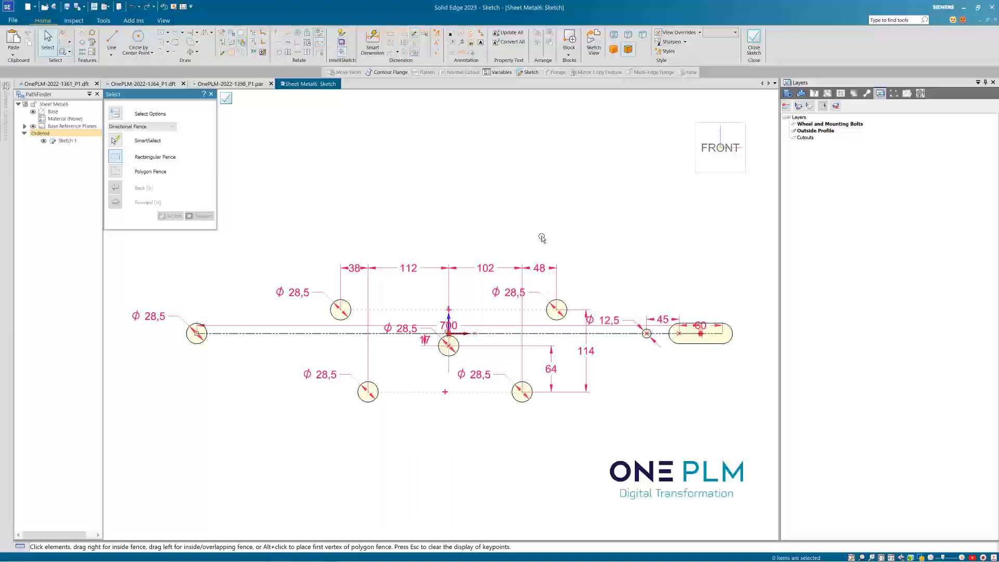
- Draw a horizontal line about 384 mm long below the lower circles and a line sloping up from its right end to below the slot
{"action": "scroll", "coordinate": [544, 264], "scroll_direction": "down", "scroll_amount": 2}
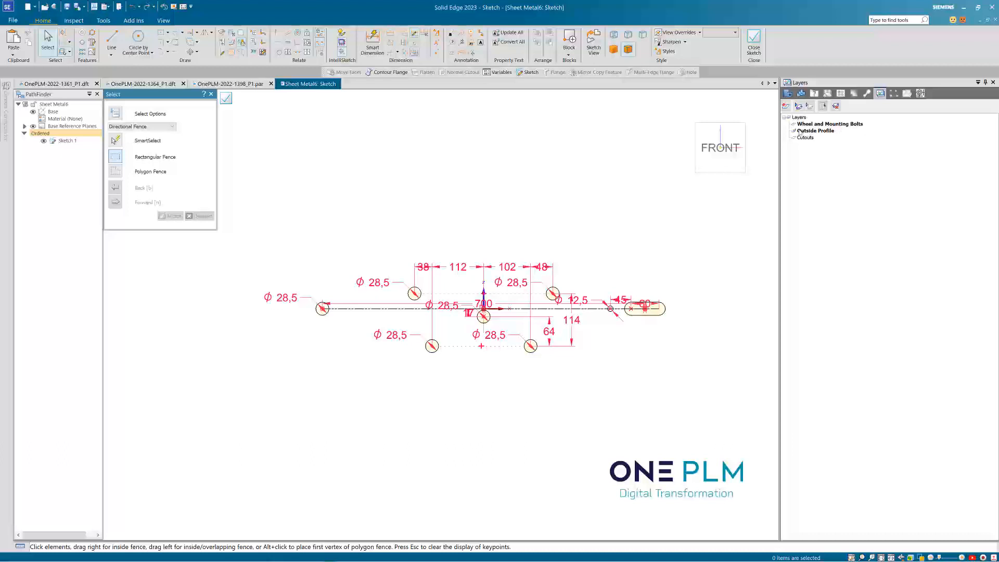
{"action": "scroll", "coordinate": [457, 212], "scroll_direction": "up", "scroll_amount": 1}
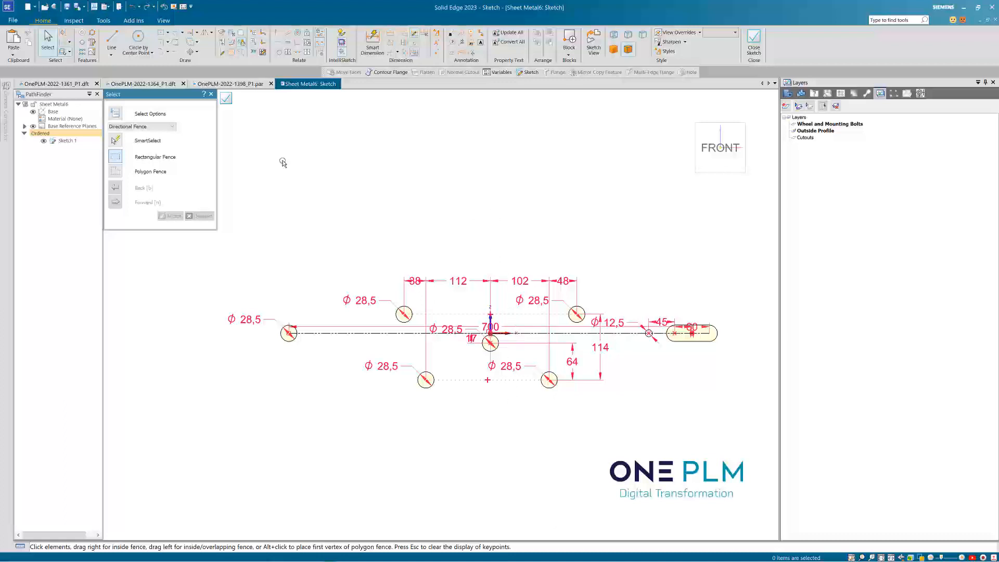
{"action": "left_click", "coordinate": [111, 41]}
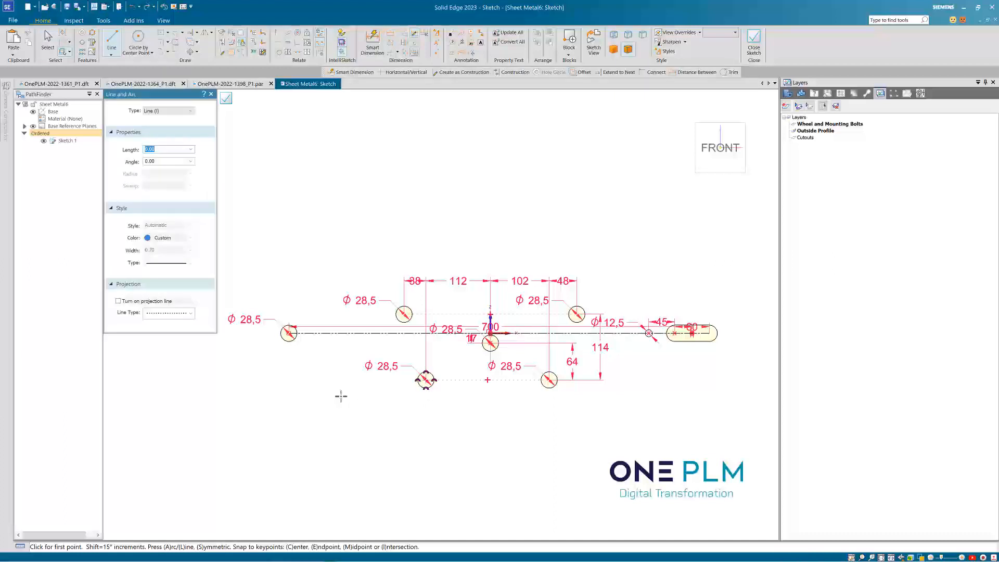
{"action": "left_click", "coordinate": [379, 404]}
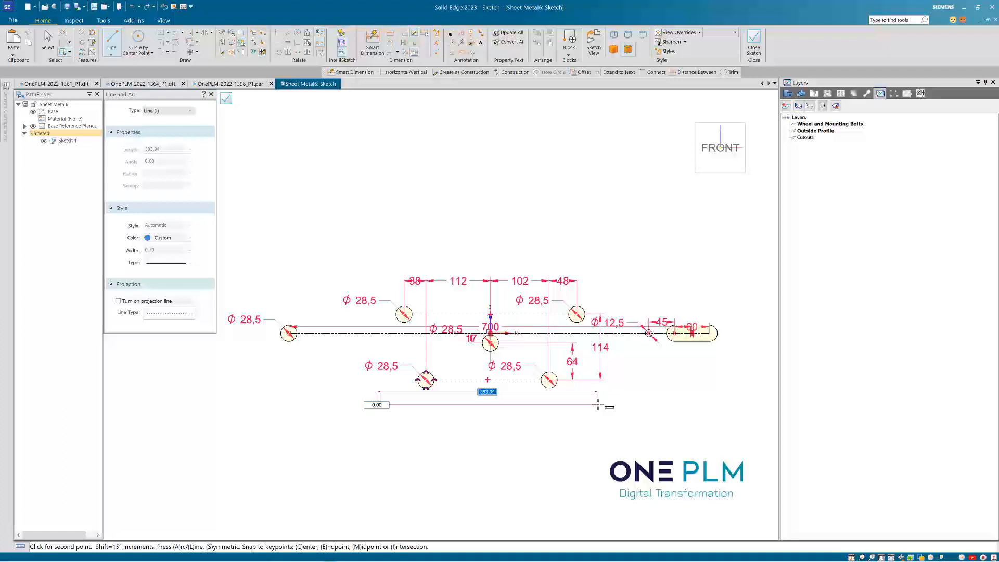
{"action": "left_click", "coordinate": [598, 404]}
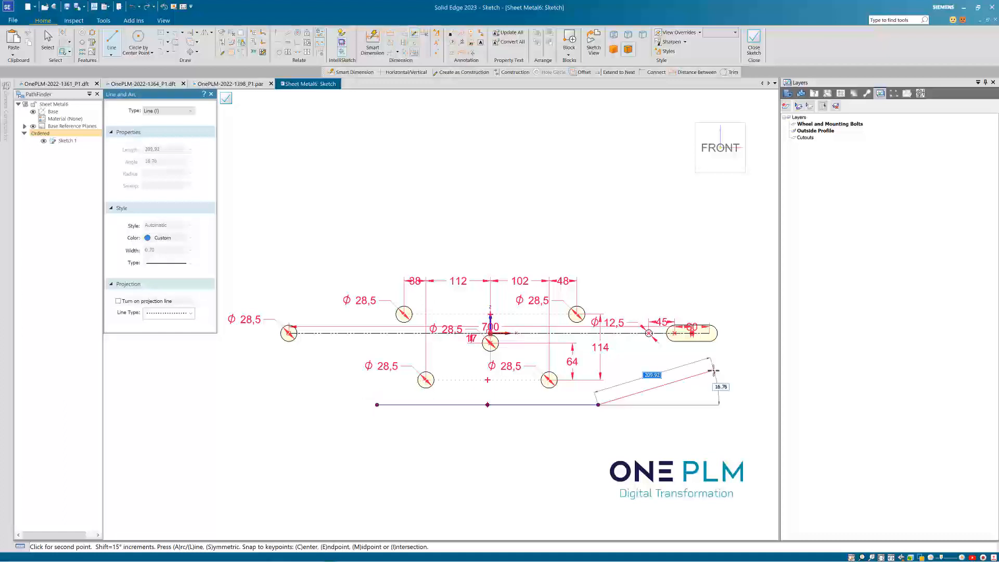
{"action": "left_click", "coordinate": [703, 375]}
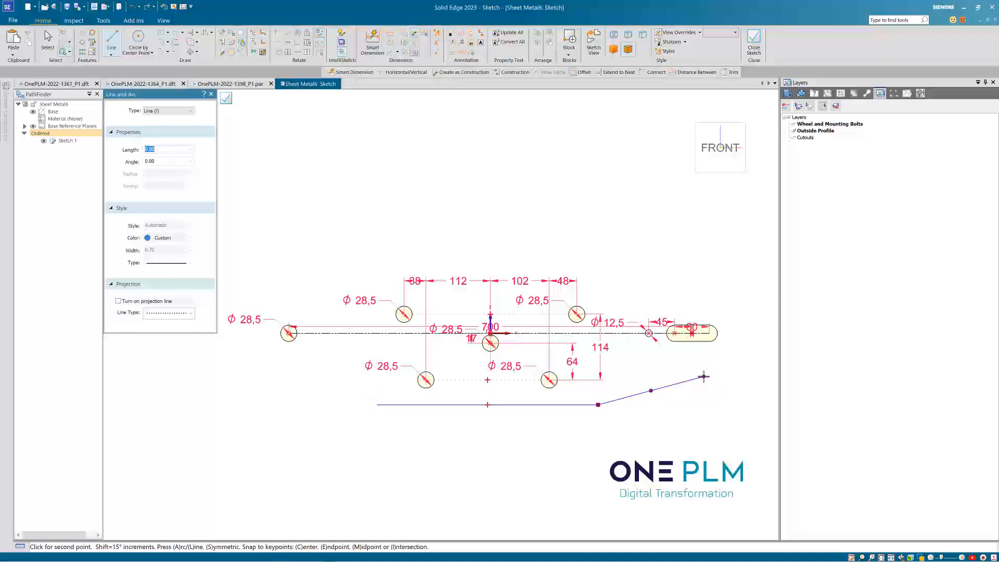
- Continue the outer profile with arcs around the slot's right end, through a point on the centreline to above the slot
{"action": "key", "text": "a"}
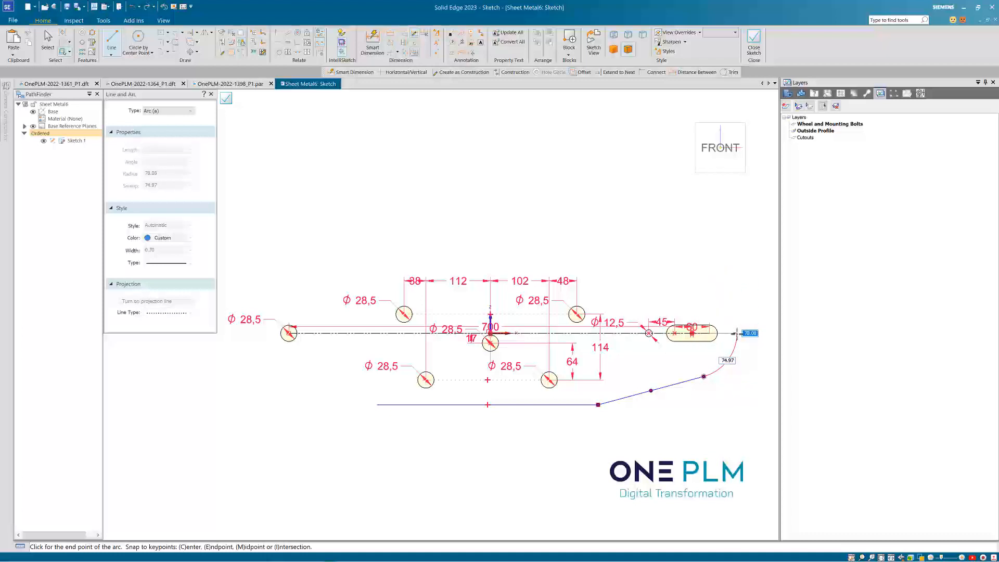
{"action": "left_click", "coordinate": [736, 333]}
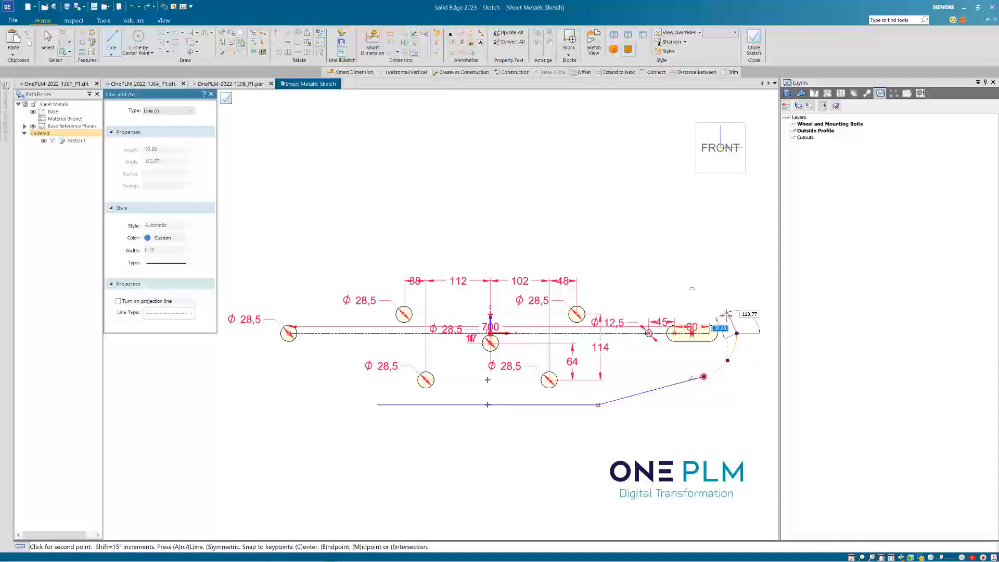
{"action": "key", "text": "a"}
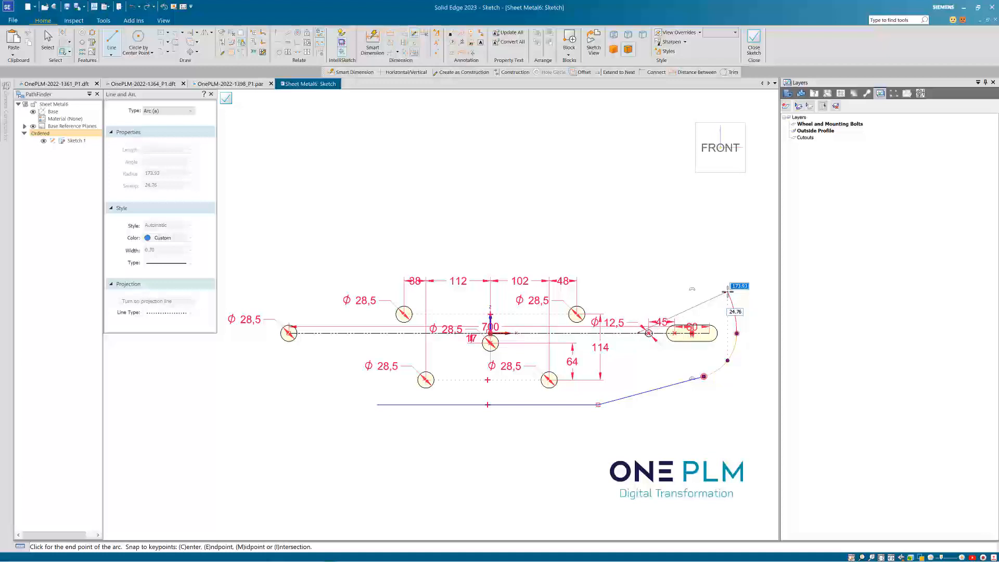
{"action": "left_click", "coordinate": [726, 288]}
{"action": "left_click", "coordinate": [723, 287]}
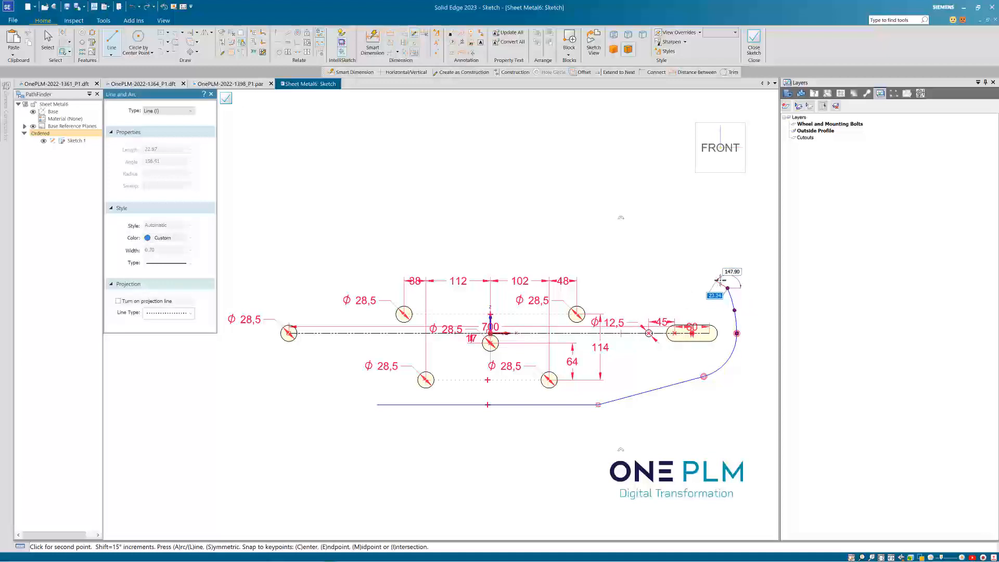
{"action": "key", "text": "a"}
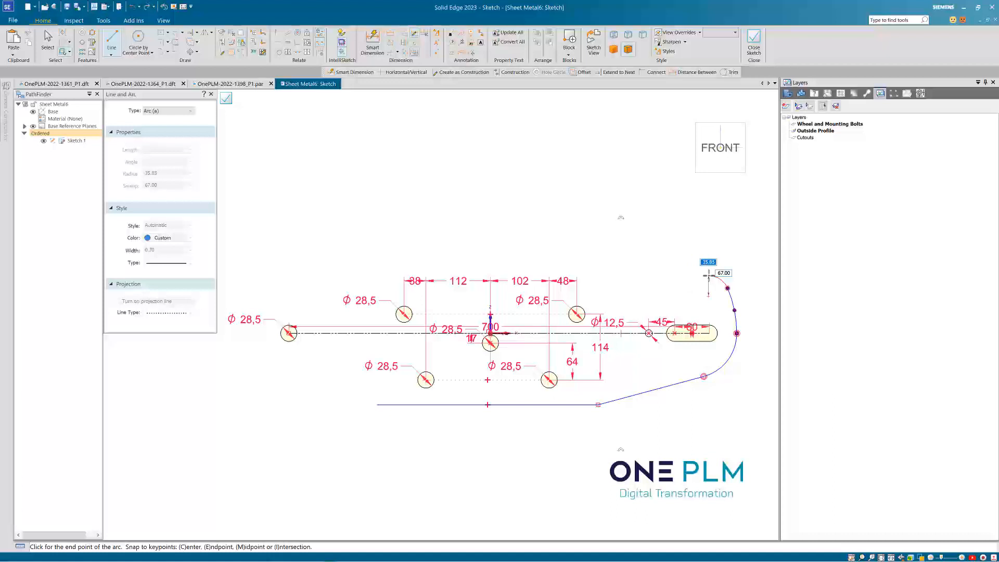
- Finish the upper-right corner arc and draw the upper edge as five lines, stepping down to a level middle section about 203 mm long
{"action": "left_click", "coordinate": [708, 276]}
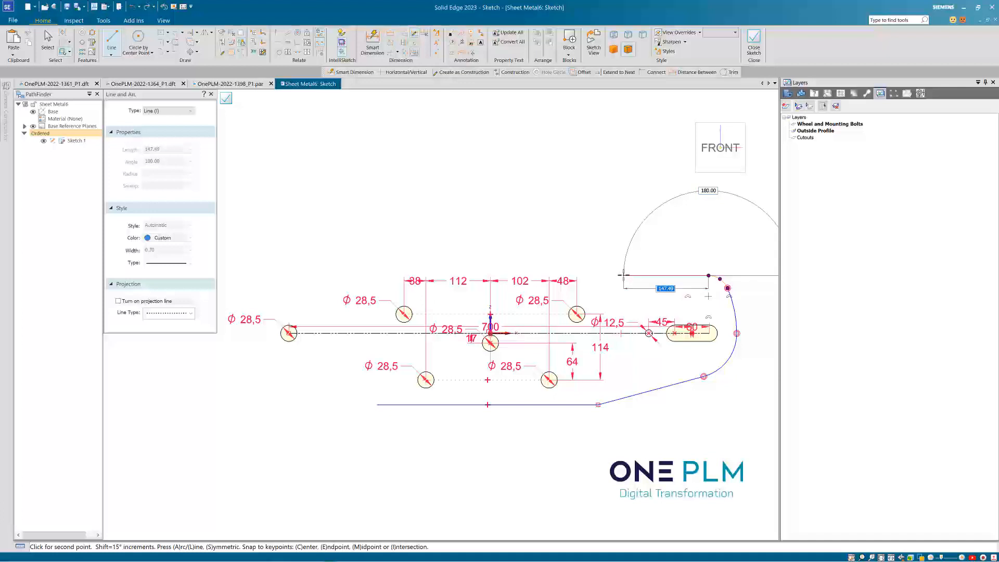
{"action": "left_click", "coordinate": [623, 275]}
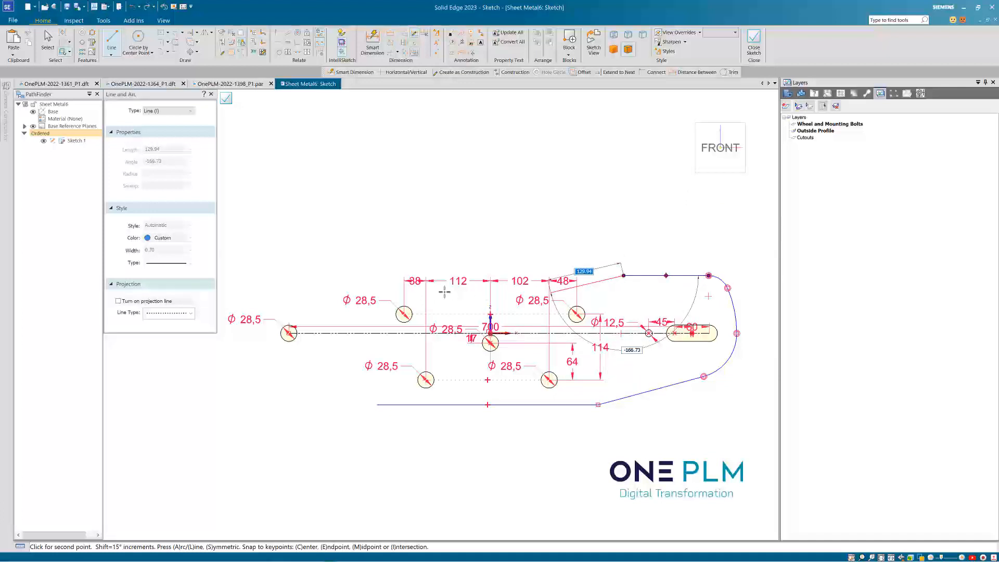
{"action": "left_click", "coordinate": [550, 292]}
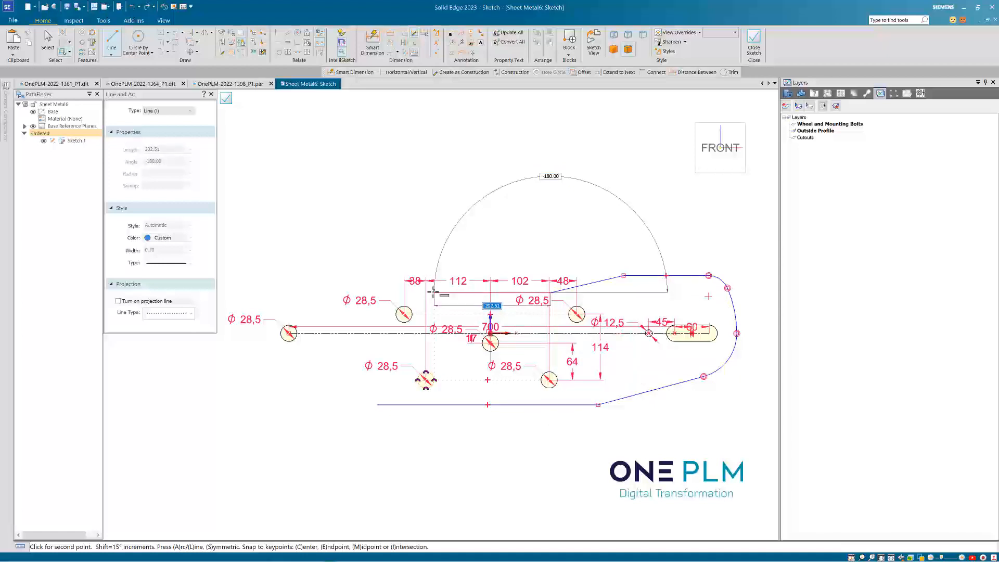
{"action": "left_click", "coordinate": [433, 293]}
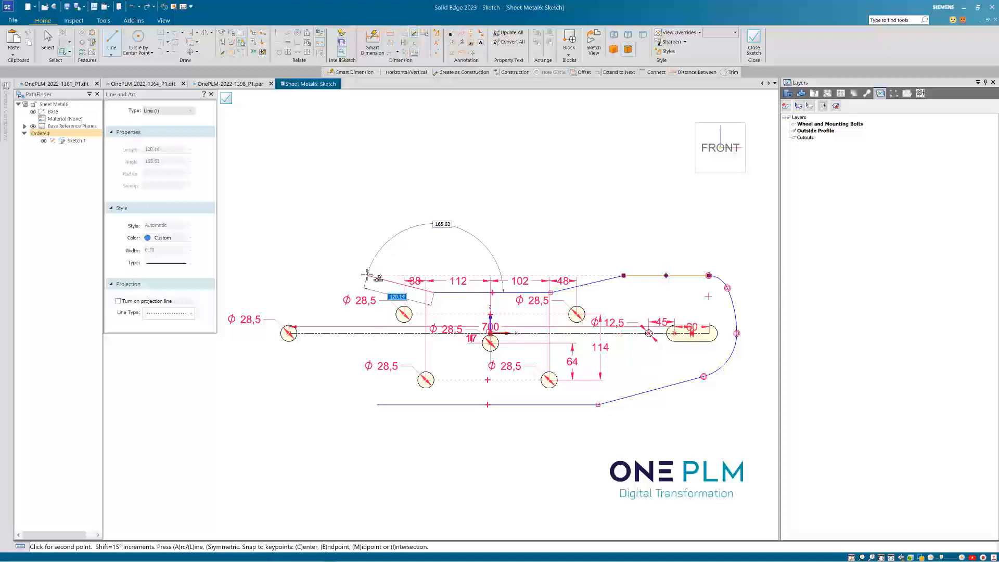
{"action": "left_click", "coordinate": [367, 275]}
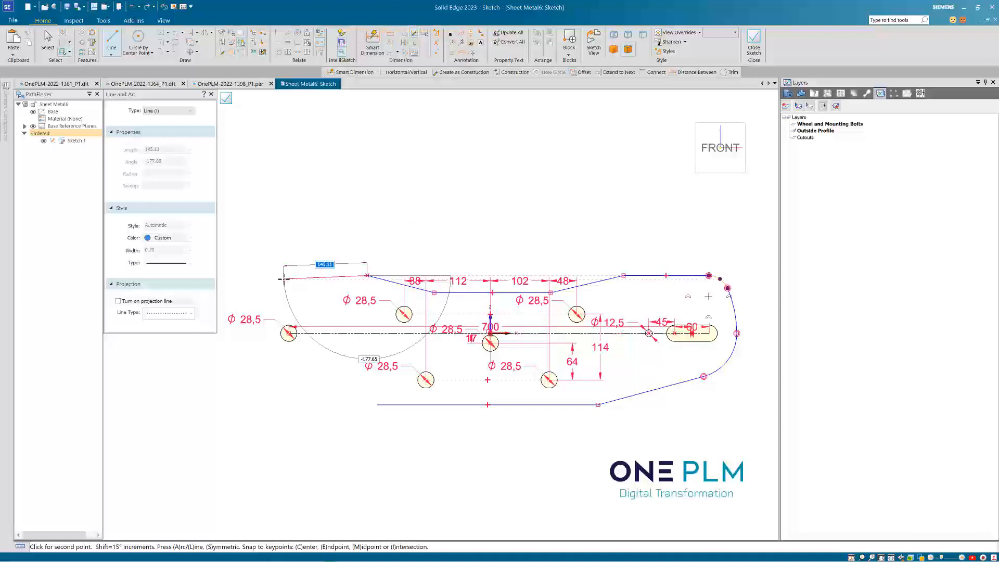
{"action": "left_click", "coordinate": [279, 275]}
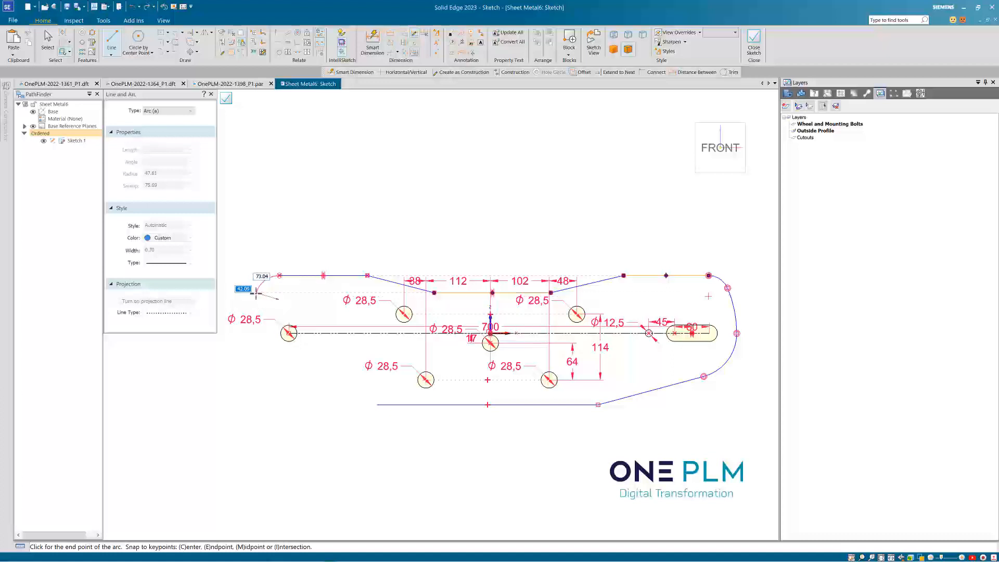
- Draw the profile's left end as three consecutive arcs and close the outline with a sloping line to the bottom edge
{"action": "left_click", "coordinate": [255, 292]}
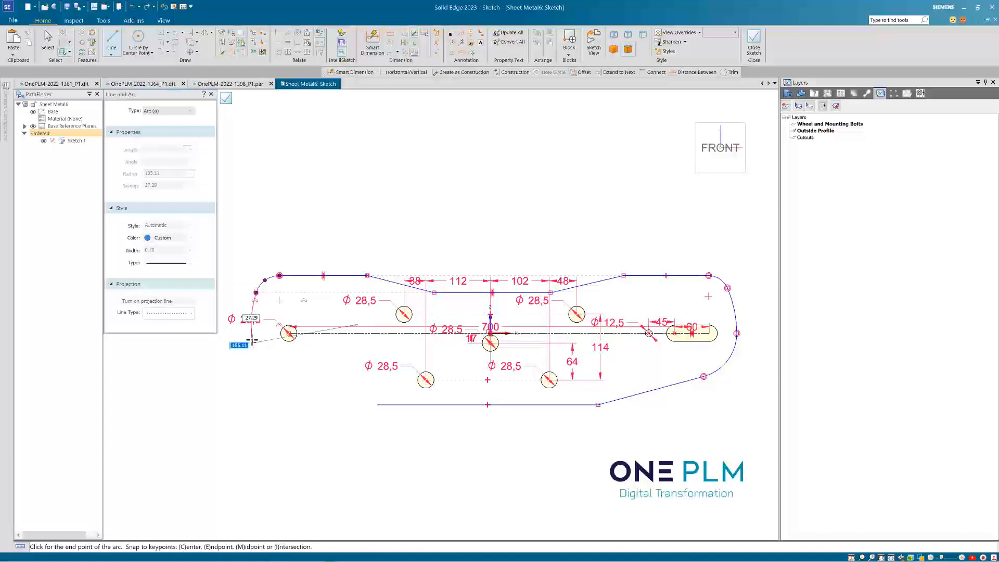
{"action": "left_click", "coordinate": [251, 333]}
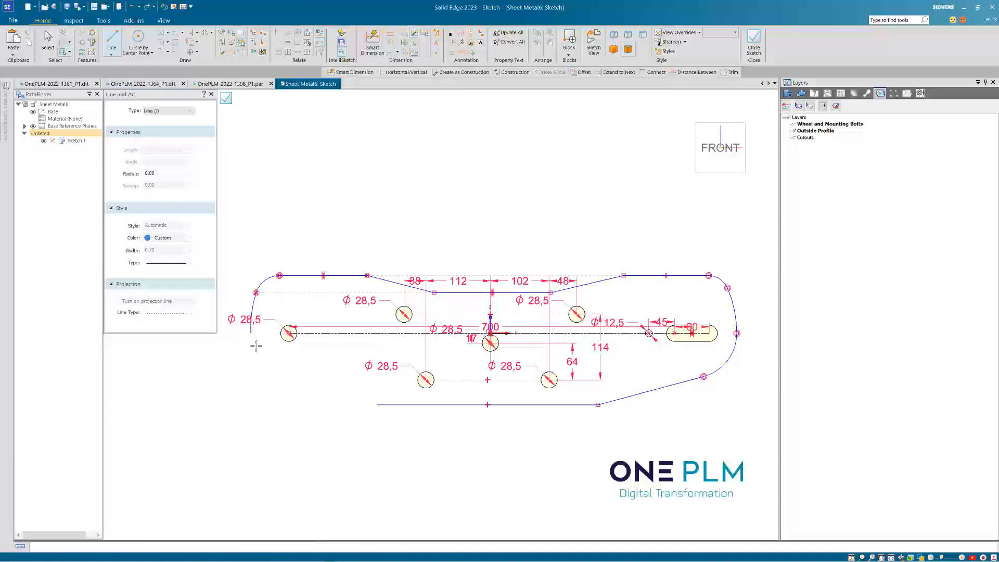
{"action": "key", "text": "a"}
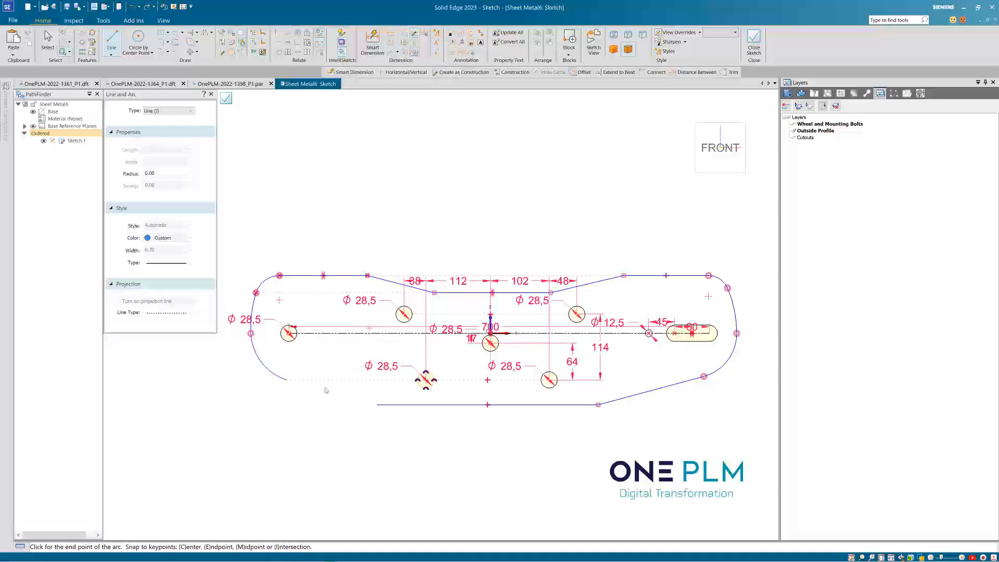
{"action": "left_click", "coordinate": [284, 379]}
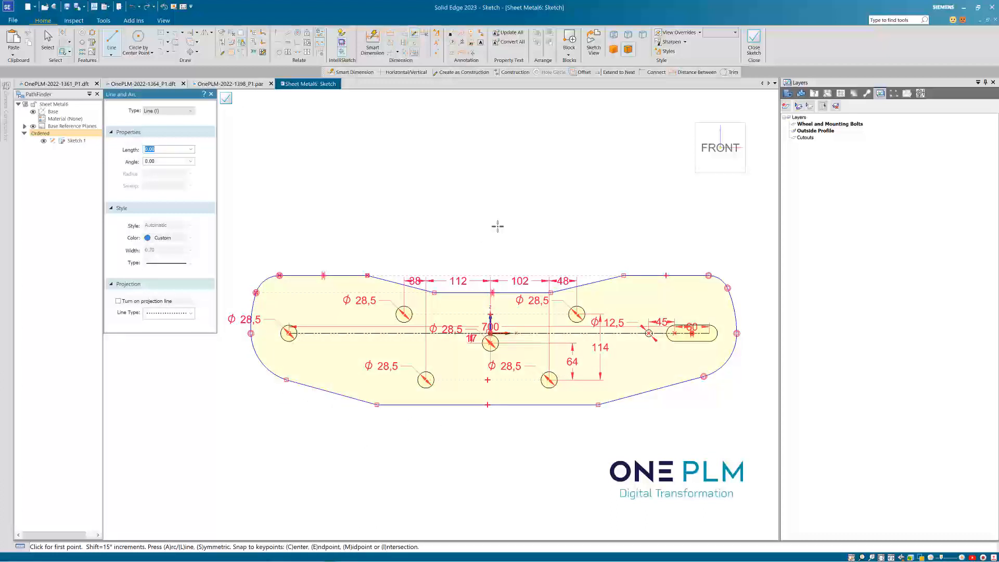
{"action": "key", "text": "Escape"}
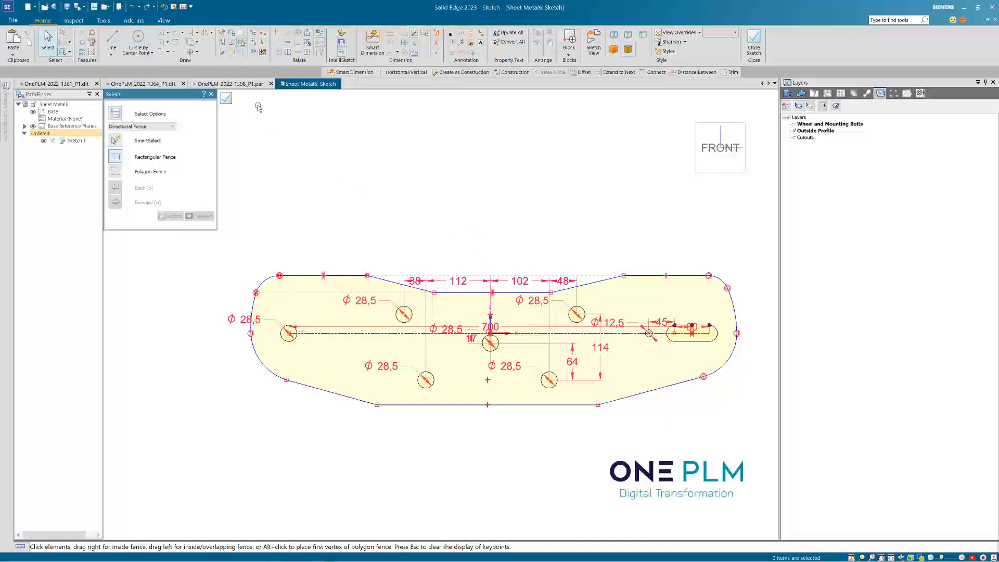
- Apply equal relations between the matching left and right corner arcs, side arcs and lower arcs of the profile
{"action": "left_click", "coordinate": [287, 44]}
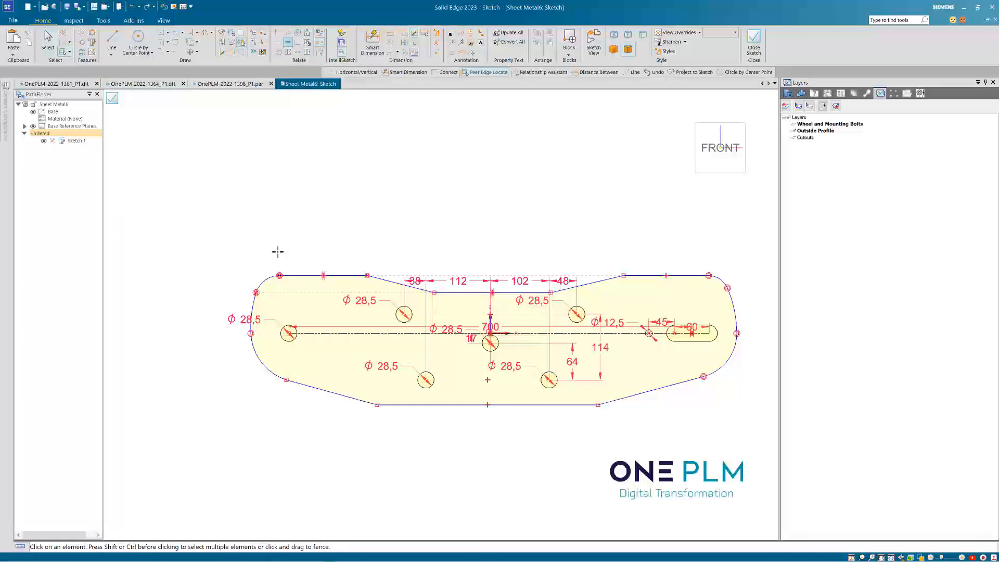
{"action": "left_click", "coordinate": [267, 277]}
{"action": "left_click", "coordinate": [723, 280]}
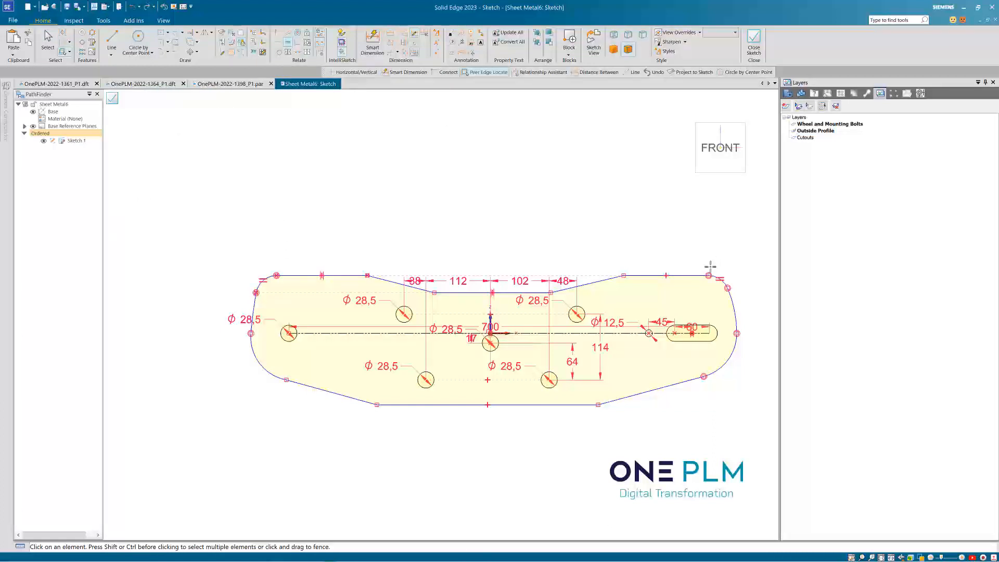
{"action": "left_click", "coordinate": [733, 310]}
{"action": "left_click", "coordinate": [252, 307]}
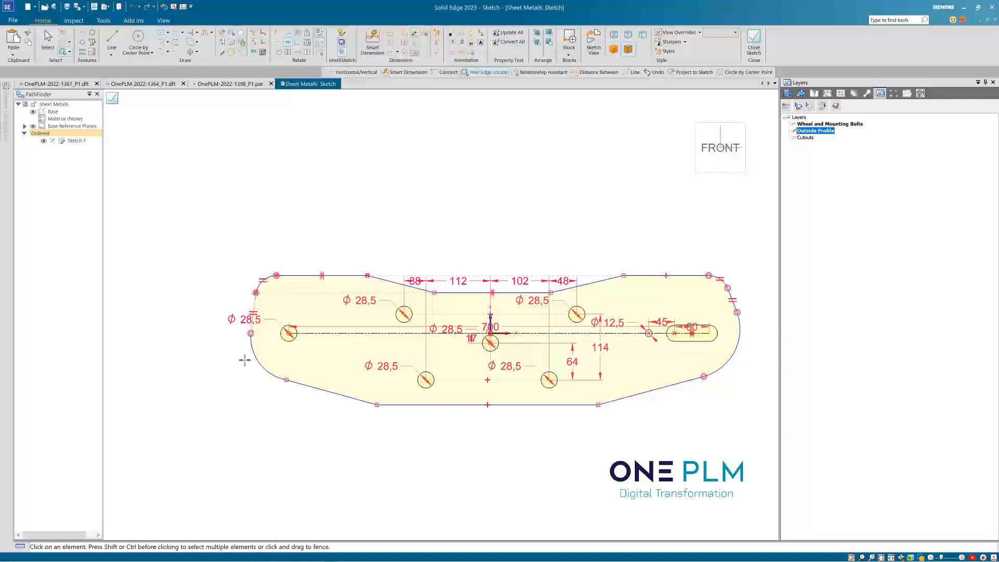
{"action": "left_click", "coordinate": [266, 373]}
{"action": "left_click", "coordinate": [723, 367]}
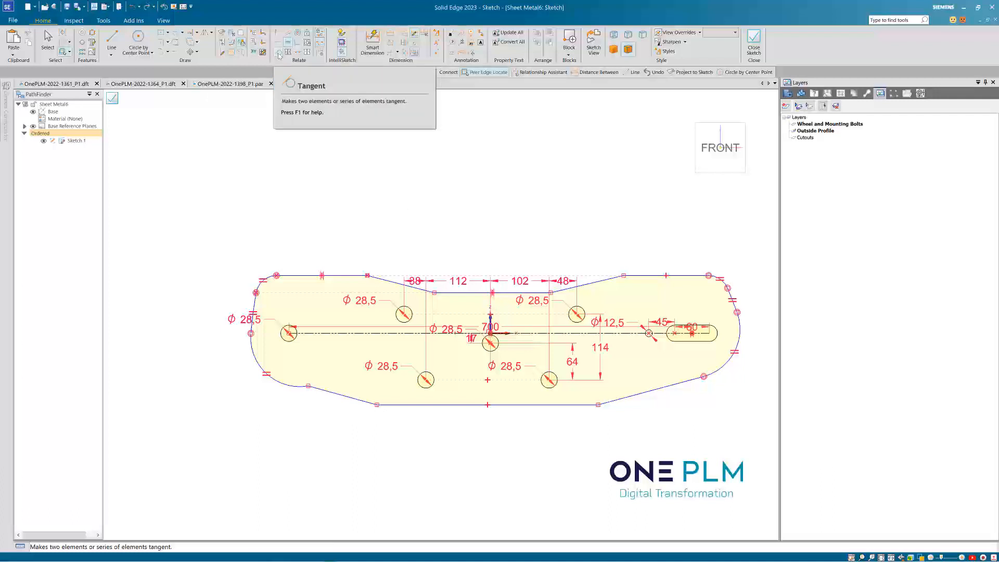
{"action": "left_click", "coordinate": [47, 41]}
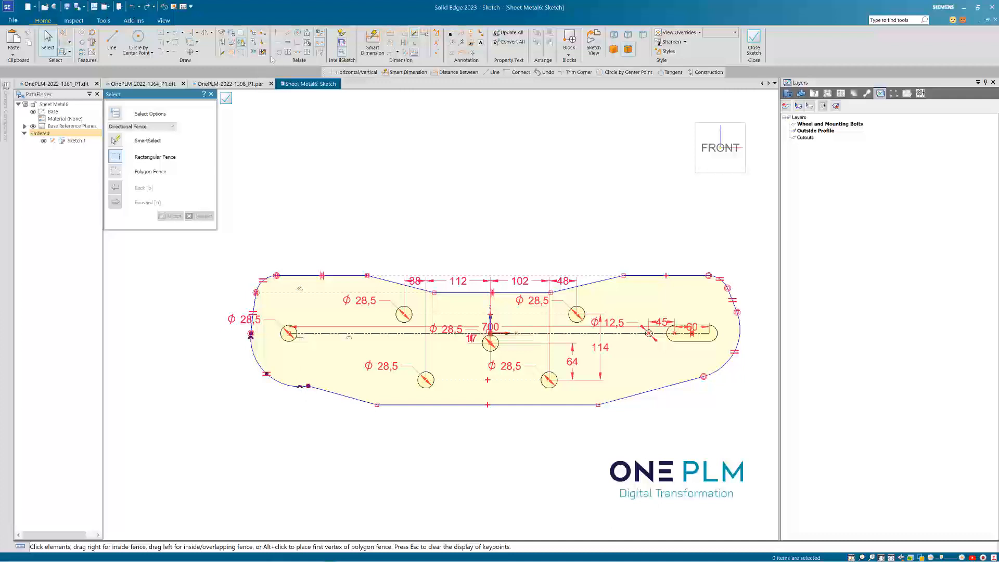
- Try to make the sloping line at the lower left tangent to the adjoining arc, and undo the change
{"action": "scroll", "coordinate": [307, 396], "scroll_direction": "up", "scroll_amount": 3}
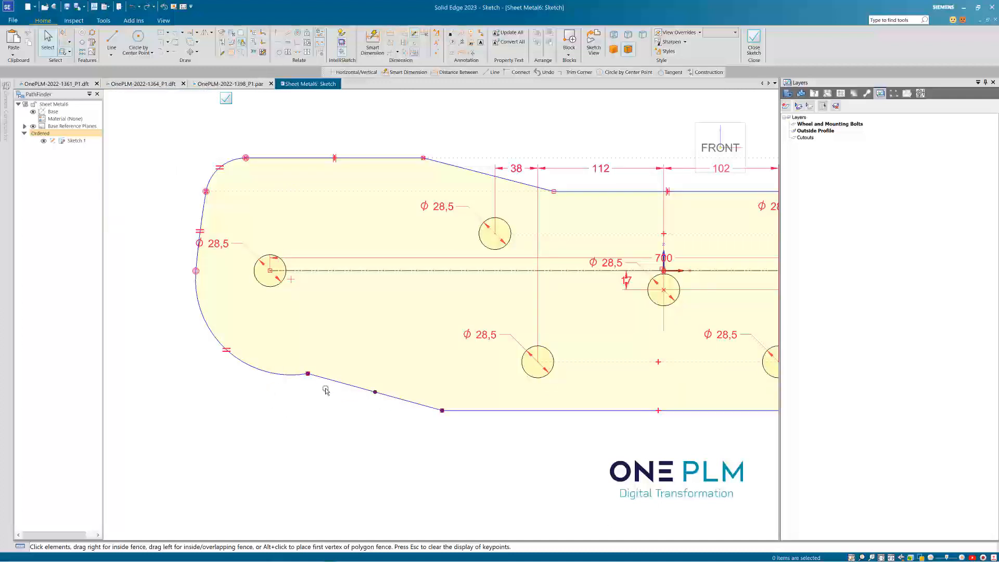
{"action": "left_click", "coordinate": [323, 379]}
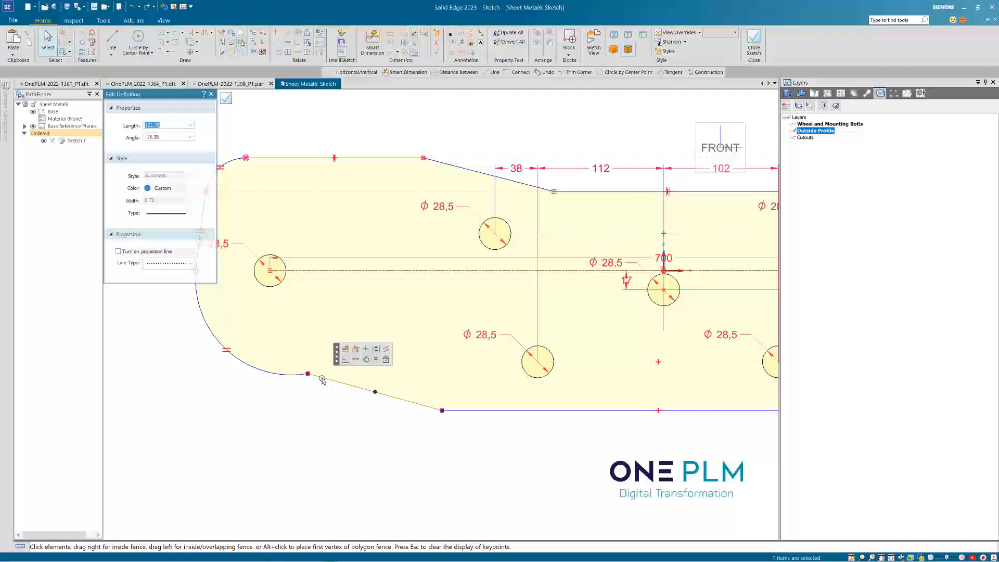
{"action": "left_click", "coordinate": [366, 359]}
{"action": "left_click", "coordinate": [296, 375]}
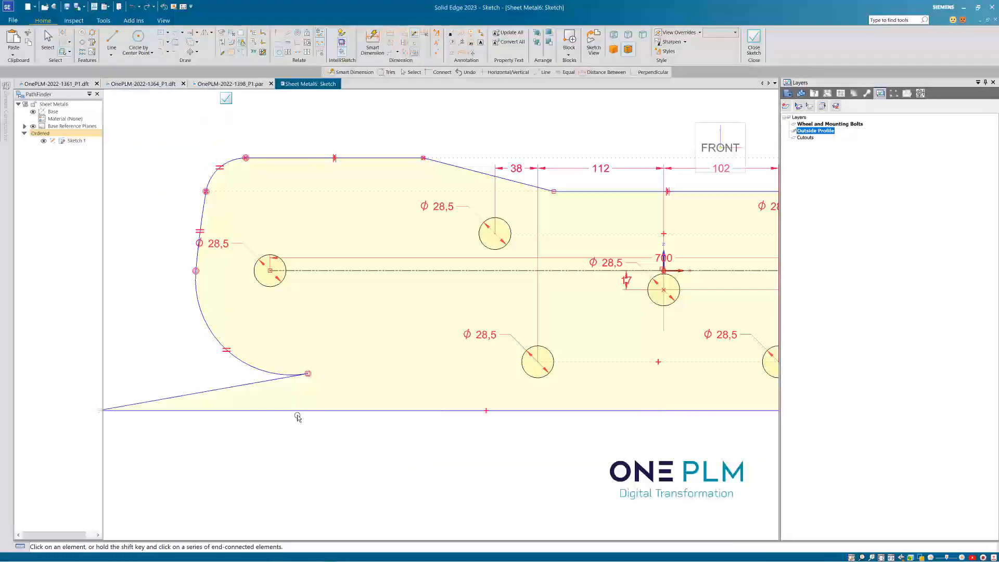
{"action": "key", "text": "Escape"}
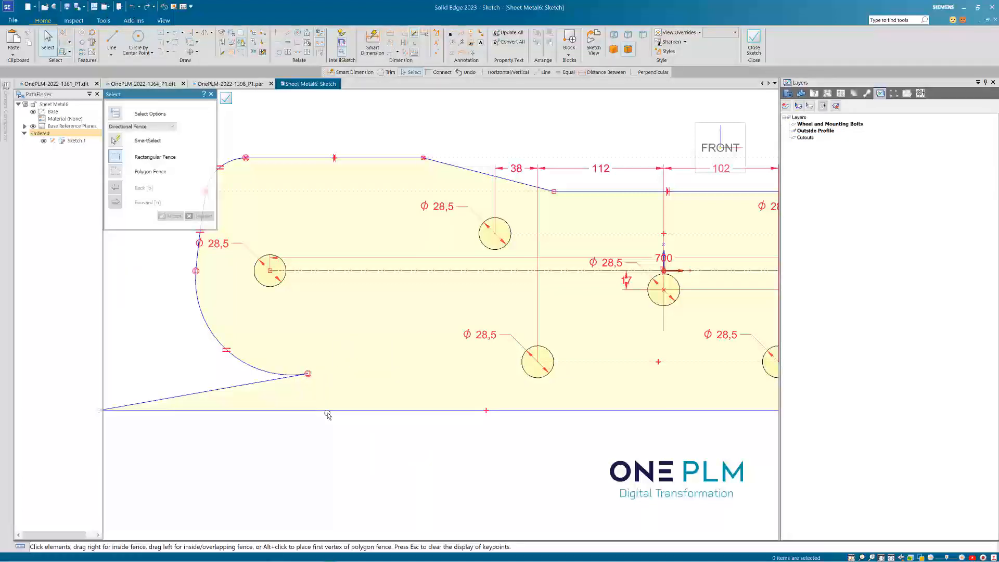
{"action": "key", "text": "ctrl+z"}
- Move the lower-left arc's endpoint at the sloping line downward and delete the equal relation on that arc
{"action": "scroll", "coordinate": [290, 401], "scroll_direction": "up", "scroll_amount": 1}
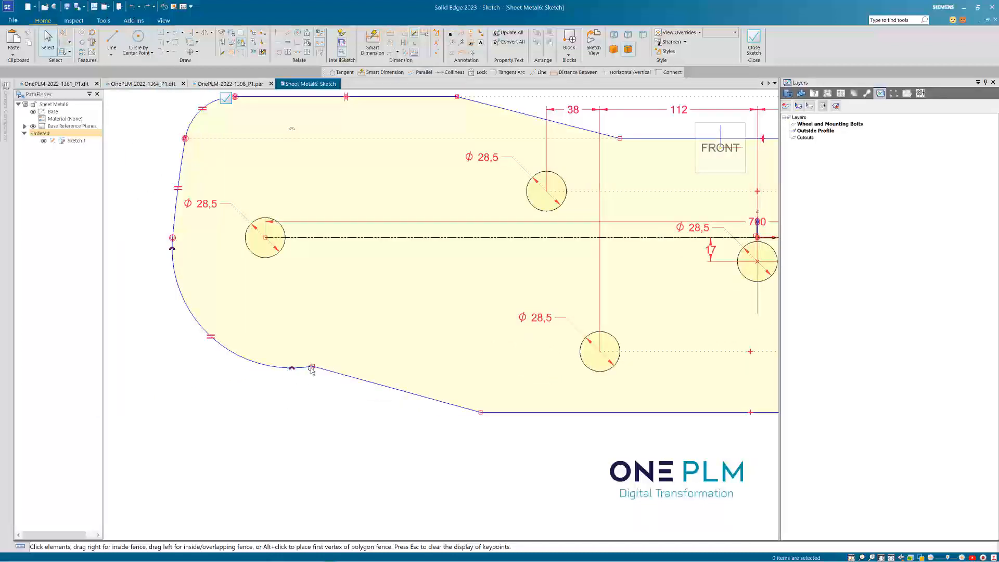
{"action": "left_click", "coordinate": [302, 369]}
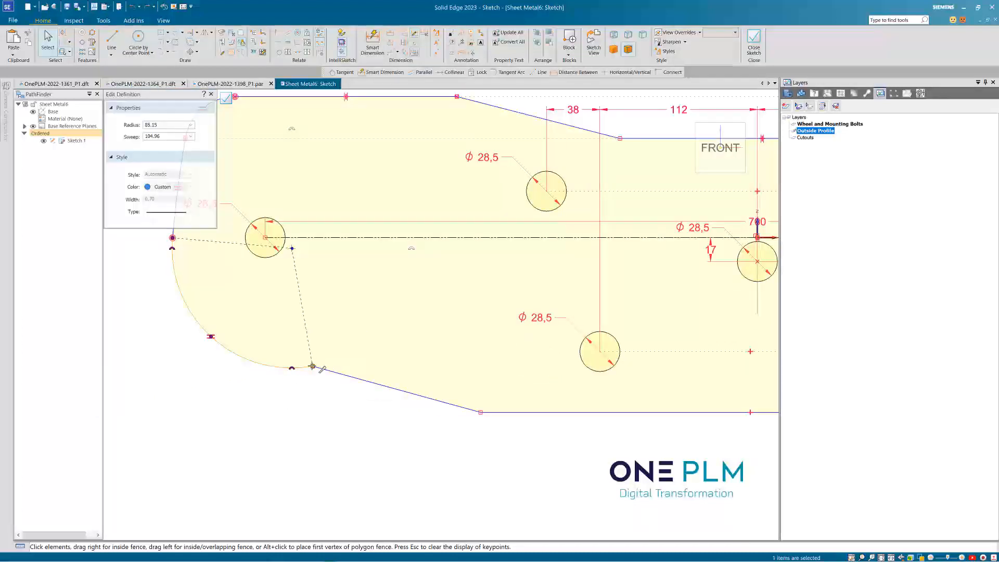
{"action": "mouse_move", "coordinate": [312, 367]}
{"action": "left_mouse_down"}
{"action": "mouse_move", "coordinate": [297, 393]}
{"action": "mouse_move", "coordinate": [314, 387]}
{"action": "left_mouse_up"}
{"action": "left_click", "coordinate": [209, 363]}
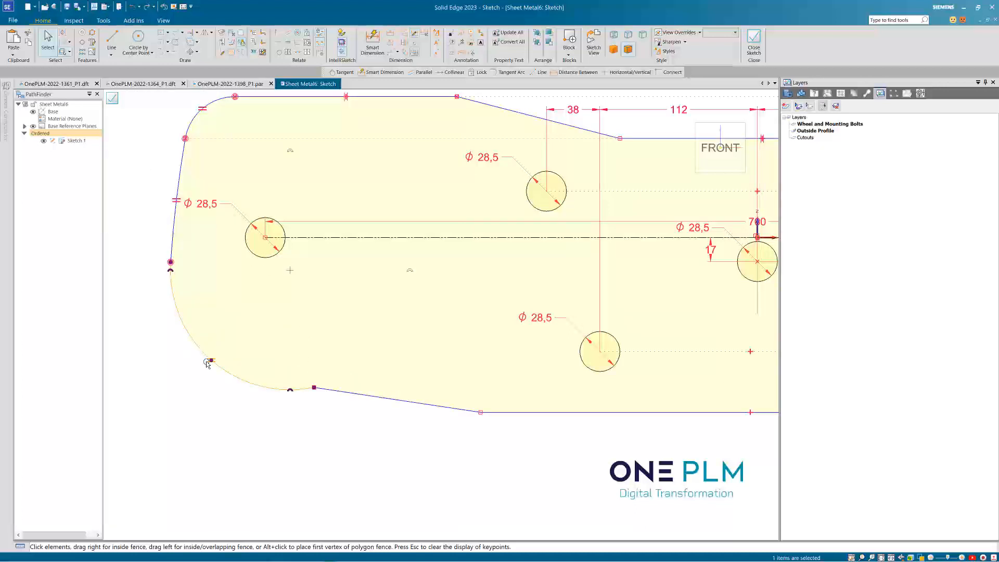
{"action": "left_click", "coordinate": [229, 410]}
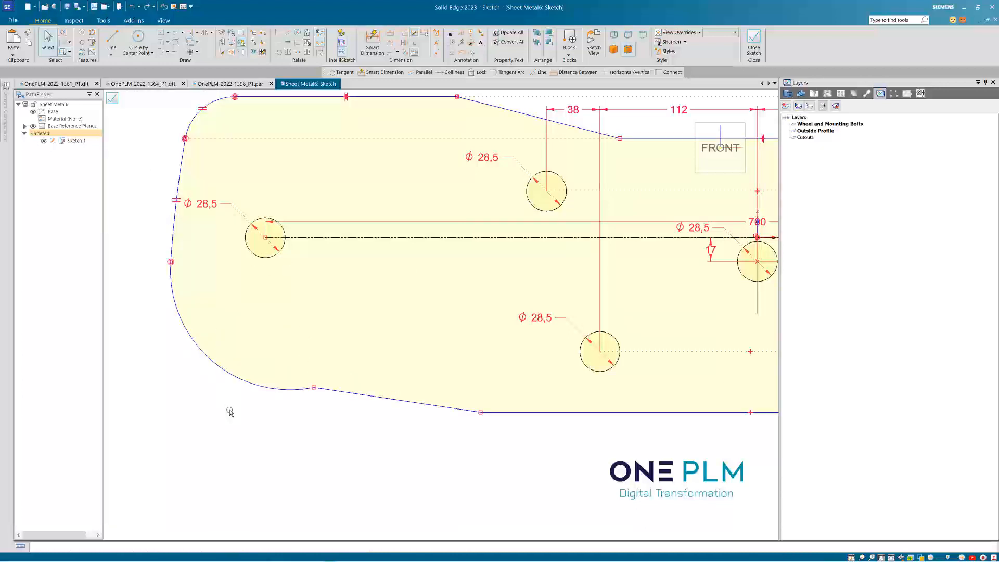
- Make the lower-left arc tangent to the adjoining sloping line
{"action": "left_click", "coordinate": [279, 52]}
{"action": "left_click", "coordinate": [280, 389]}
{"action": "left_click", "coordinate": [321, 388]}
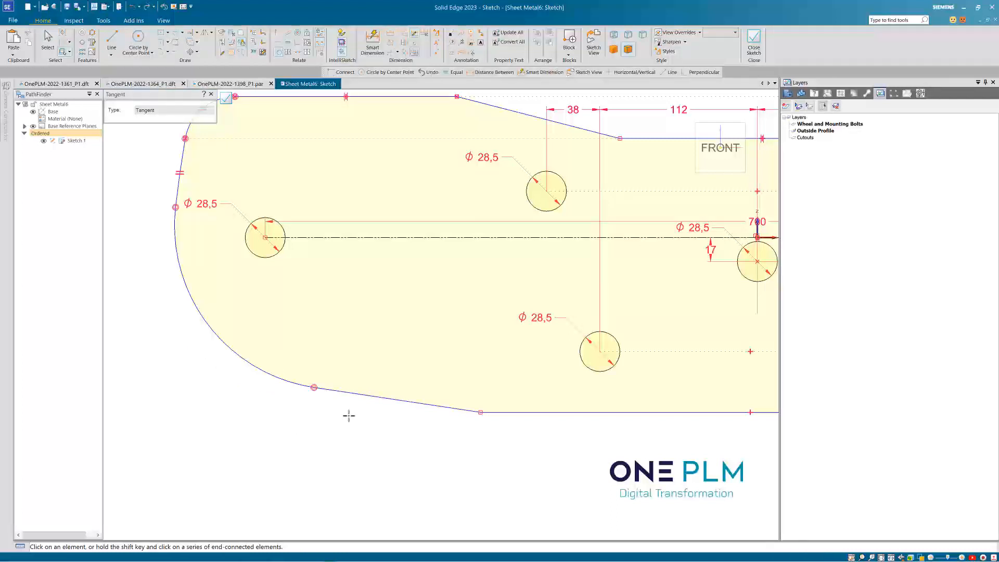
- Reapply the equal relation between the lower-left arc and the lower-right arc
{"action": "scroll", "coordinate": [277, 336], "scroll_direction": "down", "scroll_amount": 2}
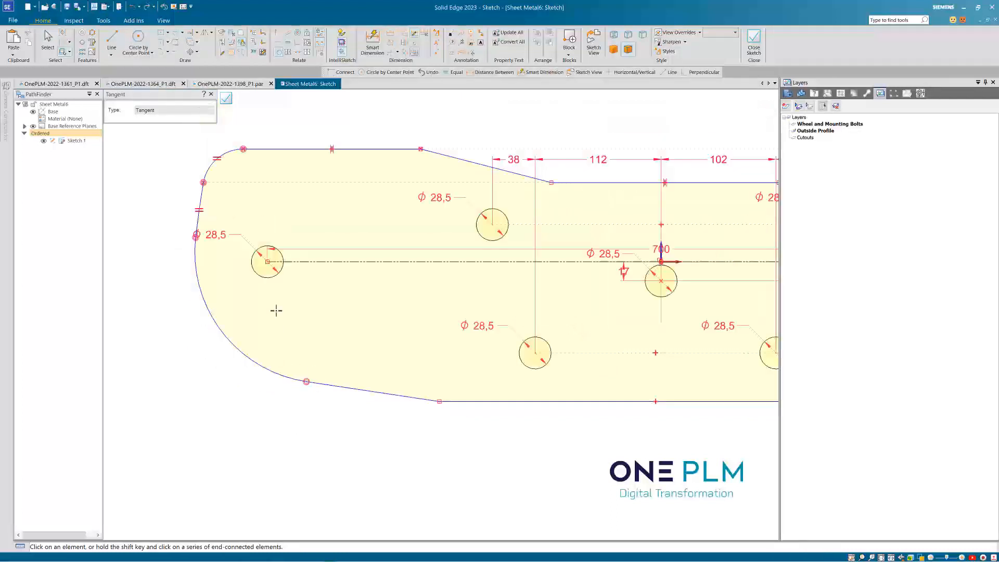
{"action": "left_click", "coordinate": [288, 43]}
{"action": "scroll", "coordinate": [277, 312], "scroll_direction": "down", "scroll_amount": 1}
{"action": "scroll", "coordinate": [277, 312], "scroll_direction": "down", "scroll_amount": 2}
{"action": "left_click", "coordinate": [270, 335]}
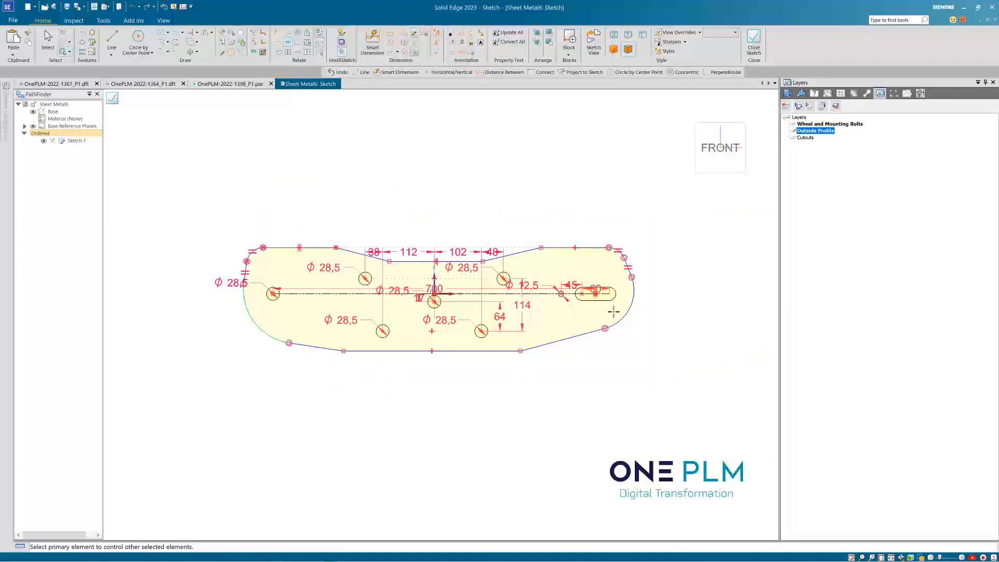
{"action": "left_click", "coordinate": [622, 318]}
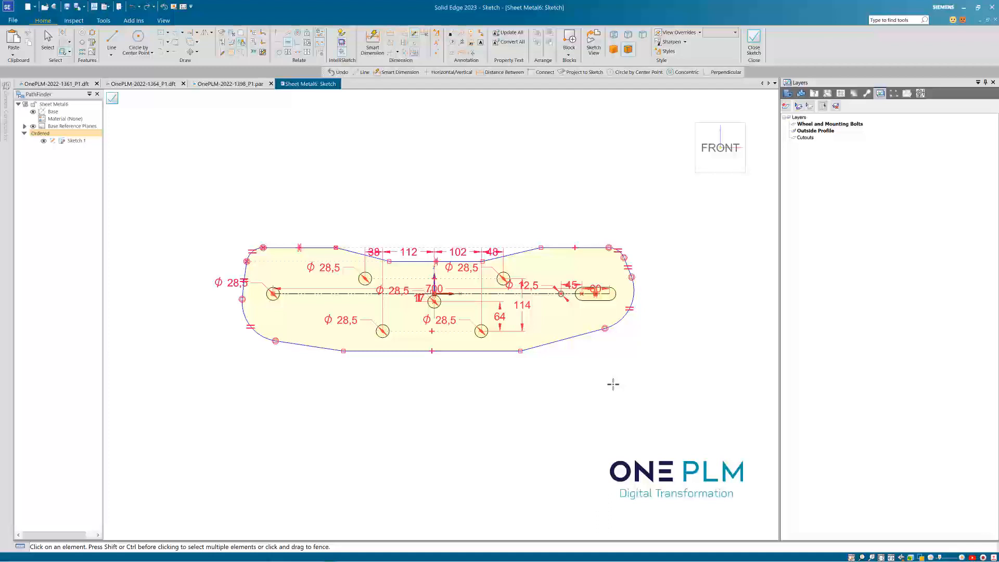
- Dimension the upper-left corner arc's radius and set it to 50 mm
{"action": "scroll", "coordinate": [253, 227], "scroll_direction": "up", "scroll_amount": 2}
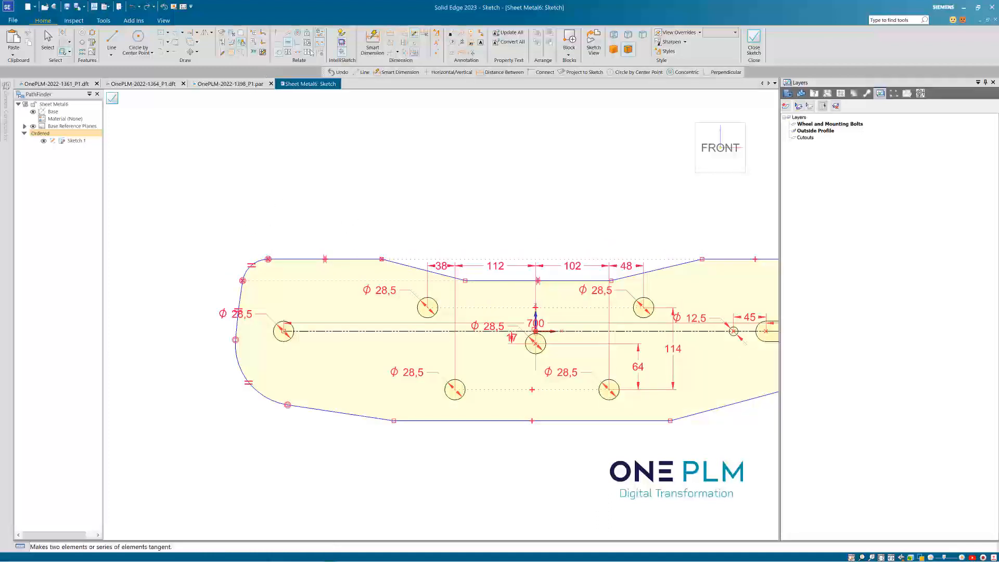
{"action": "left_click", "coordinate": [373, 41]}
{"action": "scroll", "coordinate": [257, 268], "scroll_direction": "up", "scroll_amount": 3}
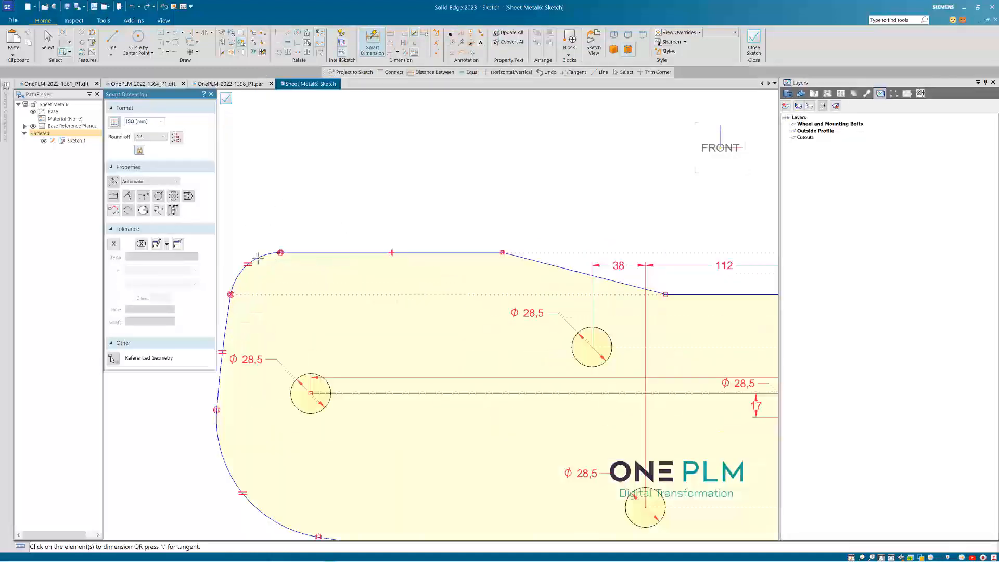
{"action": "left_click", "coordinate": [259, 257]}
{"action": "scroll", "coordinate": [304, 282], "scroll_direction": "down", "scroll_amount": 5}
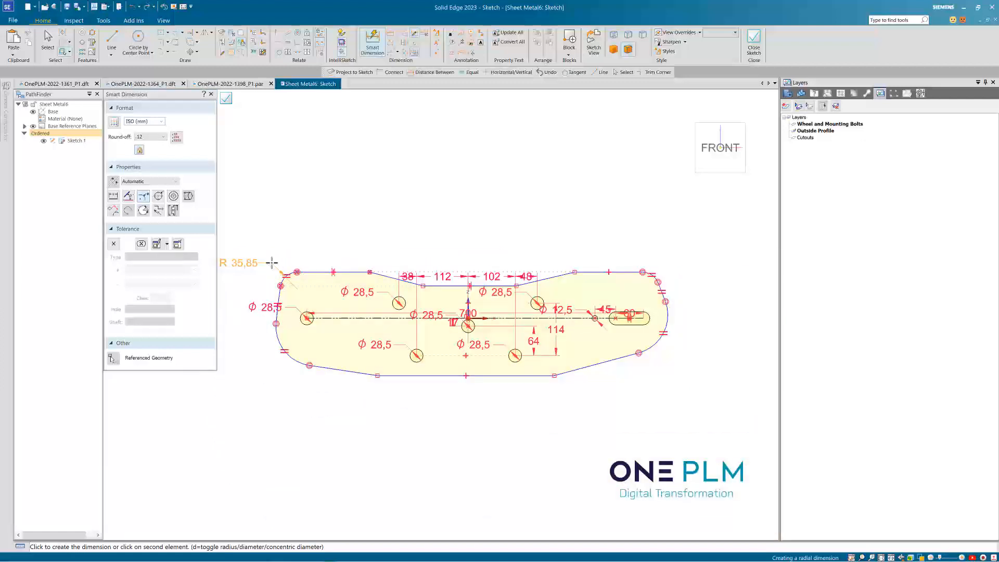
{"action": "left_click", "coordinate": [272, 260]}
{"action": "type", "text": "50"}
{"action": "key", "text": "Return"}
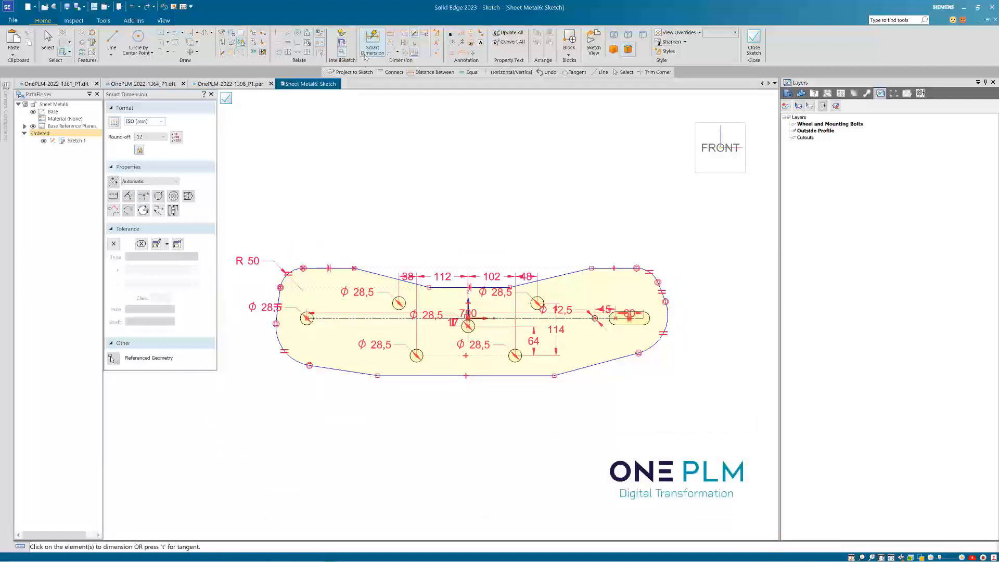
- Dimension the vertical distance between the horizontal centre line and the upper-left horizontal edge and set it to 80 mm
{"action": "left_click", "coordinate": [390, 34]}
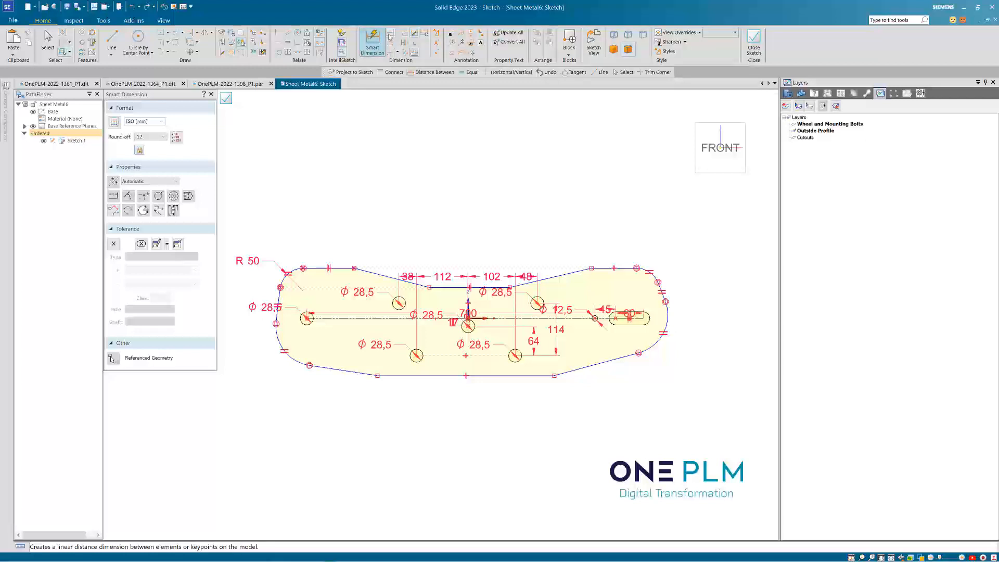
{"action": "left_click", "coordinate": [347, 317]}
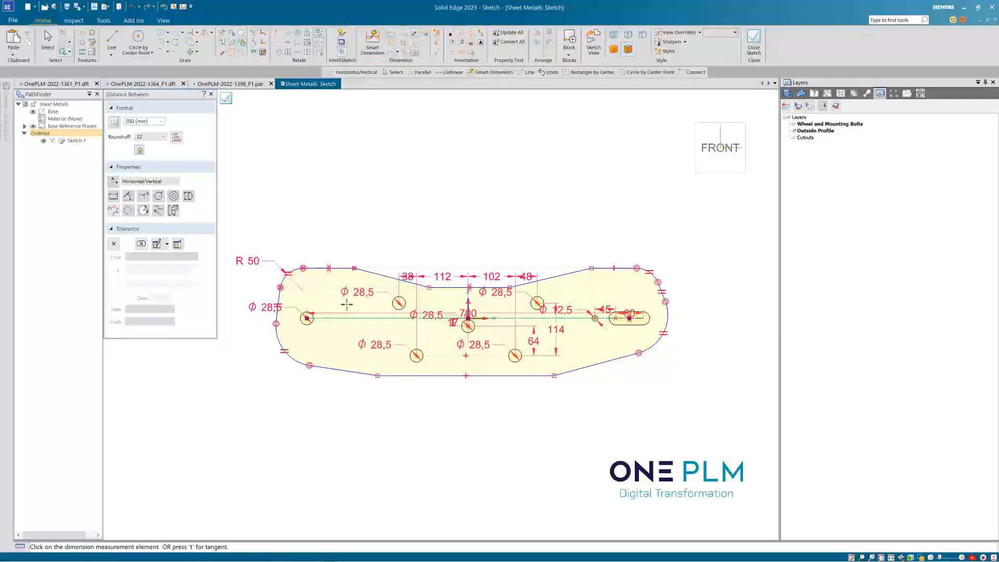
{"action": "left_click", "coordinate": [343, 268]}
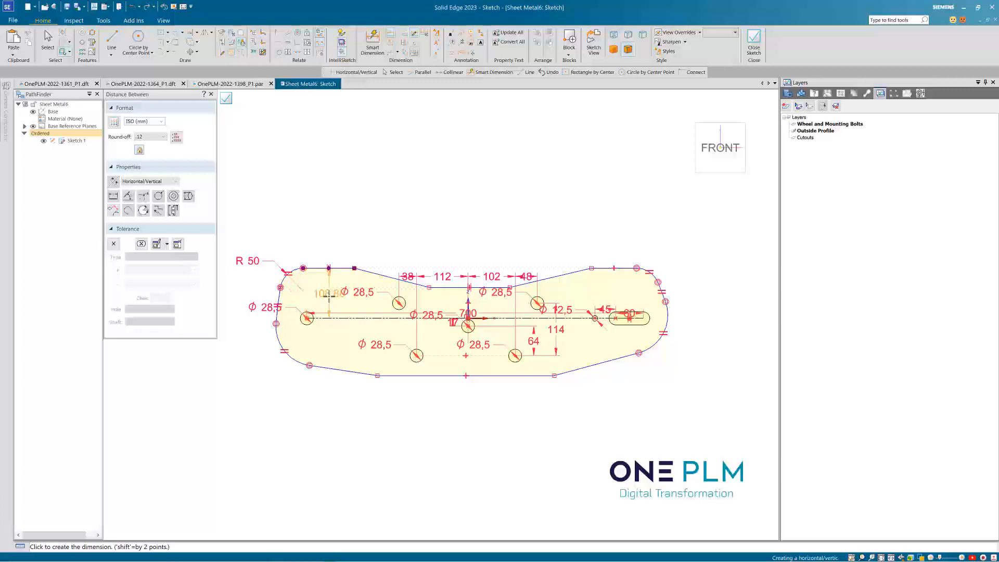
{"action": "left_click", "coordinate": [316, 301]}
{"action": "key", "text": "Return"}
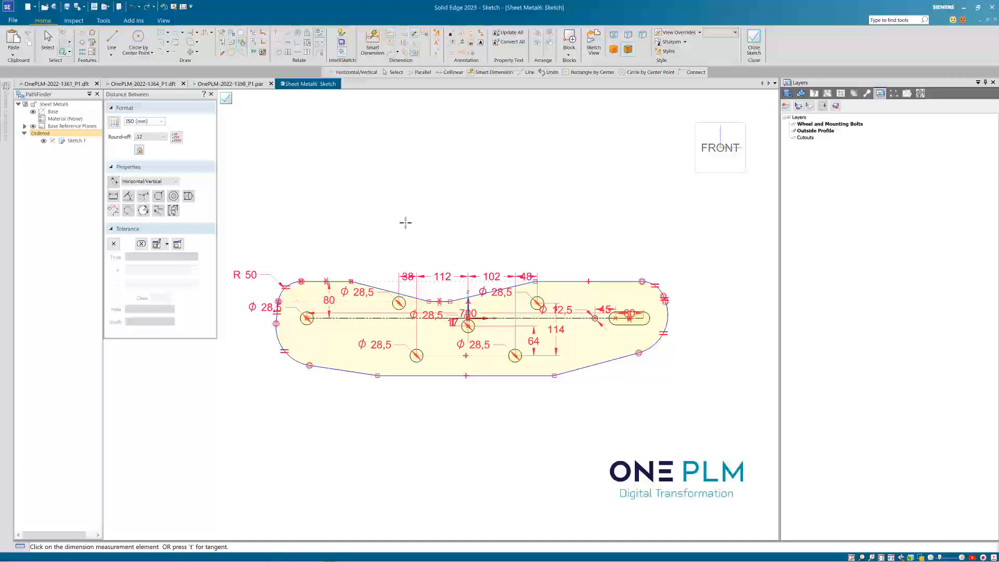
{"action": "right_click", "coordinate": [465, 240]}
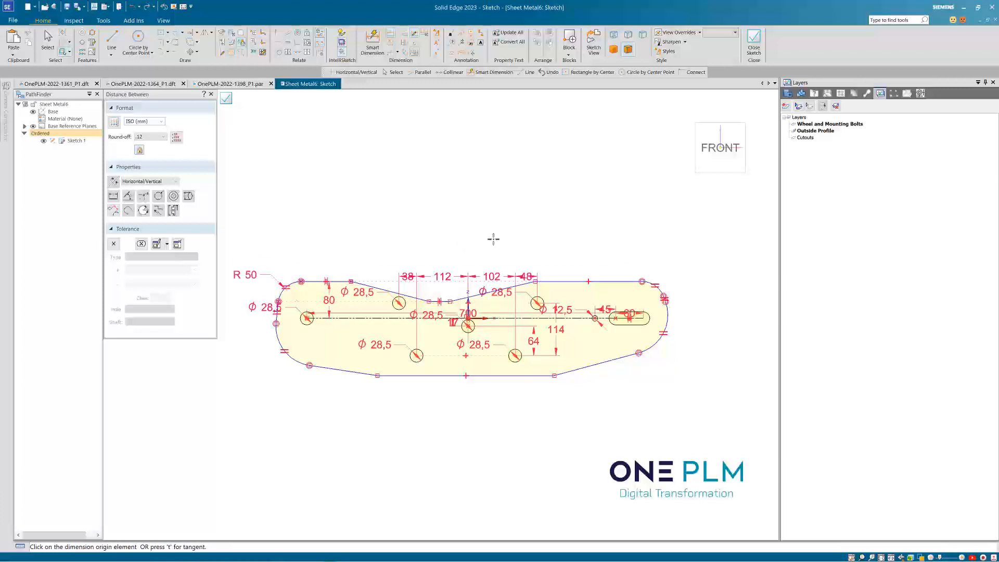
- Dimension the short horizontal edge at the middle of the profile's upper side and set its length to 200 mm
{"action": "left_click", "coordinate": [372, 44]}
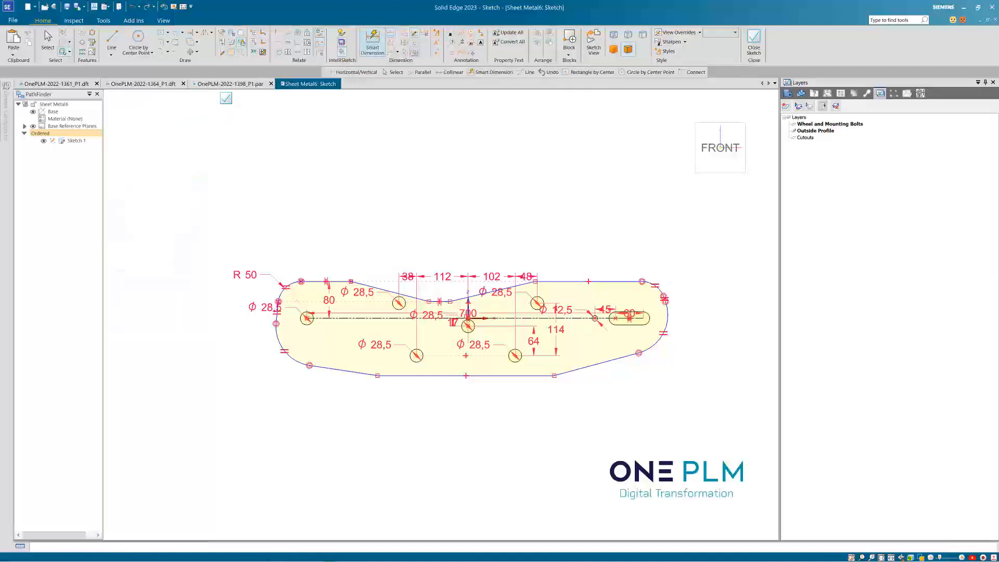
{"action": "scroll", "coordinate": [440, 299], "scroll_direction": "up", "scroll_amount": 4}
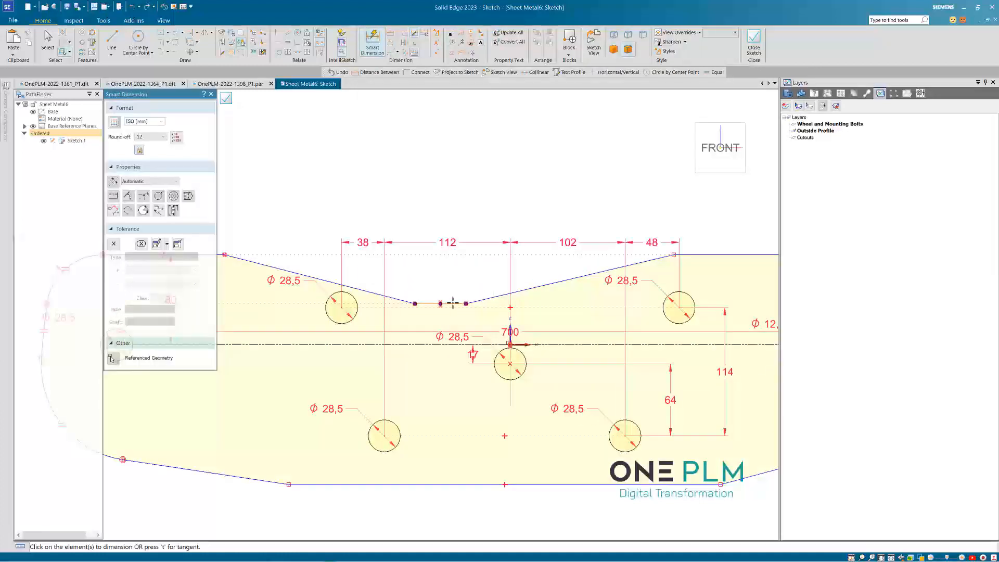
{"action": "left_click", "coordinate": [451, 304]}
{"action": "left_click", "coordinate": [450, 276]}
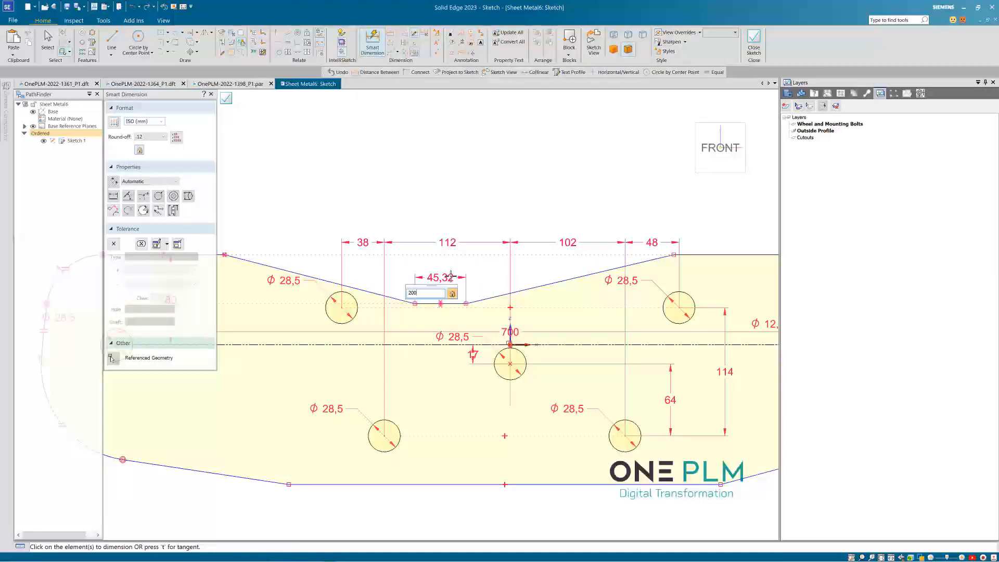
{"action": "type", "text": "200"}
{"action": "key", "text": "Return"}
{"action": "scroll", "coordinate": [452, 281], "scroll_direction": "down", "scroll_amount": 2}
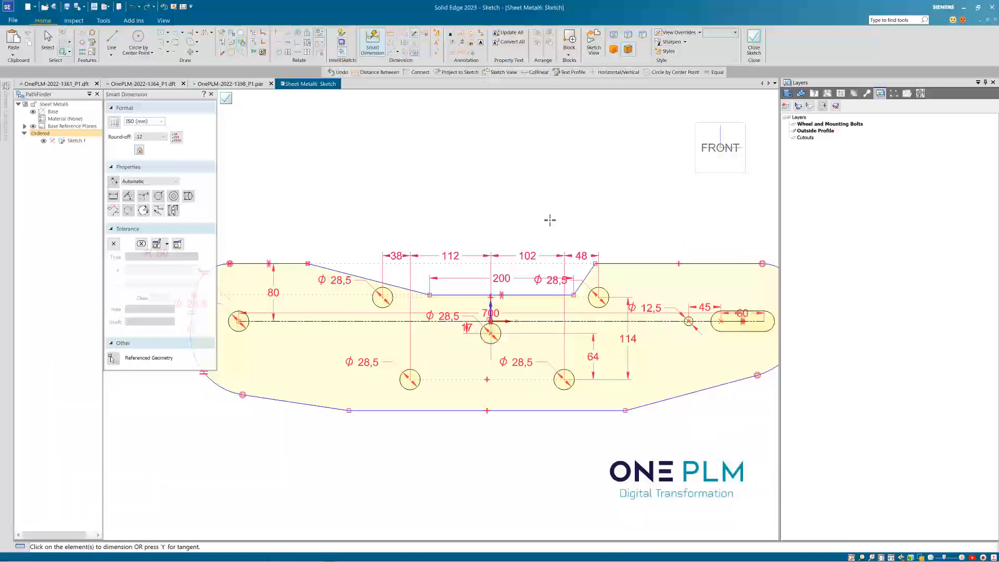
{"action": "scroll", "coordinate": [550, 220], "scroll_direction": "down", "scroll_amount": 1}
{"action": "scroll", "coordinate": [649, 231], "scroll_direction": "up", "scroll_amount": 1}
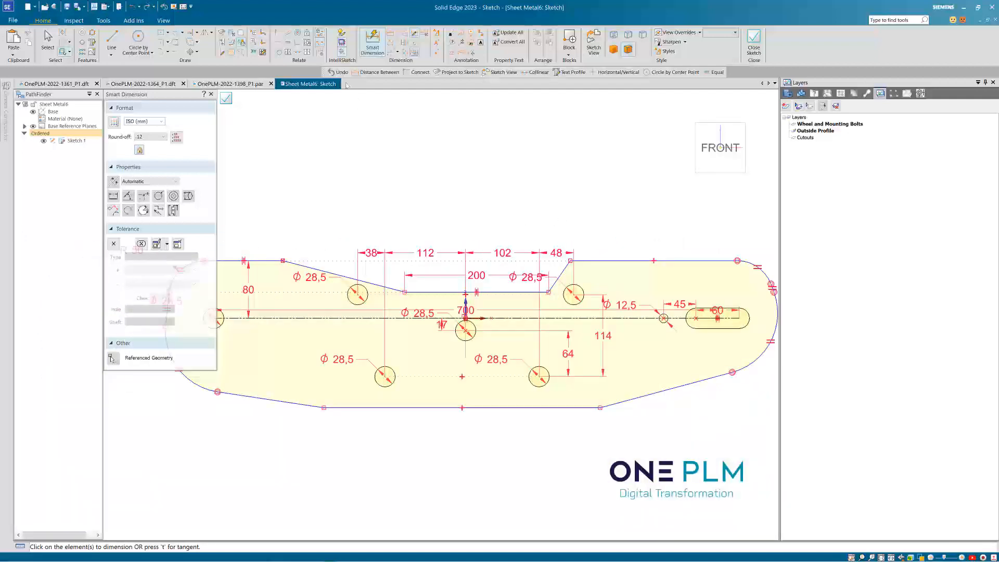
- Apply an equal relation between the two sloping lines on either side of the upper middle edge
{"action": "key", "text": "Escape"}
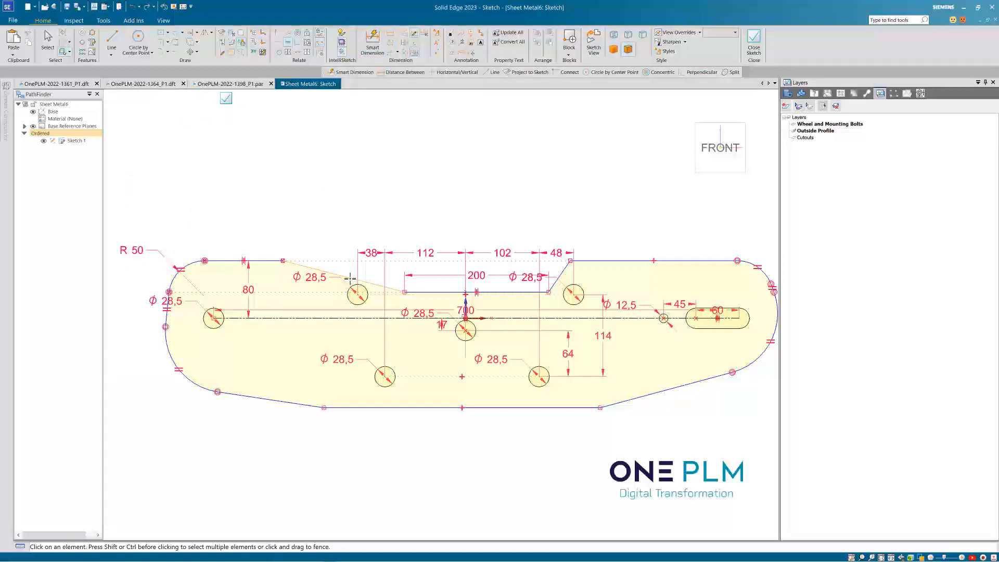
{"action": "left_click", "coordinate": [349, 277]}
{"action": "left_click", "coordinate": [566, 268]}
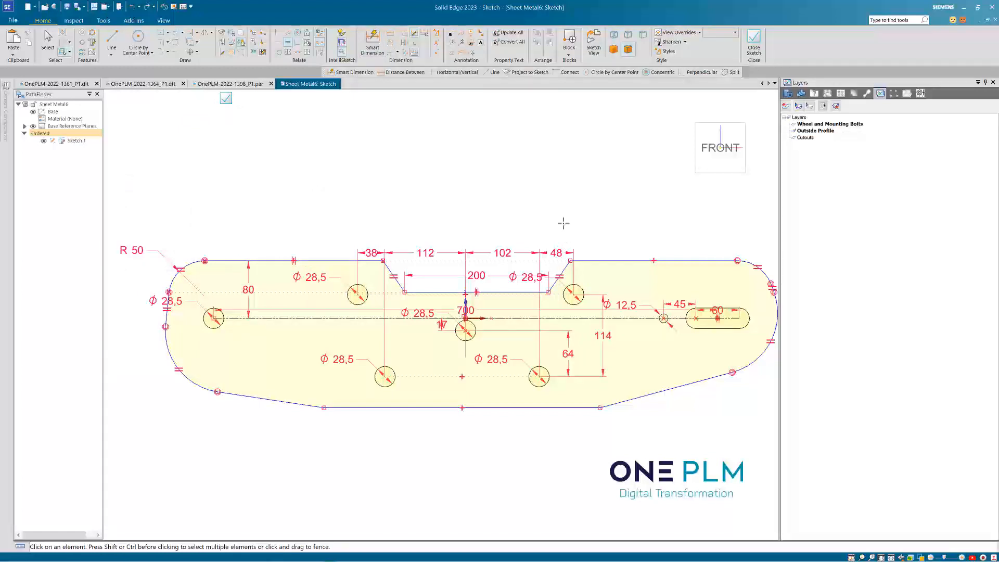
- Dimension the length of the upper-left sloping line and set it to 150 mm
{"action": "left_click", "coordinate": [372, 43]}
{"action": "left_click", "coordinate": [394, 276]}
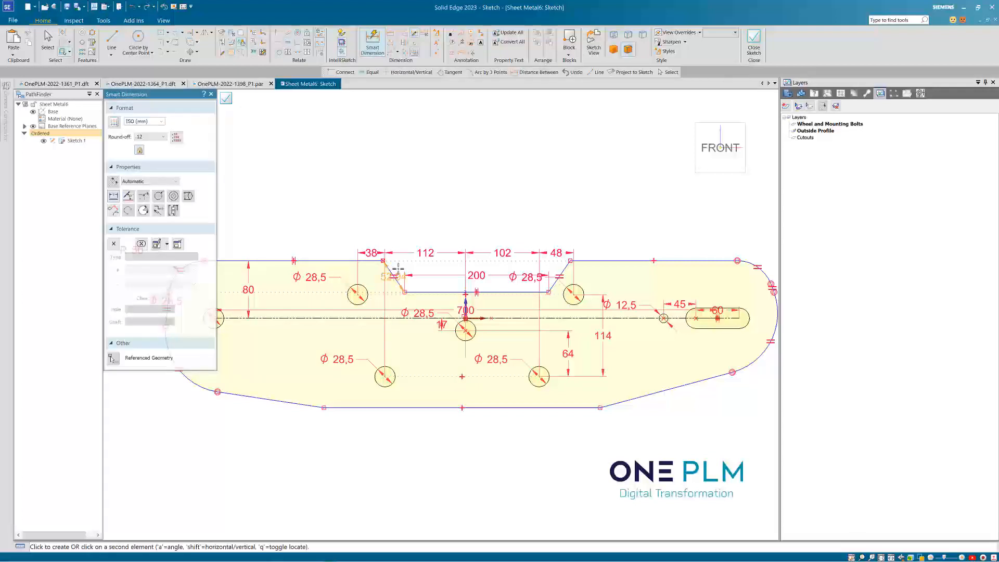
{"action": "left_click", "coordinate": [405, 267]}
{"action": "type", "text": "15"}
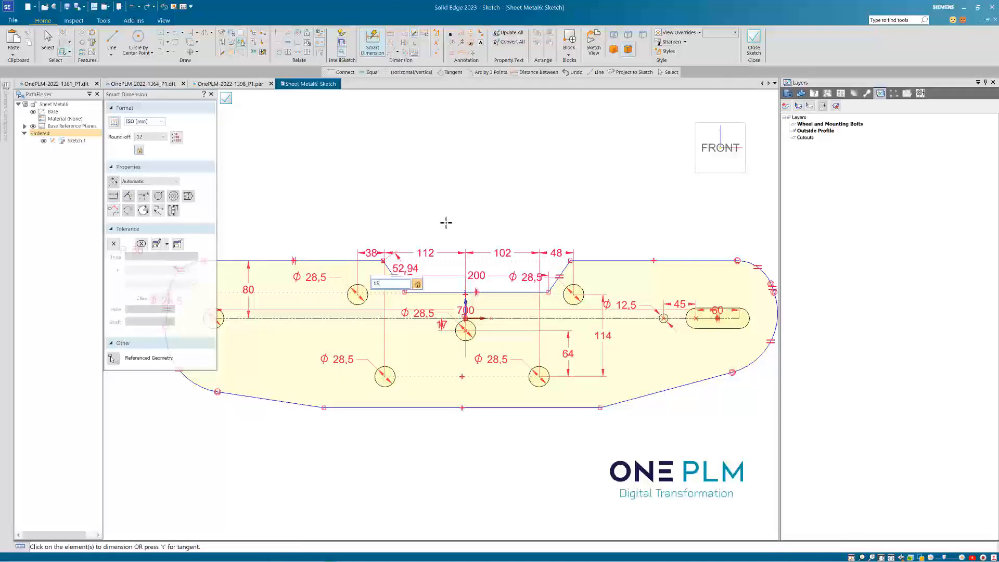
{"action": "type", "text": "0"}
{"action": "key", "text": "Return"}
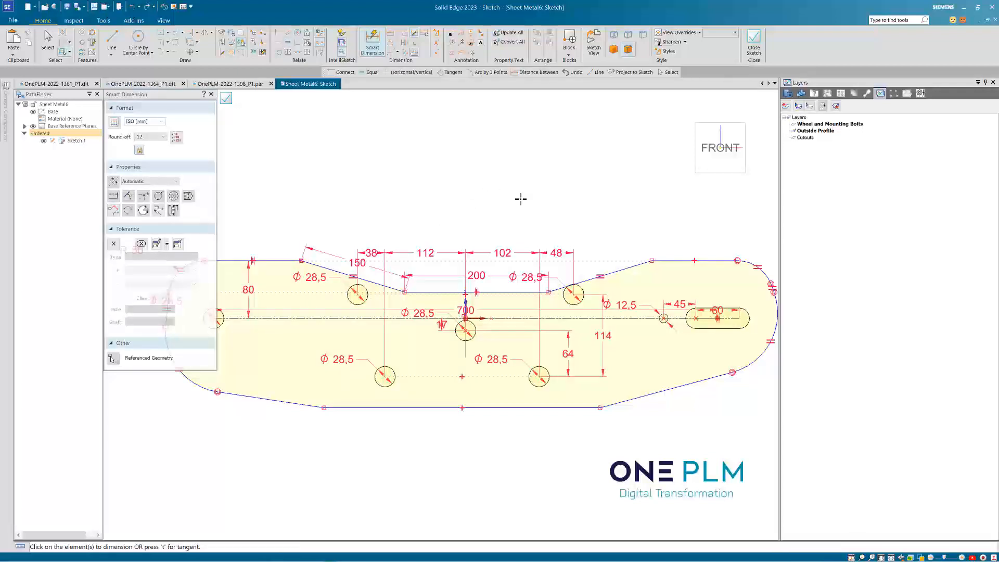
{"action": "scroll", "coordinate": [520, 199], "scroll_direction": "down", "scroll_amount": 2}
{"action": "key", "text": "Escape"}
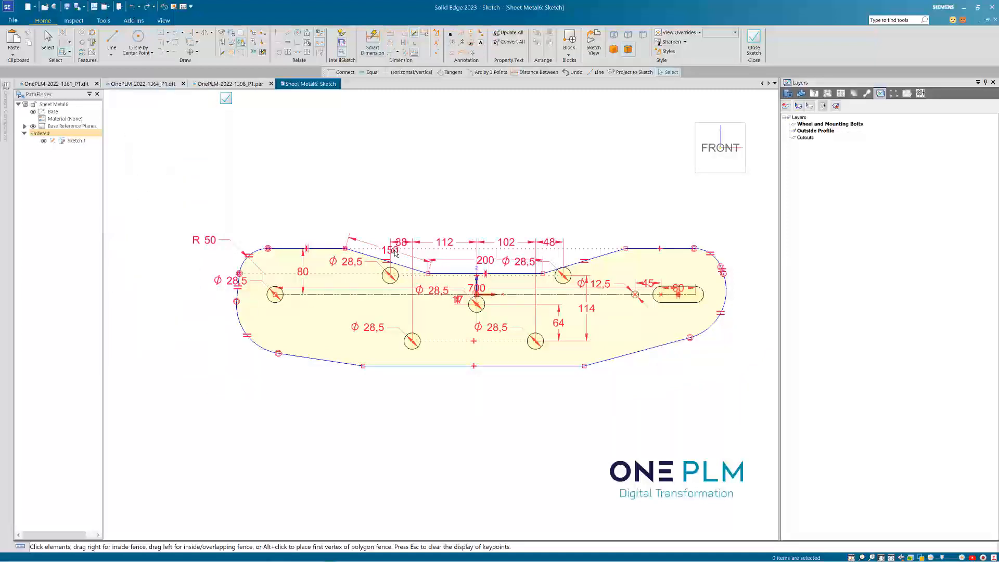
- Set the upper-left sloping line's length dimension to 180 mm
{"action": "left_click", "coordinate": [395, 252]}
{"action": "type", "text": "180"}
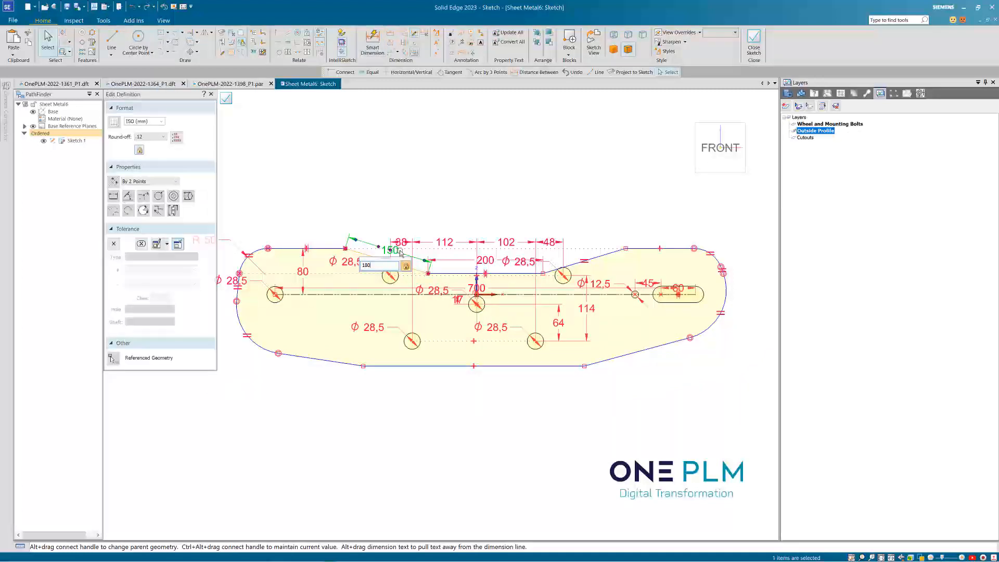
{"action": "key", "text": "Return"}
{"action": "left_click", "coordinate": [553, 191]}
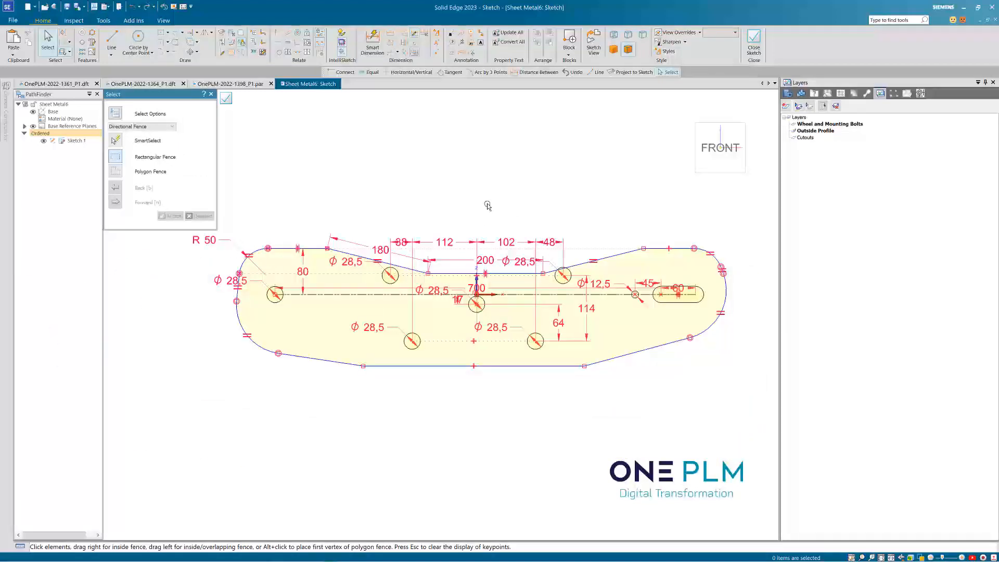
- Set the upper middle edge's length dimension to 150 mm
{"action": "scroll", "coordinate": [421, 244], "scroll_direction": "up", "scroll_amount": 1}
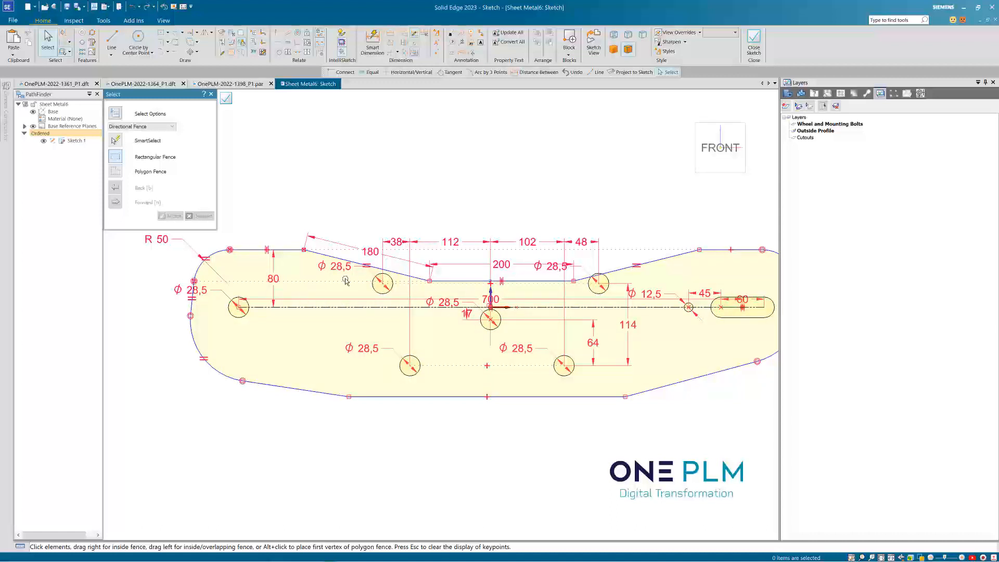
{"action": "left_click", "coordinate": [502, 265]}
{"action": "type", "text": "150"}
{"action": "key", "text": "Return"}
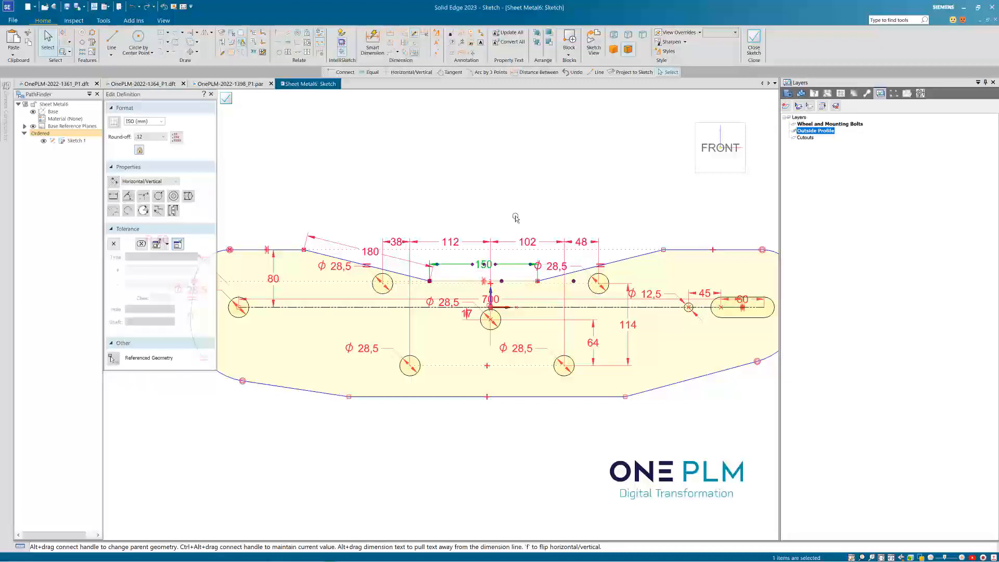
{"action": "left_click", "coordinate": [592, 186]}
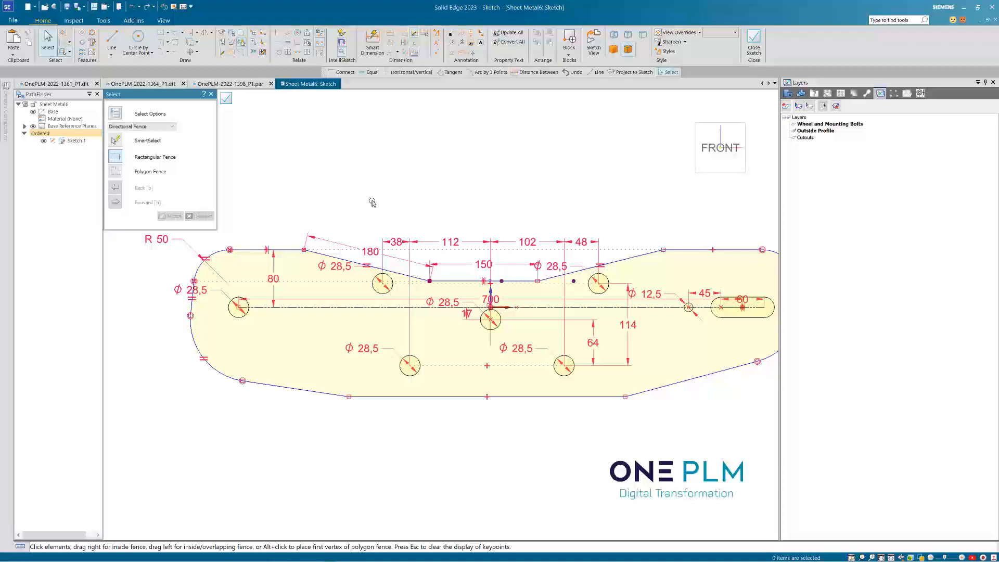
- Set the upper middle edge's length dimension to 120 mm
{"action": "left_click", "coordinate": [483, 267]}
{"action": "type", "text": "120"}
{"action": "key", "text": "Return"}
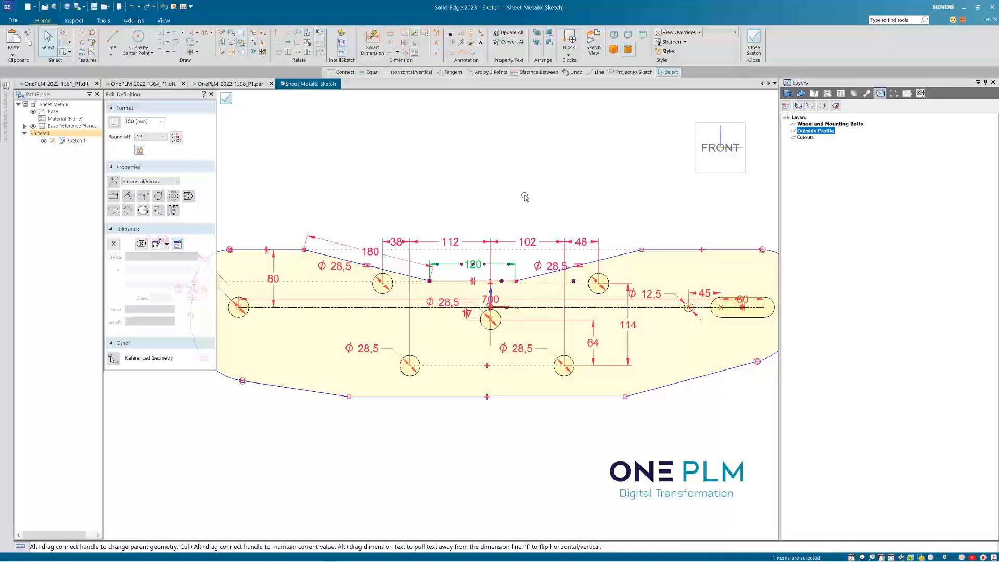
{"action": "left_click", "coordinate": [524, 196]}
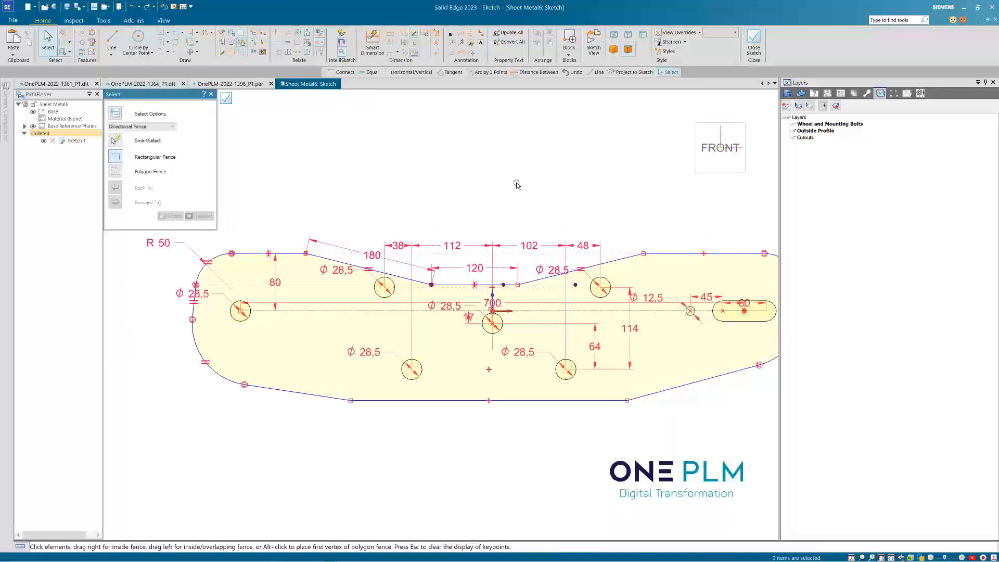
{"action": "scroll", "coordinate": [516, 185], "scroll_direction": "down", "scroll_amount": 1}
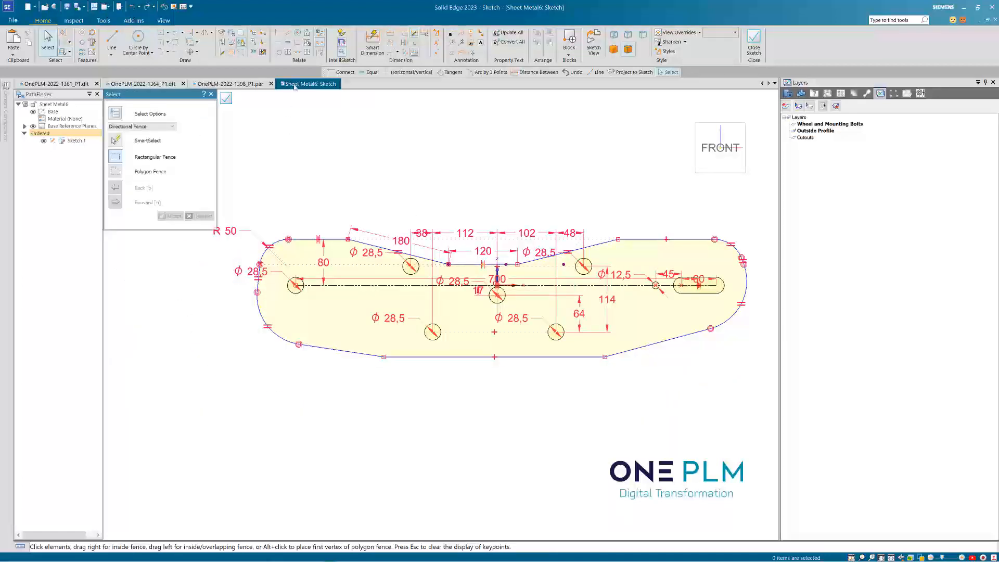
- Try to make the upper-left and upper-right horizontal edges equal in length, and undo the relation
{"action": "left_click", "coordinate": [287, 42]}
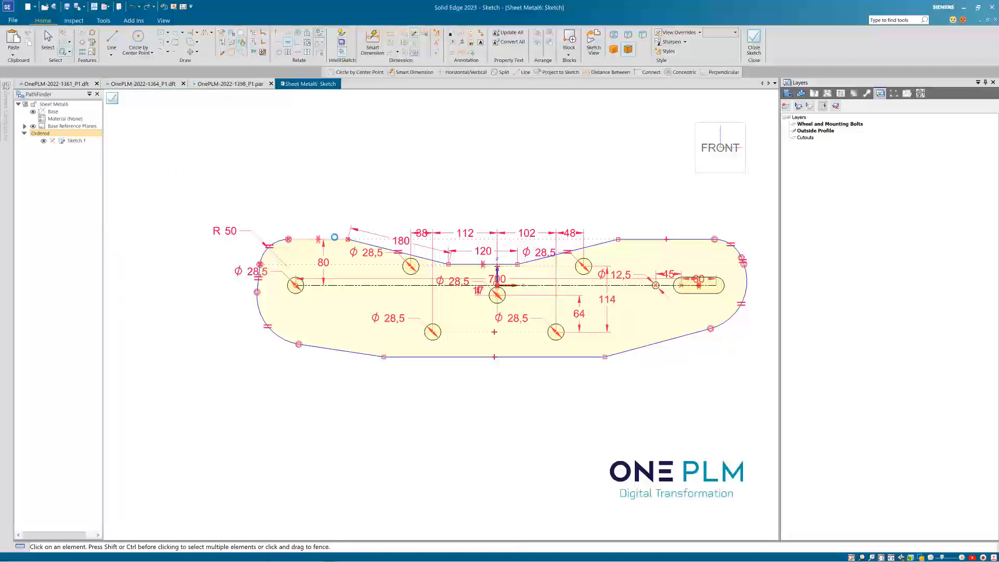
{"action": "left_click", "coordinate": [652, 240]}
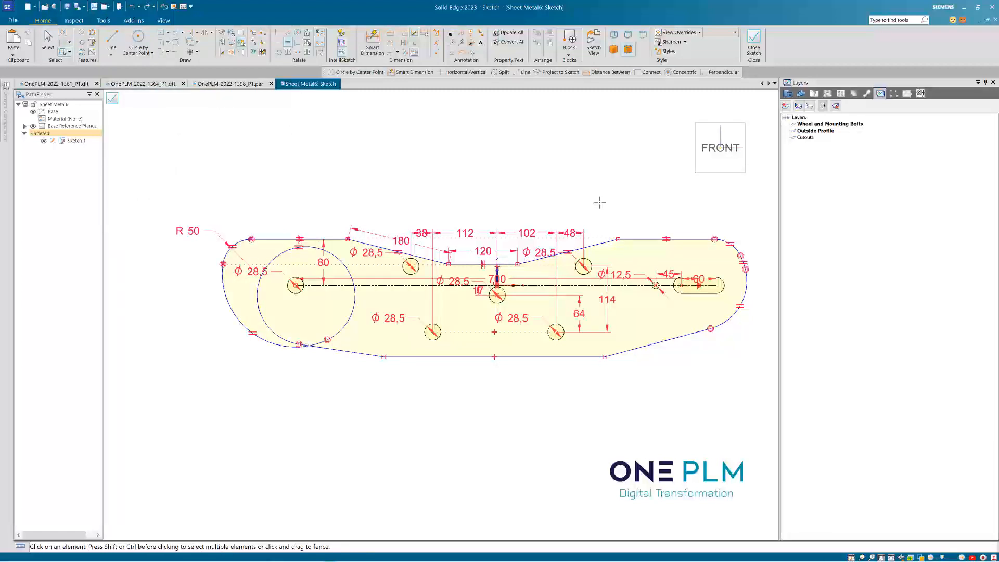
{"action": "key", "text": "ctrl+z"}
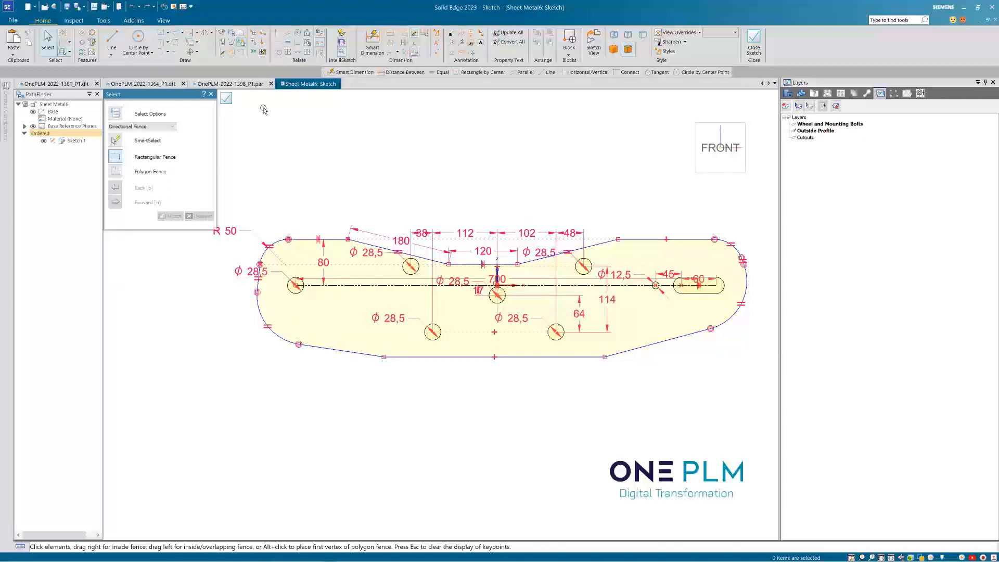
- Dimension the lower-left corner arc's radius and set it to 85 mm
{"action": "left_click", "coordinate": [373, 41]}
{"action": "scroll", "coordinate": [250, 301], "scroll_direction": "up", "scroll_amount": 1}
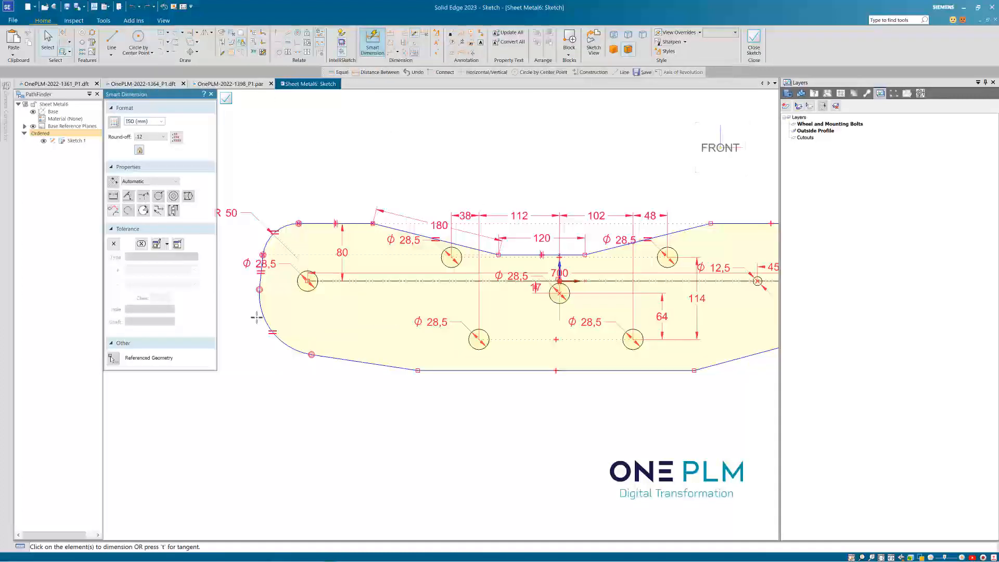
{"action": "left_click", "coordinate": [263, 323]}
{"action": "left_click", "coordinate": [259, 356]}
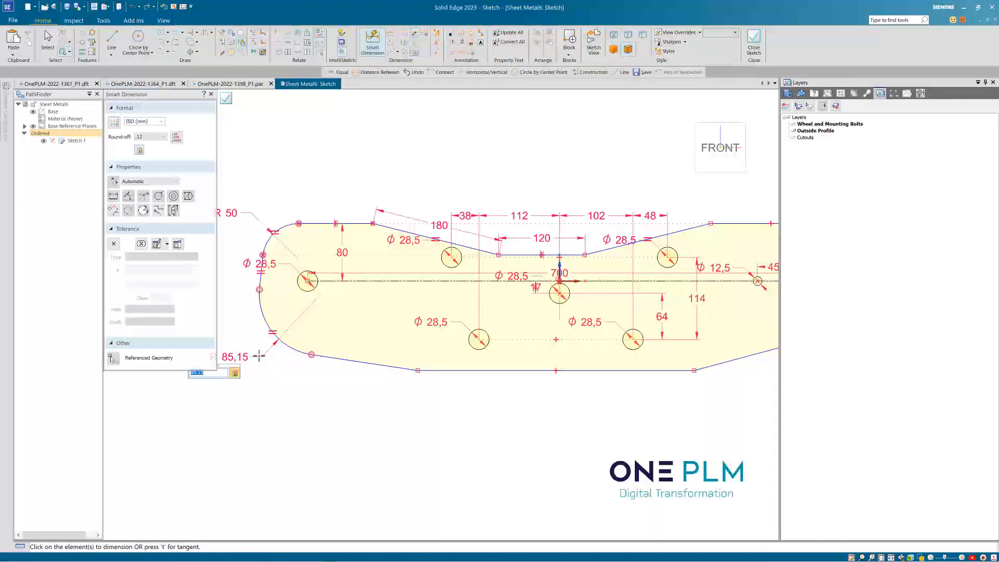
{"action": "type", "text": "85"}
{"action": "key", "text": "Return"}
- Dimension the radius of the shallow arc on the profile's left side and set it to 600 mm
{"action": "scroll", "coordinate": [253, 281], "scroll_direction": "up", "scroll_amount": 2}
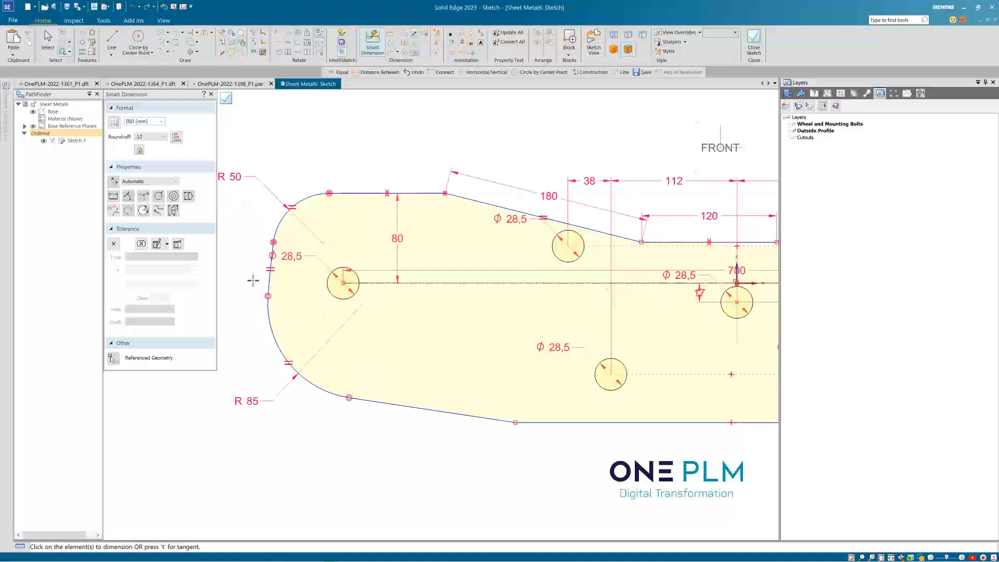
{"action": "left_click", "coordinate": [269, 282]}
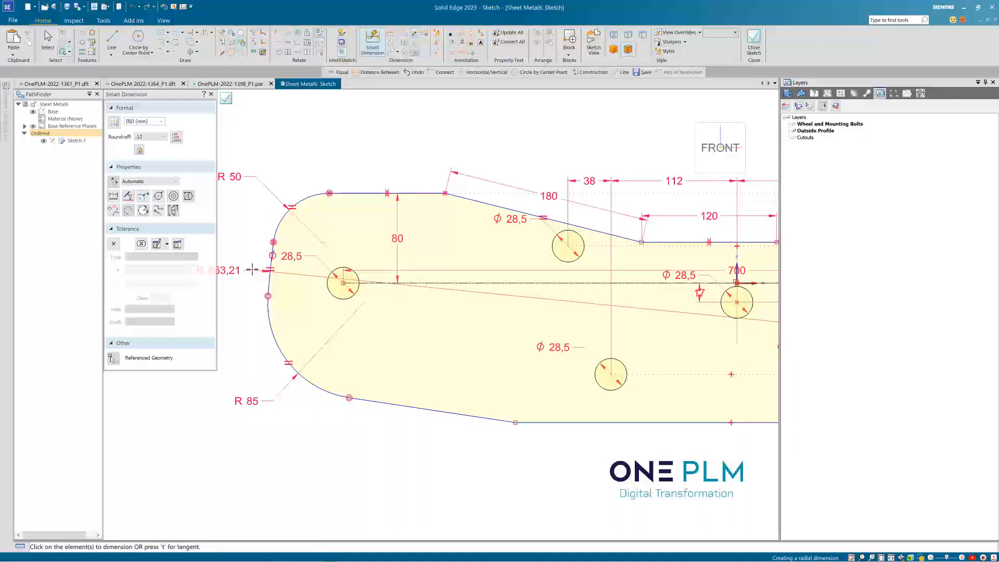
{"action": "left_click", "coordinate": [252, 270]}
{"action": "type", "text": "600"}
{"action": "key", "text": "Return"}
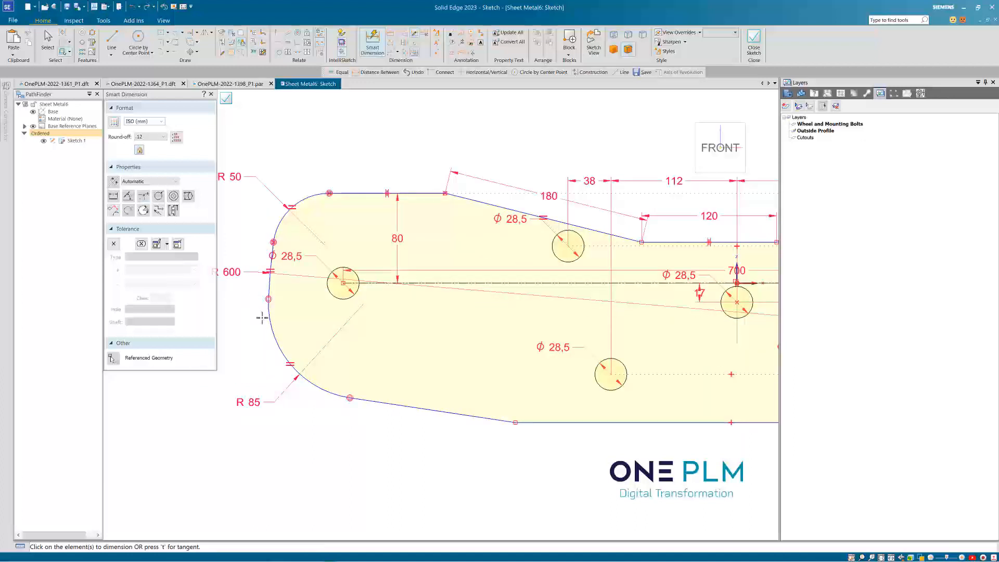
{"action": "scroll", "coordinate": [263, 257], "scroll_direction": "up", "scroll_amount": 3}
{"action": "scroll", "coordinate": [314, 266], "scroll_direction": "down", "scroll_amount": 5}
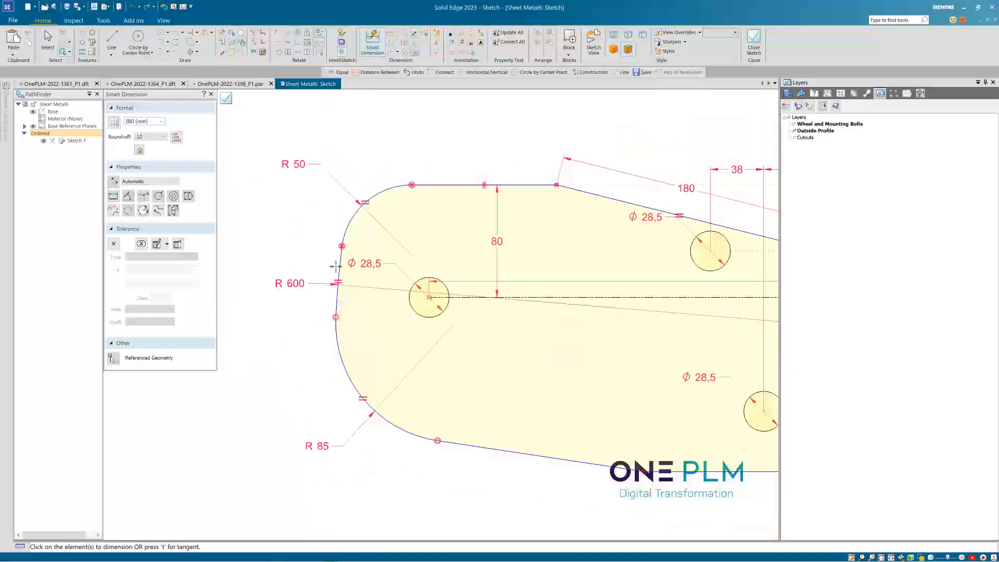
{"action": "scroll", "coordinate": [649, 281], "scroll_direction": "up", "scroll_amount": 5}
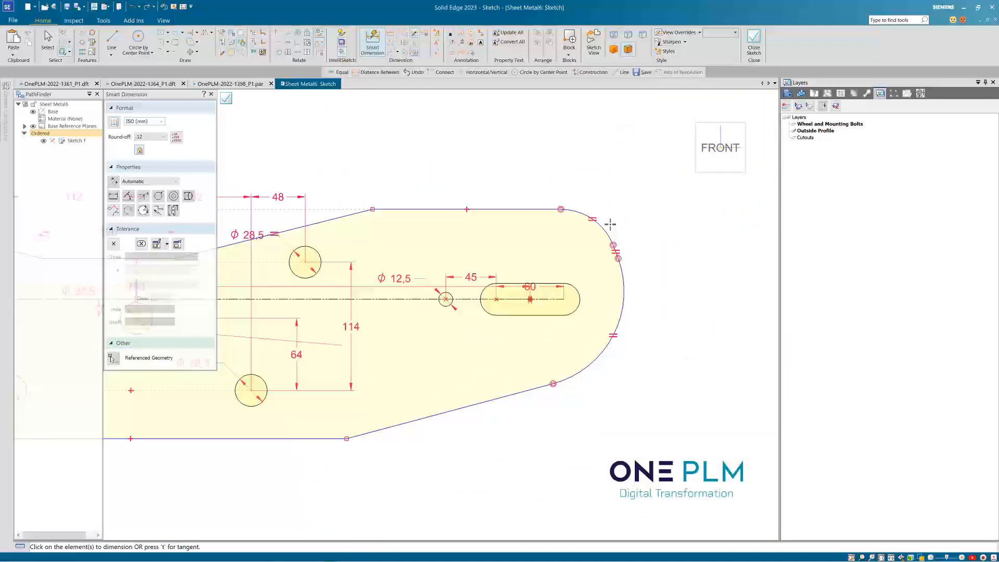
{"action": "scroll", "coordinate": [663, 312], "scroll_direction": "down", "scroll_amount": 5}
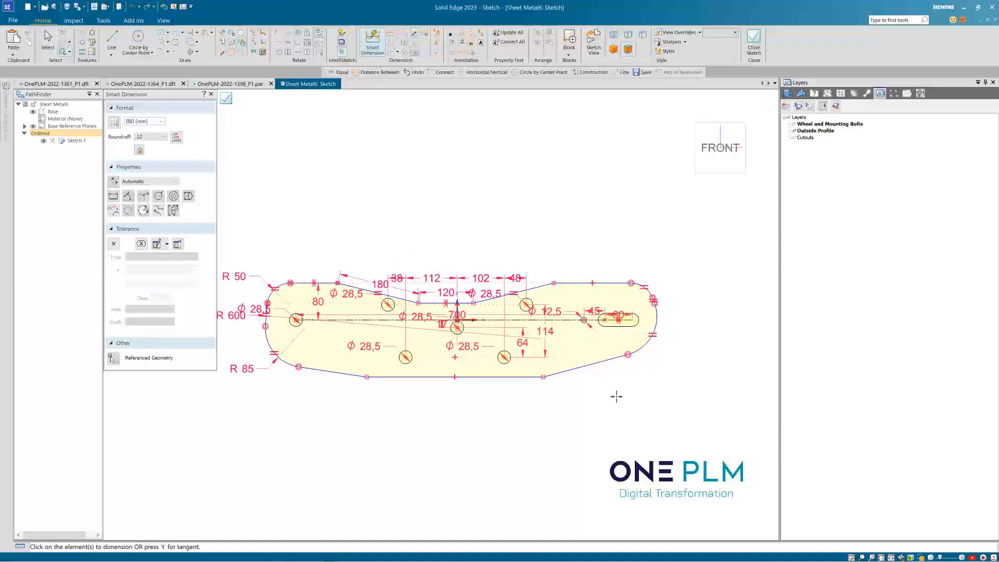
- Try to align the inner endpoints of the lower-left and lower-right corner arcs horizontally, and undo the relation
{"action": "scroll", "coordinate": [553, 376], "scroll_direction": "up", "scroll_amount": 1}
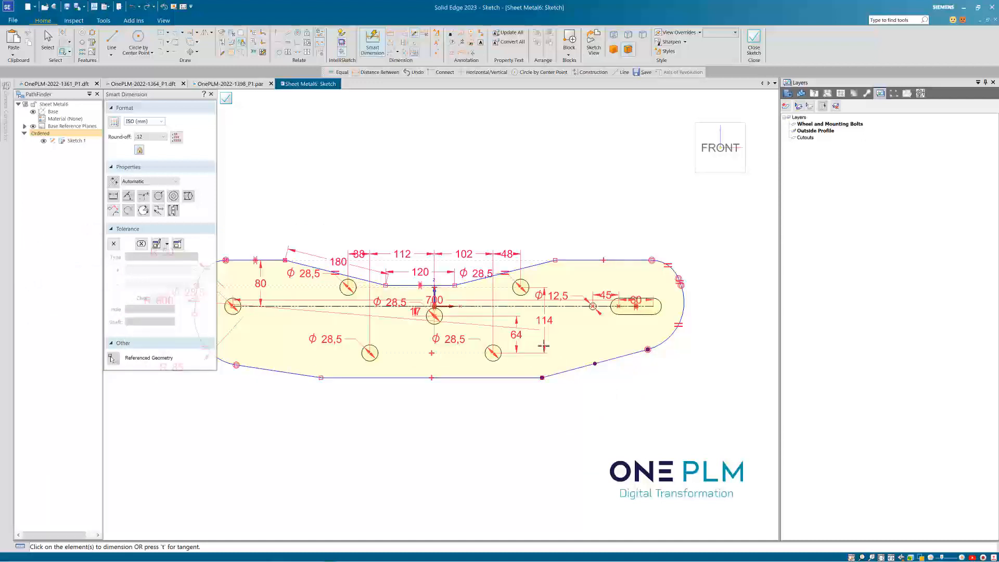
{"action": "scroll", "coordinate": [592, 401], "scroll_direction": "down", "scroll_amount": 1}
{"action": "scroll", "coordinate": [591, 401], "scroll_direction": "down", "scroll_amount": 1}
{"action": "scroll", "coordinate": [520, 346], "scroll_direction": "up", "scroll_amount": 1}
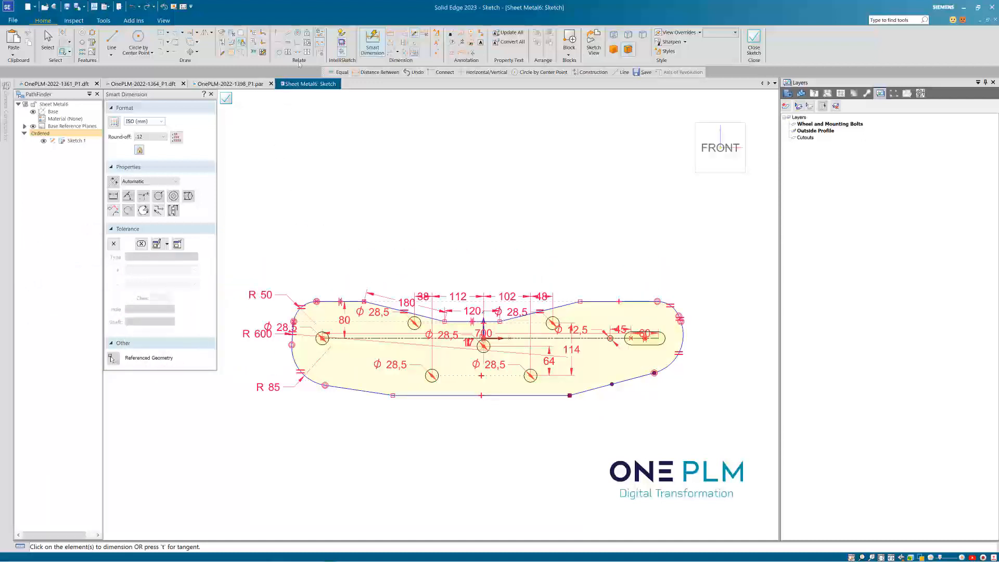
{"action": "left_click", "coordinate": [278, 43]}
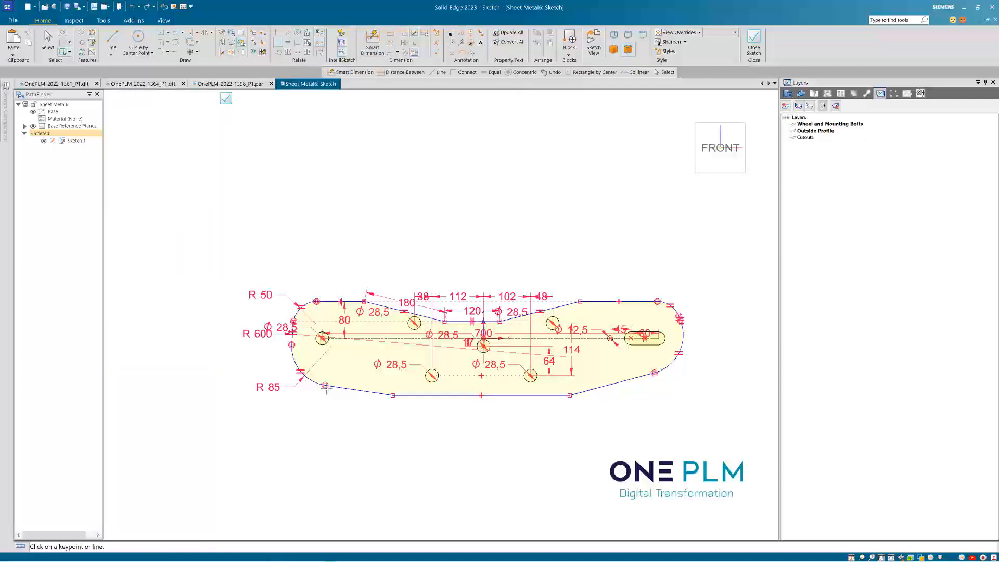
{"action": "left_click", "coordinate": [325, 386]}
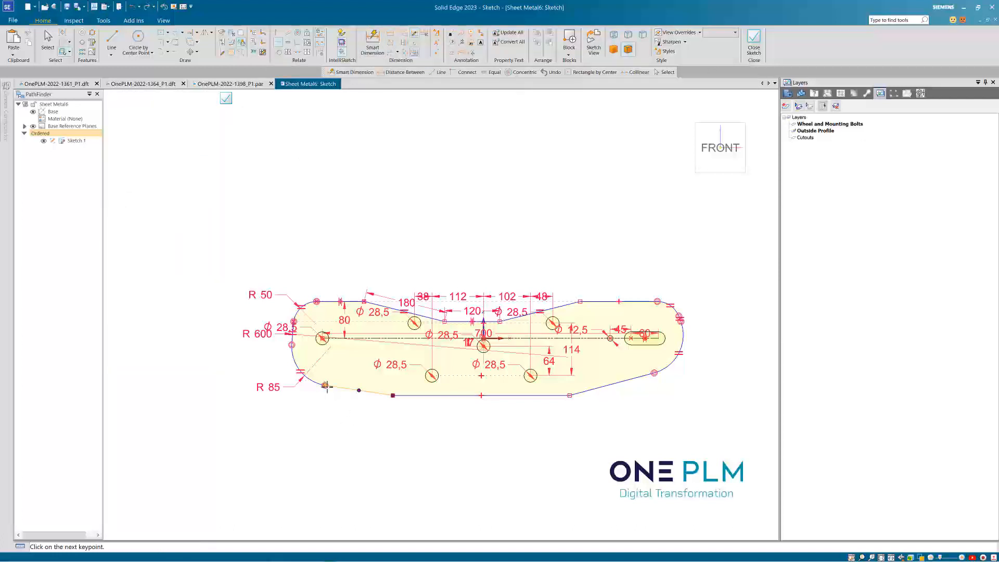
{"action": "left_click", "coordinate": [654, 373]}
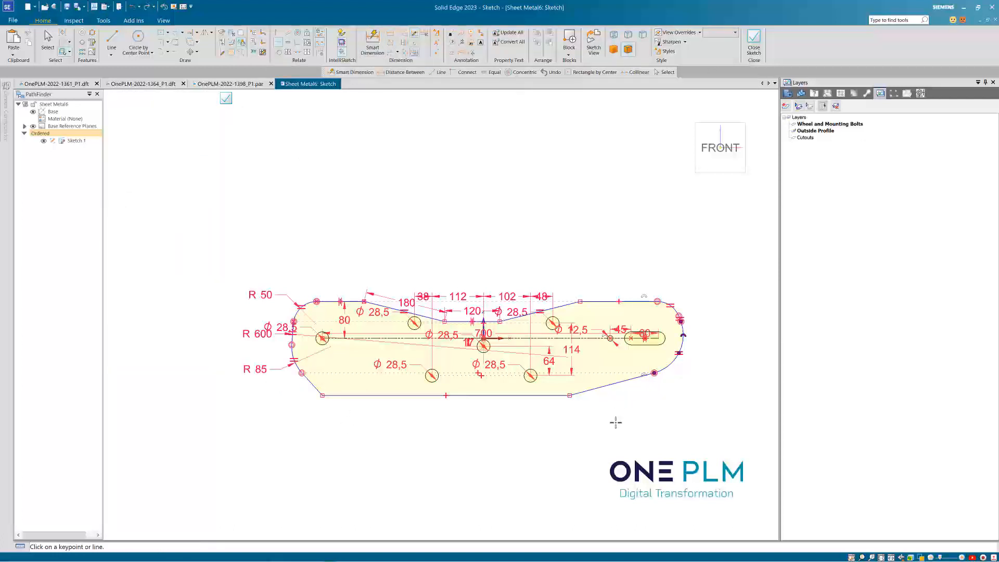
{"action": "key", "text": "Escape"}
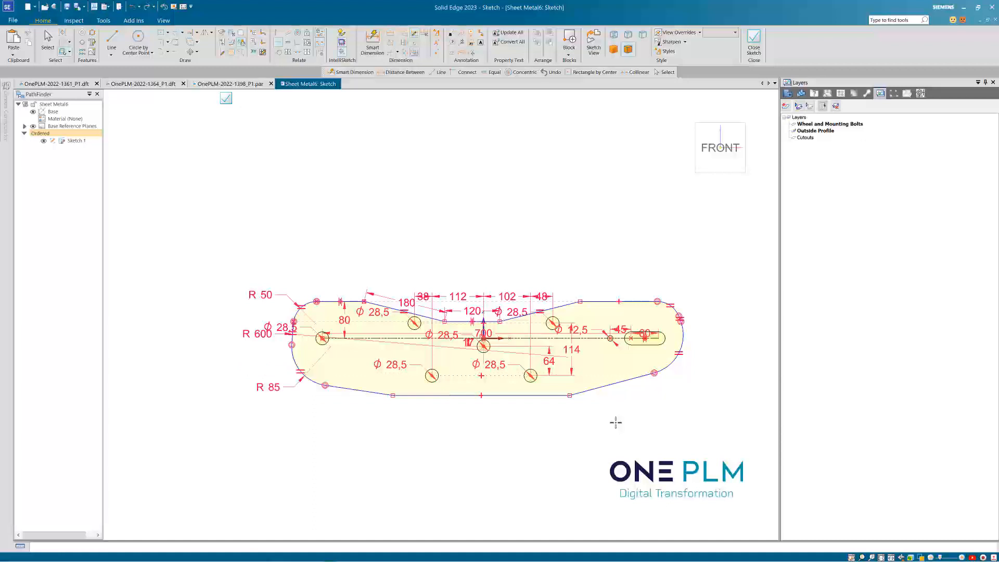
- Try to make the lower-left and lower-right slanted edges equal in length, and undo the relation
{"action": "left_click", "coordinate": [290, 42]}
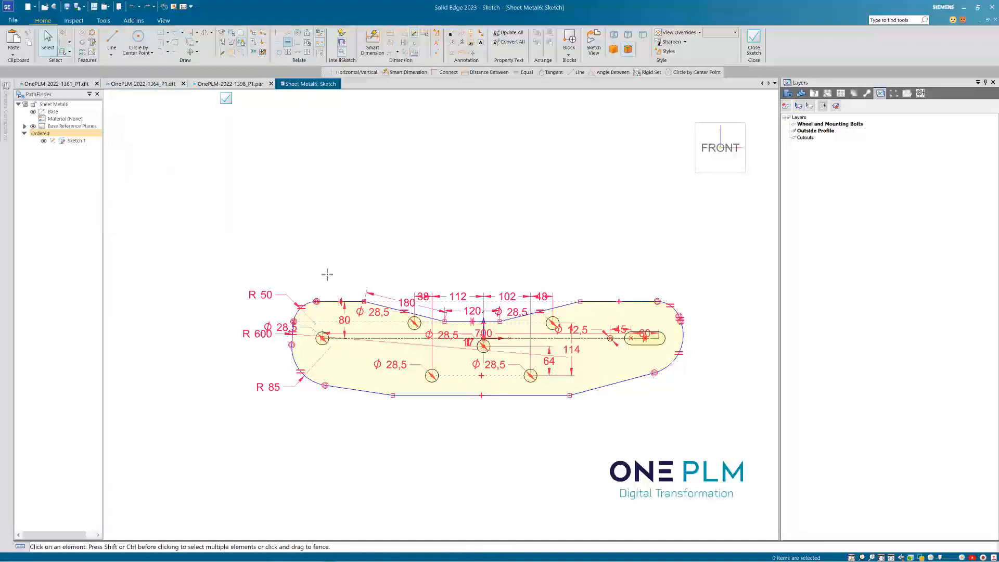
{"action": "left_click", "coordinate": [364, 391]}
{"action": "left_click", "coordinate": [595, 388]}
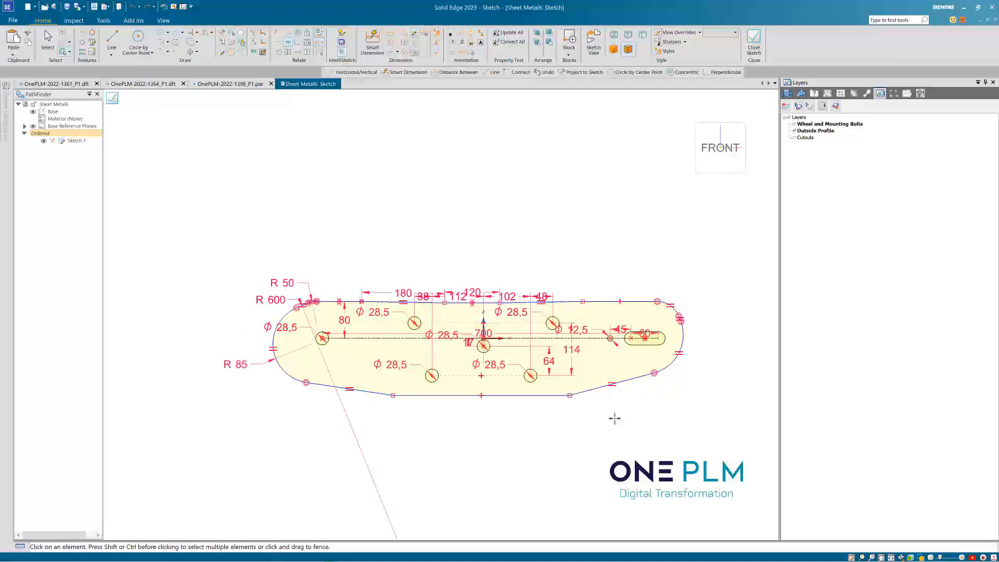
{"action": "scroll", "coordinate": [288, 372], "scroll_direction": "up", "scroll_amount": 3}
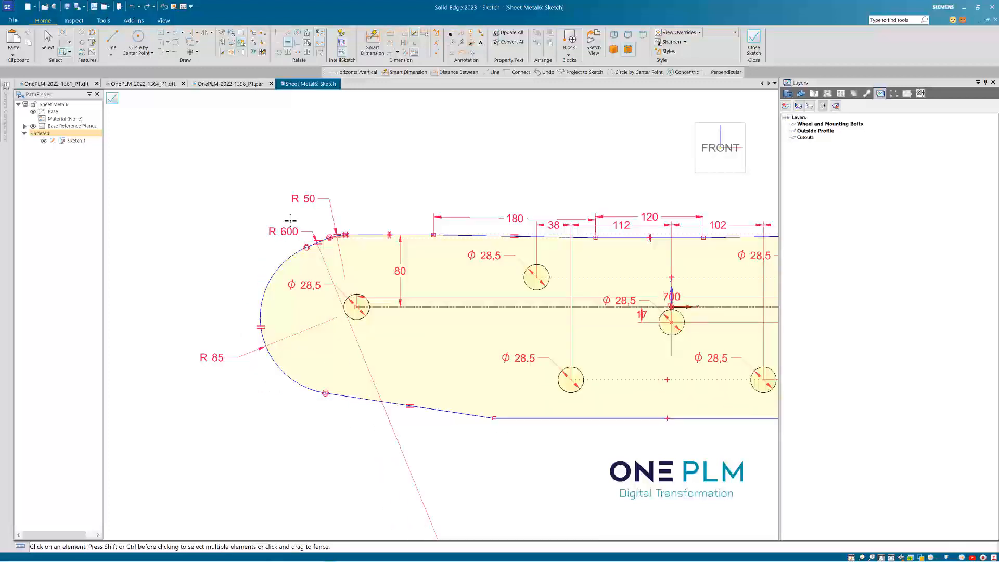
{"action": "left_click_drag", "start_coordinate": [290, 221], "coordinate": [392, 323]}
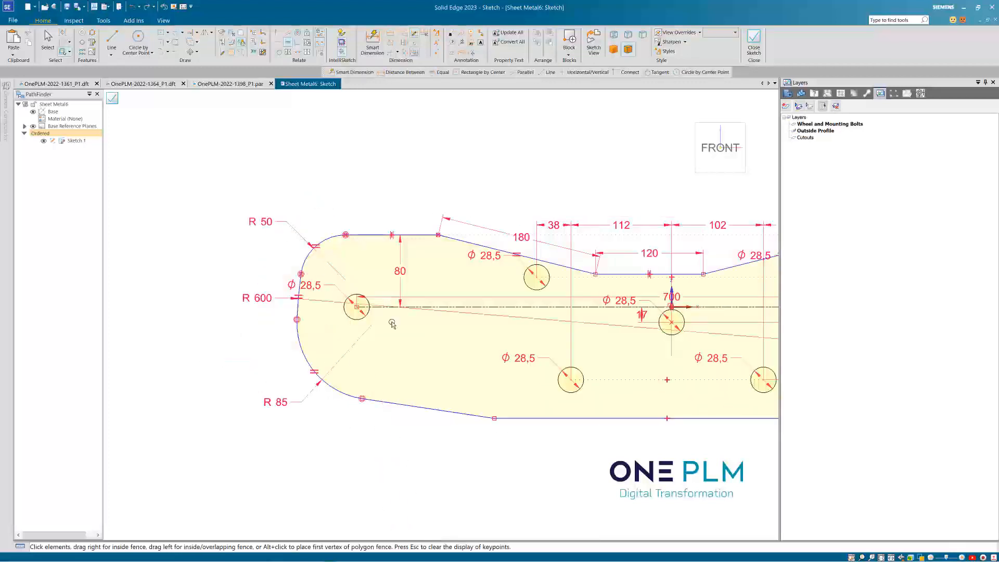
- Dimension the horizontal distance from the leftmost hole's centre to the profile's left side and set it to 65 mm
{"action": "left_click", "coordinate": [393, 35]}
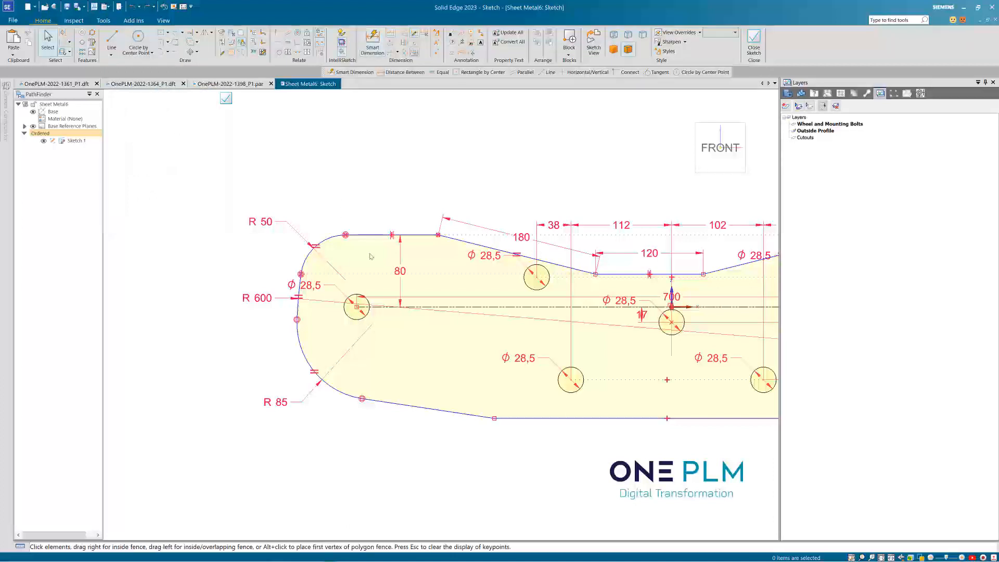
{"action": "left_click", "coordinate": [357, 307]}
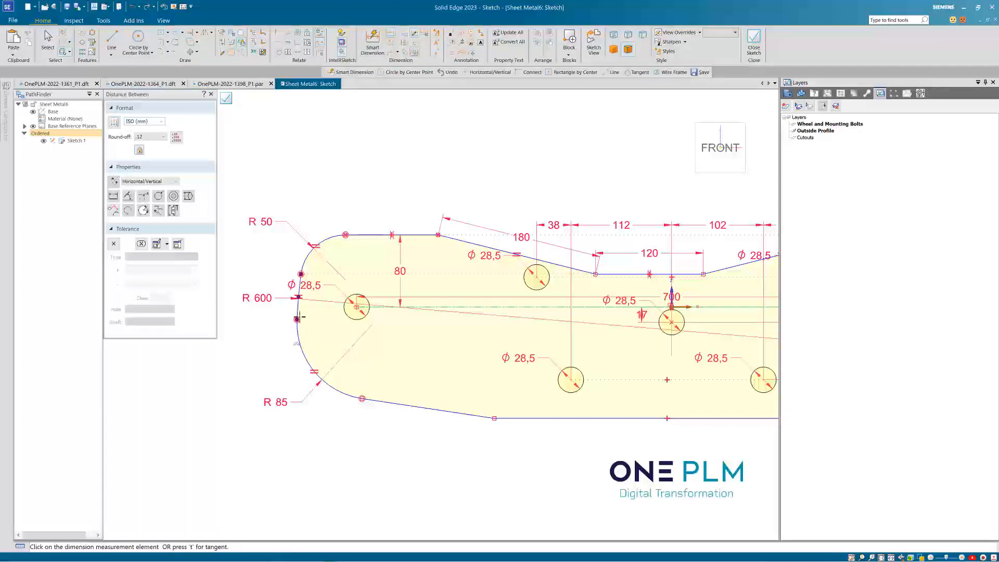
{"action": "left_click", "coordinate": [336, 214]}
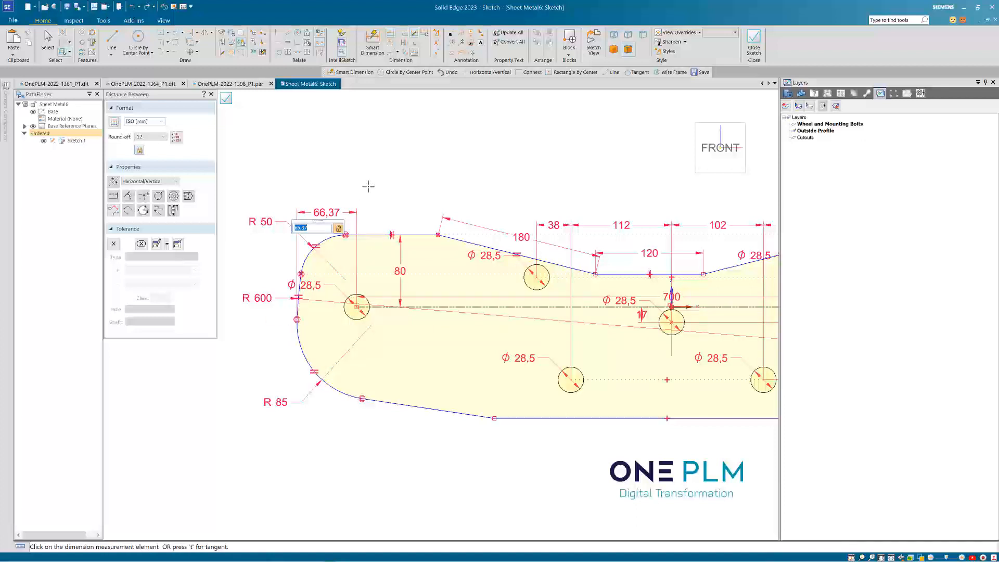
{"action": "type", "text": "65"}
{"action": "key", "text": "Return"}
{"action": "right_click", "coordinate": [380, 176]}
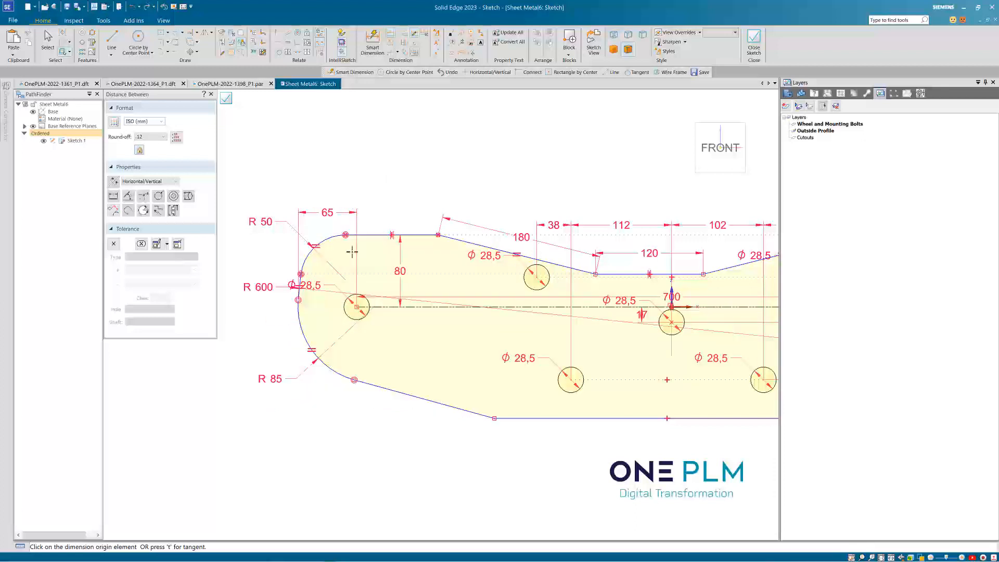
- Dimension the horizontal distance from the slot's centre to the large arc on the profile's right side and set it to 80 mm
{"action": "scroll", "coordinate": [347, 263], "scroll_direction": "down", "scroll_amount": 5}
{"action": "scroll", "coordinate": [420, 239], "scroll_direction": "up", "scroll_amount": 2}
{"action": "scroll", "coordinate": [707, 289], "scroll_direction": "up", "scroll_amount": 5}
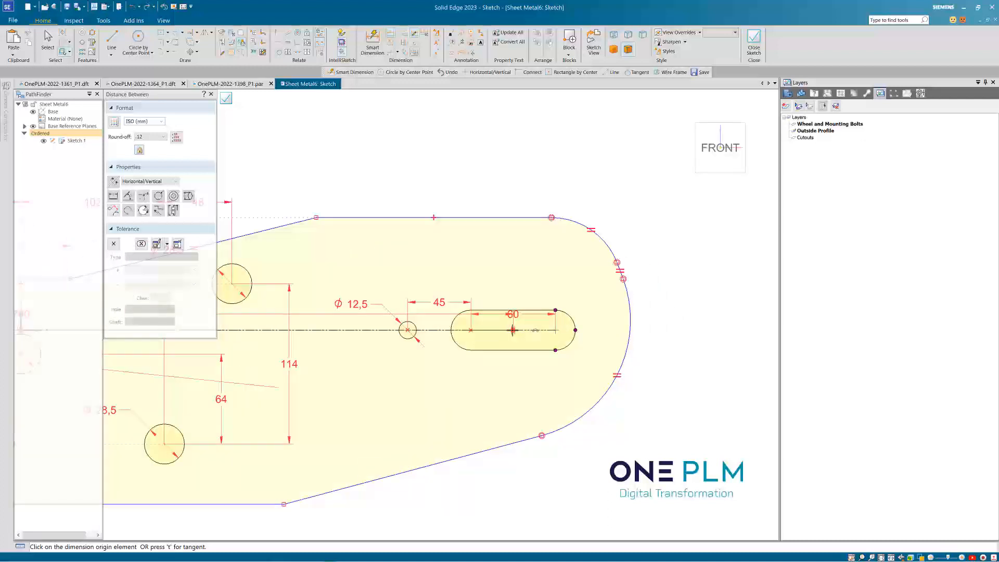
{"action": "left_click", "coordinate": [513, 330]}
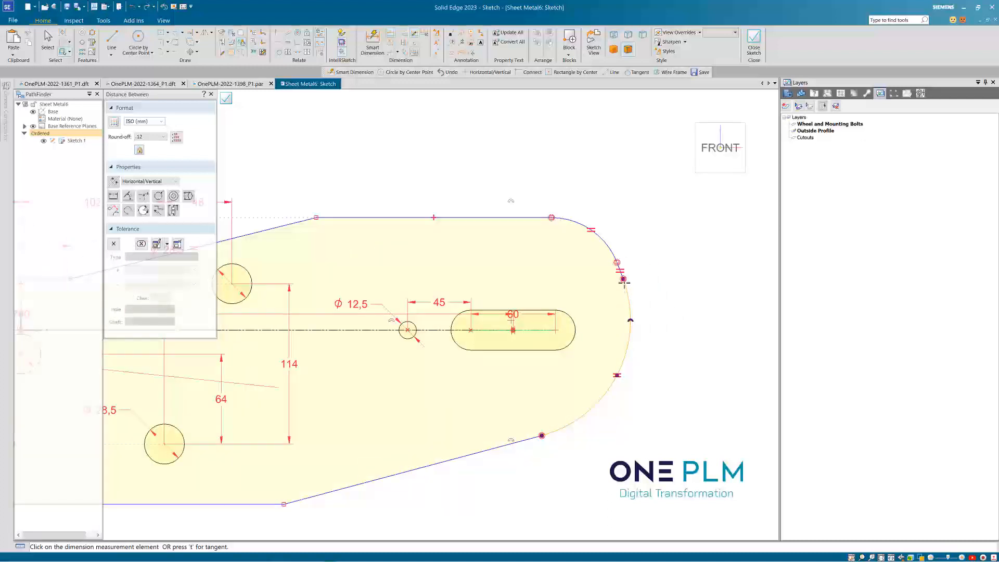
{"action": "left_click", "coordinate": [629, 319]}
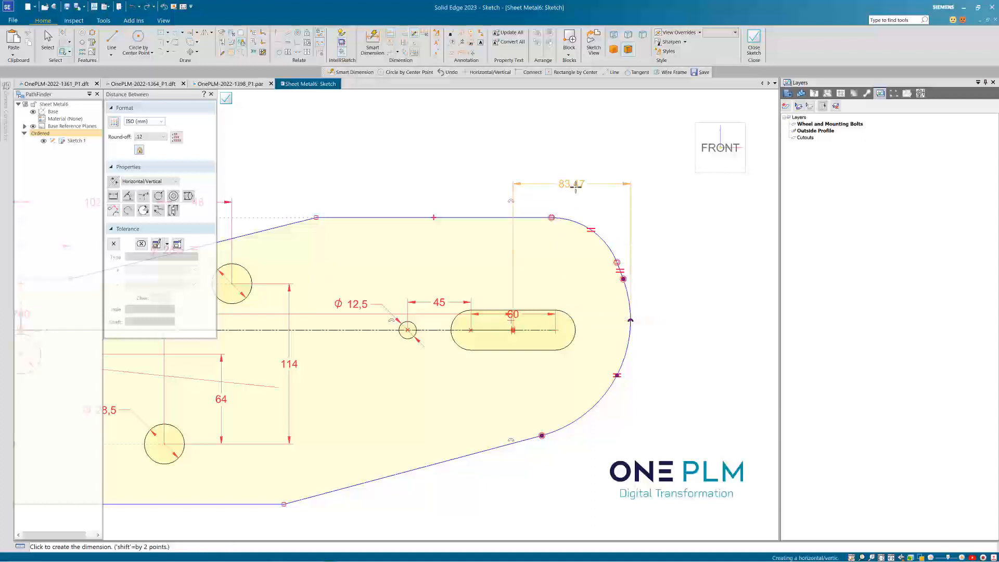
{"action": "left_click", "coordinate": [607, 168]}
{"action": "type", "text": "80"}
{"action": "key", "text": "Return"}
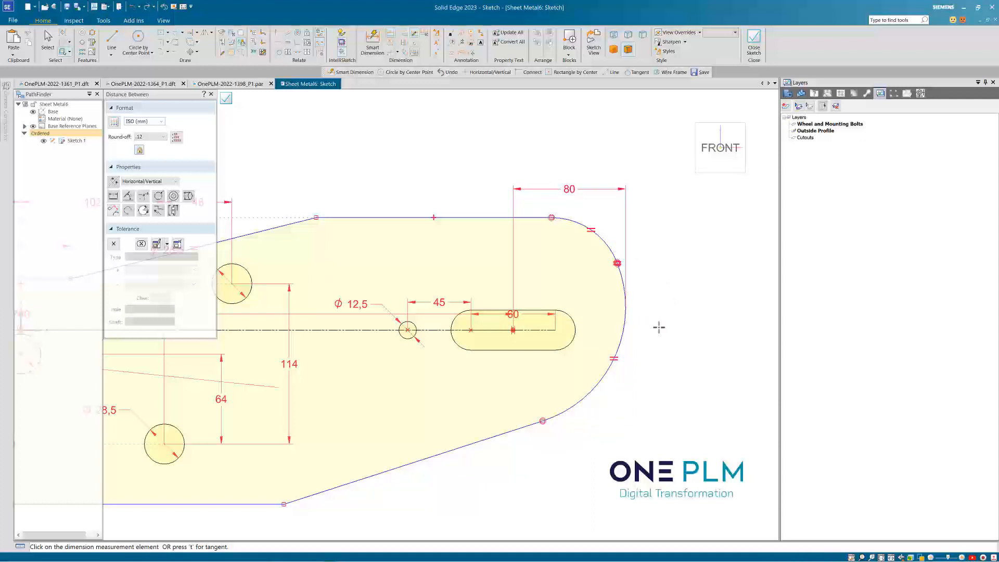
- Undo the last value change and set the distance from the slot's centre to the right-side arc to 85 mm
{"action": "key", "text": "ctrl+z"}
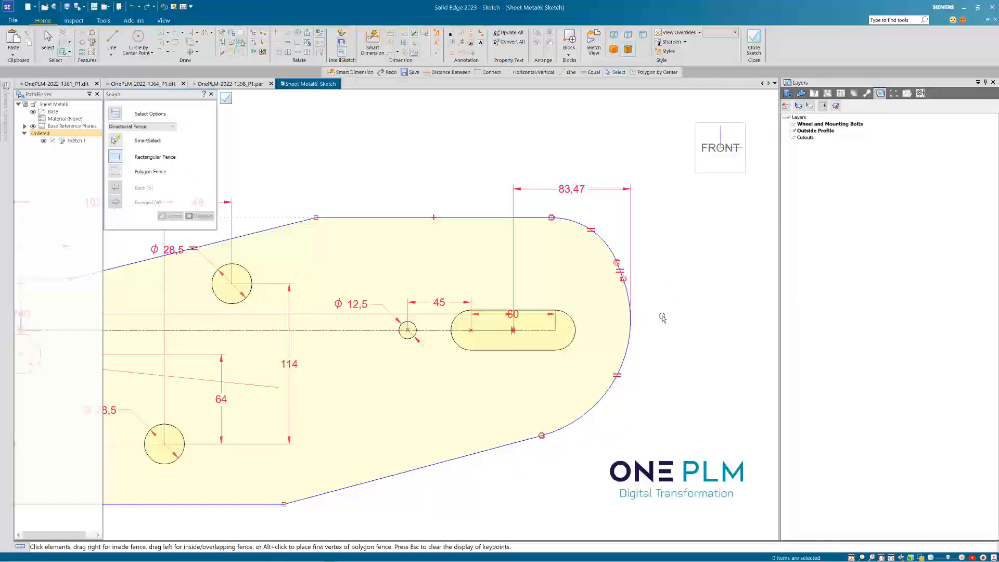
{"action": "left_click", "coordinate": [571, 190]}
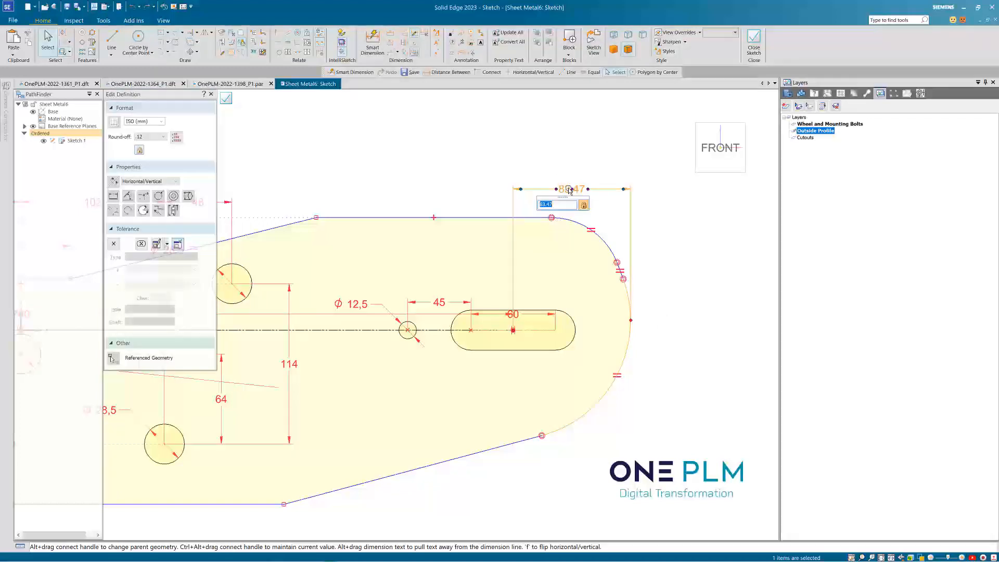
{"action": "type", "text": "85"}
{"action": "key", "text": "Return"}
{"action": "left_click", "coordinate": [676, 337]}
{"action": "scroll", "coordinate": [661, 322], "scroll_direction": "down", "scroll_amount": 4}
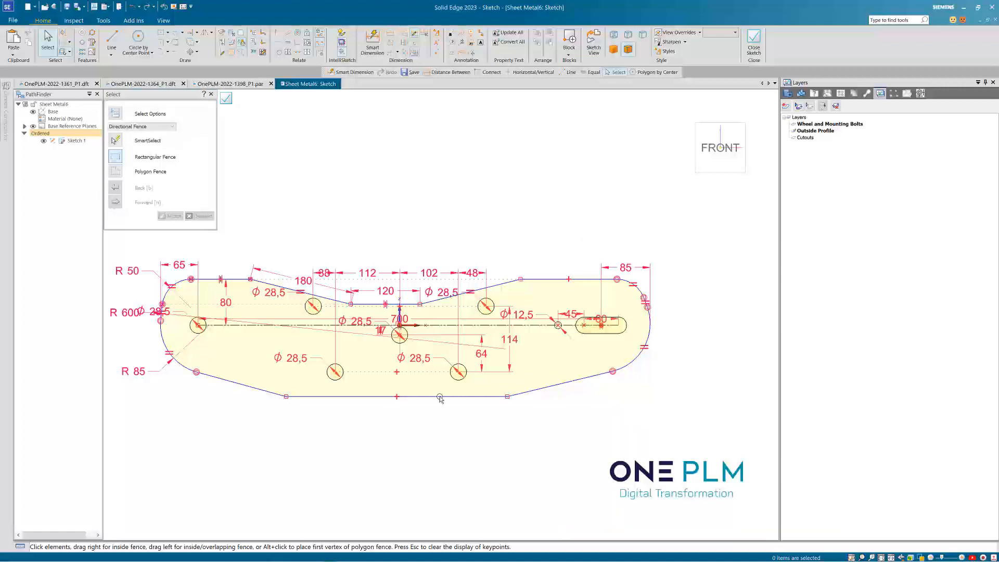
- Make the lower-left and lower-right slanted edges of the profile equal in length
{"action": "left_click", "coordinate": [287, 42]}
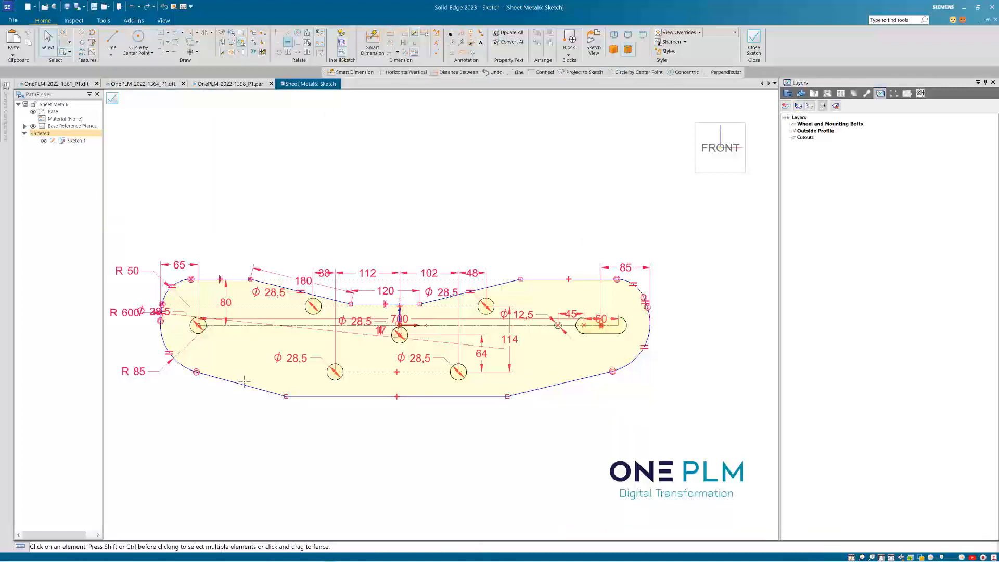
{"action": "left_click", "coordinate": [245, 385]}
{"action": "left_click", "coordinate": [551, 386]}
{"action": "key", "text": "Escape"}
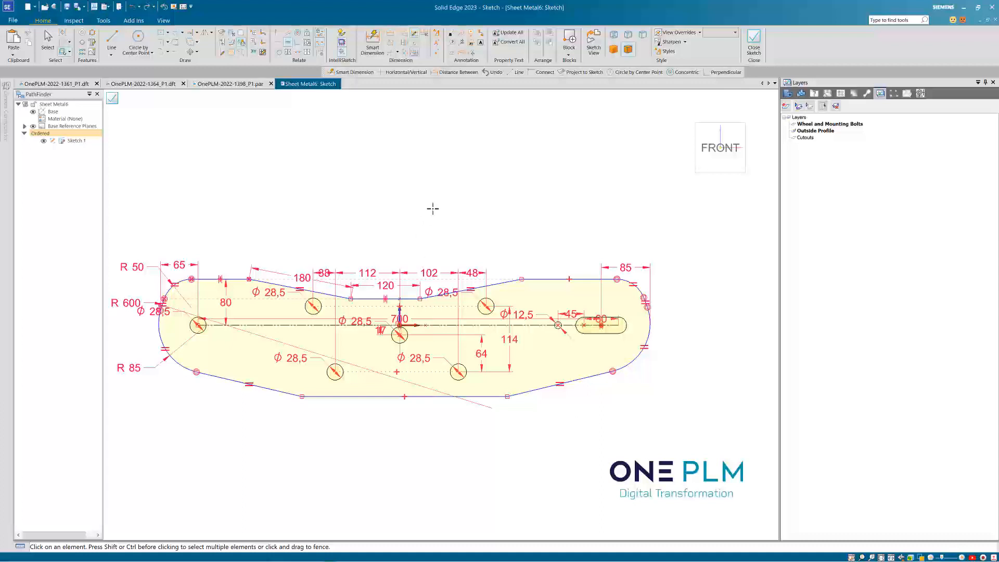
- Dimension the vertical distance from the horizontal centreline to the profile's bottom edge and set it to 115 mm
{"action": "left_click", "coordinate": [375, 36]}
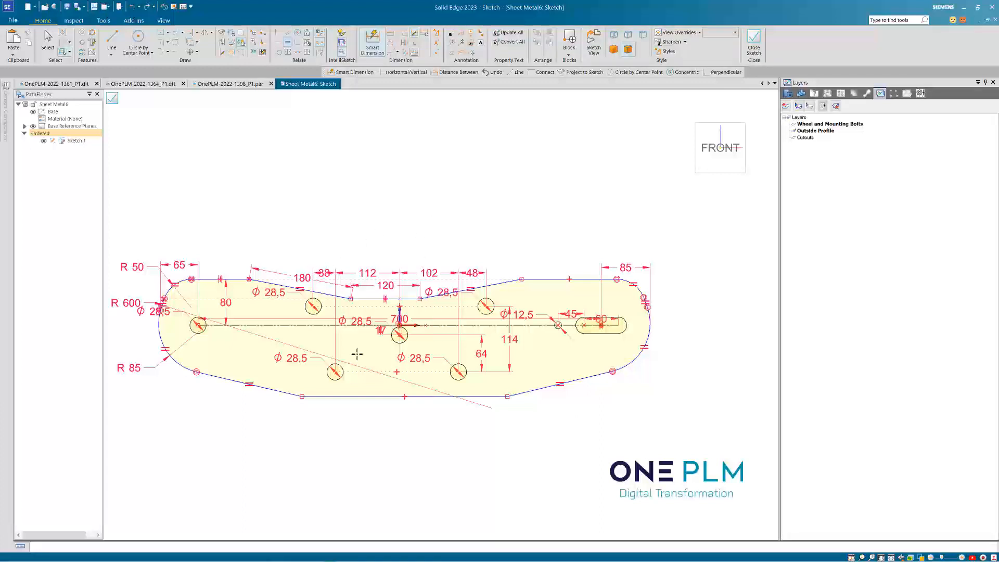
{"action": "left_click", "coordinate": [312, 326]}
{"action": "left_click", "coordinate": [331, 395]}
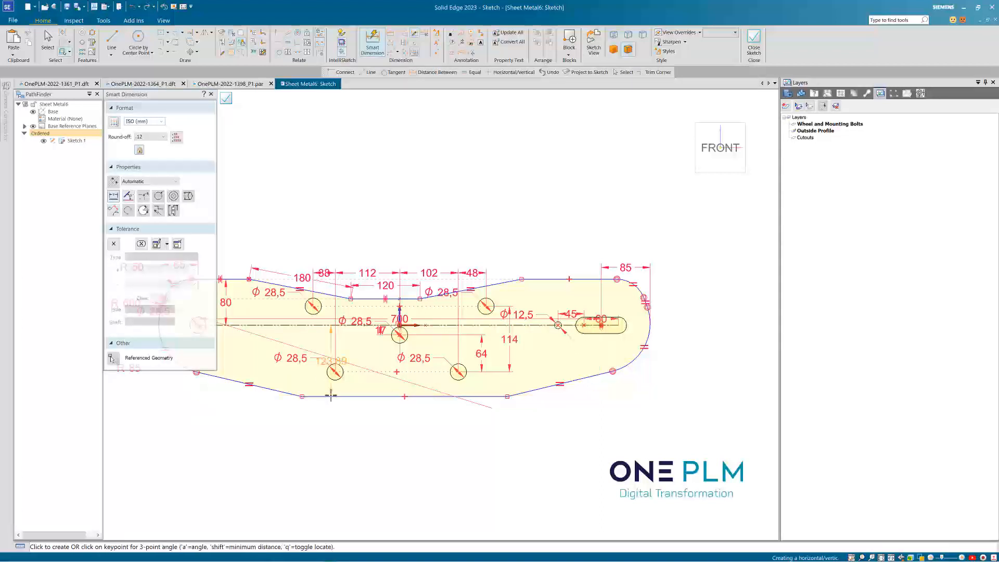
{"action": "left_click", "coordinate": [371, 380]}
{"action": "type", "text": "115"}
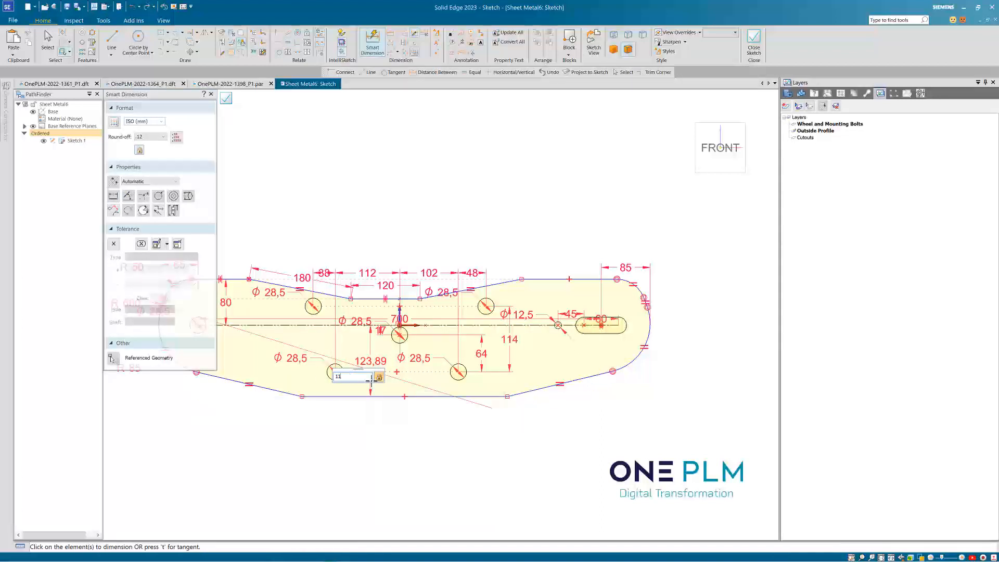
{"action": "key", "text": "Return"}
{"action": "scroll", "coordinate": [558, 424], "scroll_direction": "down", "scroll_amount": 2}
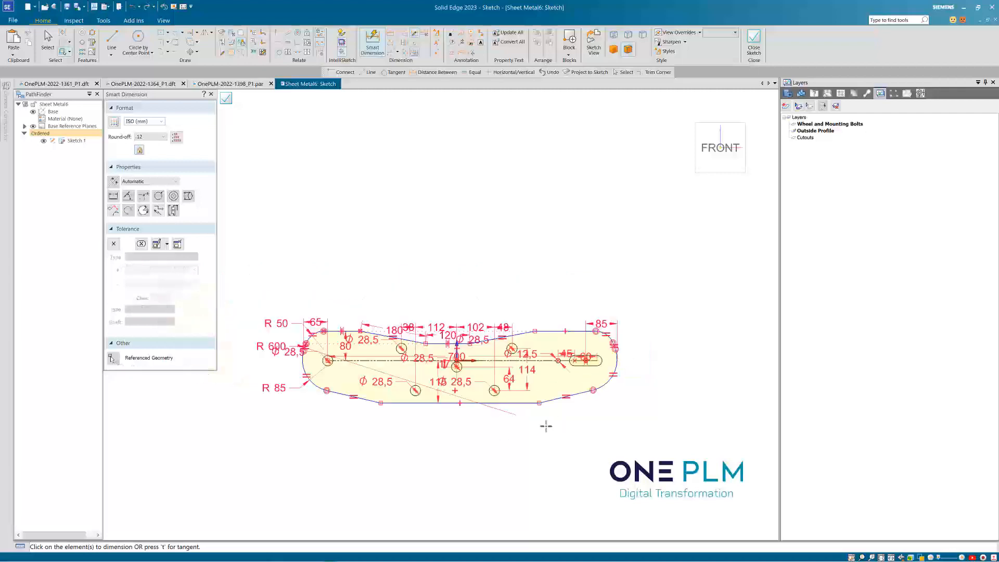
{"action": "scroll", "coordinate": [460, 415], "scroll_direction": "up", "scroll_amount": 1}
{"action": "scroll", "coordinate": [368, 398], "scroll_direction": "up", "scroll_amount": 1}
{"action": "key", "text": "Escape"}
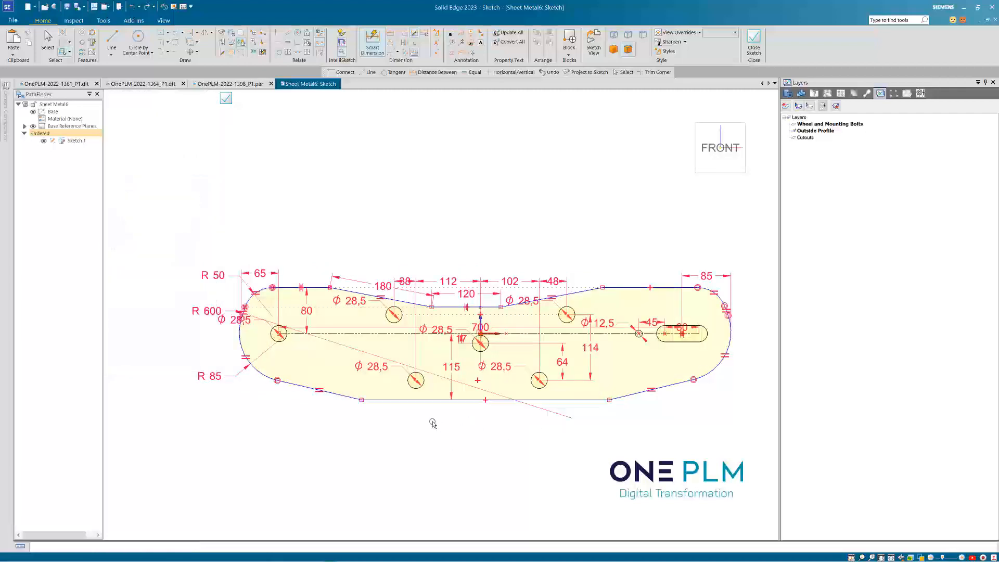
- Dimension the length of the profile's bottom horizontal edge and set it to 350 mm
{"action": "key", "text": "Return"}
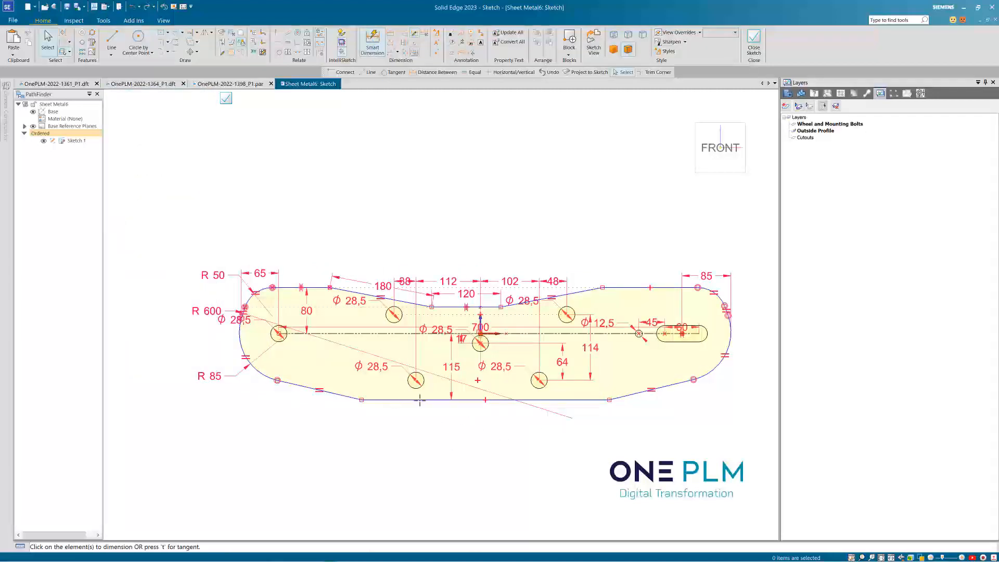
{"action": "left_click", "coordinate": [408, 399]}
{"action": "left_click", "coordinate": [487, 424]}
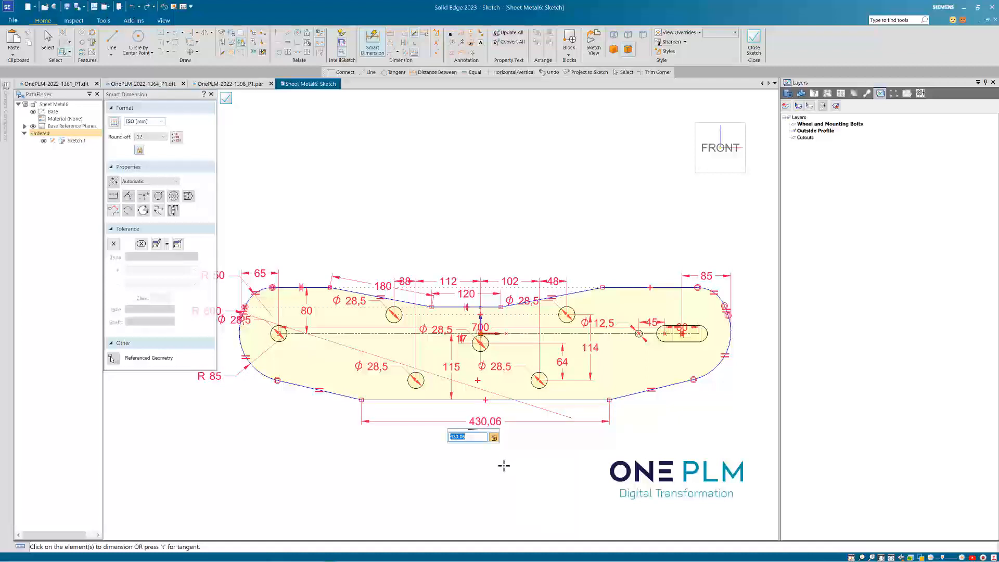
{"action": "type", "text": "350"}
{"action": "key", "text": "Return"}
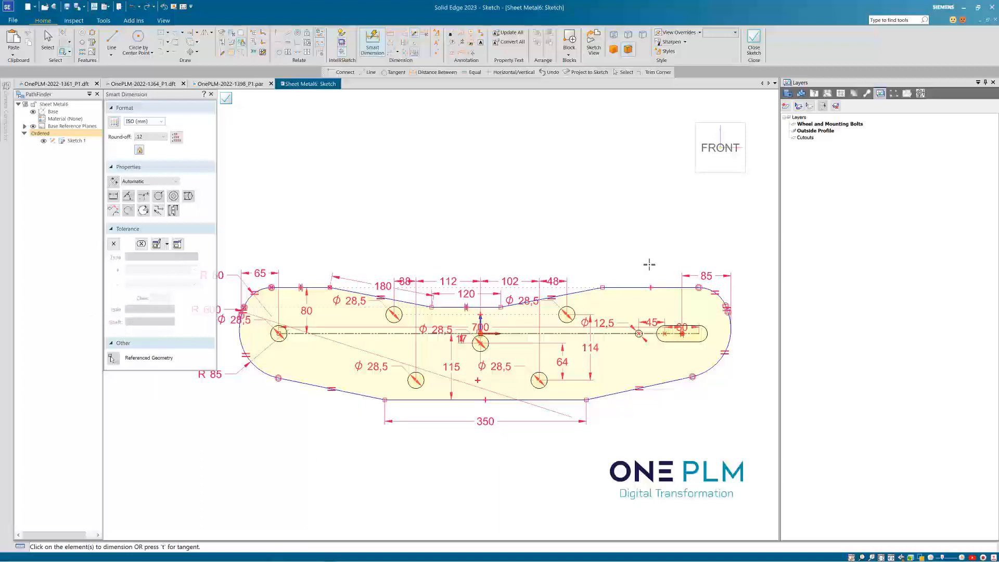
- Set the vertical distance from the centreline to the upper-left horizontal edge to 75 mm
{"action": "left_click", "coordinate": [307, 310]}
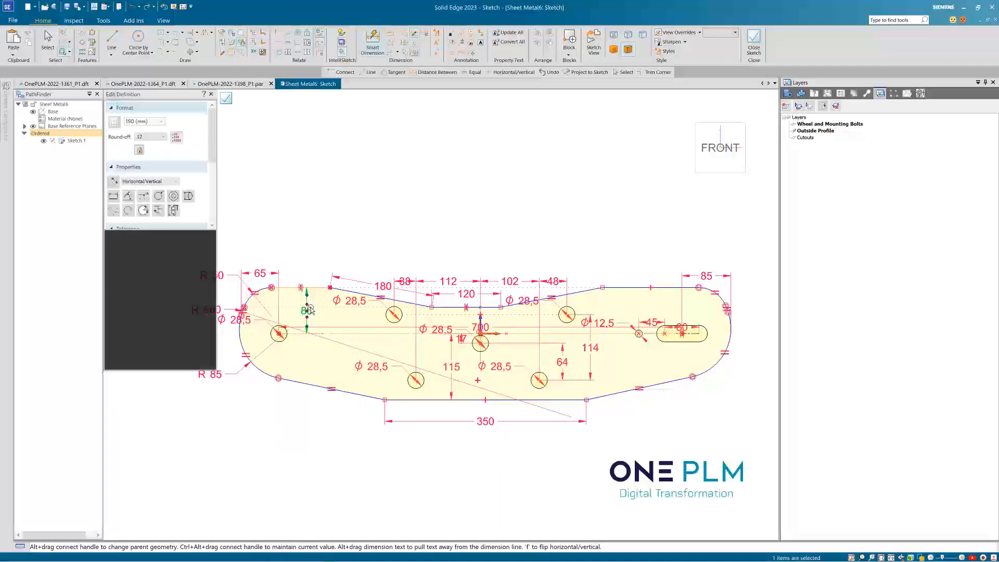
{"action": "type", "text": "75"}
{"action": "key", "text": "Return"}
{"action": "left_click", "coordinate": [499, 213]}
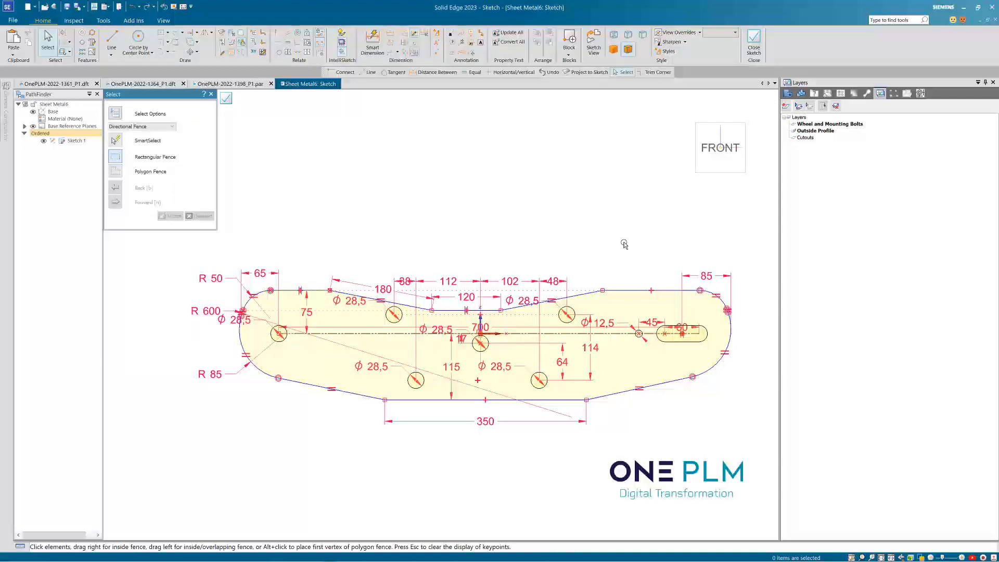
- Move the outer endpoint of the upper-right slanted edge slightly outward to test the profile's remaining freedom
{"action": "left_click", "coordinate": [603, 293]}
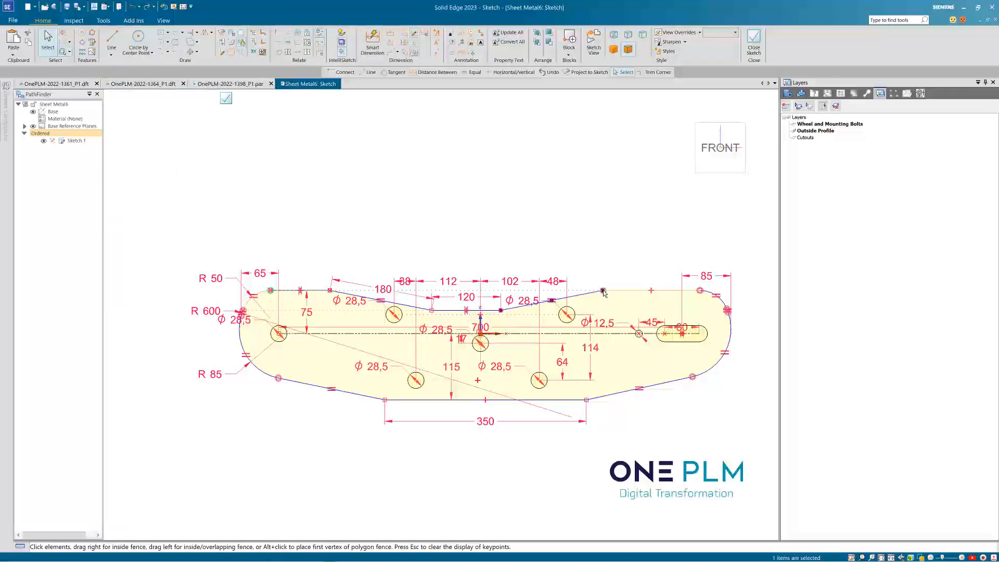
{"action": "double_click", "coordinate": [603, 292]}
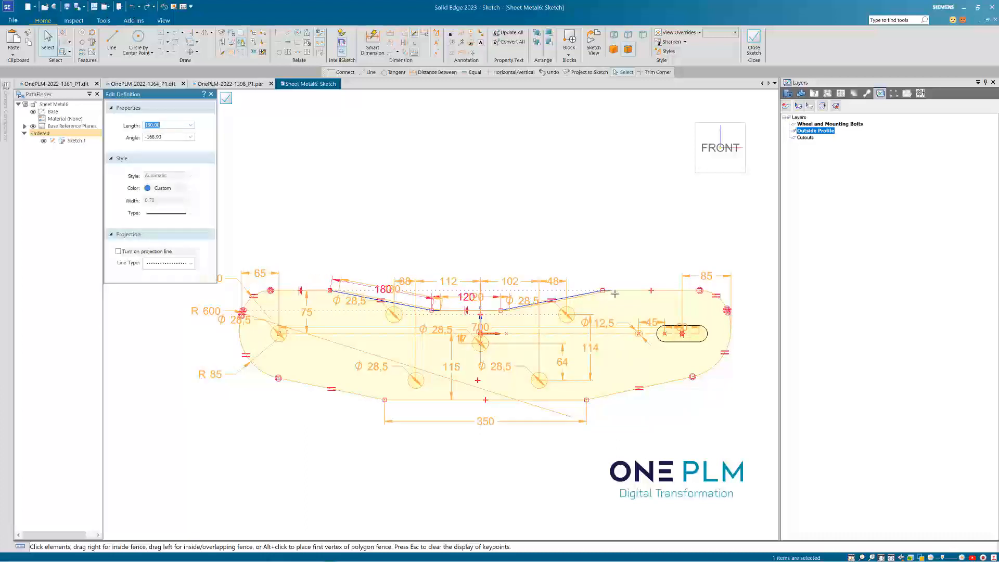
{"action": "left_click_drag", "start_coordinate": [615, 294], "coordinate": [614, 293]}
{"action": "left_click", "coordinate": [617, 237]}
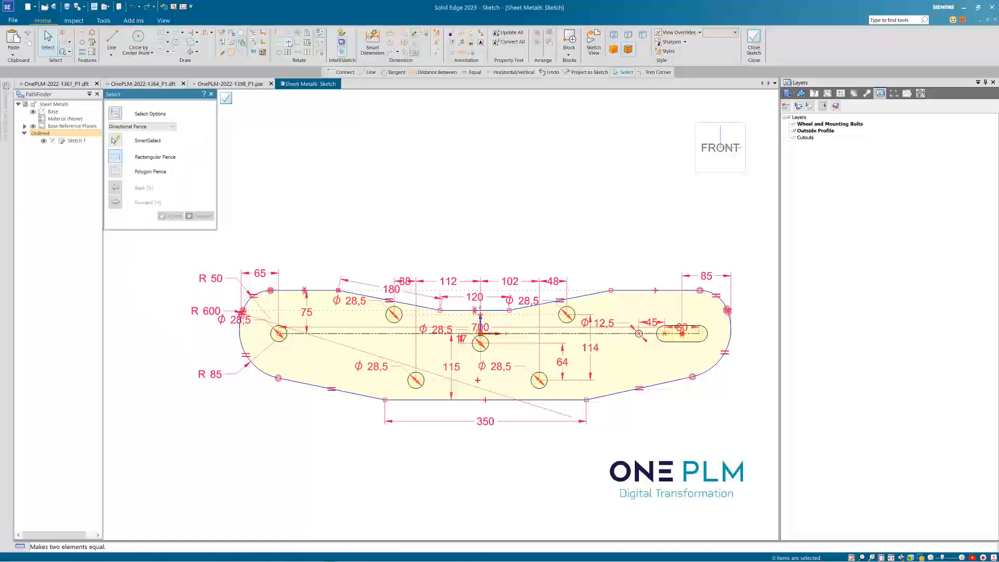
- Try to make the upper-left and upper-right horizontal edges equal in length, and undo the relation
{"action": "left_click", "coordinate": [290, 44]}
{"action": "left_click", "coordinate": [312, 290]}
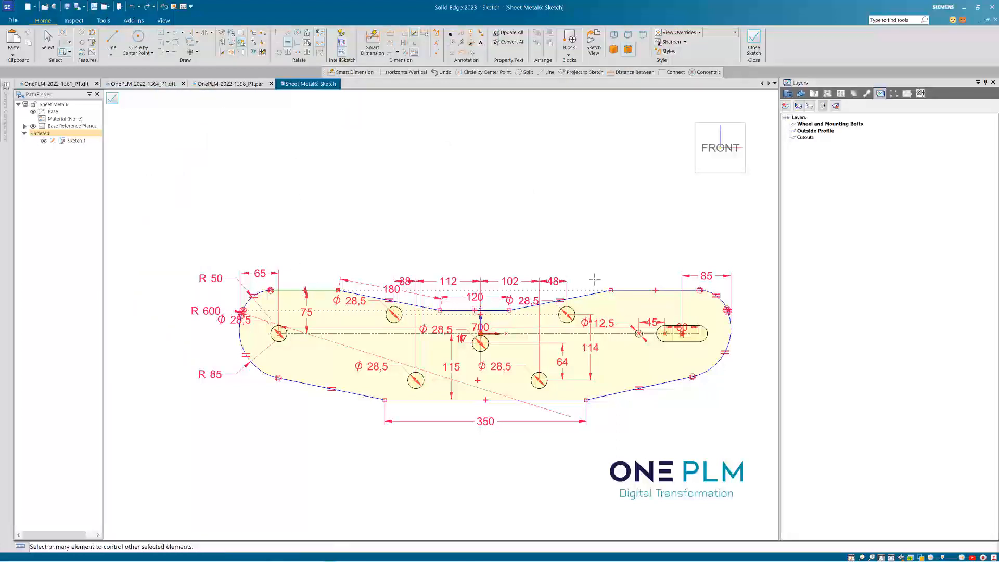
{"action": "left_click", "coordinate": [644, 289]}
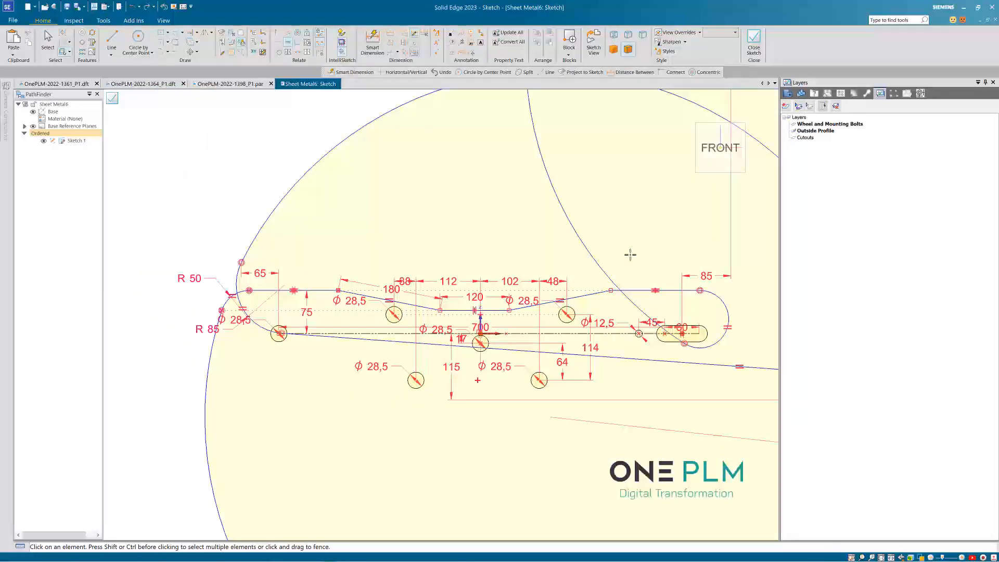
{"action": "key", "text": "ctrl+z"}
- Dimension the length of the upper-left horizontal edge, leaving the upper-right edge without a dimension
{"action": "left_click", "coordinate": [373, 41]}
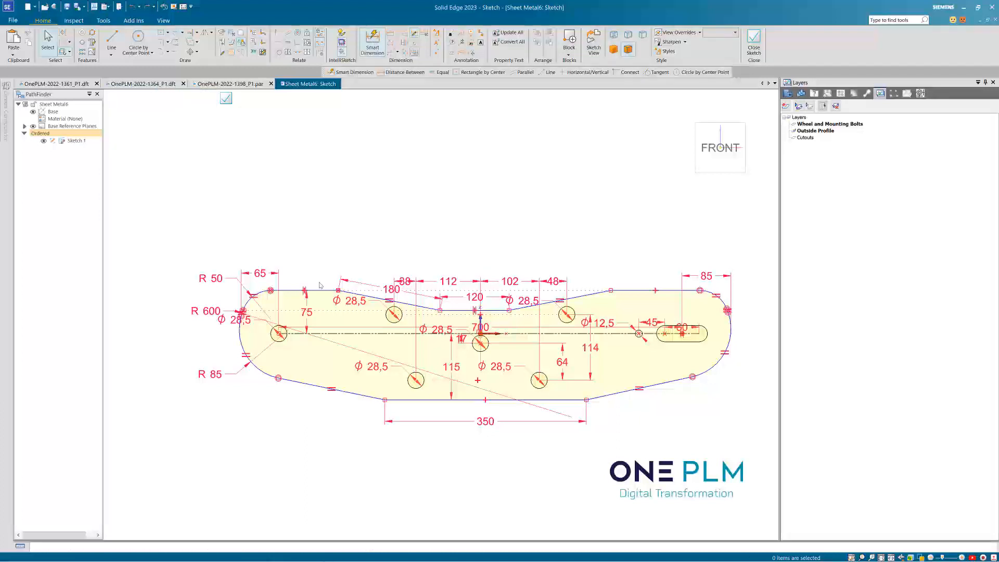
{"action": "left_click", "coordinate": [322, 290]}
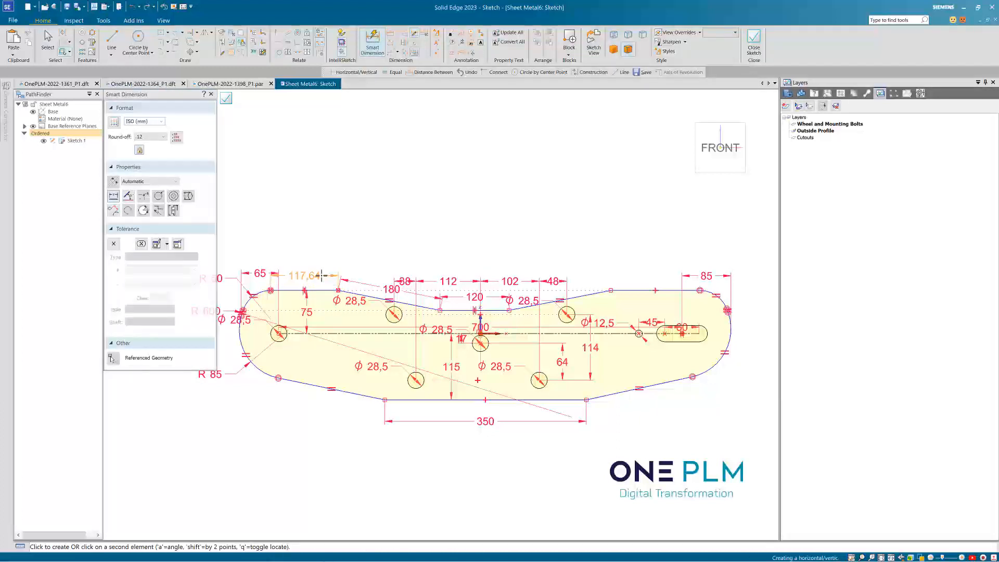
{"action": "left_click", "coordinate": [323, 272]}
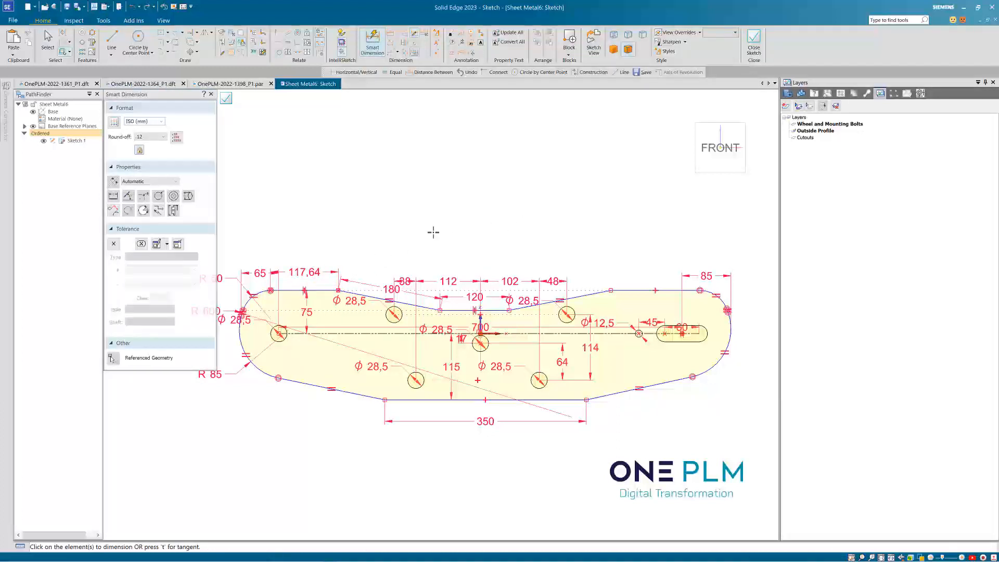
{"action": "left_click", "coordinate": [647, 289]}
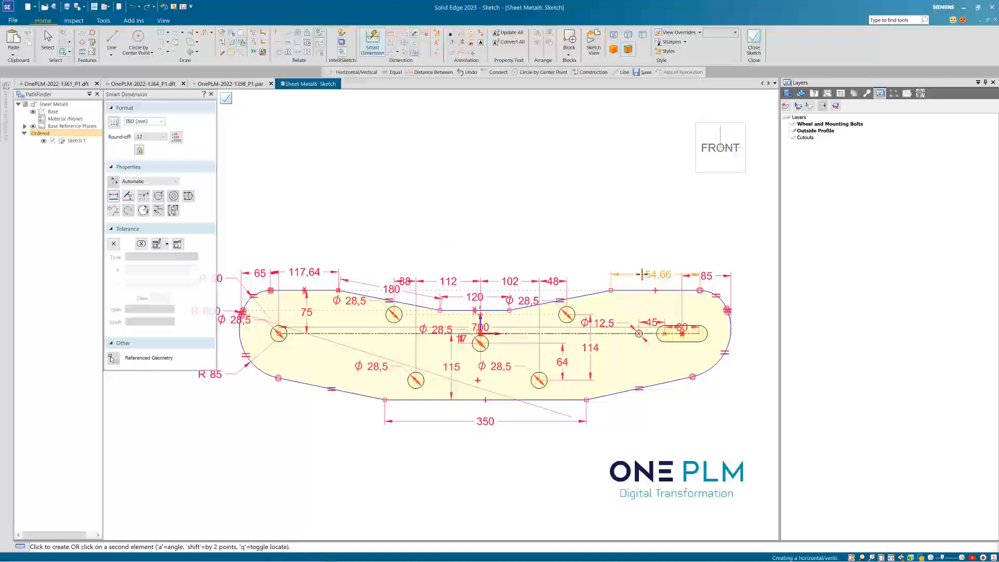
{"action": "key", "text": "Escape"}
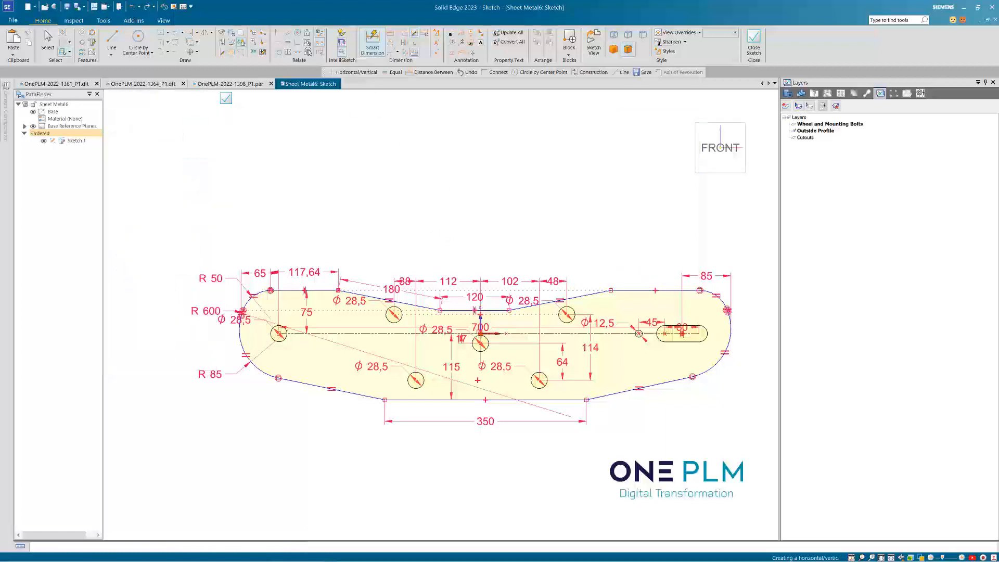
- Try an equal relation between the dimensioned upper-left edge and the upper-right horizontal edge, and undo it
{"action": "left_click", "coordinate": [319, 291]}
{"action": "left_click", "coordinate": [630, 291]}
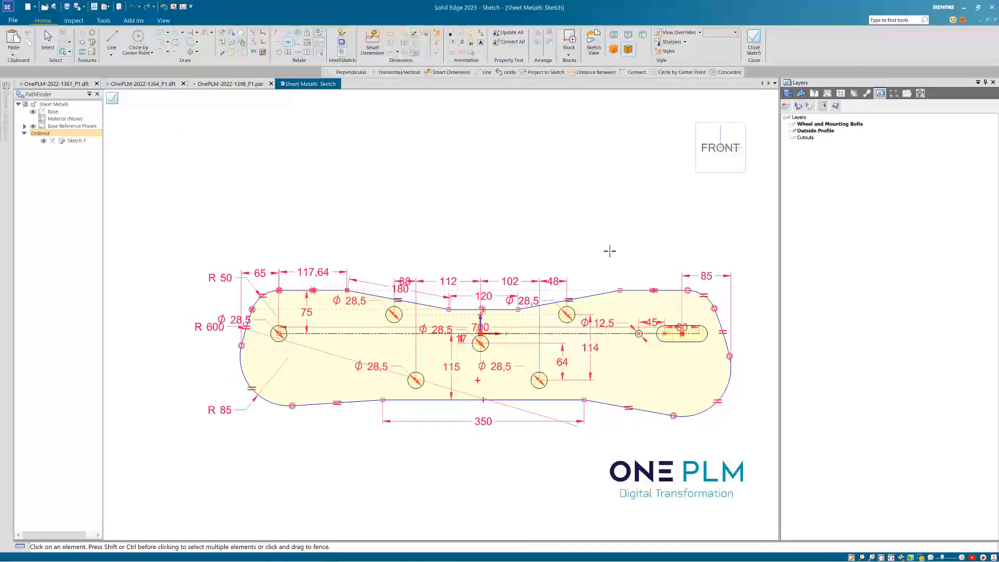
{"action": "key", "text": "Escape"}
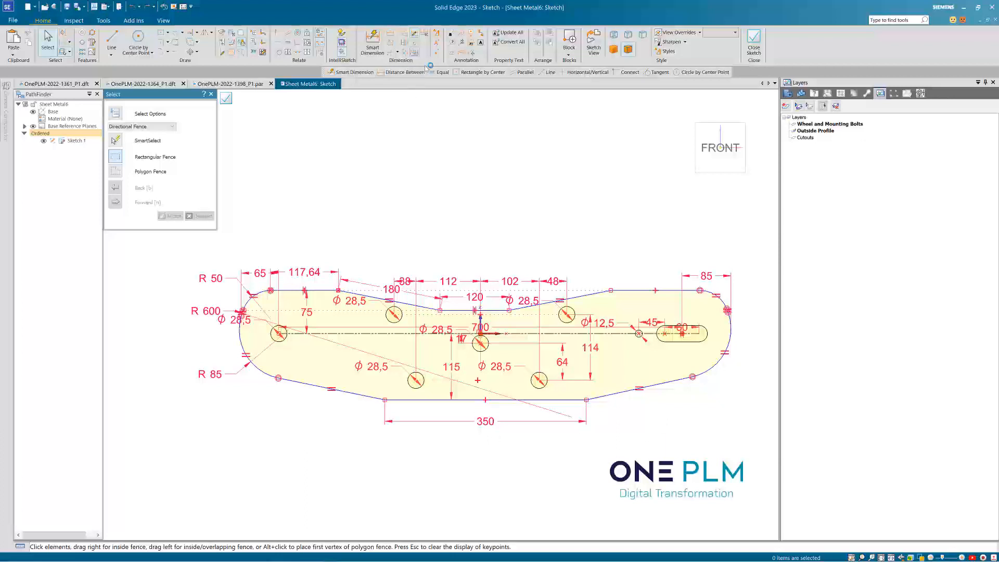
- Dimension the angle between the bottom edge and the lower-right slanted edge, try 165° for it and undo that value
{"action": "left_click", "coordinate": [372, 42]}
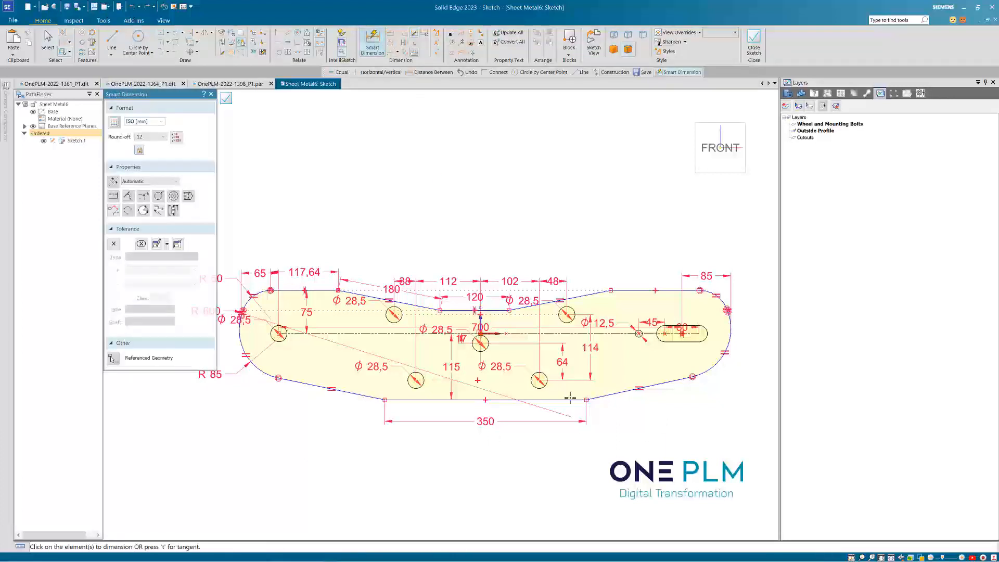
{"action": "left_click", "coordinate": [570, 399]}
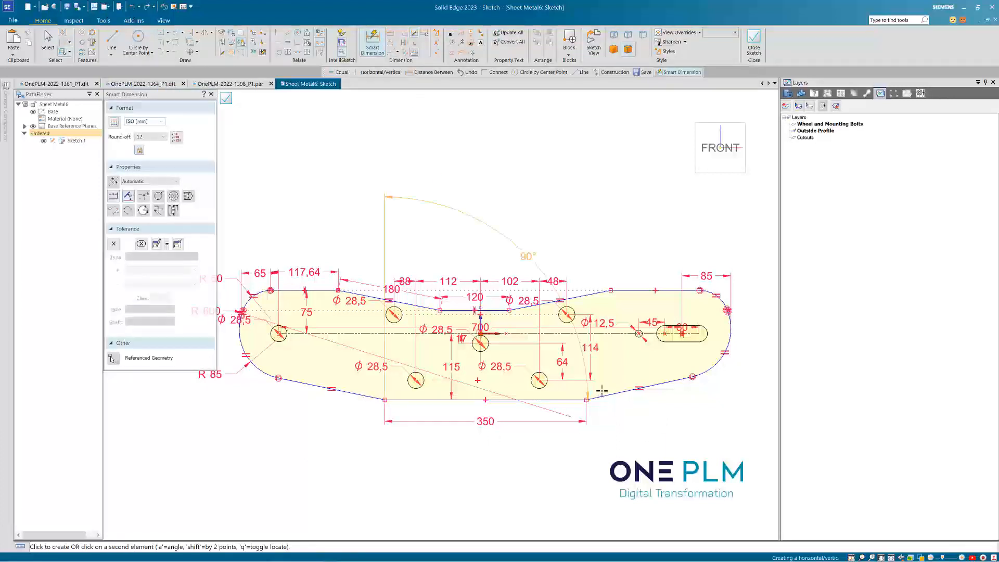
{"action": "left_click", "coordinate": [605, 392]}
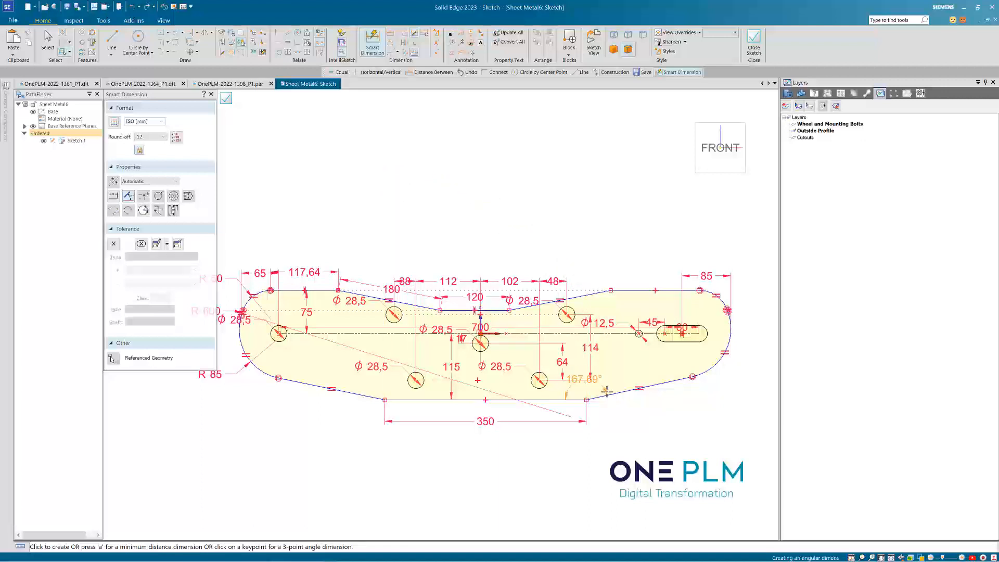
{"action": "left_click", "coordinate": [606, 390]}
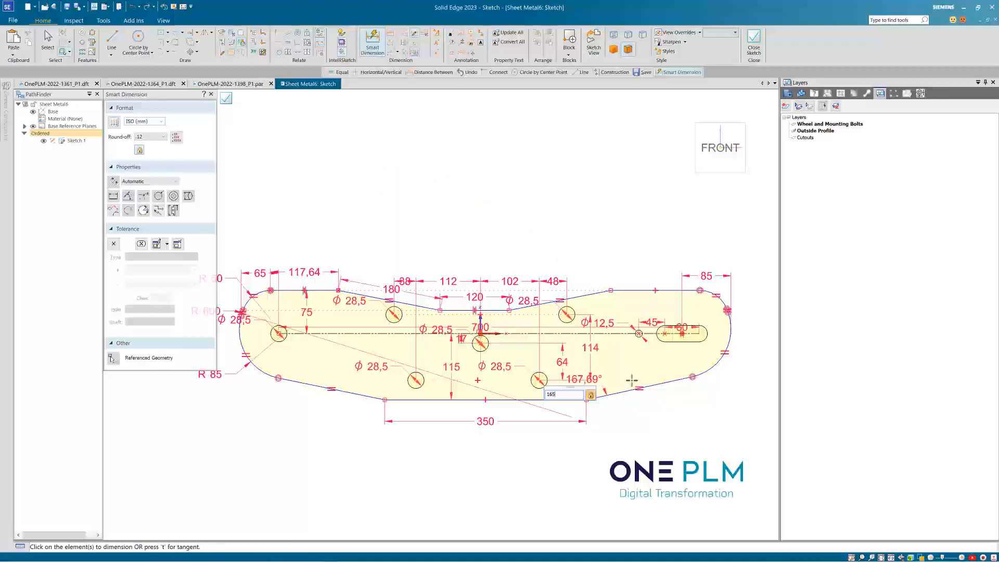
{"action": "type", "text": "165"}
{"action": "key", "text": "Return"}
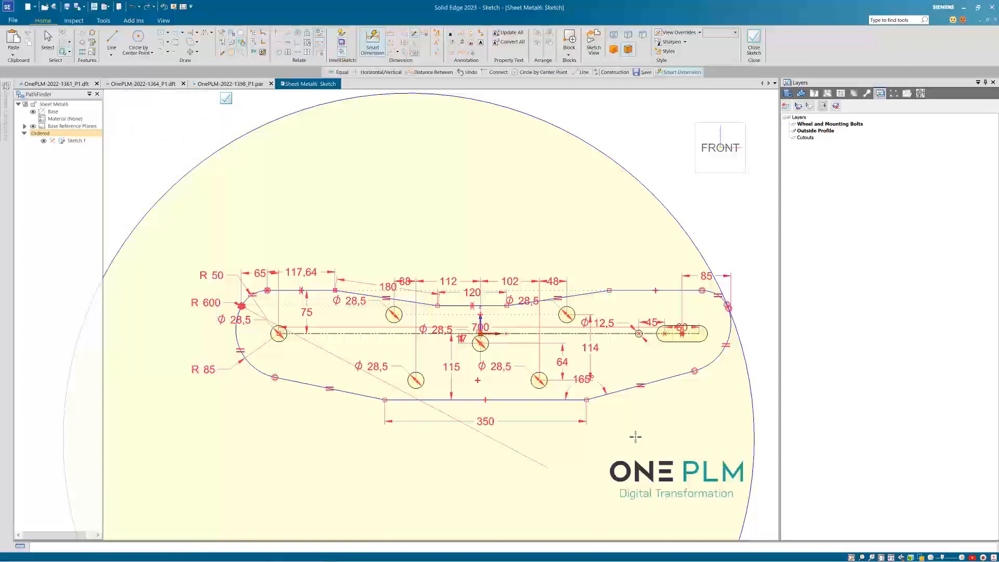
{"action": "key", "text": "ctrl+z"}
- Try 160° for the angle between the bottom edge and the lower-right slanted edge, and undo it
{"action": "scroll", "coordinate": [606, 412], "scroll_direction": "up", "scroll_amount": 3}
{"action": "left_click", "coordinate": [561, 356]}
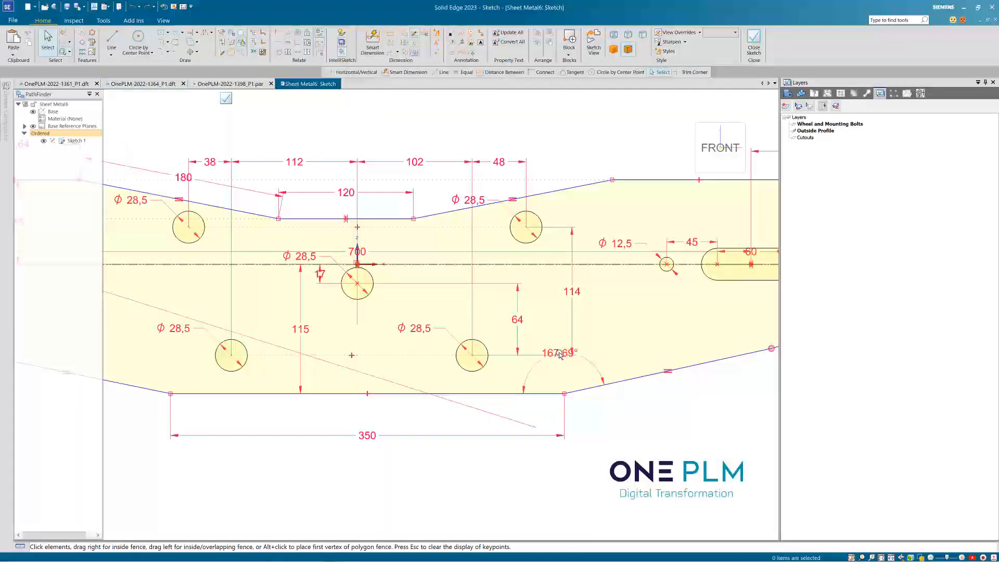
{"action": "type", "text": "160"}
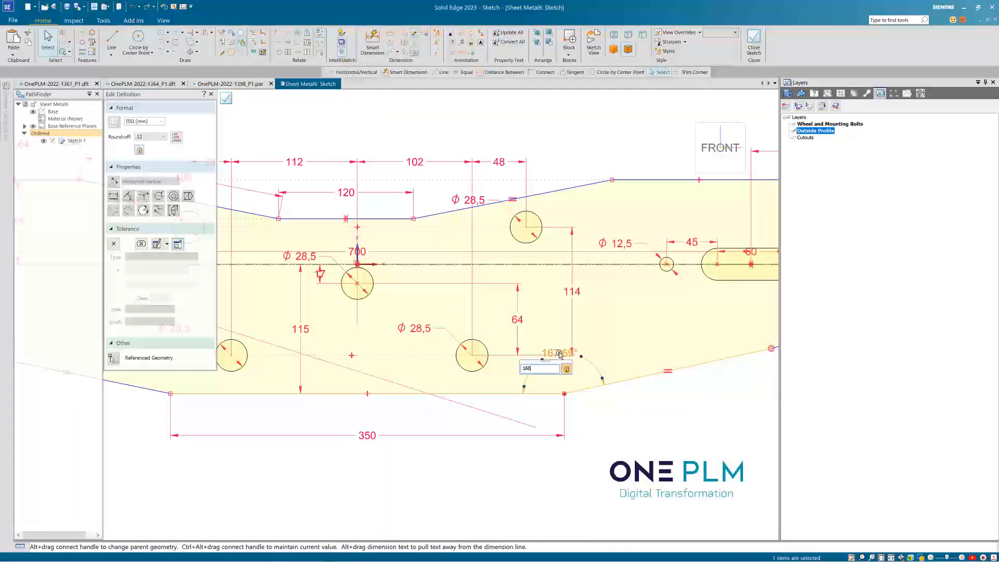
{"action": "key", "text": "Return"}
{"action": "key", "text": "ctrl+z"}
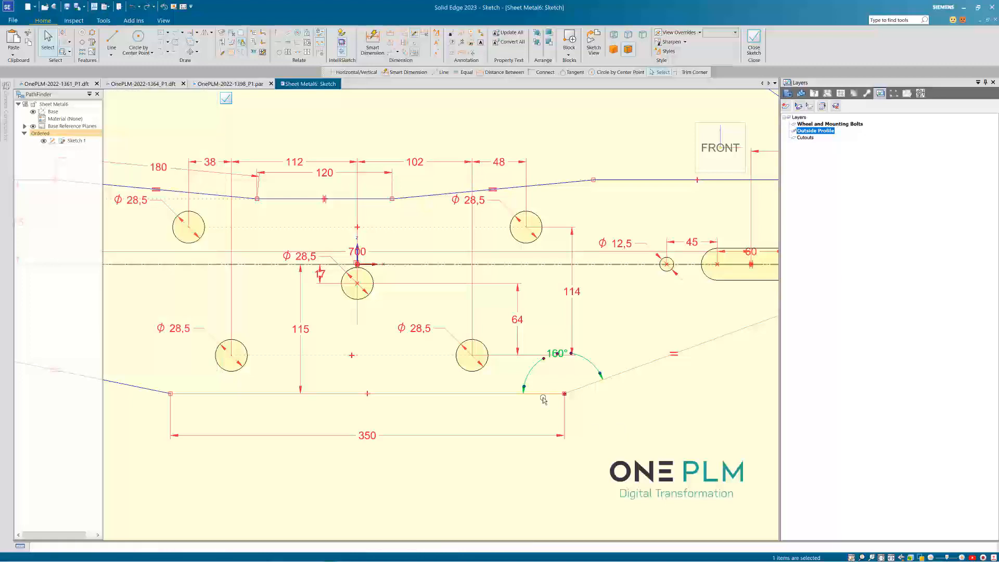
- Set the angle between the bottom edge and the lower-right slanted edge to 167°
{"action": "left_click", "coordinate": [555, 351]}
{"action": "type", "text": "167"}
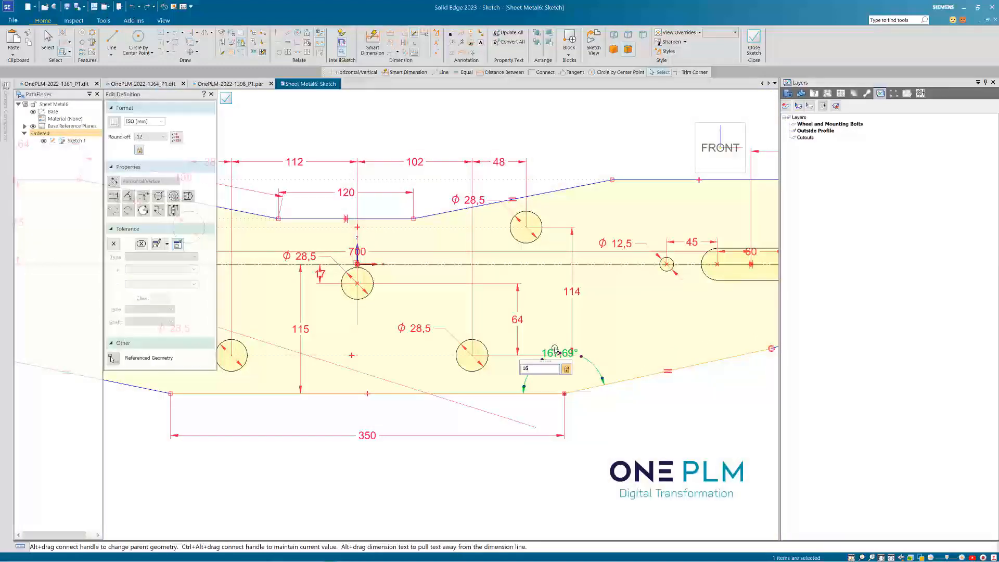
{"action": "key", "text": "Return"}
{"action": "left_click", "coordinate": [621, 424]}
{"action": "scroll", "coordinate": [621, 423], "scroll_direction": "down", "scroll_amount": 1}
{"action": "scroll", "coordinate": [624, 421], "scroll_direction": "down", "scroll_amount": 1}
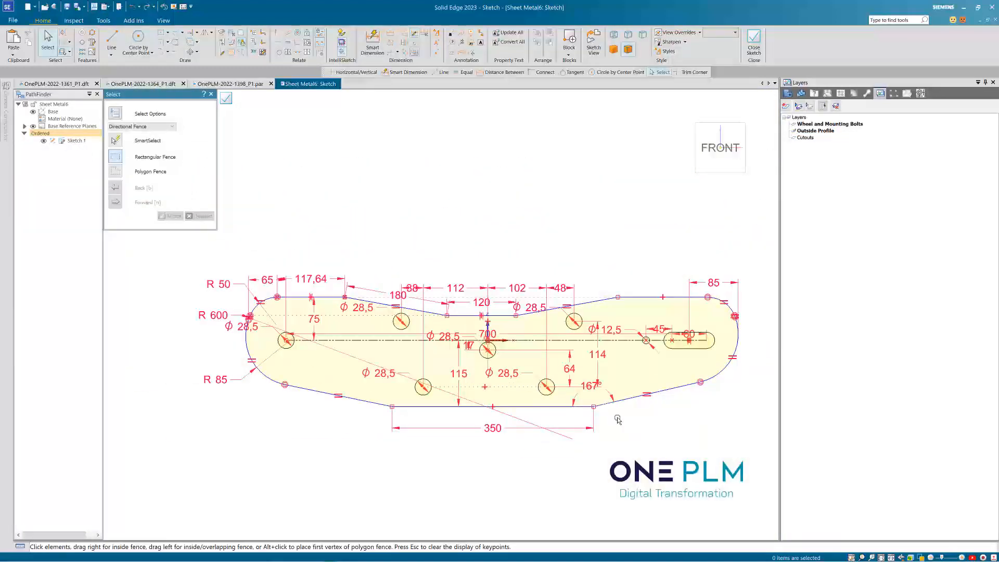
{"action": "scroll", "coordinate": [592, 249], "scroll_direction": "up", "scroll_amount": 1}
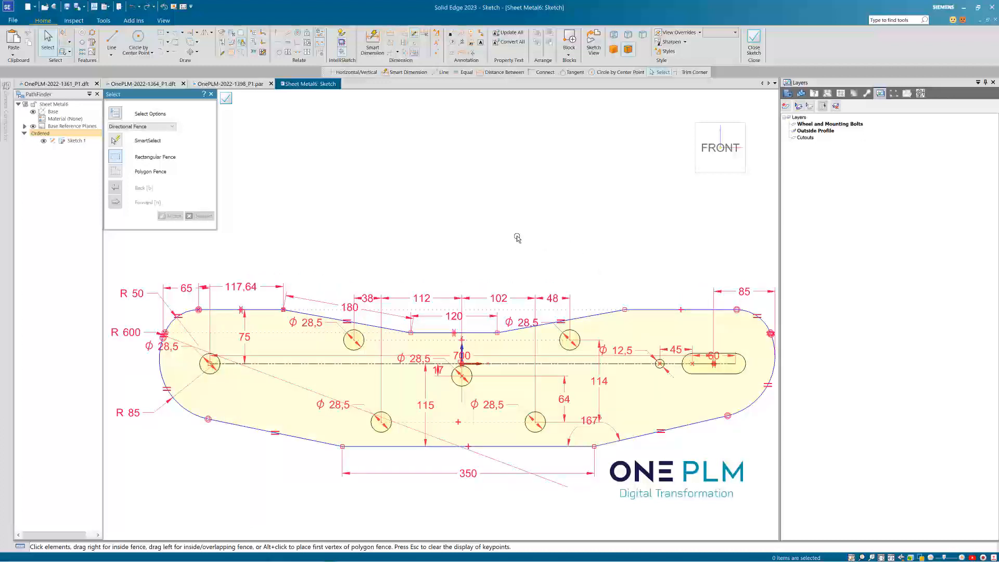
{"action": "scroll", "coordinate": [517, 238], "scroll_direction": "down", "scroll_amount": 1}
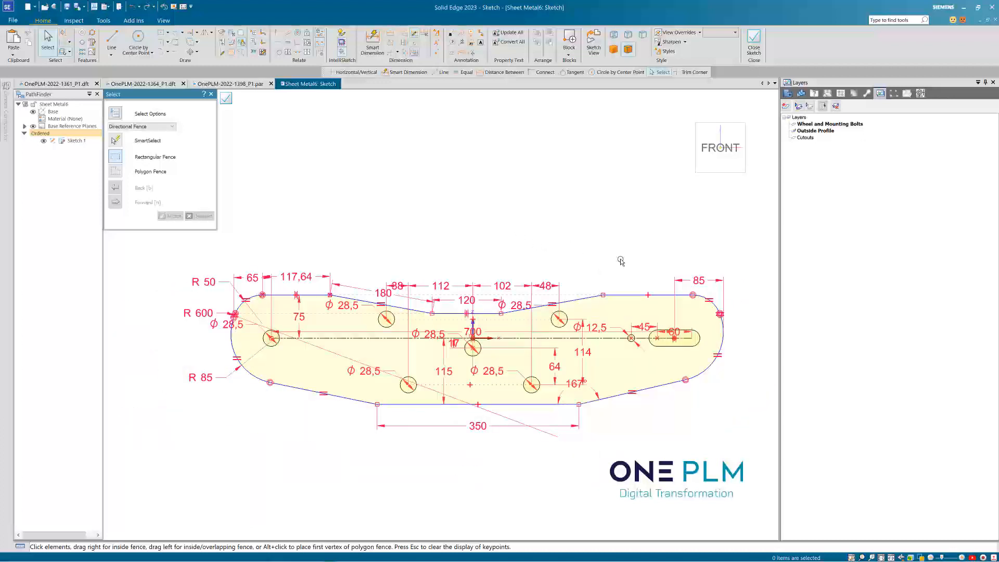
- Dimension the length of the upper-right horizontal edge and set it to 155 mm
{"action": "left_click", "coordinate": [371, 44]}
{"action": "left_click", "coordinate": [628, 295]}
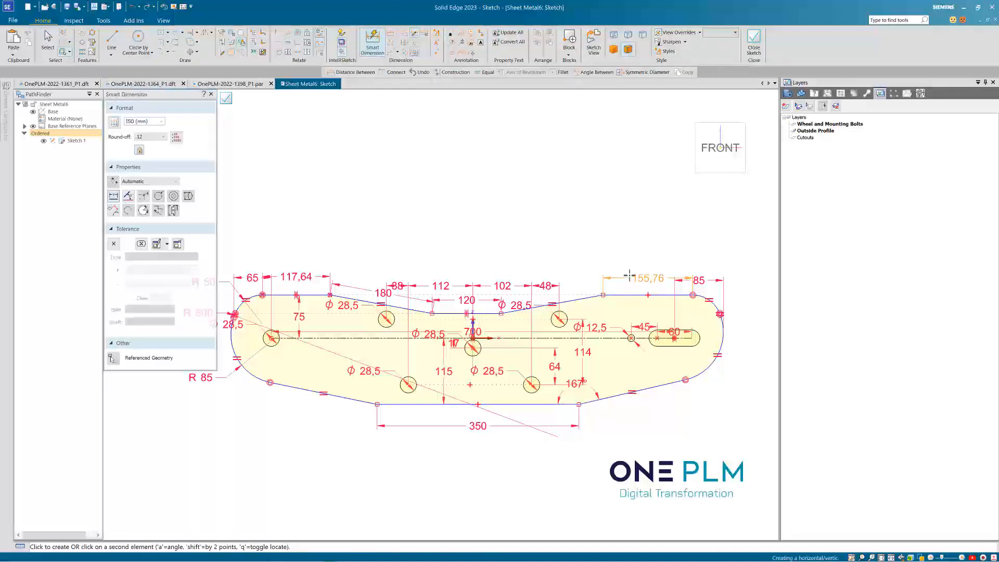
{"action": "left_click", "coordinate": [636, 271]}
{"action": "type", "text": "155"}
{"action": "key", "text": "Return"}
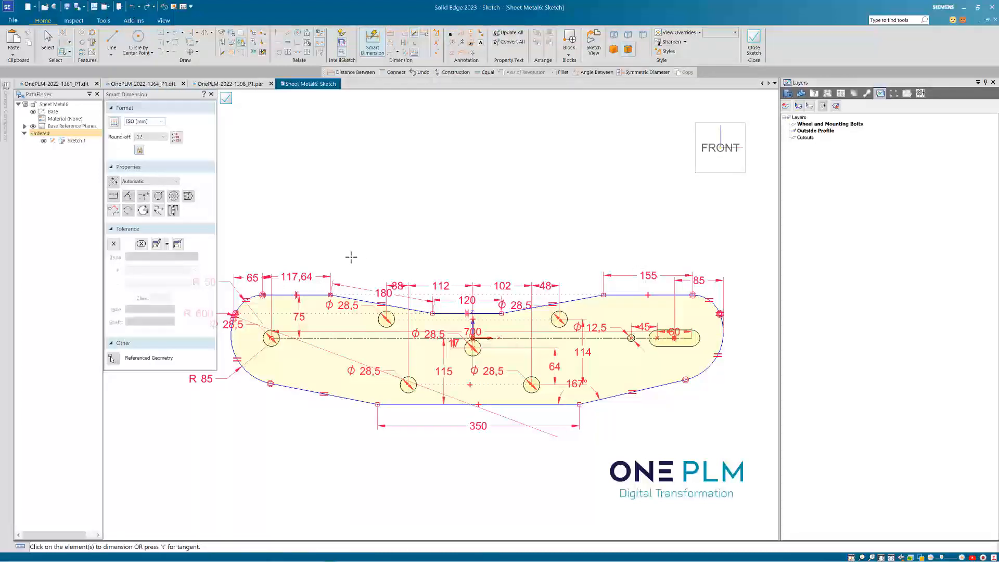
{"action": "key", "text": "Escape"}
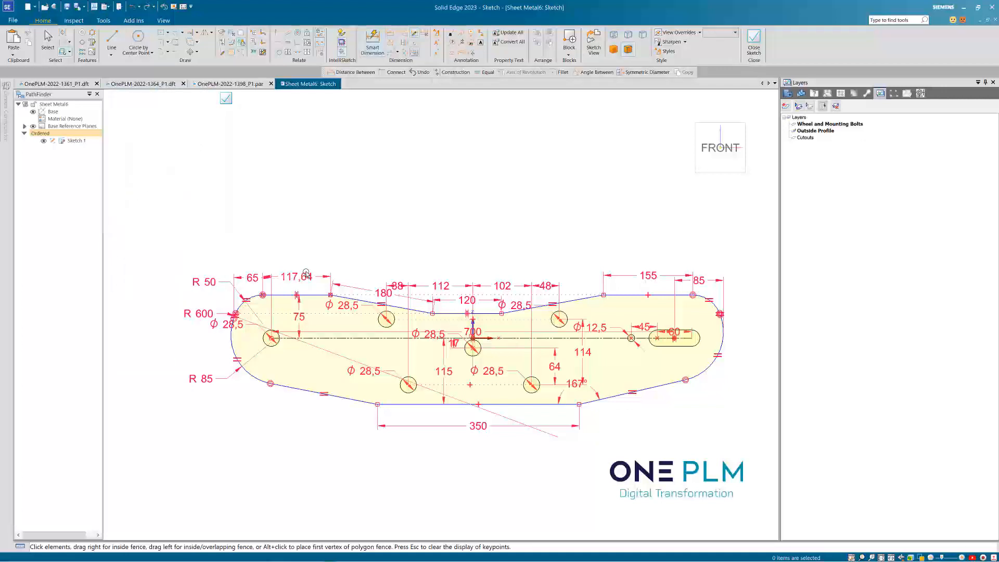
- Set the length of the upper-left horizontal edge to 125 mm
{"action": "left_click", "coordinate": [305, 277]}
{"action": "type", "text": "1"}
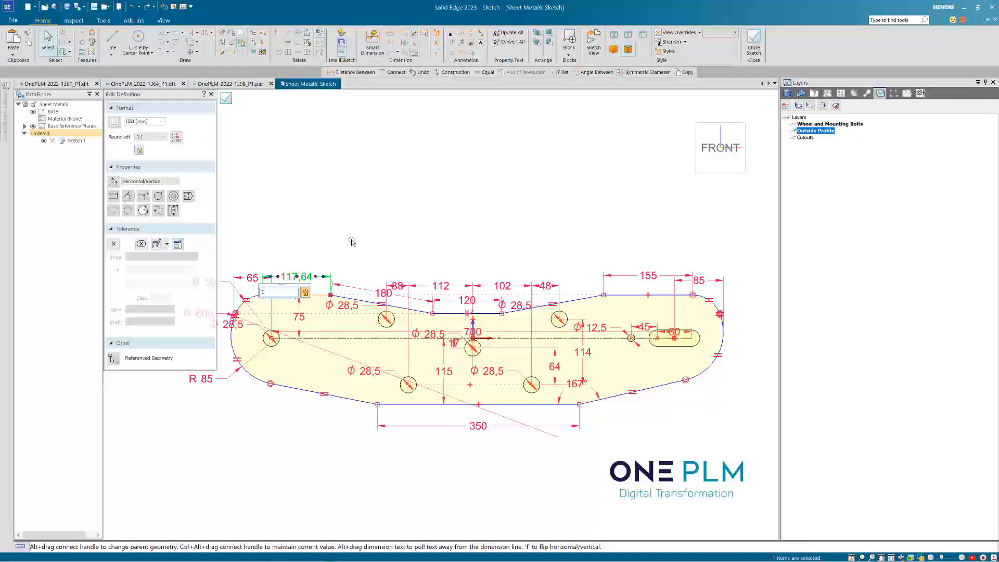
{"action": "type", "text": "25"}
{"action": "key", "text": "Return"}
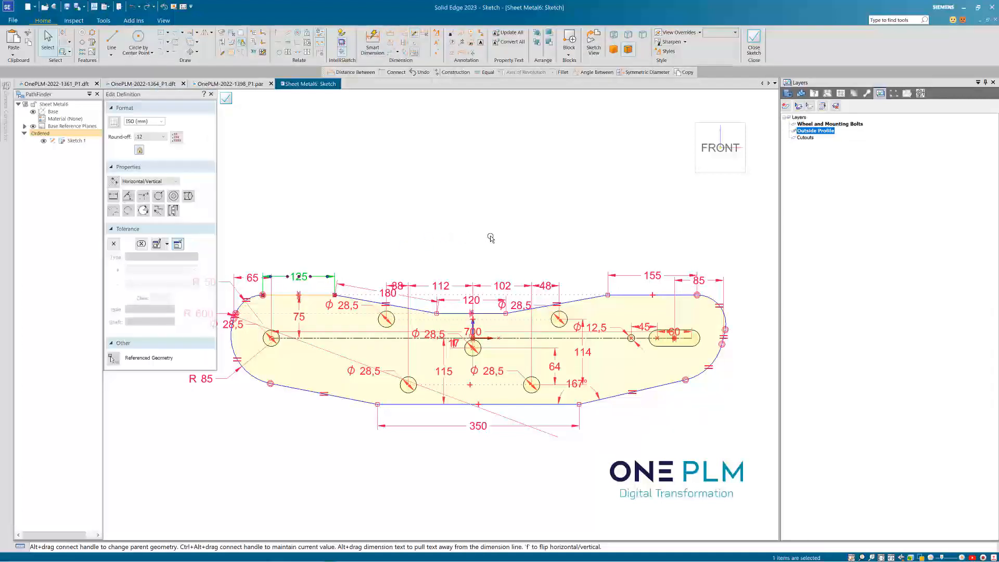
{"action": "left_click", "coordinate": [543, 226]}
- Set the length of the upper-left horizontal edge to 135 mm
{"action": "left_click", "coordinate": [306, 277]}
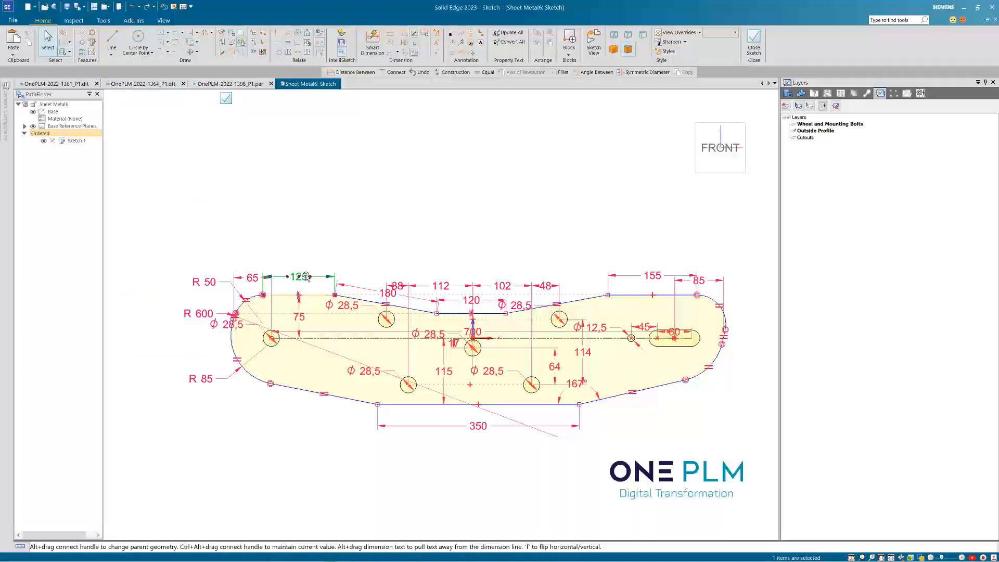
{"action": "type", "text": "135"}
{"action": "key", "text": "Return"}
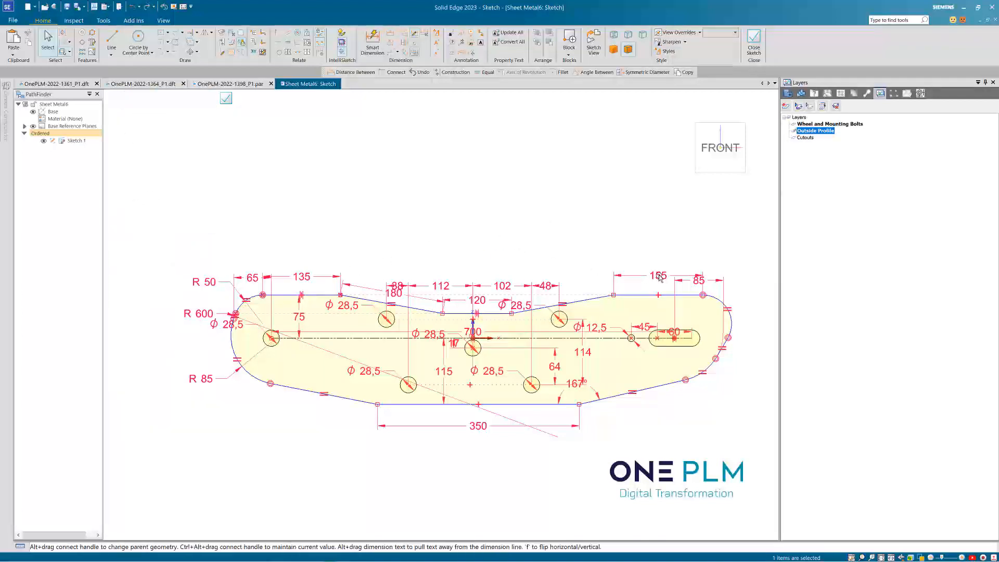
{"action": "left_click", "coordinate": [659, 277]}
{"action": "key", "text": "Escape"}
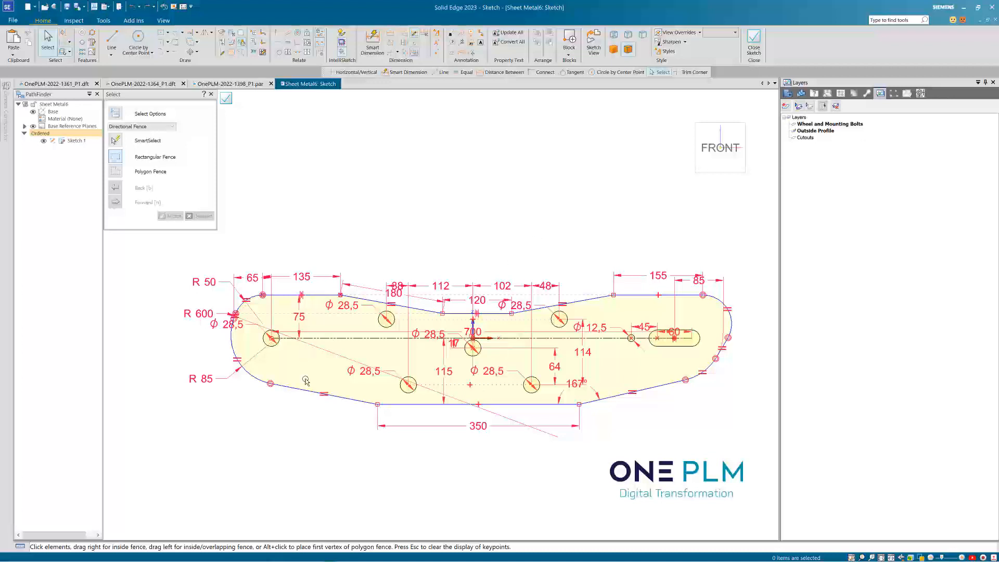
{"action": "scroll", "coordinate": [754, 332], "scroll_direction": "up", "scroll_amount": 4}
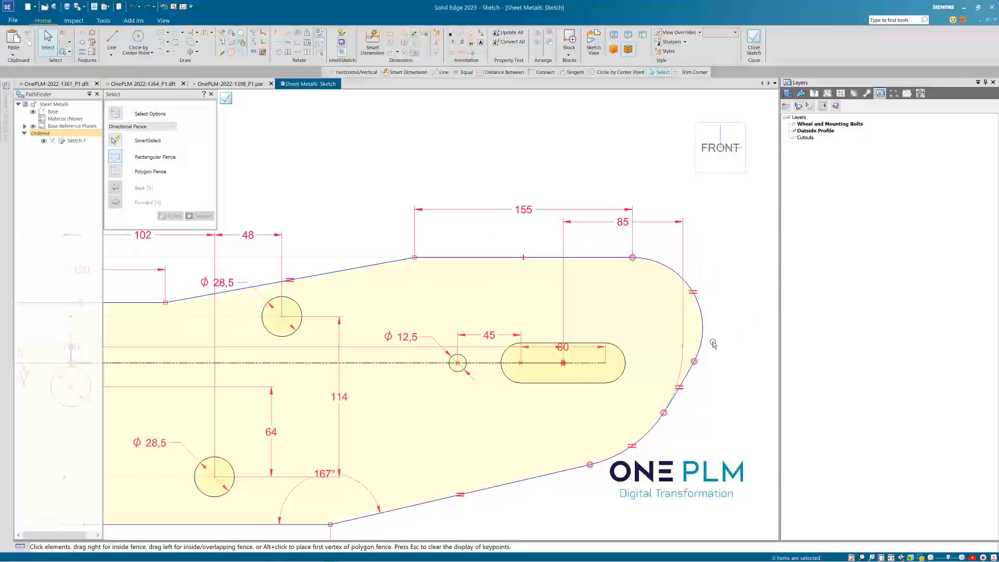
{"action": "scroll", "coordinate": [681, 309], "scroll_direction": "down", "scroll_amount": 3}
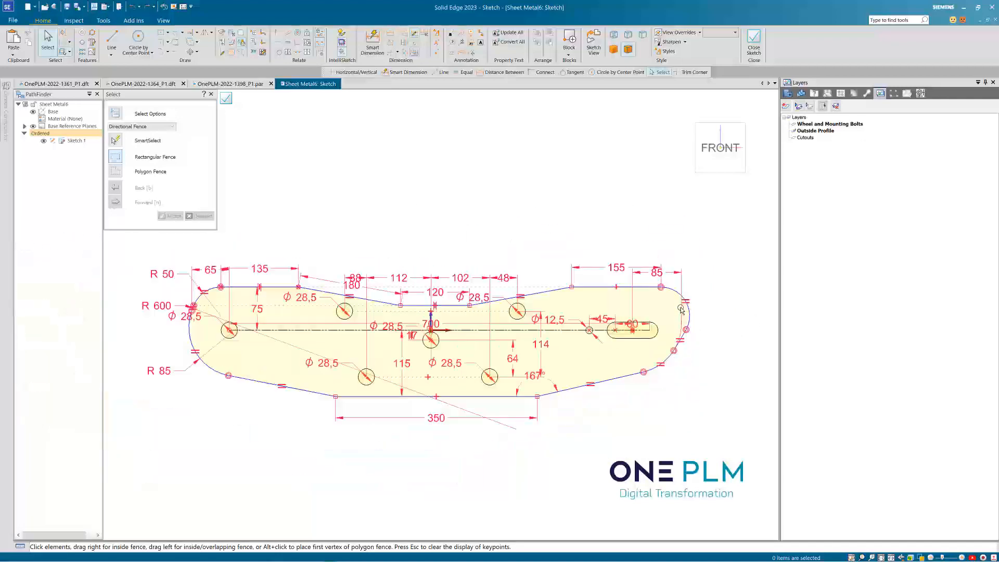
{"action": "scroll", "coordinate": [682, 310], "scroll_direction": "up", "scroll_amount": 1}
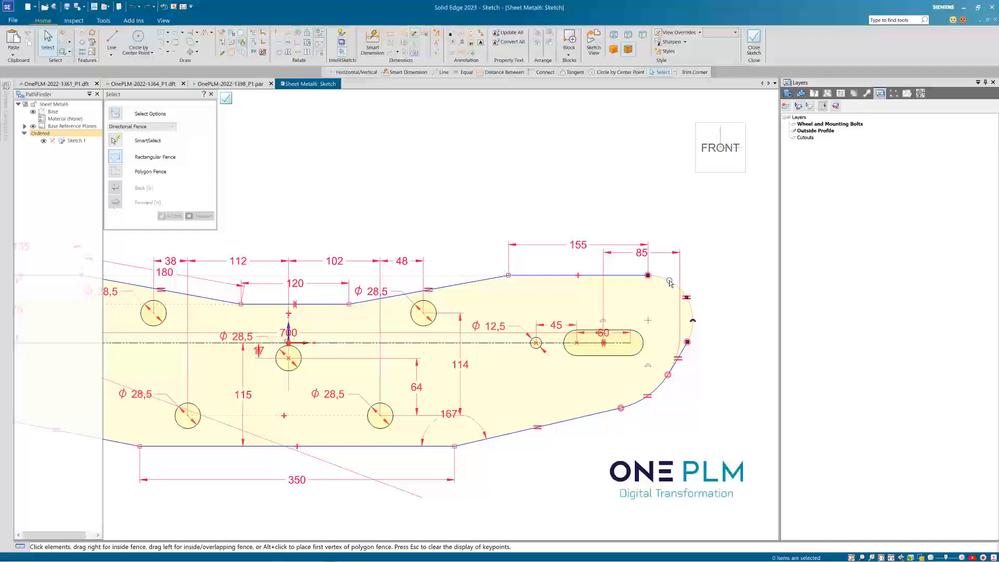
{"action": "scroll", "coordinate": [687, 342], "scroll_direction": "down", "scroll_amount": 4}
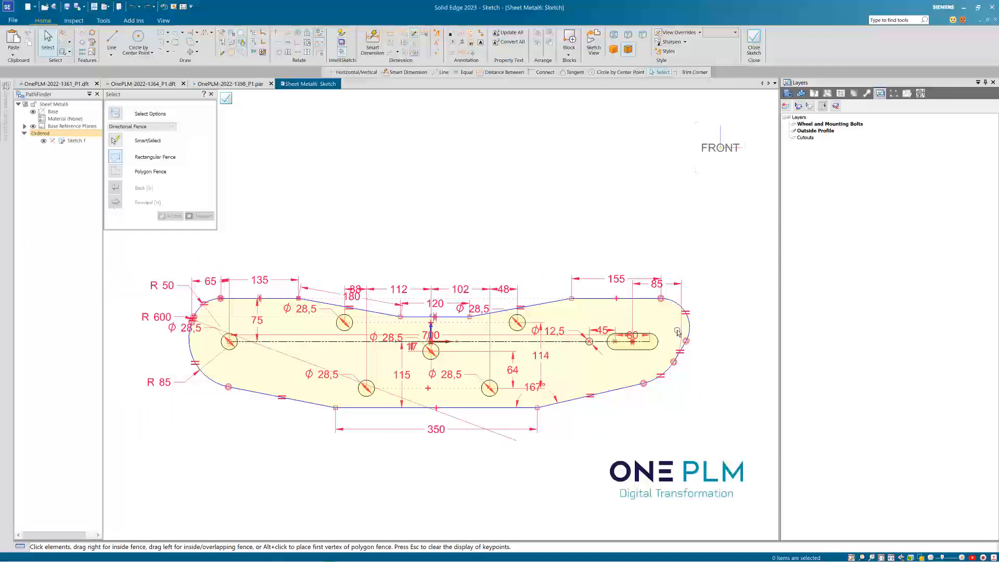
{"action": "scroll", "coordinate": [676, 333], "scroll_direction": "up", "scroll_amount": 4}
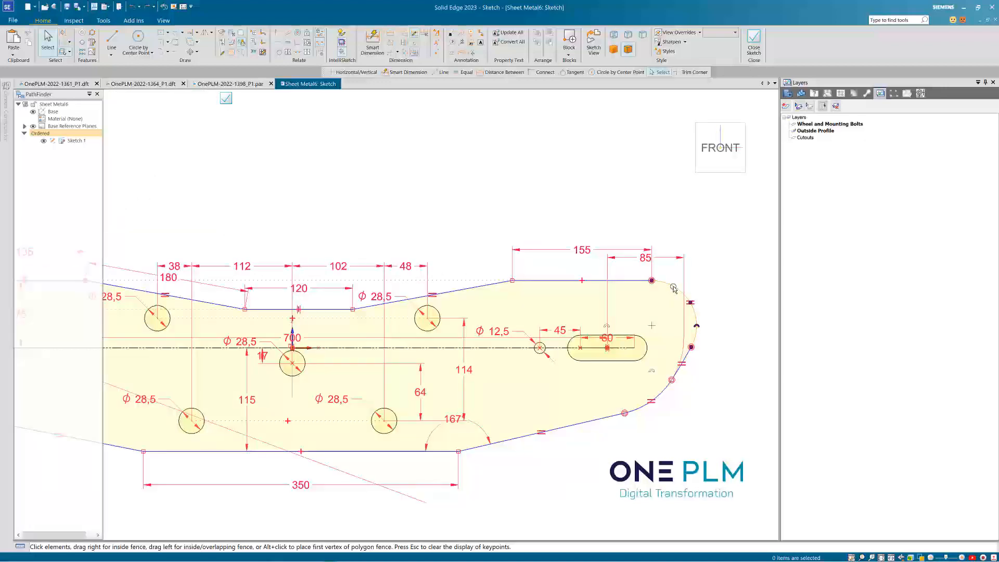
{"action": "left_click", "coordinate": [678, 347]}
{"action": "key", "text": "Delete"}
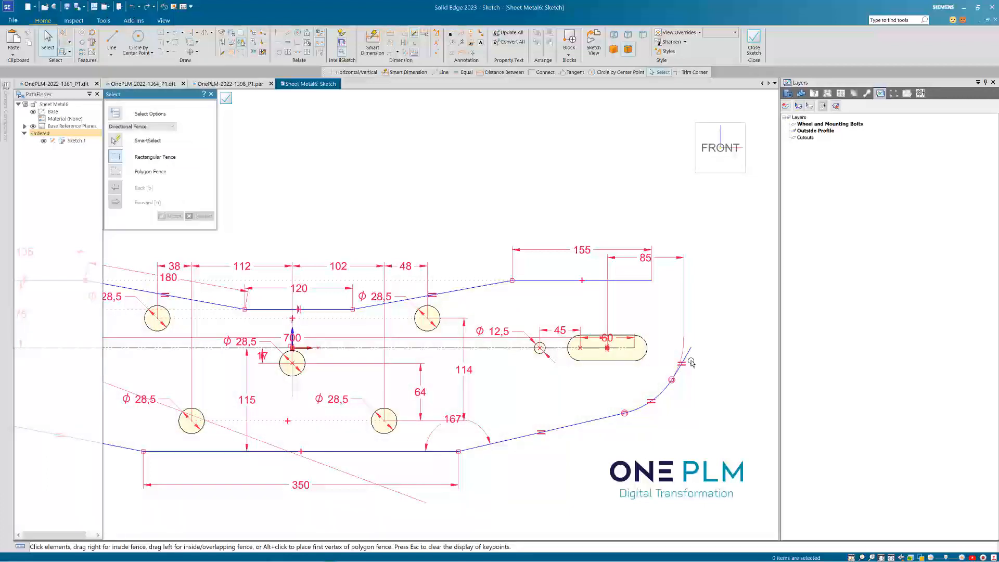
{"action": "key", "text": "ctrl+z"}
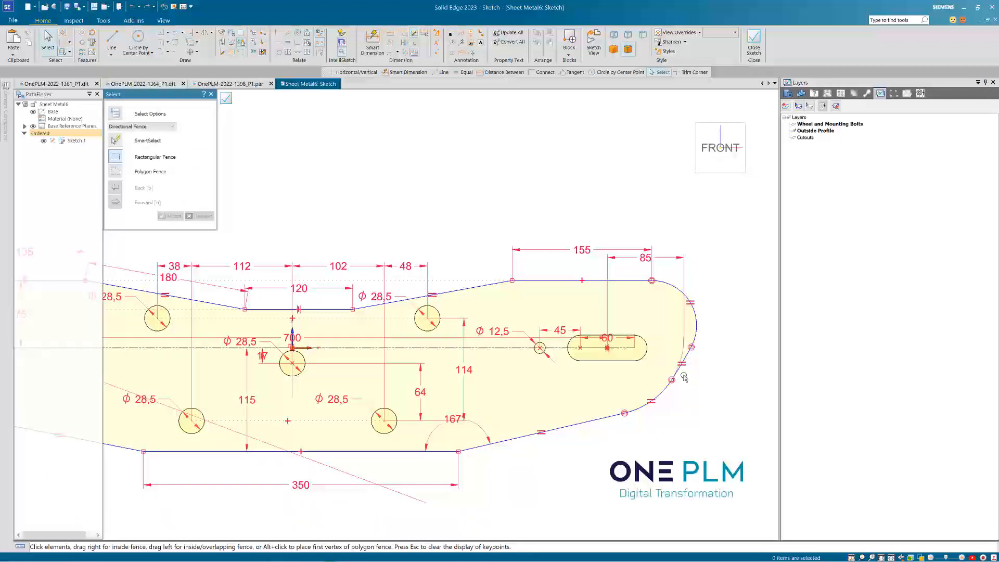
- Delete both rounded corner arcs, the short slanted line between them and the 85 mm dimension at the plate's right end
{"action": "left_click", "coordinate": [669, 348]}
{"action": "key", "text": "Delete"}
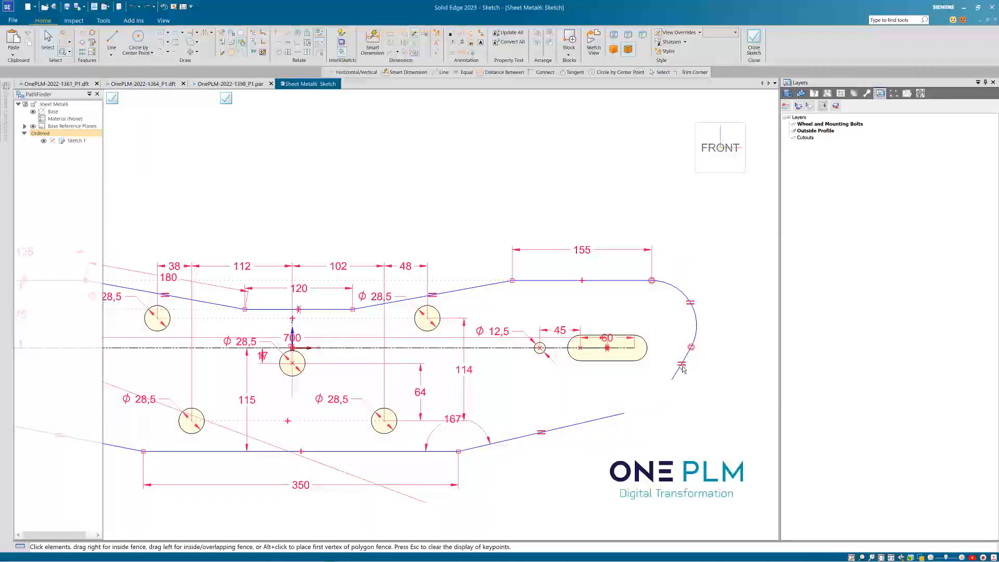
{"action": "left_click", "coordinate": [696, 316]}
{"action": "key", "text": "Delete"}
{"action": "left_click", "coordinate": [681, 363]}
{"action": "key", "text": "Delete"}
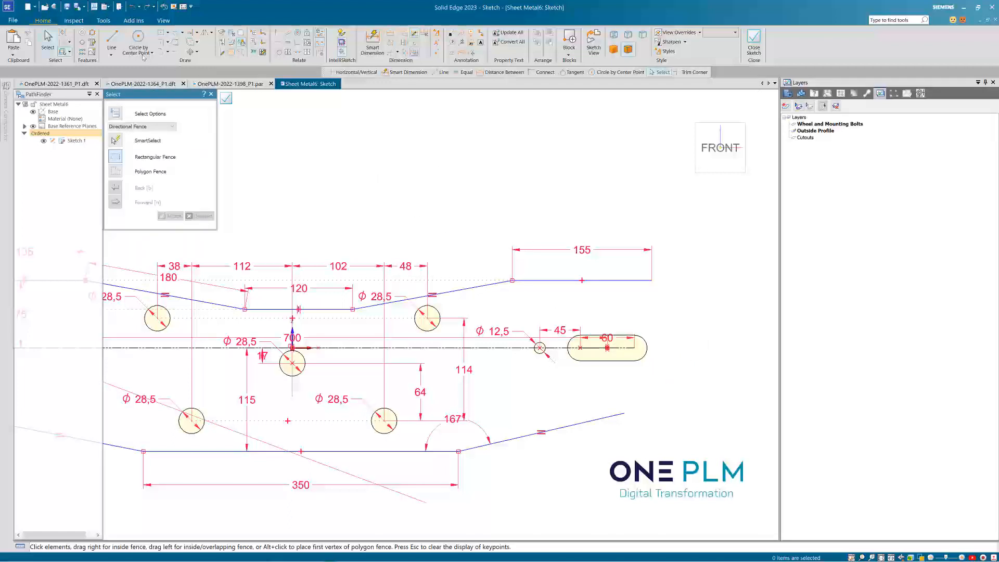
- Align the free end of the lower-right slanted edge vertically with the free end of the upper-right horizontal edge
{"action": "left_click", "coordinate": [114, 42]}
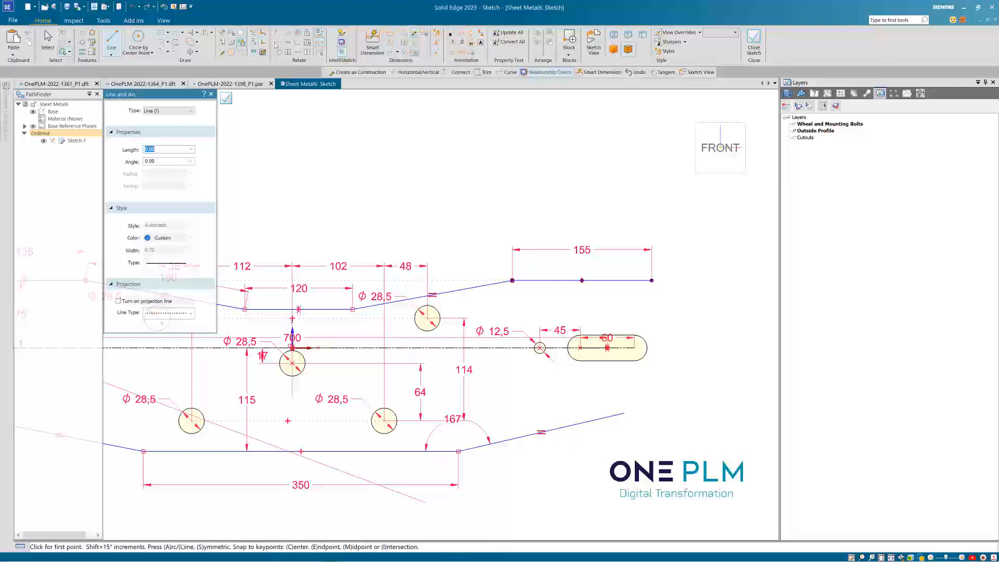
{"action": "key", "text": "Escape"}
{"action": "left_click", "coordinate": [623, 413]}
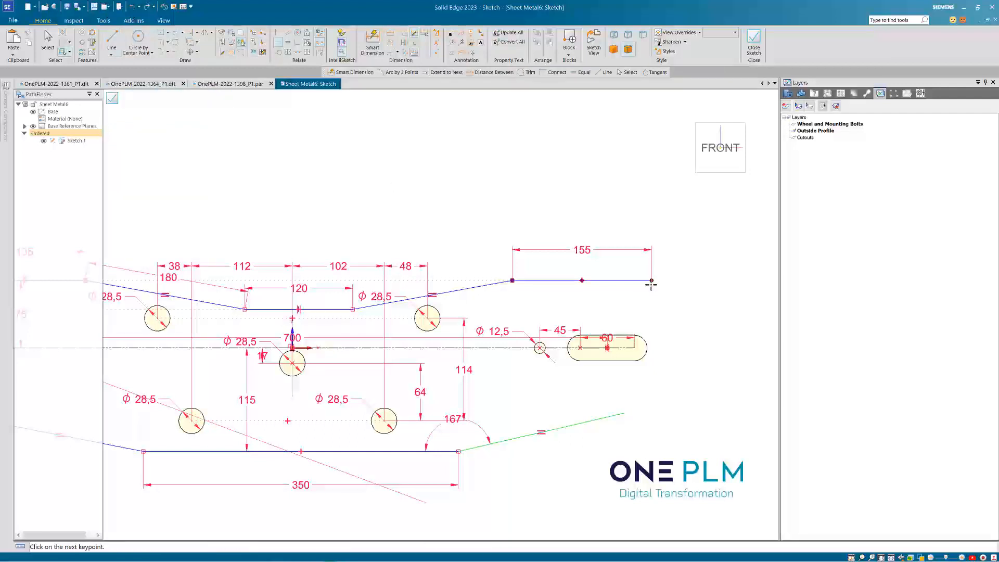
{"action": "left_click", "coordinate": [651, 280]}
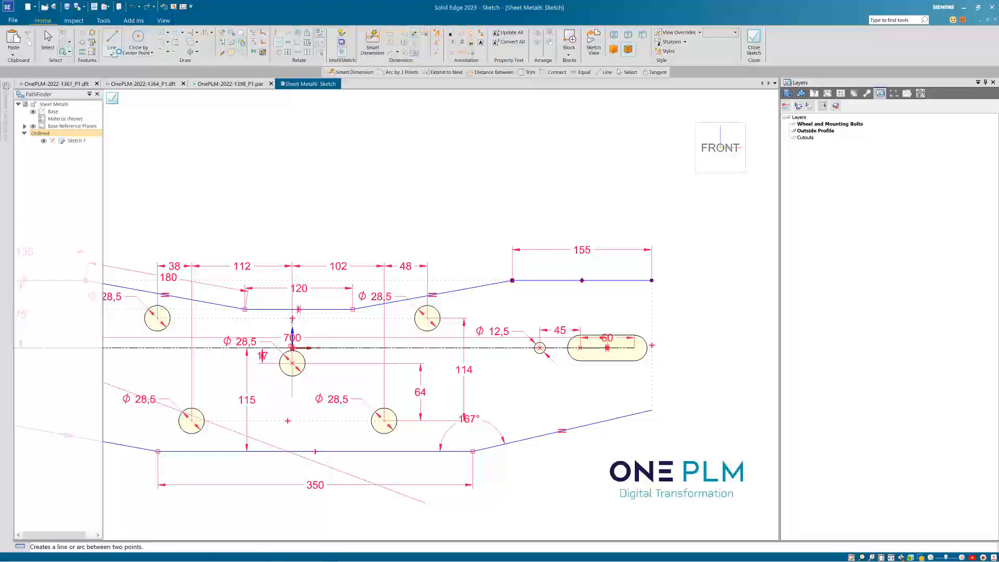
- Try to close the plate's right end with a three-point arc of 90 mm radius between the two free edge ends
{"action": "left_click", "coordinate": [169, 53]}
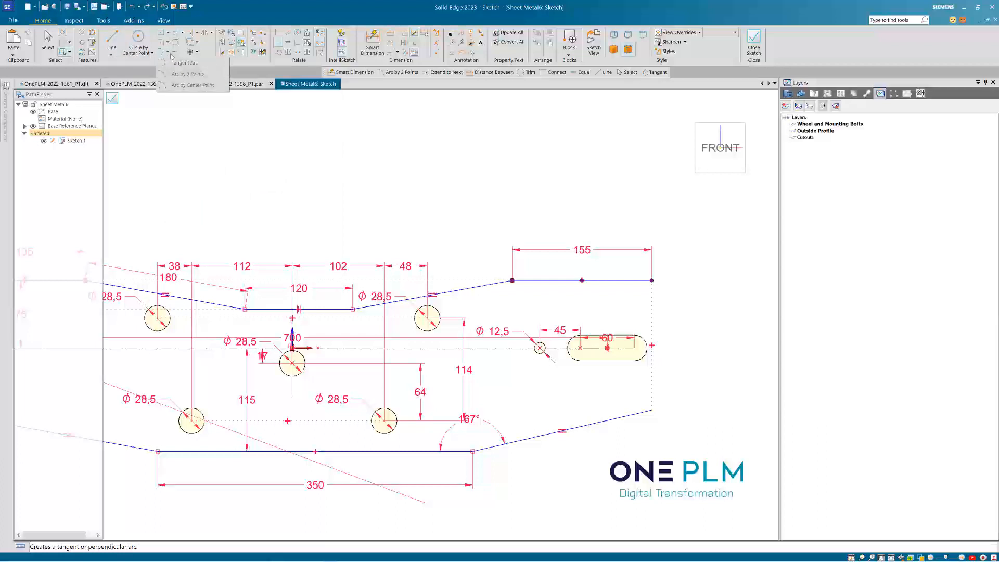
{"action": "left_click", "coordinate": [185, 74]}
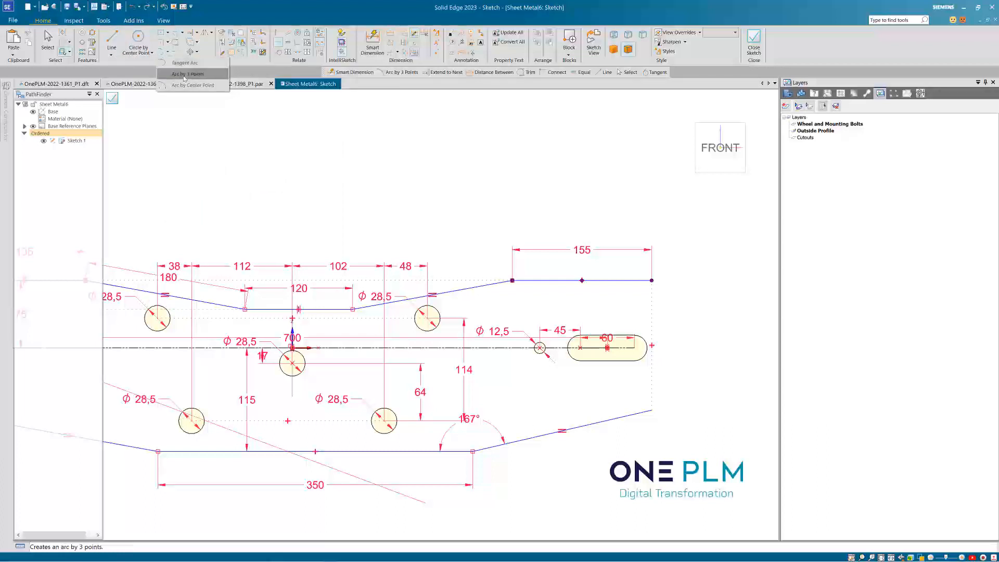
{"action": "left_click", "coordinate": [651, 281]}
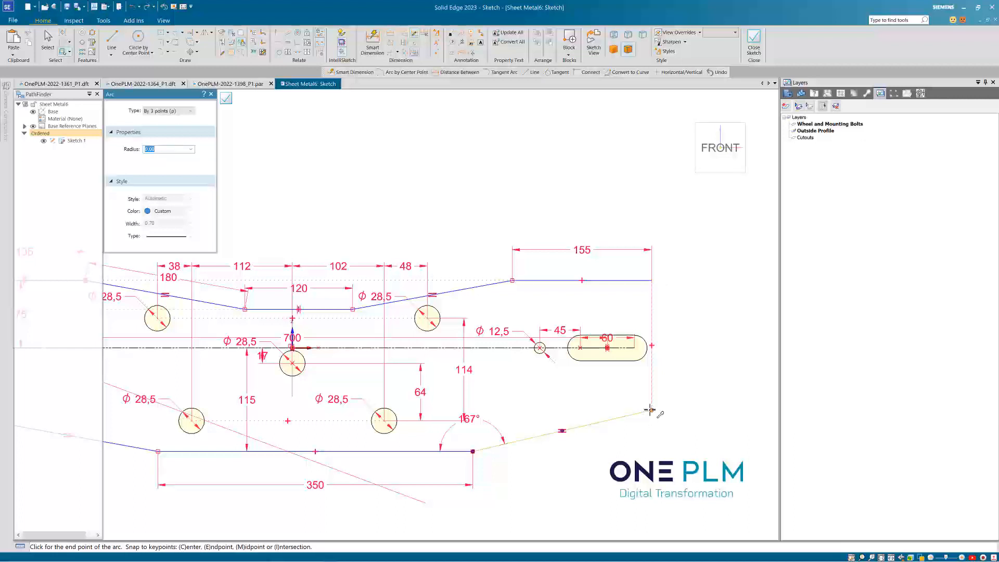
{"action": "left_click", "coordinate": [650, 410]}
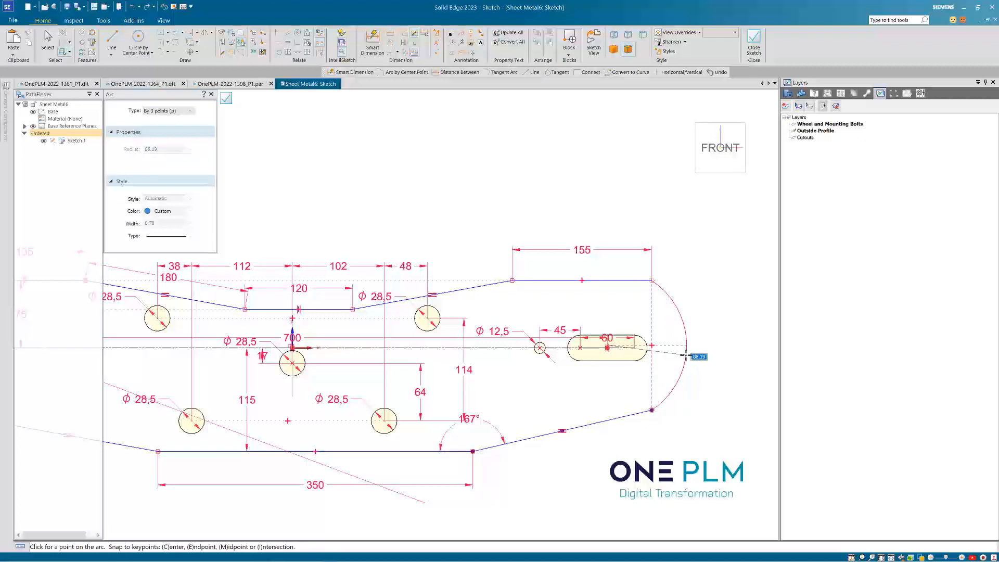
{"action": "type", "text": "90"}
{"action": "key", "text": "Return"}
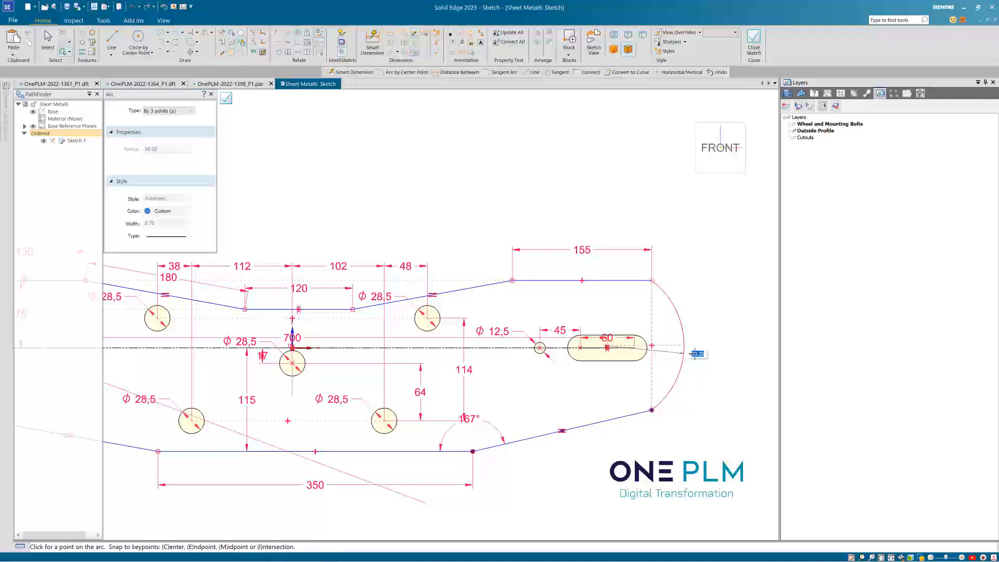
{"action": "left_click", "coordinate": [720, 342]}
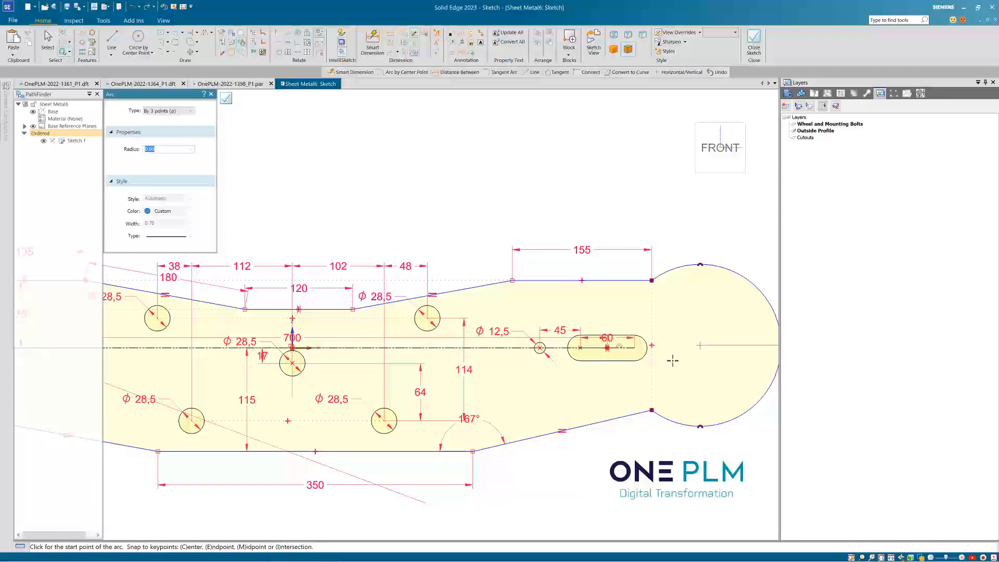
{"action": "key", "text": "ctrl+z"}
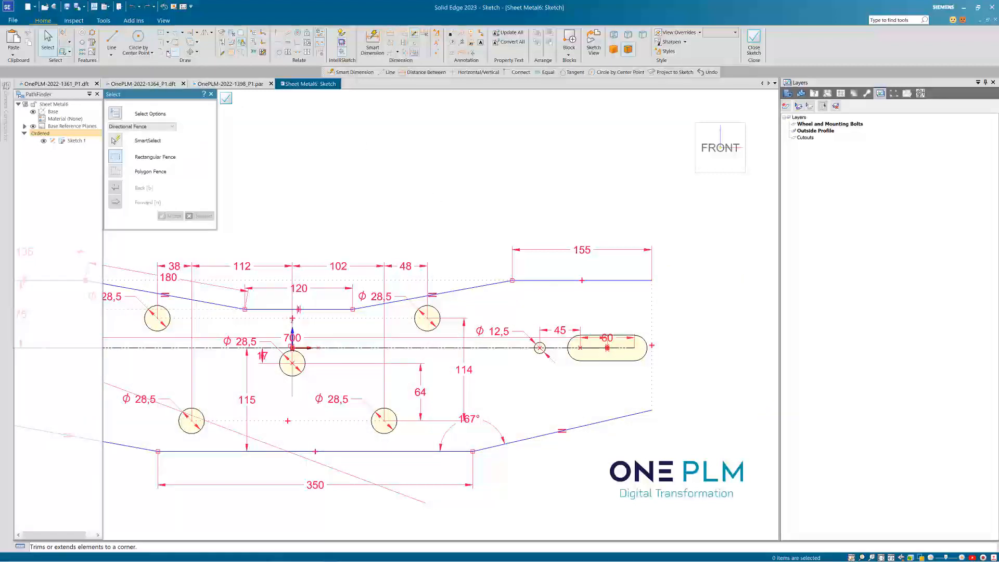
- Try to close the plate's right end with a tangent arc between the two free edge ends
{"action": "left_click", "coordinate": [168, 53]}
{"action": "left_click", "coordinate": [190, 84]}
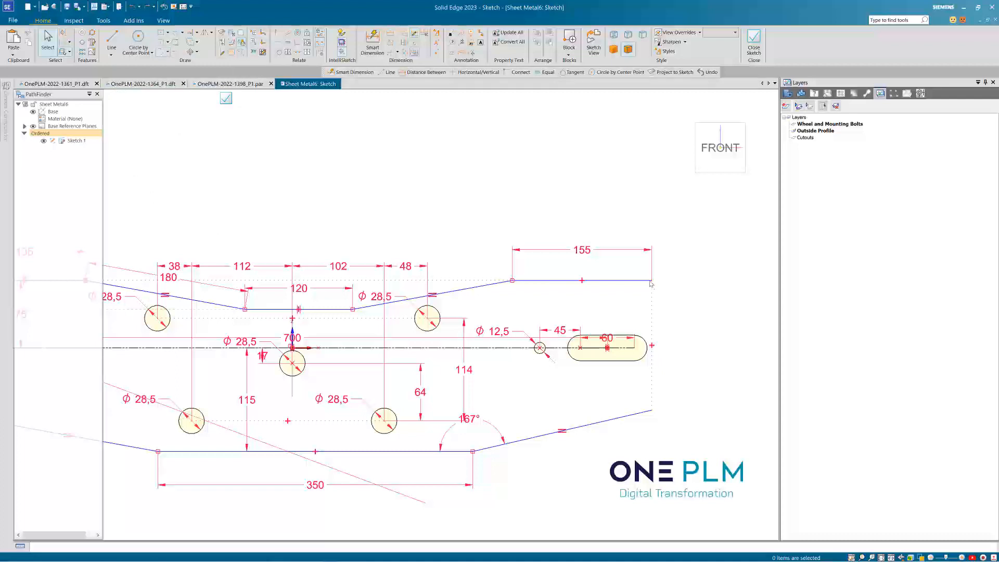
{"action": "left_click", "coordinate": [652, 410]}
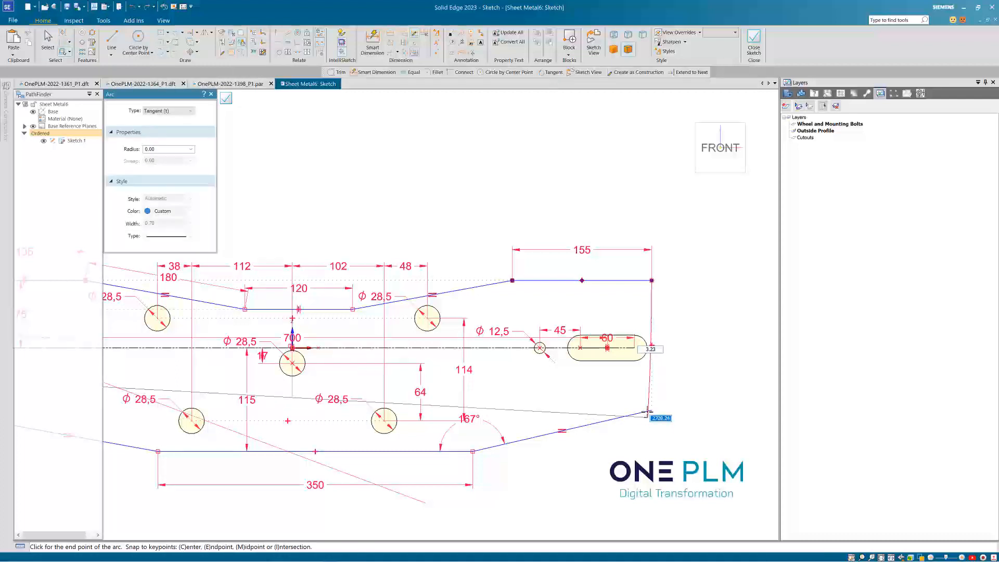
{"action": "left_click", "coordinate": [651, 410]}
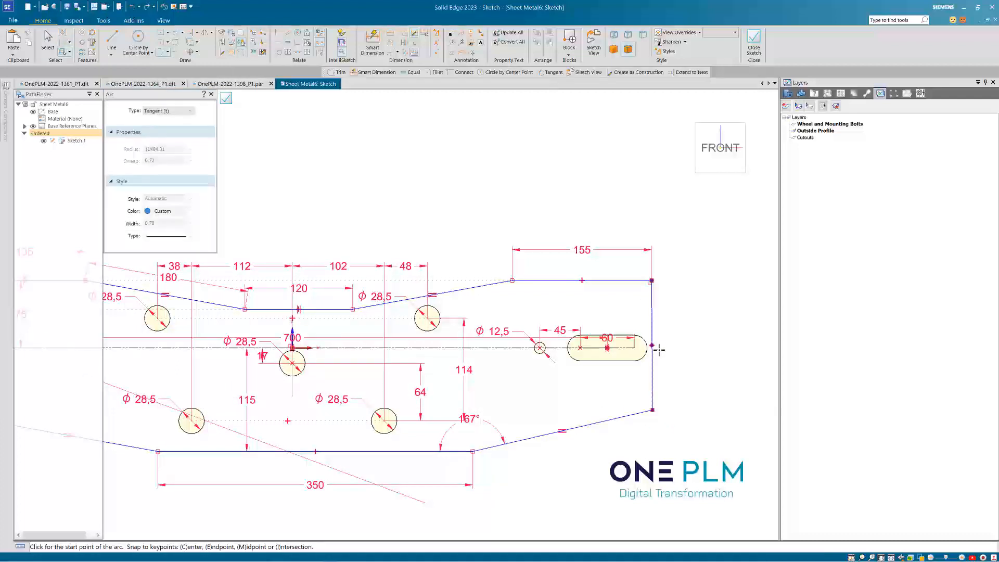
{"action": "key", "text": "Escape"}
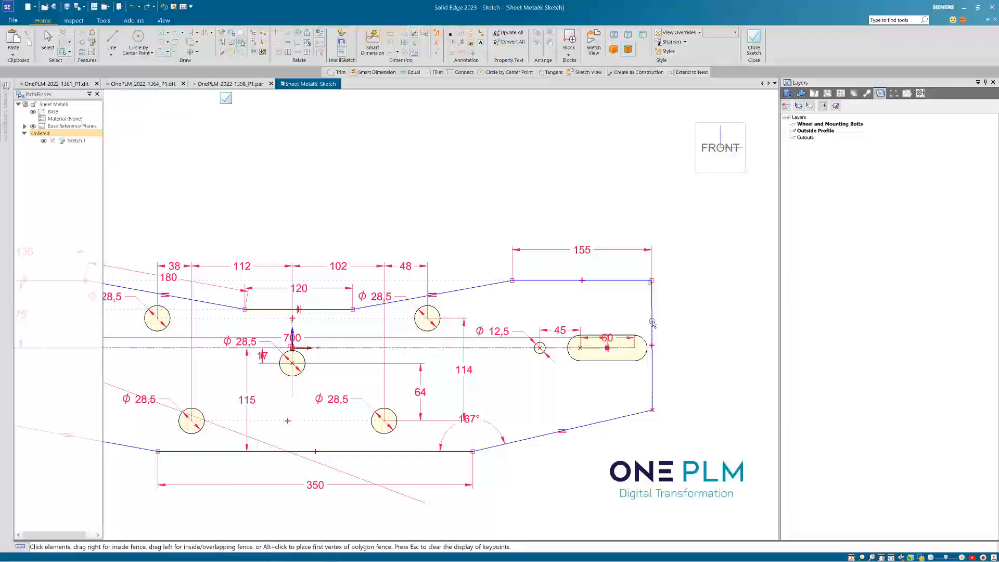
{"action": "left_click", "coordinate": [652, 310]}
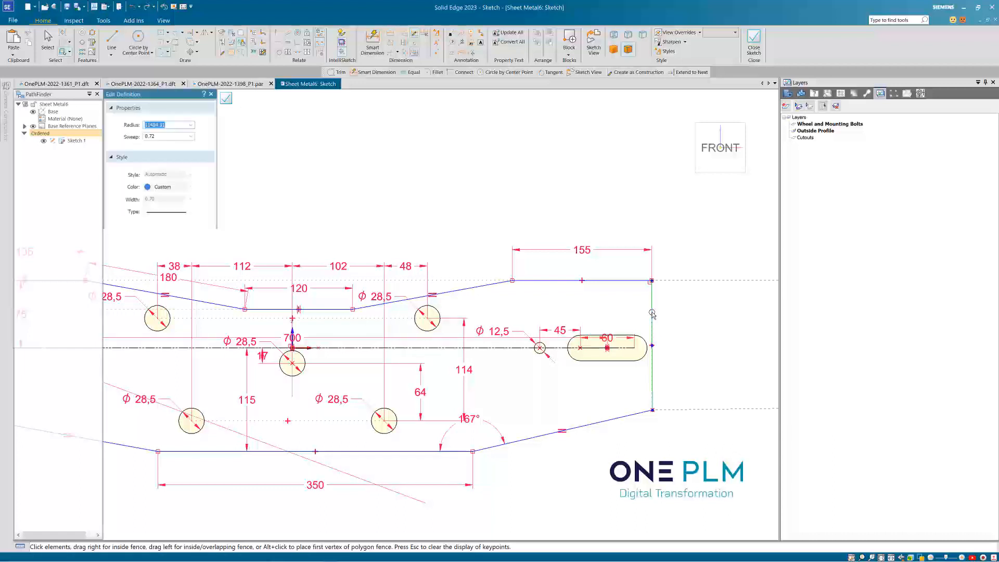
{"action": "left_click_drag", "start_coordinate": [666, 345], "coordinate": [676, 346]}
{"action": "key", "text": "ctrl+z"}
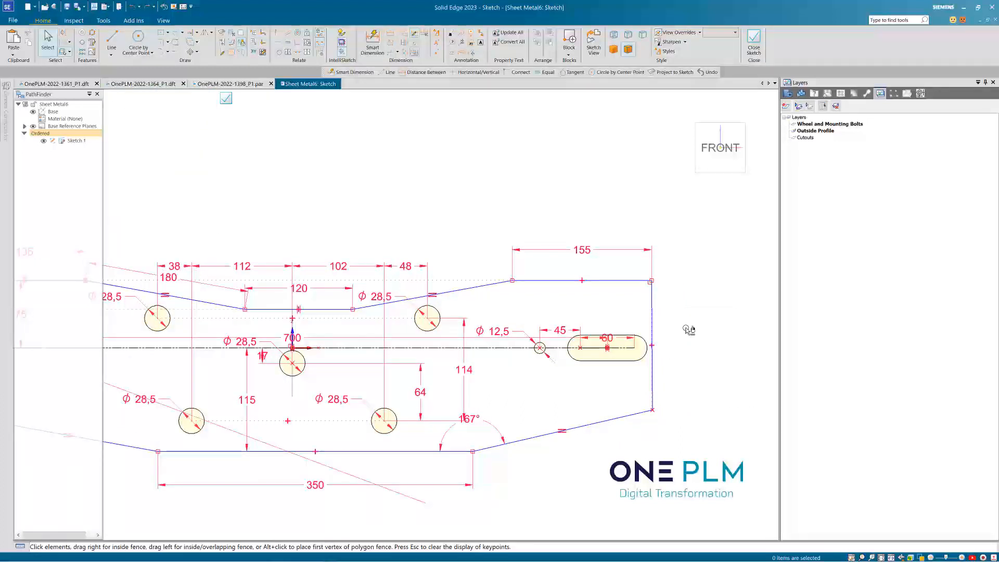
{"action": "key", "text": "ctrl+z"}
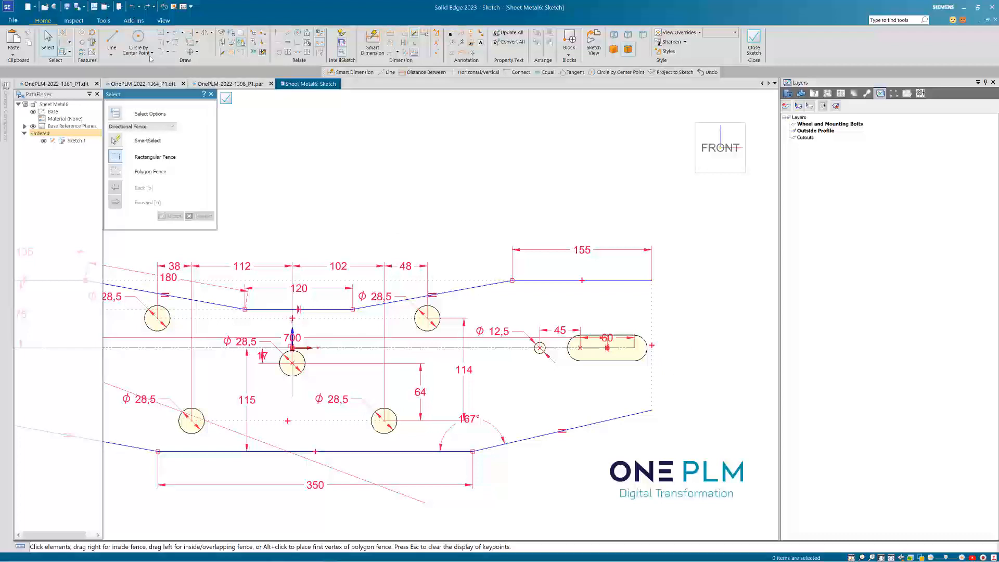
- Close the plate's right end with an outward-bulging three-point arc of about 89 mm radius between the two free edge ends
{"action": "left_click", "coordinate": [167, 52]}
{"action": "left_click", "coordinate": [179, 71]}
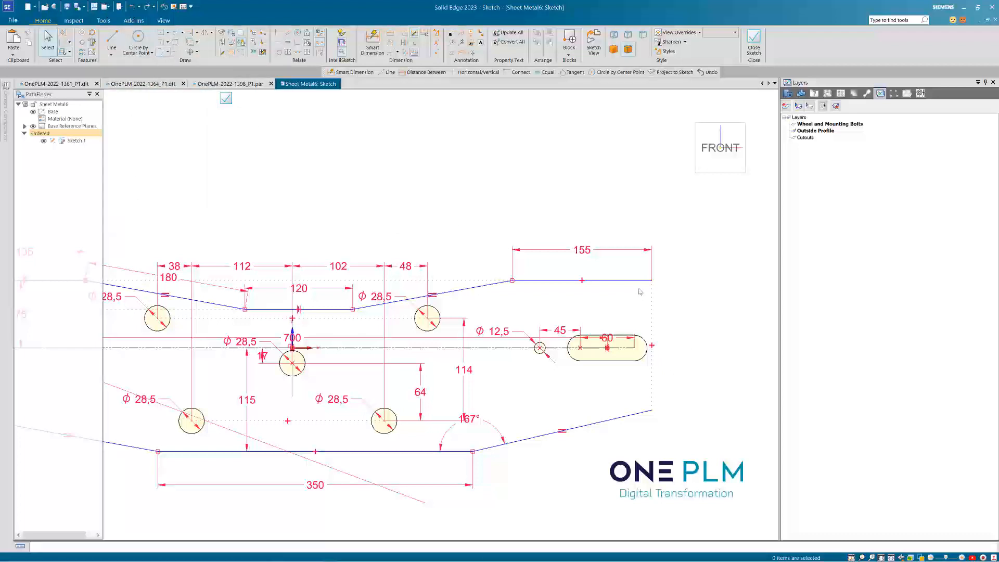
{"action": "left_click", "coordinate": [651, 281]}
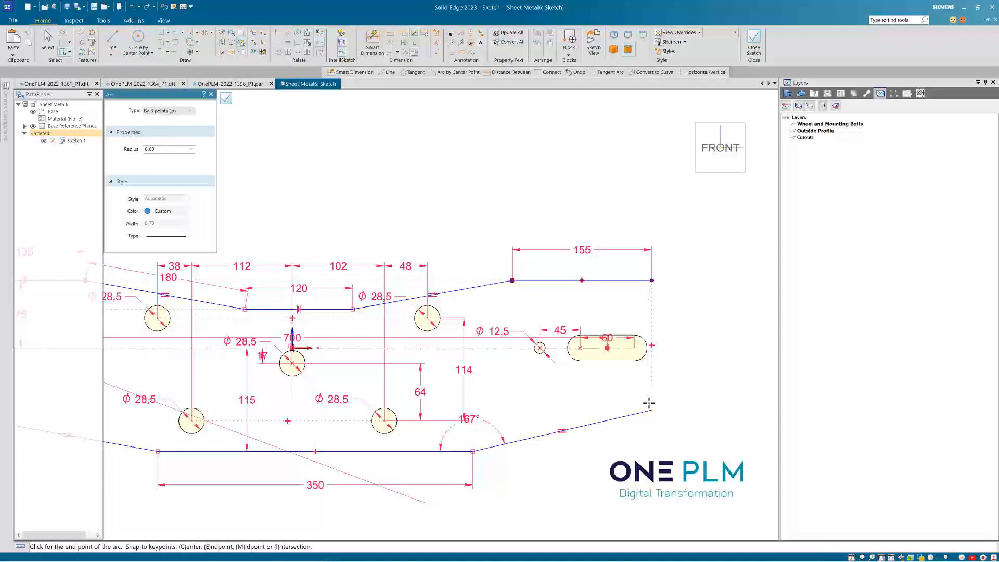
{"action": "left_click", "coordinate": [651, 410]}
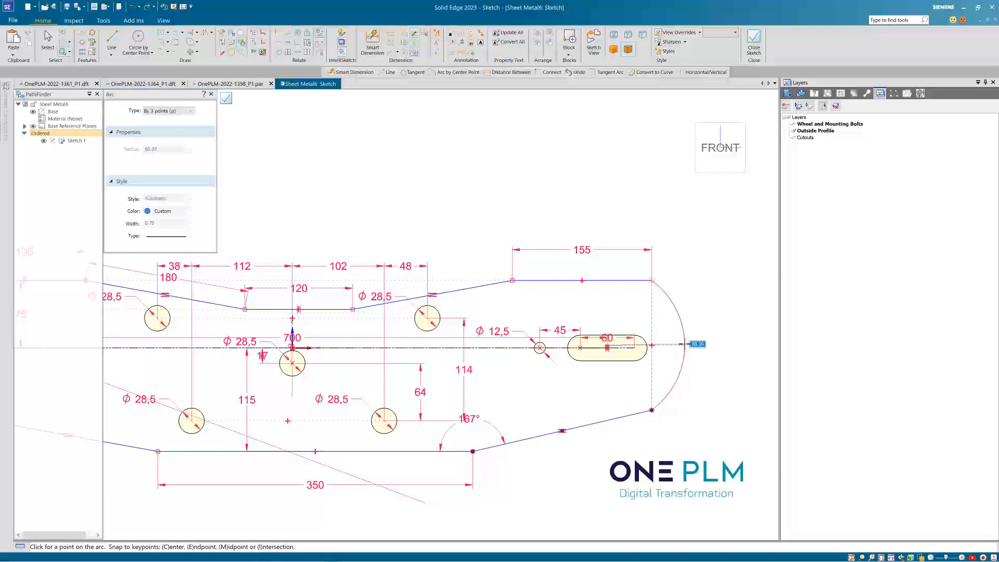
{"action": "left_click", "coordinate": [684, 345]}
{"action": "key", "text": "Escape"}
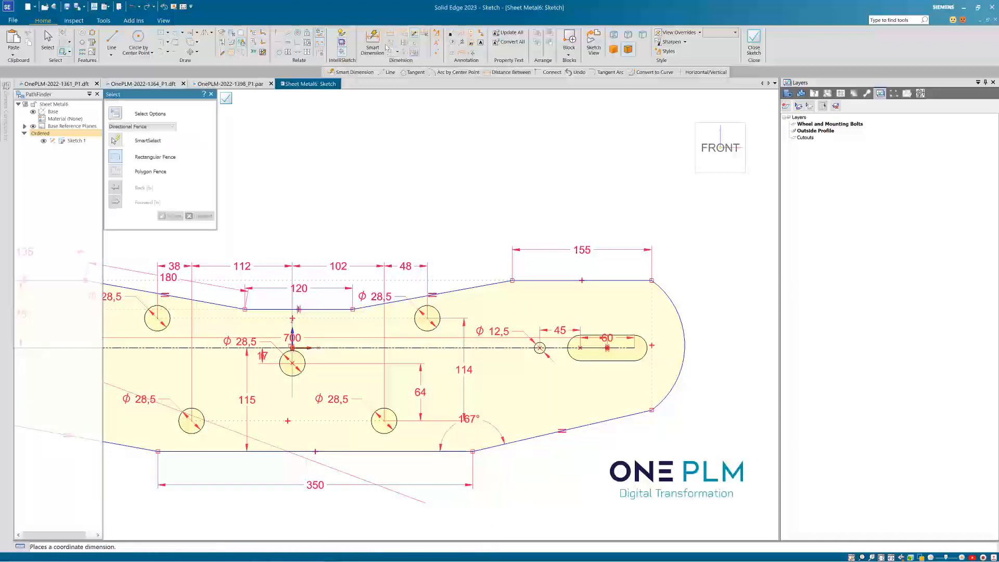
- Dimension the radius of the right end arc and set it to 90 mm
{"action": "left_click", "coordinate": [373, 45]}
{"action": "left_click", "coordinate": [671, 302]}
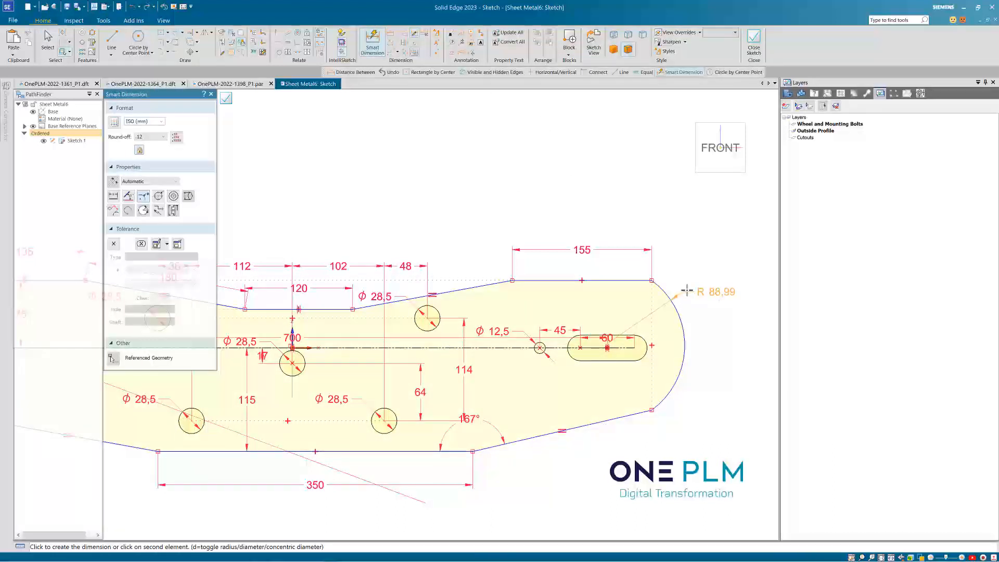
{"action": "left_click", "coordinate": [702, 274]}
{"action": "key", "text": "Return"}
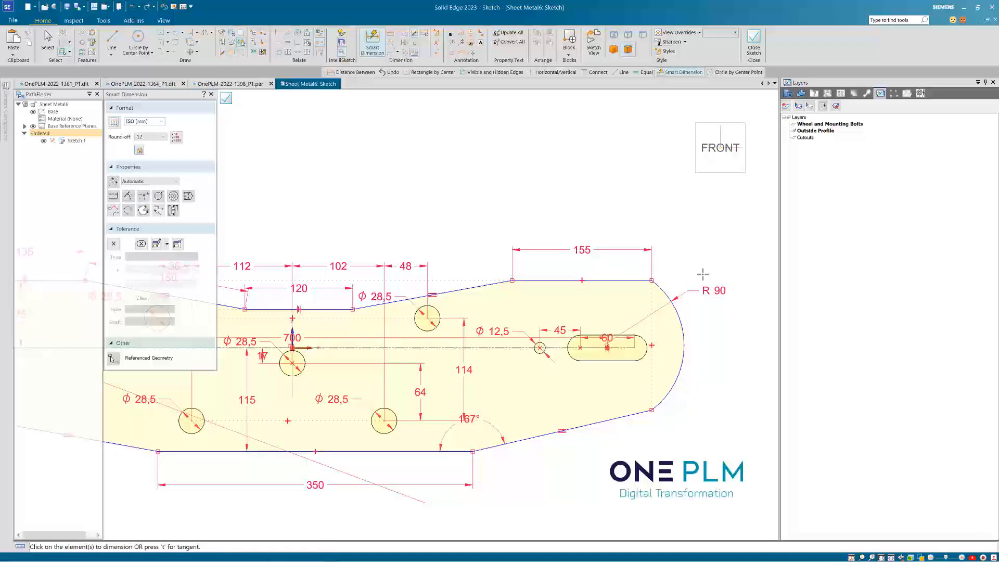
- Dimension the vertical distance between the right end arc's endpoints and try setting it to 140 mm
{"action": "scroll", "coordinate": [700, 274], "scroll_direction": "down", "scroll_amount": 1}
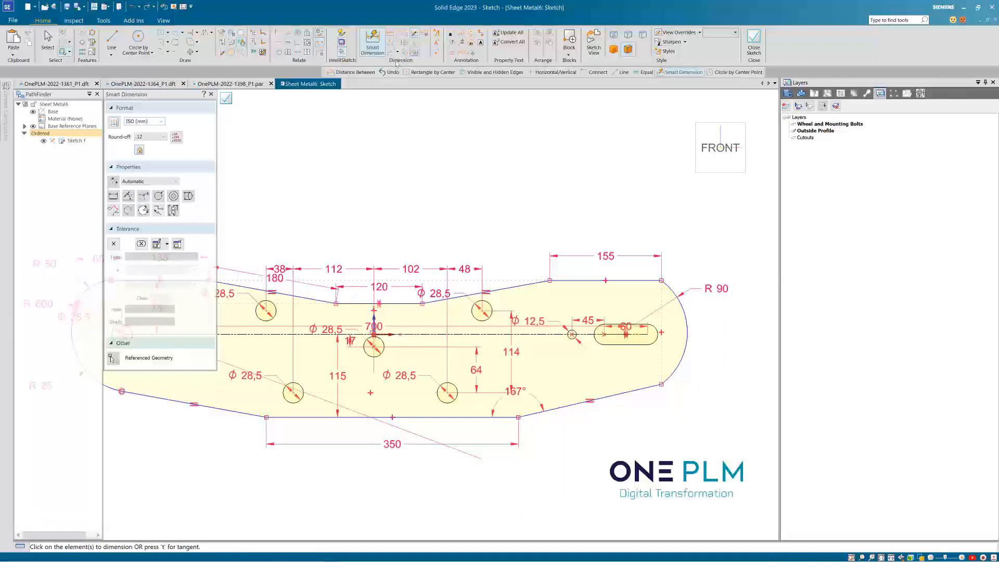
{"action": "left_click", "coordinate": [390, 32]}
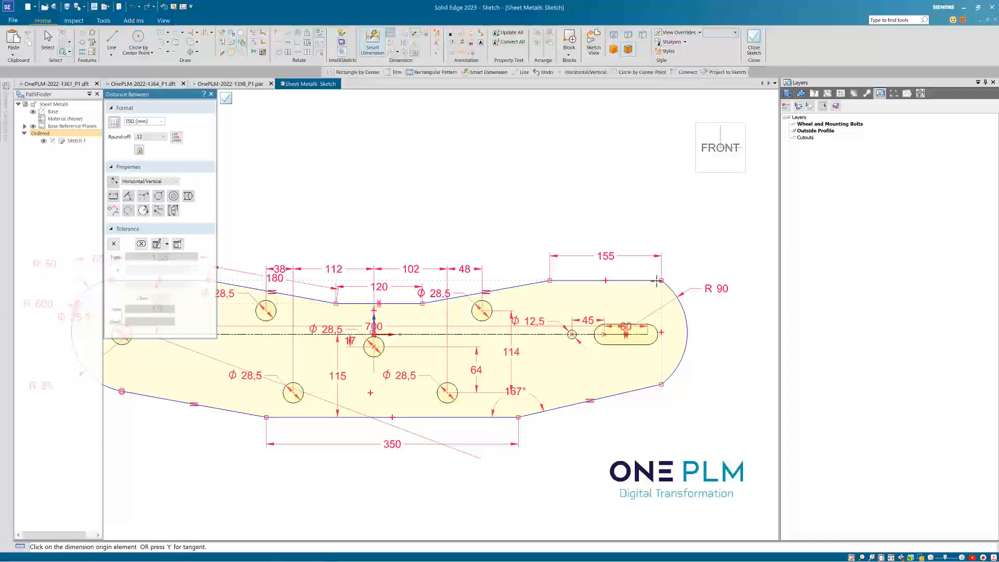
{"action": "left_click", "coordinate": [657, 281]}
{"action": "left_click", "coordinate": [657, 383]}
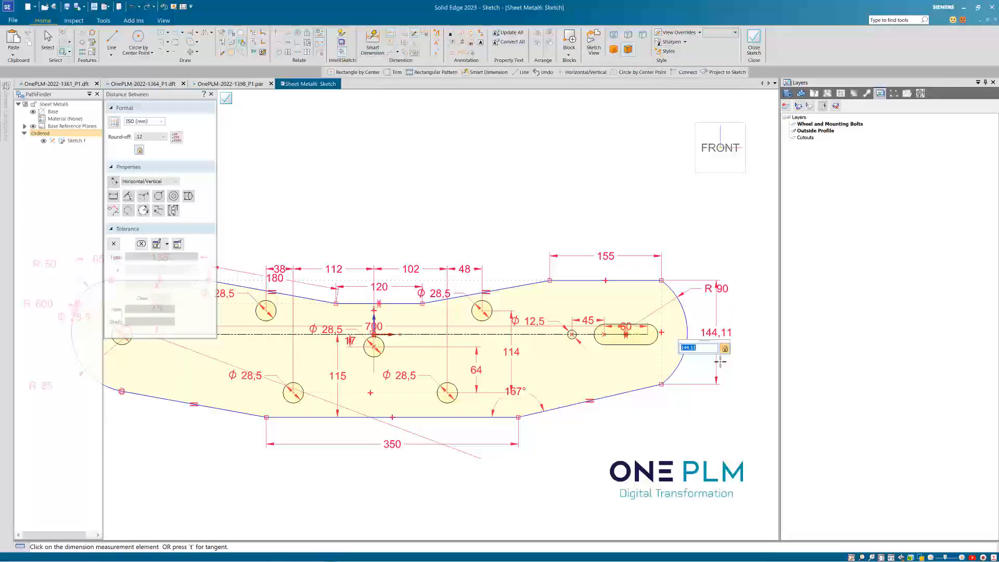
{"action": "key", "text": "Return"}
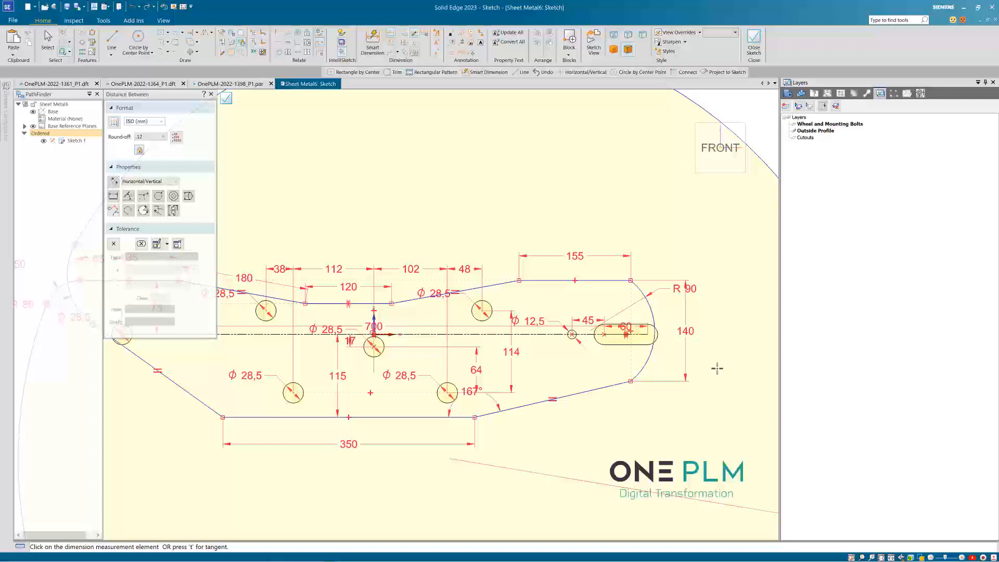
{"action": "key", "text": "ctrl+z"}
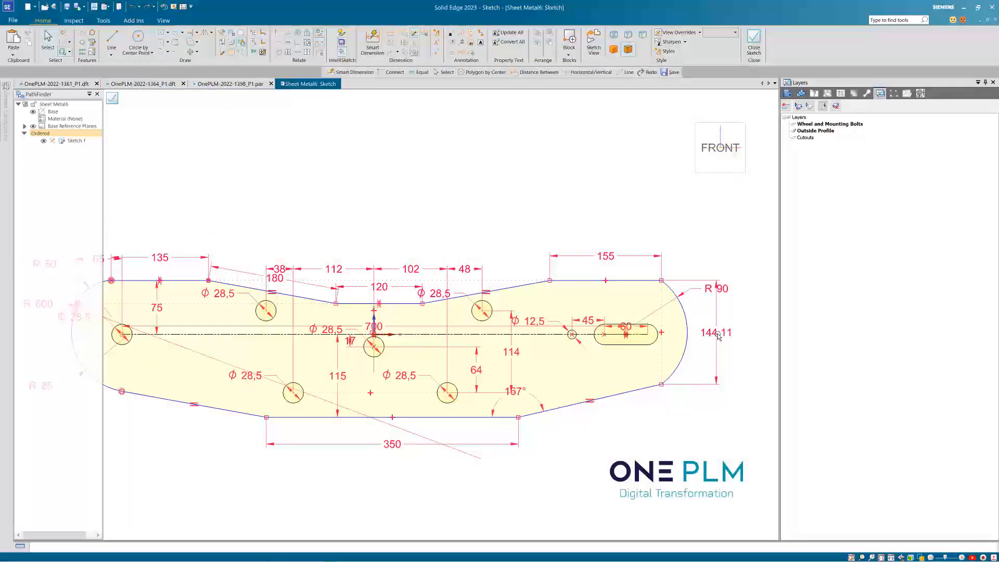
- Set the vertical distance between the right end arc's endpoints to 145 mm
{"action": "left_click", "coordinate": [717, 335]}
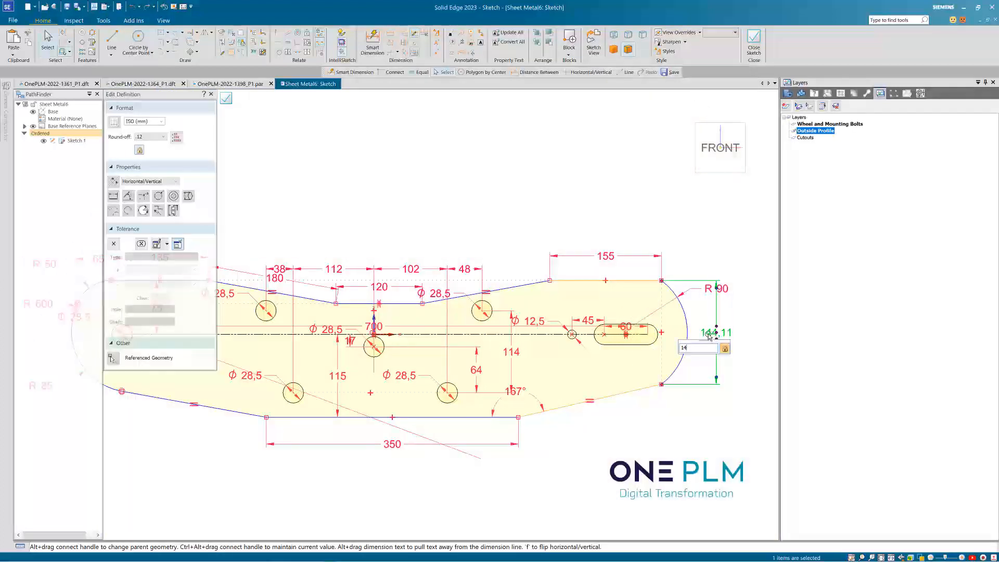
{"action": "type", "text": "145"}
{"action": "key", "text": "Return"}
{"action": "key", "text": "Escape"}
{"action": "scroll", "coordinate": [631, 301], "scroll_direction": "down", "scroll_amount": 2}
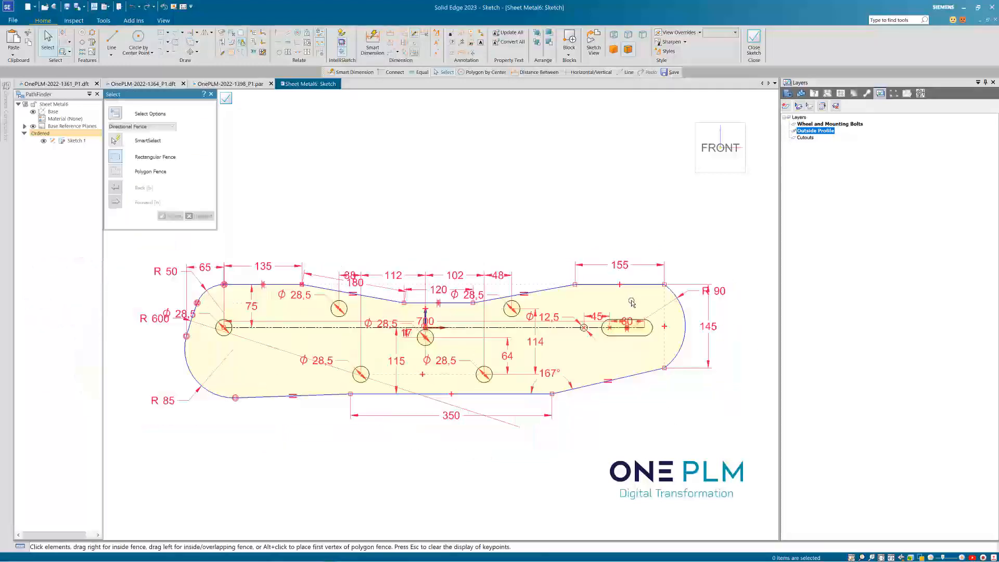
- Delete the three connected arcs that form the plate's left end: the R 85, R 50 and R 600 arcs
{"action": "scroll", "coordinate": [354, 361], "scroll_direction": "up", "scroll_amount": 1}
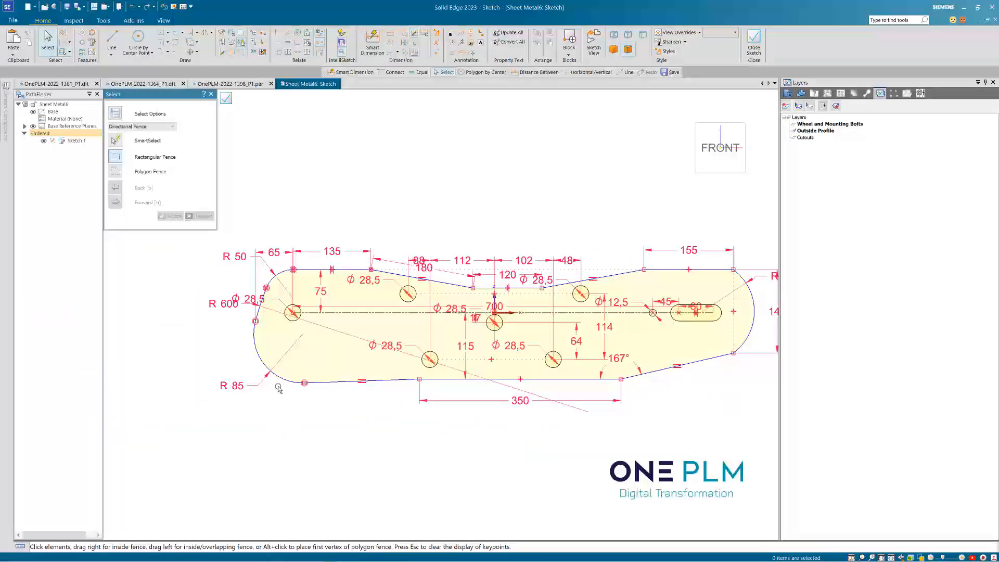
{"action": "left_click", "coordinate": [248, 323]}
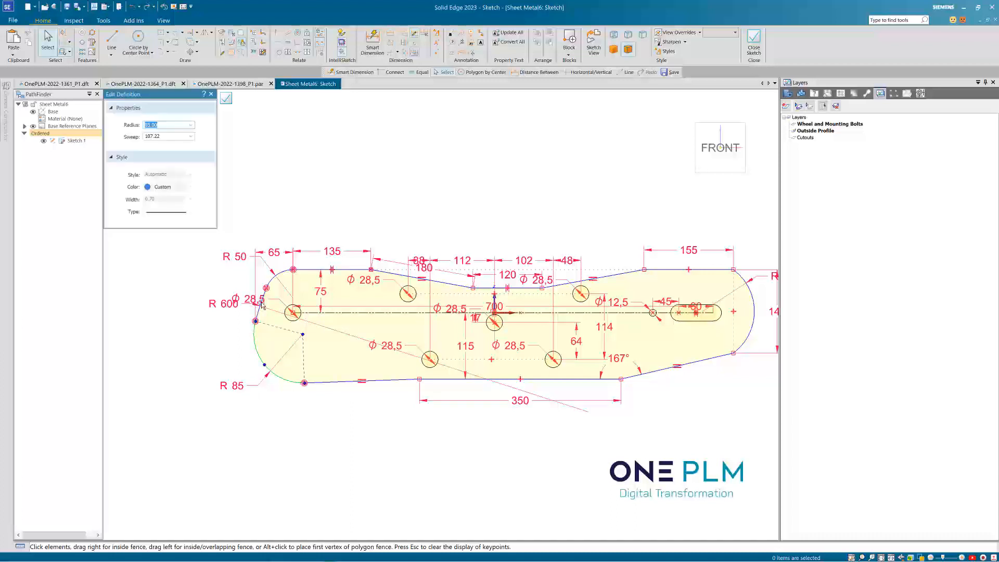
{"action": "key", "text": "Delete"}
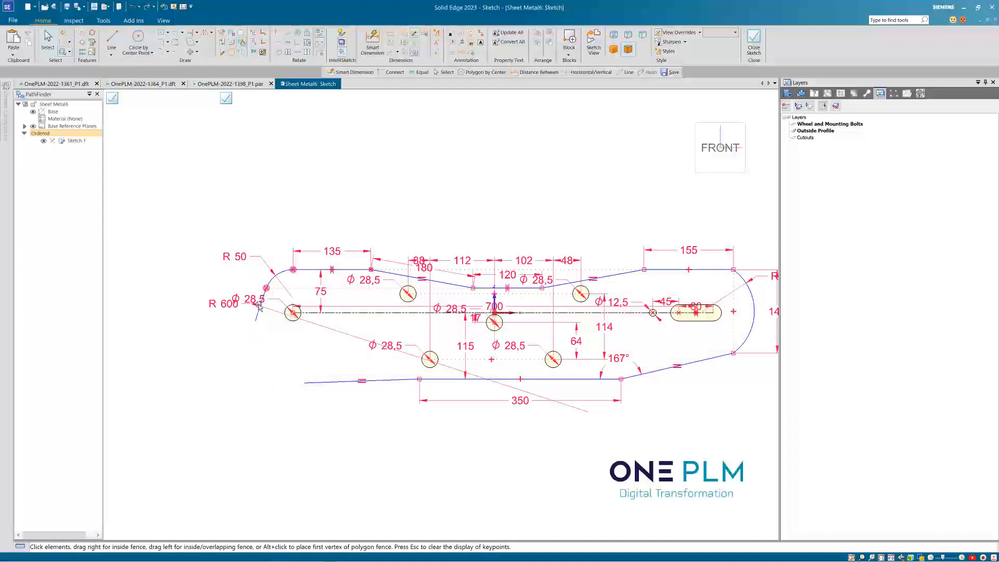
{"action": "key", "text": "Delete"}
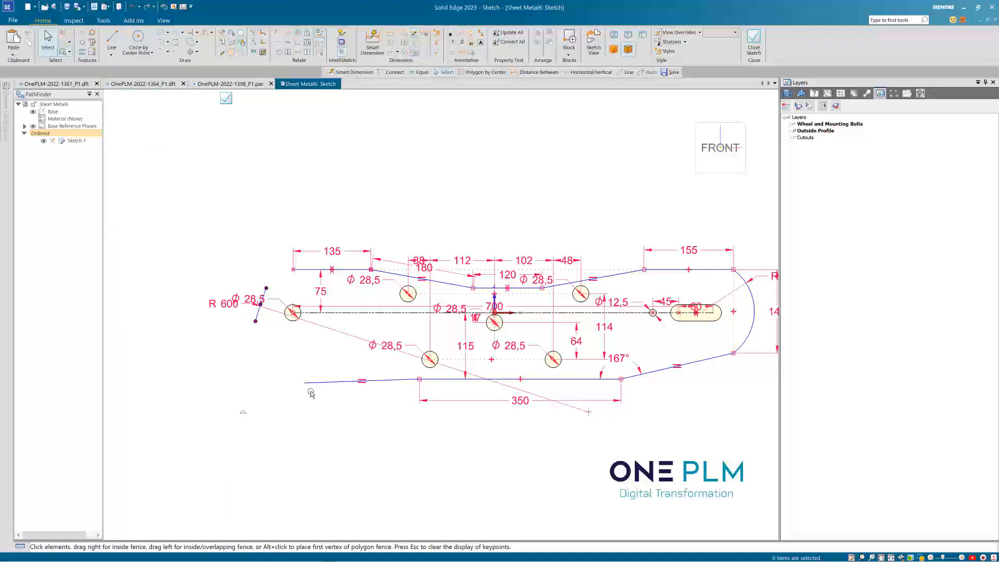
{"action": "left_click", "coordinate": [256, 324]}
{"action": "key", "text": "Delete"}
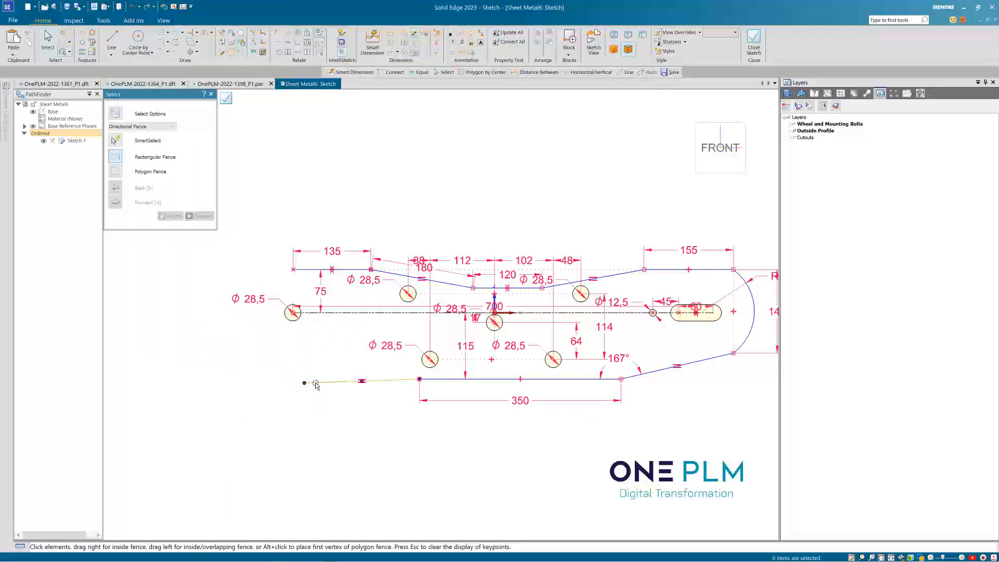
- Move the free left end of the plate's lower left slanted edge upward so the edge slopes up from the 350 mm base
{"action": "left_click", "coordinate": [304, 383]}
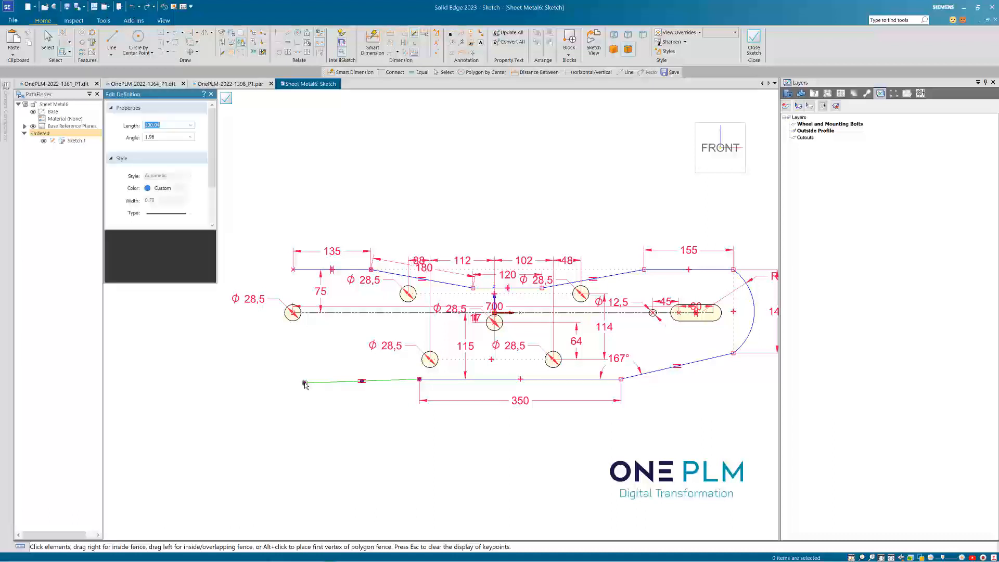
{"action": "left_click_drag", "start_coordinate": [304, 384], "coordinate": [287, 346]}
{"action": "key", "text": "Escape"}
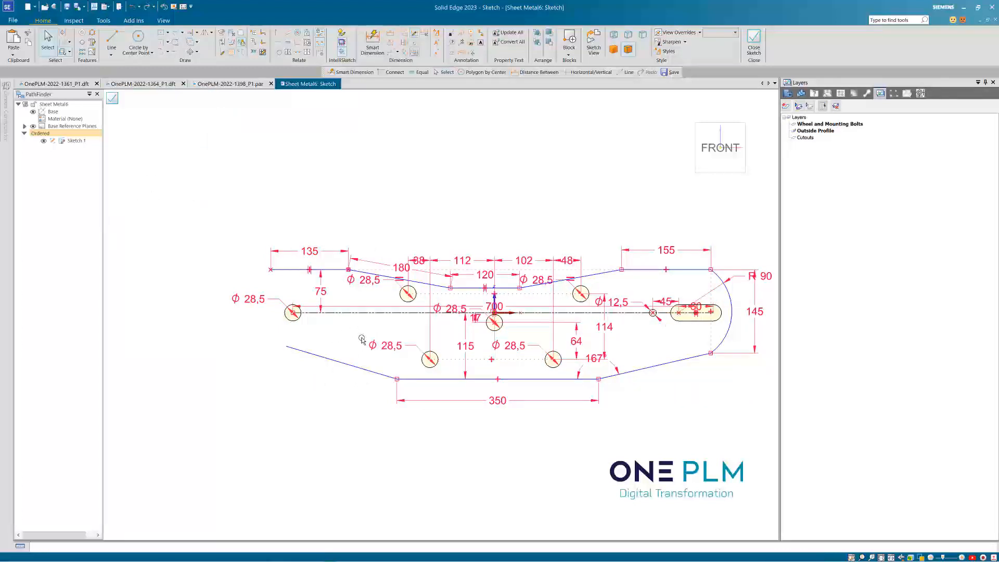
- Align the lower left edge's free end vertically with the upper left edge's end and horizontally with the right arc's lower endpoint
{"action": "left_click", "coordinate": [276, 45]}
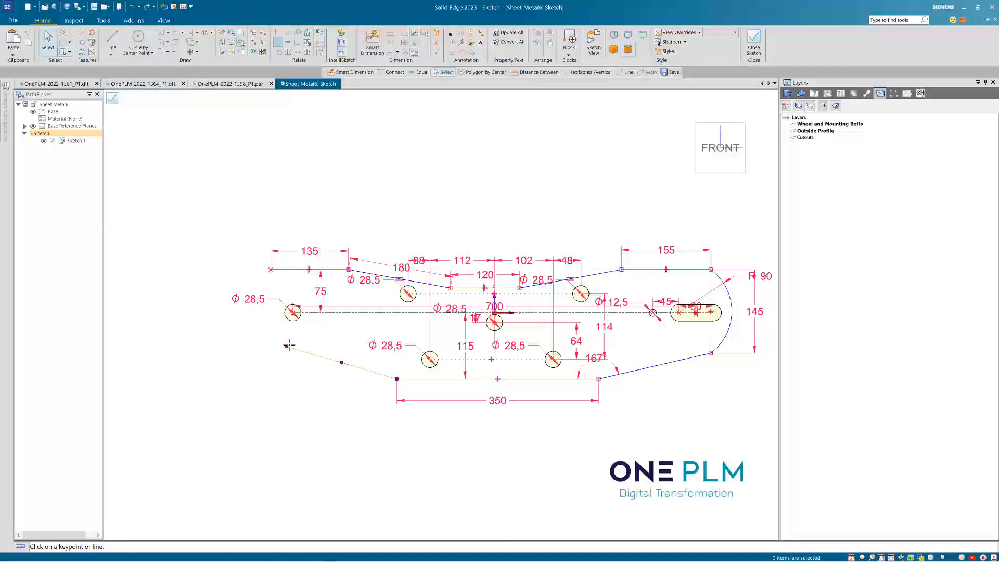
{"action": "left_click", "coordinate": [287, 346]}
{"action": "left_click", "coordinate": [271, 269]}
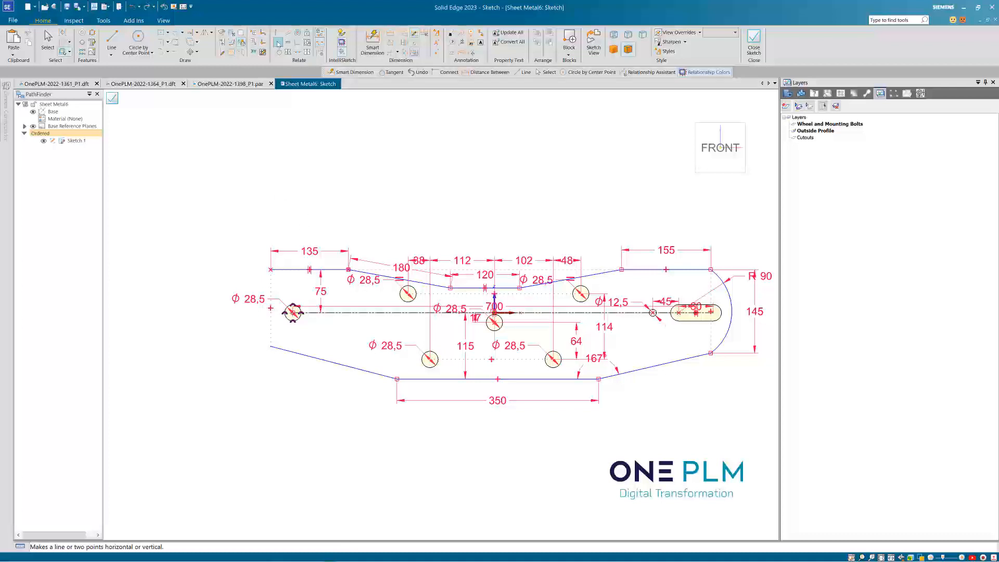
{"action": "left_click", "coordinate": [271, 346]}
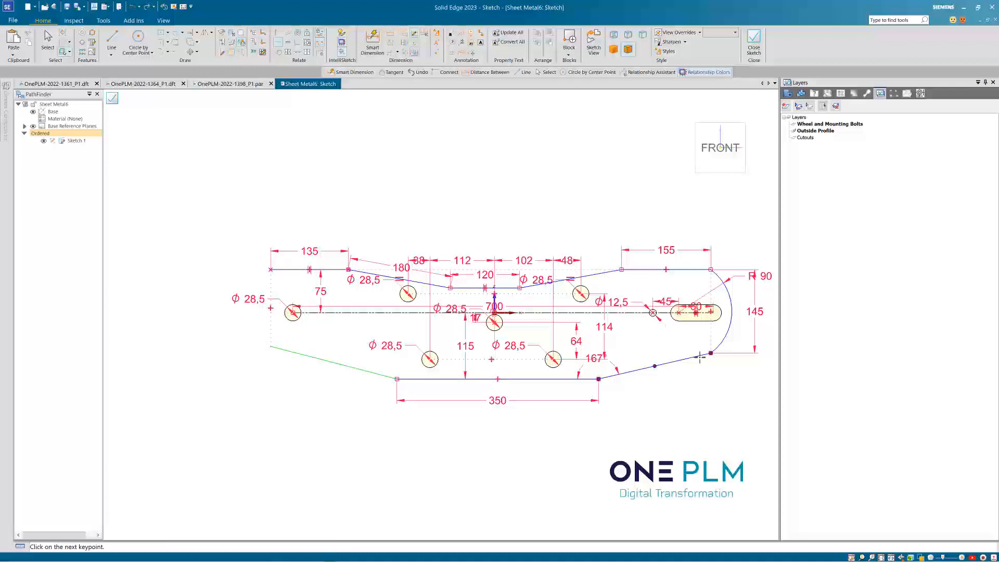
{"action": "left_click", "coordinate": [711, 353]}
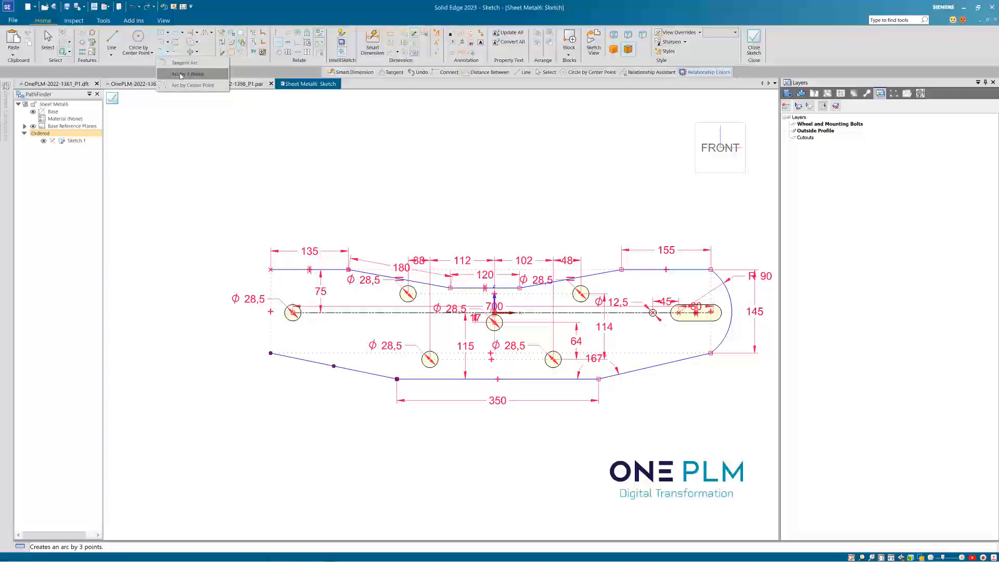
- Try to close the plate's left end with a three-point arc between the two free edge ends, and undo the attempt
{"action": "key", "text": "a"}
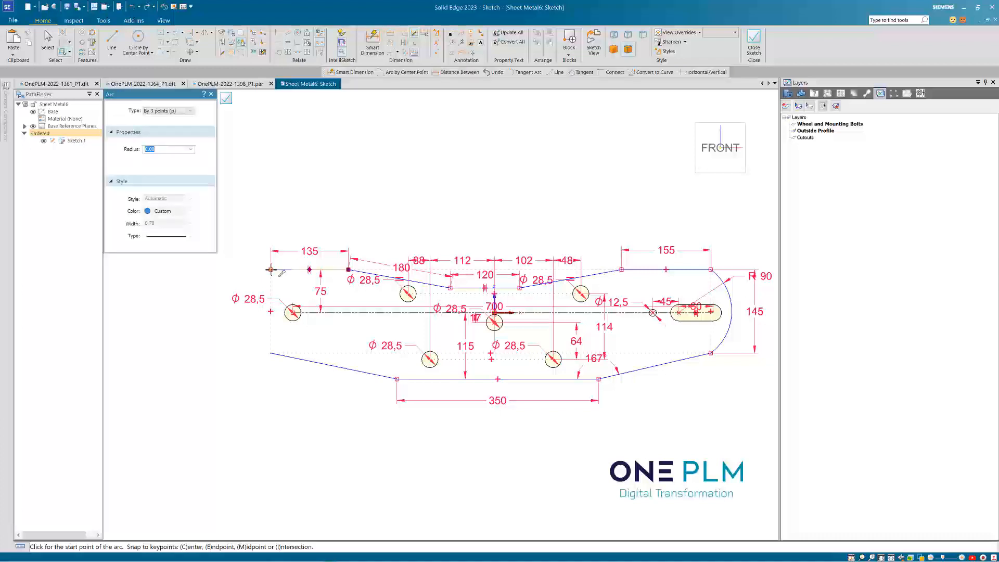
{"action": "left_click", "coordinate": [270, 270]}
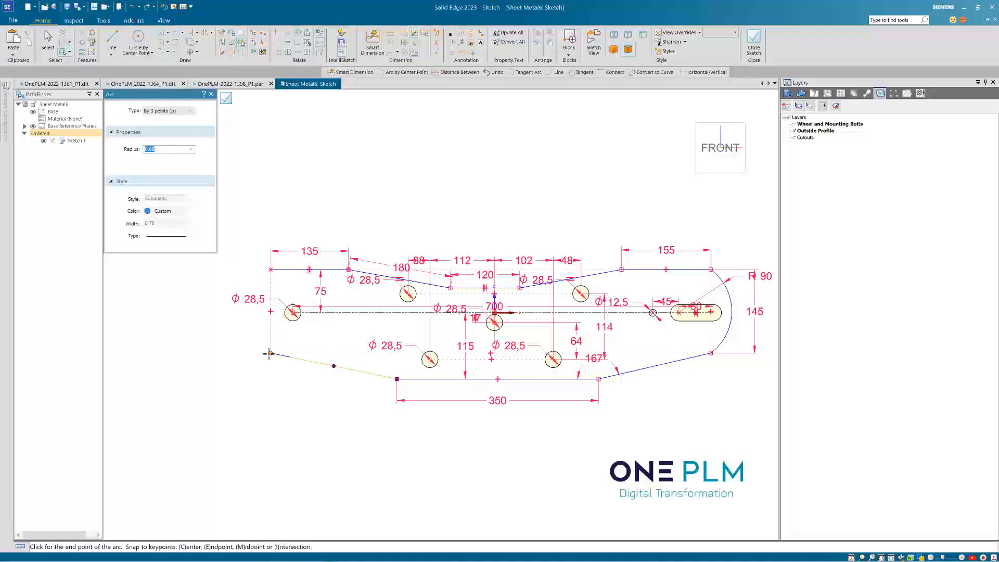
{"action": "left_click", "coordinate": [270, 353]}
{"action": "left_click", "coordinate": [254, 313]}
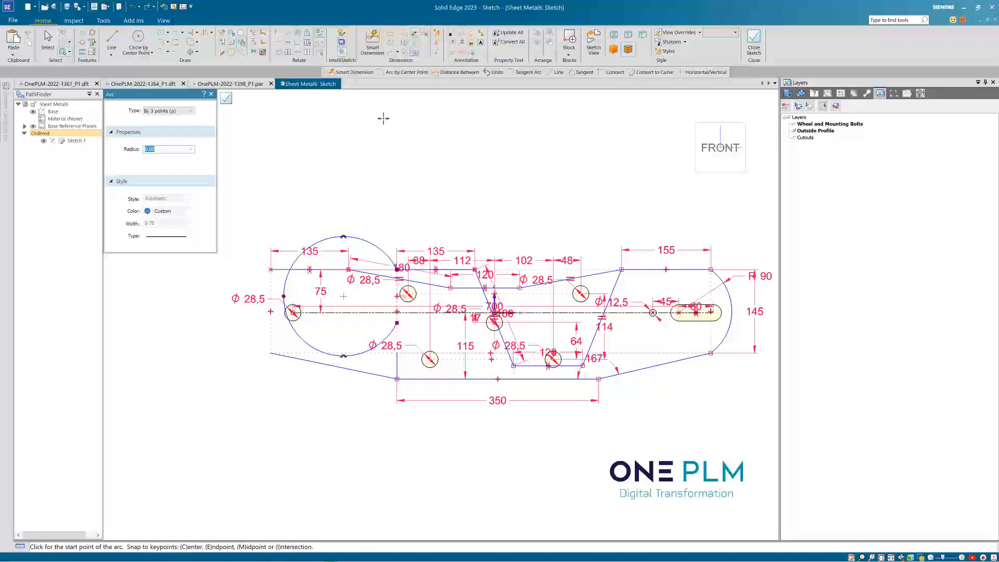
{"action": "key", "text": "ctrl+z"}
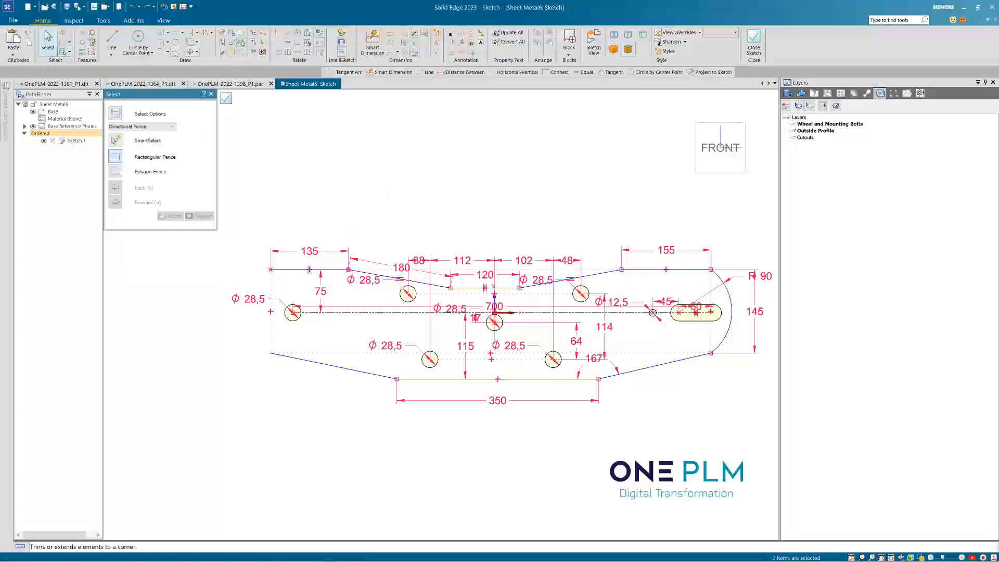
- Close the plate's left end with an outward-bulging three-point arc of about 104 mm radius between the two free edge ends
{"action": "left_click", "coordinate": [176, 53]}
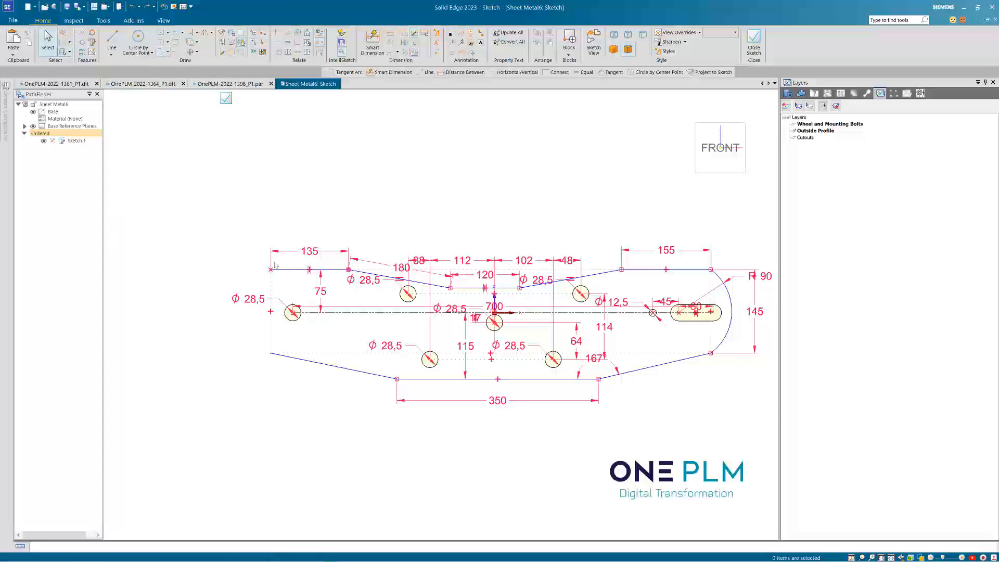
{"action": "left_click", "coordinate": [271, 270]}
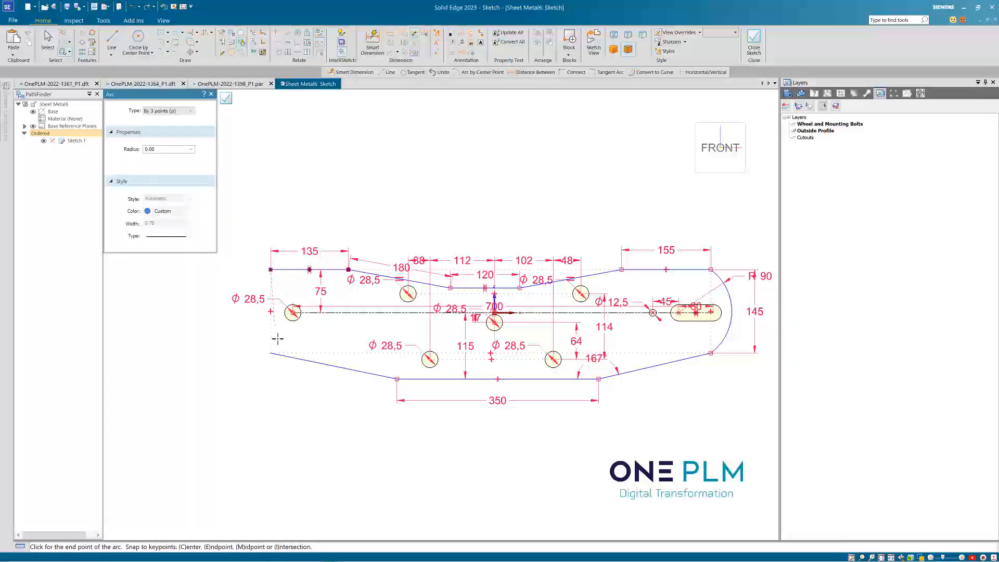
{"action": "left_click", "coordinate": [271, 353]}
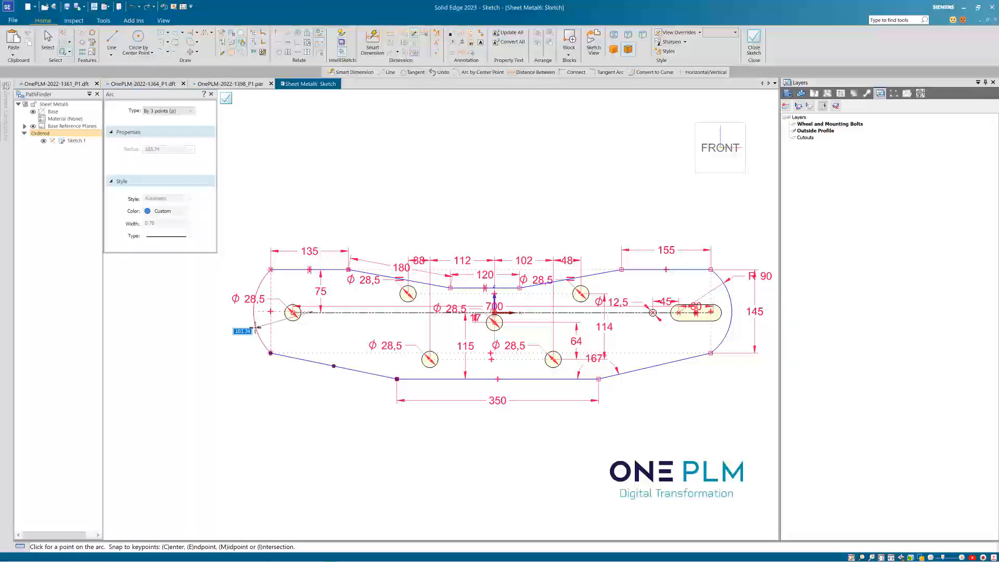
{"action": "left_click", "coordinate": [255, 327]}
- Dimension the radius of the left end arc and set it to 90 mm
{"action": "left_click", "coordinate": [372, 41]}
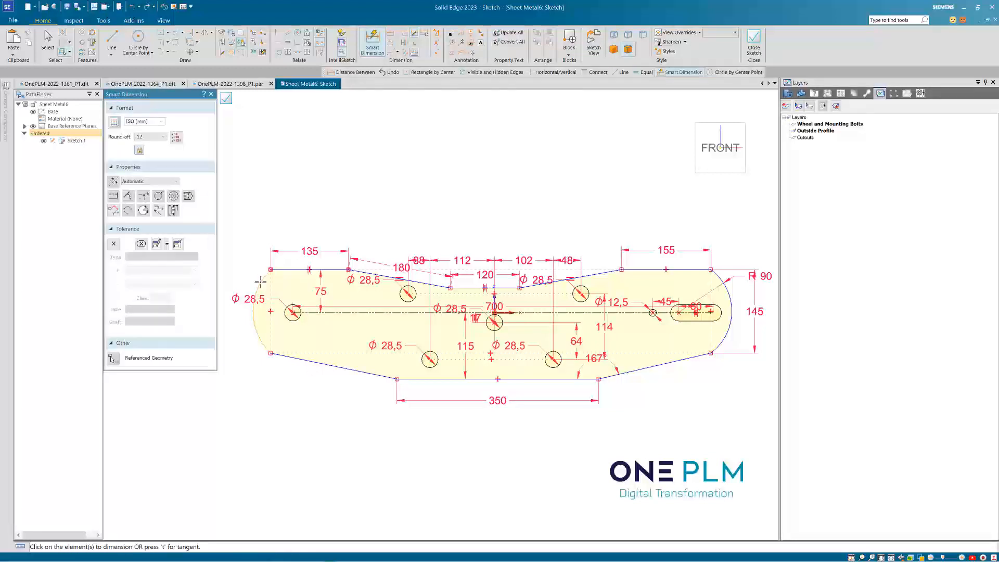
{"action": "left_click", "coordinate": [259, 282]}
{"action": "left_click", "coordinate": [287, 234]}
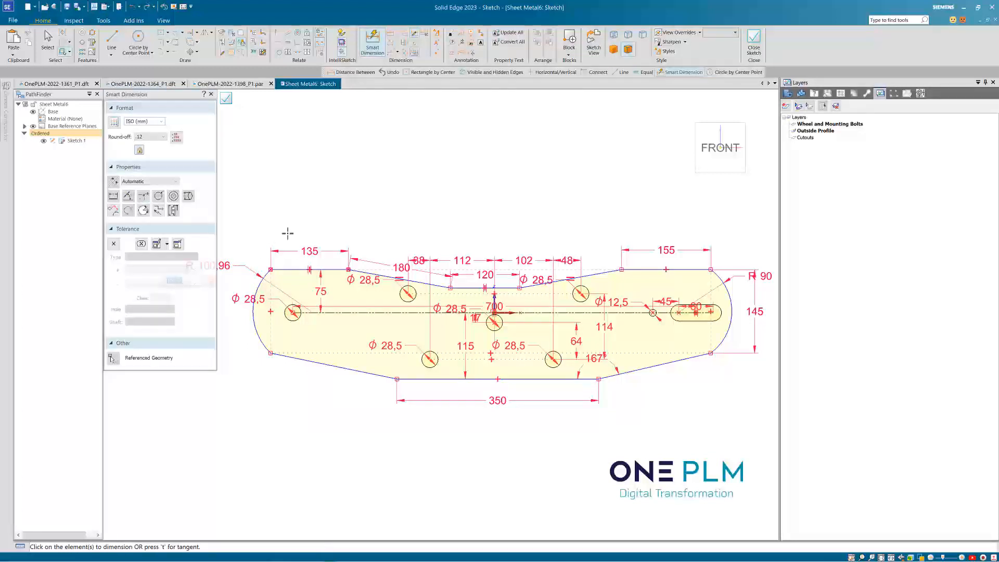
{"action": "key", "text": "Return"}
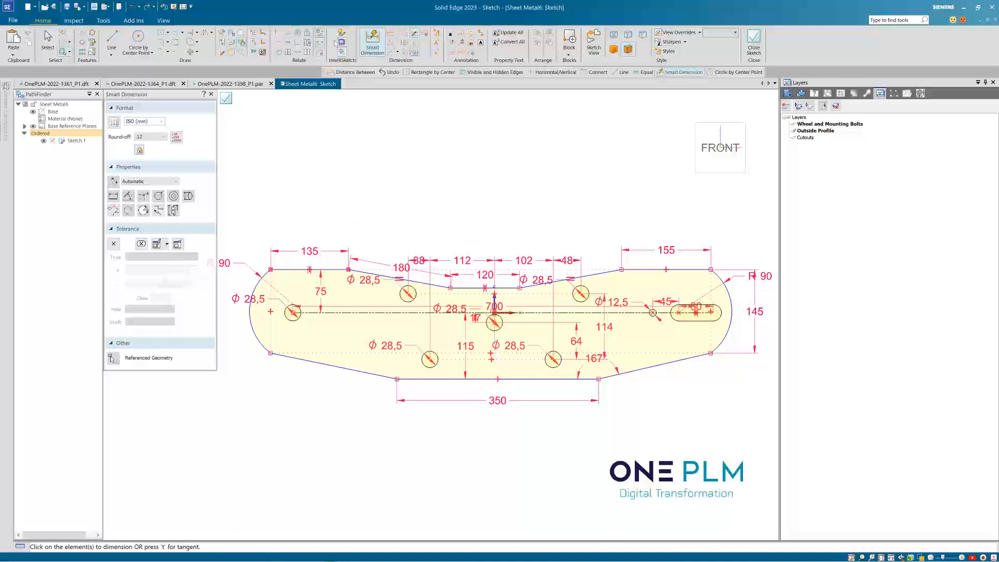
{"action": "left_click", "coordinate": [390, 32]}
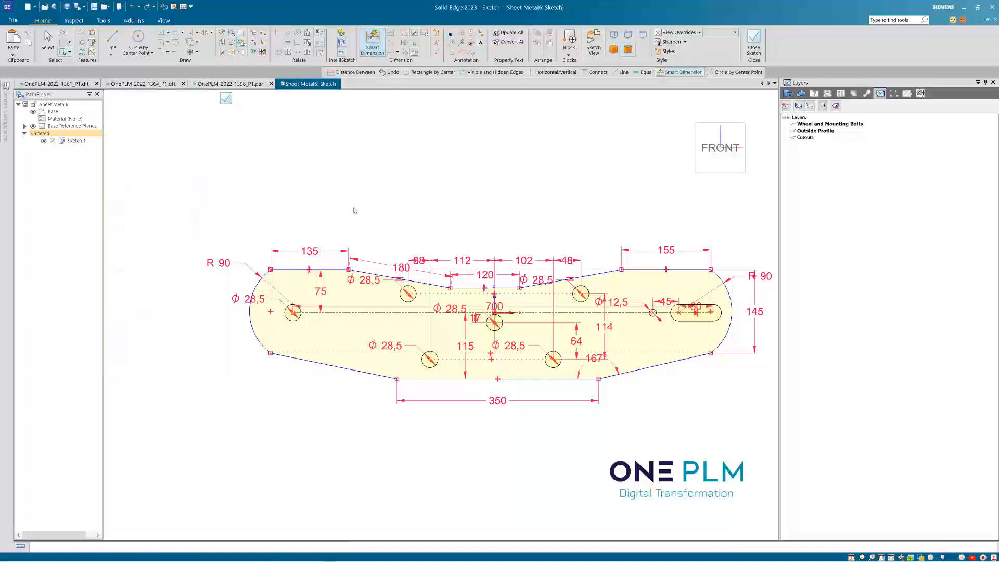
{"action": "left_click", "coordinate": [276, 270]}
{"action": "left_click", "coordinate": [270, 353]}
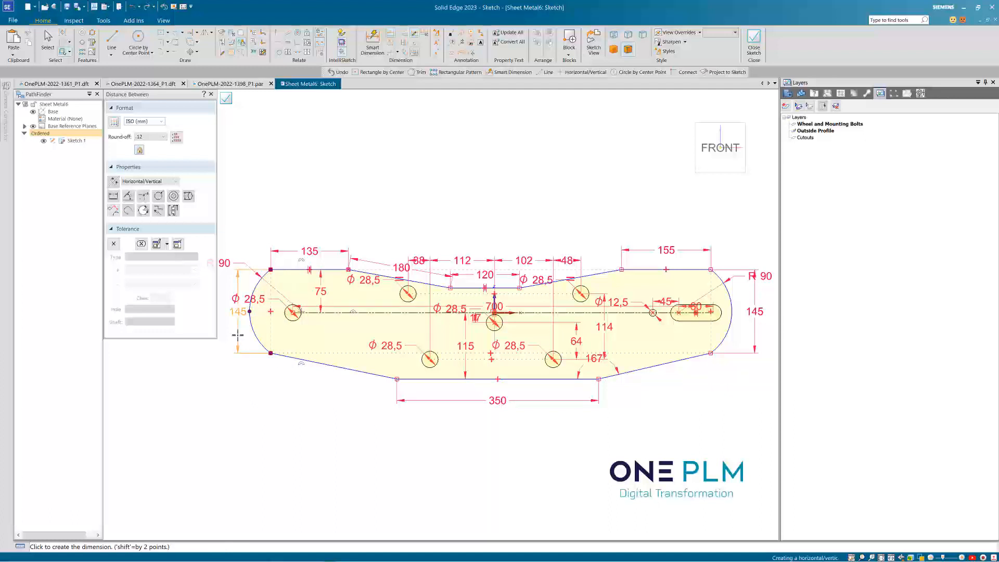
{"action": "key", "text": "Escape"}
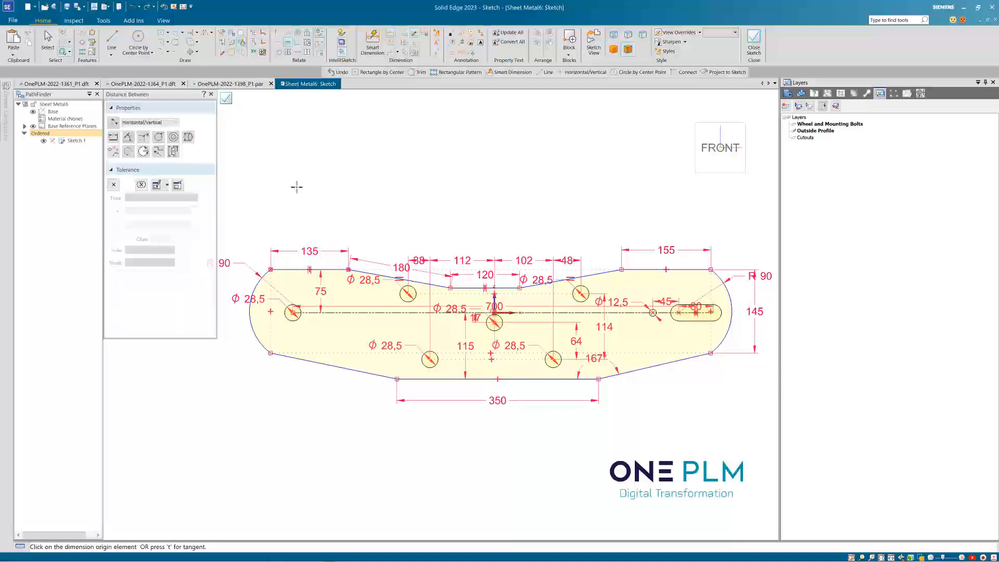
{"action": "key", "text": "Escape"}
- Make the plate's two lower slanted edges equal in length with an Equal relation
{"action": "left_click", "coordinate": [359, 371]}
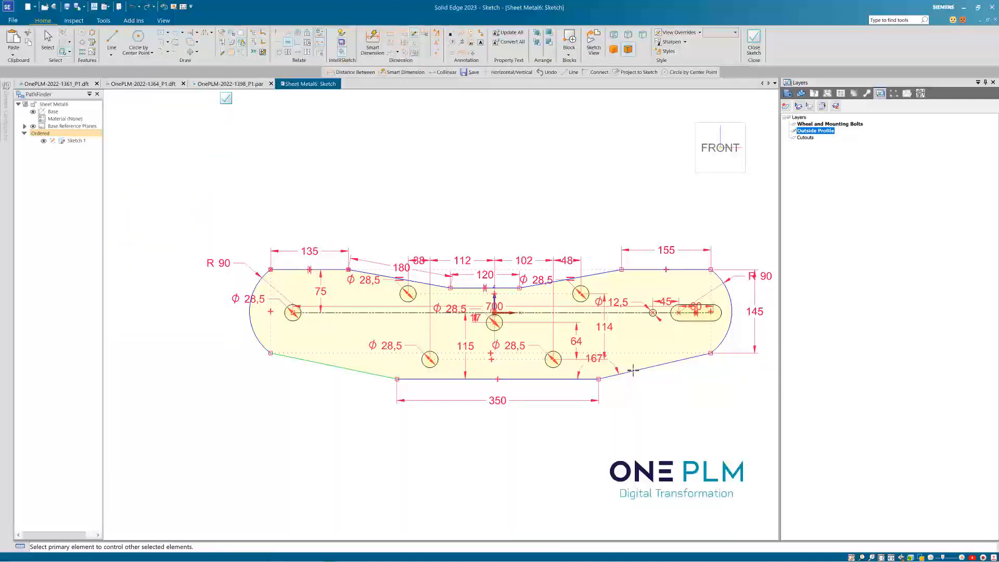
{"action": "left_click", "coordinate": [631, 371]}
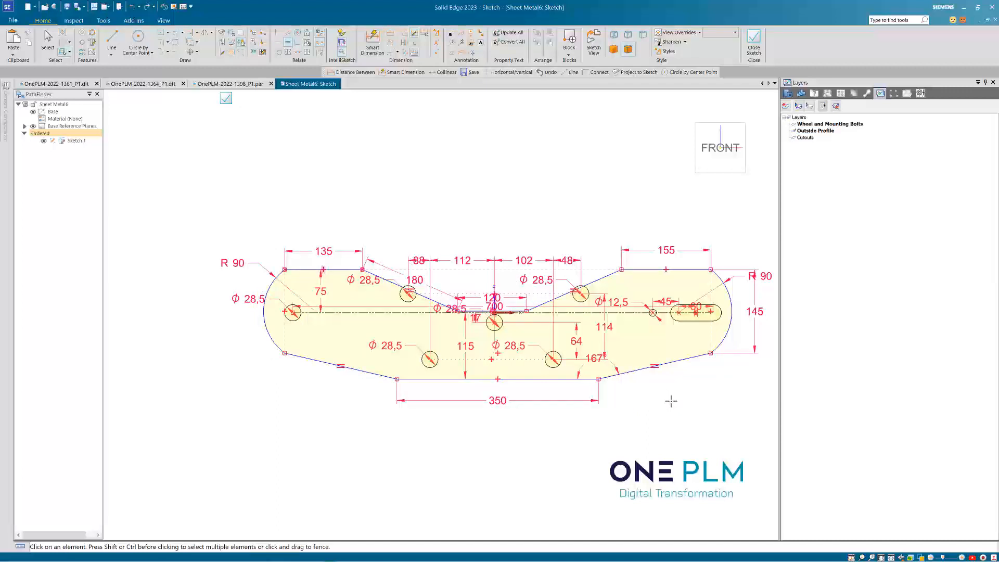
{"action": "scroll", "coordinate": [569, 232], "scroll_direction": "up", "scroll_amount": 1}
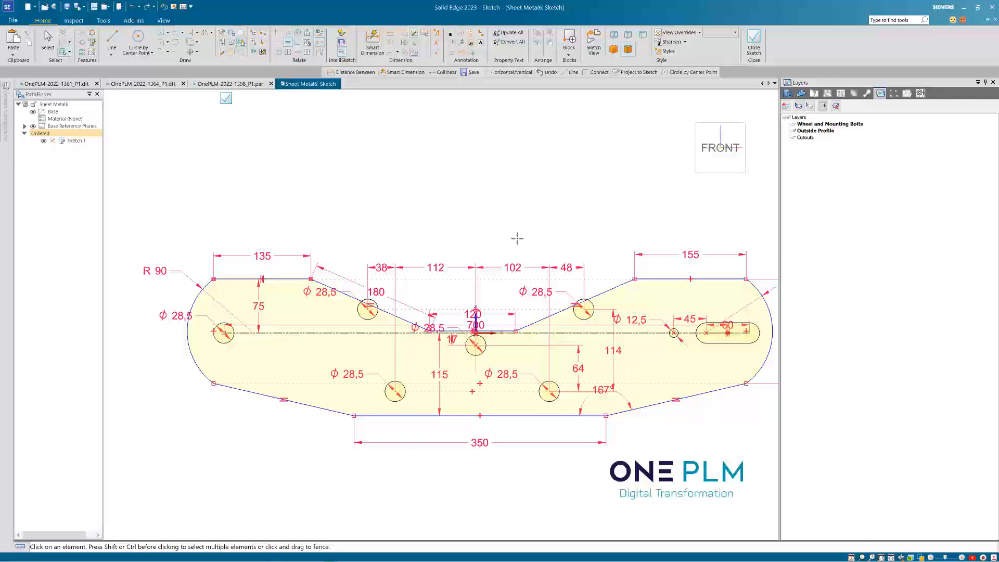
{"action": "key", "text": "Escape"}
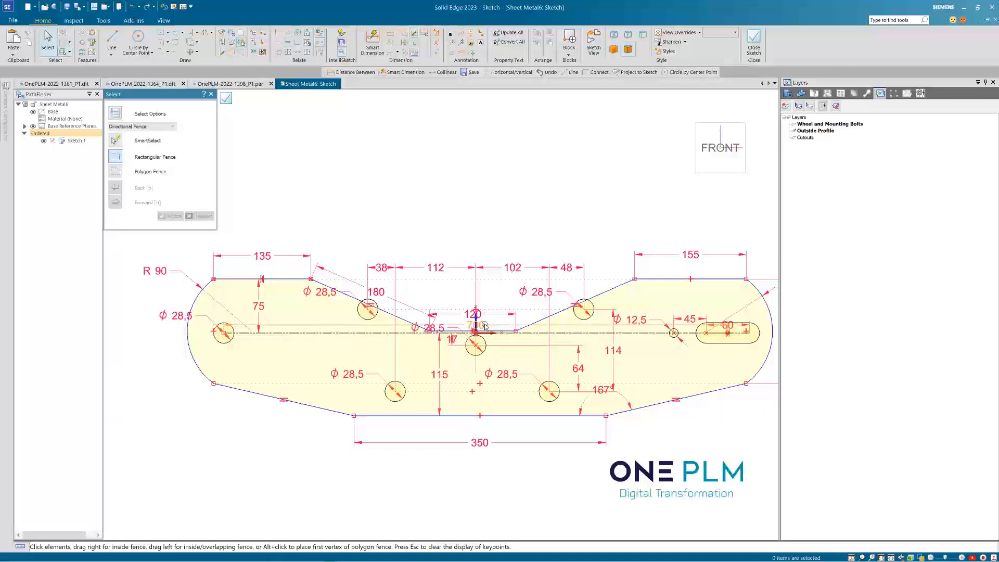
- Try setting the width of the recess floor in the plate's upper edge to 180 mm, and undo the change
{"action": "left_click", "coordinate": [477, 315]}
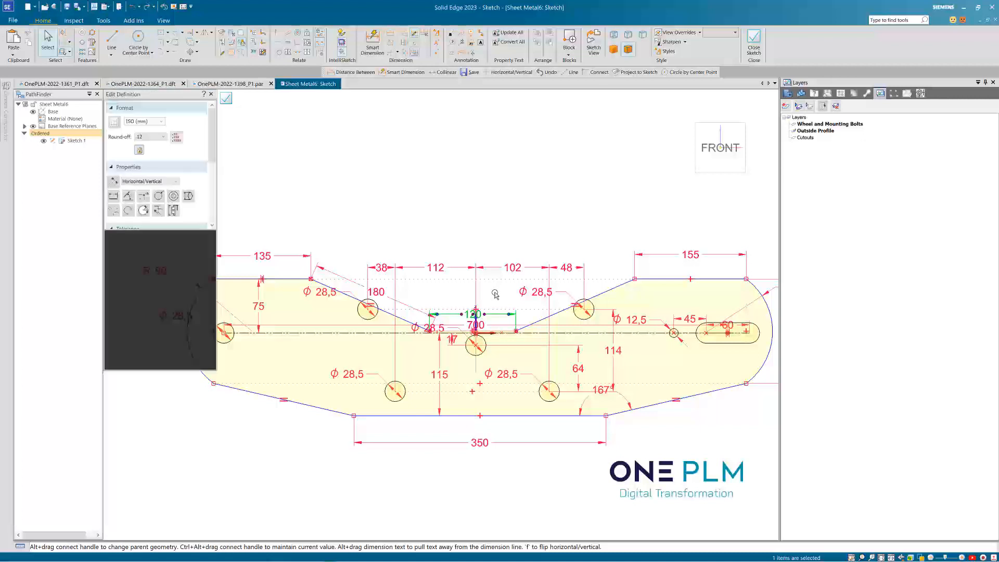
{"action": "key", "text": "Return"}
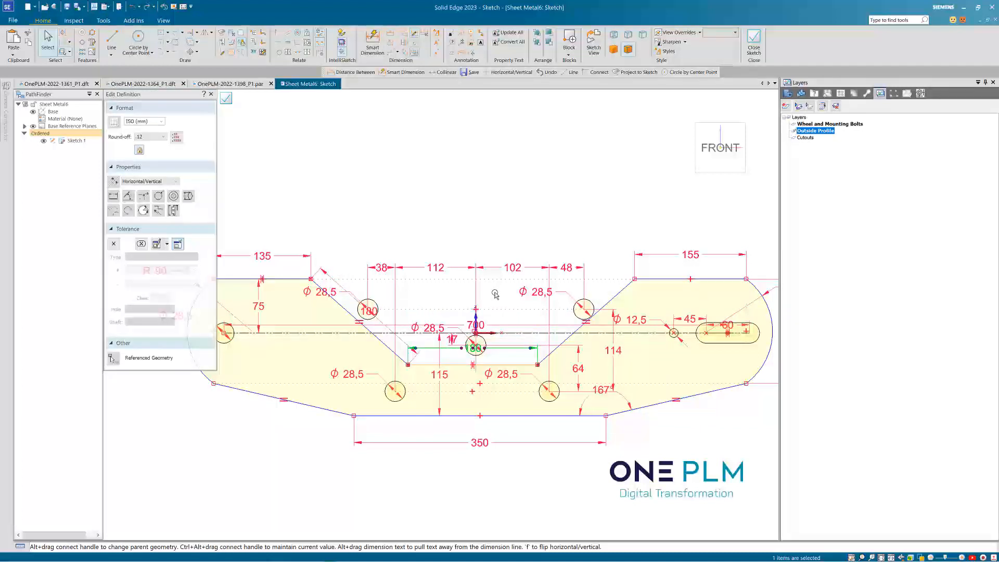
{"action": "key", "text": "ctrl+z"}
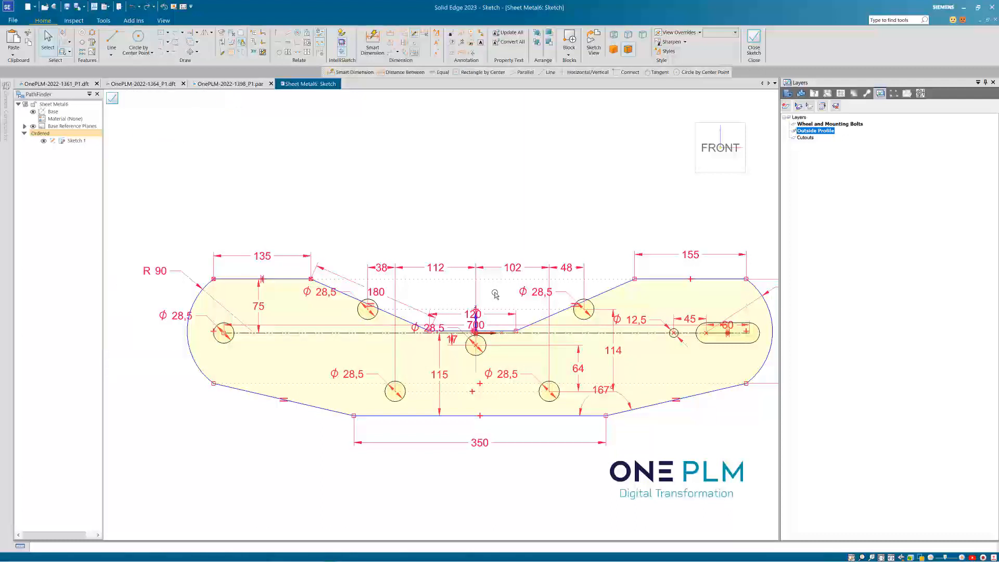
- Try lengths of 175 mm and 170 mm for the slanted edge on the left side of the plate's upper recess
{"action": "left_click", "coordinate": [379, 296]}
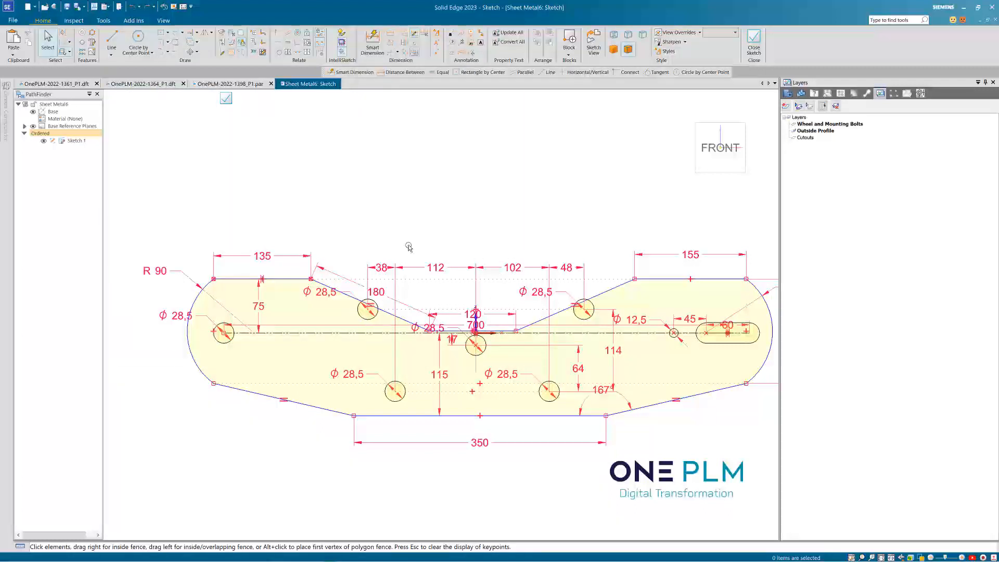
{"action": "type", "text": "15"}
{"action": "key", "text": "Return"}
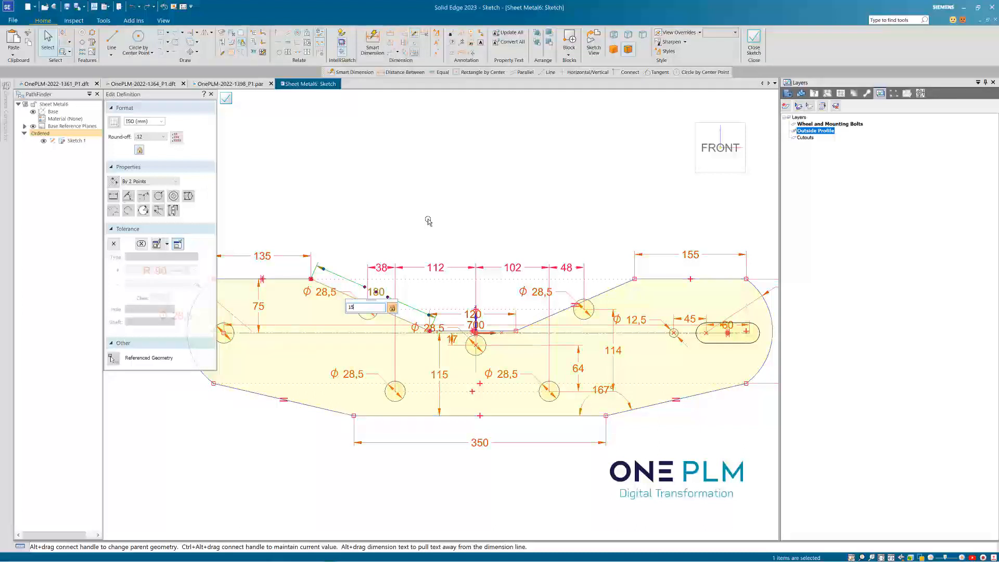
{"action": "key", "text": "Return"}
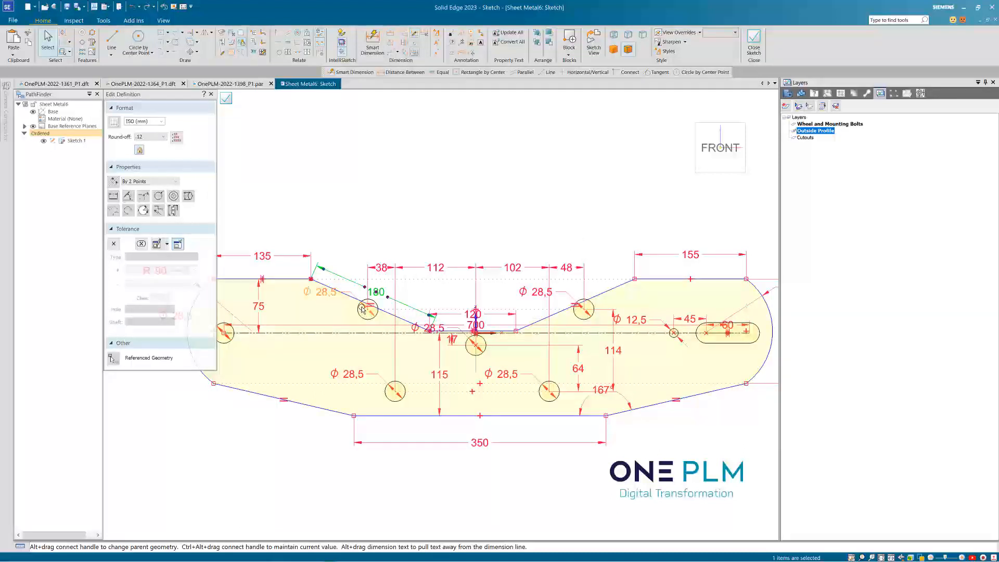
{"action": "left_click", "coordinate": [382, 295]}
{"action": "type", "text": "175"}
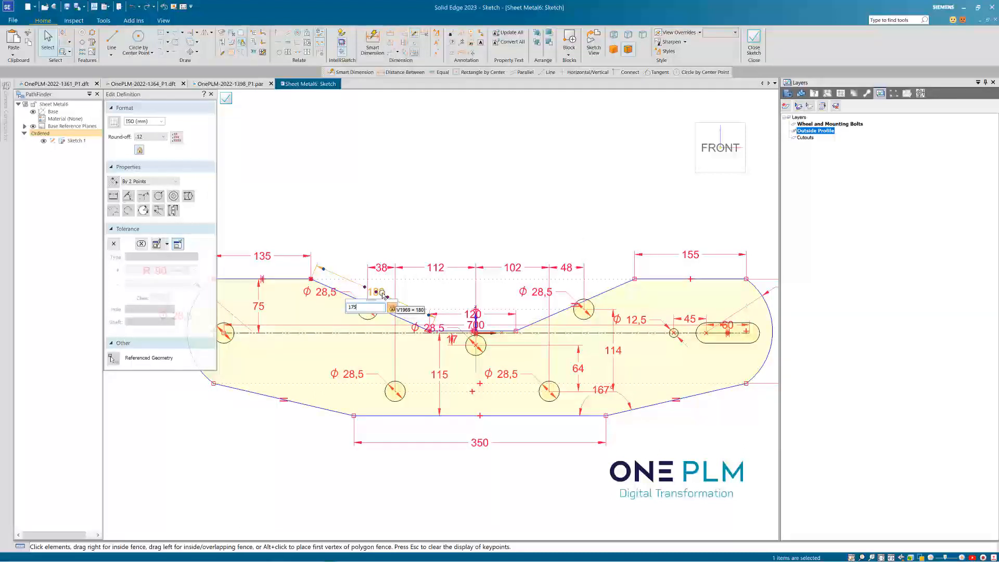
{"action": "key", "text": "Return"}
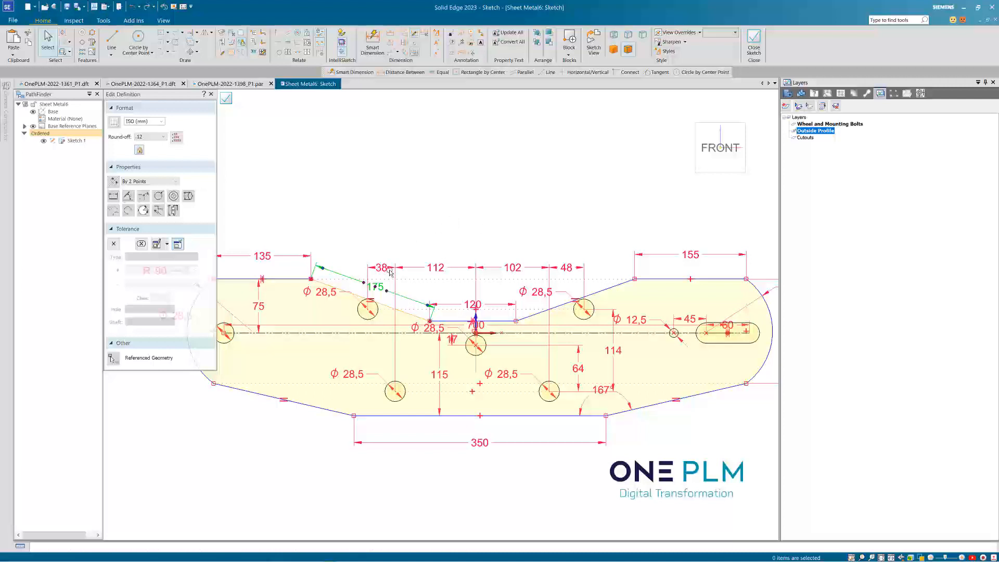
{"action": "key", "text": "Escape"}
{"action": "left_click", "coordinate": [382, 286]}
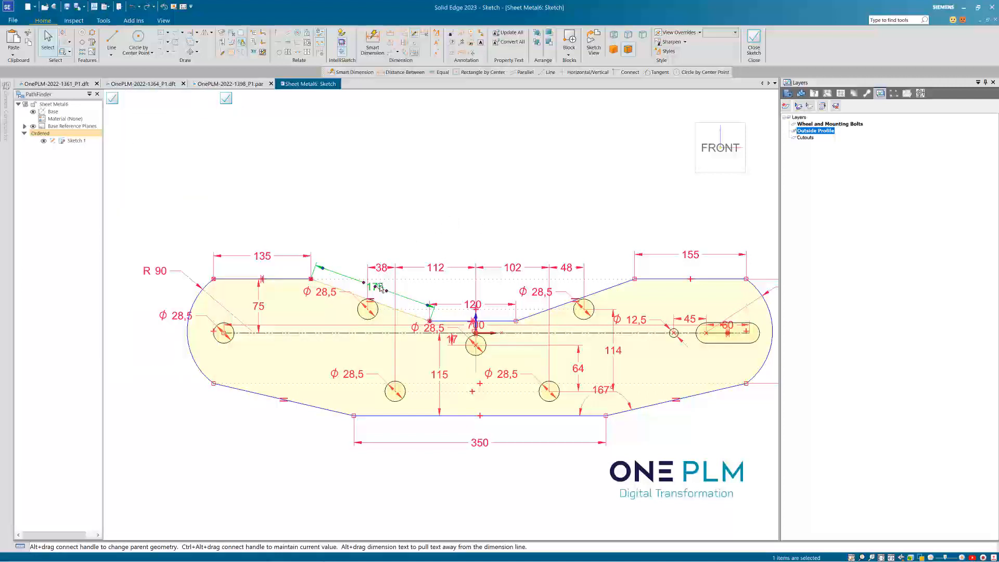
{"action": "type", "text": "1"}
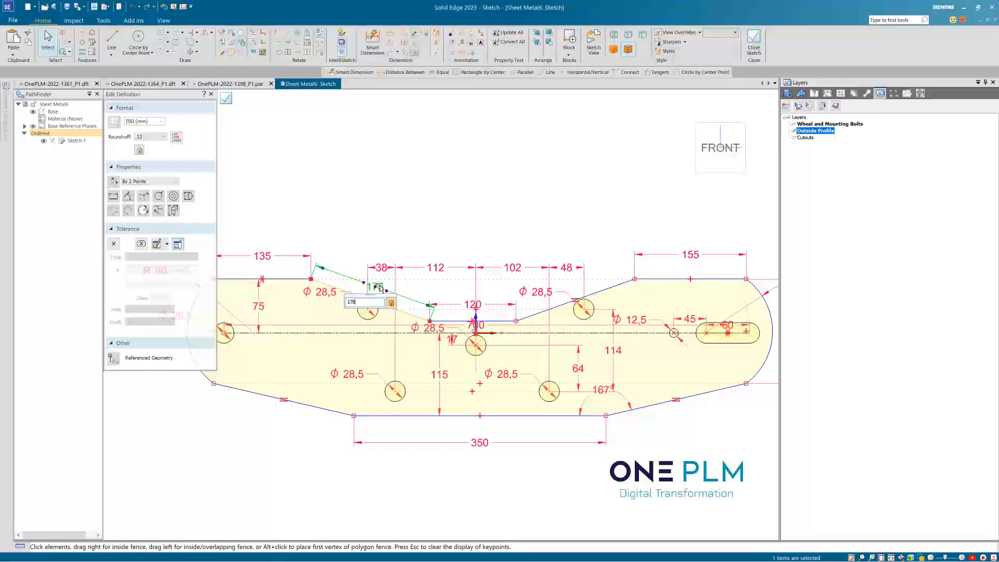
{"action": "type", "text": "70"}
{"action": "key", "text": "Return"}
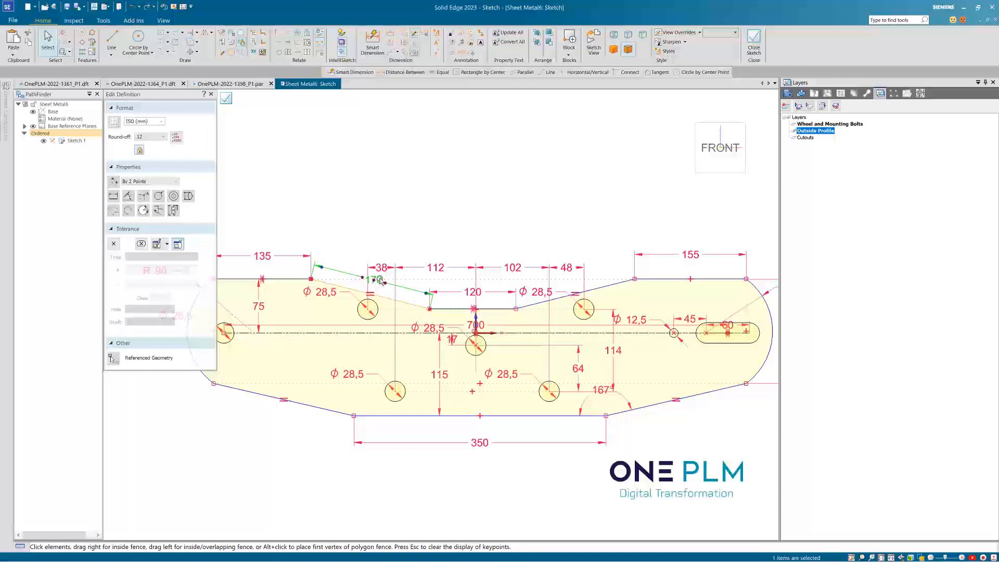
- Set the length of the slanted edge on the left side of the upper recess to 168 mm
{"action": "left_click", "coordinate": [380, 281]}
{"action": "type", "text": "168"}
{"action": "key", "text": "Return"}
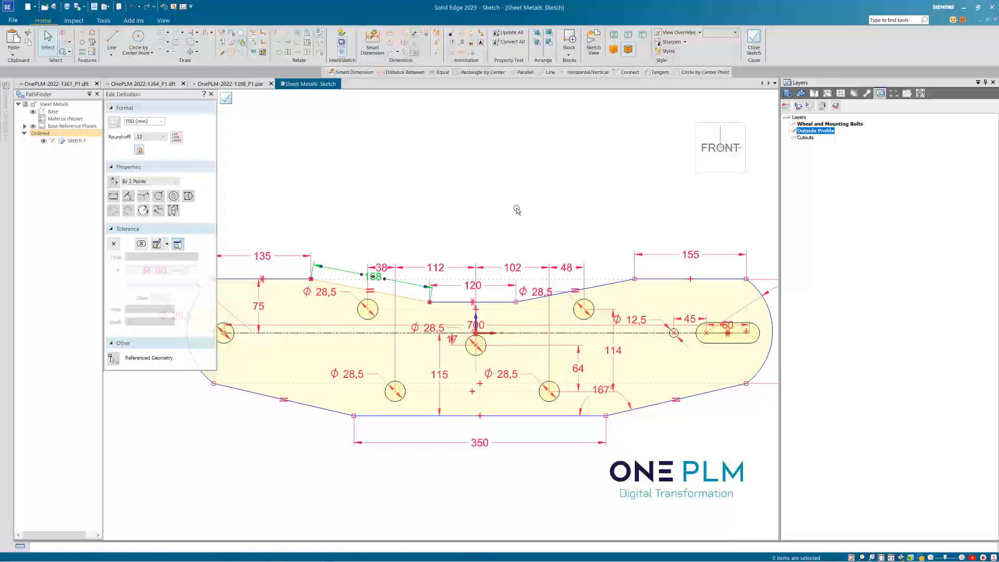
{"action": "key", "text": "Escape"}
{"action": "scroll", "coordinate": [522, 213], "scroll_direction": "down", "scroll_amount": 1}
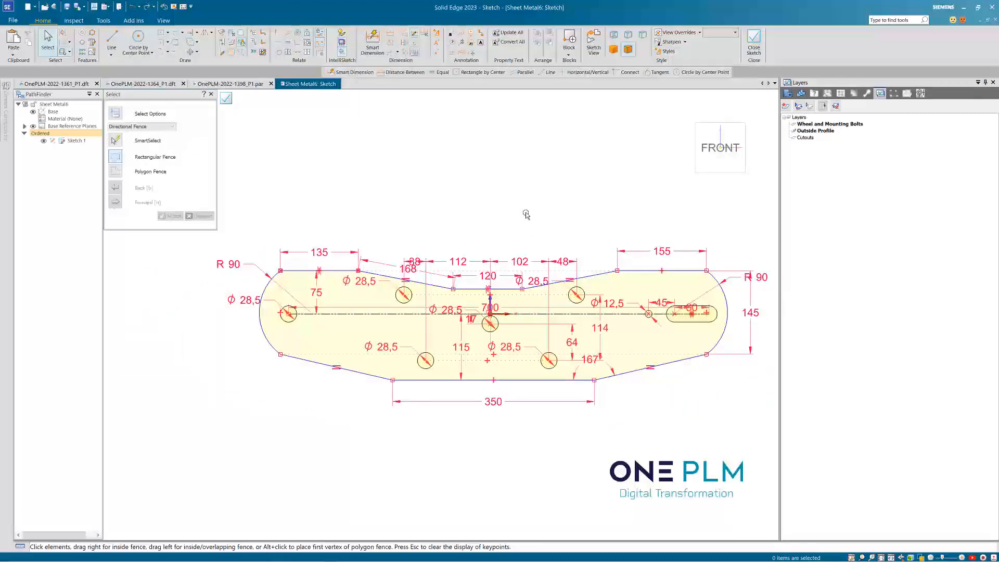
{"action": "scroll", "coordinate": [535, 232], "scroll_direction": "down", "scroll_amount": 1}
{"action": "scroll", "coordinate": [555, 216], "scroll_direction": "up", "scroll_amount": 1}
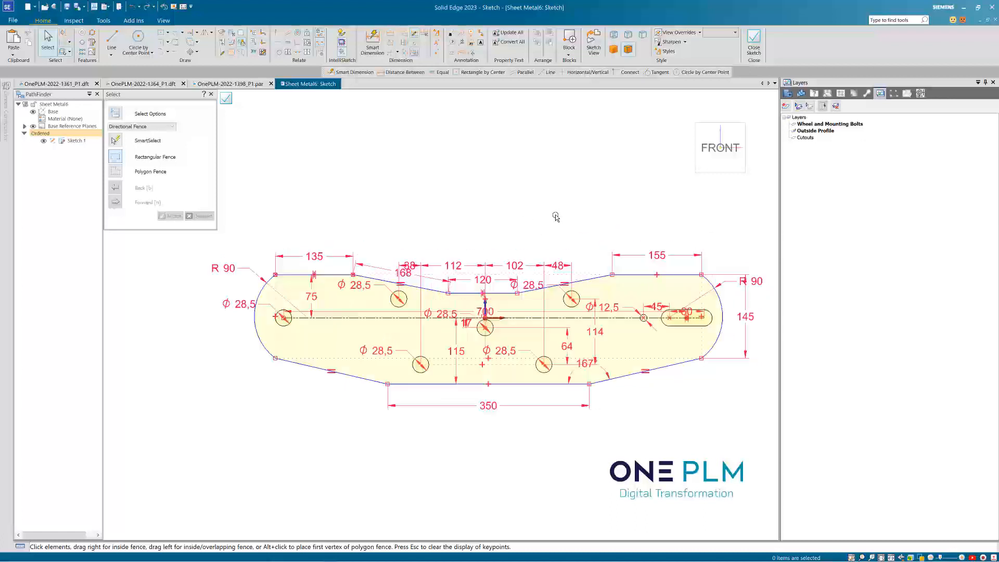
- Hide the Wheel and Mounting Bolts layer and align the midpoint of the recess floor vertically with the sketch origin
{"action": "right_click", "coordinate": [819, 127]}
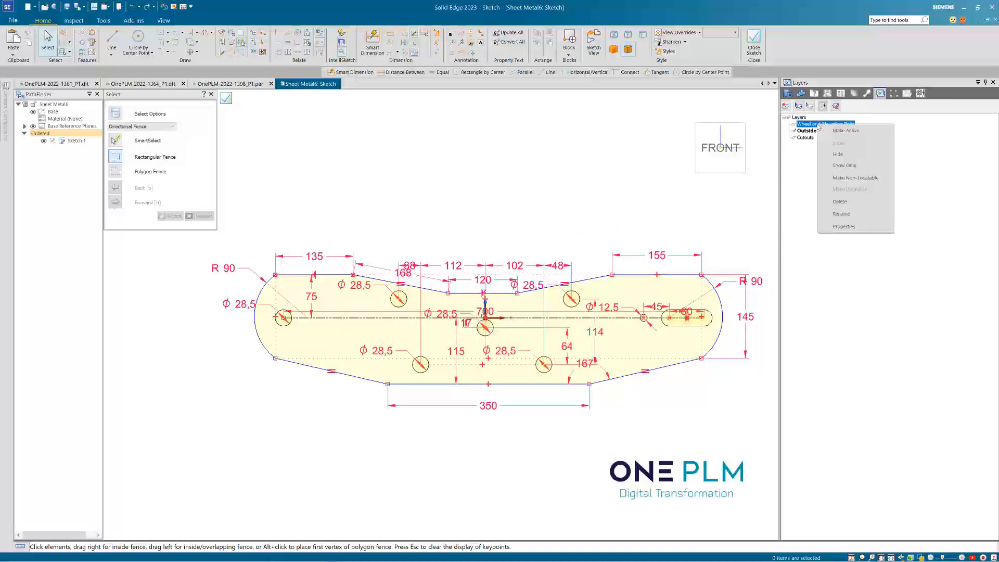
{"action": "left_click", "coordinate": [838, 155]}
{"action": "left_click", "coordinate": [509, 216]}
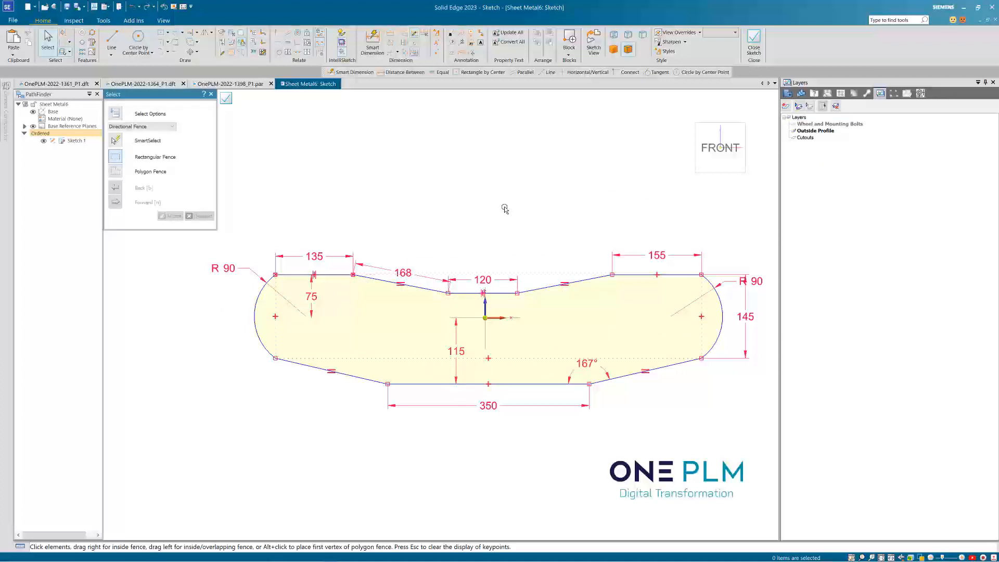
{"action": "left_click", "coordinate": [279, 42]}
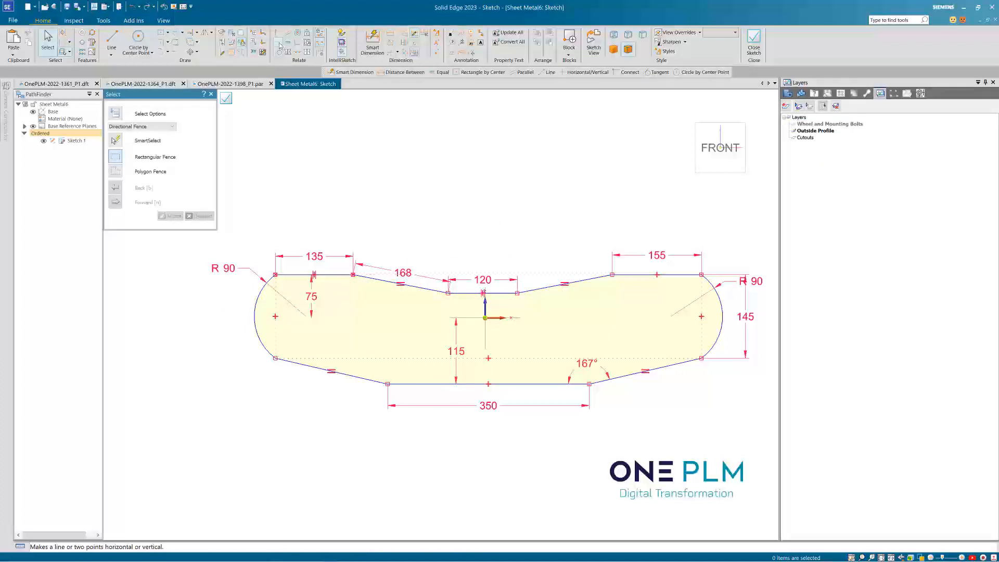
{"action": "left_click", "coordinate": [484, 317]}
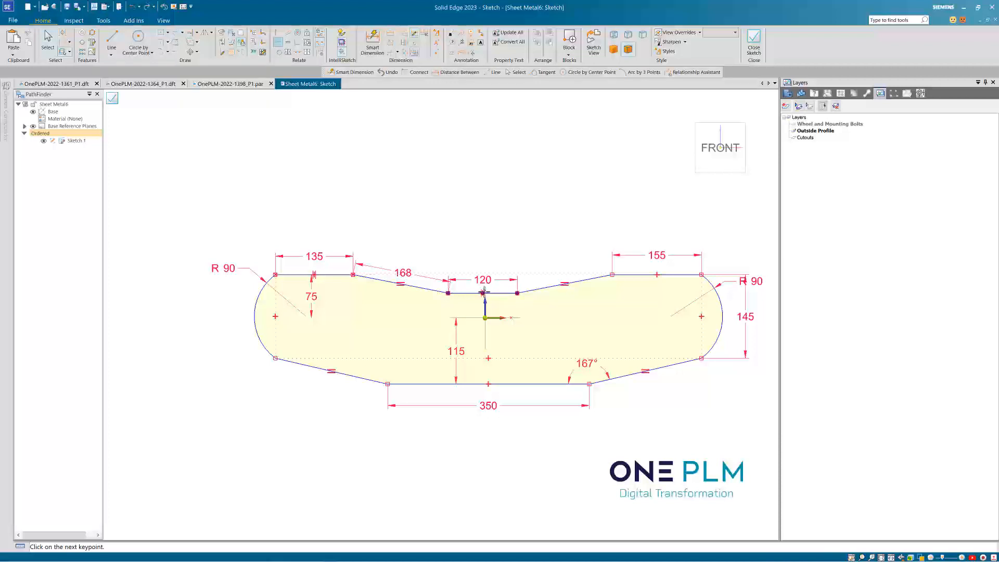
{"action": "left_click", "coordinate": [483, 293]}
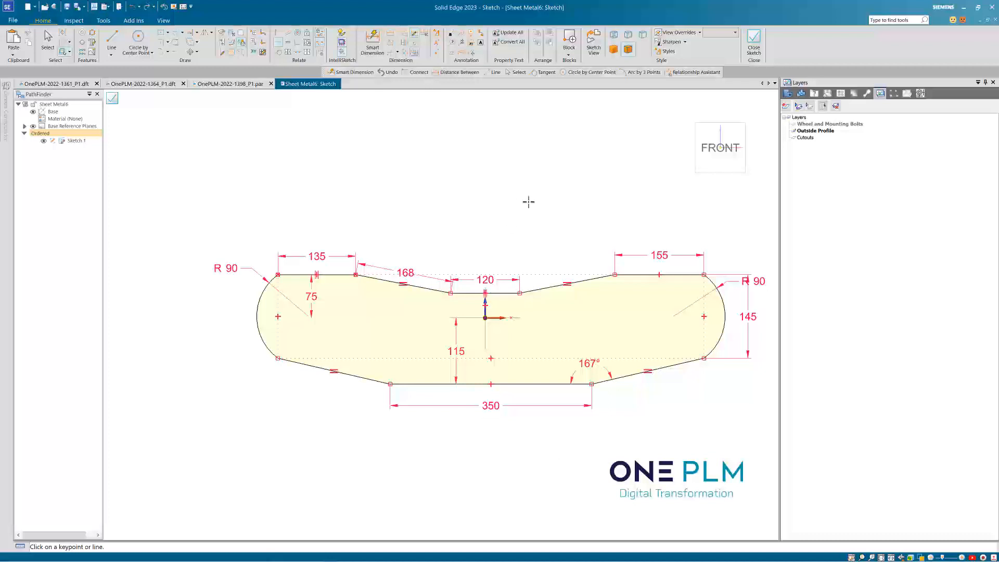
- Show the Wheel and Mounting Bolts layer again and finish the sketch
{"action": "right_click", "coordinate": [821, 125]}
{"action": "left_click", "coordinate": [839, 148]}
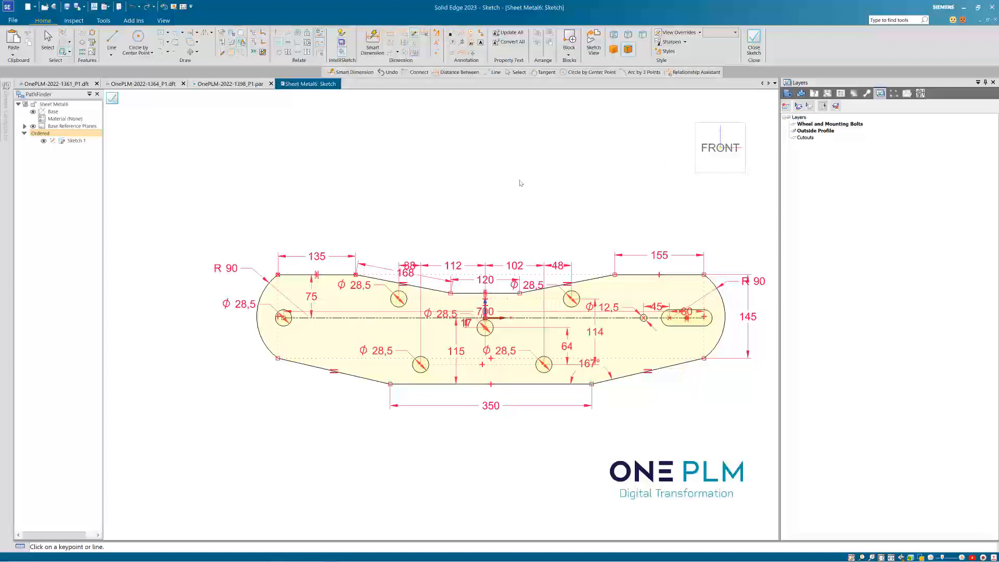
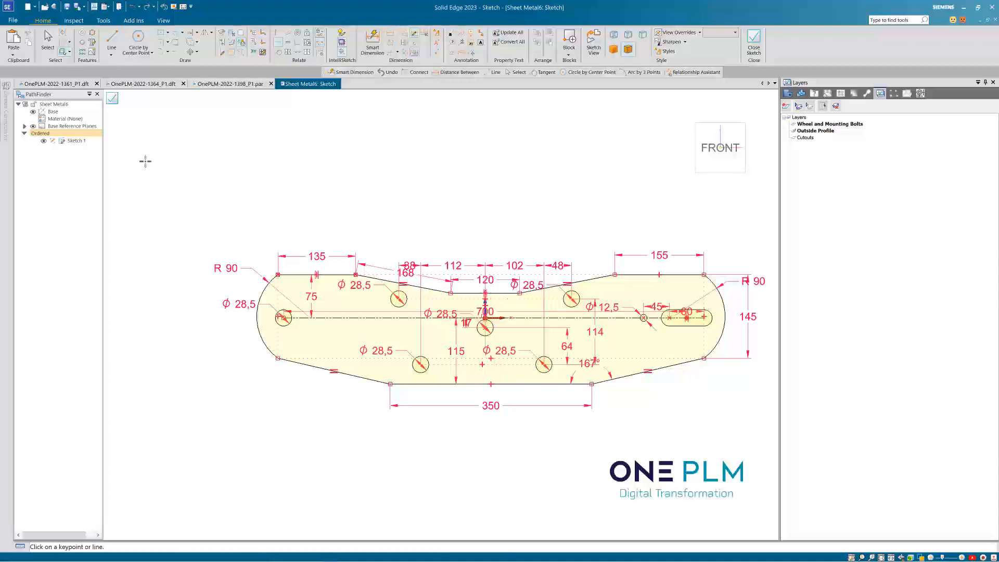
{"action": "left_click", "coordinate": [114, 100]}
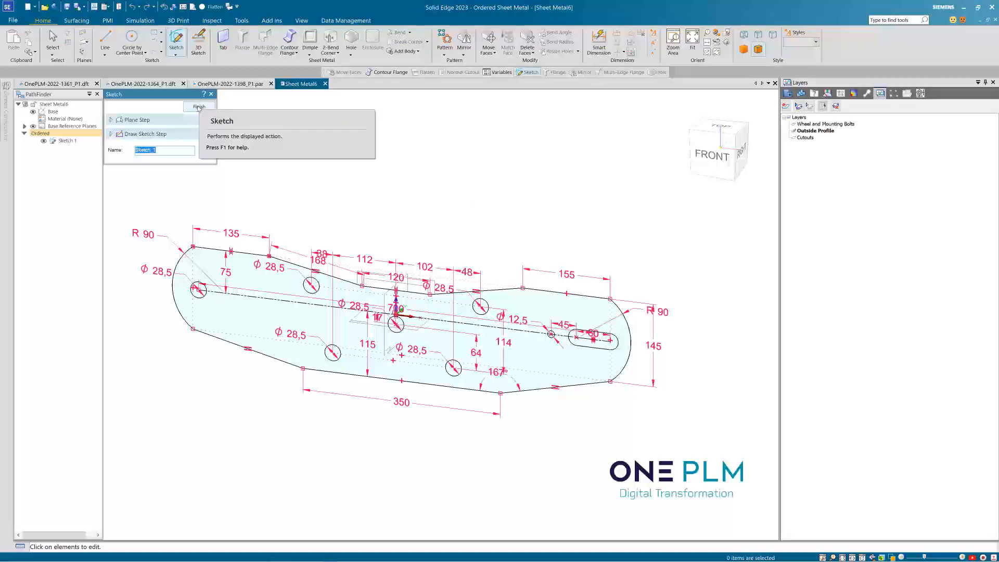
{"action": "left_click", "coordinate": [198, 107]}
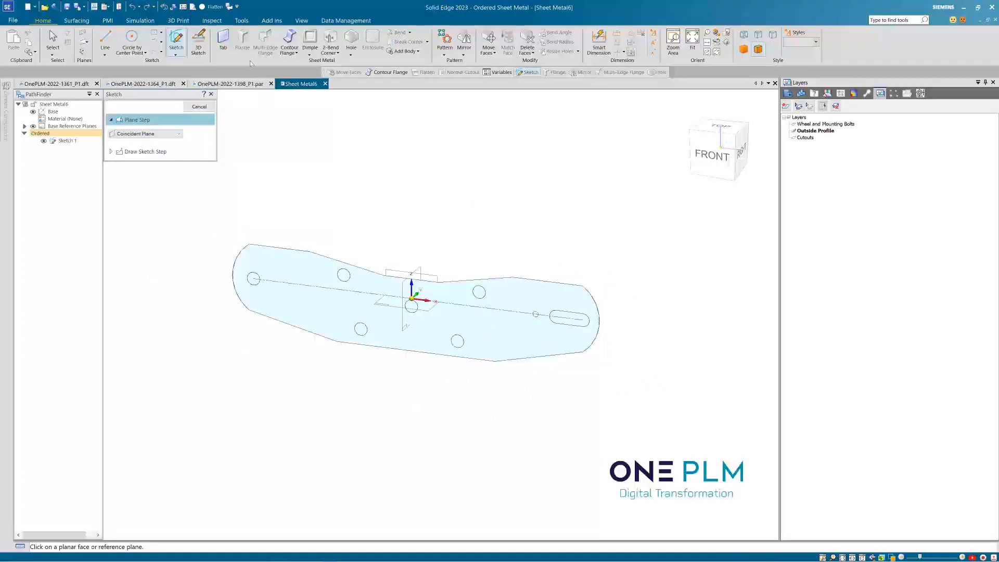
- Create the plate body as a Tab from the outside profile chain of the existing sketch, with the thickness extending behind the sketch plane
{"action": "left_click", "coordinate": [223, 40]}
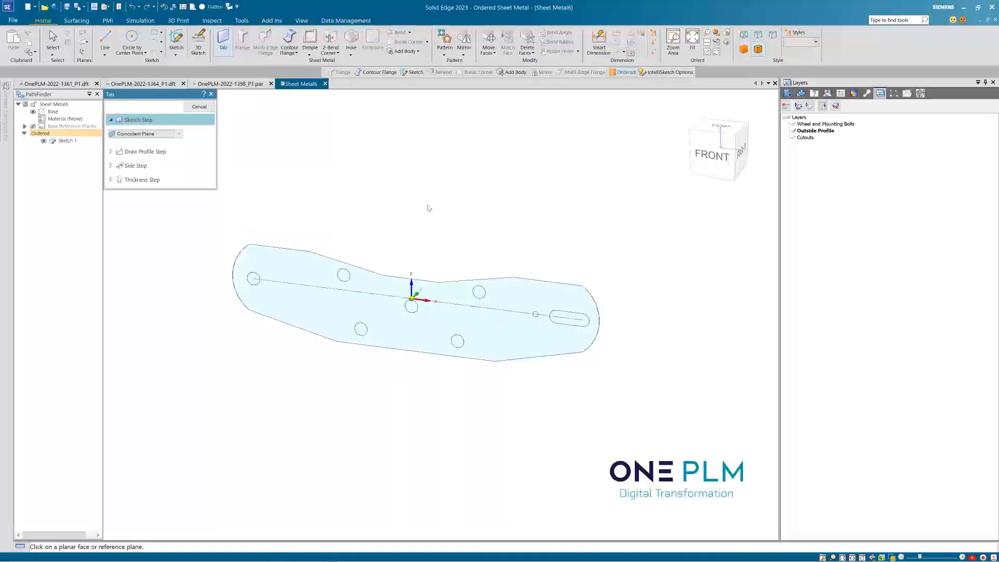
{"action": "left_click", "coordinate": [180, 135]}
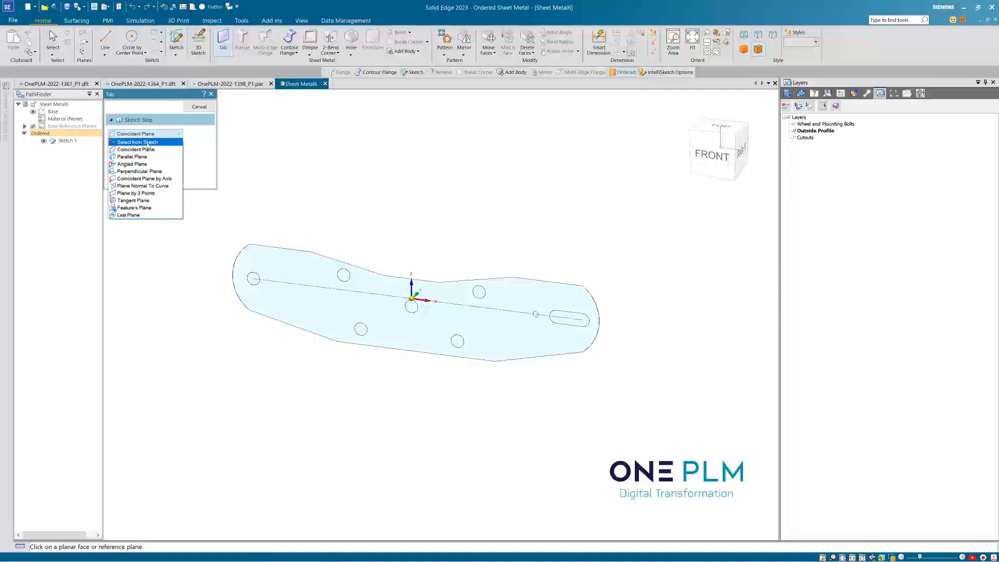
{"action": "left_click", "coordinate": [148, 143]}
{"action": "left_click", "coordinate": [199, 107]}
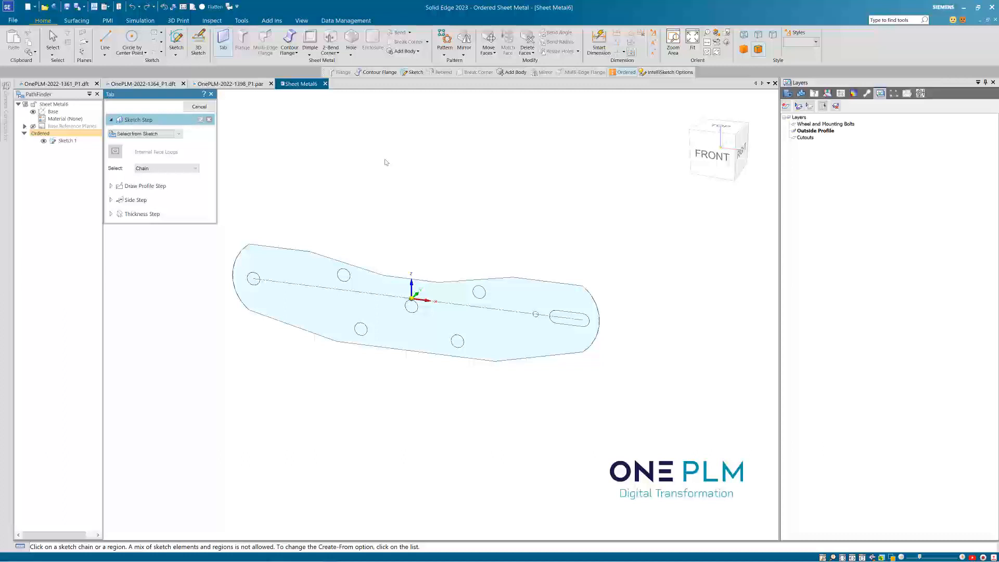
{"action": "left_click", "coordinate": [294, 252]}
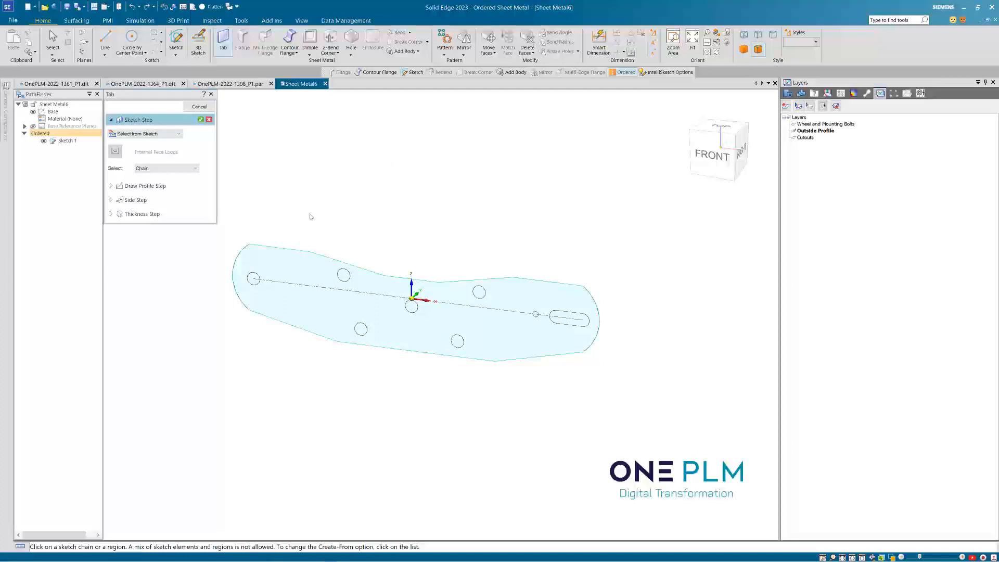
{"action": "left_click", "coordinate": [200, 120]}
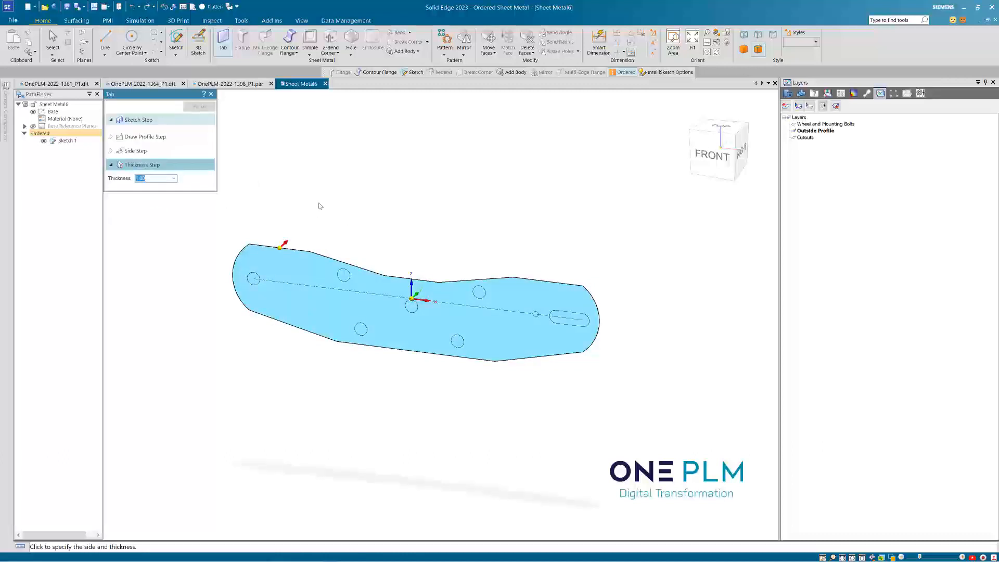
{"action": "type", "text": "1"}
{"action": "key", "text": "Return"}
{"action": "left_click", "coordinate": [436, 219]}
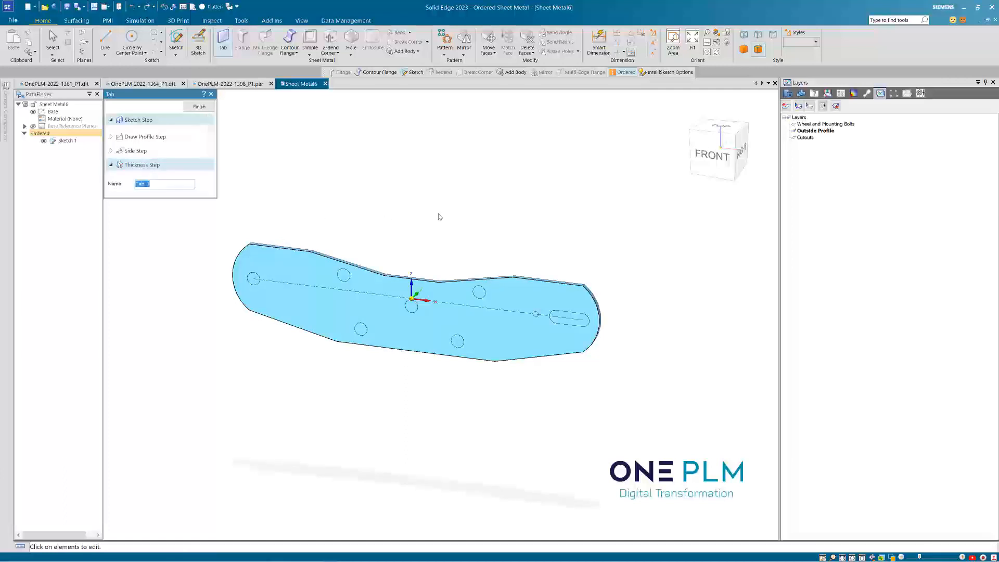
{"action": "left_click", "coordinate": [199, 107]}
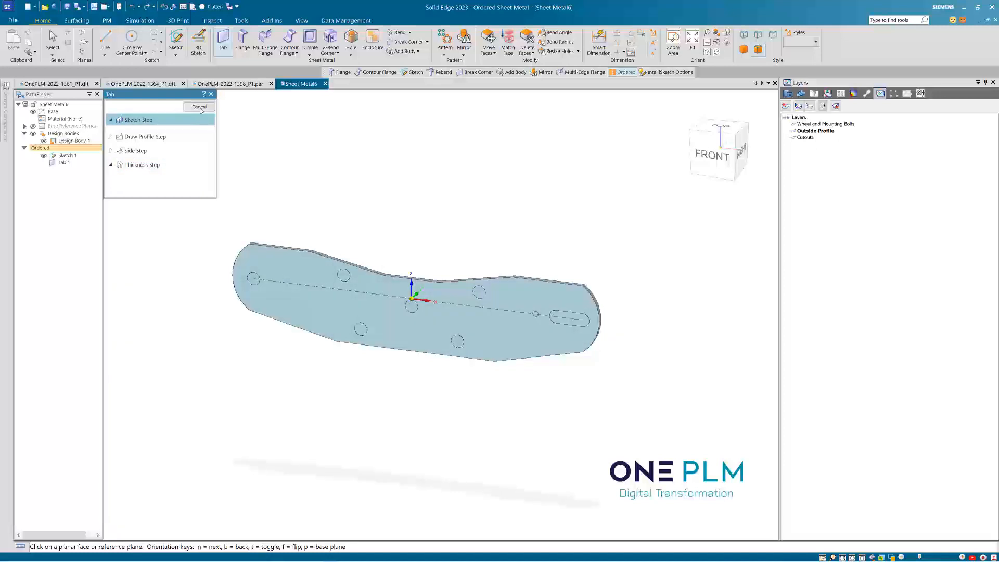
- Hide Sketch 1 so that only the solid plate is displayed
{"action": "mouse_move", "coordinate": [356, 185]}
{"action": "middle_mouse_down"}
{"action": "mouse_move", "coordinate": [352, 171]}
{"action": "mouse_move", "coordinate": [370, 187]}
{"action": "middle_mouse_up"}
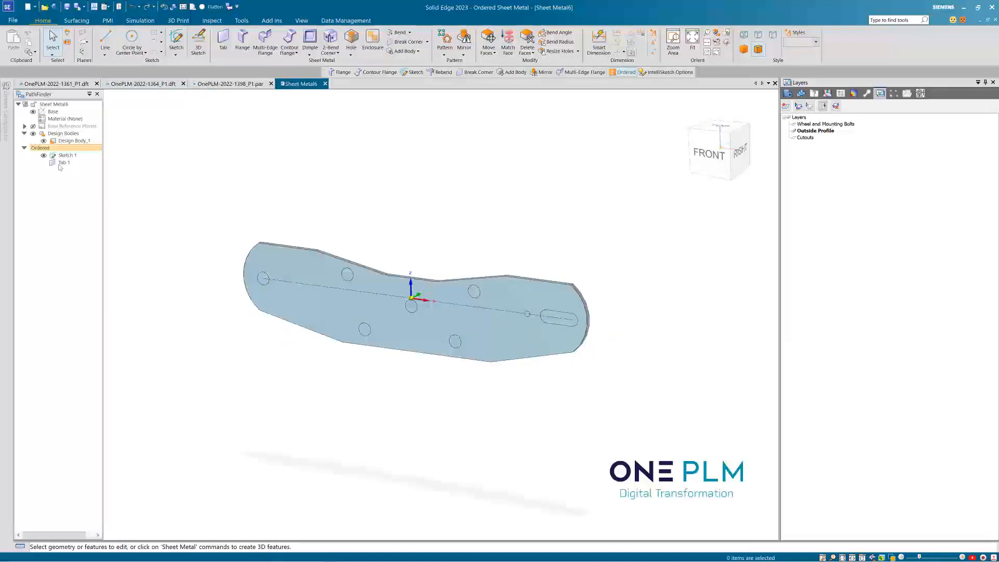
{"action": "left_click", "coordinate": [44, 155]}
{"action": "left_click", "coordinate": [44, 155]}
{"action": "left_click", "coordinate": [44, 155]}
{"action": "left_click", "coordinate": [43, 156]}
{"action": "left_click", "coordinate": [44, 155]}
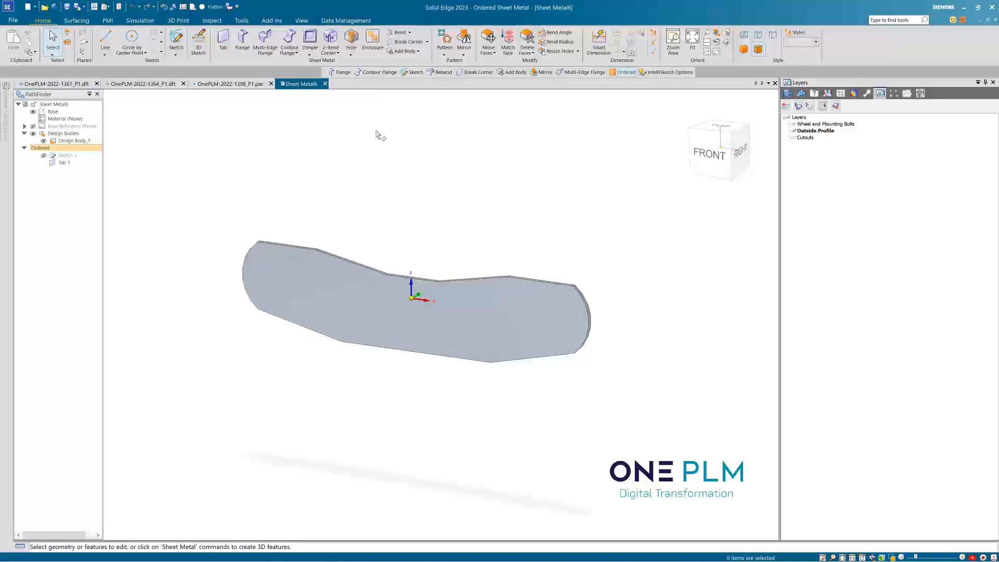
- Apply a radius Break Corner of 40 mm to the plate's upper and lower corners between the two rounded ends
{"action": "left_click", "coordinate": [406, 44]}
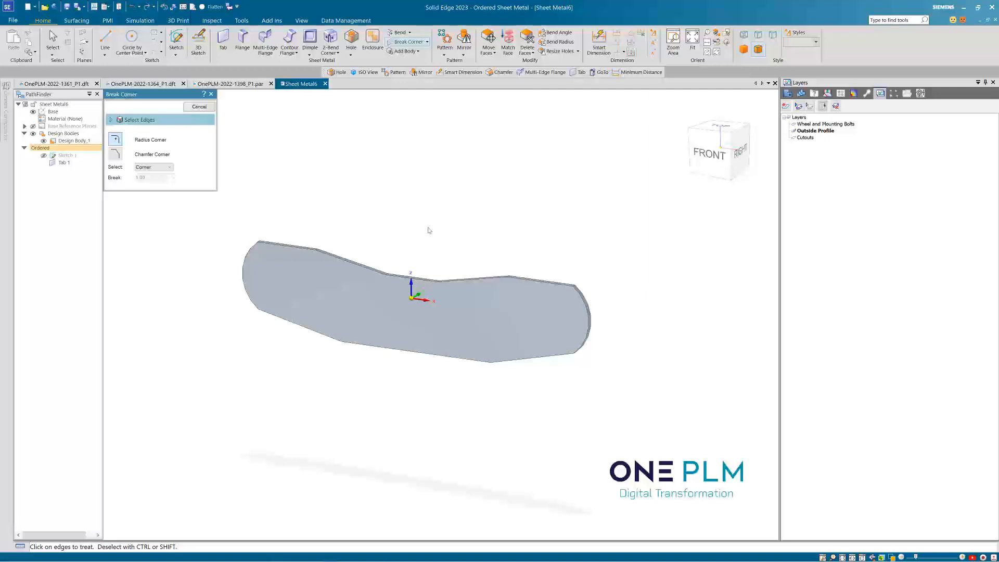
{"action": "mouse_move", "coordinate": [419, 230]}
{"action": "middle_mouse_down"}
{"action": "mouse_move", "coordinate": [428, 214]}
{"action": "mouse_move", "coordinate": [433, 224]}
{"action": "middle_mouse_up"}
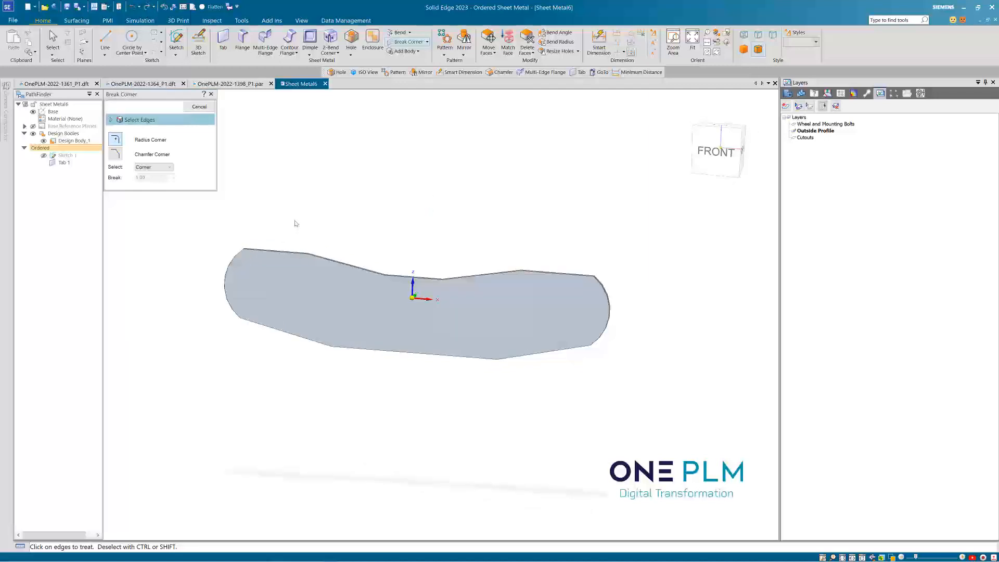
{"action": "left_click_drag", "start_coordinate": [295, 223], "coordinate": [541, 404]}
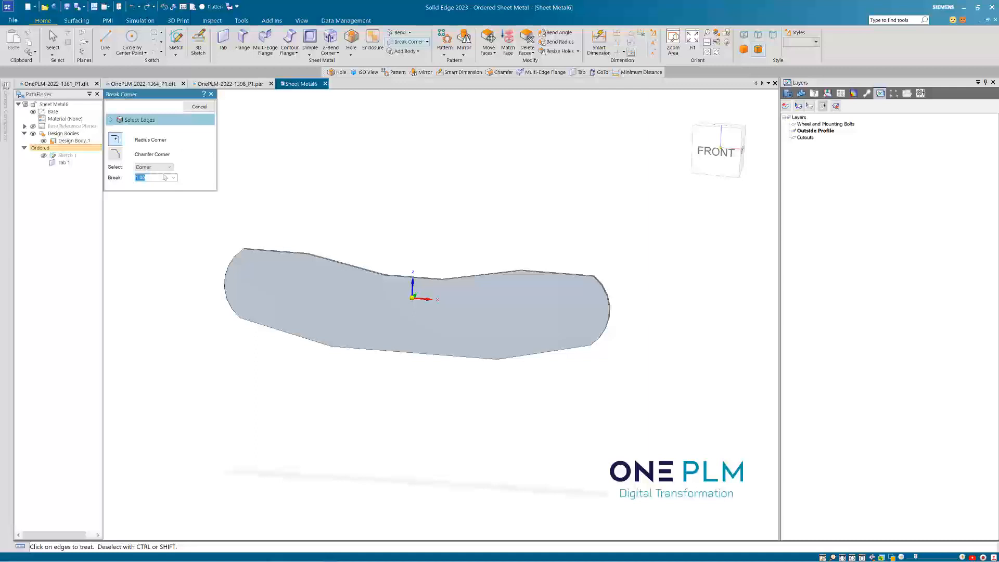
{"action": "type", "text": "40"}
{"action": "key", "text": "Return"}
- Try a break radius of 80 mm on the selected plate corners
{"action": "left_click_drag", "start_coordinate": [155, 179], "coordinate": [127, 180]}
{"action": "type", "text": "80"}
{"action": "key", "text": "Return"}
- Set the break radius of the selected plate corners to 150 mm and finish the Break Corner feature
{"action": "left_click_drag", "start_coordinate": [156, 180], "coordinate": [119, 181]}
{"action": "type", "text": "150"}
{"action": "key", "text": "Return"}
{"action": "middle_click_drag", "start_coordinate": [465, 237], "coordinate": [441, 231]}
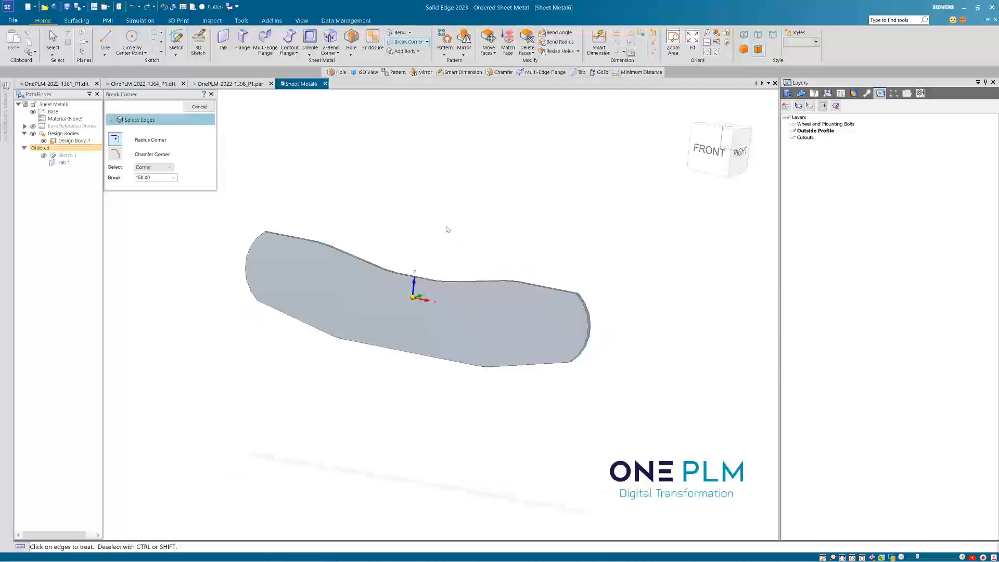
{"action": "right_click", "coordinate": [447, 227]}
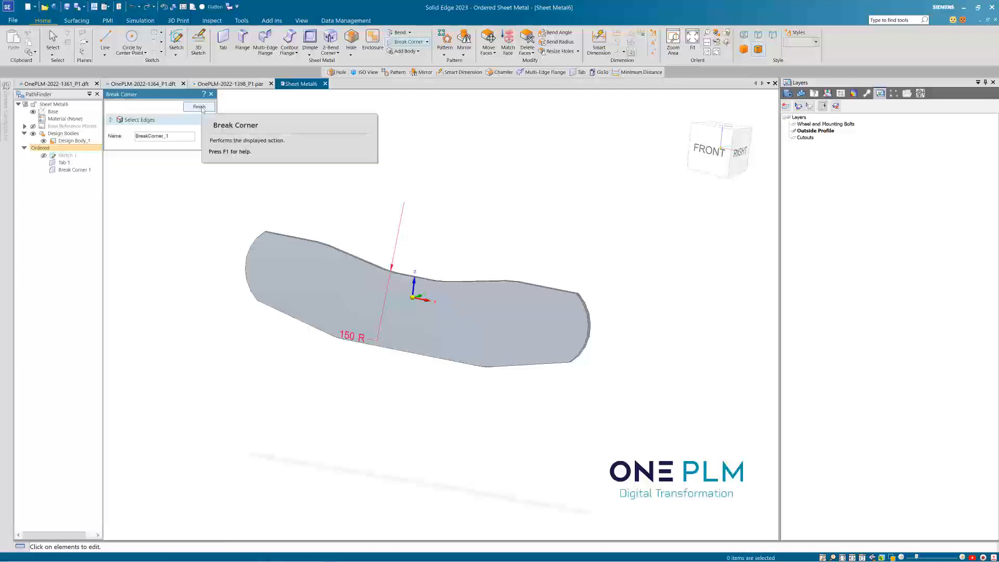
{"action": "left_click", "coordinate": [199, 106]}
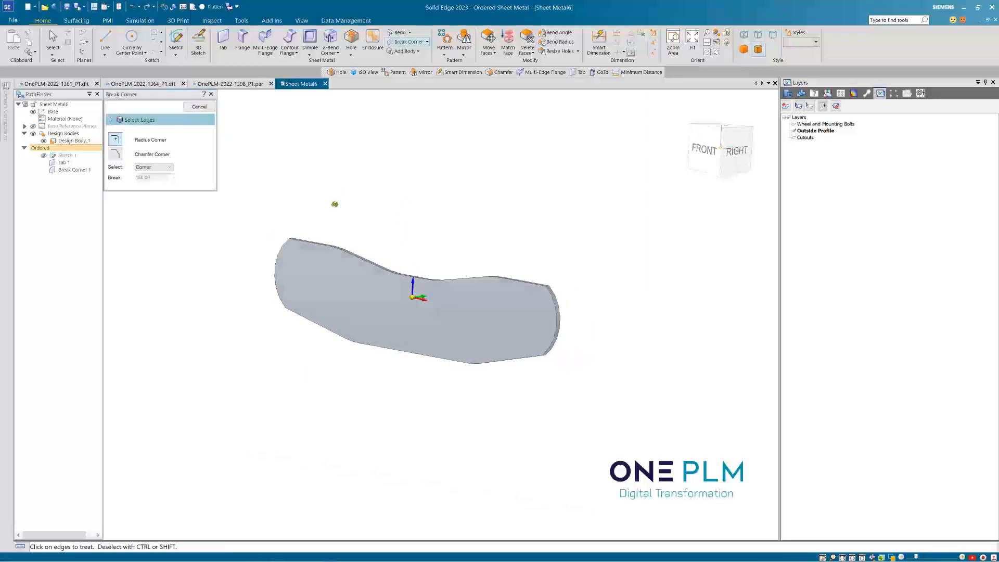
- Select the plate's two upper end corners for a radius Break Corner and try break radii of 80 mm and 60 mm
{"action": "middle_click_drag", "start_coordinate": [308, 228], "coordinate": [320, 214]}
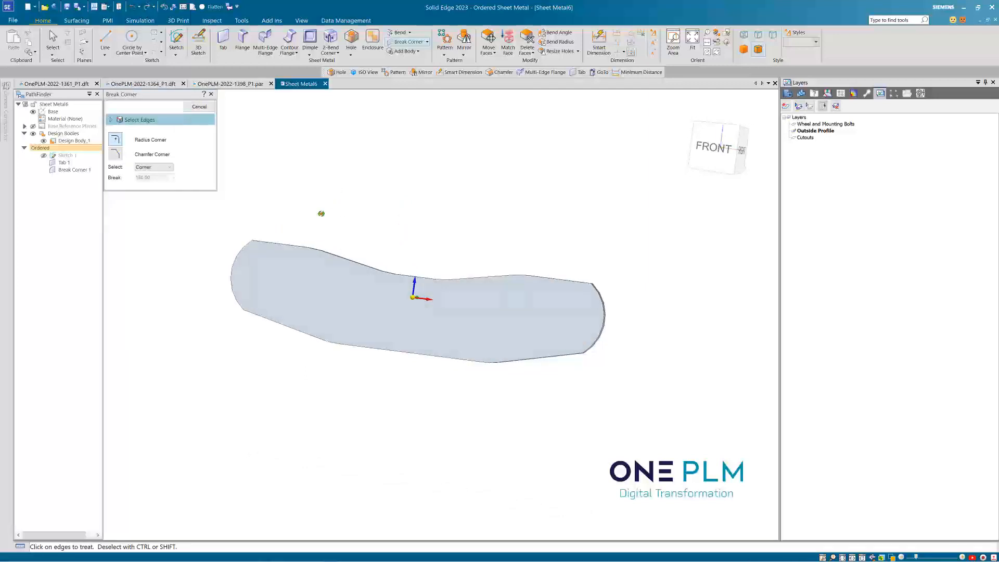
{"action": "left_click_drag", "start_coordinate": [221, 225], "coordinate": [272, 255]}
{"action": "left_click_drag", "start_coordinate": [571, 268], "coordinate": [604, 297]}
{"action": "middle_click_drag", "start_coordinate": [596, 265], "coordinate": [583, 277]}
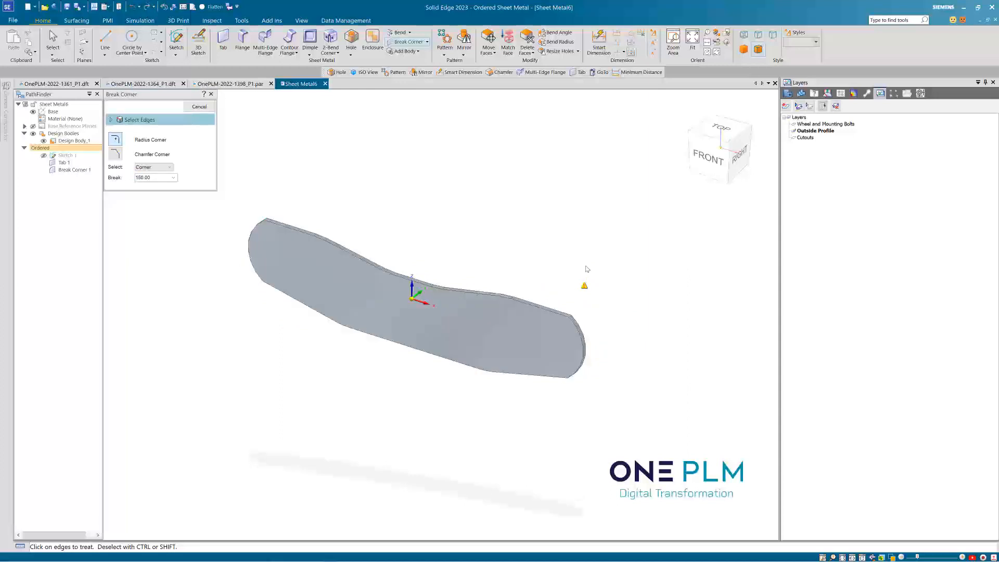
{"action": "left_click", "coordinate": [146, 182]}
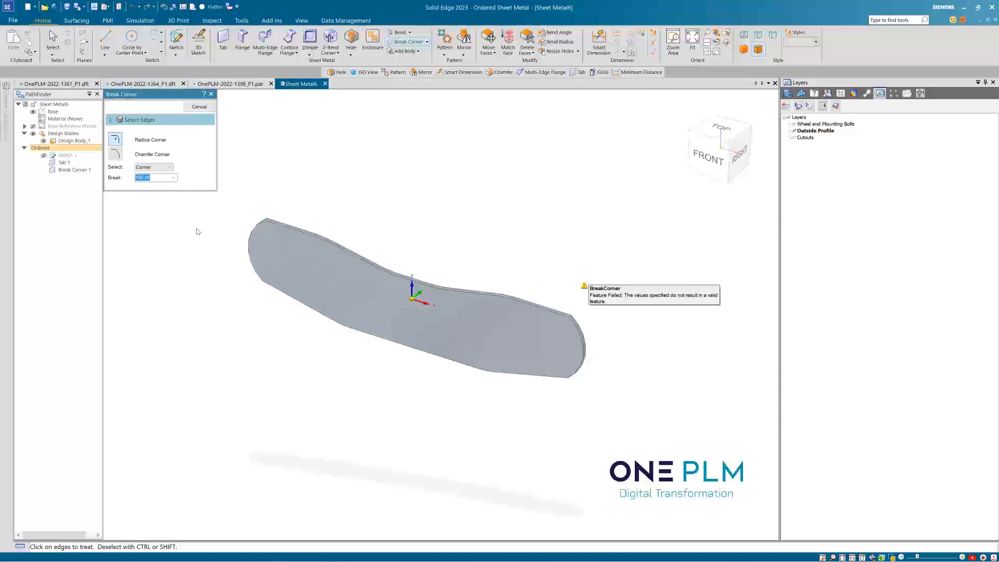
{"action": "type", "text": "80"}
{"action": "key", "text": "Return"}
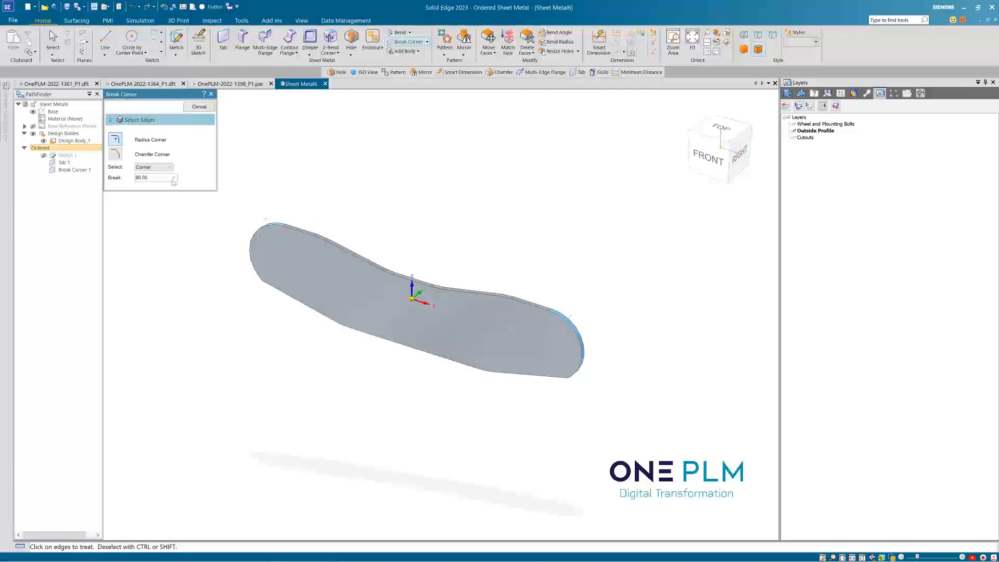
{"action": "type", "text": "60"}
{"action": "key", "text": "Return"}
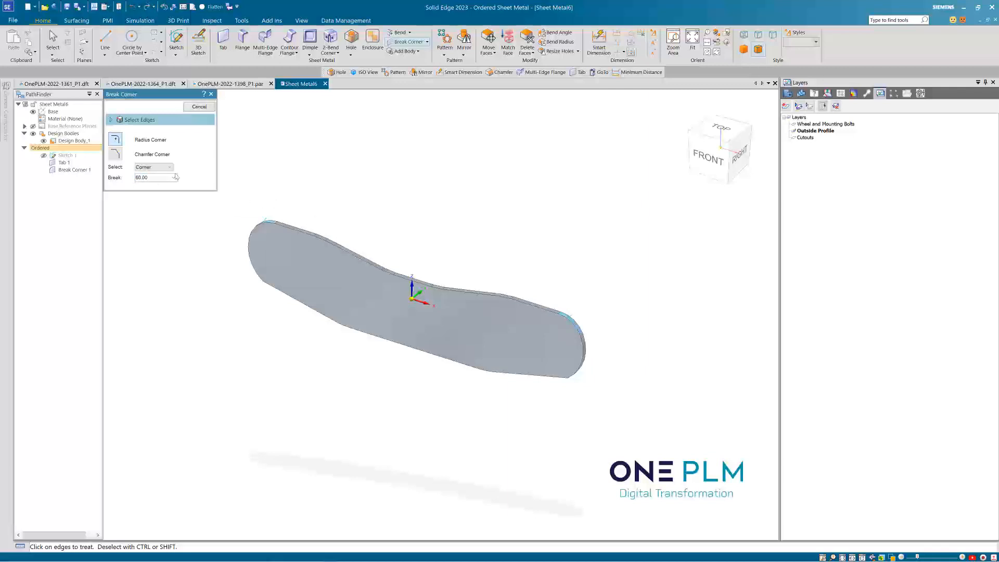
- Set the break radius of the upper end corners to 50 mm and finish the Break Corner feature
{"action": "type", "text": "50"}
{"action": "key", "text": "Return"}
{"action": "middle_click_drag", "start_coordinate": [440, 233], "coordinate": [394, 232]}
{"action": "right_click", "coordinate": [390, 218]}
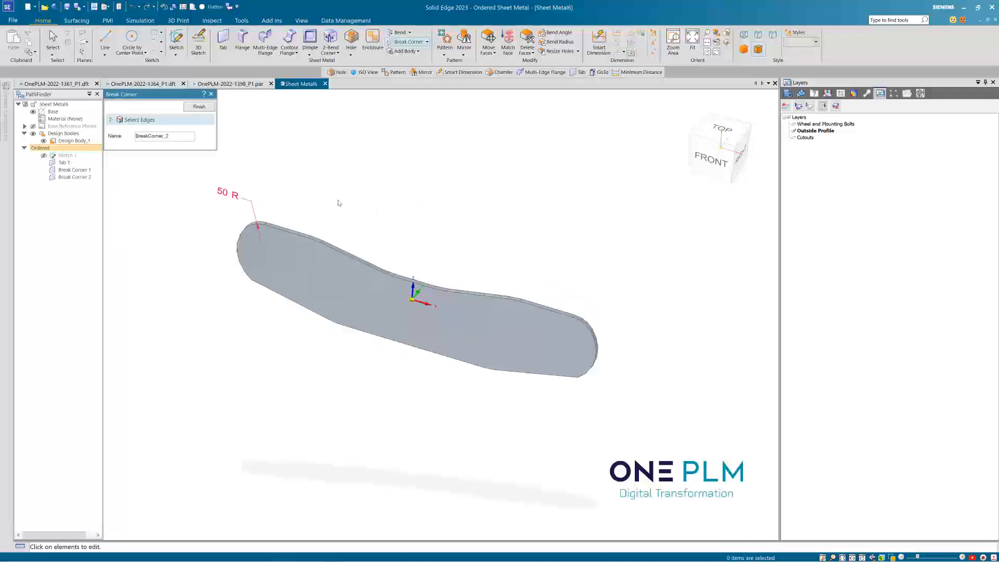
{"action": "left_click", "coordinate": [199, 106]}
- Select the plate's two lower end corners for another radius Break Corner and try break radii of 80 mm and 90 mm
{"action": "key", "text": "ctrl+f"}
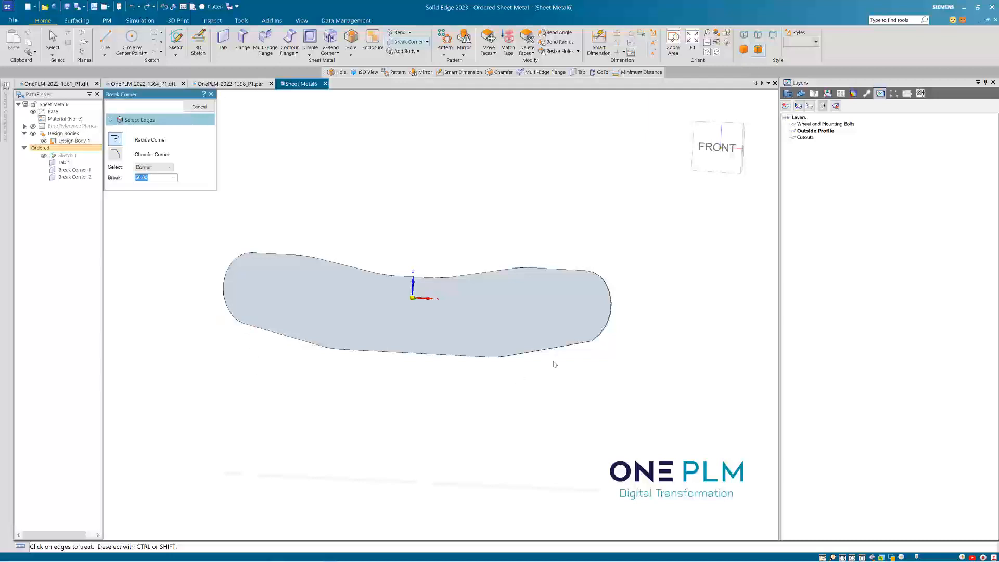
{"action": "middle_click_drag", "start_coordinate": [624, 373], "coordinate": [419, 320]}
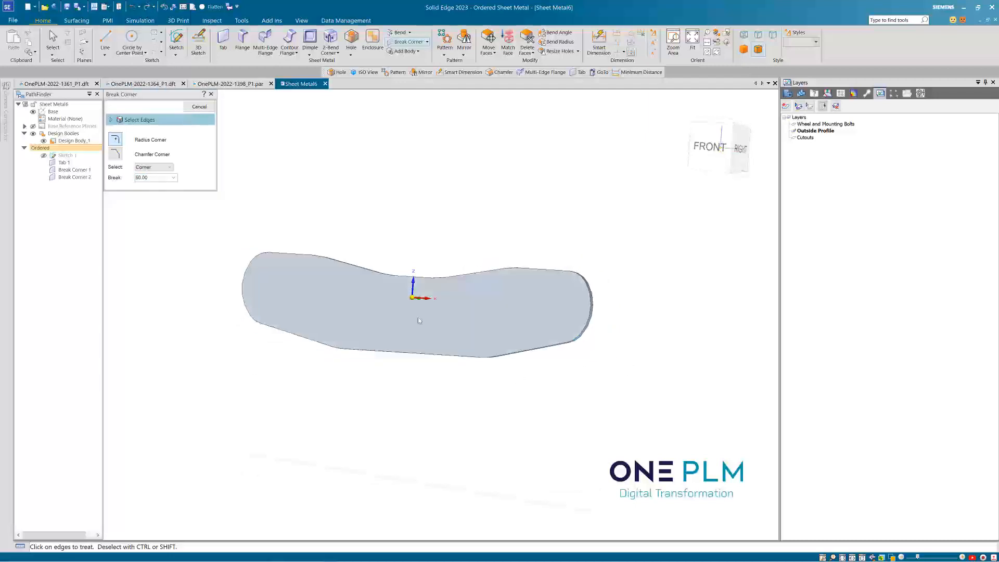
{"action": "left_click", "coordinate": [161, 179]}
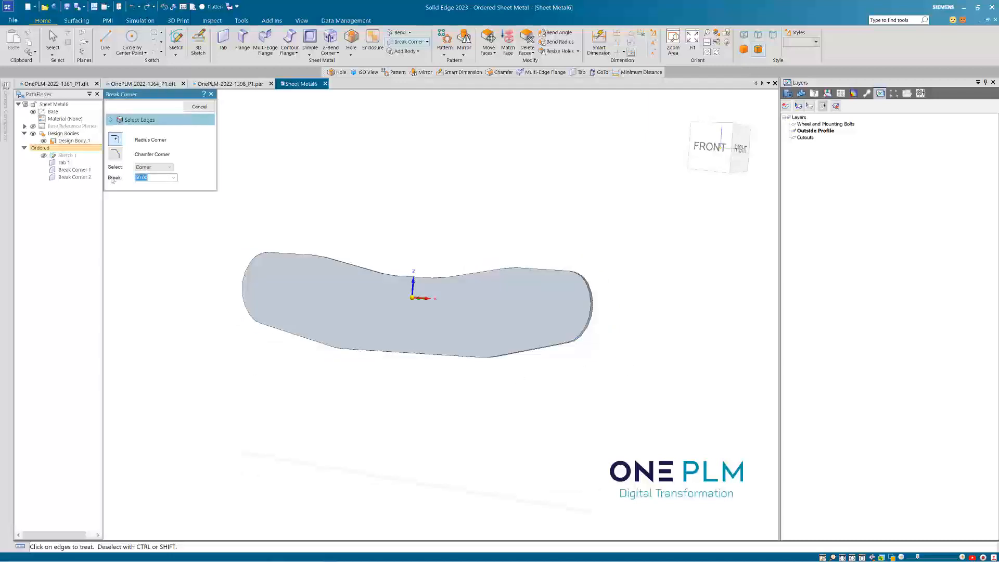
{"action": "type", "text": "80"}
{"action": "middle_click_drag", "start_coordinate": [406, 227], "coordinate": [426, 224]}
{"action": "type", "text": "90"}
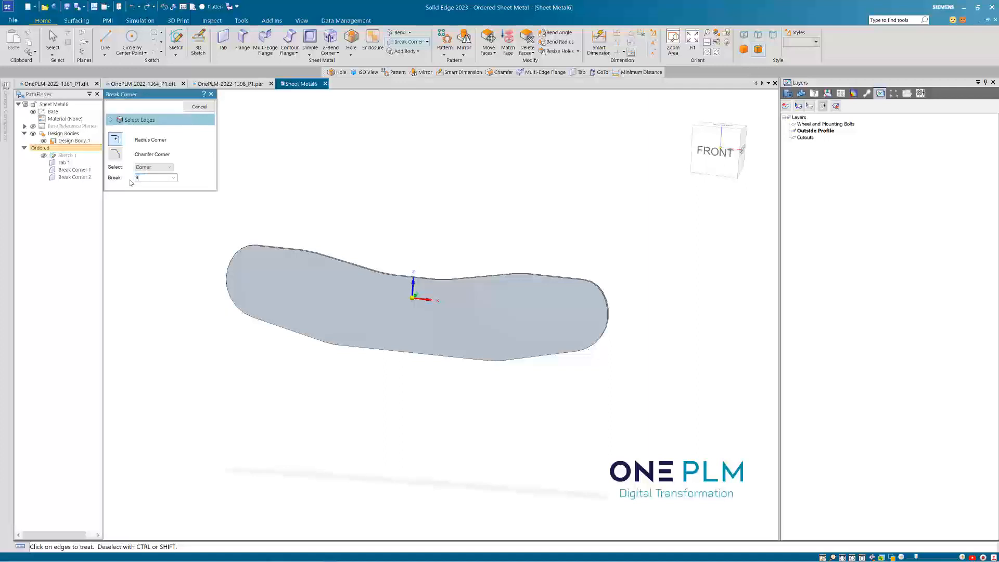
{"action": "middle_click_drag", "start_coordinate": [368, 216], "coordinate": [339, 203]}
- Set the break radius of the lower end corners to 80 mm, finish the feature and exit Break Corner
{"action": "double_click", "coordinate": [151, 177]}
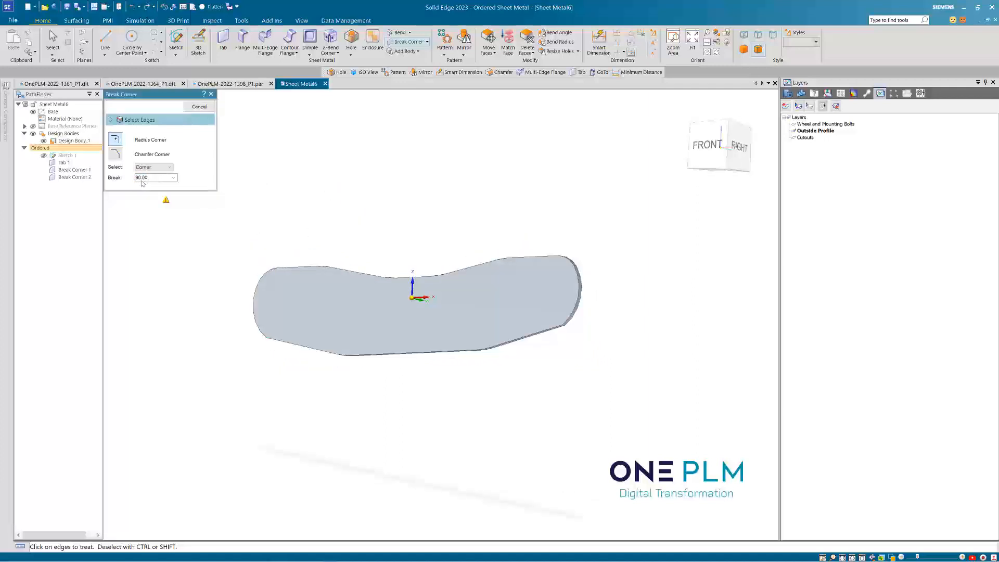
{"action": "type", "text": "80"}
{"action": "key", "text": "Return"}
{"action": "middle_click_drag", "start_coordinate": [431, 205], "coordinate": [439, 210]}
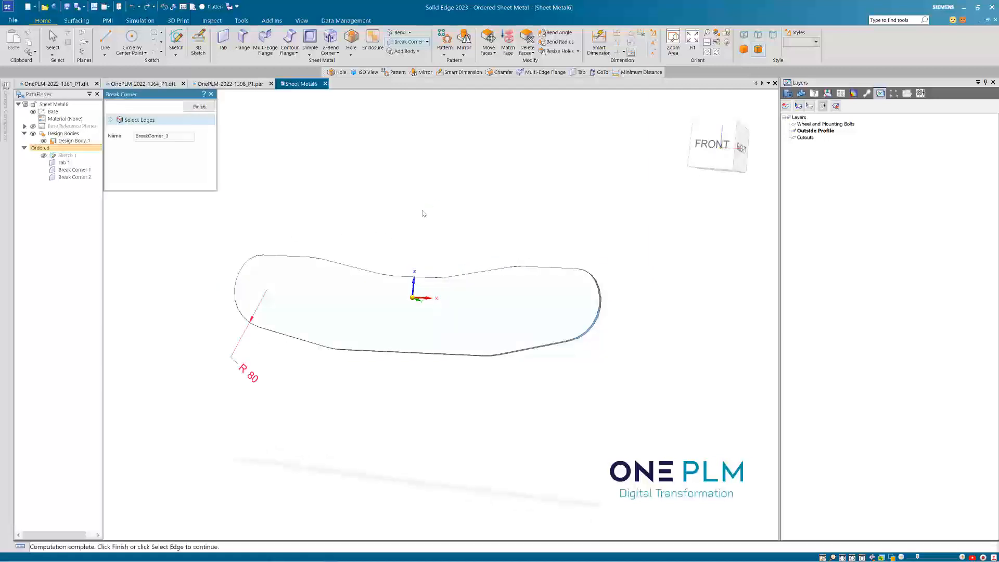
{"action": "left_click", "coordinate": [205, 107]}
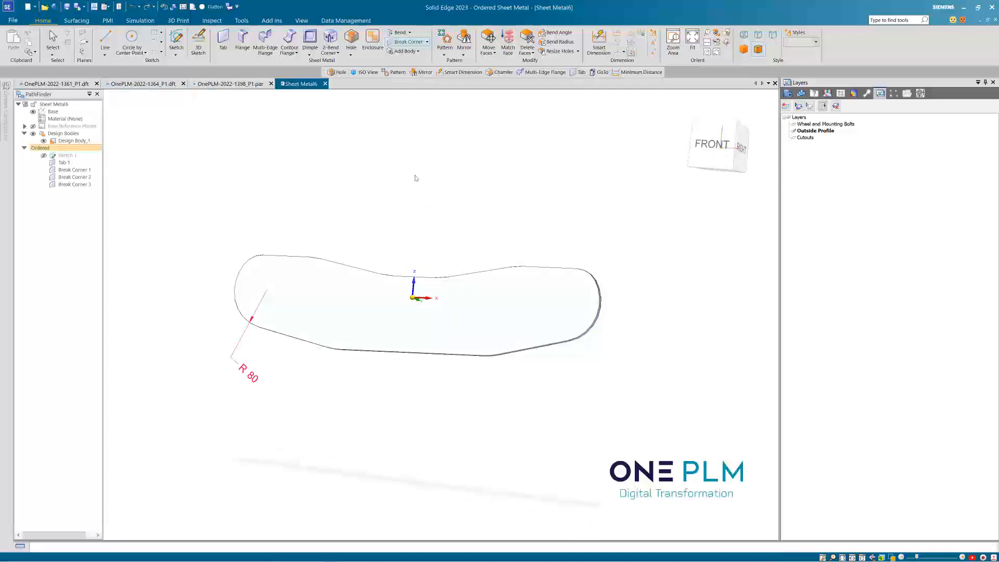
{"action": "left_click", "coordinate": [203, 107]}
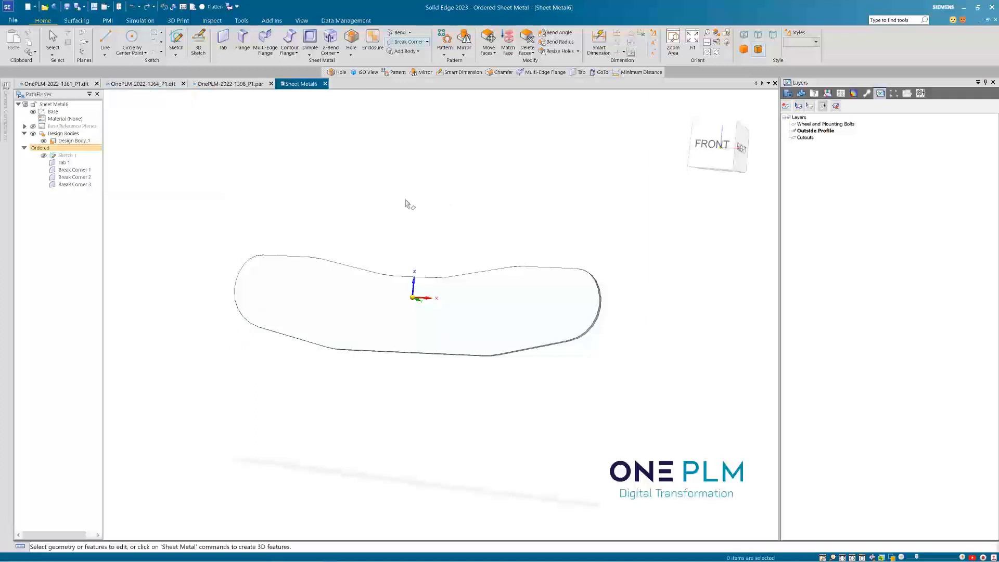
- Examine the commands available for the features from Tab 1 to Break Corner 3 when selected together
{"action": "mouse_move", "coordinate": [409, 209]}
{"action": "middle_mouse_down"}
{"action": "mouse_move", "coordinate": [393, 228]}
{"action": "mouse_move", "coordinate": [401, 216]}
{"action": "middle_mouse_up"}
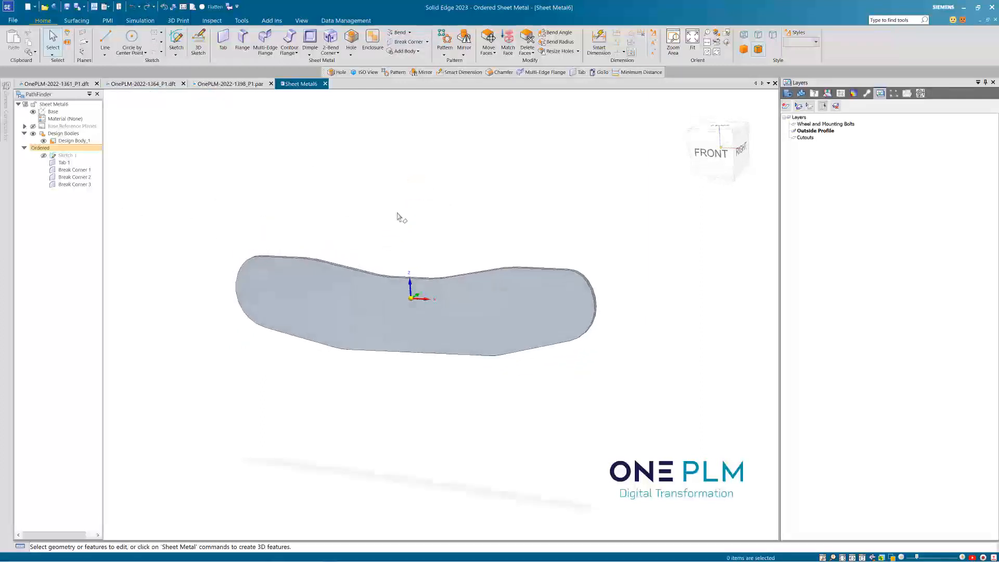
{"action": "left_click", "coordinate": [64, 162]}
{"action": "left_click", "coordinate": [71, 184], "text": "shift"}
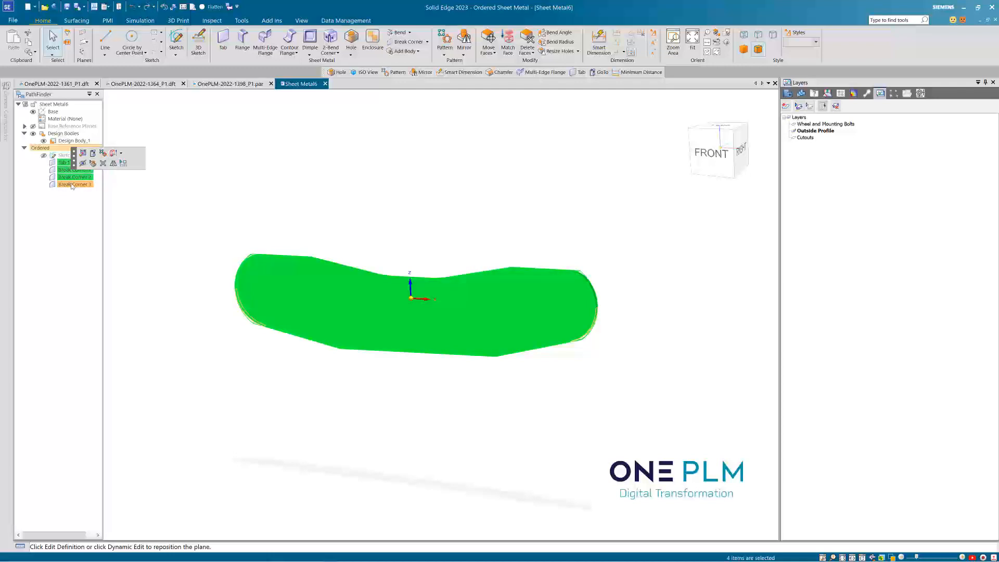
{"action": "right_click", "coordinate": [72, 186]}
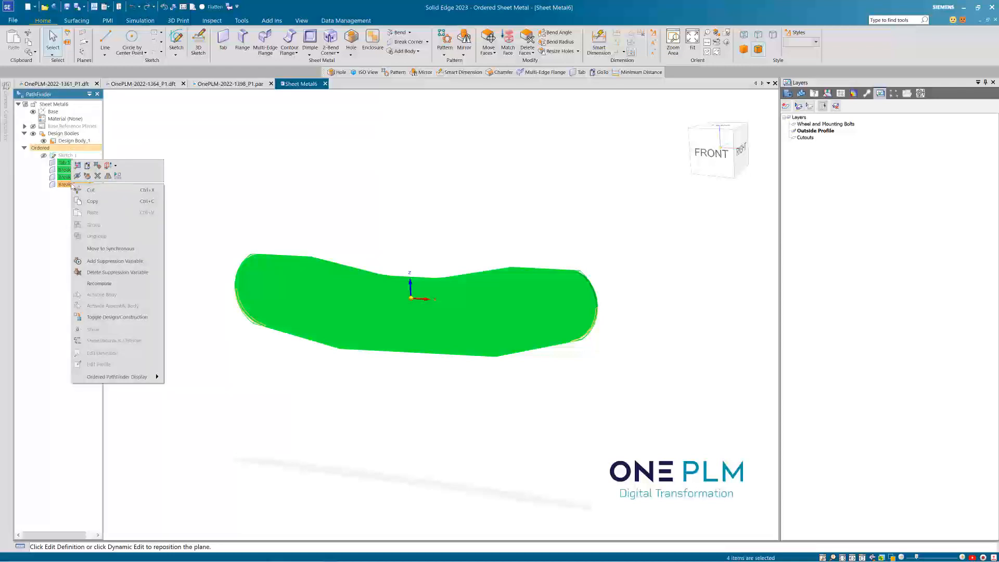
{"action": "left_click", "coordinate": [231, 209]}
{"action": "left_click", "coordinate": [161, 213]}
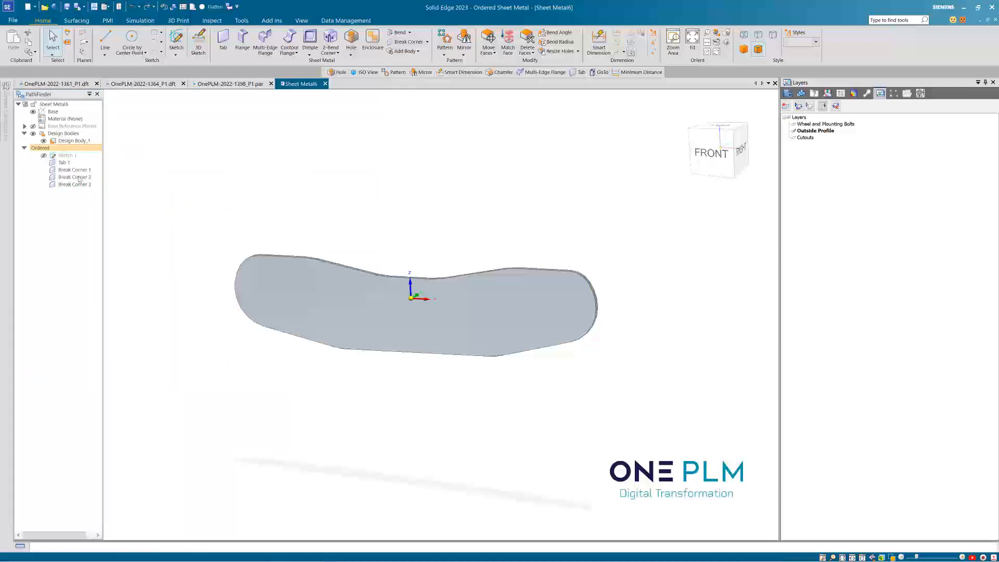
{"action": "left_click", "coordinate": [64, 162]}
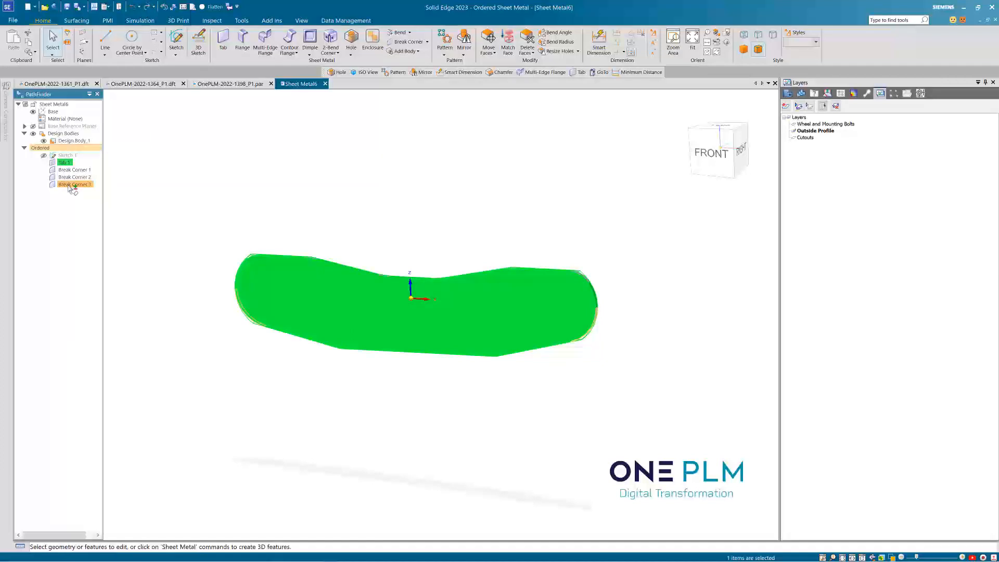
{"action": "left_click", "coordinate": [72, 184], "text": "shift"}
{"action": "right_click", "coordinate": [72, 185]}
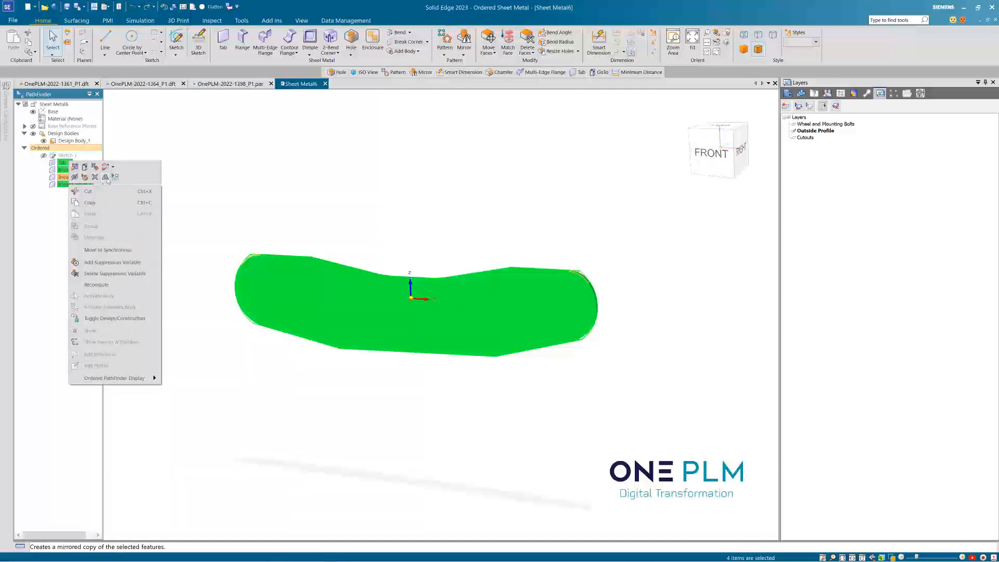
{"action": "left_click", "coordinate": [249, 185]}
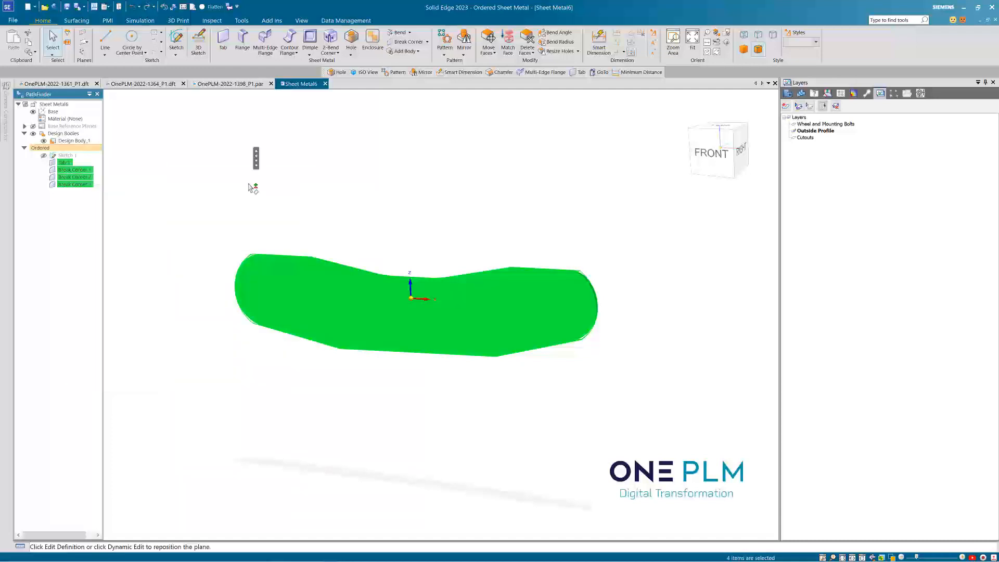
{"action": "left_click", "coordinate": [193, 187]}
{"action": "middle_click_drag", "start_coordinate": [257, 210], "coordinate": [253, 245]}
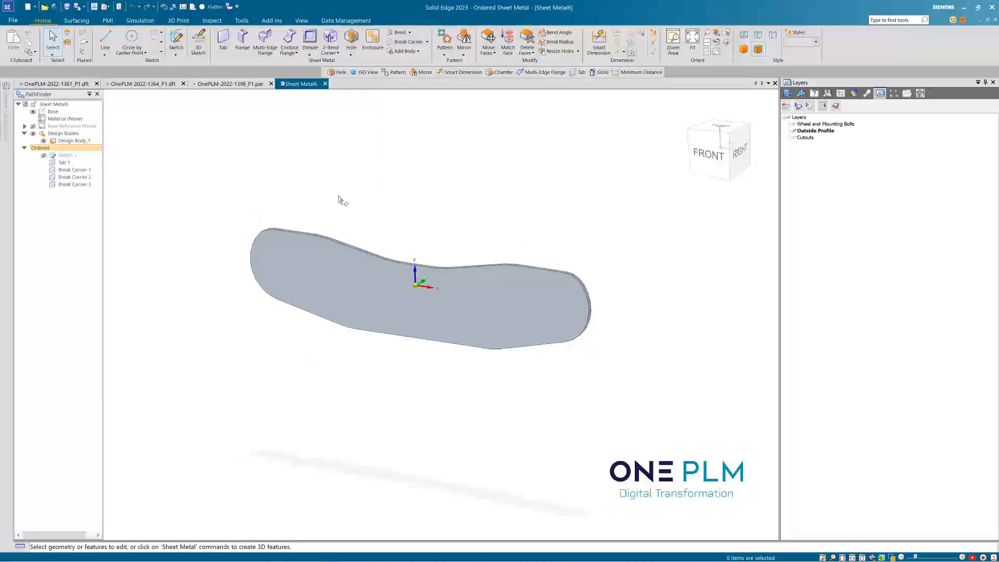
- Assign all properties to the new document and save it as OnePLM-2022-1400_P1.psm
{"action": "key", "text": "ctrl+Tab"}
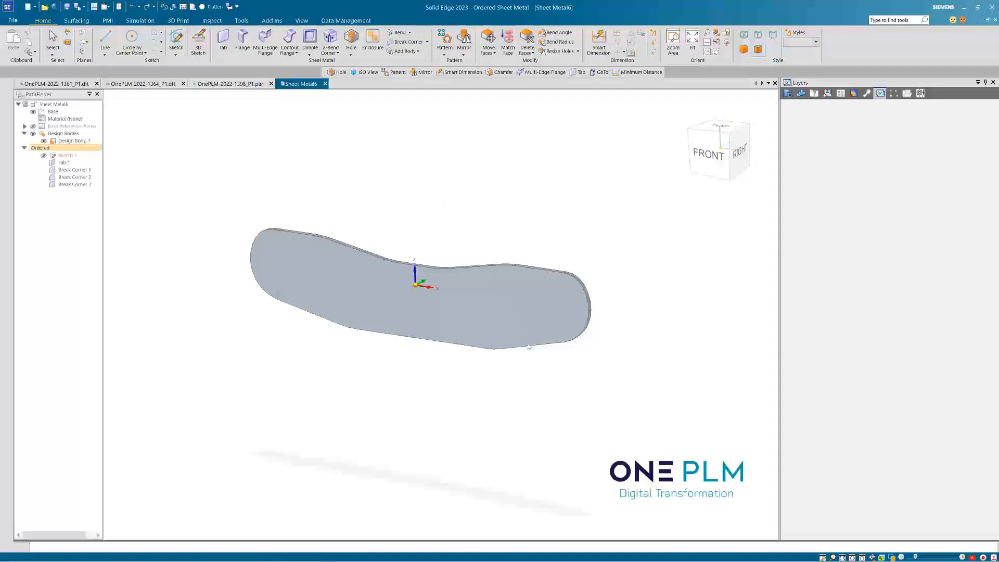
{"action": "left_click", "coordinate": [345, 224]}
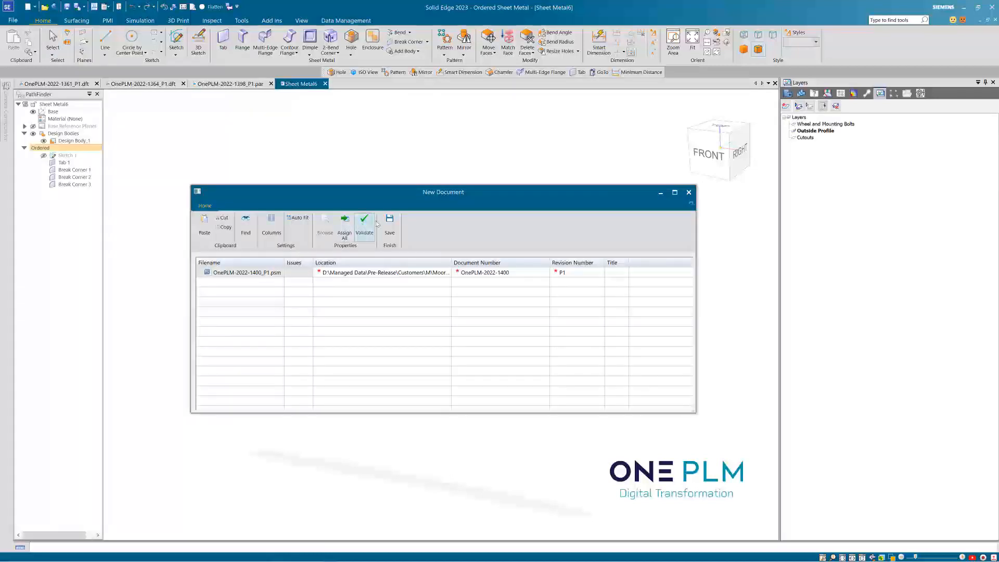
{"action": "left_click", "coordinate": [389, 223]}
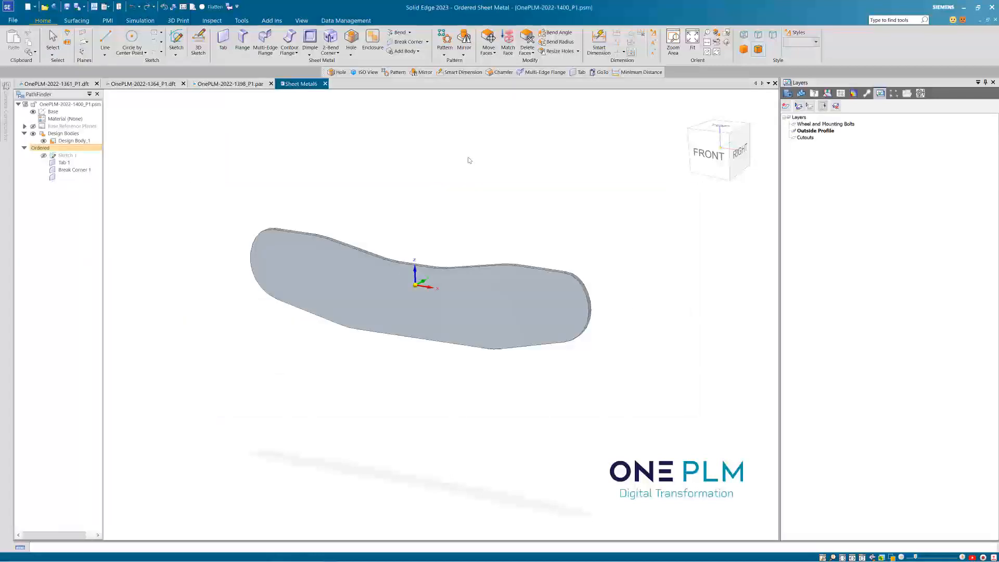
{"action": "scroll", "coordinate": [410, 215], "scroll_direction": "up", "scroll_amount": 2}
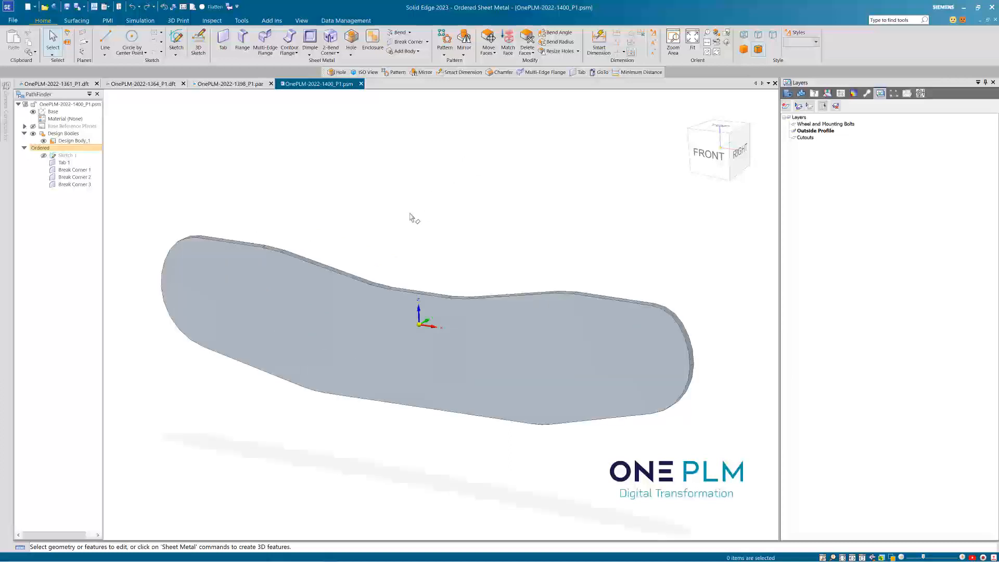
{"action": "scroll", "coordinate": [412, 217], "scroll_direction": "down", "scroll_amount": 1}
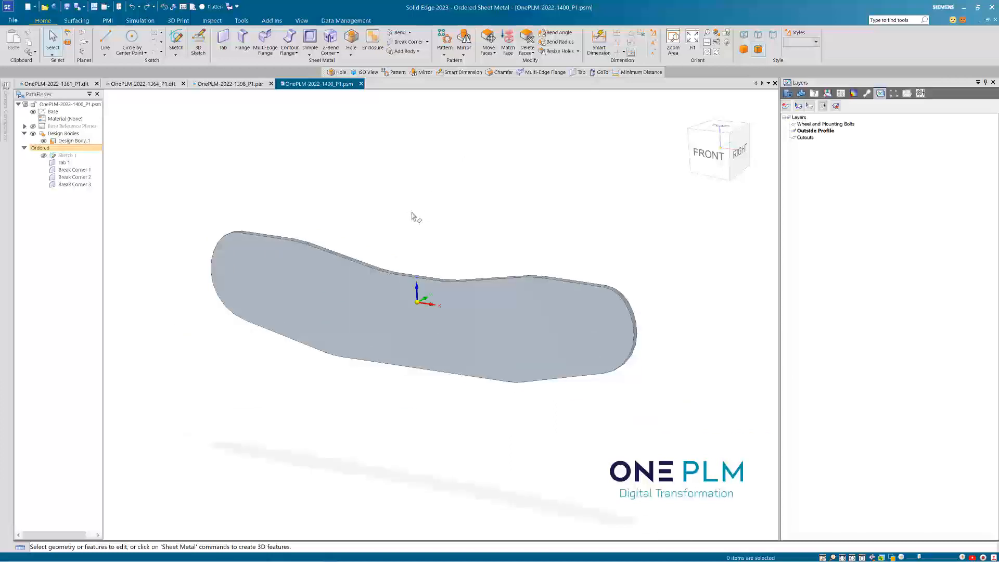
{"action": "left_click", "coordinate": [64, 163]}
{"action": "left_click", "coordinate": [70, 185], "text": "shift"}
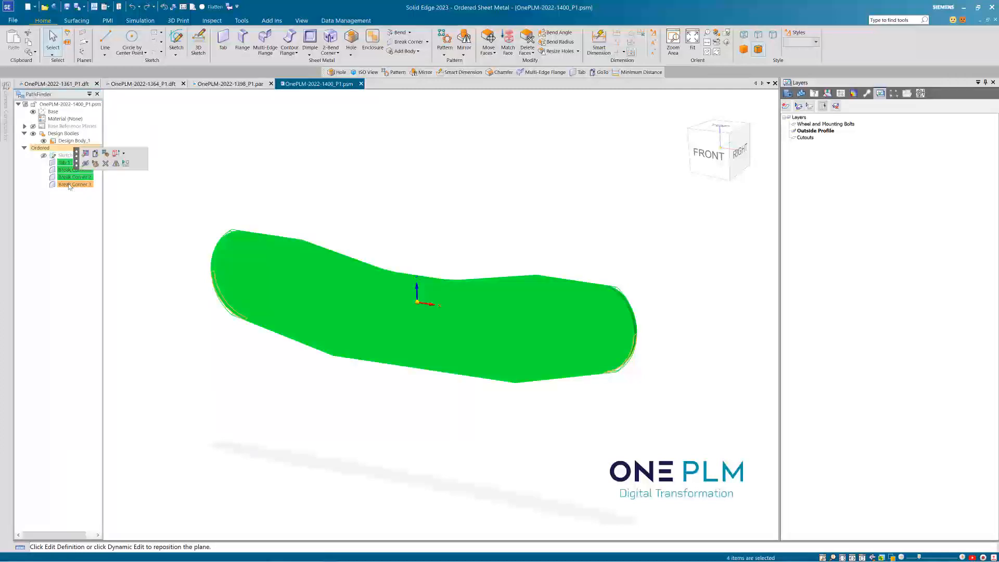
{"action": "right_click", "coordinate": [70, 185]}
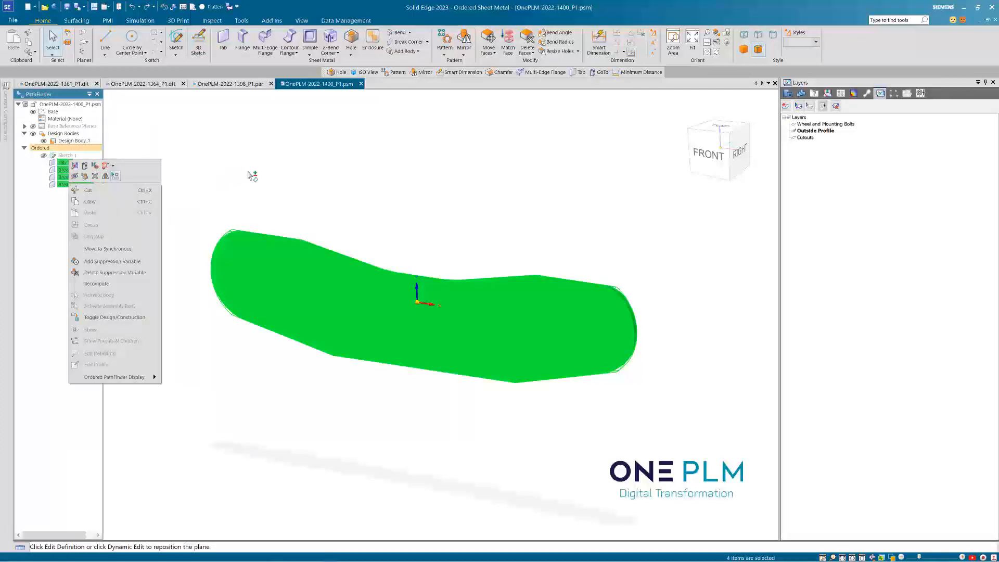
{"action": "left_click", "coordinate": [399, 213]}
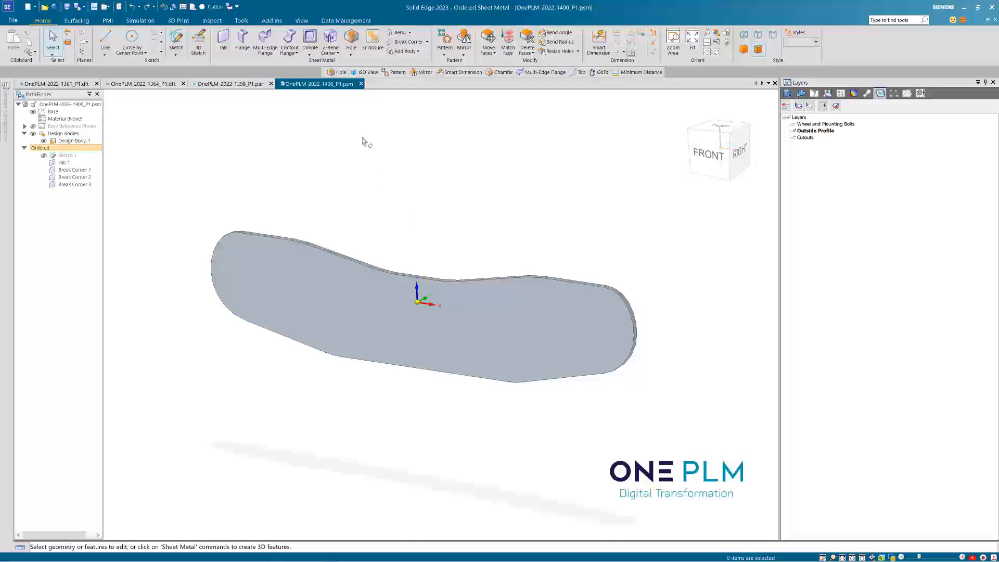
- Show Sketch 1 and start a Cut that takes its profile from the existing sketch
{"action": "left_click", "coordinate": [44, 155]}
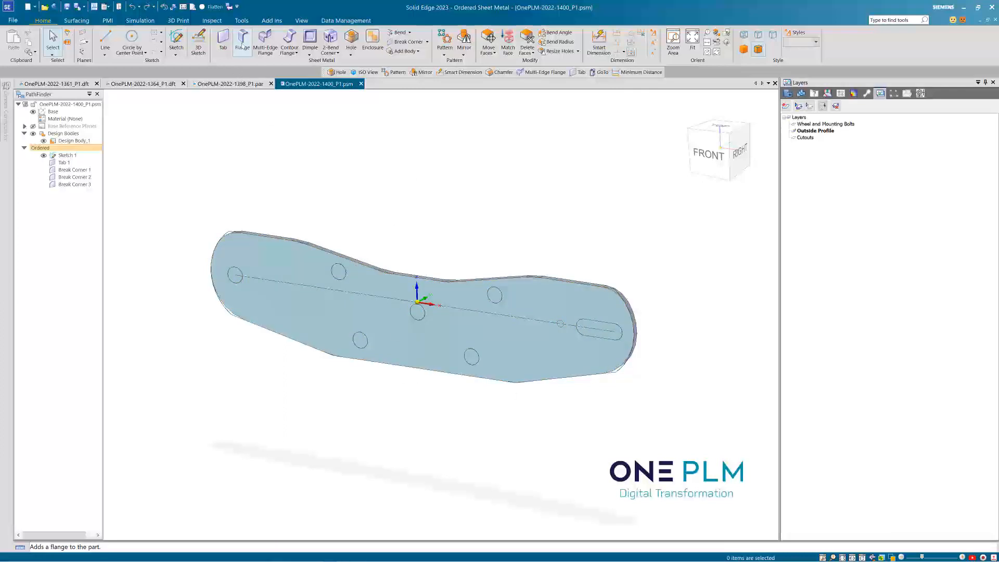
{"action": "left_click", "coordinate": [351, 55]}
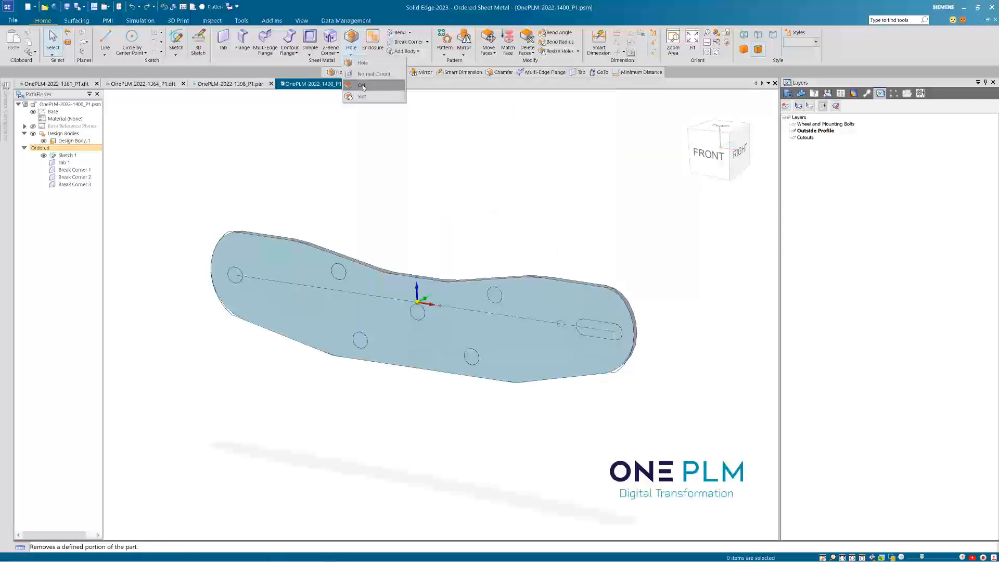
{"action": "left_click", "coordinate": [429, 157]}
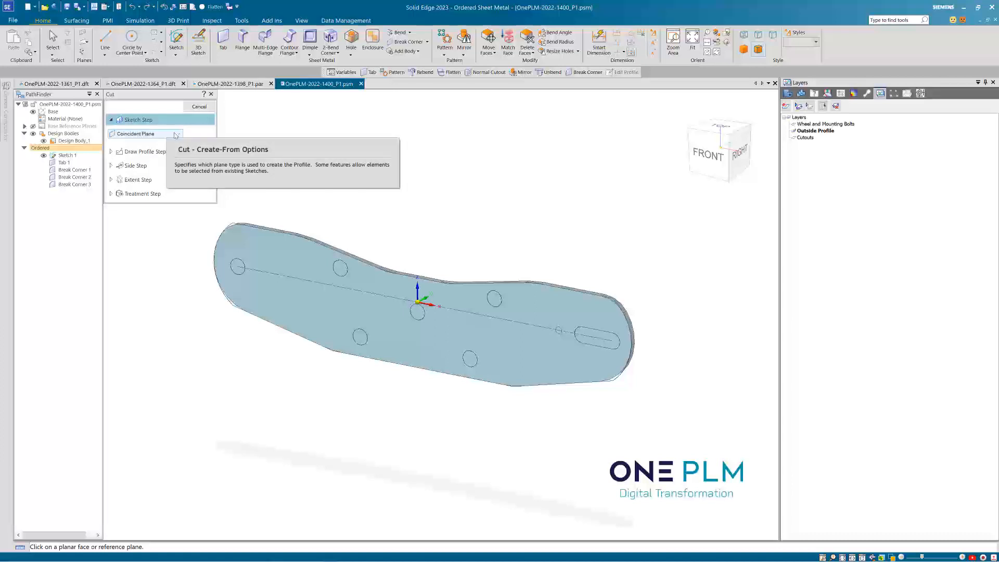
{"action": "middle_click_drag", "start_coordinate": [255, 167], "coordinate": [266, 159]}
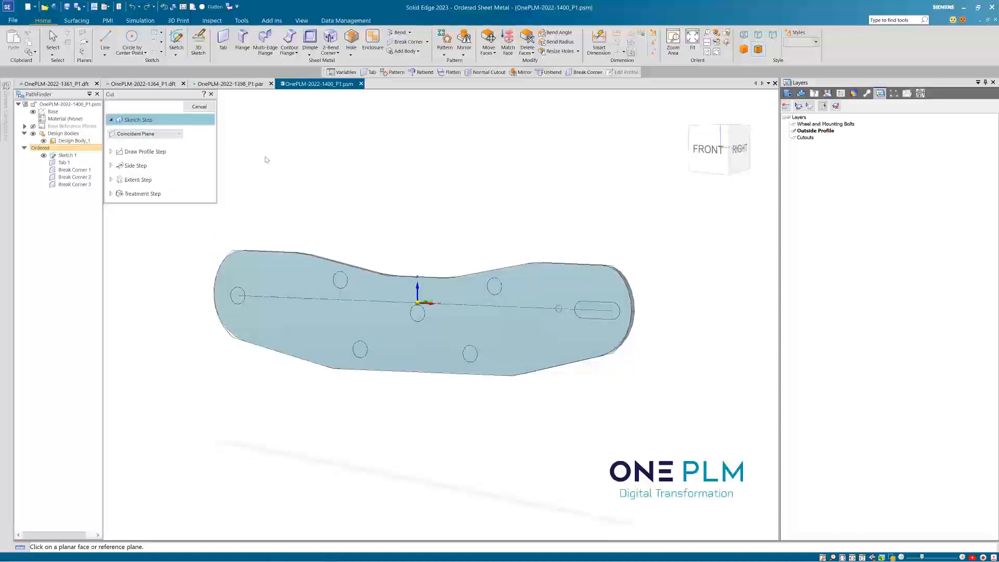
{"action": "left_click", "coordinate": [156, 134]}
{"action": "left_click", "coordinate": [132, 216]}
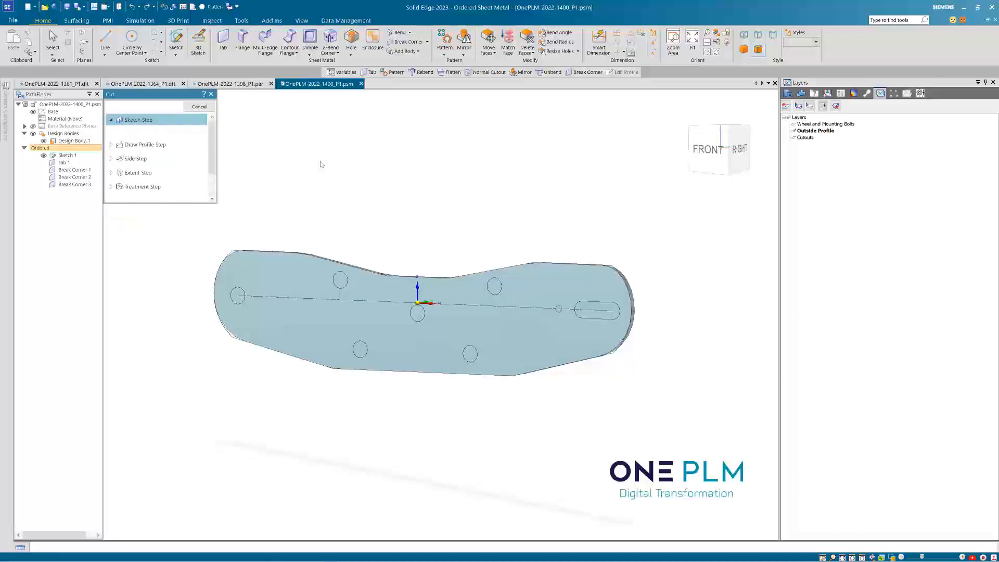
- Pick the six large circles and the small circle with Single selection, and the slot outline with Chain selection, as the cut profiles
{"action": "middle_click_drag", "start_coordinate": [370, 182], "coordinate": [379, 185]}
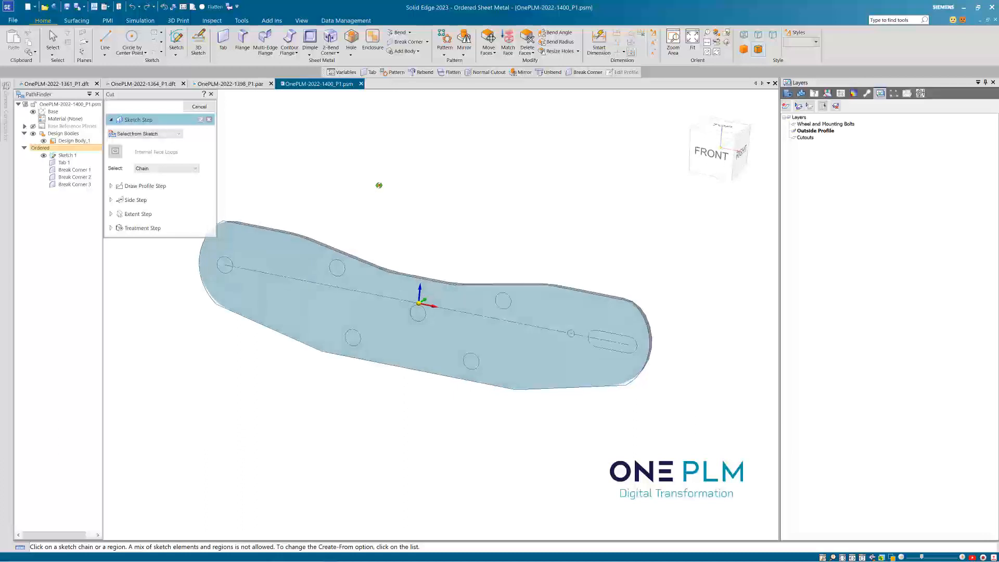
{"action": "left_click", "coordinate": [172, 169]}
{"action": "left_click", "coordinate": [143, 176]}
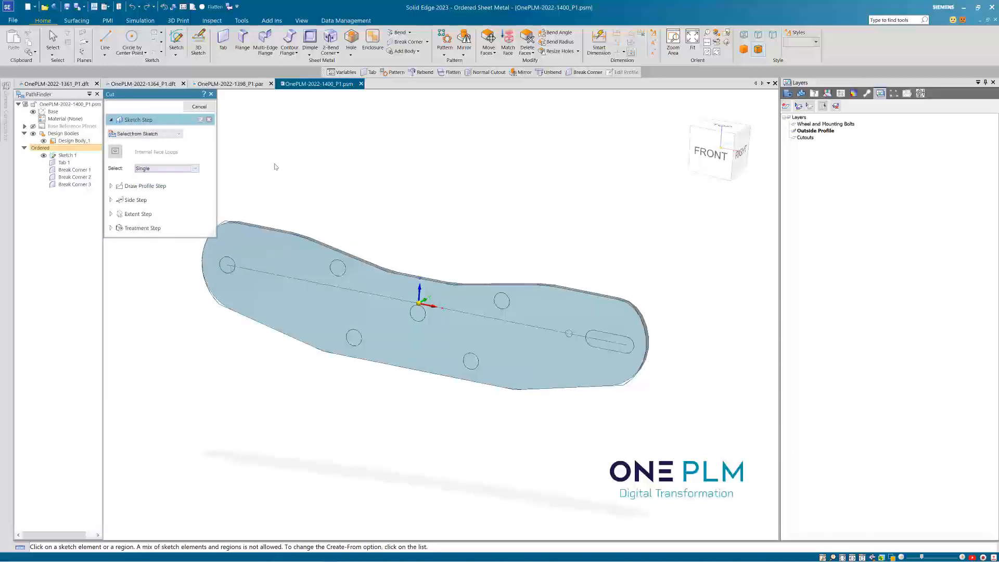
{"action": "left_click", "coordinate": [225, 266]}
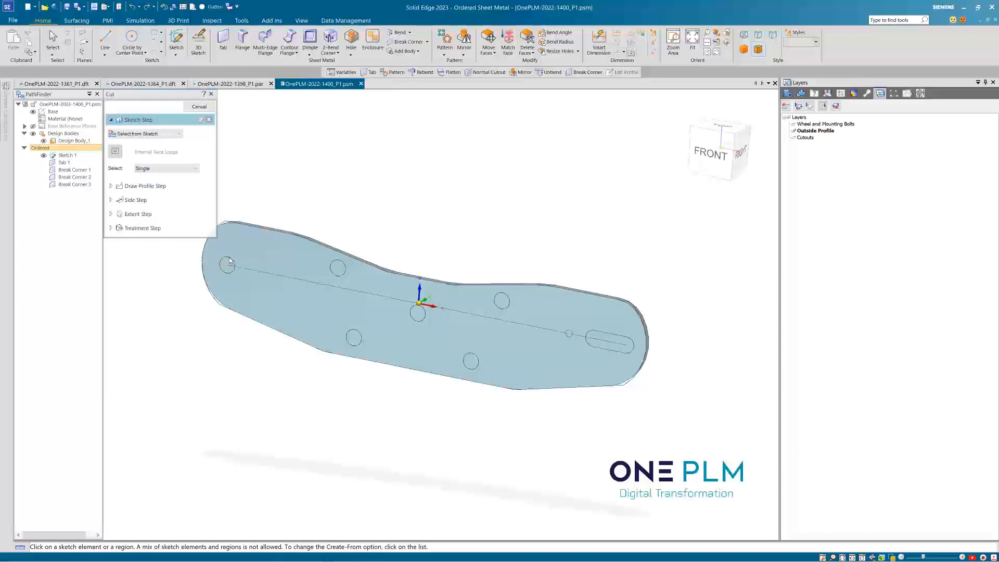
{"action": "left_click", "coordinate": [335, 265]}
{"action": "left_click", "coordinate": [354, 332]}
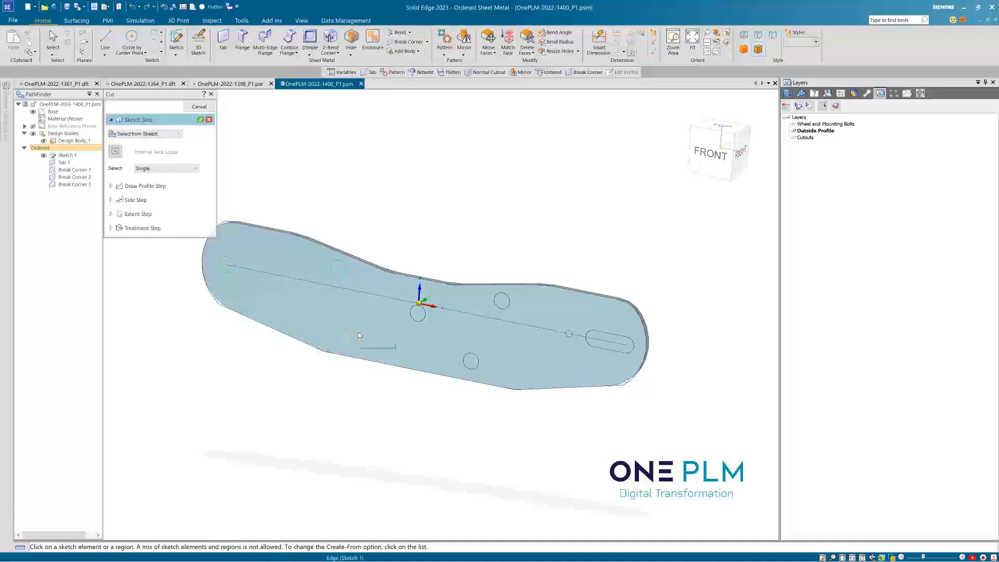
{"action": "left_click", "coordinate": [414, 319]}
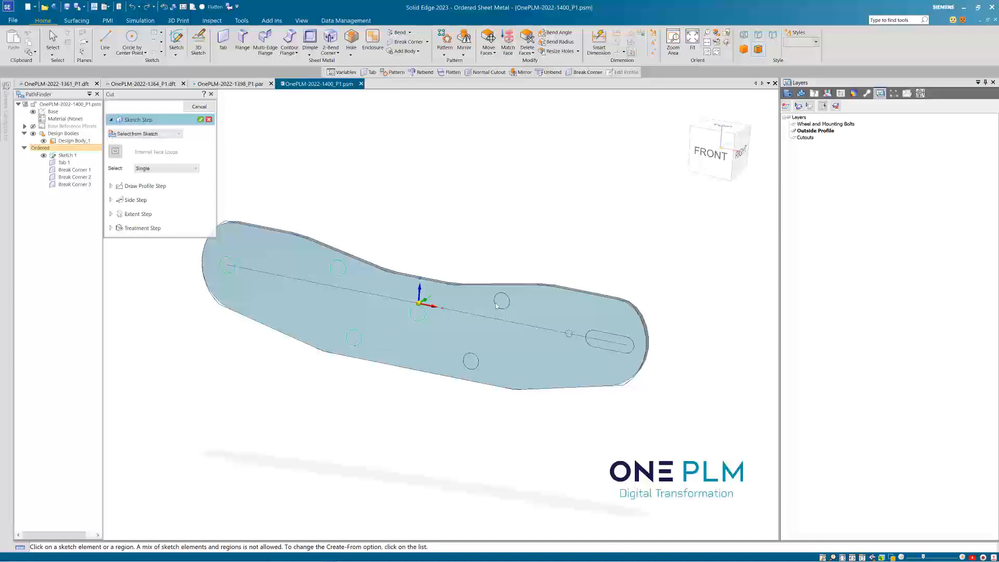
{"action": "left_click", "coordinate": [476, 359]}
{"action": "left_click", "coordinate": [187, 169]}
{"action": "left_click", "coordinate": [156, 180]}
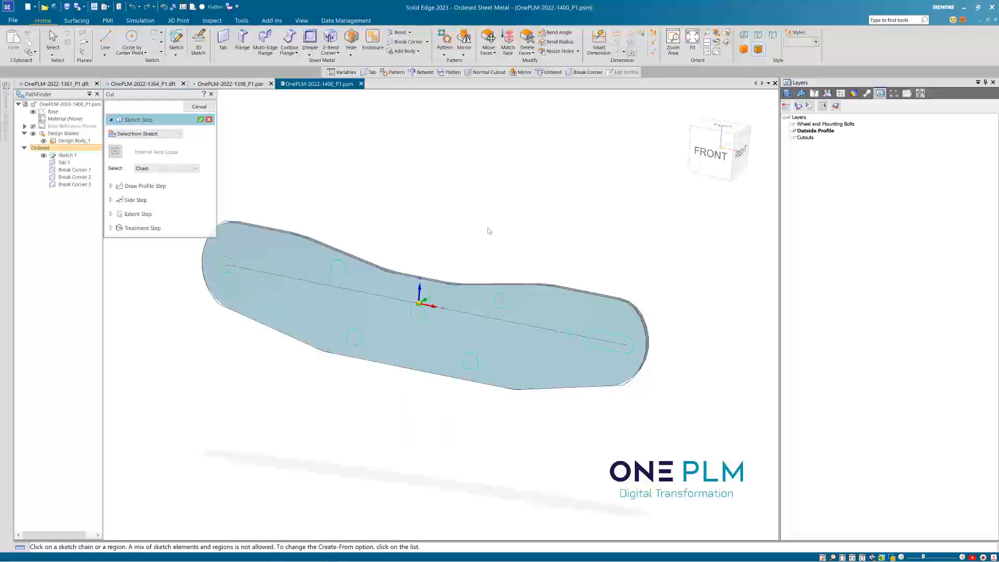
{"action": "middle_click_drag", "start_coordinate": [488, 229], "coordinate": [482, 233]}
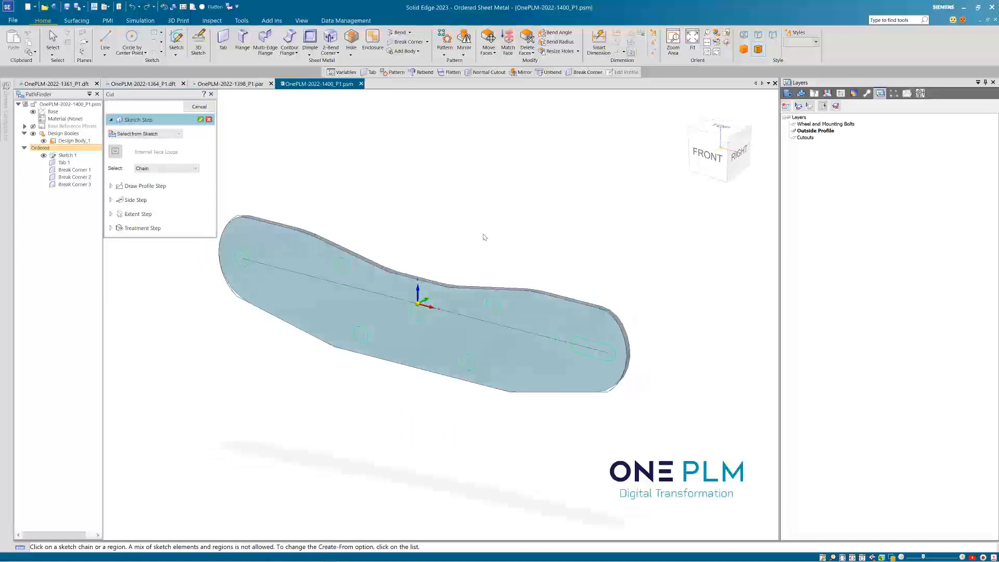
- Cut the selected circles and slot into the plate with a one-sided Through Next extent, finish the feature and exit Cut
{"action": "right_click", "coordinate": [457, 222]}
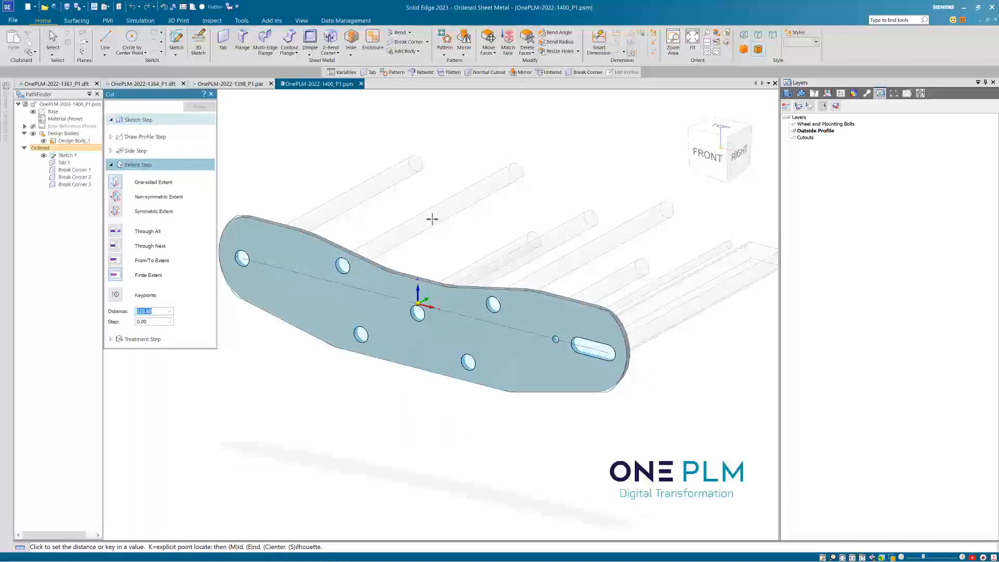
{"action": "left_click", "coordinate": [117, 244]}
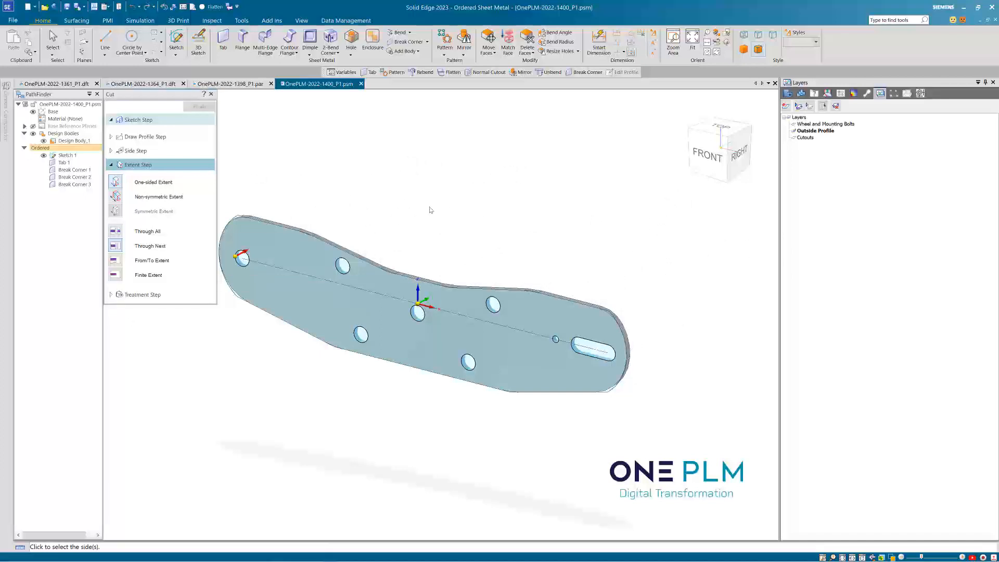
{"action": "scroll", "coordinate": [432, 217], "scroll_direction": "down", "scroll_amount": 1}
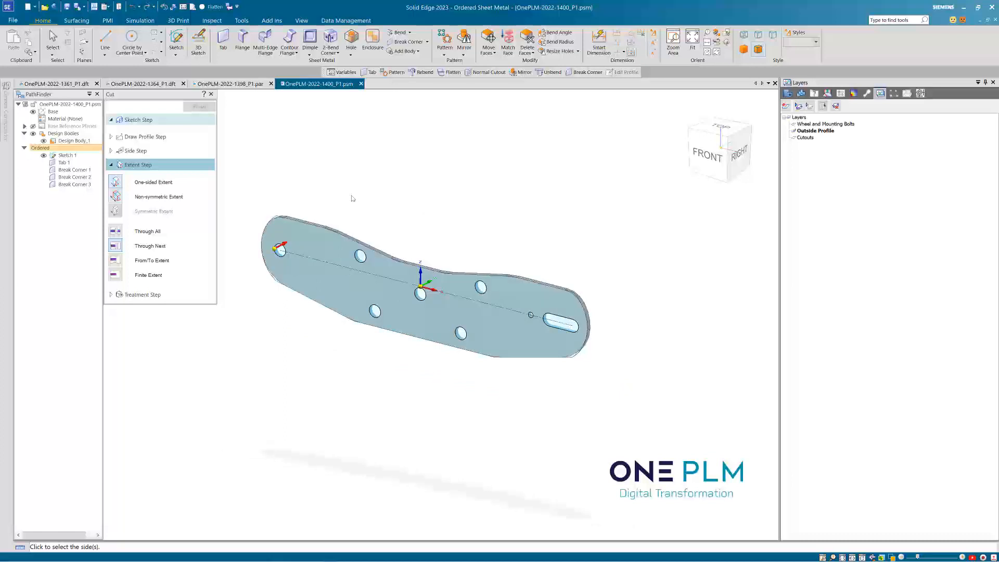
{"action": "scroll", "coordinate": [276, 188], "scroll_direction": "up", "scroll_amount": 1}
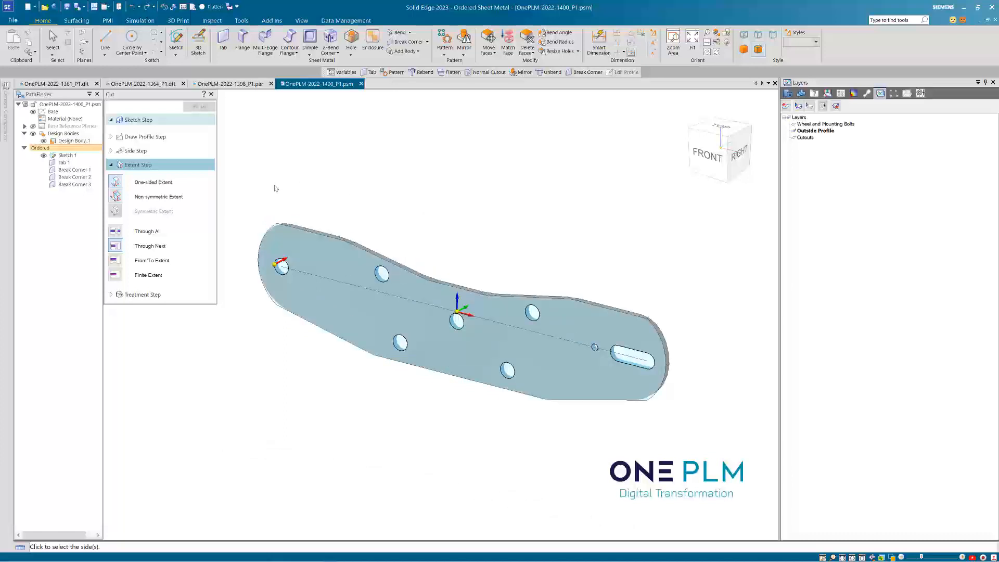
{"action": "left_click", "coordinate": [274, 265]}
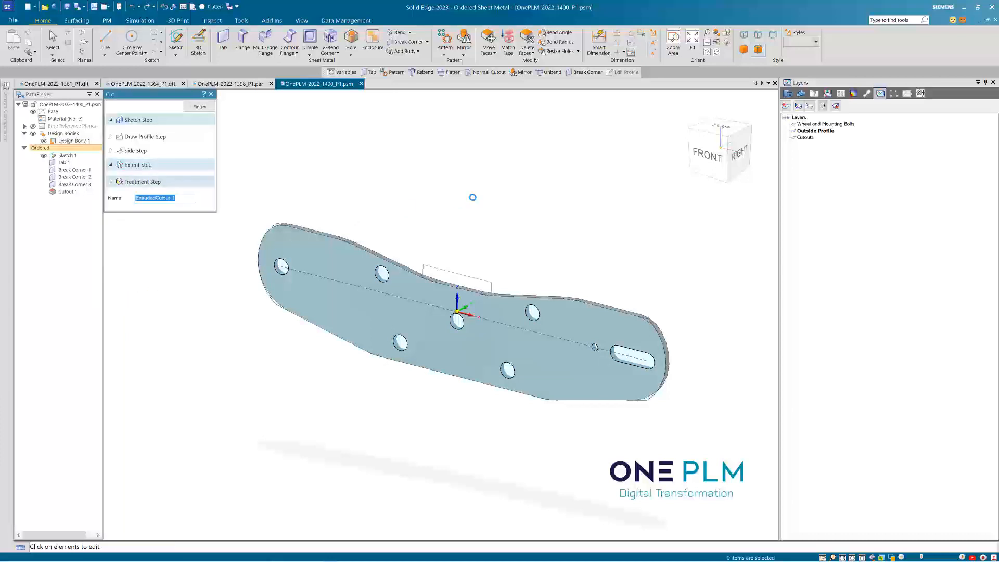
{"action": "left_click", "coordinate": [198, 107]}
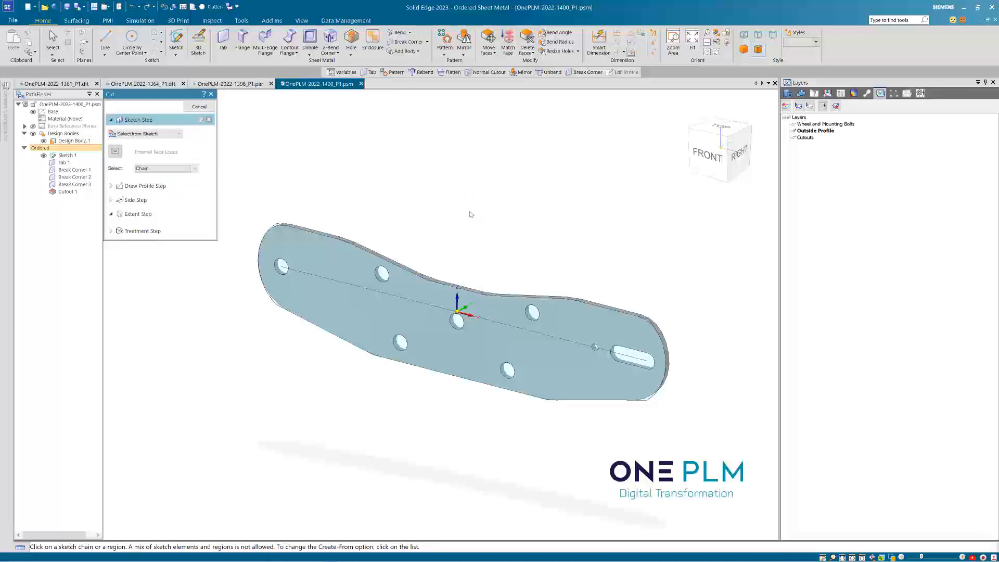
{"action": "left_click", "coordinate": [194, 107]}
{"action": "mouse_move", "coordinate": [430, 207]}
{"action": "middle_mouse_down"}
{"action": "mouse_move", "coordinate": [435, 187]}
{"action": "mouse_move", "coordinate": [437, 205]}
{"action": "middle_mouse_up"}
{"action": "scroll", "coordinate": [435, 204], "scroll_direction": "down", "scroll_amount": 2}
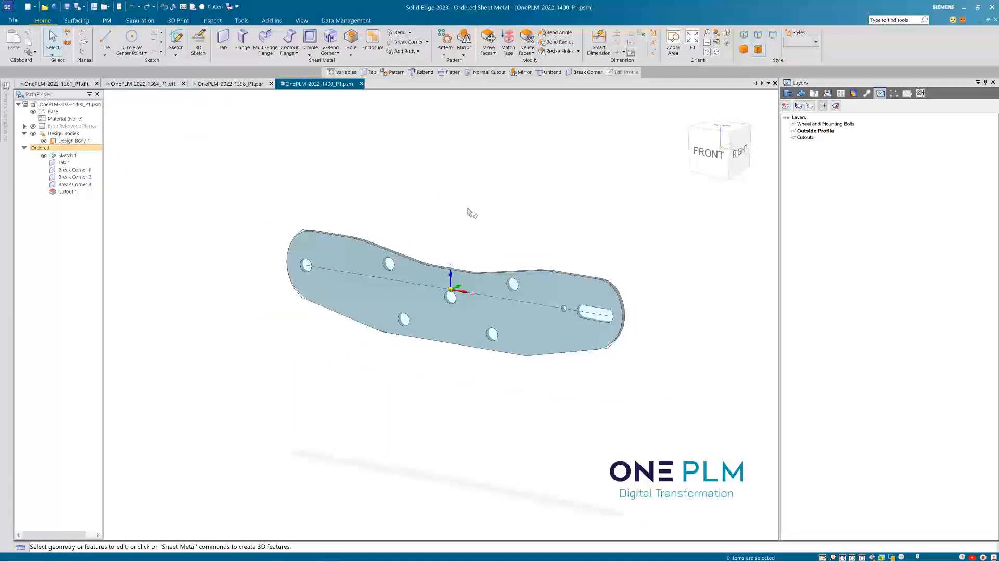
{"action": "scroll", "coordinate": [472, 215], "scroll_direction": "up", "scroll_amount": 2}
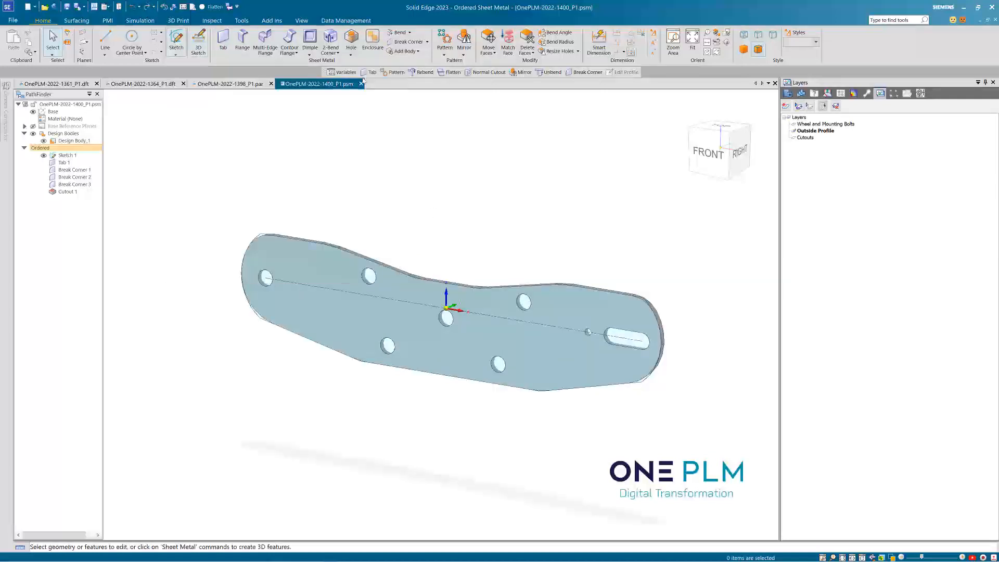
{"action": "left_click", "coordinate": [351, 54]}
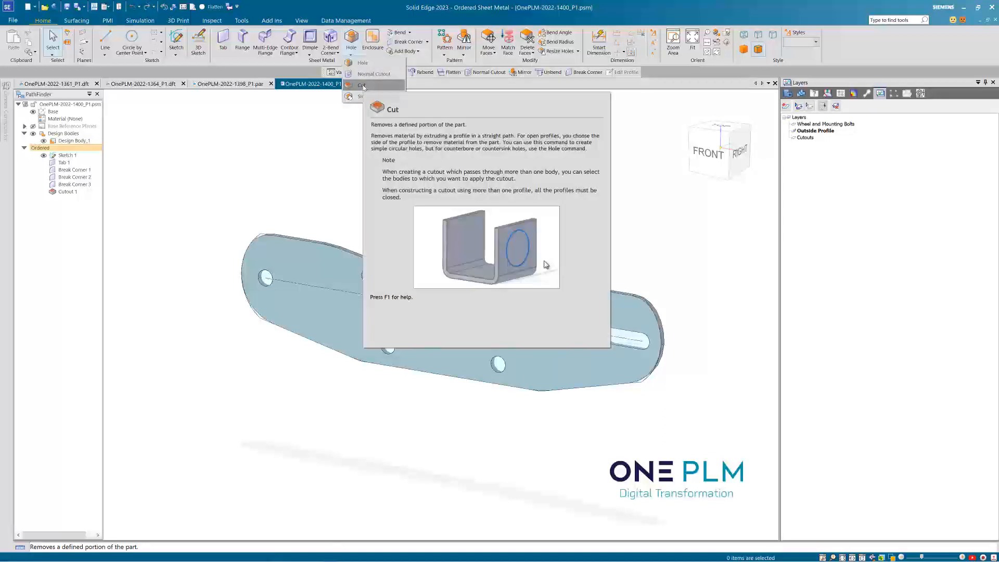
{"action": "left_click", "coordinate": [363, 85]}
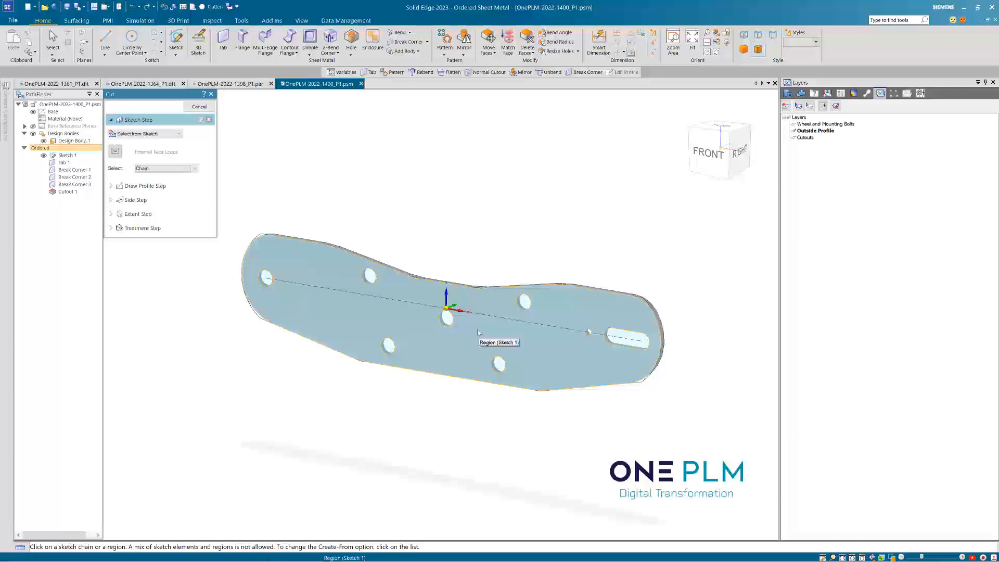
{"action": "left_click", "coordinate": [159, 134]}
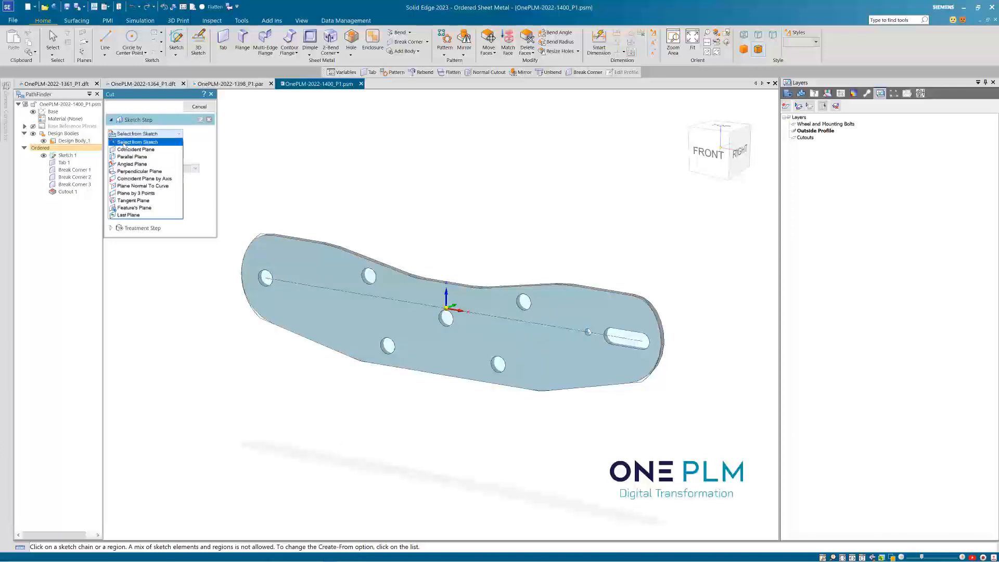
{"action": "left_click", "coordinate": [133, 149]}
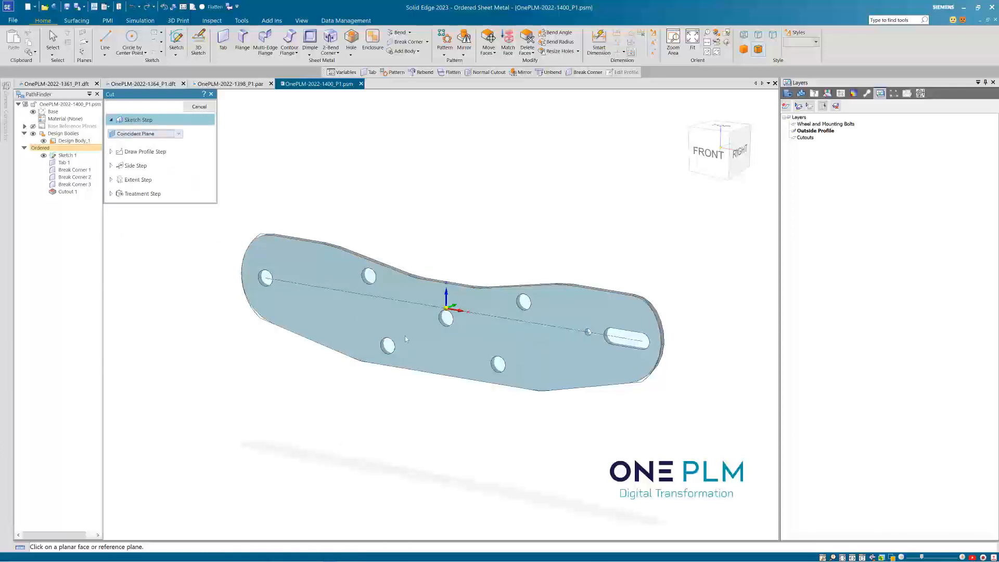
{"action": "left_click", "coordinate": [441, 336]}
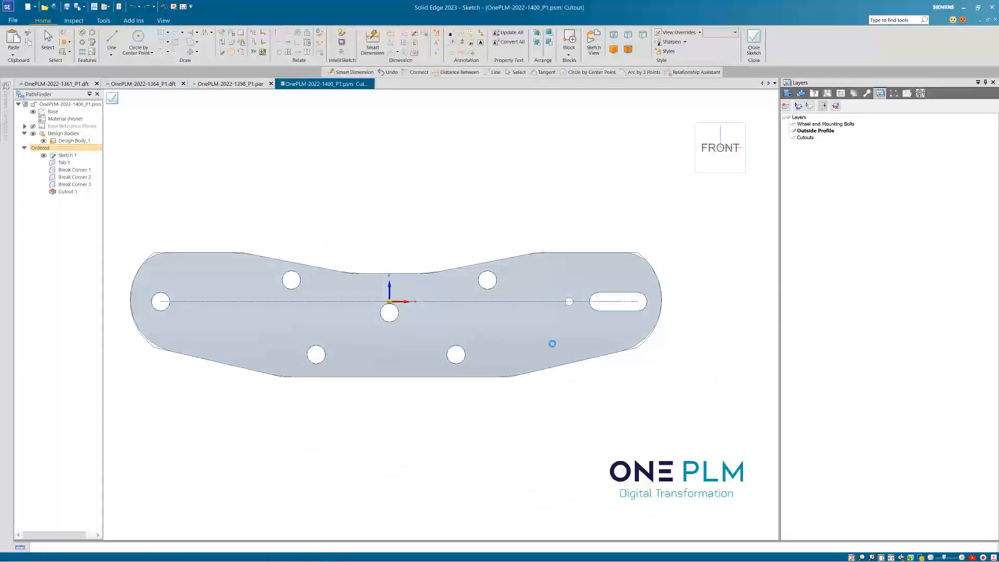
{"action": "key", "text": "l"}
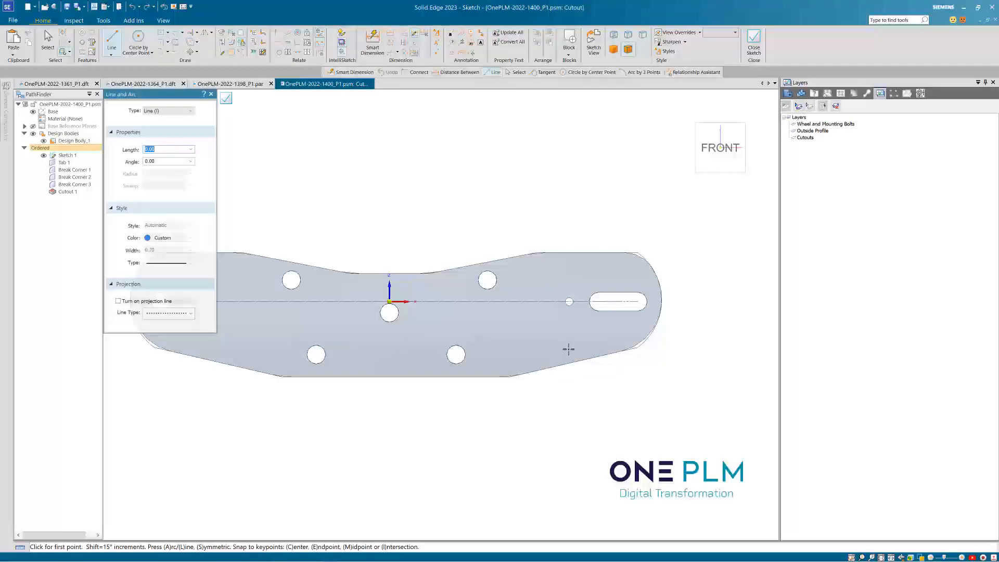
{"action": "scroll", "coordinate": [569, 349], "scroll_direction": "down", "scroll_amount": 1}
{"action": "scroll", "coordinate": [237, 337], "scroll_direction": "up", "scroll_amount": 1}
{"action": "scroll", "coordinate": [238, 337], "scroll_direction": "up", "scroll_amount": 1}
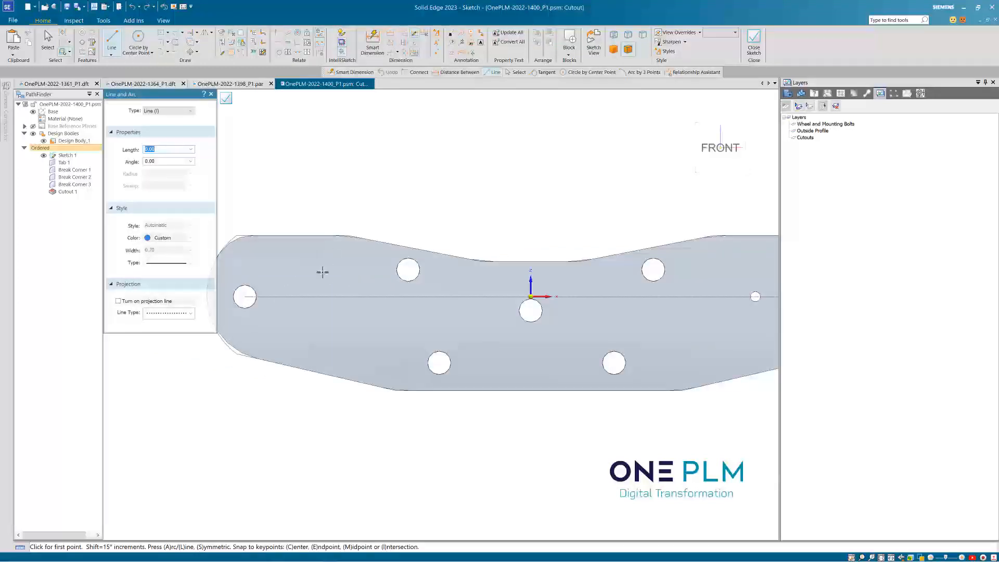
{"action": "scroll", "coordinate": [323, 273], "scroll_direction": "down", "scroll_amount": 2}
{"action": "scroll", "coordinate": [404, 214], "scroll_direction": "up", "scroll_amount": 1}
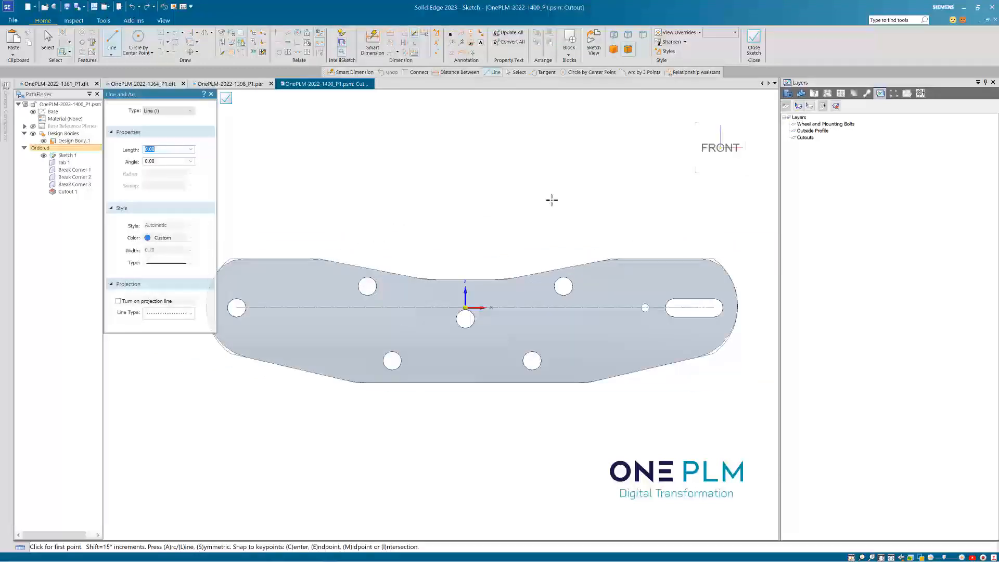
{"action": "left_click", "coordinate": [804, 138]}
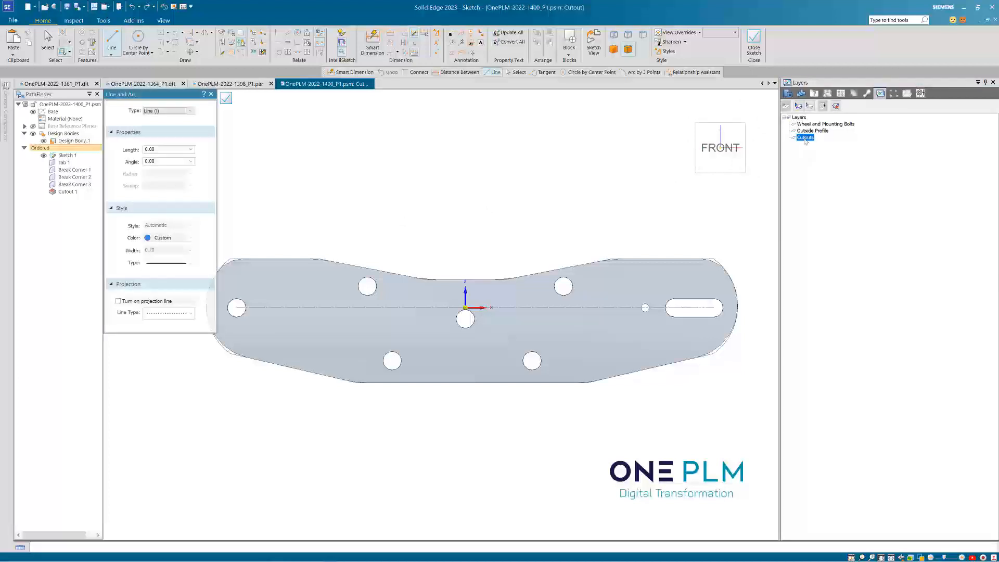
{"action": "right_click", "coordinate": [805, 140]}
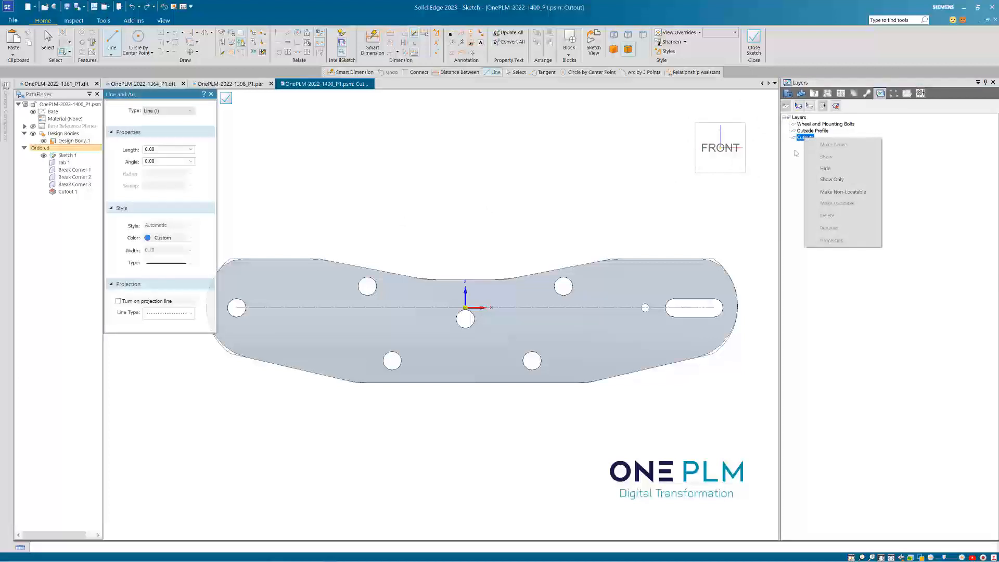
{"action": "left_click", "coordinate": [796, 153]}
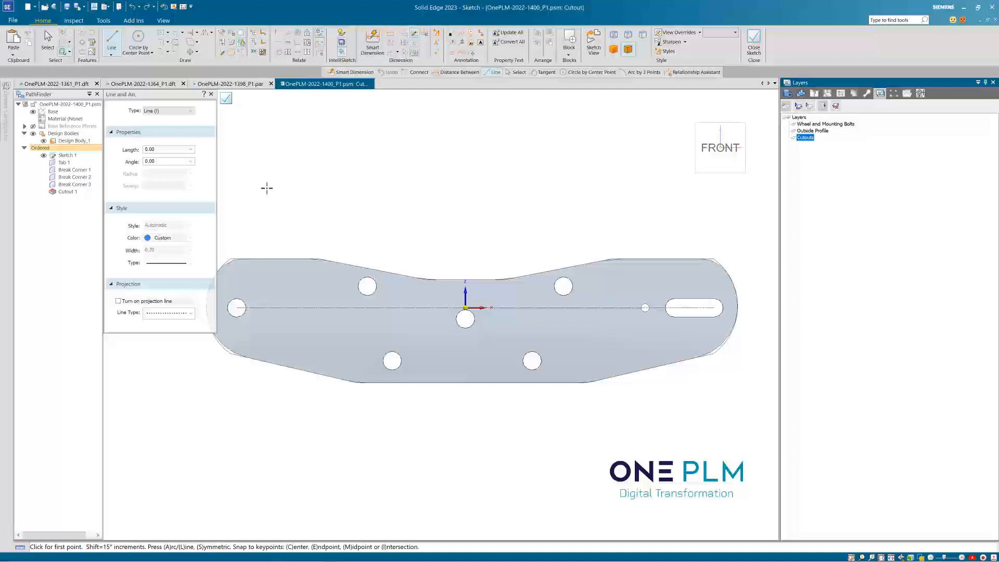
{"action": "left_click", "coordinate": [225, 99]}
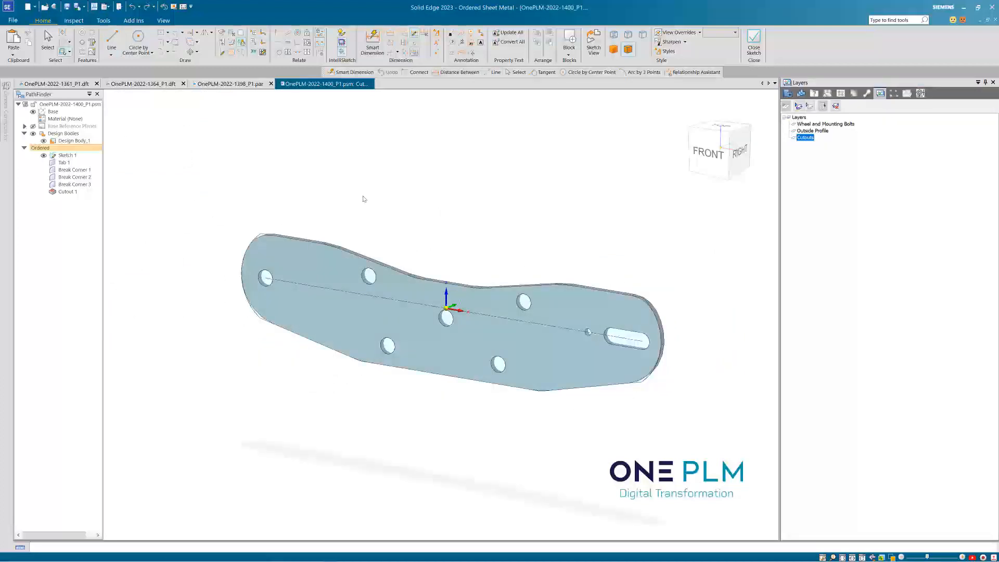
{"action": "left_click", "coordinate": [199, 107]}
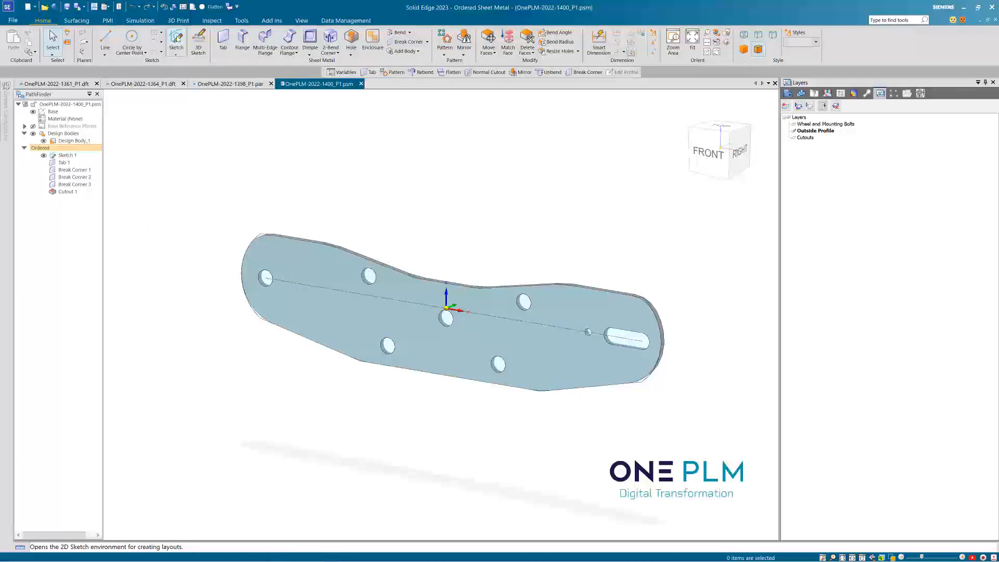
- Start a new sketch on the plate's front face and make the Cutouts layer active
{"action": "left_click", "coordinate": [175, 41]}
{"action": "left_click", "coordinate": [472, 329]}
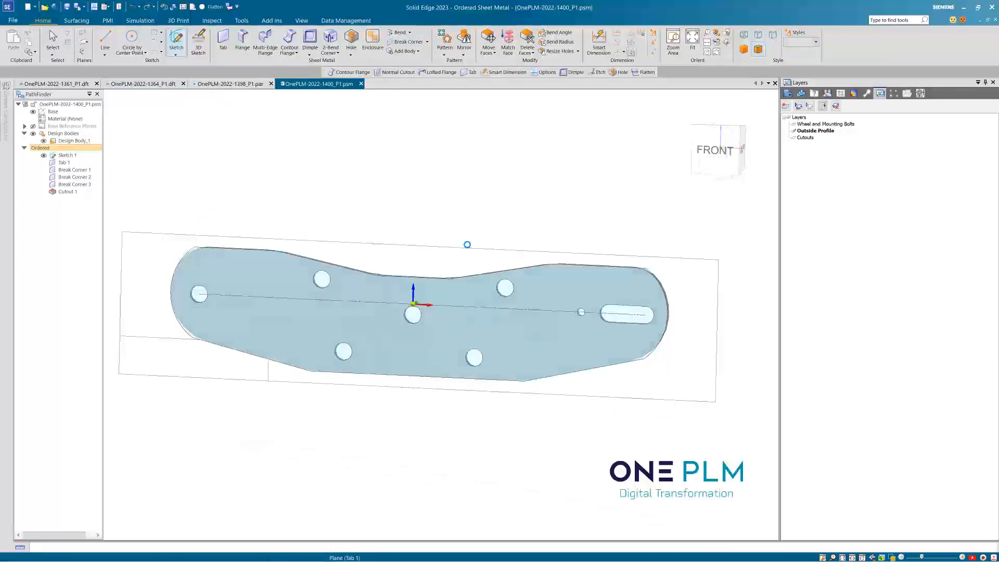
{"action": "left_click", "coordinate": [805, 137]}
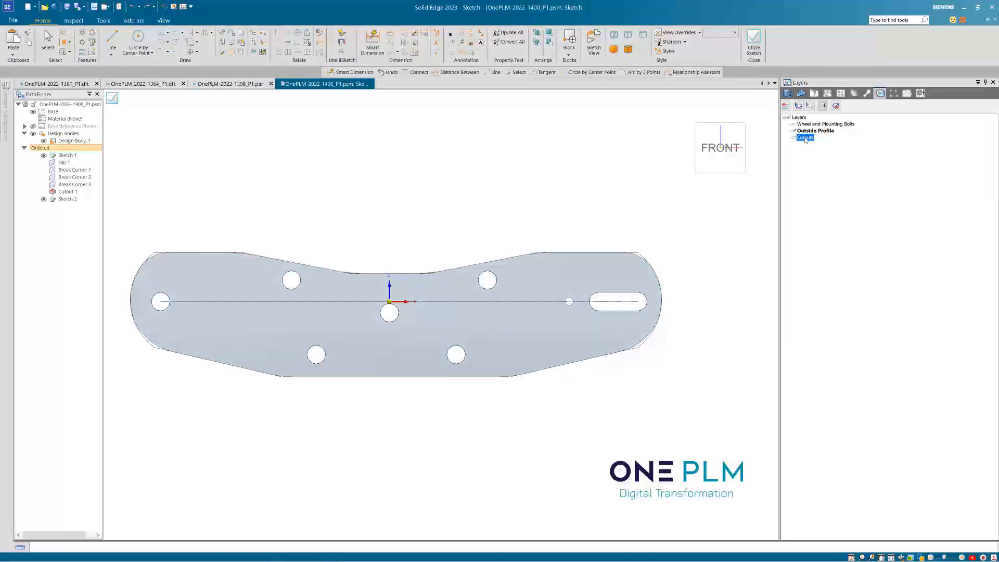
{"action": "double_click", "coordinate": [805, 138]}
{"action": "right_click", "coordinate": [811, 139]}
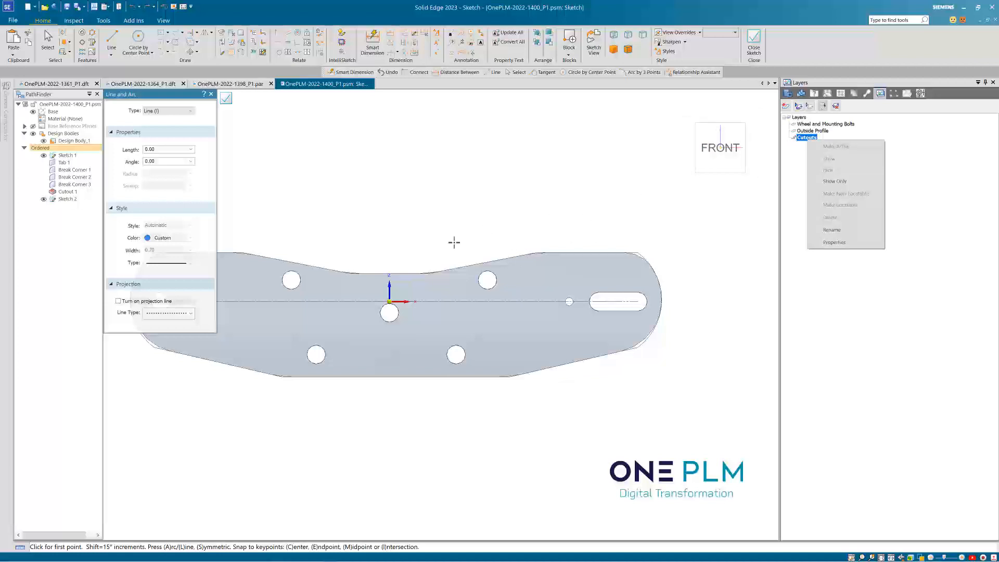
{"action": "left_click", "coordinate": [417, 212]}
{"action": "scroll", "coordinate": [458, 234], "scroll_direction": "down", "scroll_amount": 1}
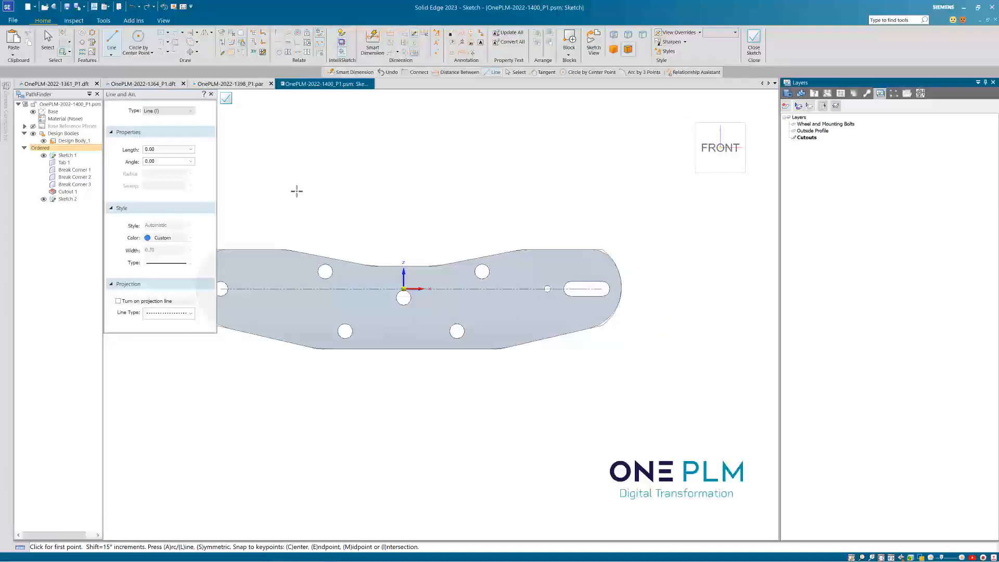
{"action": "scroll", "coordinate": [413, 227], "scroll_direction": "up", "scroll_amount": 1}
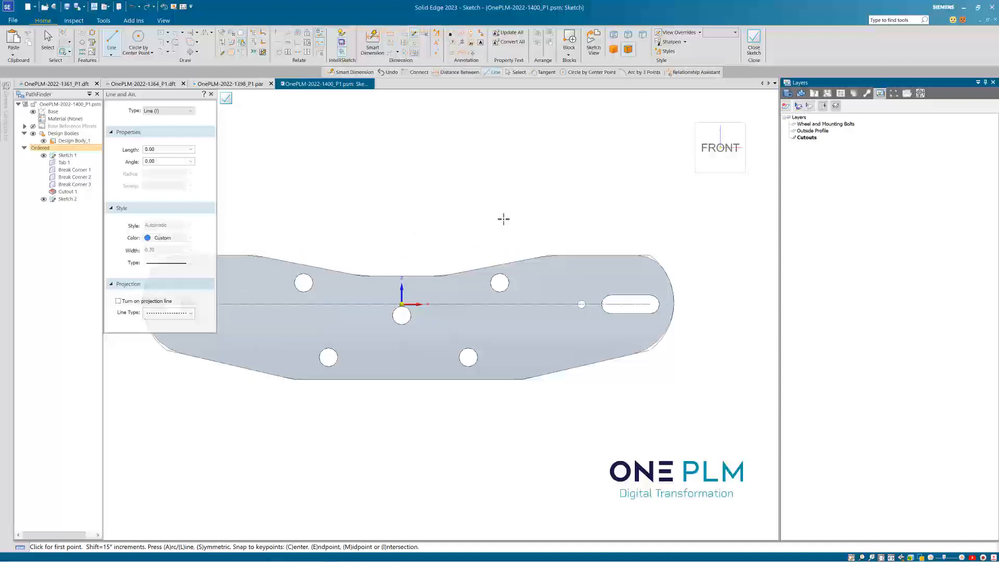
{"action": "left_click", "coordinate": [151, 53]}
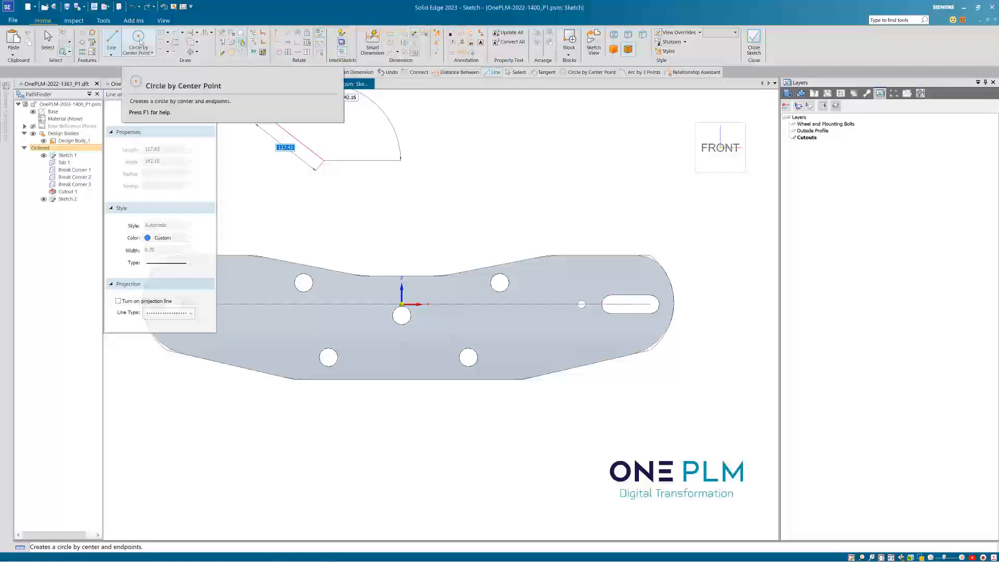
{"action": "left_click", "coordinate": [159, 62]}
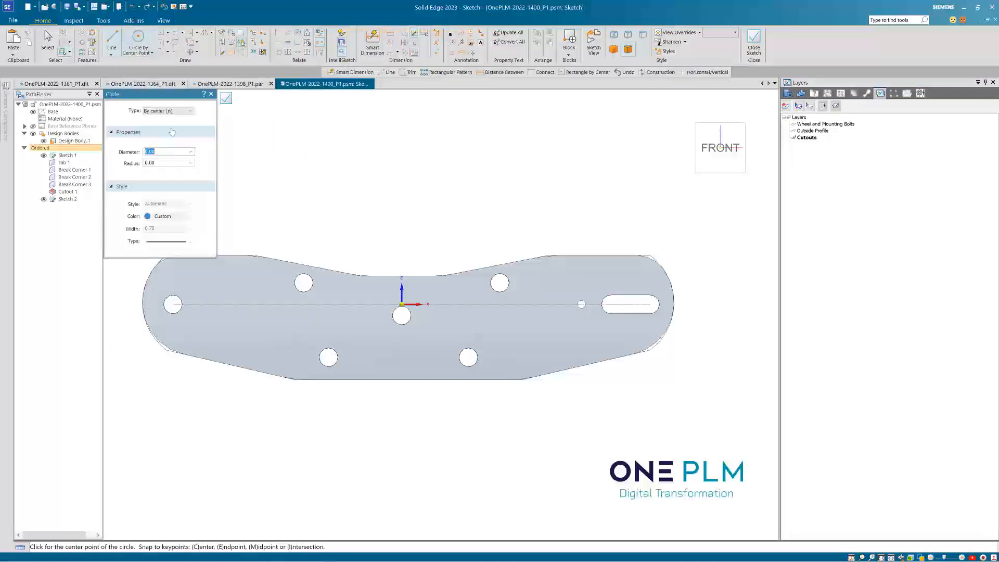
{"action": "left_click", "coordinate": [191, 111]}
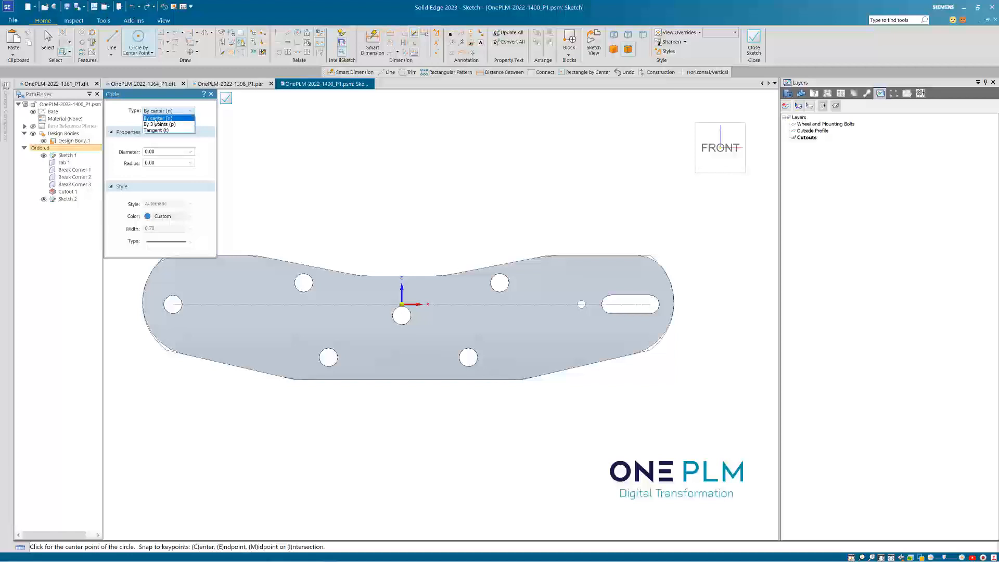
- Sketch an ellipse by center point between the left-hand holes and the origin, with semi-axes of about 27 mm vertically and 45 mm horizontally
{"action": "left_click", "coordinate": [152, 53]}
{"action": "left_click", "coordinate": [151, 53]}
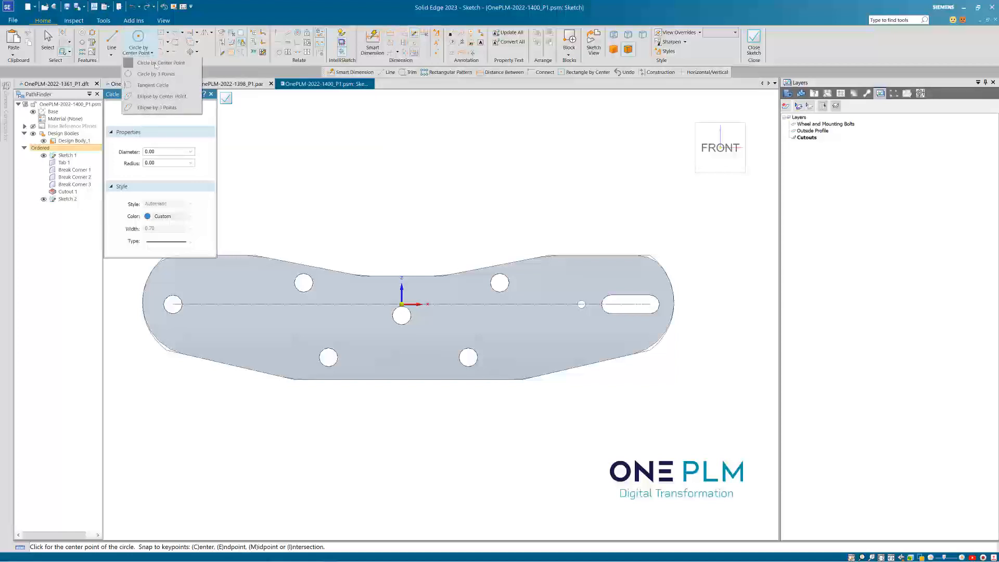
{"action": "left_click", "coordinate": [166, 99]}
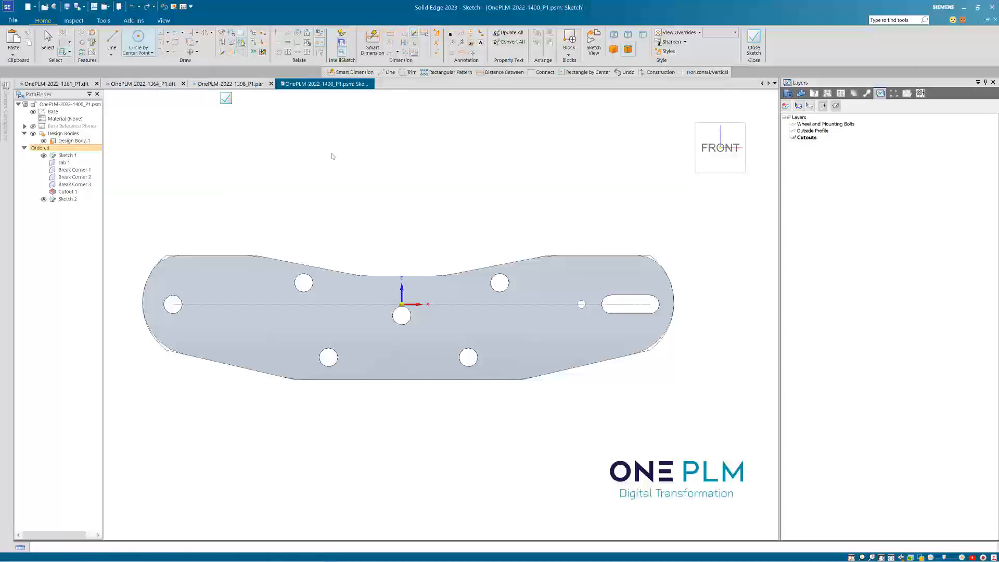
{"action": "scroll", "coordinate": [326, 314], "scroll_direction": "up", "scroll_amount": 2}
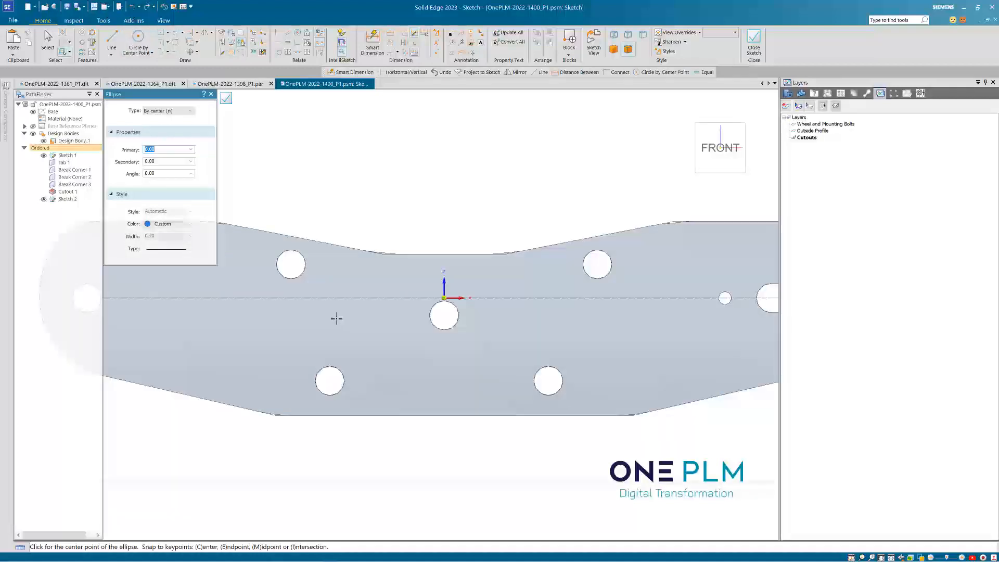
{"action": "left_click", "coordinate": [336, 318]}
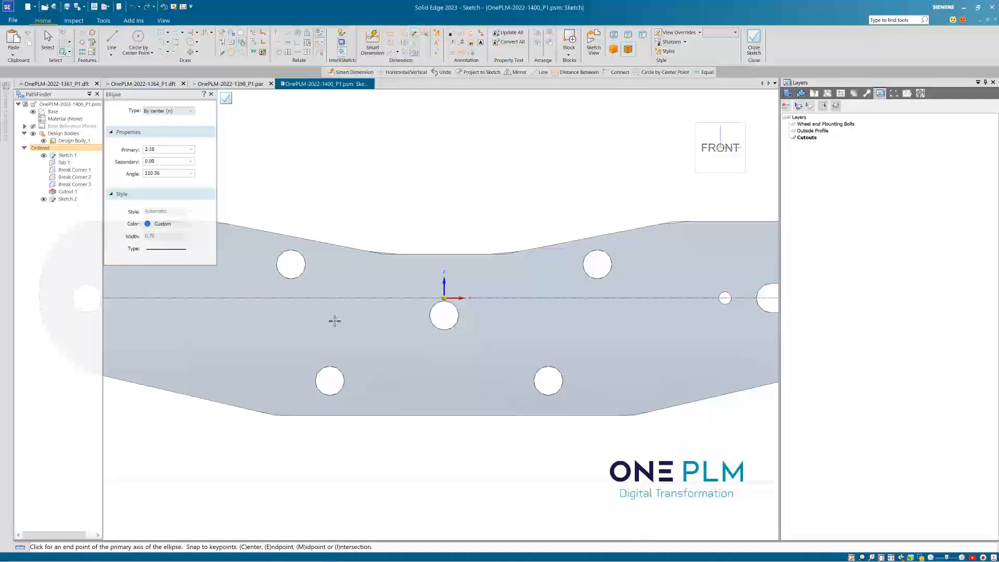
{"action": "left_click", "coordinate": [336, 290]}
{"action": "left_click", "coordinate": [384, 322]}
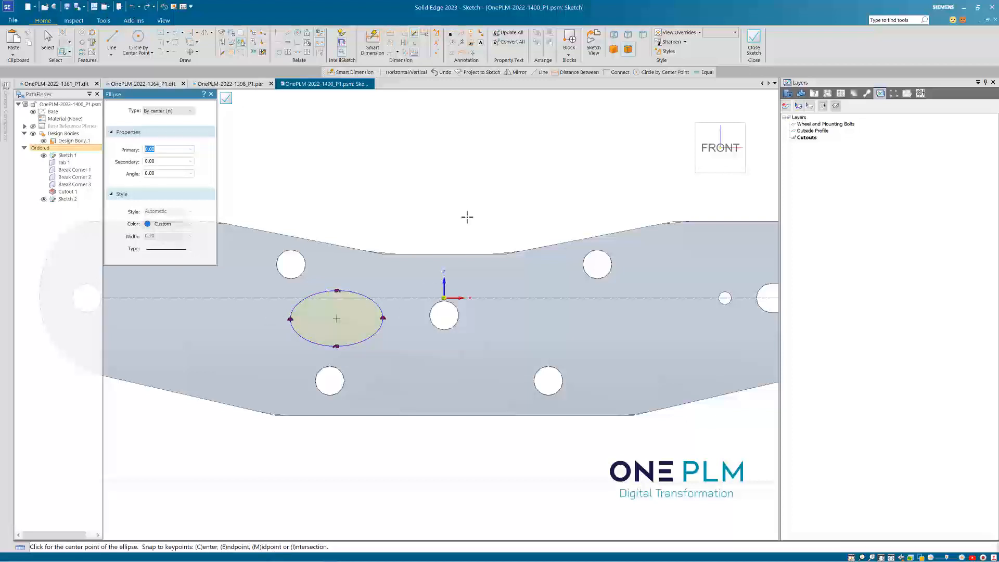
{"action": "scroll", "coordinate": [466, 218], "scroll_direction": "down", "scroll_amount": 1}
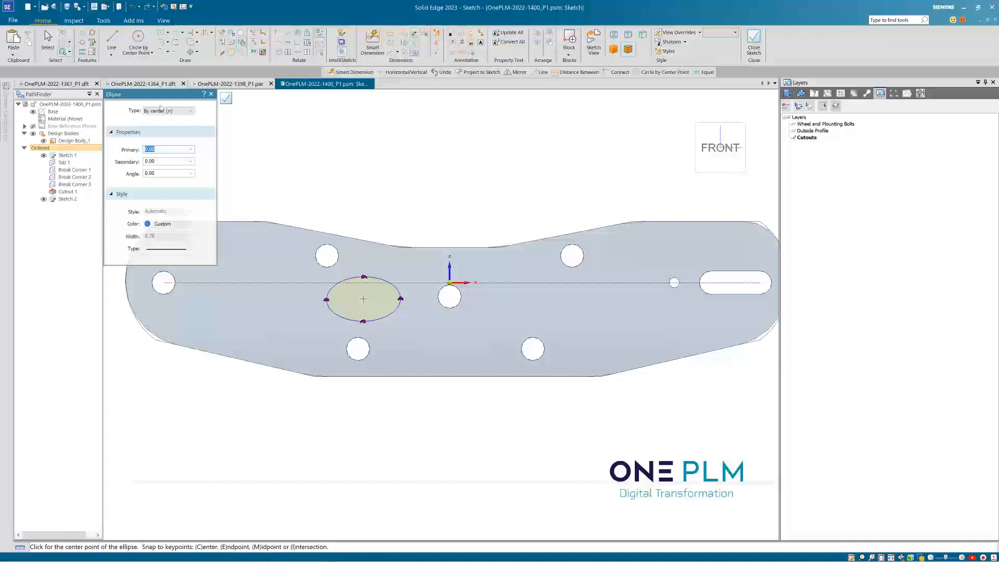
- Set the ellipse's primary value to 30 mm, secondary value to 46 mm and angle to 90 degrees
{"action": "left_click", "coordinate": [55, 43]}
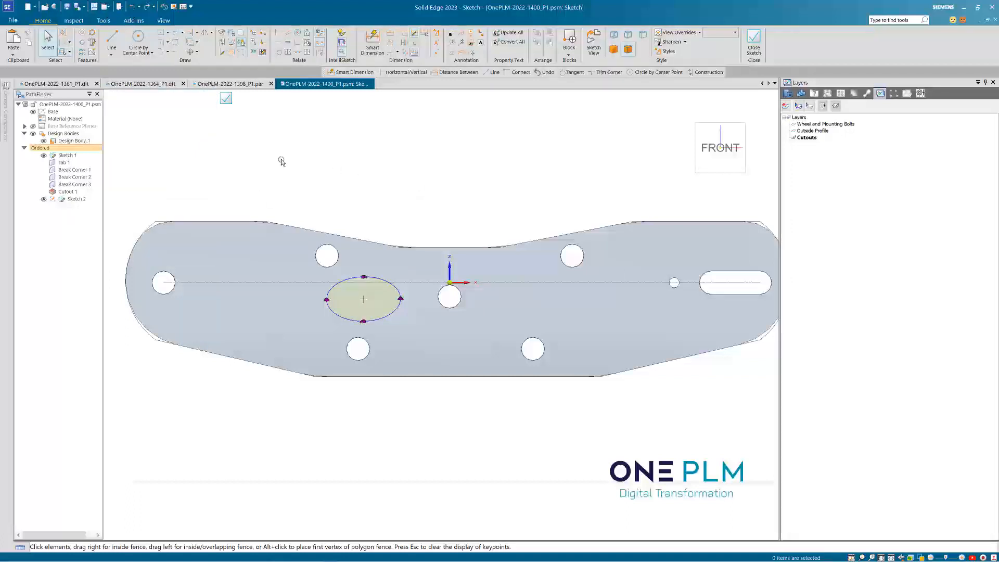
{"action": "key", "text": "ctrl+a"}
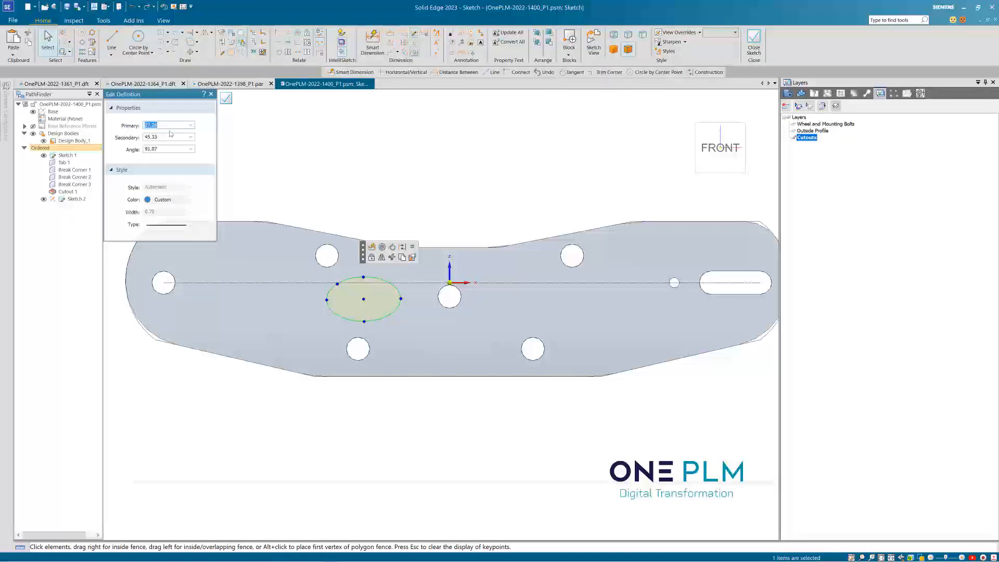
{"action": "key", "text": "Tab"}
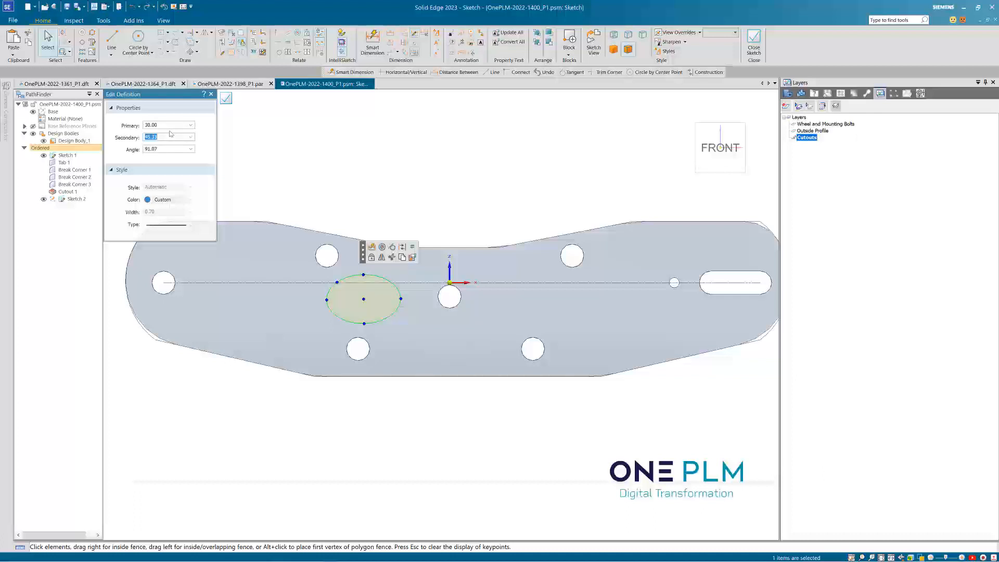
{"action": "type", "text": "46"}
{"action": "key", "text": "Tab"}
{"action": "type", "text": "90"}
{"action": "key", "text": "Tab"}
{"action": "left_click", "coordinate": [298, 165]}
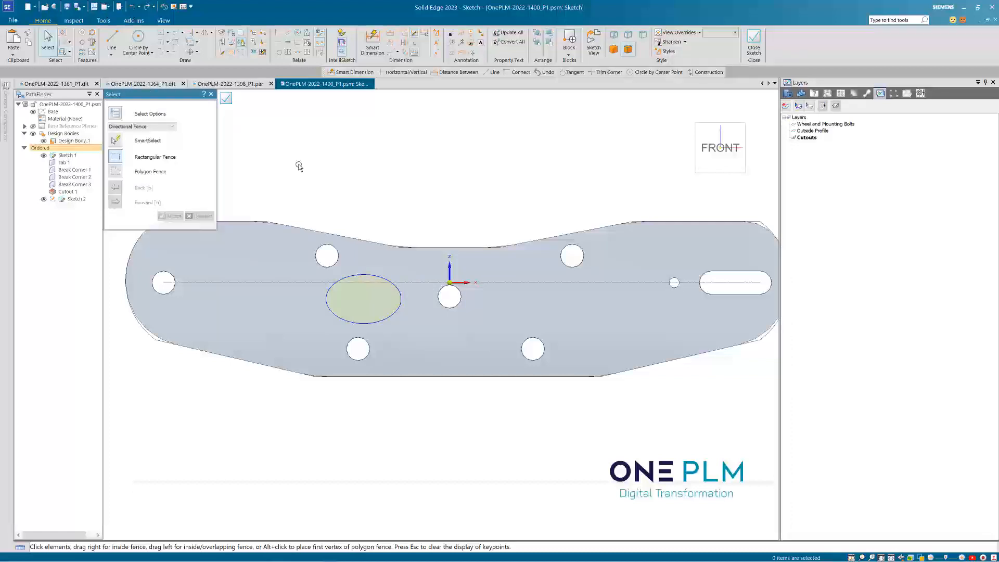
- Align the ellipse's uppermost and lowermost keypoints vertically with a Horizontal/Vertical relationship
{"action": "scroll", "coordinate": [278, 263], "scroll_direction": "up", "scroll_amount": 1}
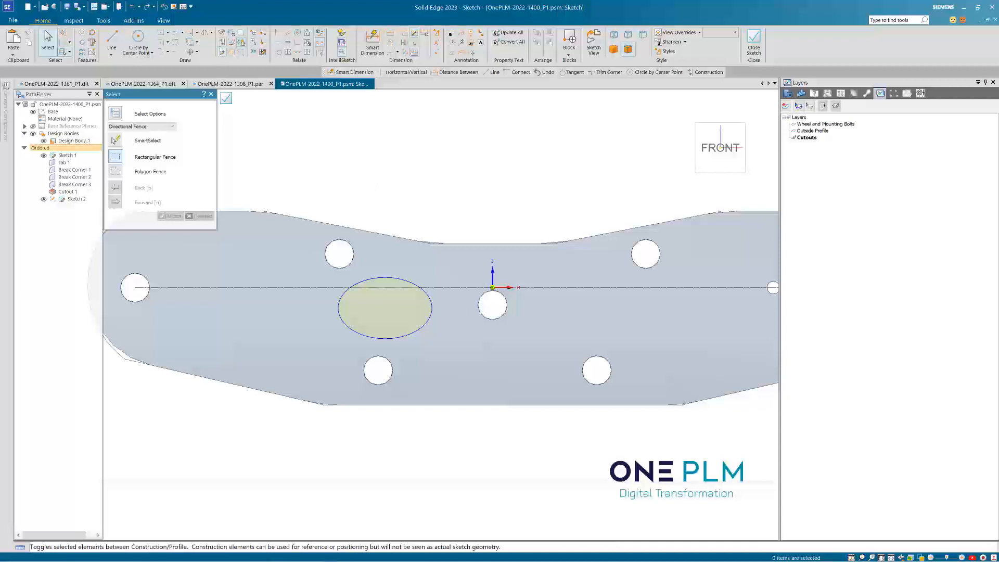
{"action": "left_click", "coordinate": [278, 42]}
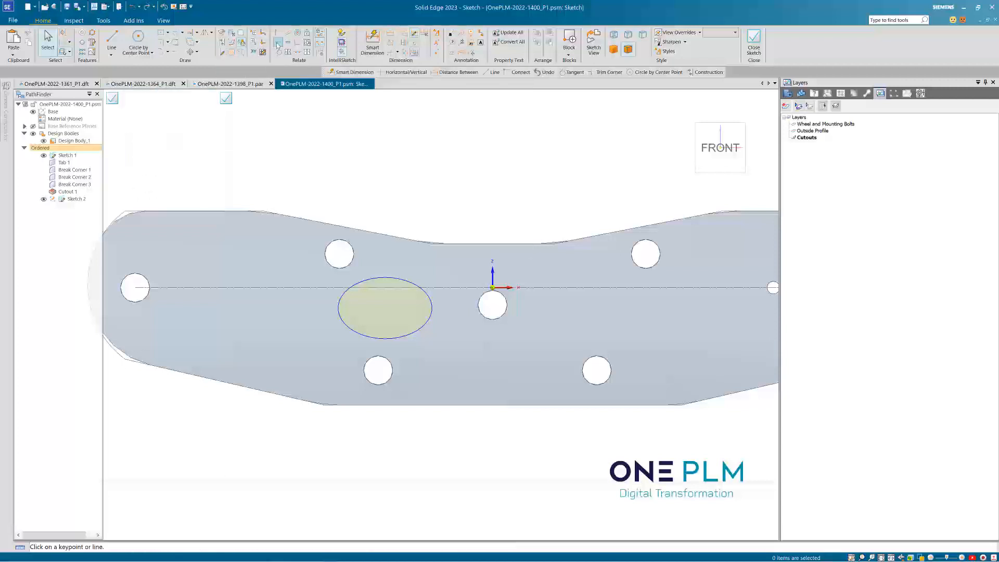
{"action": "left_click", "coordinate": [384, 277]}
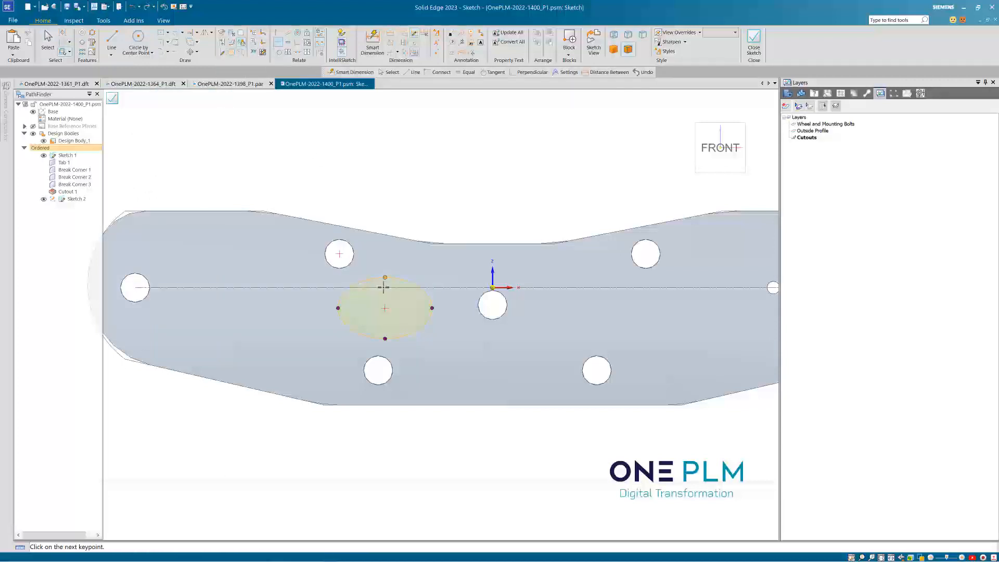
{"action": "left_click", "coordinate": [385, 338]}
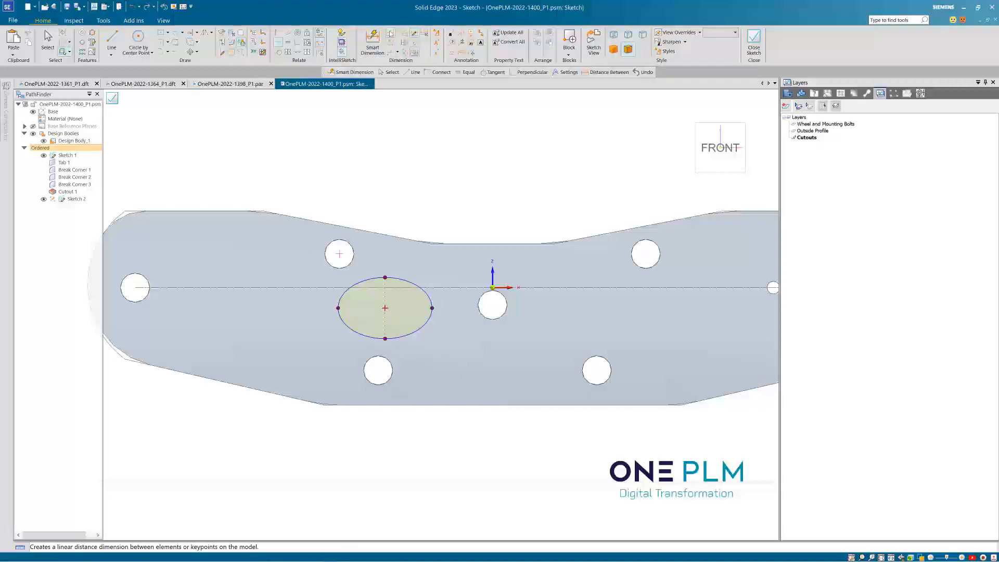
- Dimension the horizontal distance from the ellipse's center to the sketch origin as 100 mm with Smart Dimension
{"action": "left_click", "coordinate": [373, 42]}
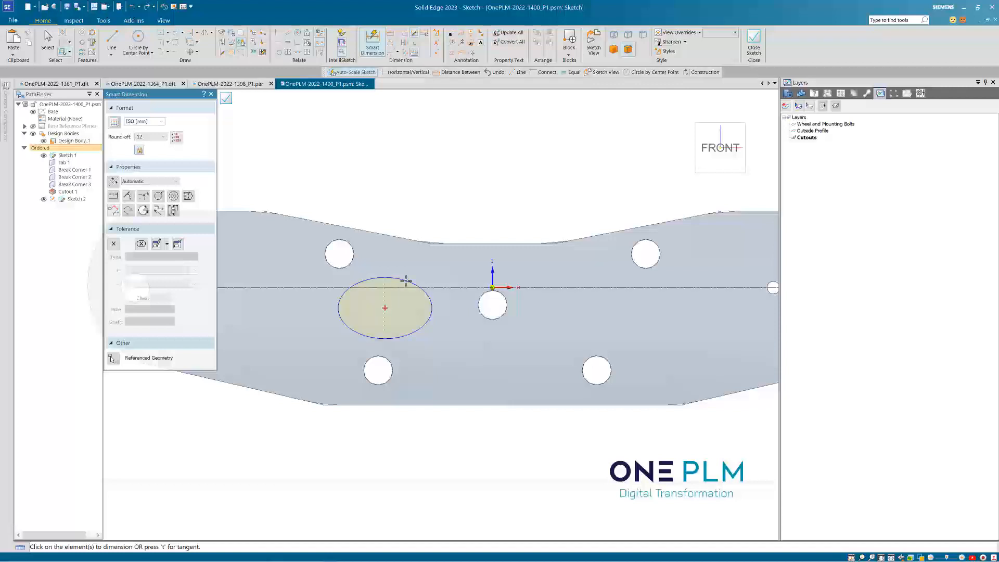
{"action": "left_click", "coordinate": [404, 281]}
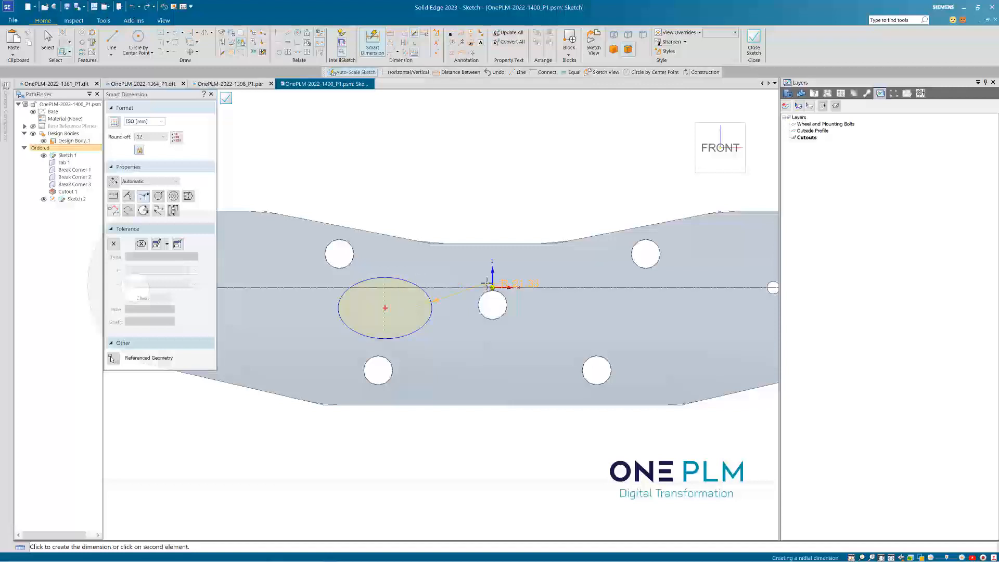
{"action": "left_click", "coordinate": [464, 320]}
{"action": "type", "text": "100"}
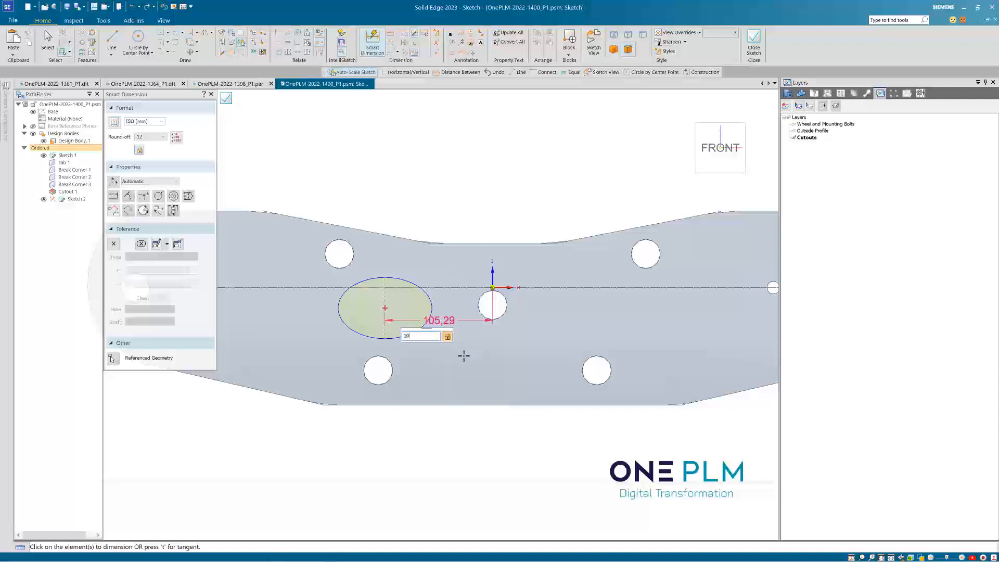
{"action": "key", "text": "Return"}
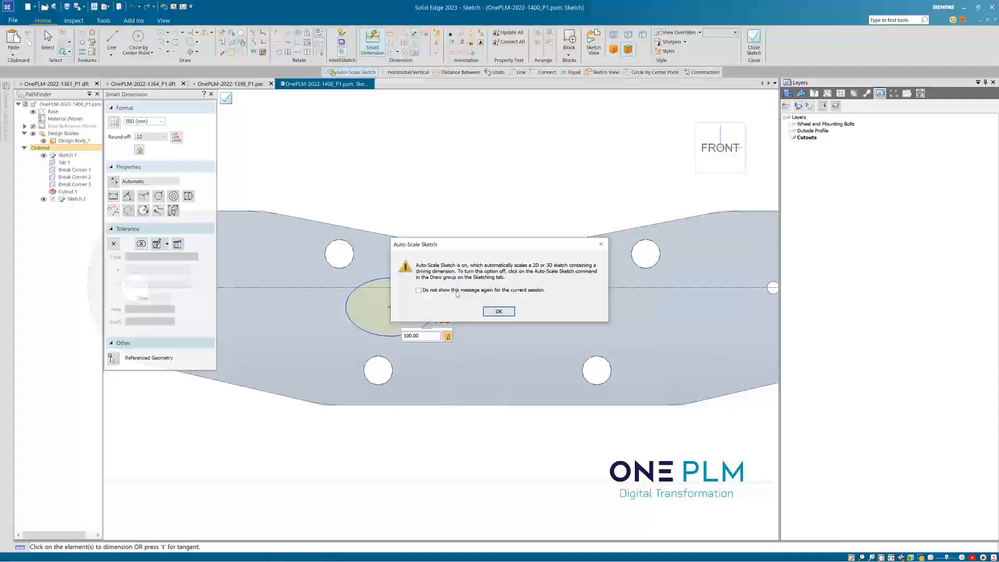
{"action": "key", "text": "Return"}
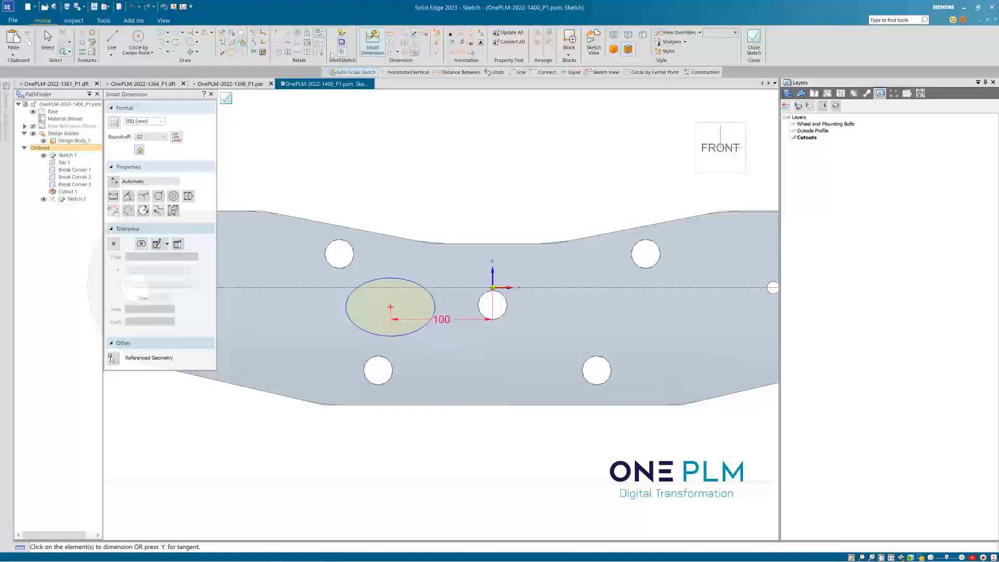
- Dimension the vertical offset of the ellipse's center from the plate's horizontal centerline as 20 mm
{"action": "left_click", "coordinate": [408, 281]}
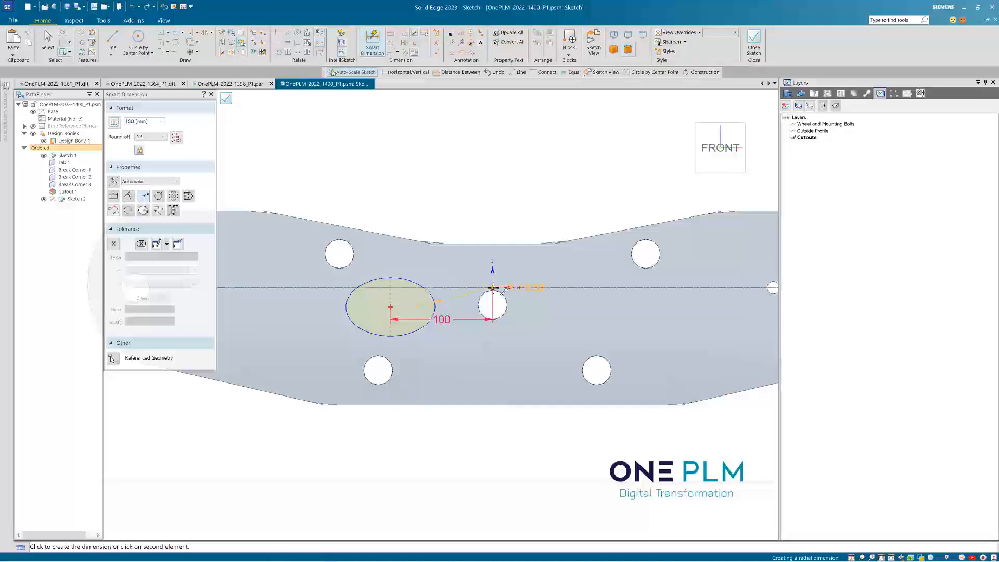
{"action": "left_click", "coordinate": [503, 288]}
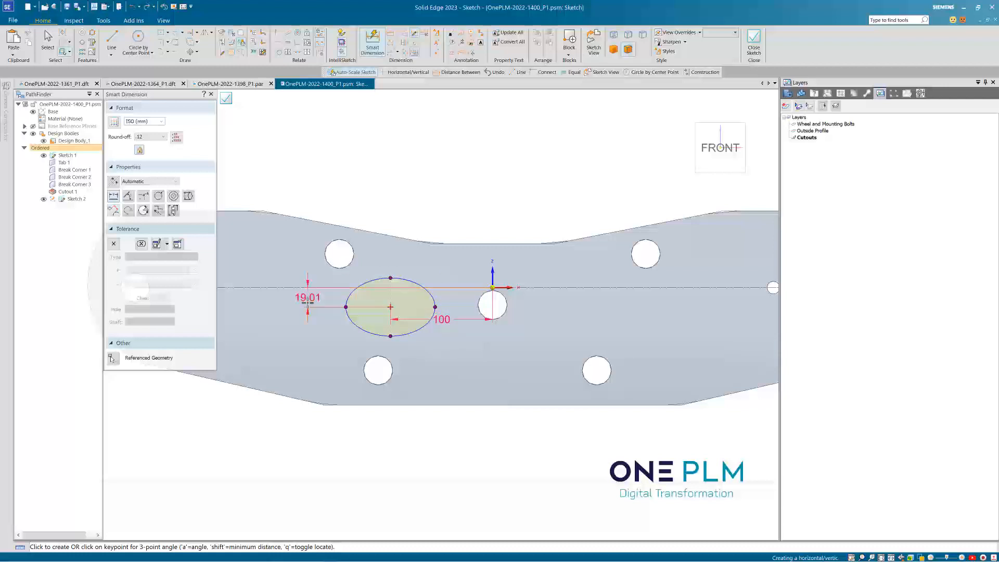
{"action": "left_click", "coordinate": [313, 283]}
{"action": "type", "text": "20"}
{"action": "key", "text": "Return"}
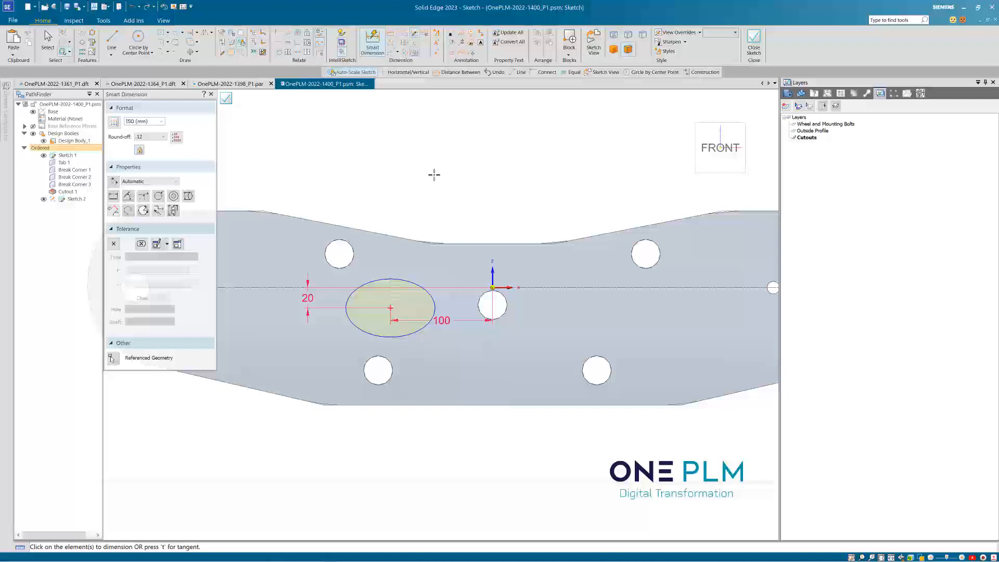
- Add Distance Between dimensions for the ellipse's full height and full width, using its opposite keypoints
{"action": "left_click", "coordinate": [391, 35]}
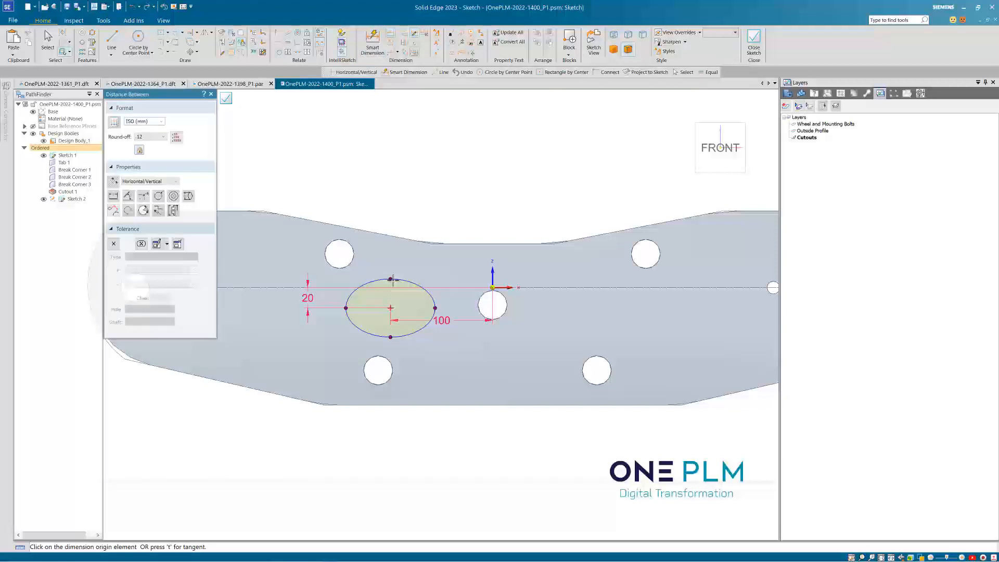
{"action": "left_click", "coordinate": [391, 281]}
{"action": "left_click", "coordinate": [390, 337]}
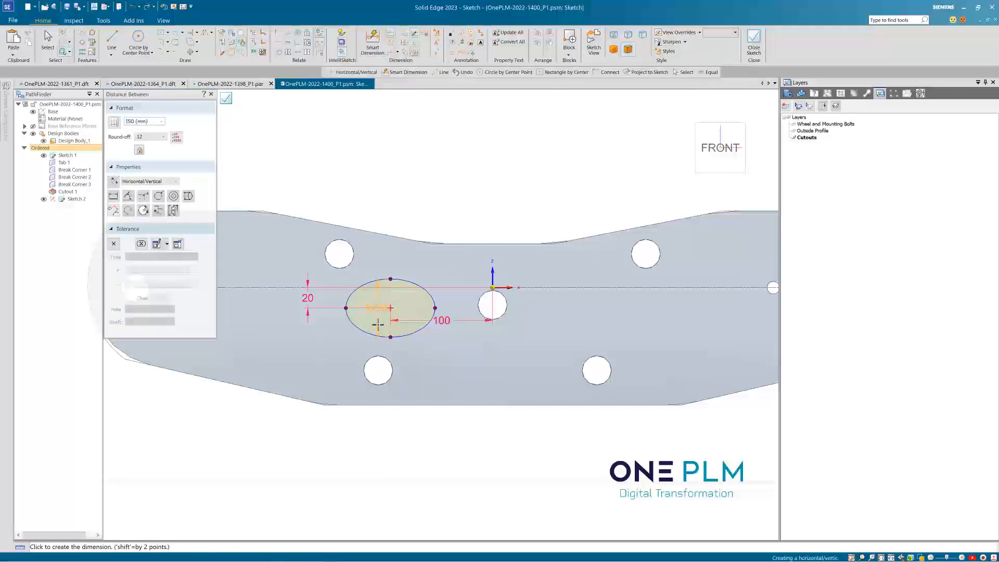
{"action": "left_click", "coordinate": [384, 324]}
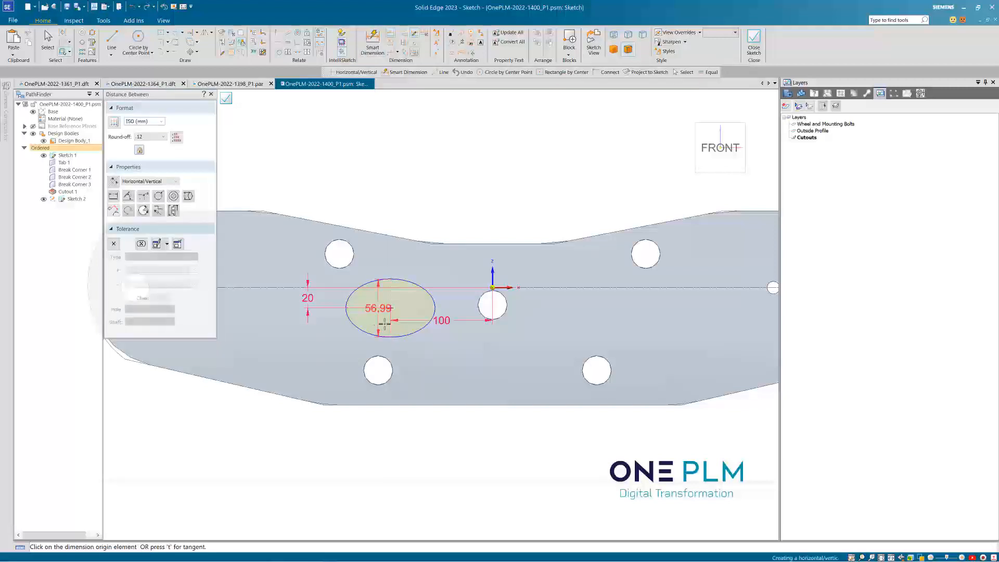
{"action": "left_click", "coordinate": [346, 308]}
{"action": "left_click", "coordinate": [435, 307]}
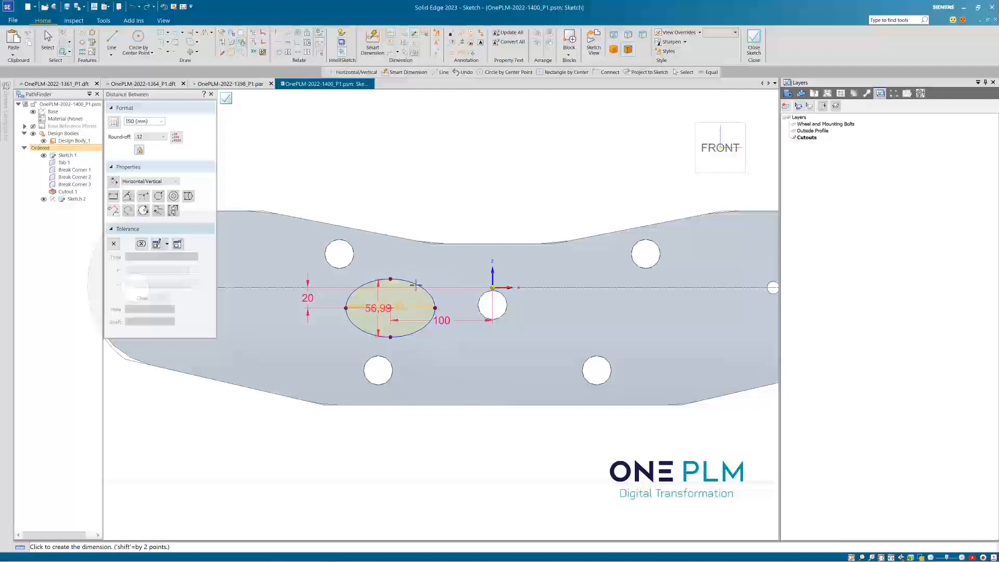
{"action": "left_click", "coordinate": [422, 270]}
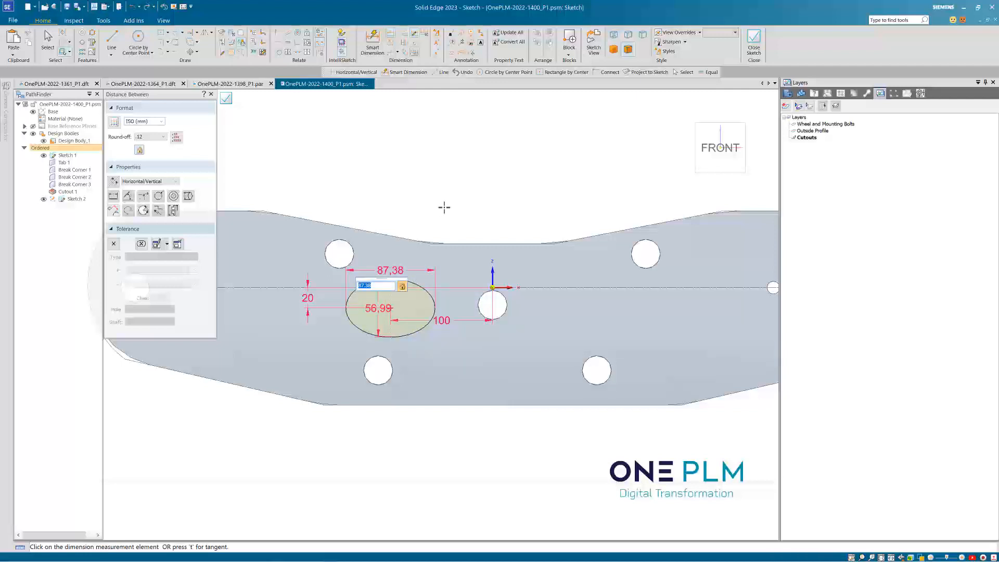
{"action": "key", "text": "Escape"}
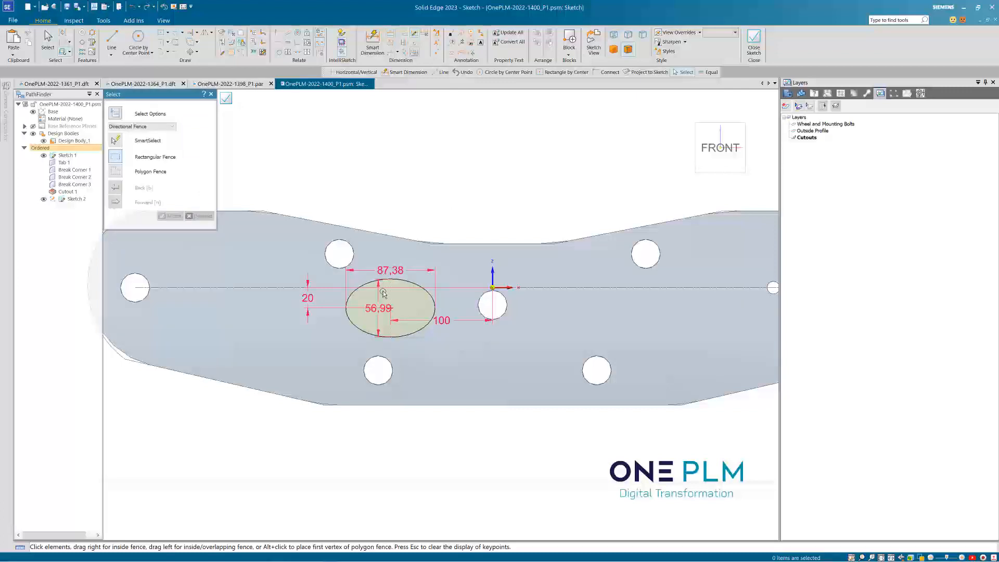
- Set the ellipse's overall width dimension to 90 mm
{"action": "left_click", "coordinate": [399, 270]}
{"action": "type", "text": "90"}
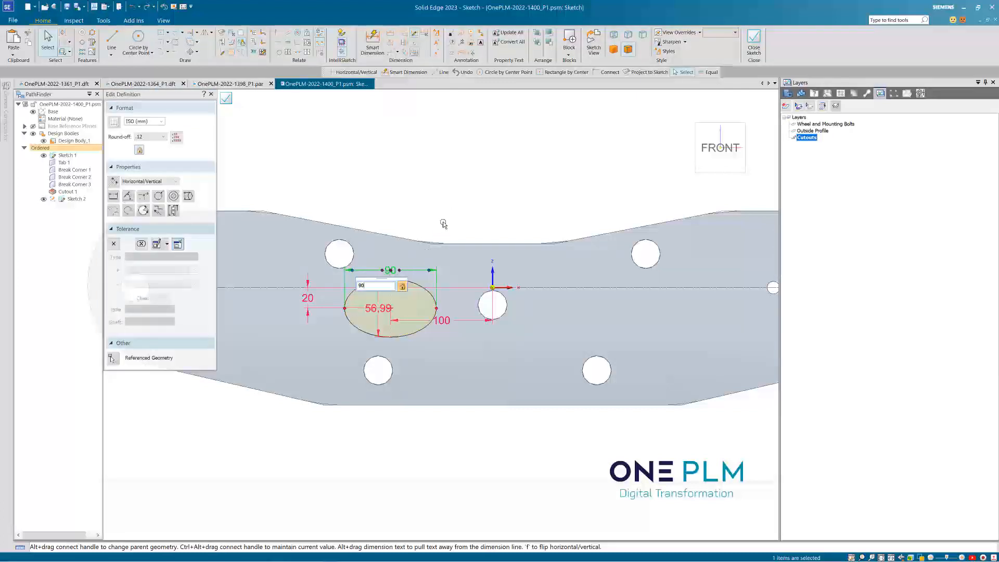
{"action": "key", "text": "Return"}
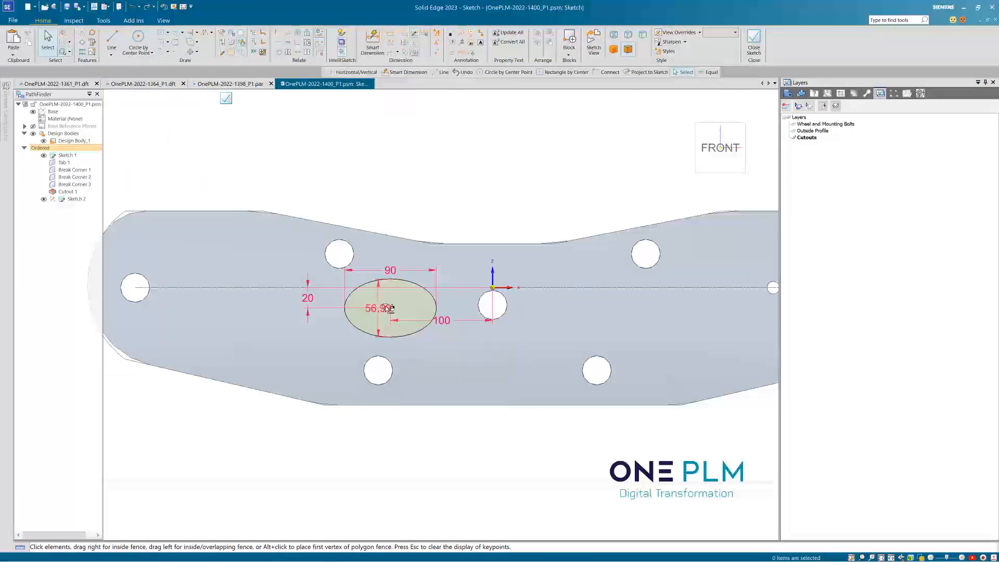
- Set the ellipse's overall height dimension to 60 mm
{"action": "left_click", "coordinate": [390, 303]}
{"action": "type", "text": "60"}
{"action": "key", "text": "Return"}
{"action": "left_click", "coordinate": [458, 204]}
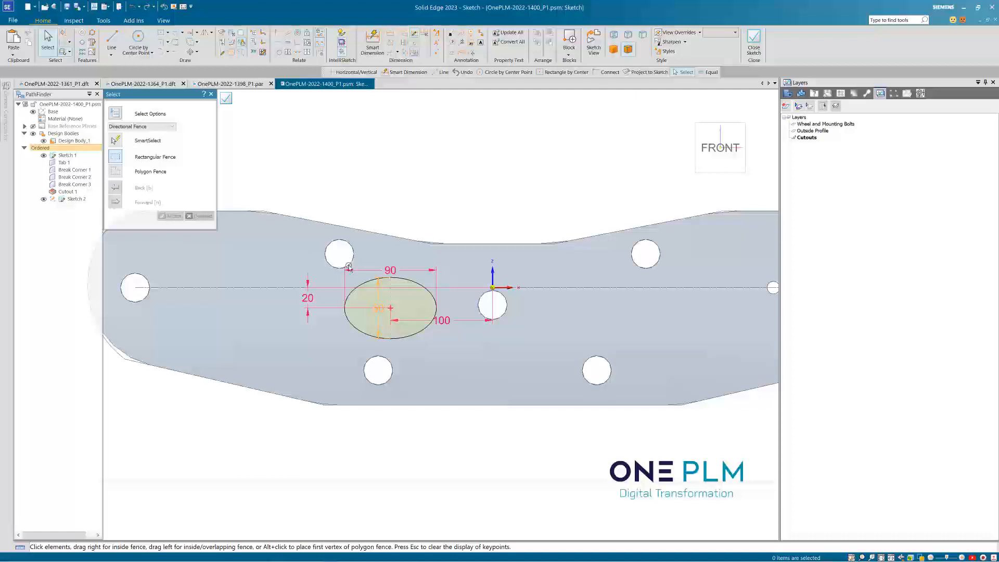
{"action": "left_click", "coordinate": [379, 308]}
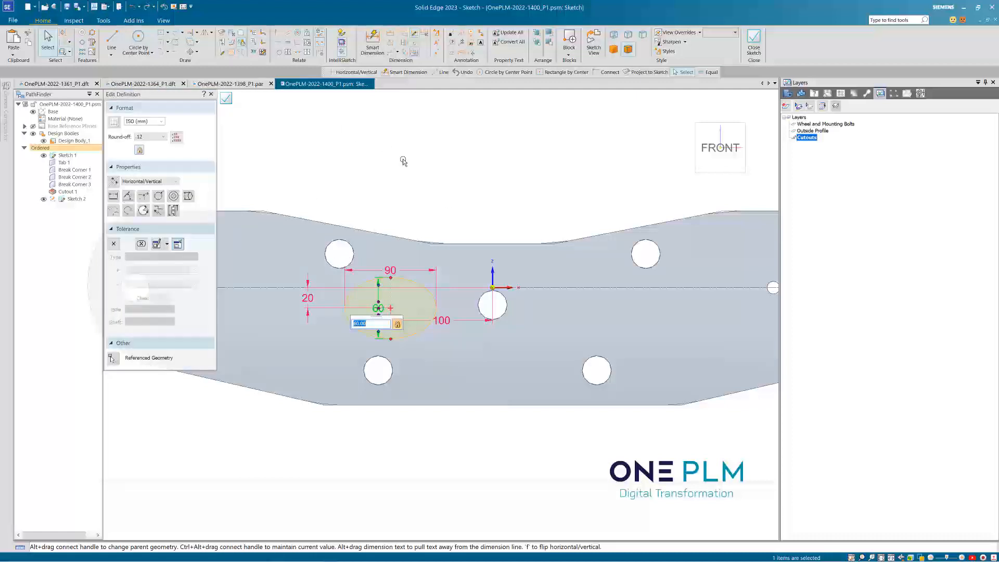
- Mirror a copy of the dimensioned ellipse about the vertical axis through the sketch origin
{"action": "left_click", "coordinate": [205, 32]}
{"action": "left_click", "coordinate": [414, 281]}
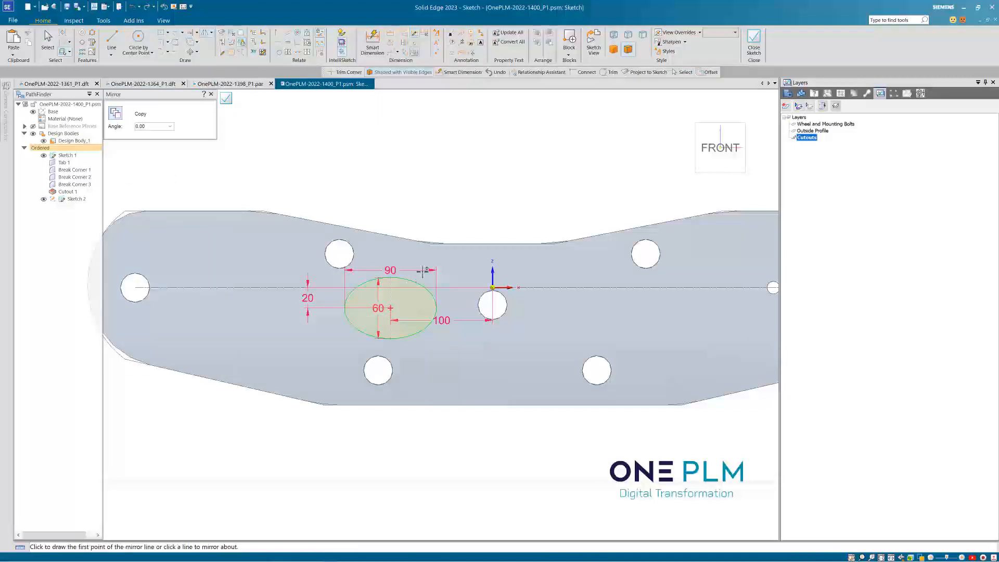
{"action": "left_click", "coordinate": [492, 275]}
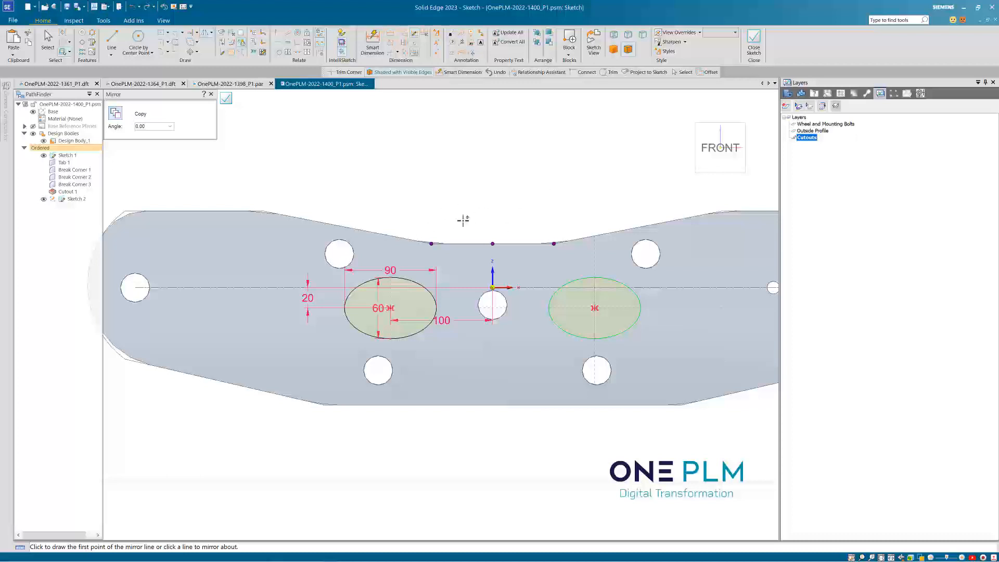
{"action": "left_click", "coordinate": [48, 37]}
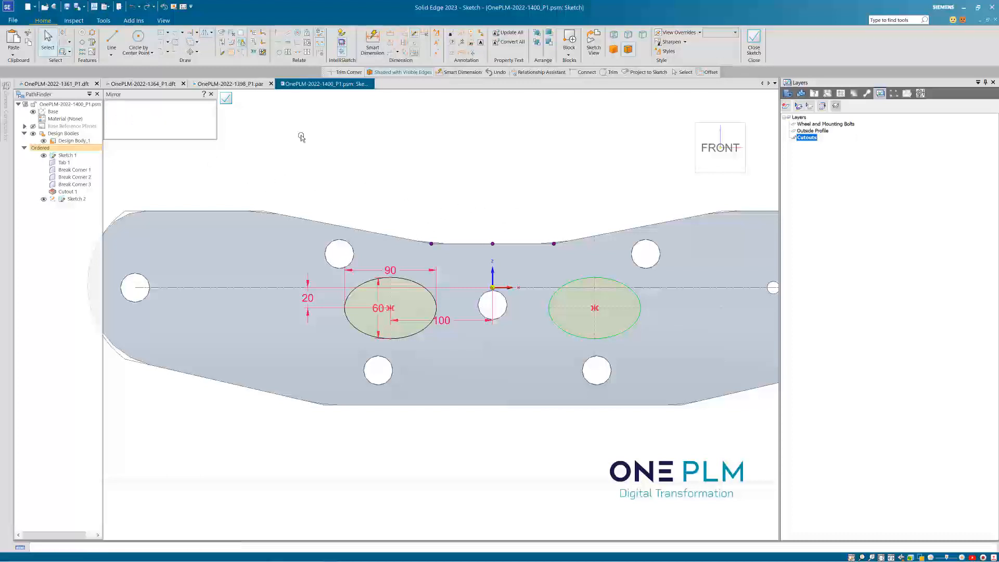
- Sketch a steep center-point ellipse between the far-left hole and the dimensioned ellipse, primary about 45 mm, secondary about 21 mm, angle about 82°
{"action": "scroll", "coordinate": [500, 214], "scroll_direction": "down", "scroll_amount": 3}
{"action": "scroll", "coordinate": [480, 189], "scroll_direction": "up", "scroll_amount": 1}
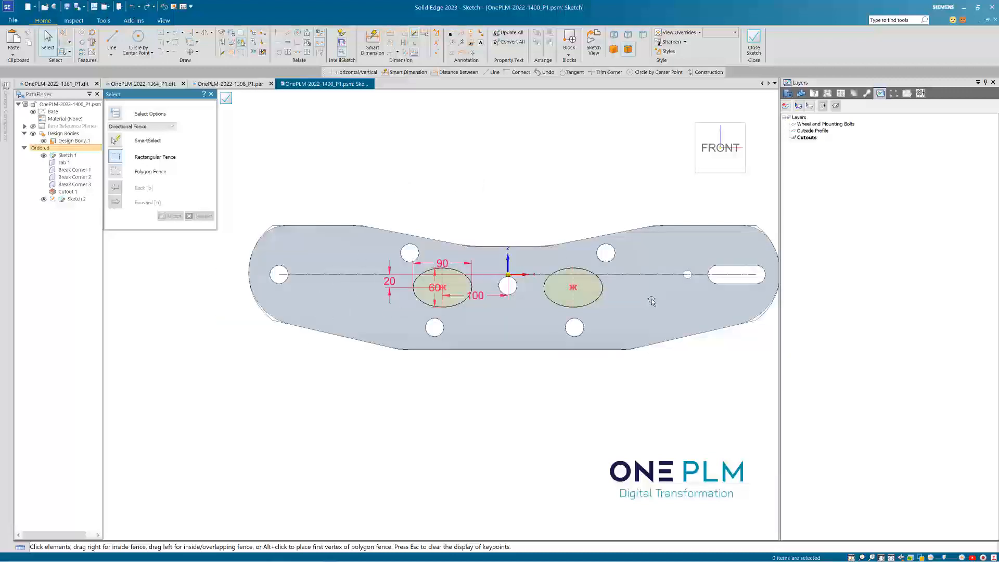
{"action": "scroll", "coordinate": [307, 194], "scroll_direction": "up", "scroll_amount": 2}
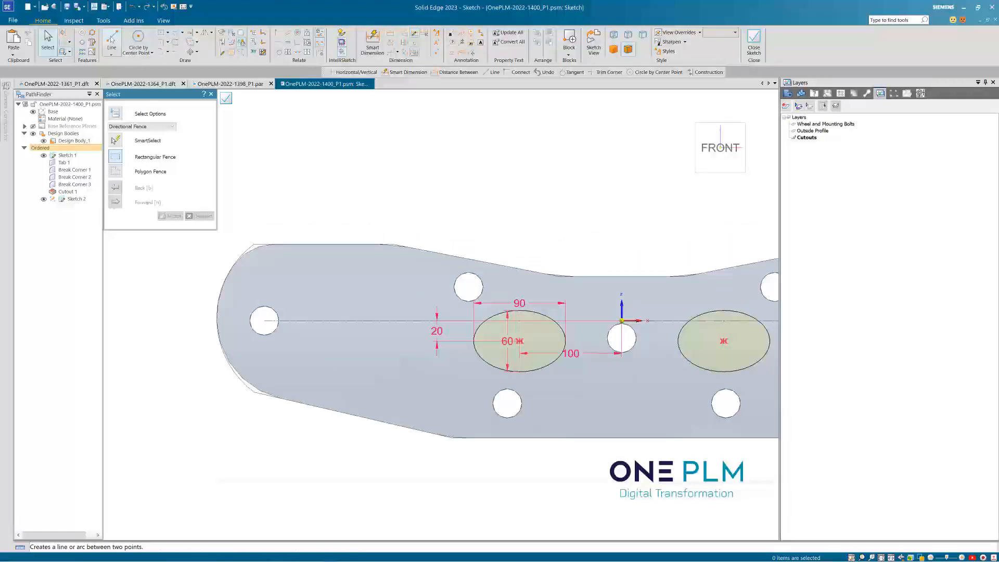
{"action": "left_click", "coordinate": [143, 53]}
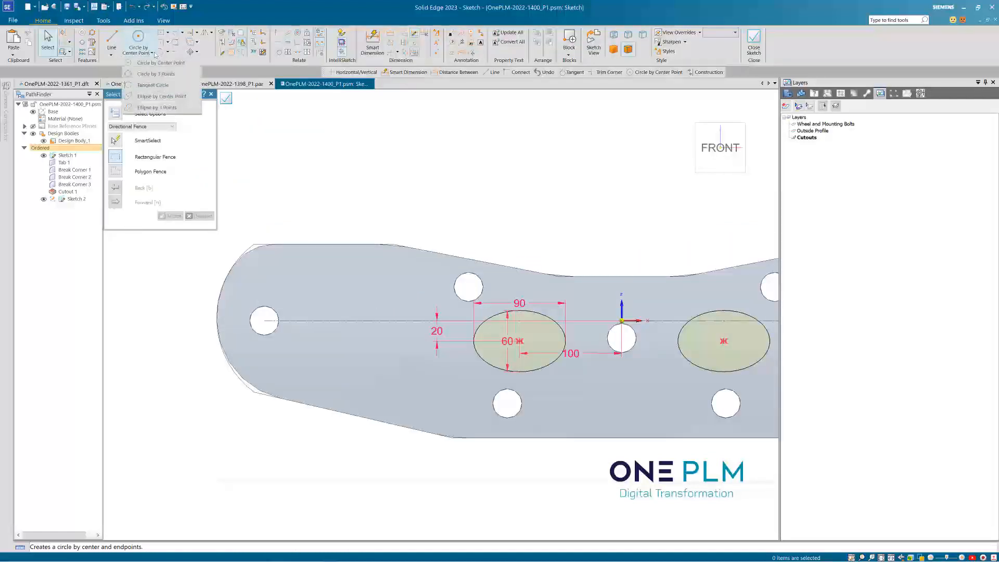
{"action": "left_click", "coordinate": [158, 108]}
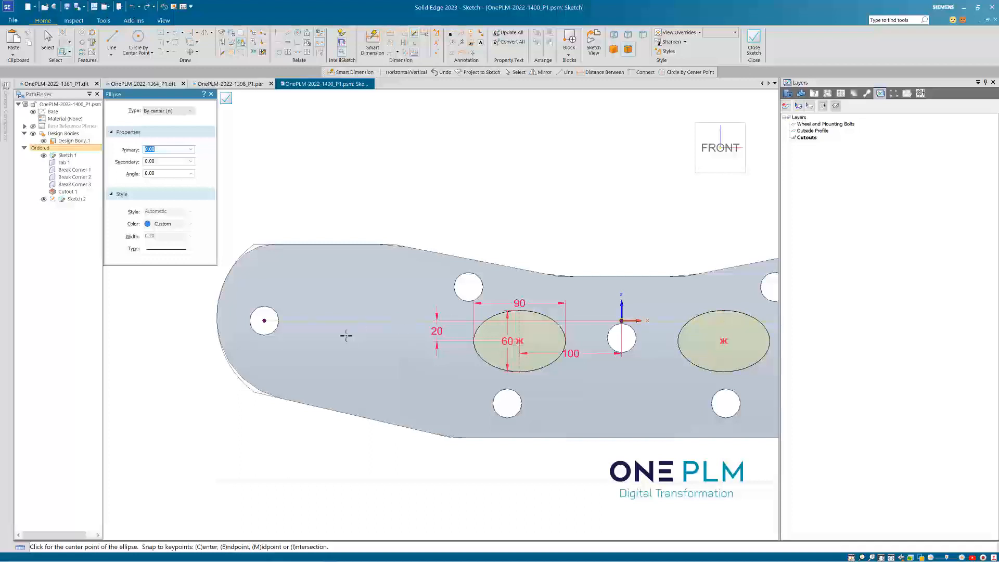
{"action": "left_click", "coordinate": [386, 334]}
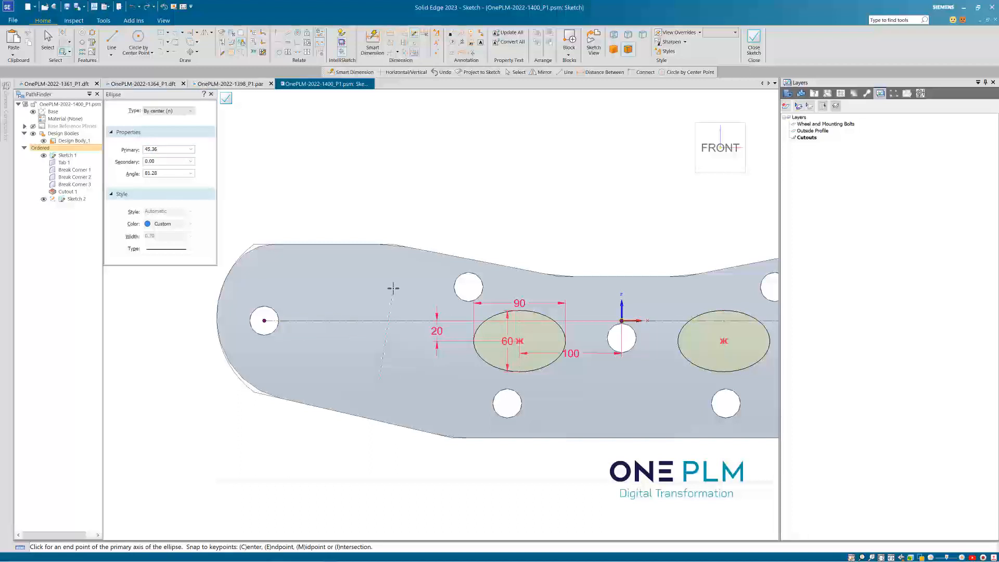
{"action": "left_click", "coordinate": [393, 288]}
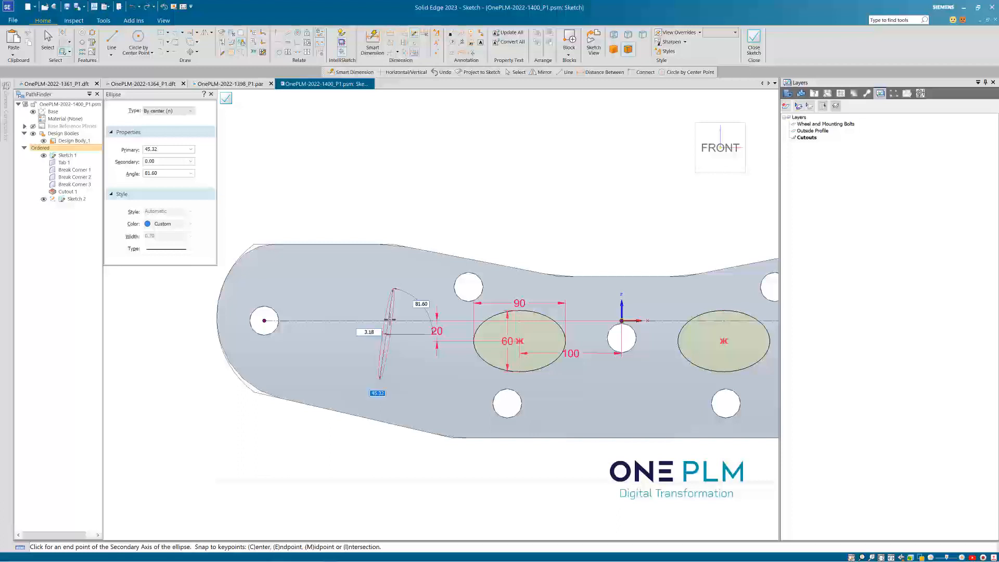
{"action": "left_click", "coordinate": [405, 349]}
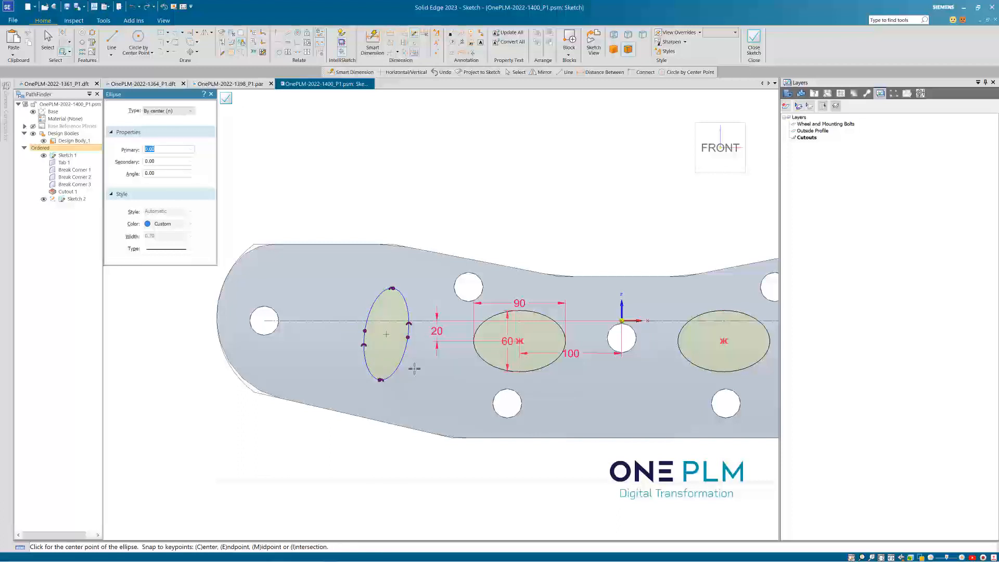
- Sketch a second, flatter ellipse on the same center, primary about 49 mm, secondary about 22 mm, angle about -8°
{"action": "left_click", "coordinate": [386, 334]}
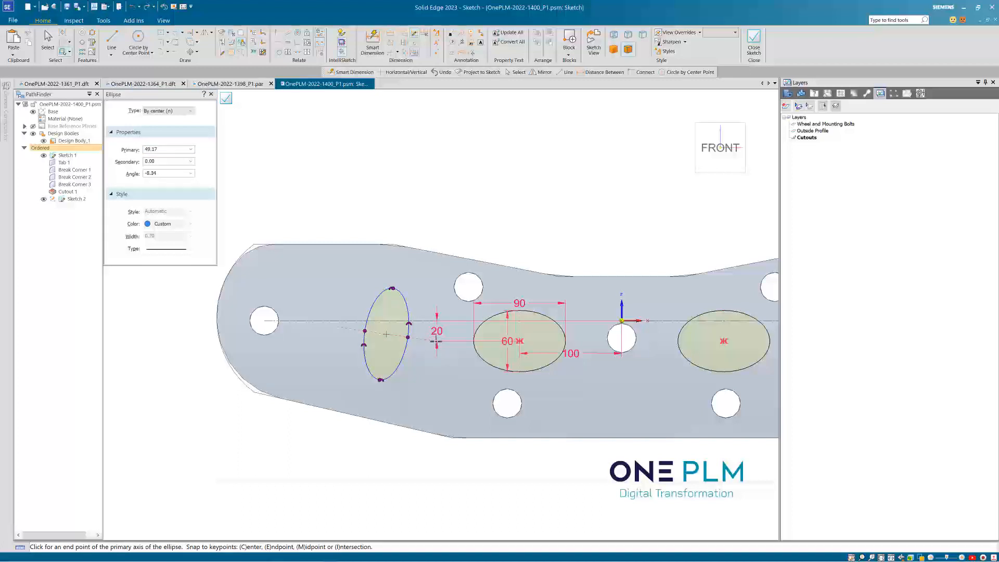
{"action": "left_click", "coordinate": [436, 341]}
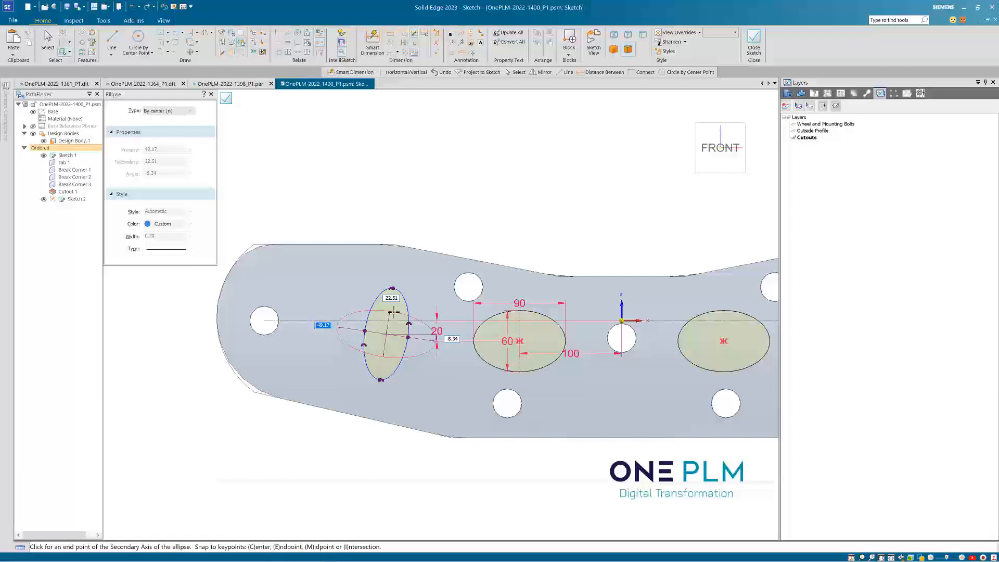
{"action": "left_click", "coordinate": [394, 313]}
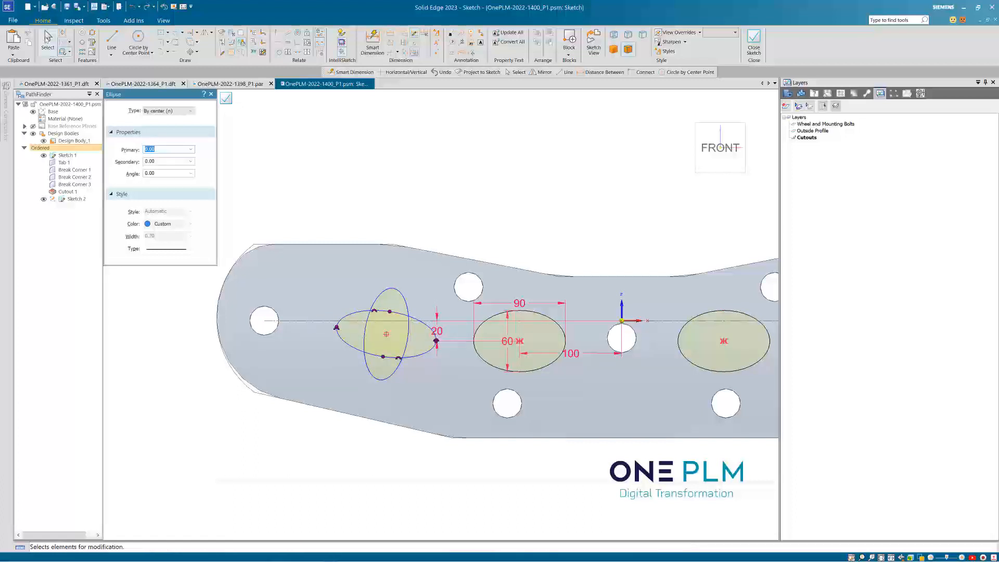
{"action": "key", "text": "Escape"}
- Try an angle of -90° and a secondary value of 4 mm for the flatter ellipse
{"action": "scroll", "coordinate": [442, 192], "scroll_direction": "up", "scroll_amount": 1}
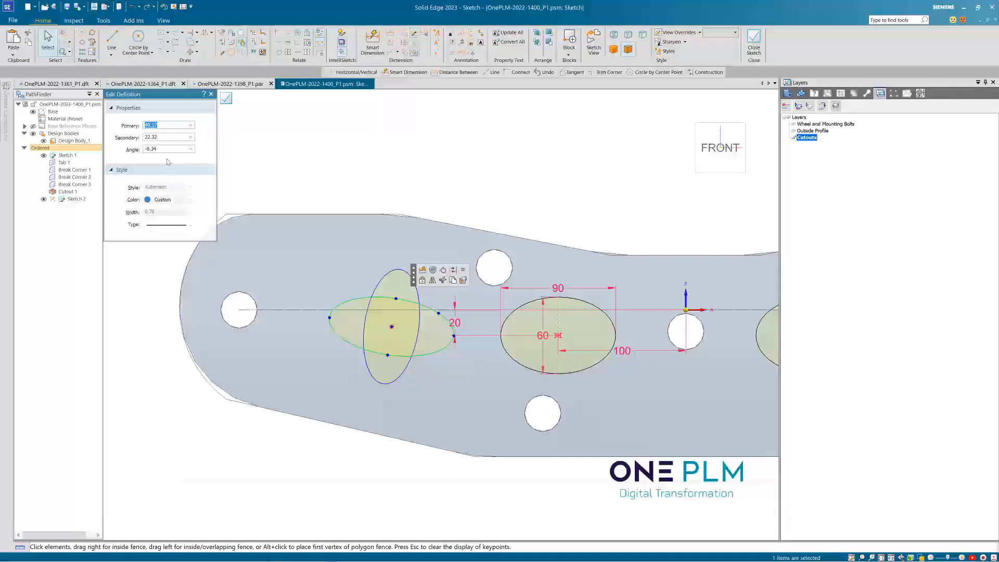
{"action": "left_click", "coordinate": [150, 150]}
{"action": "type", "text": "-90"}
{"action": "key", "text": "Return"}
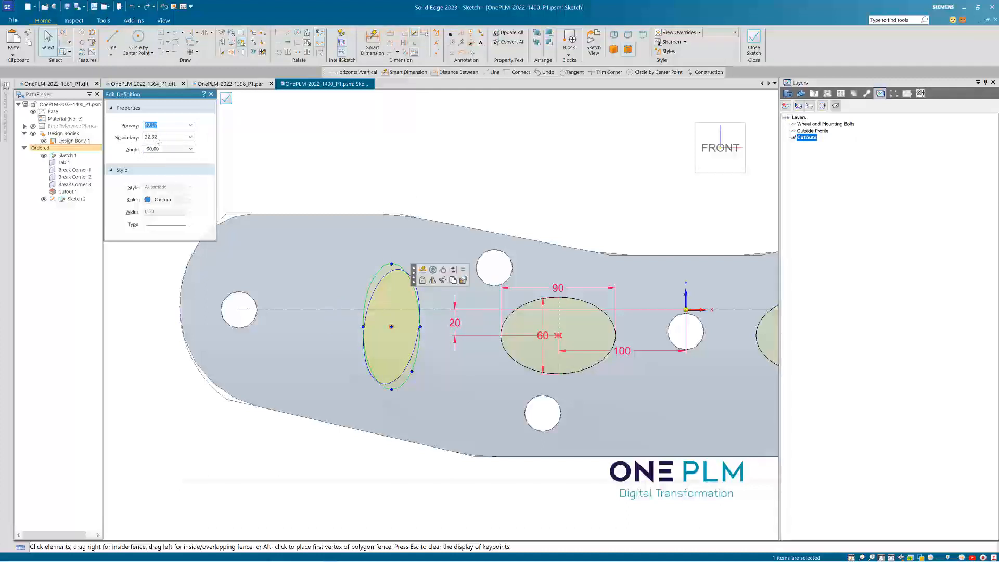
{"action": "left_click", "coordinate": [157, 139]}
{"action": "type", "text": "4"}
{"action": "key", "text": "Return"}
- Try angles of -80° and 80° for the selected narrow ellipse
{"action": "type", "text": "-"}
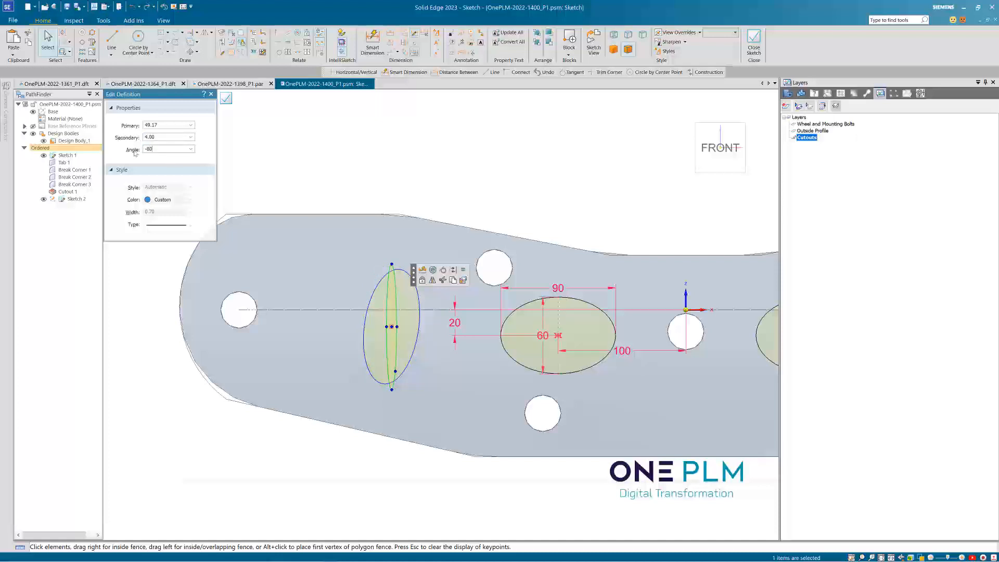
{"action": "type", "text": "80"}
{"action": "key", "text": "Return"}
{"action": "key", "text": "Return"}
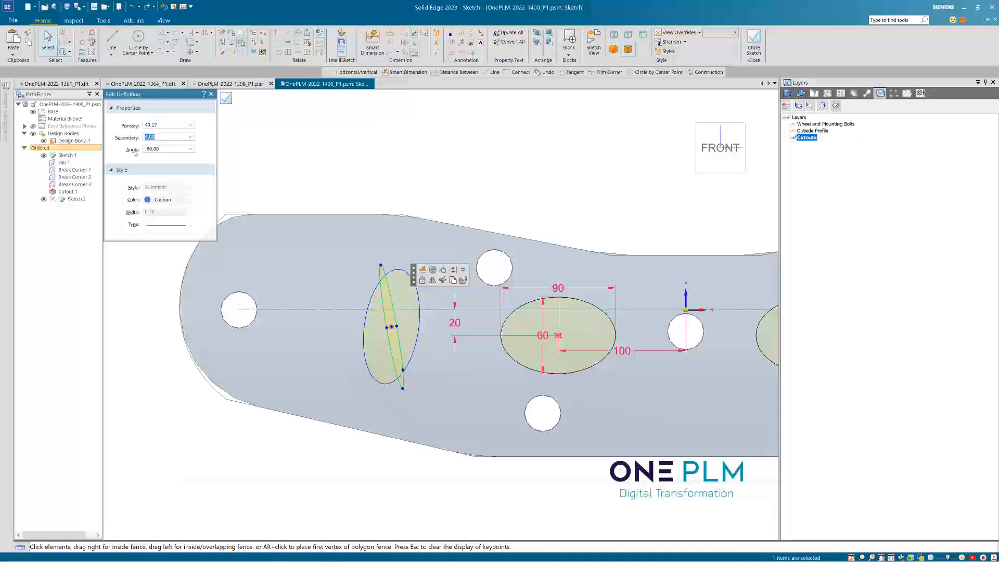
{"action": "key", "text": "Return"}
{"action": "key", "text": "Tab"}
{"action": "key", "text": "Tab"}
{"action": "type", "text": "80"}
{"action": "key", "text": "Return"}
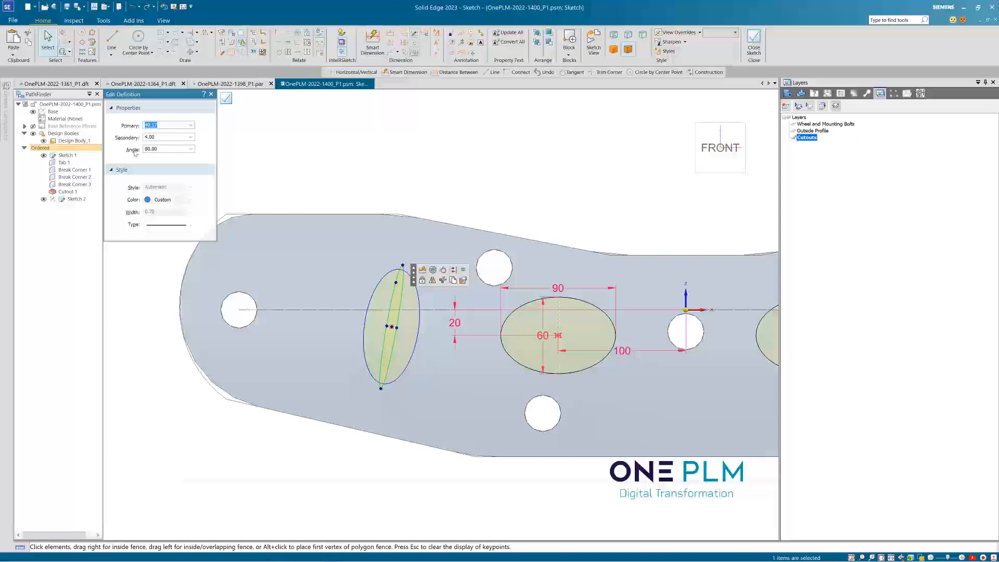
{"action": "key", "text": "Return"}
- Set the selected ellipse's angle to -10°, its secondary value to 24 mm and its primary value to 48 mm
{"action": "left_click_drag", "start_coordinate": [156, 149], "coordinate": [133, 149]}
{"action": "type", "text": "-10"}
{"action": "key", "text": "Return"}
{"action": "left_click_drag", "start_coordinate": [153, 137], "coordinate": [140, 139]}
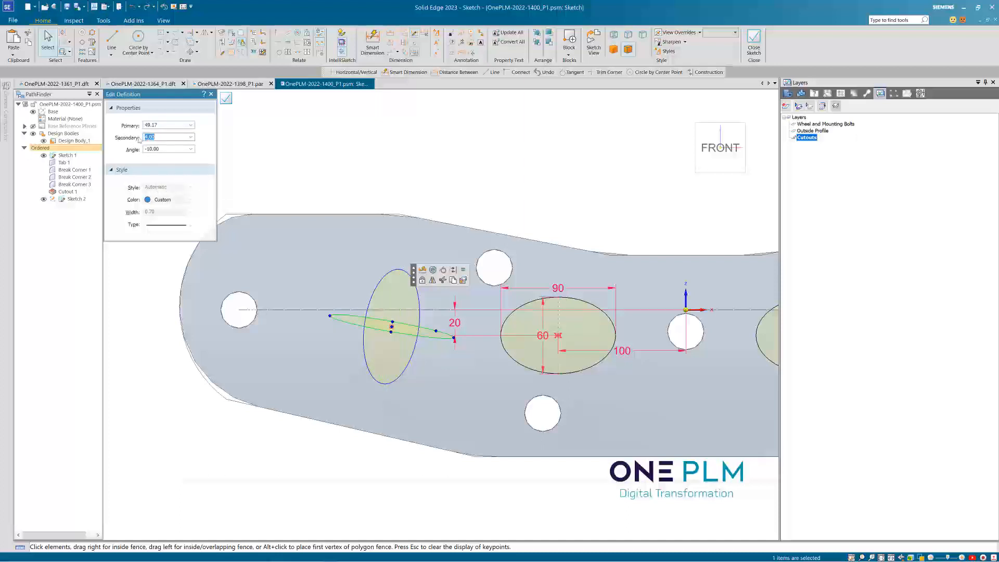
{"action": "type", "text": "24"}
{"action": "key", "text": "Return"}
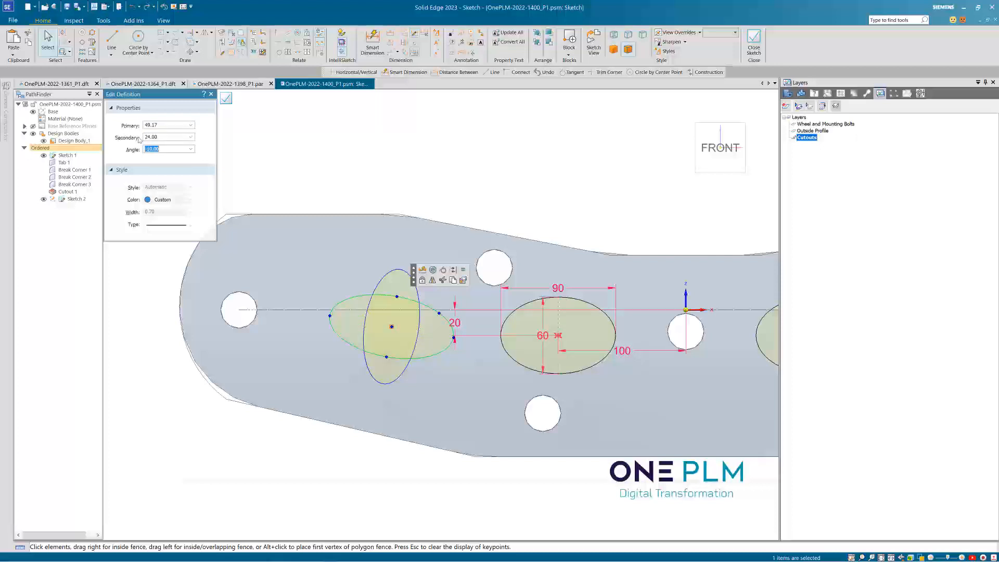
{"action": "type", "text": "48"}
{"action": "key", "text": "Return"}
{"action": "left_click", "coordinate": [309, 158]}
- Set the steep ellipse's angle to 80°, its primary value to 48 mm and its secondary value to 24 mm
{"action": "left_click", "coordinate": [385, 274]}
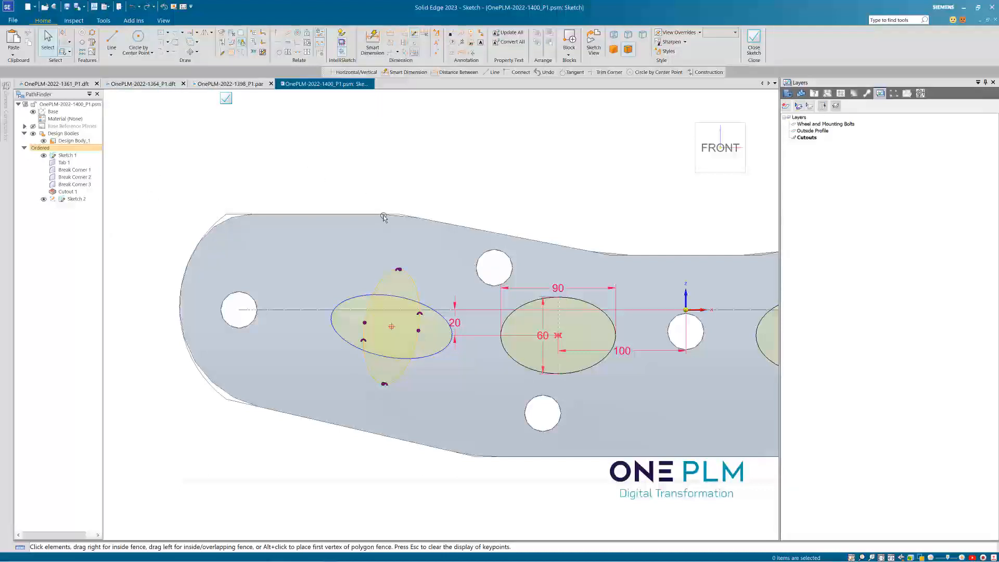
{"action": "left_click", "coordinate": [146, 151]}
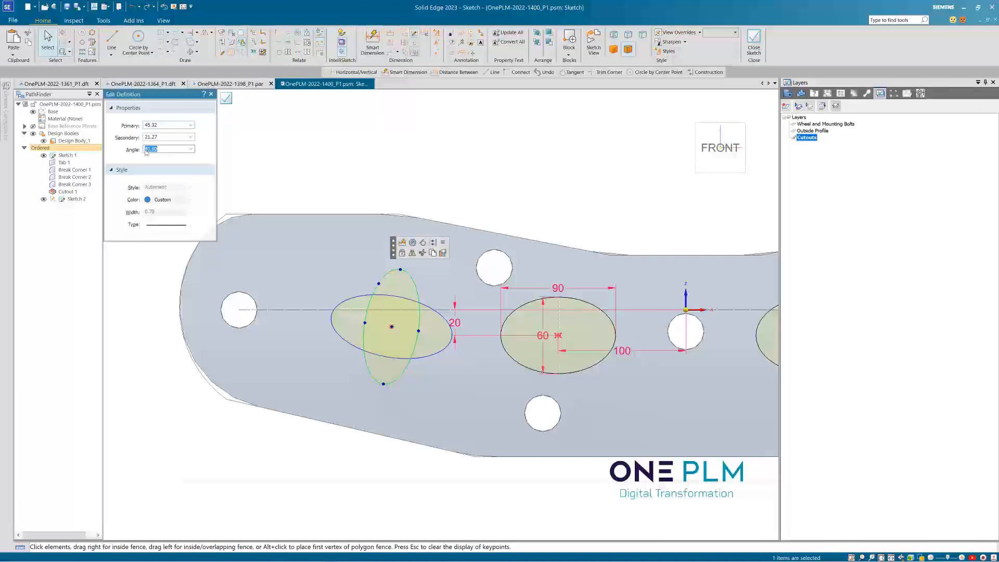
{"action": "type", "text": "80"}
{"action": "key", "text": "Tab"}
{"action": "type", "text": "48"}
{"action": "key", "text": "Tab"}
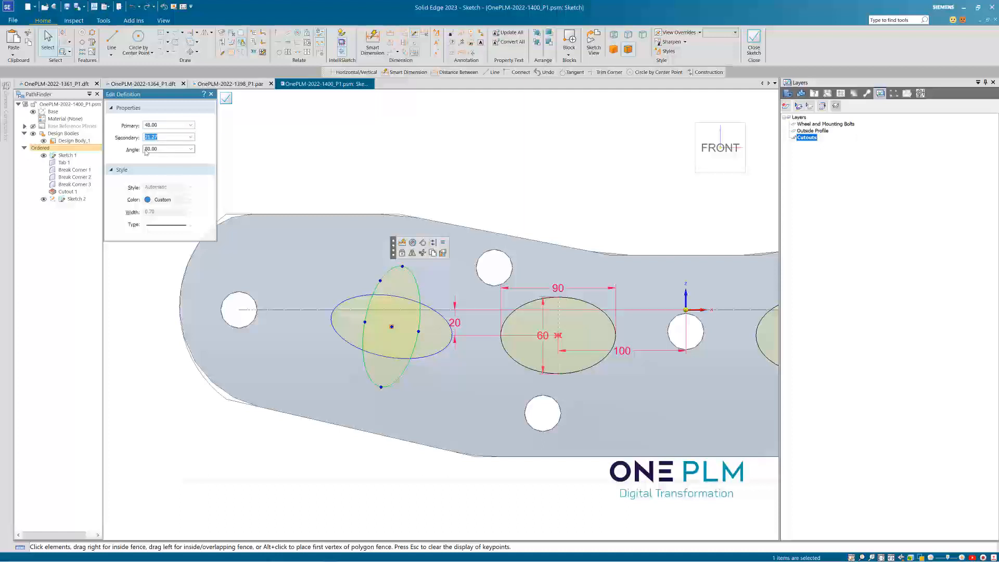
{"action": "type", "text": "24"}
{"action": "key", "text": "Tab"}
{"action": "left_click", "coordinate": [344, 189]}
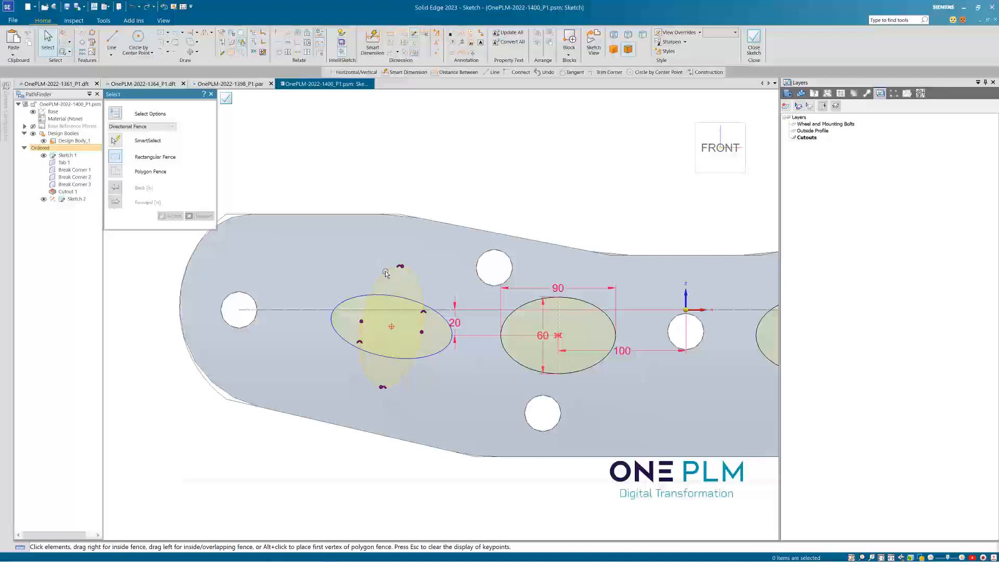
- Select both crossing ellipses and apply a Lock relationship to them
{"action": "left_click", "coordinate": [359, 301]}
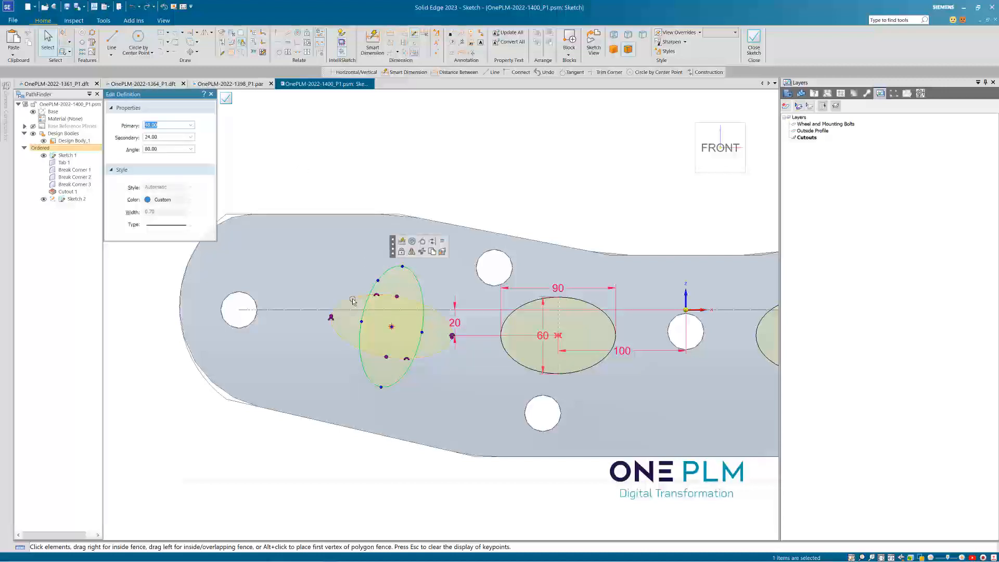
{"action": "left_click", "coordinate": [353, 301], "text": "ctrl"}
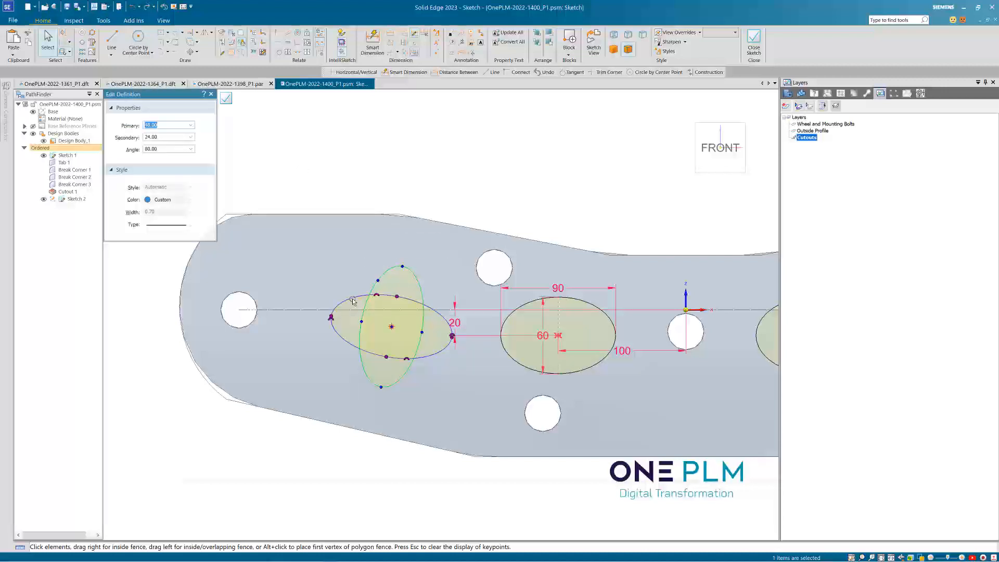
{"action": "left_click", "coordinate": [307, 34]}
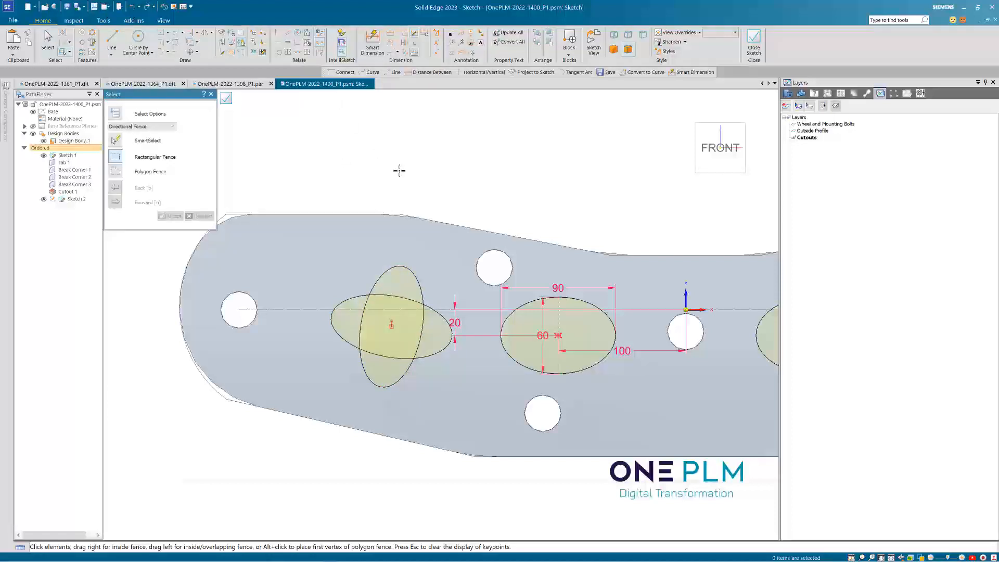
- Mirror a copy of the two crossing ellipses about the vertical axis through the sketch origin
{"action": "scroll", "coordinate": [363, 175], "scroll_direction": "down", "scroll_amount": 1}
{"action": "scroll", "coordinate": [447, 163], "scroll_direction": "down", "scroll_amount": 1}
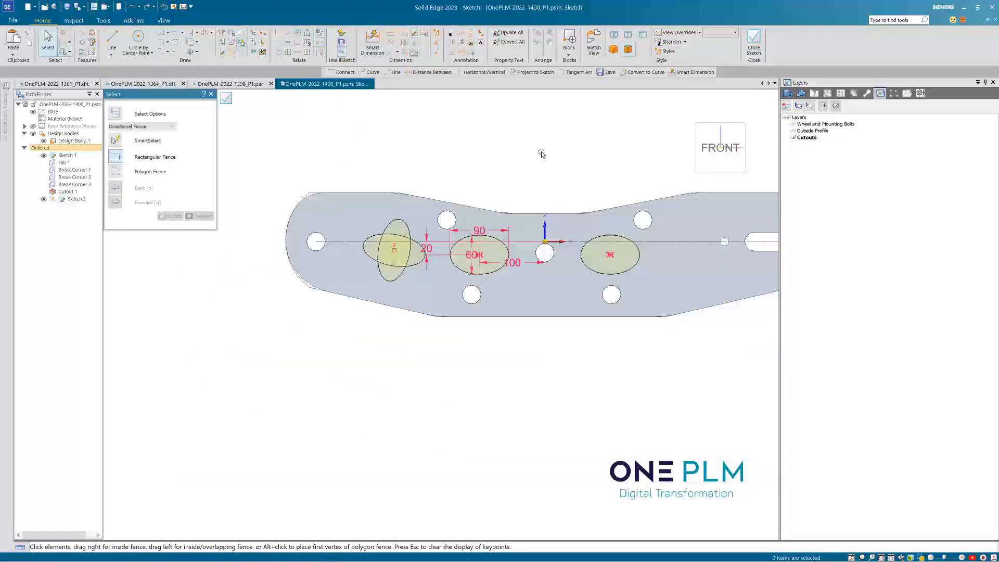
{"action": "scroll", "coordinate": [542, 154], "scroll_direction": "down", "scroll_amount": 1}
{"action": "scroll", "coordinate": [623, 150], "scroll_direction": "up", "scroll_amount": 1}
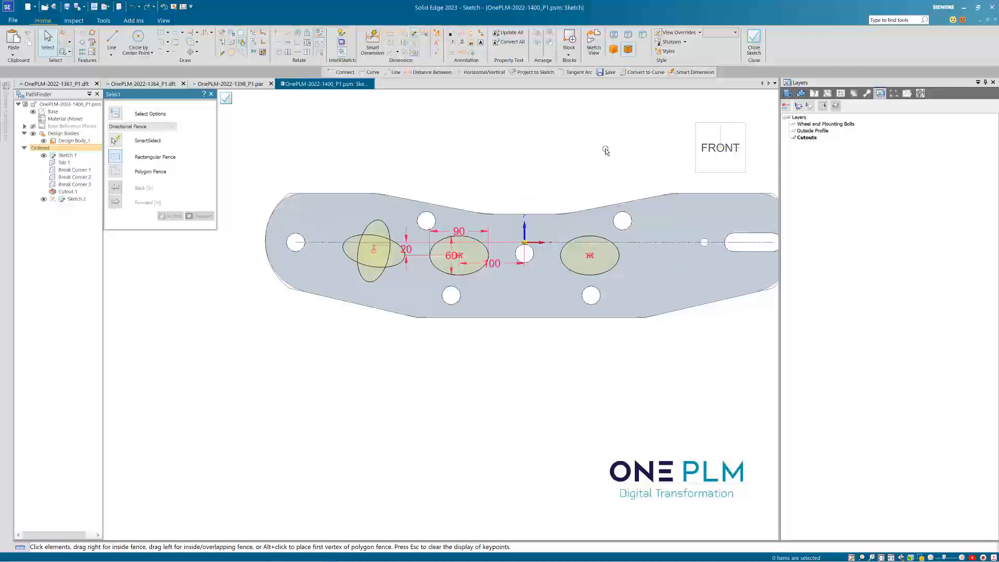
{"action": "scroll", "coordinate": [364, 173], "scroll_direction": "up", "scroll_amount": 1}
{"action": "left_click_drag", "start_coordinate": [322, 174], "coordinate": [425, 311]}
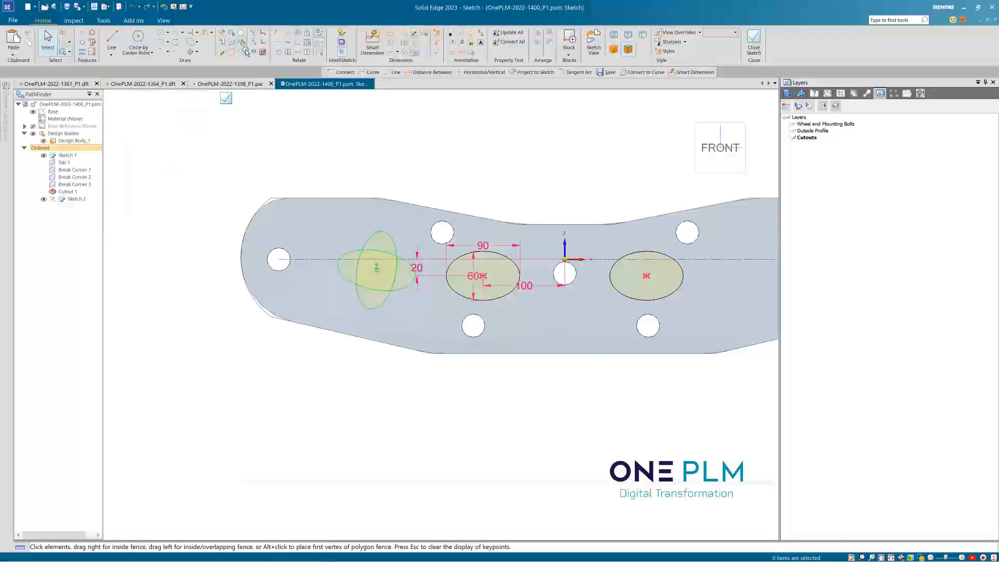
{"action": "left_click", "coordinate": [205, 34]}
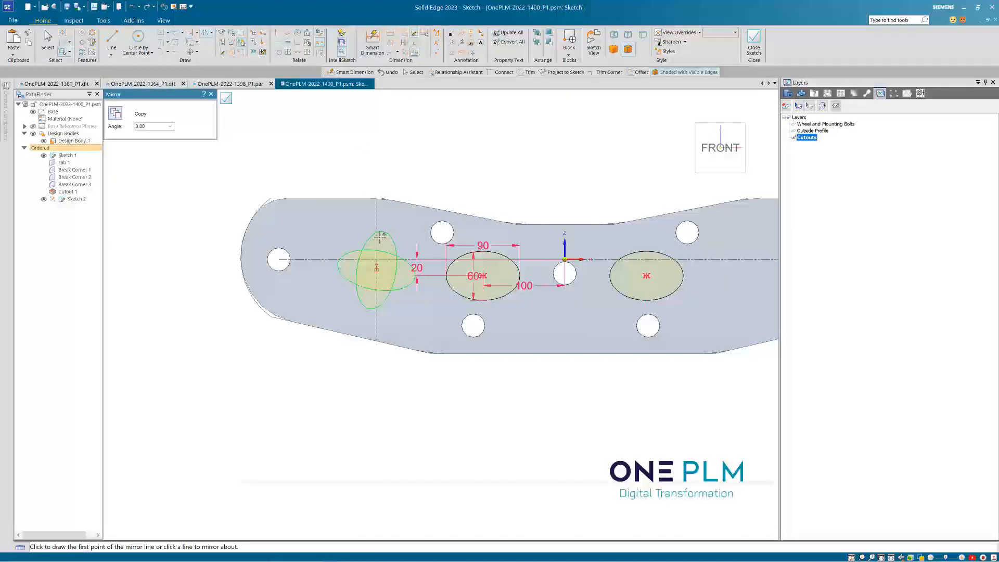
{"action": "left_click", "coordinate": [564, 251]}
{"action": "scroll", "coordinate": [461, 244], "scroll_direction": "down", "scroll_amount": 2}
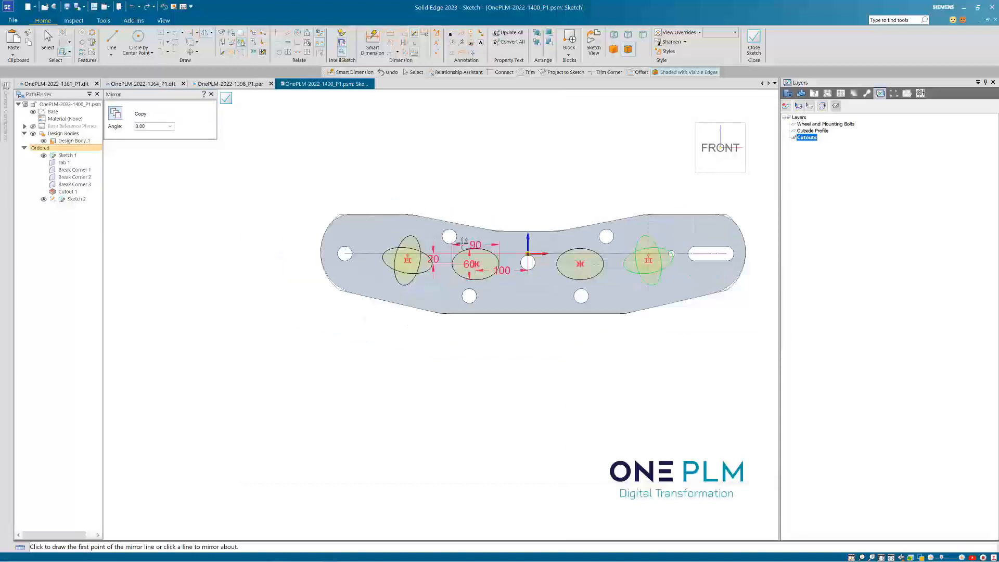
{"action": "scroll", "coordinate": [665, 183], "scroll_direction": "up", "scroll_amount": 2}
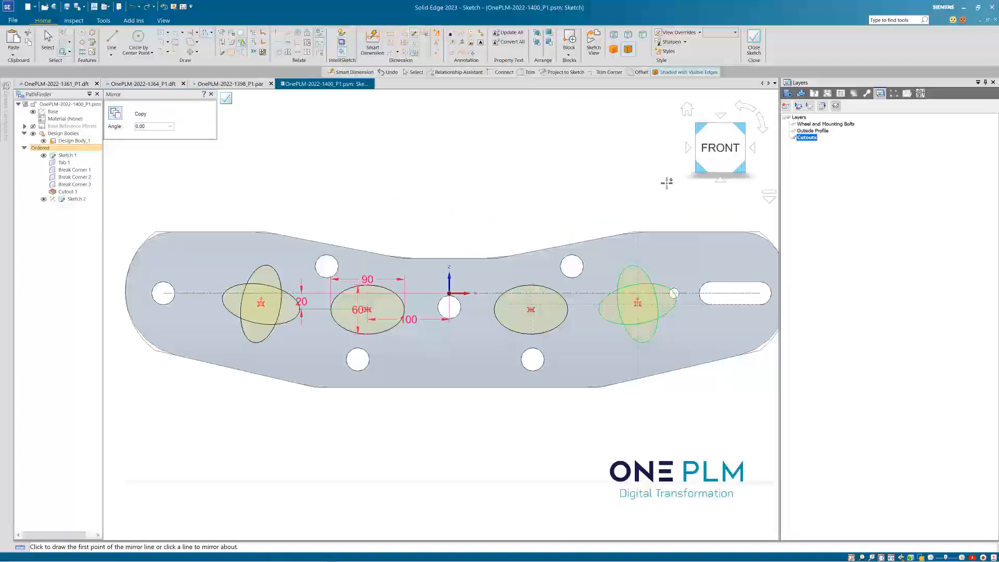
- Delete the symmetric relationship at the centre of the mirrored pair of crossing ellipses
{"action": "key", "text": "Escape"}
{"action": "scroll", "coordinate": [582, 195], "scroll_direction": "down", "scroll_amount": 2}
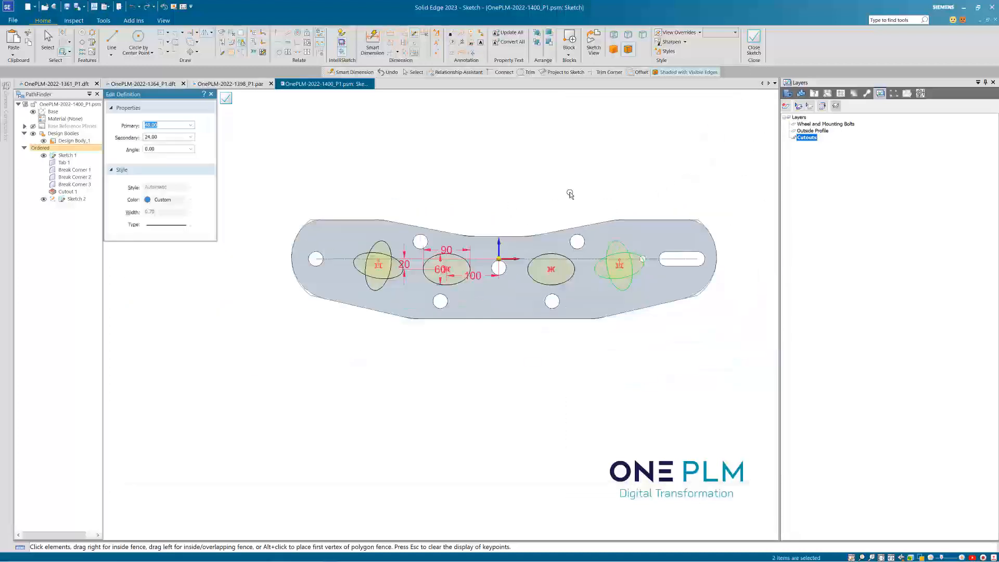
{"action": "scroll", "coordinate": [647, 202], "scroll_direction": "up", "scroll_amount": 1}
{"action": "scroll", "coordinate": [647, 203], "scroll_direction": "up", "scroll_amount": 2}
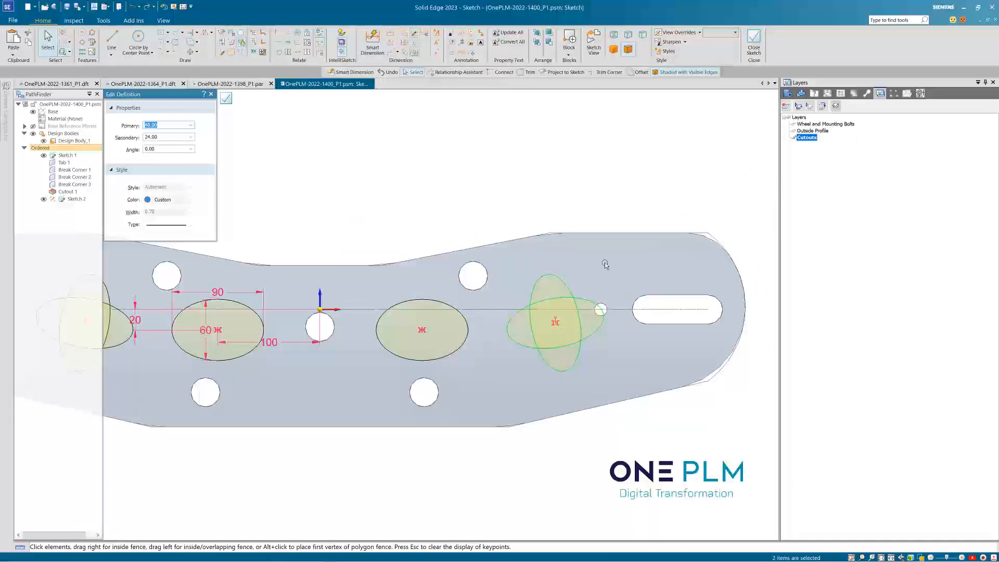
{"action": "left_click", "coordinate": [585, 300]}
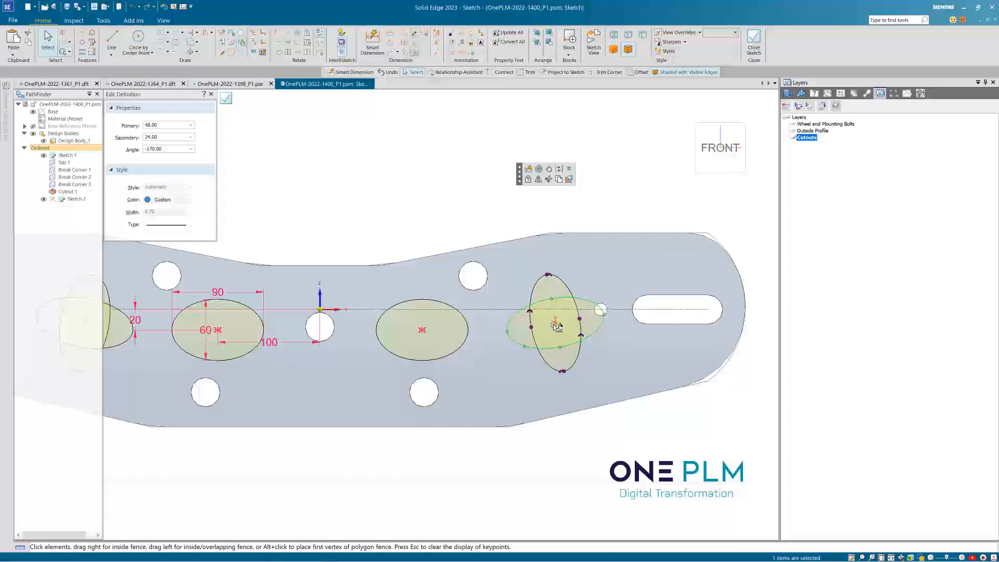
{"action": "mouse_move", "coordinate": [554, 326]}
{"action": "left_mouse_down"}
{"action": "mouse_move", "coordinate": [556, 351]}
{"action": "mouse_move", "coordinate": [555, 328]}
{"action": "mouse_move", "coordinate": [547, 334]}
{"action": "mouse_move", "coordinate": [555, 320]}
{"action": "mouse_move", "coordinate": [555, 333]}
{"action": "left_mouse_up"}
{"action": "middle_click_drag", "start_coordinate": [622, 362], "coordinate": [607, 360], "text": "shift"}
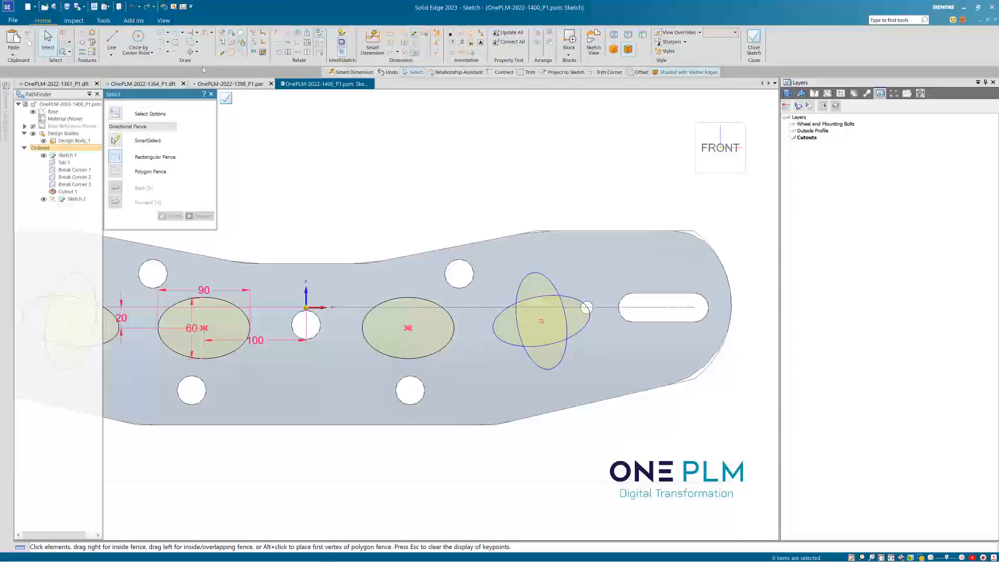
- Trim the flatter mirrored ellipse's outer lobe and the overlapping inner segments to leave one closed three-lobed outline
{"action": "left_click", "coordinate": [175, 45]}
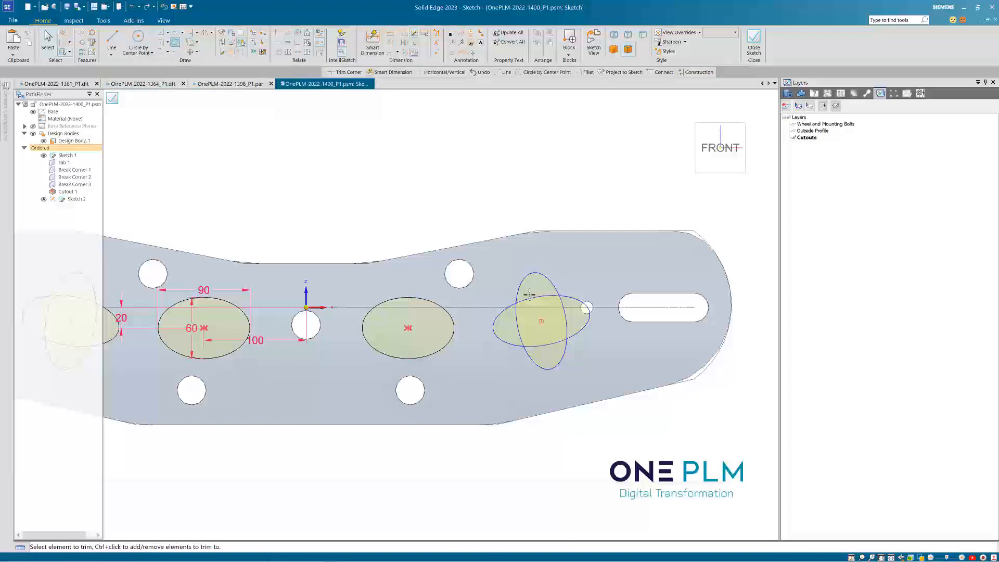
{"action": "left_click", "coordinate": [576, 301]}
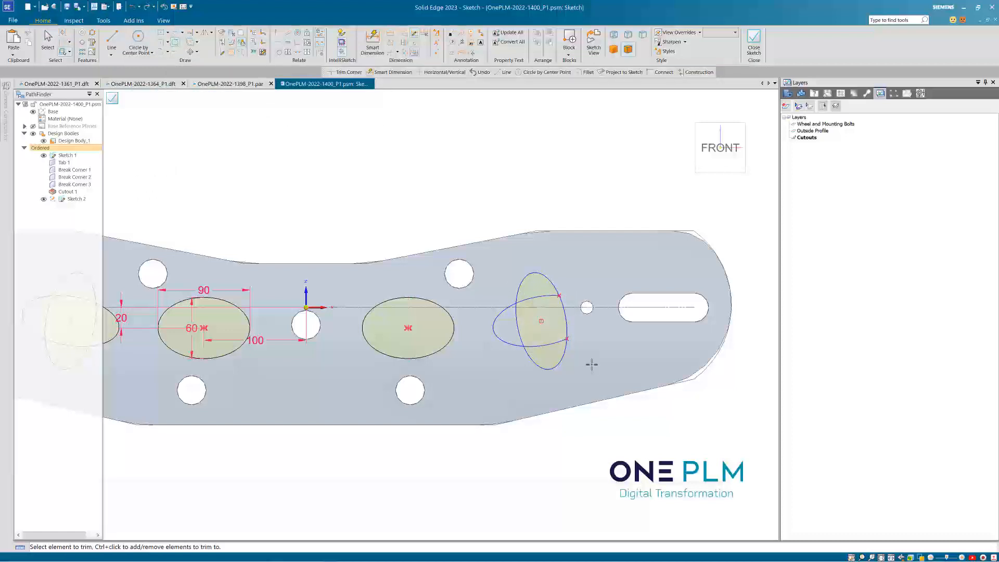
{"action": "scroll", "coordinate": [559, 317], "scroll_direction": "up", "scroll_amount": 2}
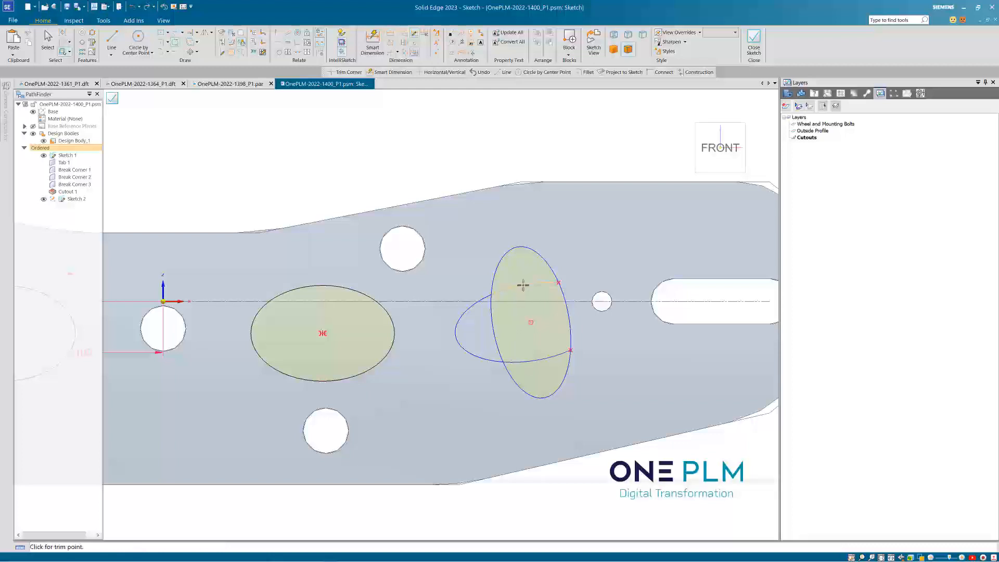
{"action": "left_click", "coordinate": [493, 328]}
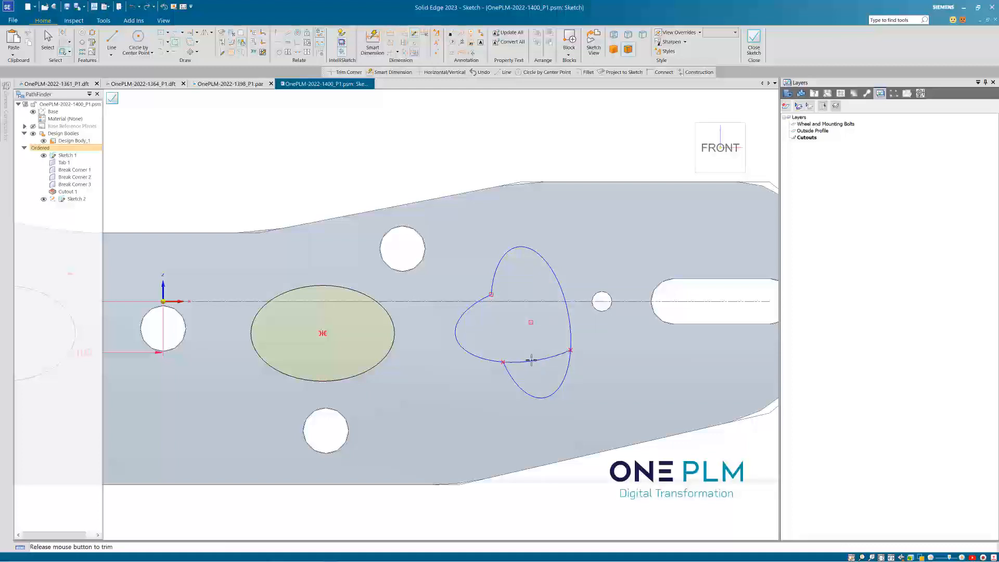
{"action": "left_click", "coordinate": [526, 360]}
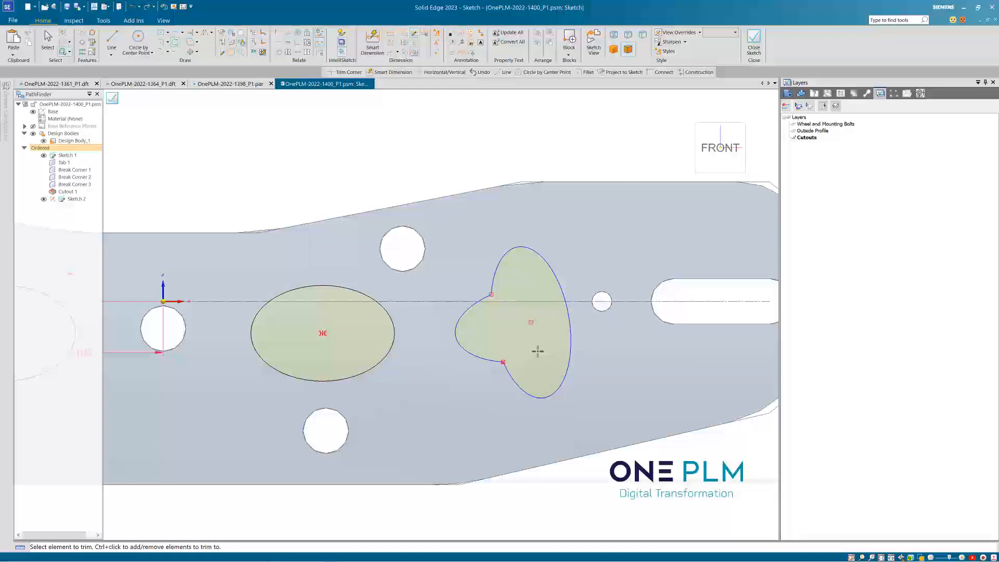
- Close the cutouts sketch and finish it
{"action": "scroll", "coordinate": [538, 351], "scroll_direction": "down", "scroll_amount": 4}
{"action": "scroll", "coordinate": [492, 374], "scroll_direction": "up", "scroll_amount": 1}
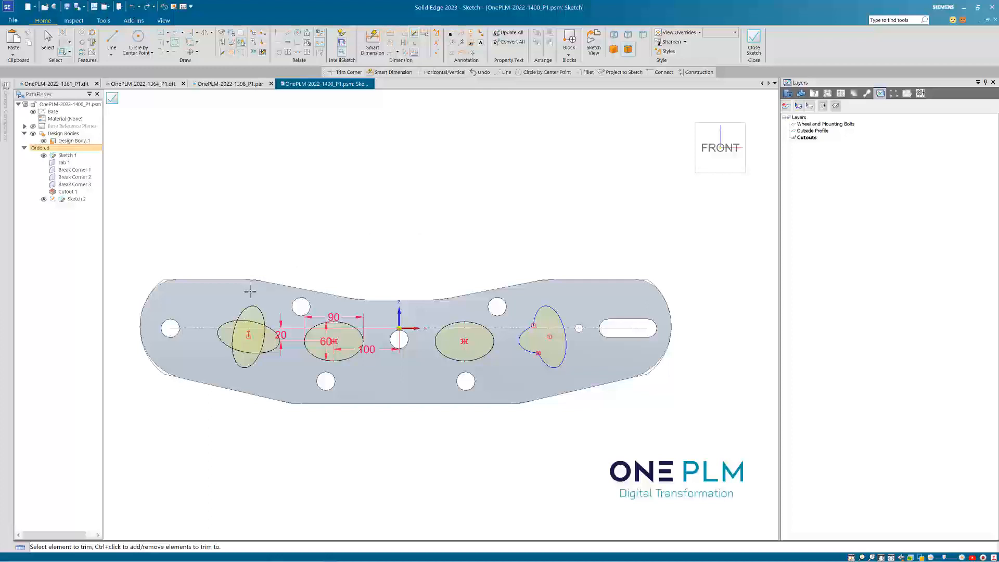
{"action": "scroll", "coordinate": [250, 291], "scroll_direction": "up", "scroll_amount": 1}
{"action": "scroll", "coordinate": [461, 213], "scroll_direction": "down", "scroll_amount": 1}
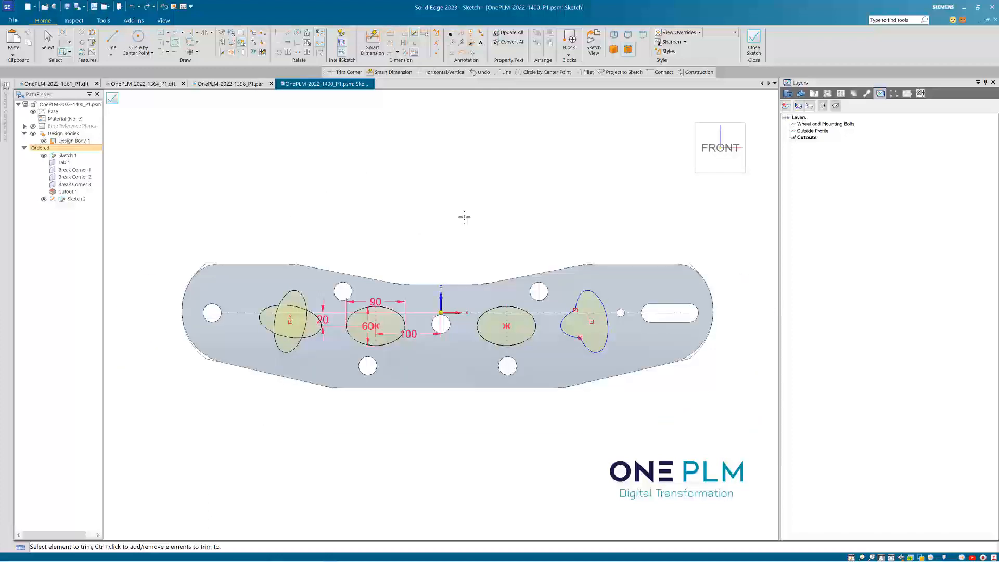
{"action": "left_click", "coordinate": [112, 98]}
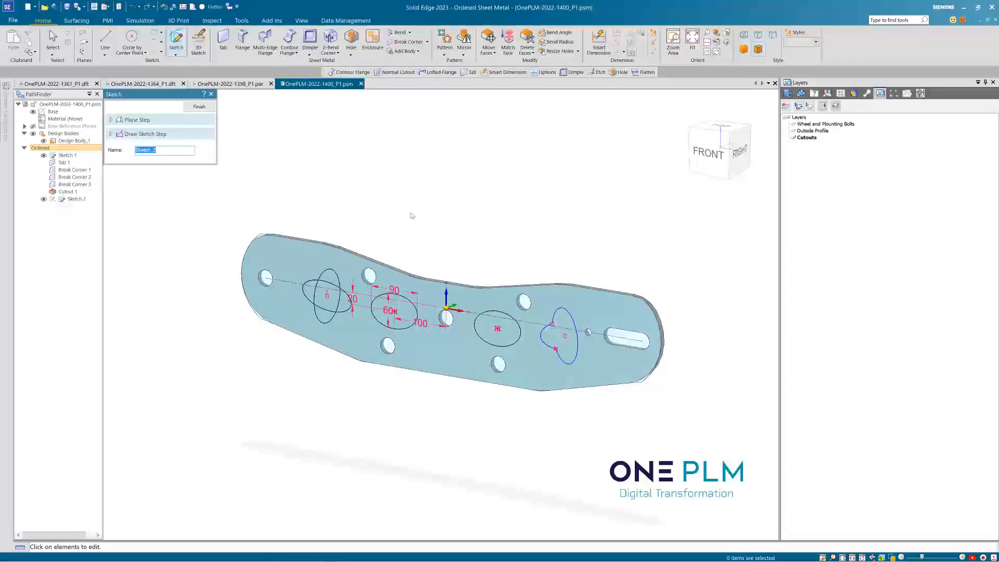
{"action": "left_click", "coordinate": [199, 106]}
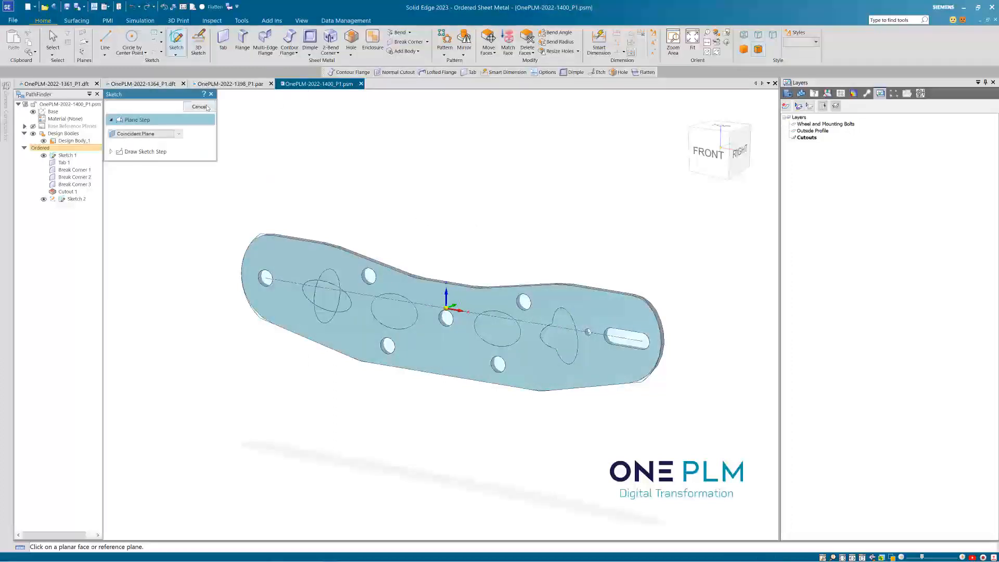
- Cut the crossing ellipses, both plain ellipses and the three-lobed outline through the plate, picking them from the sketch with Single selection
{"action": "left_click", "coordinate": [351, 55]}
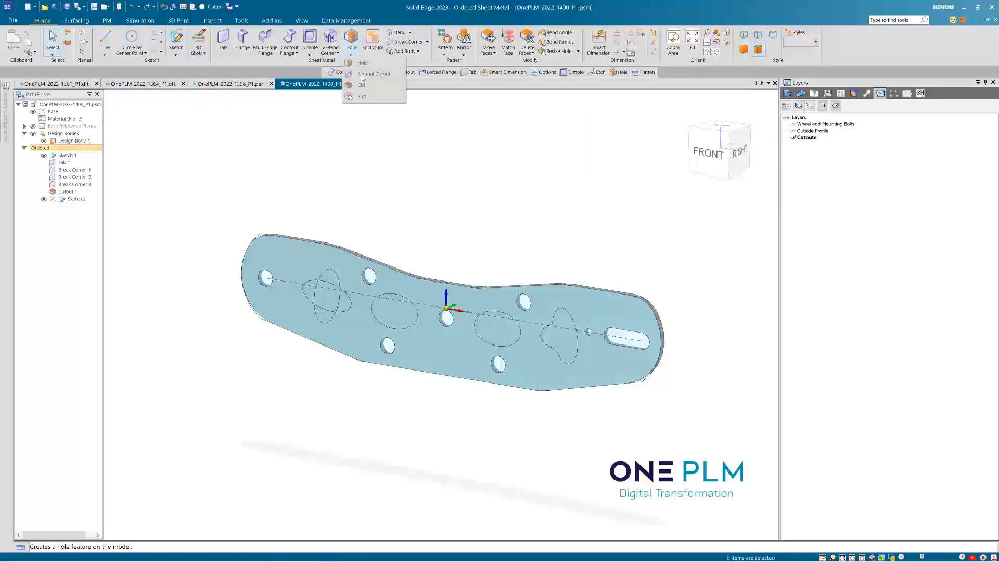
{"action": "left_click", "coordinate": [363, 86]}
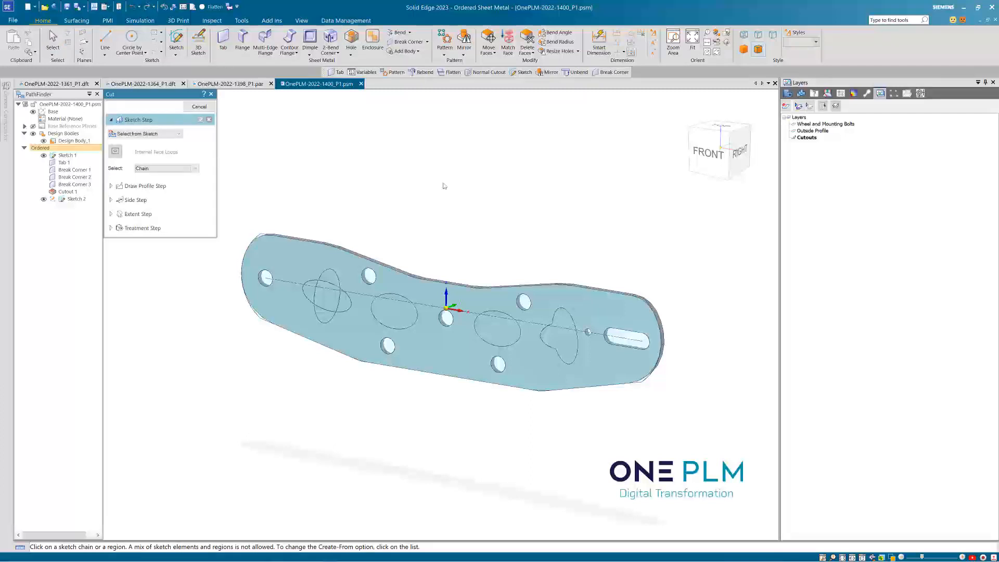
{"action": "left_click", "coordinate": [176, 134]}
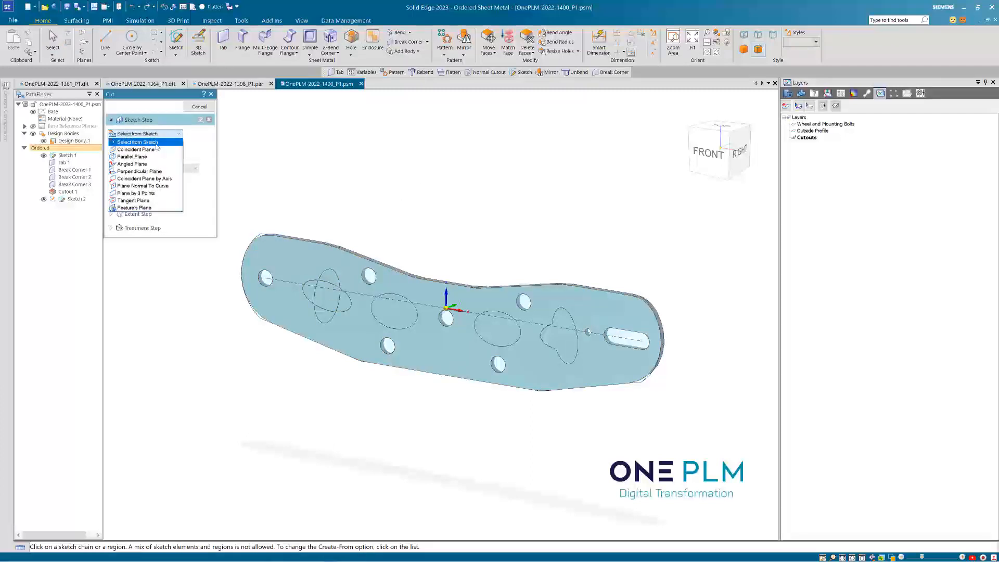
{"action": "left_click", "coordinate": [156, 143]}
{"action": "left_click", "coordinate": [173, 169]}
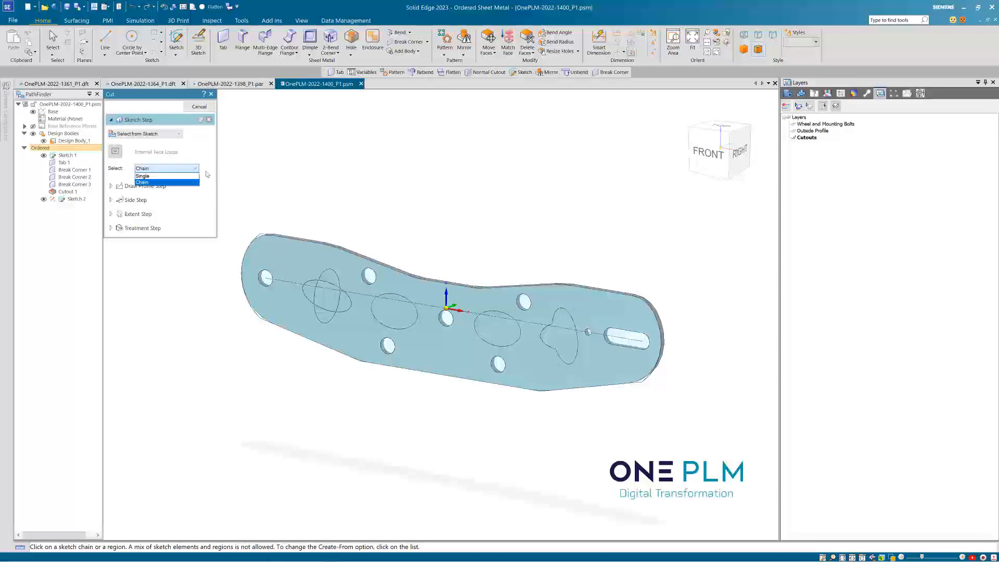
{"action": "left_click", "coordinate": [174, 176]}
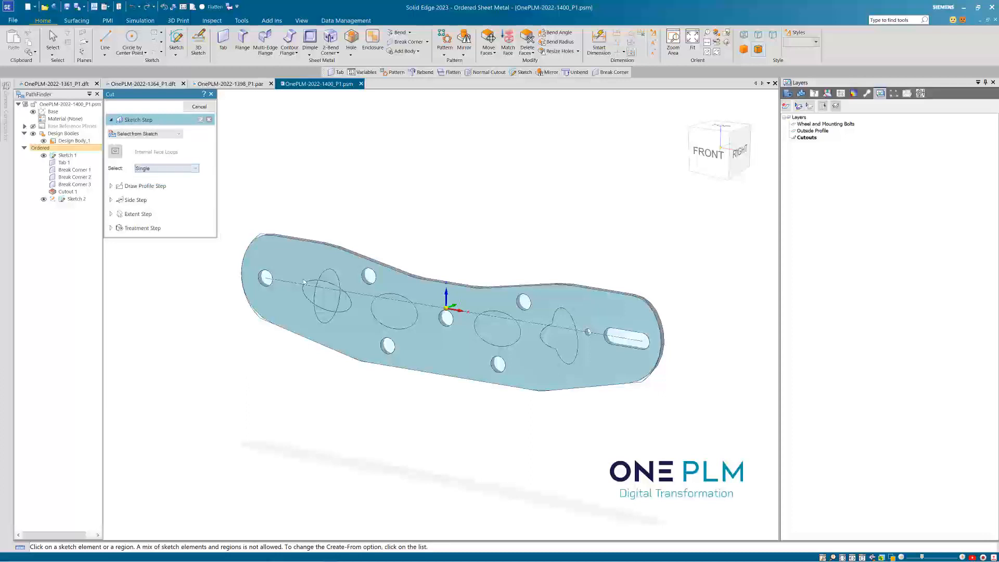
{"action": "left_click", "coordinate": [330, 286]}
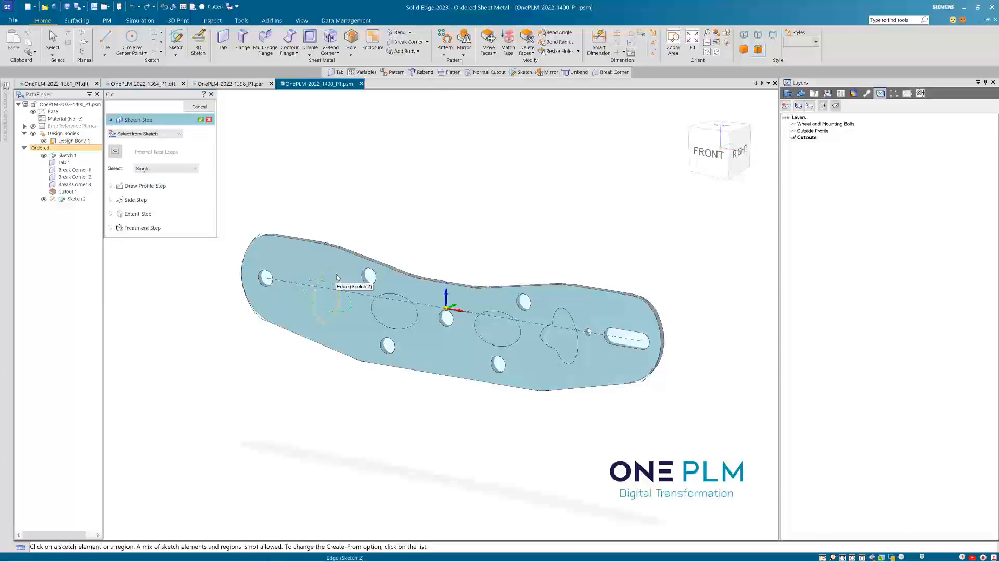
{"action": "left_click", "coordinate": [405, 298]}
{"action": "left_click", "coordinate": [498, 312]}
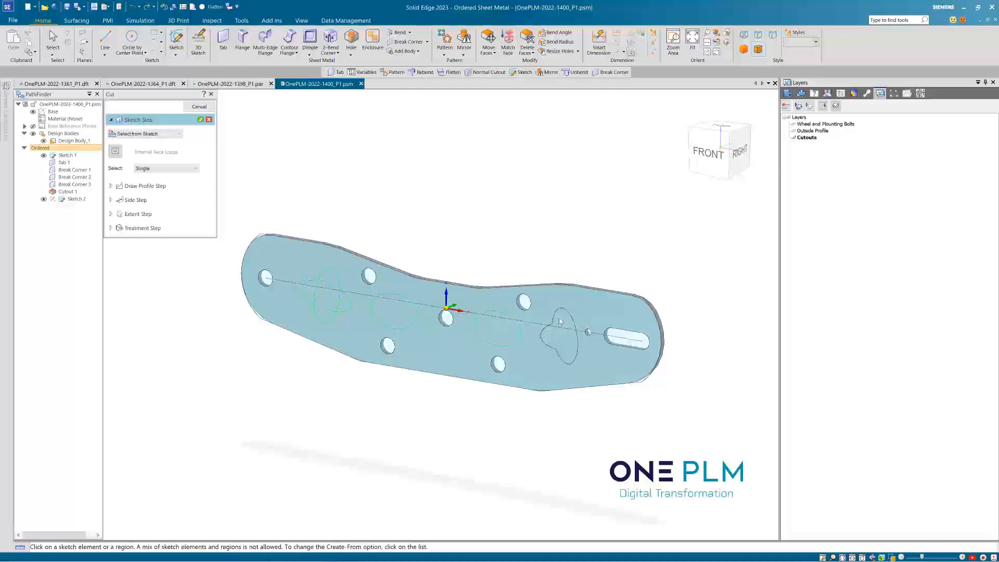
{"action": "left_click", "coordinate": [544, 333]}
{"action": "right_click", "coordinate": [452, 245]}
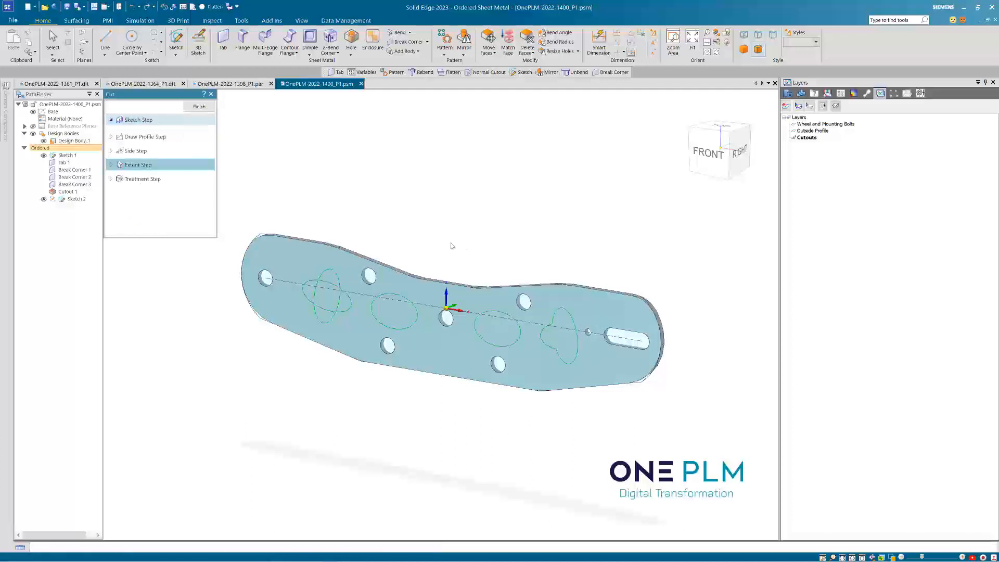
{"action": "left_click", "coordinate": [460, 208]}
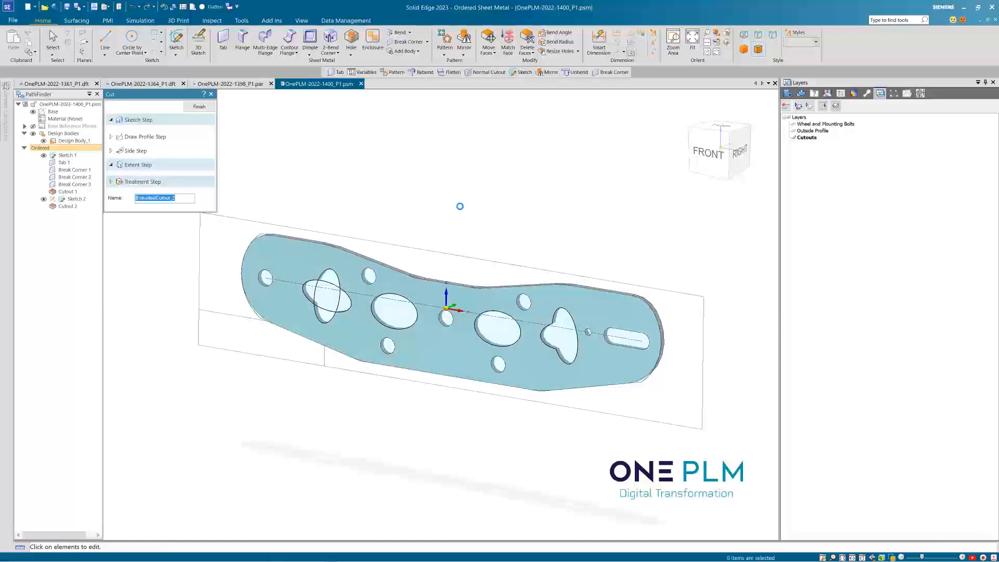
{"action": "left_click", "coordinate": [199, 106]}
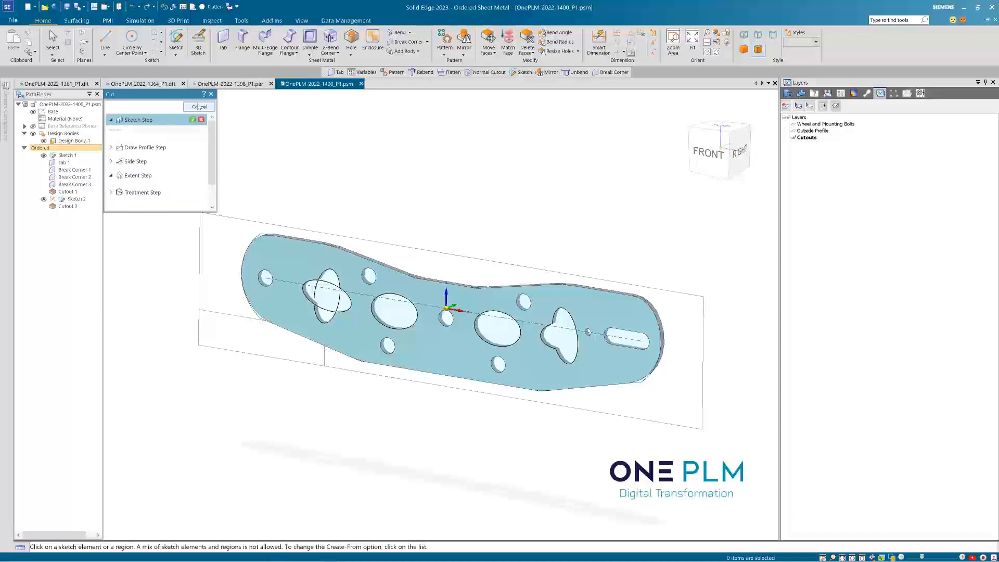
- Hide Sketch 1 and Sketch 2
{"action": "left_click", "coordinate": [44, 198]}
{"action": "left_click", "coordinate": [44, 155]}
{"action": "middle_click_drag", "start_coordinate": [425, 221], "coordinate": [420, 219]}
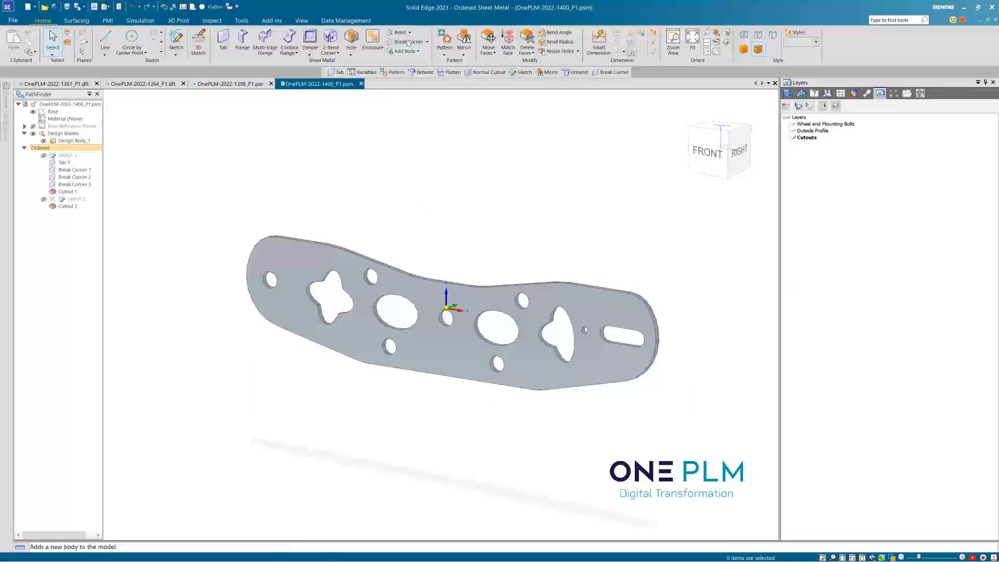
- Break the inner corners of the four-lobed and three-lobed cutouts with a 10 mm radius
{"action": "left_click", "coordinate": [696, 151]}
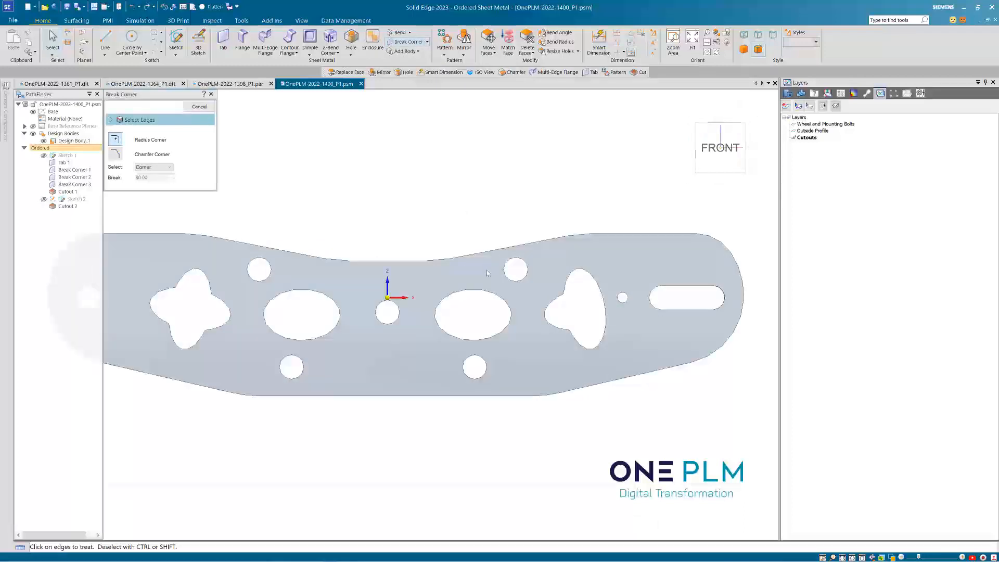
{"action": "left_click_drag", "start_coordinate": [222, 278], "coordinate": [565, 331]}
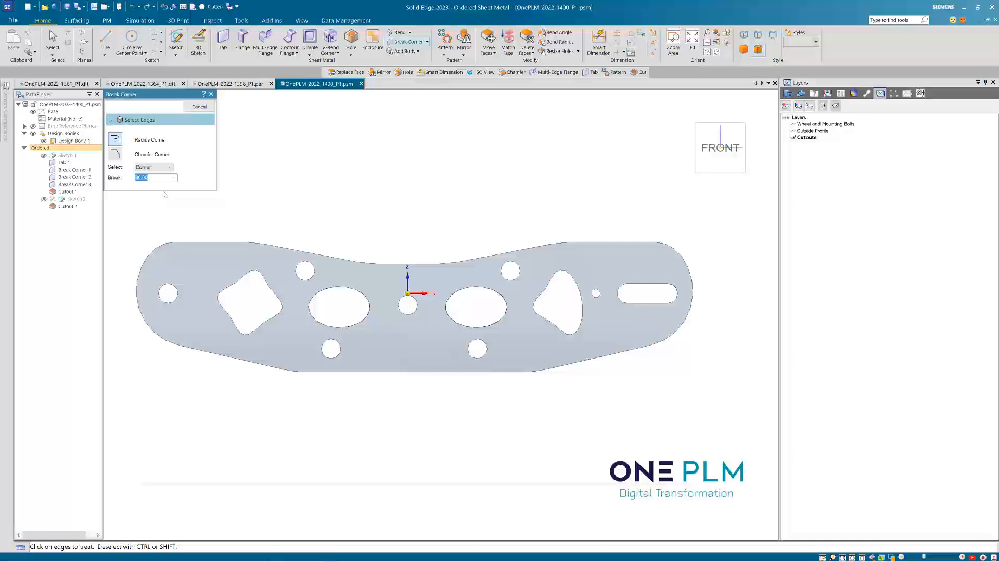
{"action": "type", "text": "10"}
{"action": "key", "text": "Return"}
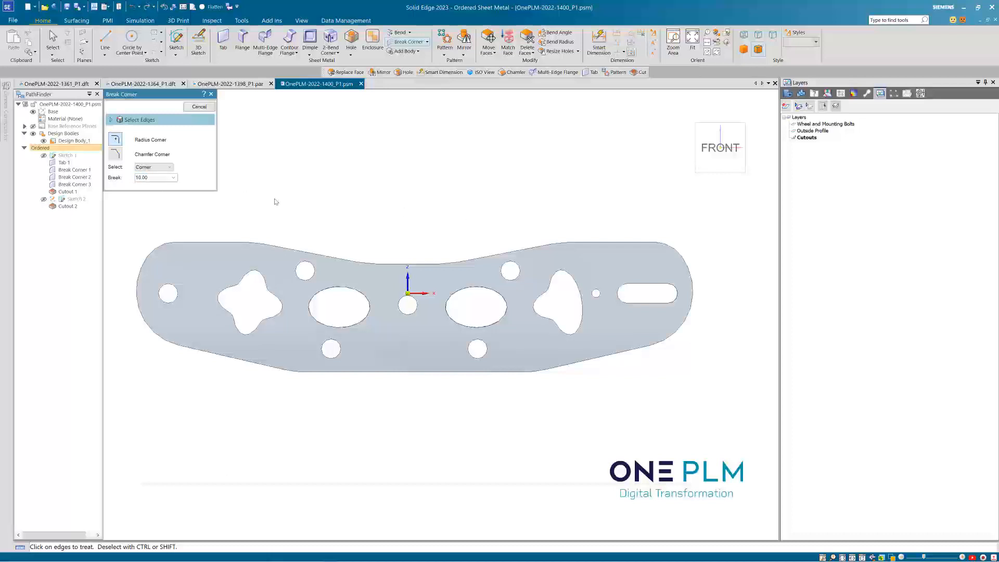
{"action": "middle_click_drag", "start_coordinate": [464, 229], "coordinate": [437, 212]}
{"action": "right_click", "coordinate": [427, 212]}
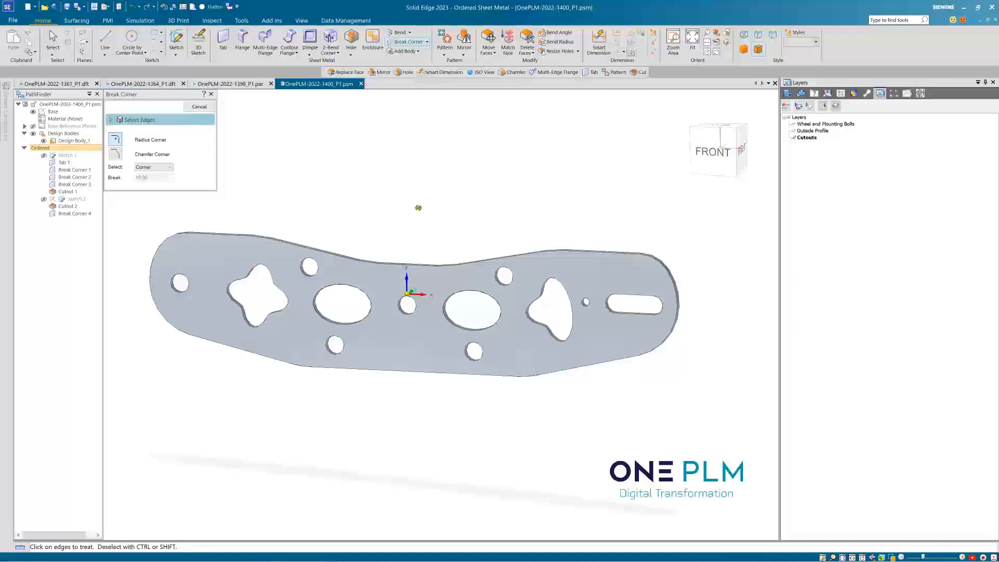
{"action": "key", "text": "Escape"}
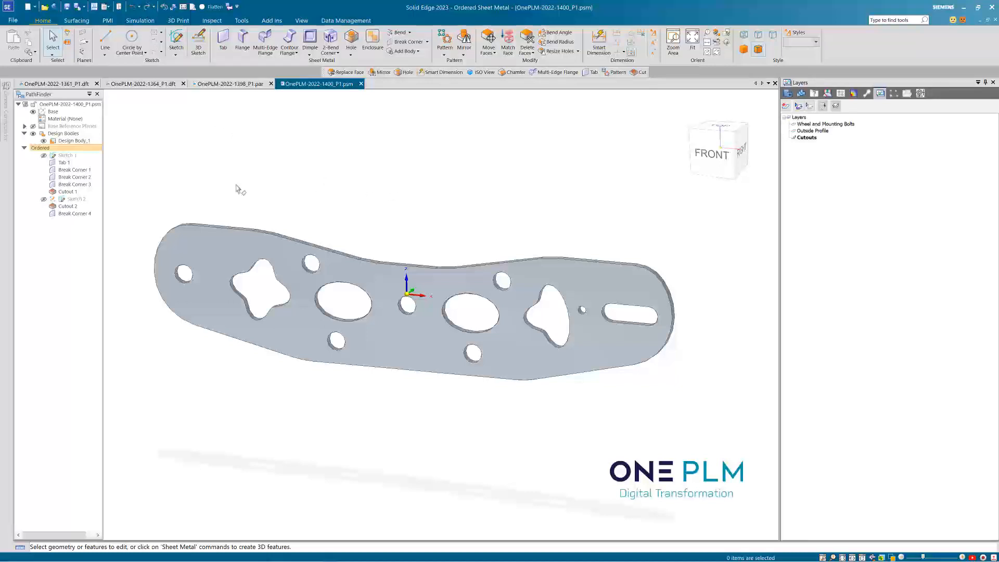
- Apply the material Stainless Steel, 316 to the plate
{"action": "double_click", "coordinate": [62, 119]}
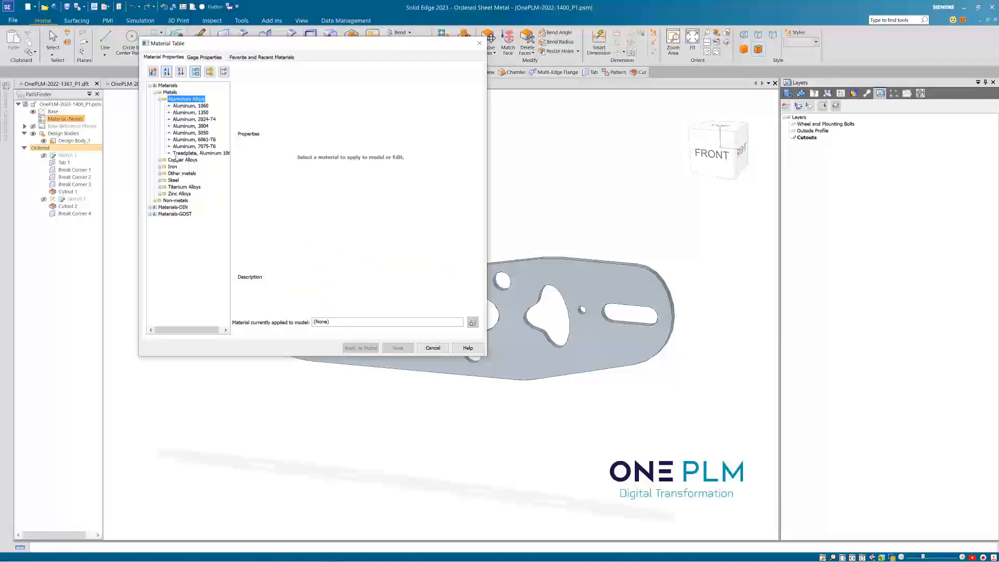
{"action": "left_click", "coordinate": [160, 181]}
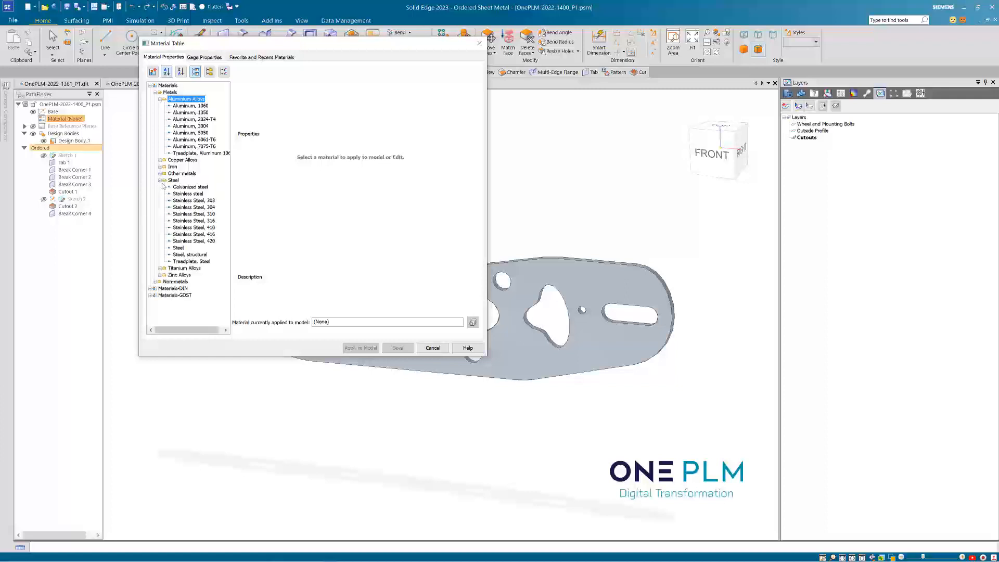
{"action": "left_click", "coordinate": [193, 221]}
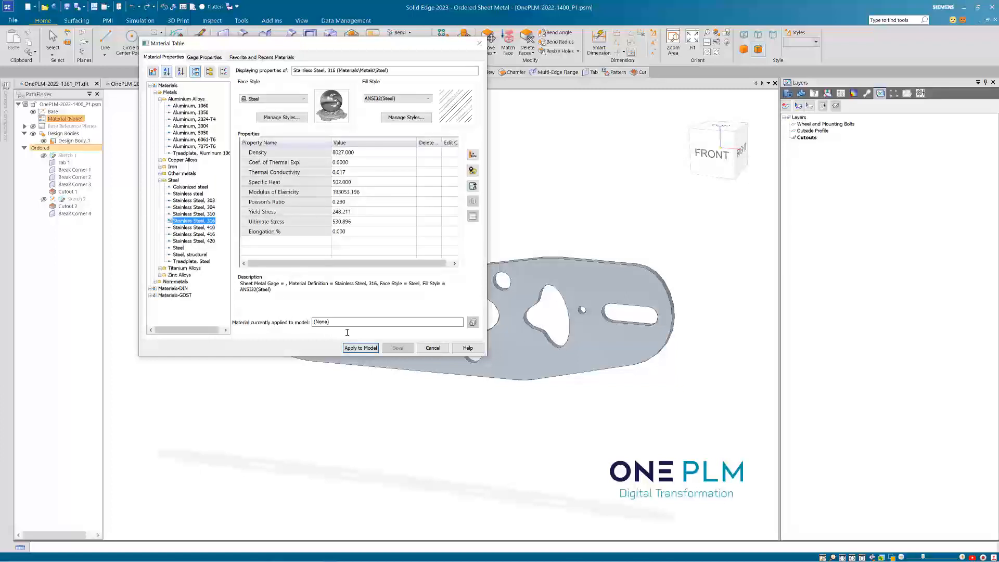
{"action": "left_click", "coordinate": [354, 348]}
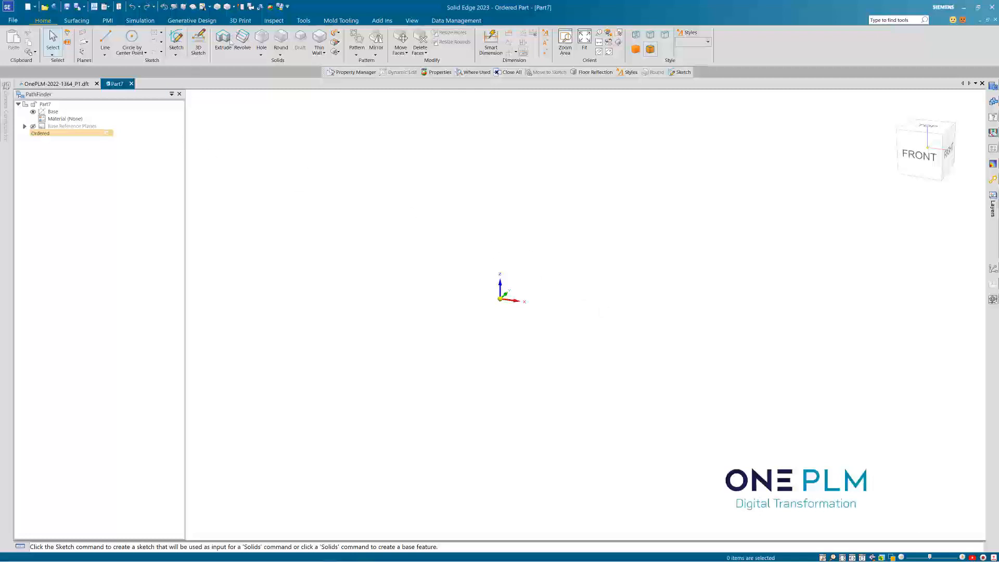
- Start a sketch on the right reference plane and draw a horizontal line about 60 mm long from the origin
{"action": "left_click", "coordinate": [177, 38]}
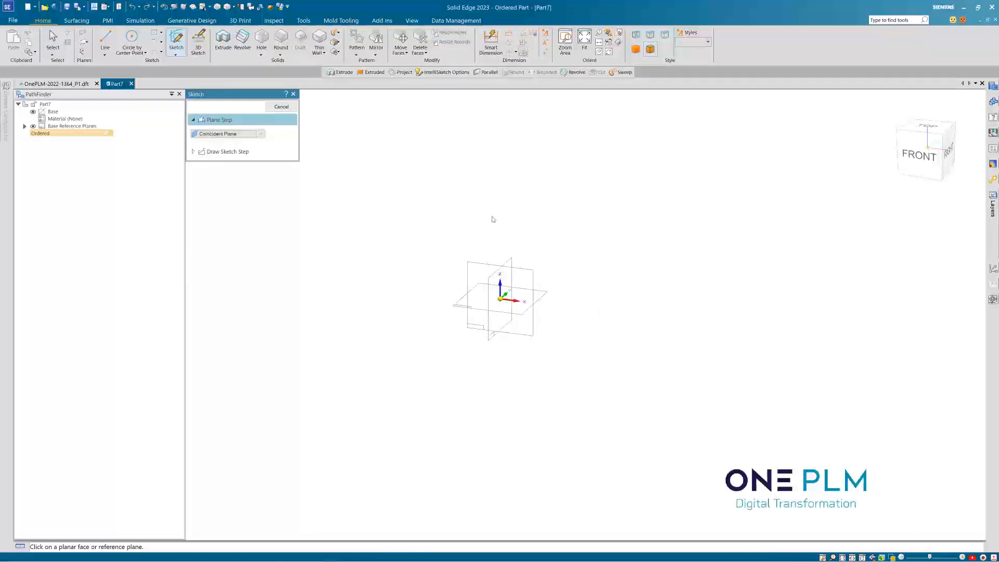
{"action": "left_click", "coordinate": [510, 262]}
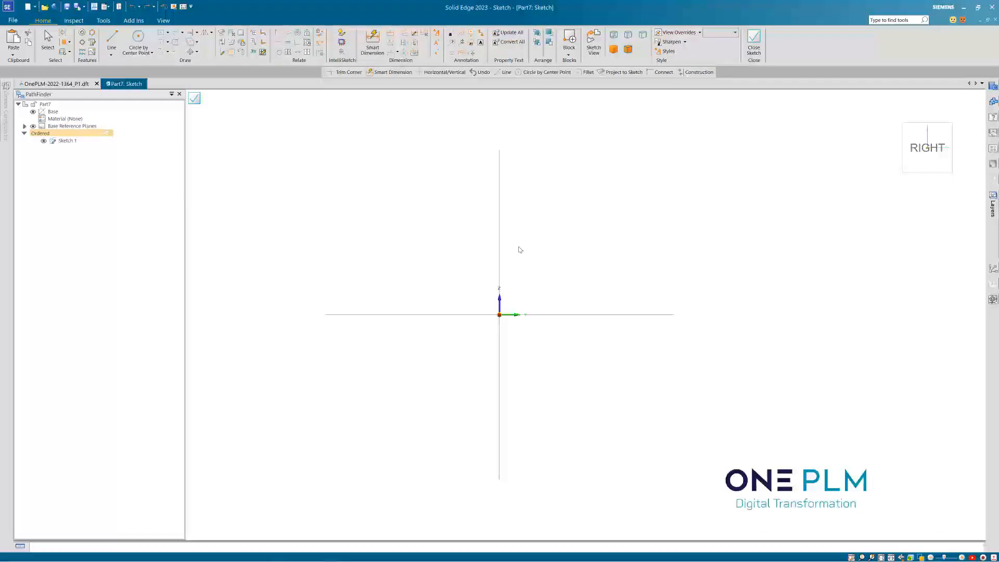
{"action": "key", "text": "l"}
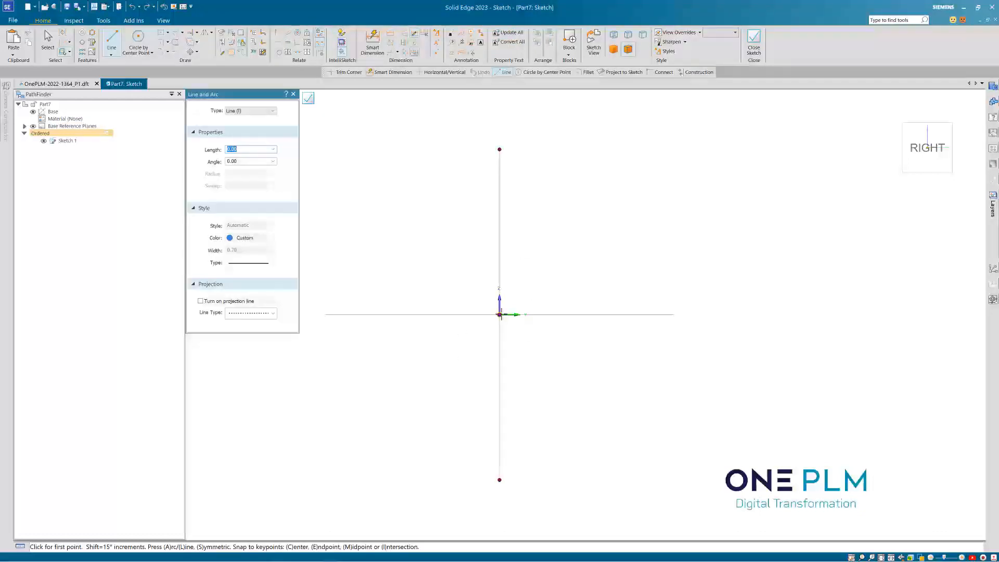
{"action": "left_click", "coordinate": [500, 314]}
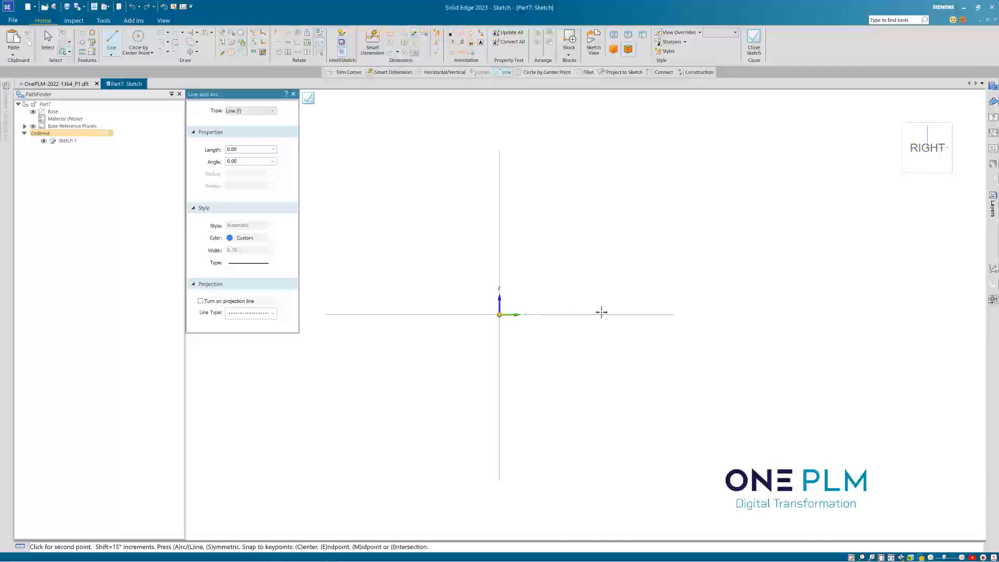
{"action": "left_click", "coordinate": [673, 314]}
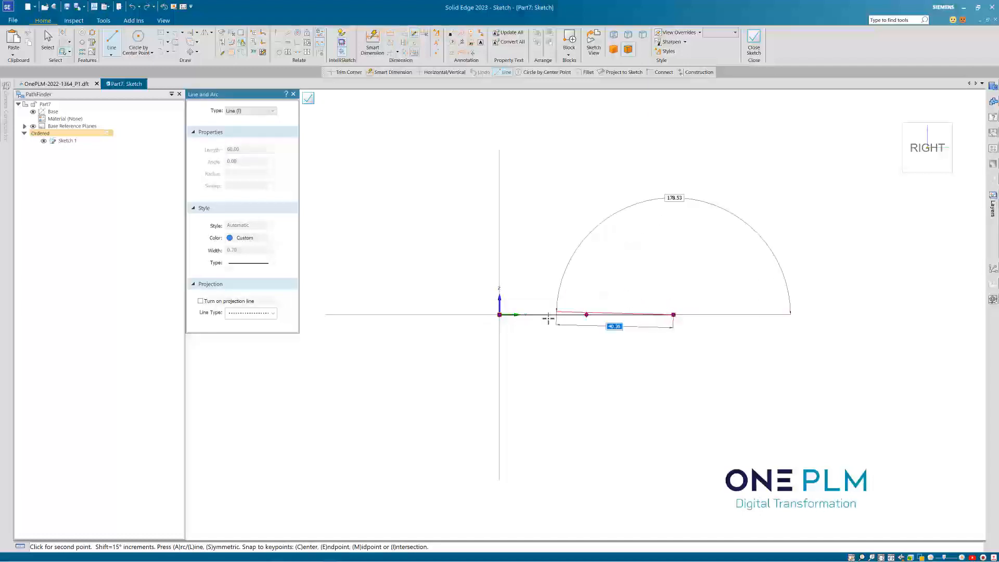
{"action": "scroll", "coordinate": [538, 319], "scroll_direction": "down", "scroll_amount": 1}
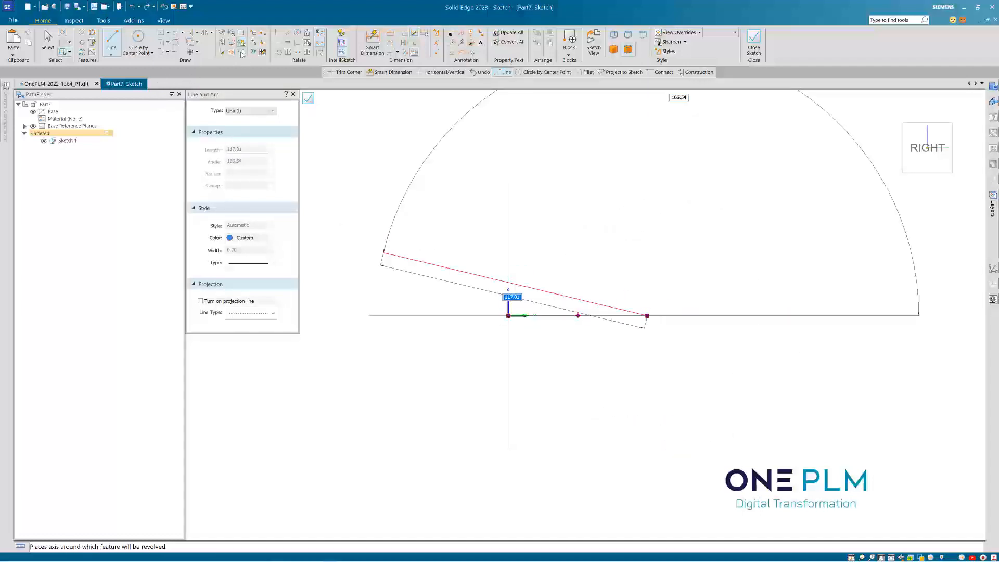
{"action": "scroll", "coordinate": [473, 307], "scroll_direction": "down", "scroll_amount": 1}
{"action": "scroll", "coordinate": [554, 243], "scroll_direction": "up", "scroll_amount": 1}
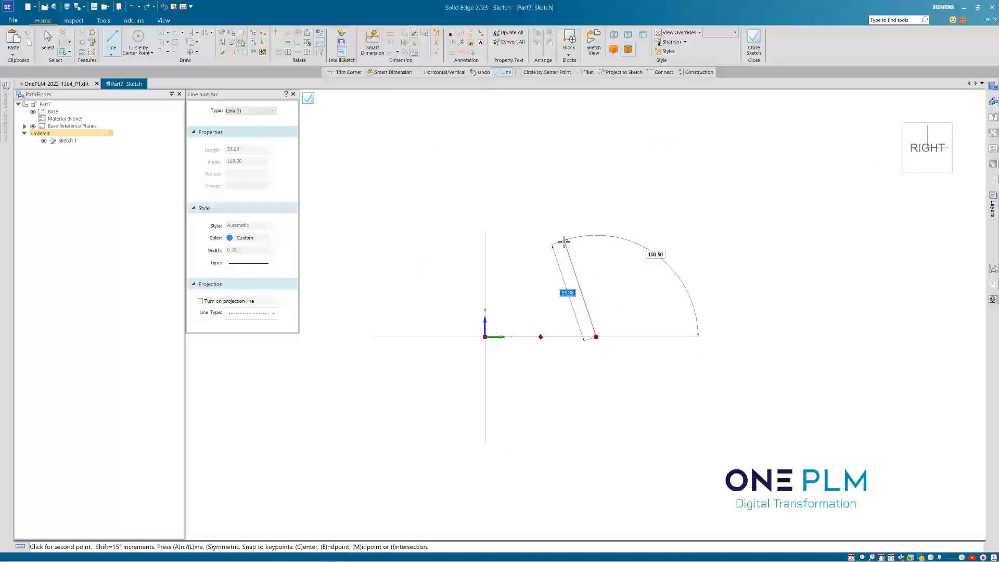
{"action": "right_click", "coordinate": [532, 319]}
{"action": "scroll", "coordinate": [530, 313], "scroll_direction": "down", "scroll_amount": 1}
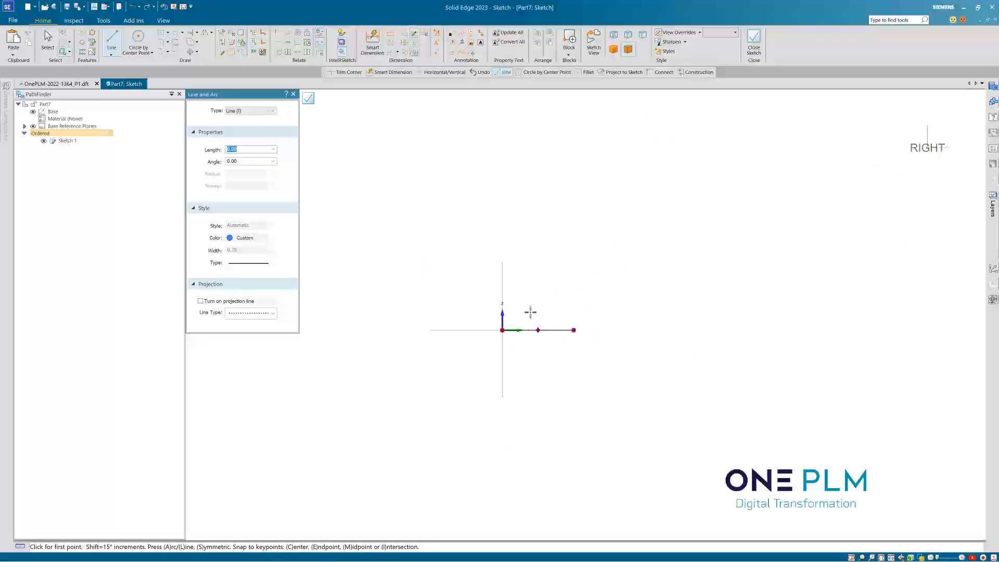
- Sketch a closed stepped profile above the origin, starting on the vertical axis, about 72 mm wide, with a small outward lip below its outer end
{"action": "left_click", "coordinate": [502, 218]}
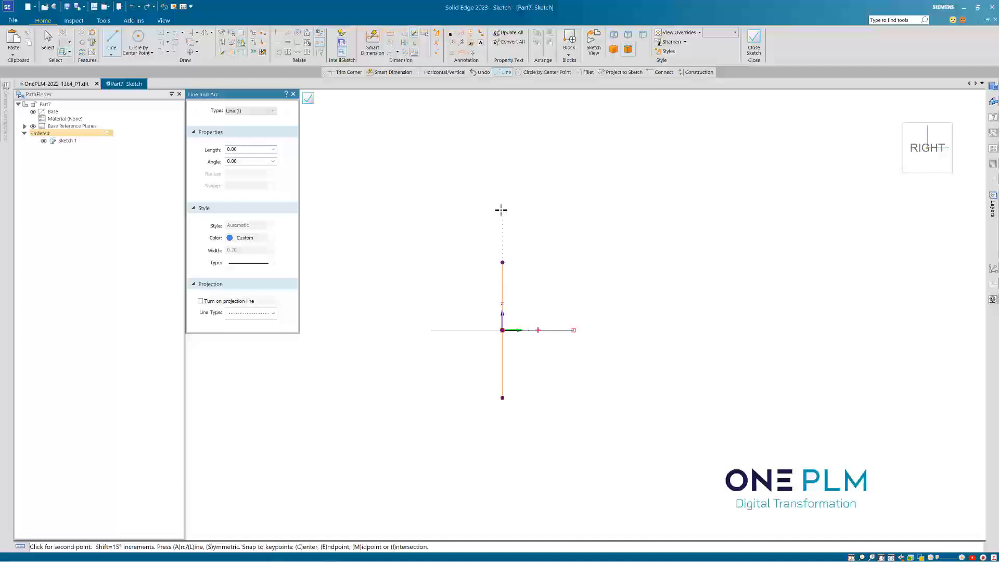
{"action": "left_click", "coordinate": [503, 178]}
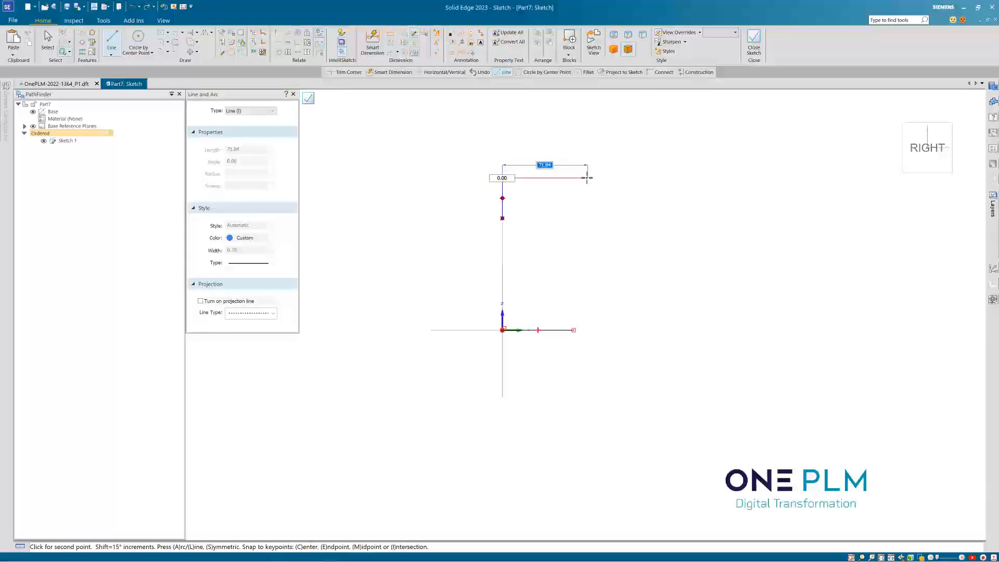
{"action": "left_click", "coordinate": [586, 178]}
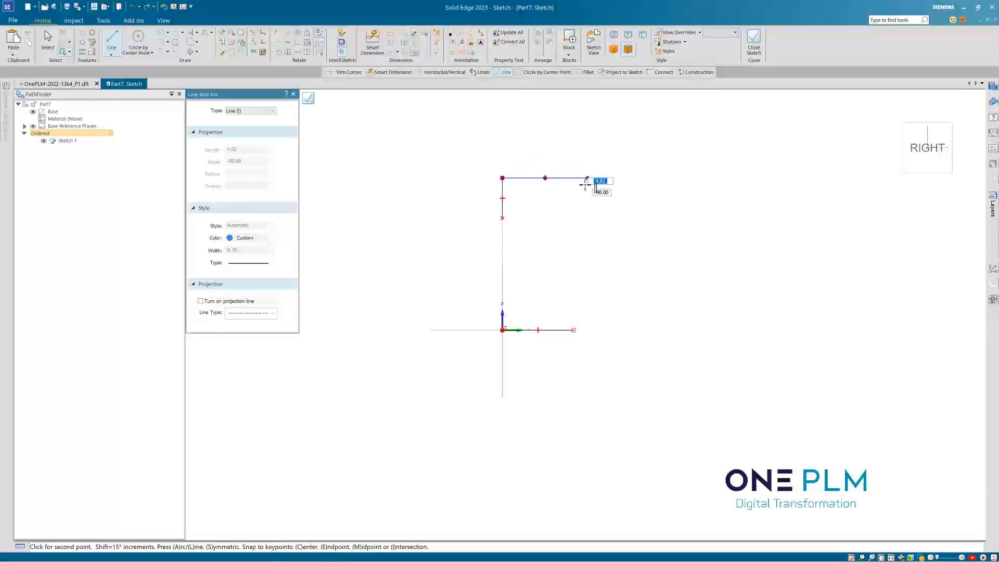
{"action": "left_click", "coordinate": [587, 224]}
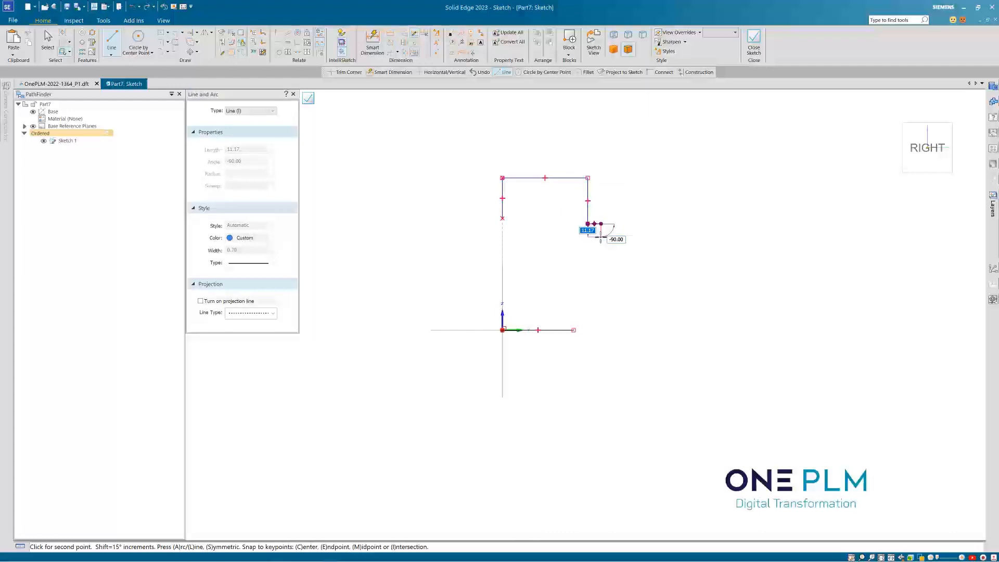
{"action": "left_click", "coordinate": [600, 238]}
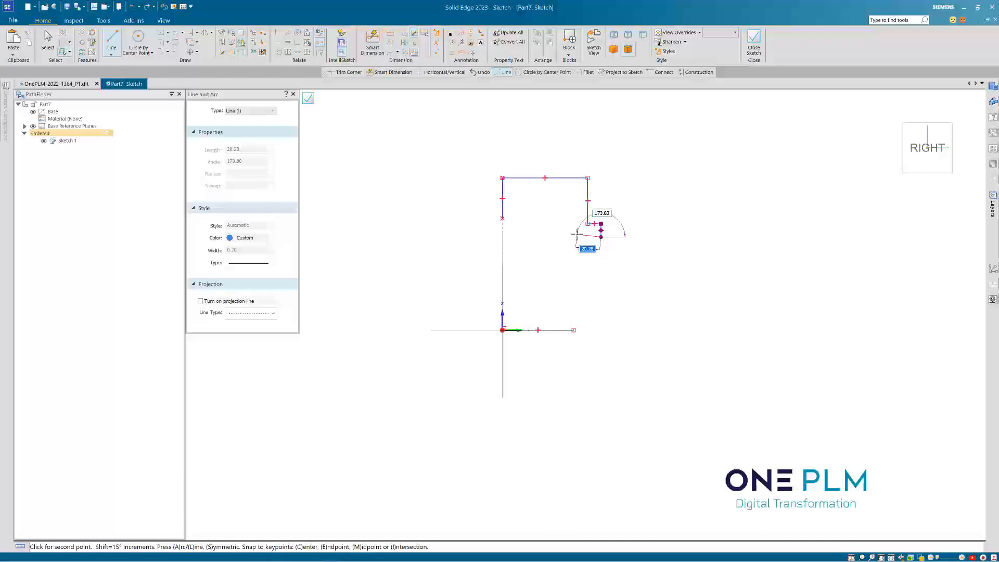
{"action": "left_click", "coordinate": [572, 236]}
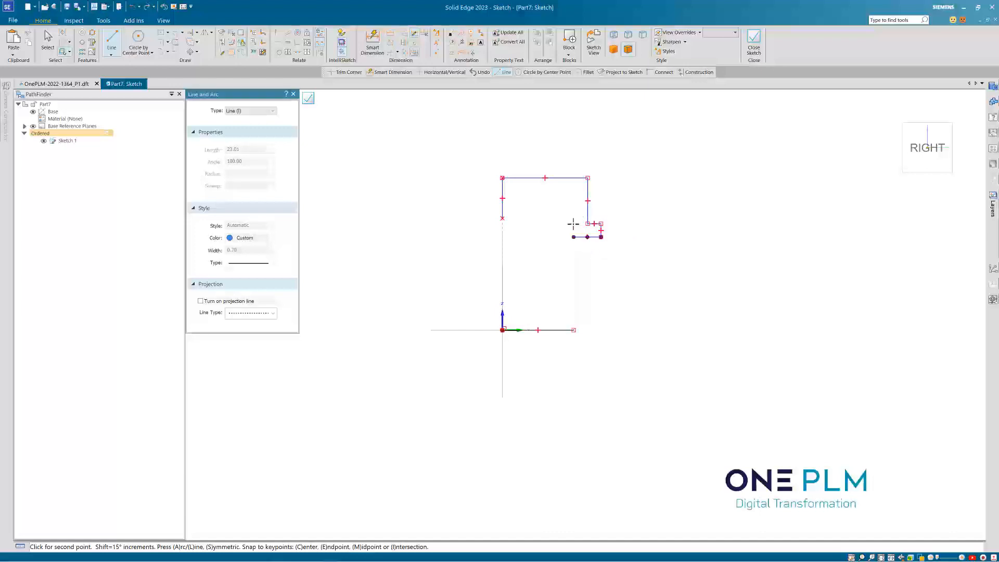
{"action": "left_click", "coordinate": [572, 219]}
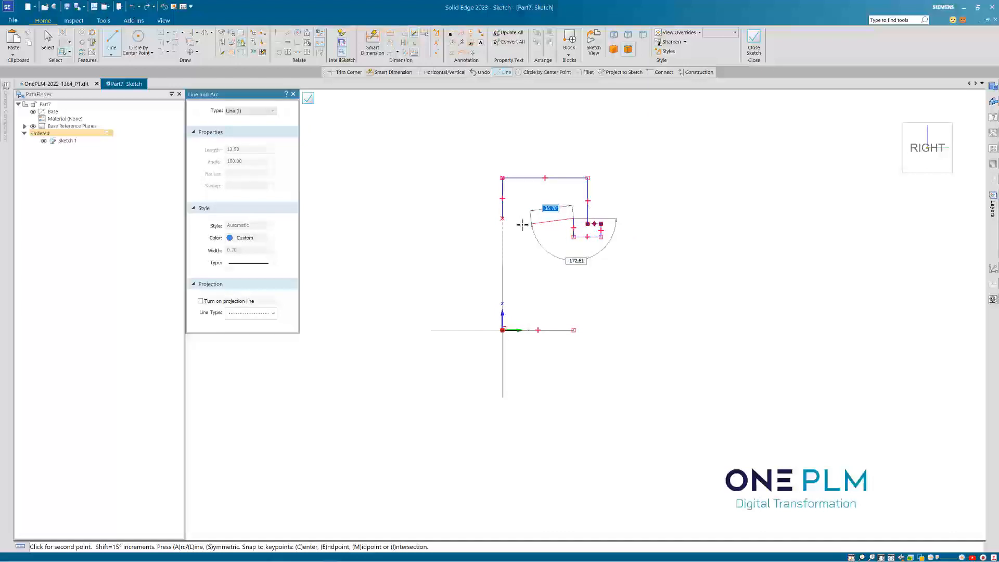
{"action": "left_click", "coordinate": [502, 218]}
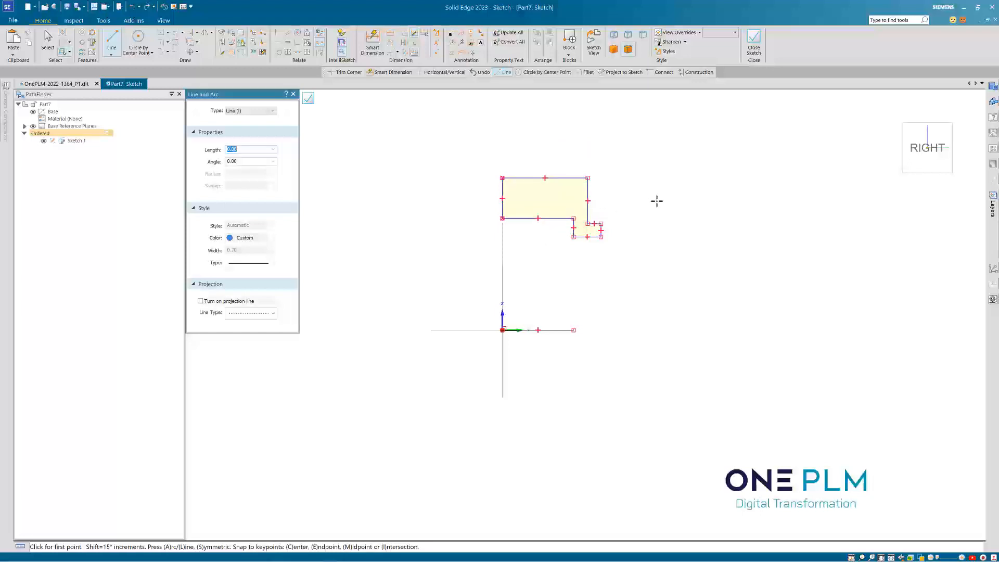
- Dimension the length of the profile's top edge
{"action": "scroll", "coordinate": [612, 172], "scroll_direction": "up", "scroll_amount": 2}
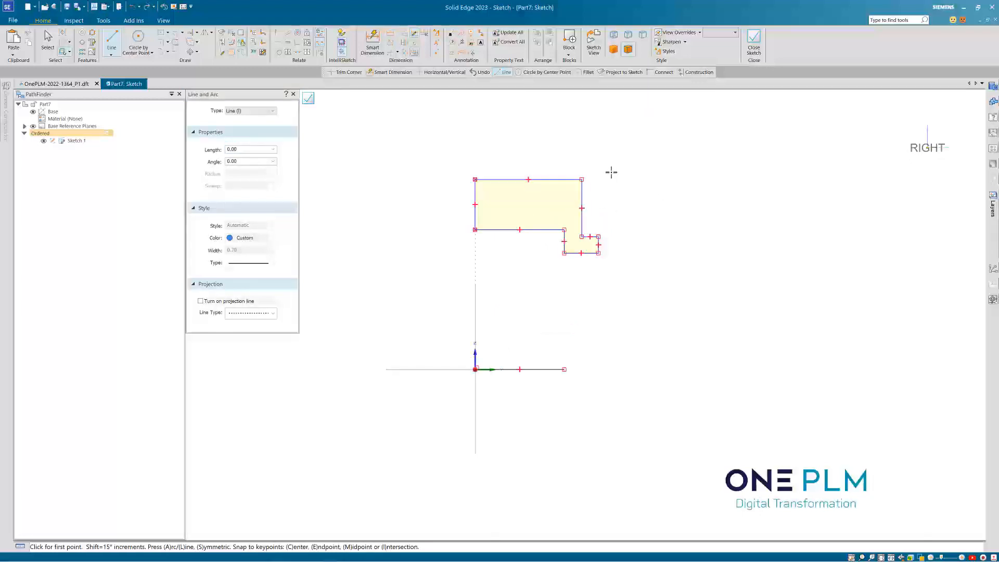
{"action": "key", "text": "d"}
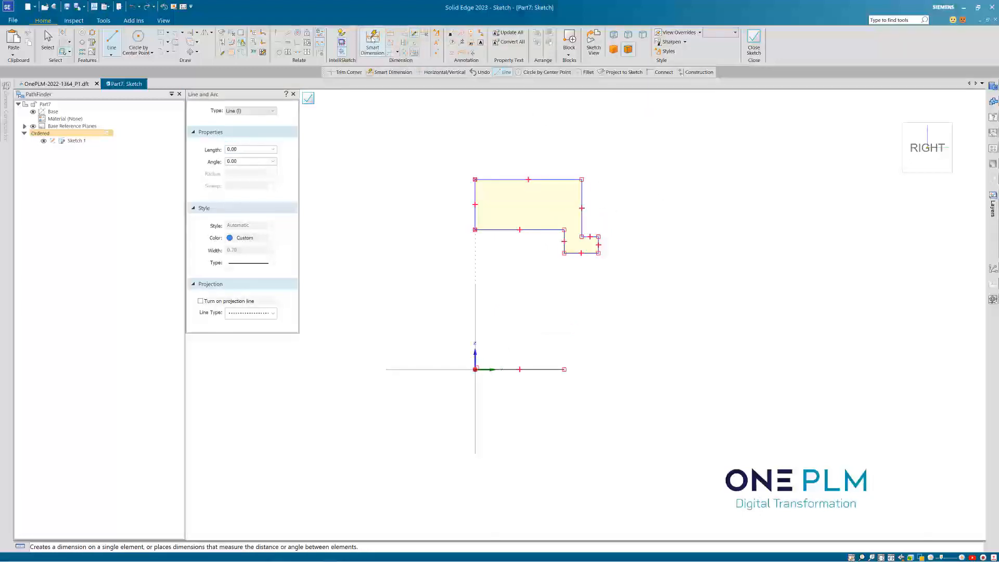
{"action": "left_click", "coordinate": [502, 180]}
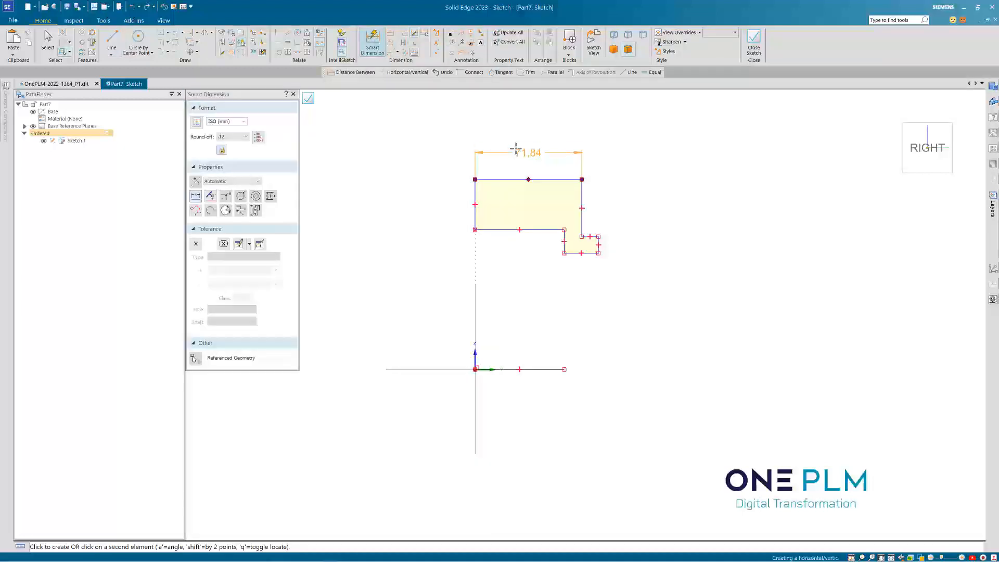
{"action": "left_click", "coordinate": [518, 149]}
- Try to set the top edge's length to 88 mm and undo the change
{"action": "type", "text": "8"}
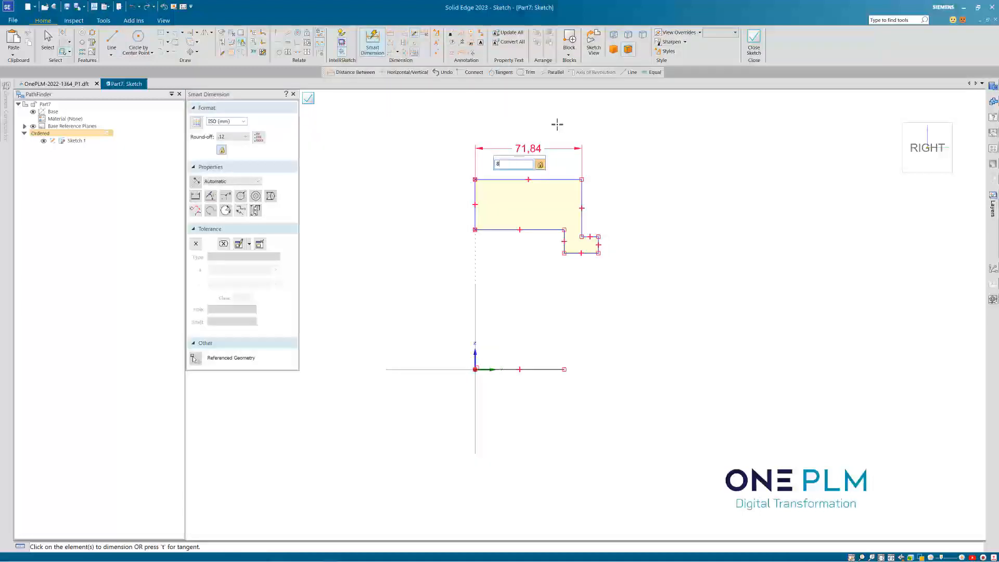
{"action": "type", "text": "8"}
{"action": "key", "text": "Return"}
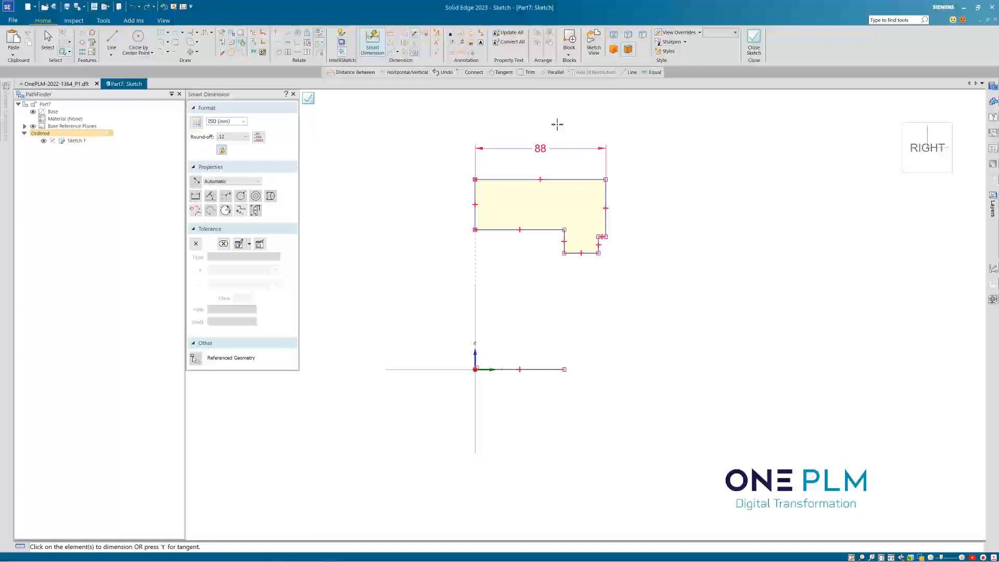
{"action": "key", "text": "ctrl+z"}
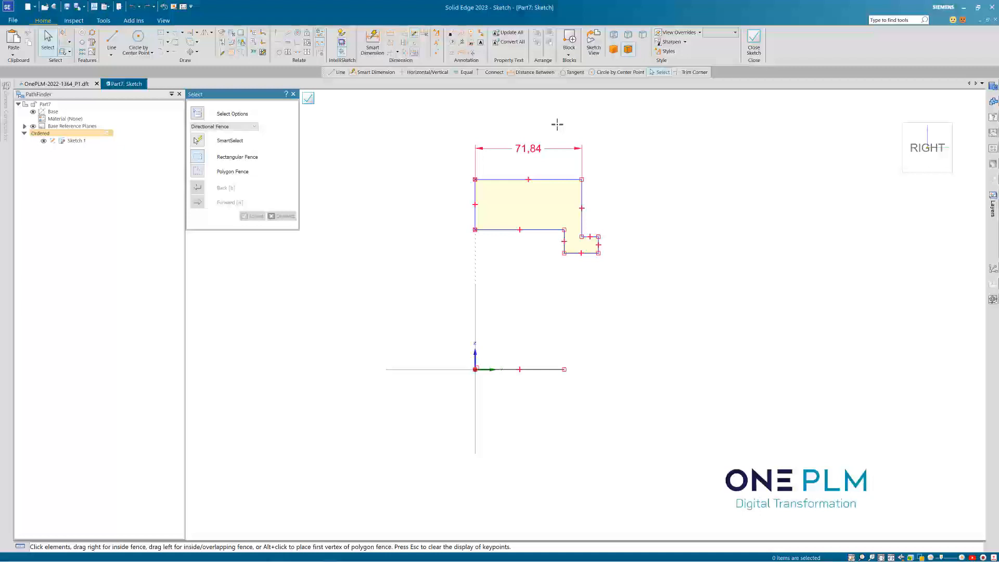
- Add a 24 mm horizontal distance between the two vertical edges of the profile's lower leg
{"action": "left_click", "coordinate": [392, 34]}
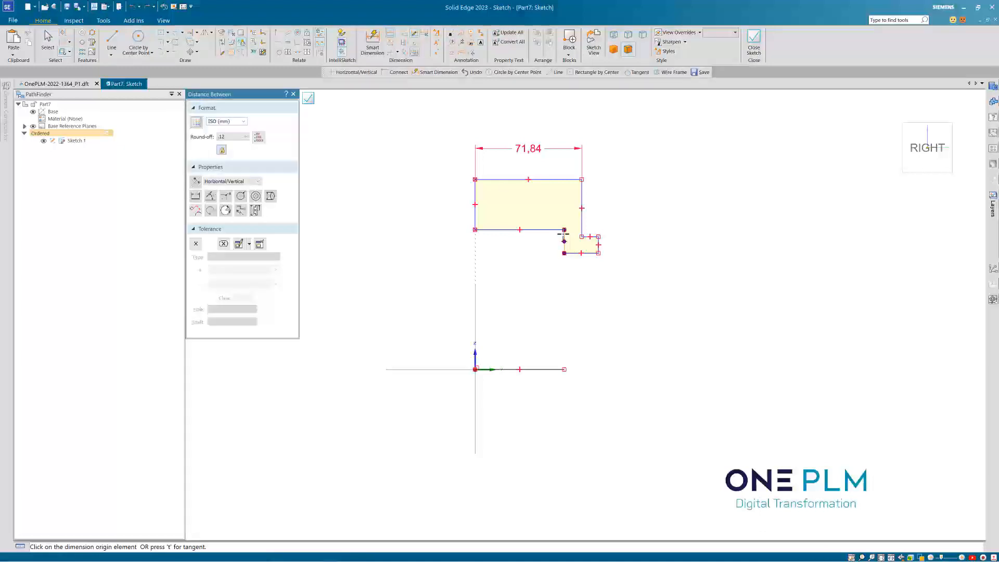
{"action": "left_click", "coordinate": [598, 245]}
{"action": "left_click", "coordinate": [592, 273]}
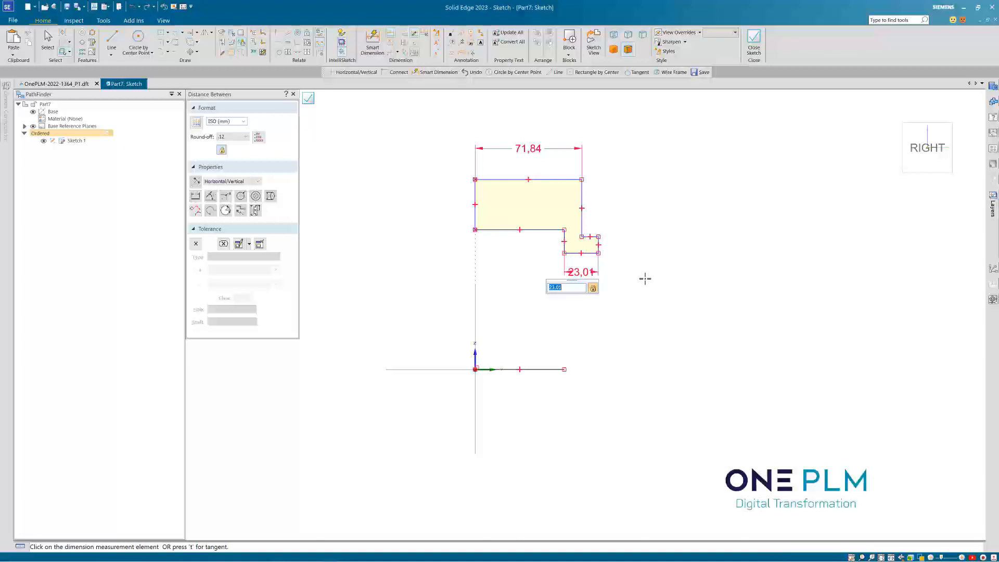
{"action": "key", "text": "Return"}
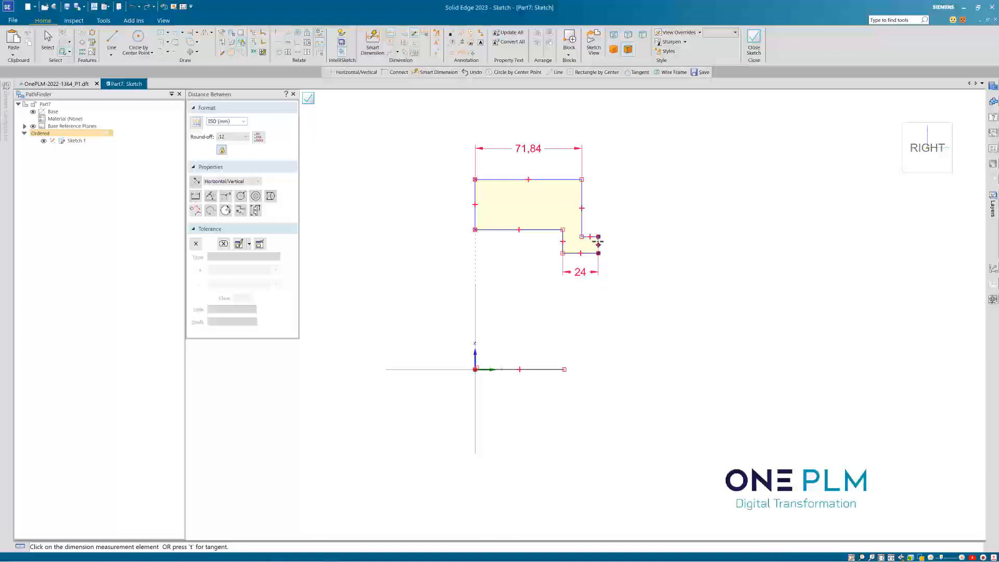
{"action": "left_click", "coordinate": [632, 247]}
{"action": "left_click", "coordinate": [531, 304]}
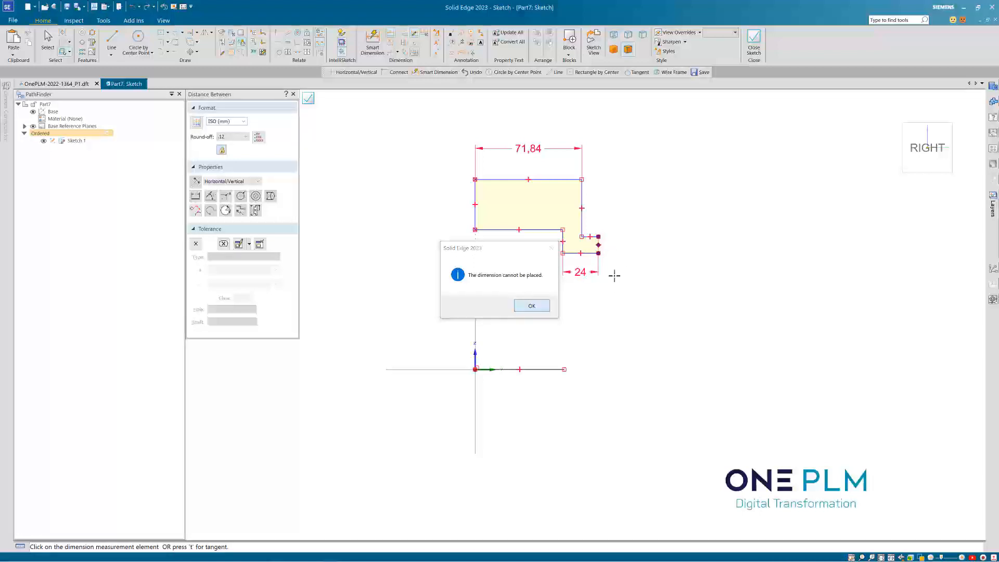
- Dimension the lip's short outer vertical edge with Smart Dimension and set it to 10 mm
{"action": "left_click", "coordinate": [372, 41]}
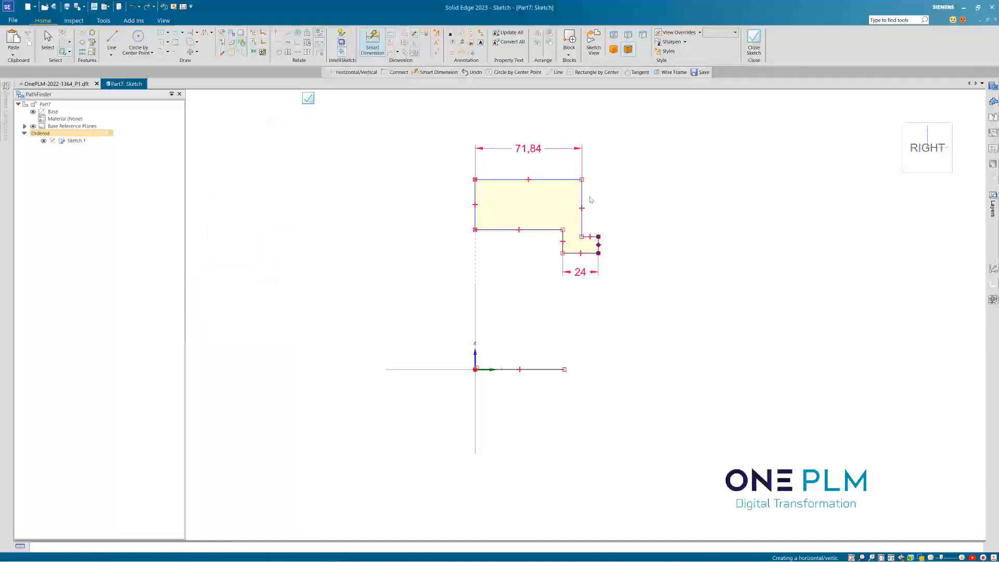
{"action": "scroll", "coordinate": [598, 244], "scroll_direction": "up", "scroll_amount": 5}
{"action": "left_click", "coordinate": [598, 245]}
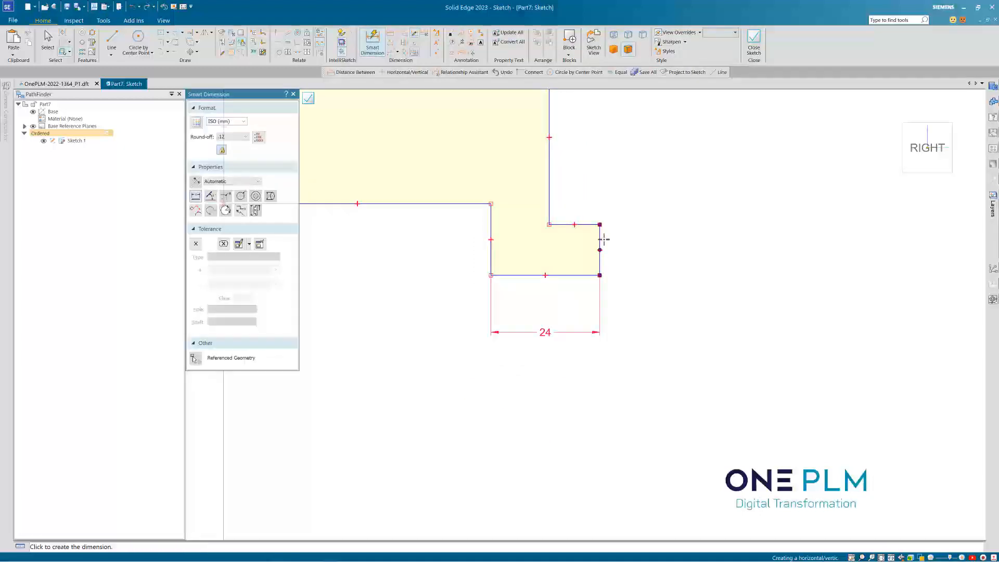
{"action": "left_click", "coordinate": [665, 239]}
{"action": "type", "text": "10"}
{"action": "key", "text": "Return"}
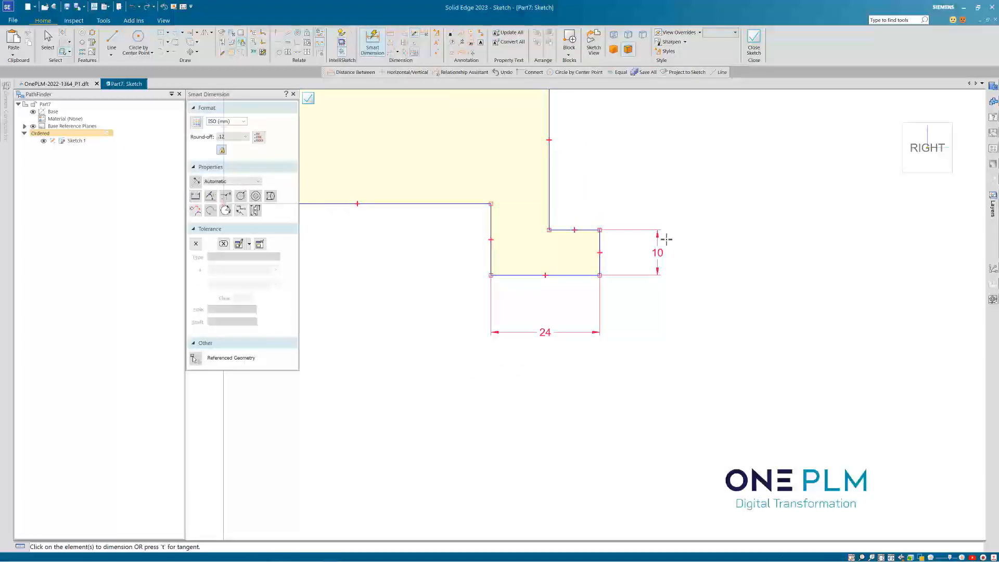
- Dimension the lip's upper horizontal edge and set its length to 8 mm
{"action": "left_click", "coordinate": [564, 229]}
{"action": "left_click", "coordinate": [572, 197]}
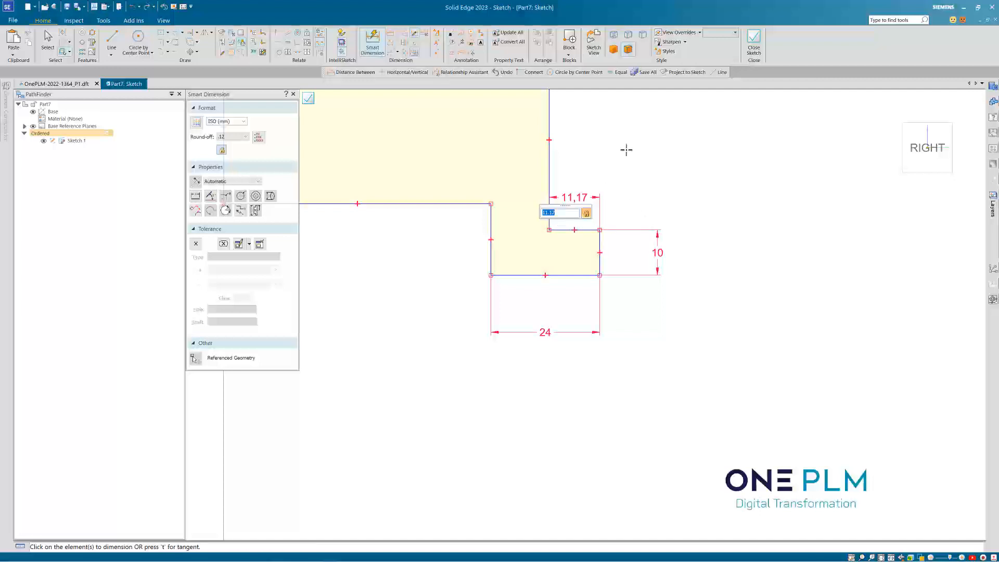
{"action": "type", "text": "8"}
{"action": "key", "text": "Return"}
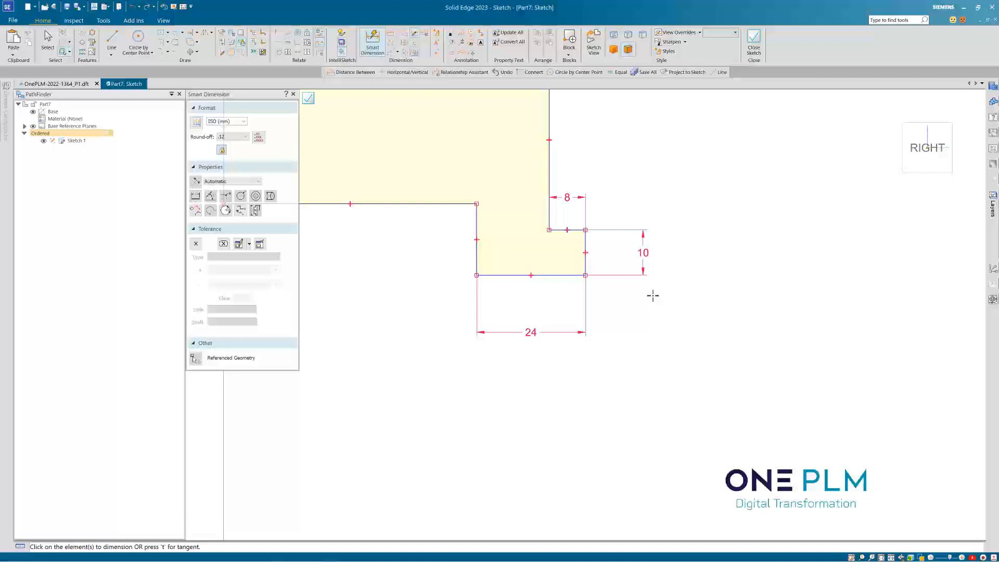
{"action": "scroll", "coordinate": [676, 327], "scroll_direction": "down", "scroll_amount": 3}
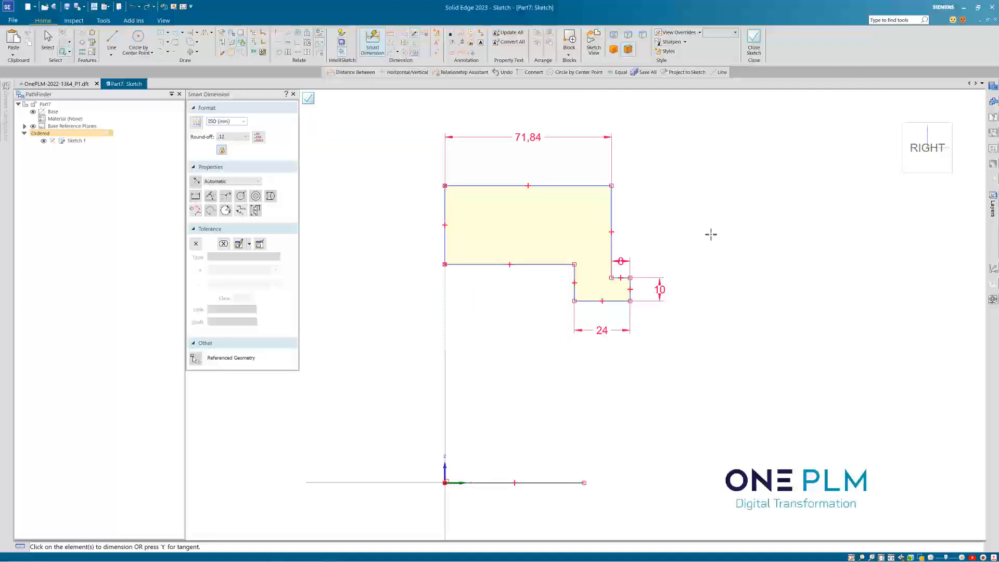
{"action": "scroll", "coordinate": [544, 270], "scroll_direction": "down", "scroll_amount": 2}
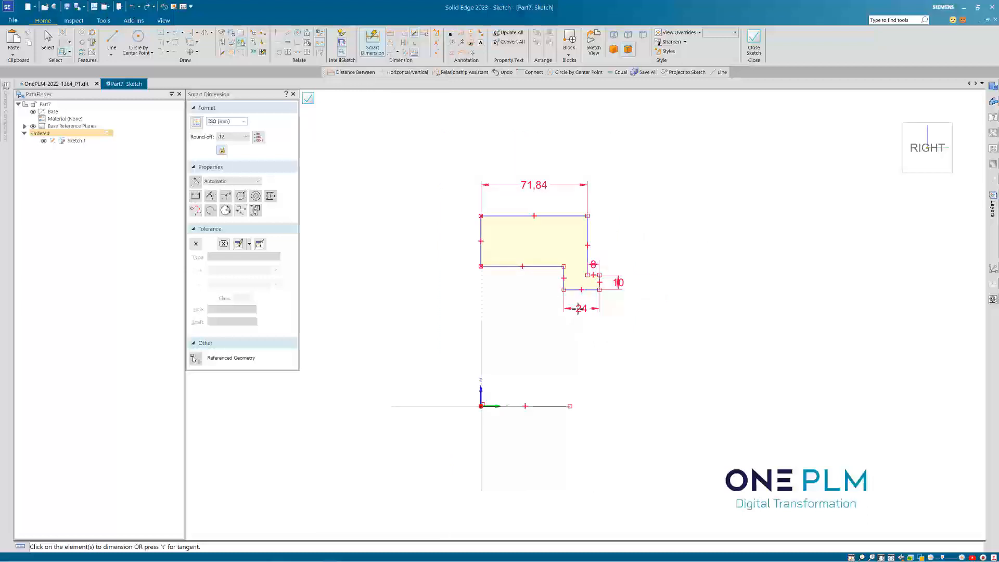
{"action": "scroll", "coordinate": [576, 309], "scroll_direction": "up", "scroll_amount": 1}
{"action": "scroll", "coordinate": [504, 268], "scroll_direction": "down", "scroll_amount": 1}
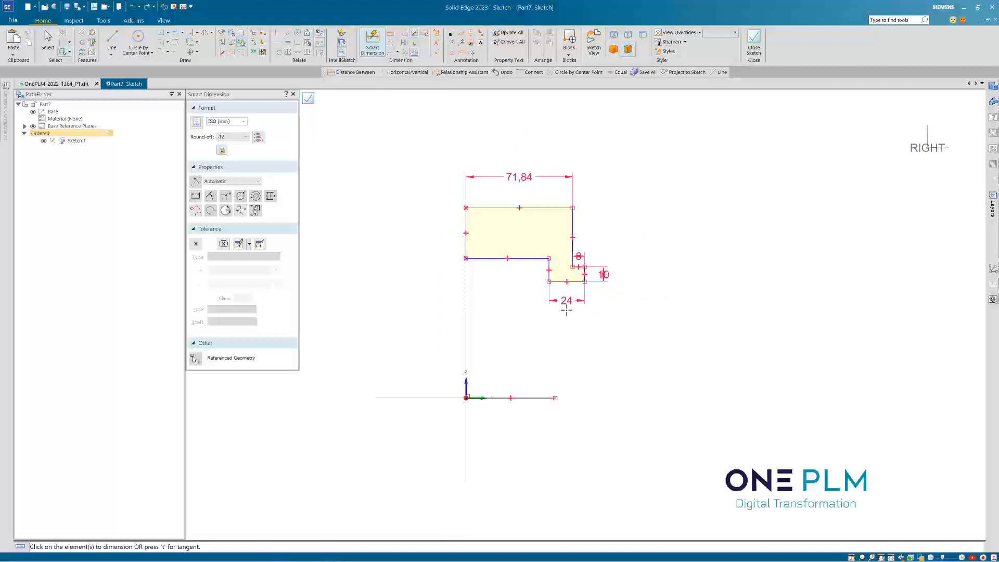
{"action": "scroll", "coordinate": [603, 293], "scroll_direction": "up", "scroll_amount": 1}
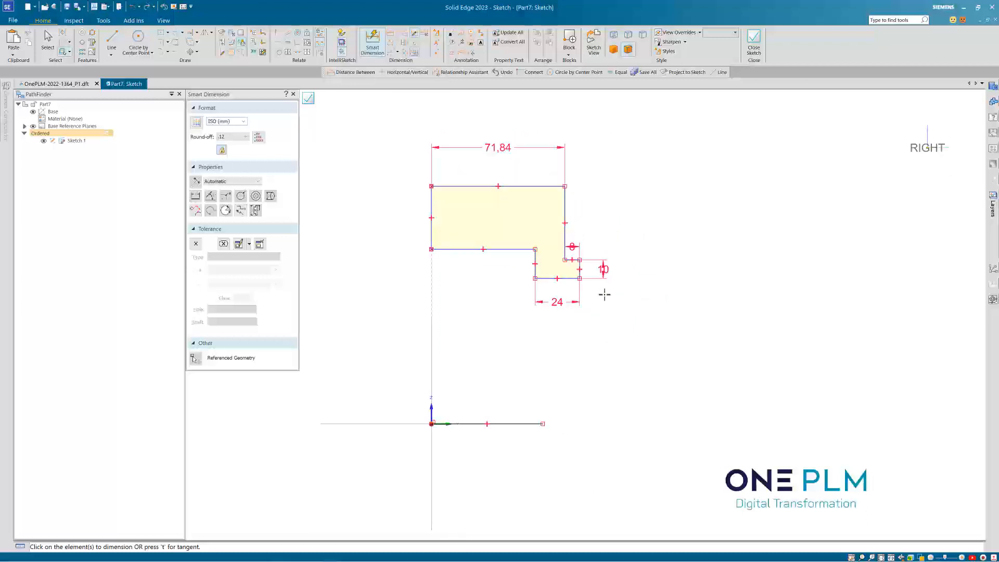
- Try to add symmetric diameter dimensions between the horizontal axis line and the profile's two long horizontal edges, and delete them
{"action": "left_click", "coordinate": [405, 43]}
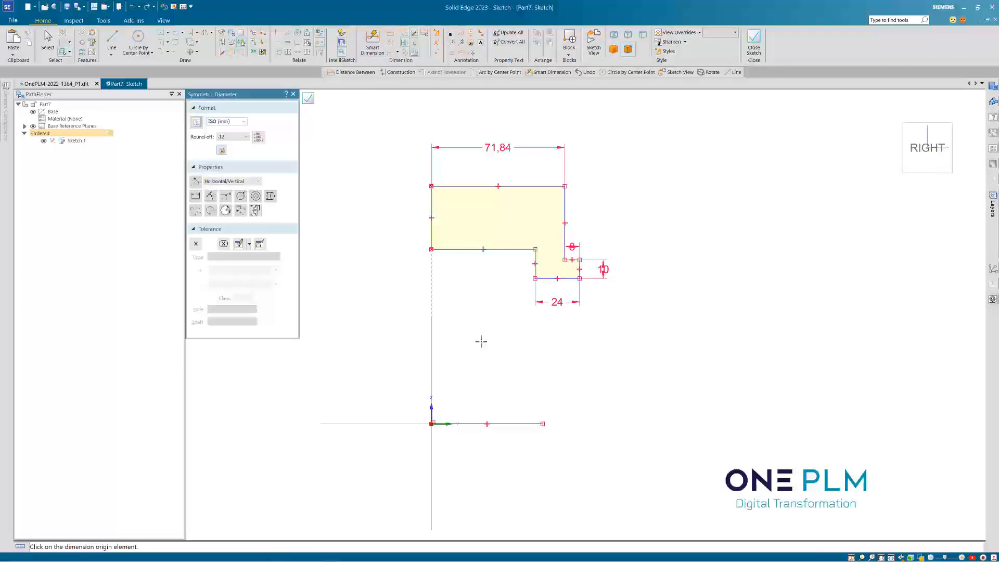
{"action": "left_click", "coordinate": [475, 185]}
{"action": "left_click", "coordinate": [467, 423]}
{"action": "left_click", "coordinate": [468, 186]}
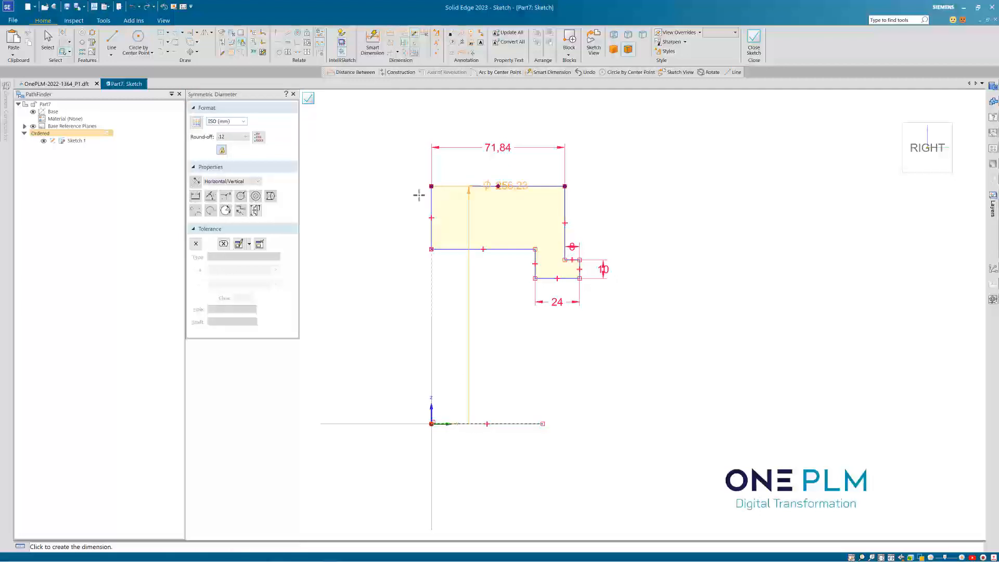
{"action": "left_click", "coordinate": [400, 122]}
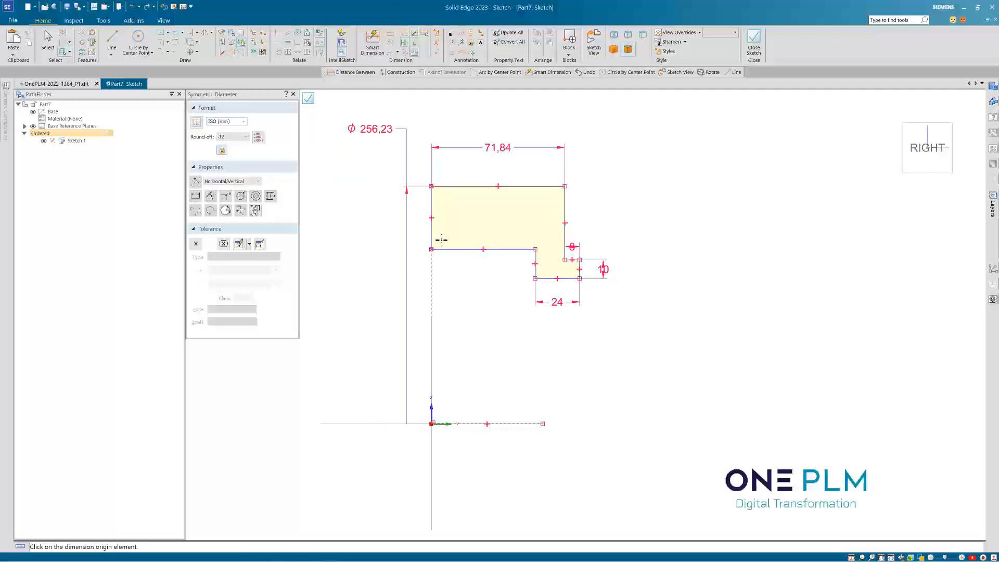
{"action": "left_click", "coordinate": [450, 250]}
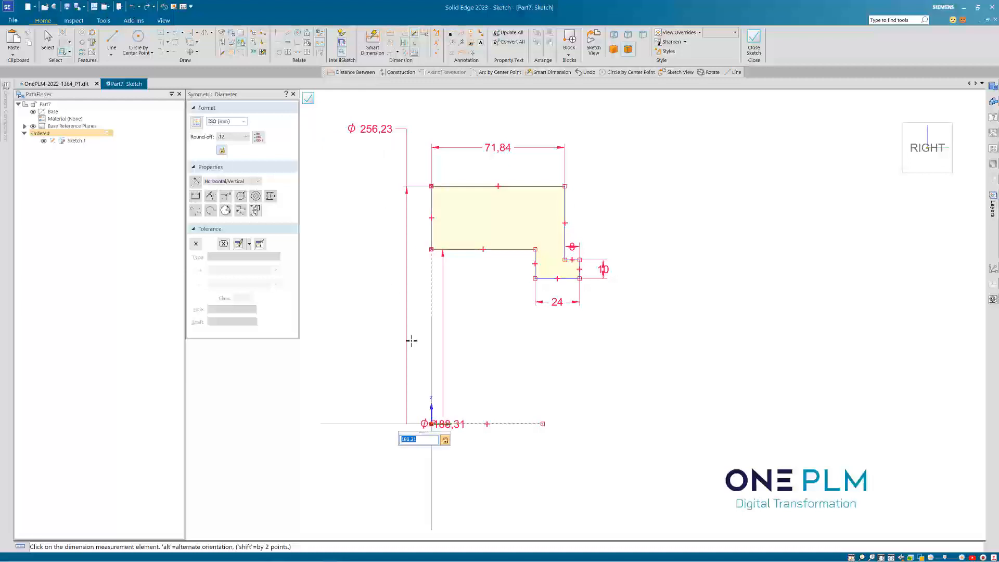
{"action": "right_click", "coordinate": [485, 316]}
{"action": "left_click", "coordinate": [479, 423]}
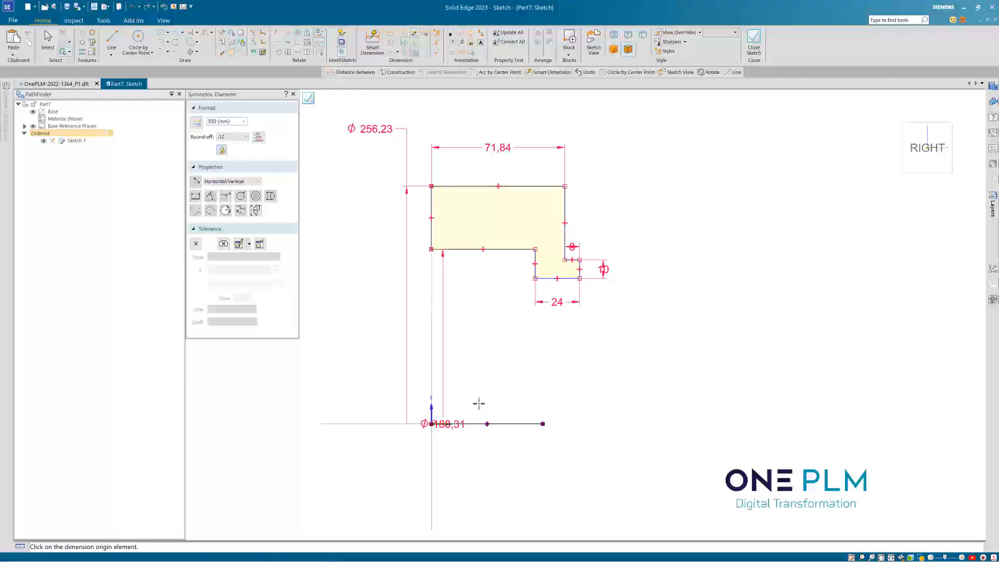
{"action": "key", "text": "Escape"}
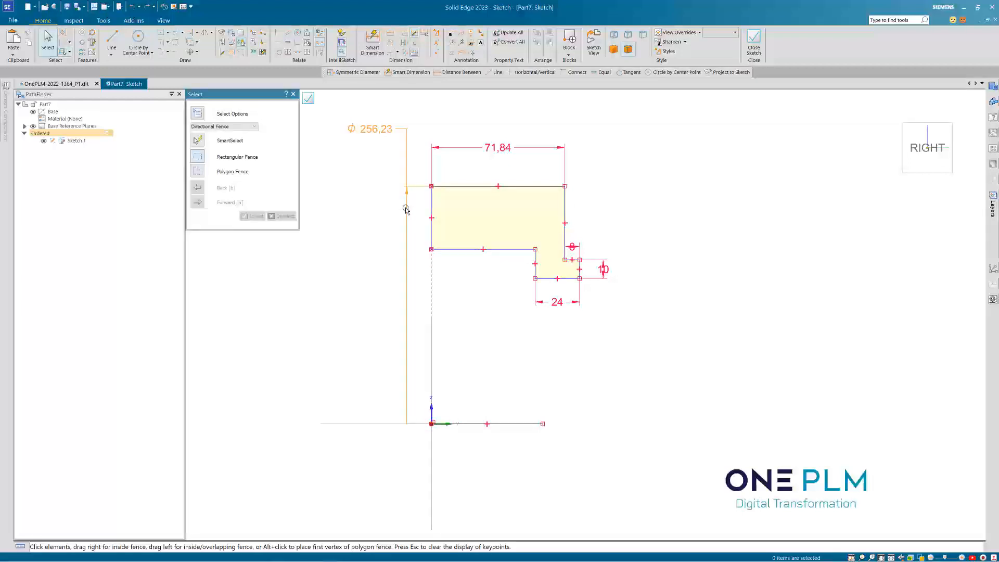
{"action": "left_click", "coordinate": [407, 210]}
{"action": "key", "text": "Delete"}
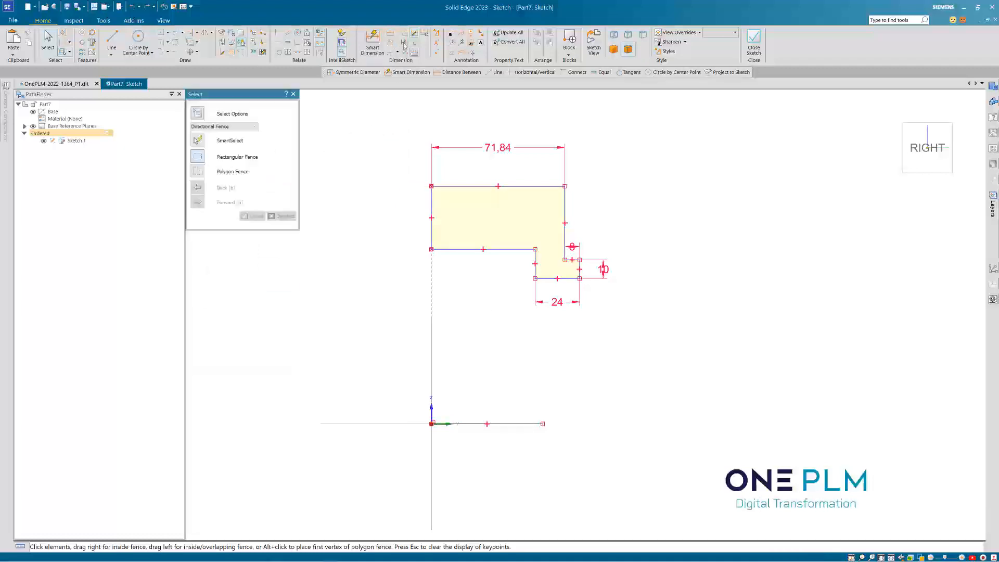
- Add symmetric diameter dimensions from the horizontal axis line to the profile's top edge and to its long lower edge
{"action": "key", "text": "Return"}
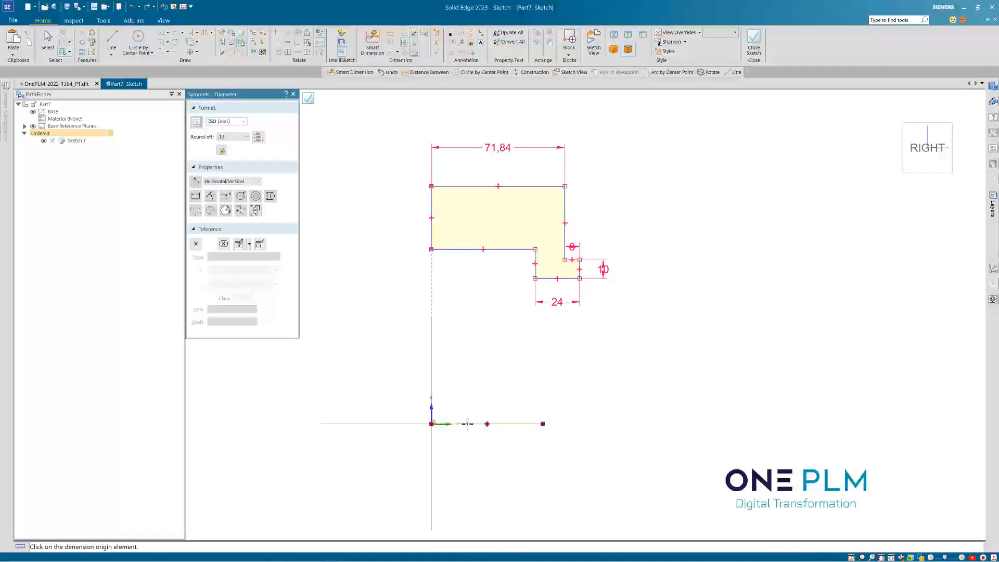
{"action": "left_click", "coordinate": [466, 423]}
{"action": "left_click", "coordinate": [461, 186]}
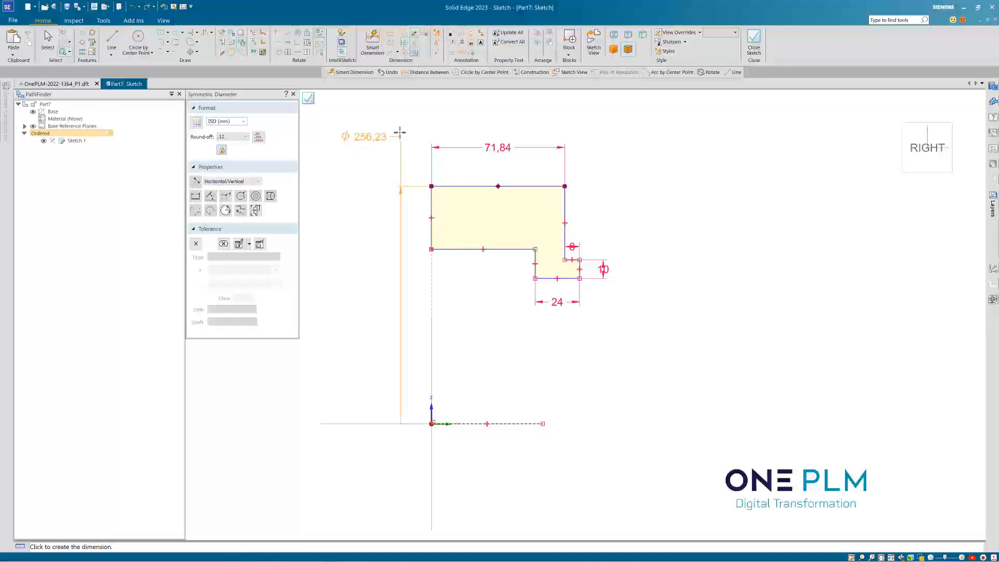
{"action": "left_click", "coordinate": [426, 150]}
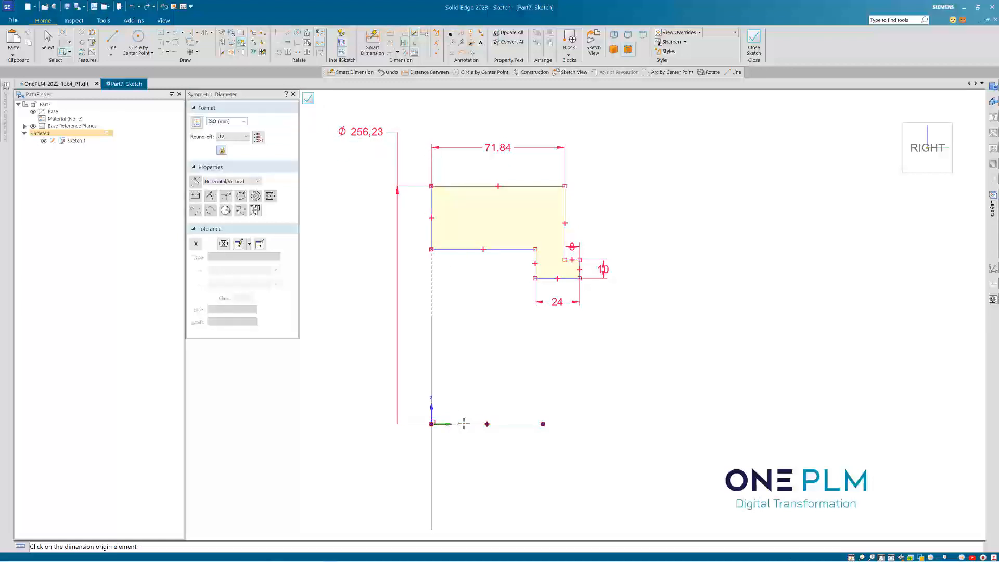
{"action": "left_click", "coordinate": [463, 423]}
{"action": "left_click", "coordinate": [461, 249]}
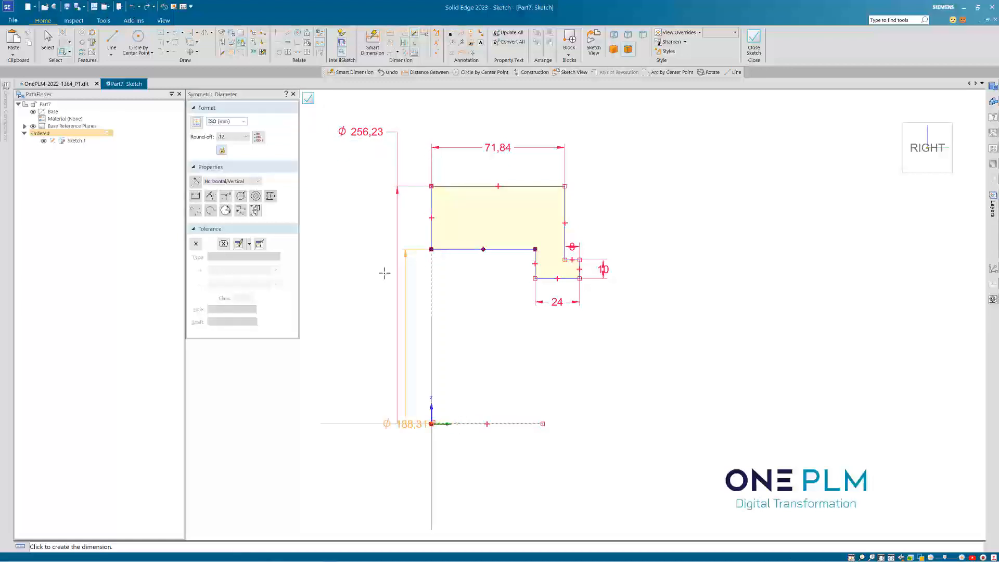
{"action": "left_click", "coordinate": [383, 233]}
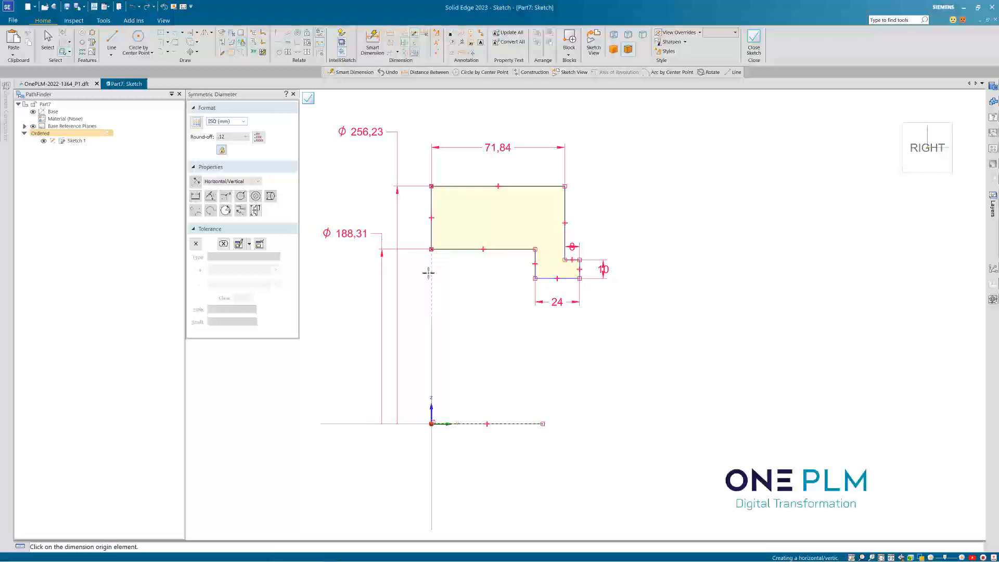
- Add a symmetric diameter dimension from the axis line to the bottom edge of the profile's lower leg
{"action": "left_click", "coordinate": [520, 424]}
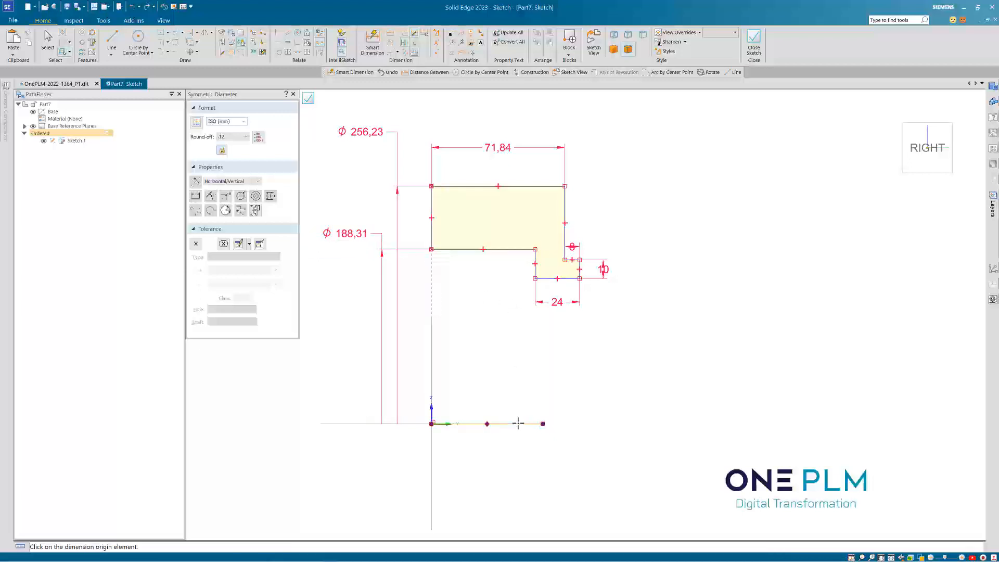
{"action": "left_click", "coordinate": [548, 279]}
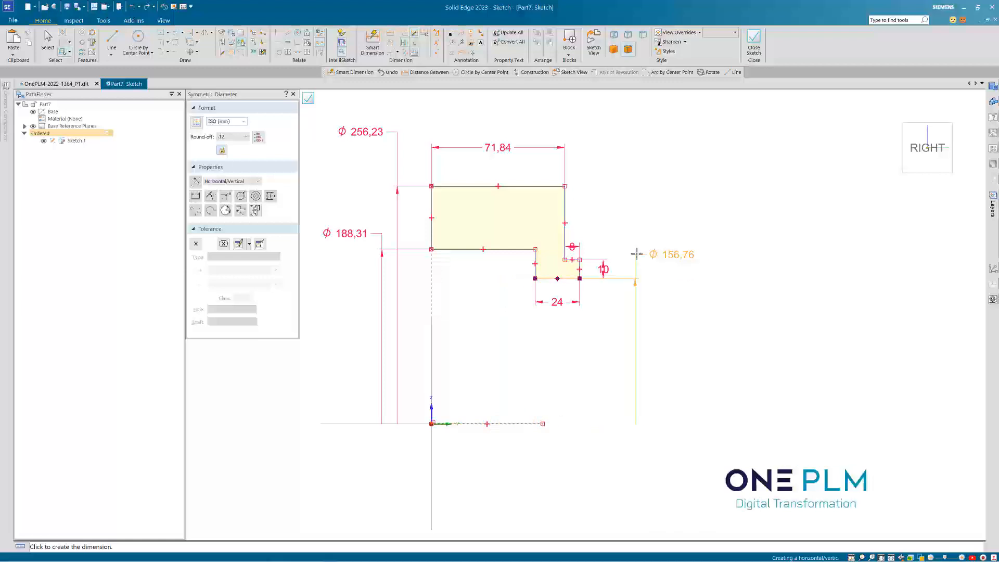
{"action": "left_click", "coordinate": [670, 233]}
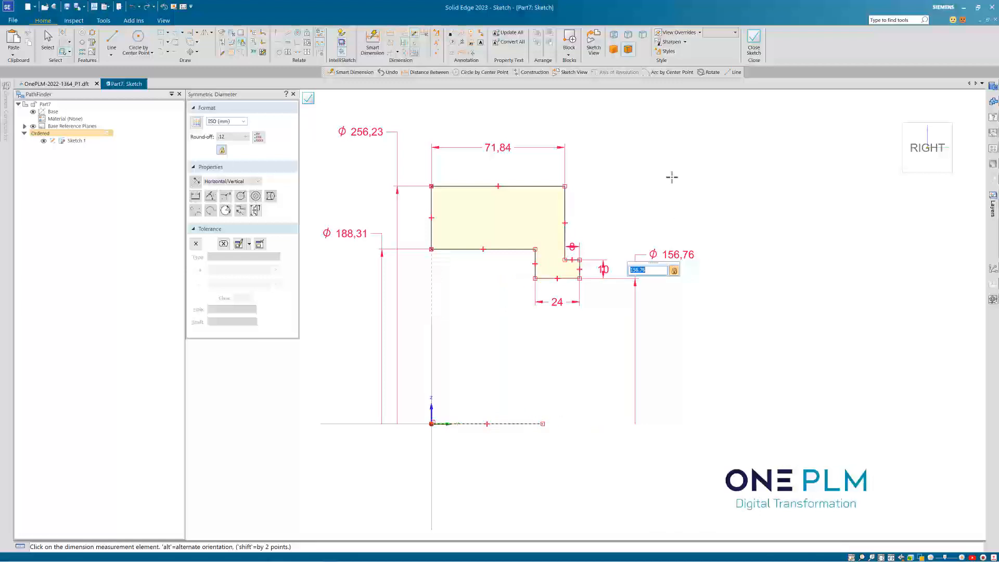
{"action": "key", "text": "Escape"}
{"action": "key", "text": "Escape"}
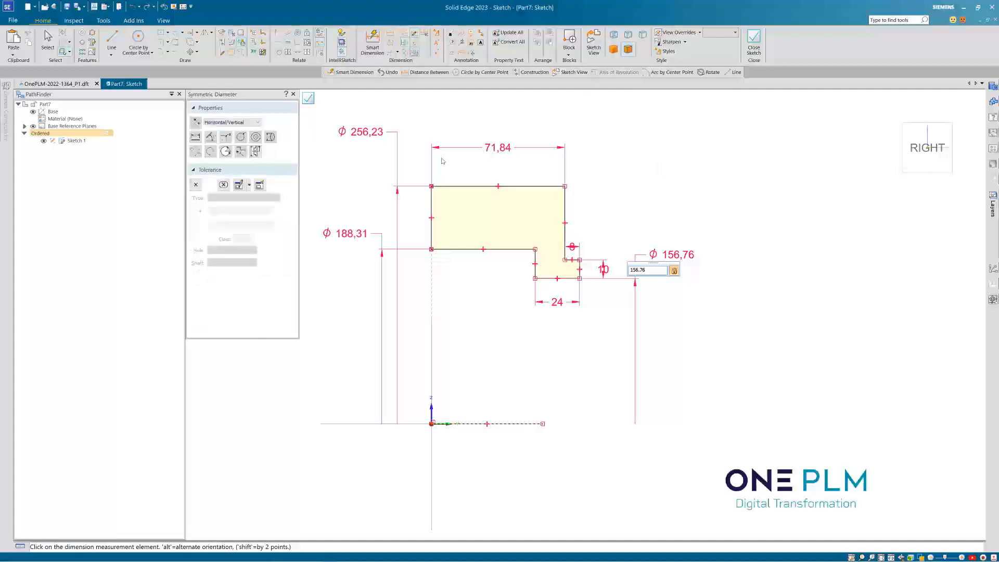
- Set the symmetric diameter of the profile's top edge to 298 mm
{"action": "left_click", "coordinate": [360, 130]}
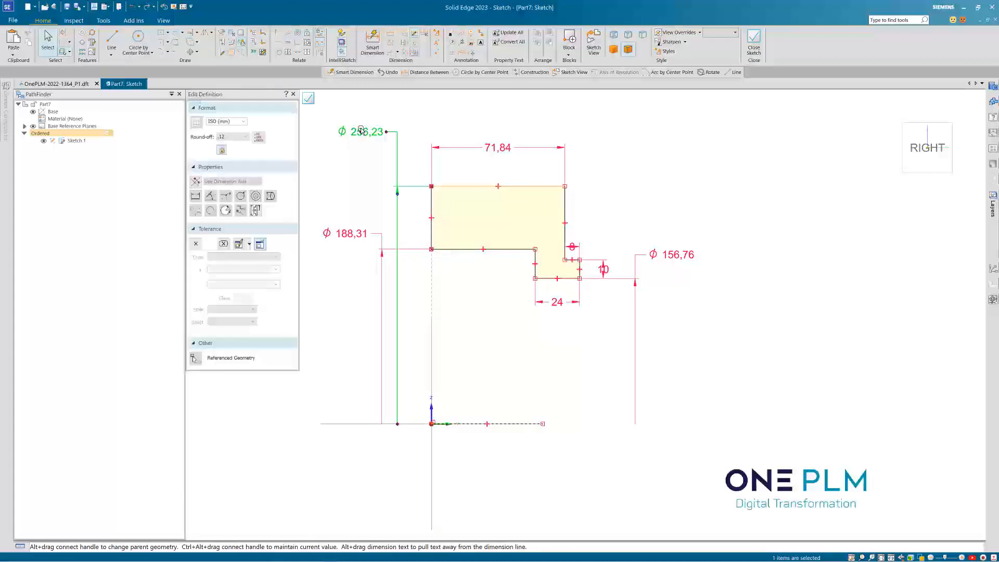
{"action": "type", "text": "298"}
{"action": "key", "text": "Return"}
{"action": "left_click", "coordinate": [617, 195]}
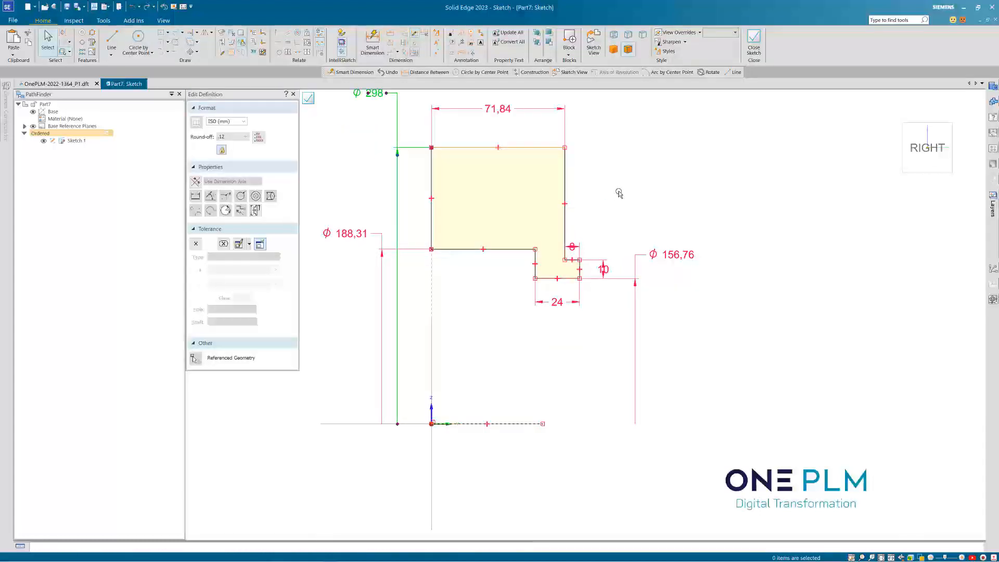
- Set the symmetric diameter of the profile's long lower edge to 227 mm
{"action": "left_click", "coordinate": [347, 240]}
{"action": "type", "text": "227"}
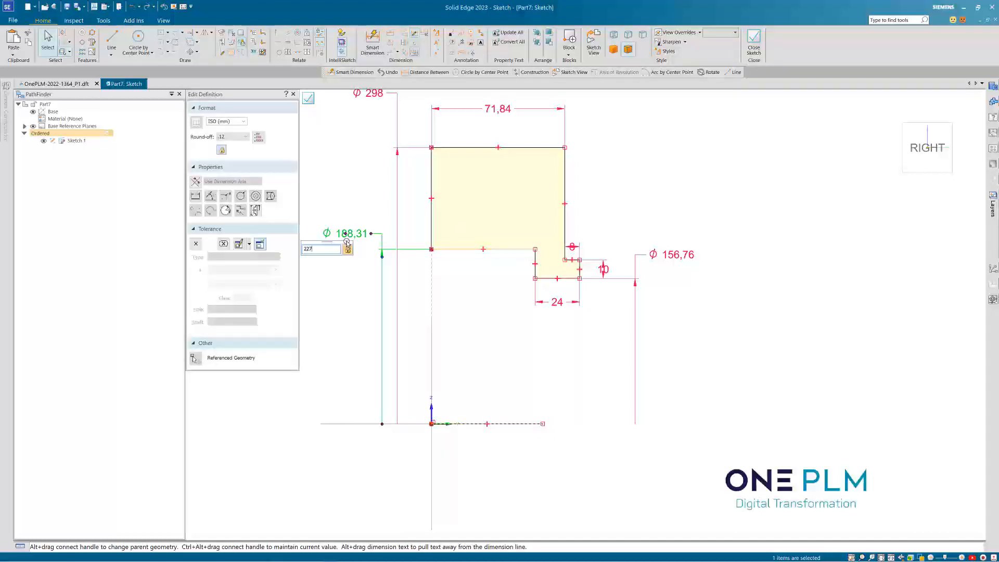
{"action": "key", "text": "Return"}
{"action": "key", "text": "Escape"}
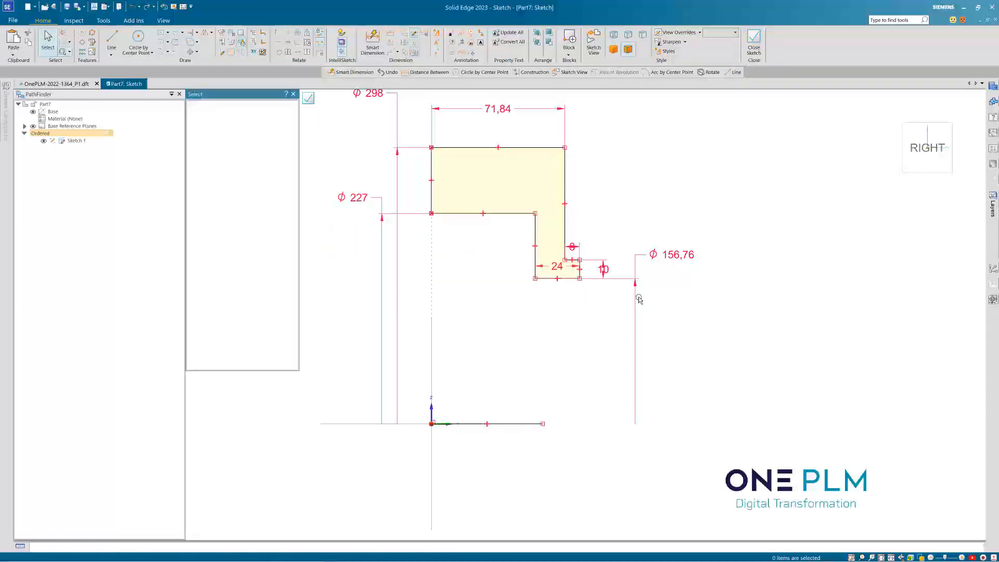
- Set the symmetric diameter of the lower leg's bottom edge to 200 mm
{"action": "left_click", "coordinate": [663, 259]}
{"action": "type", "text": "200"}
{"action": "key", "text": "Return"}
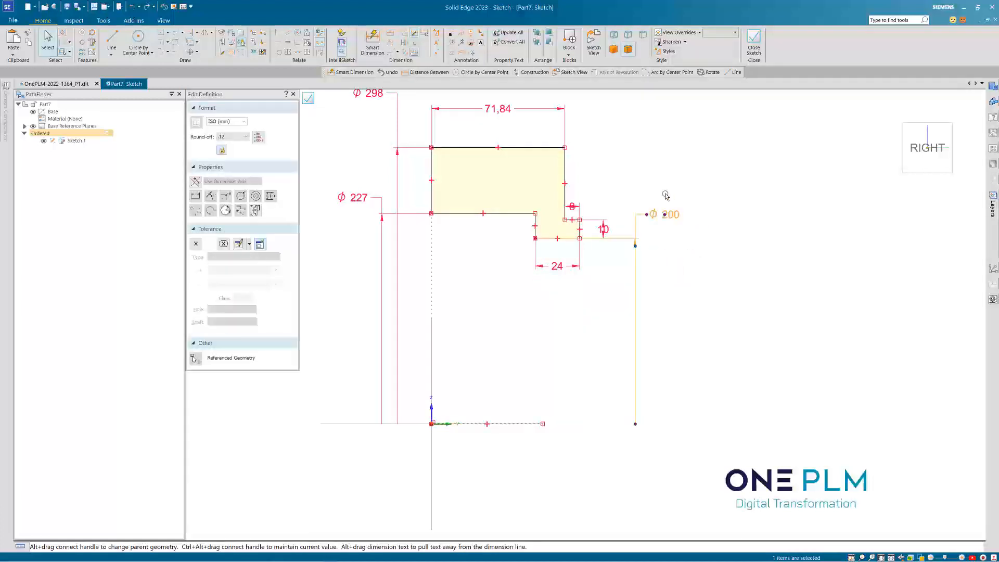
{"action": "key", "text": "Escape"}
- Close the sketch, leave the Sketch command and hide the base reference planes
{"action": "scroll", "coordinate": [629, 146], "scroll_direction": "up", "scroll_amount": 3}
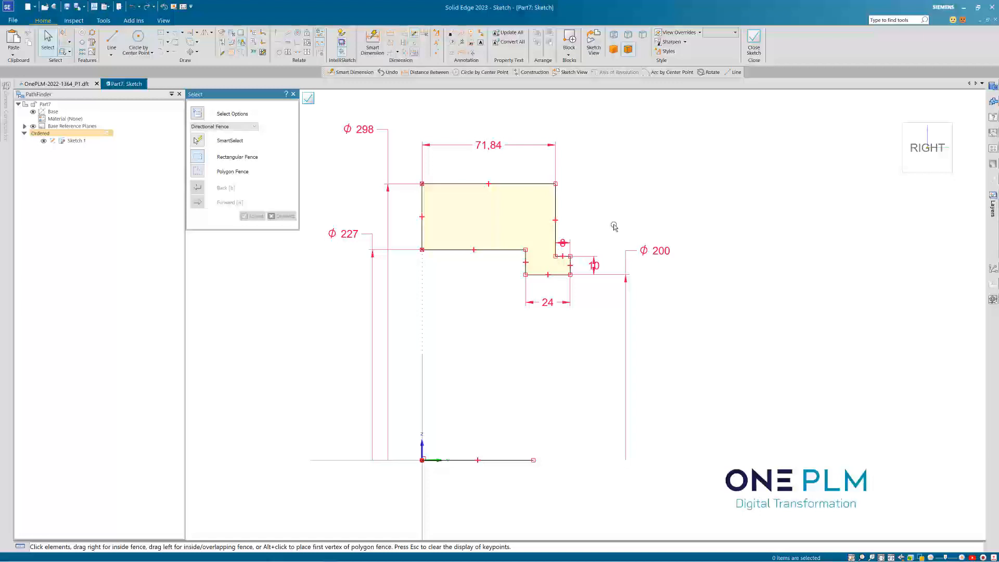
{"action": "left_click", "coordinate": [308, 98]}
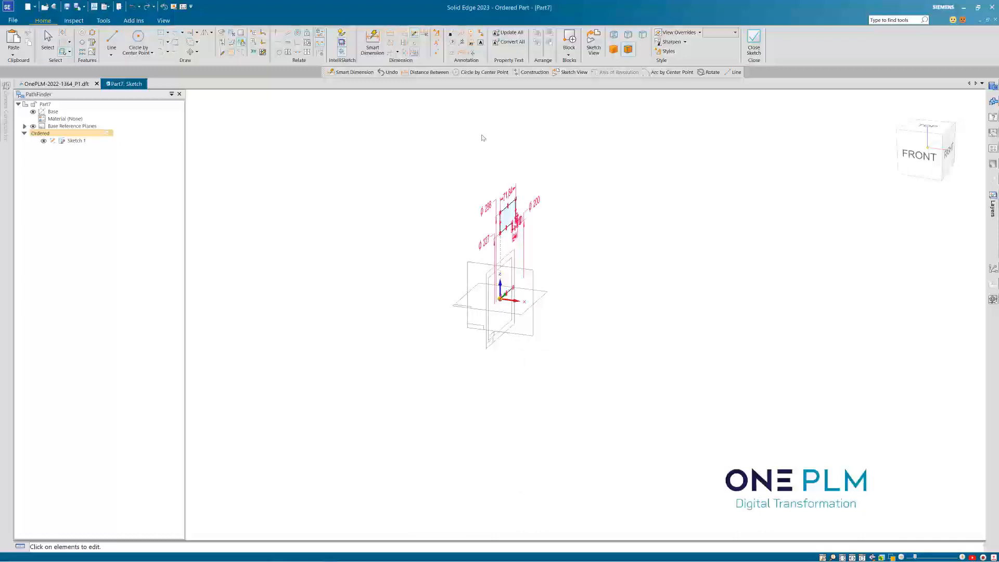
{"action": "left_click", "coordinate": [280, 107]}
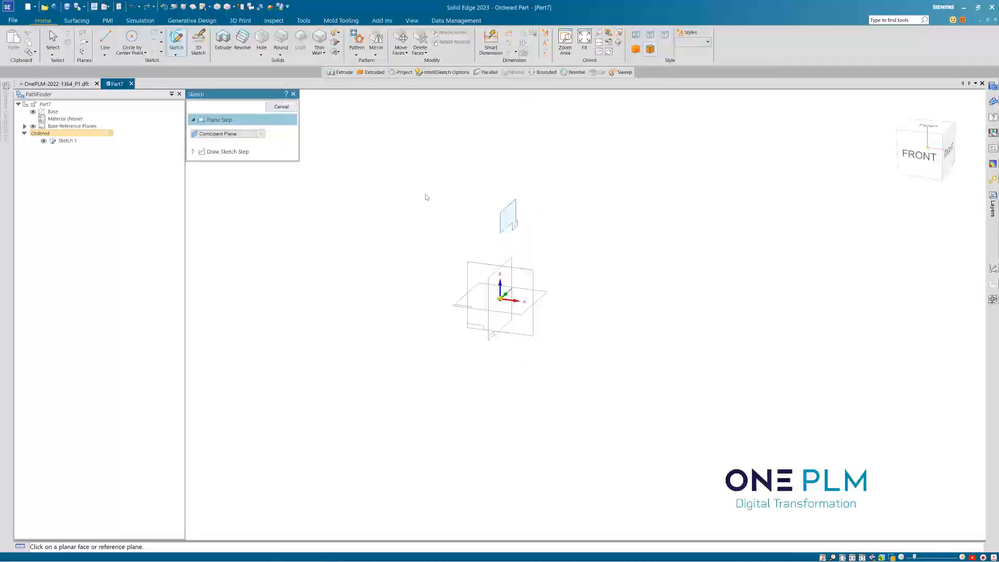
{"action": "left_click", "coordinate": [281, 107]}
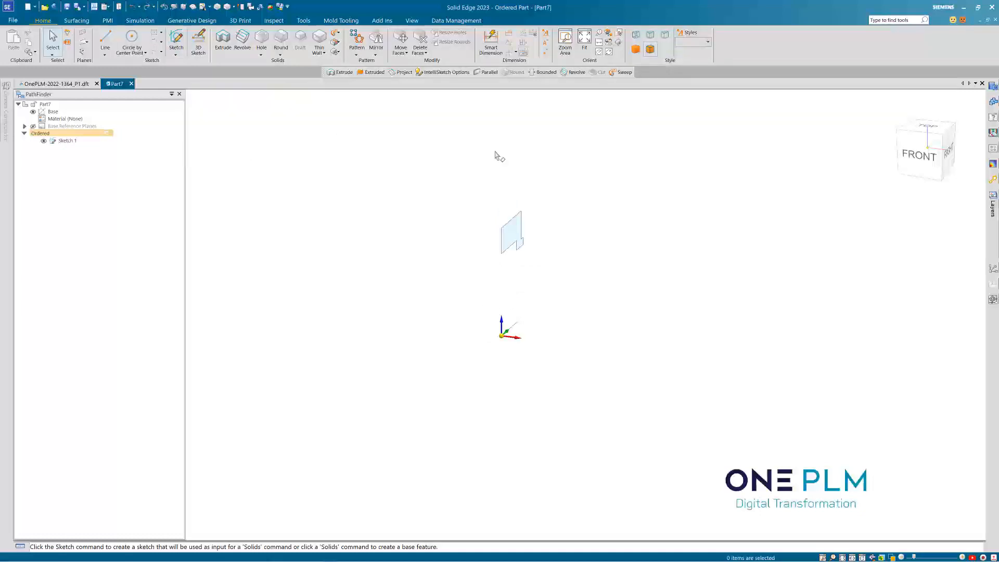
- Revolve the stepped profile region a full turn about the horizontal line through the origin and finish the feature
{"action": "left_click", "coordinate": [514, 235]}
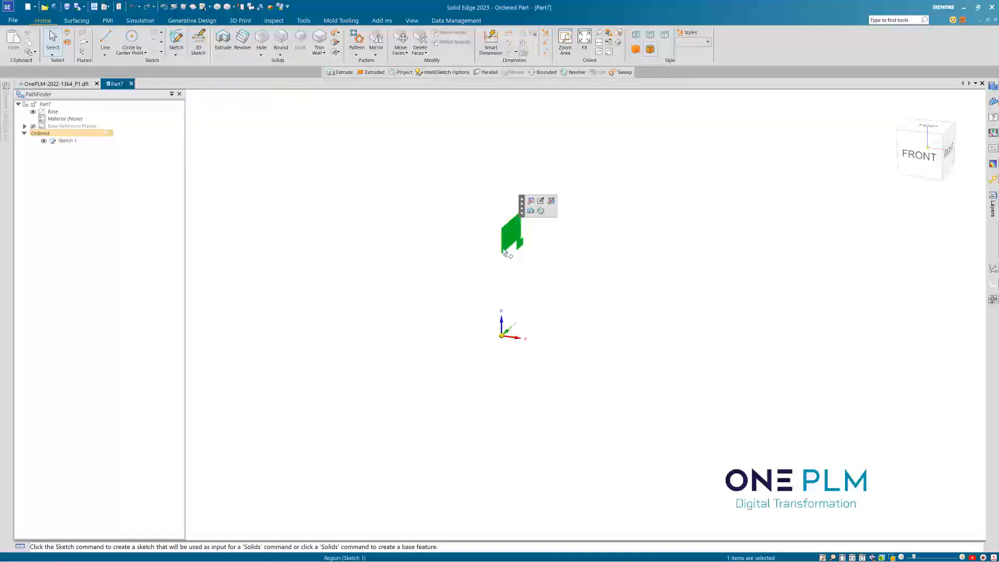
{"action": "left_click", "coordinate": [532, 258]}
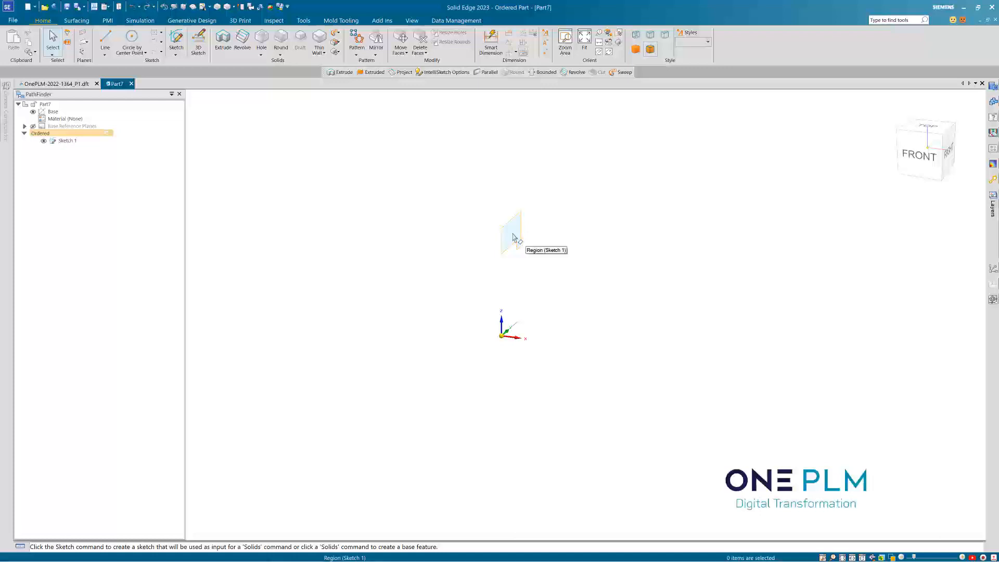
{"action": "left_click", "coordinate": [513, 238]}
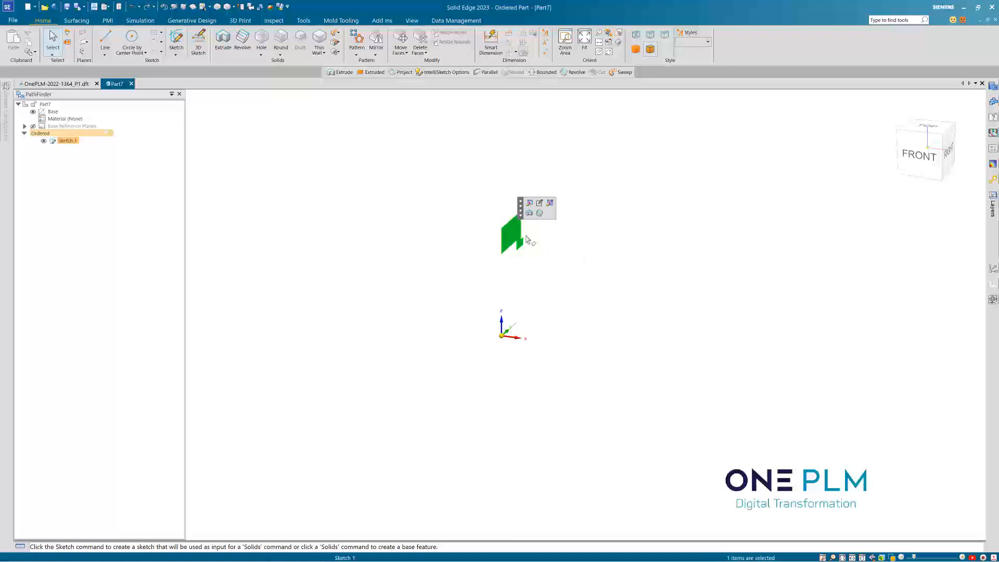
{"action": "left_click", "coordinate": [541, 213]}
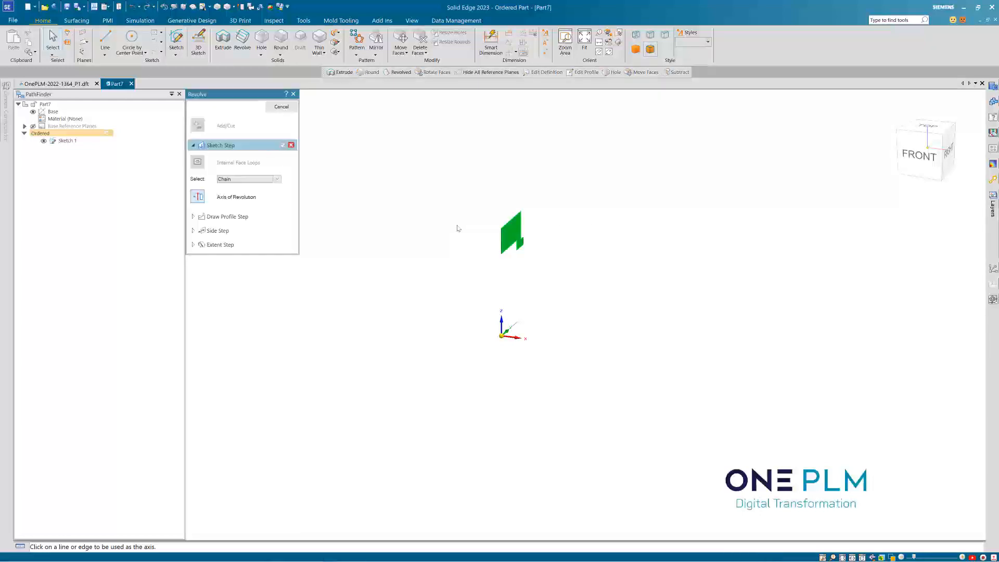
{"action": "left_click", "coordinate": [514, 327]}
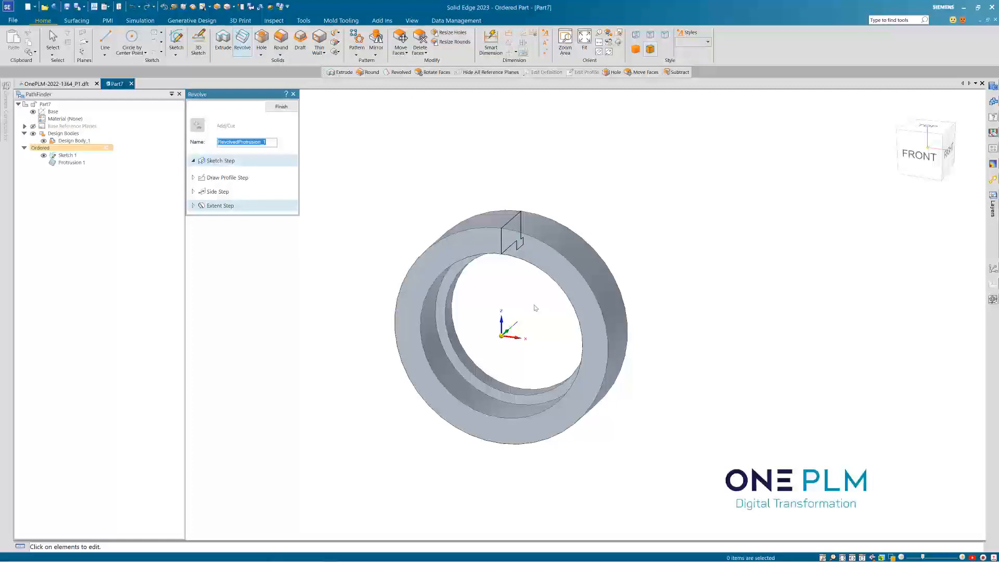
{"action": "middle_click_drag", "start_coordinate": [533, 310], "coordinate": [512, 307]}
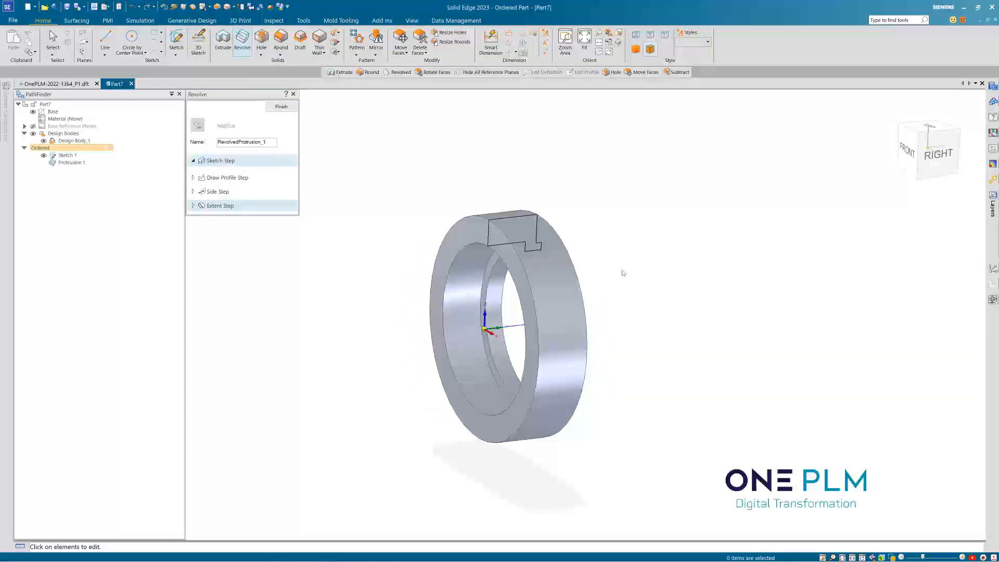
{"action": "scroll", "coordinate": [591, 267], "scroll_direction": "up", "scroll_amount": 2}
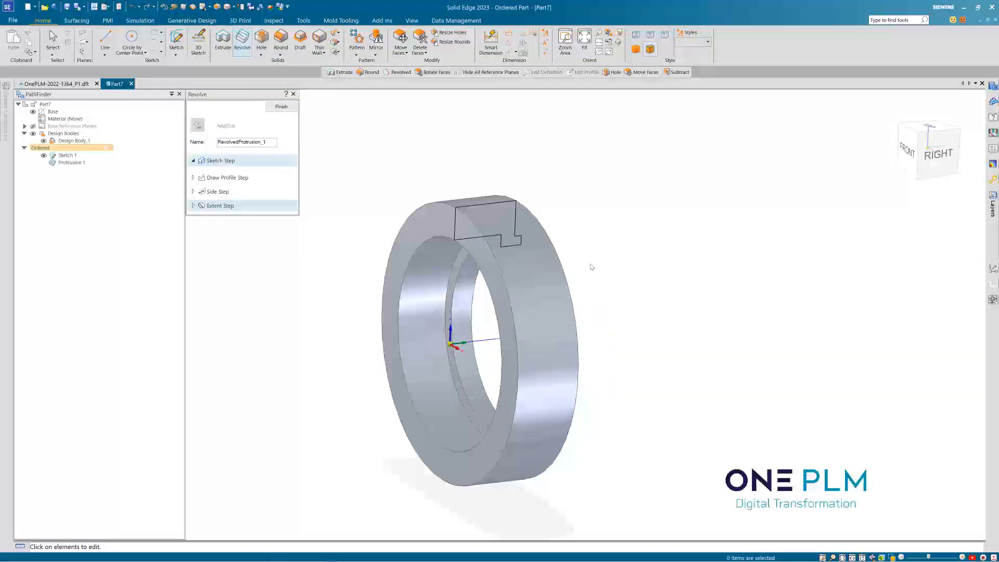
{"action": "left_click", "coordinate": [284, 110]}
{"action": "left_click", "coordinate": [287, 109]}
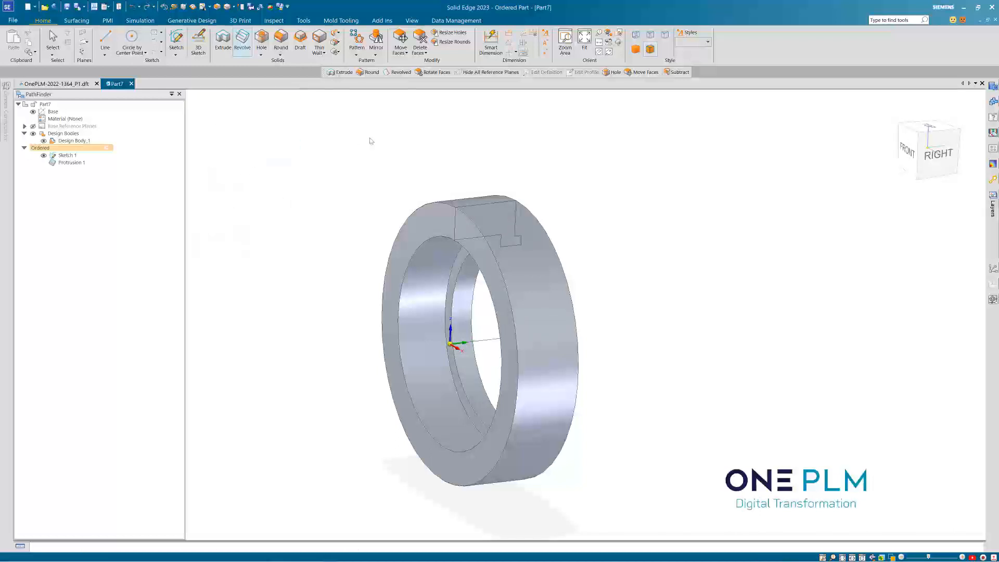
- Hide the profile sketch and chamfer the outer and inner edges of the ring's front face with a 6 mm setback
{"action": "mouse_move", "coordinate": [441, 158]}
{"action": "middle_mouse_down"}
{"action": "mouse_move", "coordinate": [452, 150]}
{"action": "mouse_move", "coordinate": [456, 157]}
{"action": "middle_mouse_up"}
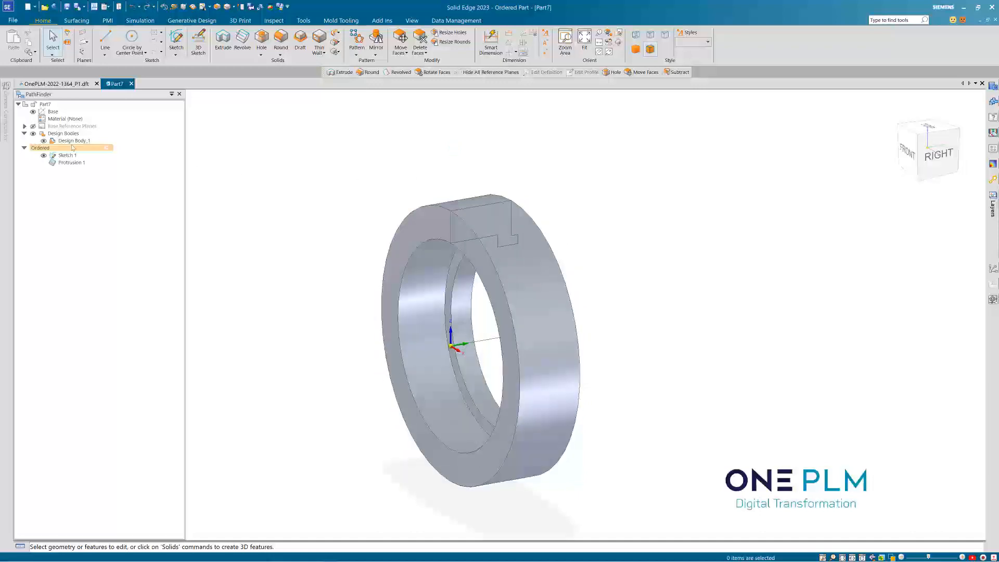
{"action": "left_click", "coordinate": [44, 156]}
{"action": "left_click", "coordinate": [281, 56]}
{"action": "left_click", "coordinate": [291, 74]}
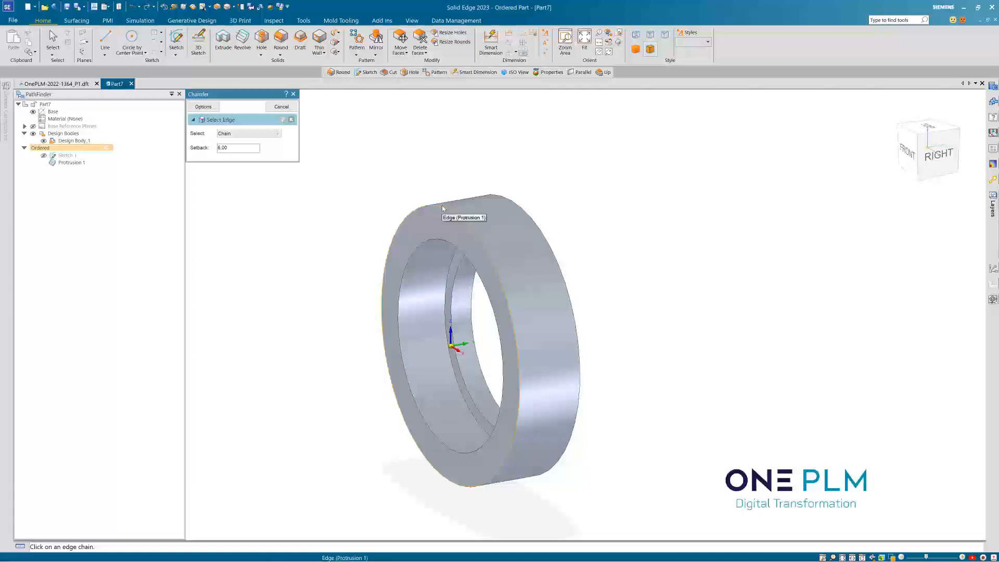
{"action": "left_click", "coordinate": [441, 245]}
{"action": "left_click", "coordinate": [443, 243]}
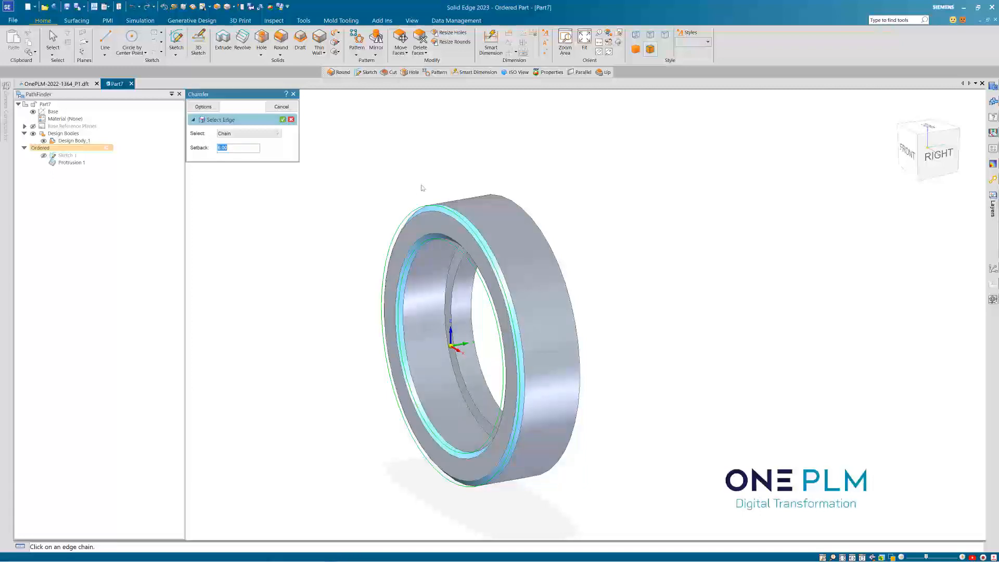
{"action": "key", "text": "Return"}
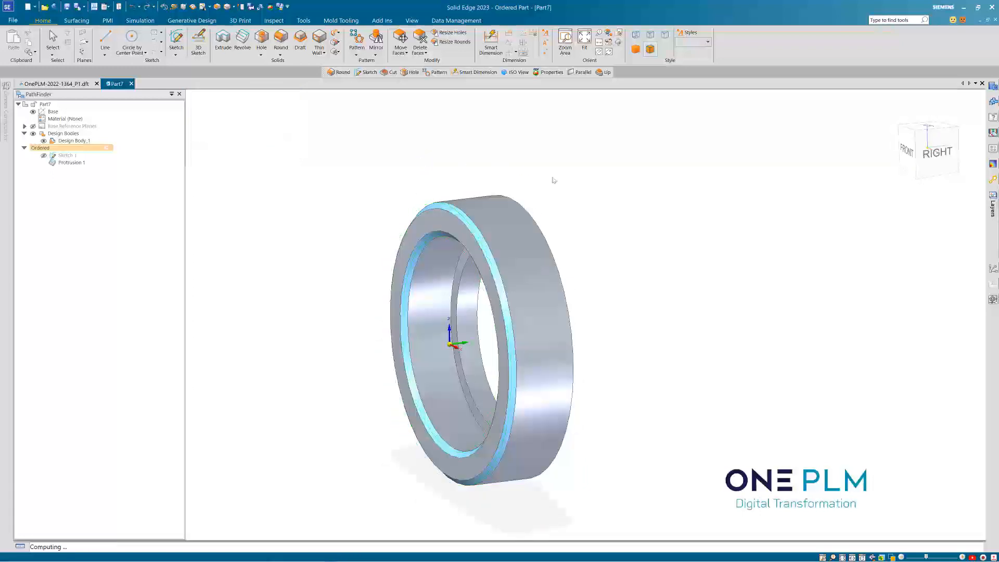
{"action": "middle_click_drag", "start_coordinate": [598, 226], "coordinate": [541, 227]}
{"action": "left_click", "coordinate": [270, 110]}
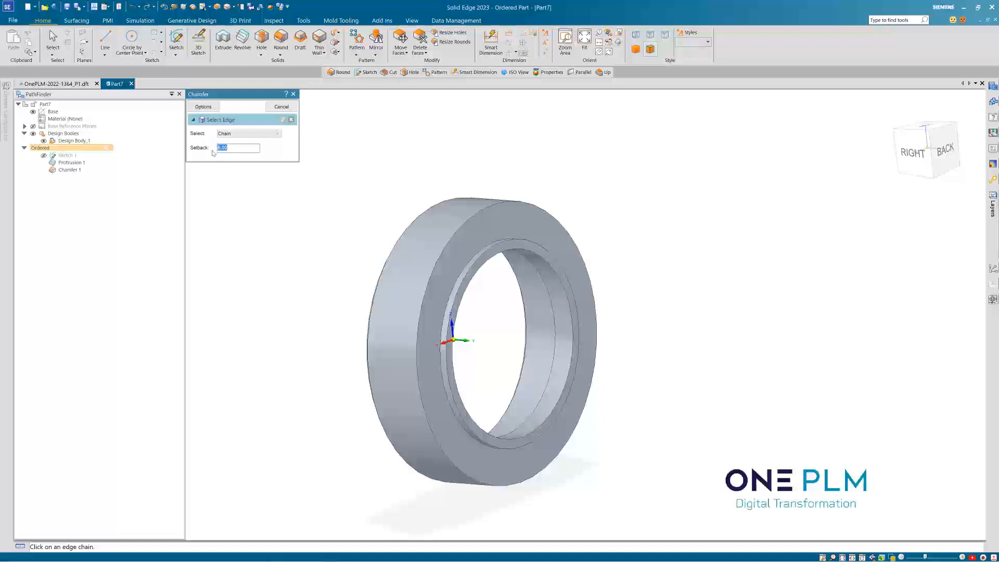
- Chamfer the outer and inner edges of the ring's back face with a 2.5 mm setback and leave the Chamfer command
{"action": "left_click", "coordinate": [502, 202]}
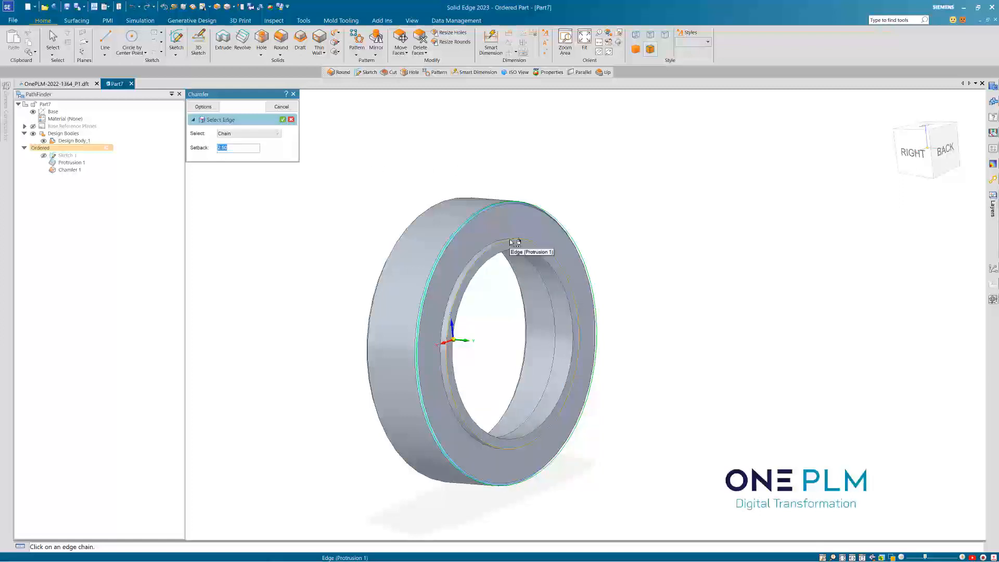
{"action": "left_click", "coordinate": [510, 240]}
{"action": "mouse_move", "coordinate": [597, 216]}
{"action": "middle_mouse_down"}
{"action": "mouse_move", "coordinate": [651, 202]}
{"action": "mouse_move", "coordinate": [604, 228]}
{"action": "mouse_move", "coordinate": [640, 196]}
{"action": "mouse_move", "coordinate": [614, 218]}
{"action": "middle_mouse_up"}
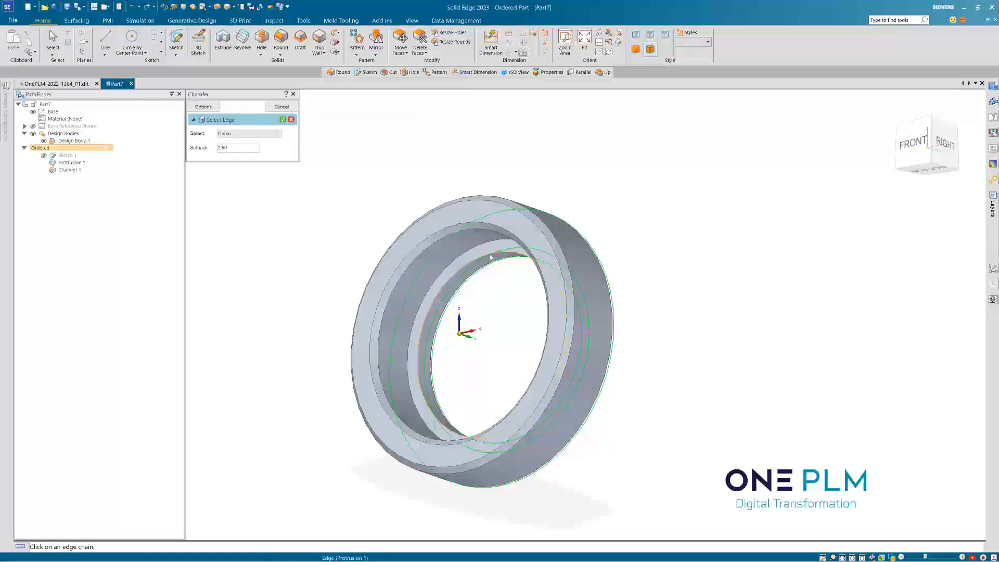
{"action": "middle_click_drag", "start_coordinate": [582, 154], "coordinate": [562, 178]}
{"action": "right_click", "coordinate": [580, 196]}
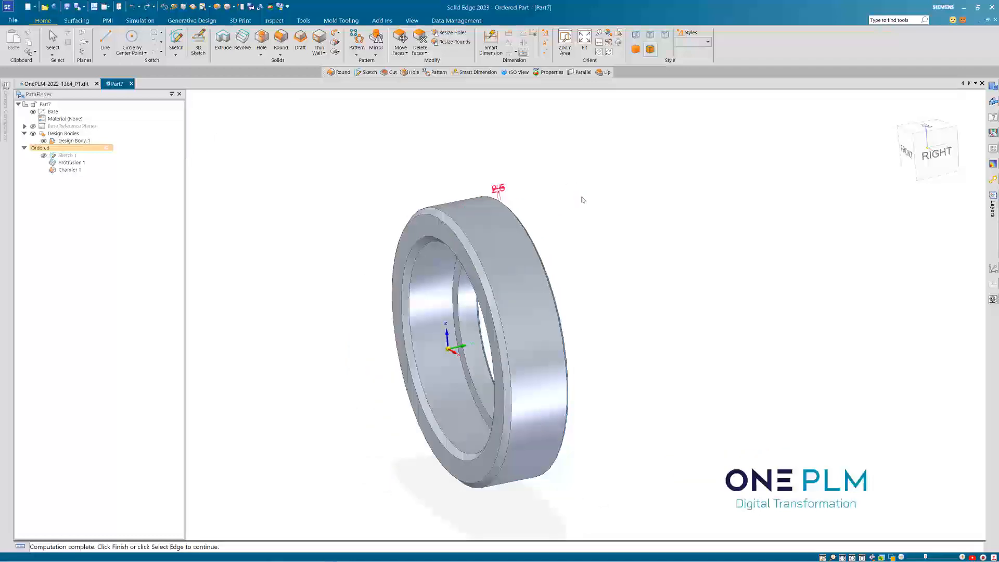
{"action": "right_click", "coordinate": [582, 200]}
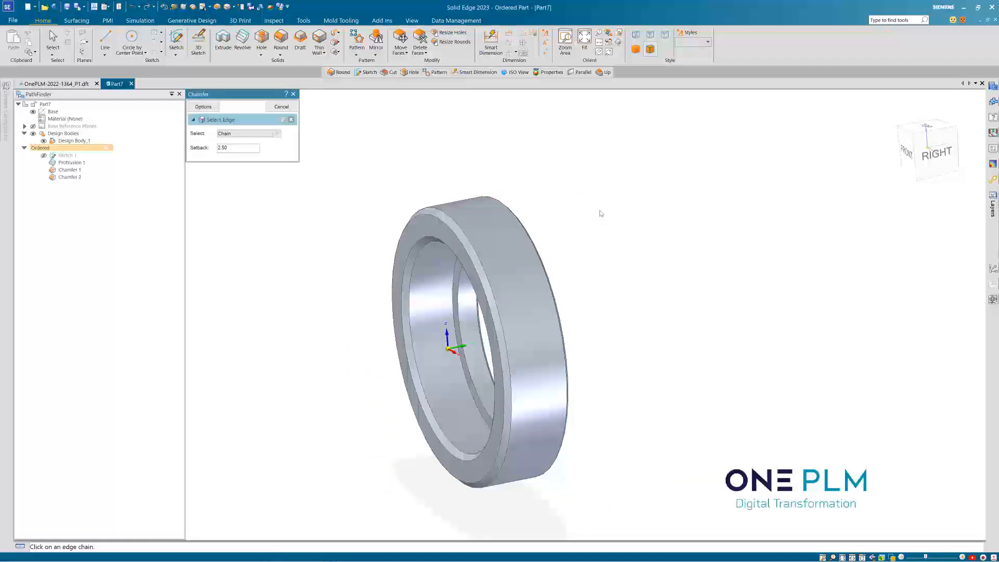
{"action": "middle_click_drag", "start_coordinate": [599, 229], "coordinate": [542, 236]}
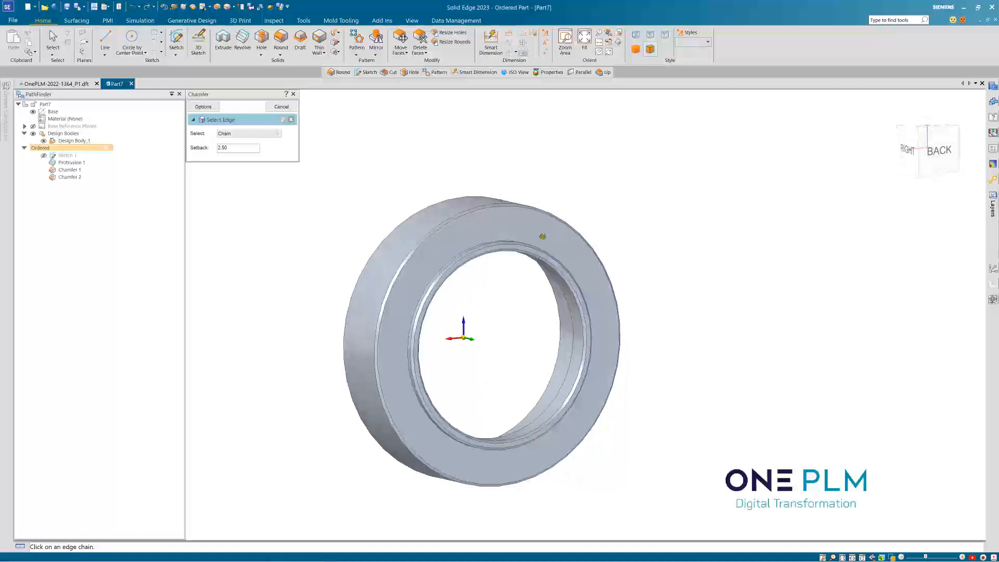
{"action": "left_click", "coordinate": [282, 106]}
- Validate the new document's properties and save the part as OnePLM-2022-1401_P1.par
{"action": "mouse_move", "coordinate": [458, 138]}
{"action": "middle_mouse_down"}
{"action": "mouse_move", "coordinate": [559, 134]}
{"action": "mouse_move", "coordinate": [449, 147]}
{"action": "middle_mouse_up"}
{"action": "key", "text": "ctrl+s"}
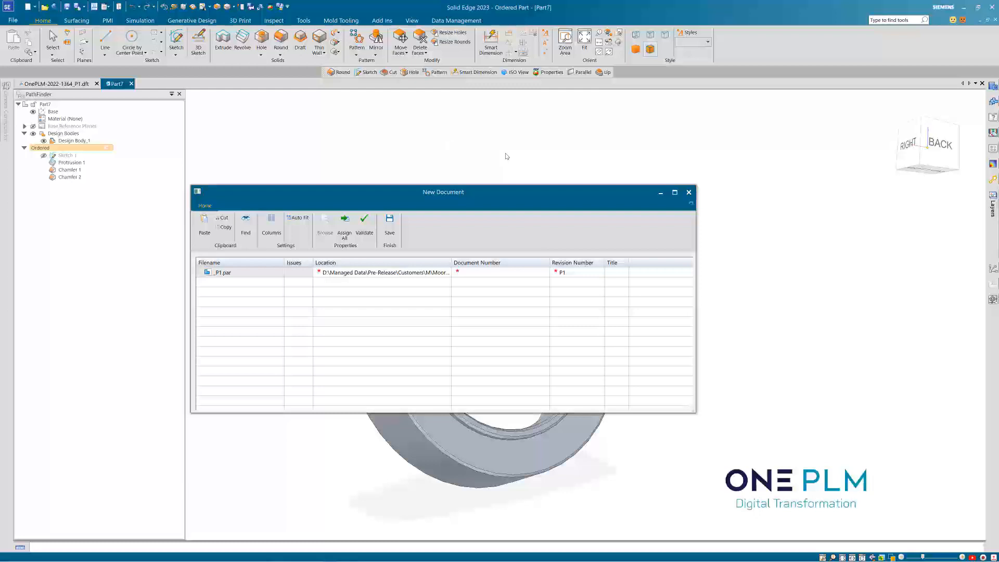
{"action": "left_click", "coordinate": [365, 229]}
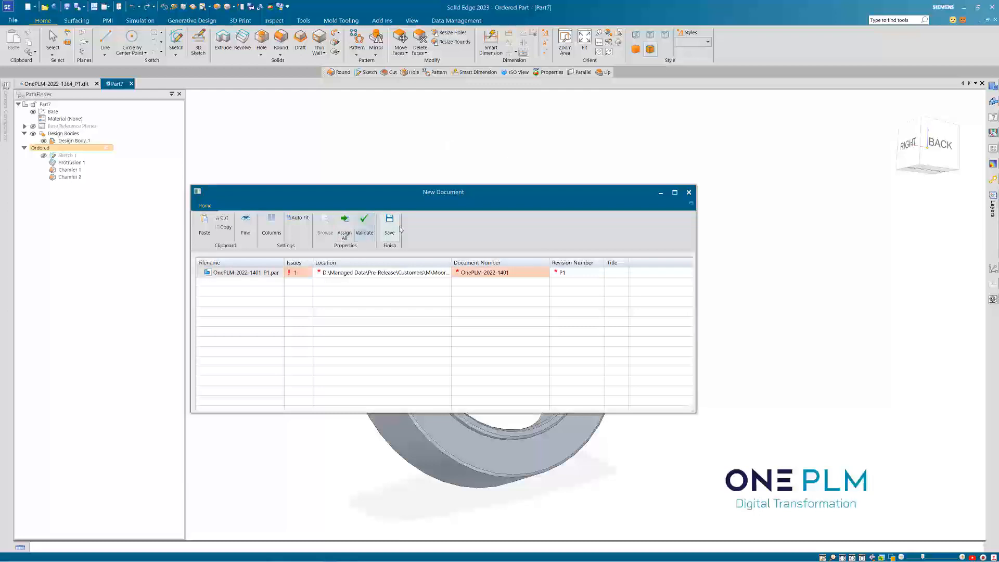
{"action": "left_click", "coordinate": [389, 224]}
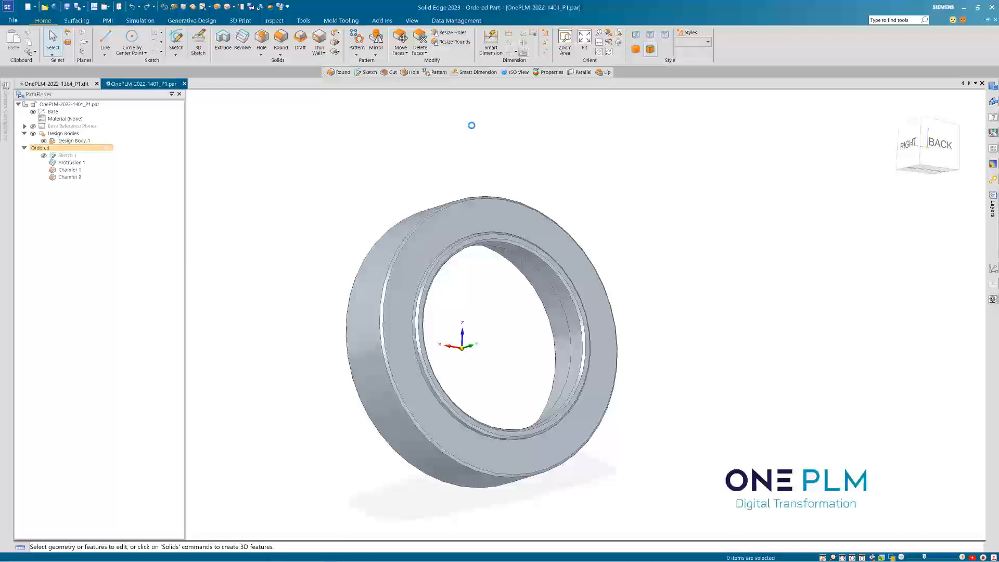
- Examine the chamfered ring straight on from the back and at angles showing its bore and both faces
{"action": "middle_click_drag", "start_coordinate": [522, 191], "coordinate": [483, 273]}
{"action": "scroll", "coordinate": [494, 250], "scroll_direction": "down", "scroll_amount": 3}
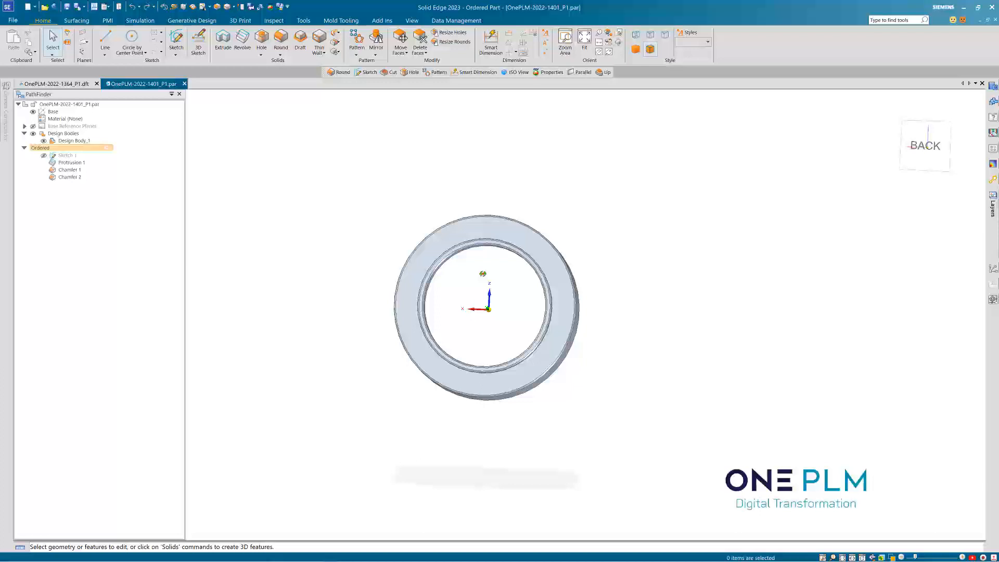
{"action": "left_click", "coordinate": [925, 146]}
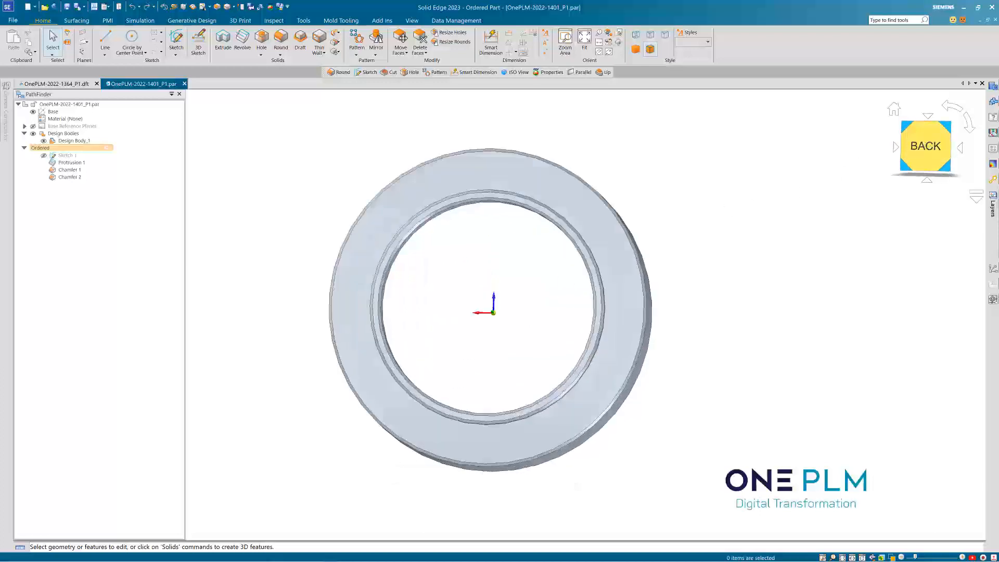
{"action": "scroll", "coordinate": [552, 252], "scroll_direction": "down", "scroll_amount": 2}
{"action": "mouse_move", "coordinate": [532, 254]}
{"action": "middle_mouse_down"}
{"action": "mouse_move", "coordinate": [627, 249]}
{"action": "mouse_move", "coordinate": [526, 260]}
{"action": "middle_mouse_up"}
{"action": "left_click", "coordinate": [945, 147]}
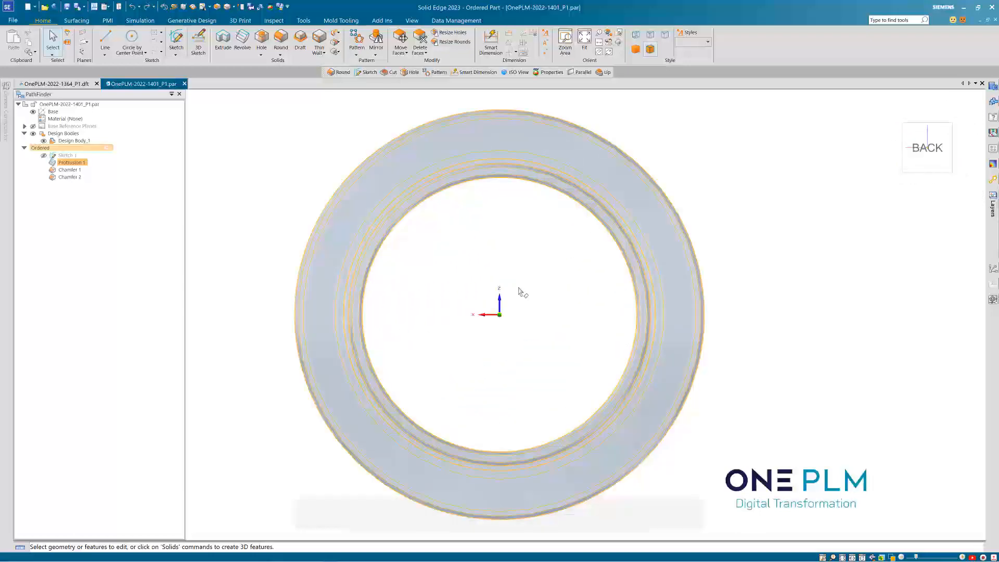
{"action": "scroll", "coordinate": [519, 289], "scroll_direction": "down", "scroll_amount": 2}
{"action": "middle_click_drag", "start_coordinate": [631, 254], "coordinate": [735, 263]}
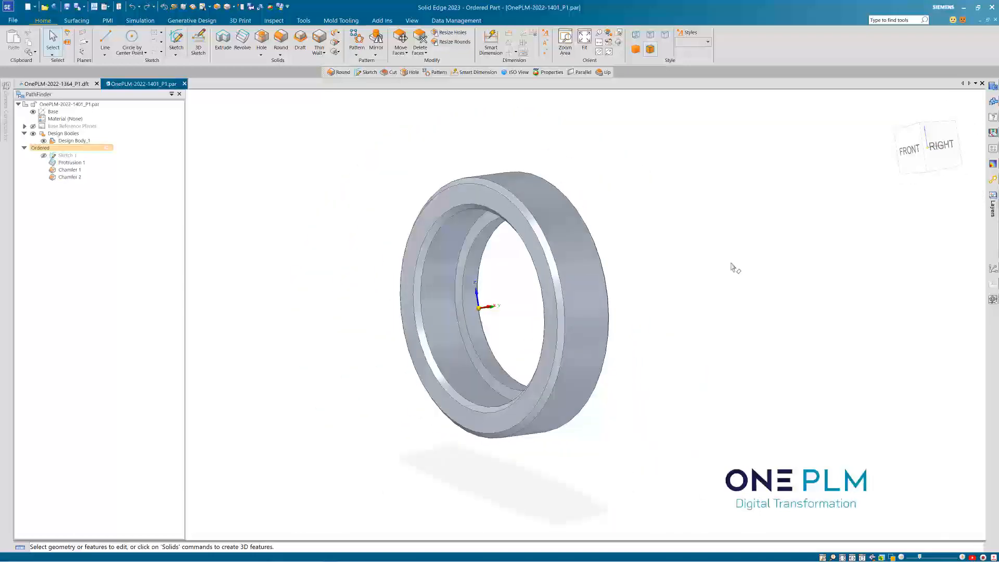
{"action": "key", "text": "ctrl+k"}
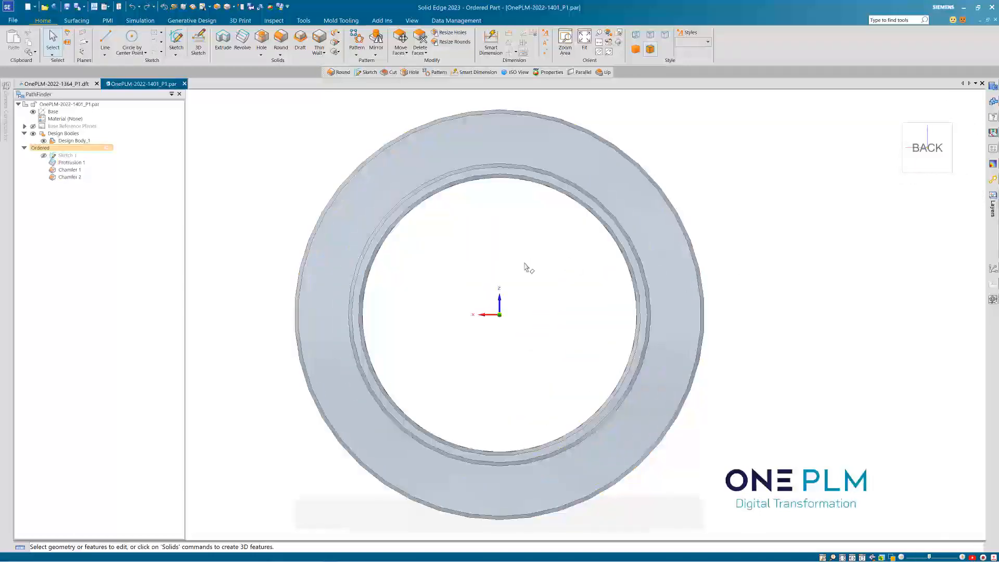
{"action": "scroll", "coordinate": [527, 263], "scroll_direction": "down", "scroll_amount": 1}
{"action": "middle_click_drag", "start_coordinate": [524, 283], "coordinate": [510, 240]}
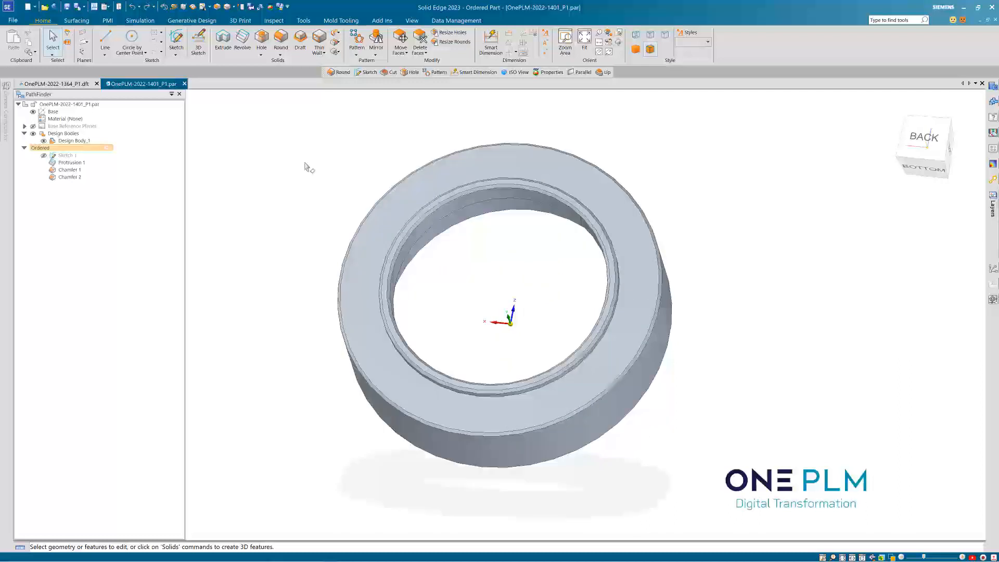
- Start a Hole feature on the ring's back face and sketch a 260 mm diameter construction circle centred on the origin
{"action": "left_click", "coordinate": [261, 39]}
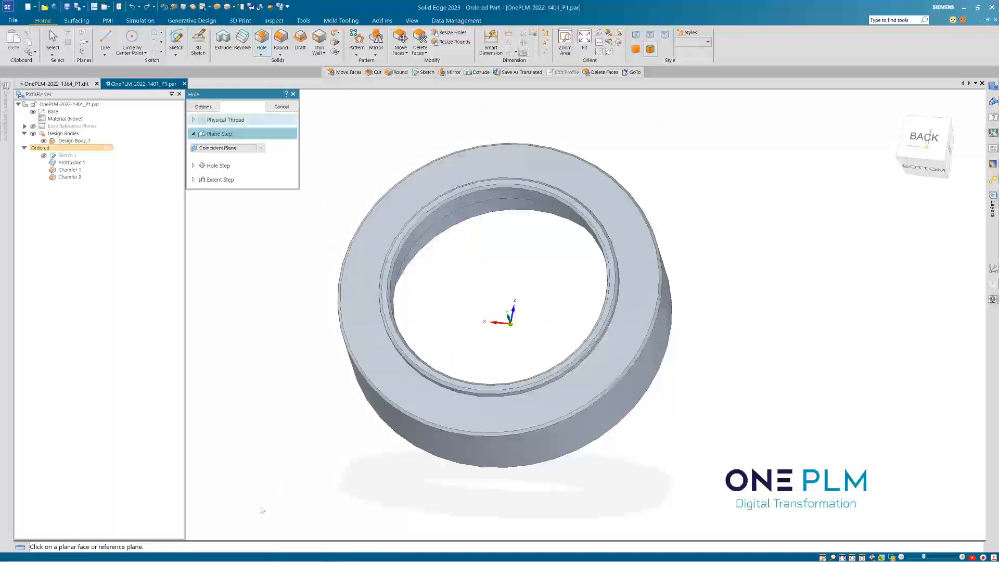
{"action": "left_click", "coordinate": [370, 257]}
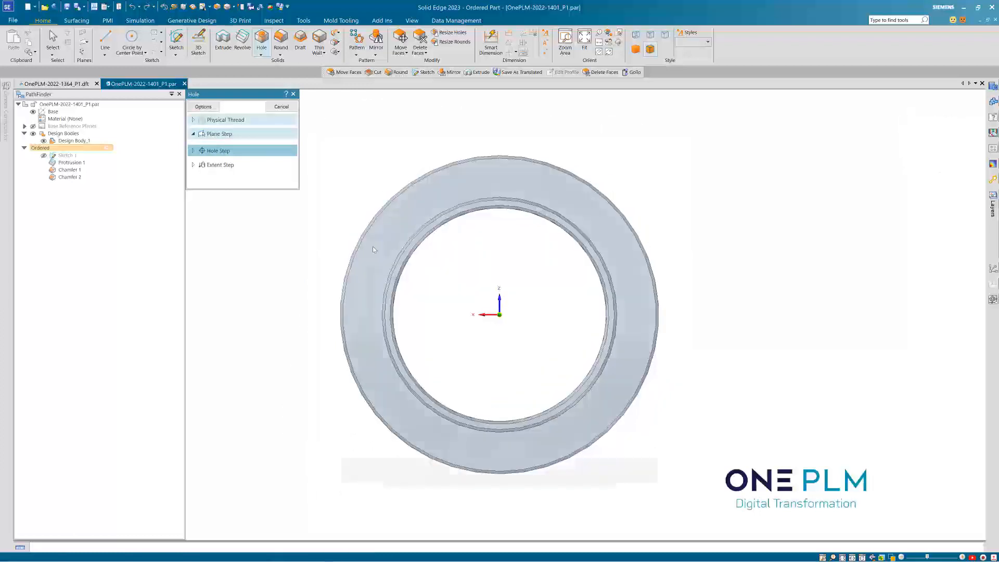
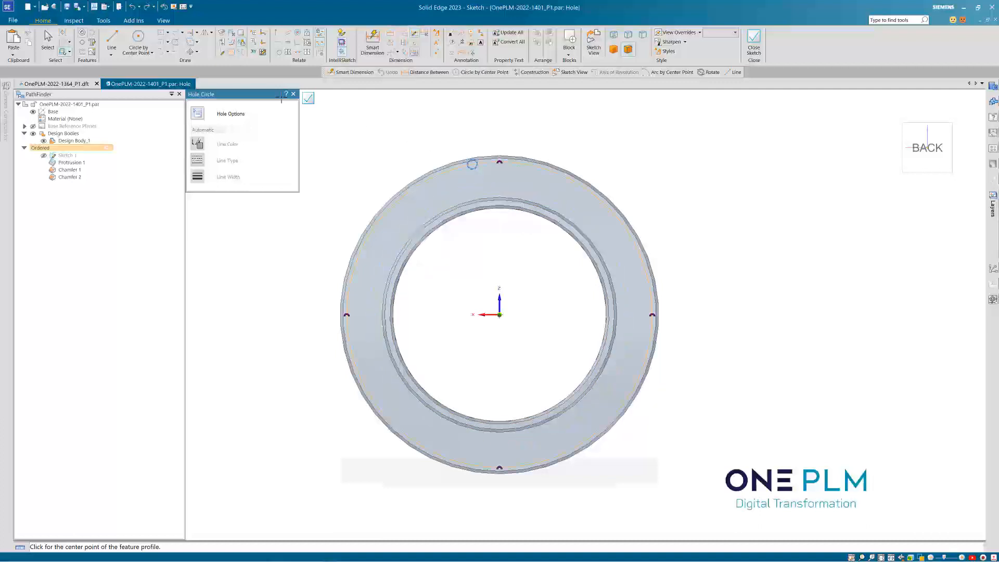
{"action": "left_click", "coordinate": [137, 39]}
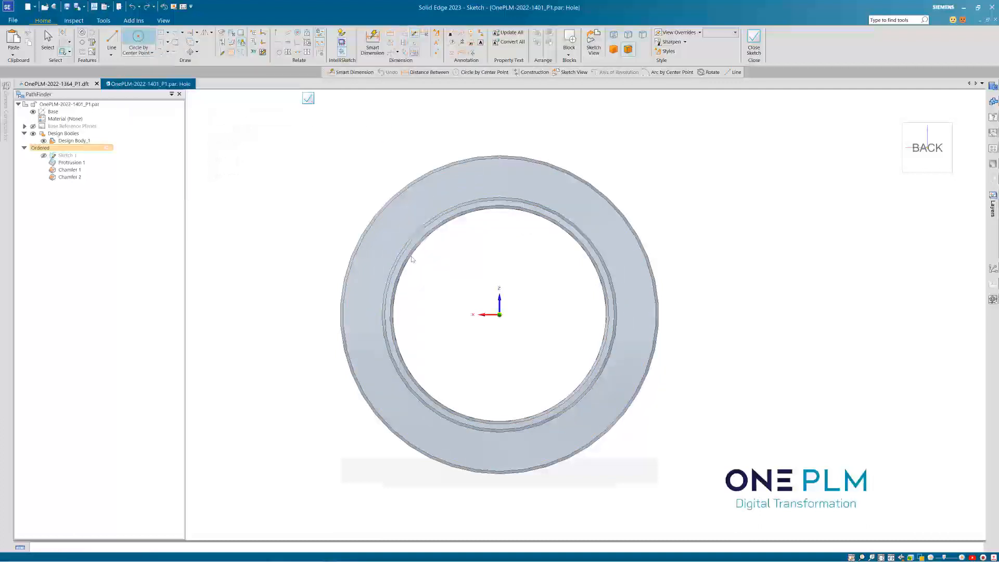
{"action": "left_click", "coordinate": [500, 315]}
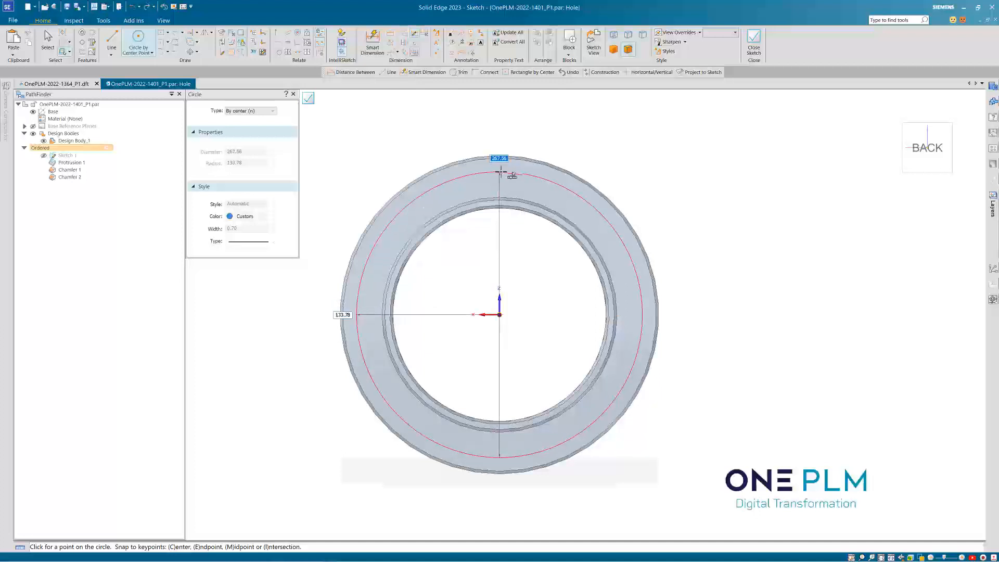
{"action": "type", "text": "2"}
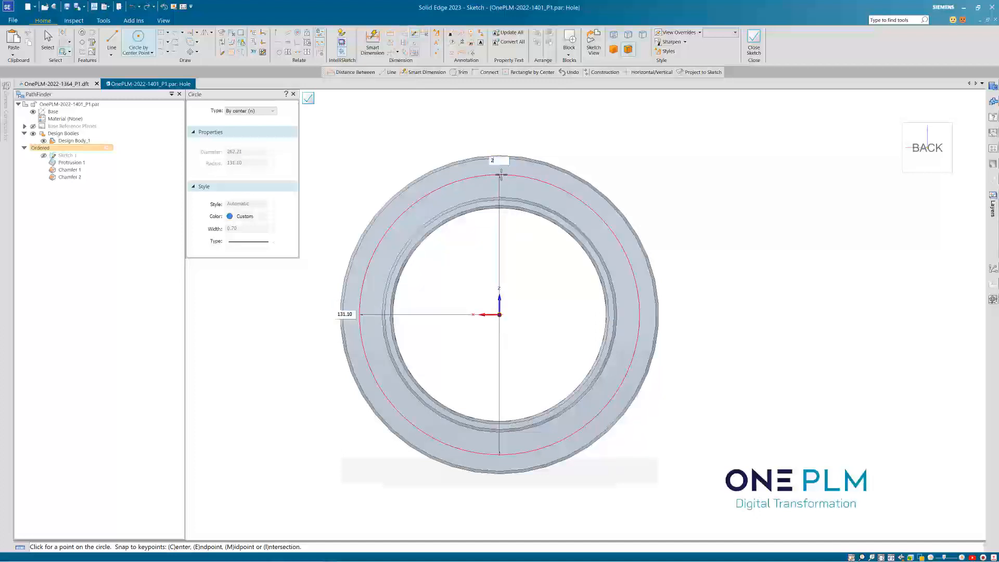
{"action": "type", "text": "60"}
{"action": "key", "text": "Return"}
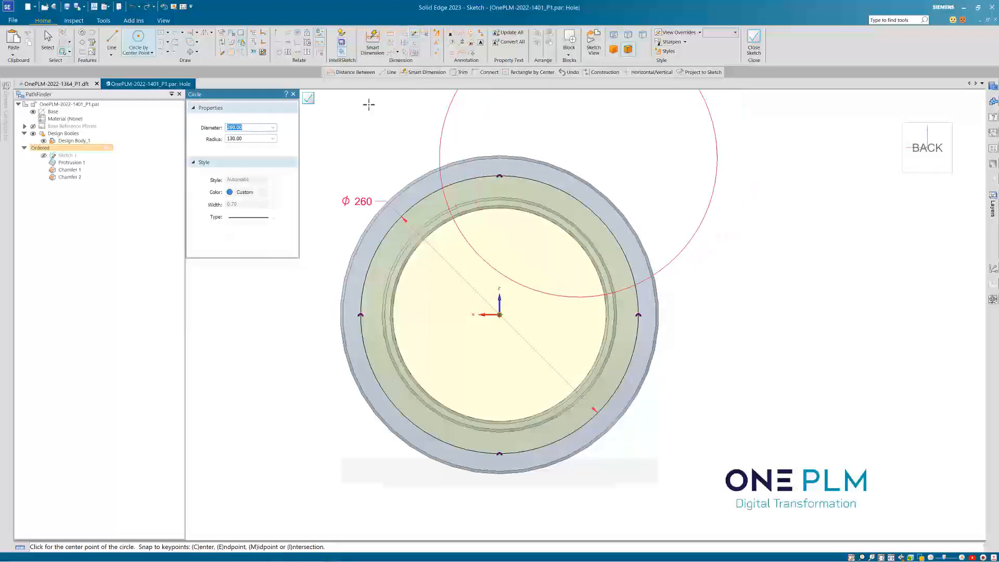
{"action": "key", "text": "Escape"}
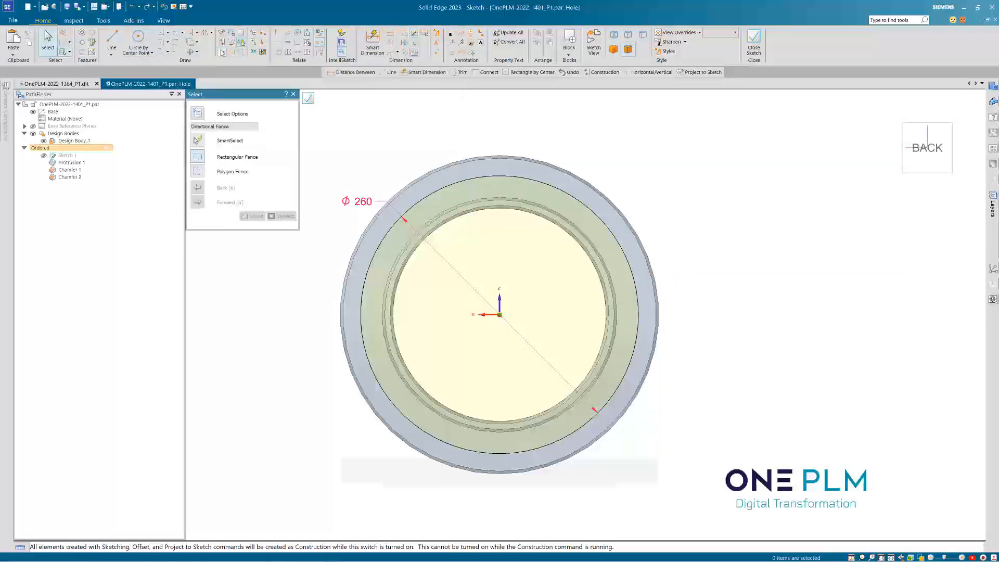
{"action": "left_click", "coordinate": [239, 54]}
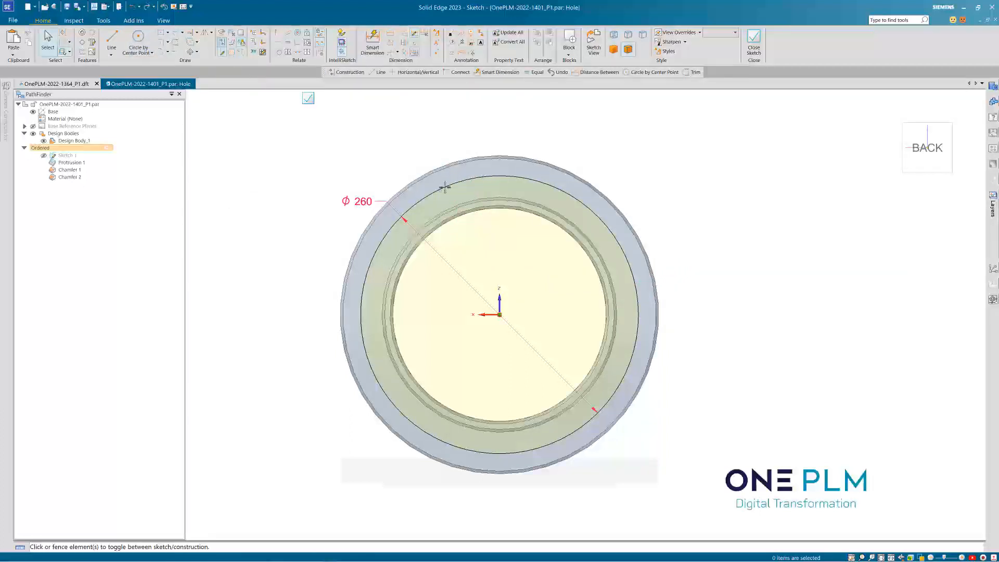
{"action": "left_click", "coordinate": [444, 185]}
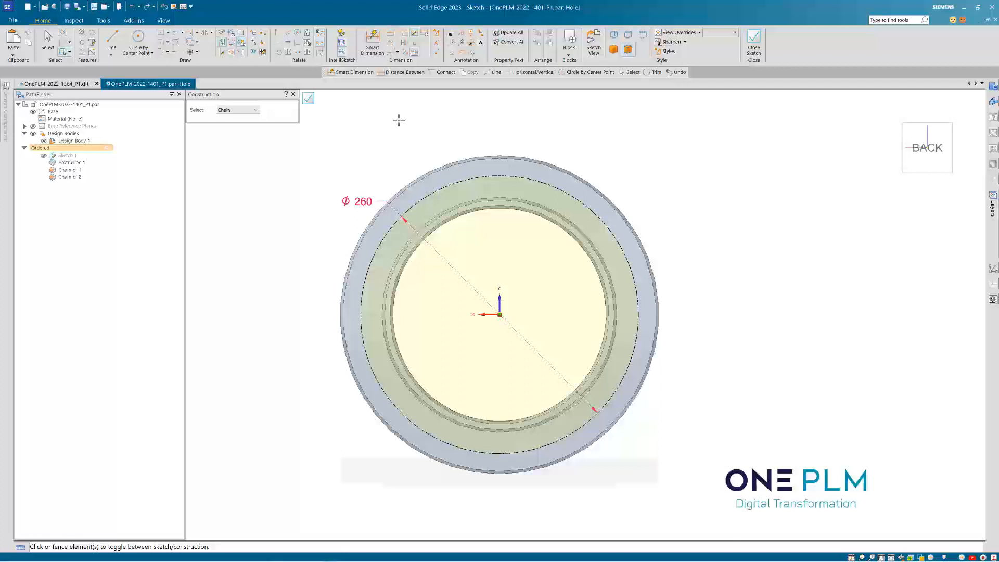
- Sketch a line from the origin to the 260 mm construction circle at an angle of 80 degrees
{"action": "left_click", "coordinate": [111, 41]}
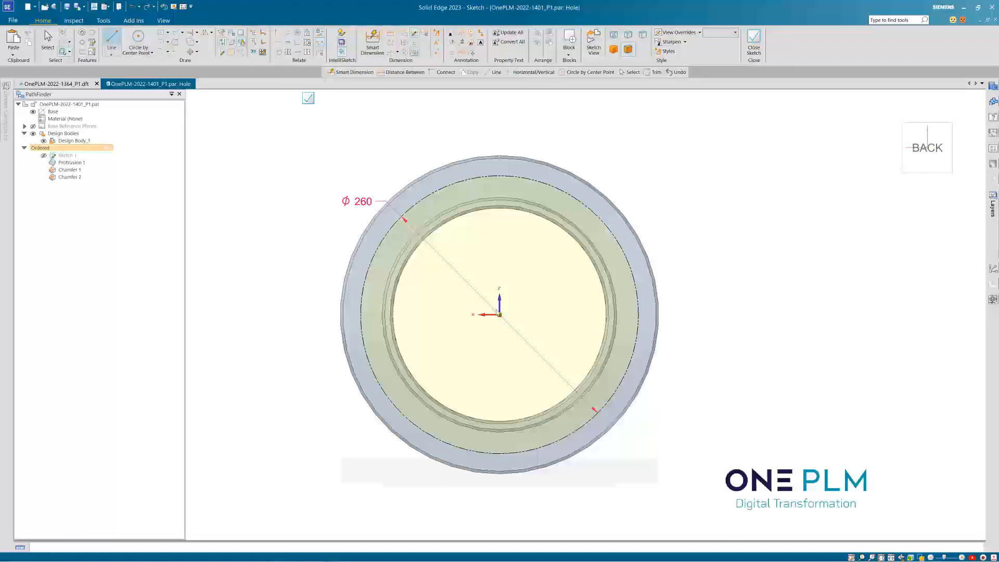
{"action": "left_click", "coordinate": [500, 314]}
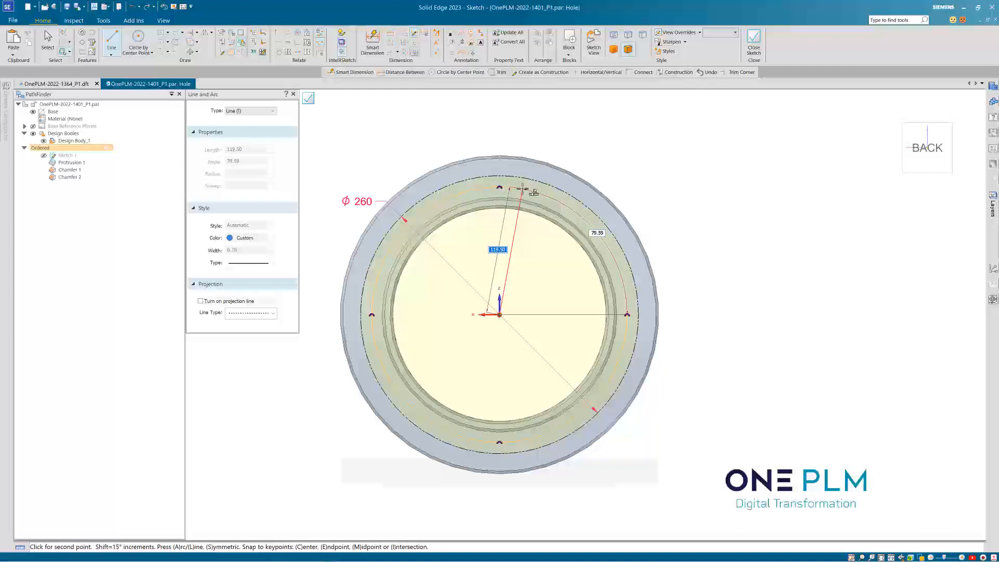
{"action": "key", "text": "Tab"}
{"action": "type", "text": "80"}
{"action": "key", "text": "Return"}
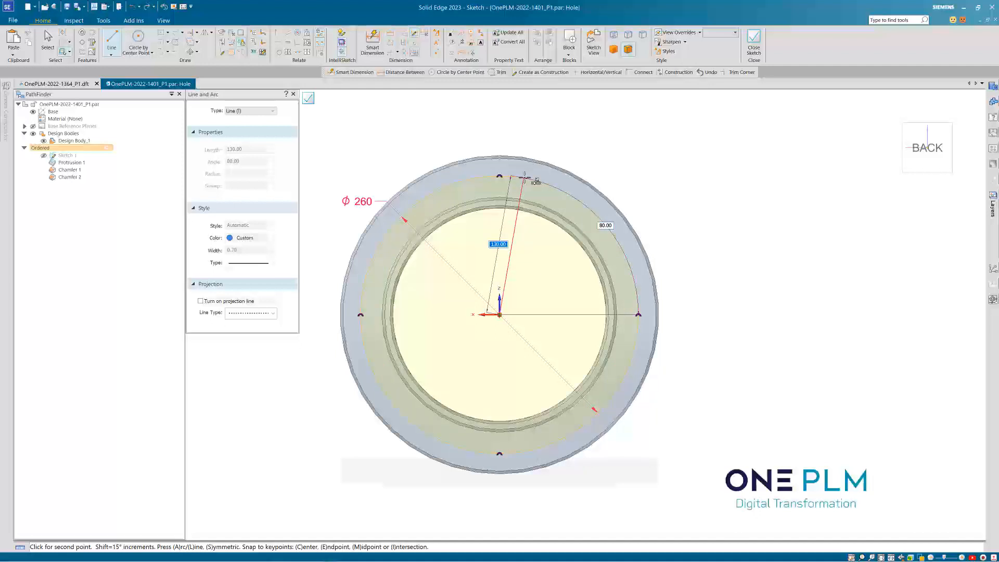
{"action": "left_click", "coordinate": [535, 180]}
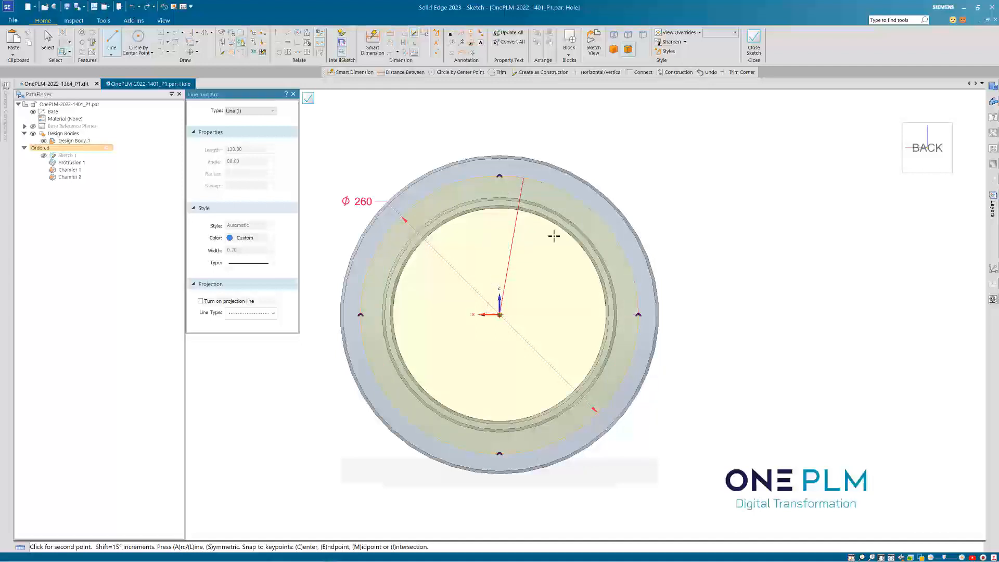
- Sketch three more lines from the origin to the 260 mm circle, at about 60, 100 and 120 degrees
{"action": "left_click", "coordinate": [499, 314]}
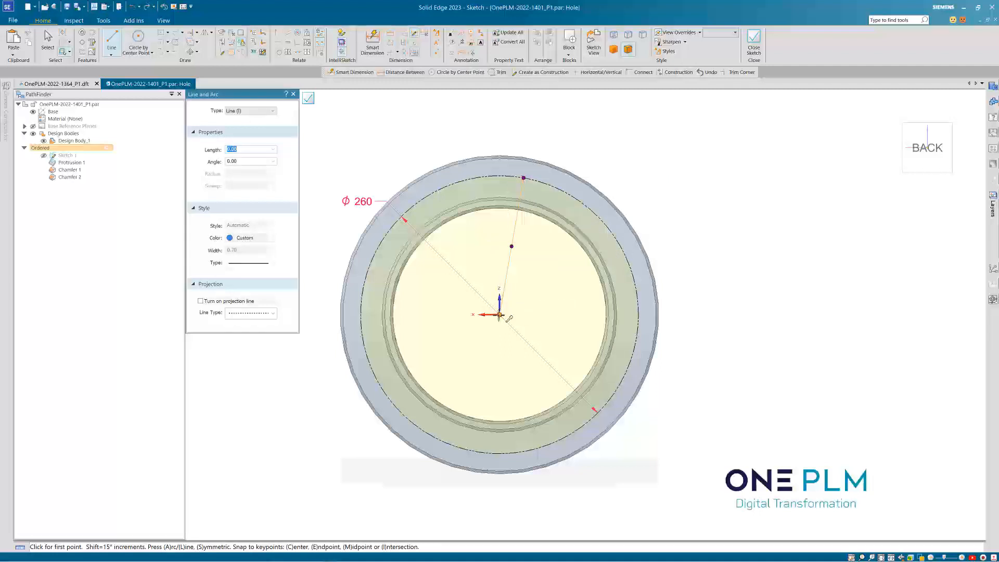
{"action": "left_click", "coordinate": [569, 195]}
{"action": "right_click", "coordinate": [503, 313]}
{"action": "left_click", "coordinate": [500, 314]}
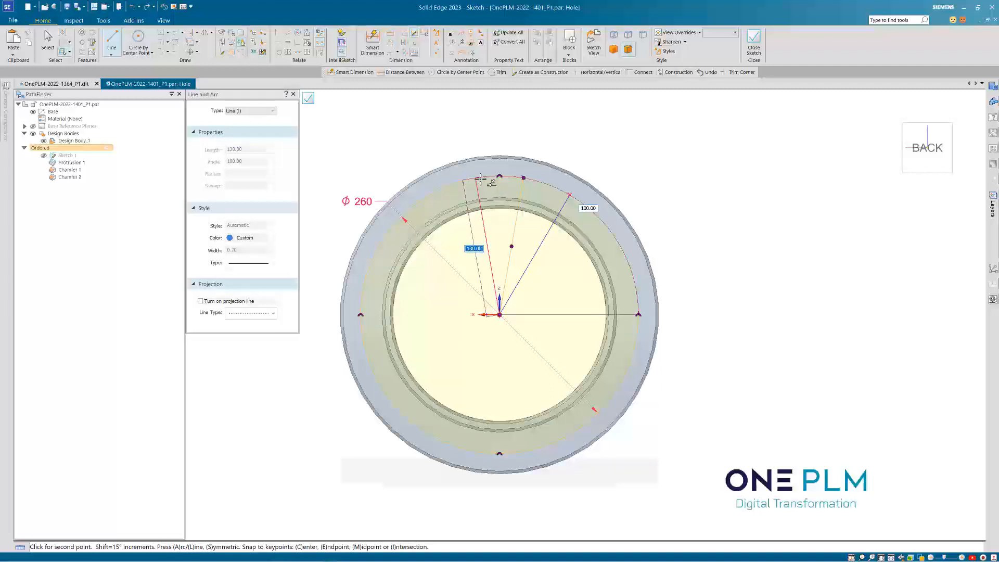
{"action": "left_click", "coordinate": [475, 178]}
{"action": "right_click", "coordinate": [503, 314]}
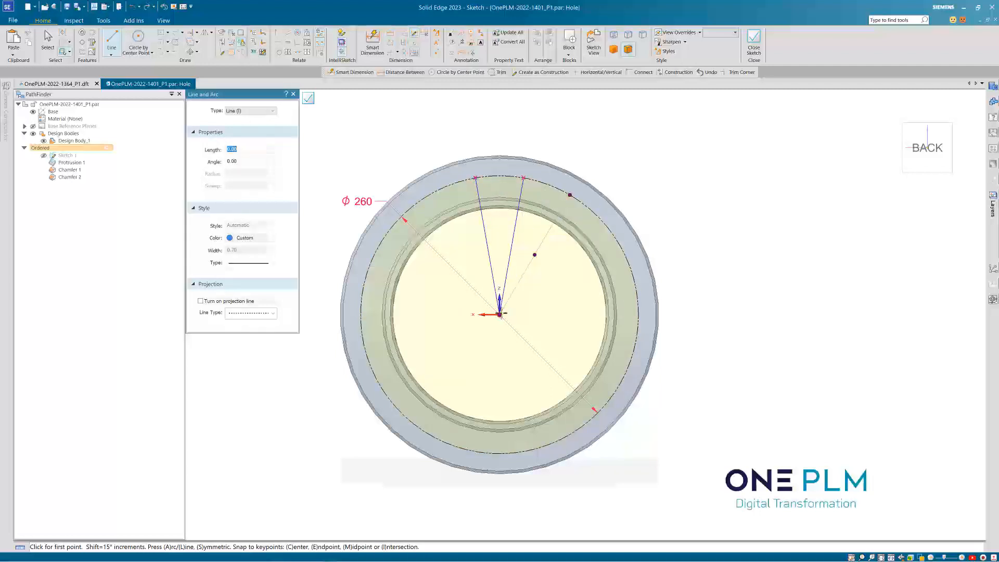
{"action": "left_click", "coordinate": [500, 314]}
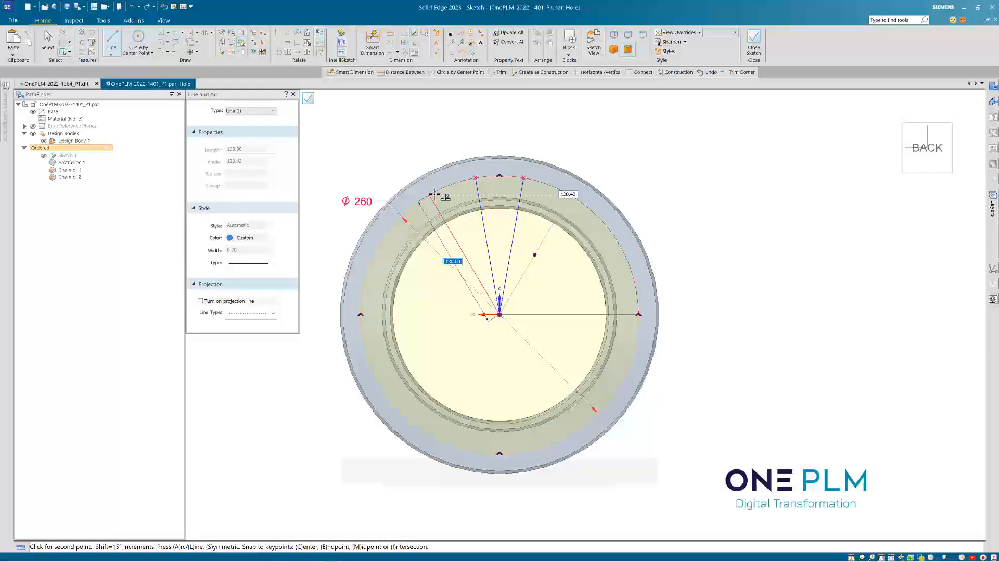
{"action": "left_click", "coordinate": [429, 195]}
{"action": "right_click", "coordinate": [581, 144]}
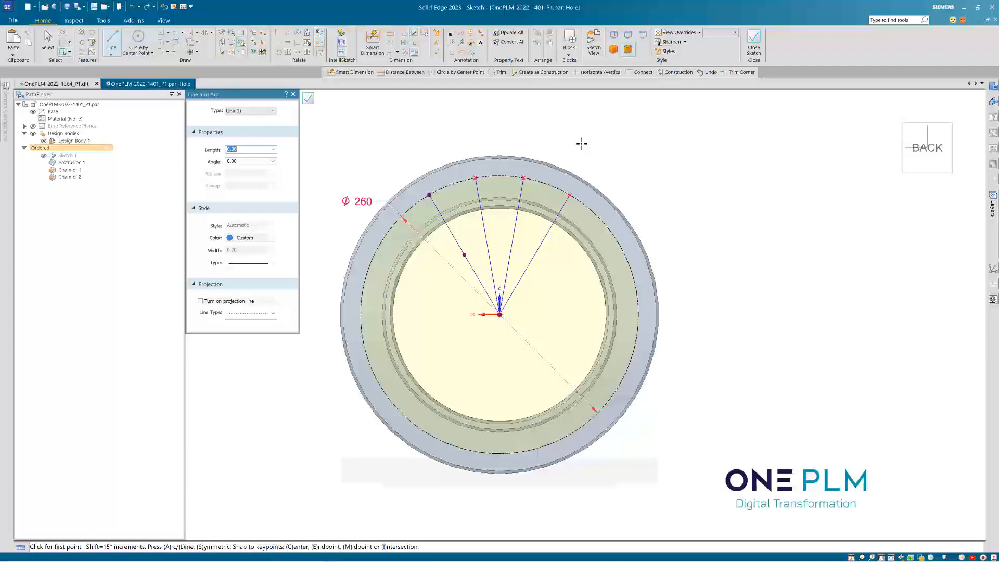
- Align the outer ends of the two outermost lines horizontally, and likewise those of the two inner lines
{"action": "left_click", "coordinate": [279, 41]}
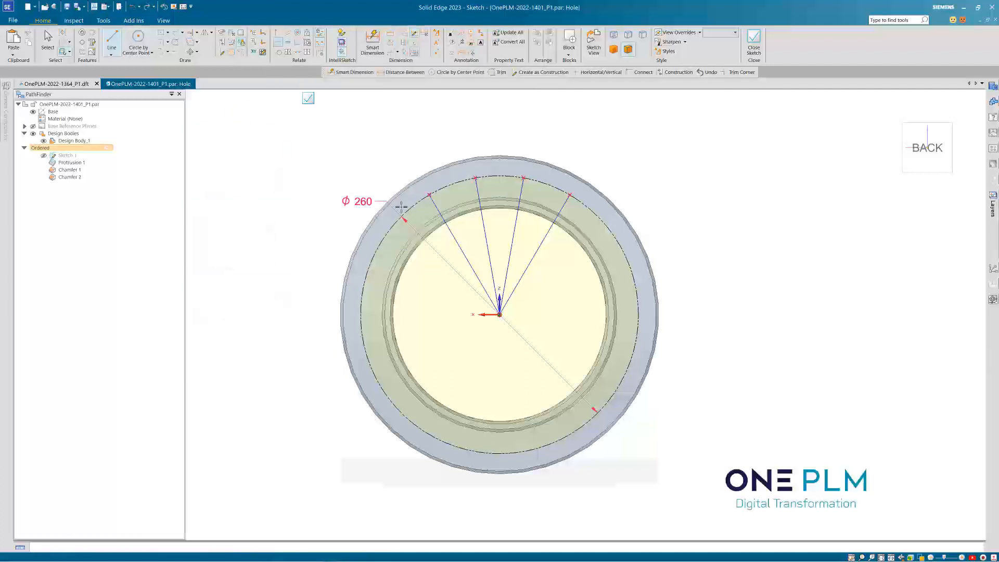
{"action": "left_click", "coordinate": [430, 197]}
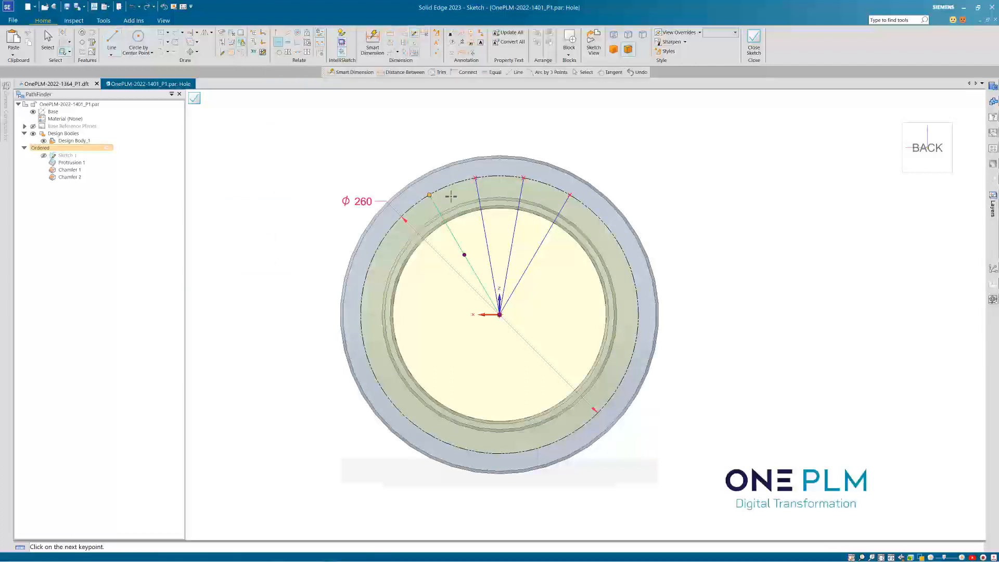
{"action": "left_click", "coordinate": [570, 196]}
{"action": "left_click", "coordinate": [475, 178]}
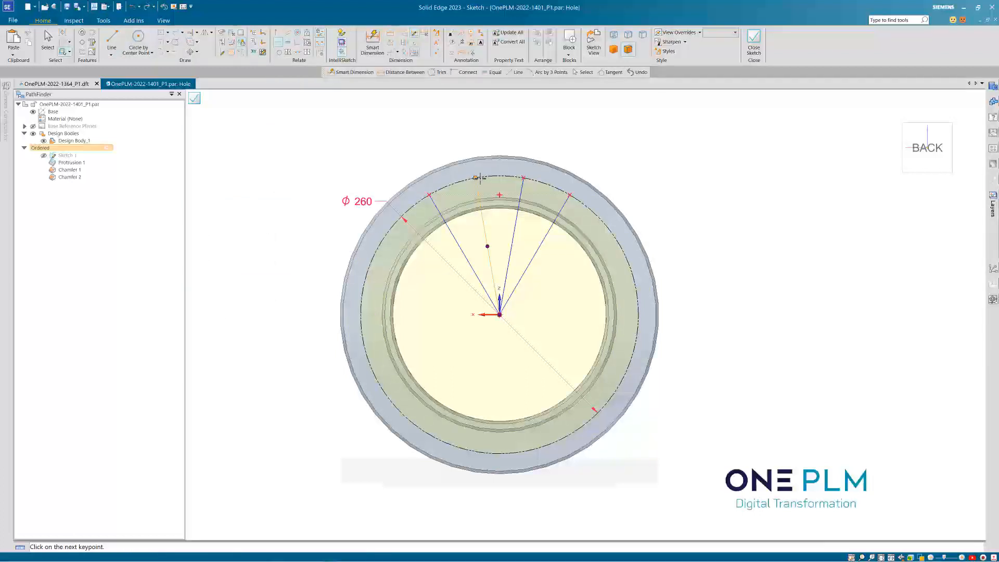
{"action": "left_click", "coordinate": [524, 177]}
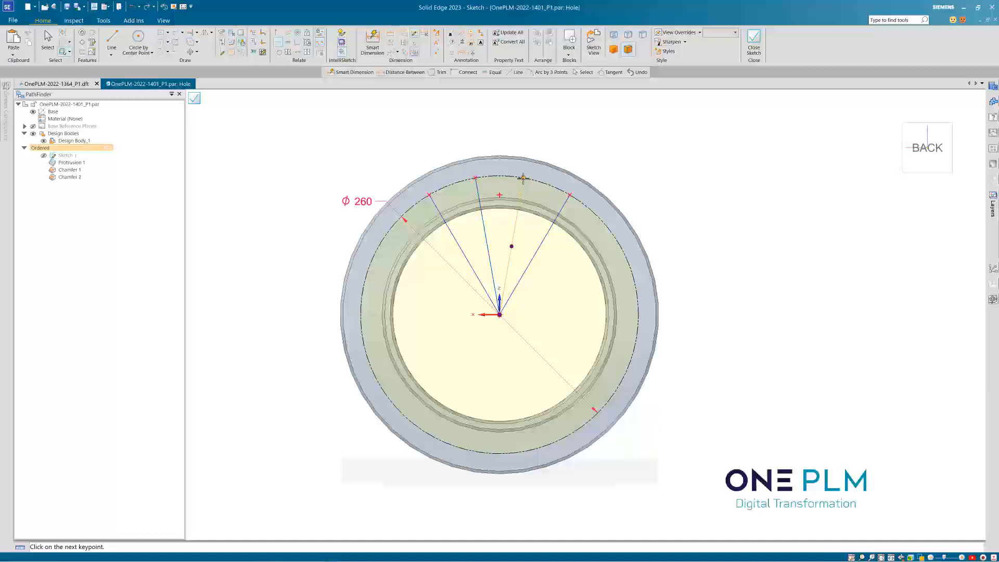
- Dimension the angles between each adjacent pair of the four radial lines, placing the dimensions outside the ring
{"action": "left_click", "coordinate": [391, 43]}
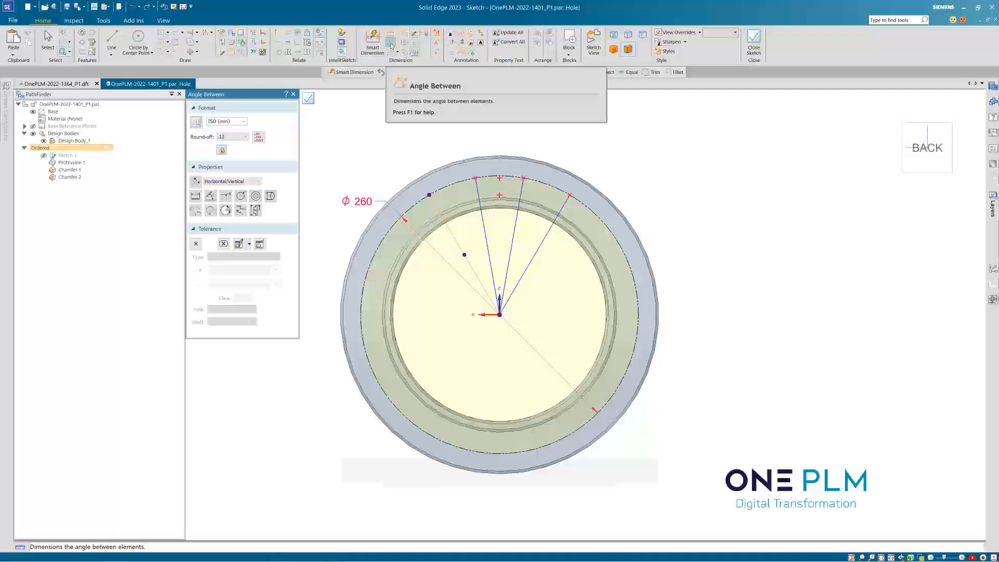
{"action": "left_click", "coordinate": [437, 209]}
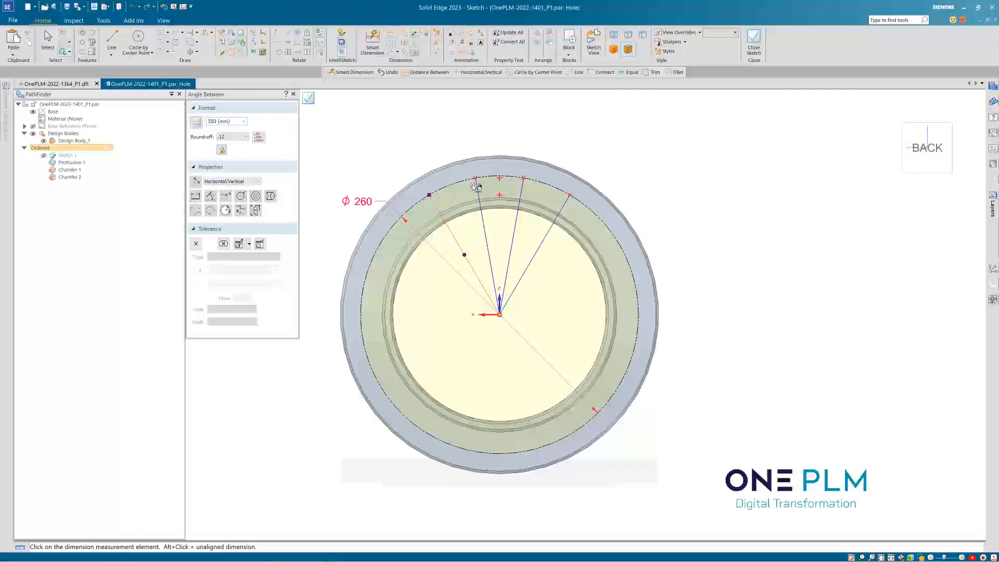
{"action": "left_click", "coordinate": [475, 180]}
{"action": "left_click", "coordinate": [452, 137]}
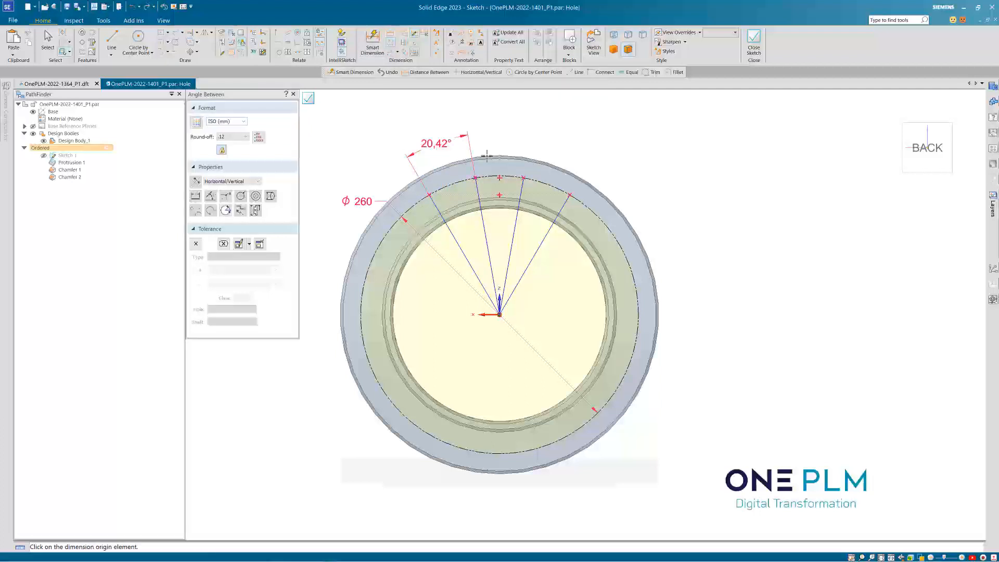
{"action": "left_click", "coordinate": [521, 186]}
{"action": "left_click", "coordinate": [525, 156]}
{"action": "left_click", "coordinate": [563, 204]}
{"action": "left_click", "coordinate": [582, 167]}
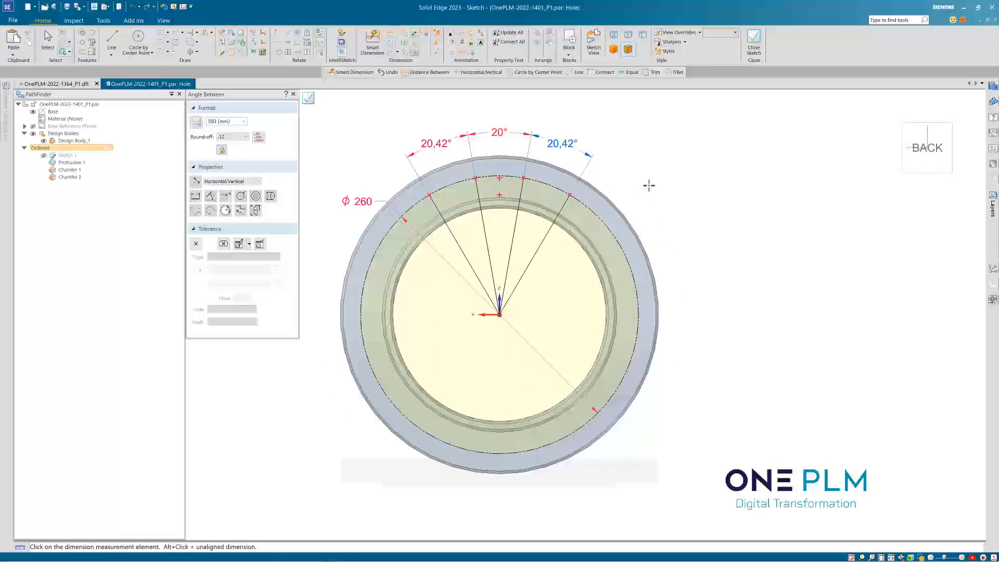
{"action": "key", "text": "Escape"}
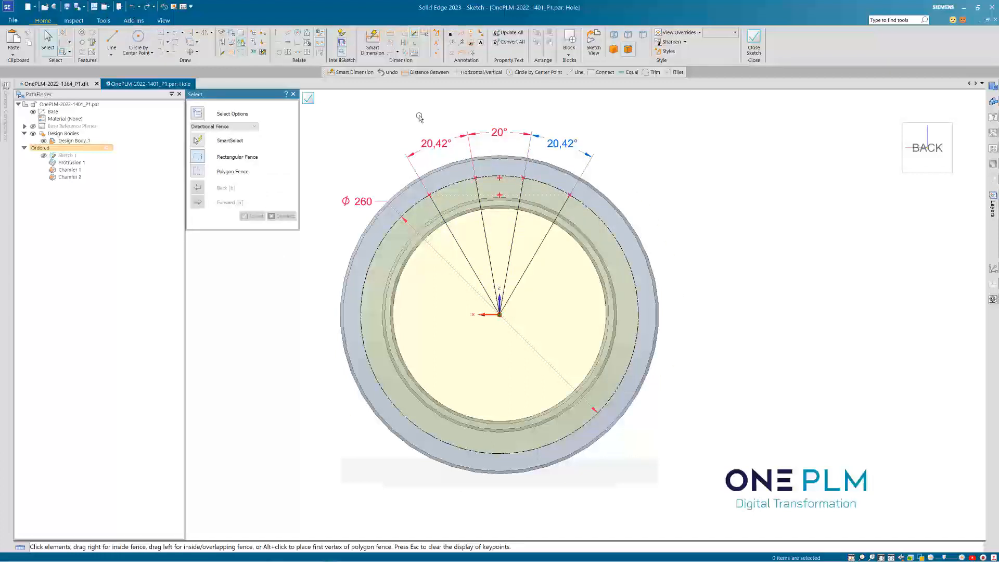
- Set the driving angle between the left outermost line and its inner neighbour to 20 degrees
{"action": "left_click", "coordinate": [440, 145]}
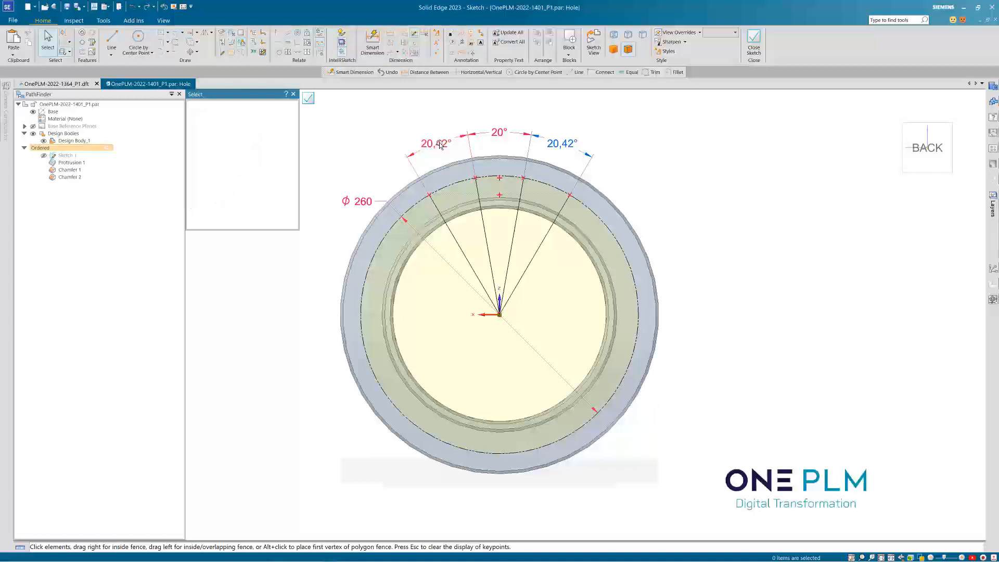
{"action": "double_click", "coordinate": [440, 145]}
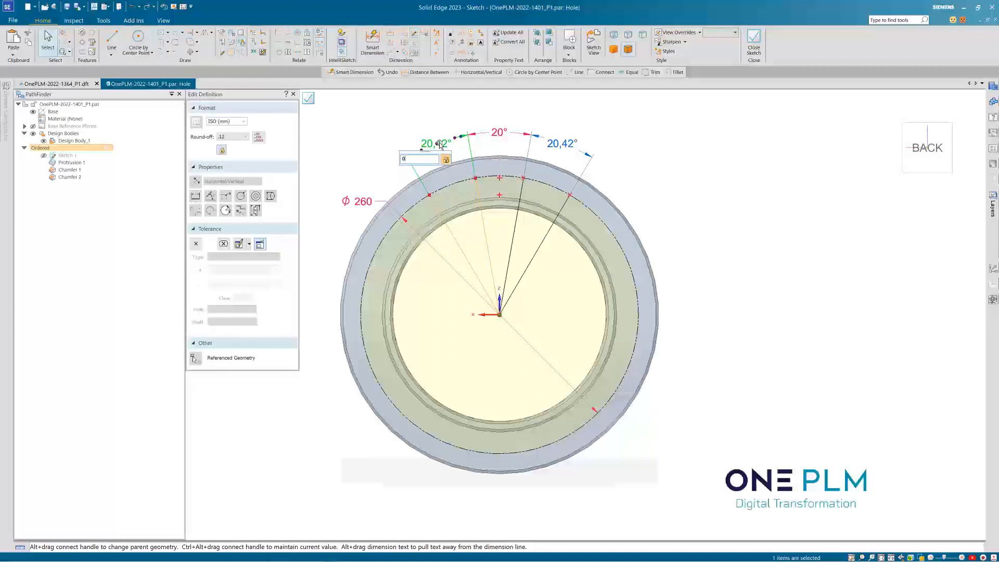
{"action": "type", "text": "20"}
{"action": "key", "text": "Return"}
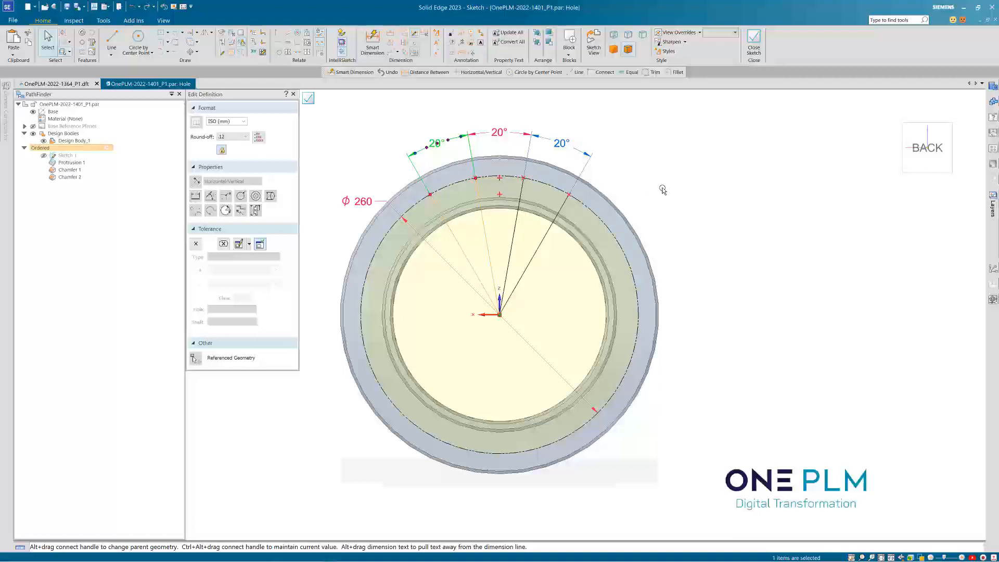
{"action": "key", "text": "Escape"}
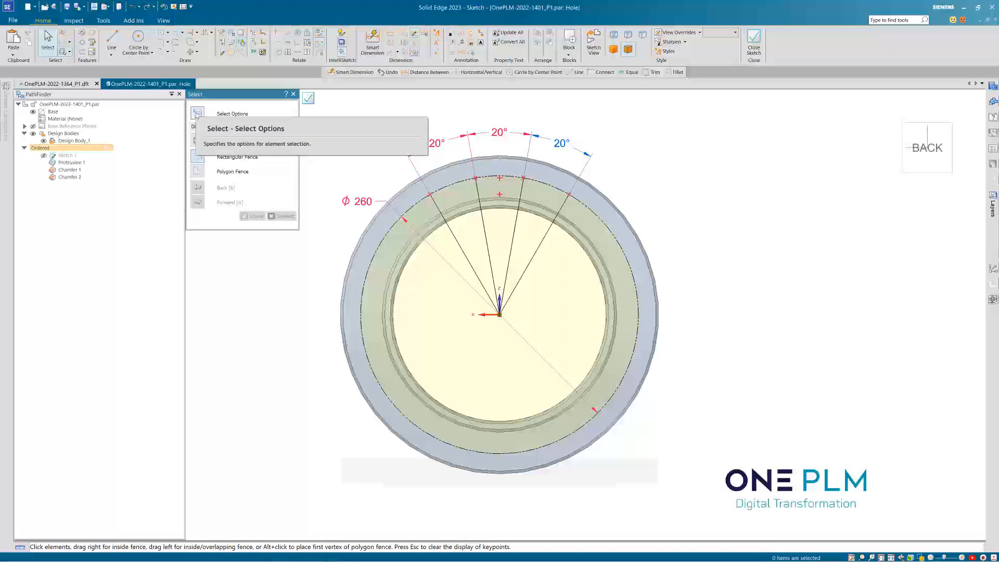
- Try to finish the hole sketch with only the 260 mm circle and the four radial lines in it
{"action": "left_click", "coordinate": [197, 115]}
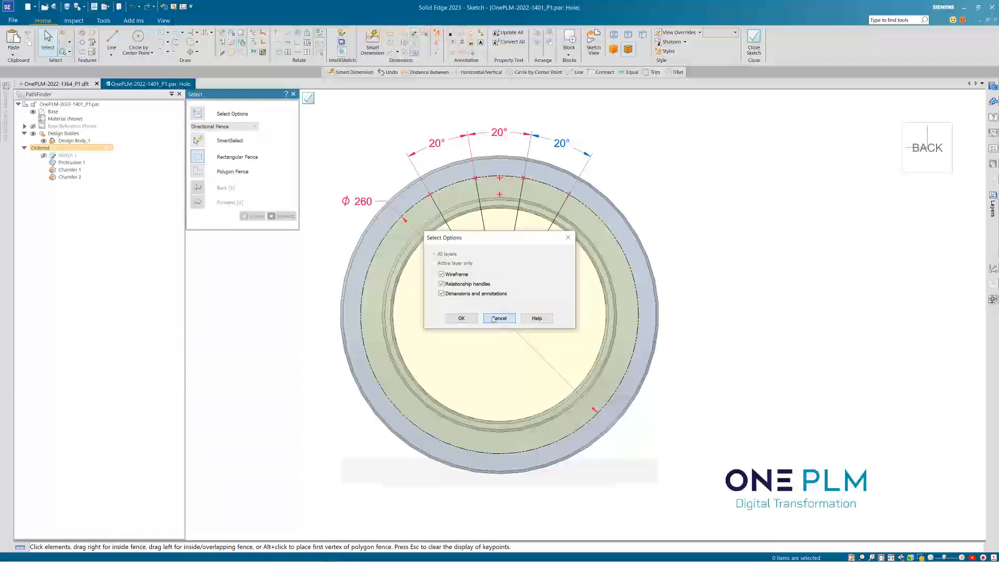
{"action": "left_click", "coordinate": [462, 318]}
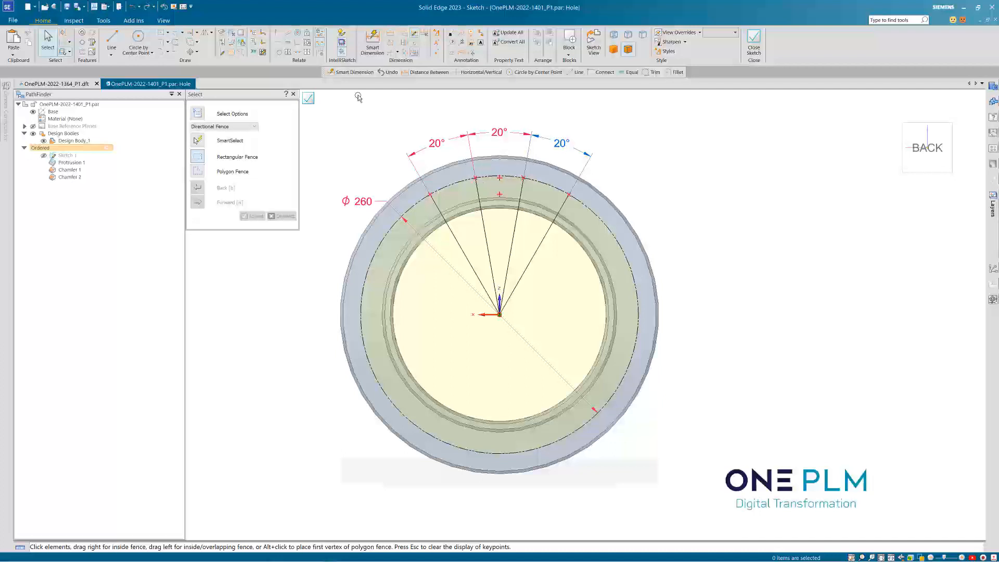
{"action": "left_click", "coordinate": [308, 98]}
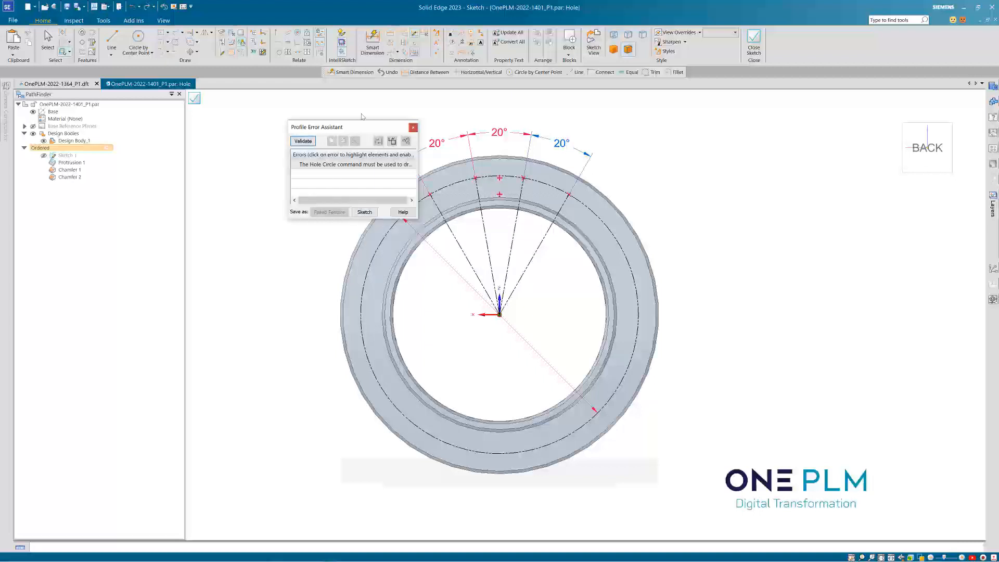
{"action": "left_click", "coordinate": [412, 128]}
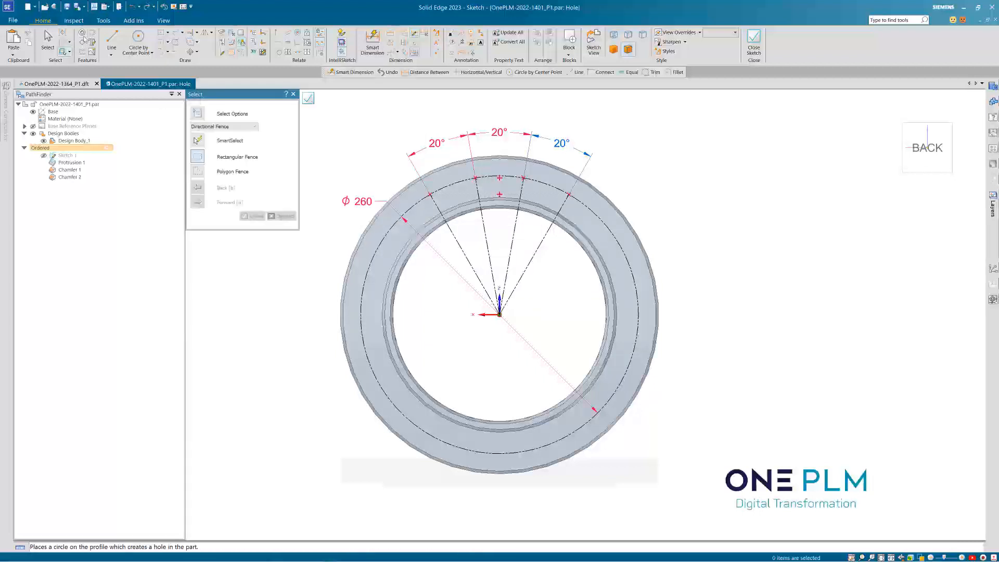
- Place hole circles where the four radial lines meet the 260 mm circle and finish the hole sketch
{"action": "left_click", "coordinate": [82, 34]}
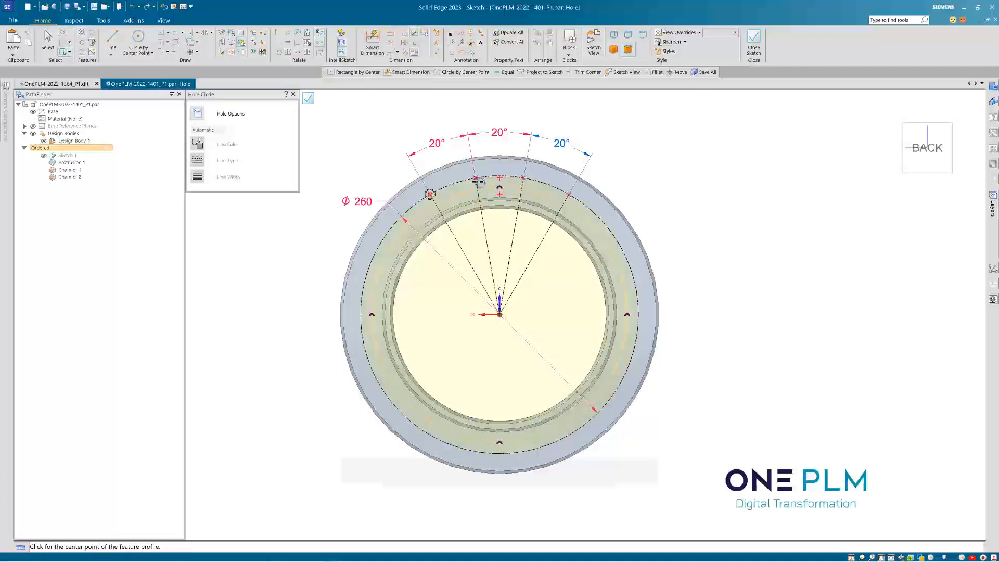
{"action": "left_click", "coordinate": [475, 178]}
{"action": "left_click", "coordinate": [523, 178]}
{"action": "left_click", "coordinate": [568, 195]}
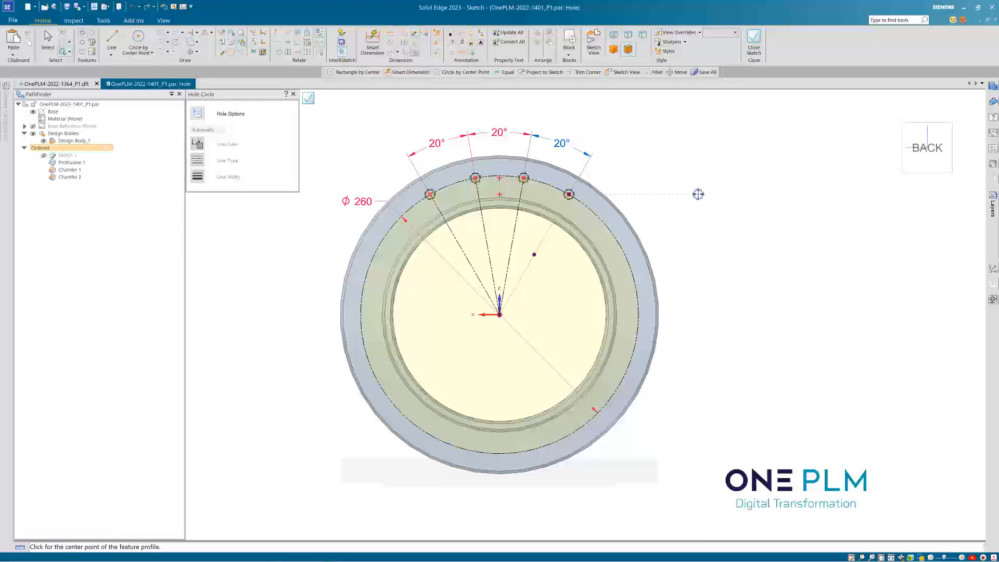
{"action": "left_click", "coordinate": [308, 98]}
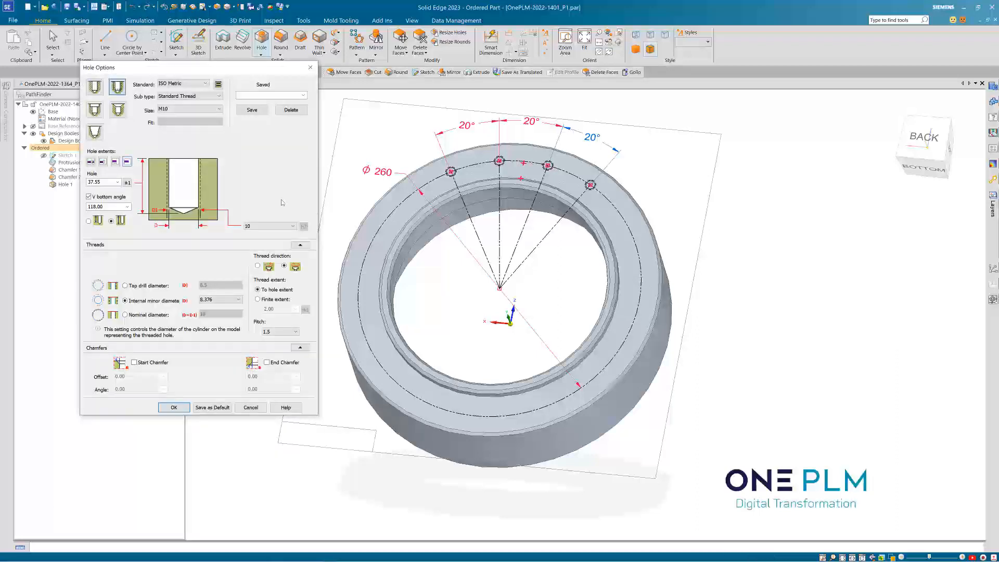
- Change the hole type to counterbore and its standard to mm
{"action": "left_click_drag", "start_coordinate": [220, 74], "coordinate": [501, 147]}
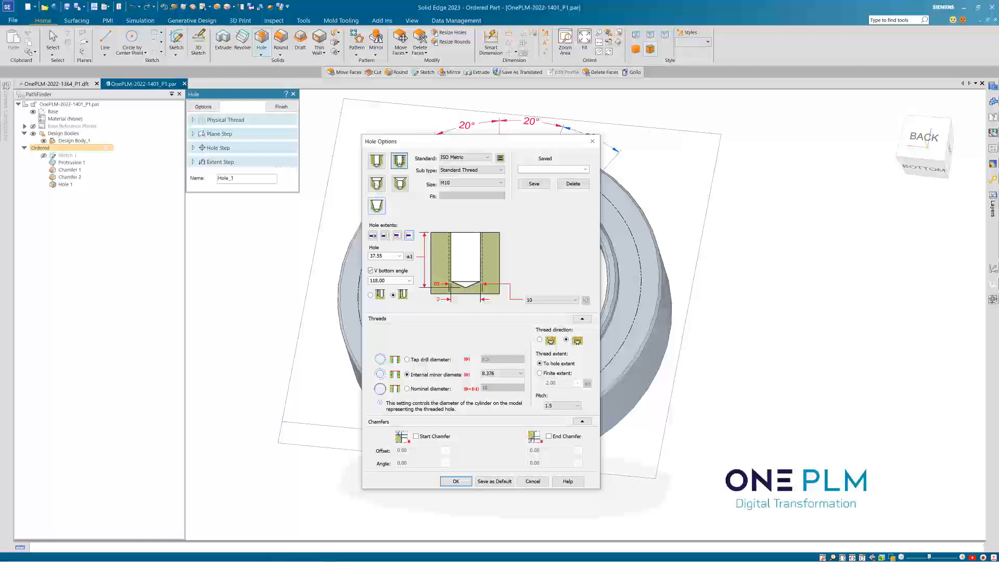
{"action": "left_click", "coordinate": [377, 187]}
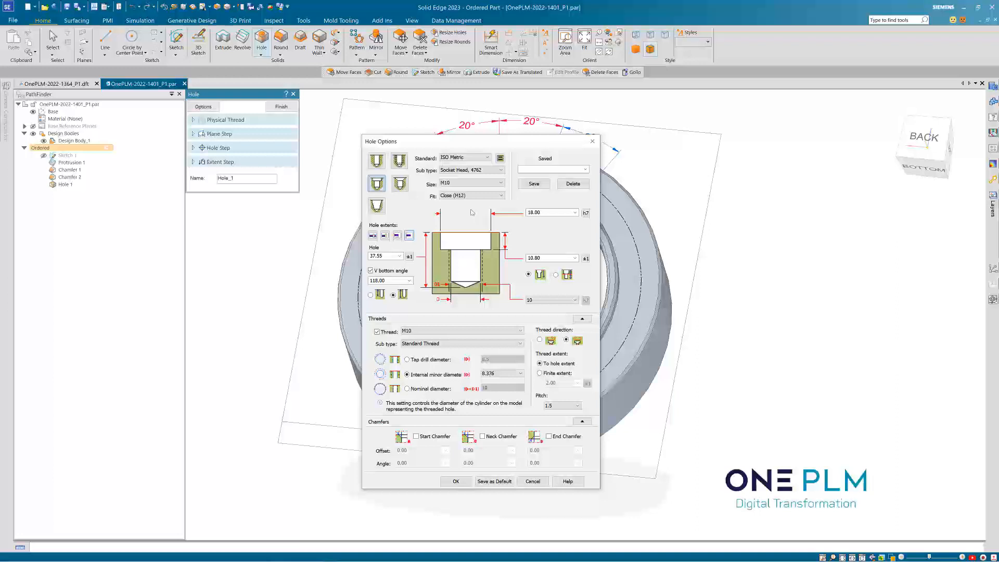
{"action": "left_click", "coordinate": [469, 161]}
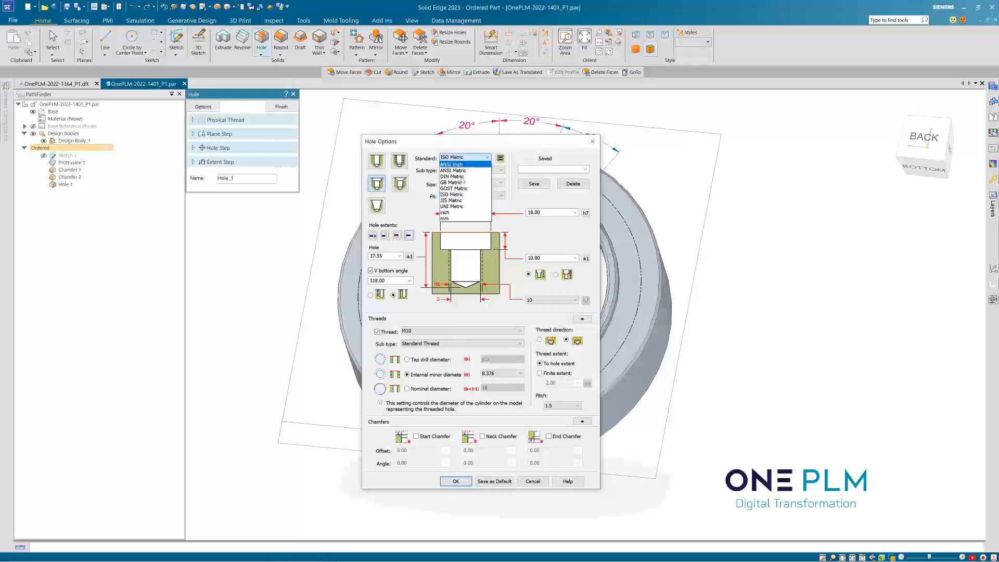
{"action": "left_click", "coordinate": [459, 219]}
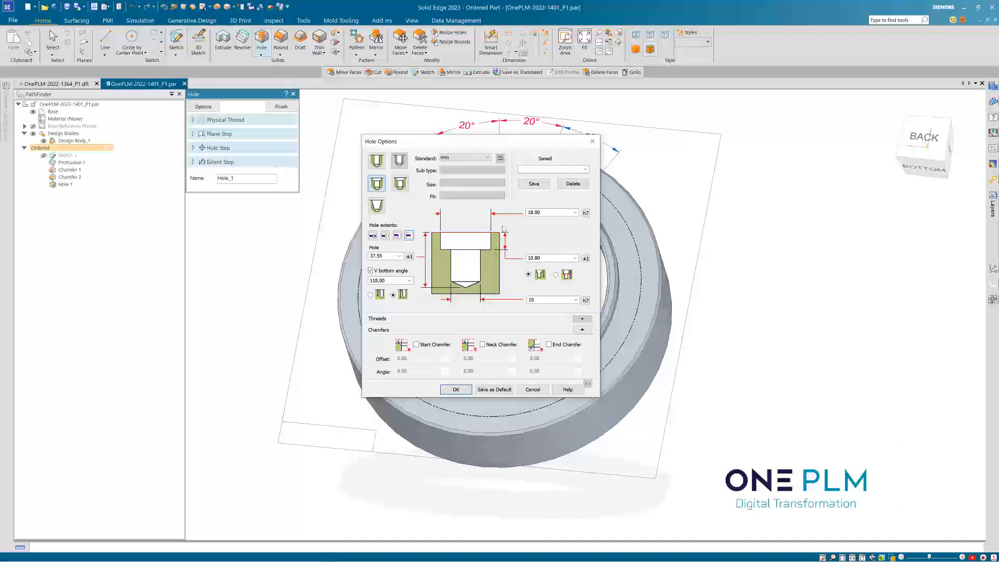
- Set the counterbore to 24 mm diameter and 17 mm depth, with a 17 mm hole going through all
{"action": "left_click", "coordinate": [525, 212]}
{"action": "left_click", "coordinate": [541, 300]}
{"action": "double_click", "coordinate": [557, 256]}
{"action": "type", "text": "17"}
{"action": "key", "text": "Return"}
{"action": "left_click", "coordinate": [375, 236]}
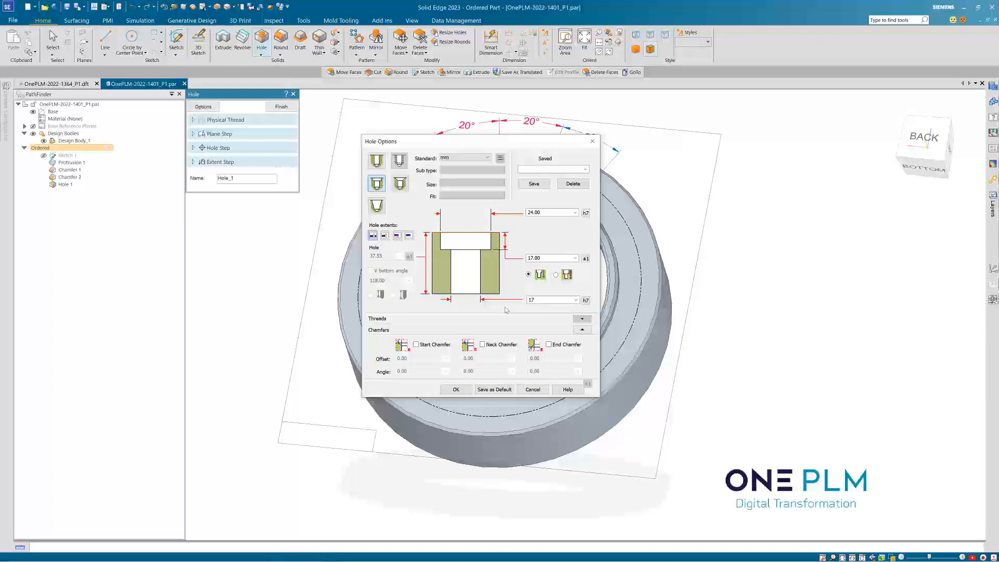
- Add a start chamfer to the hole with a 2 mm offset and a 45 degree angle
{"action": "left_click", "coordinate": [417, 345]}
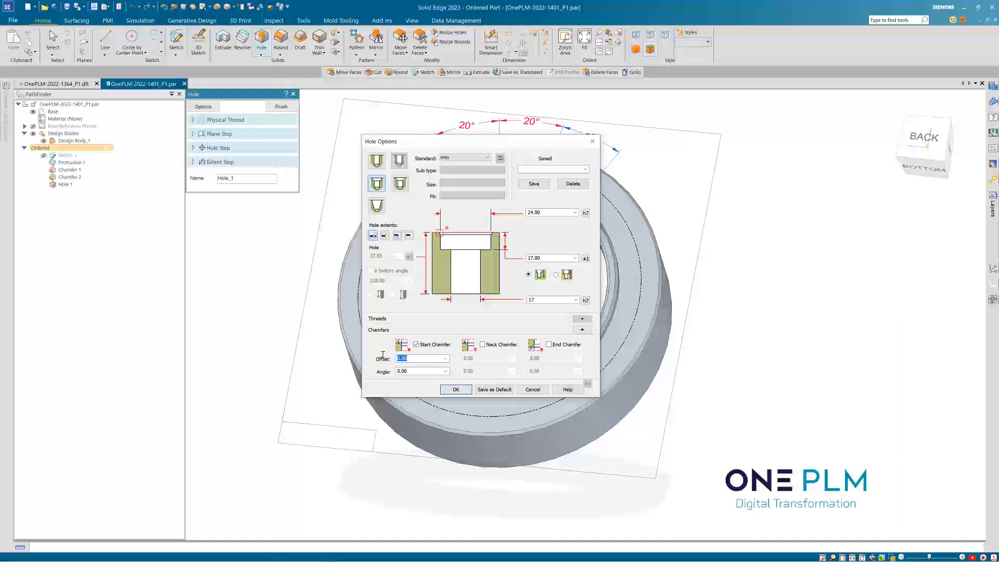
{"action": "type", "text": "5"}
{"action": "key", "text": "Tab"}
{"action": "type", "text": "45"}
{"action": "key", "text": "shift+Tab"}
{"action": "type", "text": "2"}
{"action": "key", "text": "Tab"}
- Save the hole settings as Hub Mount Hole, select that saved hole and apply it to the four positions
{"action": "left_click", "coordinate": [535, 168]}
{"action": "left_click", "coordinate": [543, 185]}
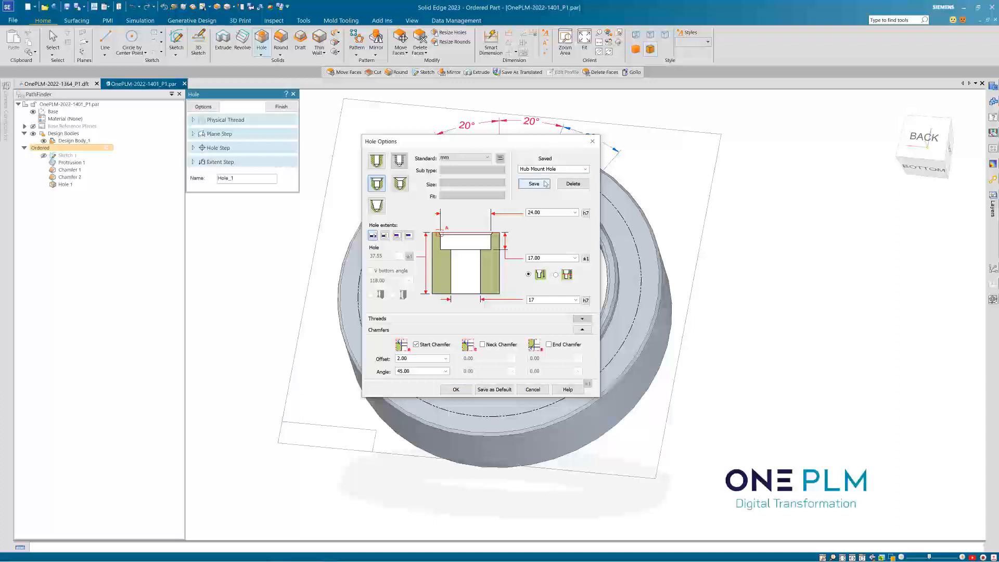
{"action": "left_click", "coordinate": [581, 169]}
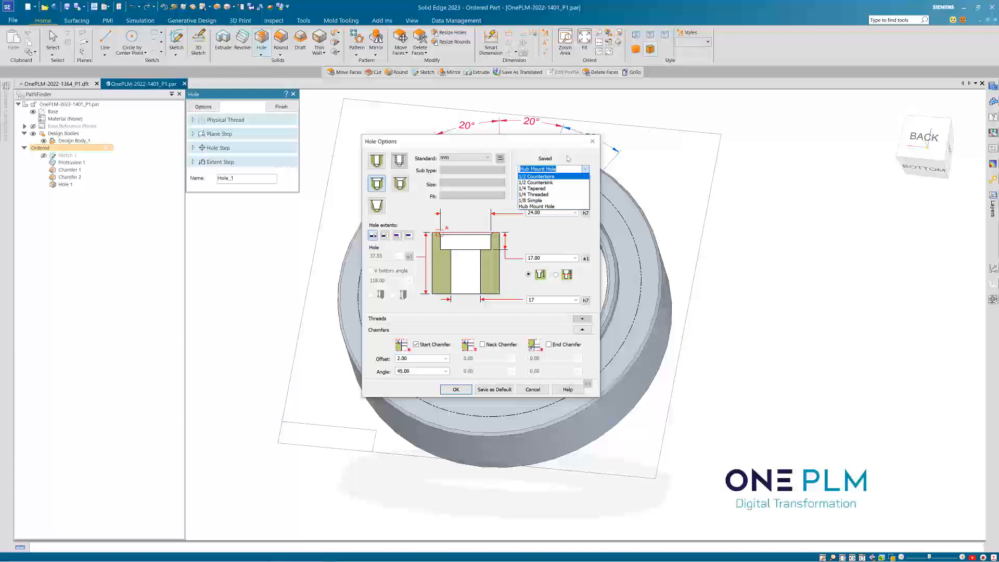
{"action": "left_click", "coordinate": [529, 206]}
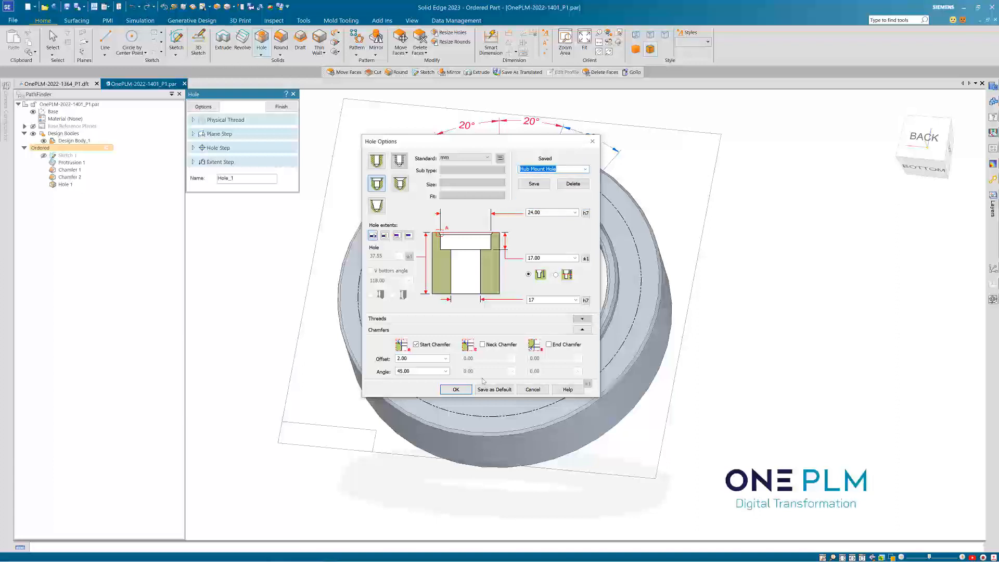
{"action": "left_click", "coordinate": [456, 389]}
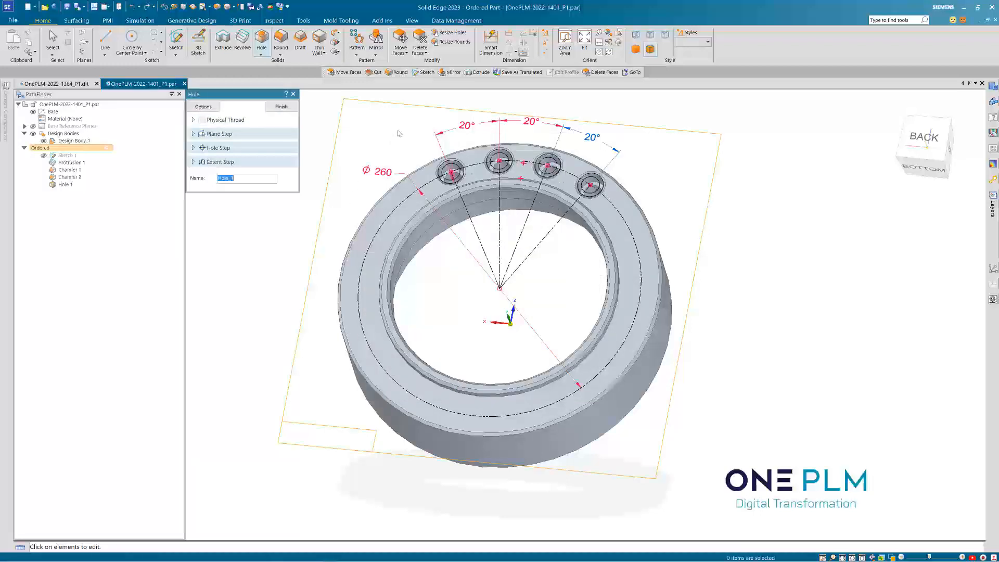
- Reopen the hole profile and mirror a copy of the four hole circles about the ring's horizontal centre axis
{"action": "middle_click_drag", "start_coordinate": [399, 134], "coordinate": [401, 145]}
{"action": "scroll", "coordinate": [458, 124], "scroll_direction": "up", "scroll_amount": 4}
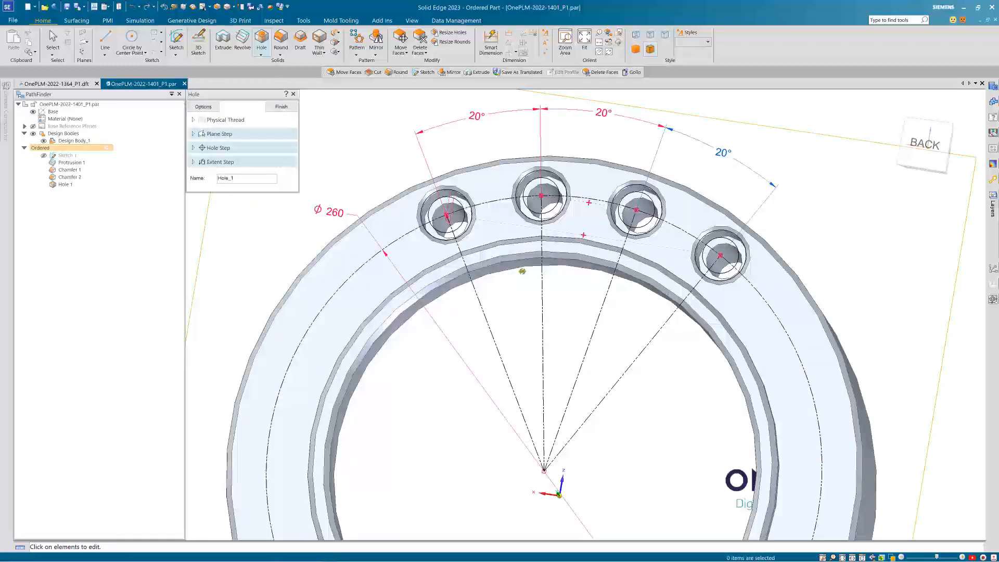
{"action": "mouse_move", "coordinate": [522, 271]}
{"action": "middle_mouse_down"}
{"action": "mouse_move", "coordinate": [517, 244]}
{"action": "mouse_move", "coordinate": [519, 287]}
{"action": "middle_mouse_up"}
{"action": "scroll", "coordinate": [517, 244], "scroll_direction": "down", "scroll_amount": 5}
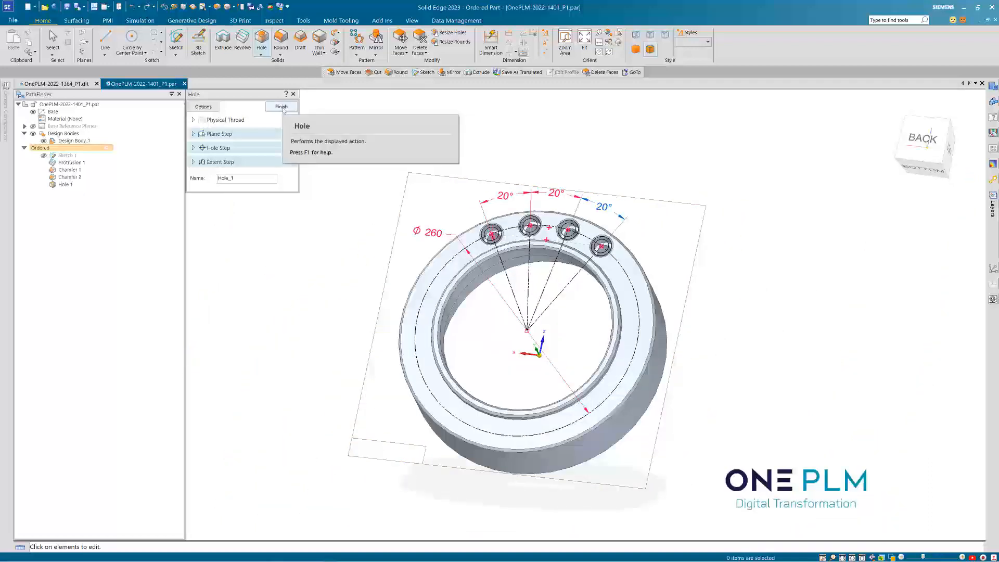
{"action": "mouse_move", "coordinate": [501, 156]}
{"action": "middle_mouse_down"}
{"action": "mouse_move", "coordinate": [515, 140]}
{"action": "mouse_move", "coordinate": [504, 157]}
{"action": "middle_mouse_up"}
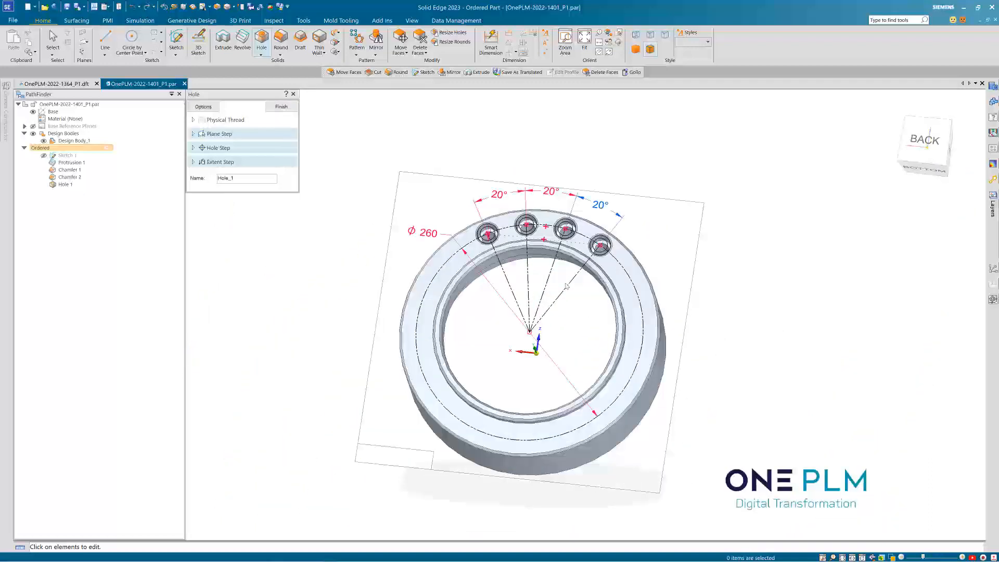
{"action": "left_click", "coordinate": [215, 149]}
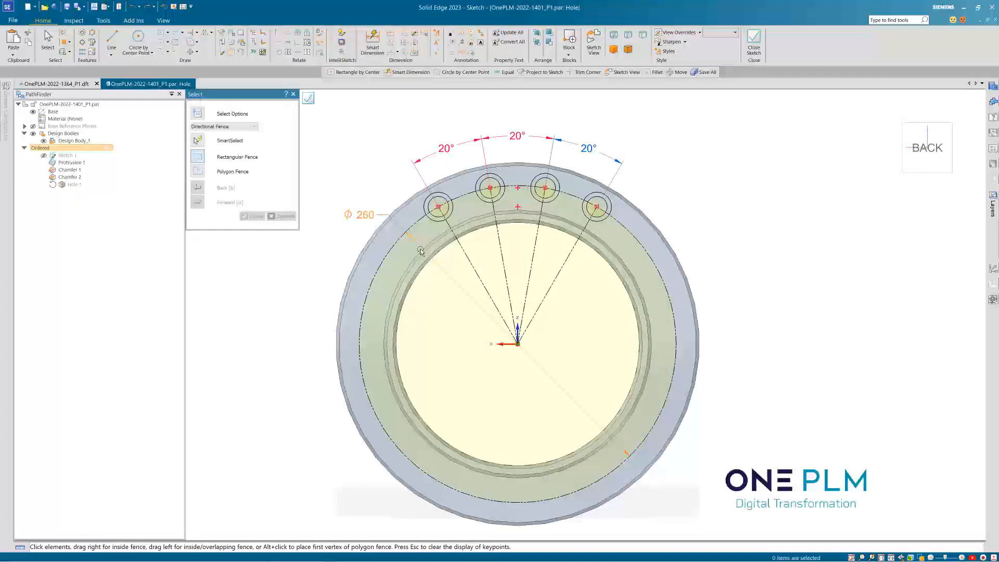
{"action": "left_click", "coordinate": [205, 32]}
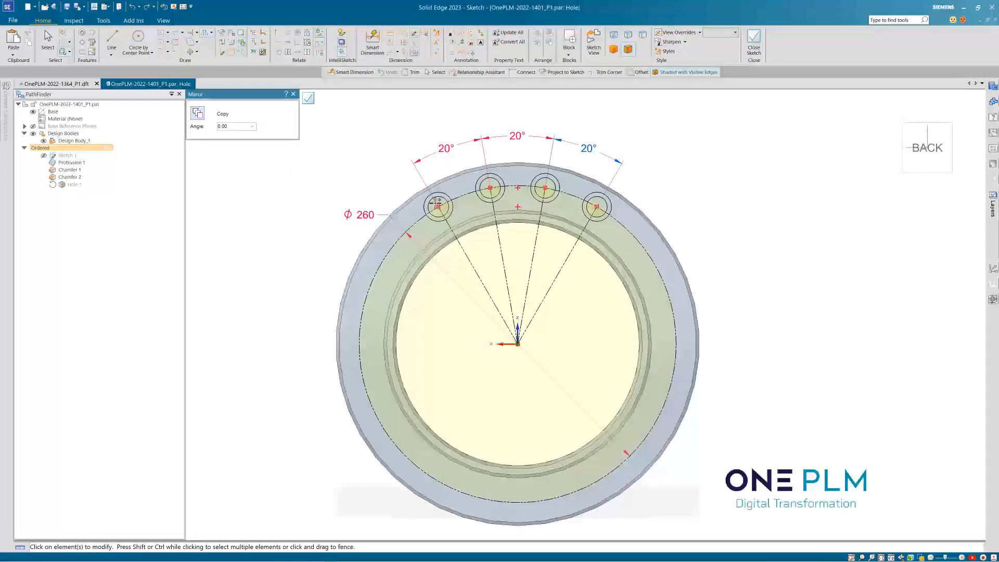
{"action": "left_click_drag", "start_coordinate": [634, 255], "coordinate": [636, 255]}
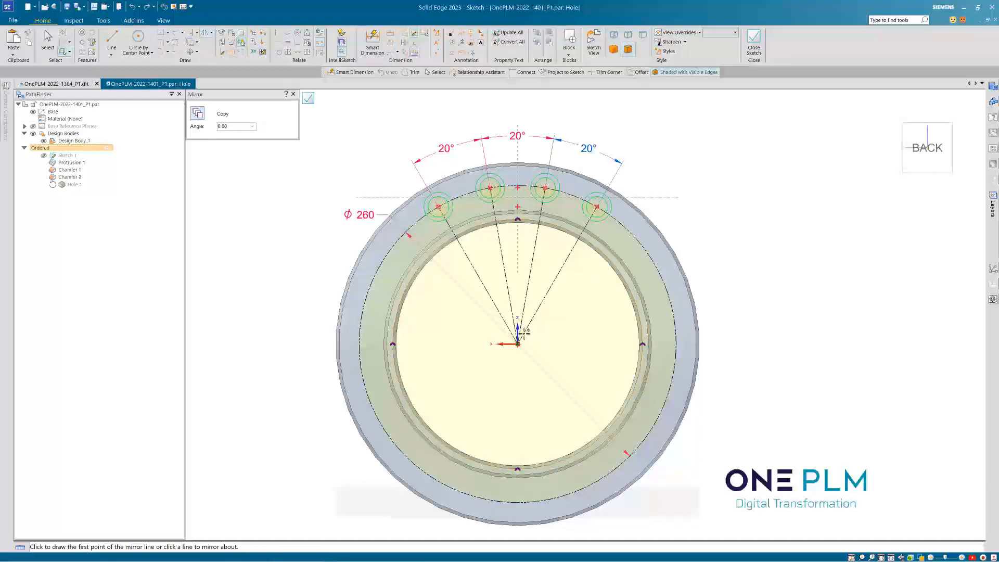
{"action": "left_click", "coordinate": [507, 344]}
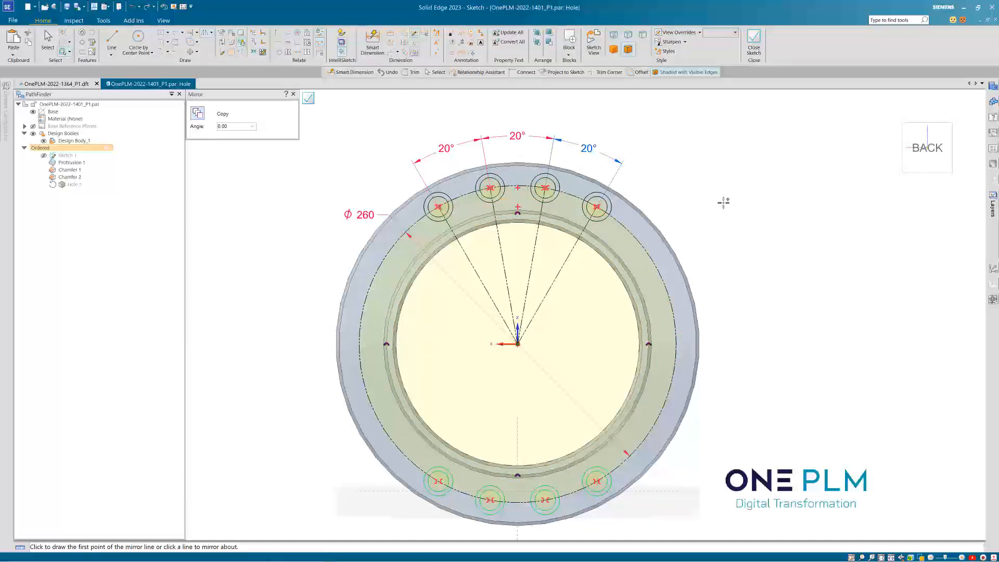
- Close the mirrored hole profile, finish the hole feature and leave the Hole command
{"action": "left_click", "coordinate": [293, 94]}
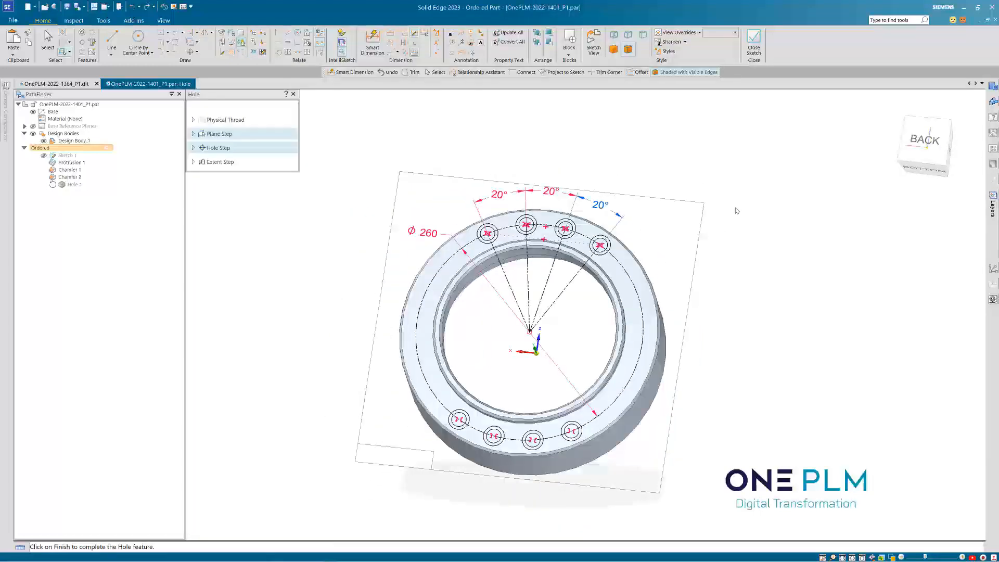
{"action": "left_click", "coordinate": [282, 107]}
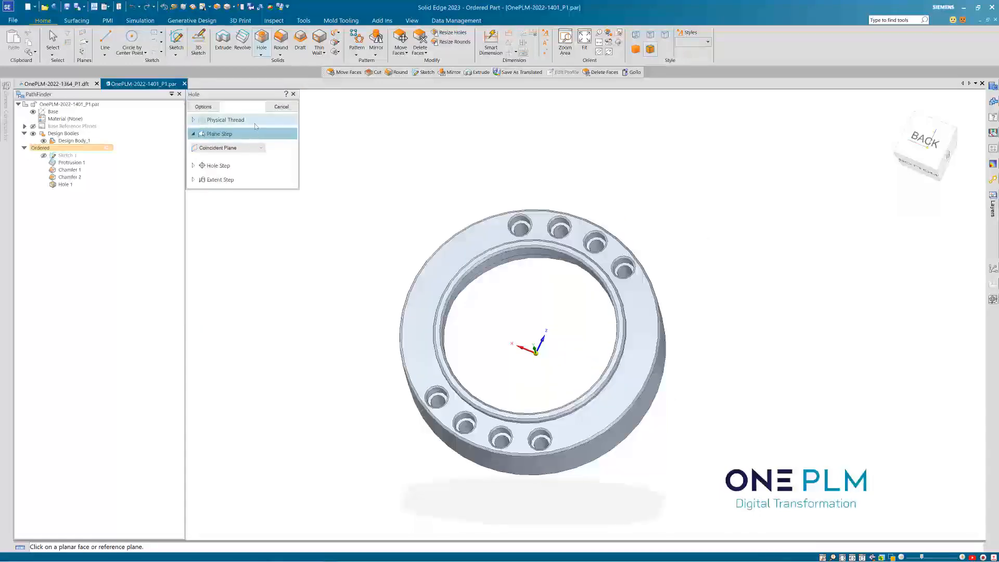
{"action": "left_click", "coordinate": [281, 107]}
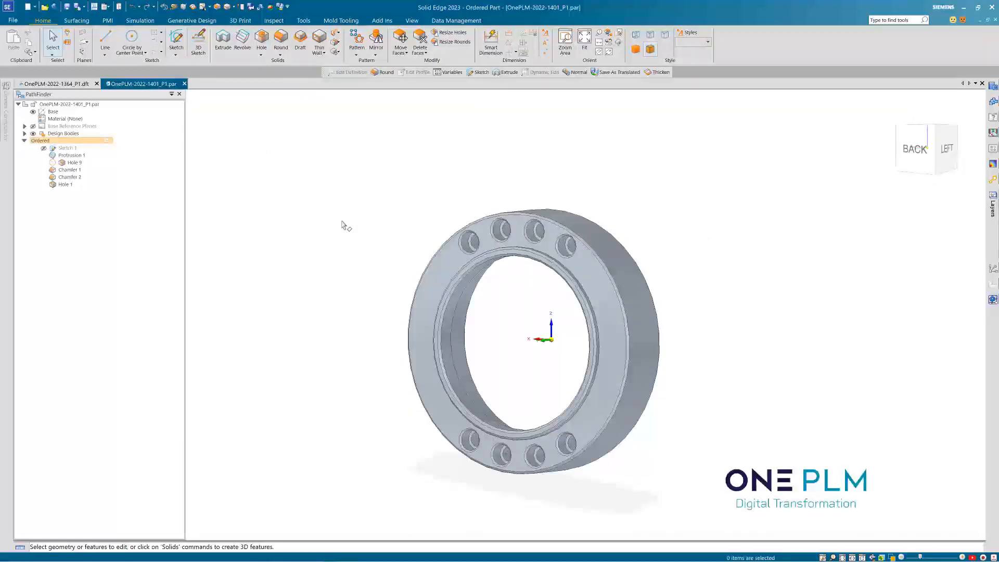
- Start a sketch on the counterbored ring face and draw a 230 mm diameter circle centred on the origin
{"action": "left_click", "coordinate": [169, 50]}
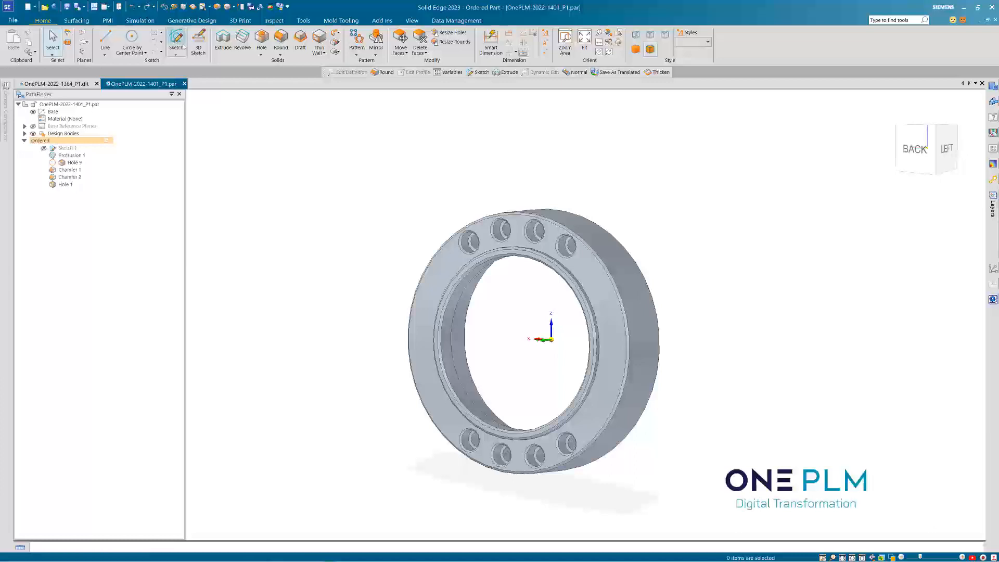
{"action": "left_click", "coordinate": [428, 287]}
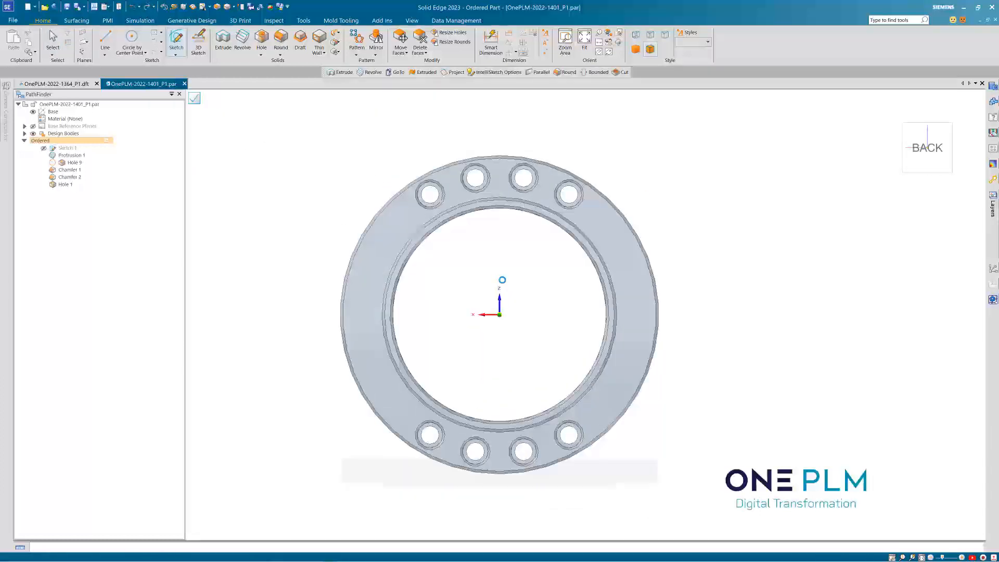
{"action": "key", "text": "l"}
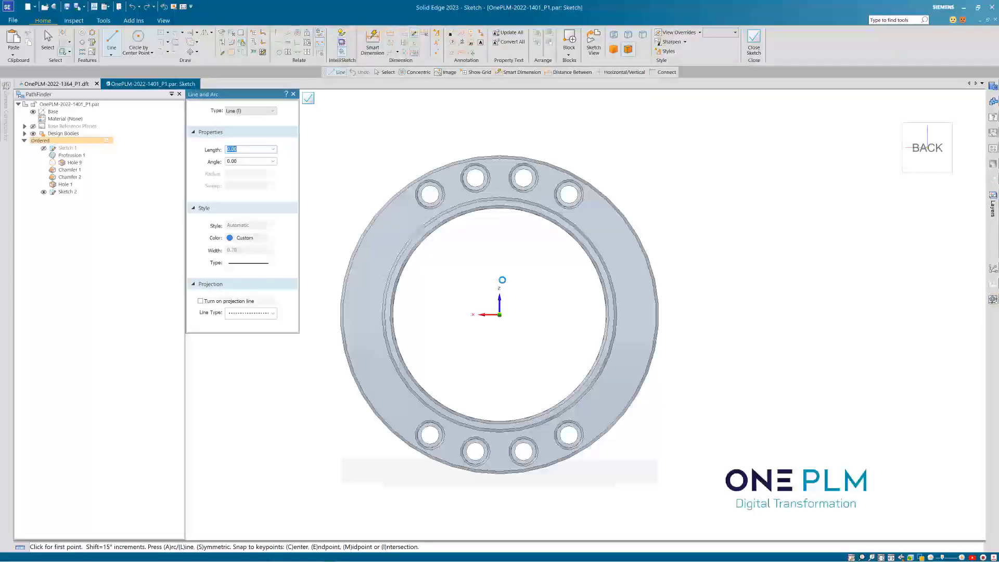
{"action": "left_click", "coordinate": [138, 40]}
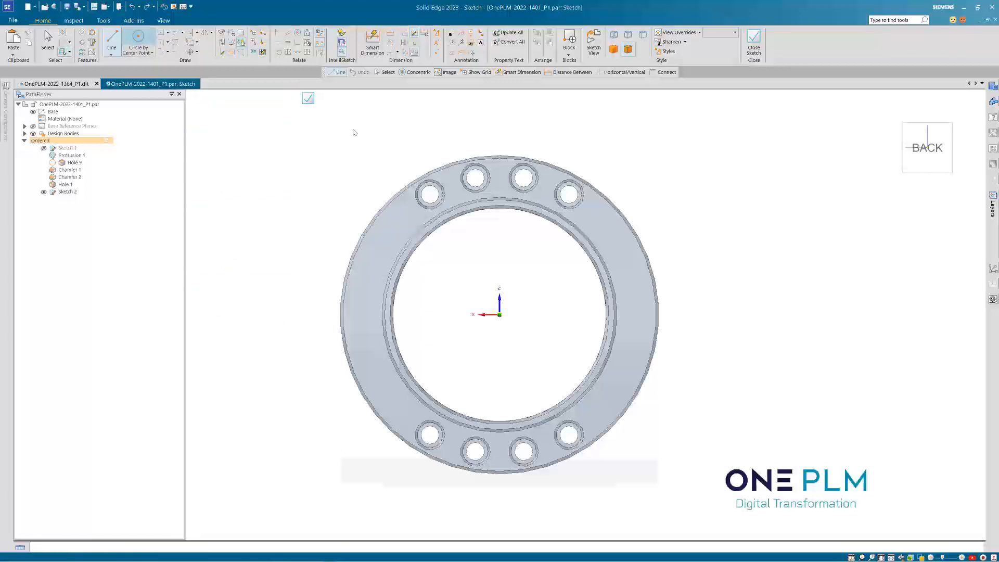
{"action": "type", "text": "230"}
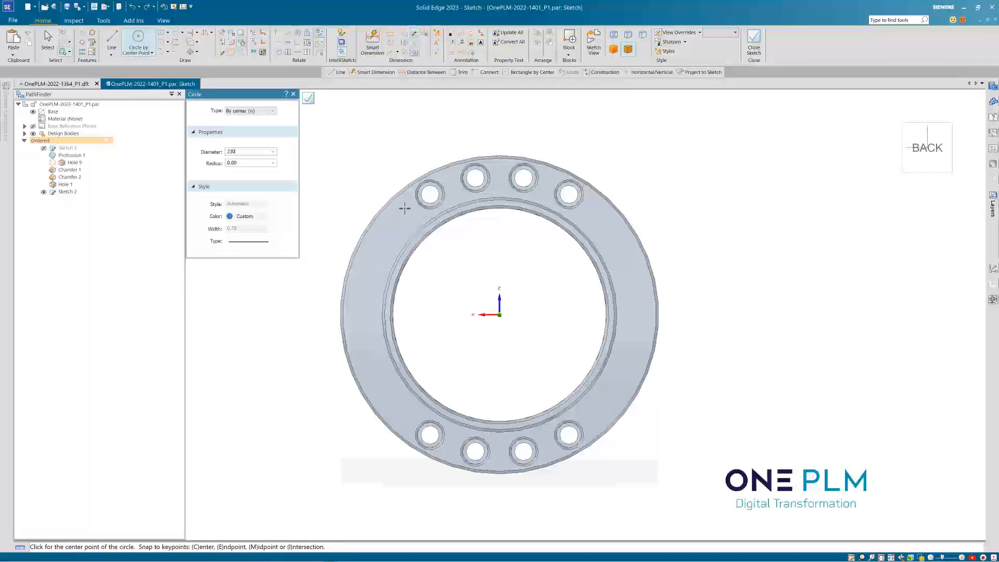
{"action": "key", "text": "Return"}
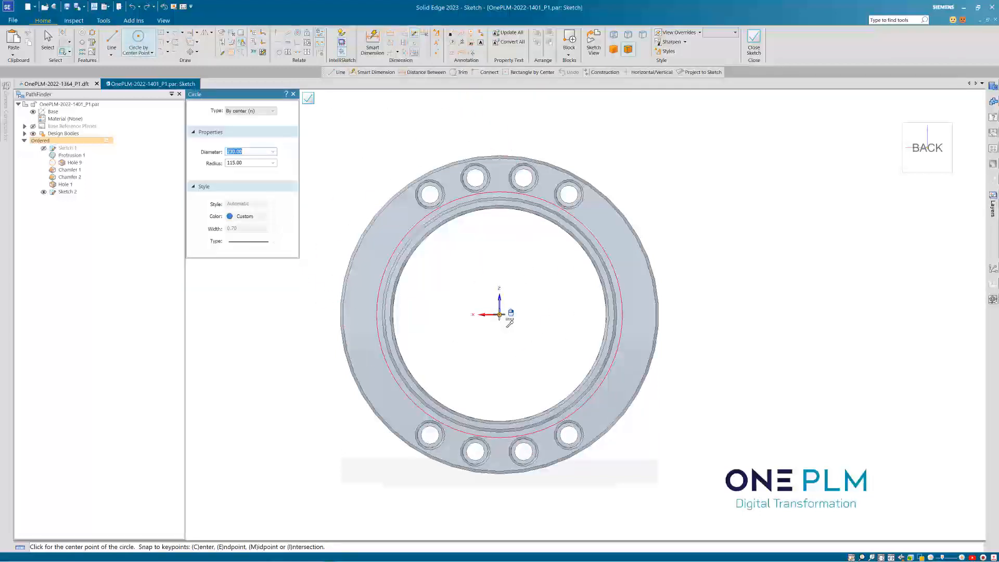
{"action": "left_click", "coordinate": [500, 314]}
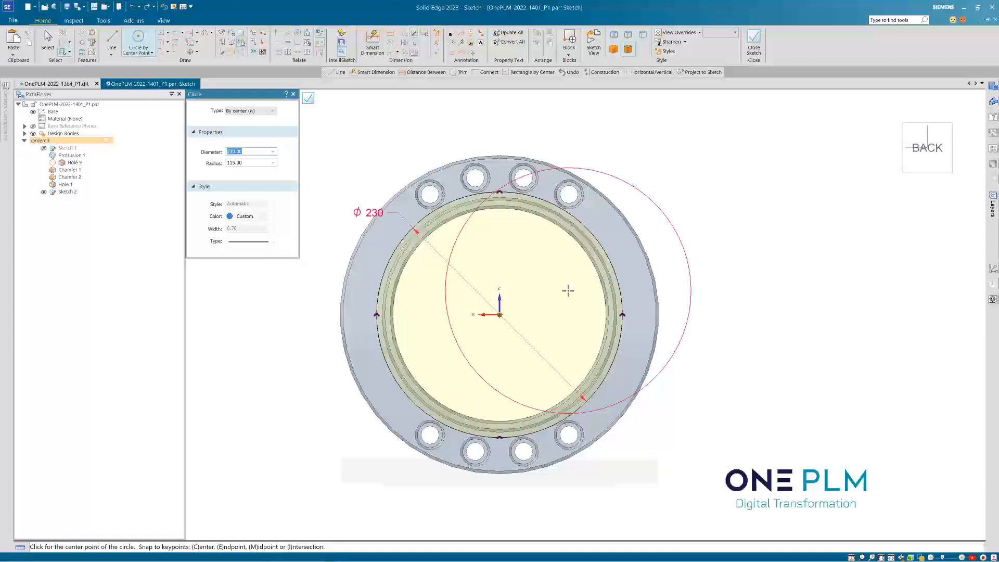
{"action": "key", "text": "Escape"}
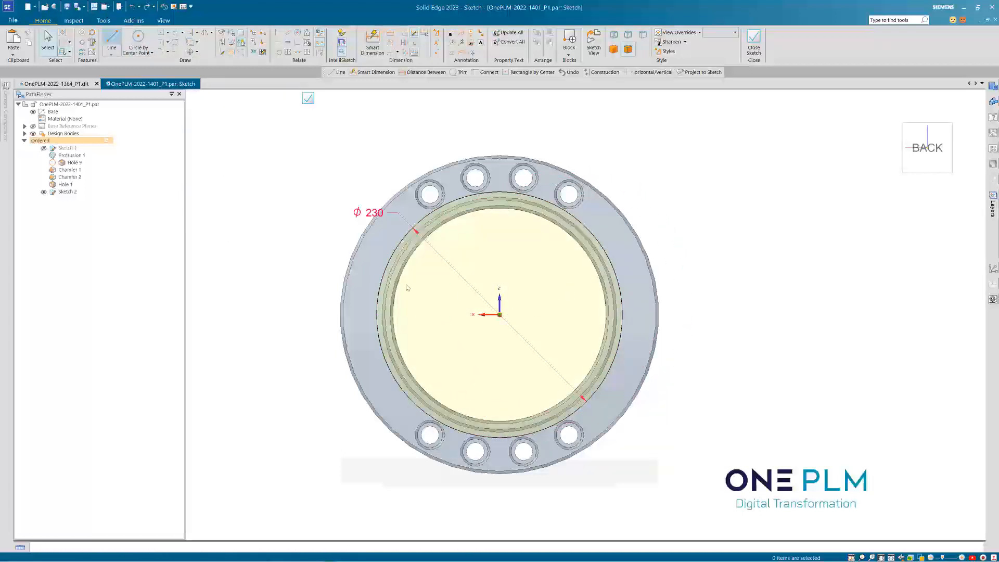
- Draw two lines from the origin to the left side of the 230 mm circle, one above and one below the horizontal axis
{"action": "key", "text": "l"}
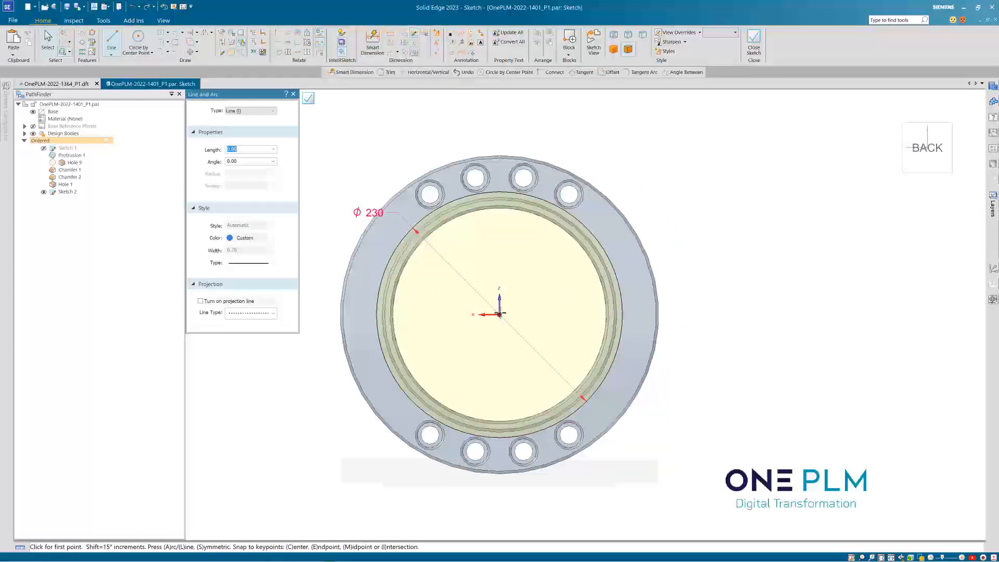
{"action": "left_click", "coordinate": [500, 315]}
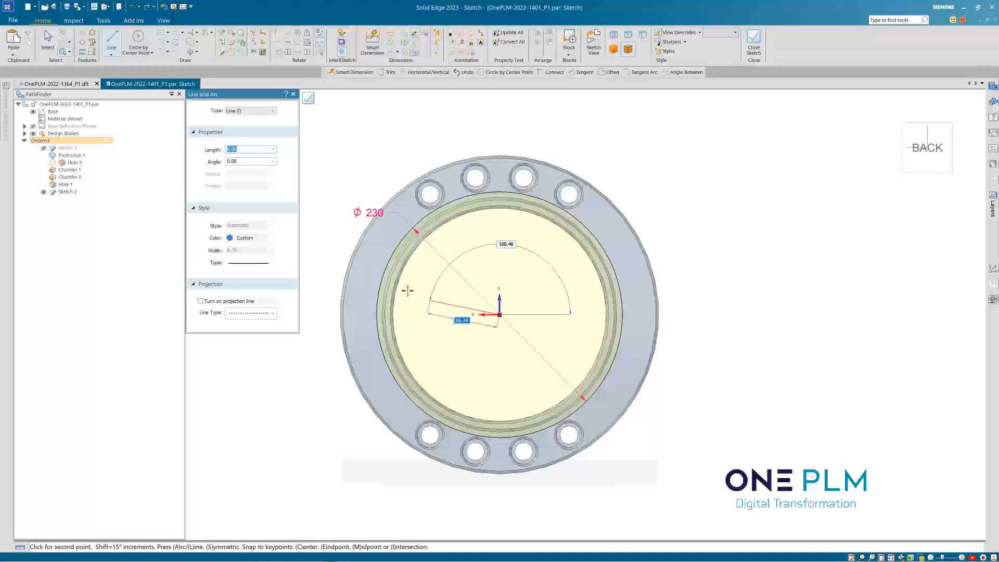
{"action": "left_click", "coordinate": [382, 279]}
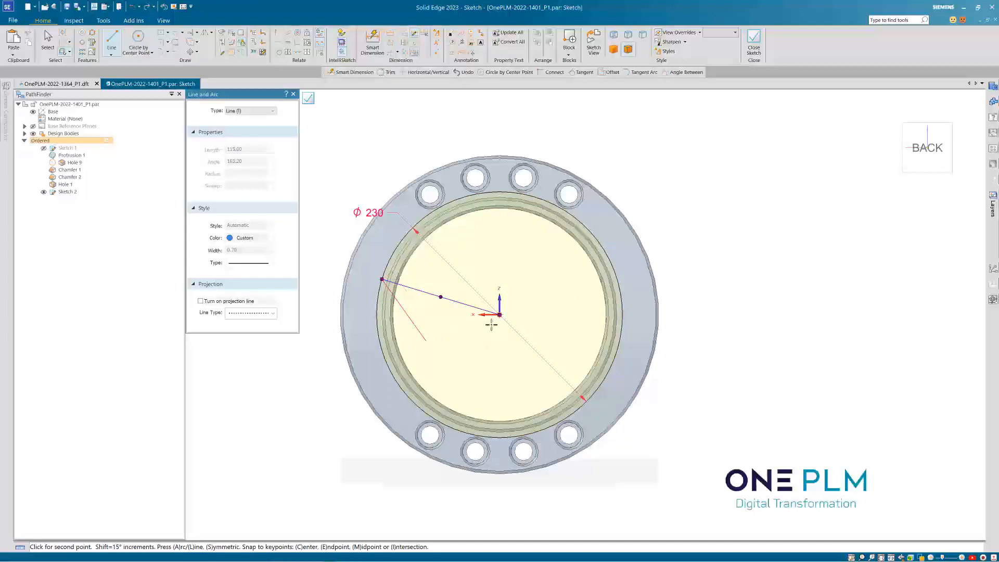
{"action": "left_click", "coordinate": [499, 315]}
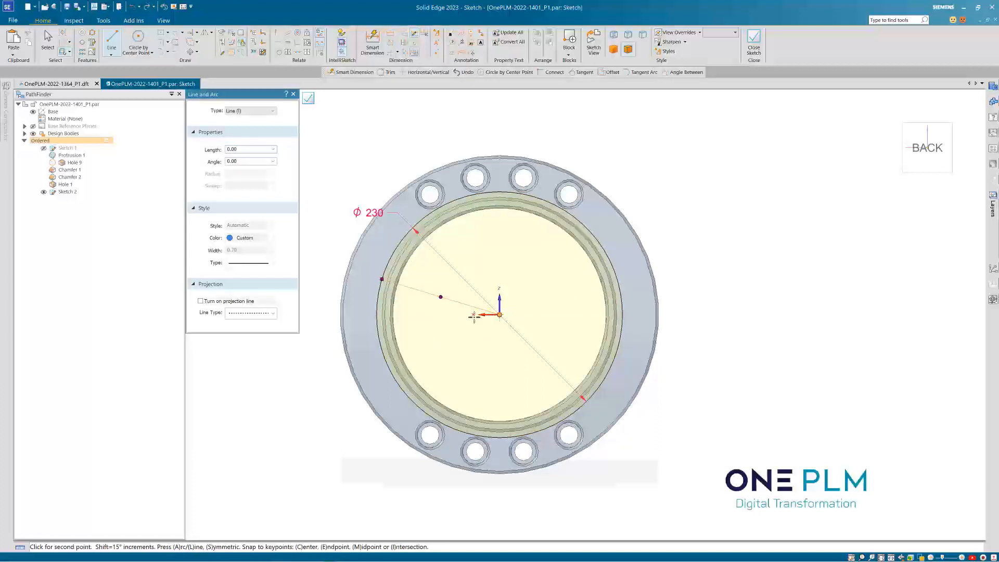
{"action": "left_click", "coordinate": [385, 358]}
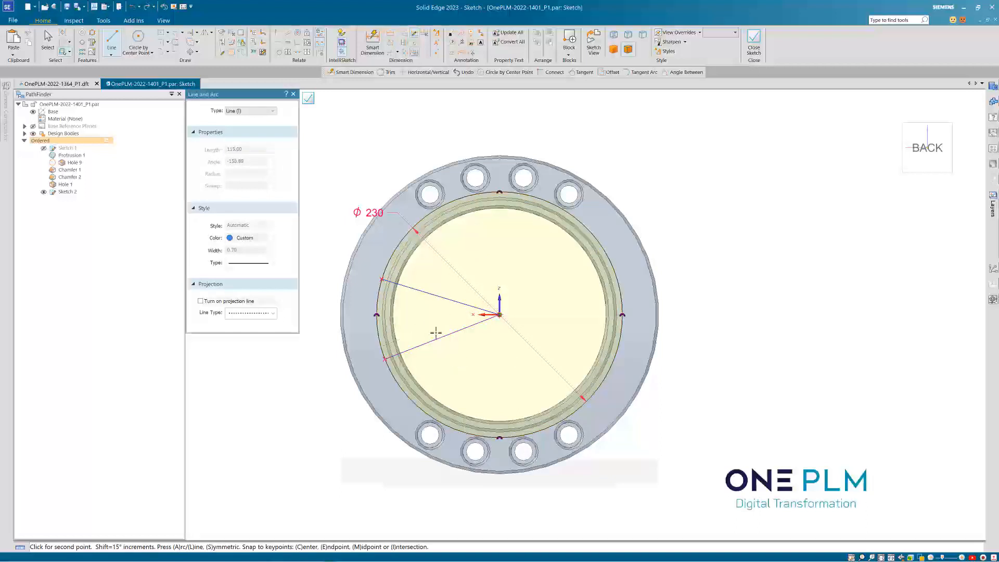
- Dimension the angle between the two radial lines and set it to 34°
{"action": "left_click", "coordinate": [372, 41]}
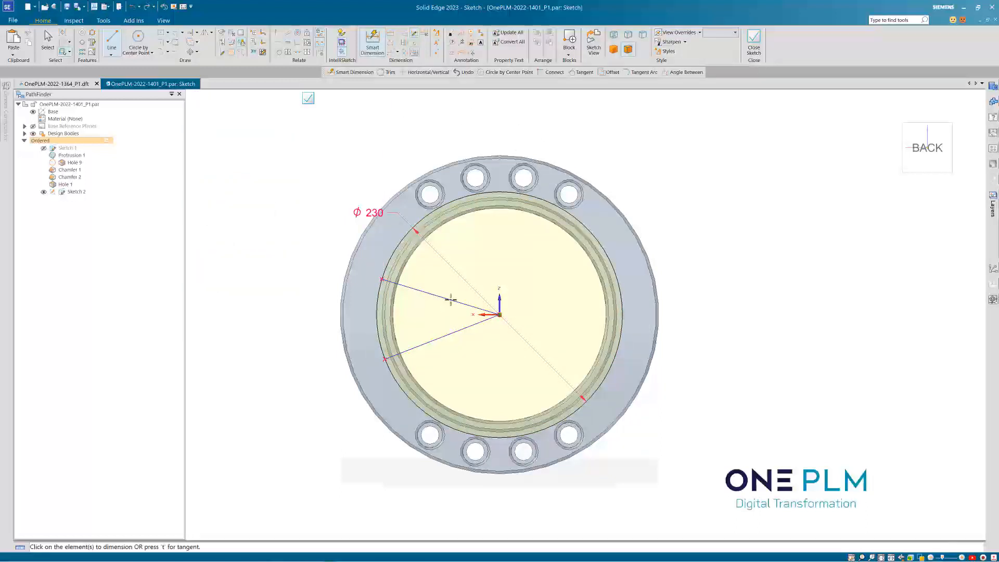
{"action": "left_click", "coordinate": [444, 299]}
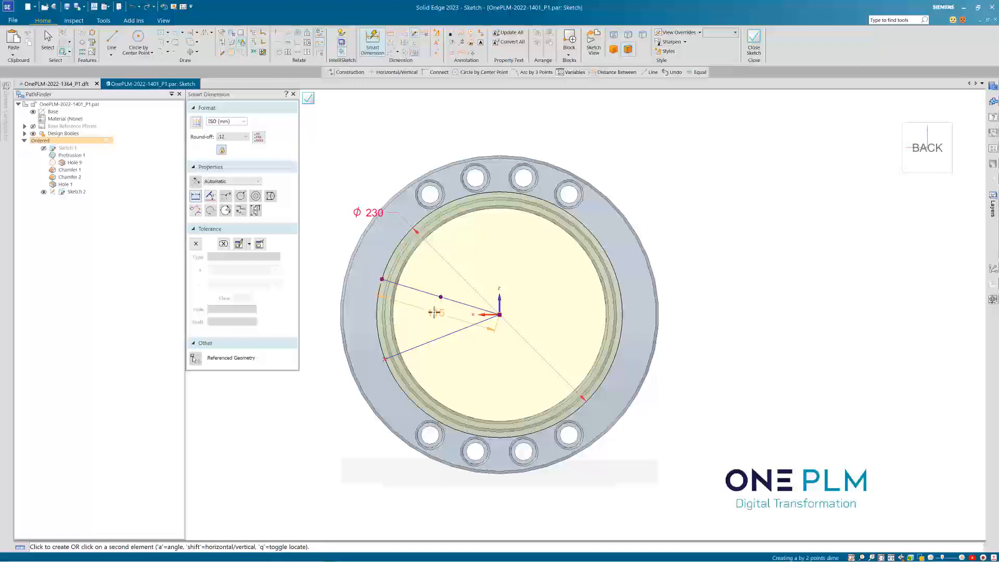
{"action": "left_click", "coordinate": [442, 337]}
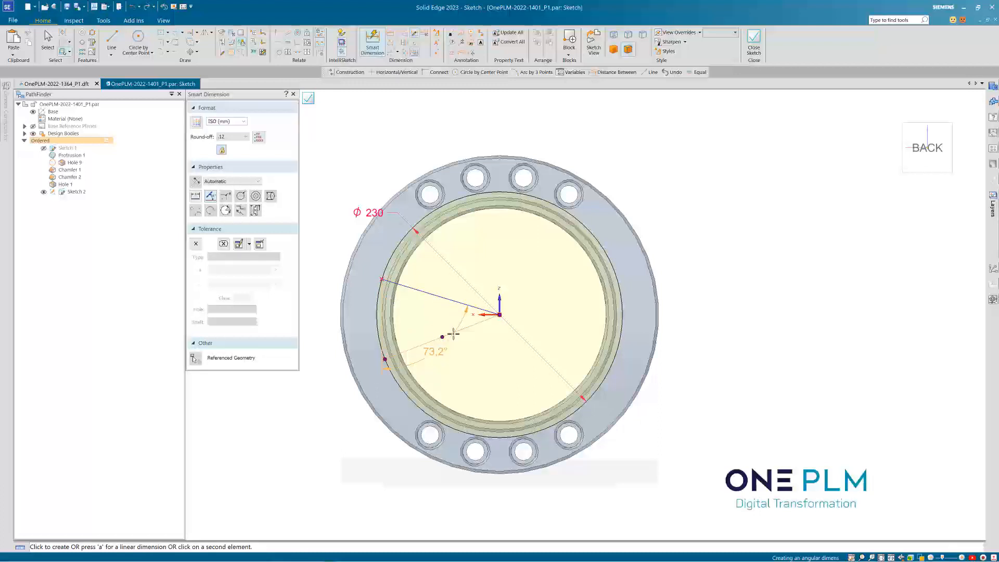
{"action": "left_click", "coordinate": [421, 332]}
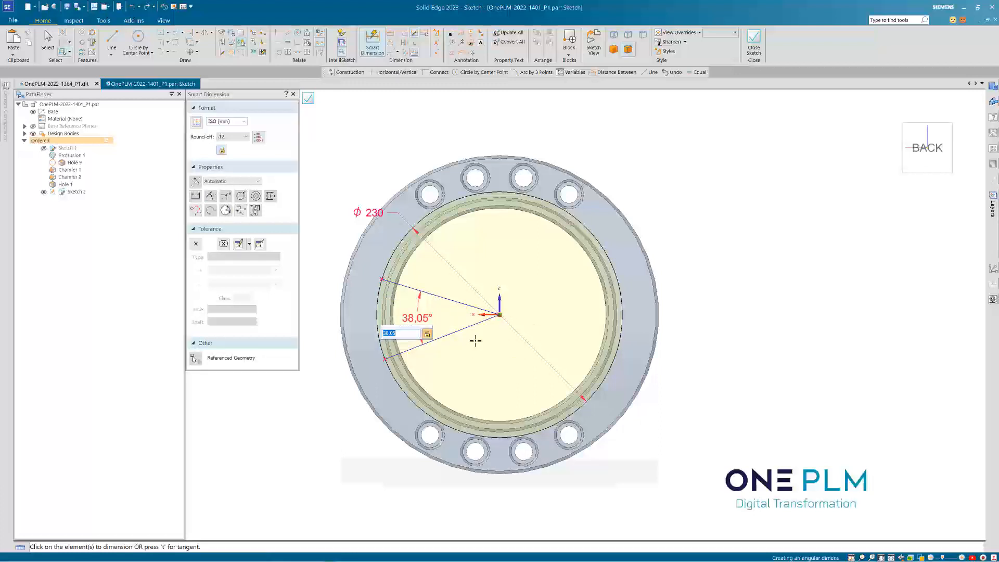
{"action": "type", "text": "34"}
{"action": "key", "text": "Return"}
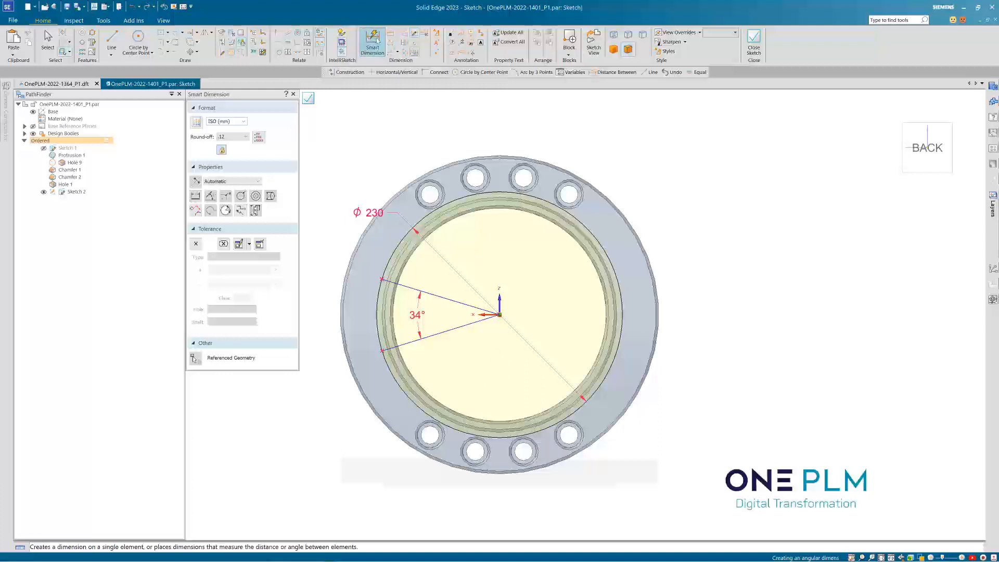
- Dimension the lower radial line's angle from the horizontal axis and set it to 18°
{"action": "left_click", "coordinate": [436, 335]}
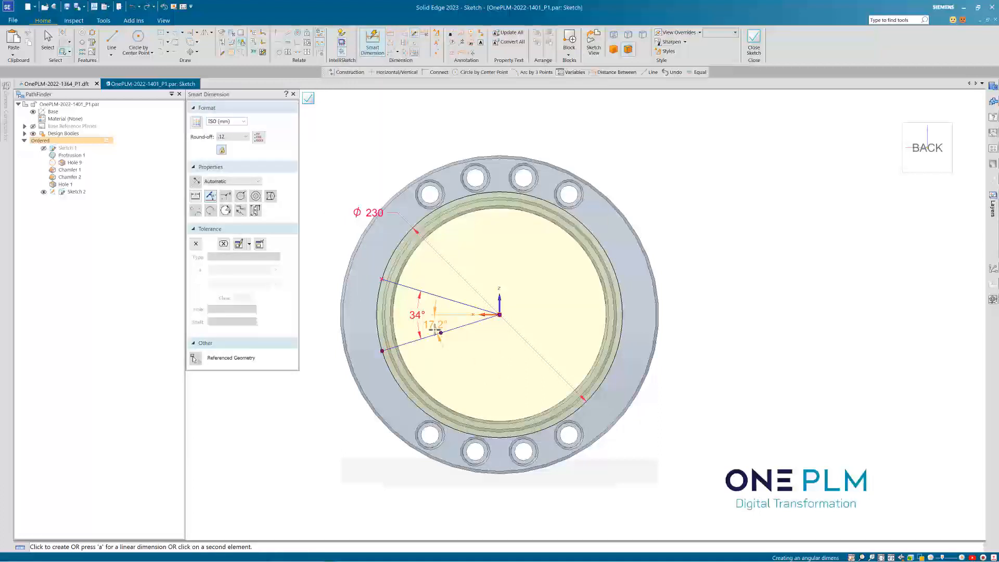
{"action": "left_click", "coordinate": [449, 360]}
{"action": "type", "text": "18"}
{"action": "key", "text": "Return"}
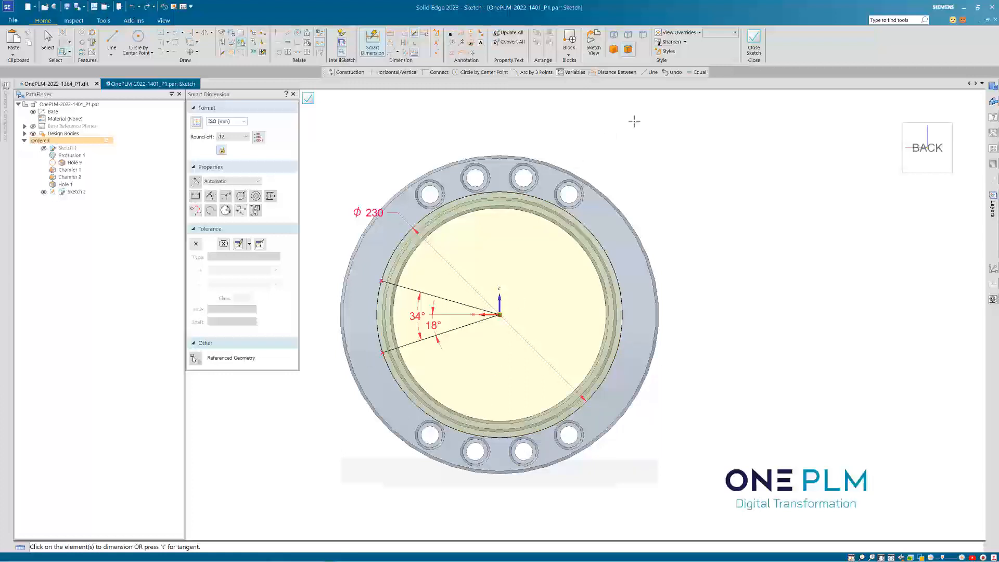
- Close and finish the sketch with the 230 mm circle and leave the Sketch command
{"action": "left_click", "coordinate": [753, 41]}
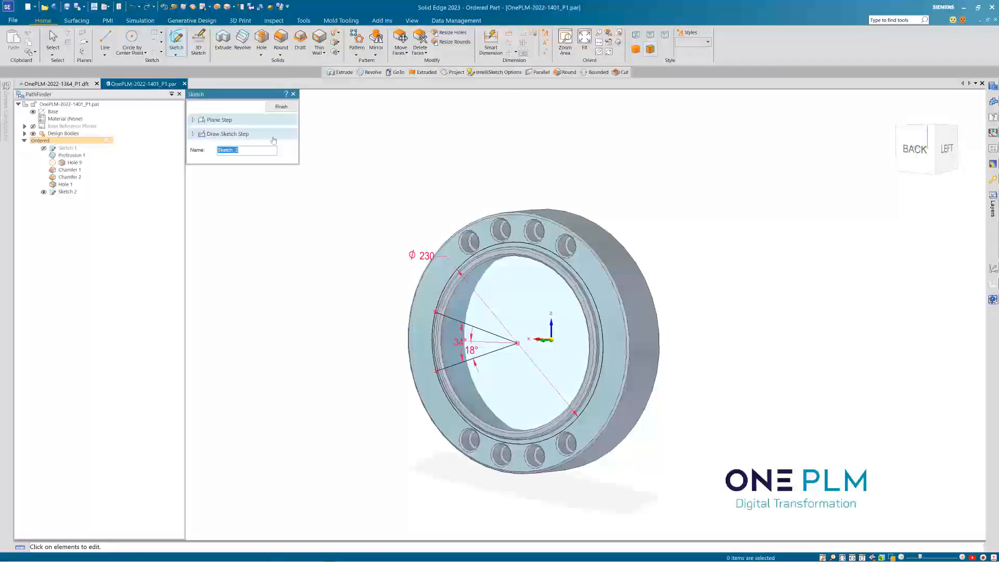
{"action": "left_click", "coordinate": [279, 107]}
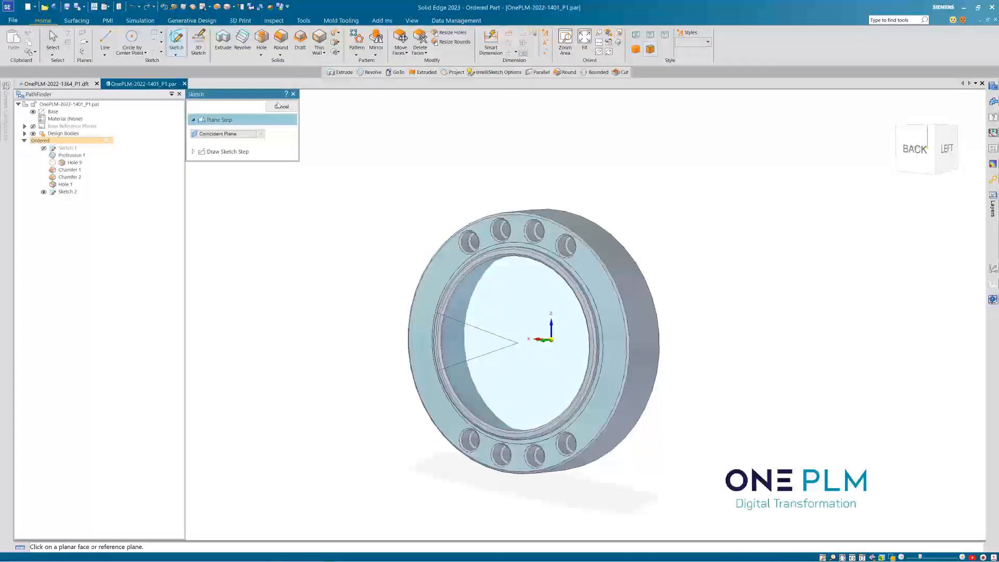
{"action": "left_click", "coordinate": [280, 106]}
- Start a hole feature on the counterbored face and place a hole circle where the upper radial line meets the 230 mm circle
{"action": "left_click", "coordinate": [262, 39]}
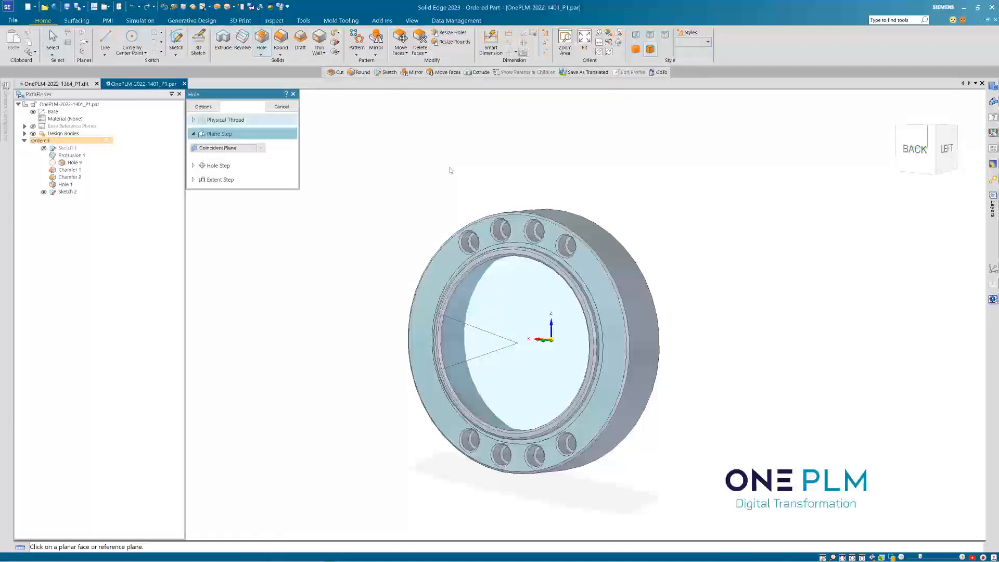
{"action": "left_click", "coordinate": [450, 268]}
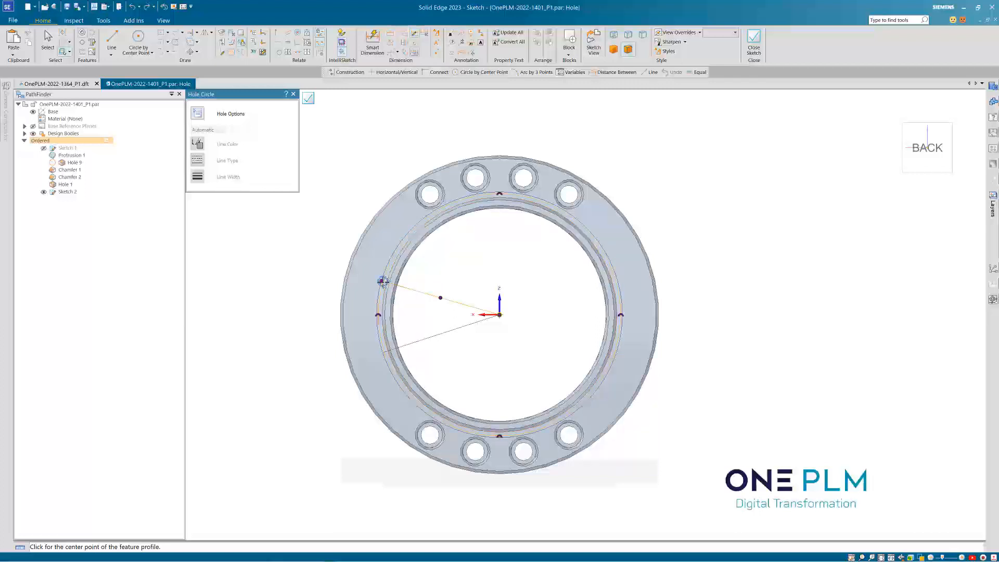
{"action": "left_click", "coordinate": [382, 281]}
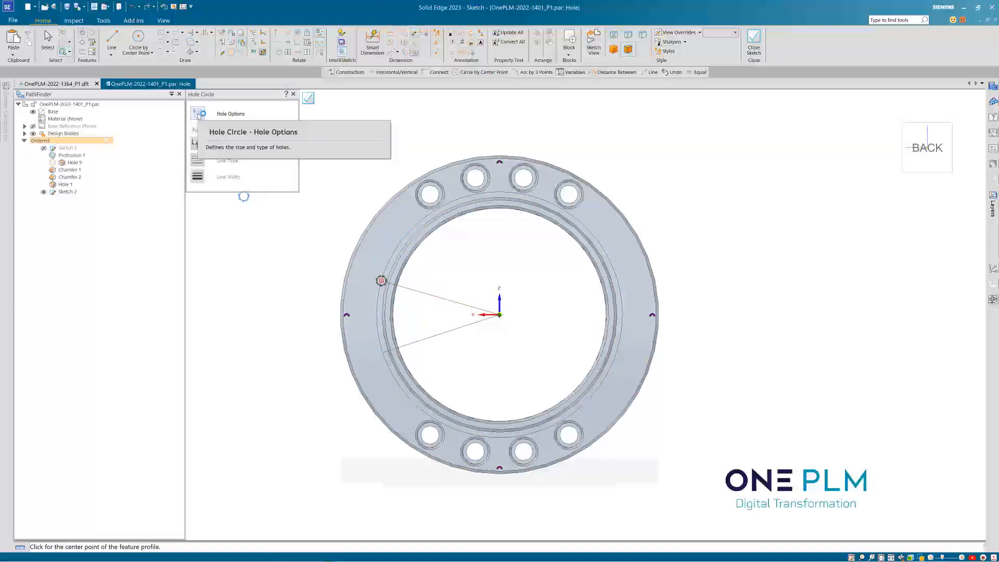
- Return from the hole profile and set the M10 threaded hole's depth to 35 mm in its hole options
{"action": "key", "text": "Escape"}
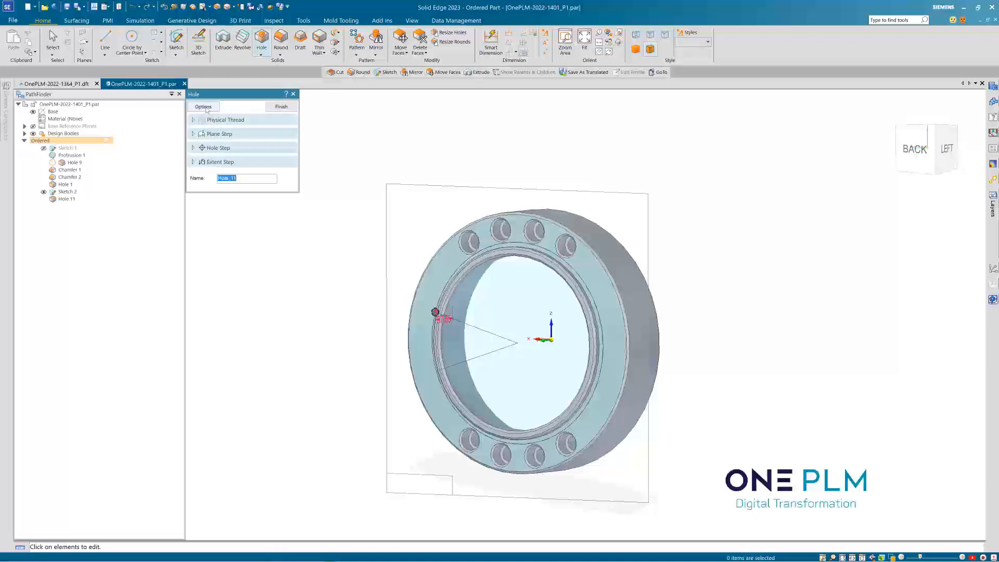
{"action": "left_click", "coordinate": [206, 108]}
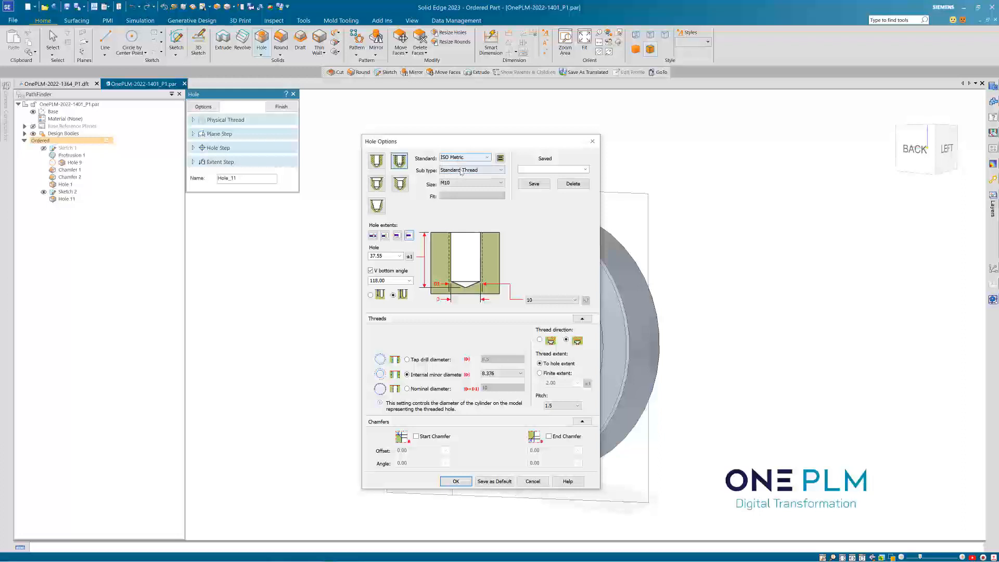
{"action": "double_click", "coordinate": [379, 256]}
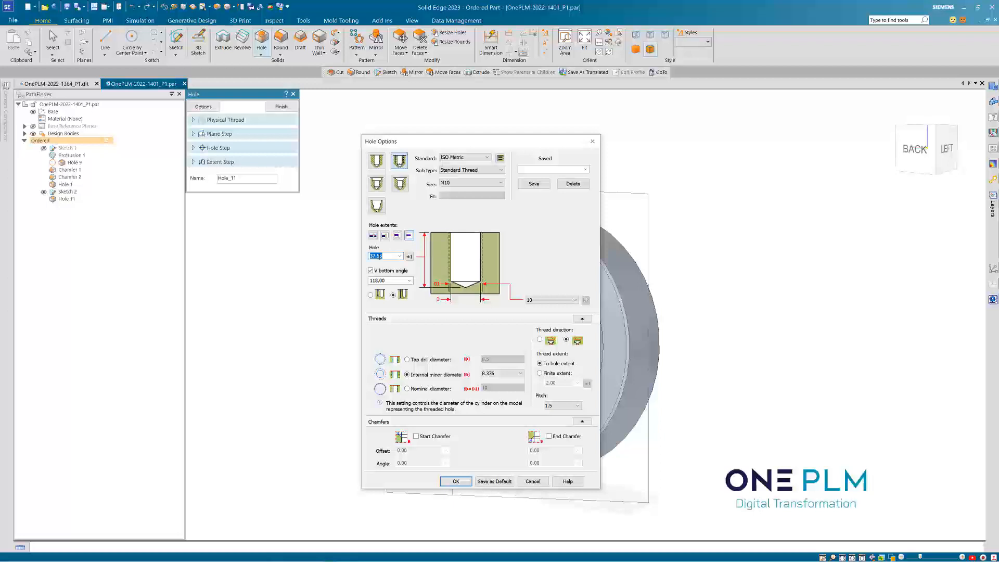
{"action": "type", "text": "35"}
{"action": "key", "text": "Tab"}
- Save the hole settings under the name M10 x 35 DP and as the default, and accept the hole options
{"action": "left_click", "coordinate": [532, 168]}
{"action": "left_click", "coordinate": [531, 185]}
{"action": "left_click", "coordinate": [494, 481]}
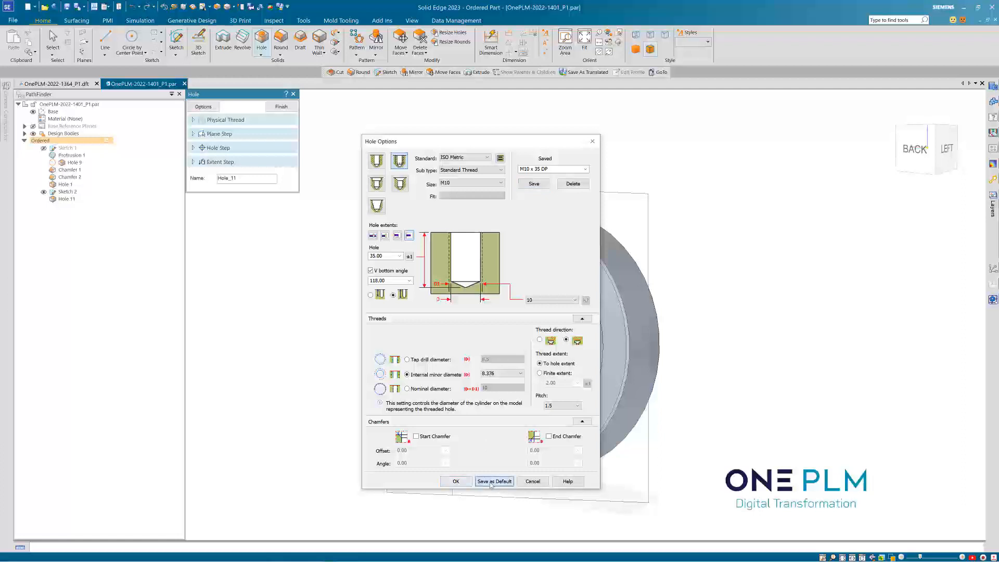
{"action": "left_click", "coordinate": [456, 481]}
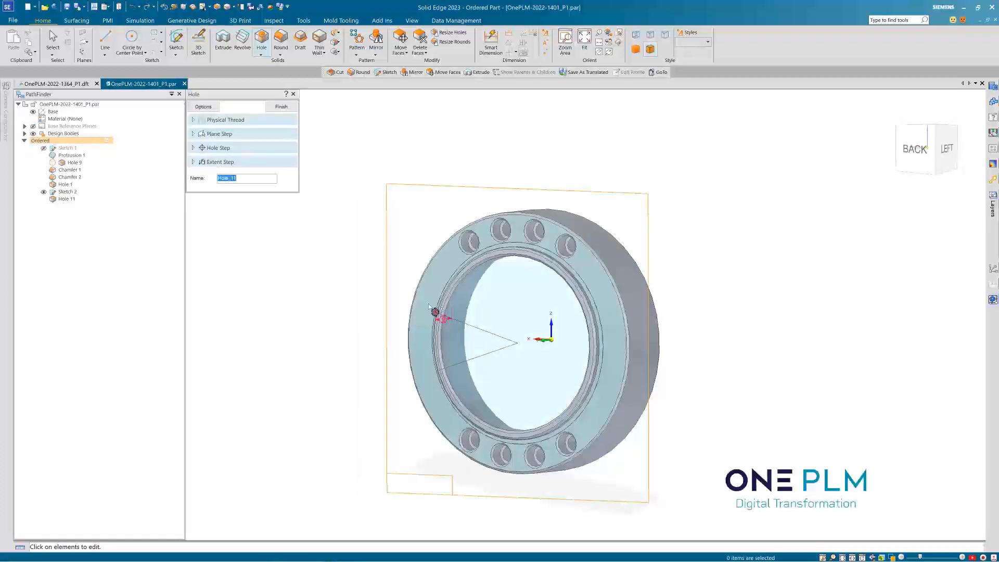
- Finish the upper threaded hole and create a matching one where the lower radial line meets the 230 mm circle
{"action": "left_click", "coordinate": [283, 134]}
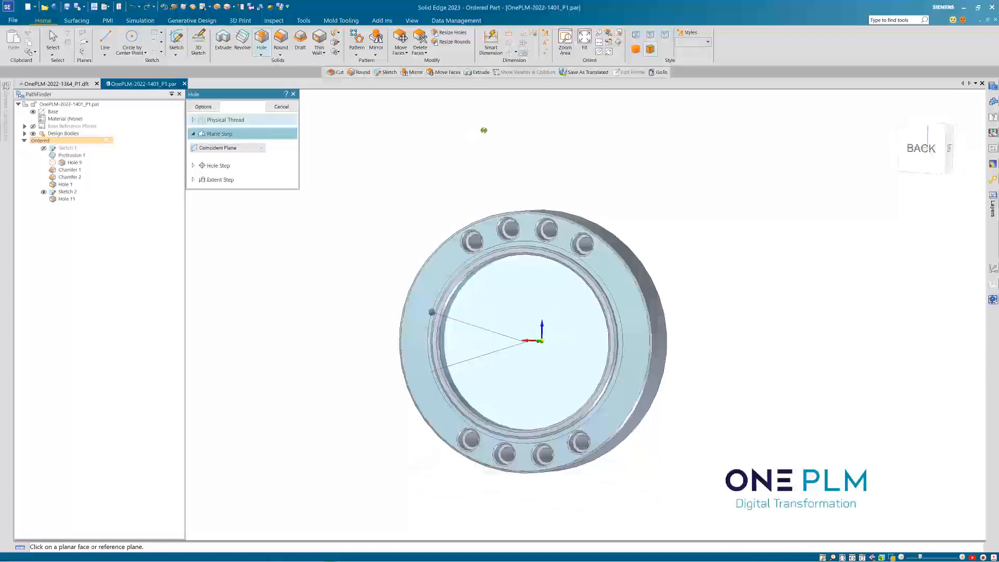
{"action": "middle_click_drag", "start_coordinate": [480, 136], "coordinate": [461, 142]}
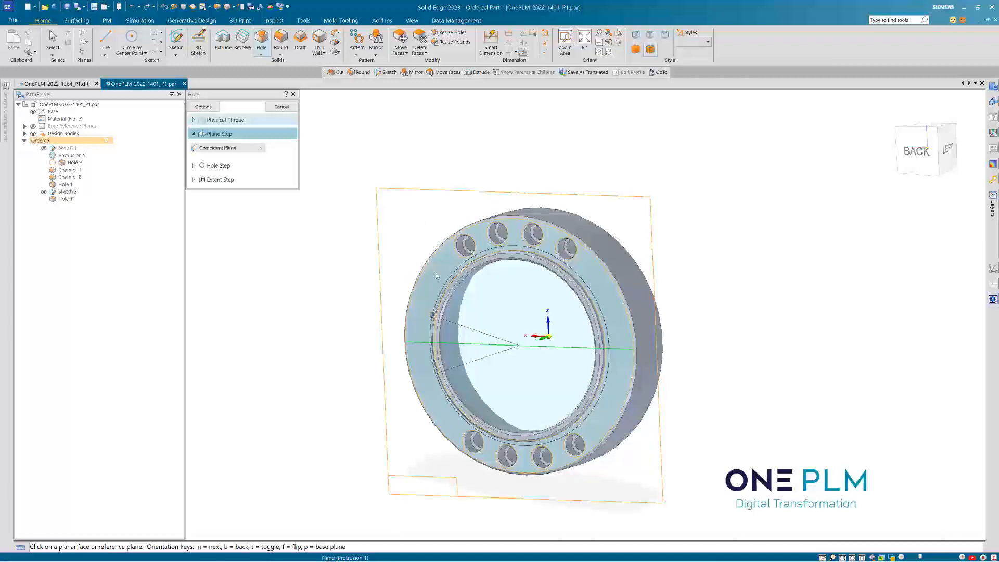
{"action": "left_click", "coordinate": [471, 283]}
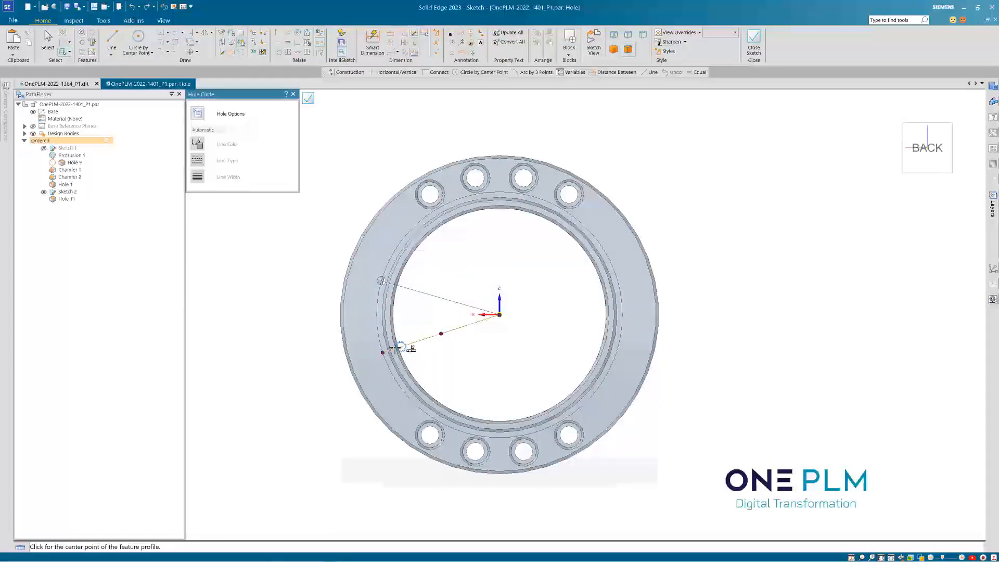
{"action": "left_click", "coordinate": [382, 352]}
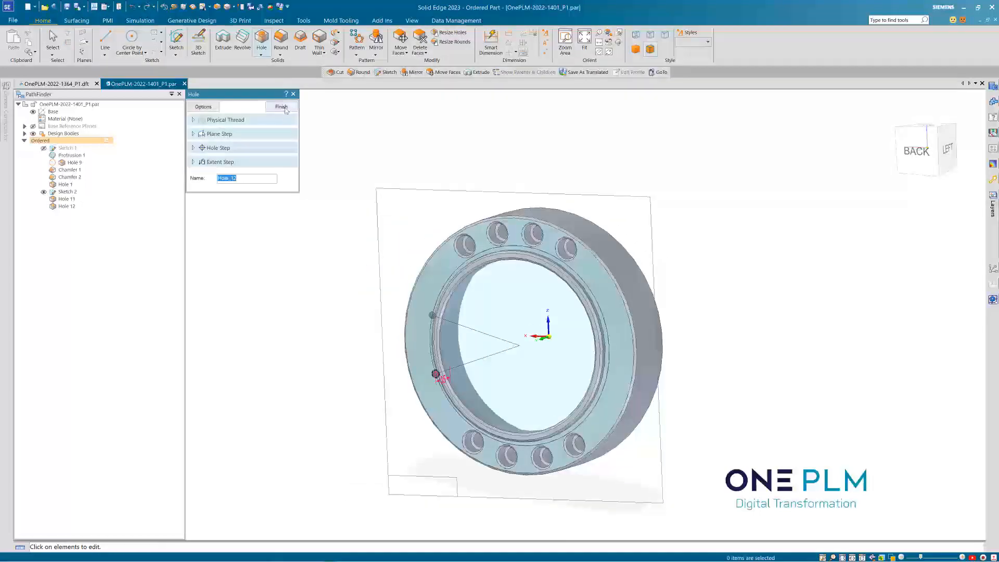
{"action": "left_click", "coordinate": [284, 108]}
{"action": "left_click", "coordinate": [281, 106]}
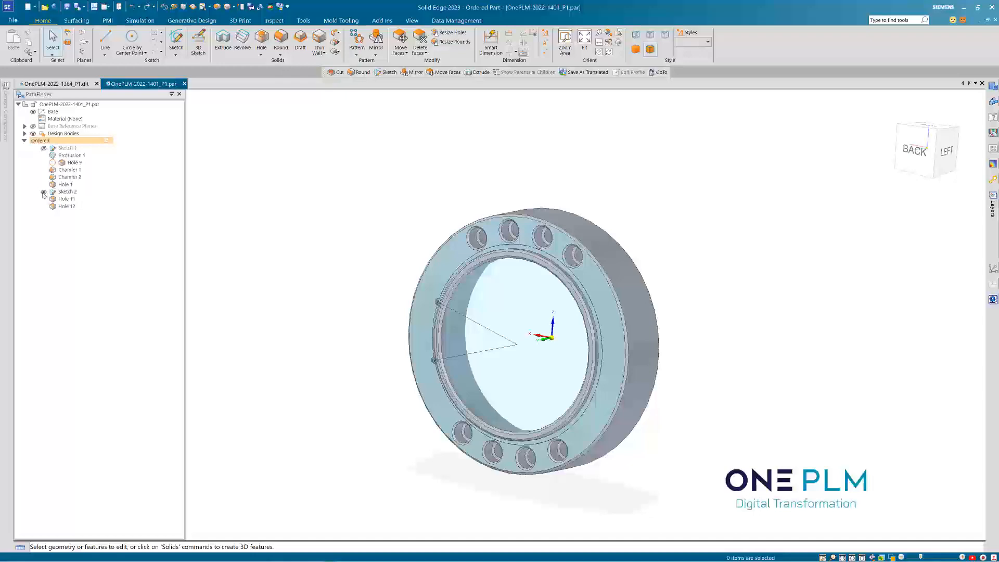
- Hide the sketch containing the 230 mm circle and the two radial lines
{"action": "left_click", "coordinate": [44, 194]}
{"action": "mouse_move", "coordinate": [268, 219]}
{"action": "middle_mouse_down"}
{"action": "mouse_move", "coordinate": [270, 252]}
{"action": "mouse_move", "coordinate": [282, 228]}
{"action": "mouse_move", "coordinate": [265, 243]}
{"action": "mouse_move", "coordinate": [285, 234]}
{"action": "mouse_move", "coordinate": [276, 245]}
{"action": "mouse_move", "coordinate": [331, 287]}
{"action": "middle_mouse_up"}
{"action": "scroll", "coordinate": [332, 286], "scroll_direction": "up", "scroll_amount": 3}
{"action": "middle_click_drag", "start_coordinate": [454, 270], "coordinate": [464, 278]}
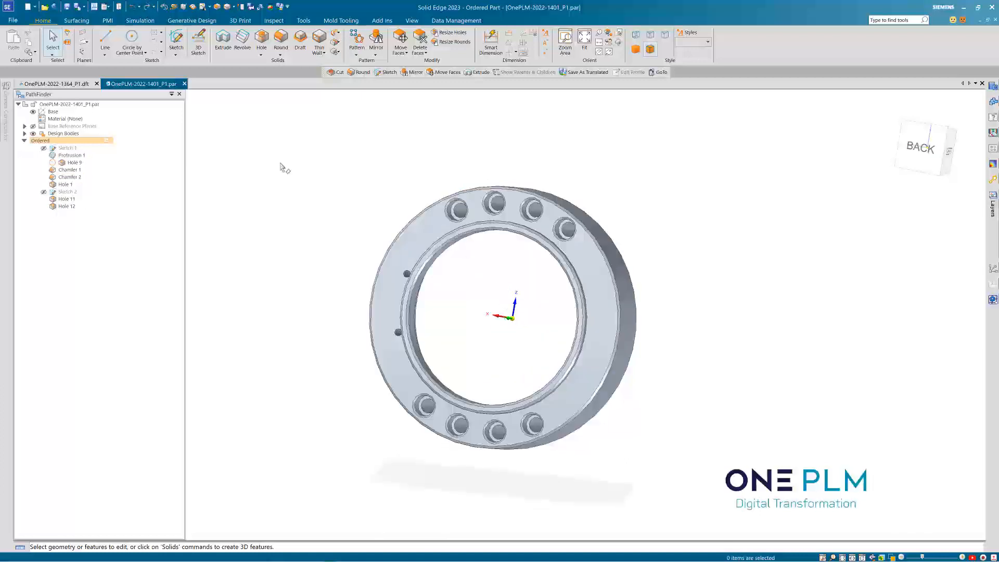
- Start a pattern of the upper threaded hole and choose the ring's counterbored face as its sketch plane
{"action": "left_click", "coordinate": [357, 38]}
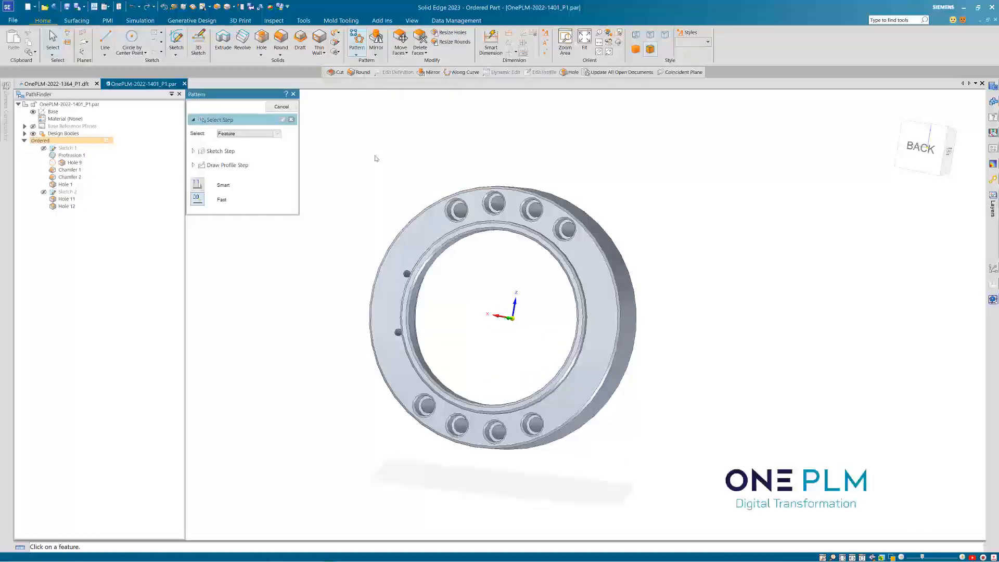
{"action": "left_click", "coordinate": [406, 276]}
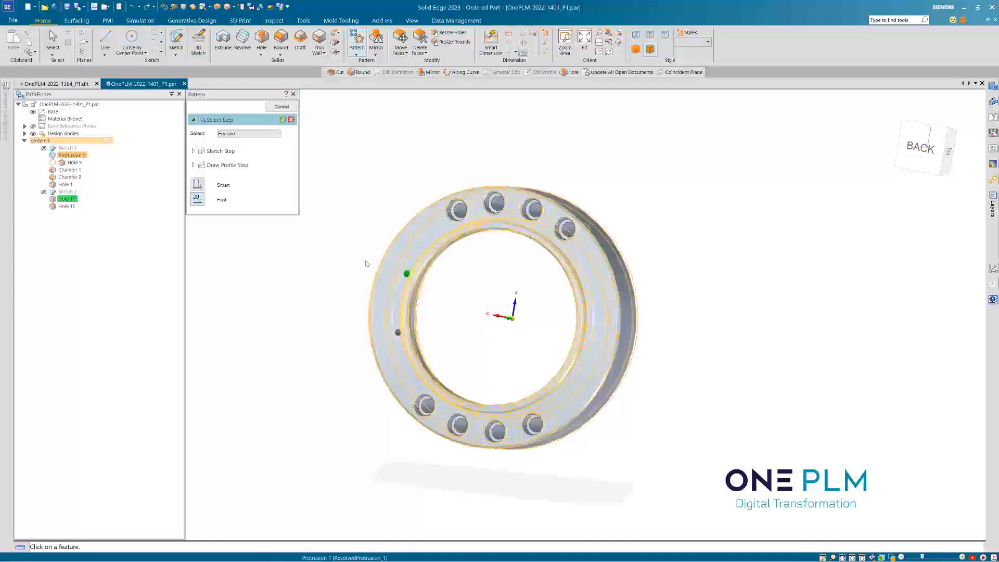
{"action": "right_click", "coordinate": [348, 214]}
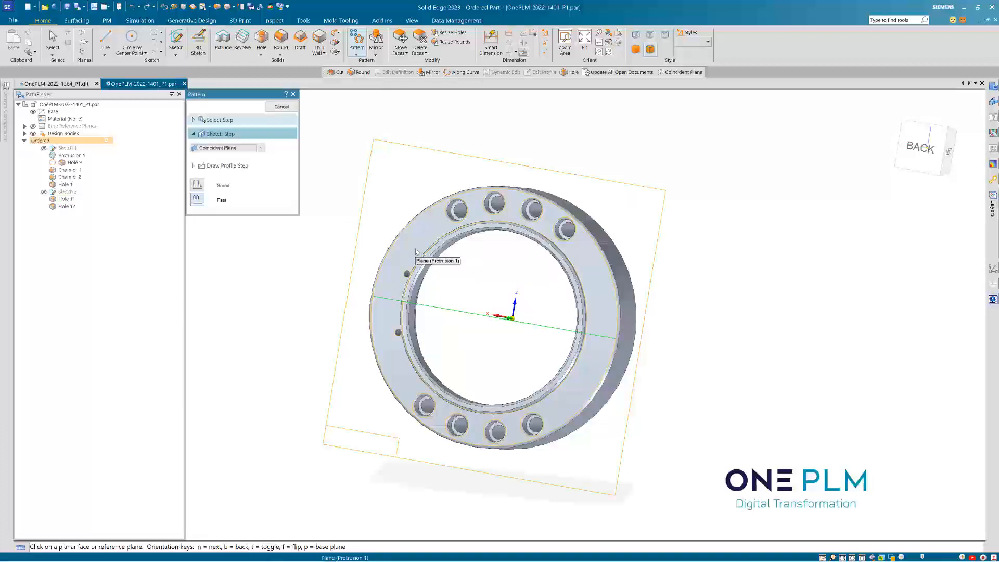
{"action": "middle_click_drag", "start_coordinate": [729, 296], "coordinate": [739, 331]}
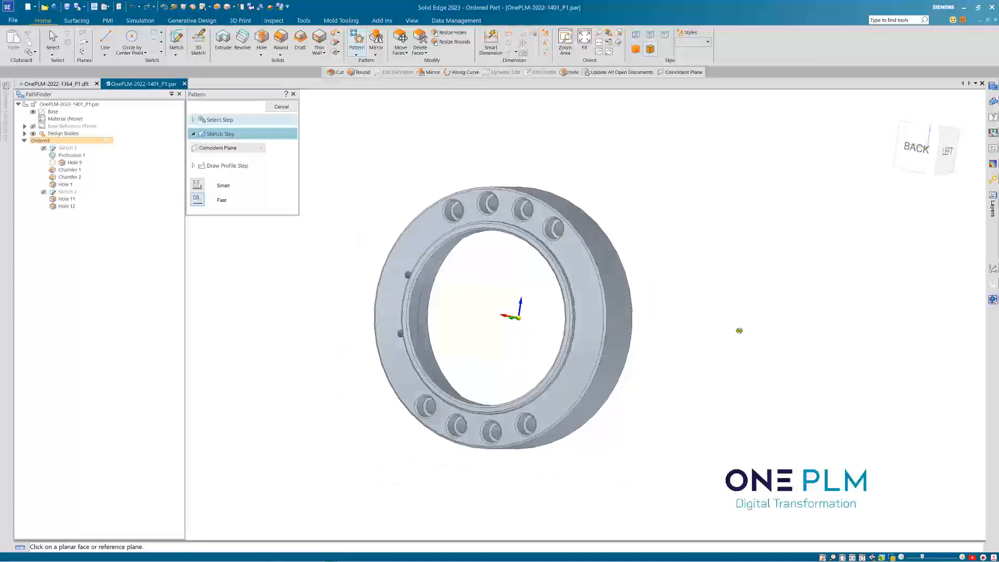
{"action": "left_click", "coordinate": [916, 148]}
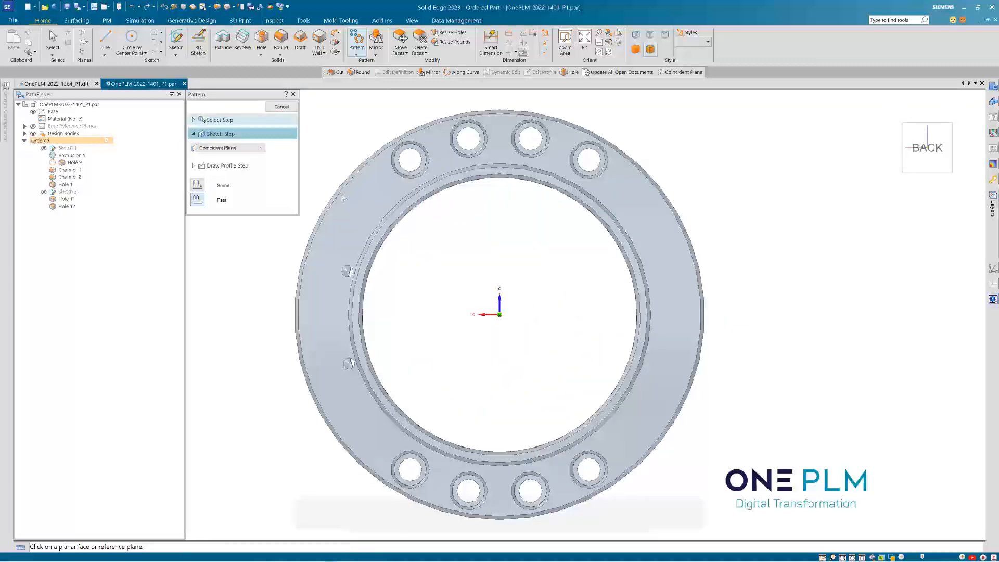
{"action": "left_click", "coordinate": [353, 207]}
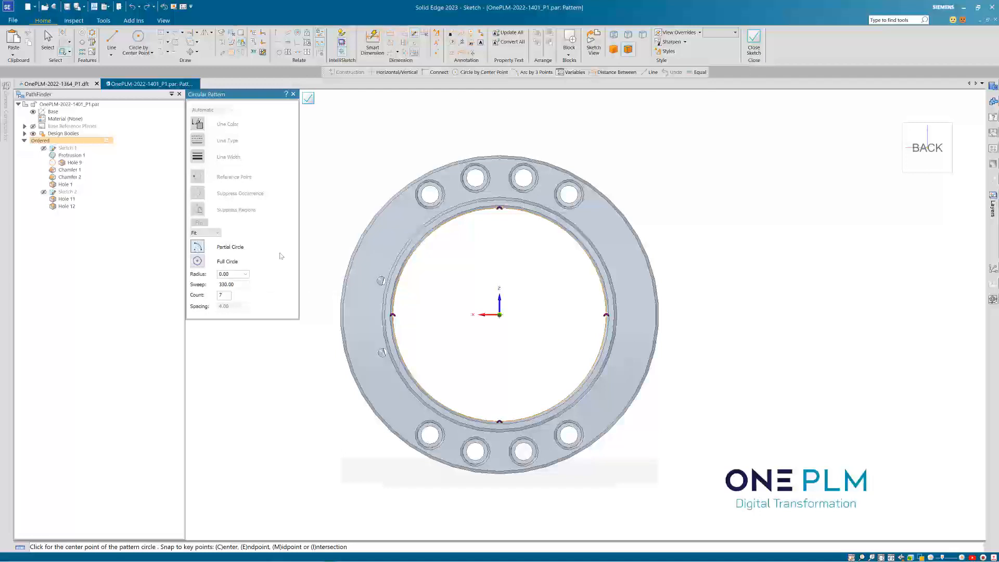
- Draw a clockwise partial circular pattern about the ring's centre from the upper threaded hole, radius 115 mm, sweep about 213°, with 7 occurrences
{"action": "left_click", "coordinate": [500, 315]}
{"action": "scroll", "coordinate": [381, 280], "scroll_direction": "up", "scroll_amount": 5}
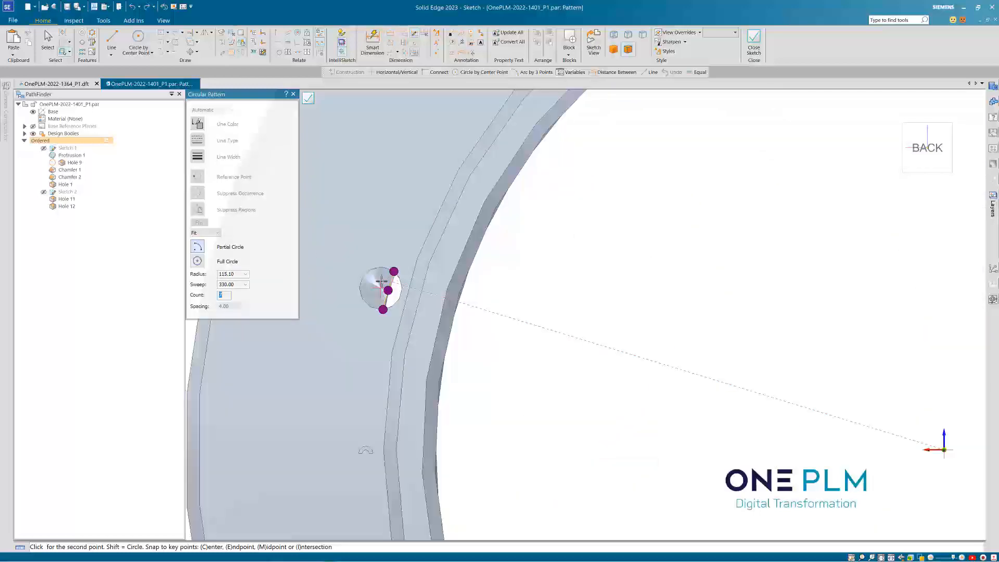
{"action": "scroll", "coordinate": [380, 286], "scroll_direction": "down", "scroll_amount": 3}
{"action": "left_click", "coordinate": [381, 287]}
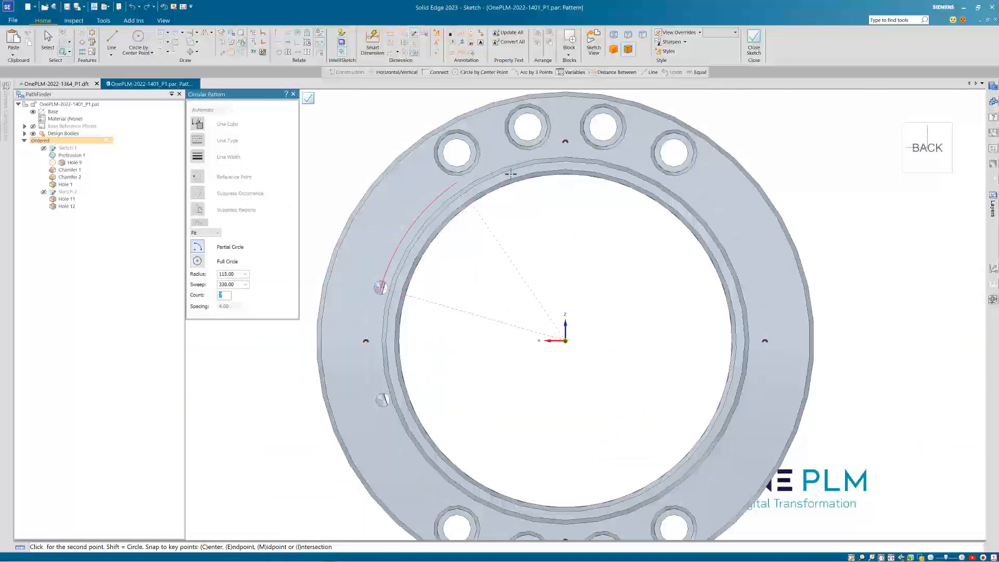
{"action": "scroll", "coordinate": [704, 472], "scroll_direction": "down", "scroll_amount": 2}
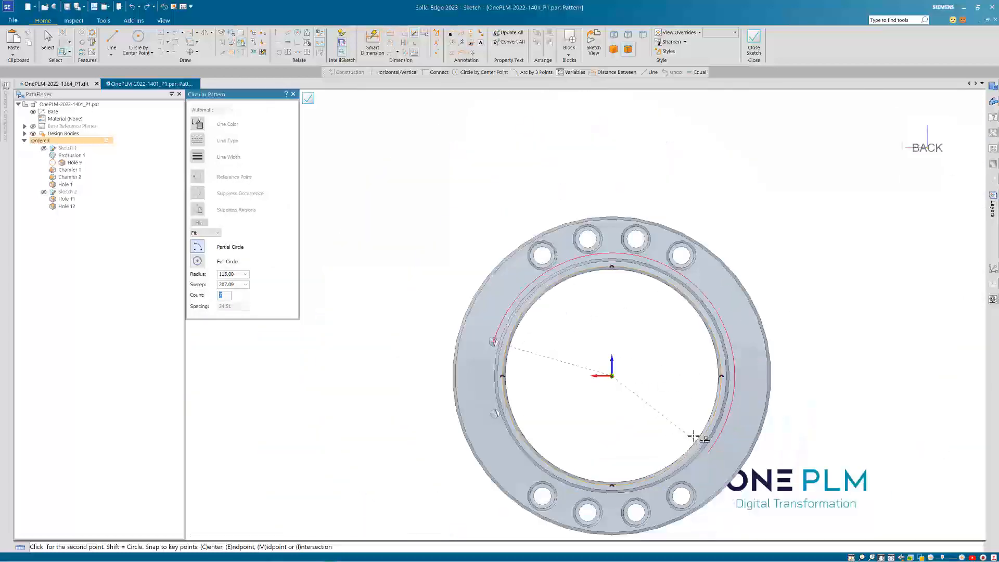
{"action": "scroll", "coordinate": [699, 476], "scroll_direction": "up", "scroll_amount": 1}
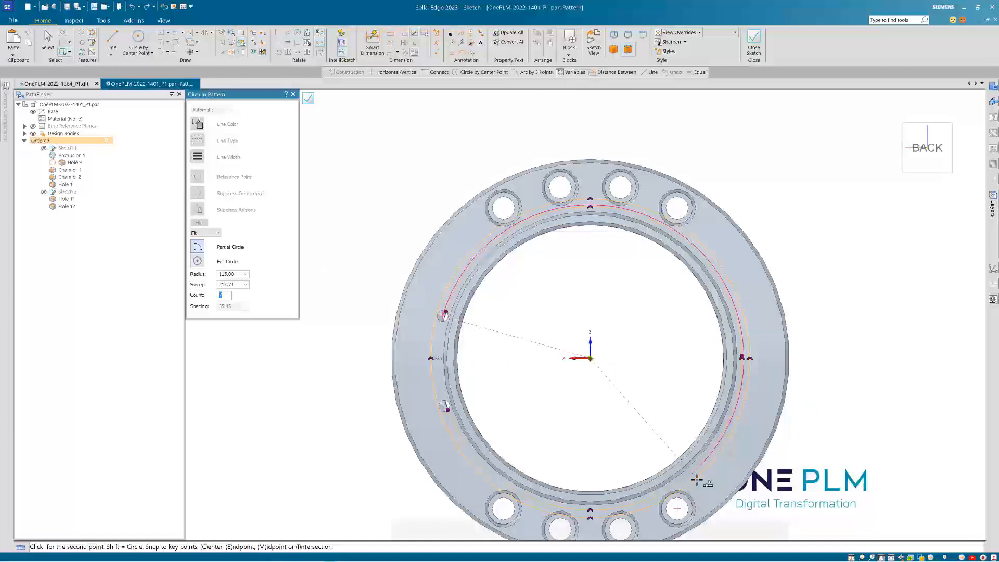
{"action": "left_click", "coordinate": [699, 480]}
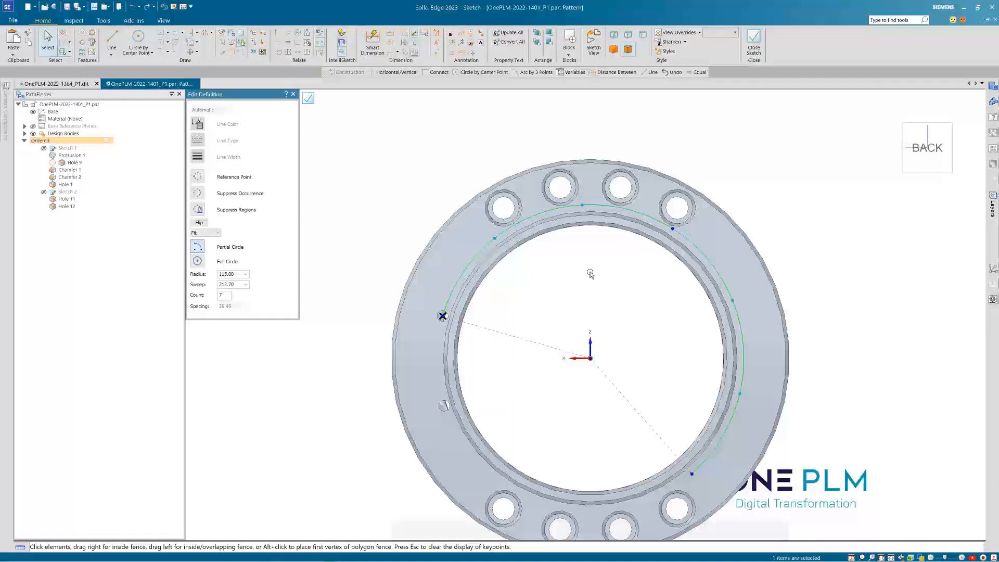
- Set the circular pattern's sweep to 224° and finish the pattern
{"action": "double_click", "coordinate": [229, 285]}
{"action": "type", "text": "224"}
{"action": "key", "text": "Tab"}
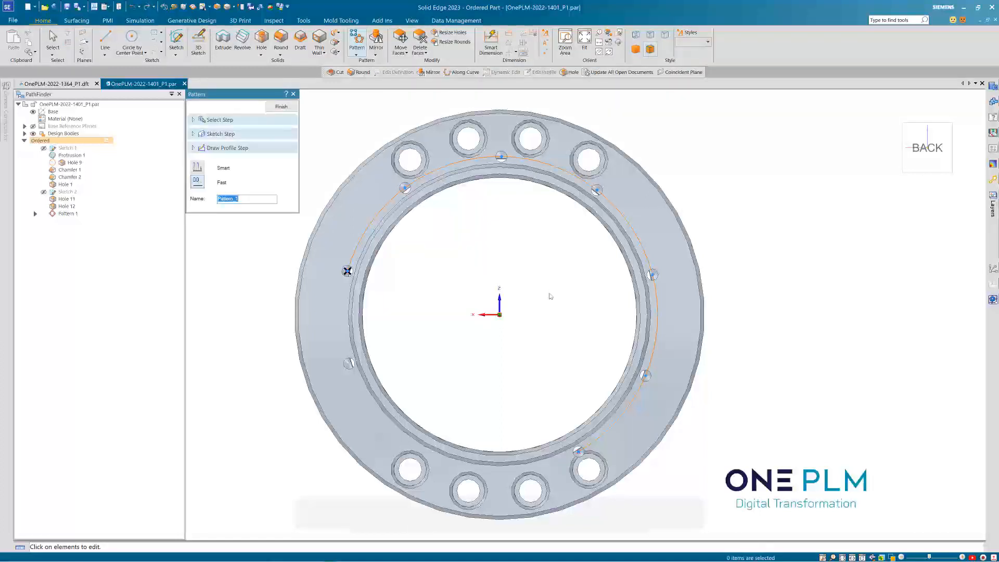
{"action": "left_click", "coordinate": [281, 108]}
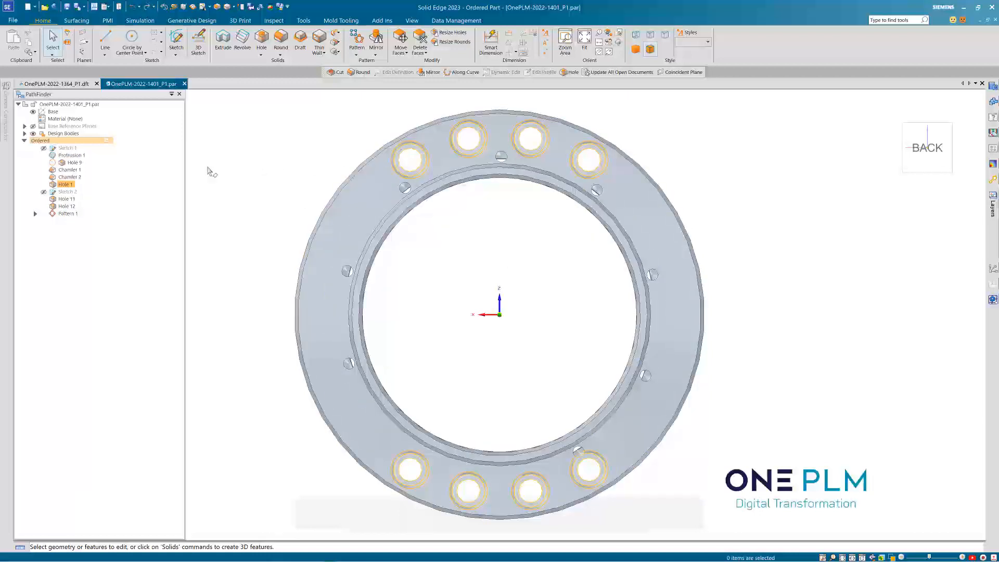
- Dynamically edit the counterbored hole feature and set its pitch circle diameter to 265 mm
{"action": "left_click", "coordinate": [66, 185]}
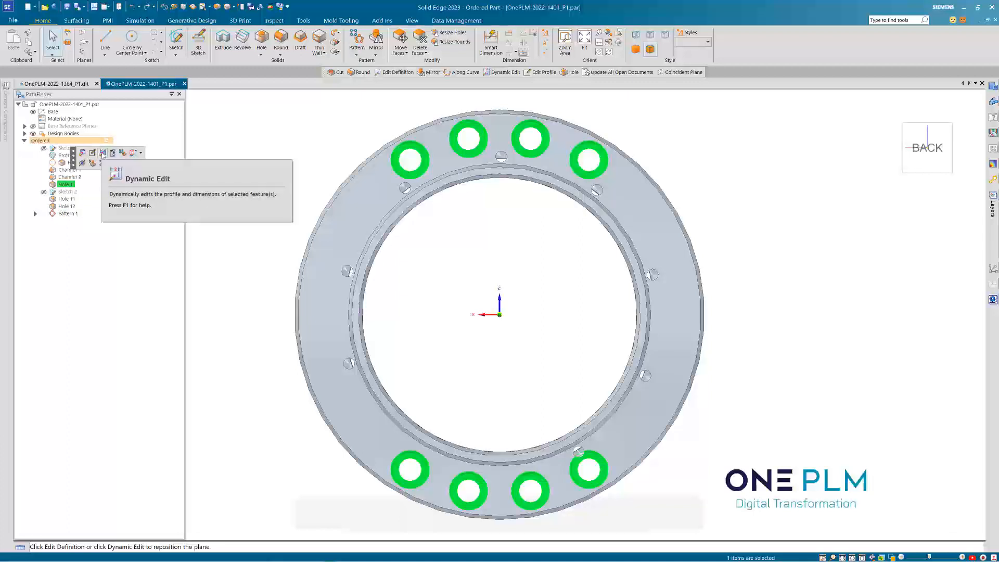
{"action": "left_click", "coordinate": [102, 153]}
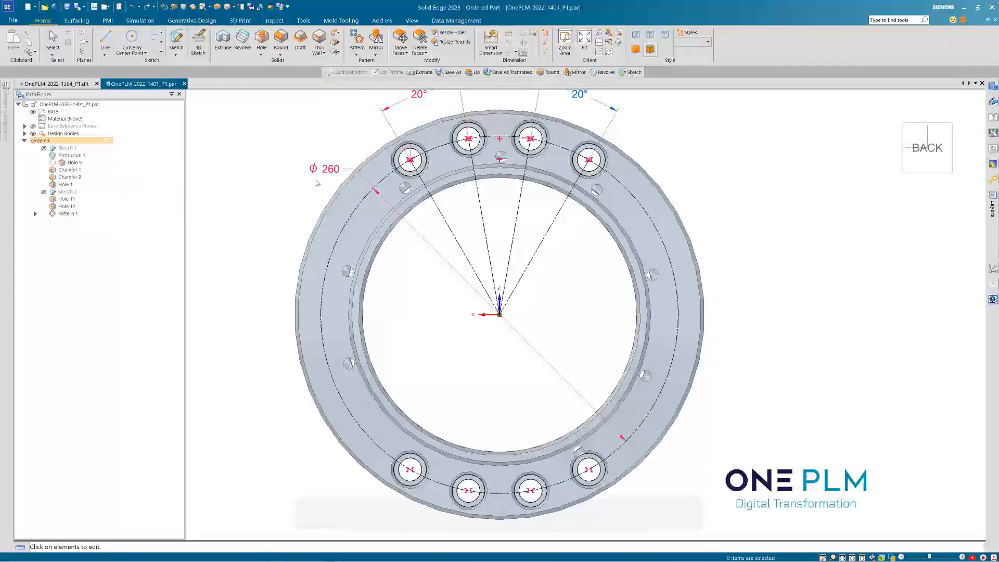
{"action": "left_click", "coordinate": [335, 172]}
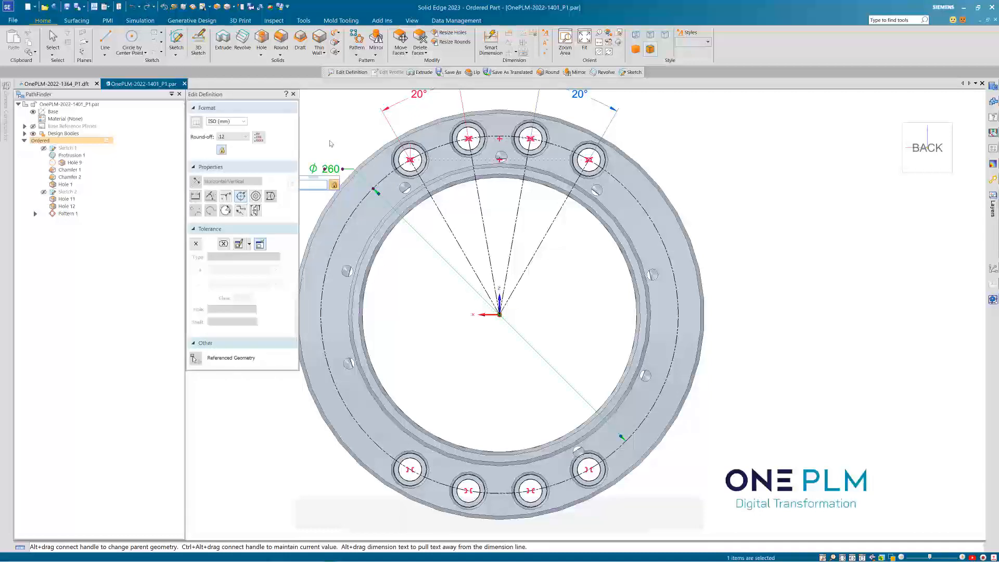
{"action": "type", "text": "265"}
{"action": "key", "text": "Return"}
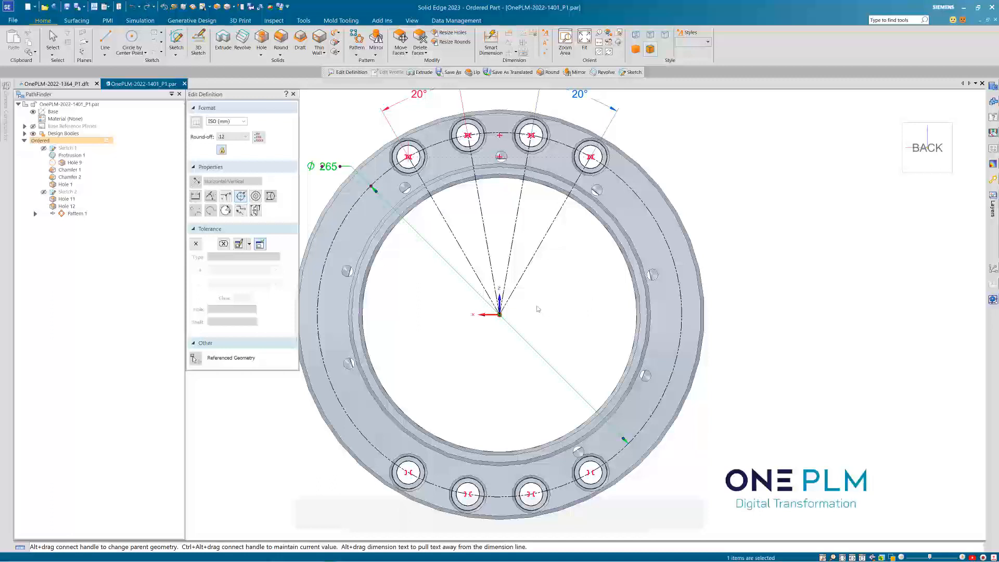
- Change the counterbored holes' pitch circle diameter to 266 mm
{"action": "left_click", "coordinate": [325, 170]}
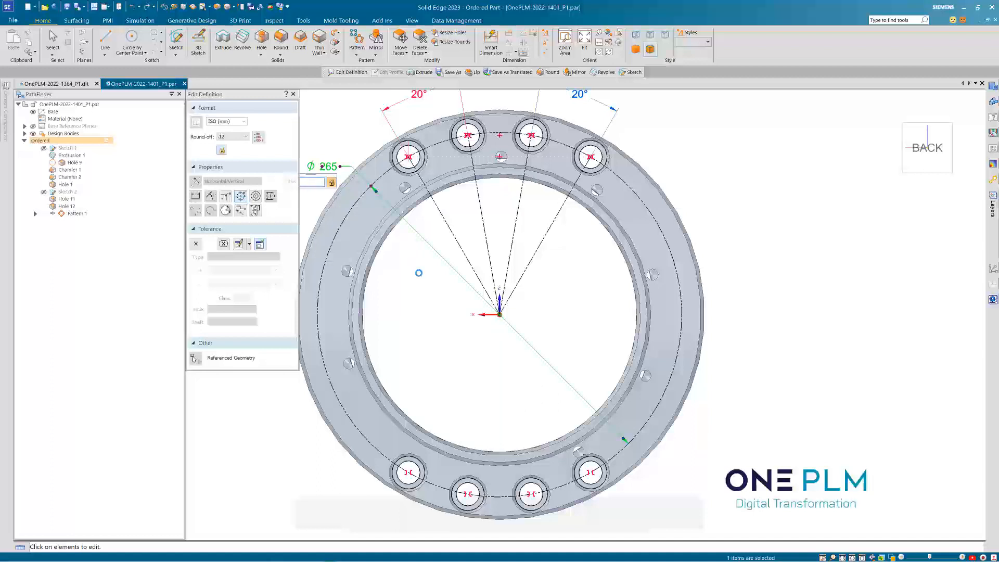
{"action": "left_click", "coordinate": [328, 167]}
{"action": "key", "text": "Return"}
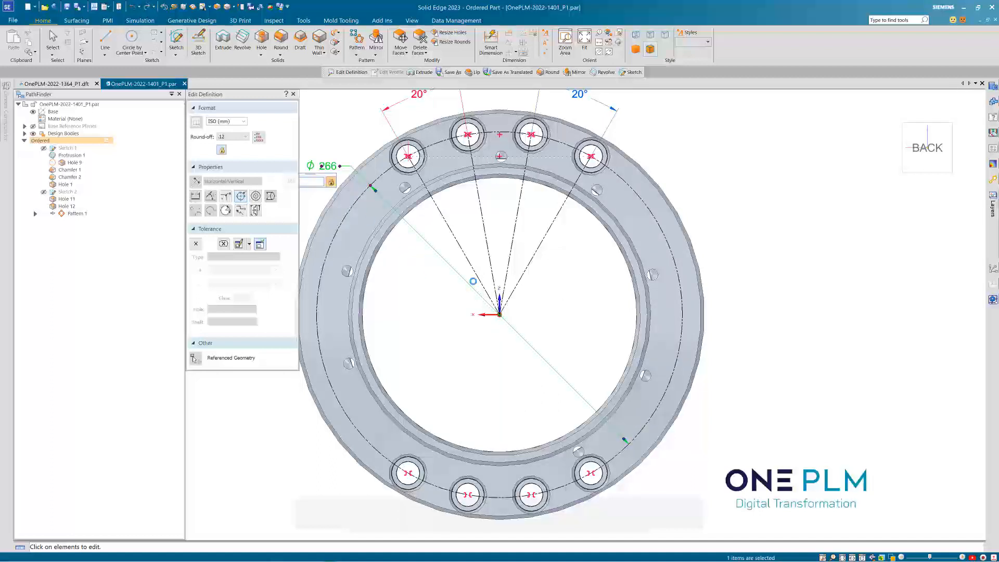
- Open the sketch profile of Pattern 1, the pattern of small holes around the inner bolt circle, for editing
{"action": "left_click", "coordinate": [576, 305]}
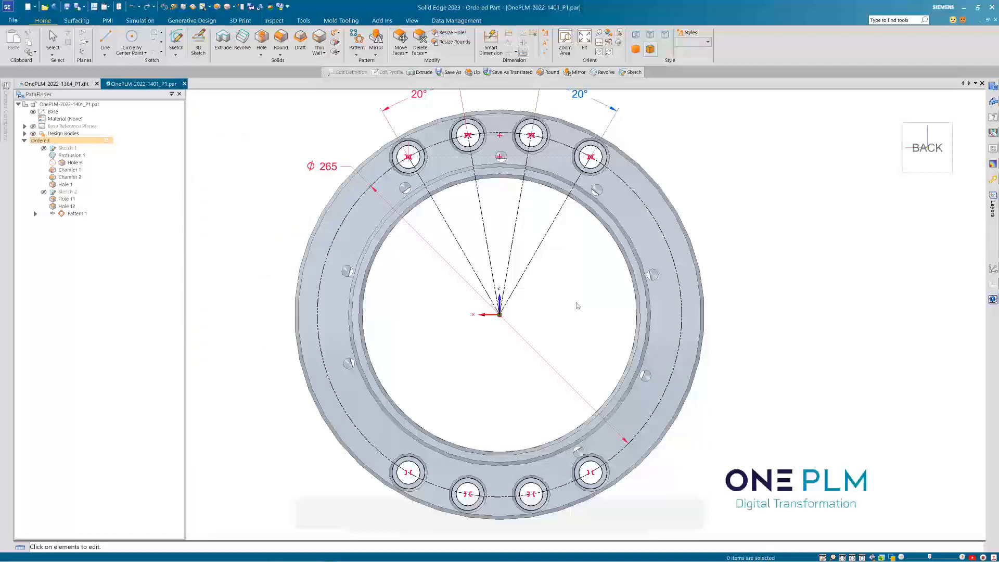
{"action": "scroll", "coordinate": [577, 305], "scroll_direction": "down", "scroll_amount": 2}
{"action": "scroll", "coordinate": [576, 307], "scroll_direction": "up", "scroll_amount": 1}
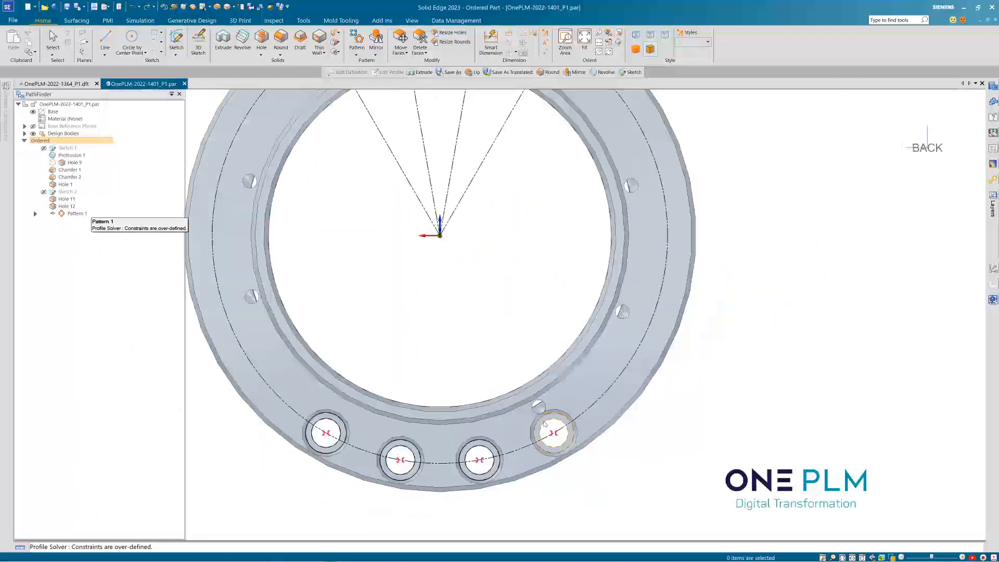
{"action": "left_click", "coordinate": [76, 213]}
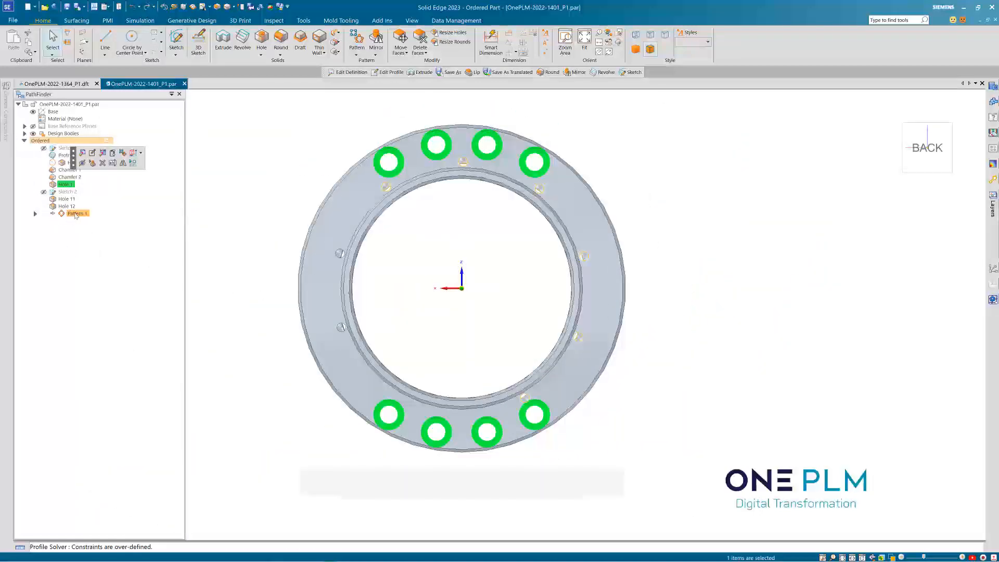
{"action": "left_click", "coordinate": [75, 214]}
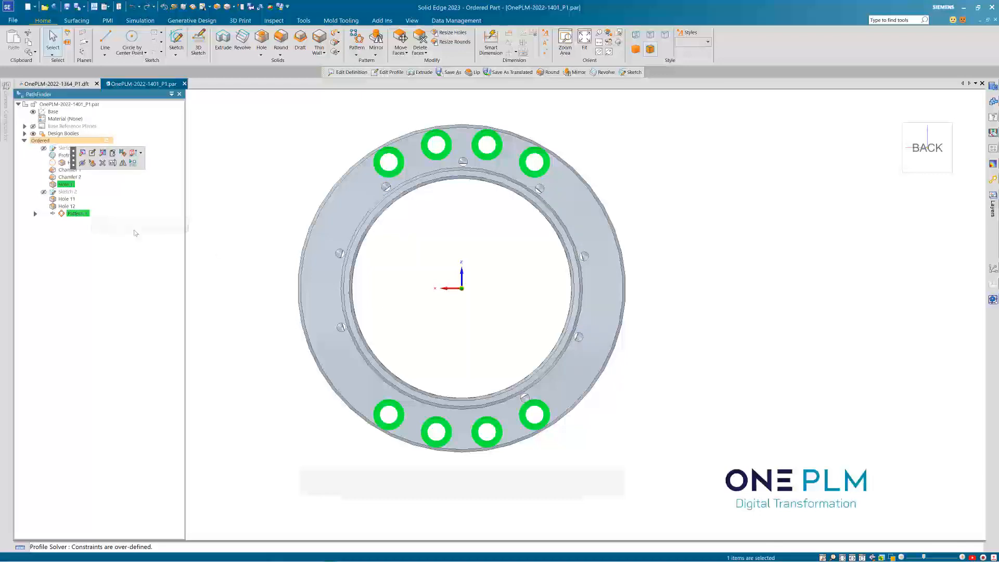
{"action": "left_click", "coordinate": [425, 227]}
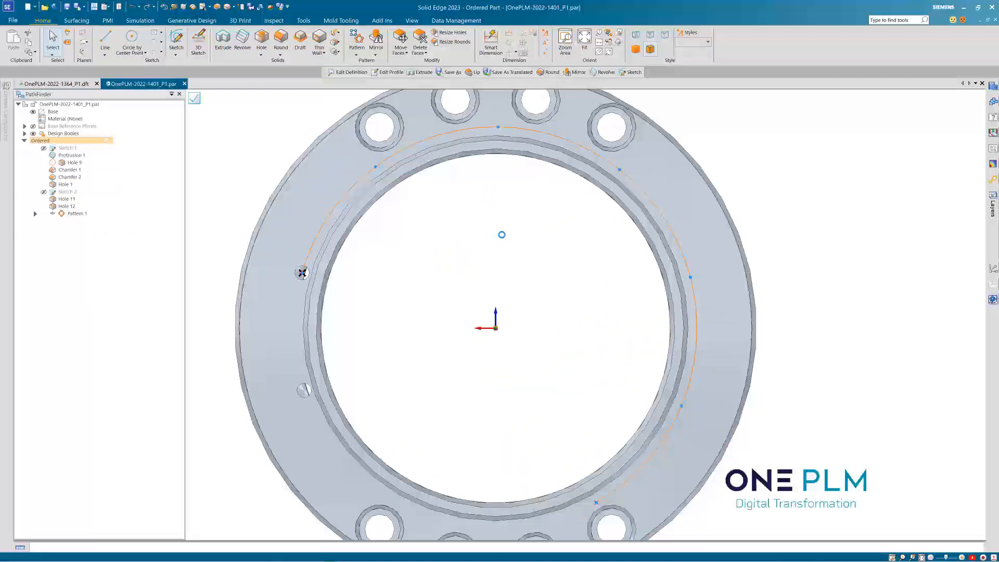
{"action": "scroll", "coordinate": [501, 235], "scroll_direction": "down", "scroll_amount": 3}
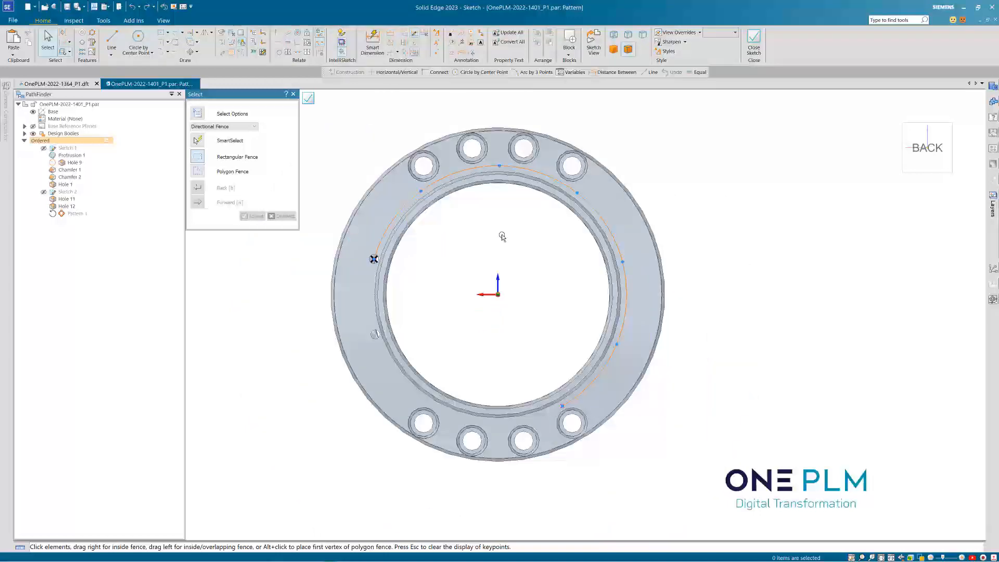
{"action": "scroll", "coordinate": [562, 407], "scroll_direction": "up", "scroll_amount": 2}
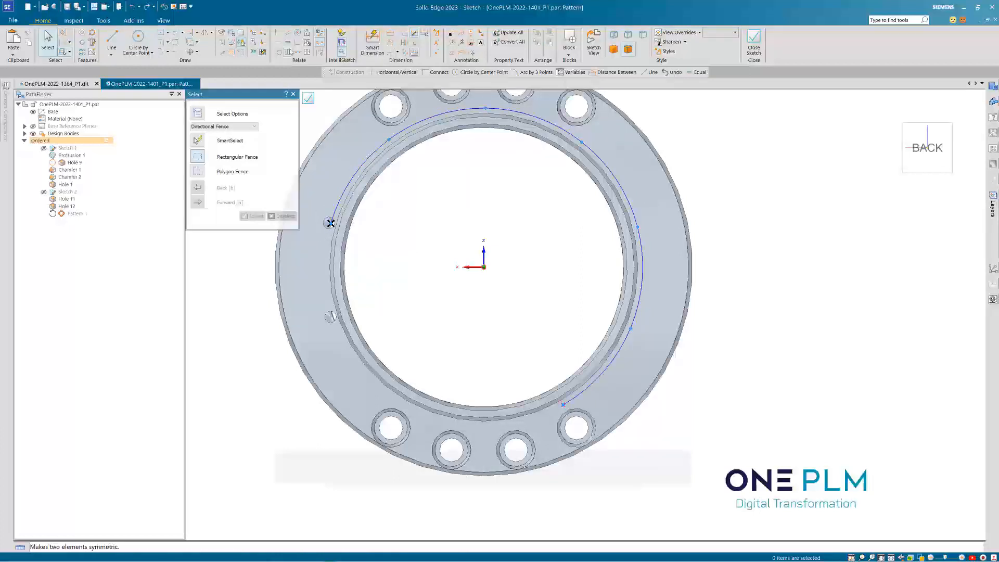
- Try to connect the start point of the pattern's arc to the centre of the small hole
{"action": "left_click", "coordinate": [279, 33]}
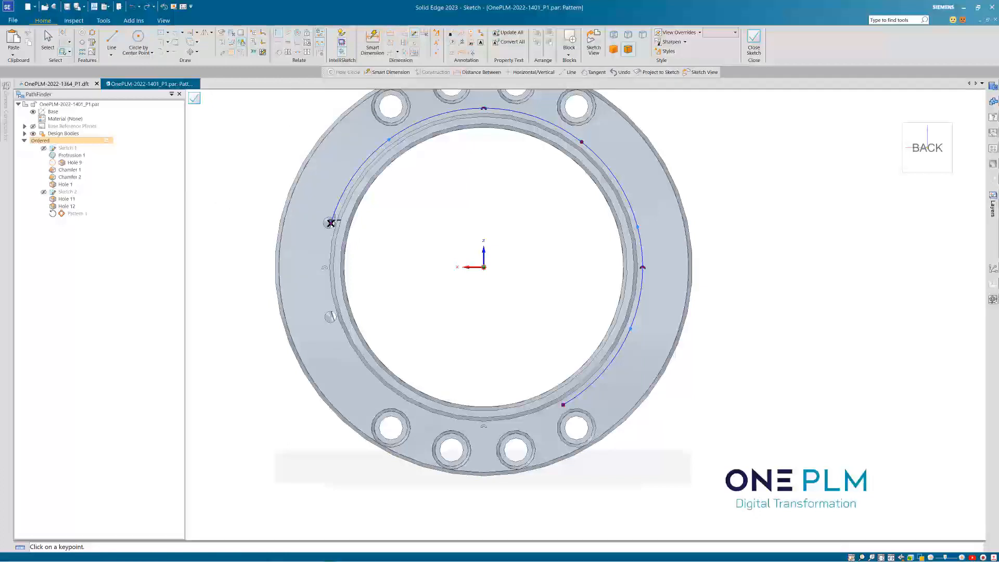
{"action": "left_click", "coordinate": [332, 223]}
{"action": "scroll", "coordinate": [329, 223], "scroll_direction": "up", "scroll_amount": 5}
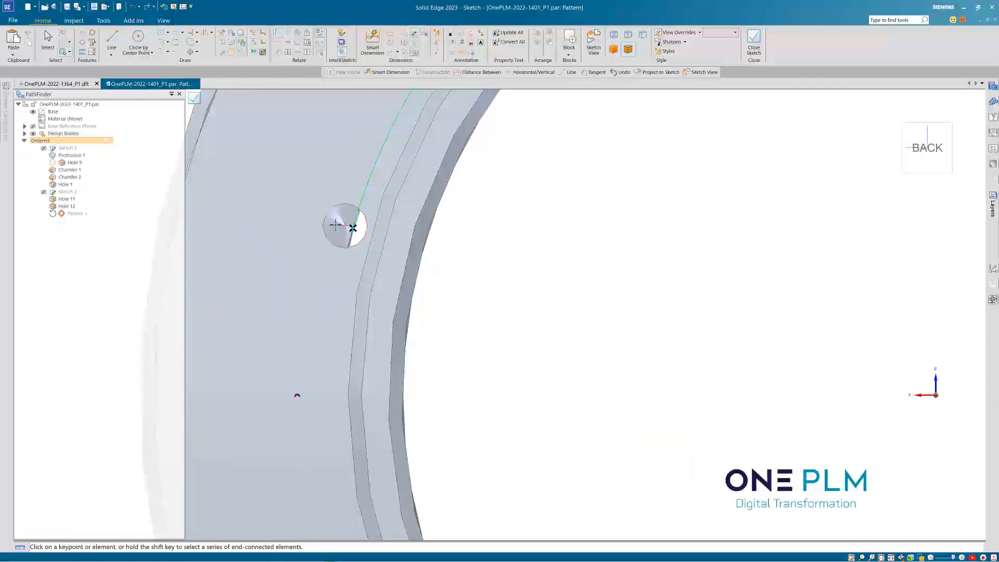
{"action": "left_click", "coordinate": [345, 225]}
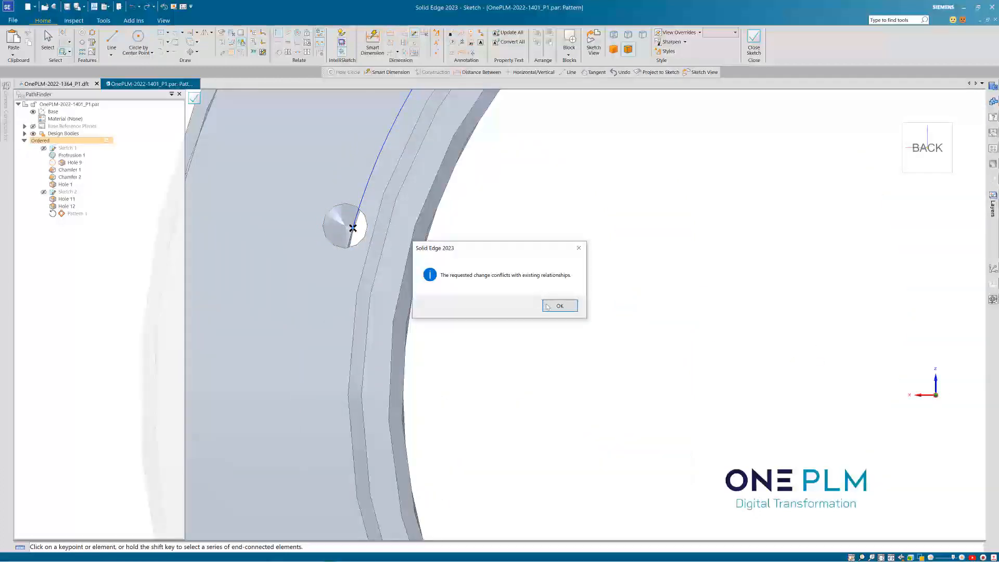
{"action": "left_click", "coordinate": [568, 305]}
{"action": "scroll", "coordinate": [521, 271], "scroll_direction": "down", "scroll_amount": 2}
{"action": "scroll", "coordinate": [426, 253], "scroll_direction": "up", "scroll_amount": 2}
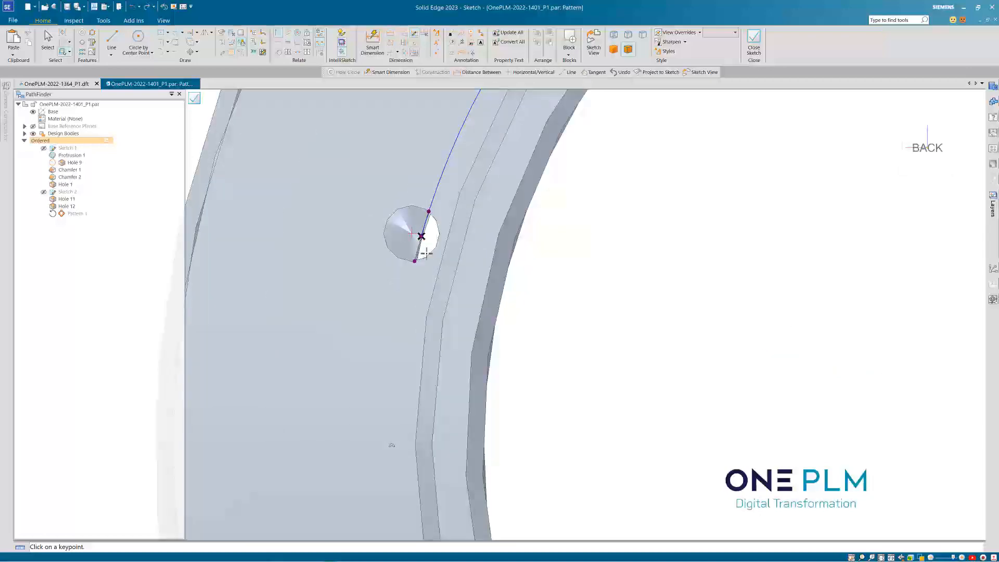
{"action": "left_click", "coordinate": [416, 231]}
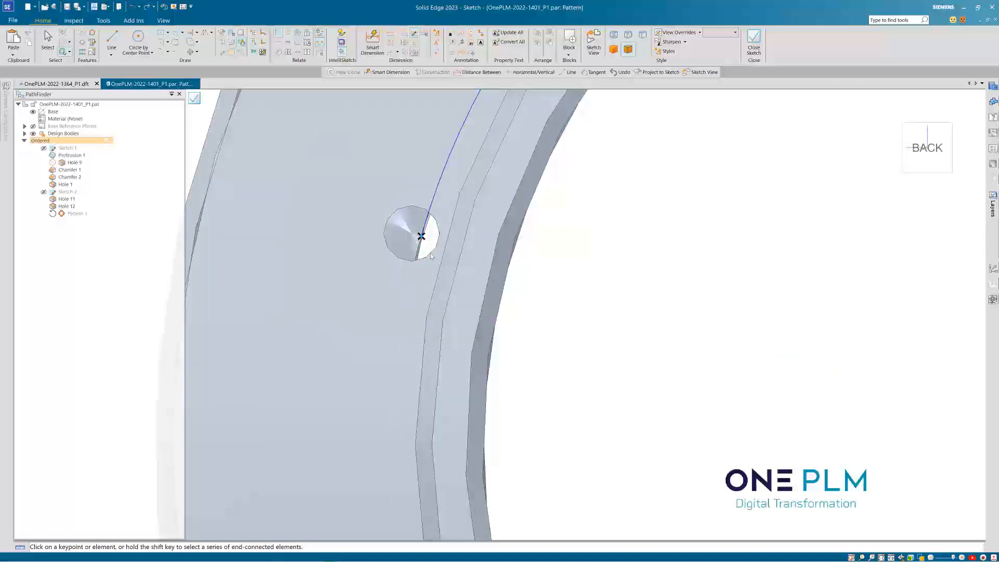
{"action": "left_click", "coordinate": [419, 232]}
{"action": "left_click", "coordinate": [559, 305]}
{"action": "scroll", "coordinate": [557, 307], "scroll_direction": "down", "scroll_amount": 3}
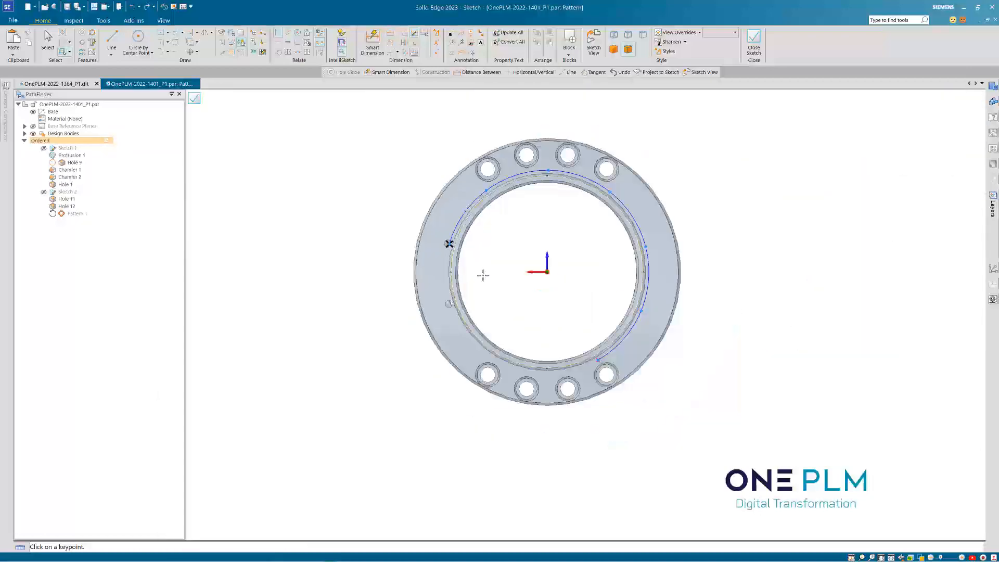
{"action": "key", "text": "Escape"}
- Try to move the free end of the pattern's arc towards the neighbouring counterbored hole
{"action": "left_click_drag", "start_coordinate": [576, 342], "coordinate": [607, 373]}
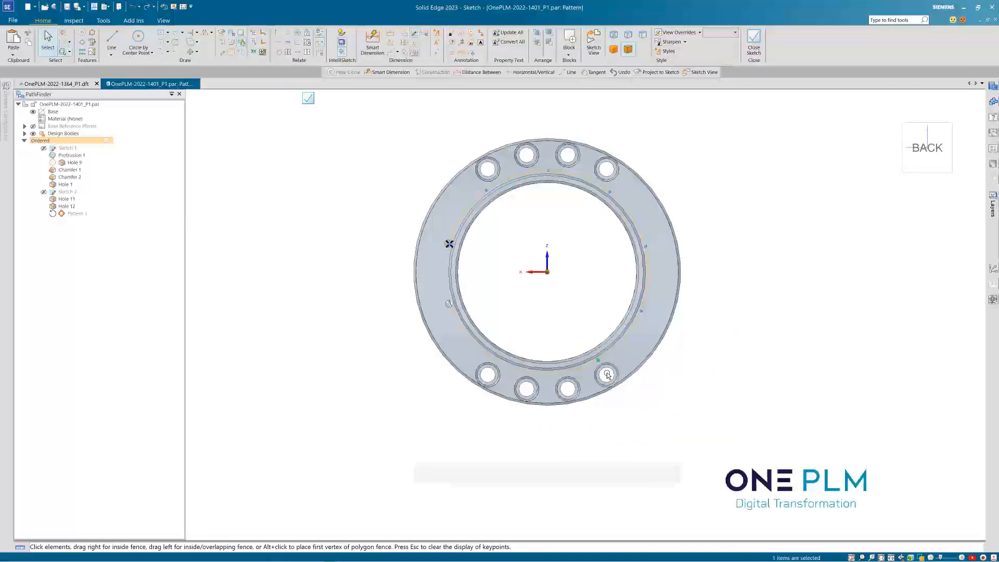
{"action": "left_click", "coordinate": [573, 330]}
{"action": "scroll", "coordinate": [501, 242], "scroll_direction": "up", "scroll_amount": 2}
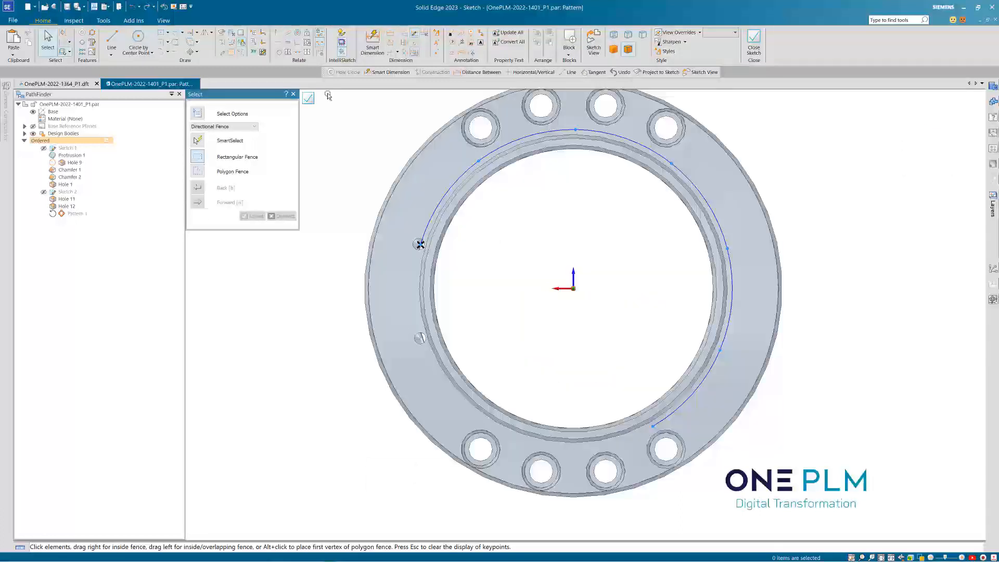
- Connect the pattern arc's start point to the small hole with a Connect relationship
{"action": "left_click", "coordinate": [280, 33]}
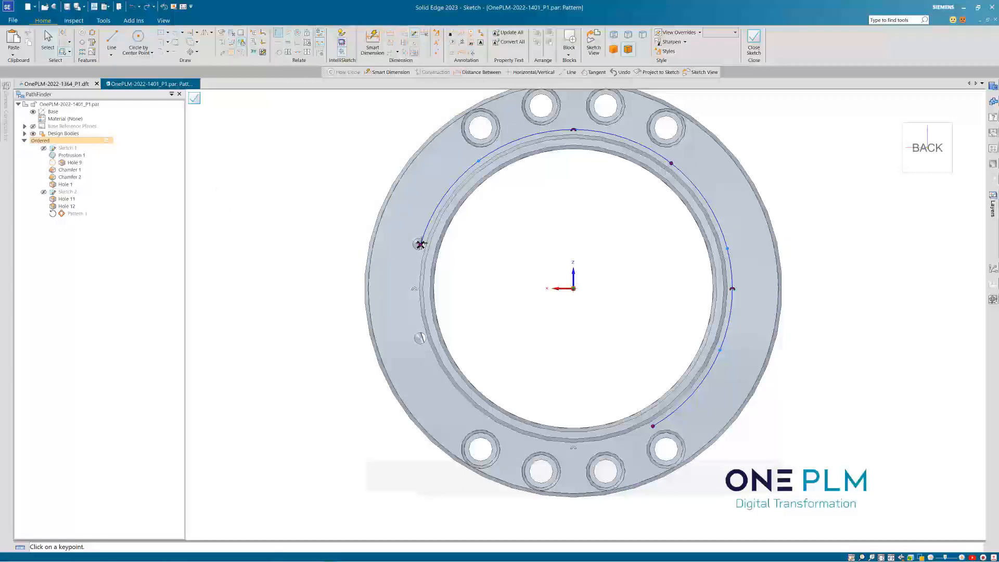
{"action": "left_click", "coordinate": [419, 245]}
{"action": "scroll", "coordinate": [421, 243], "scroll_direction": "up", "scroll_amount": 4}
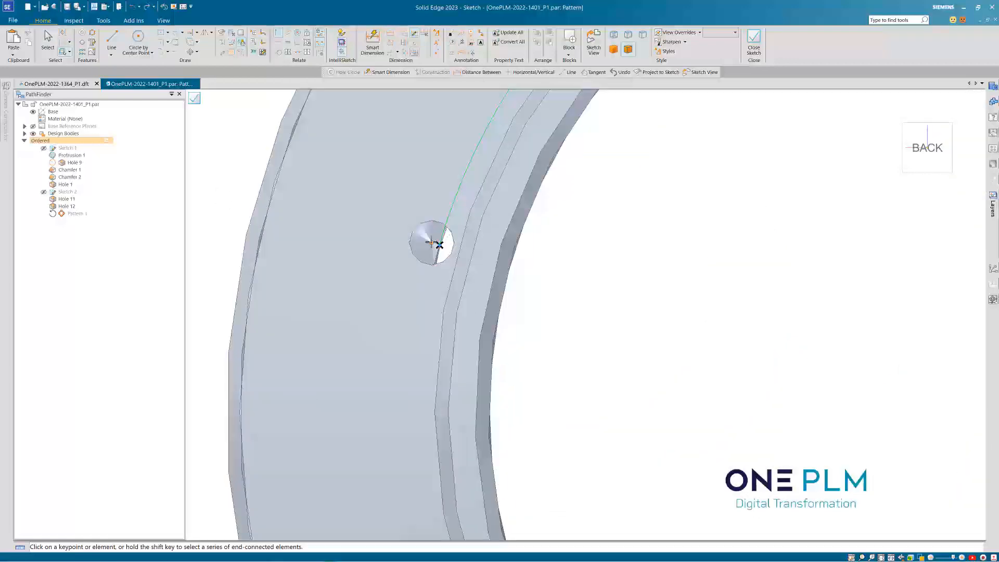
{"action": "scroll", "coordinate": [431, 243], "scroll_direction": "down", "scroll_amount": 5}
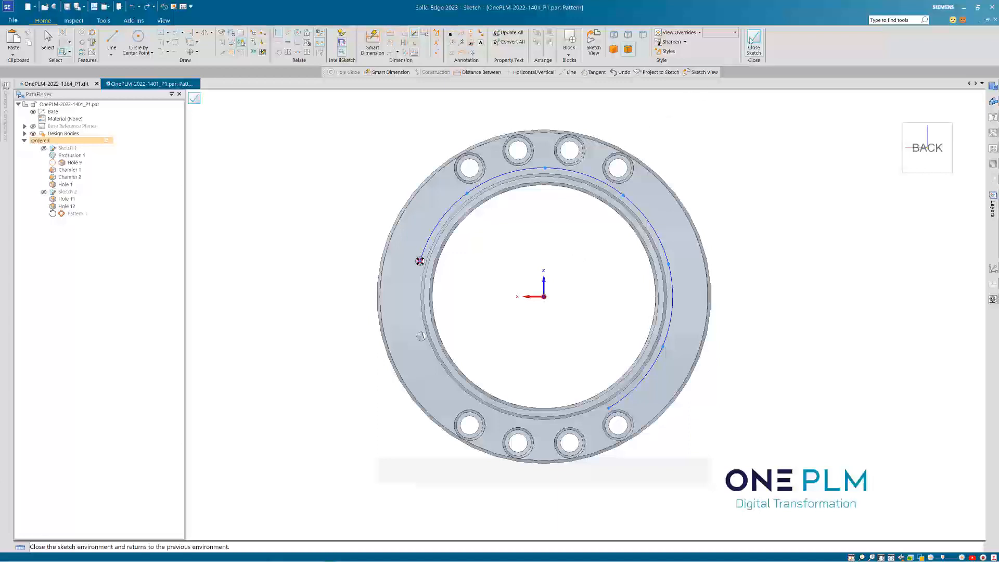
- Dimension the sweep angle of the pattern's arc, close the profile and finish editing the pattern
{"action": "left_click", "coordinate": [374, 46]}
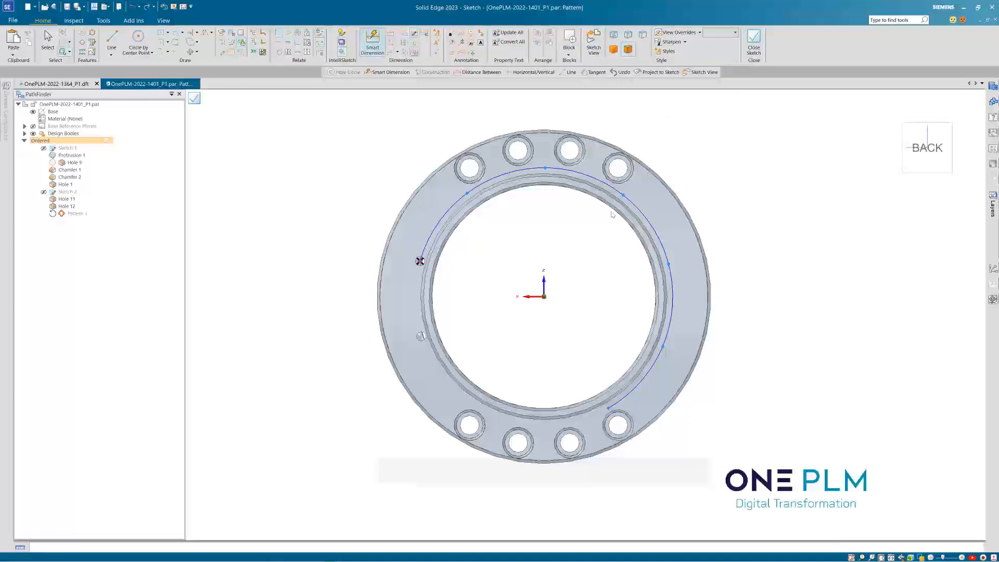
{"action": "left_click", "coordinate": [643, 218]}
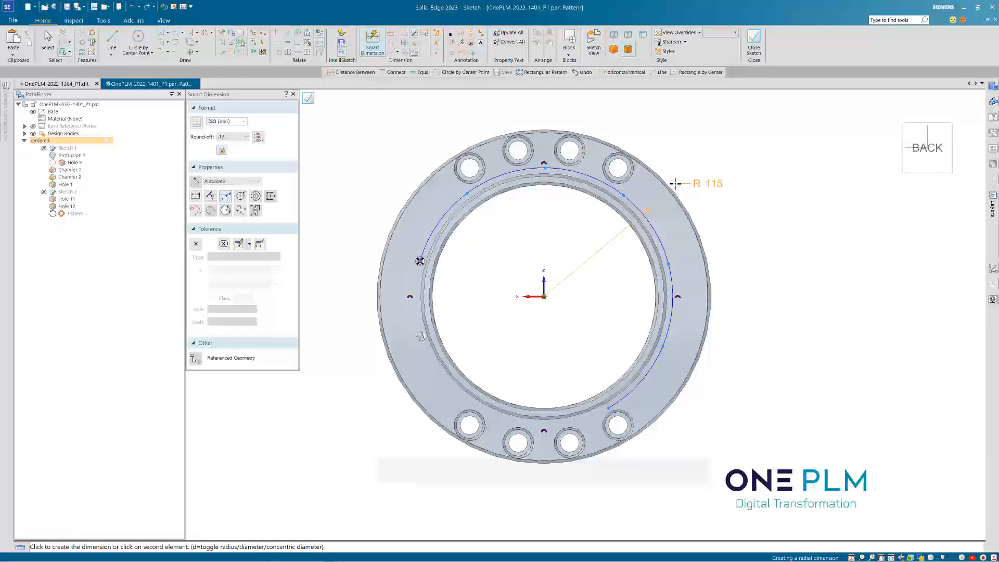
{"action": "key", "text": "a"}
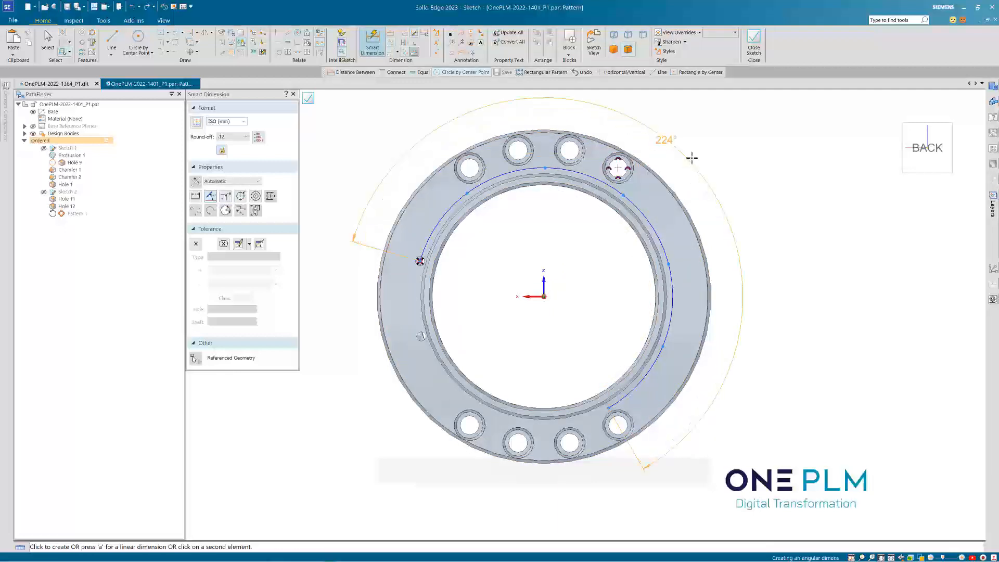
{"action": "left_click", "coordinate": [691, 158]}
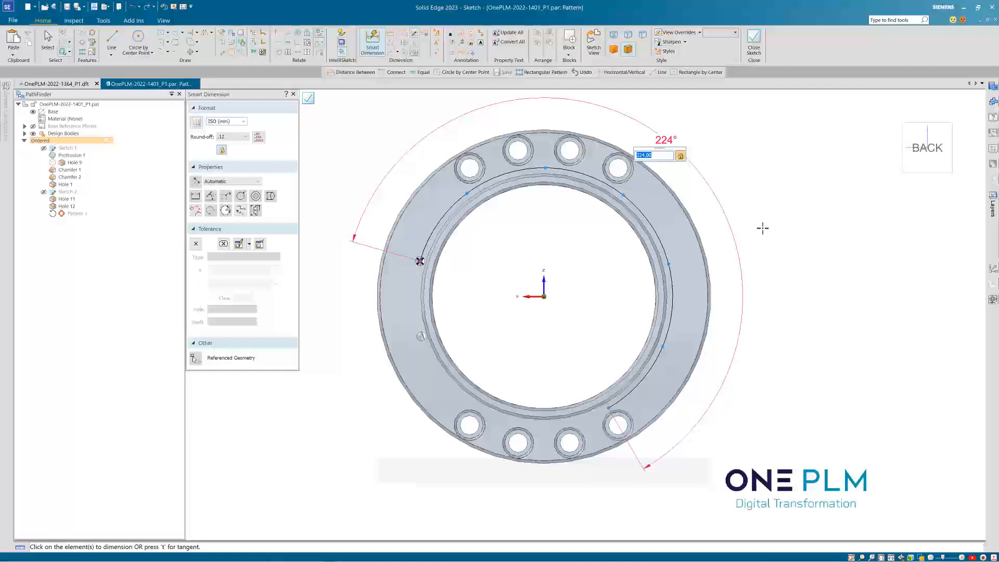
{"action": "key", "text": "Escape"}
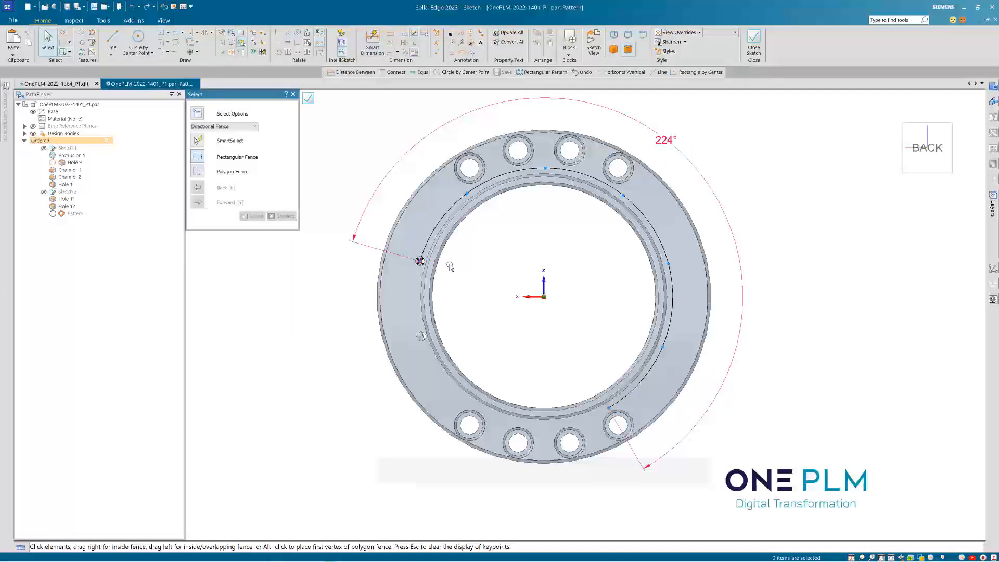
{"action": "left_click", "coordinate": [308, 97]}
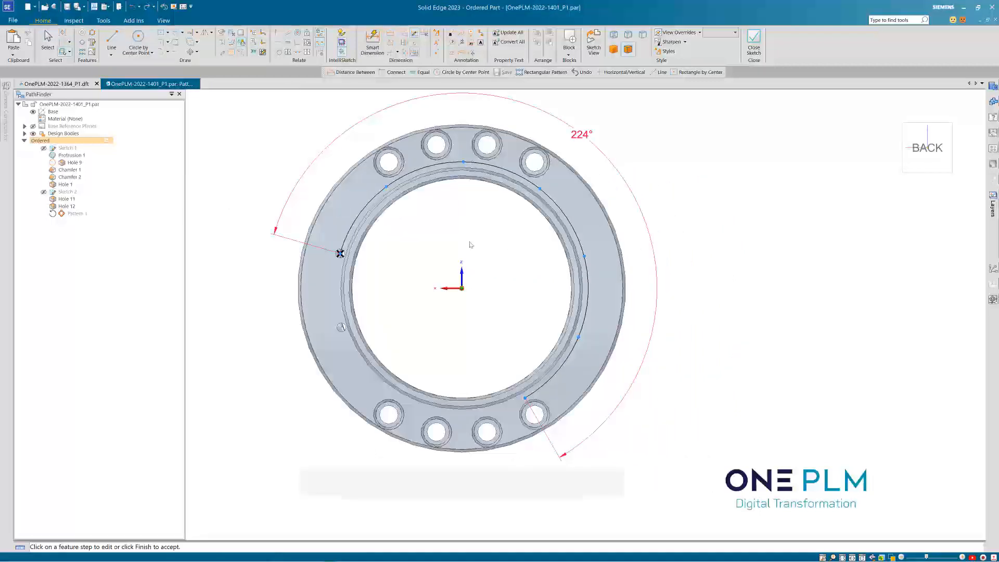
{"action": "left_click", "coordinate": [280, 108]}
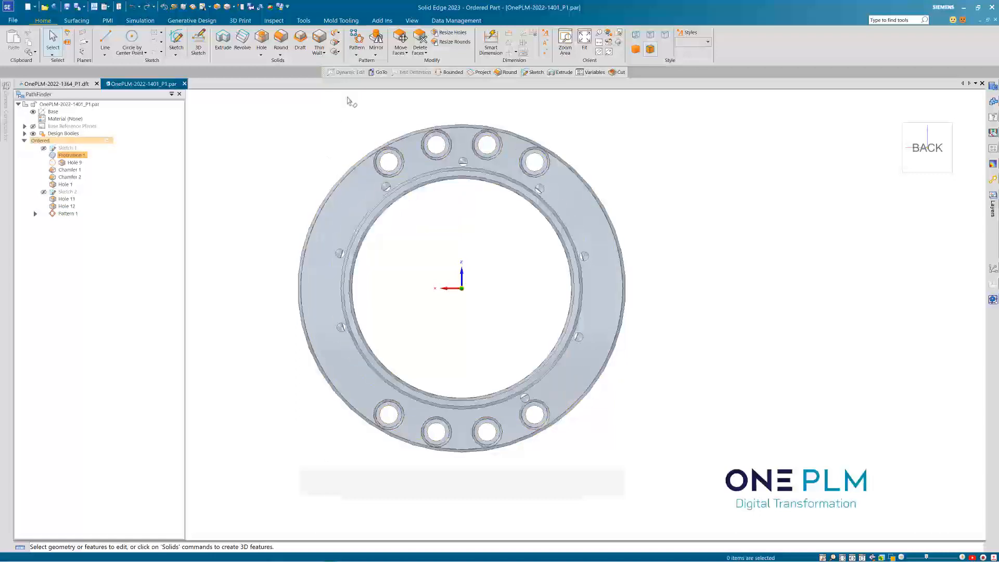
- Start a new pattern of the small hole Hole 12, using the ring's flat back face as the profile plane
{"action": "left_click", "coordinate": [357, 39]}
{"action": "middle_click_drag", "start_coordinate": [421, 269], "coordinate": [370, 292]}
{"action": "left_click", "coordinate": [339, 323]}
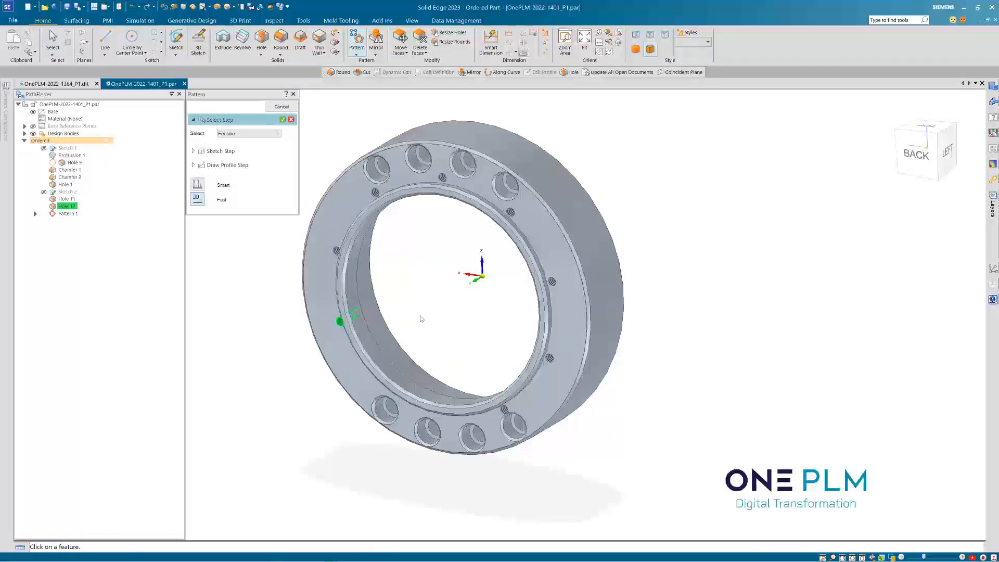
{"action": "middle_click_drag", "start_coordinate": [419, 319], "coordinate": [446, 299]}
{"action": "right_click", "coordinate": [446, 300]}
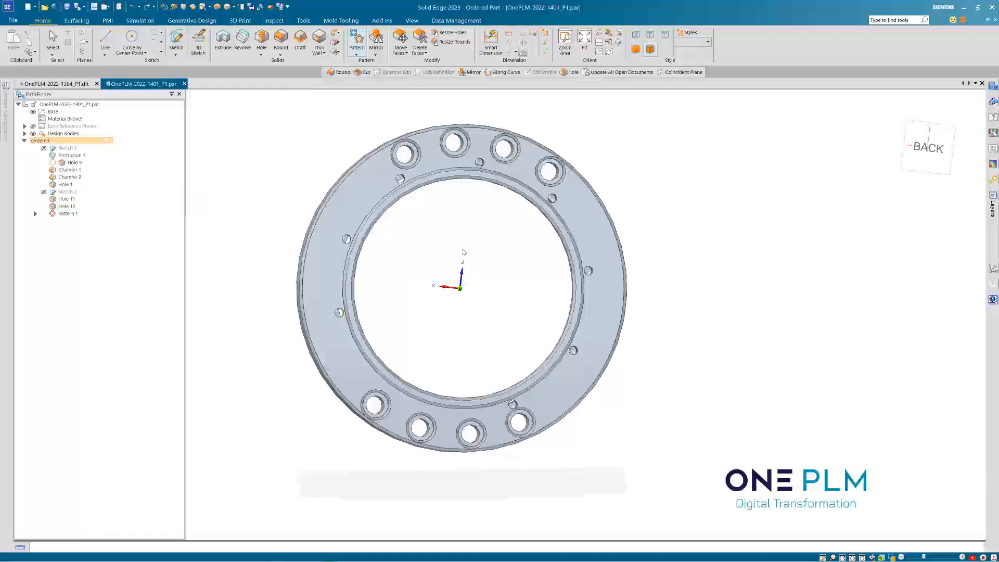
{"action": "left_click", "coordinate": [337, 209]}
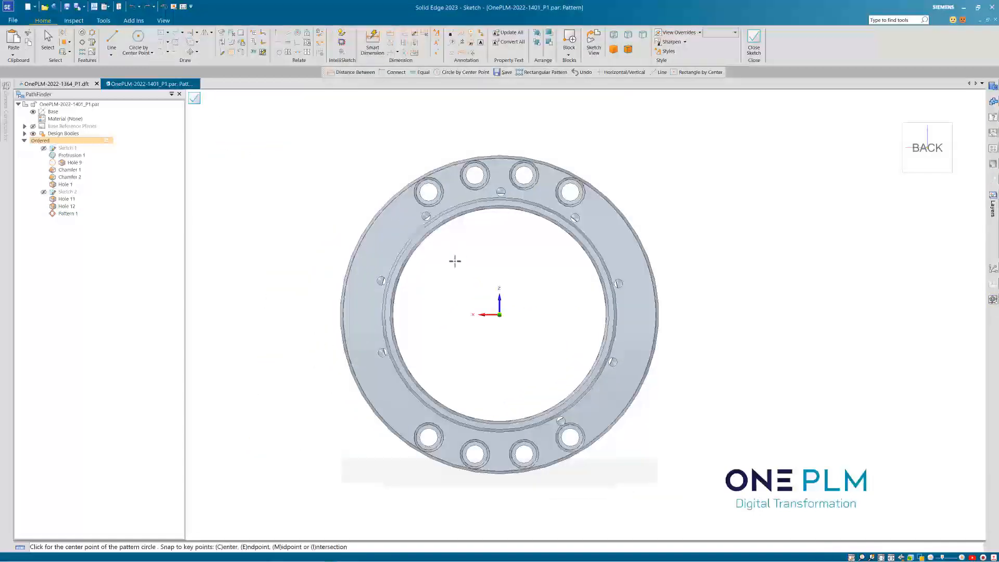
- Draw a partial circular pattern about the ring's centre, starting at the small hole, with a 115 mm radius and about 68° sweep
{"action": "left_click", "coordinate": [197, 247]}
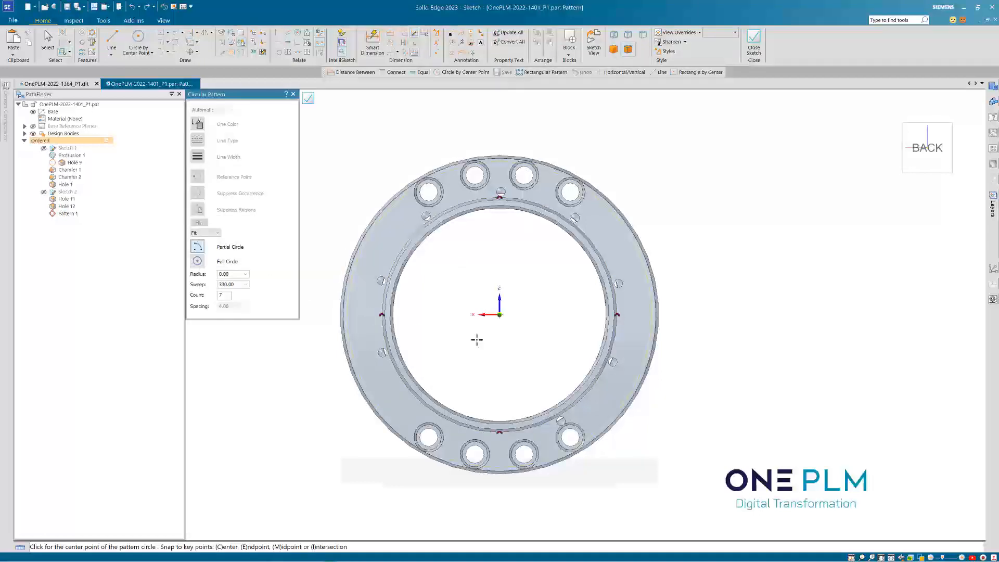
{"action": "left_click", "coordinate": [498, 314]}
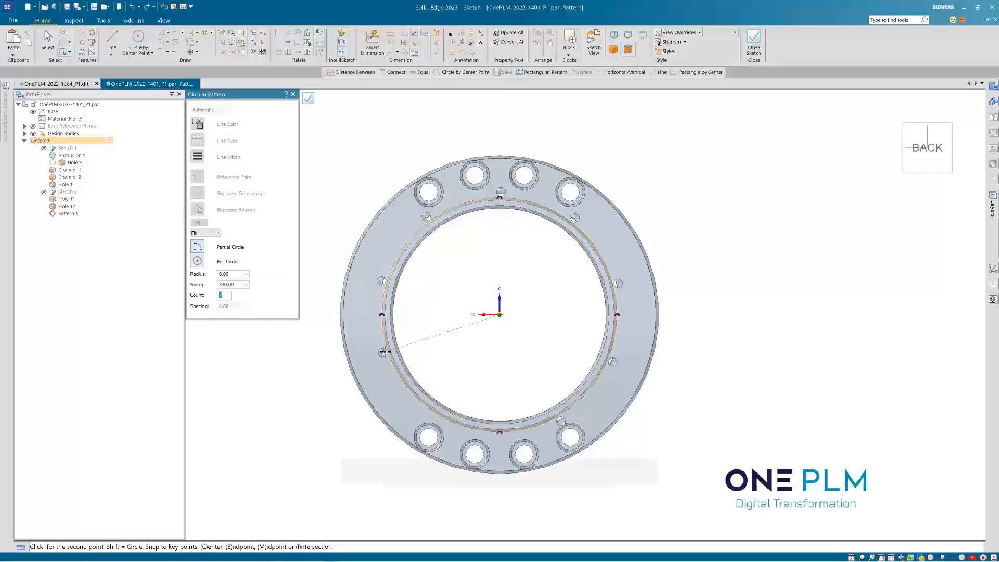
{"action": "scroll", "coordinate": [384, 352], "scroll_direction": "up", "scroll_amount": 4}
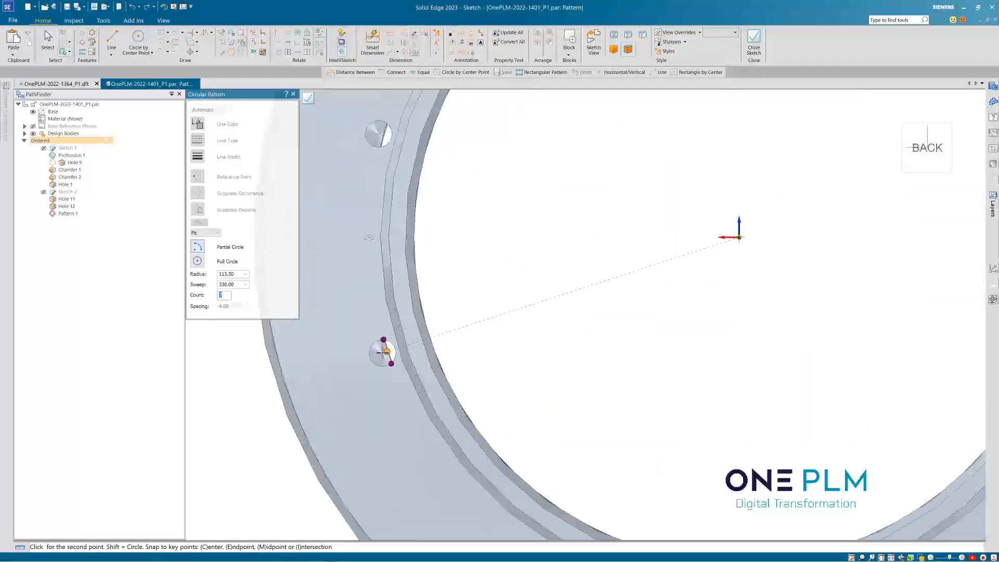
{"action": "scroll", "coordinate": [383, 353], "scroll_direction": "down", "scroll_amount": 4}
{"action": "left_click", "coordinate": [383, 352]}
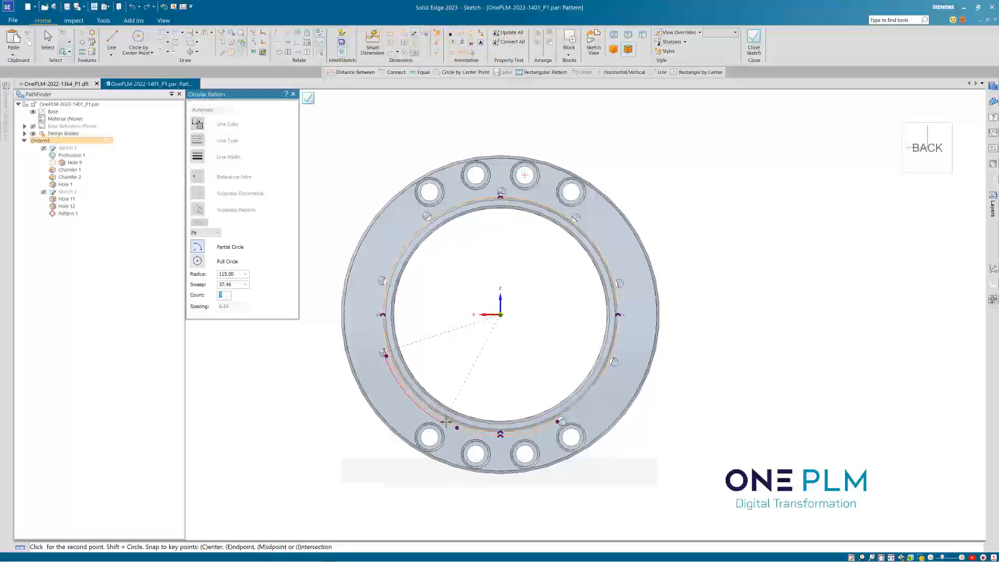
{"action": "scroll", "coordinate": [445, 427], "scroll_direction": "up", "scroll_amount": 1}
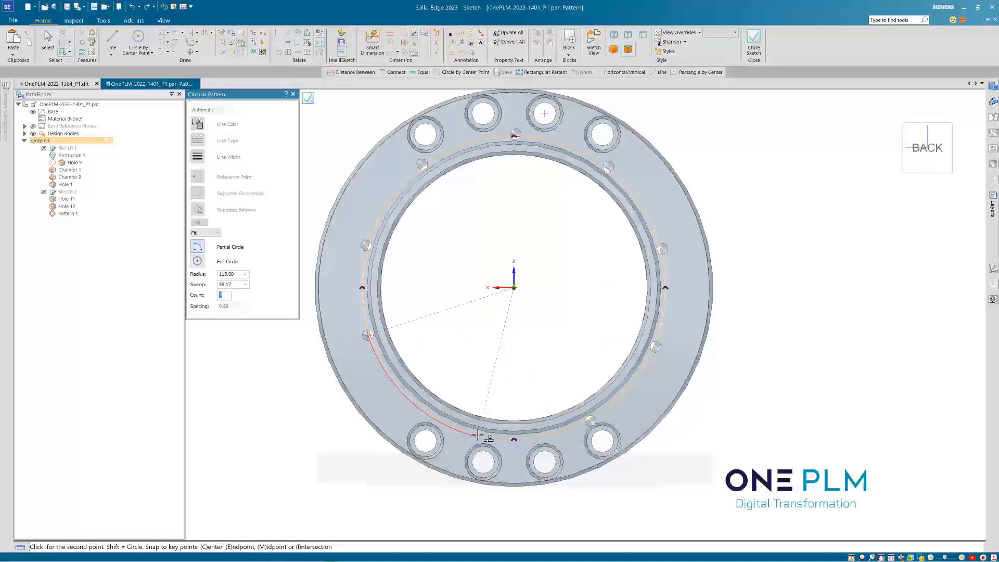
{"action": "scroll", "coordinate": [478, 435], "scroll_direction": "up", "scroll_amount": 2}
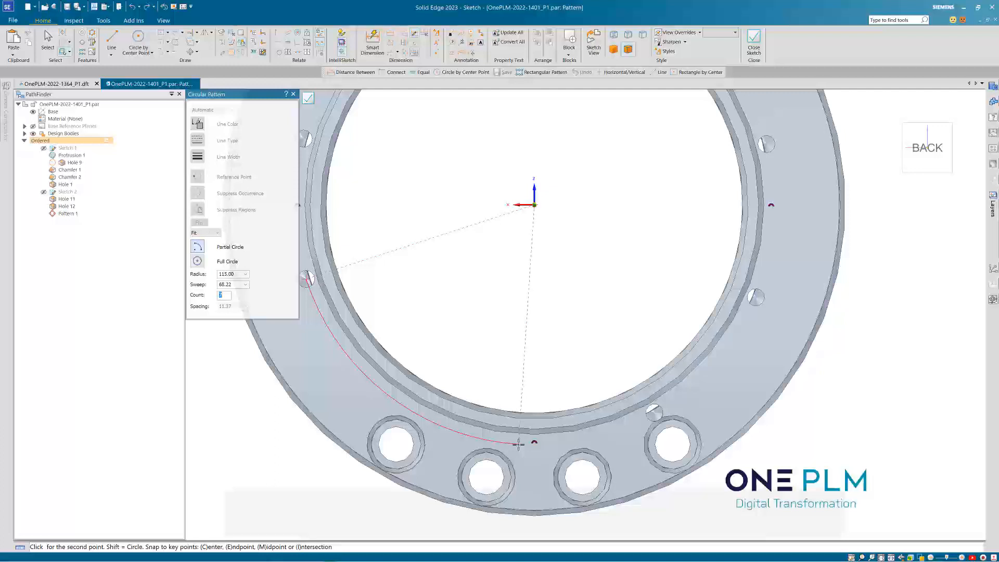
{"action": "left_click", "coordinate": [518, 443]}
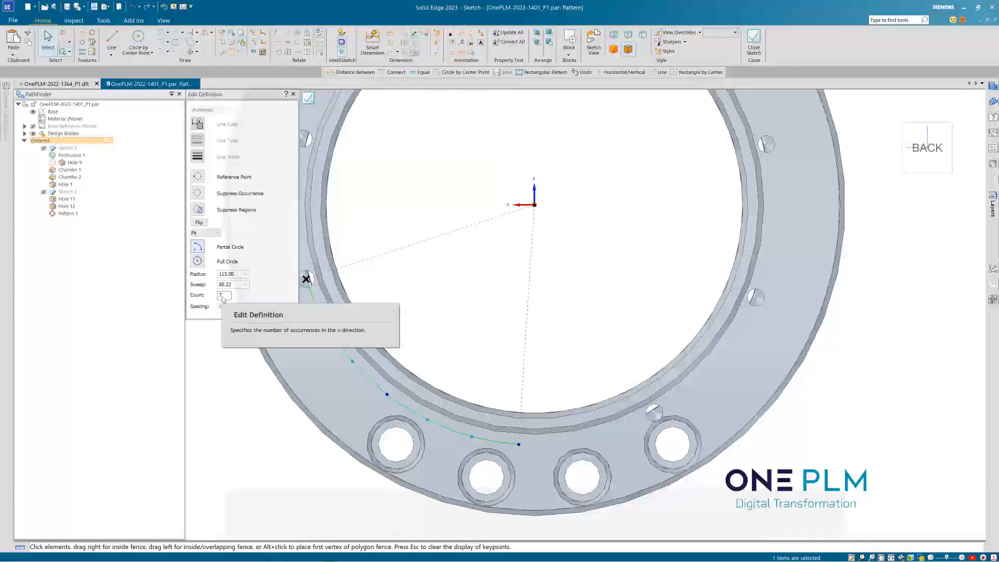
- Set the partial circular pattern's count to 5 and its sweep to 68°
{"action": "left_click", "coordinate": [222, 297]}
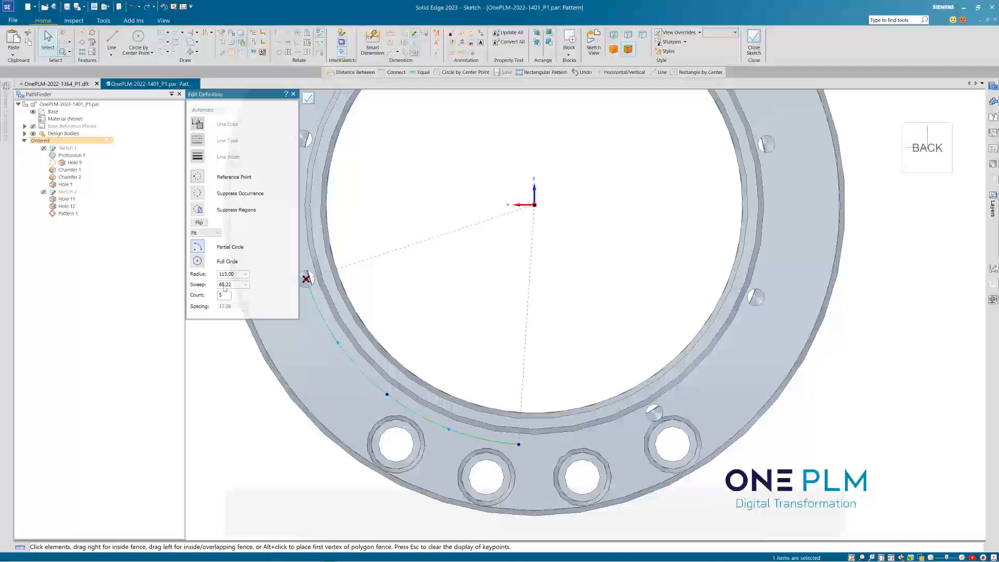
{"action": "left_click", "coordinate": [223, 286]}
{"action": "scroll", "coordinate": [429, 306], "scroll_direction": "down", "scroll_amount": 3}
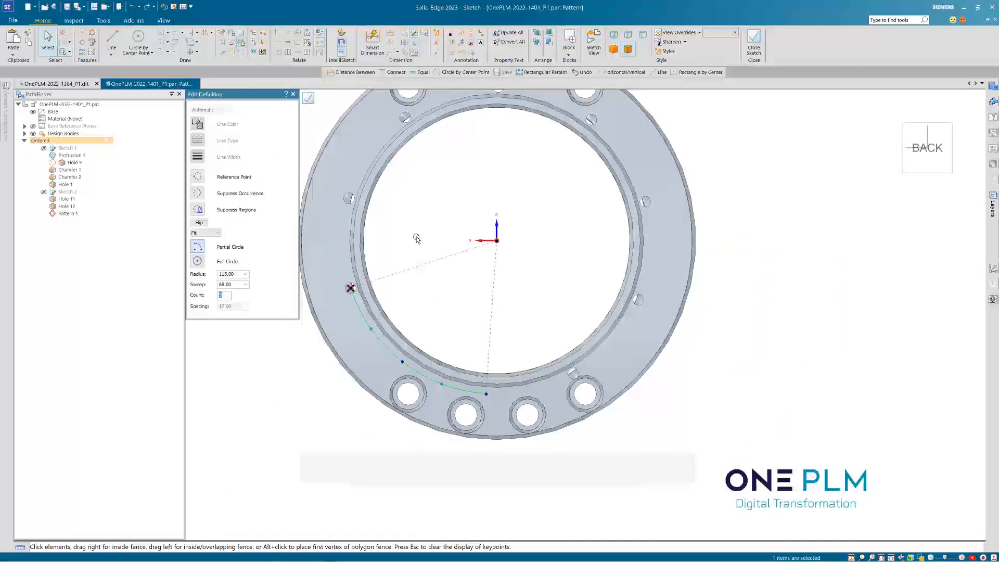
{"action": "scroll", "coordinate": [416, 238], "scroll_direction": "up", "scroll_amount": 2}
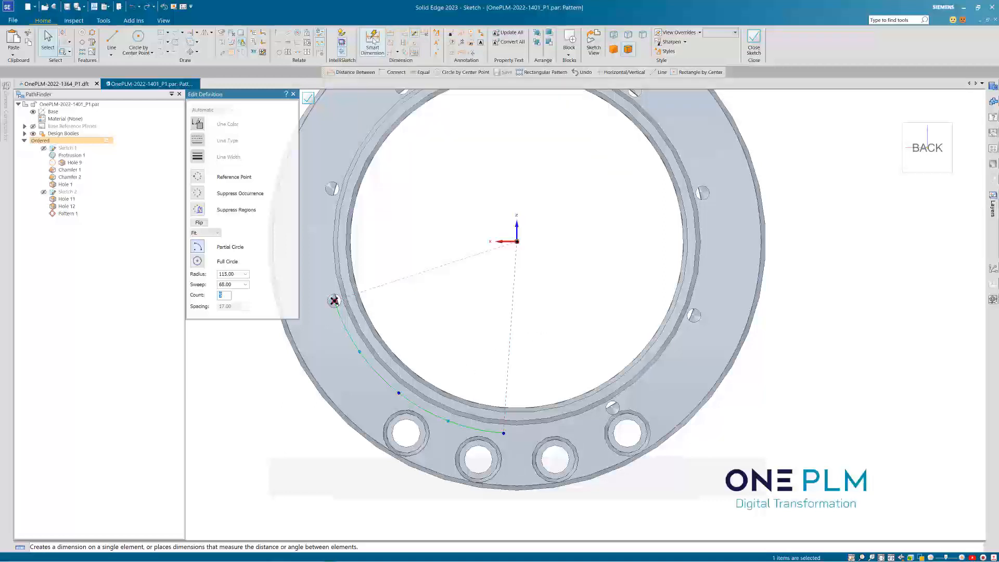
- Dimension the sweep angle of the small-hole pattern's arc, placing the dimension outside the ring
{"action": "left_click", "coordinate": [373, 36]}
{"action": "left_click", "coordinate": [382, 379]}
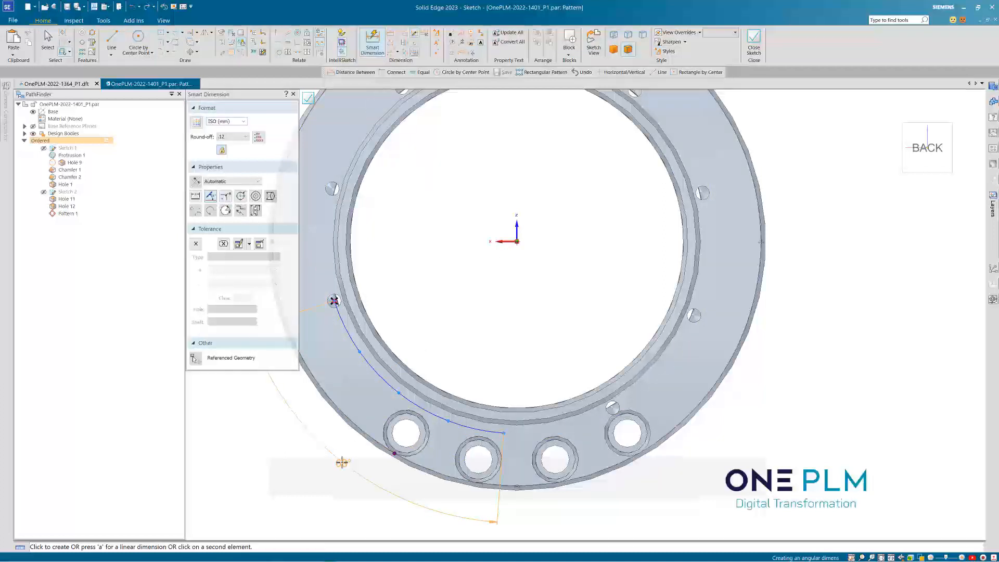
{"action": "left_click", "coordinate": [340, 460]}
{"action": "key", "text": "Escape"}
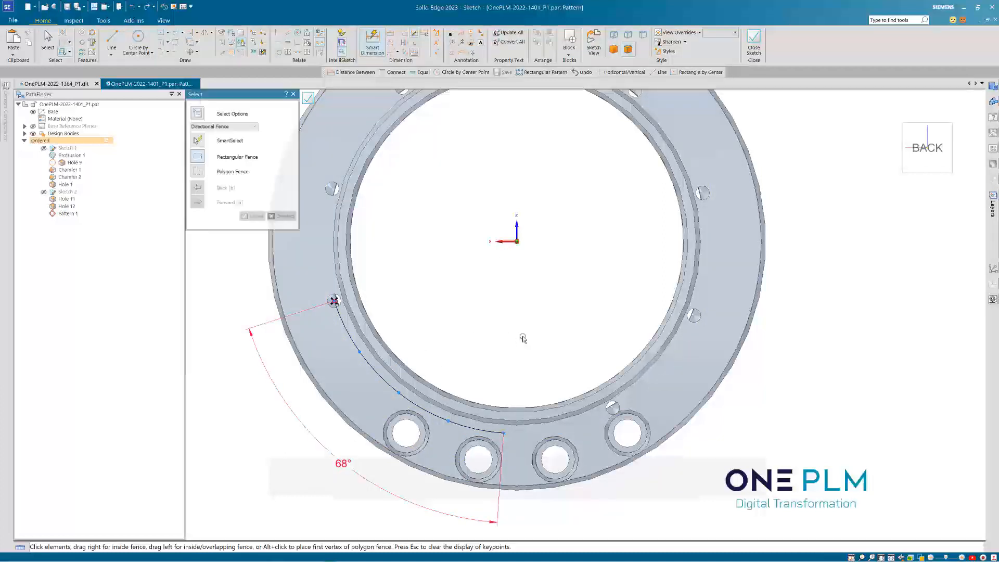
{"action": "scroll", "coordinate": [522, 339], "scroll_direction": "down", "scroll_amount": 1}
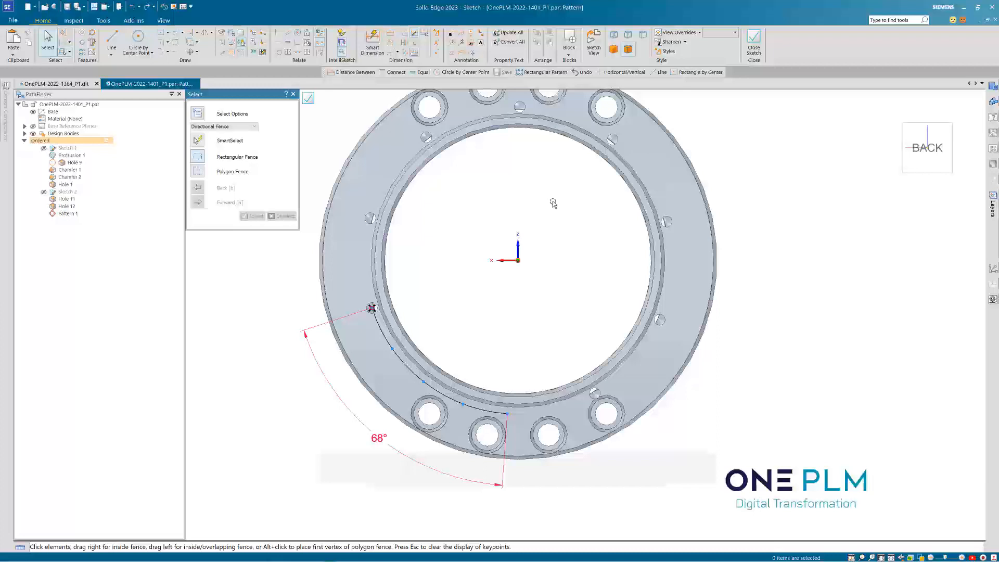
- Close the pattern profile and finish the second small-hole pattern
{"action": "left_click", "coordinate": [754, 39]}
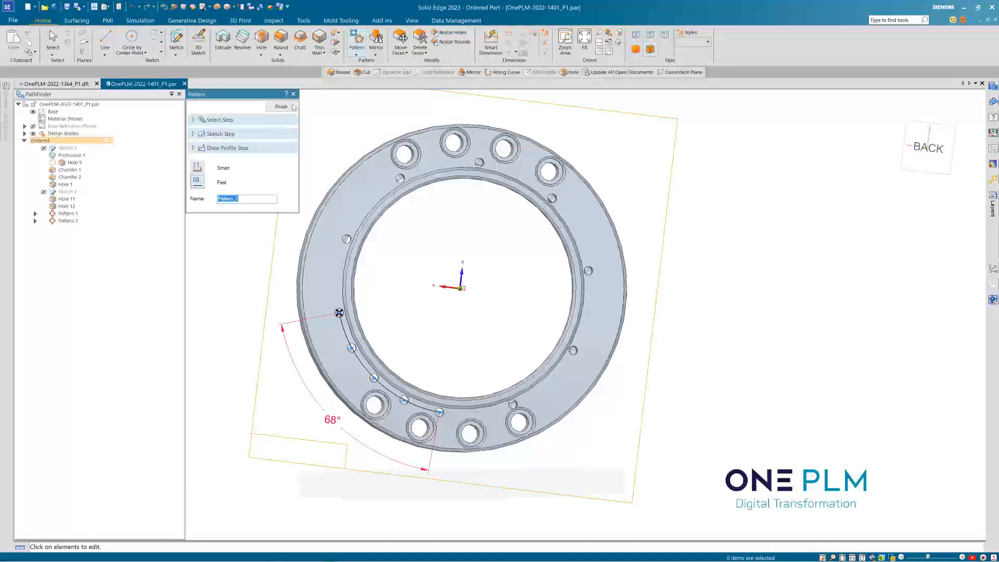
{"action": "left_click", "coordinate": [294, 106]}
{"action": "middle_click_drag", "start_coordinate": [487, 292], "coordinate": [828, 449]}
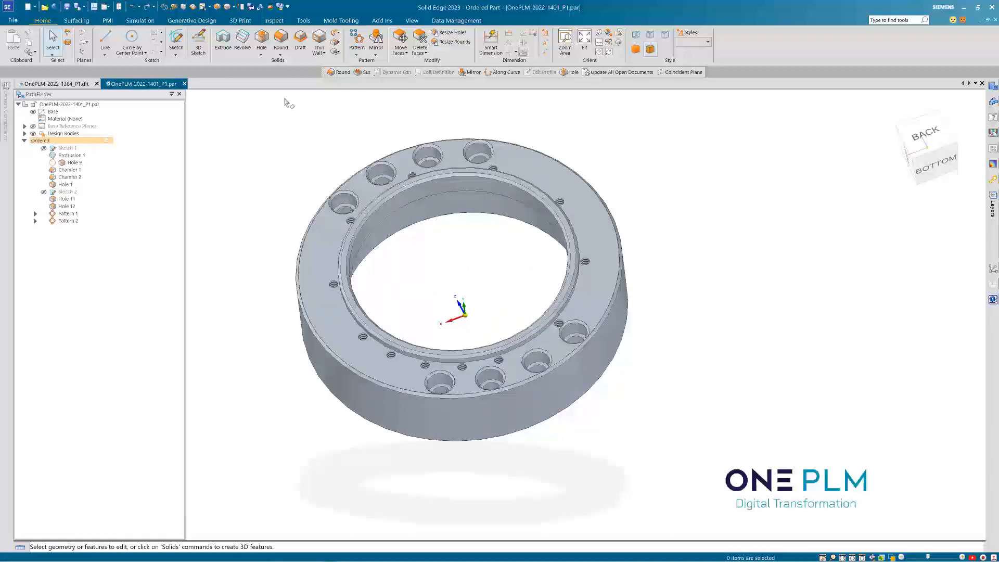
- Browse the titanium, zinc and other metals in the material table and apply Gold to the ring
{"action": "double_click", "coordinate": [65, 119]}
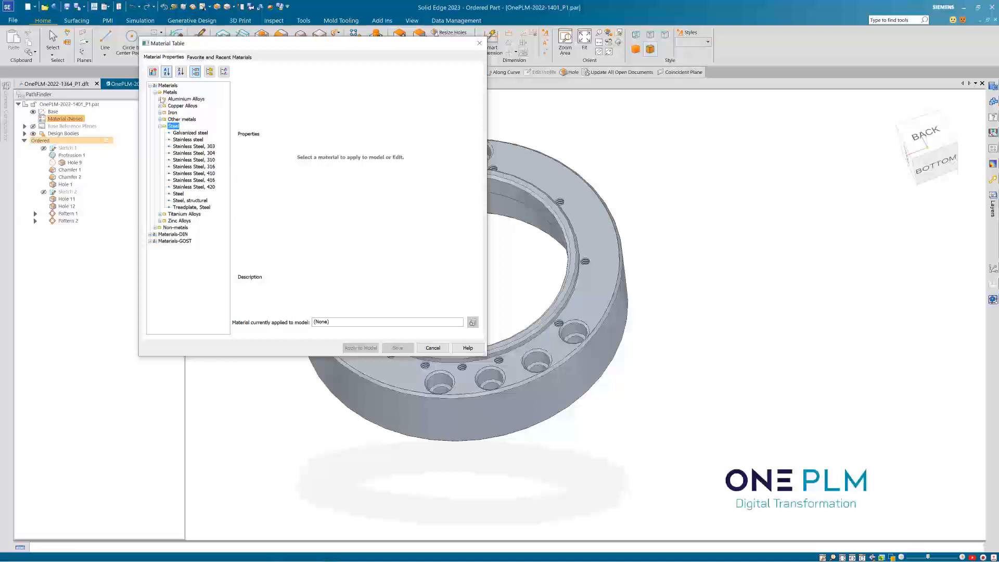
{"action": "left_click", "coordinate": [160, 214]}
{"action": "left_click", "coordinate": [184, 224]}
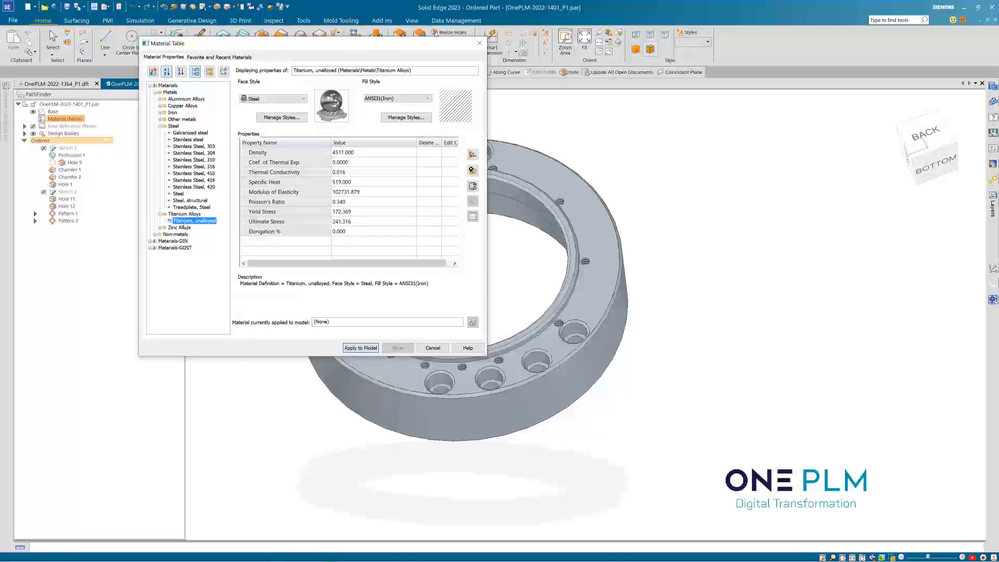
{"action": "left_click", "coordinate": [160, 227]}
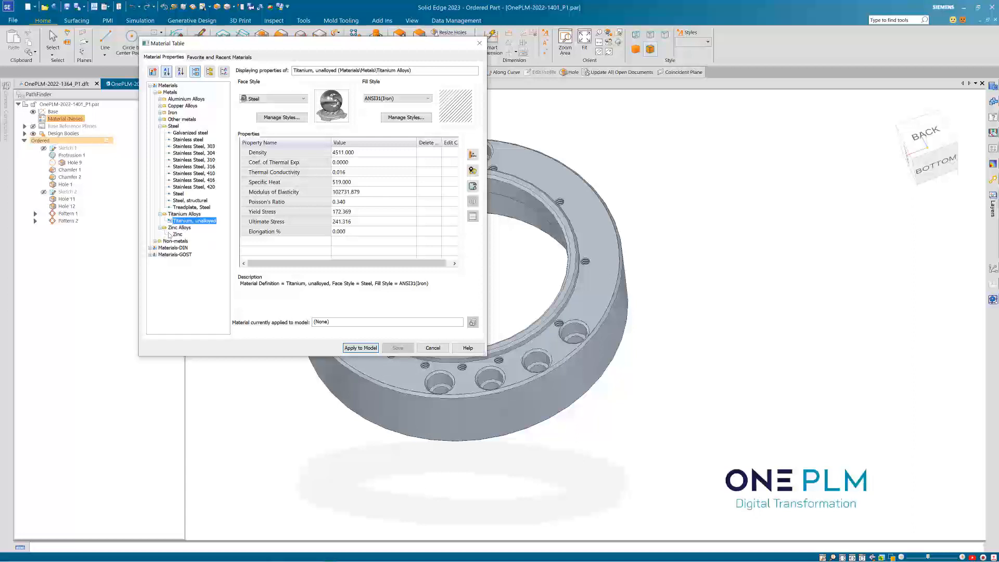
{"action": "left_click", "coordinate": [178, 234]}
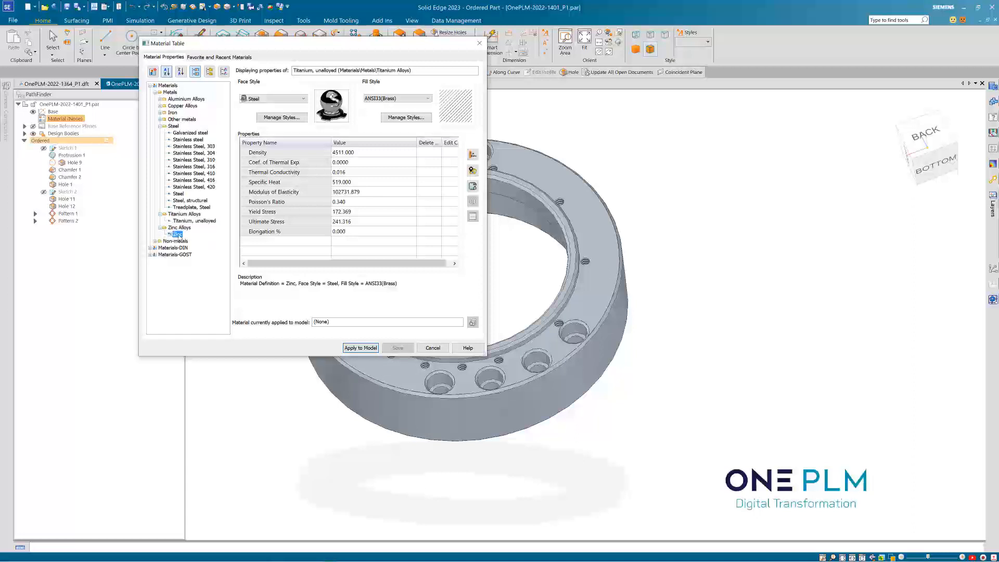
{"action": "left_click", "coordinate": [160, 119]}
{"action": "left_click", "coordinate": [178, 132]}
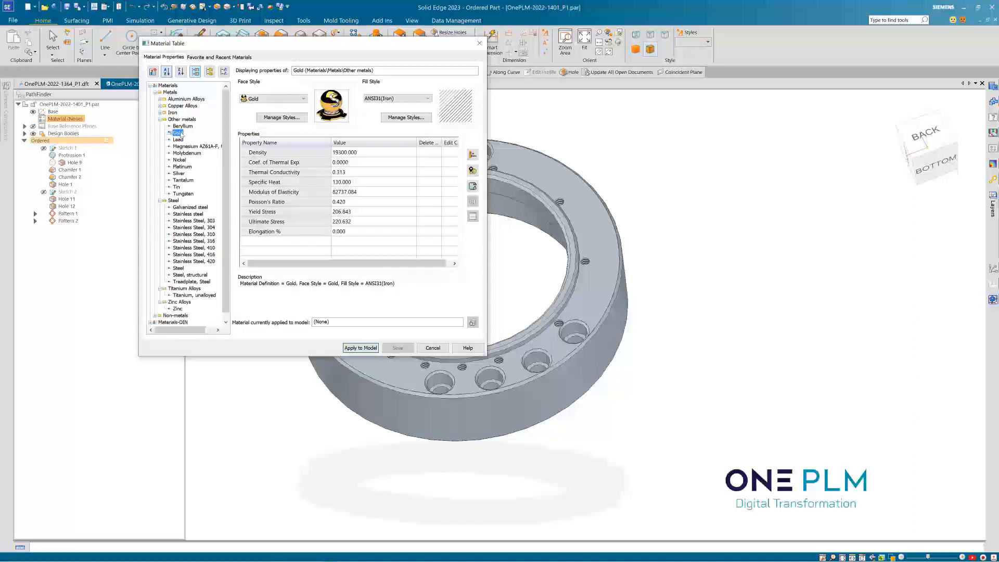
{"action": "left_click", "coordinate": [360, 347]}
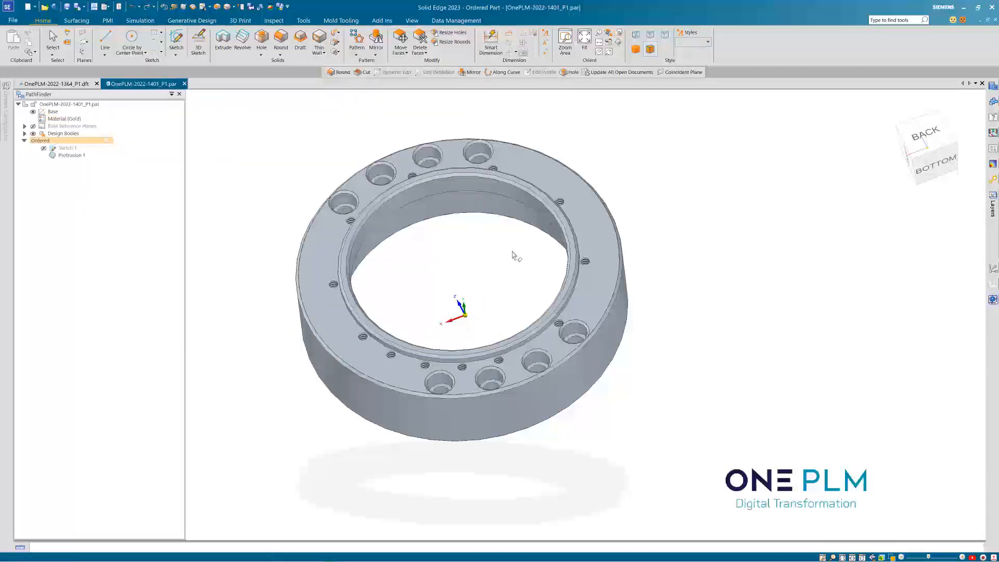
{"action": "mouse_move", "coordinate": [501, 282]}
{"action": "middle_mouse_down"}
{"action": "mouse_move", "coordinate": [491, 301]}
{"action": "mouse_move", "coordinate": [492, 263]}
{"action": "mouse_move", "coordinate": [492, 278]}
{"action": "middle_mouse_up"}
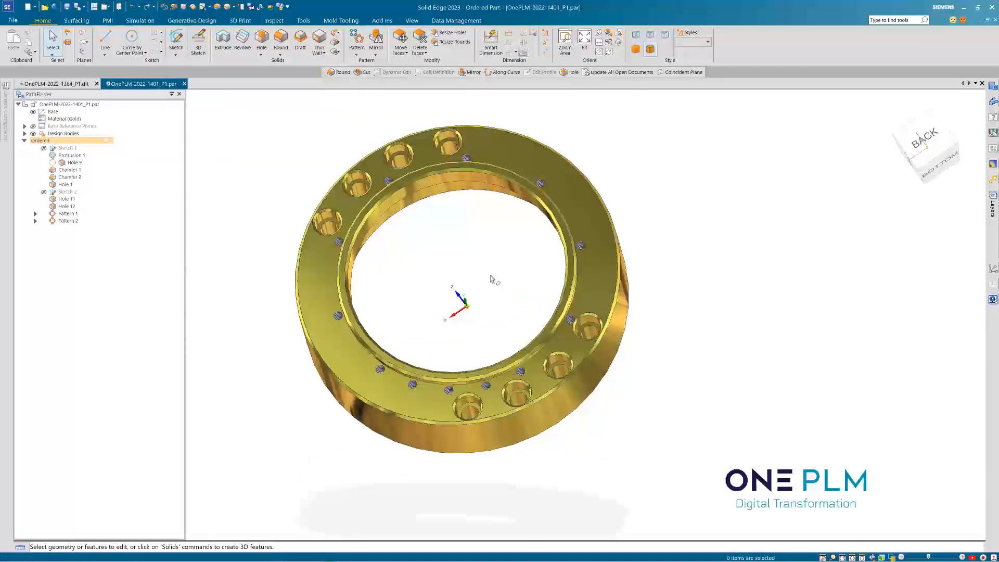
{"action": "middle_click_drag", "start_coordinate": [458, 250], "coordinate": [479, 245]}
{"action": "scroll", "coordinate": [457, 253], "scroll_direction": "up", "scroll_amount": 2}
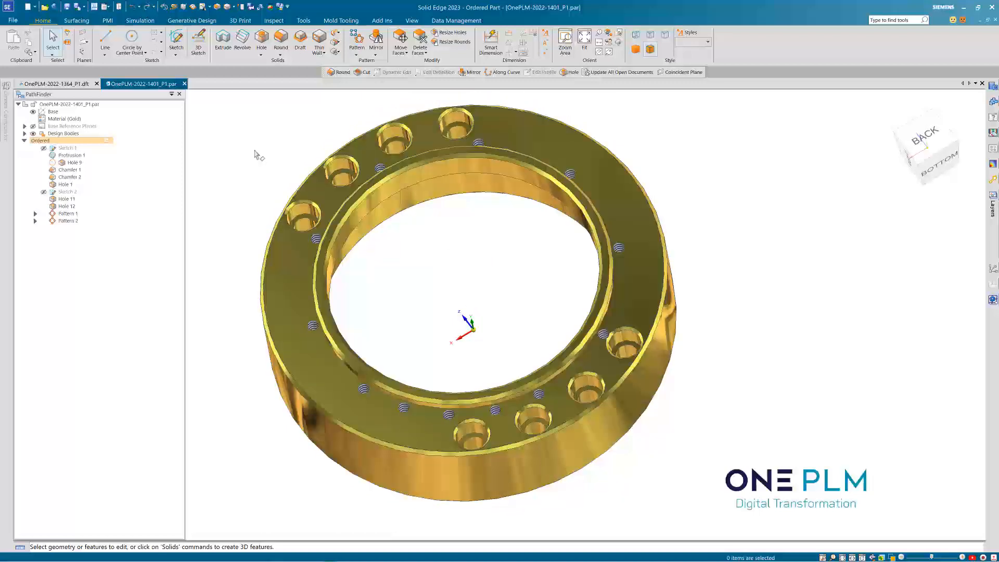
- Convert all cosmetic threads in the ring's small holes to physical threads for 3D printing
{"action": "left_click", "coordinate": [68, 199]}
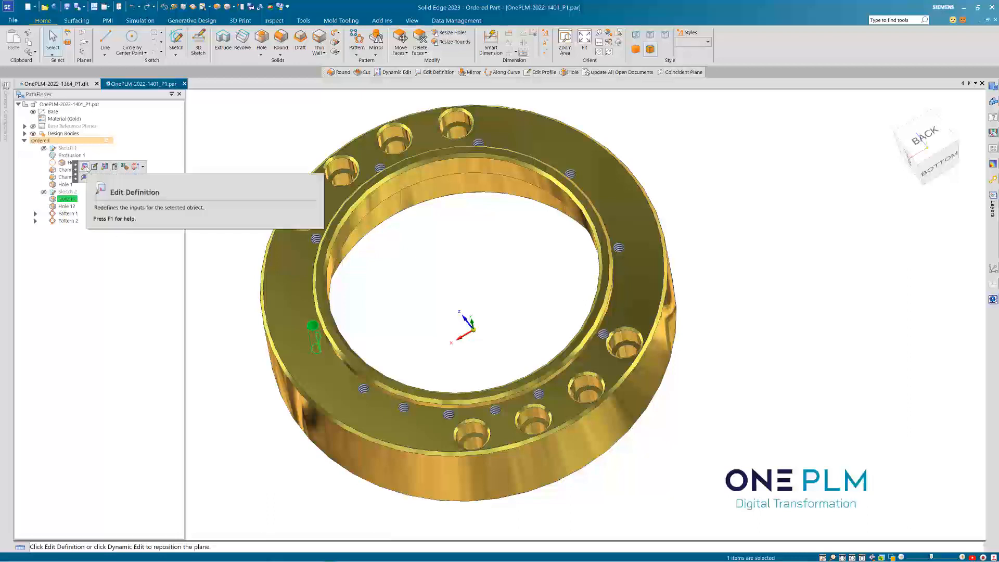
{"action": "left_click", "coordinate": [218, 167]}
{"action": "left_click", "coordinate": [241, 21]}
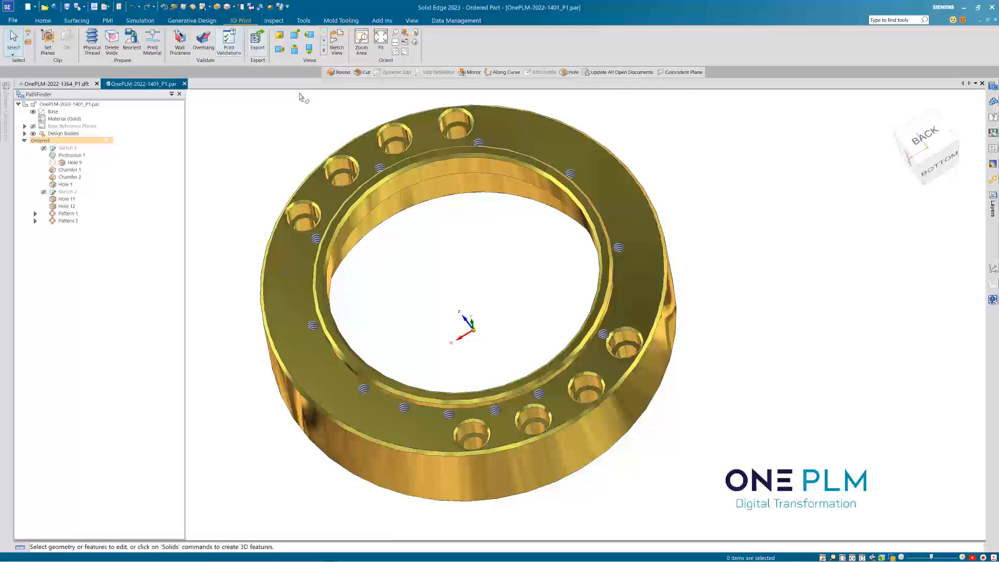
{"action": "left_click", "coordinate": [92, 42]}
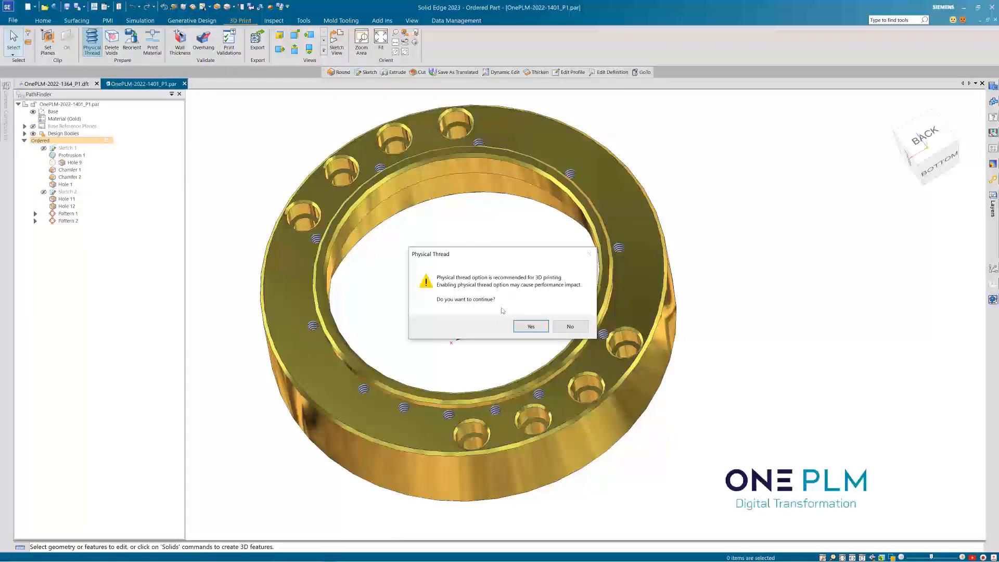
{"action": "left_click", "coordinate": [531, 326]}
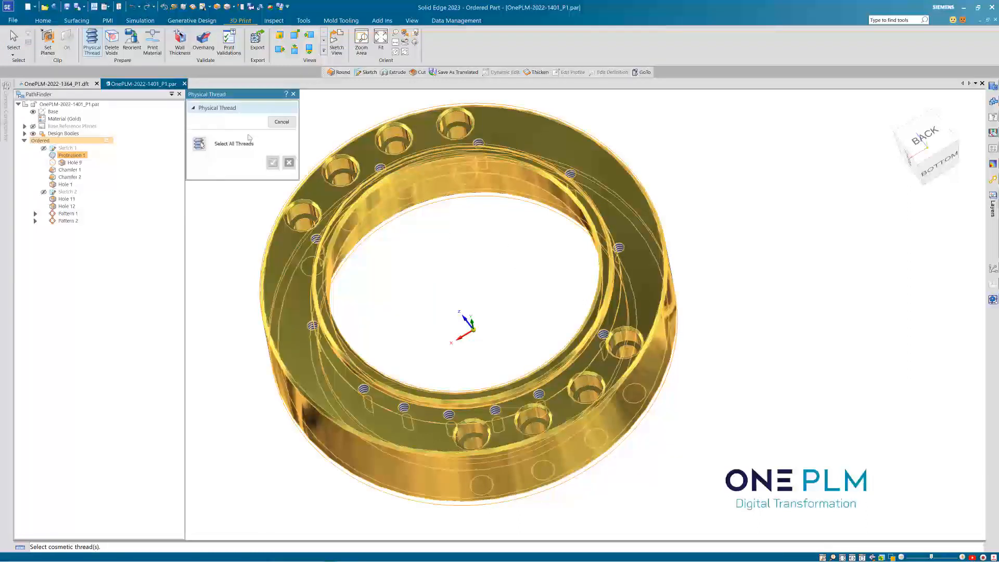
{"action": "left_click", "coordinate": [199, 144]}
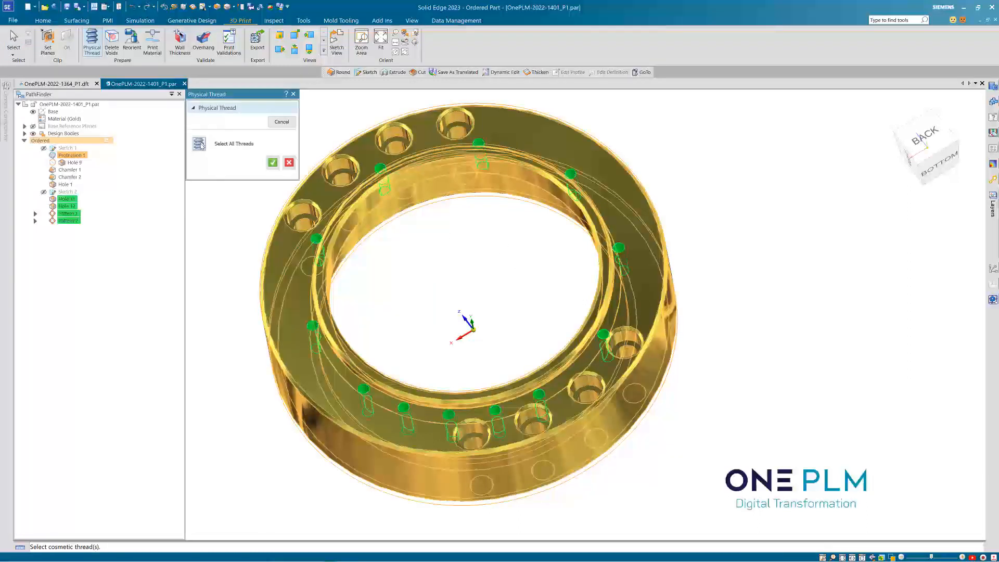
{"action": "left_click", "coordinate": [274, 164]}
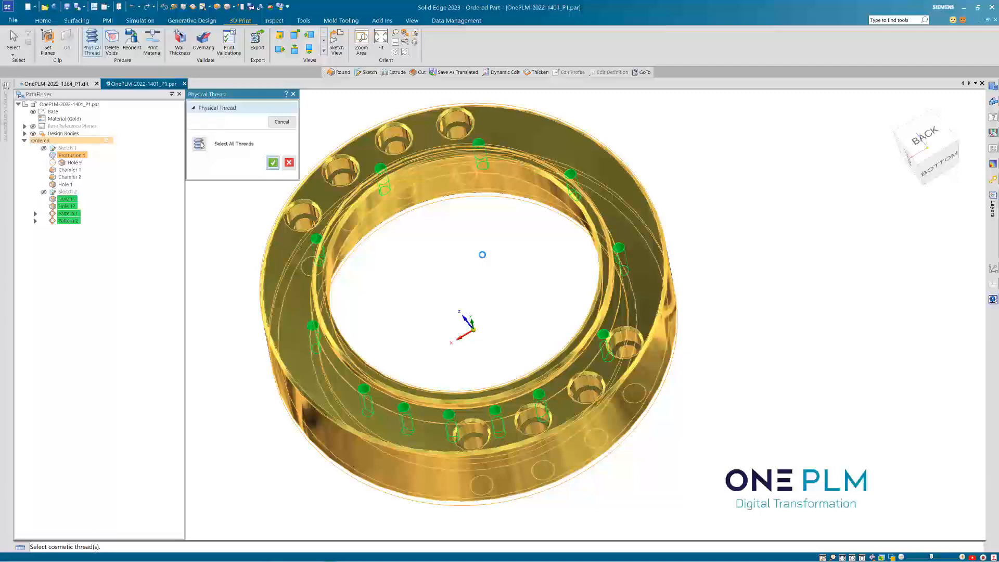
{"action": "middle_click_drag", "start_coordinate": [764, 350], "coordinate": [436, 226]}
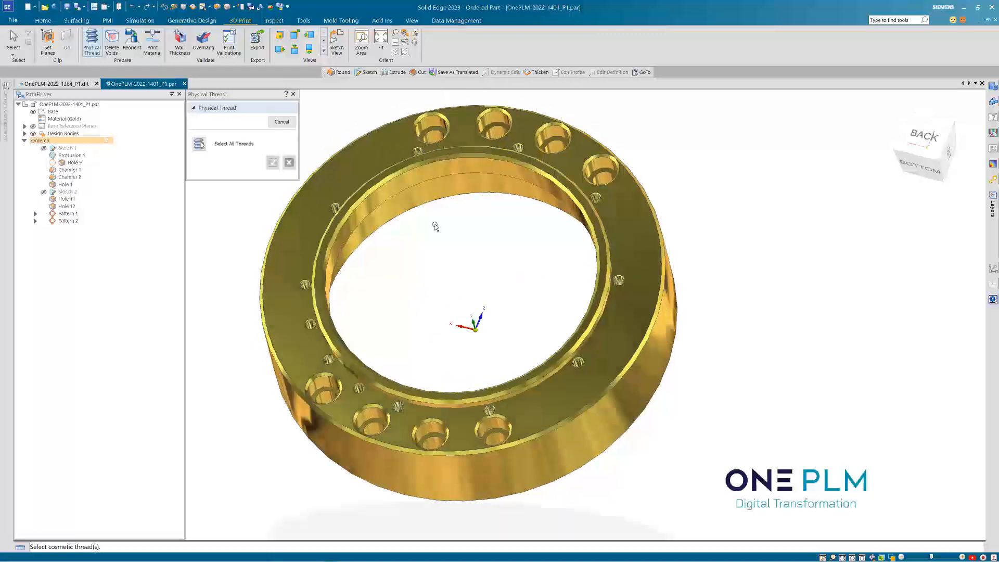
{"action": "left_click", "coordinate": [282, 122]}
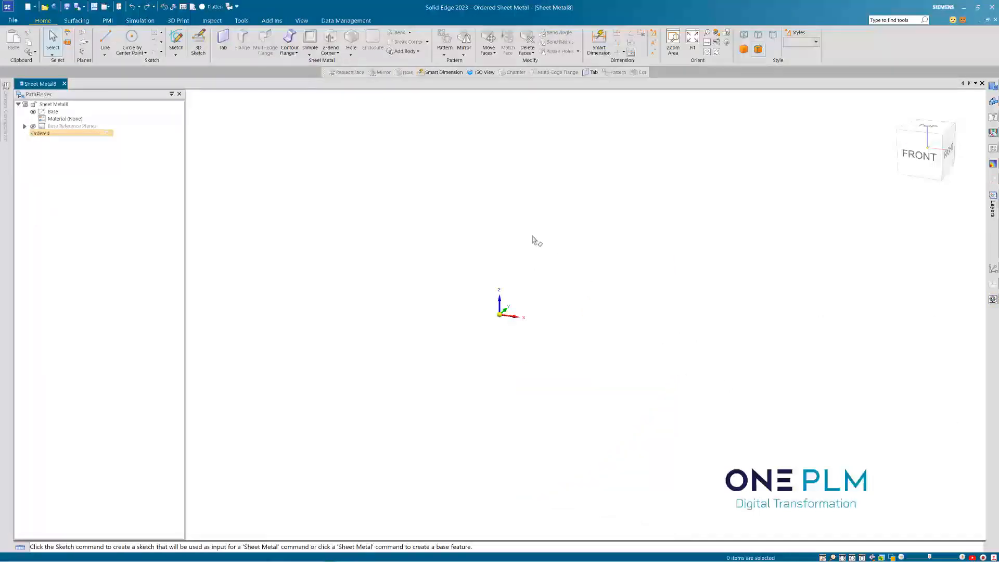
- Start a Tab on the Top (xy) plane of the new sheet metal part and draw a 260 mm diameter circle at the origin
{"action": "left_click", "coordinate": [225, 37]}
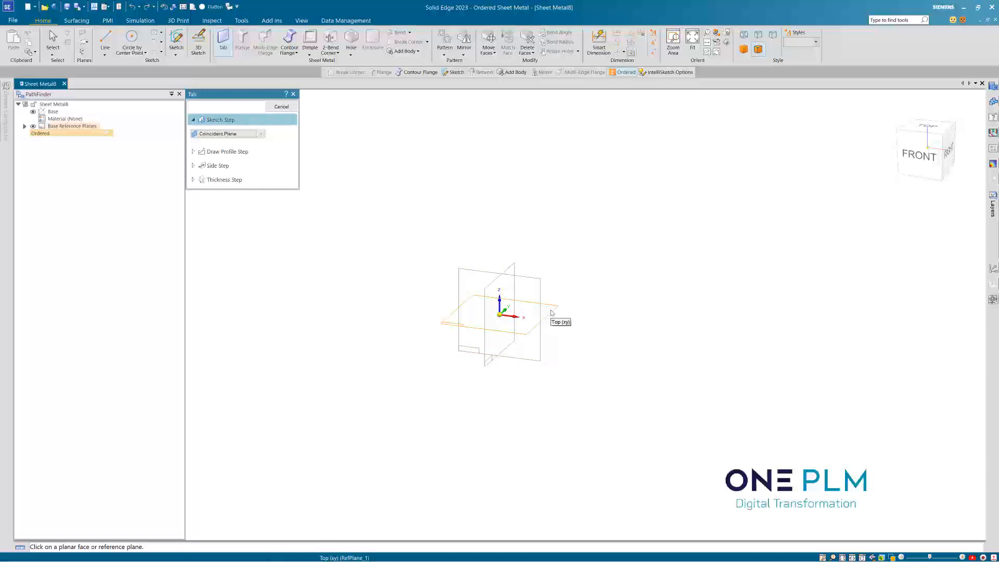
{"action": "left_click", "coordinate": [552, 313]}
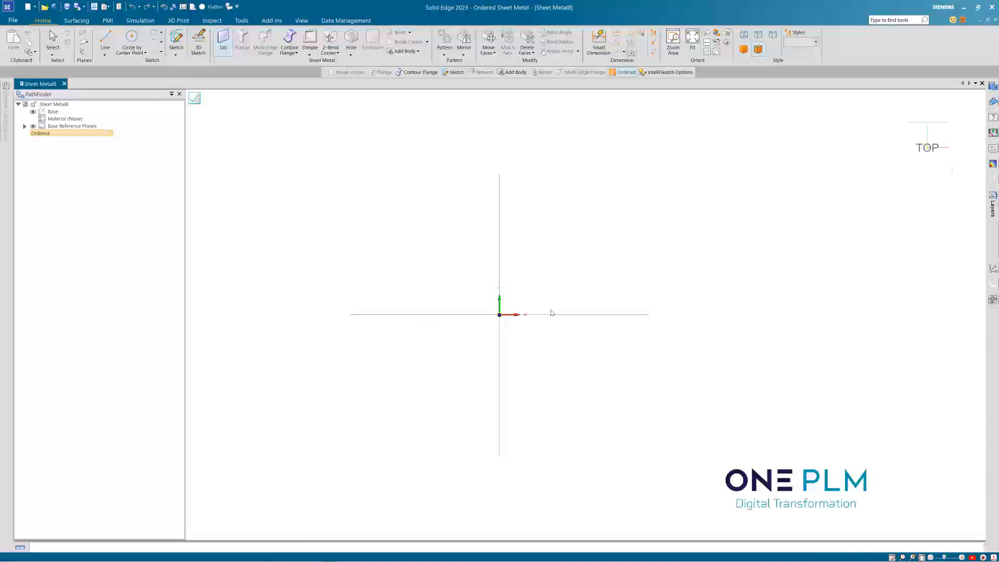
{"action": "left_click", "coordinate": [138, 36]}
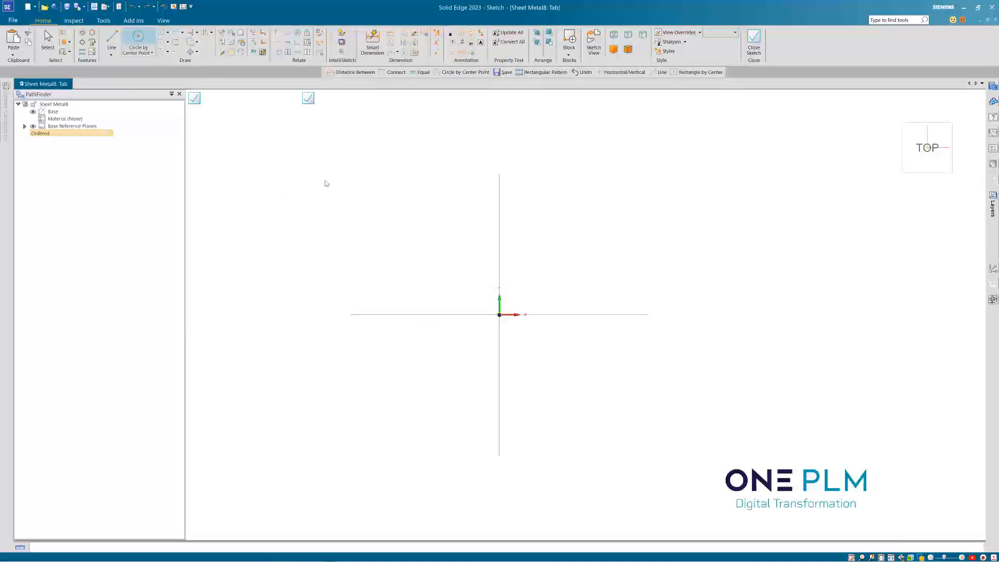
{"action": "type", "text": "260"}
{"action": "key", "text": "Return"}
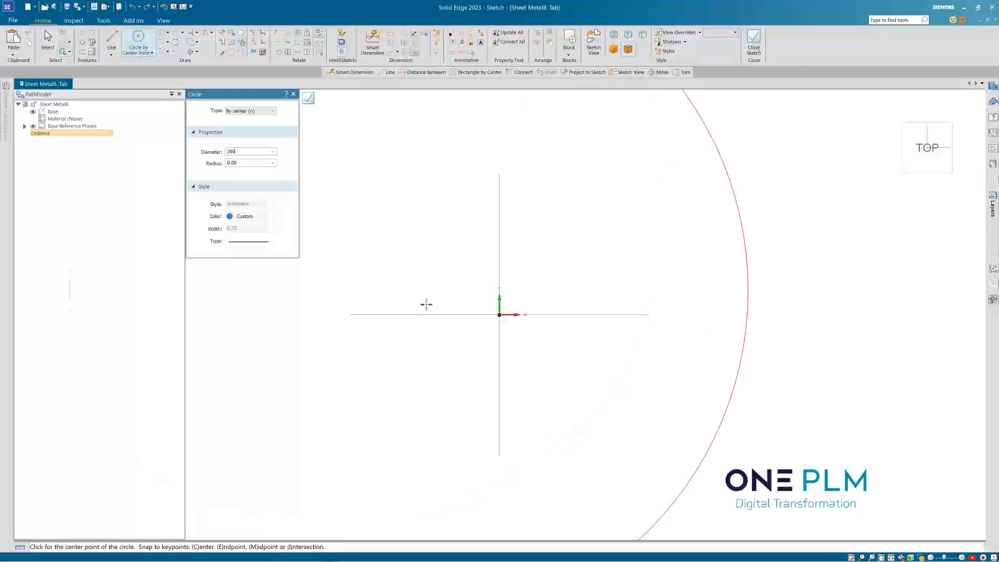
{"action": "left_click", "coordinate": [499, 314]}
{"action": "scroll", "coordinate": [501, 317], "scroll_direction": "down", "scroll_amount": 5}
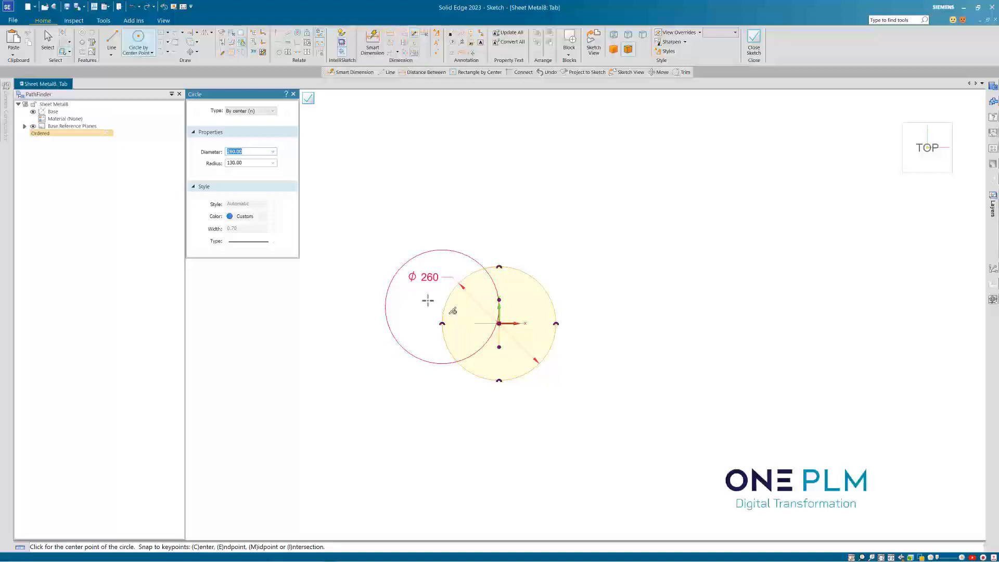
- Add a concentric 305 mm diameter circle to the tab profile
{"action": "type", "text": "305"}
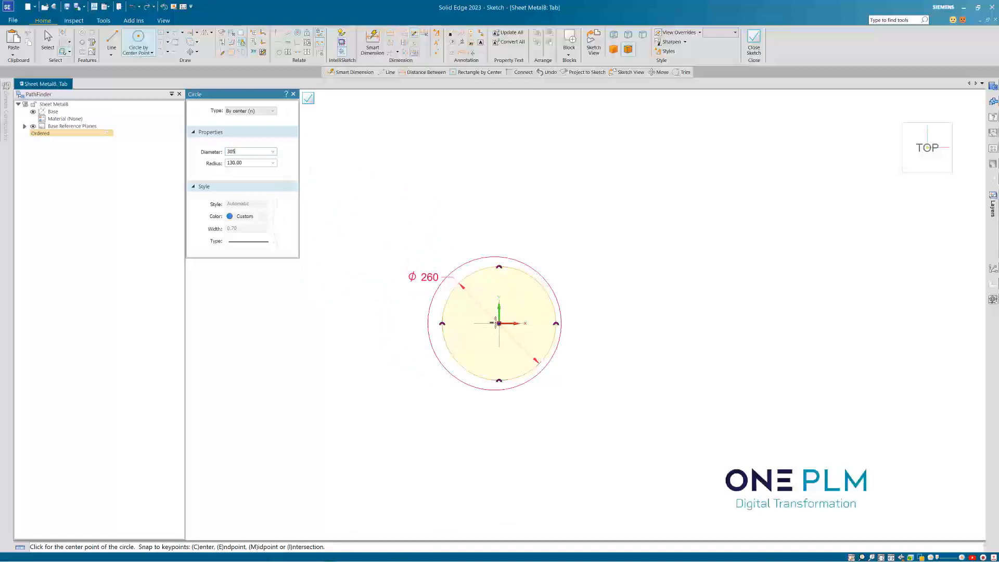
{"action": "key", "text": "Return"}
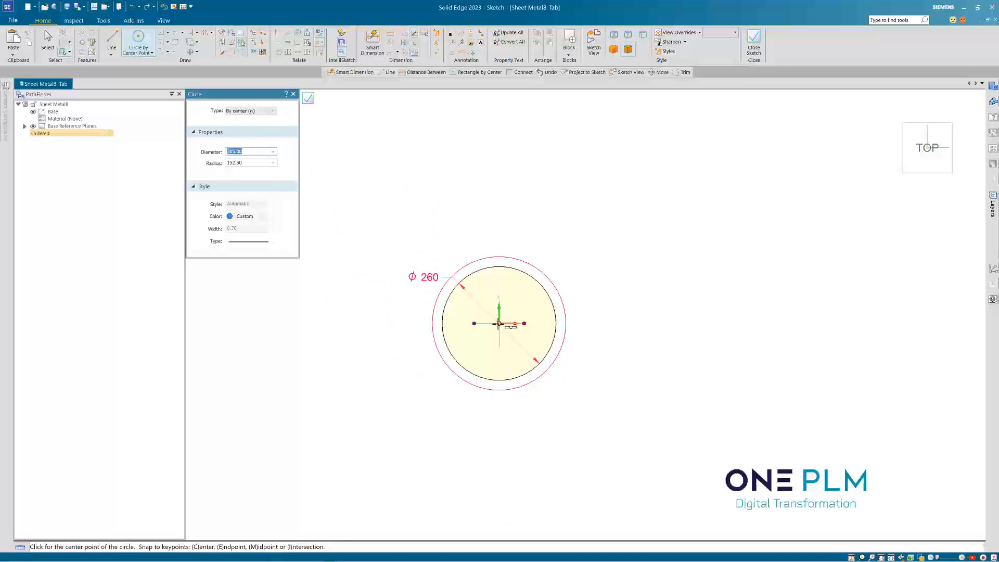
{"action": "left_click", "coordinate": [513, 334]}
{"action": "key", "text": "Escape"}
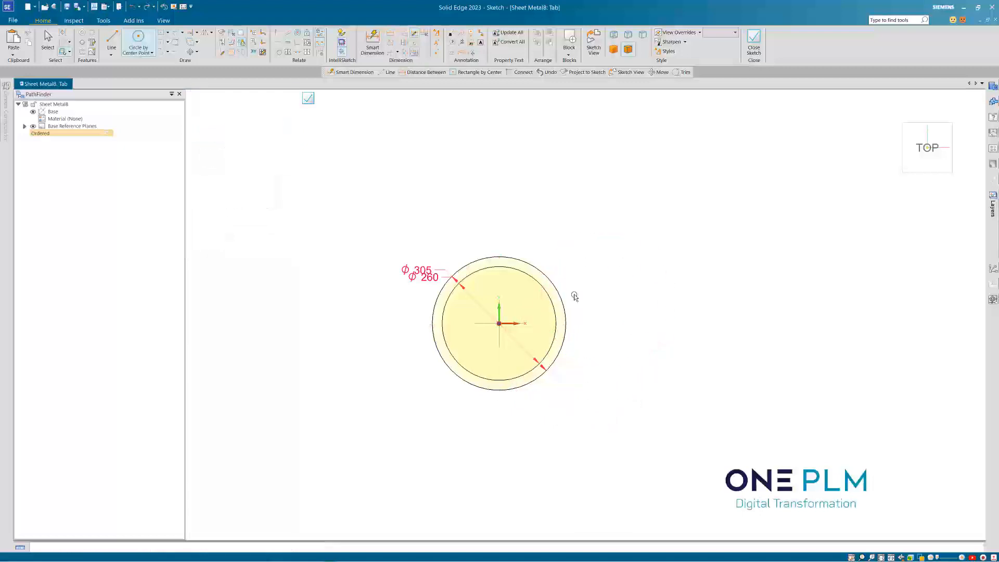
- Close the ring-shaped profile and set the tab's thickness to 6 mm
{"action": "left_click", "coordinate": [309, 99]}
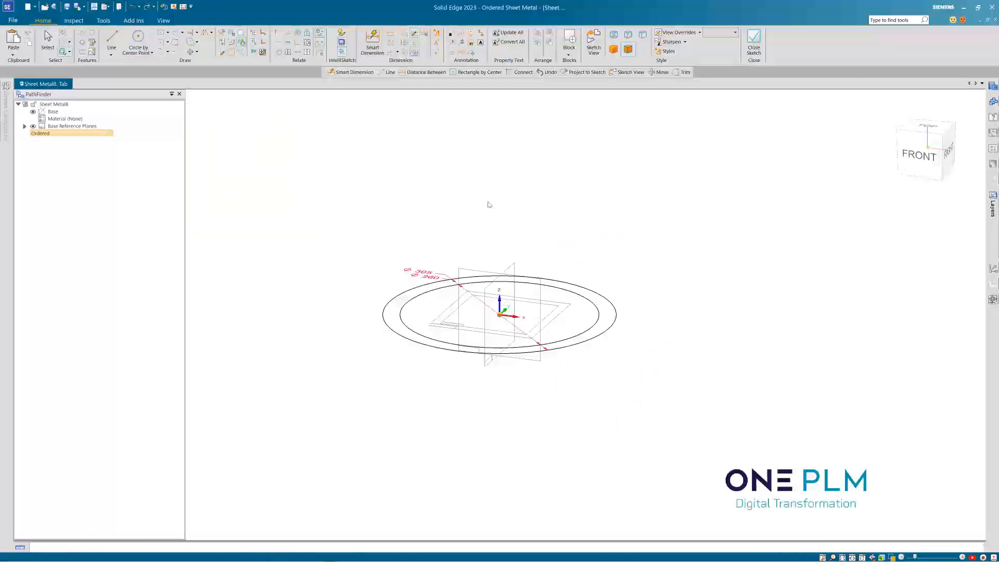
{"action": "mouse_move", "coordinate": [414, 311]}
{"action": "middle_mouse_down"}
{"action": "mouse_move", "coordinate": [421, 323]}
{"action": "mouse_move", "coordinate": [427, 310]}
{"action": "middle_mouse_up"}
{"action": "scroll", "coordinate": [427, 310], "scroll_direction": "up", "scroll_amount": 5}
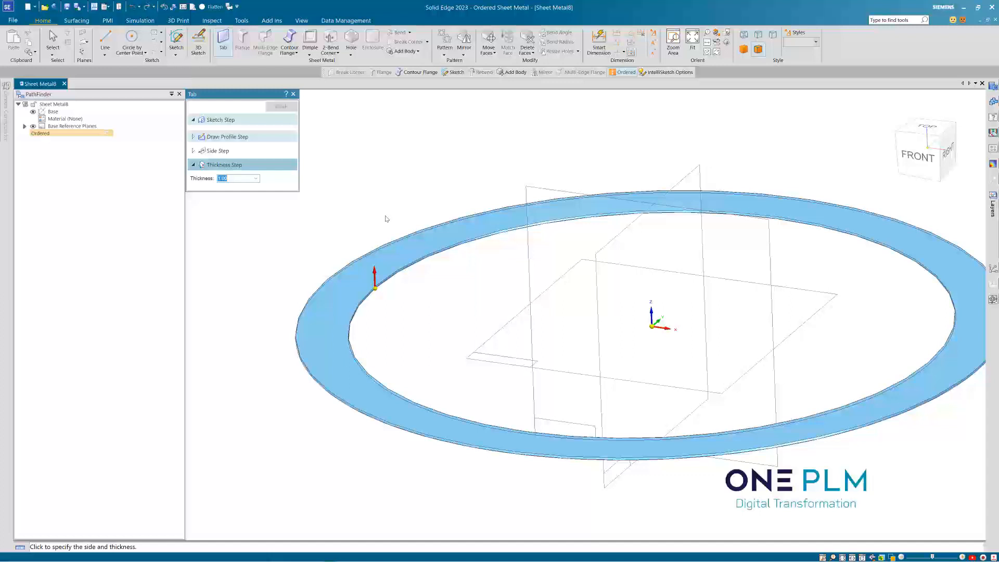
{"action": "type", "text": "6"}
{"action": "key", "text": "Return"}
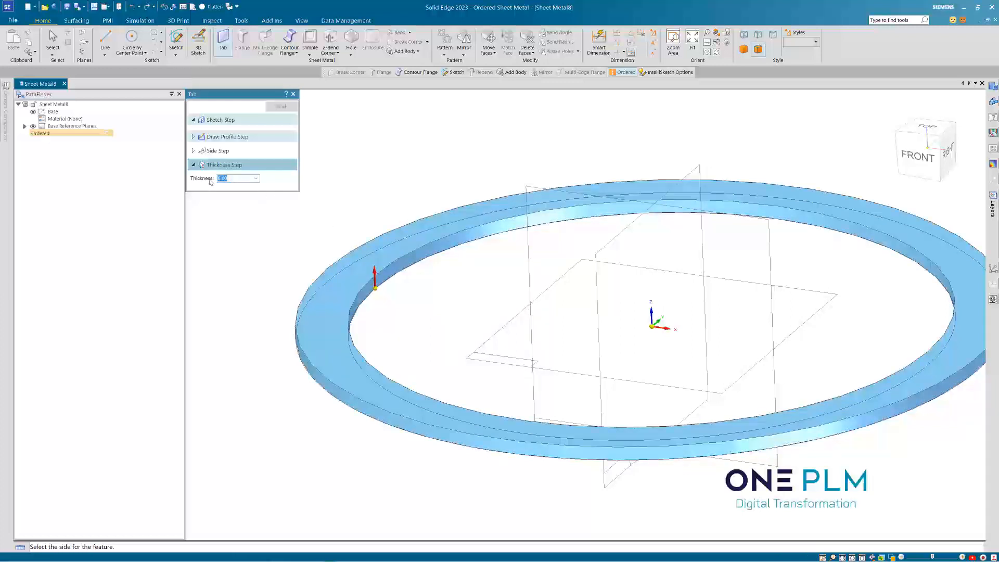
- Set the ring tab's thickness to 3 mm and finish the tab feature
{"action": "type", "text": "03"}
{"action": "key", "text": "Return"}
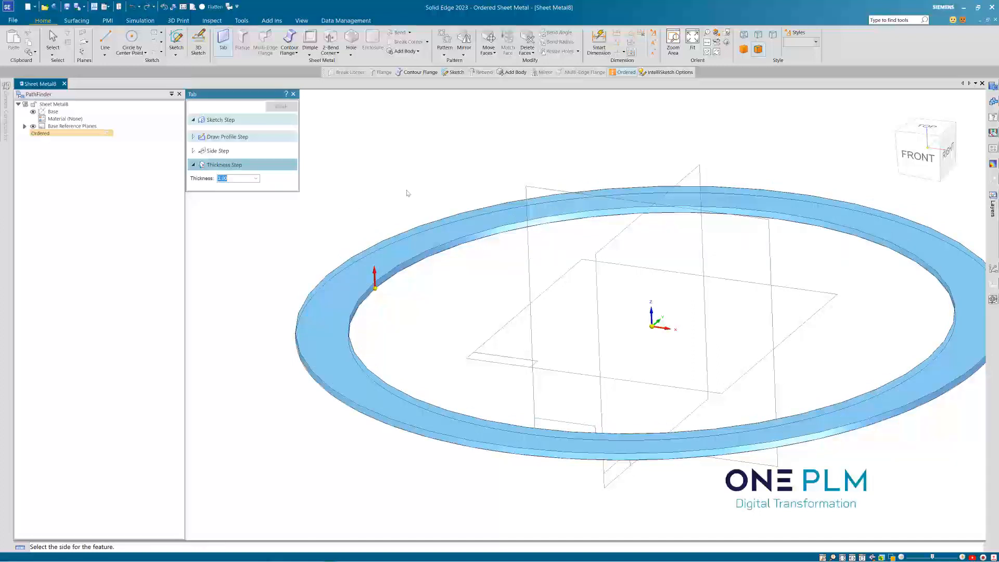
{"action": "scroll", "coordinate": [432, 285], "scroll_direction": "down", "scroll_amount": 4}
{"action": "left_click", "coordinate": [451, 211]}
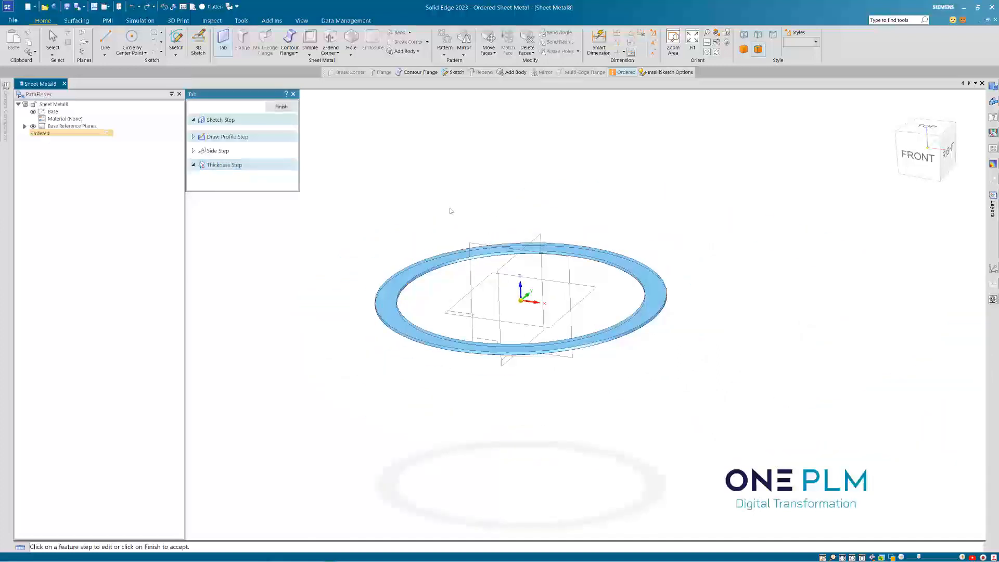
{"action": "left_click", "coordinate": [280, 107]}
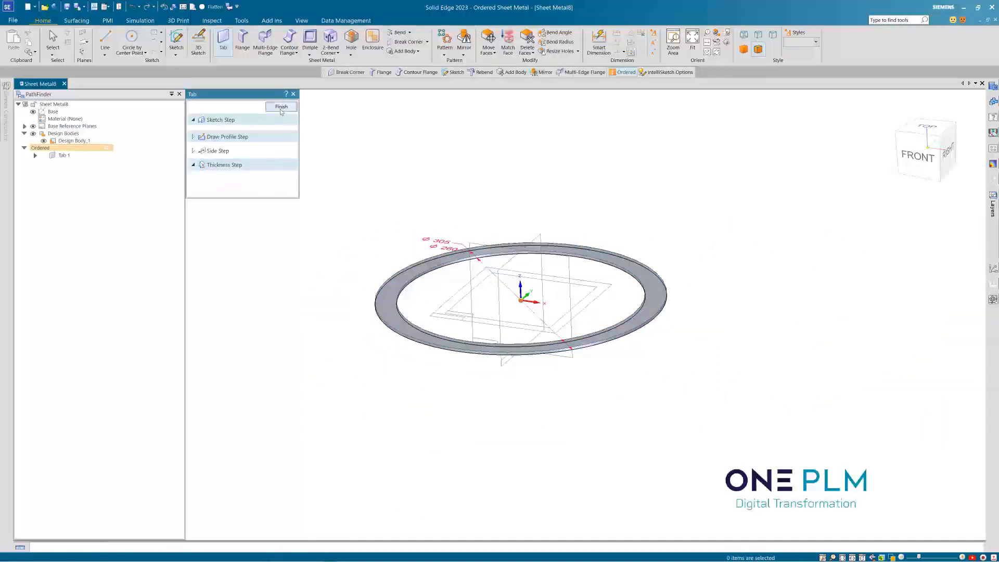
{"action": "left_click", "coordinate": [280, 107]}
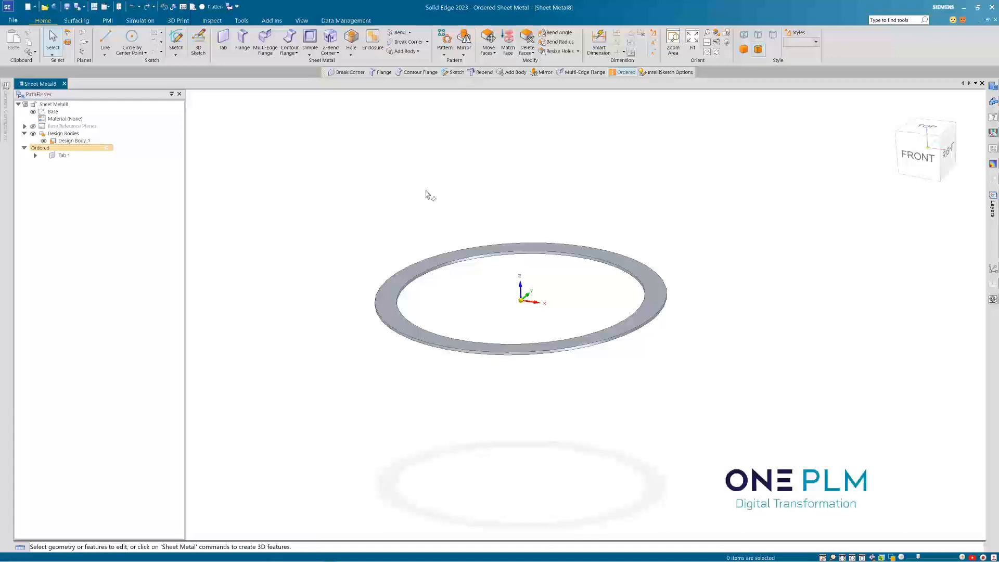
- Start a Cut on the ring's top face and draw a 15-sided polygon by vertex from the origin, with a vertex on the outer circle
{"action": "mouse_move", "coordinate": [425, 193]}
{"action": "middle_mouse_down"}
{"action": "mouse_move", "coordinate": [430, 219]}
{"action": "mouse_move", "coordinate": [433, 210]}
{"action": "middle_mouse_up"}
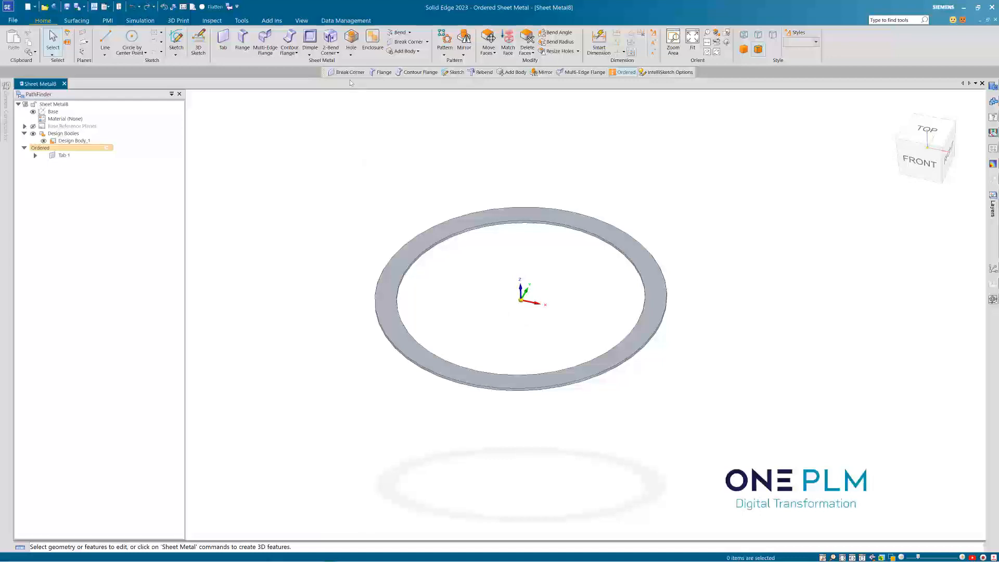
{"action": "left_click", "coordinate": [351, 54]}
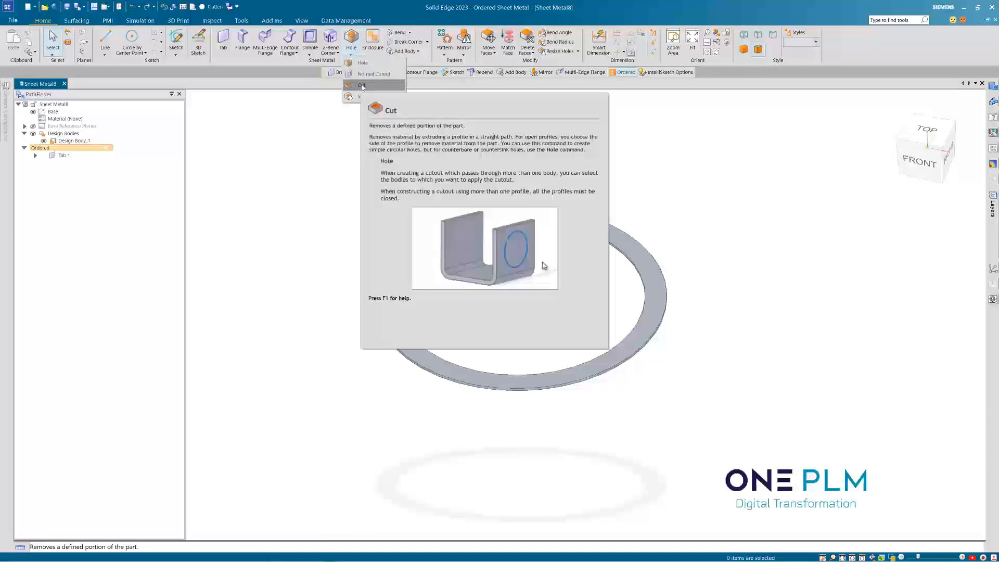
{"action": "left_click", "coordinate": [363, 86]}
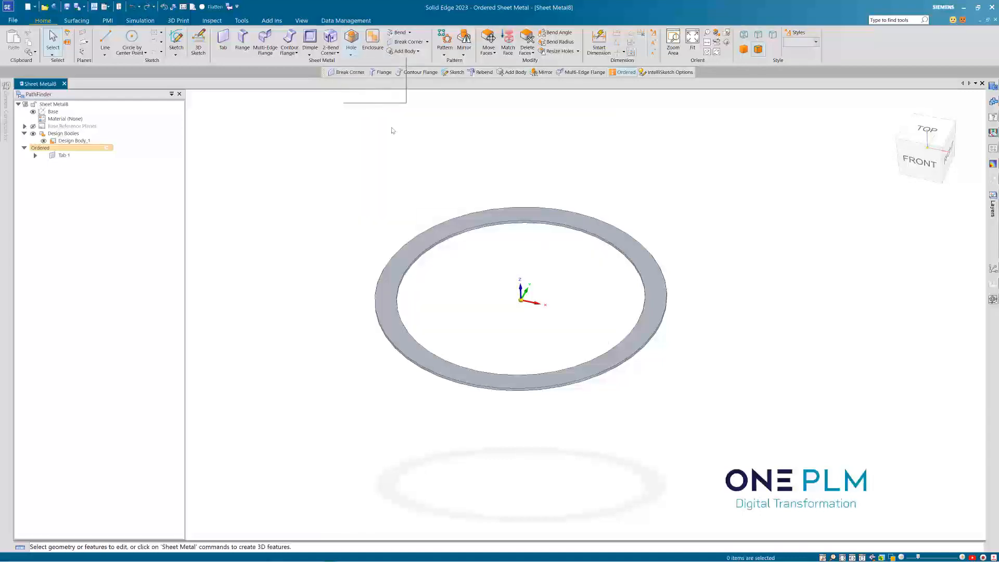
{"action": "left_click", "coordinate": [524, 216]}
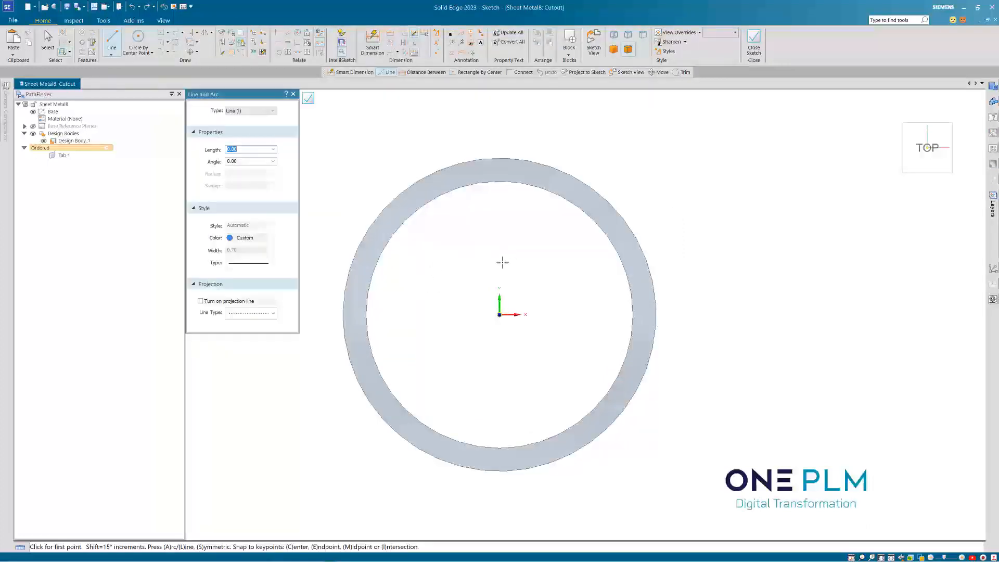
{"action": "left_click", "coordinate": [167, 32]}
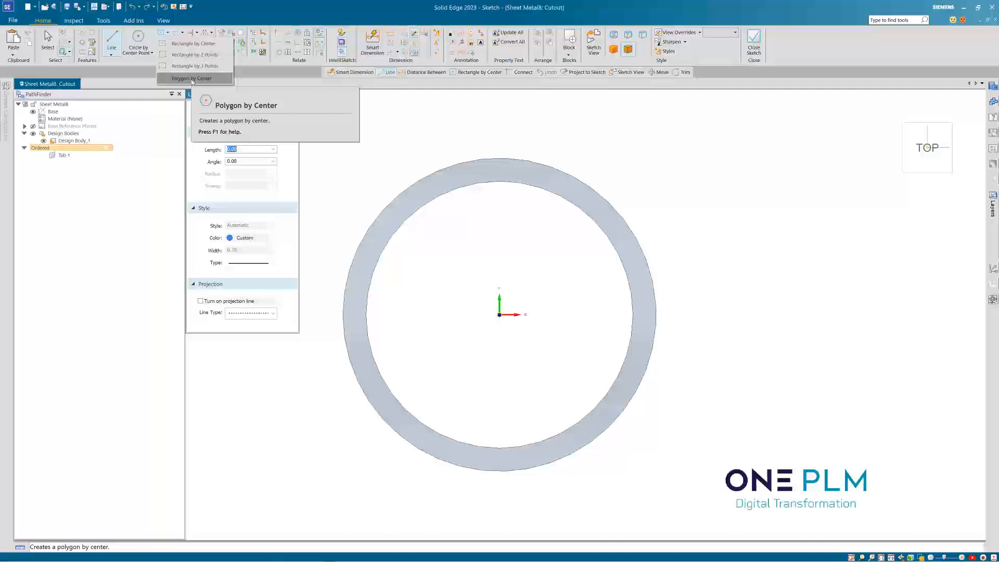
{"action": "left_click", "coordinate": [192, 79]}
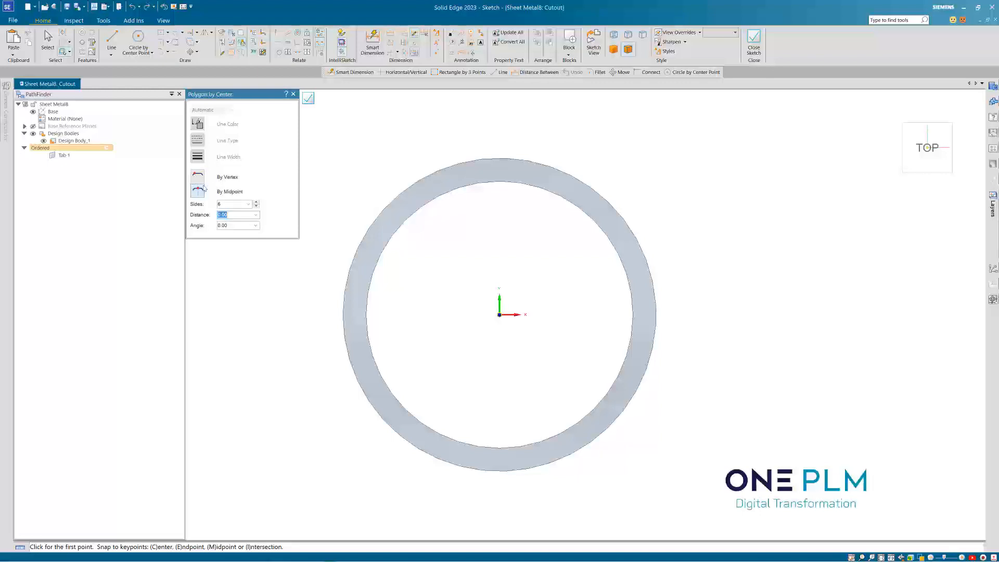
{"action": "left_click", "coordinate": [220, 204]}
{"action": "type", "text": "15"}
{"action": "key", "text": "Tab"}
{"action": "left_click", "coordinate": [499, 314]}
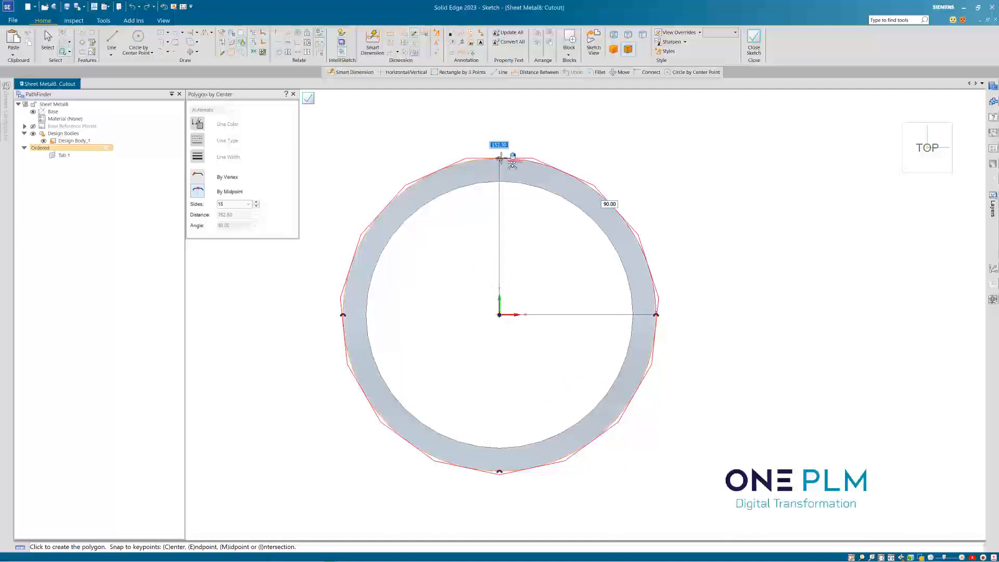
{"action": "left_click", "coordinate": [200, 179]}
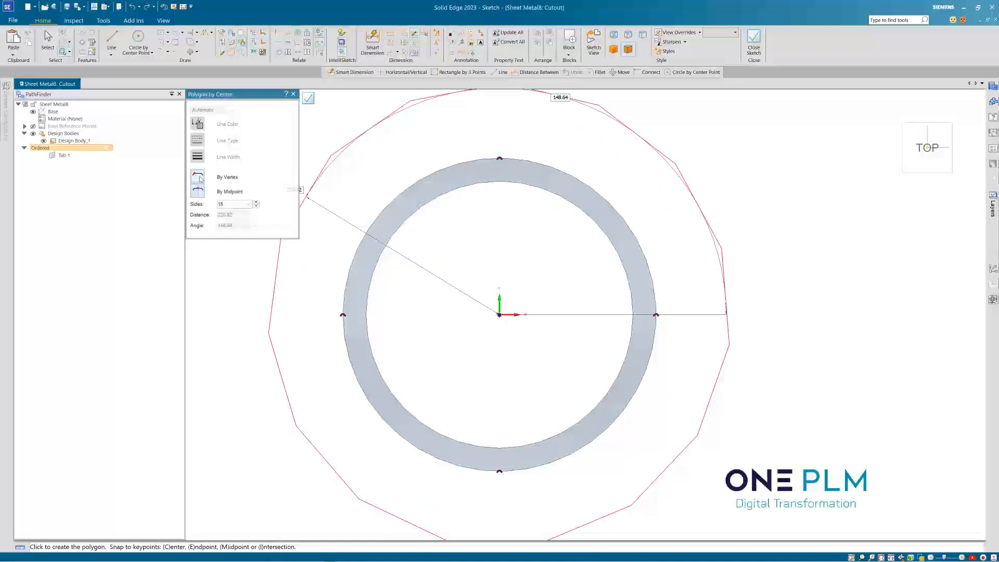
{"action": "left_click", "coordinate": [499, 157]}
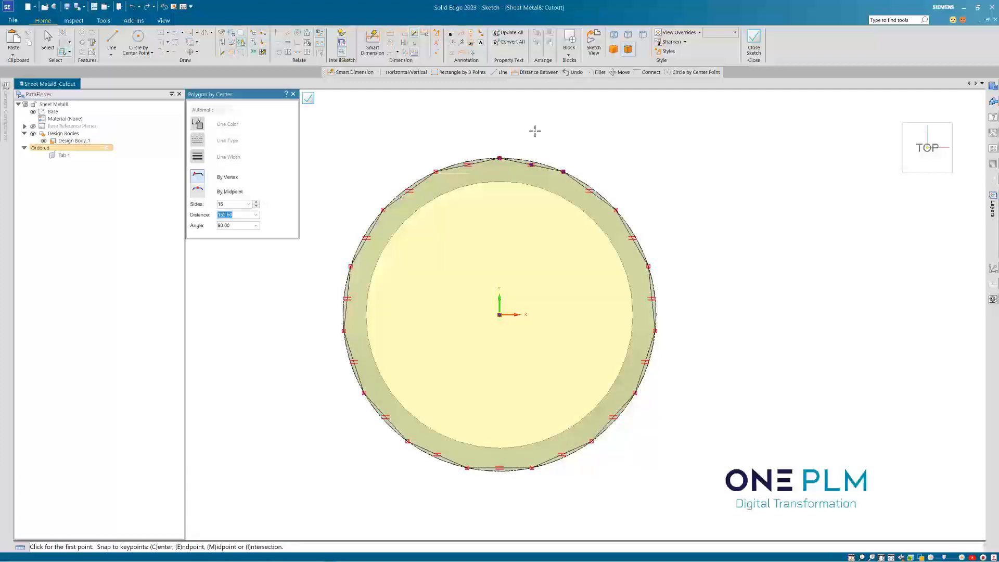
- Close the polygon sketch, cut away the ring material outside it through the sheet thickness, and finish the cutout
{"action": "scroll", "coordinate": [572, 187], "scroll_direction": "up", "scroll_amount": 3}
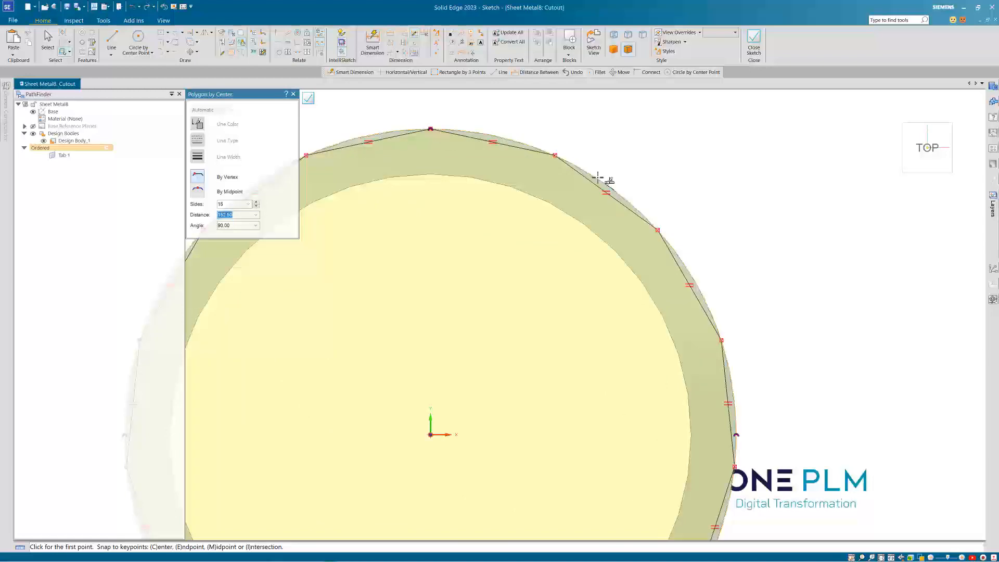
{"action": "scroll", "coordinate": [593, 174], "scroll_direction": "down", "scroll_amount": 4}
{"action": "scroll", "coordinate": [591, 167], "scroll_direction": "up", "scroll_amount": 5}
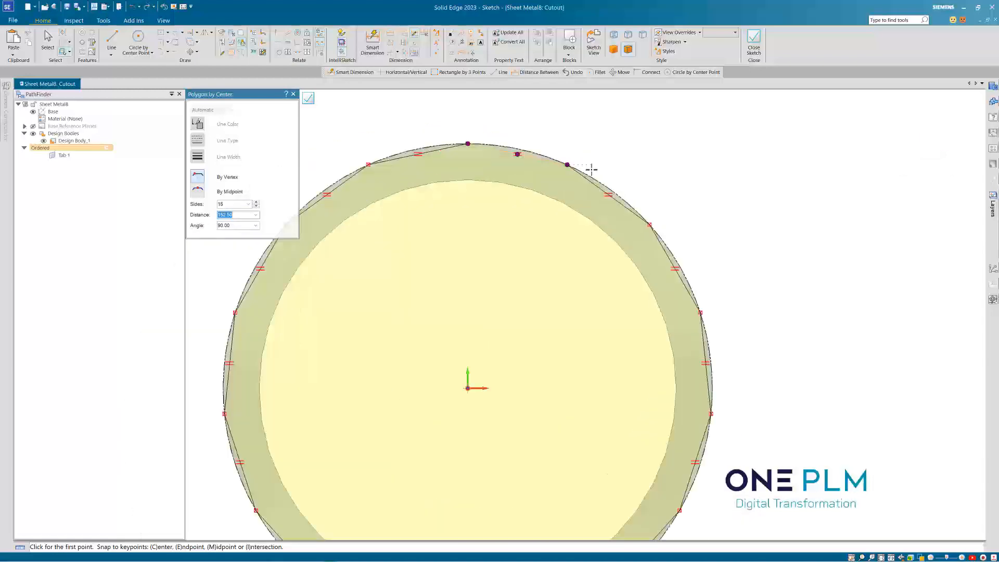
{"action": "scroll", "coordinate": [535, 152], "scroll_direction": "down", "scroll_amount": 4}
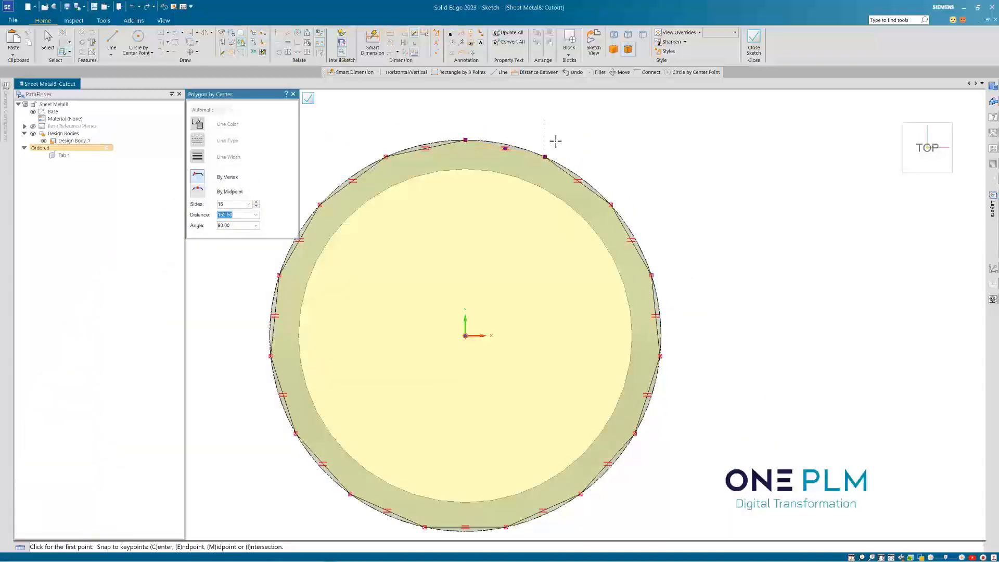
{"action": "scroll", "coordinate": [526, 142], "scroll_direction": "down", "scroll_amount": 2}
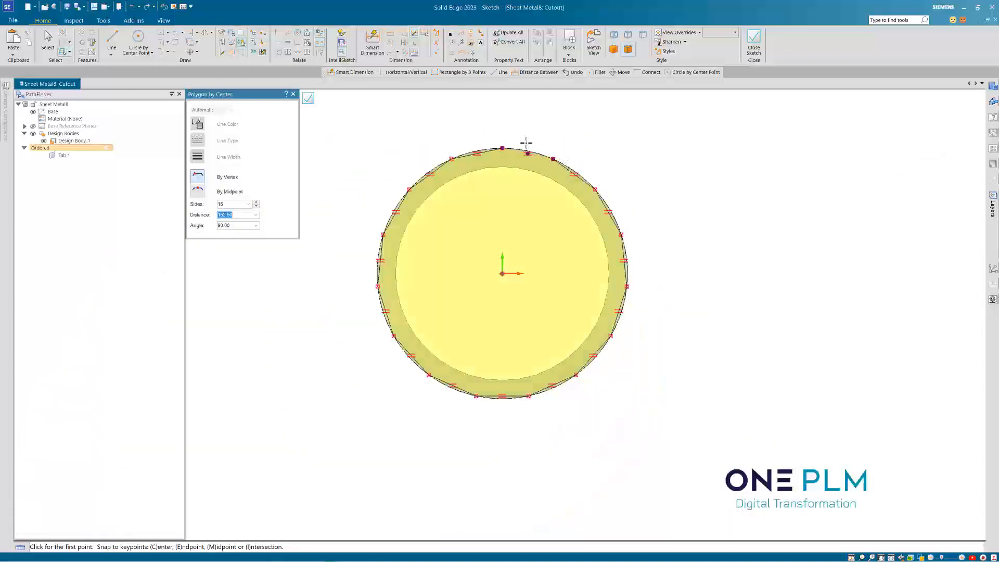
{"action": "left_click", "coordinate": [308, 99]}
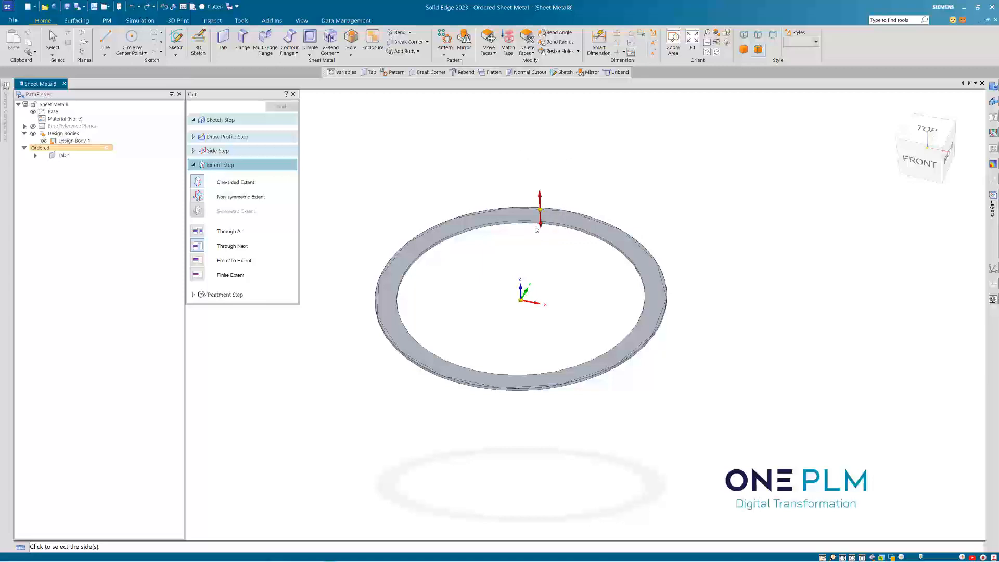
{"action": "left_click", "coordinate": [215, 151]}
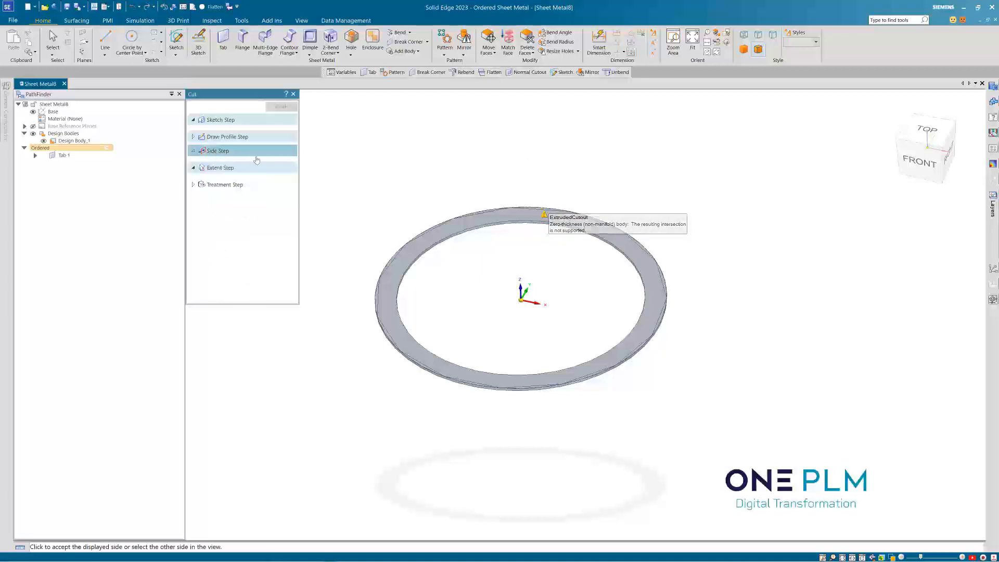
{"action": "left_click", "coordinate": [551, 185]}
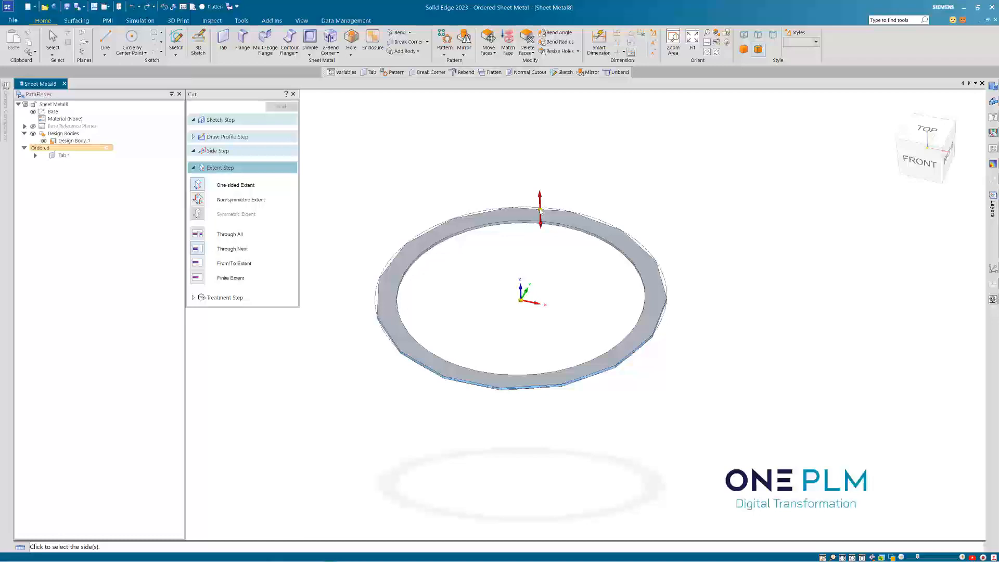
{"action": "left_click", "coordinate": [540, 210]}
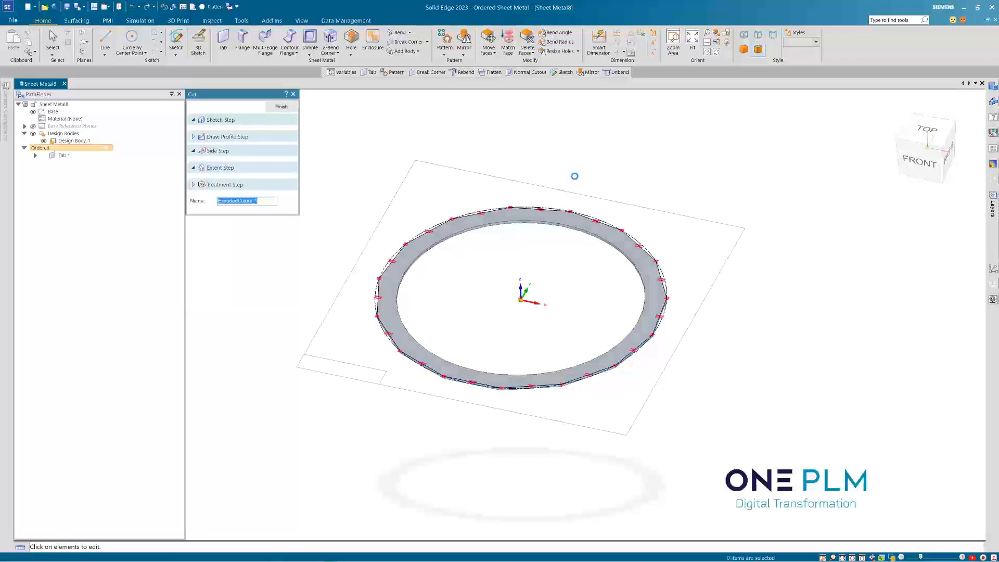
{"action": "middle_click_drag", "start_coordinate": [573, 170], "coordinate": [567, 198]}
{"action": "scroll", "coordinate": [571, 180], "scroll_direction": "up", "scroll_amount": 9}
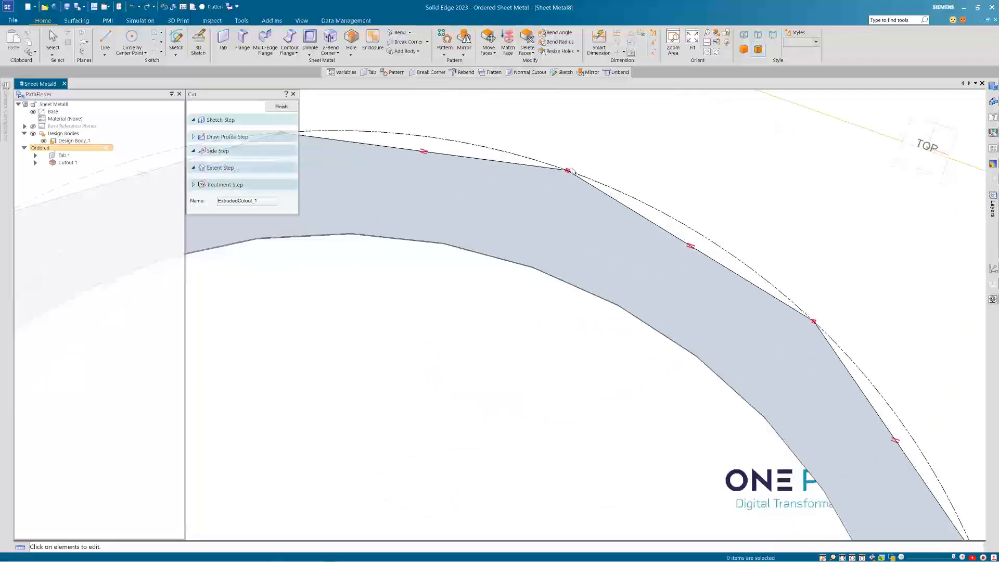
{"action": "scroll", "coordinate": [572, 179], "scroll_direction": "down", "scroll_amount": 3}
{"action": "left_click", "coordinate": [286, 106]}
{"action": "scroll", "coordinate": [510, 192], "scroll_direction": "down", "scroll_amount": 7}
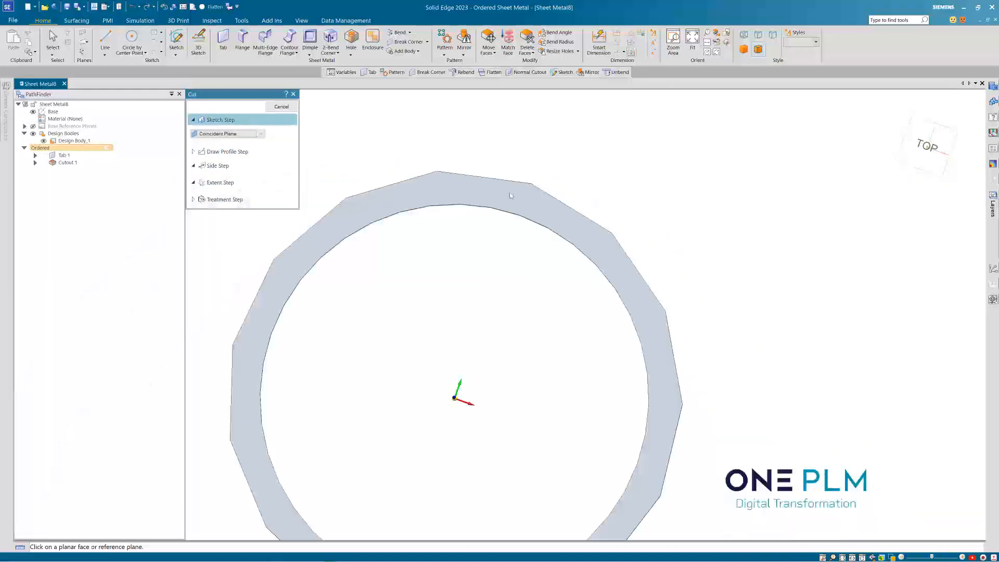
{"action": "middle_click_drag", "start_coordinate": [510, 274], "coordinate": [482, 230]}
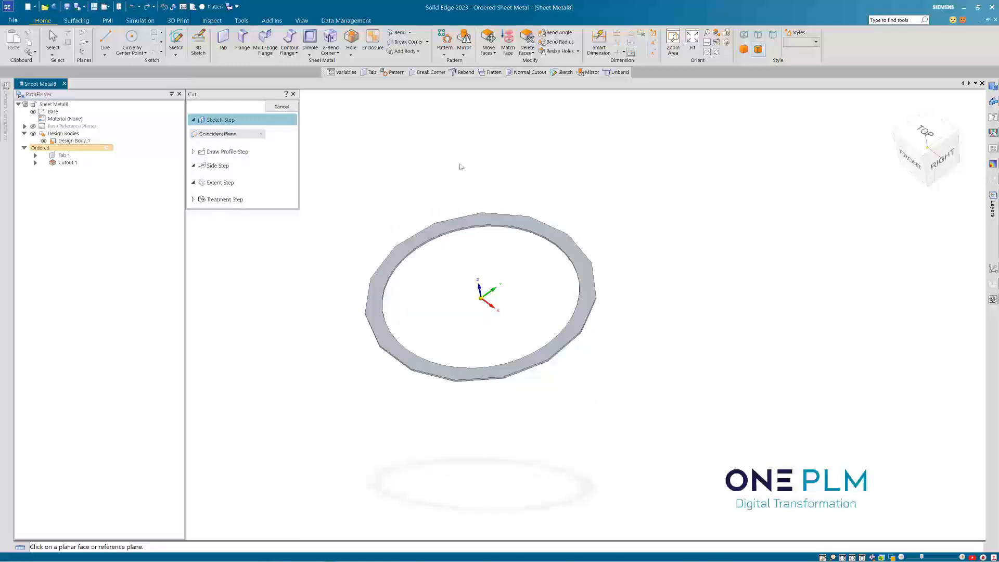
{"action": "left_click", "coordinate": [282, 107]}
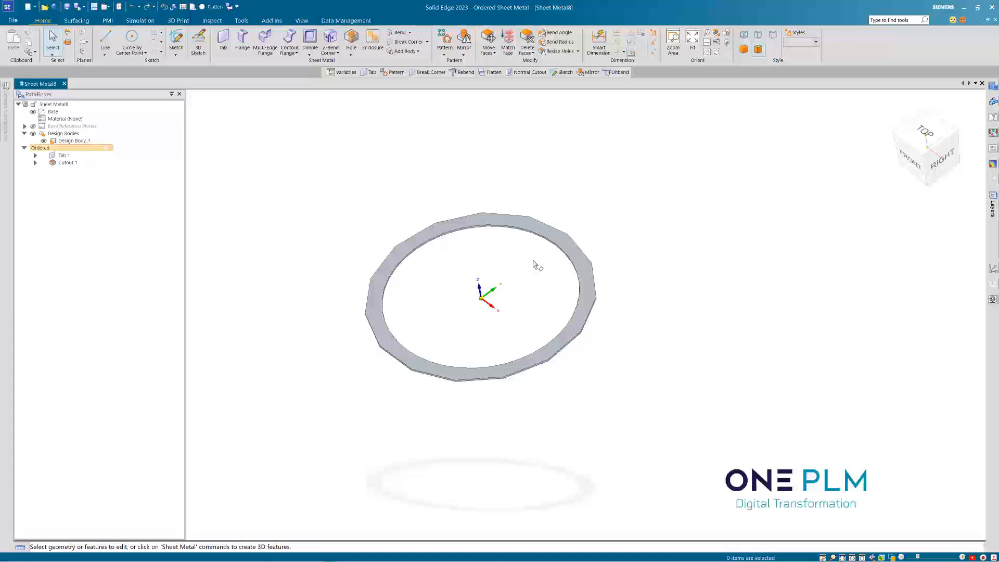
- Create a sketch on the ring's top face, with the sketch plane's x-axis aligned to the base x-axis
{"action": "left_click", "coordinate": [177, 46]}
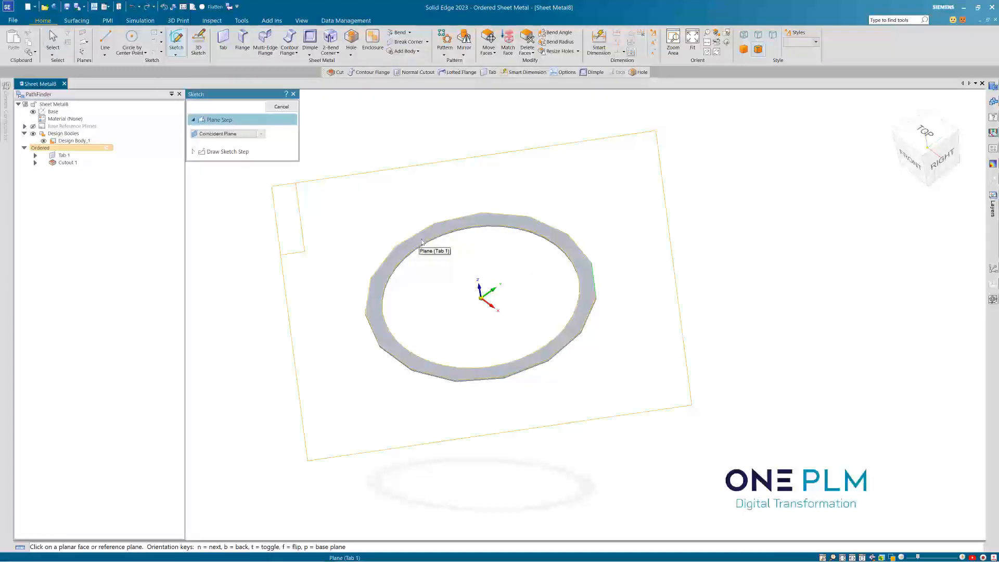
{"action": "middle_click_drag", "start_coordinate": [467, 269], "coordinate": [490, 287]}
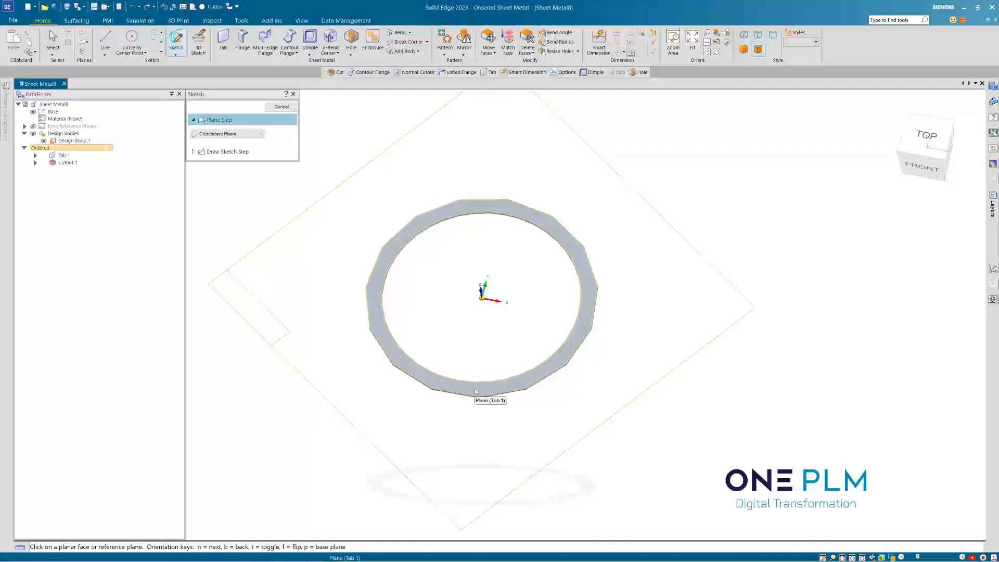
{"action": "key", "text": "n"}
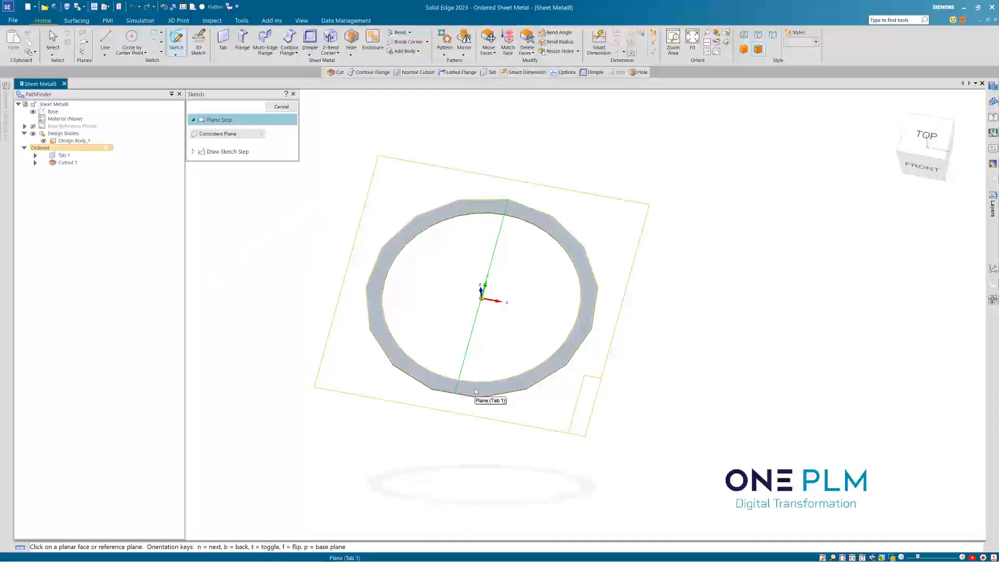
{"action": "key", "text": "n"}
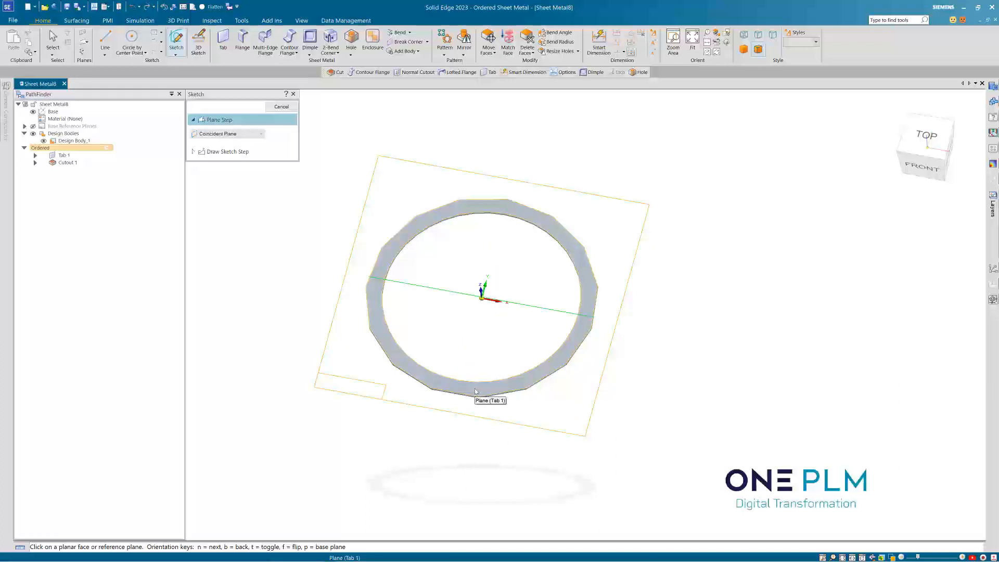
{"action": "left_click", "coordinate": [474, 388]}
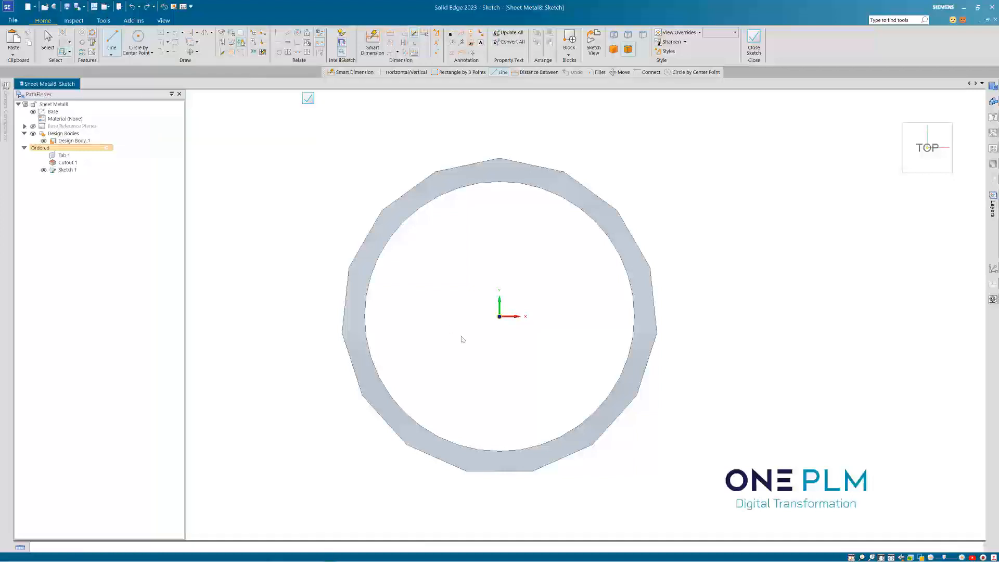
- Draw a full-circle circular pattern profile with a count of 15 from the origin to the midpoint of the polygon's lower edge; finish the sketch
{"action": "left_click", "coordinate": [92, 33]}
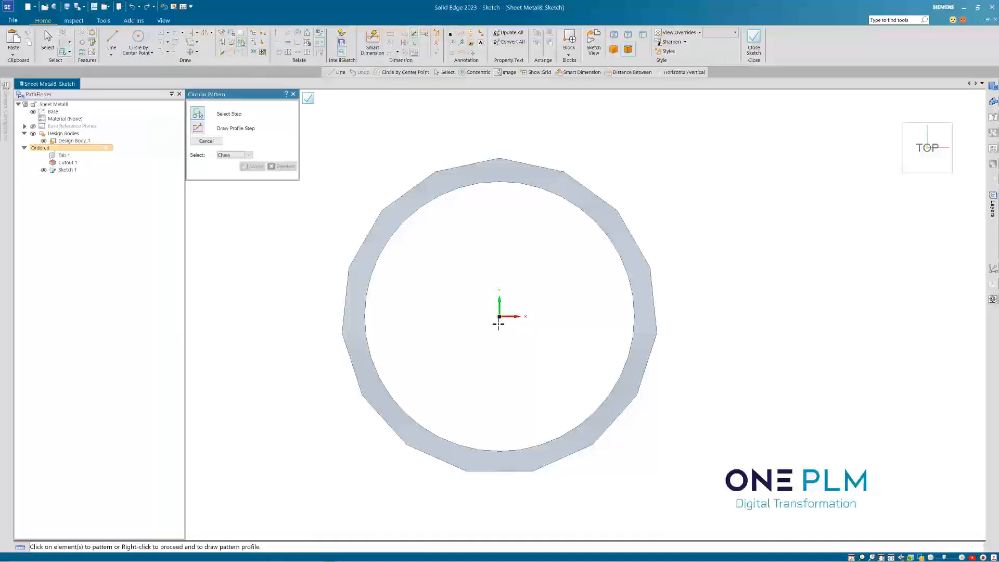
{"action": "left_click", "coordinate": [198, 129]}
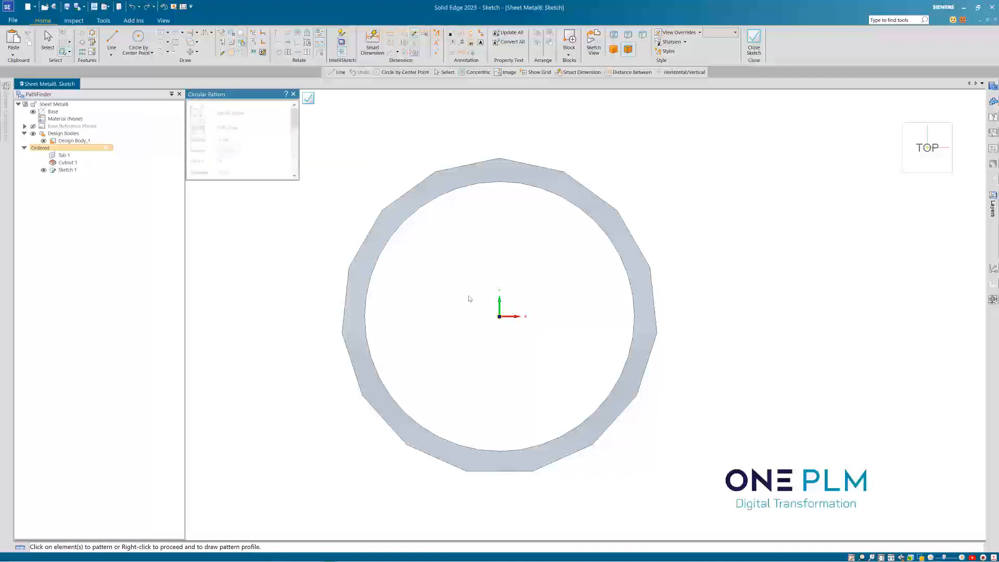
{"action": "left_click", "coordinate": [499, 316]}
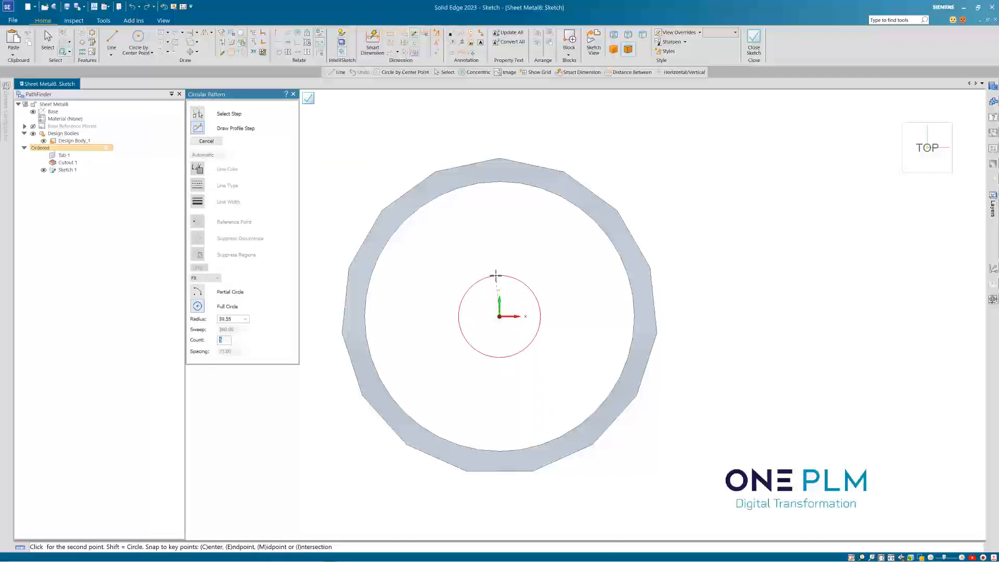
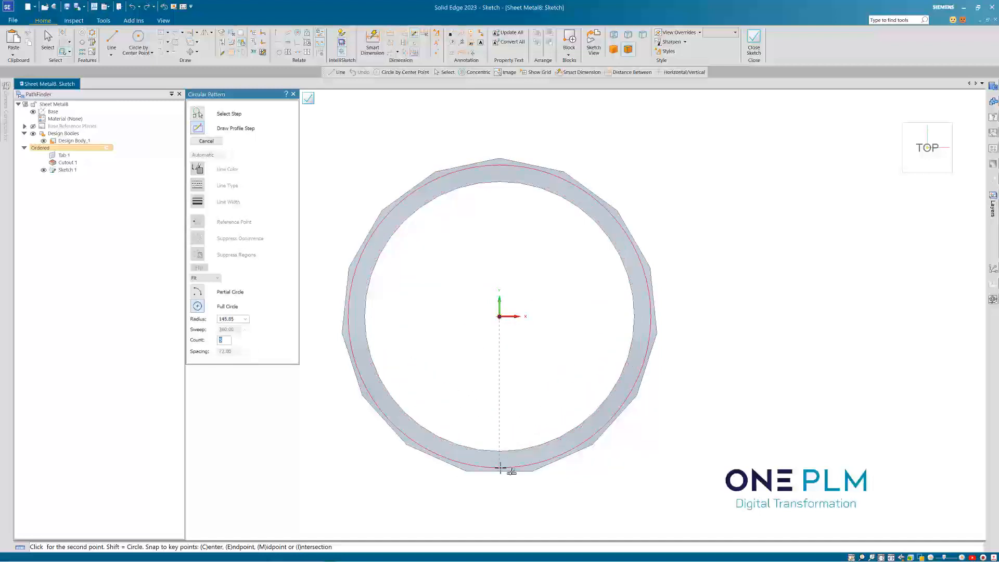
{"action": "left_click", "coordinate": [498, 471]}
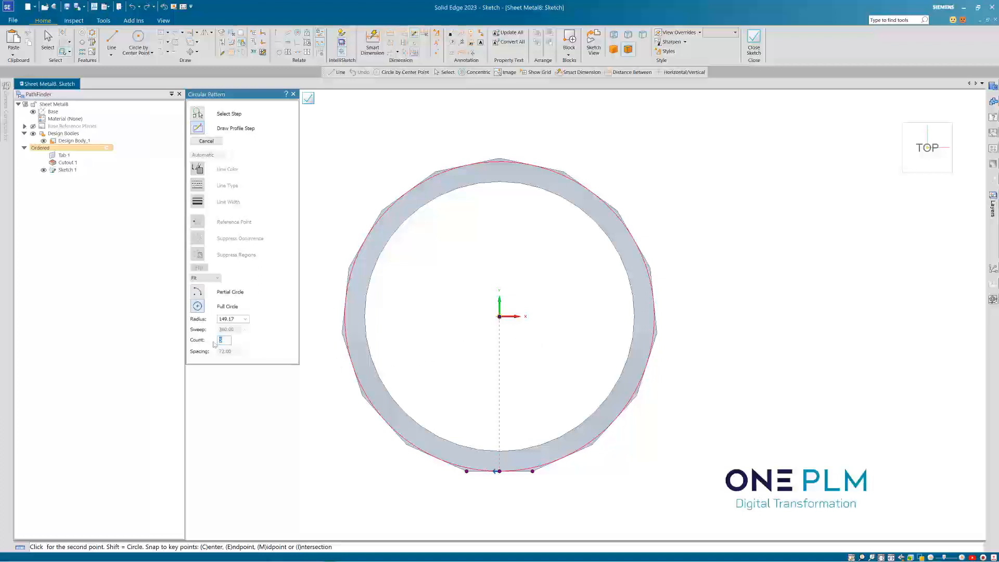
{"action": "key", "text": "Return"}
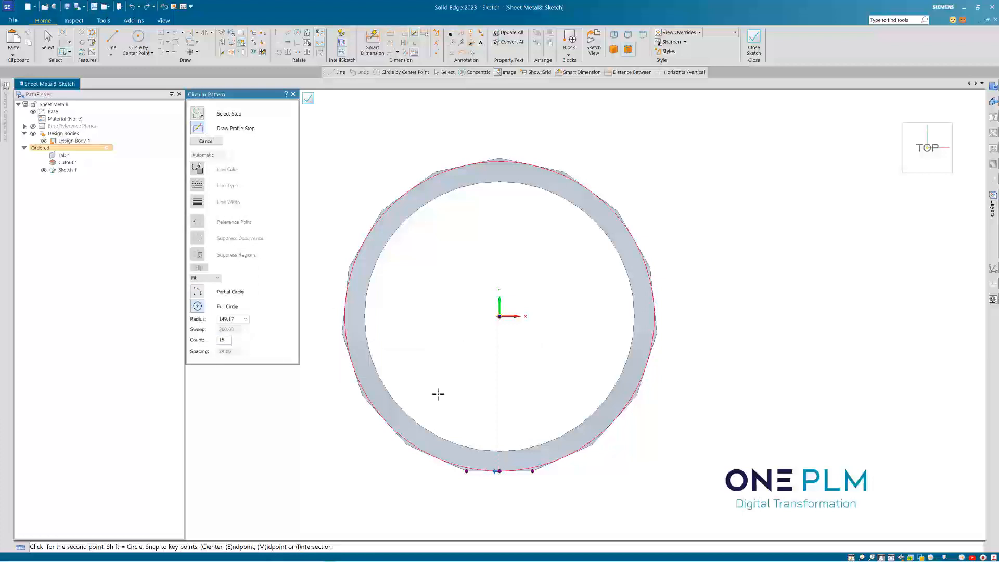
{"action": "scroll", "coordinate": [511, 482], "scroll_direction": "up", "scroll_amount": 4}
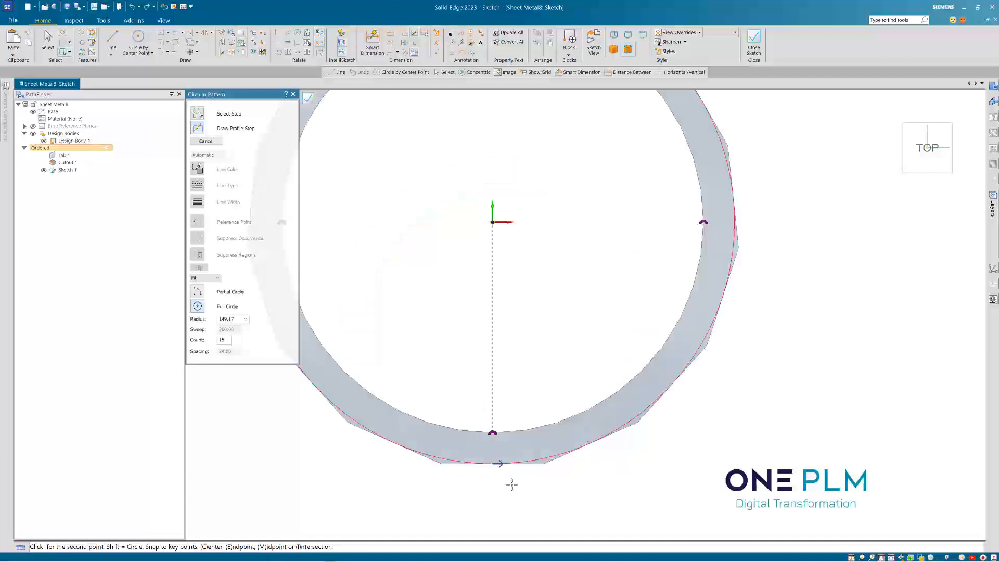
{"action": "scroll", "coordinate": [517, 458], "scroll_direction": "down", "scroll_amount": 3}
{"action": "left_click", "coordinate": [503, 466]}
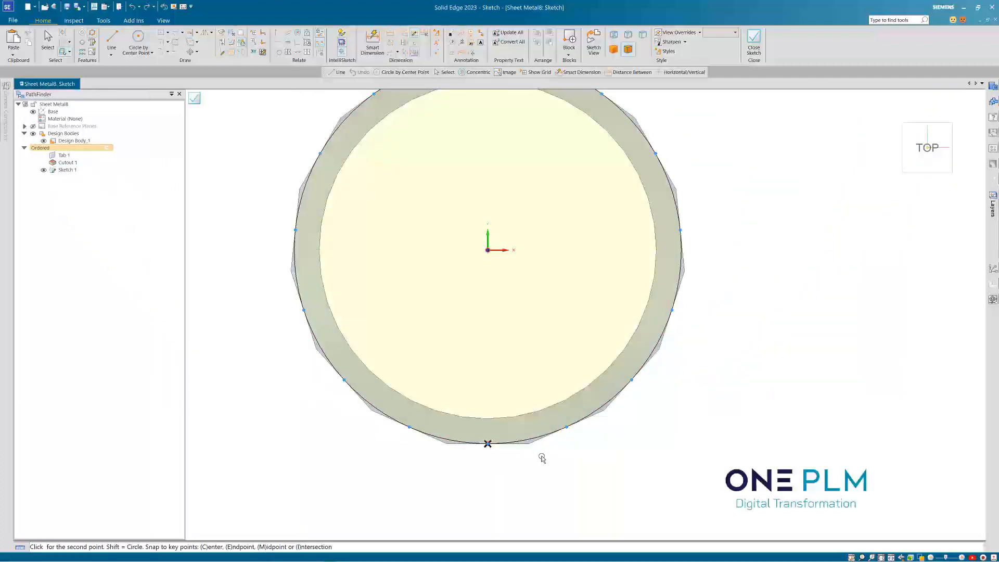
{"action": "scroll", "coordinate": [533, 406], "scroll_direction": "down", "scroll_amount": 2}
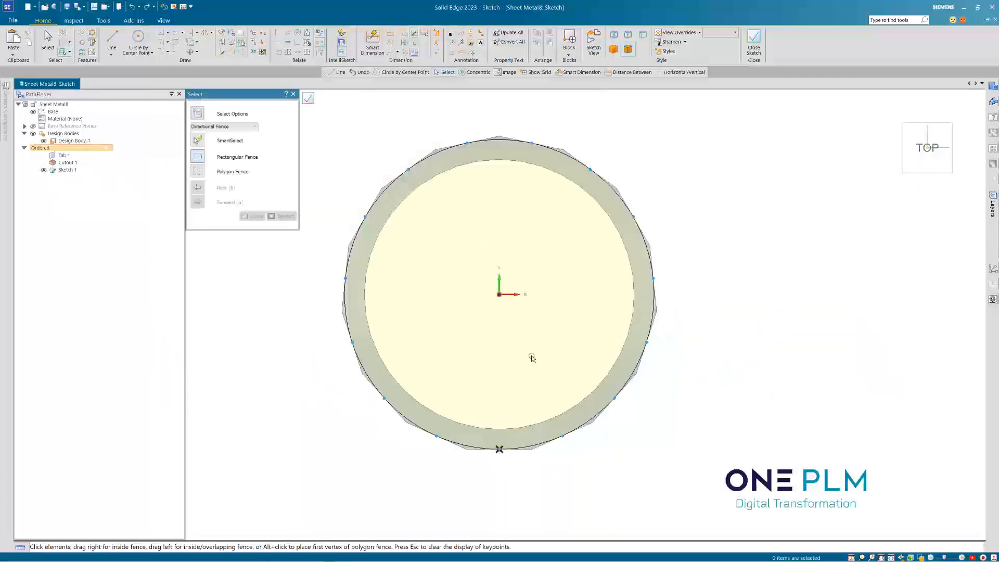
{"action": "left_click", "coordinate": [308, 100]}
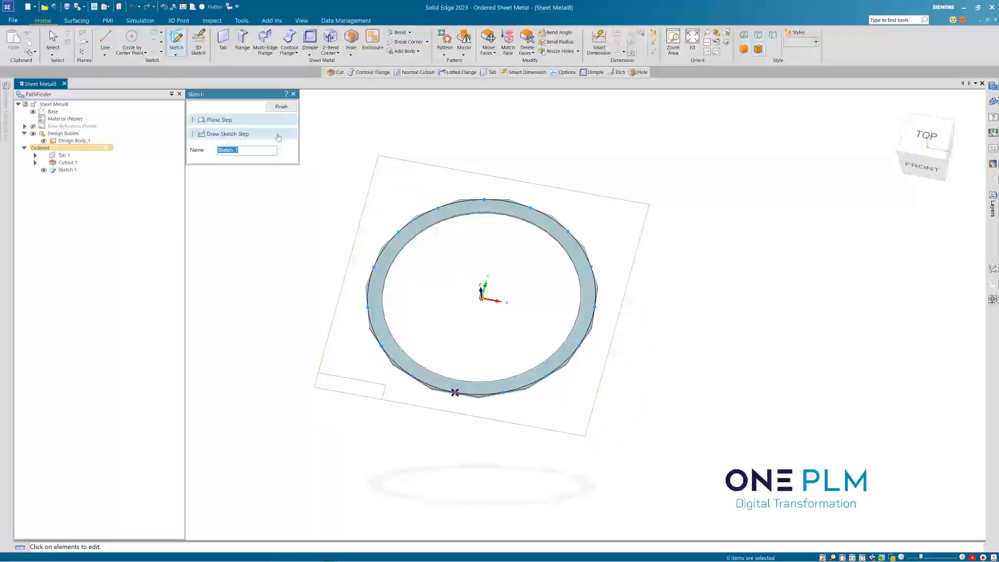
{"action": "left_click", "coordinate": [279, 111]}
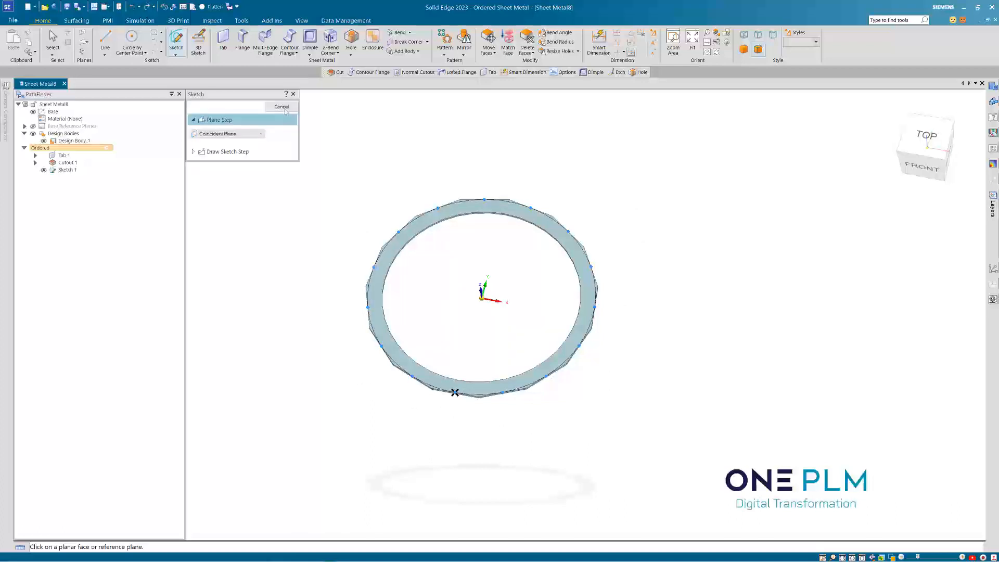
- Rename the circular pattern sketch to "Pattern x 15" and hide it
{"action": "left_click", "coordinate": [68, 171]}
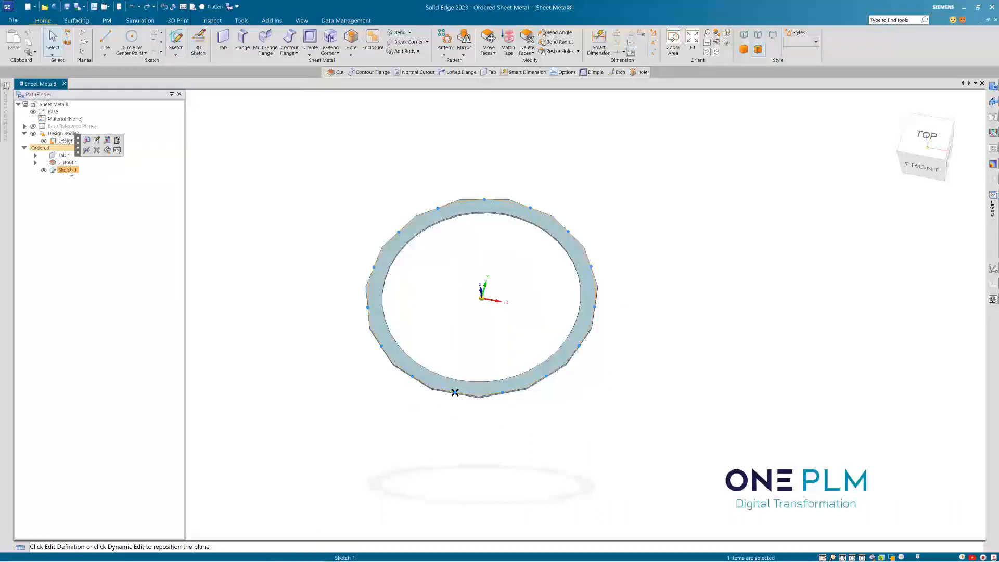
{"action": "left_click", "coordinate": [70, 170]}
{"action": "type", "text": "PA"}
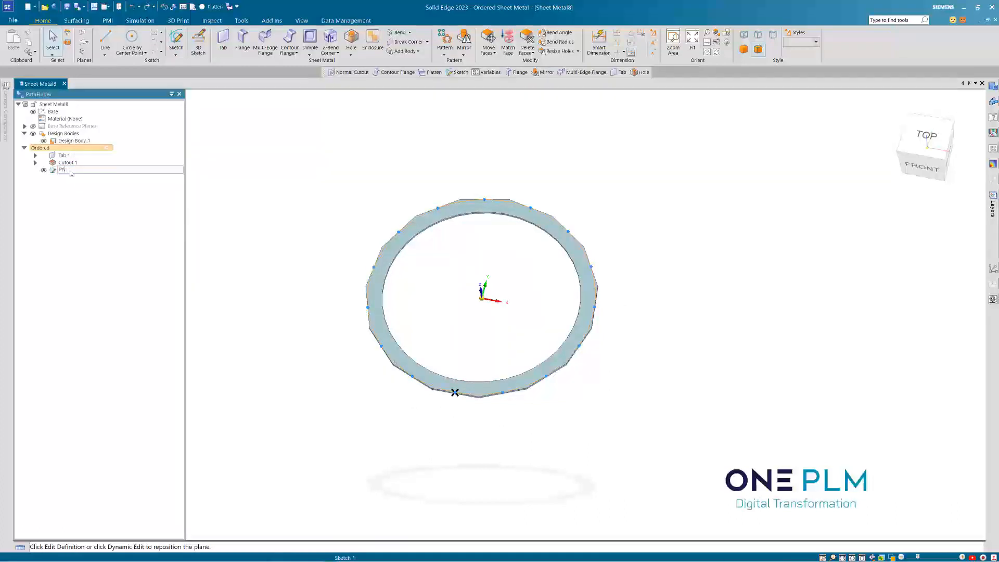
{"action": "type", "text": "ttern x 15"}
{"action": "key", "text": "Return"}
{"action": "left_click", "coordinate": [255, 165]}
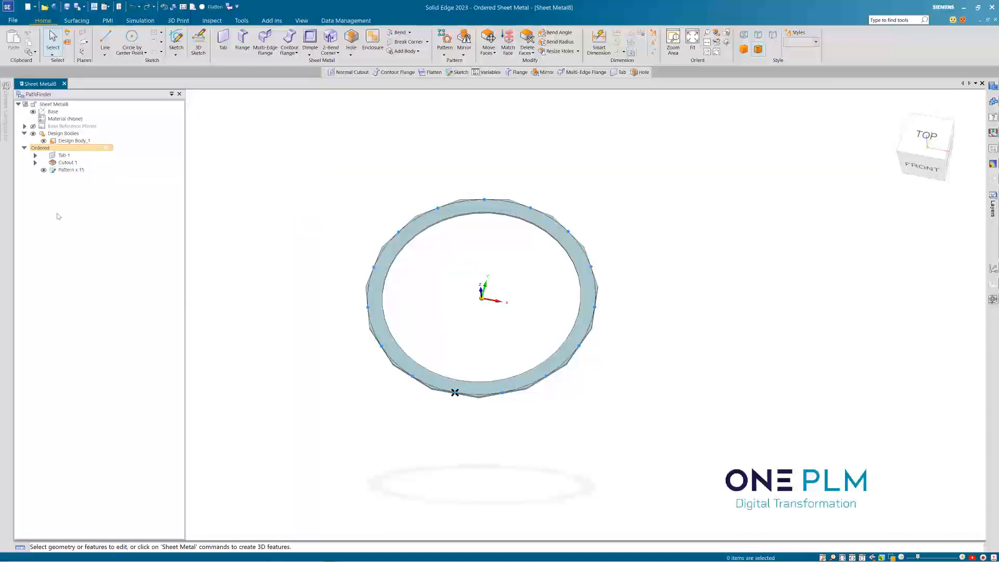
{"action": "left_click", "coordinate": [44, 170]}
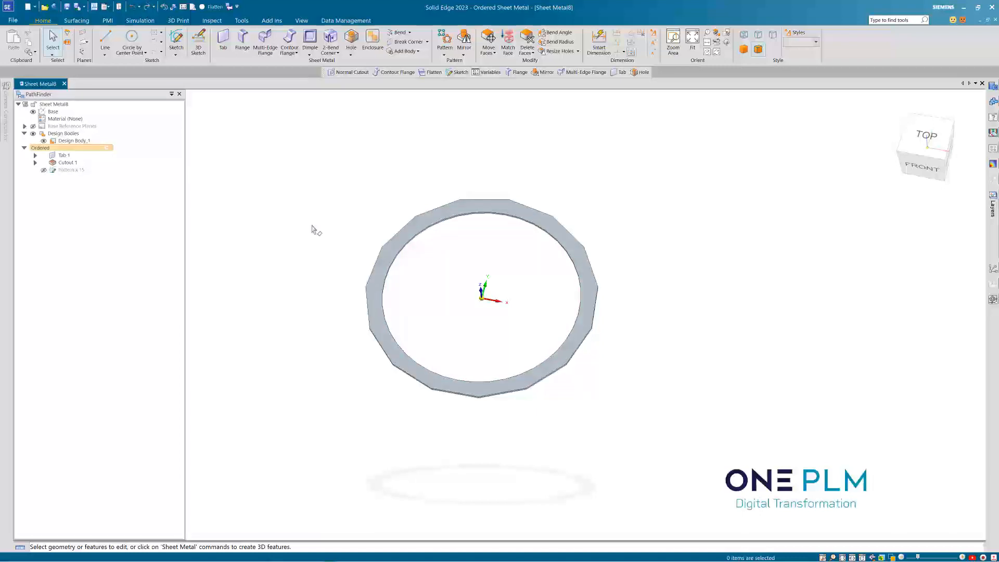
{"action": "scroll", "coordinate": [316, 224], "scroll_direction": "up", "scroll_amount": 2}
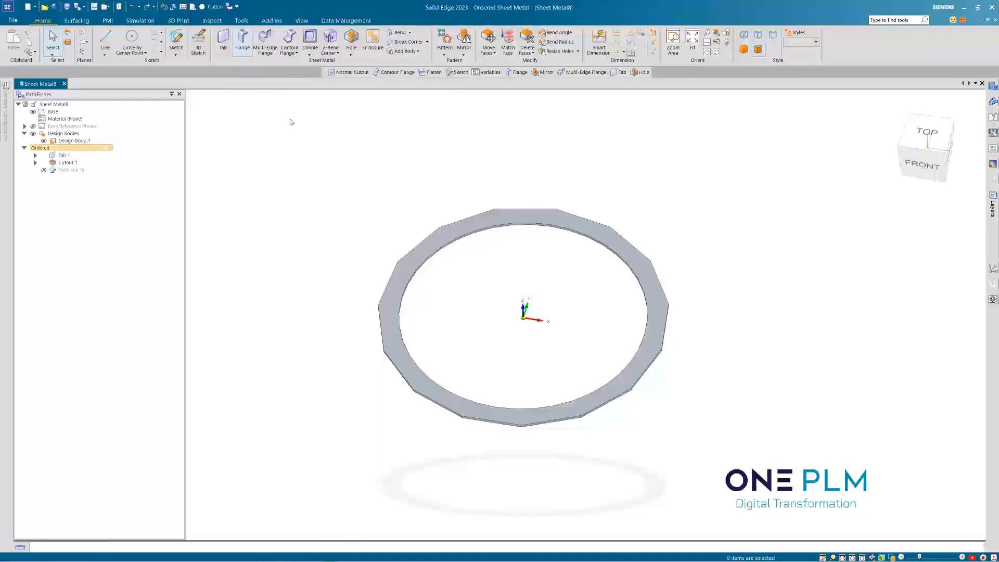
{"action": "left_click", "coordinate": [411, 239]}
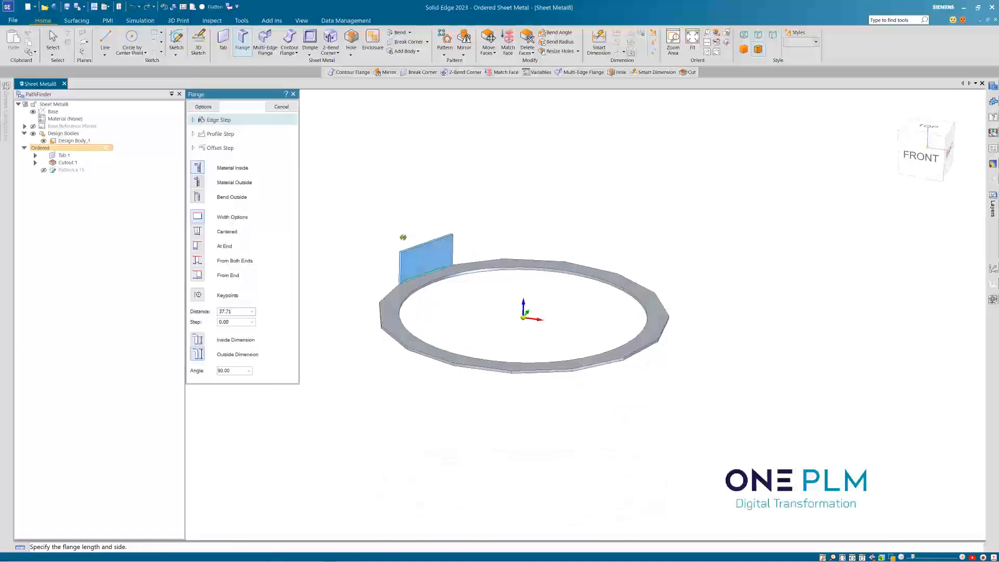
{"action": "scroll", "coordinate": [405, 223], "scroll_direction": "up", "scroll_amount": 3}
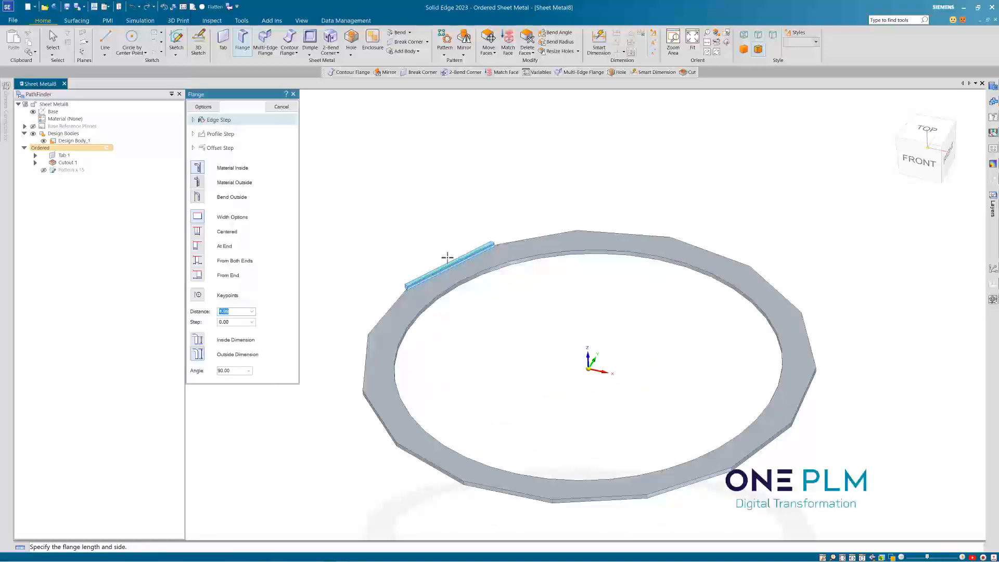
{"action": "left_click", "coordinate": [266, 41]}
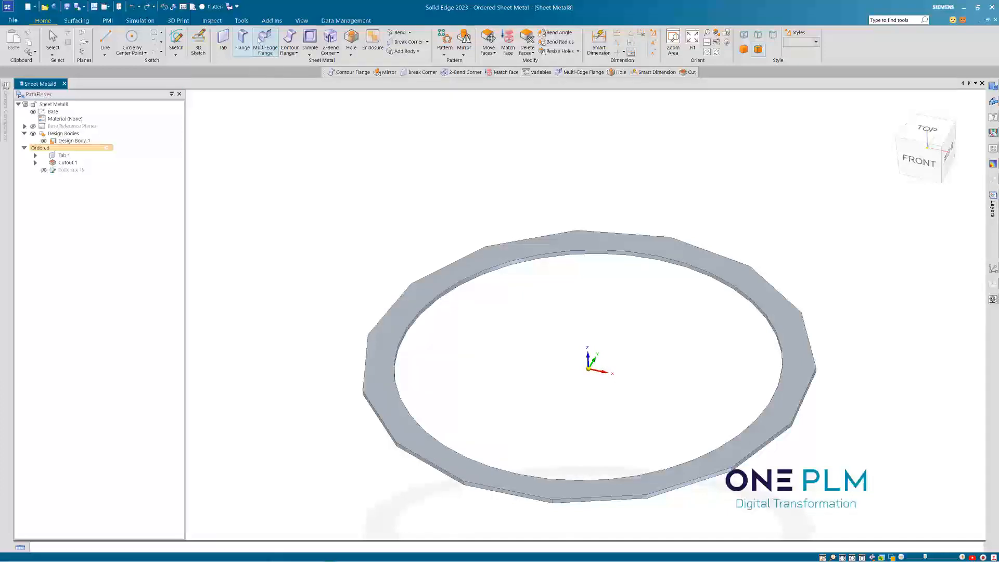
{"action": "left_click", "coordinate": [281, 106]}
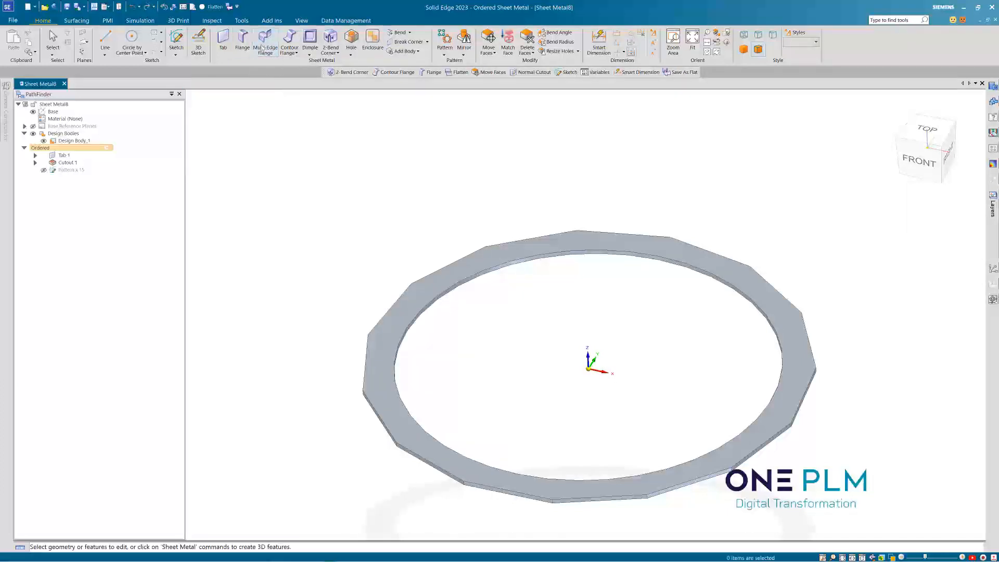
- Add a 50 mm multi-edge flange upward at 90° on the ring's front outer edge, where the pattern profile begins
{"action": "scroll", "coordinate": [519, 287], "scroll_direction": "down", "scroll_amount": 3}
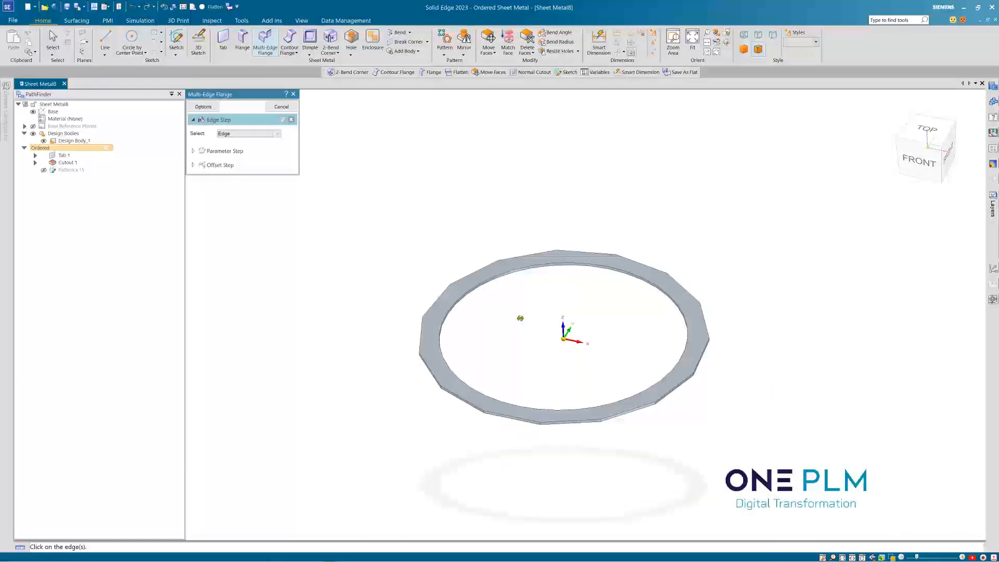
{"action": "middle_click_drag", "start_coordinate": [519, 317], "coordinate": [516, 422]}
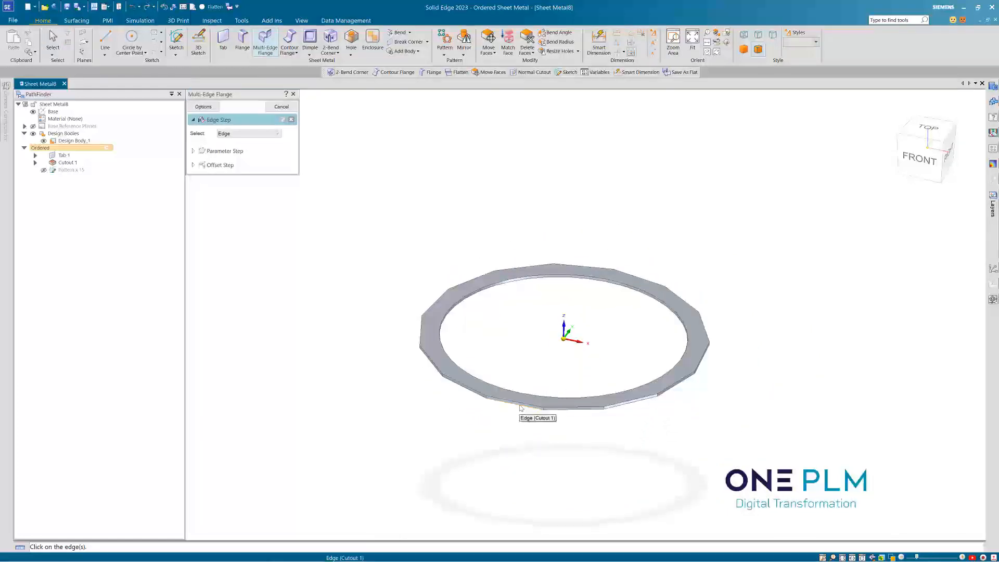
{"action": "left_click", "coordinate": [518, 406]}
{"action": "middle_click_drag", "start_coordinate": [522, 393], "coordinate": [441, 411]}
{"action": "right_click", "coordinate": [428, 395]}
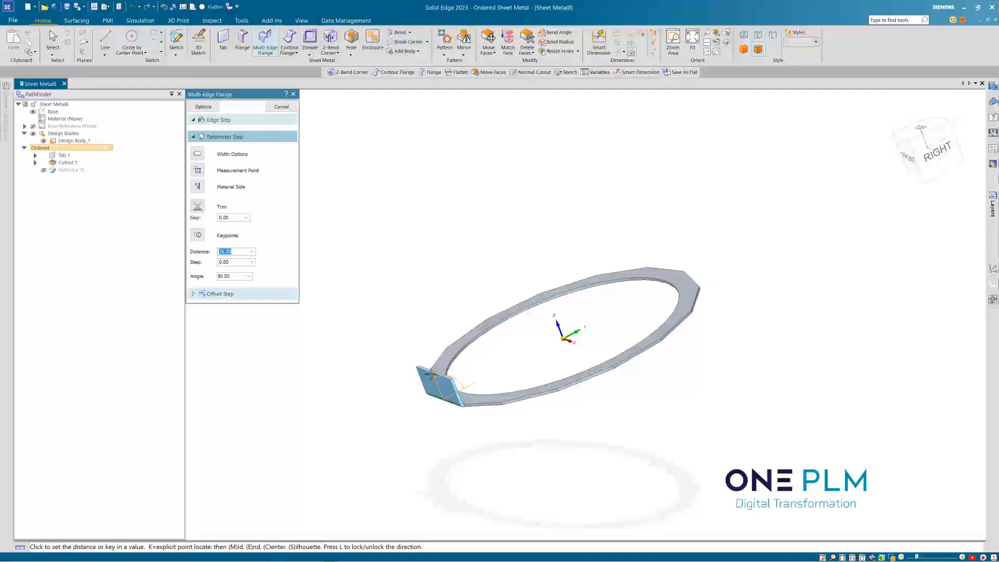
{"action": "key", "text": "Return"}
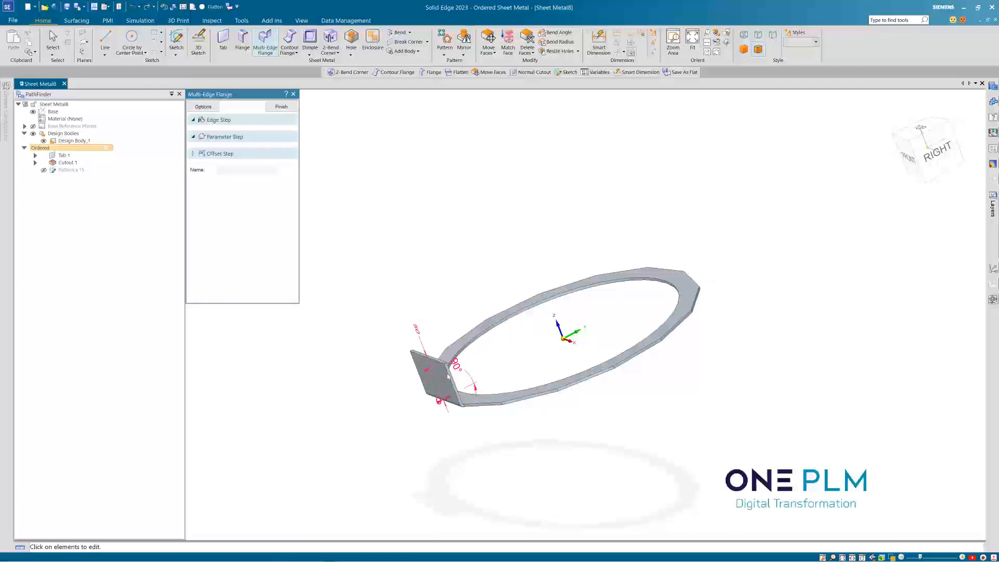
- Set the multi-edge flange's bend angle to 169°, finish the feature, and leave the command
{"action": "mouse_move", "coordinate": [516, 360]}
{"action": "middle_mouse_down"}
{"action": "mouse_move", "coordinate": [529, 330]}
{"action": "mouse_move", "coordinate": [525, 364]}
{"action": "middle_mouse_up"}
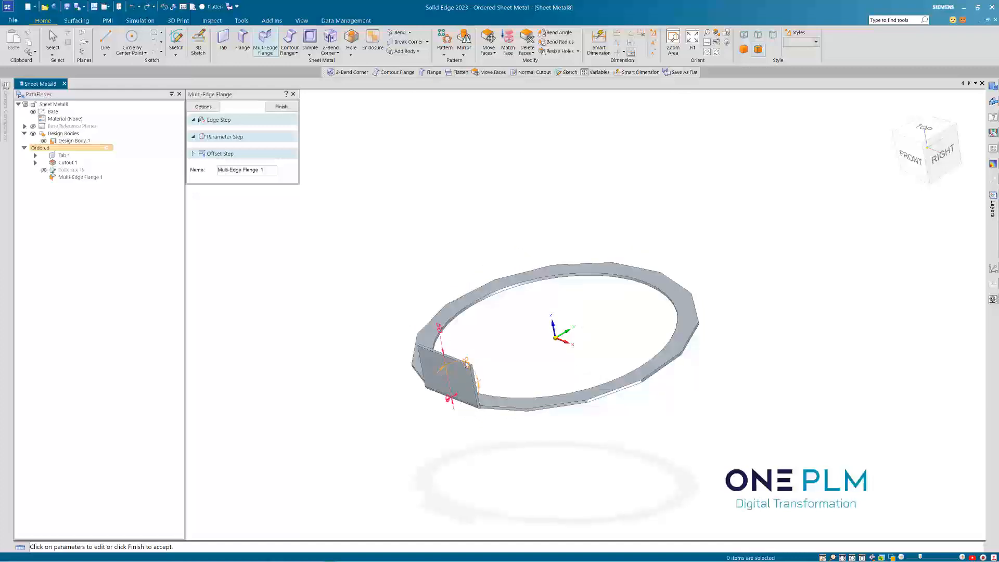
{"action": "right_click", "coordinate": [523, 359]}
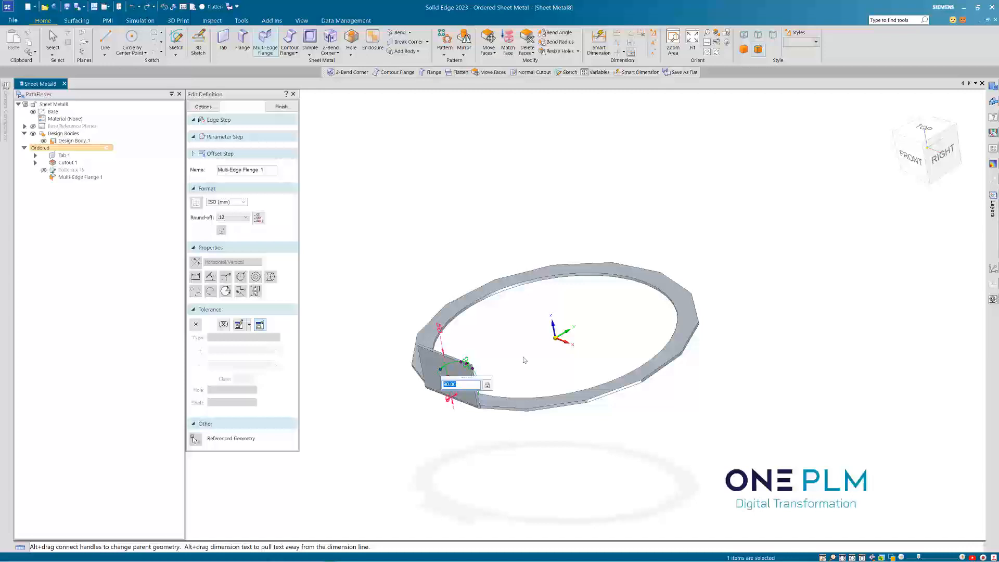
{"action": "type", "text": "169"}
{"action": "key", "text": "Return"}
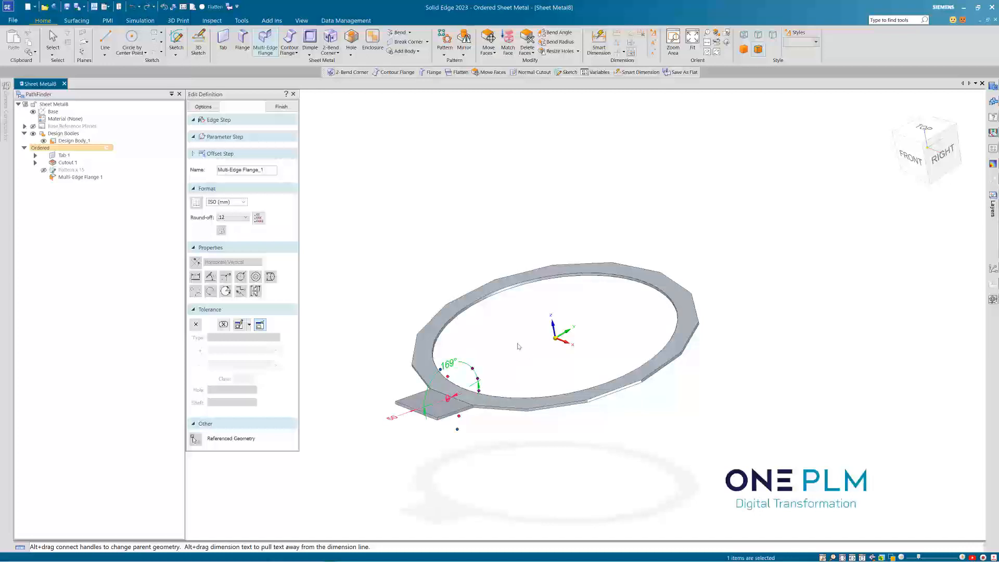
{"action": "middle_click_drag", "start_coordinate": [517, 346], "coordinate": [524, 357]}
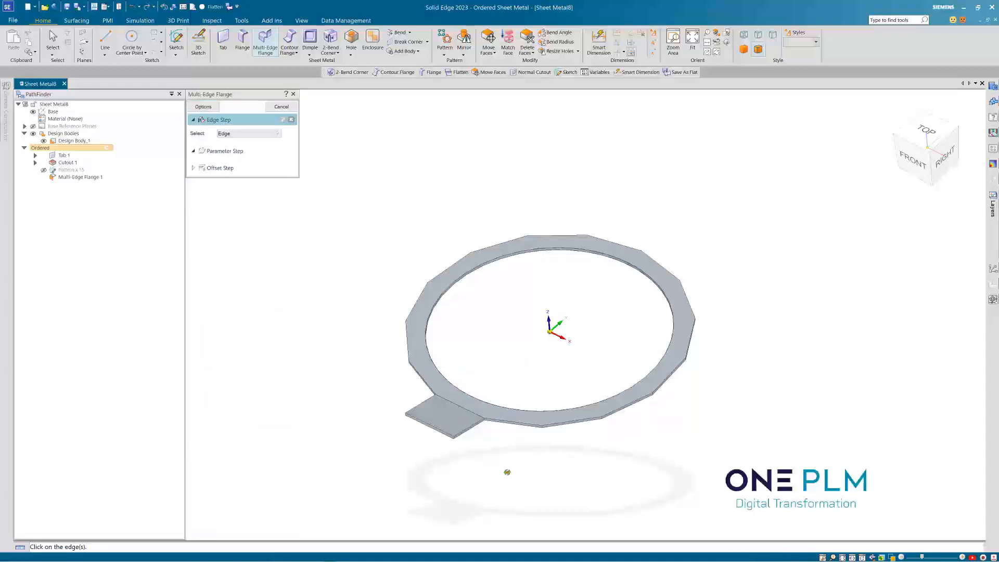
{"action": "middle_click_drag", "start_coordinate": [507, 472], "coordinate": [436, 432]}
{"action": "scroll", "coordinate": [436, 432], "scroll_direction": "up", "scroll_amount": 3}
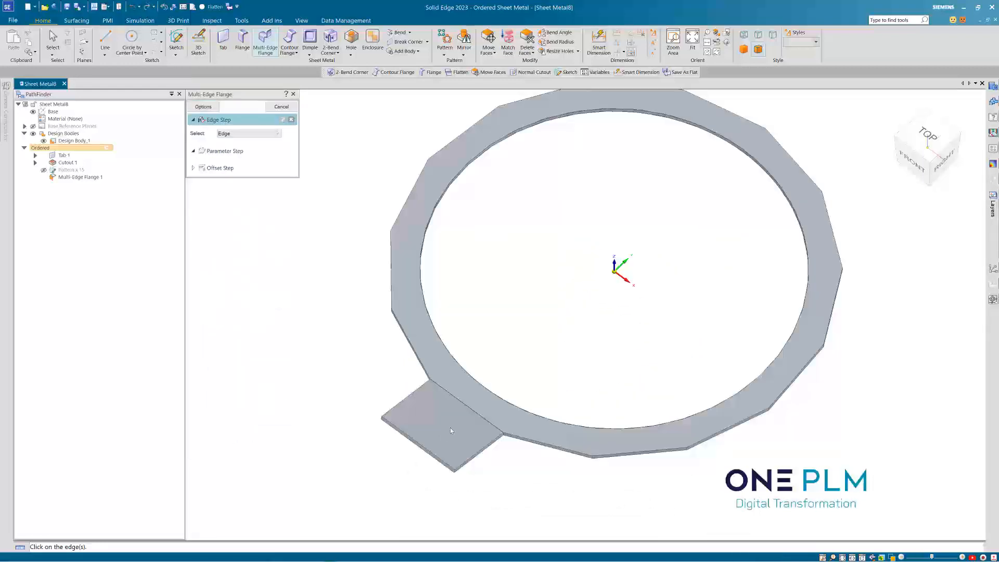
{"action": "scroll", "coordinate": [451, 430], "scroll_direction": "down", "scroll_amount": 2}
{"action": "left_click", "coordinate": [279, 107]}
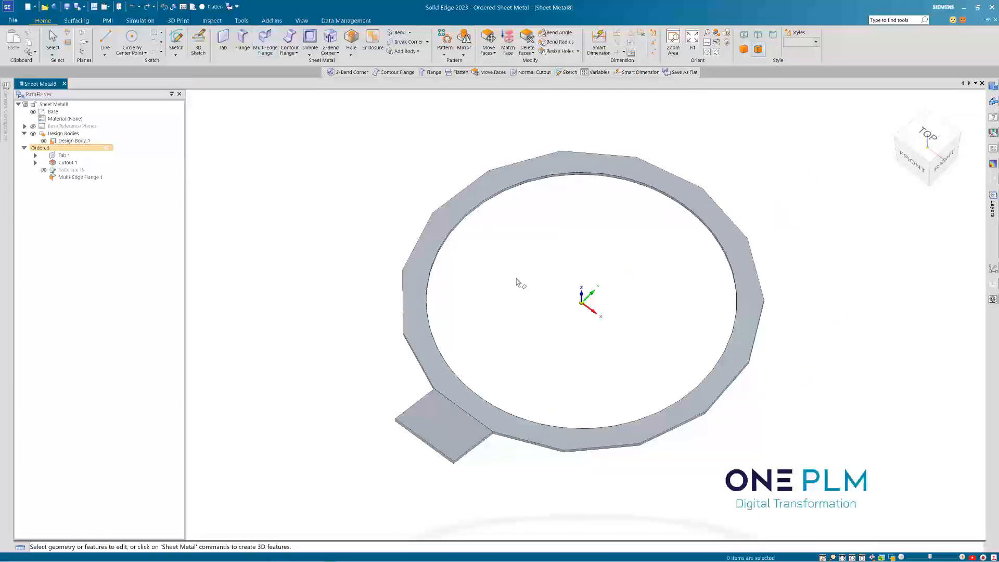
- Delete the multi-edge flange from the ring's front edge
{"action": "left_click", "coordinate": [242, 43]}
{"action": "key", "text": "Escape"}
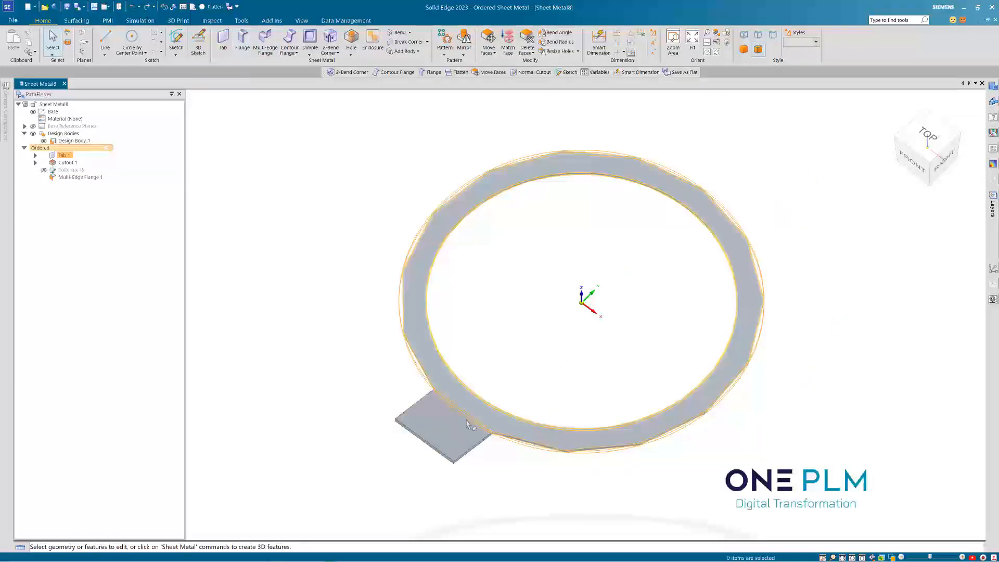
{"action": "left_click", "coordinate": [439, 432]}
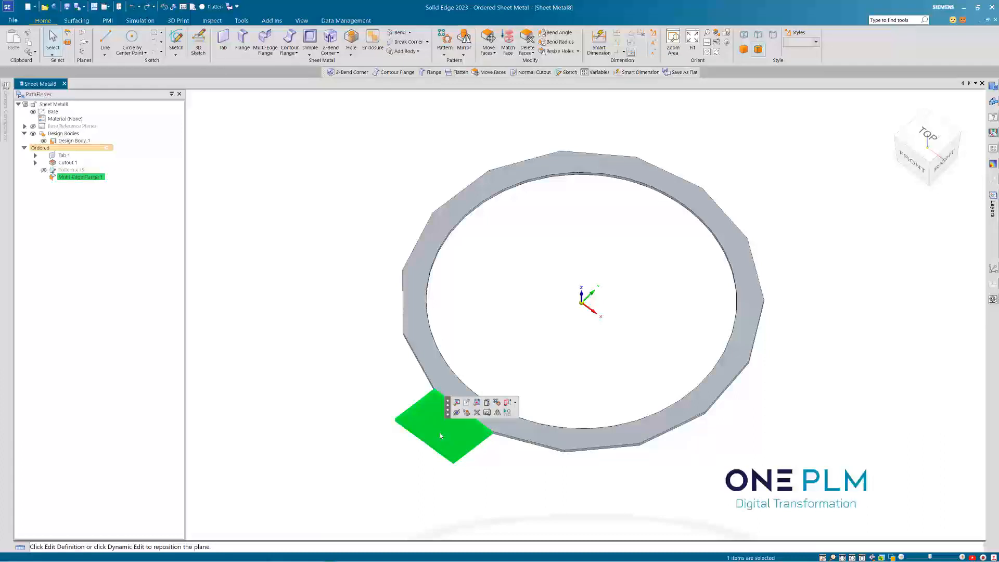
{"action": "key", "text": "Delete"}
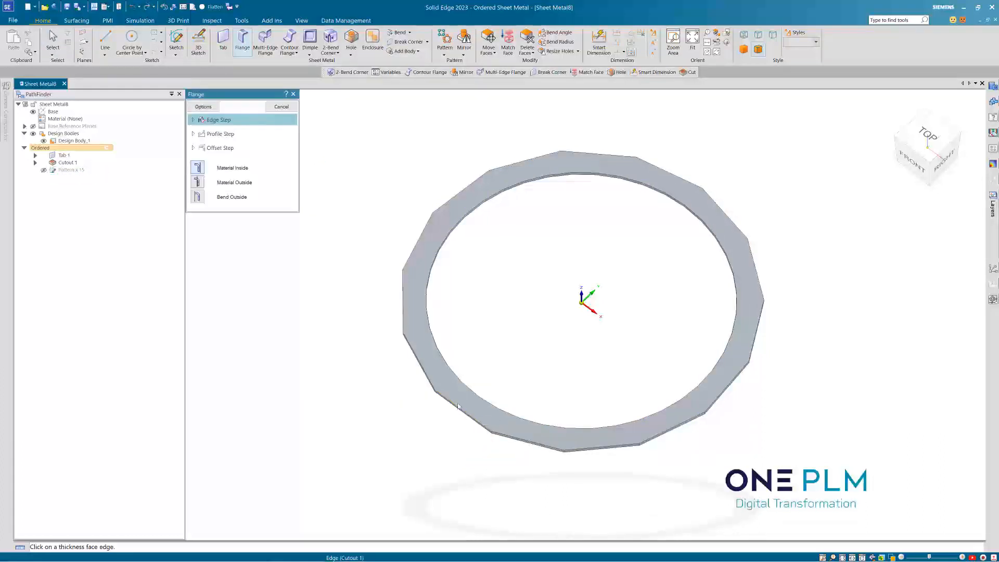
{"action": "left_click", "coordinate": [444, 379]}
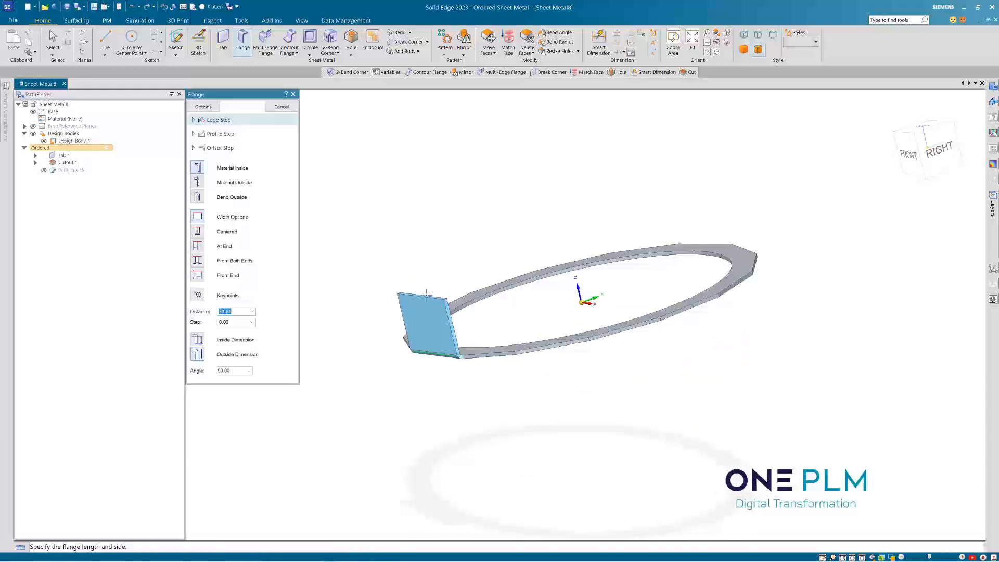
{"action": "left_click", "coordinate": [432, 298]}
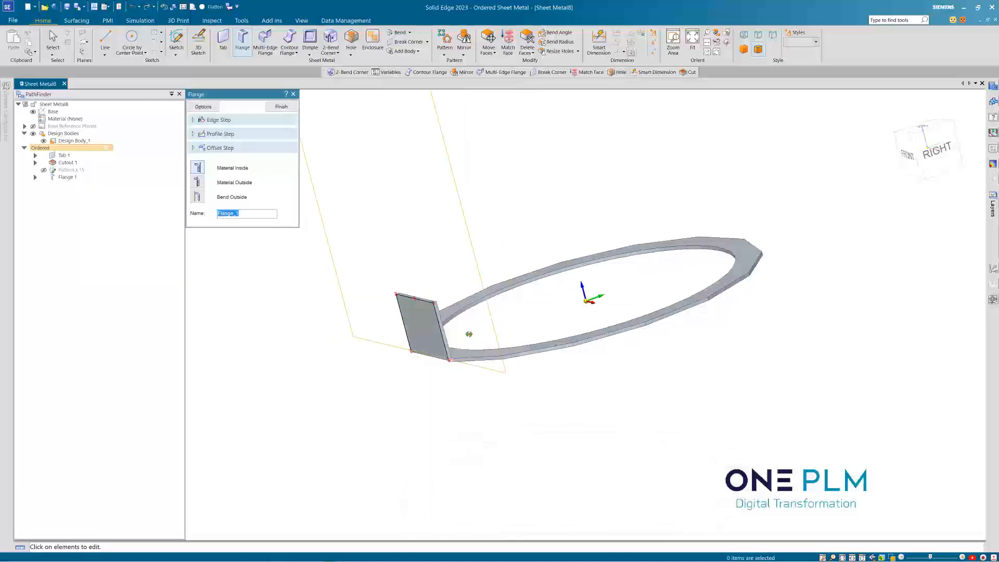
{"action": "left_click", "coordinate": [449, 345]}
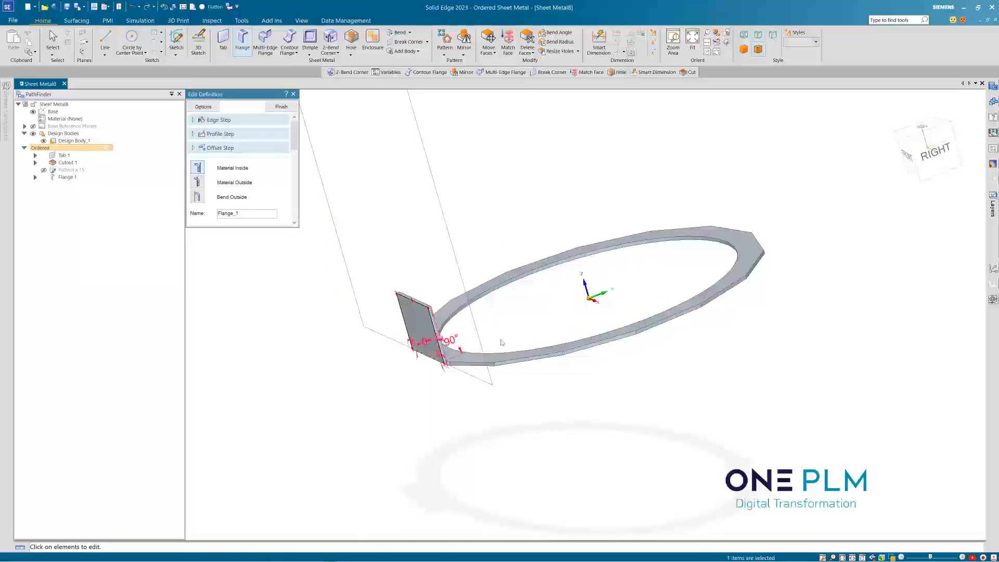
{"action": "key", "text": "Return"}
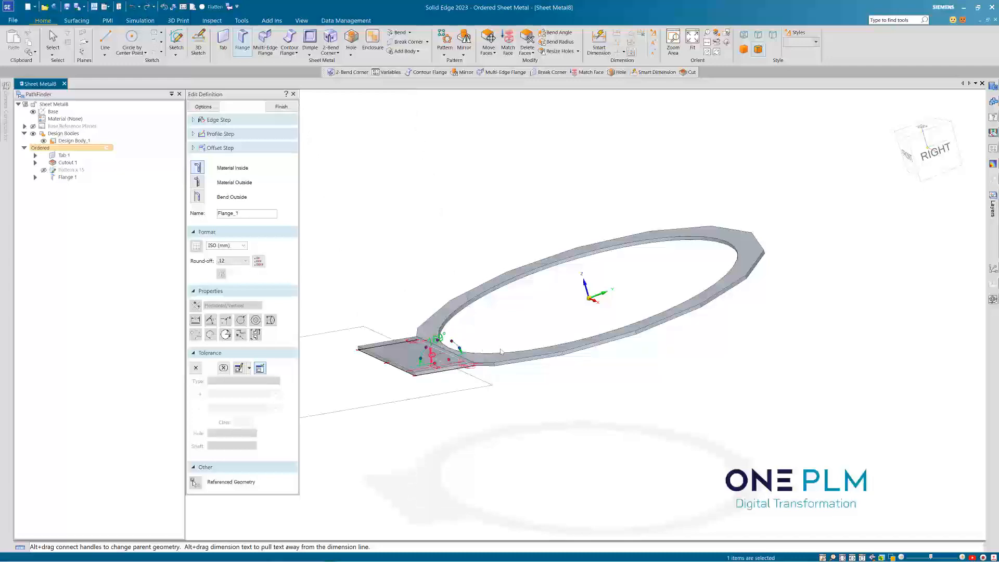
{"action": "key", "text": "ctrl+t"}
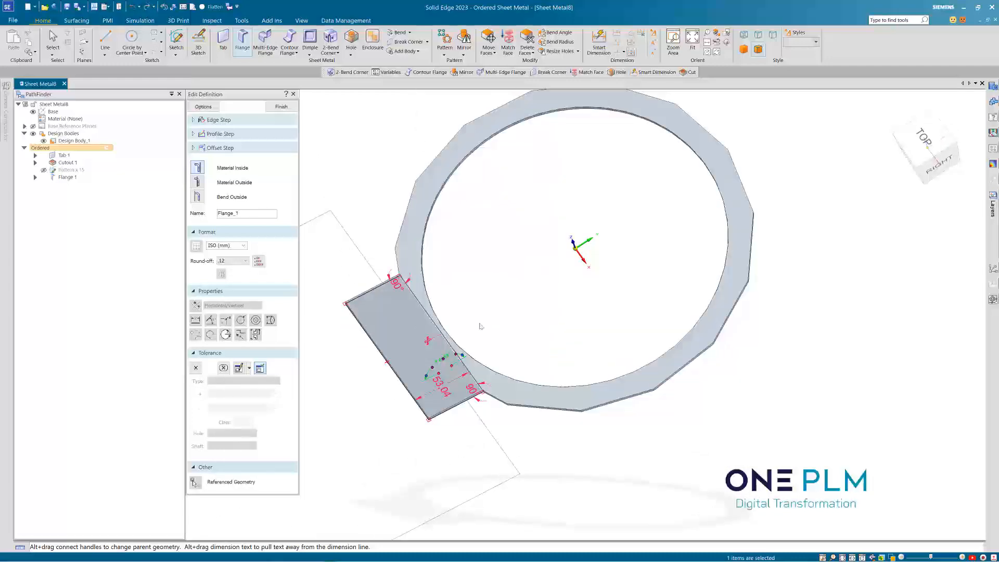
{"action": "middle_click_drag", "start_coordinate": [480, 327], "coordinate": [486, 286]}
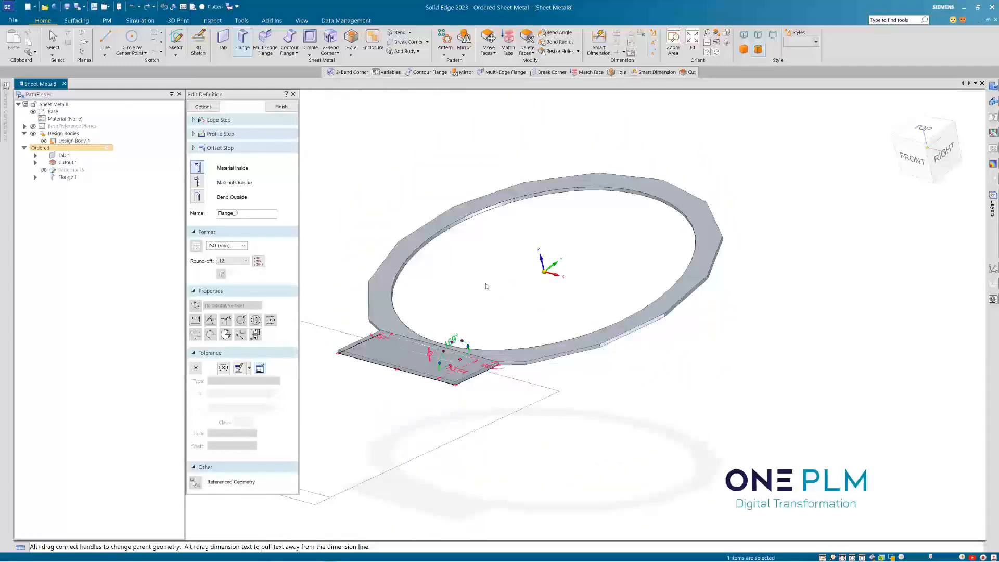
{"action": "key", "text": "Delete"}
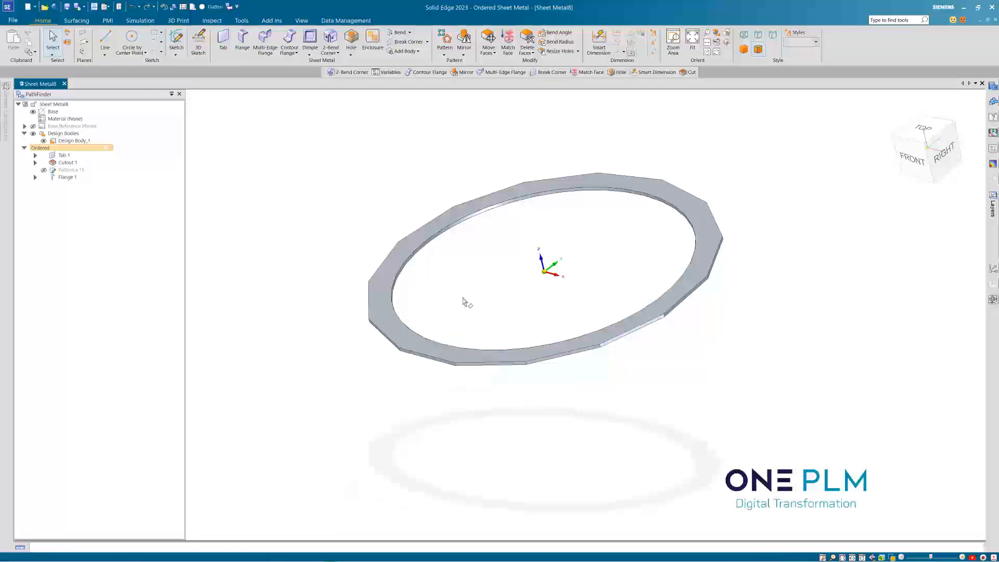
- Add an upward edge flange about 58 mm long on the ring's front outer edge
{"action": "left_click", "coordinate": [245, 40]}
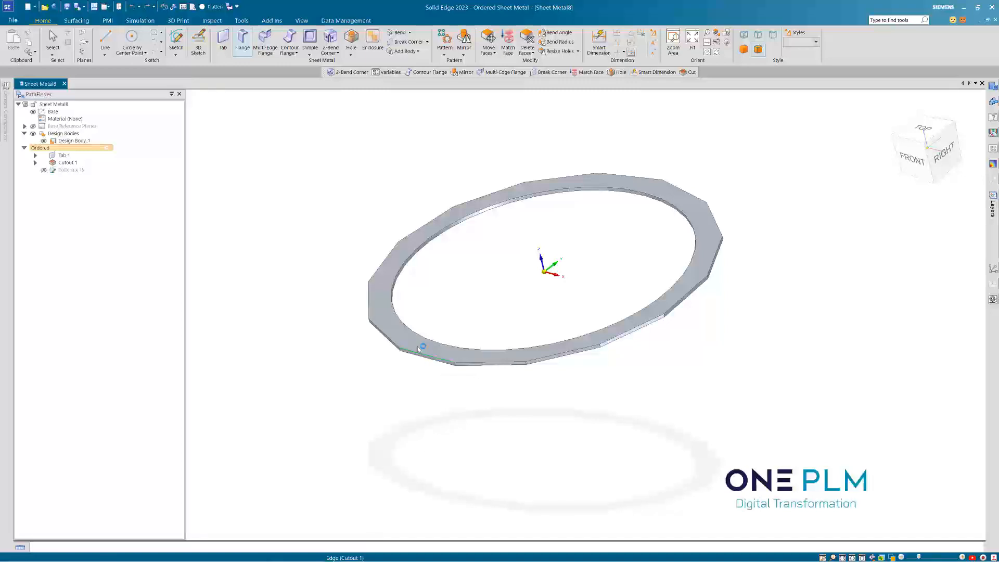
{"action": "left_click", "coordinate": [417, 345]}
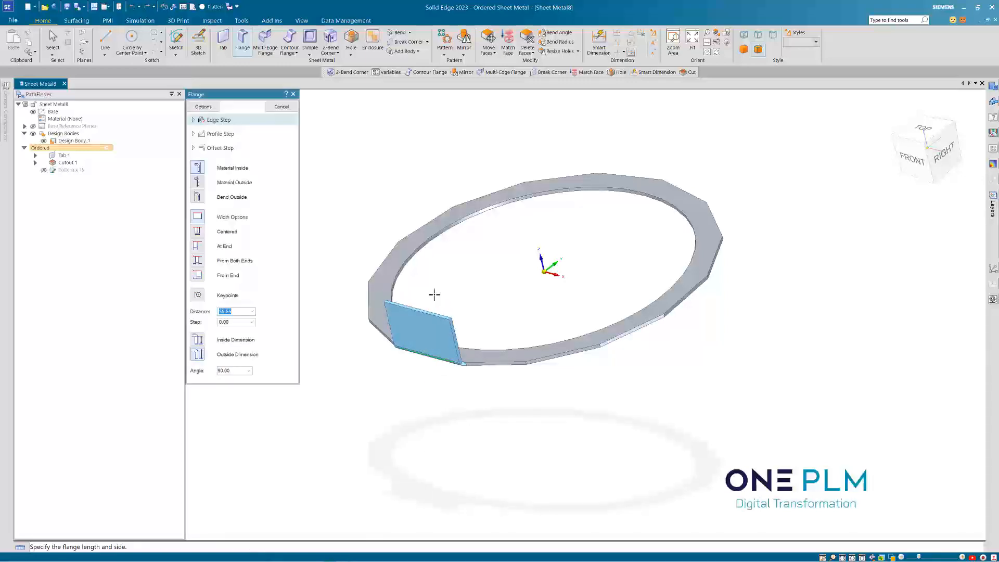
{"action": "left_click", "coordinate": [474, 290]}
- Set the flange's bend angle to 169° and place its bend outside the ring's edge
{"action": "mouse_move", "coordinate": [479, 327]}
{"action": "middle_mouse_down"}
{"action": "mouse_move", "coordinate": [480, 312]}
{"action": "mouse_move", "coordinate": [462, 321]}
{"action": "middle_mouse_up"}
{"action": "left_click", "coordinate": [431, 335]}
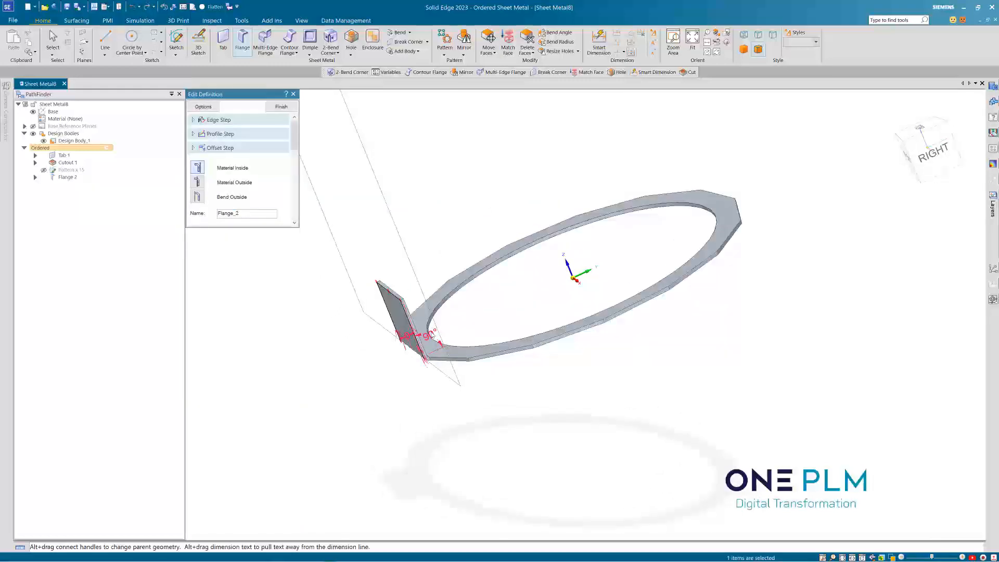
{"action": "type", "text": "169"}
{"action": "key", "text": "Return"}
{"action": "middle_click_drag", "start_coordinate": [471, 317], "coordinate": [488, 348]}
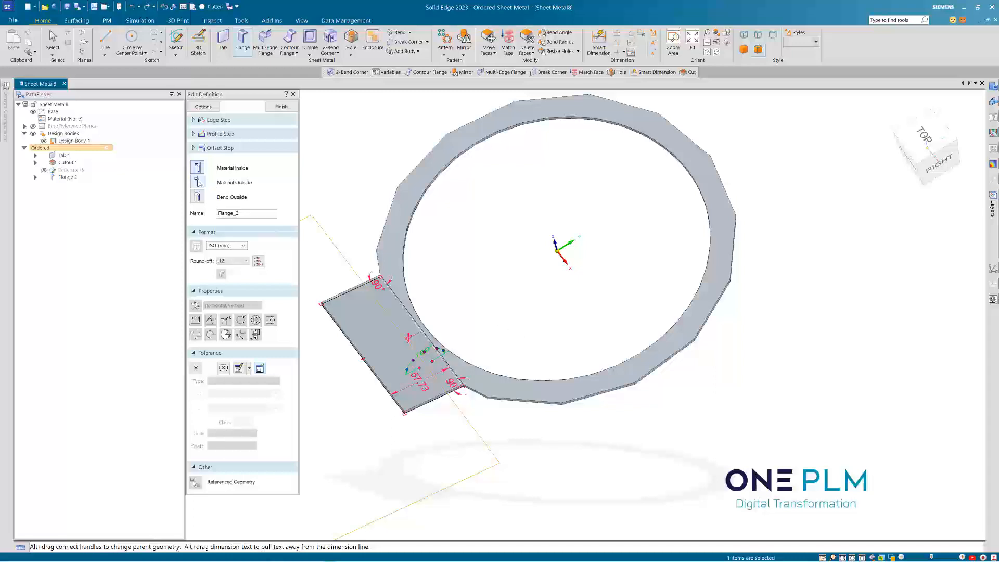
{"action": "left_click", "coordinate": [197, 197]}
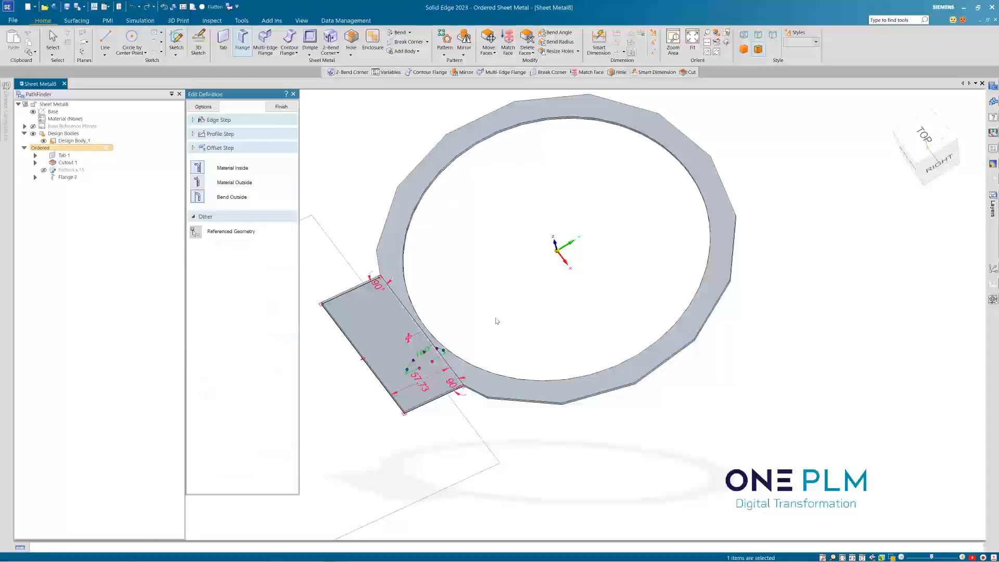
{"action": "mouse_move", "coordinate": [457, 324]}
{"action": "middle_mouse_down"}
{"action": "mouse_move", "coordinate": [457, 302]}
{"action": "mouse_move", "coordinate": [461, 310]}
{"action": "middle_mouse_up"}
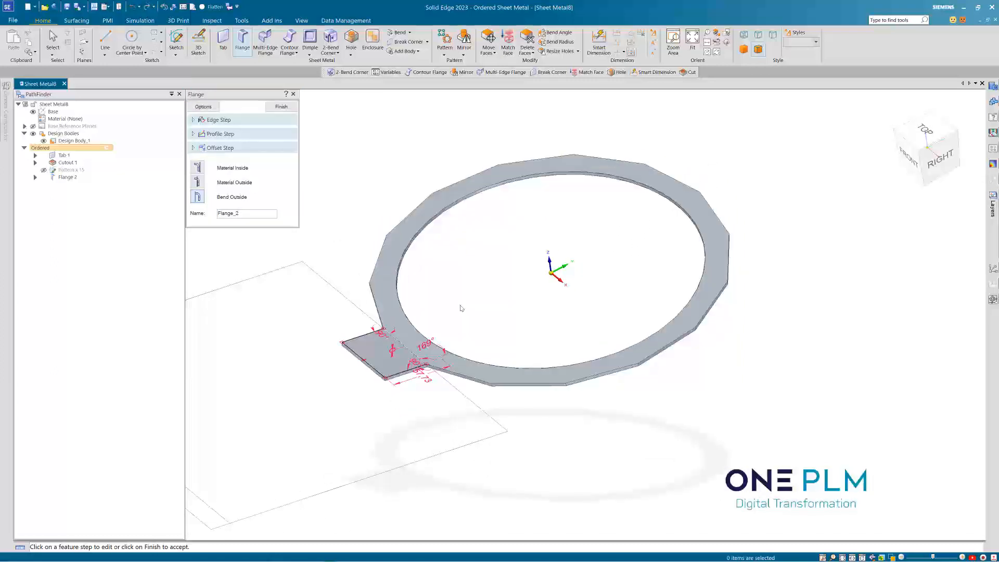
{"action": "middle_click_drag", "start_coordinate": [443, 313], "coordinate": [450, 306]}
{"action": "scroll", "coordinate": [430, 366], "scroll_direction": "up", "scroll_amount": 3}
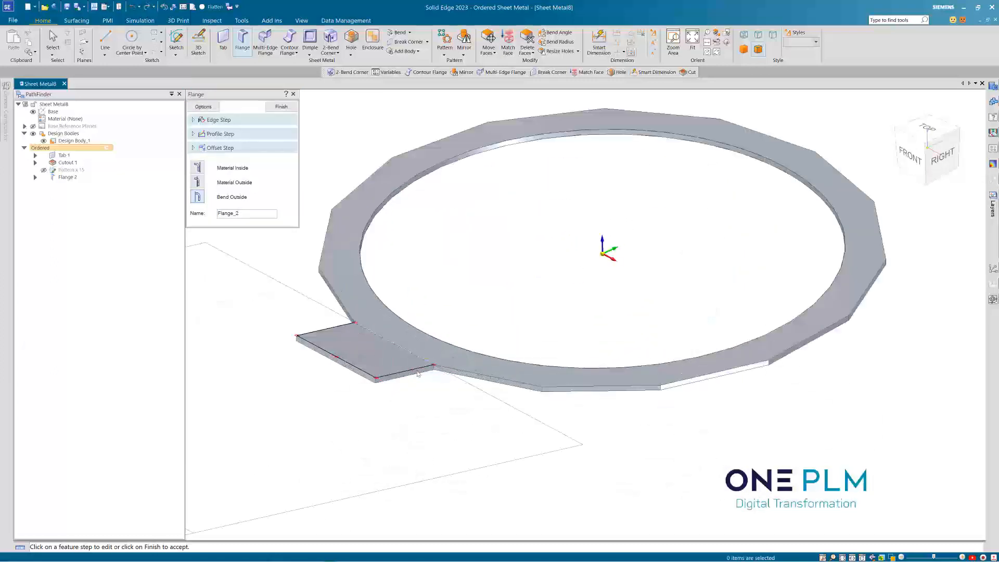
{"action": "middle_click_drag", "start_coordinate": [423, 387], "coordinate": [423, 405]}
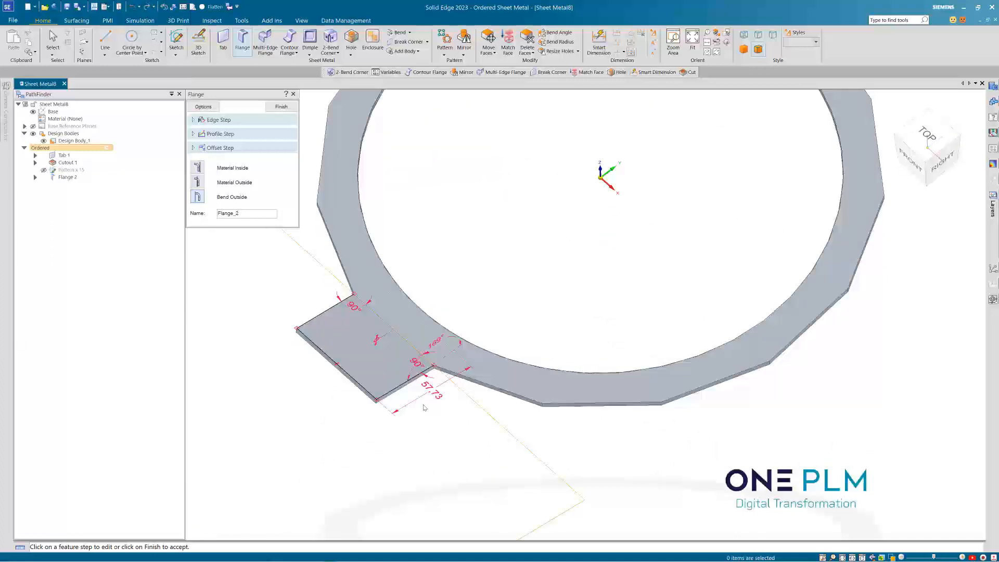
- Open the flange's profile sketch and delete both 90° angle dimensions on its side lines
{"action": "left_click", "coordinate": [217, 135]}
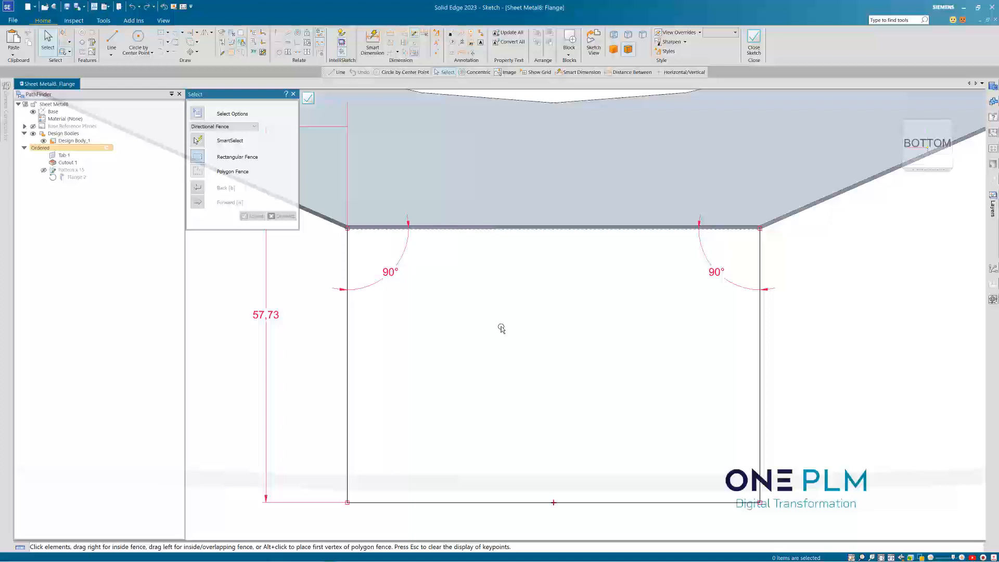
{"action": "scroll", "coordinate": [487, 323], "scroll_direction": "down", "scroll_amount": 2}
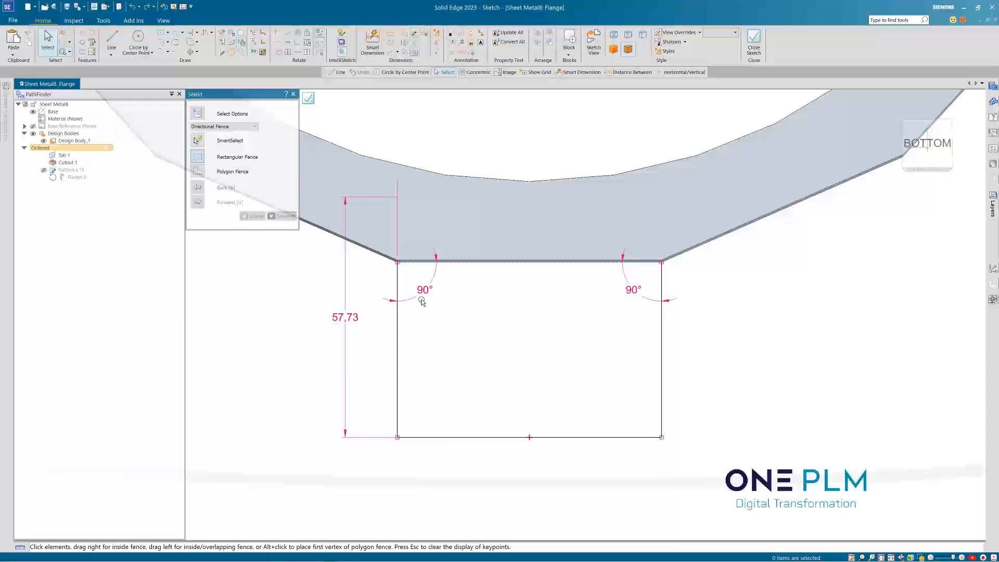
{"action": "scroll", "coordinate": [432, 324], "scroll_direction": "down", "scroll_amount": 5}
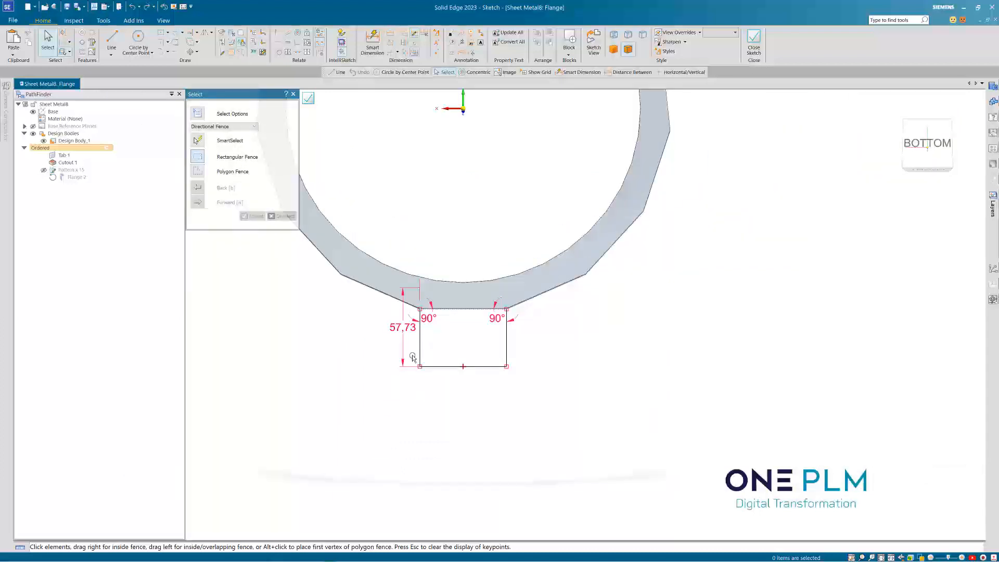
{"action": "scroll", "coordinate": [442, 317], "scroll_direction": "up", "scroll_amount": 4}
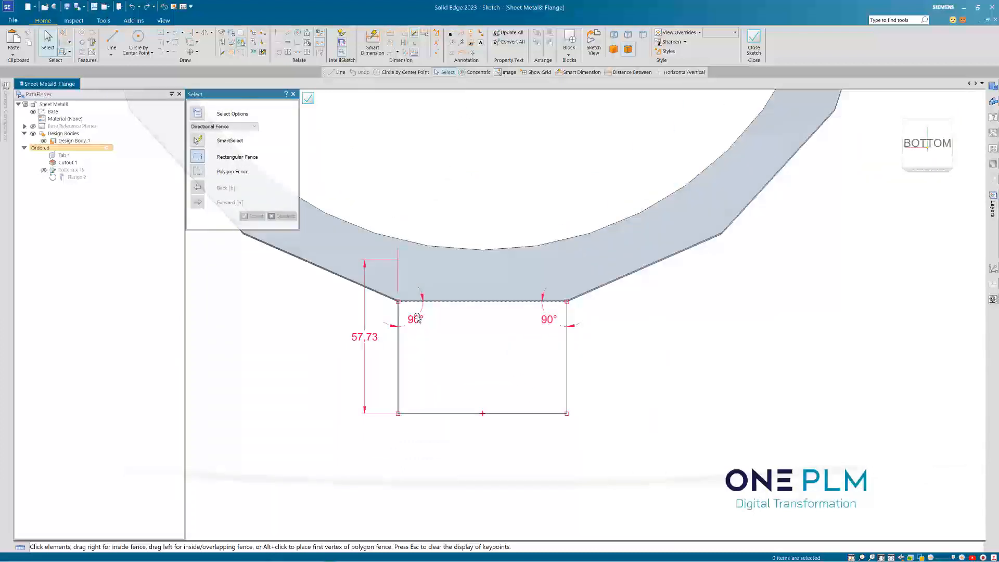
{"action": "left_click", "coordinate": [421, 315]}
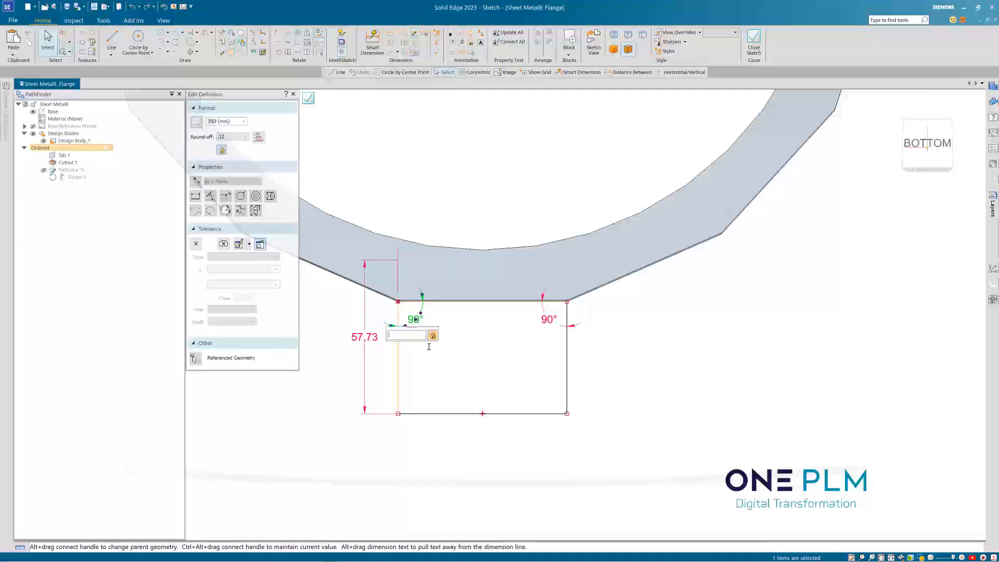
{"action": "key", "text": "Delete"}
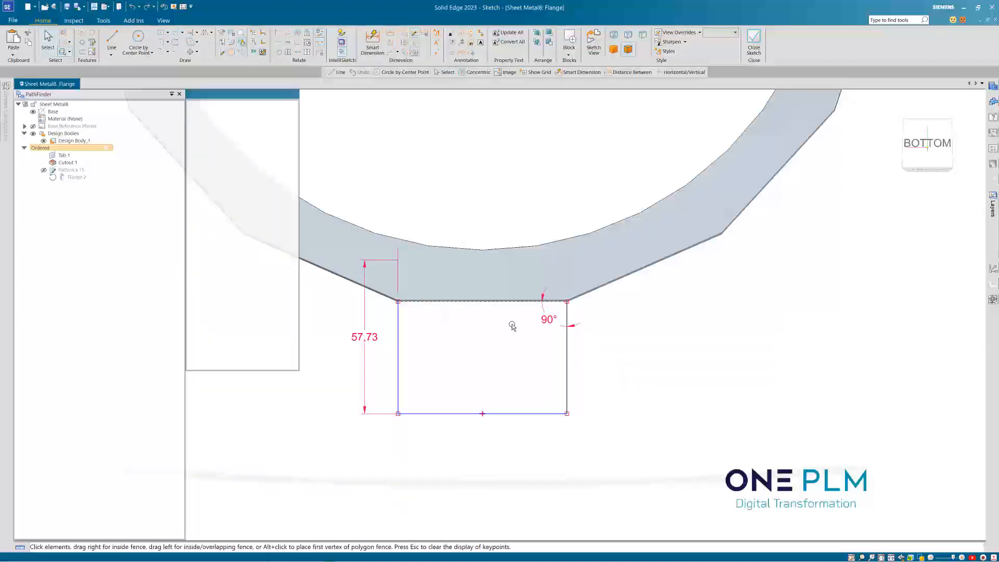
{"action": "left_click", "coordinate": [546, 318]}
{"action": "key", "text": "Delete"}
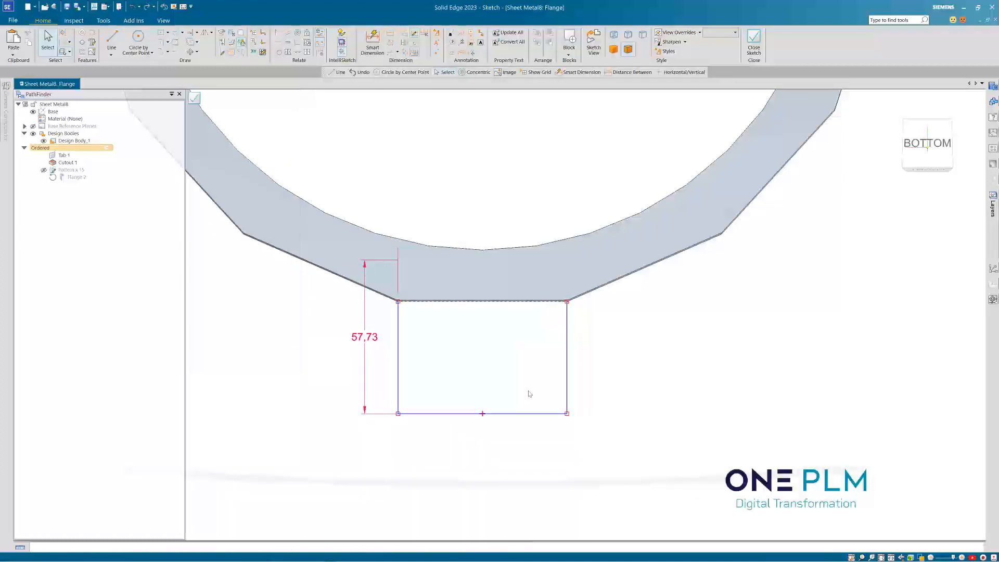
- Connect both side lines of the flange profile to the ring's centre point and close the sketch
{"action": "scroll", "coordinate": [528, 393], "scroll_direction": "down", "scroll_amount": 3}
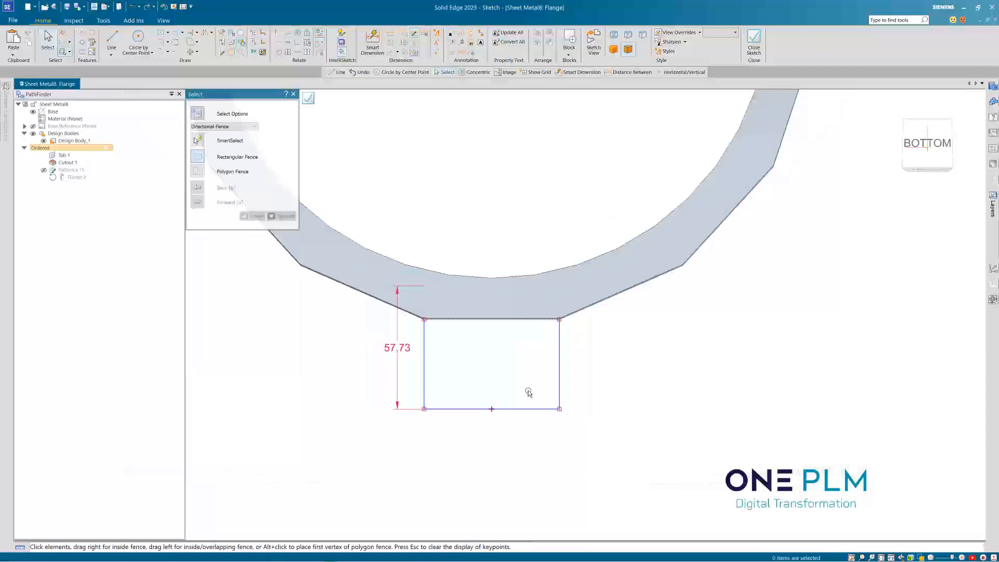
{"action": "left_click", "coordinate": [279, 33]}
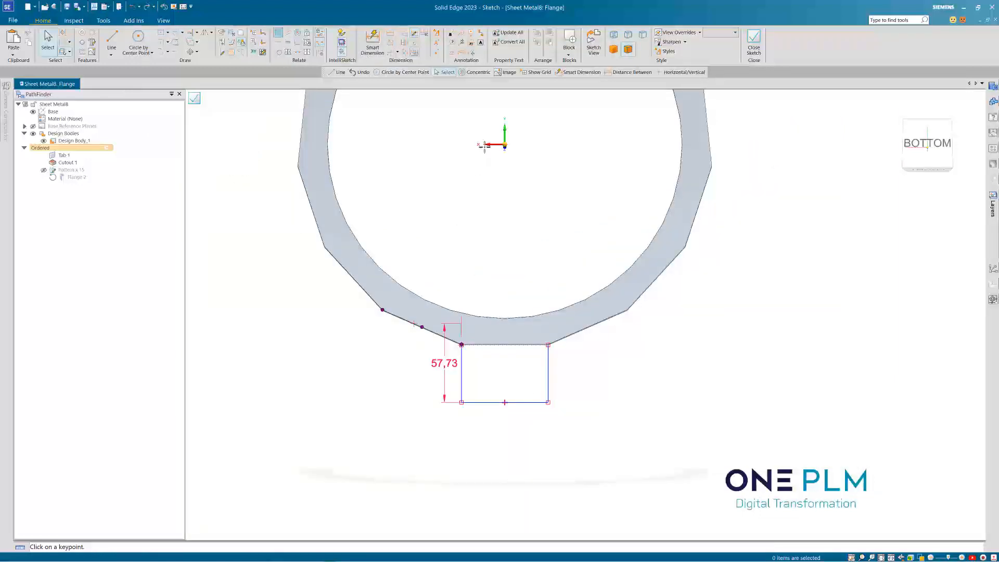
{"action": "left_click", "coordinate": [505, 145]}
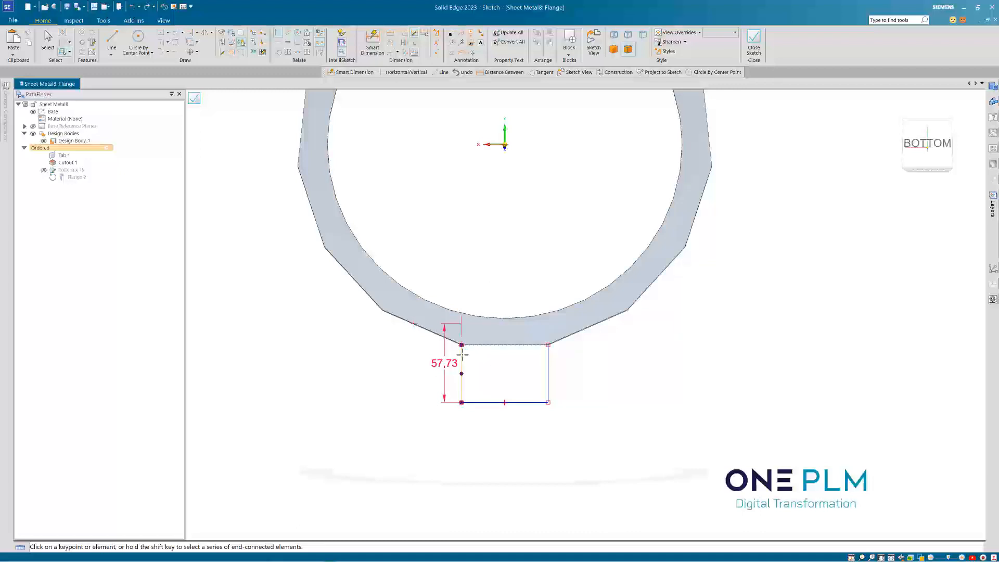
{"action": "left_click", "coordinate": [462, 354]}
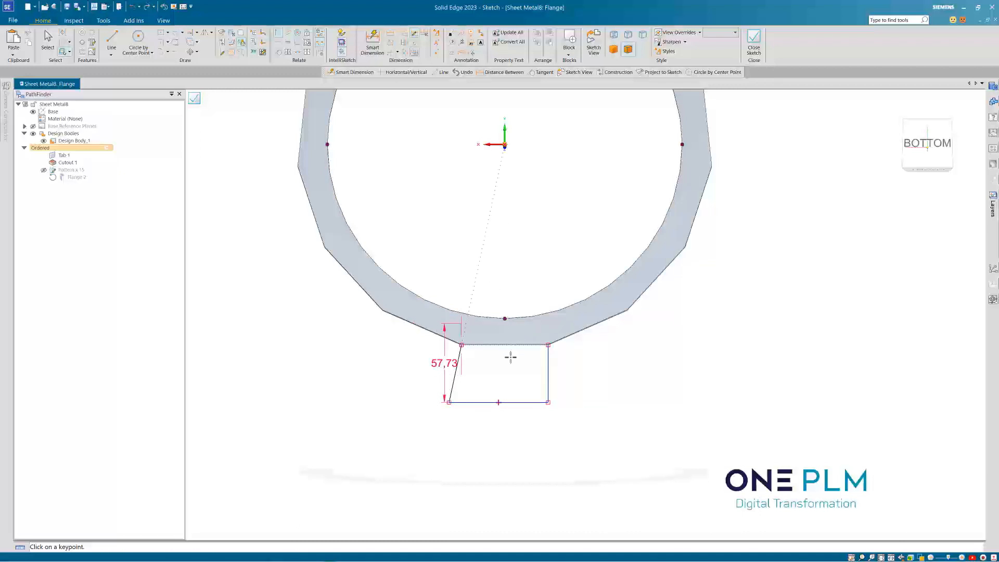
{"action": "left_click", "coordinate": [504, 144]}
{"action": "left_click", "coordinate": [548, 359]}
{"action": "scroll", "coordinate": [473, 372], "scroll_direction": "up", "scroll_amount": 2}
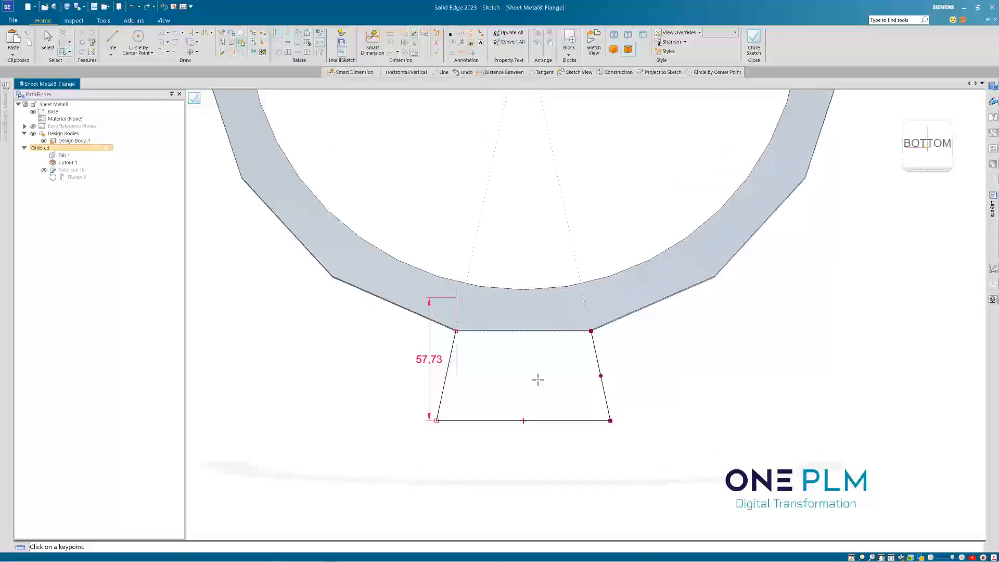
{"action": "left_click", "coordinate": [754, 40]}
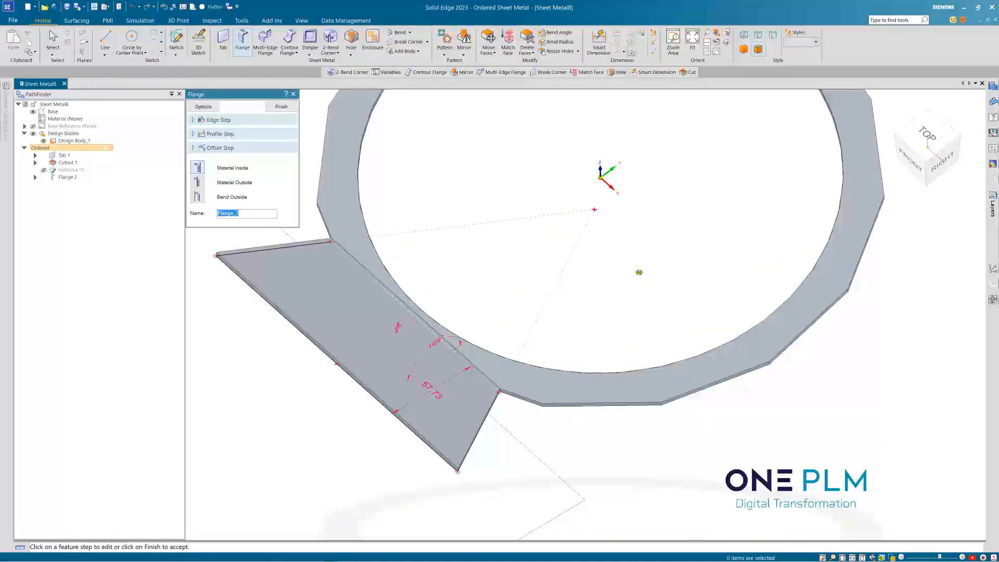
- Reapply the Bend Outside option to the tapered flange, finish the feature, and leave the Flange command
{"action": "middle_click_drag", "start_coordinate": [640, 272], "coordinate": [607, 301]}
{"action": "scroll", "coordinate": [606, 301], "scroll_direction": "up", "scroll_amount": 3}
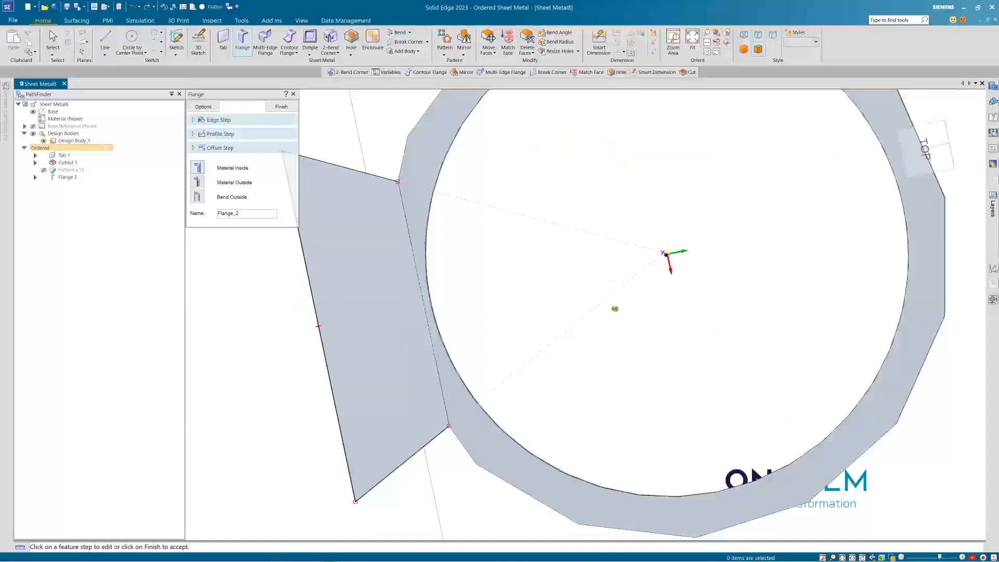
{"action": "left_click", "coordinate": [927, 149]}
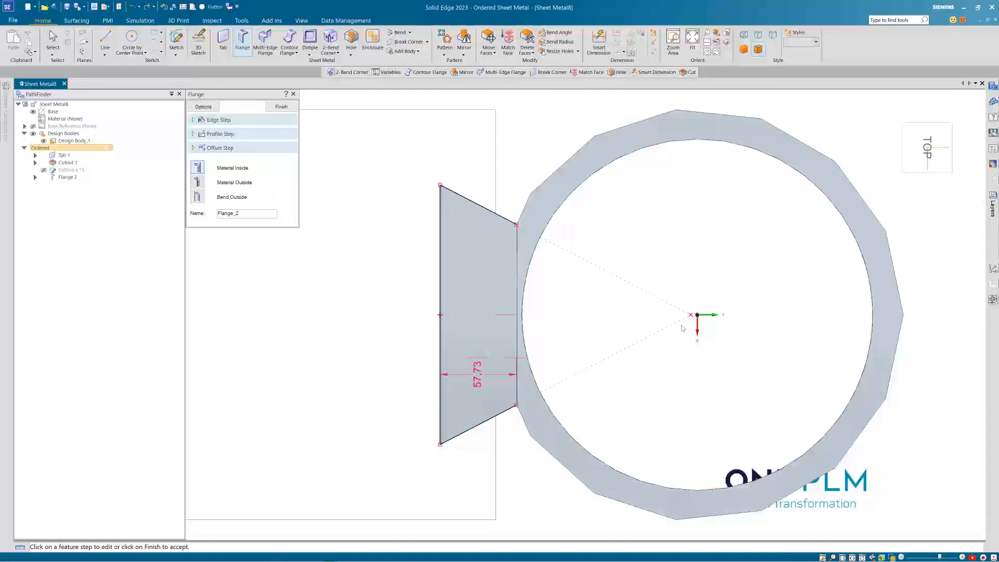
{"action": "scroll", "coordinate": [680, 328], "scroll_direction": "up", "scroll_amount": 2}
{"action": "scroll", "coordinate": [674, 322], "scroll_direction": "down", "scroll_amount": 4}
{"action": "middle_click_drag", "start_coordinate": [606, 357], "coordinate": [568, 323]}
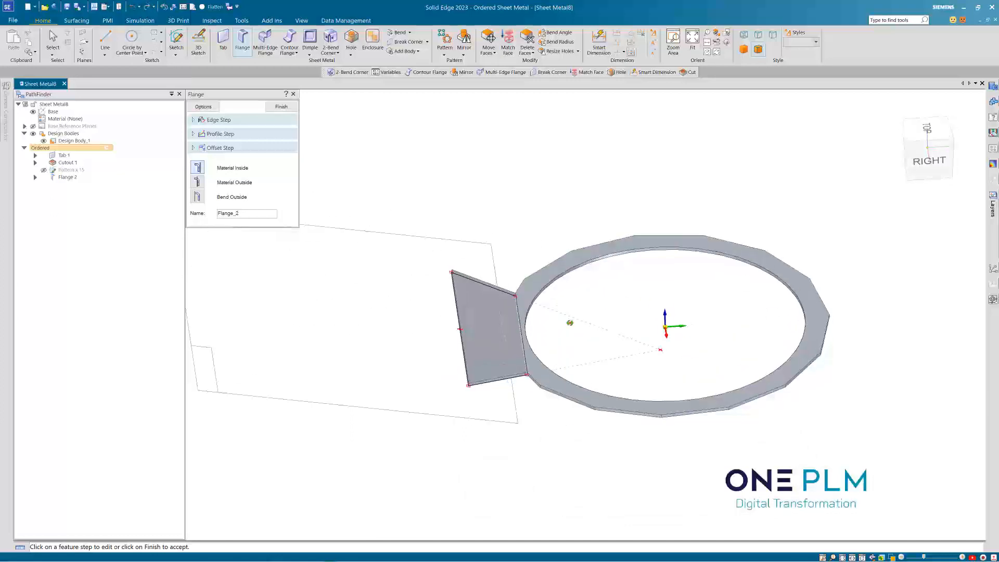
{"action": "left_click", "coordinate": [197, 197]}
{"action": "middle_click_drag", "start_coordinate": [507, 219], "coordinate": [473, 224]}
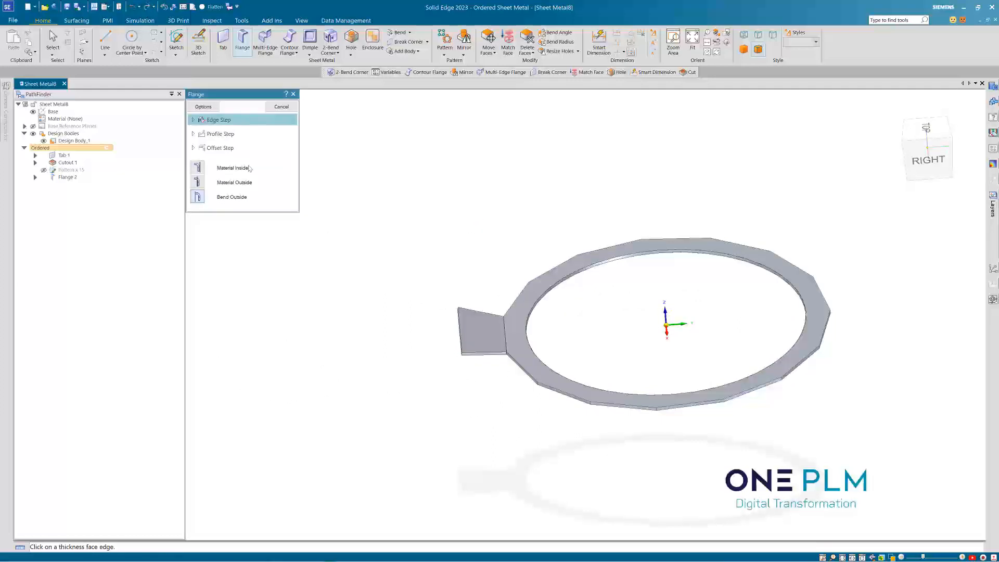
{"action": "left_click", "coordinate": [270, 110]}
- Select the tapered flange for a feature pattern and set the pattern profile to come from an existing sketch
{"action": "middle_click_drag", "start_coordinate": [435, 216], "coordinate": [568, 325]}
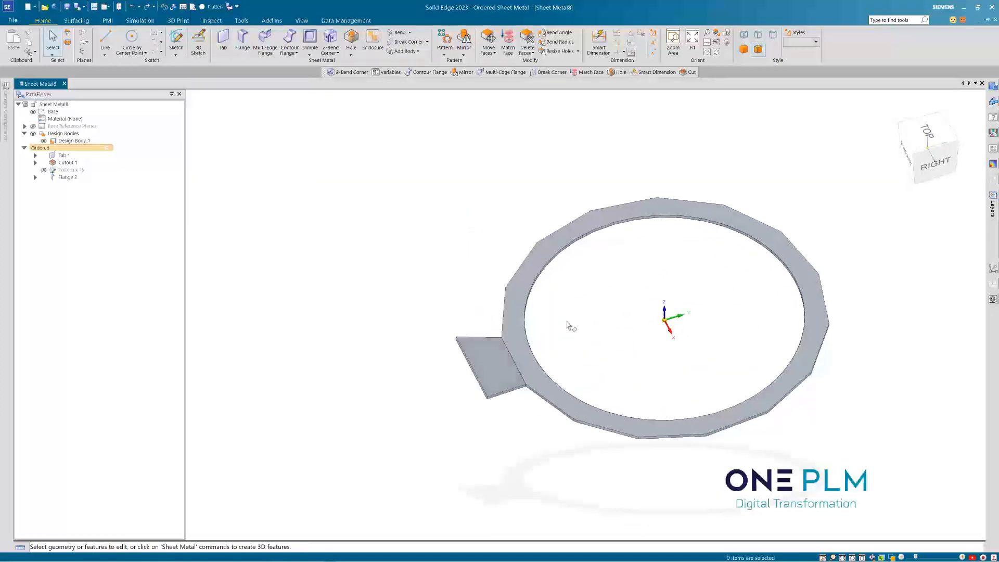
{"action": "scroll", "coordinate": [605, 333], "scroll_direction": "up", "scroll_amount": 3}
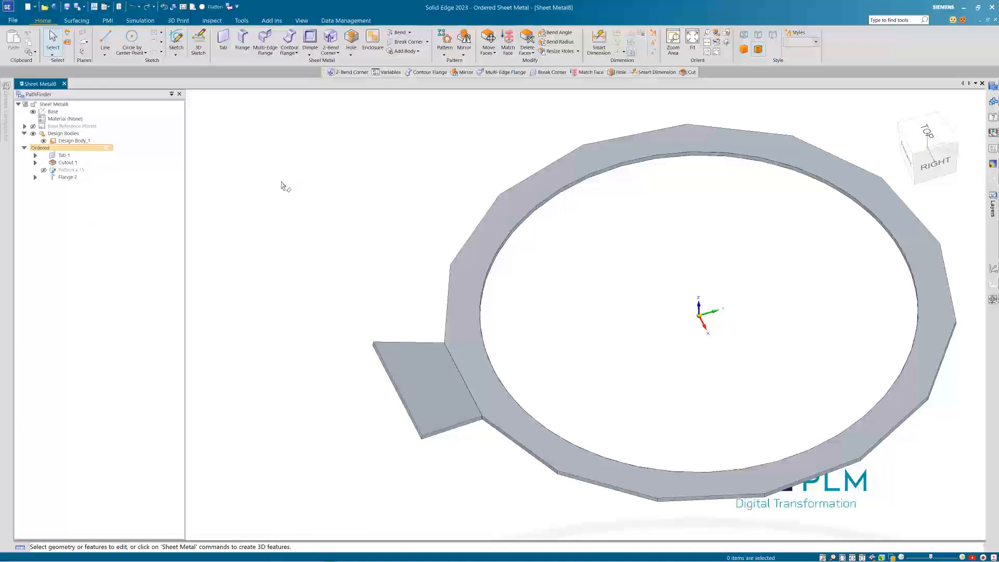
{"action": "scroll", "coordinate": [283, 182], "scroll_direction": "down", "scroll_amount": 2}
{"action": "scroll", "coordinate": [459, 133], "scroll_direction": "up", "scroll_amount": 1}
{"action": "left_click", "coordinate": [444, 41]}
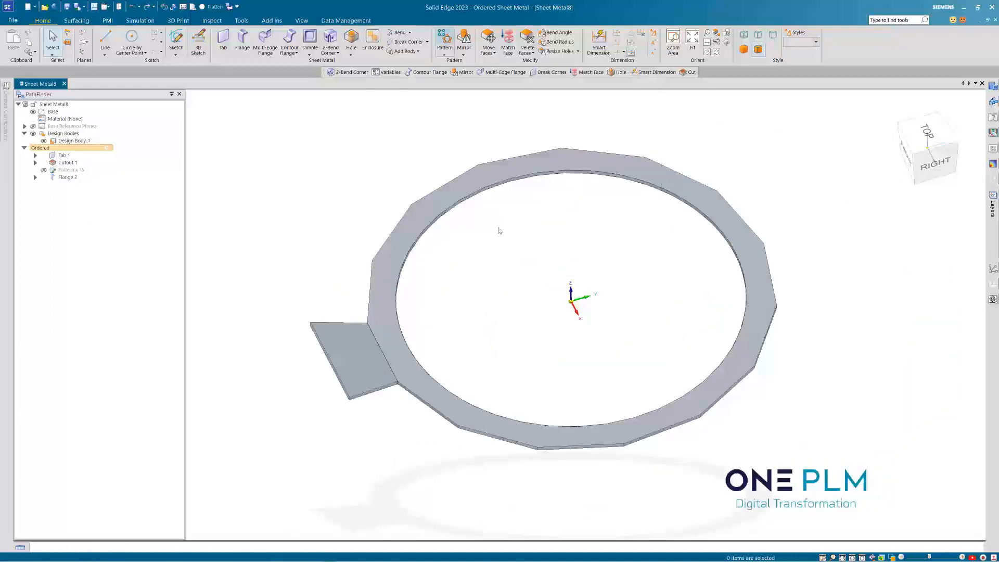
{"action": "left_click", "coordinate": [336, 340]}
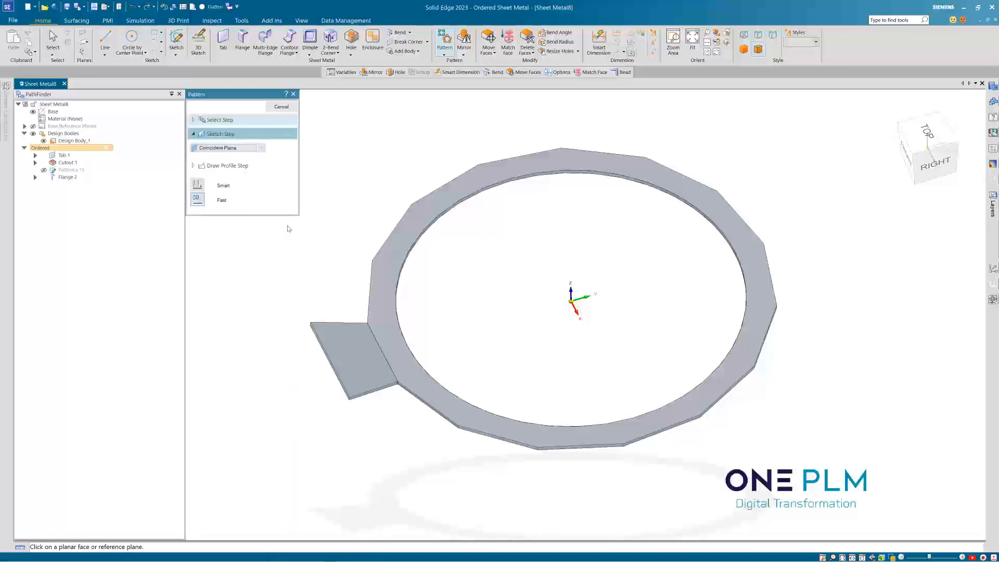
{"action": "left_click", "coordinate": [236, 151]}
{"action": "left_click", "coordinate": [224, 158]}
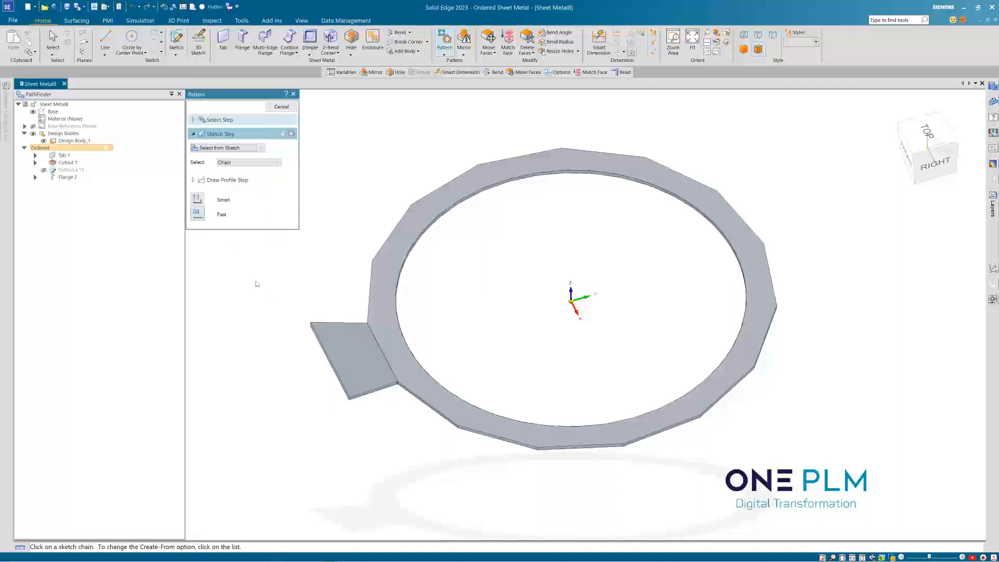
- Show the "Pattern x 15" sketch, use its circular pattern to repeat the flange around the ring with the Smart option, and finish
{"action": "left_click", "coordinate": [43, 170]}
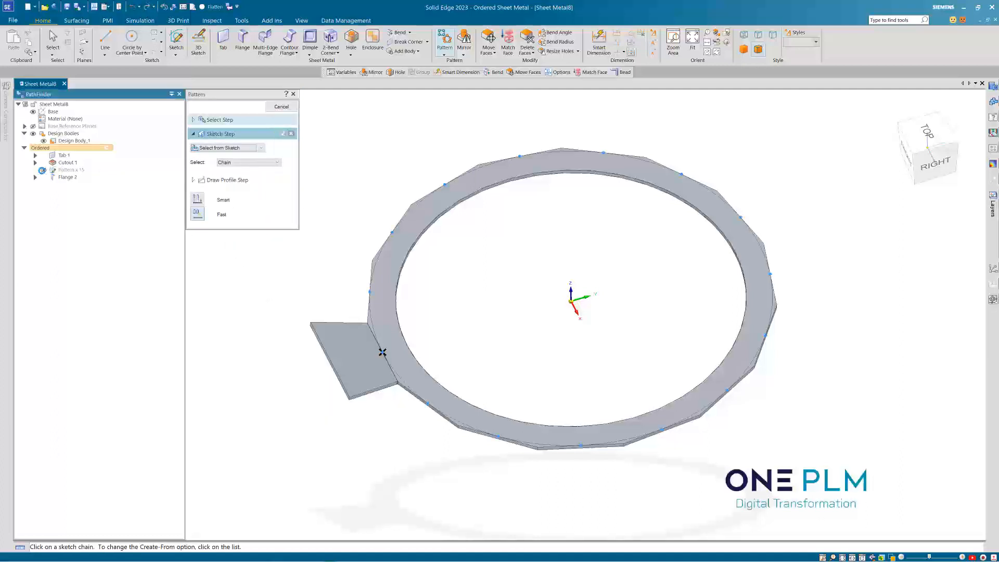
{"action": "left_click", "coordinate": [378, 260]}
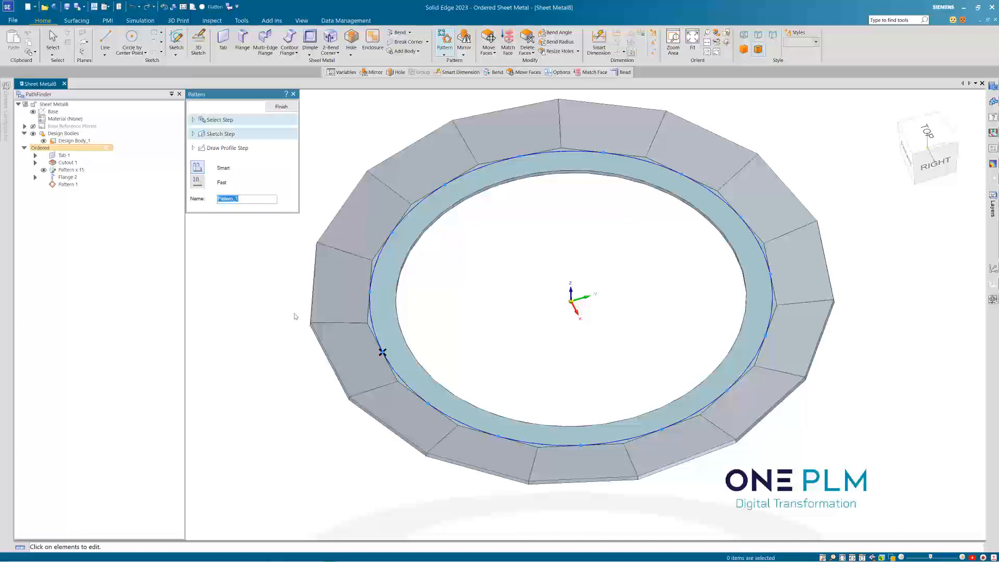
{"action": "scroll", "coordinate": [321, 327], "scroll_direction": "up", "scroll_amount": 5}
{"action": "scroll", "coordinate": [335, 323], "scroll_direction": "down", "scroll_amount": 4}
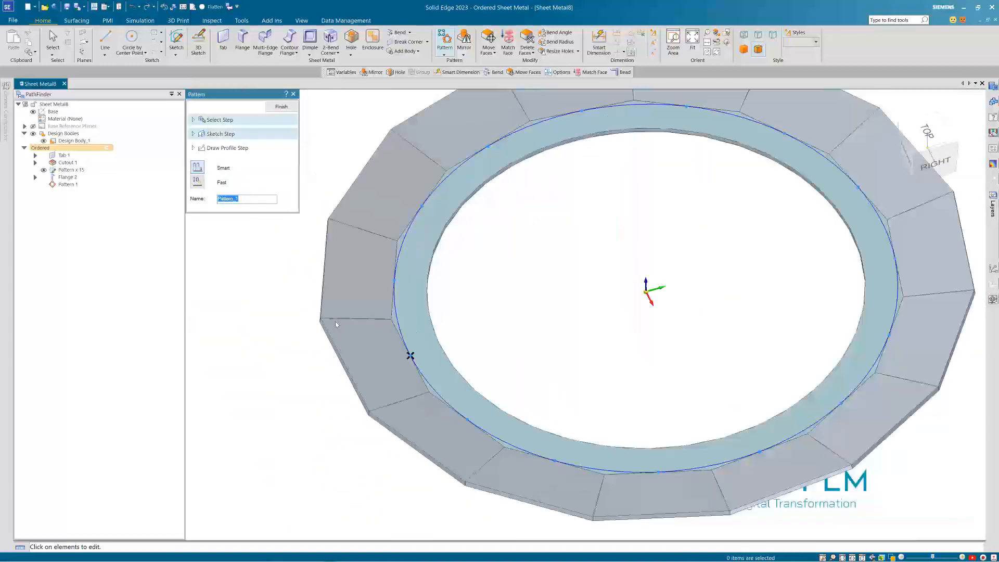
{"action": "scroll", "coordinate": [335, 322], "scroll_direction": "down", "scroll_amount": 3}
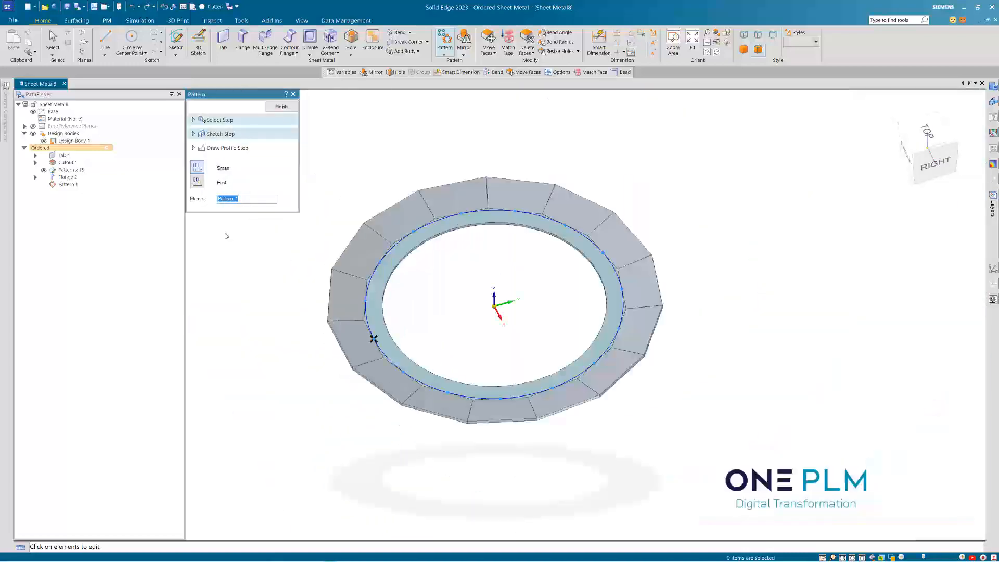
{"action": "left_click", "coordinate": [281, 107]}
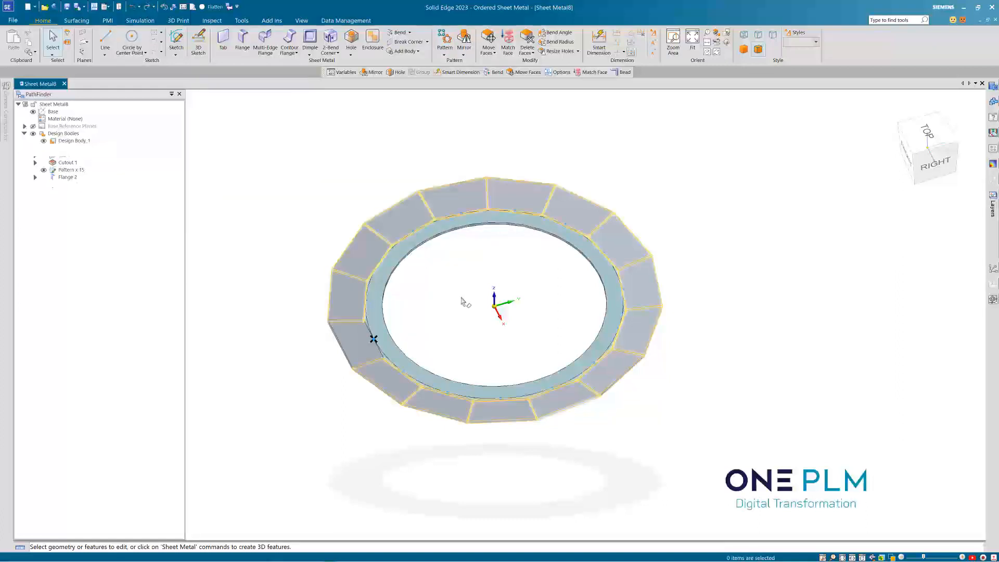
- Unbend all the flange bends with the ring's flat face held fixed, finish the feature, and leave the Unbend command
{"action": "mouse_move", "coordinate": [374, 339]}
{"action": "middle_mouse_down"}
{"action": "mouse_move", "coordinate": [381, 294]}
{"action": "mouse_move", "coordinate": [379, 349]}
{"action": "middle_mouse_up"}
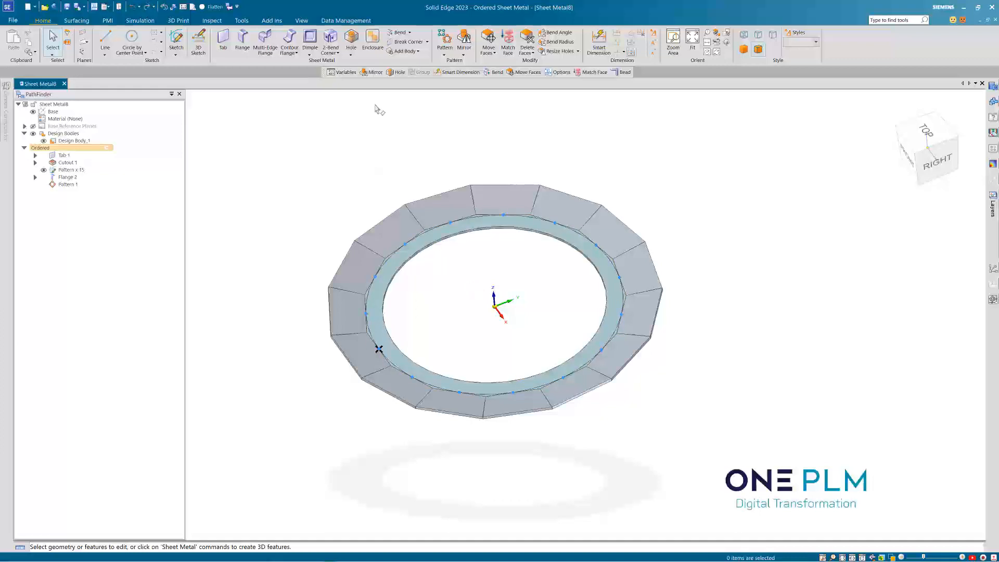
{"action": "left_click", "coordinate": [410, 34]}
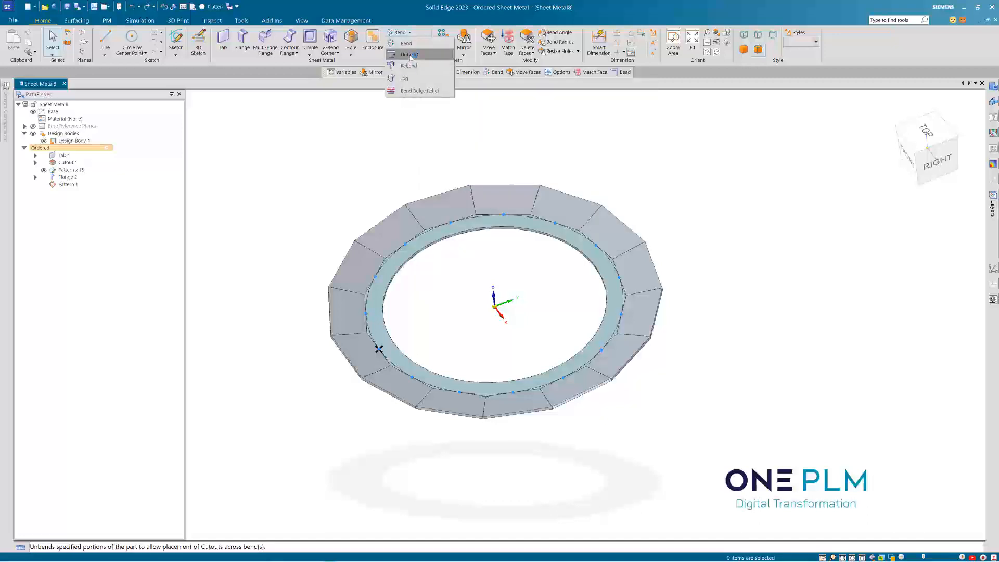
{"action": "left_click", "coordinate": [411, 55]}
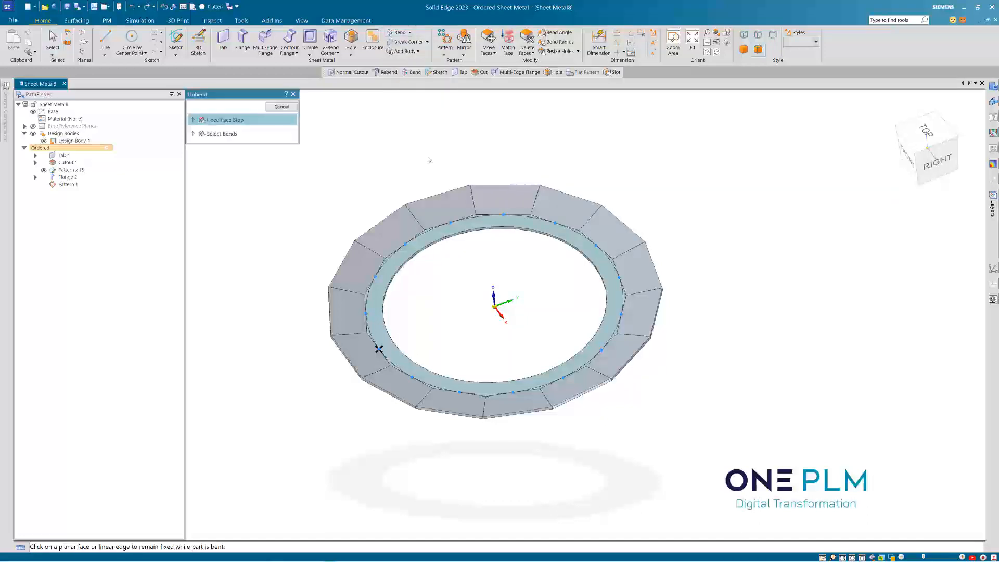
{"action": "left_click", "coordinate": [492, 287]}
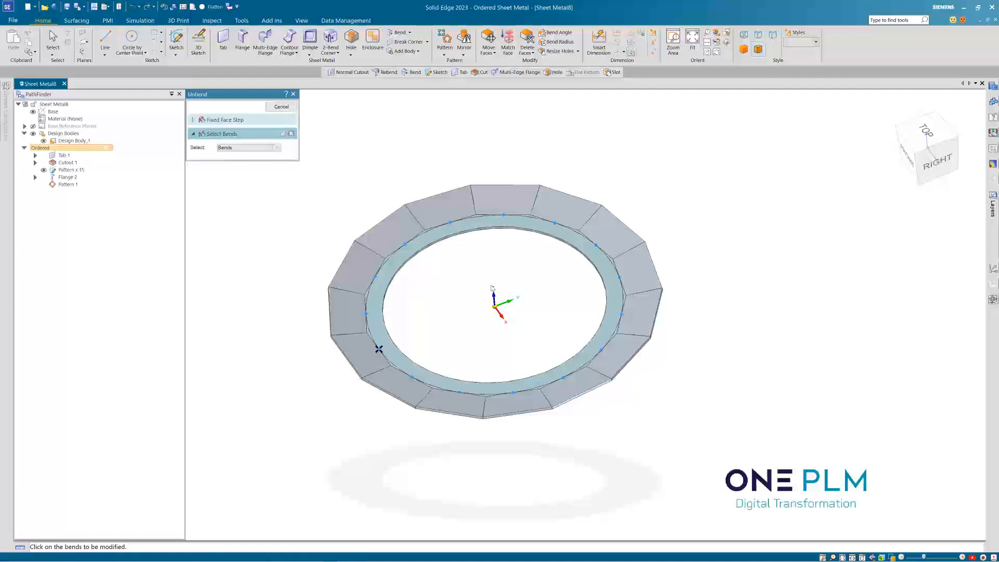
{"action": "key", "text": "a"}
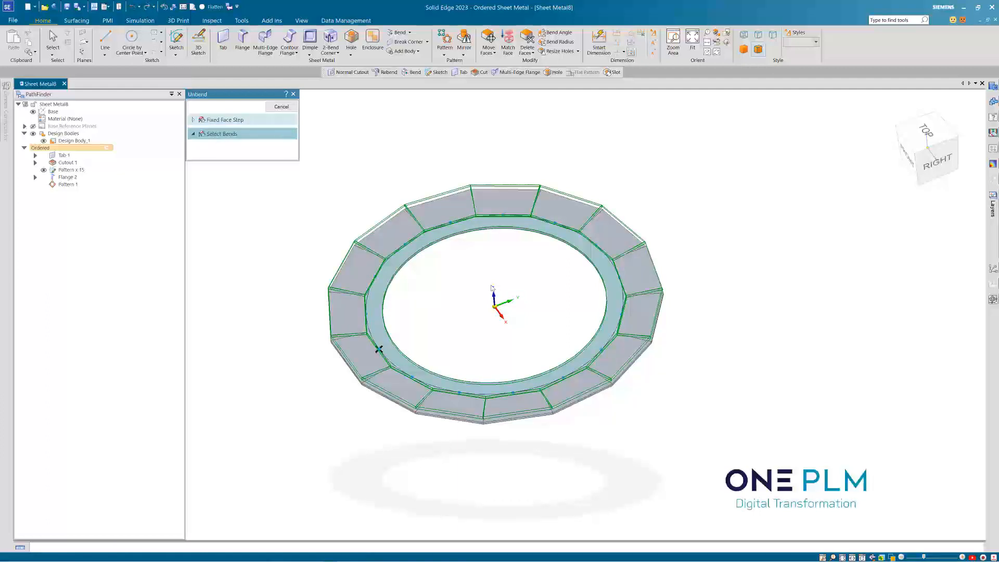
{"action": "right_click", "coordinate": [491, 288]}
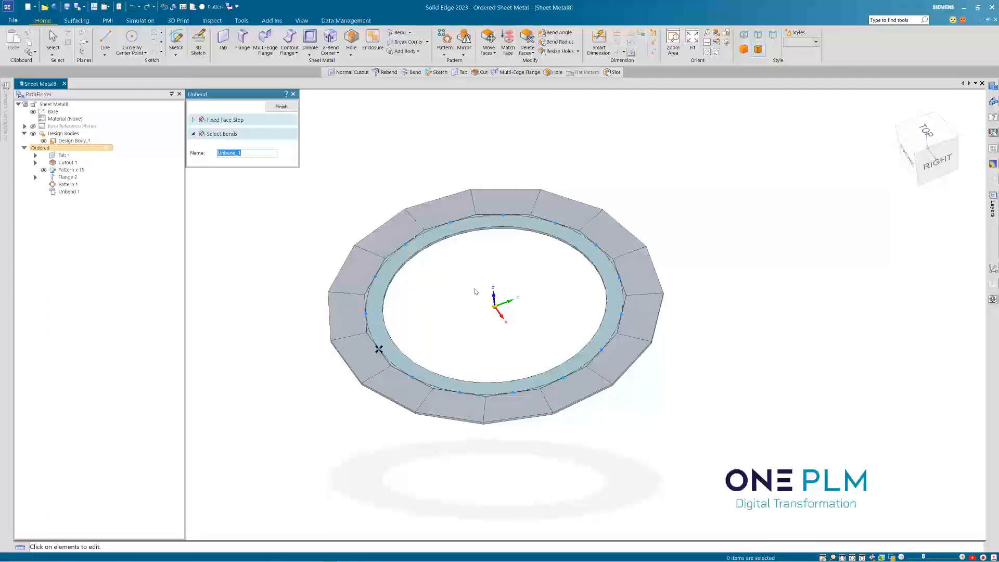
{"action": "mouse_move", "coordinate": [475, 291]}
{"action": "middle_mouse_down"}
{"action": "mouse_move", "coordinate": [468, 252]}
{"action": "mouse_move", "coordinate": [472, 290]}
{"action": "middle_mouse_up"}
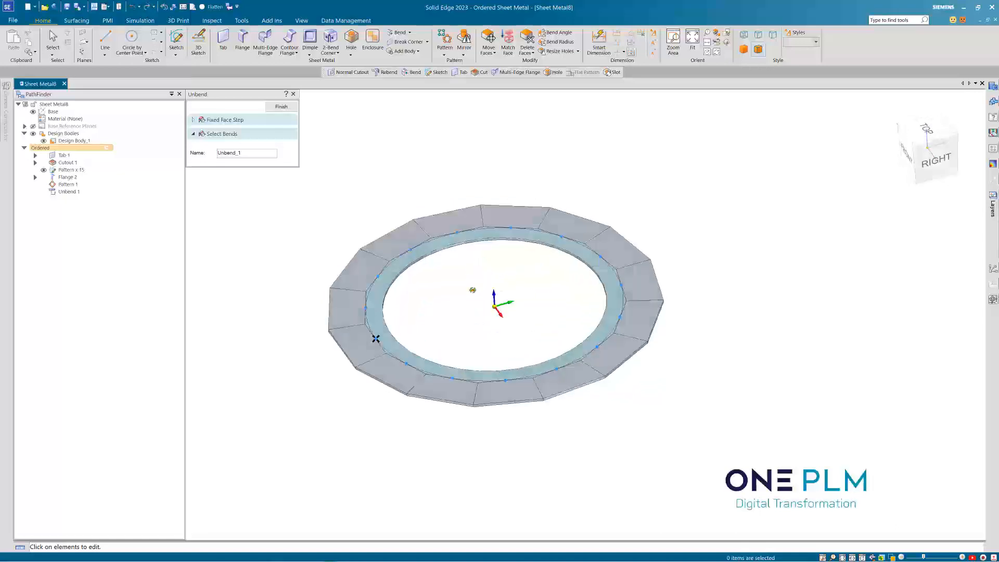
{"action": "middle_click_drag", "start_coordinate": [376, 339], "coordinate": [372, 348]}
{"action": "scroll", "coordinate": [395, 388], "scroll_direction": "up", "scroll_amount": 10}
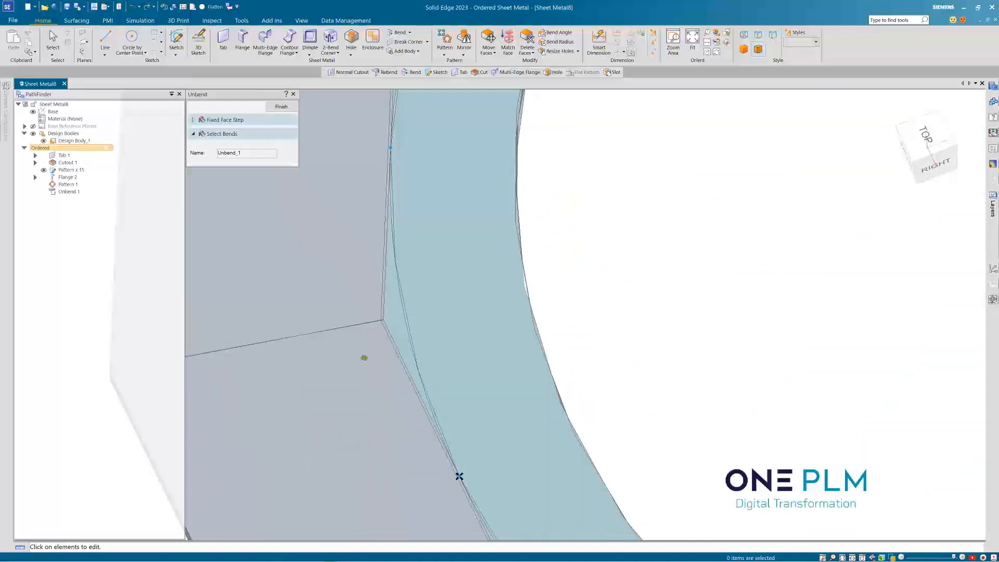
{"action": "left_click", "coordinate": [274, 107]}
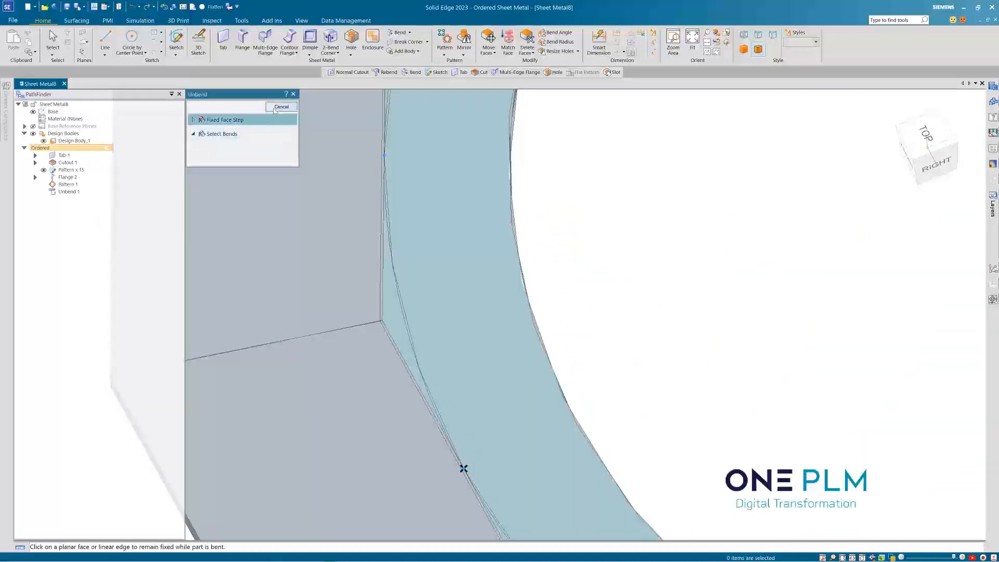
{"action": "scroll", "coordinate": [277, 198], "scroll_direction": "down", "scroll_amount": 5}
{"action": "left_click", "coordinate": [281, 107]}
{"action": "scroll", "coordinate": [498, 255], "scroll_direction": "down", "scroll_amount": 2}
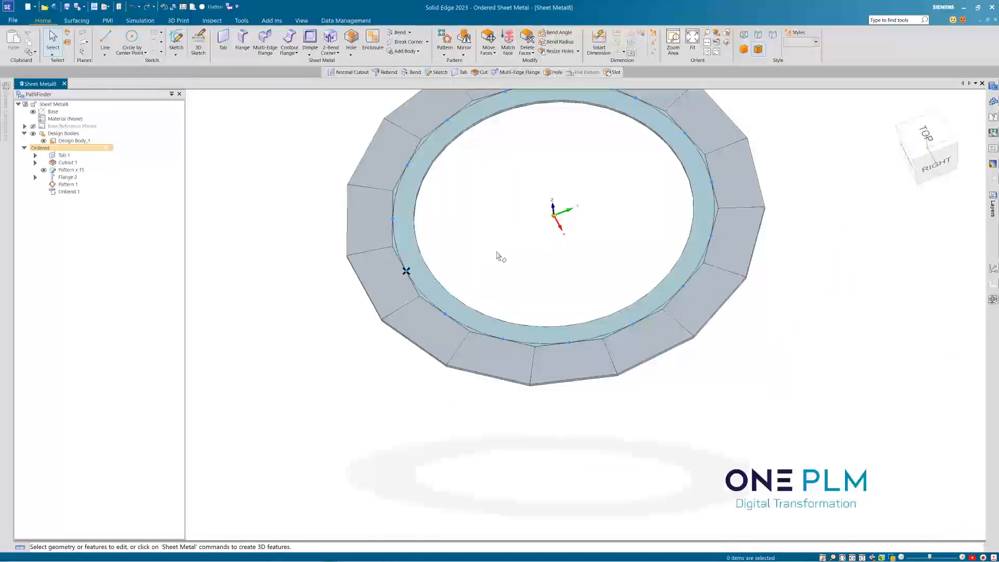
{"action": "key", "text": "ctrl+t"}
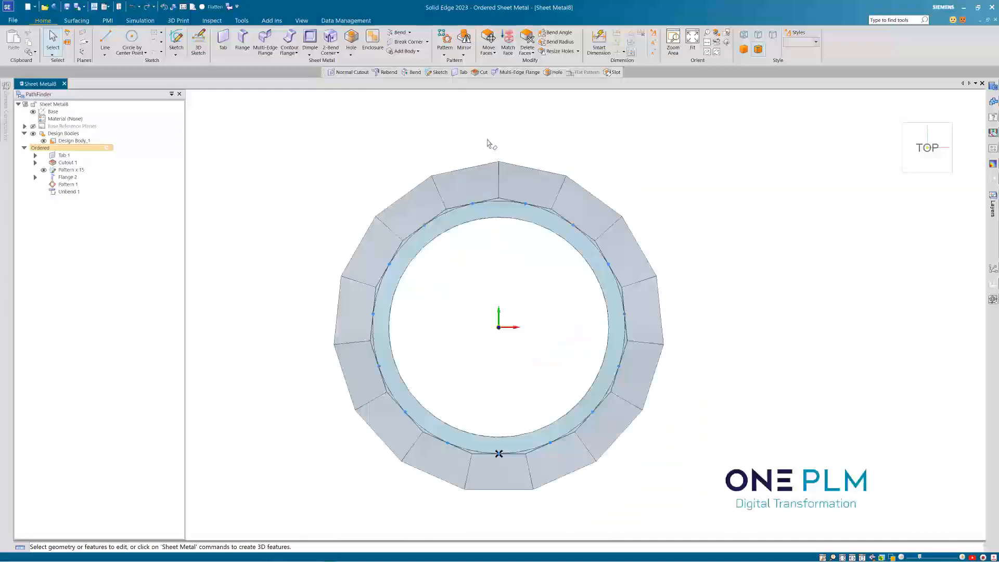
{"action": "scroll", "coordinate": [495, 185], "scroll_direction": "up", "scroll_amount": 6}
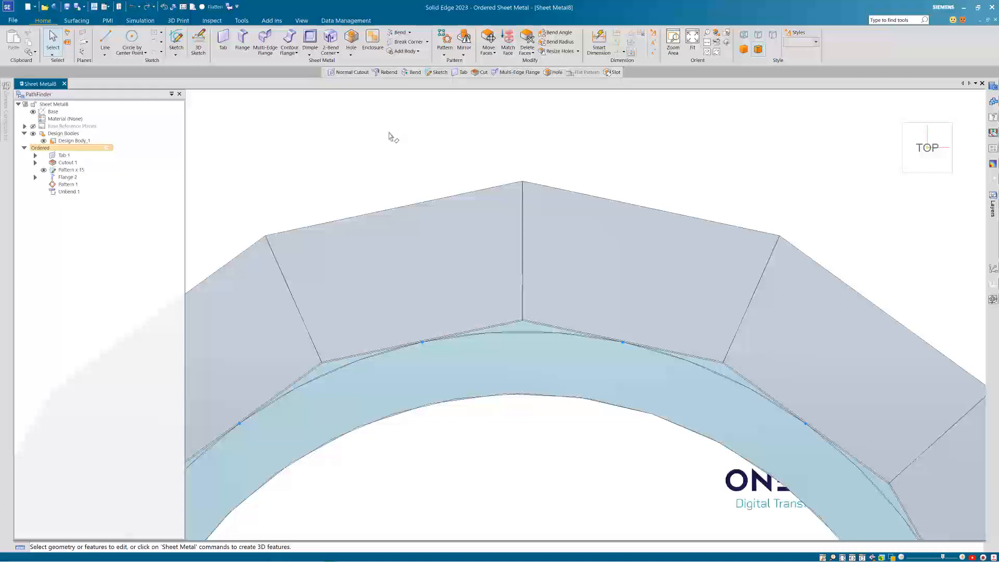
{"action": "left_click", "coordinate": [125, 40]}
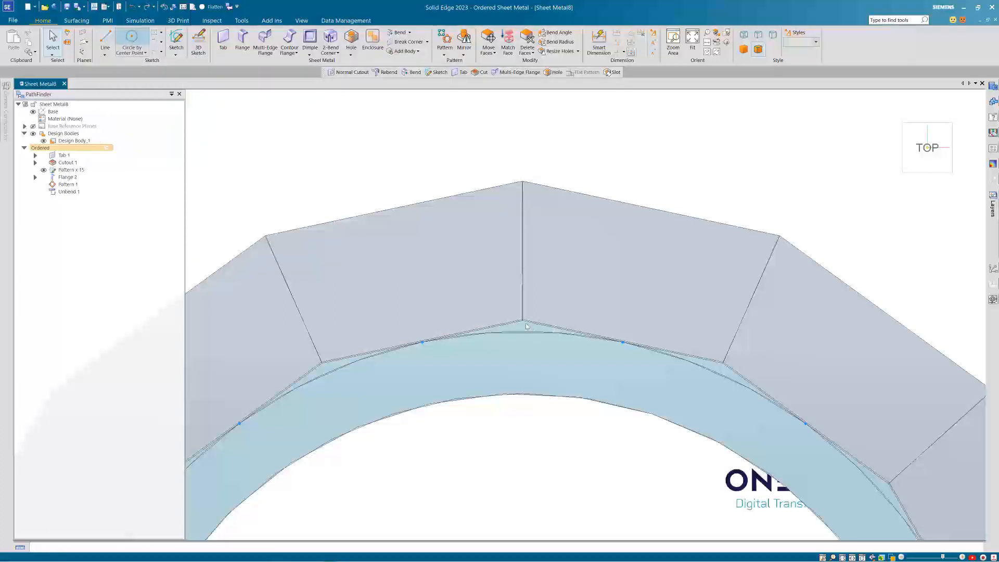
{"action": "scroll", "coordinate": [521, 316], "scroll_direction": "up", "scroll_amount": 5}
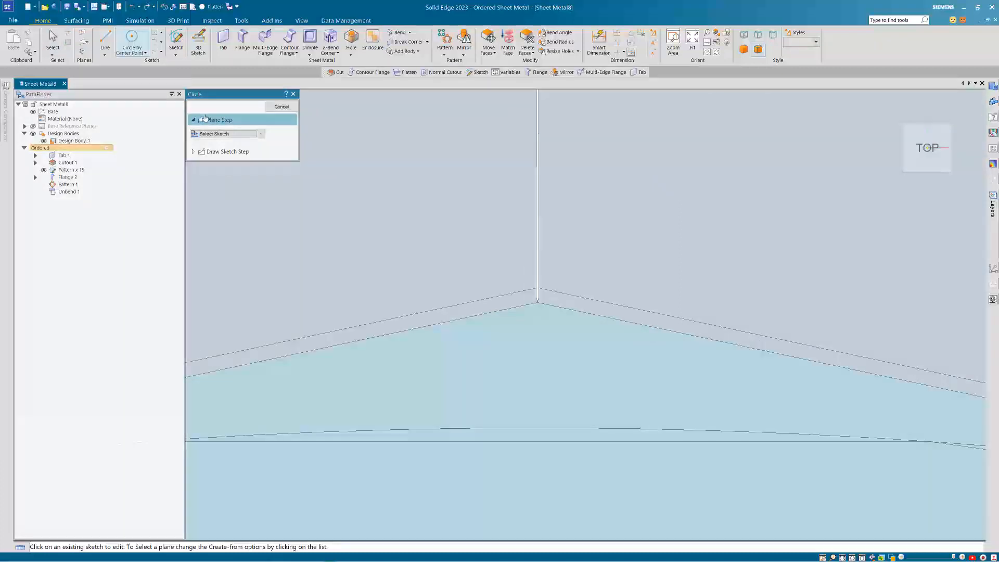
{"action": "scroll", "coordinate": [454, 266], "scroll_direction": "down", "scroll_amount": 5}
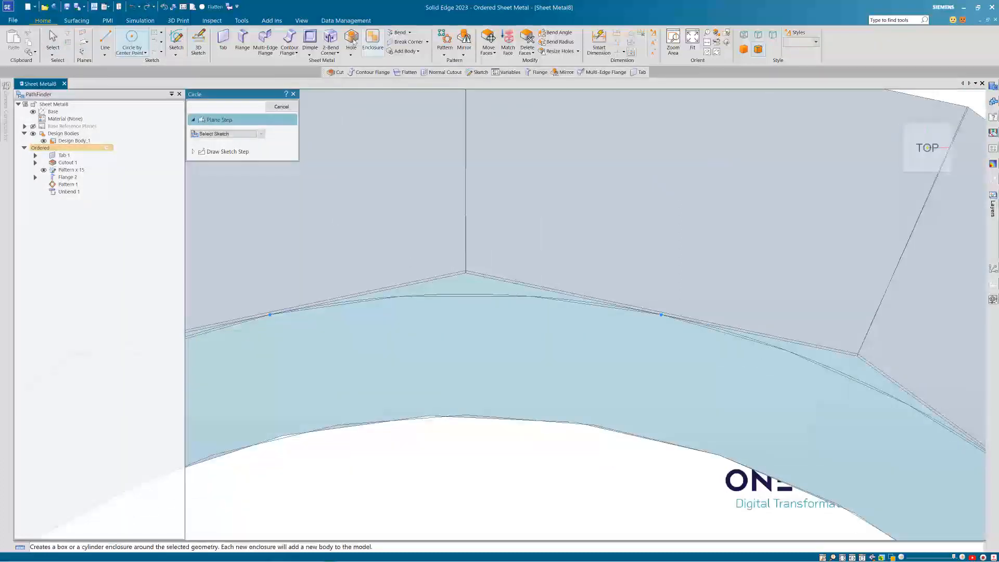
- Start a Normal Cutout and open its profile sketch on the ring's flat top face
{"action": "left_click", "coordinate": [351, 54]}
{"action": "left_click", "coordinate": [368, 73]}
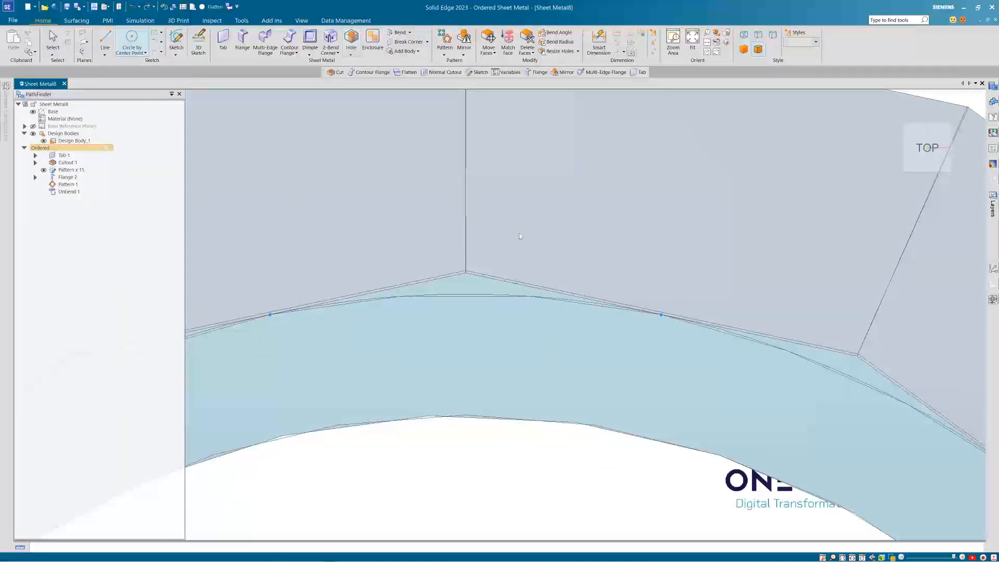
{"action": "scroll", "coordinate": [519, 239], "scroll_direction": "down", "scroll_amount": 3}
{"action": "scroll", "coordinate": [488, 276], "scroll_direction": "down", "scroll_amount": 4}
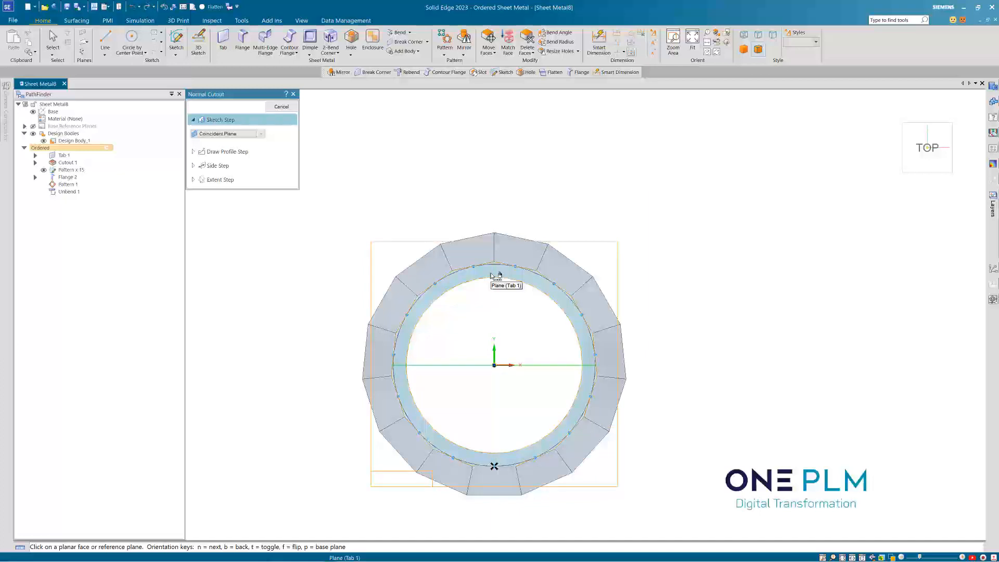
{"action": "left_click", "coordinate": [491, 275]}
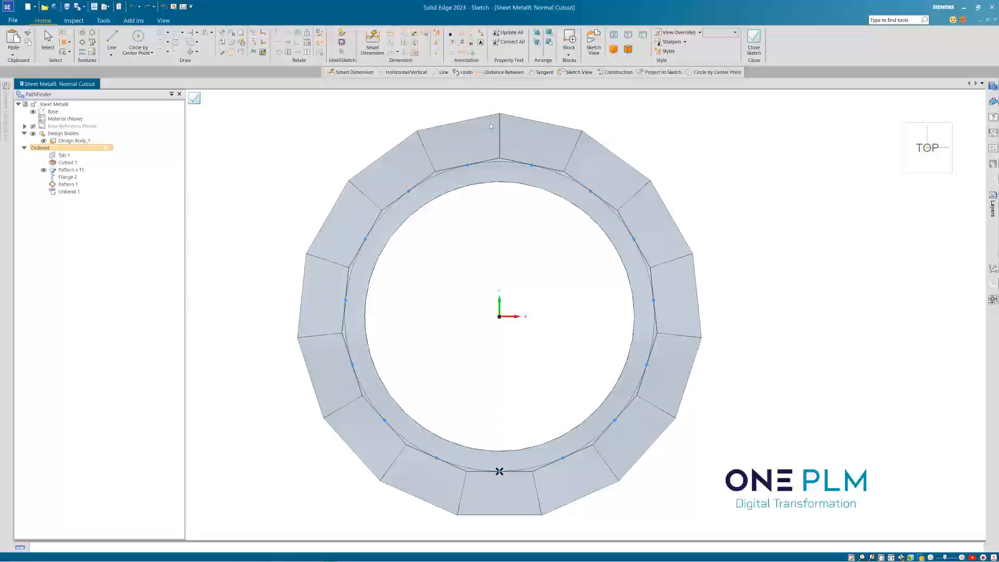
- Draw a 2 mm diameter circle centred on the inner end of the topmost seam between two flanges
{"action": "scroll", "coordinate": [495, 134], "scroll_direction": "down", "scroll_amount": 1}
{"action": "scroll", "coordinate": [495, 101], "scroll_direction": "up", "scroll_amount": 3}
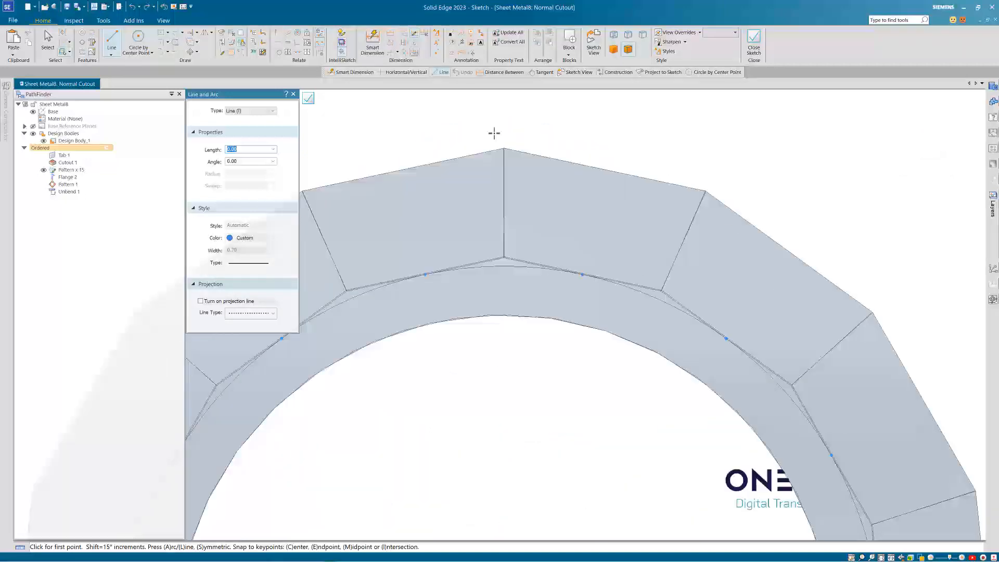
{"action": "left_click", "coordinate": [138, 38]}
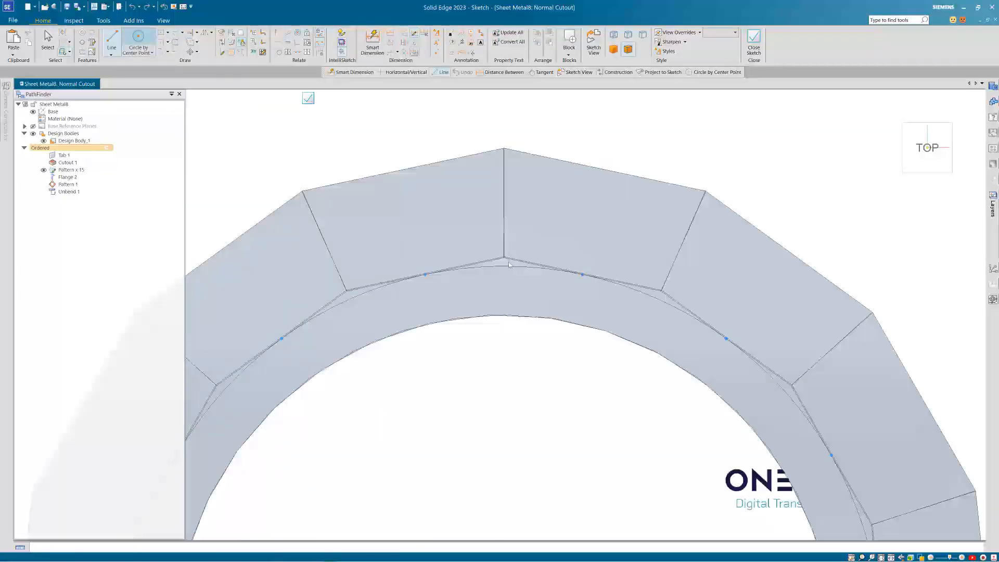
{"action": "scroll", "coordinate": [503, 258], "scroll_direction": "up", "scroll_amount": 3}
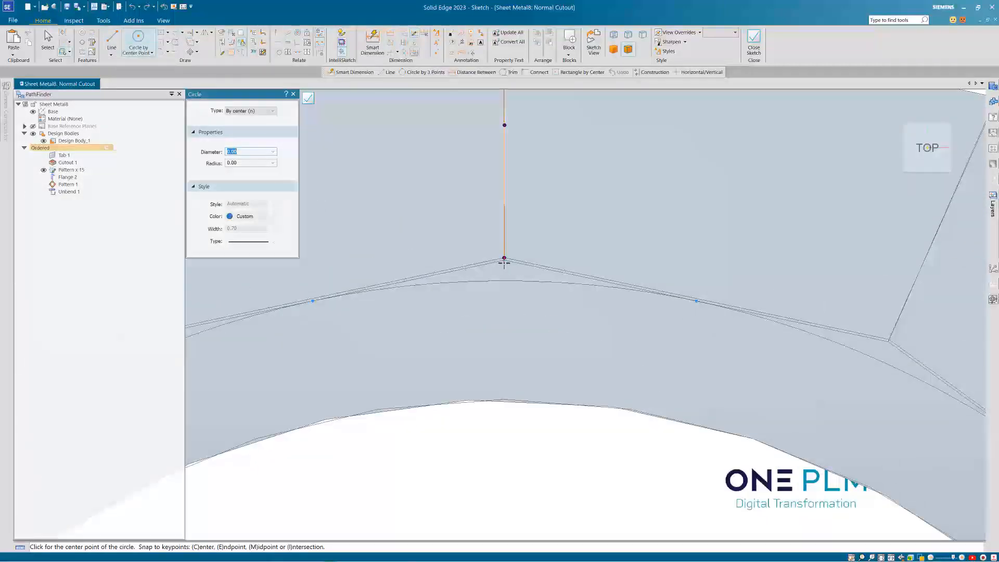
{"action": "left_click", "coordinate": [504, 259]}
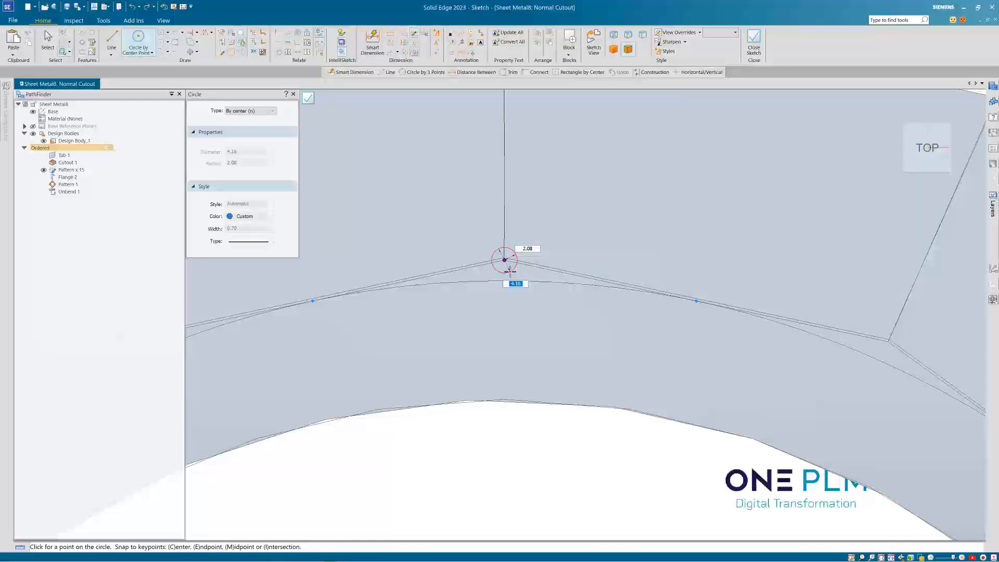
{"action": "type", "text": "2"}
{"action": "key", "text": "Return"}
{"action": "scroll", "coordinate": [508, 286], "scroll_direction": "down", "scroll_amount": 3}
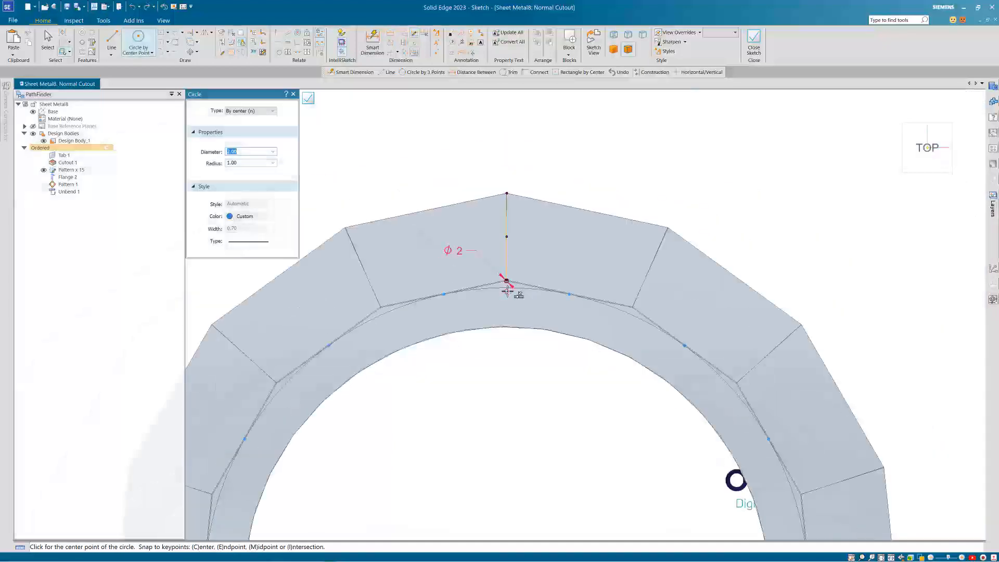
- Draw a 17 mm diameter circle centred on the topmost seam, near the outer edge of the flanges
{"action": "scroll", "coordinate": [513, 216], "scroll_direction": "up", "scroll_amount": 4}
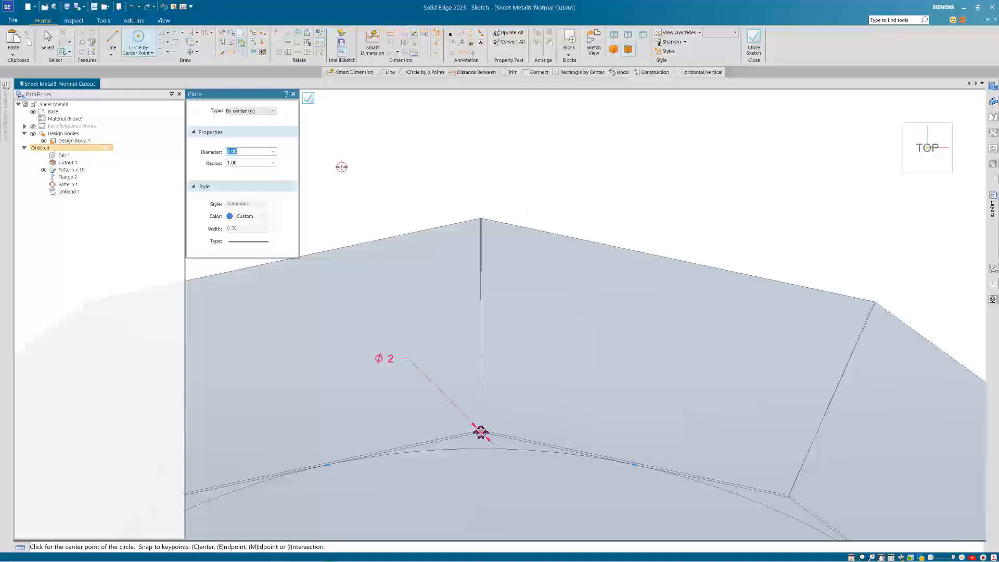
{"action": "type", "text": "17"}
{"action": "key", "text": "Return"}
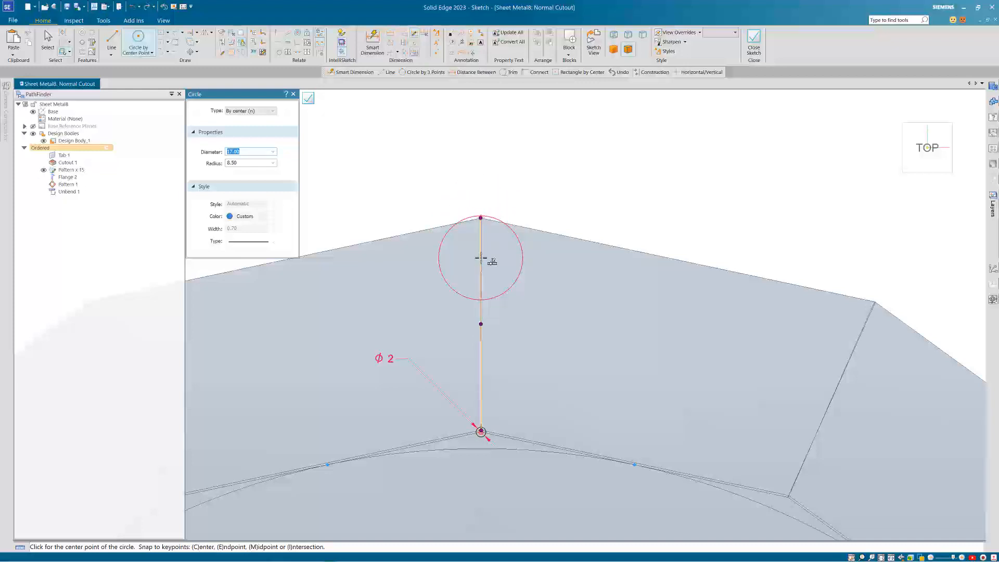
{"action": "left_click", "coordinate": [480, 257]}
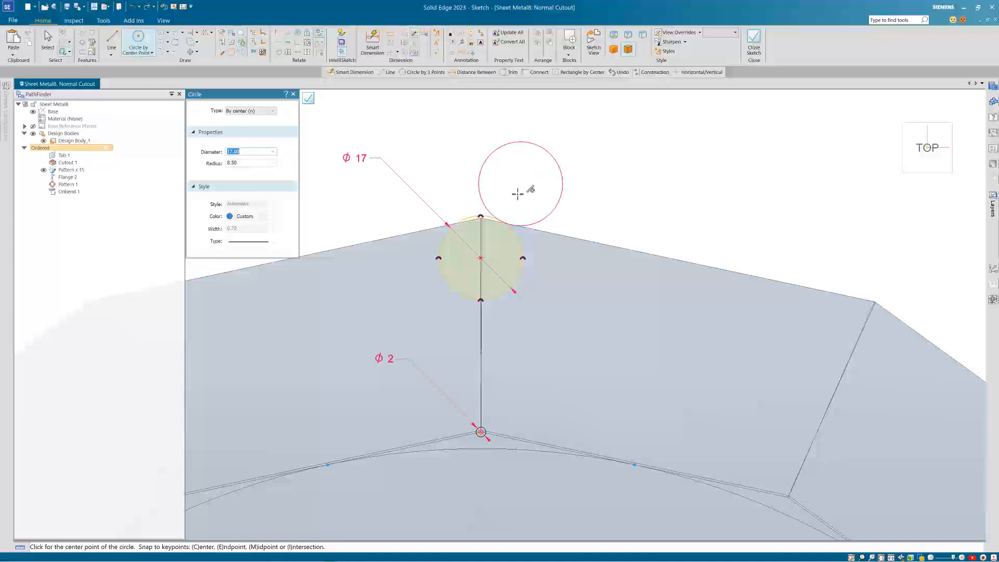
- Dimension the vertical distance between the centres of the large and small circles and set it to 35 mm
{"action": "left_click", "coordinate": [373, 40]}
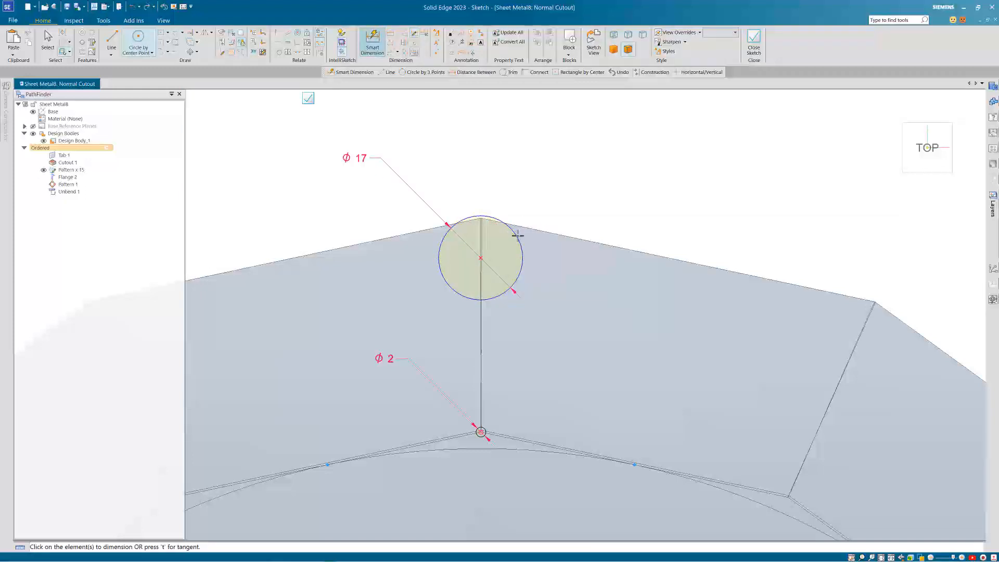
{"action": "left_click", "coordinate": [517, 234]}
{"action": "scroll", "coordinate": [478, 426], "scroll_direction": "up", "scroll_amount": 4}
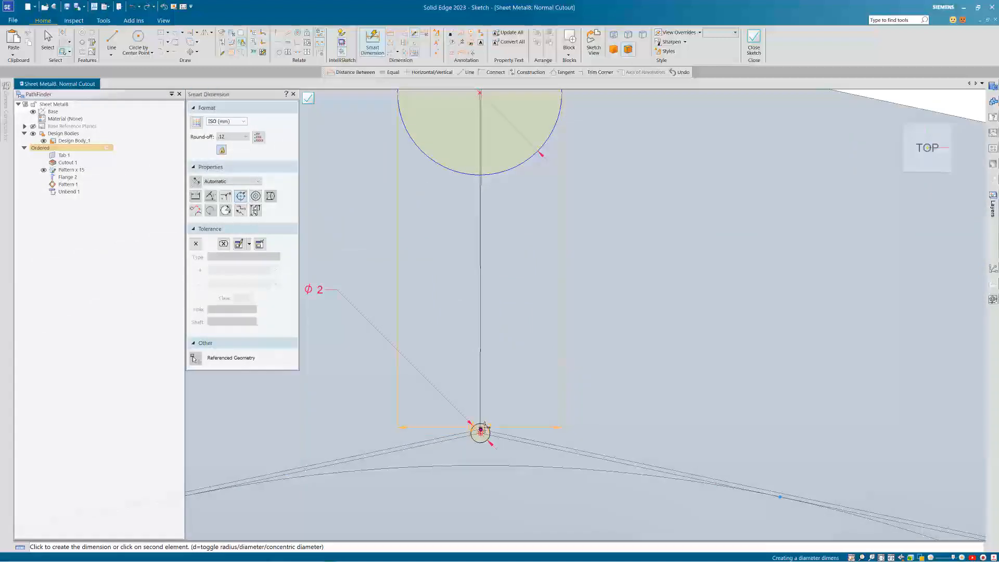
{"action": "left_click", "coordinate": [481, 432]}
{"action": "left_click", "coordinate": [563, 358]}
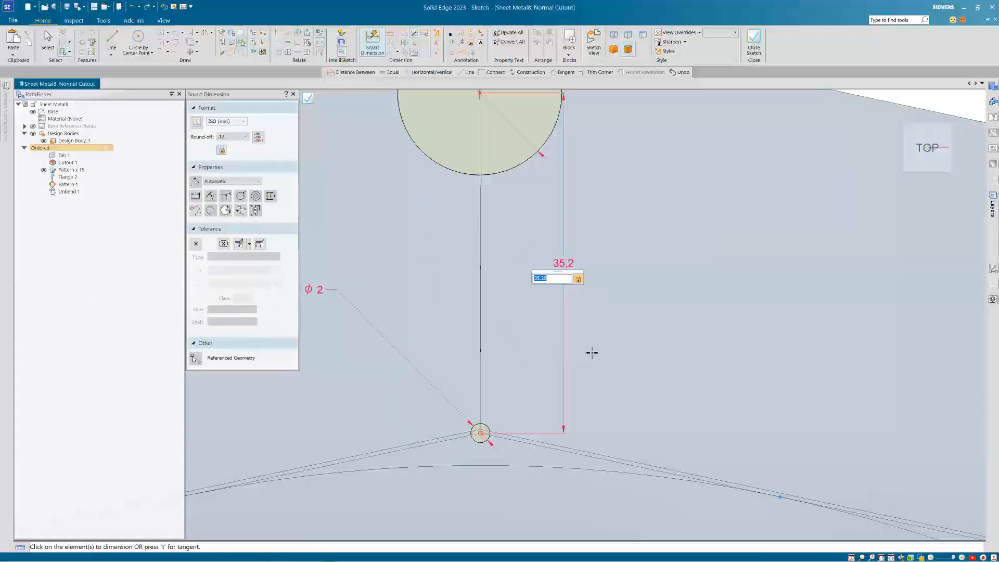
{"action": "key", "text": "Return"}
{"action": "scroll", "coordinate": [572, 352], "scroll_direction": "down", "scroll_amount": 3}
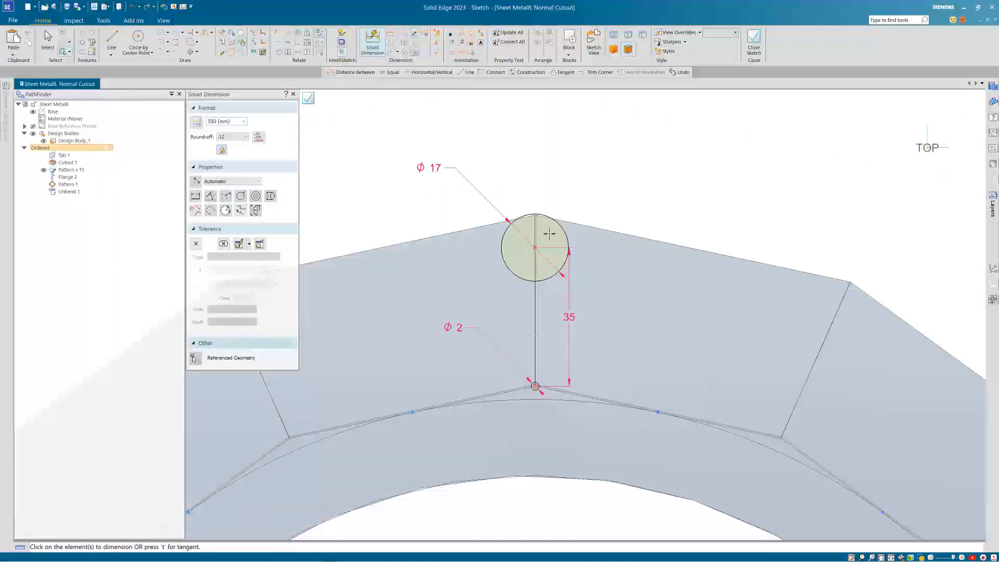
{"action": "scroll", "coordinate": [544, 174], "scroll_direction": "up", "scroll_amount": 6}
{"action": "scroll", "coordinate": [540, 165], "scroll_direction": "down", "scroll_amount": 5}
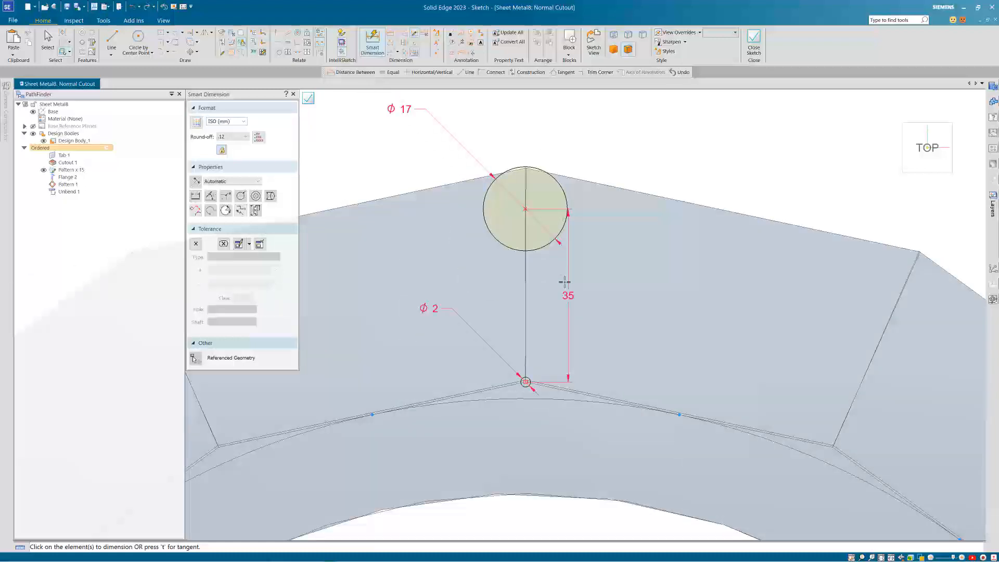
- Draw two vertical lines from the opposite side points of the 2 mm circle up to the 17 mm circle
{"action": "scroll", "coordinate": [525, 277], "scroll_direction": "up", "scroll_amount": 3}
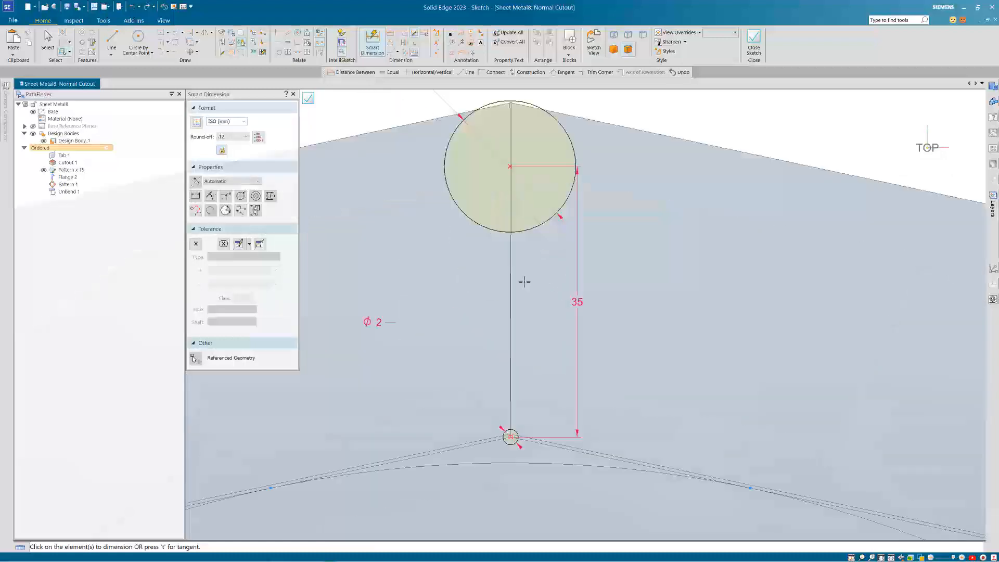
{"action": "left_click", "coordinate": [112, 39]}
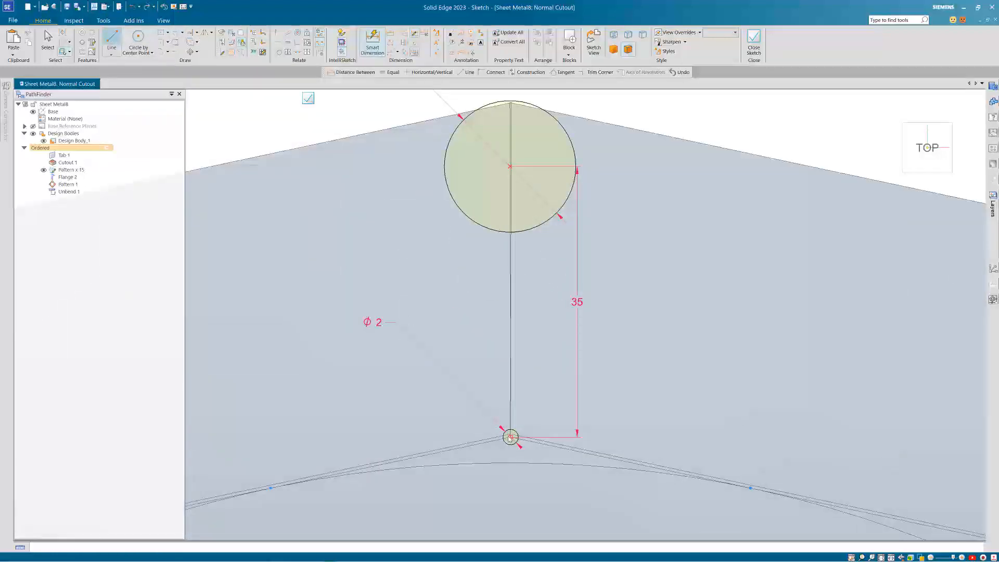
{"action": "scroll", "coordinate": [507, 442], "scroll_direction": "up", "scroll_amount": 3}
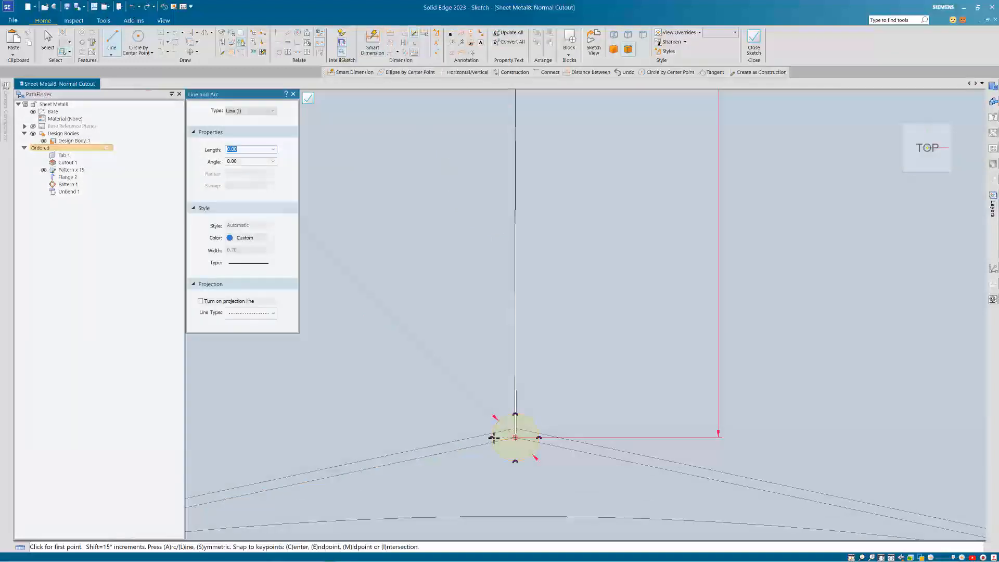
{"action": "left_click", "coordinate": [491, 438]}
{"action": "scroll", "coordinate": [494, 437], "scroll_direction": "down", "scroll_amount": 3}
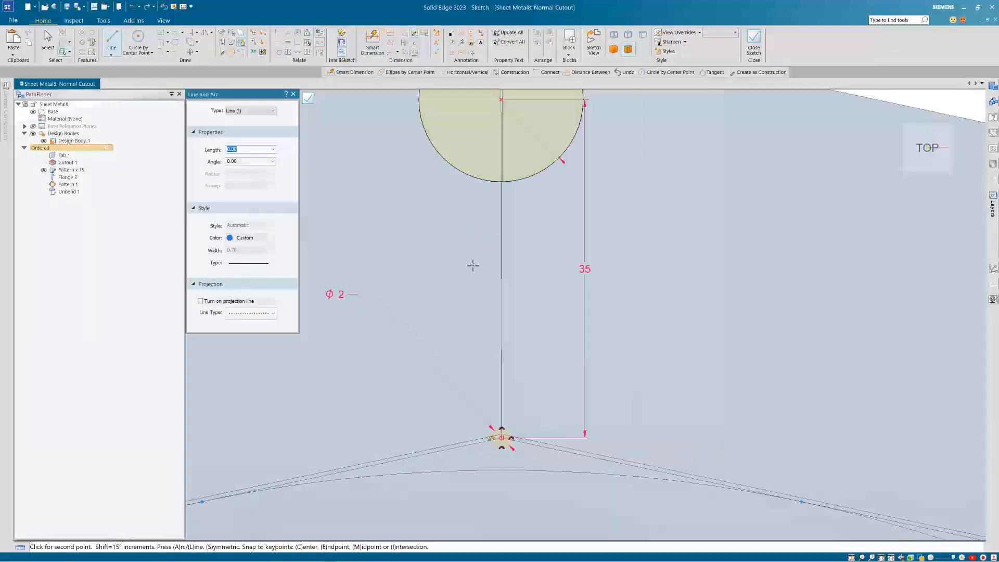
{"action": "left_click", "coordinate": [492, 182]}
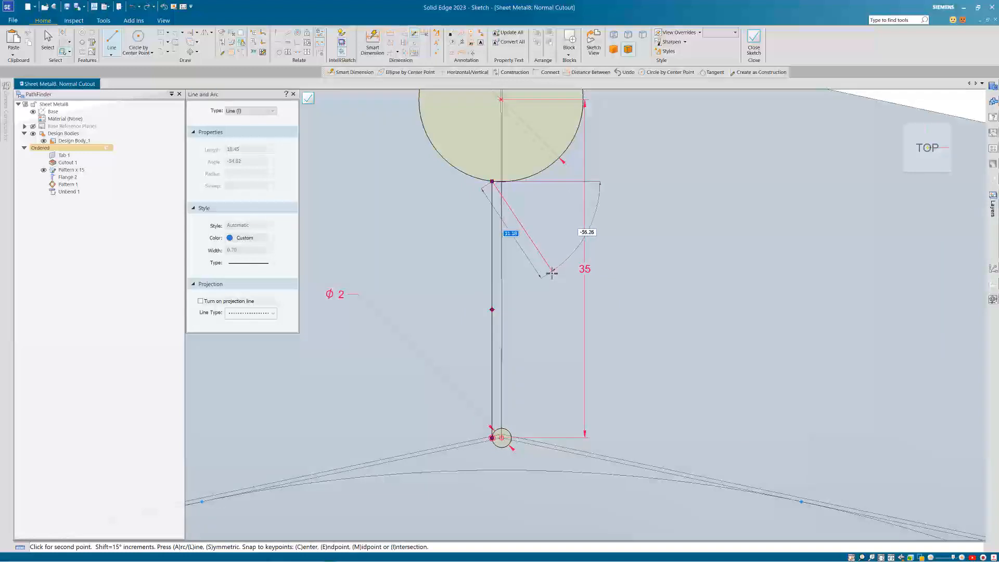
{"action": "right_click", "coordinate": [522, 420]}
{"action": "scroll", "coordinate": [509, 431], "scroll_direction": "up", "scroll_amount": 5}
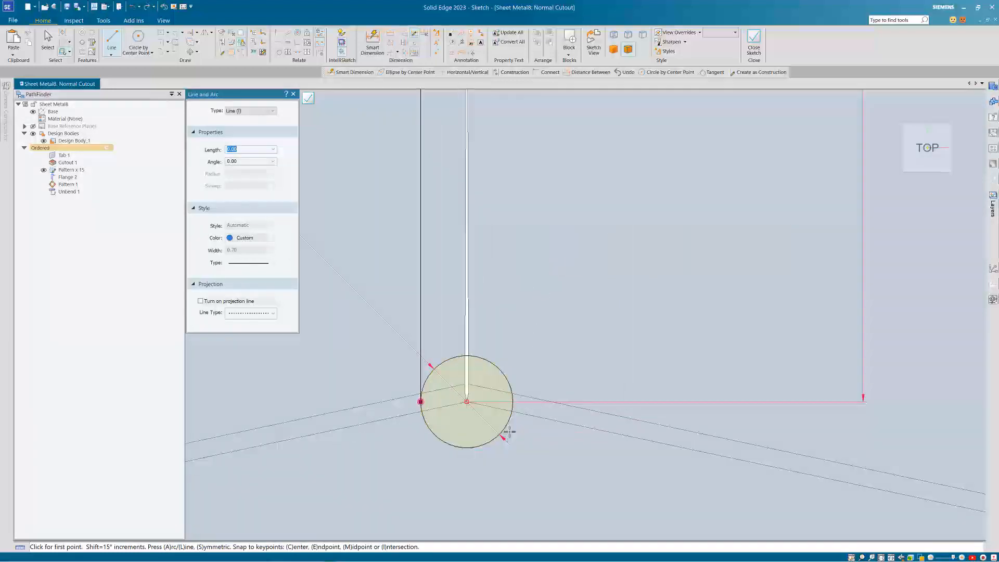
{"action": "scroll", "coordinate": [513, 402], "scroll_direction": "down", "scroll_amount": 4}
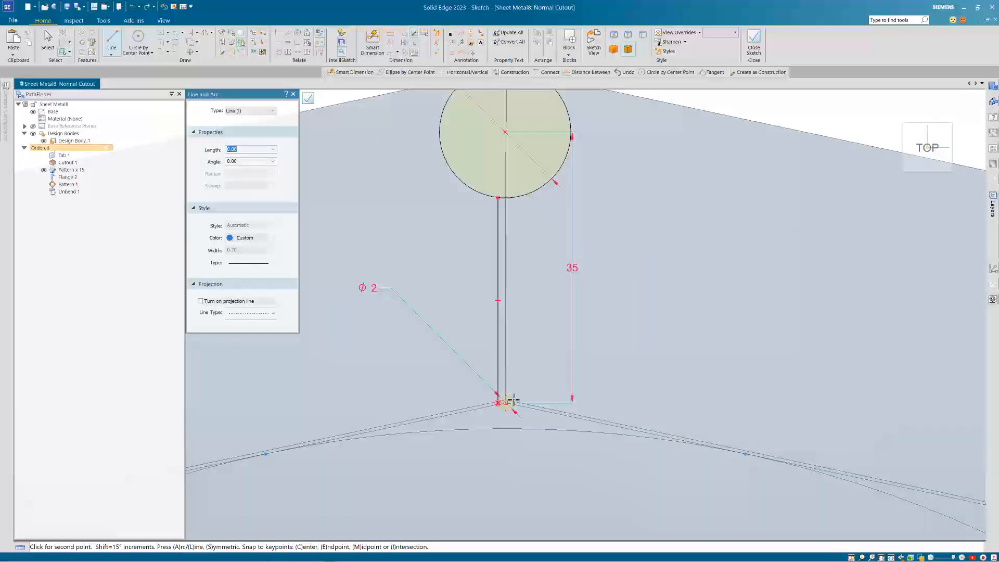
{"action": "left_click", "coordinate": [506, 402]}
{"action": "left_click", "coordinate": [513, 197]}
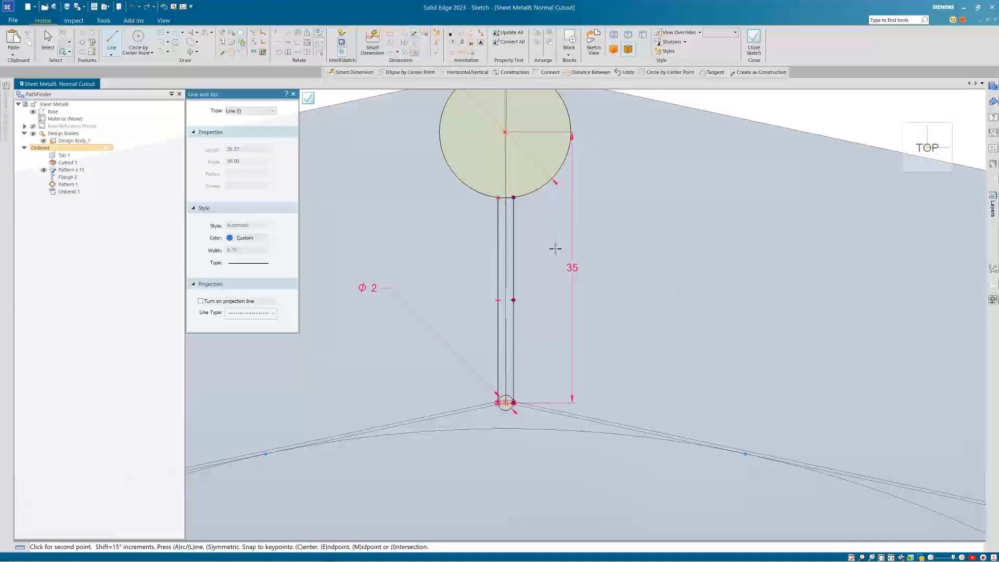
- Trim the circle arcs between the two lines so the circles and lines form one keyhole-shaped outline
{"action": "left_click", "coordinate": [175, 43]}
{"action": "scroll", "coordinate": [506, 216], "scroll_direction": "up", "scroll_amount": 3}
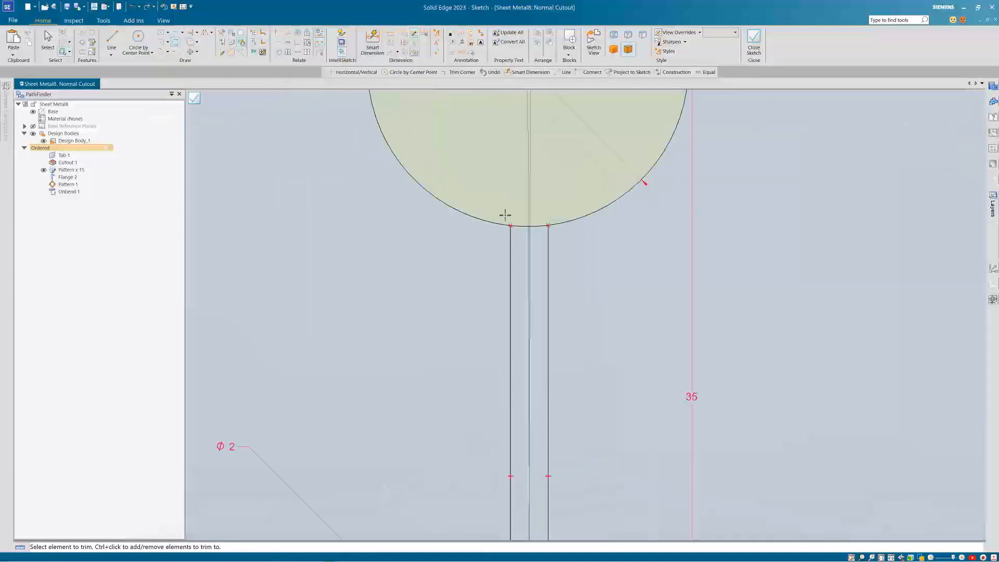
{"action": "left_click", "coordinate": [527, 228]}
{"action": "scroll", "coordinate": [532, 265], "scroll_direction": "down", "scroll_amount": 5}
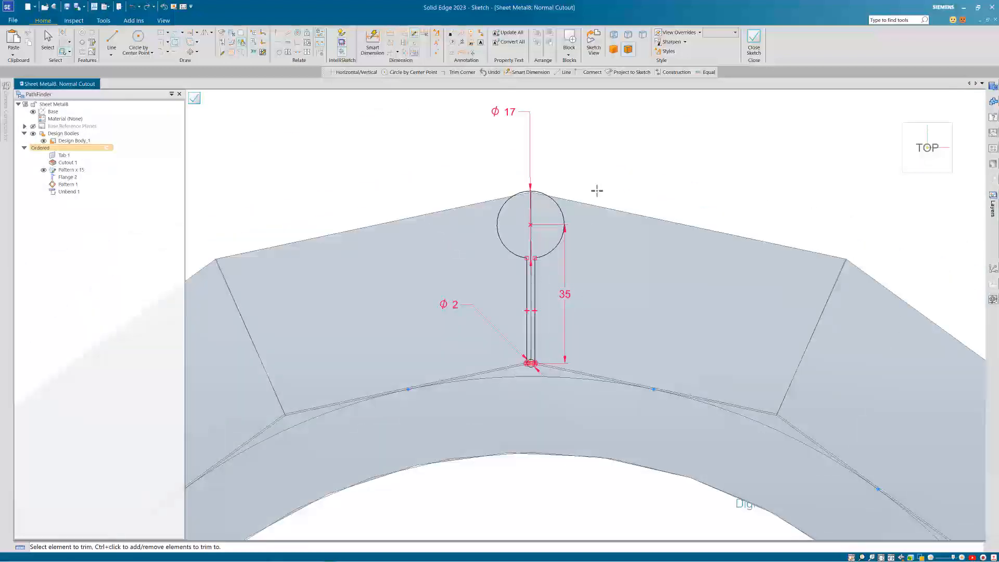
{"action": "scroll", "coordinate": [605, 186], "scroll_direction": "up", "scroll_amount": 2}
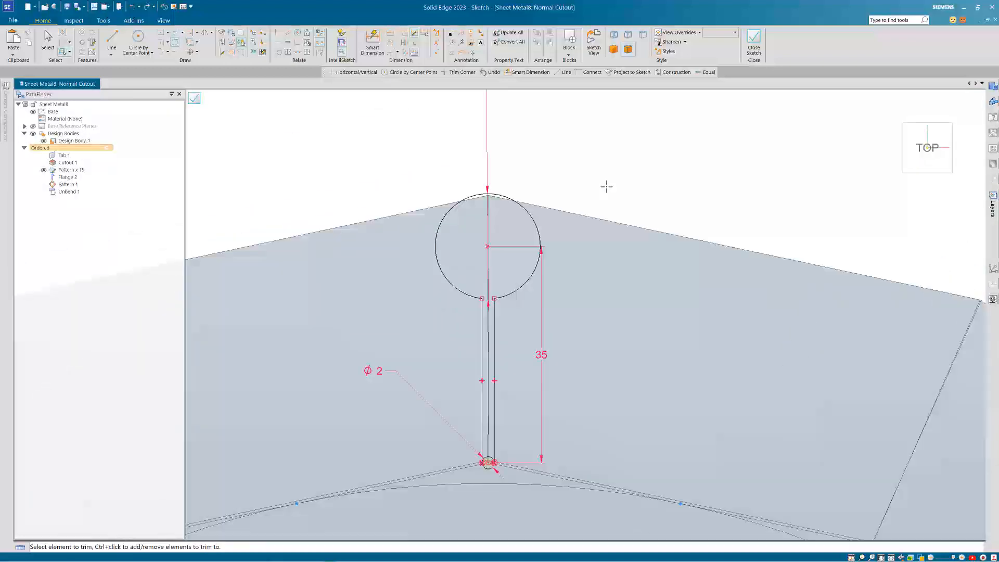
{"action": "scroll", "coordinate": [493, 460], "scroll_direction": "up", "scroll_amount": 3}
{"action": "left_click", "coordinate": [487, 454]}
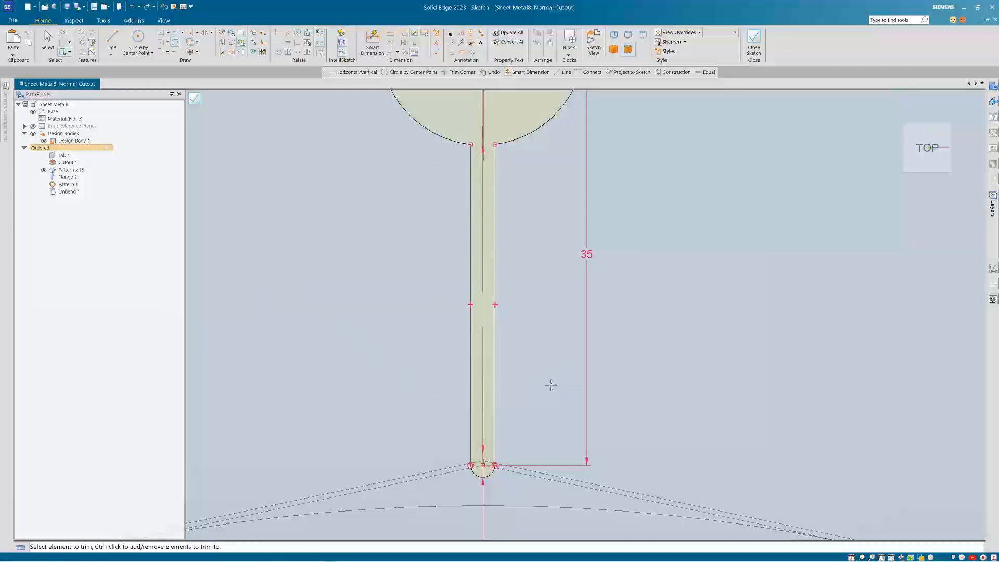
{"action": "scroll", "coordinate": [551, 384], "scroll_direction": "down", "scroll_amount": 4}
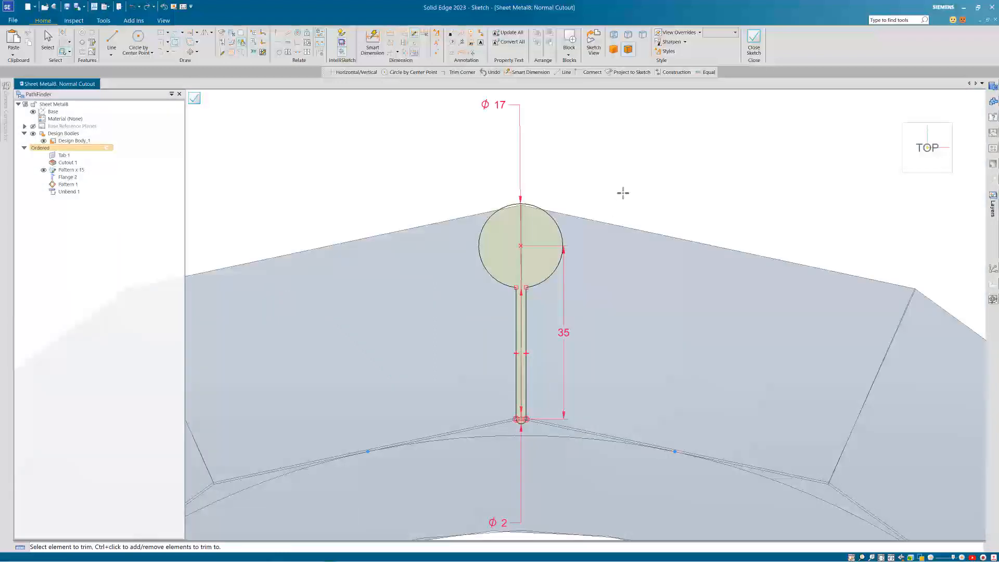
- Toggle the Closed Sketch Indicator off and back on to check that the keyhole profile is closed
{"action": "left_click", "coordinate": [103, 21]}
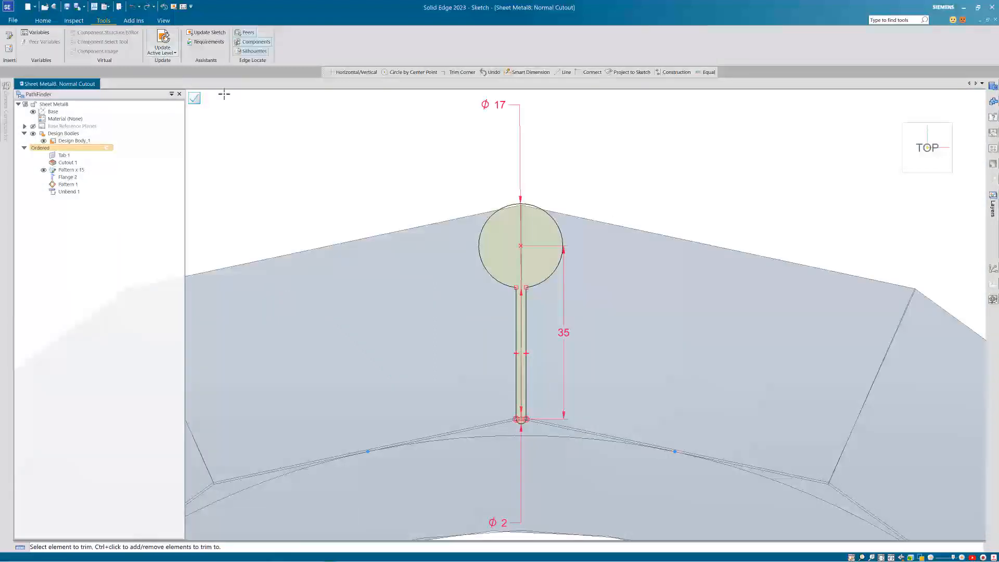
{"action": "left_click", "coordinate": [75, 21]}
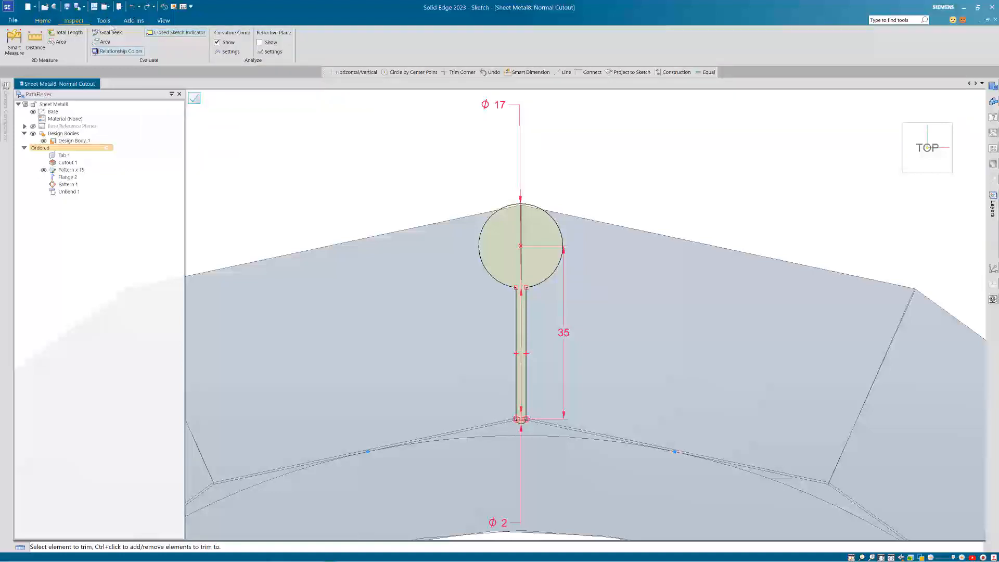
{"action": "left_click", "coordinate": [154, 33]}
{"action": "left_click", "coordinate": [154, 32]}
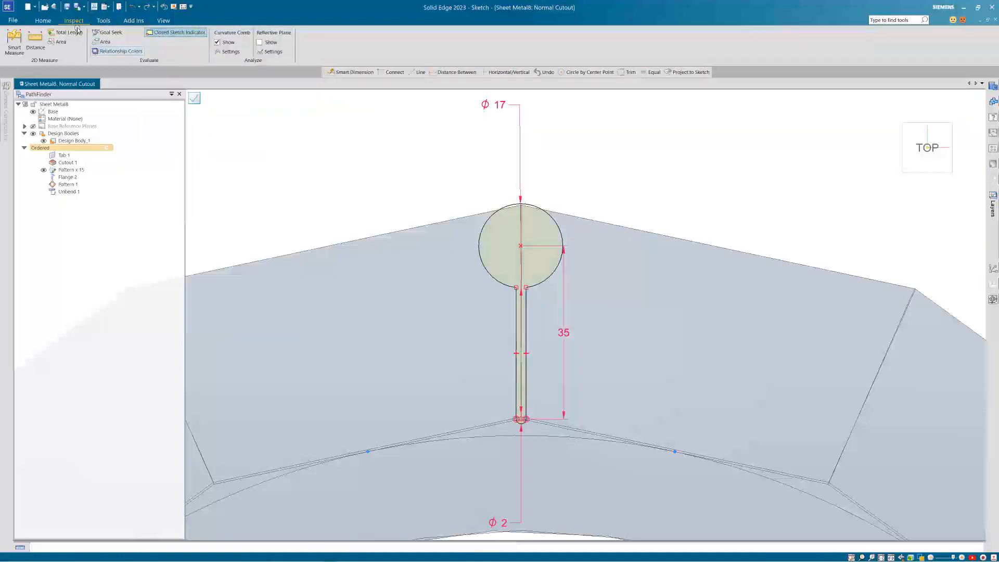
{"action": "left_click", "coordinate": [42, 21]}
- Close the keyhole profile sketch and return to the Normal Cutout feature
{"action": "scroll", "coordinate": [451, 222], "scroll_direction": "down", "scroll_amount": 3}
{"action": "mouse_move", "coordinate": [432, 187]}
{"action": "middle_mouse_down"}
{"action": "mouse_move", "coordinate": [430, 161]}
{"action": "mouse_move", "coordinate": [393, 182]}
{"action": "middle_mouse_up"}
{"action": "scroll", "coordinate": [393, 182], "scroll_direction": "up", "scroll_amount": 2}
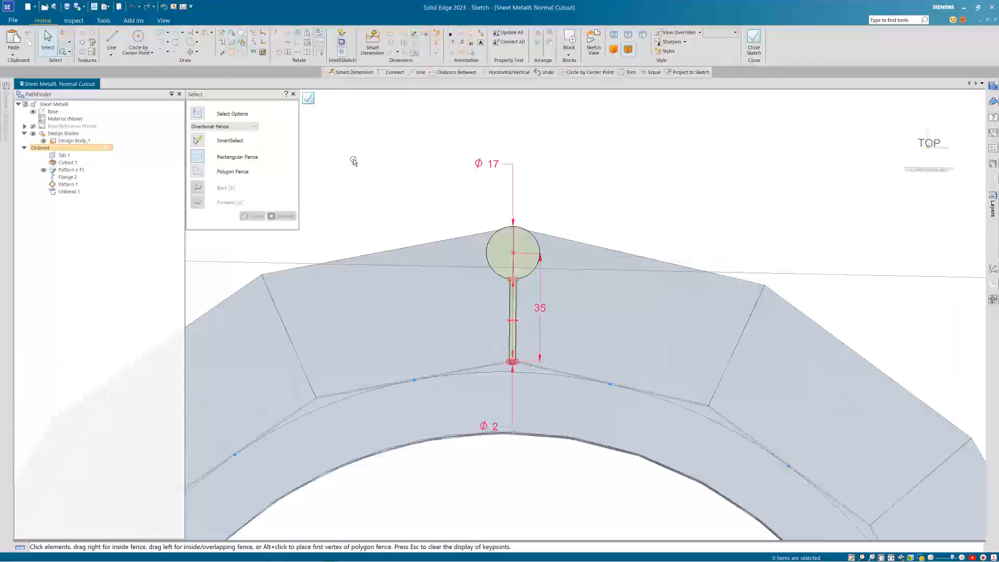
{"action": "left_click", "coordinate": [308, 100]}
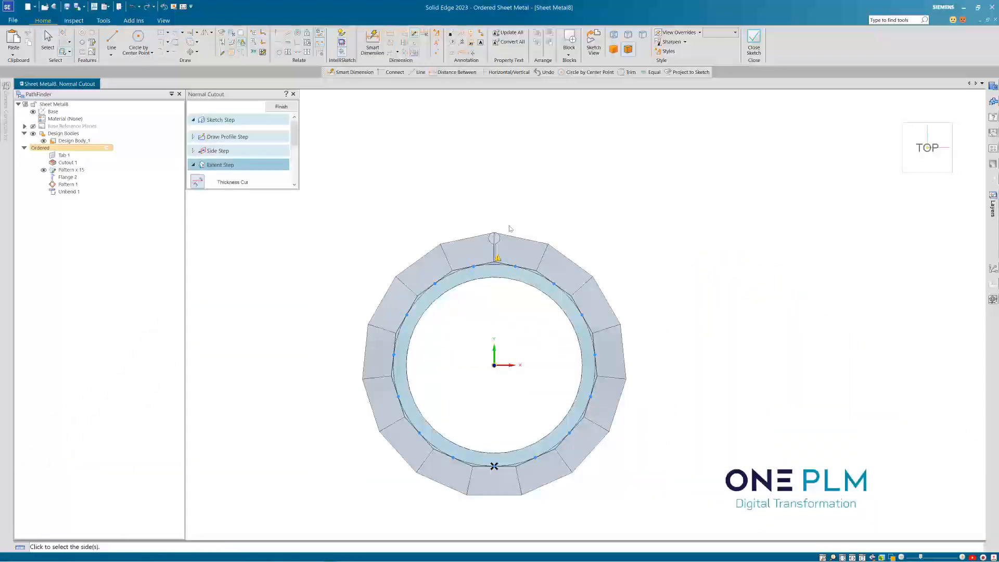
- Try to cut the keyhole profile through the seam as a Thickness Cut with the Through All extent
{"action": "scroll", "coordinate": [510, 228], "scroll_direction": "up", "scroll_amount": 3}
{"action": "mouse_move", "coordinate": [510, 229]}
{"action": "middle_mouse_down"}
{"action": "mouse_move", "coordinate": [506, 218]}
{"action": "mouse_move", "coordinate": [470, 214]}
{"action": "mouse_move", "coordinate": [499, 201]}
{"action": "middle_mouse_up"}
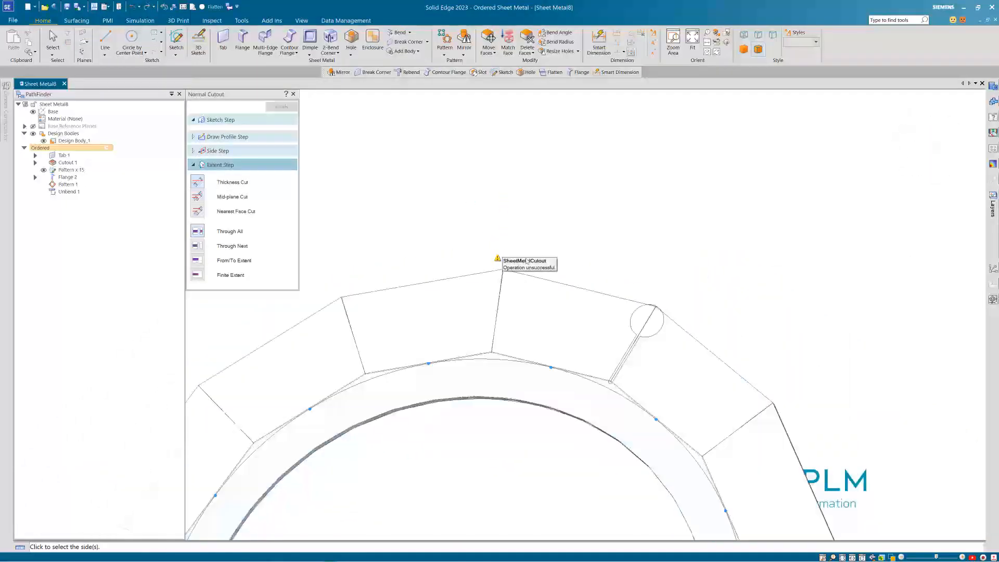
{"action": "scroll", "coordinate": [624, 364], "scroll_direction": "up", "scroll_amount": 5}
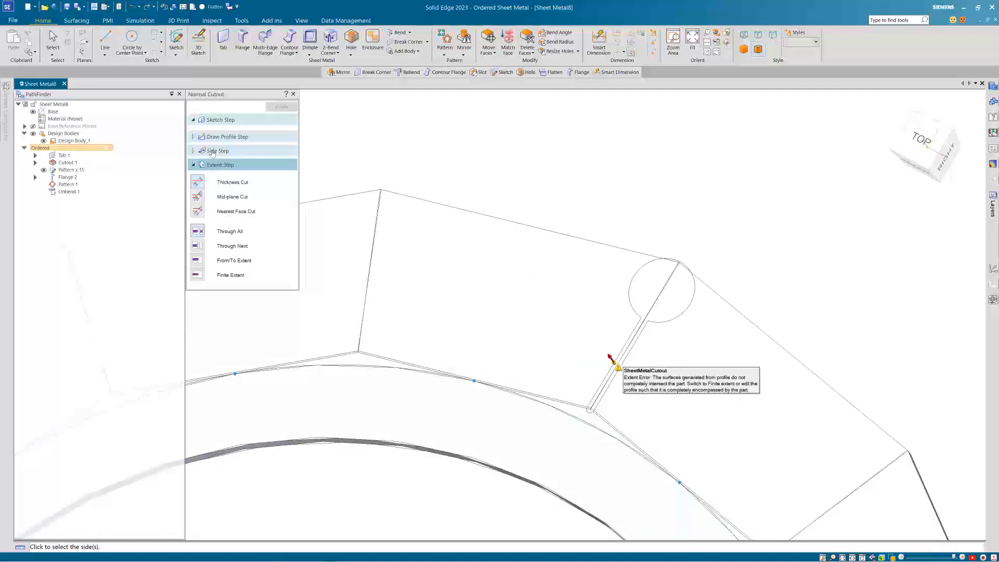
{"action": "scroll", "coordinate": [622, 373], "scroll_direction": "up", "scroll_amount": 4}
{"action": "mouse_move", "coordinate": [623, 375]}
{"action": "middle_mouse_down"}
{"action": "mouse_move", "coordinate": [646, 352]}
{"action": "mouse_move", "coordinate": [633, 378]}
{"action": "middle_mouse_up"}
{"action": "left_click", "coordinate": [631, 370]}
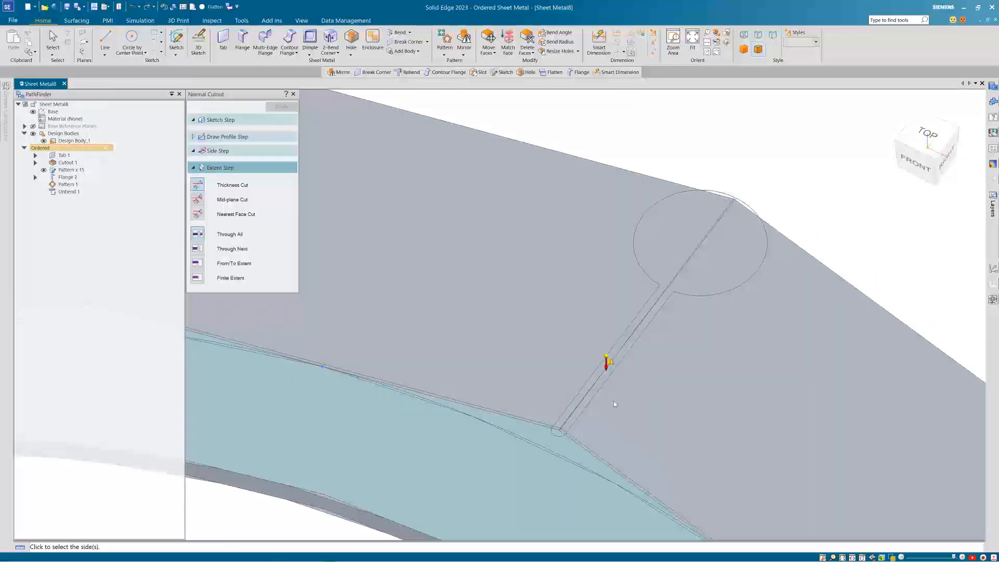
- Set the cutout extent to Through Next and apply the keyhole cut at the seam
{"action": "left_click", "coordinate": [196, 249]}
{"action": "left_click", "coordinate": [604, 391]}
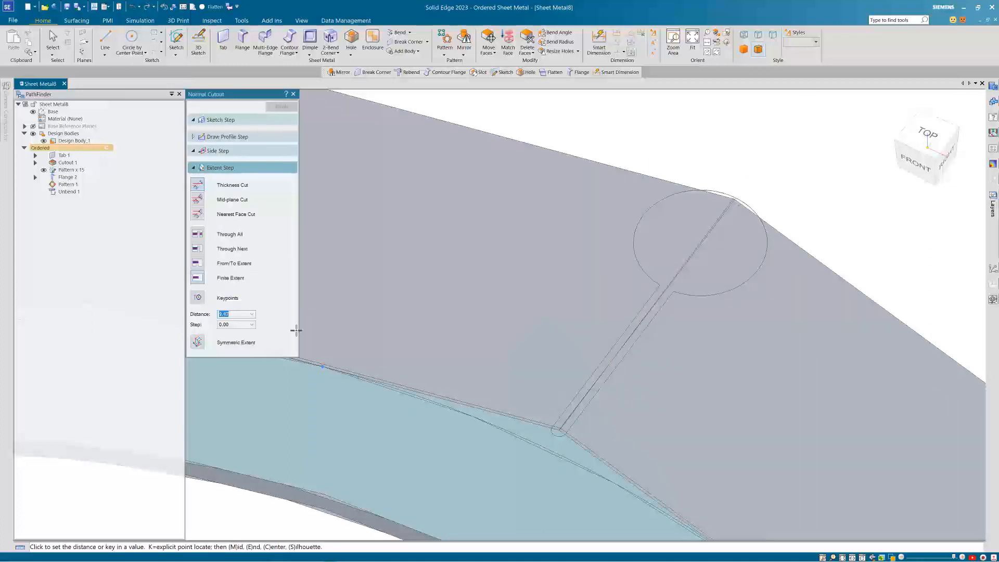
{"action": "left_click", "coordinate": [196, 249]}
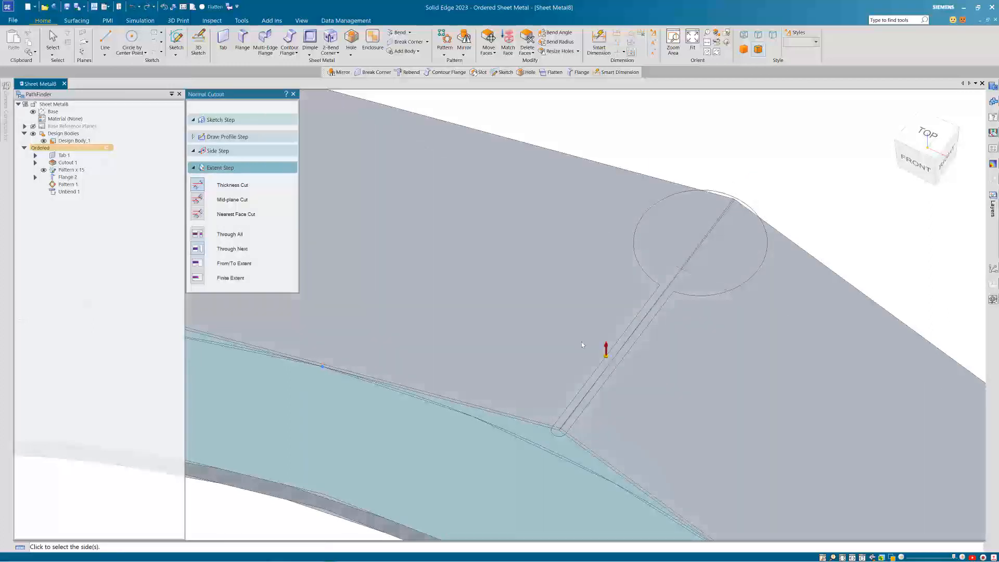
{"action": "left_click", "coordinate": [608, 359]}
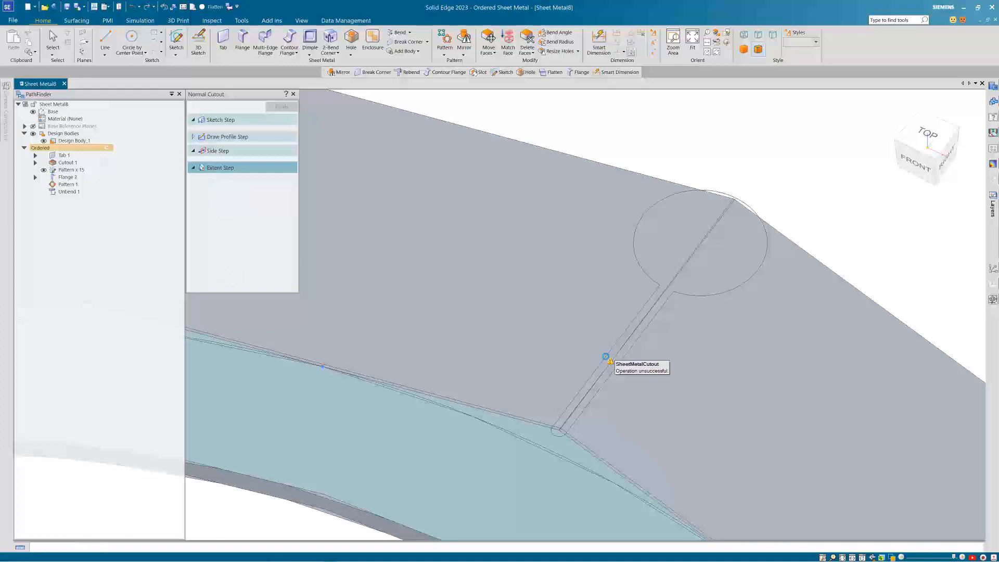
{"action": "left_click", "coordinate": [481, 307]}
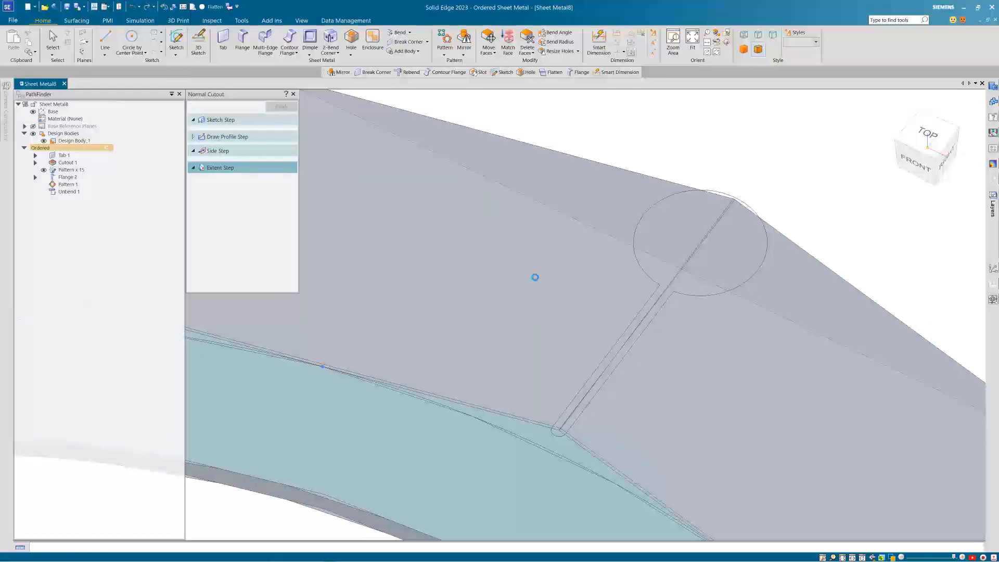
{"action": "scroll", "coordinate": [536, 308], "scroll_direction": "down", "scroll_amount": 3}
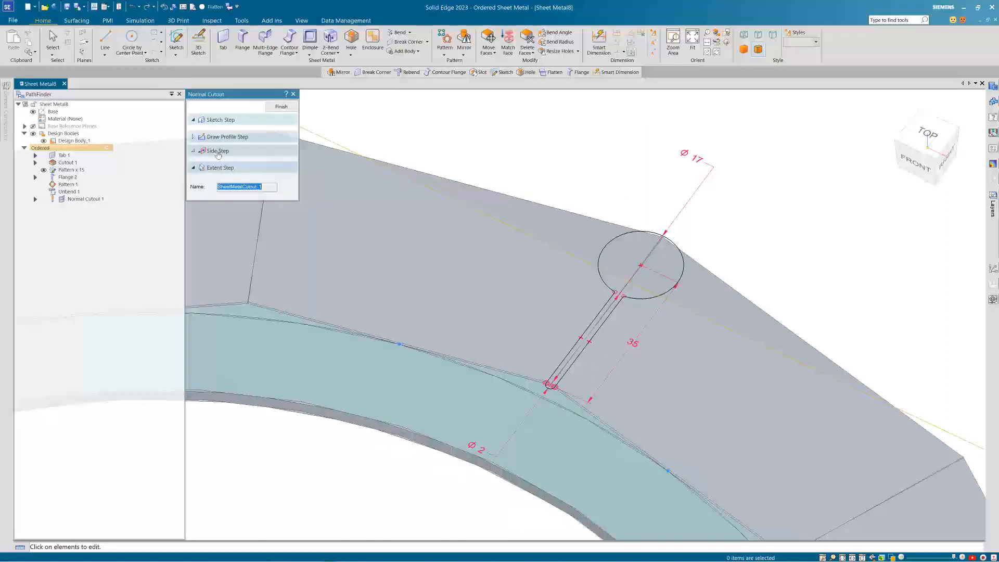
- Change the keyhole Normal Cutout to a Mid-plane Cut with the Through Next extent and finish the feature
{"action": "left_click", "coordinate": [220, 167]}
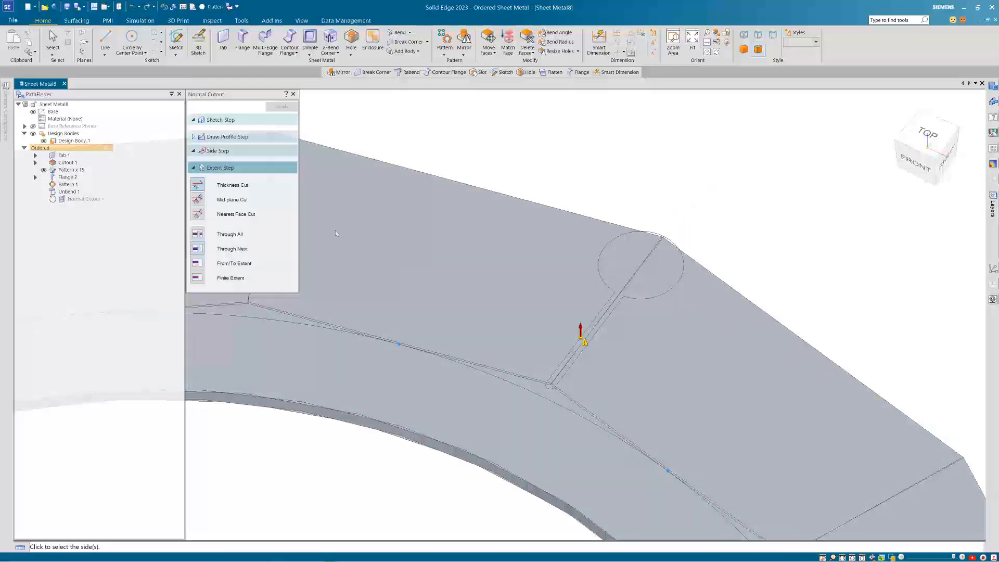
{"action": "left_click", "coordinate": [565, 339]}
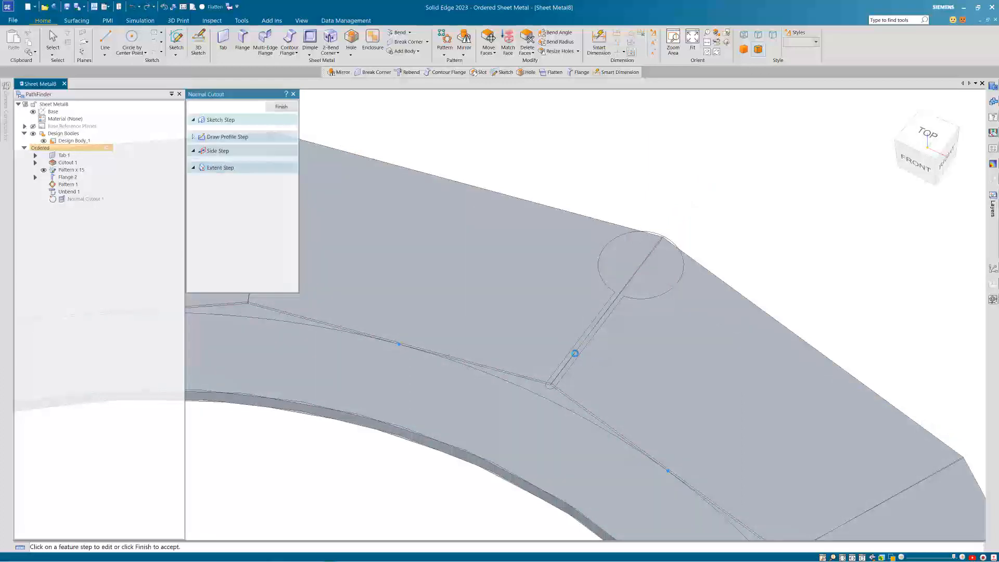
{"action": "left_click", "coordinate": [214, 171]}
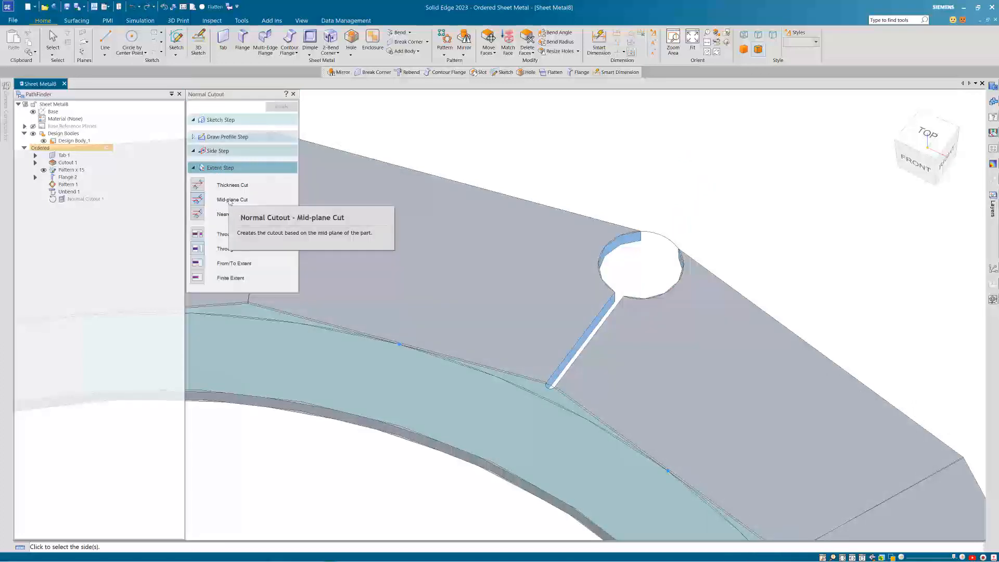
{"action": "left_click", "coordinate": [230, 202]}
{"action": "left_click", "coordinate": [607, 391]}
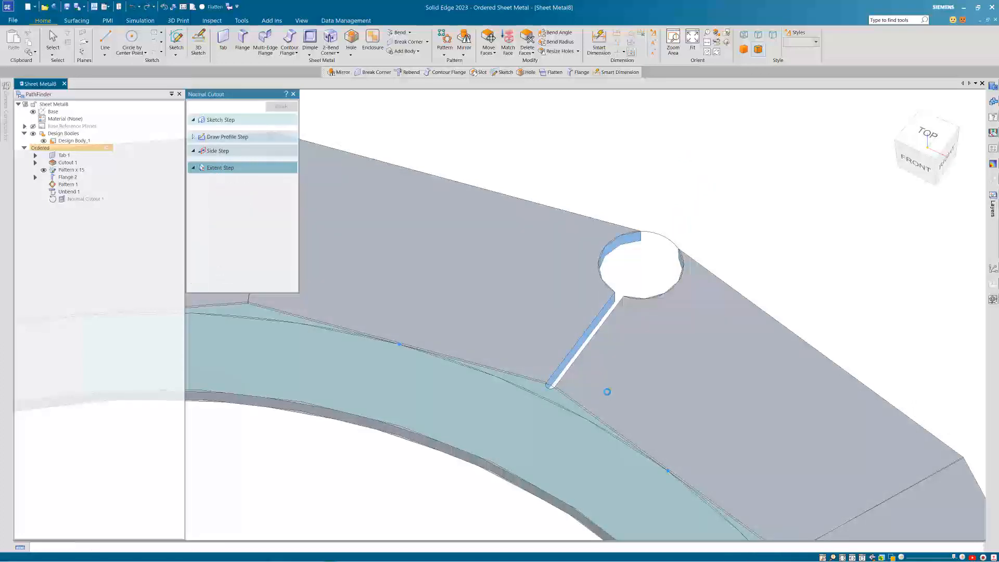
{"action": "left_click", "coordinate": [282, 107]}
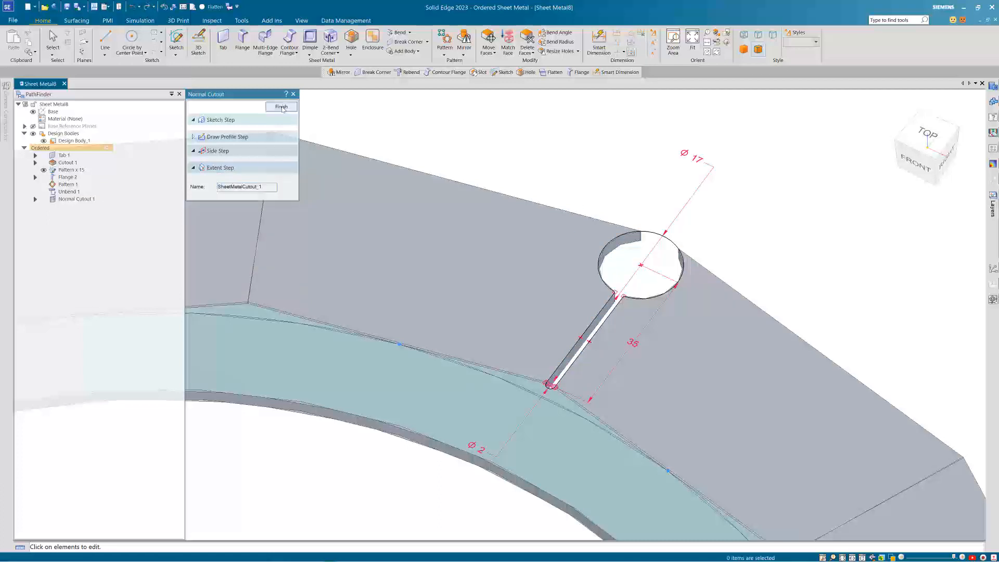
{"action": "key", "text": "Escape"}
{"action": "scroll", "coordinate": [553, 196], "scroll_direction": "down", "scroll_amount": 3}
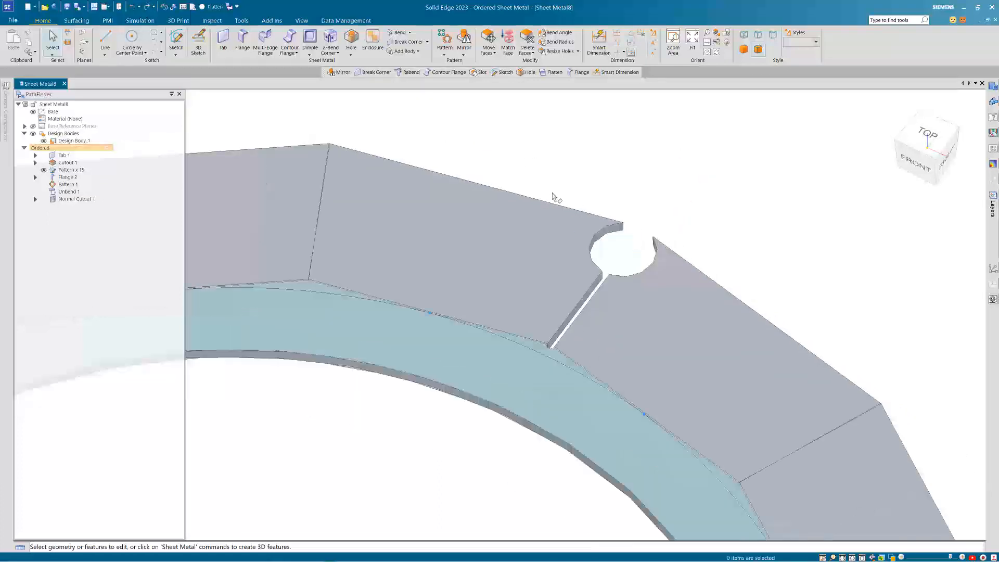
{"action": "scroll", "coordinate": [569, 180], "scroll_direction": "down", "scroll_amount": 5}
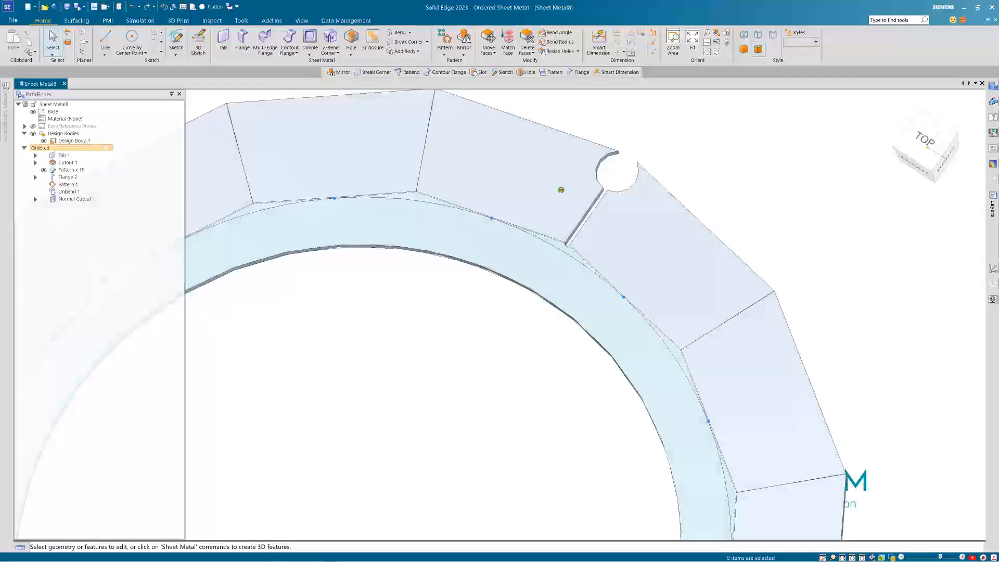
{"action": "scroll", "coordinate": [574, 179], "scroll_direction": "down", "scroll_amount": 2}
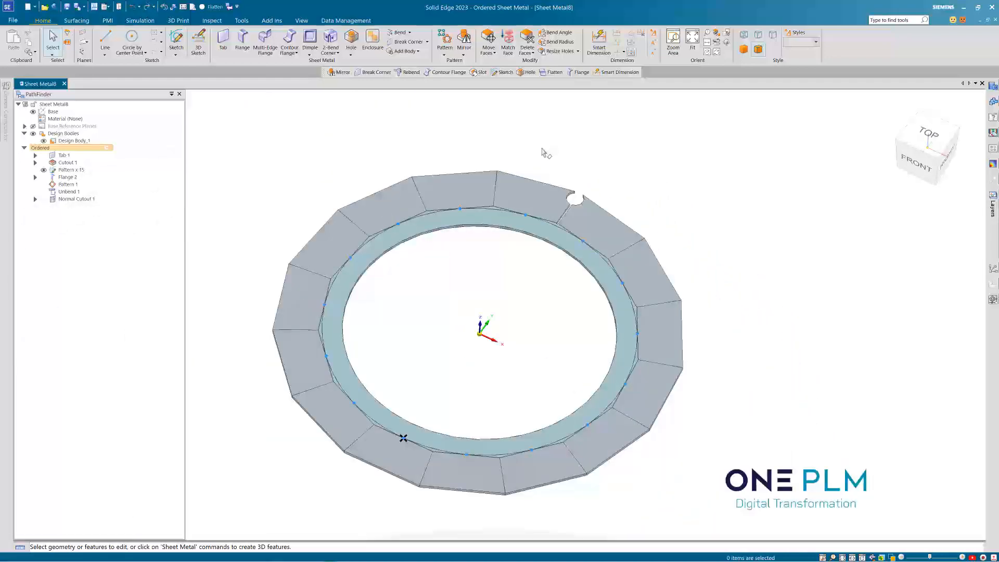
- Pattern the keyhole cutout around the ring's flange seams using the existing circular pattern sketch
{"action": "left_click", "coordinate": [84, 199]}
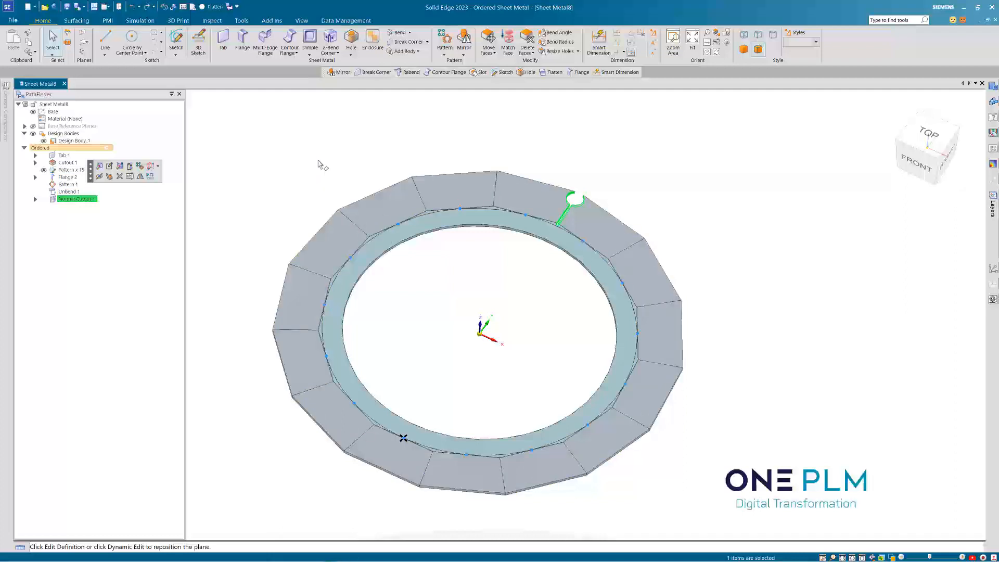
{"action": "left_click", "coordinate": [445, 41]}
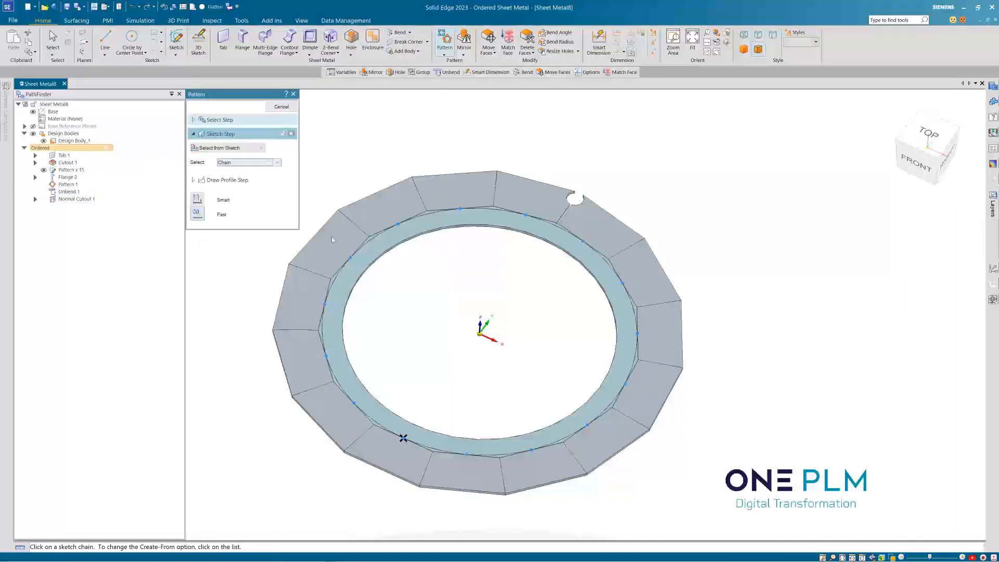
{"action": "left_click", "coordinate": [372, 241]}
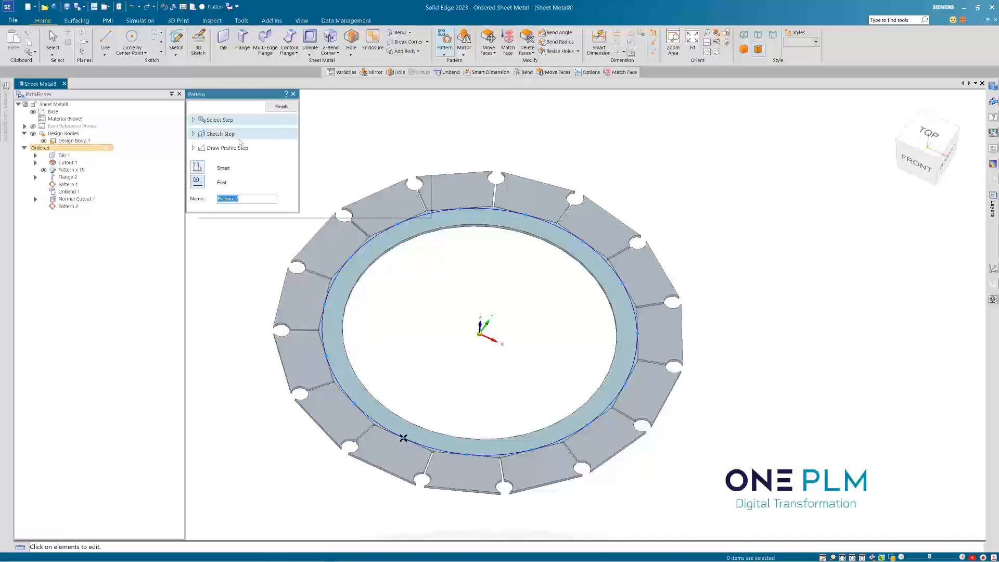
{"action": "left_click", "coordinate": [280, 108]}
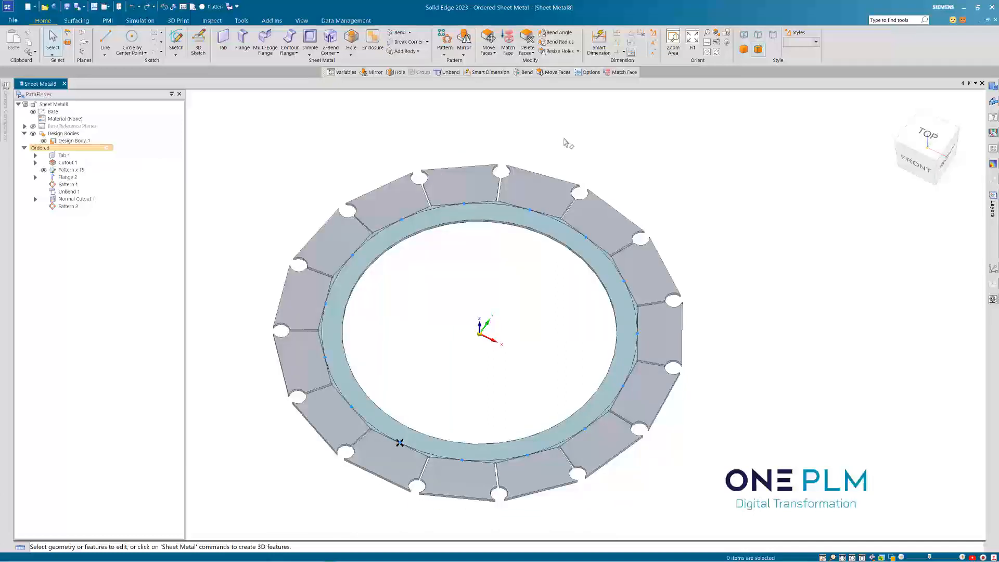
- Rebend all the unbent flanges of the ring and finish the Rebend feature
{"action": "left_click", "coordinate": [409, 33]}
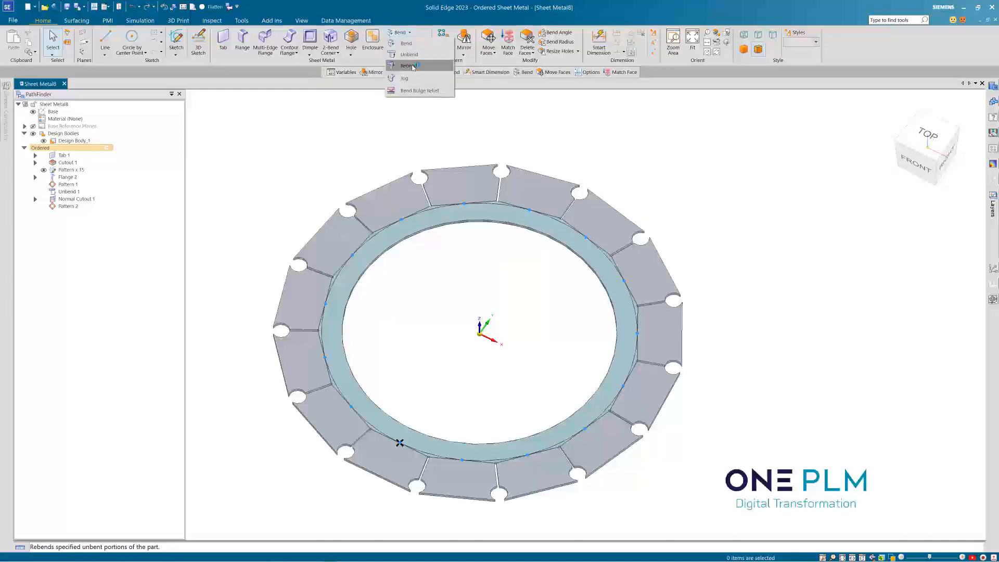
{"action": "key", "text": "Return"}
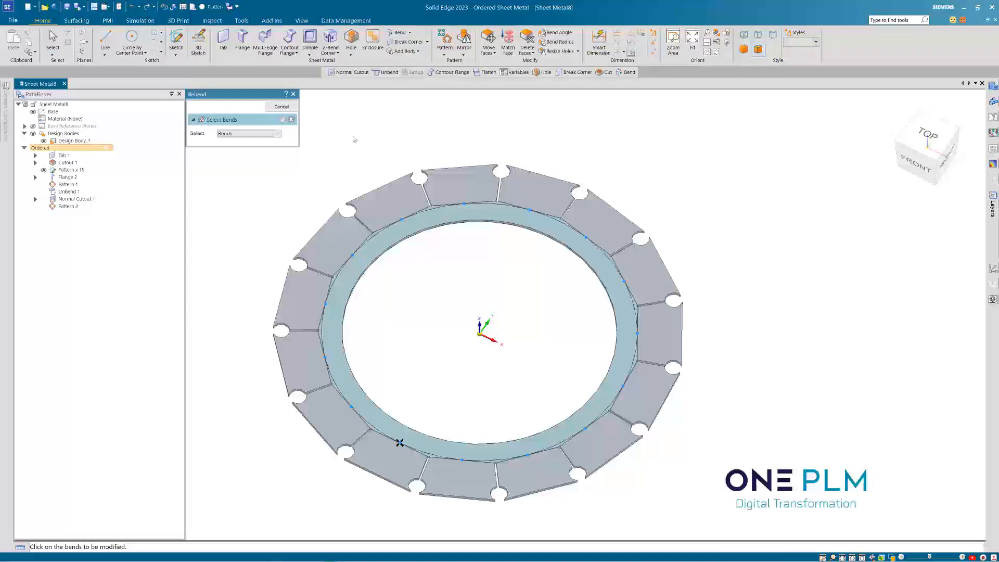
{"action": "key", "text": "Down"}
{"action": "key", "text": "Return"}
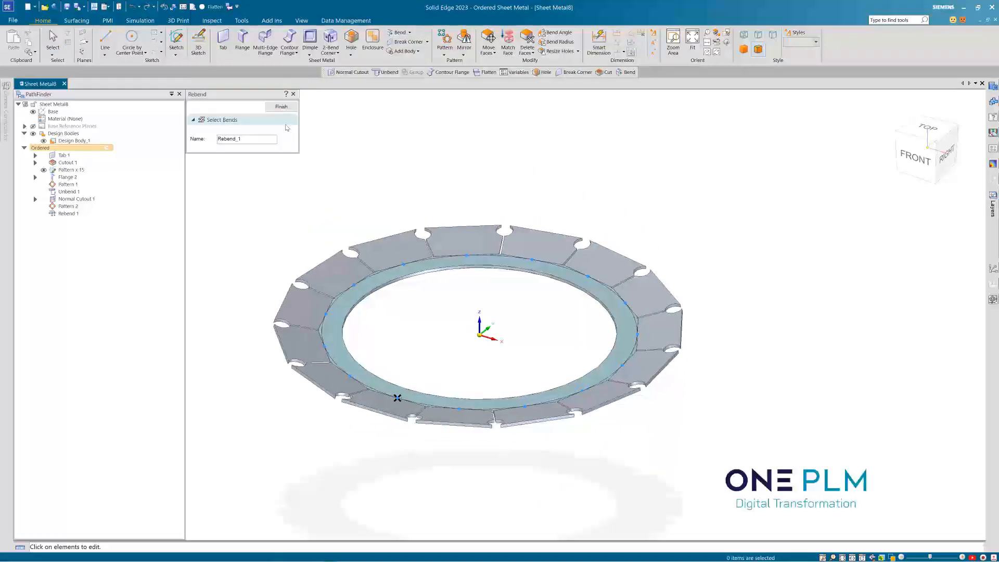
{"action": "left_click", "coordinate": [281, 106]}
- Try to round the corners of the whole part with Break Corner at radii of 1.00 and 0.50 mm
{"action": "left_click", "coordinate": [408, 42]}
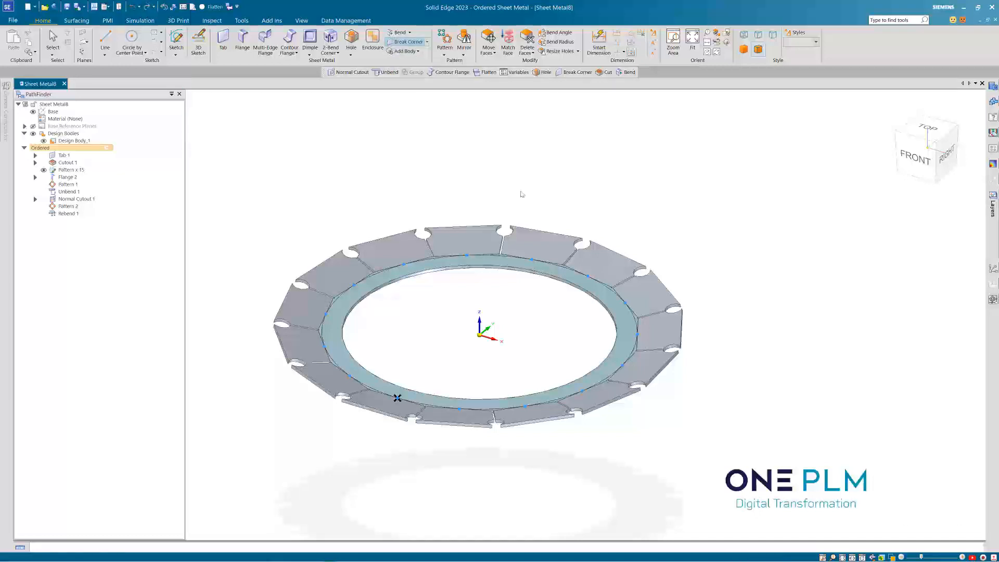
{"action": "scroll", "coordinate": [523, 197], "scroll_direction": "down", "scroll_amount": 2}
{"action": "scroll", "coordinate": [327, 215], "scroll_direction": "down", "scroll_amount": 1}
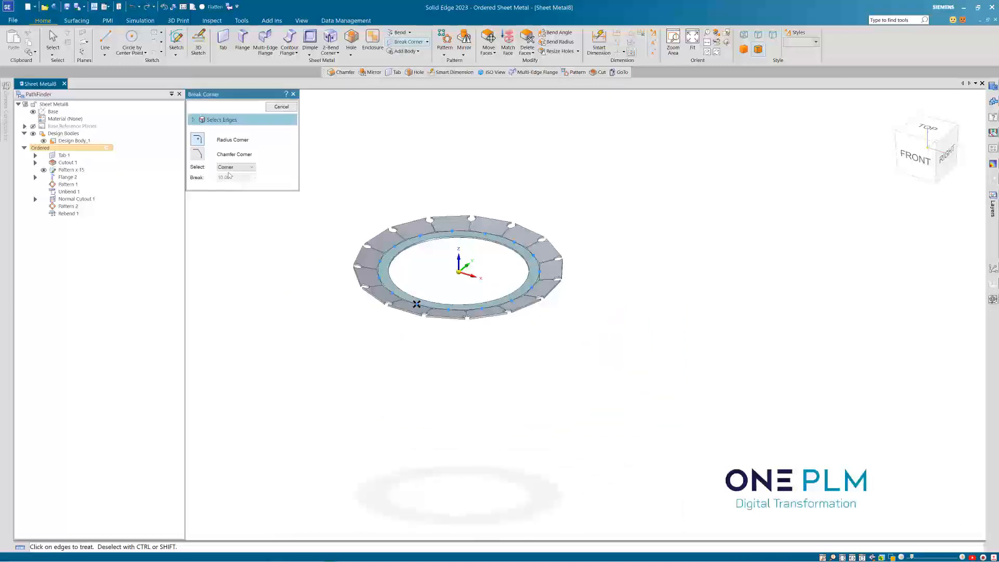
{"action": "left_click", "coordinate": [240, 167]}
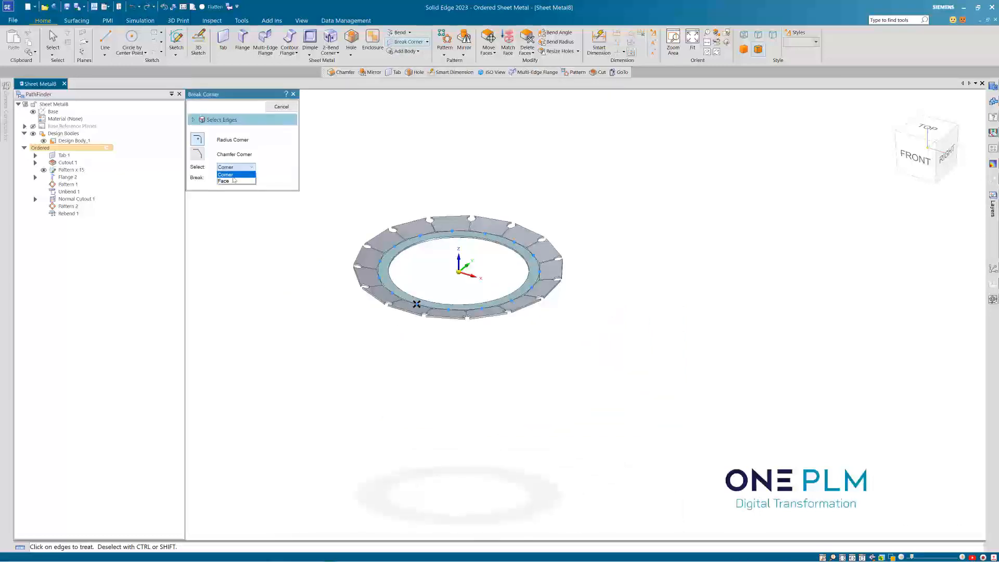
{"action": "left_click", "coordinate": [232, 176]}
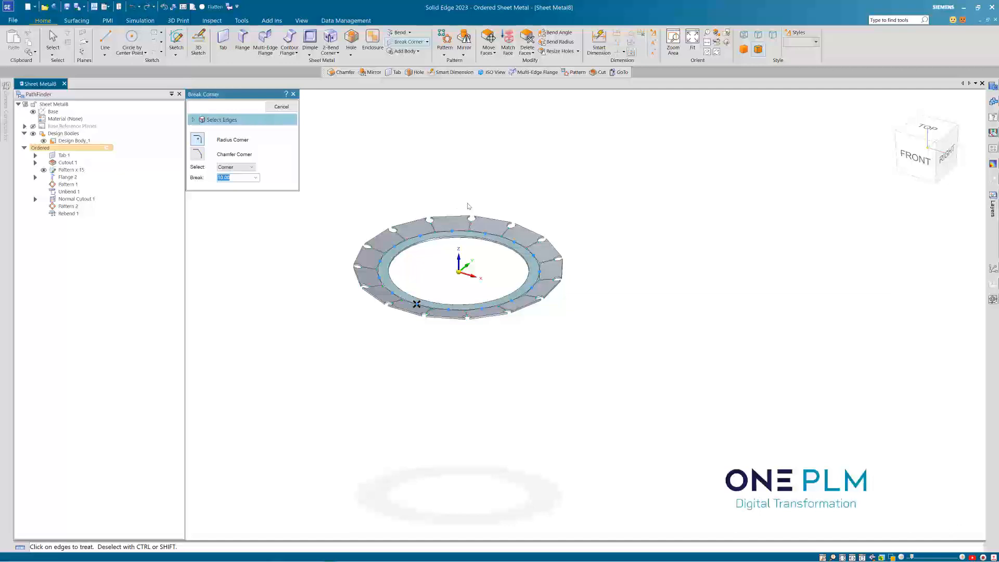
{"action": "type", "text": "1.00"}
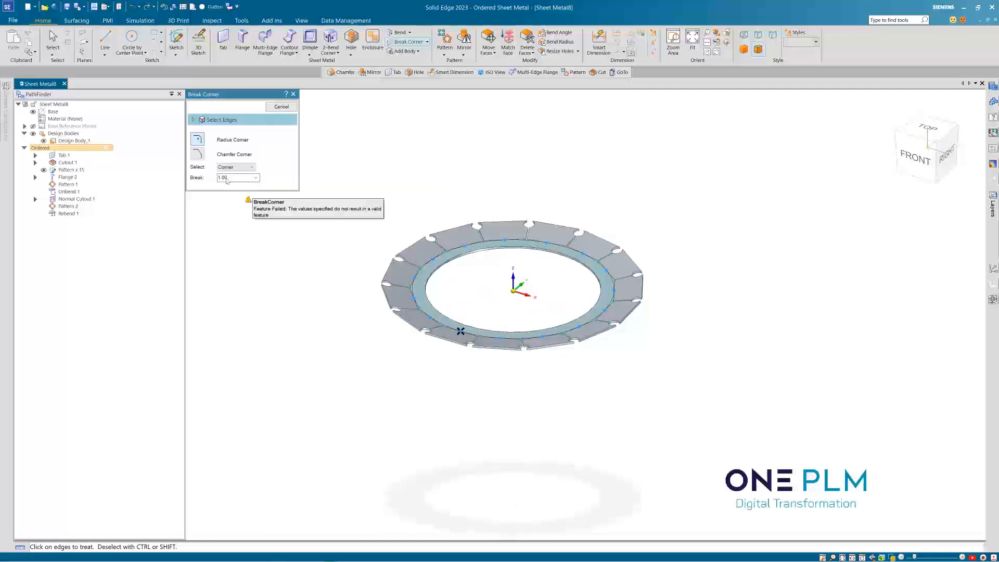
{"action": "type", "text": "0.50"}
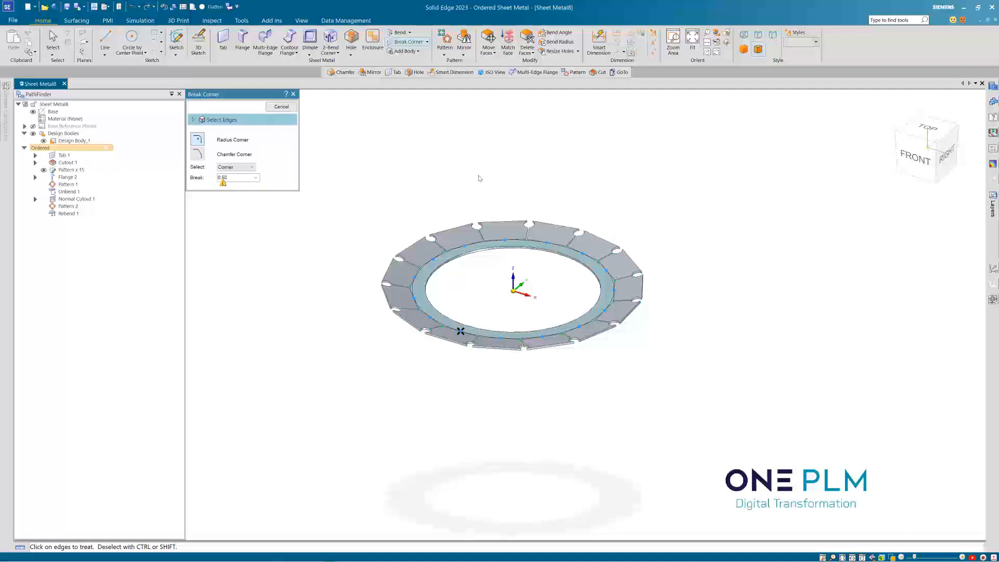
{"action": "scroll", "coordinate": [527, 198], "scroll_direction": "up", "scroll_amount": 3}
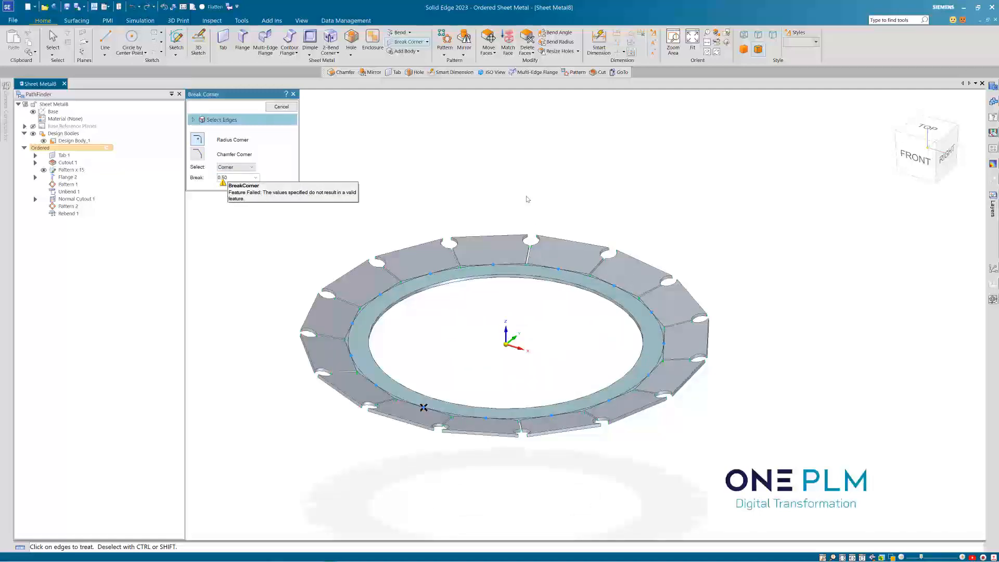
{"action": "middle_click_drag", "start_coordinate": [419, 453], "coordinate": [536, 208]}
{"action": "scroll", "coordinate": [526, 198], "scroll_direction": "up", "scroll_amount": 5}
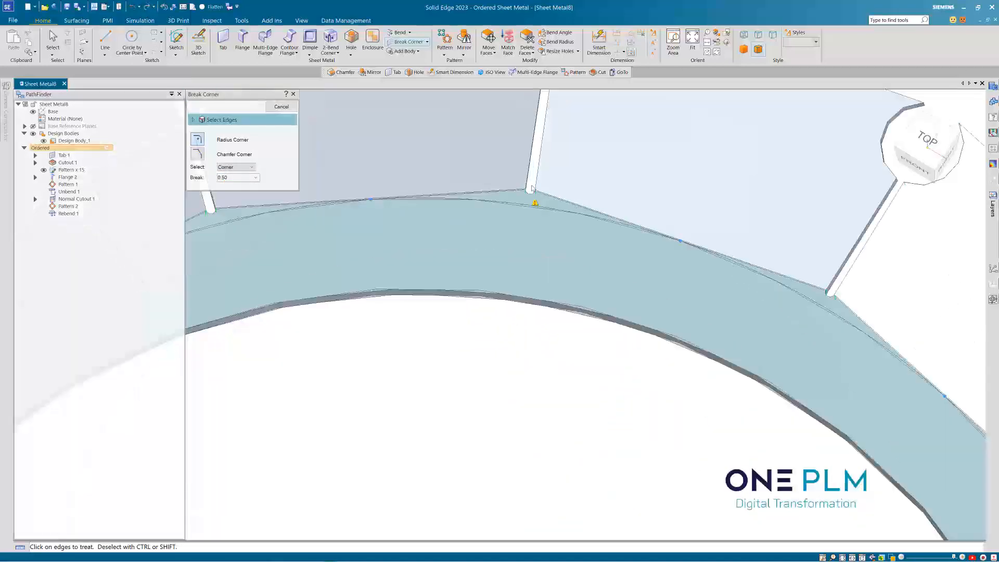
{"action": "scroll", "coordinate": [526, 198], "scroll_direction": "down", "scroll_amount": 8}
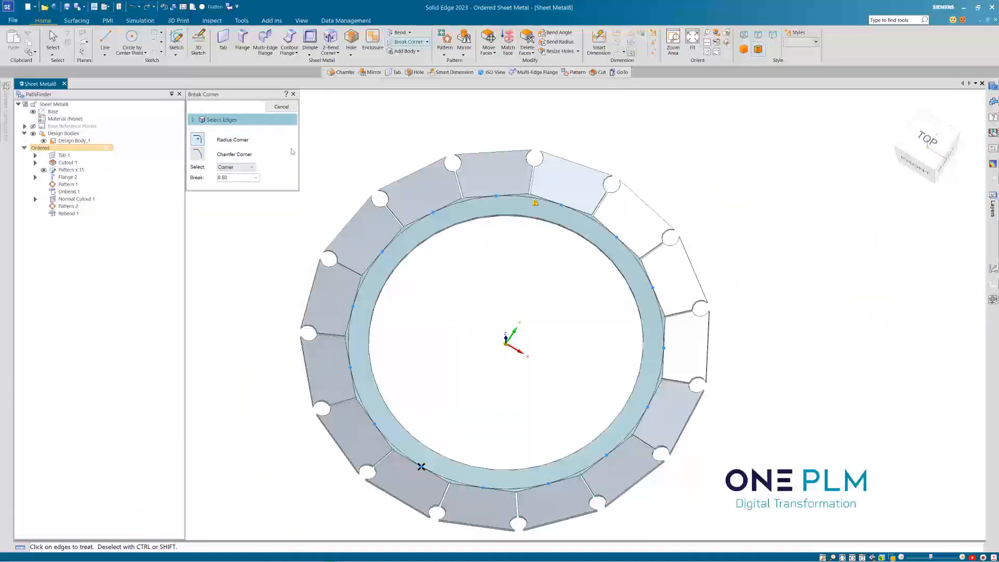
{"action": "key", "text": "Escape"}
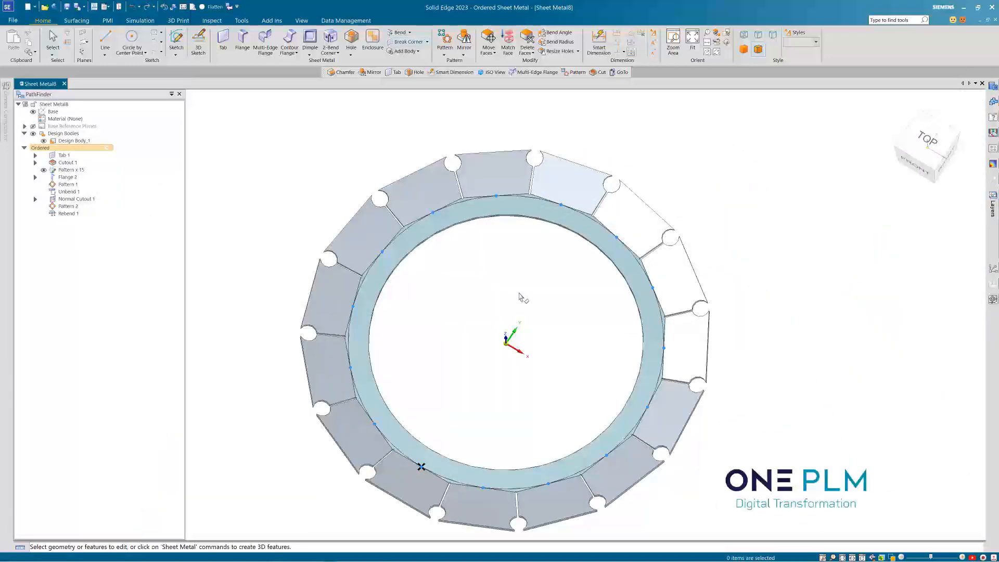
- Start a Radius Corner break on the outer corners at one keyhole opening with a break value of 0.50 mm
{"action": "mouse_move", "coordinate": [521, 290]}
{"action": "middle_mouse_down"}
{"action": "mouse_move", "coordinate": [528, 276]}
{"action": "mouse_move", "coordinate": [515, 290]}
{"action": "middle_mouse_up"}
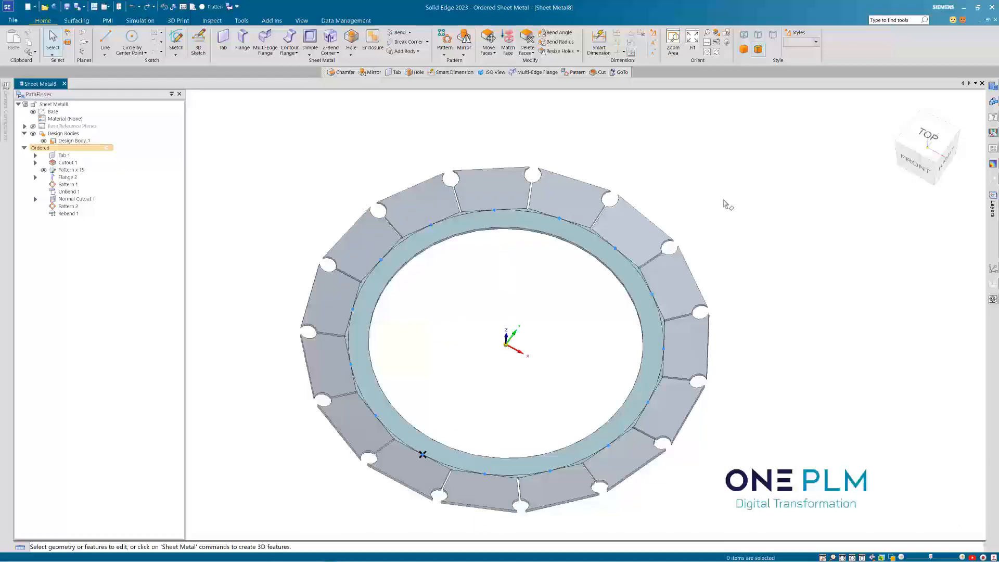
{"action": "middle_click_drag", "start_coordinate": [646, 174], "coordinate": [620, 164]}
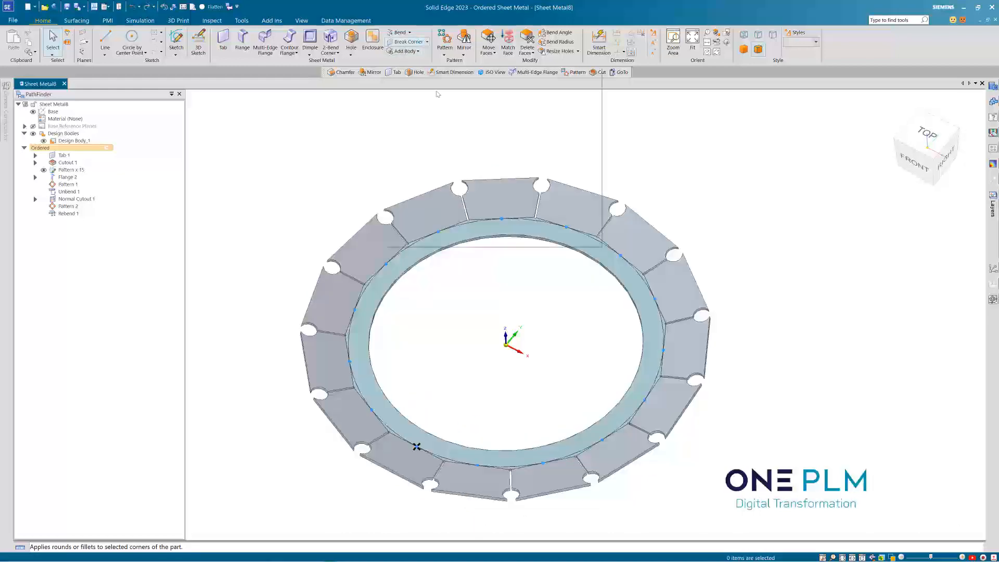
{"action": "scroll", "coordinate": [448, 160], "scroll_direction": "up", "scroll_amount": 3}
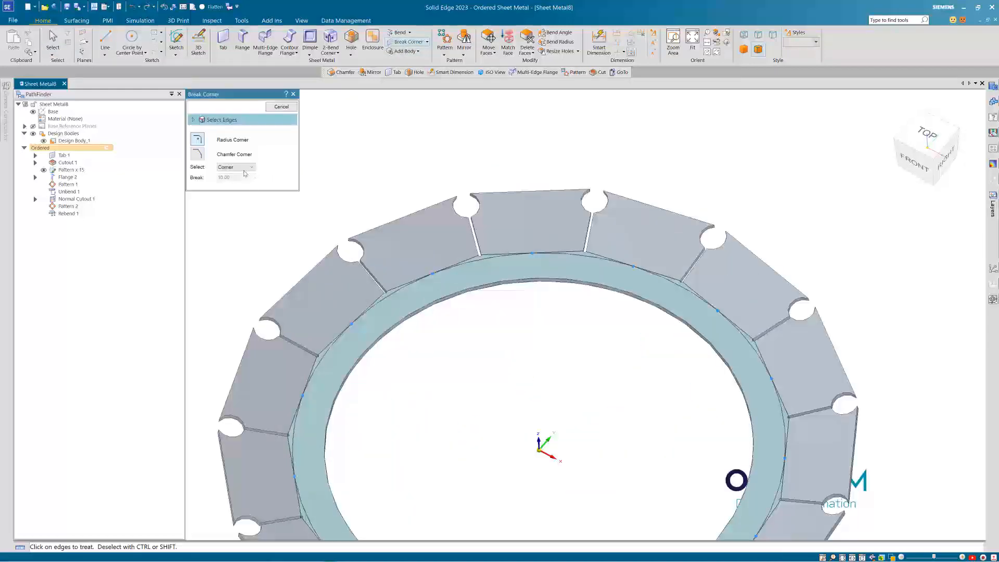
{"action": "left_click", "coordinate": [371, 224]}
{"action": "type", "text": "1"}
{"action": "scroll", "coordinate": [309, 207], "scroll_direction": "down", "scroll_amount": 1}
{"action": "left_click_drag", "start_coordinate": [222, 179], "coordinate": [219, 180]}
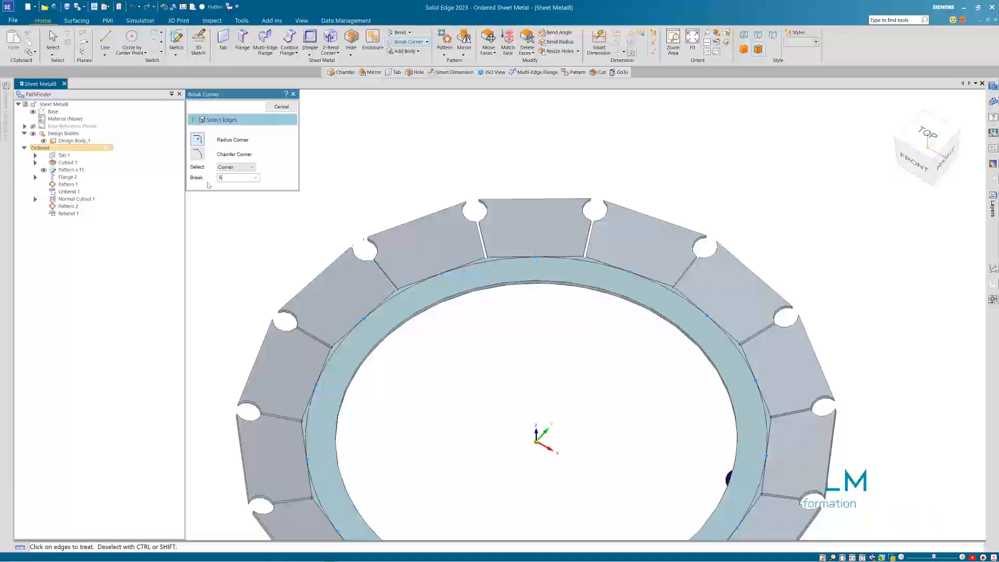
{"action": "key", "text": "Return"}
- Round the outer corners at all the keyhole openings around the ring with a 0.50 mm radius Break Corner and finish the command
{"action": "scroll", "coordinate": [408, 212], "scroll_direction": "down", "scroll_amount": 1}
{"action": "mouse_move", "coordinate": [441, 214]}
{"action": "left_mouse_down"}
{"action": "mouse_move", "coordinate": [469, 238]}
{"action": "mouse_move", "coordinate": [498, 243]}
{"action": "left_mouse_up"}
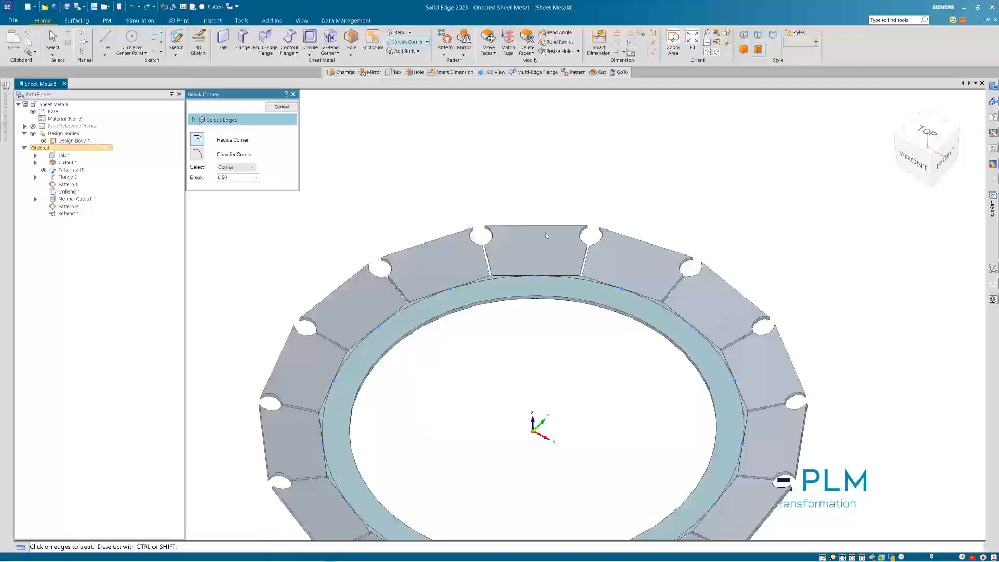
{"action": "left_click_drag", "start_coordinate": [555, 210], "coordinate": [718, 276]}
{"action": "left_click_drag", "start_coordinate": [547, 248], "coordinate": [679, 300]}
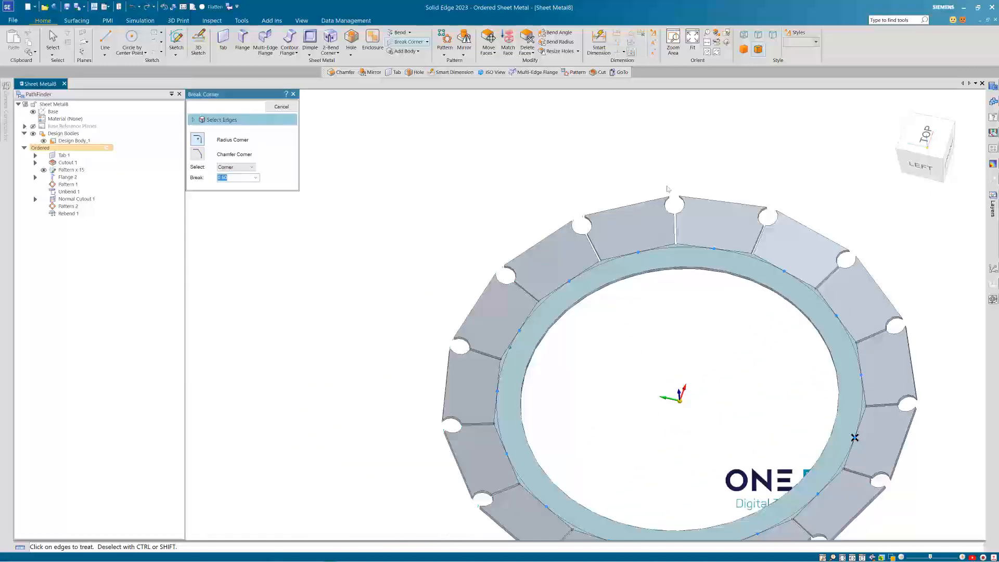
{"action": "left_click_drag", "start_coordinate": [647, 188], "coordinate": [688, 221]}
{"action": "left_click_drag", "start_coordinate": [742, 192], "coordinate": [780, 227]}
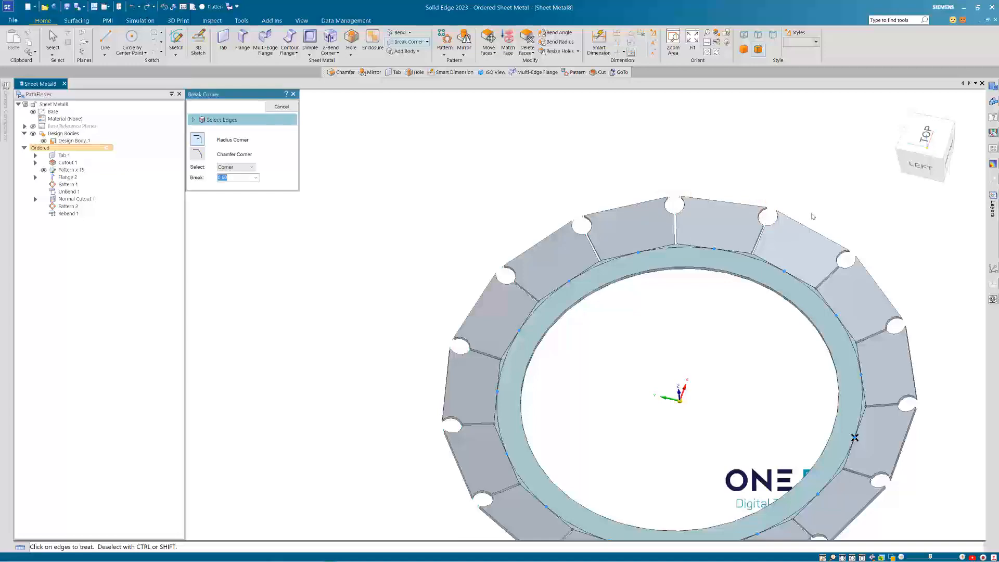
{"action": "left_click_drag", "start_coordinate": [435, 253], "coordinate": [481, 277]}
{"action": "left_click_drag", "start_coordinate": [525, 223], "coordinate": [697, 266]}
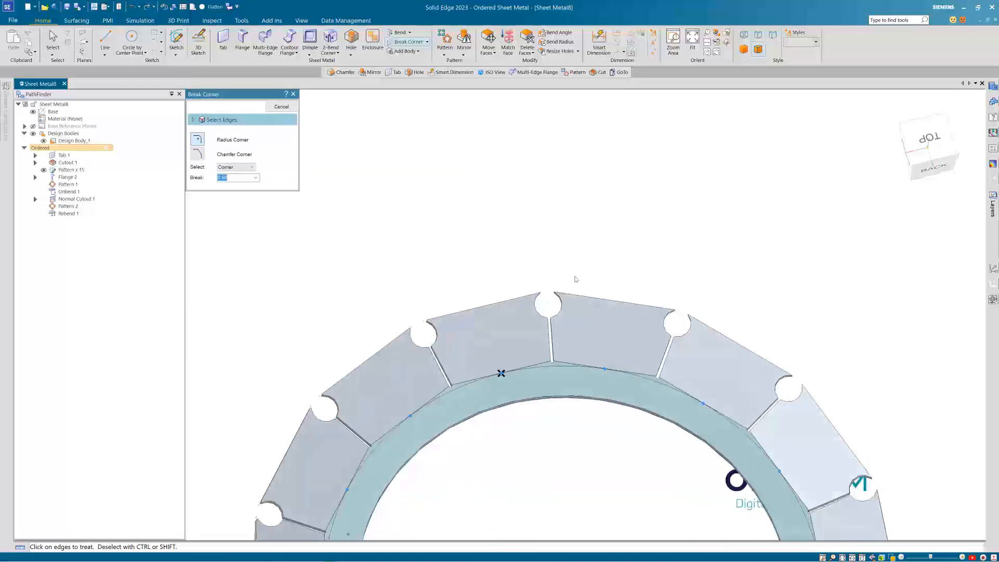
{"action": "left_click_drag", "start_coordinate": [516, 273], "coordinate": [697, 306]}
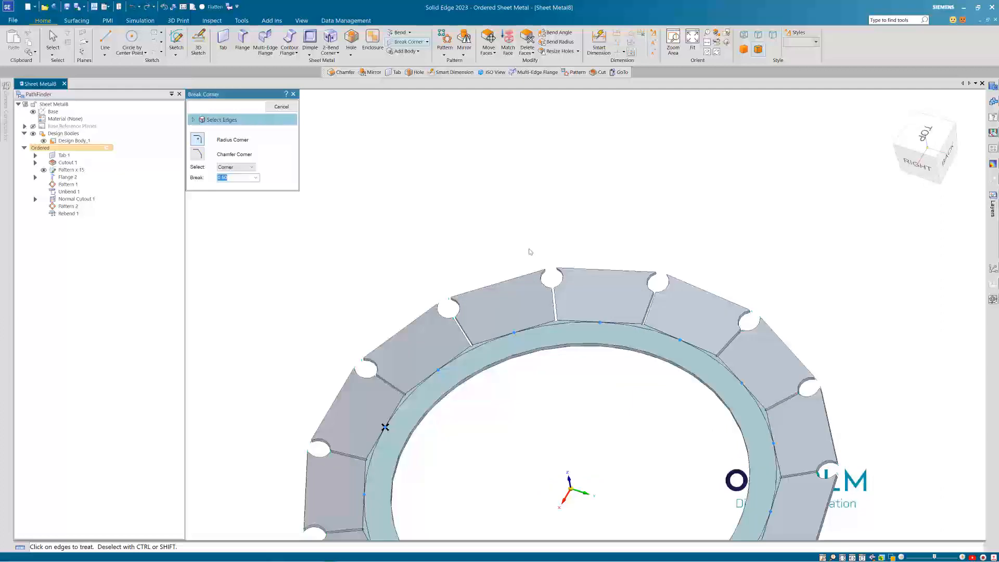
{"action": "left_click_drag", "start_coordinate": [520, 249], "coordinate": [689, 292]}
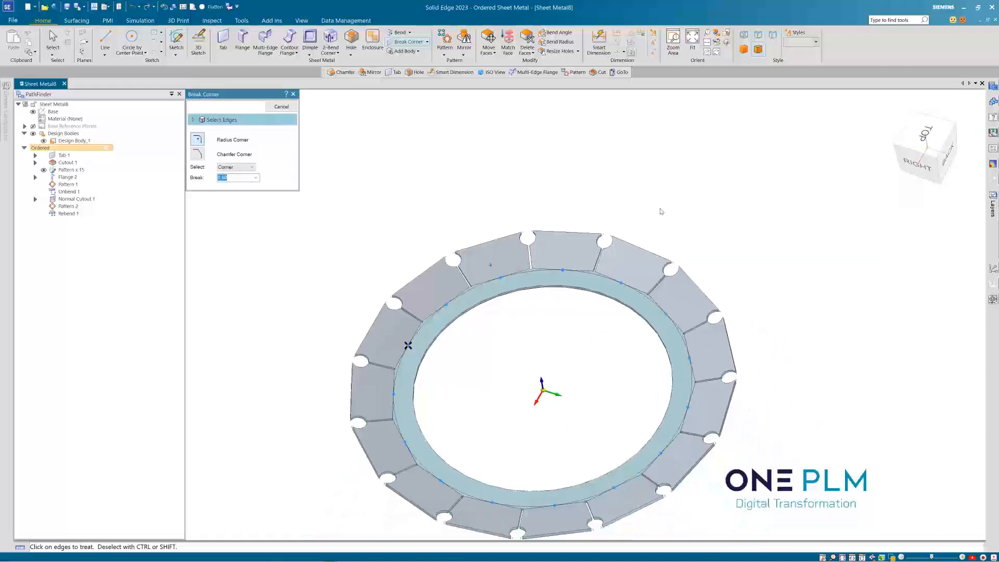
{"action": "right_click", "coordinate": [678, 203]}
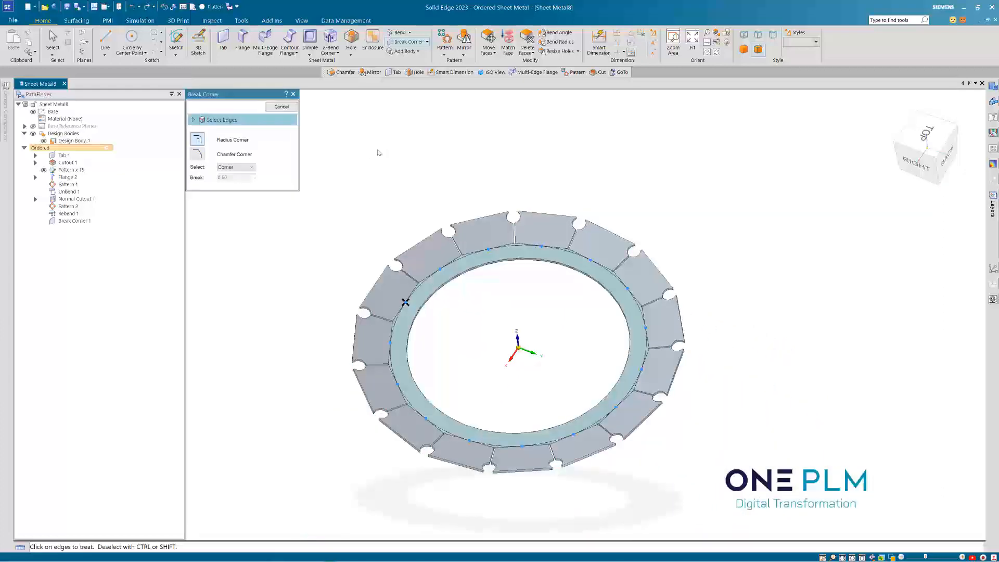
{"action": "left_click", "coordinate": [283, 107]}
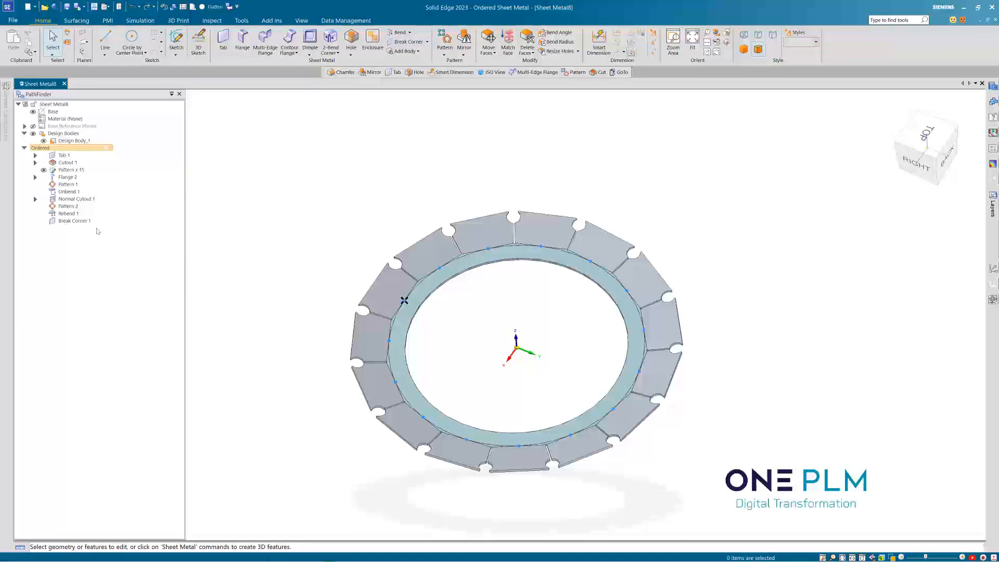
- Hide the Pattern x 15 circular pattern sketch
{"action": "mouse_move", "coordinate": [382, 166]}
{"action": "middle_mouse_down"}
{"action": "mouse_move", "coordinate": [388, 156]}
{"action": "mouse_move", "coordinate": [373, 155]}
{"action": "middle_mouse_up"}
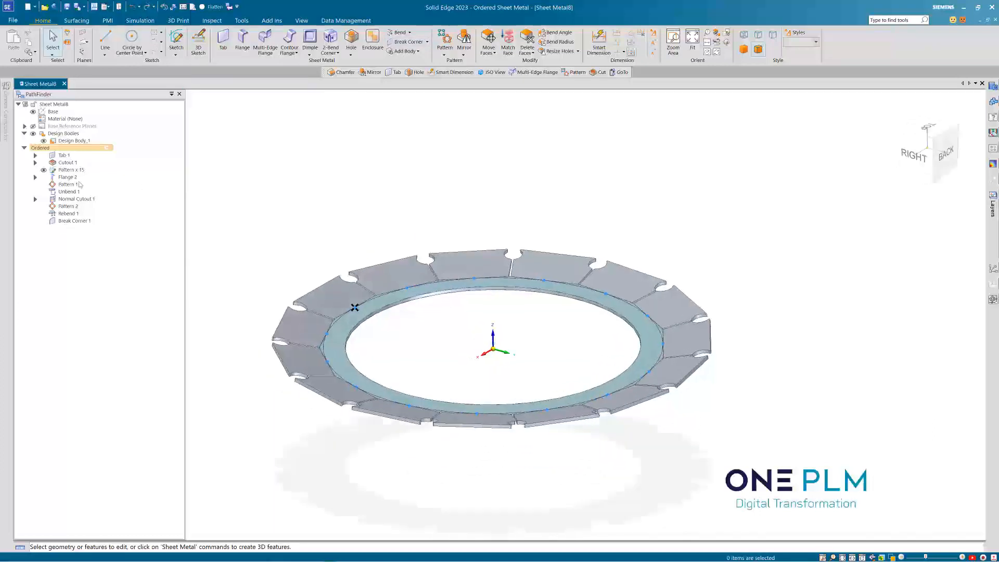
{"action": "left_click", "coordinate": [44, 170]}
{"action": "middle_click_drag", "start_coordinate": [494, 173], "coordinate": [245, 57]}
{"action": "scroll", "coordinate": [630, 233], "scroll_direction": "up", "scroll_amount": 8}
{"action": "scroll", "coordinate": [647, 220], "scroll_direction": "down", "scroll_amount": 6}
{"action": "scroll", "coordinate": [650, 224], "scroll_direction": "down", "scroll_amount": 3}
- Create a flat pattern of the ring by selecting a flat face and a straight bend edge for the x-axis and origin
{"action": "left_click", "coordinate": [241, 20]}
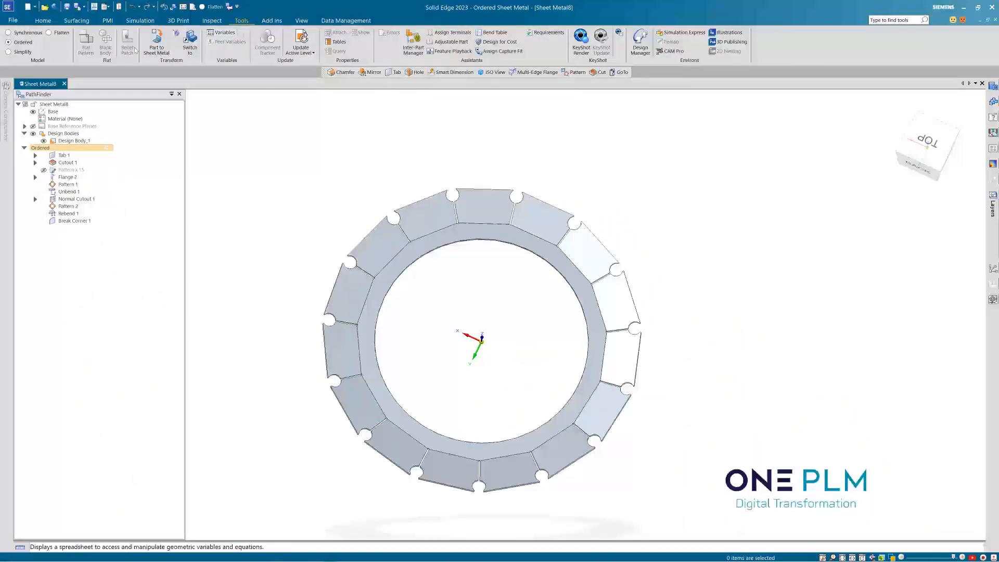
{"action": "left_click", "coordinate": [60, 33]}
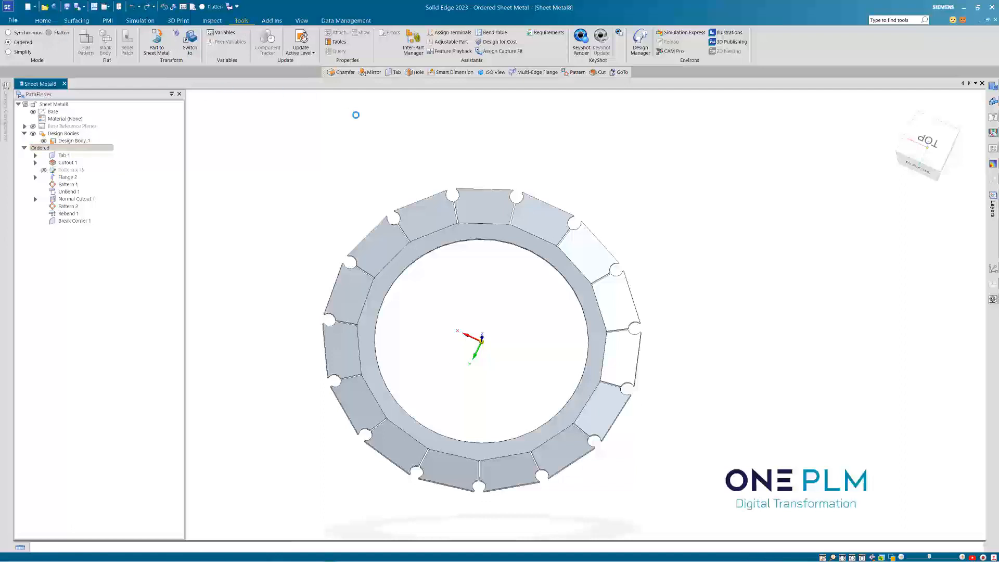
{"action": "left_click", "coordinate": [529, 244]}
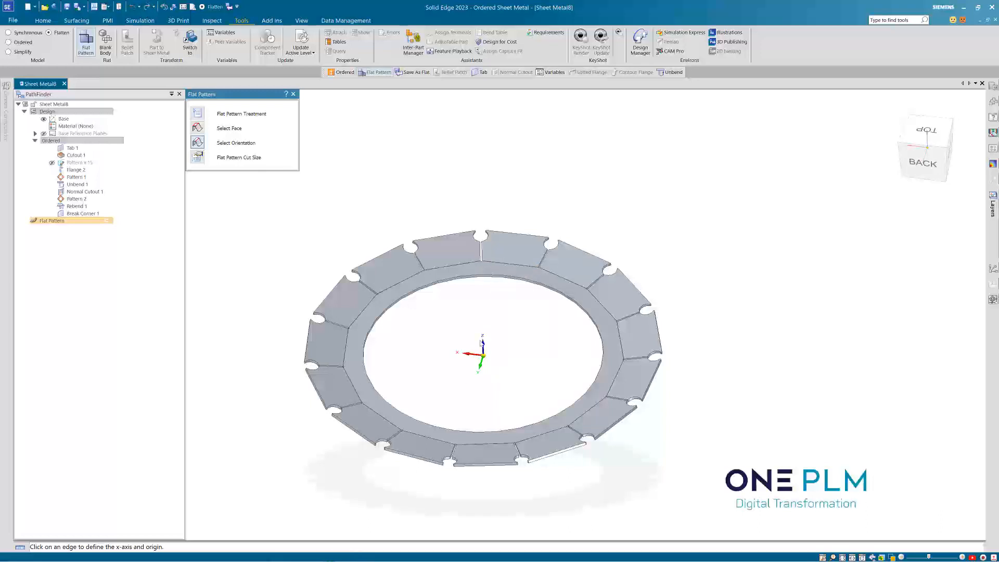
{"action": "left_click", "coordinate": [527, 268]}
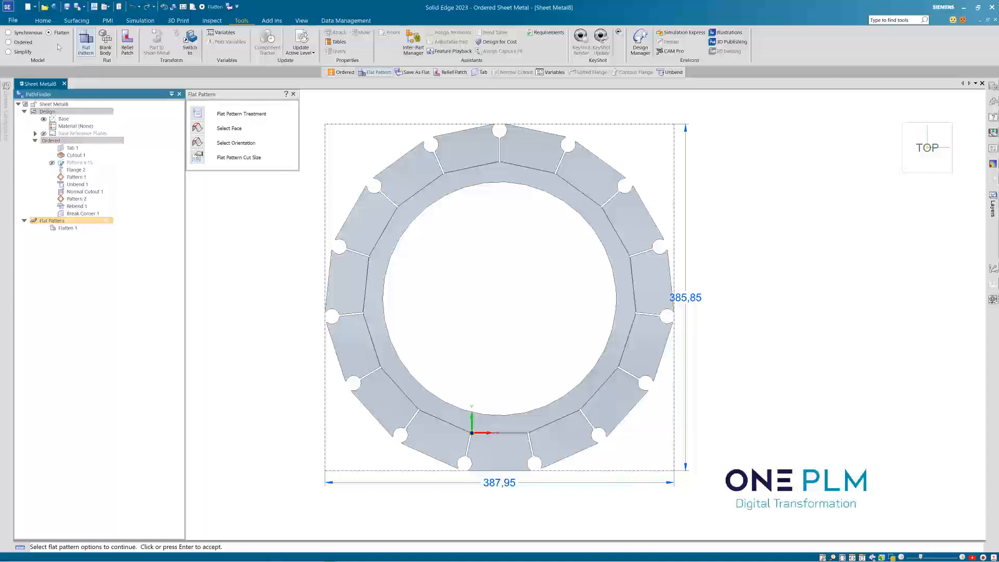
{"action": "left_click", "coordinate": [232, 264]}
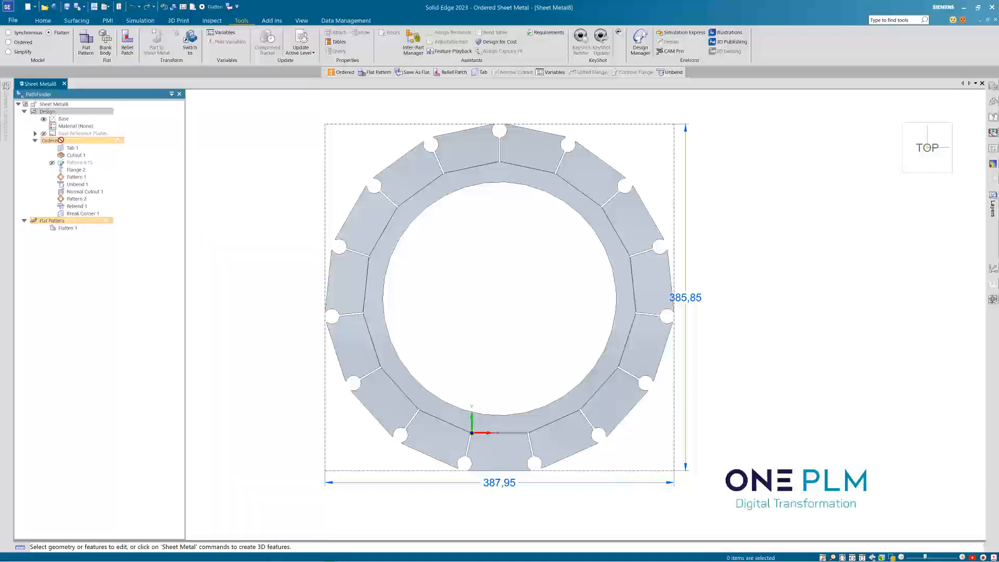
- Return to the ordered model and suppress the Break Corner feature
{"action": "double_click", "coordinate": [94, 144]}
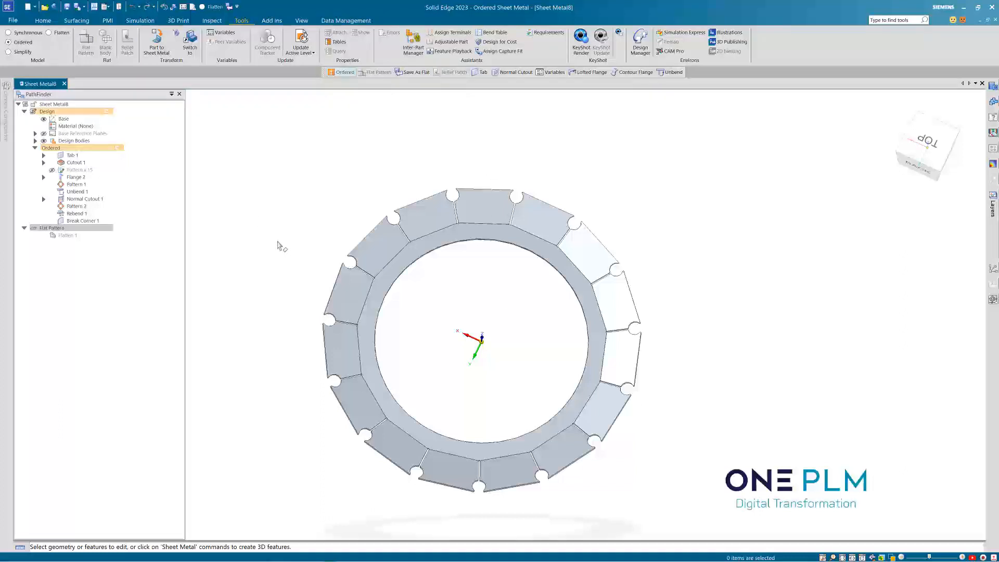
{"action": "right_click", "coordinate": [86, 221]}
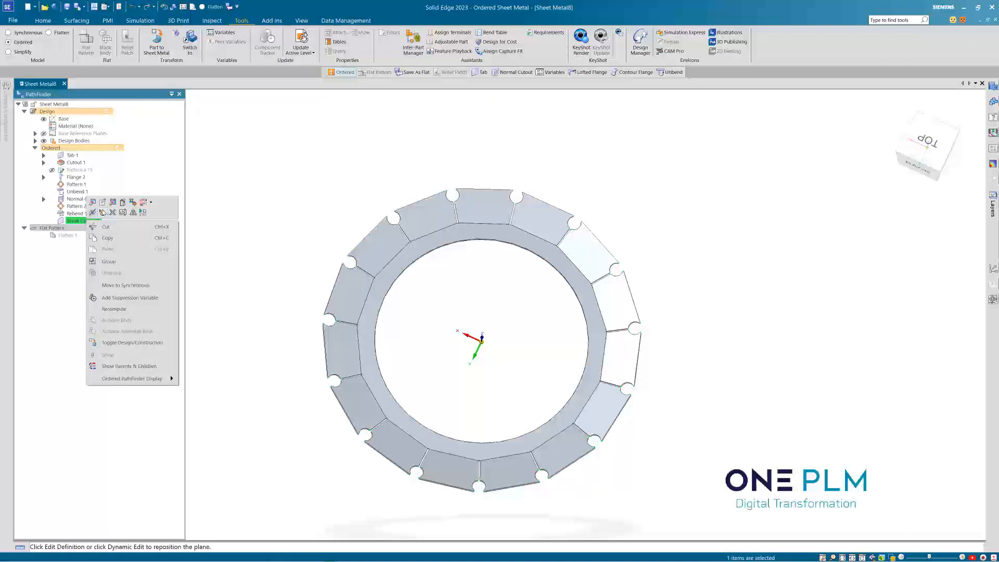
{"action": "left_click", "coordinate": [103, 213]}
{"action": "left_click", "coordinate": [364, 216]}
{"action": "scroll", "coordinate": [371, 216], "scroll_direction": "up", "scroll_amount": 5}
{"action": "scroll", "coordinate": [473, 222], "scroll_direction": "down", "scroll_amount": 6}
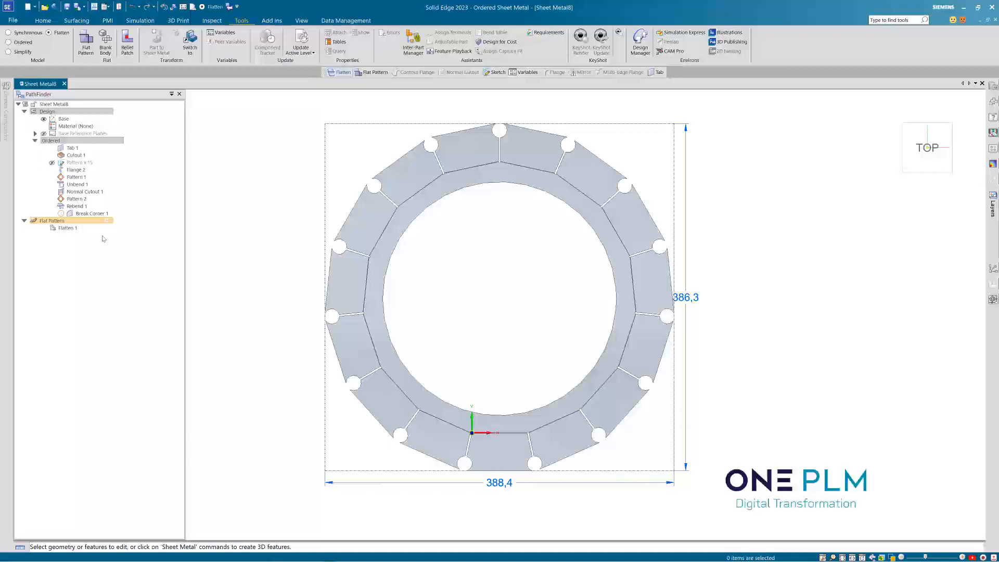
- Edit the flat pattern's definition, setting its outside corner treatment to Radius with a value of 0.50, and finish
{"action": "left_click", "coordinate": [70, 229]}
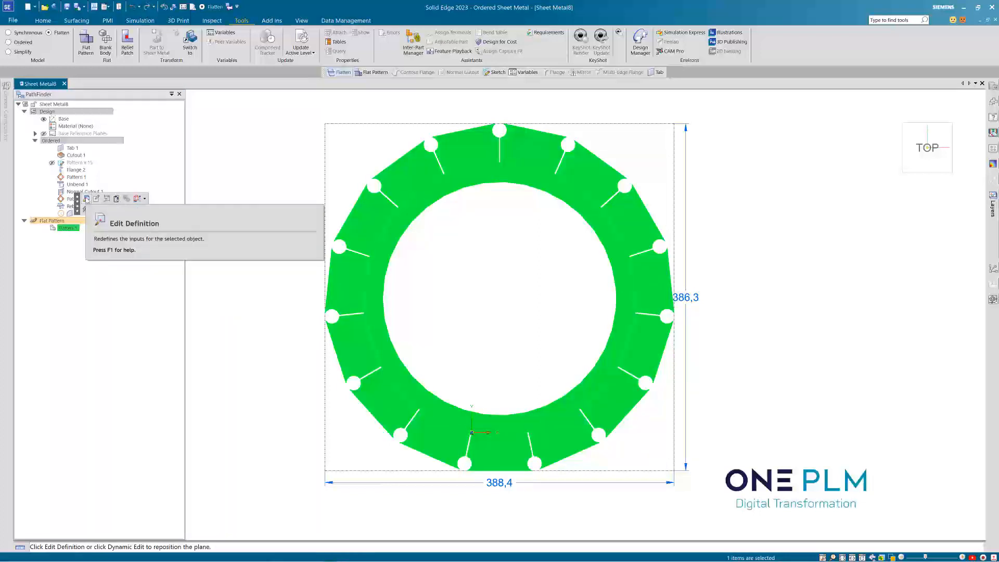
{"action": "left_click", "coordinate": [232, 242]}
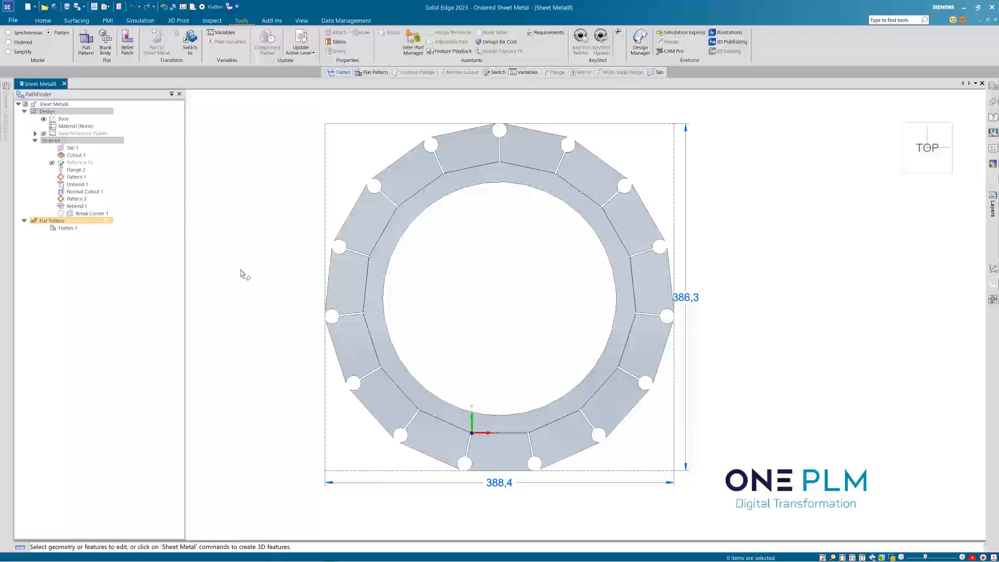
{"action": "left_click", "coordinate": [67, 229]}
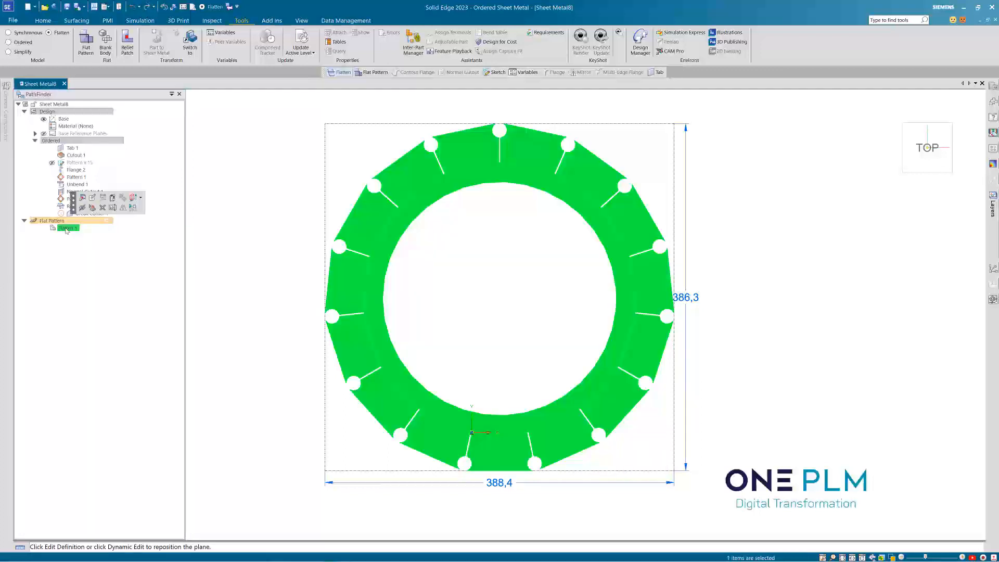
{"action": "left_click", "coordinate": [123, 209]}
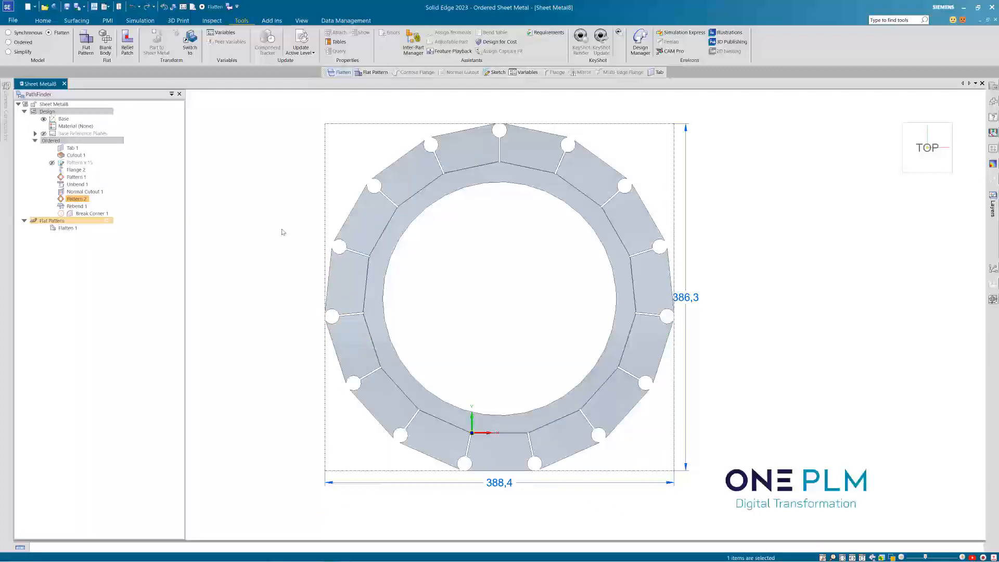
{"action": "left_click", "coordinate": [197, 114]}
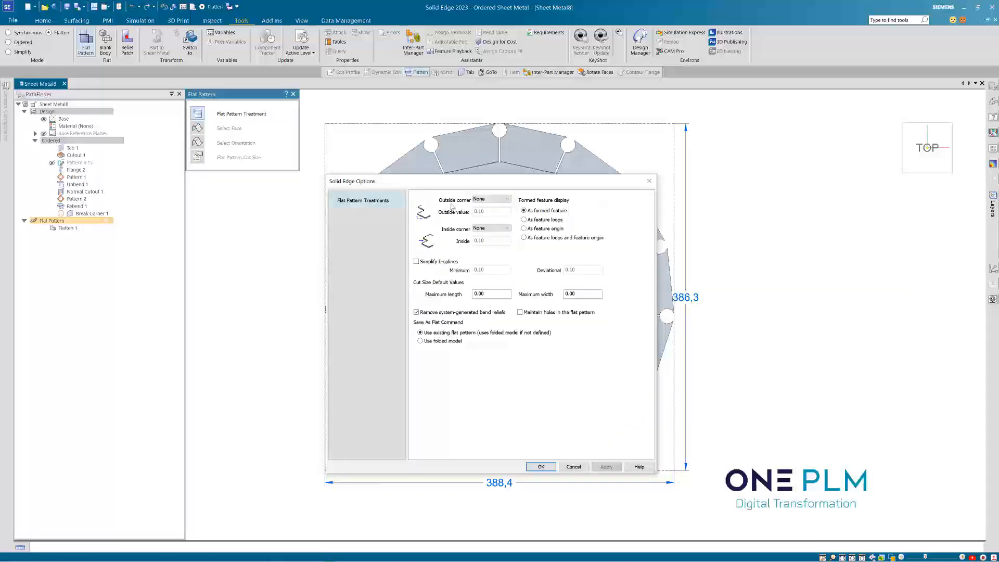
{"action": "left_click", "coordinate": [489, 200]}
{"action": "left_click", "coordinate": [487, 212]}
{"action": "left_click", "coordinate": [606, 467]}
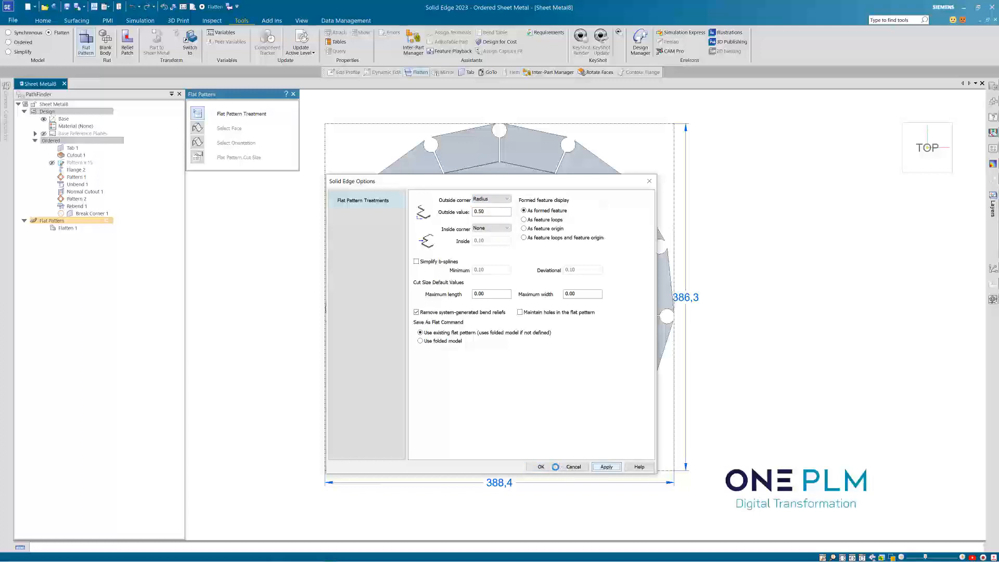
{"action": "left_click", "coordinate": [540, 466]}
{"action": "scroll", "coordinate": [436, 157], "scroll_direction": "up", "scroll_amount": 5}
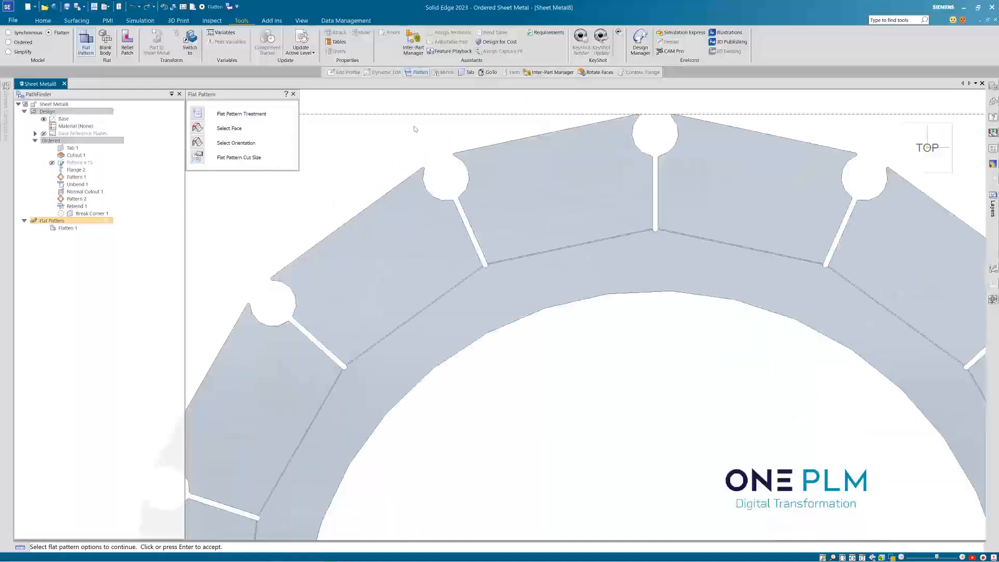
{"action": "scroll", "coordinate": [436, 157], "scroll_direction": "down", "scroll_amount": 8}
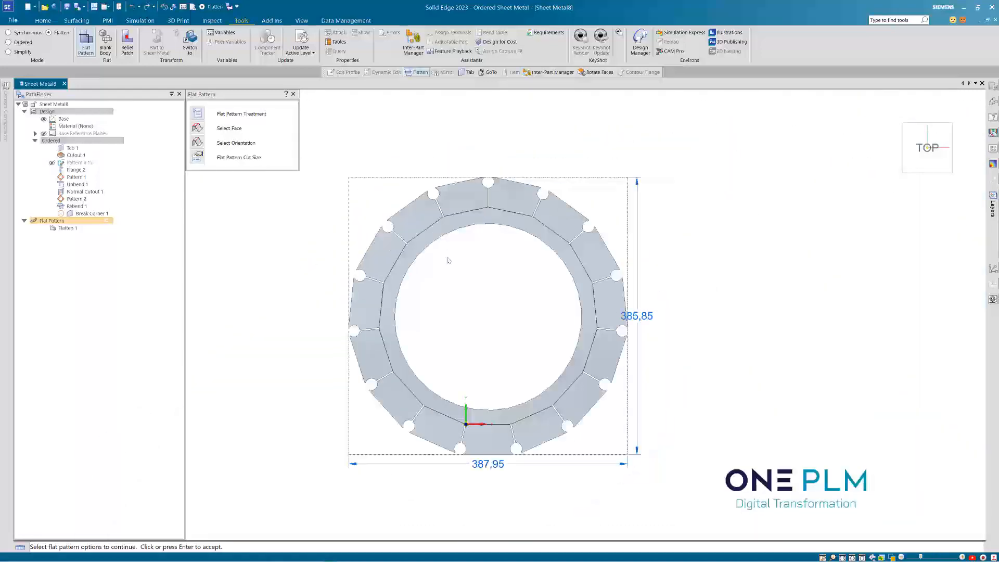
{"action": "scroll", "coordinate": [460, 297], "scroll_direction": "up", "scroll_amount": 1}
{"action": "left_click", "coordinate": [68, 228]}
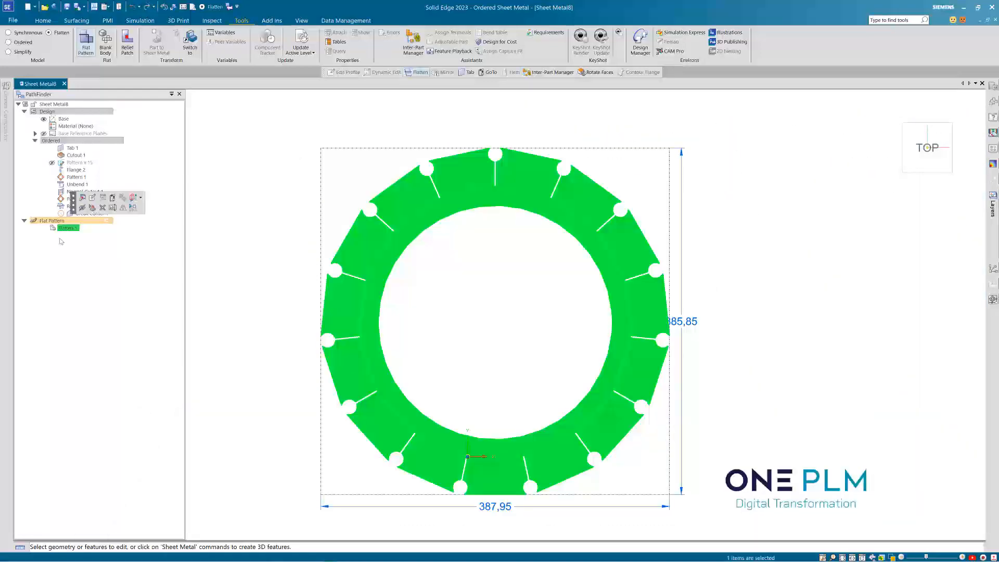
{"action": "left_click", "coordinate": [458, 306]}
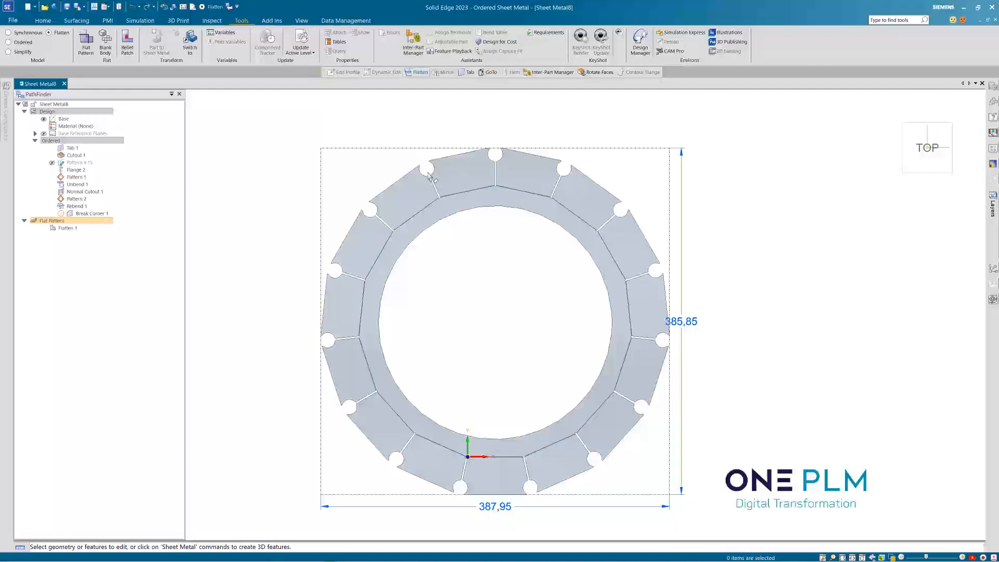
- Return to the ordered model and unsuppress the Break Corner feature
{"action": "left_click", "coordinate": [74, 149]}
{"action": "scroll", "coordinate": [498, 207], "scroll_direction": "up", "scroll_amount": 5}
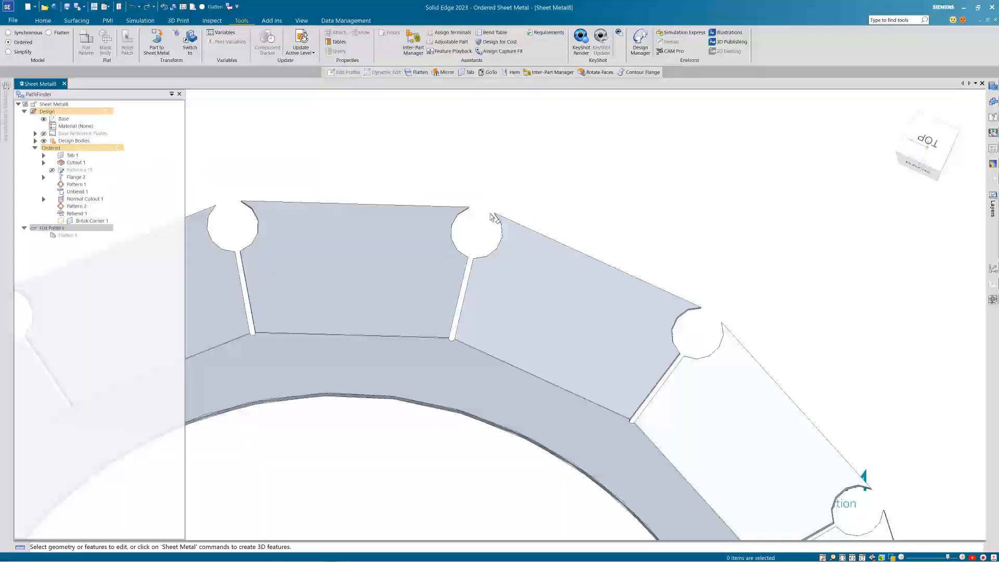
{"action": "scroll", "coordinate": [513, 216], "scroll_direction": "down", "scroll_amount": 3}
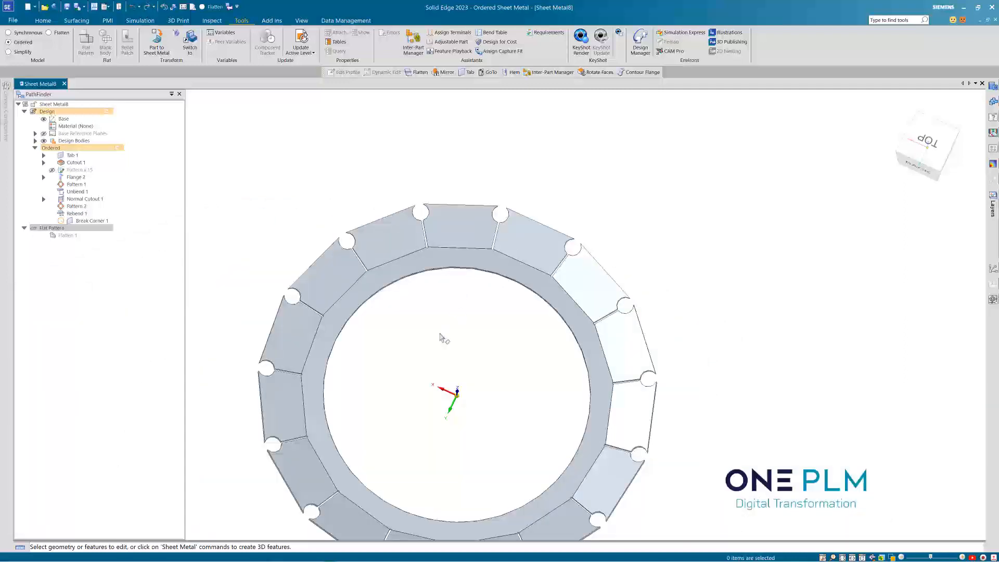
{"action": "right_click", "coordinate": [73, 221]}
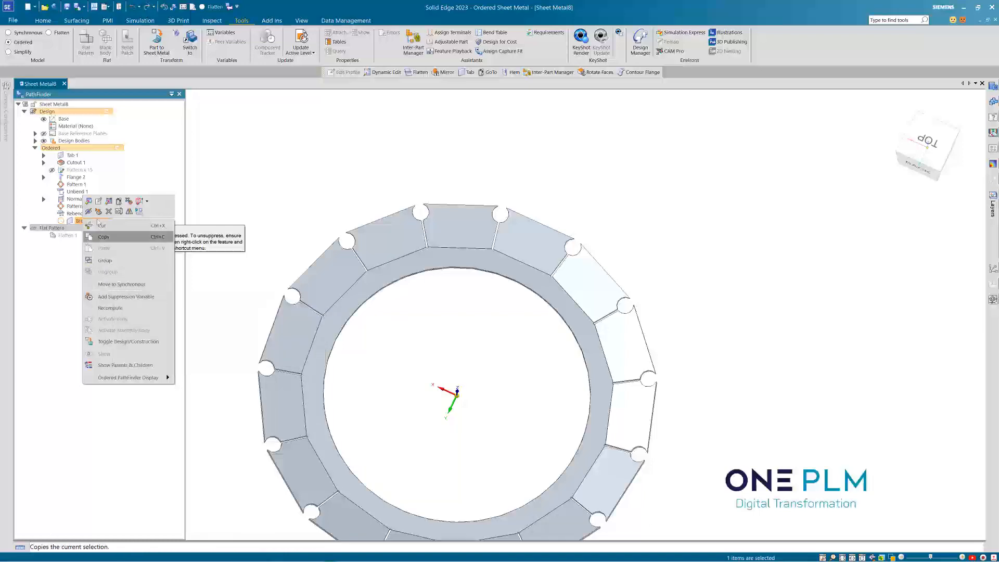
{"action": "left_click", "coordinate": [99, 212]}
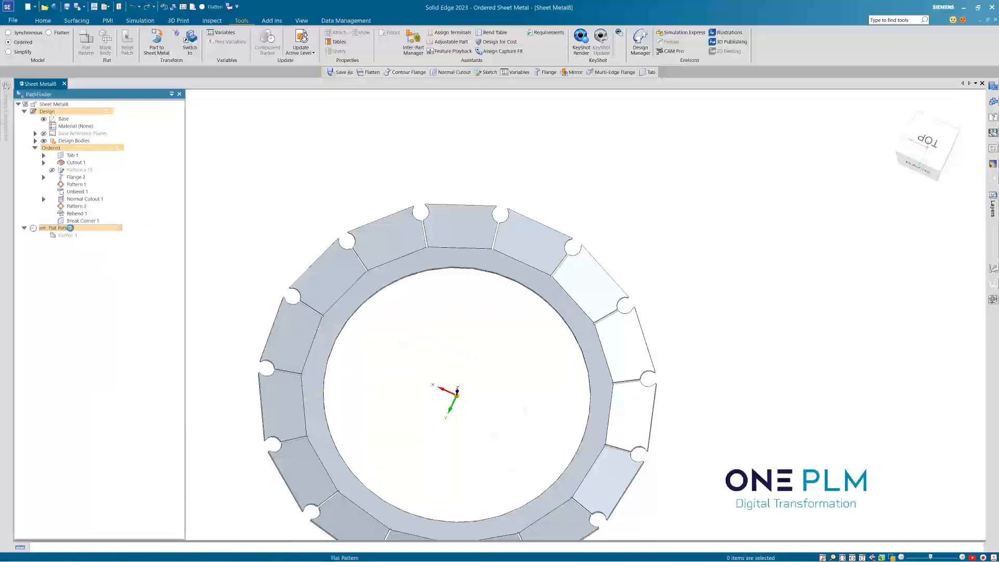
- Examine the updated flat pattern from an angle and switch back to the ordered model
{"action": "left_click", "coordinate": [68, 228]}
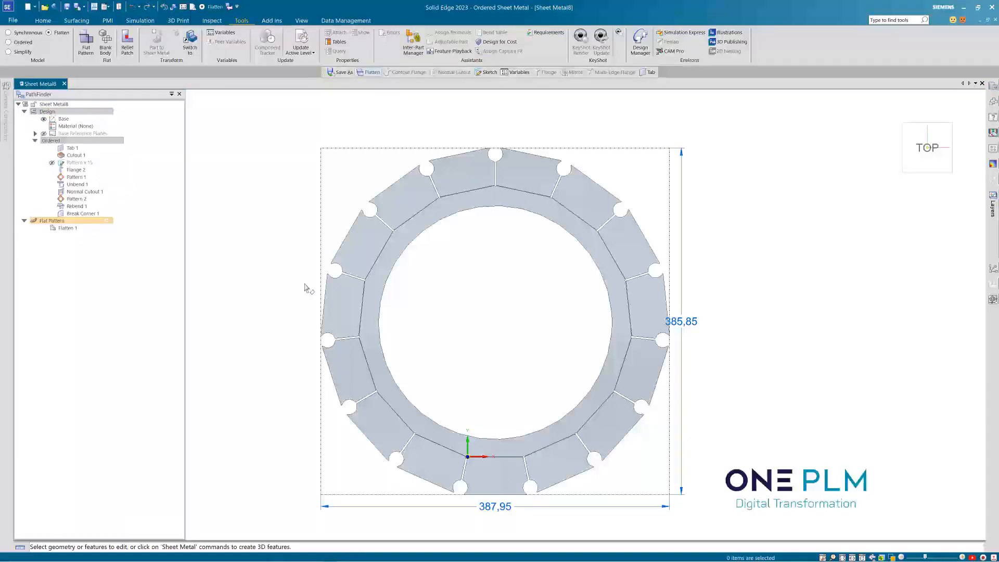
{"action": "middle_click_drag", "start_coordinate": [501, 346], "coordinate": [129, 142]}
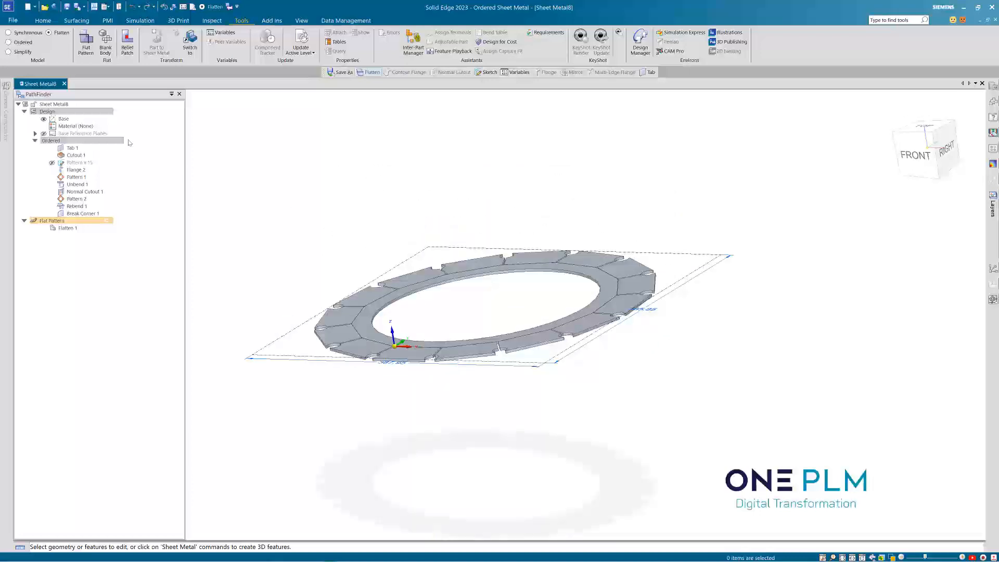
{"action": "left_click", "coordinate": [129, 142]}
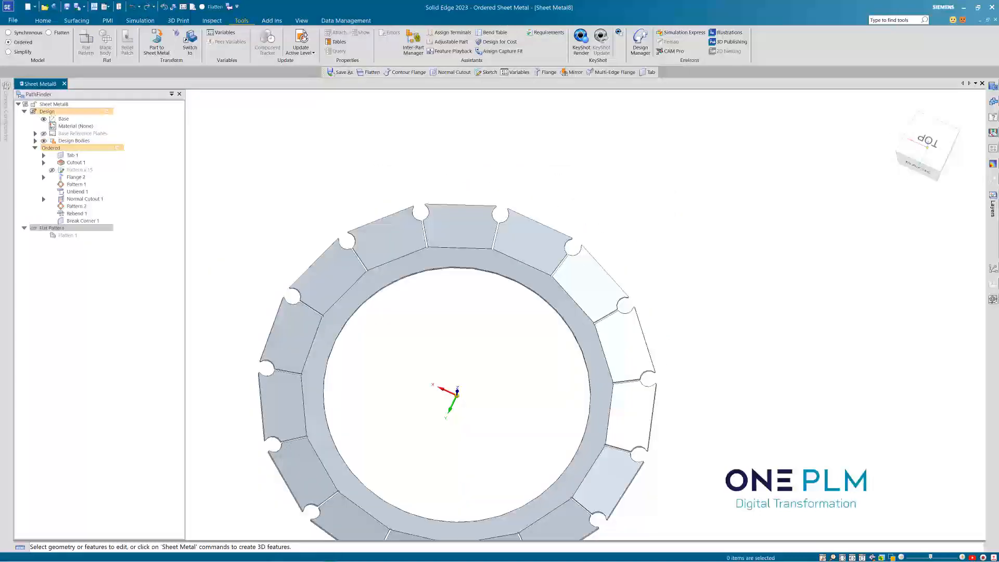
- Assign the material Stainless Steel, 316 from the Steel metals group to the sheet metal ring
{"action": "double_click", "coordinate": [73, 126]}
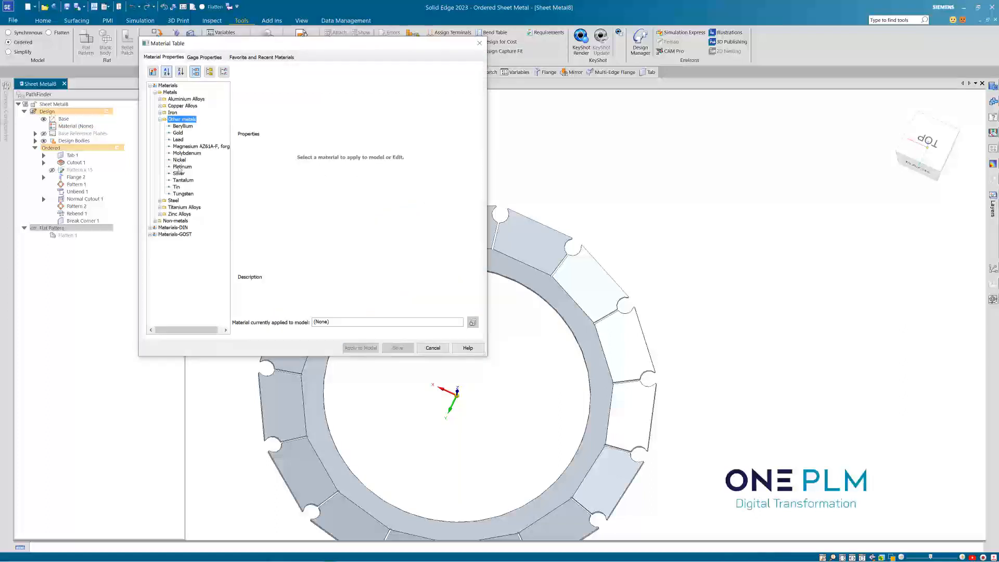
{"action": "left_click", "coordinate": [160, 120]}
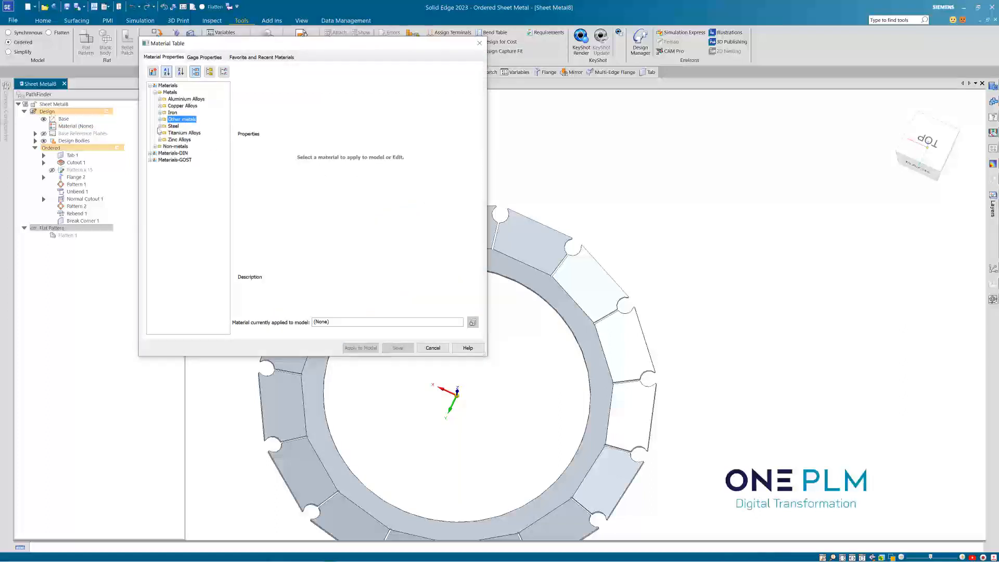
{"action": "left_click", "coordinate": [161, 127]}
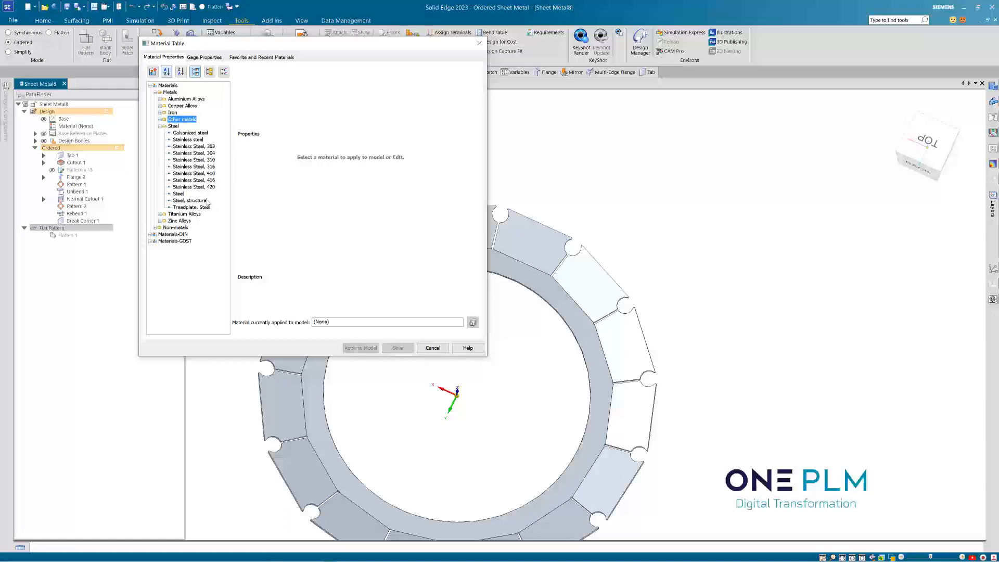
{"action": "left_click", "coordinate": [194, 167]}
{"action": "left_click", "coordinate": [360, 348]}
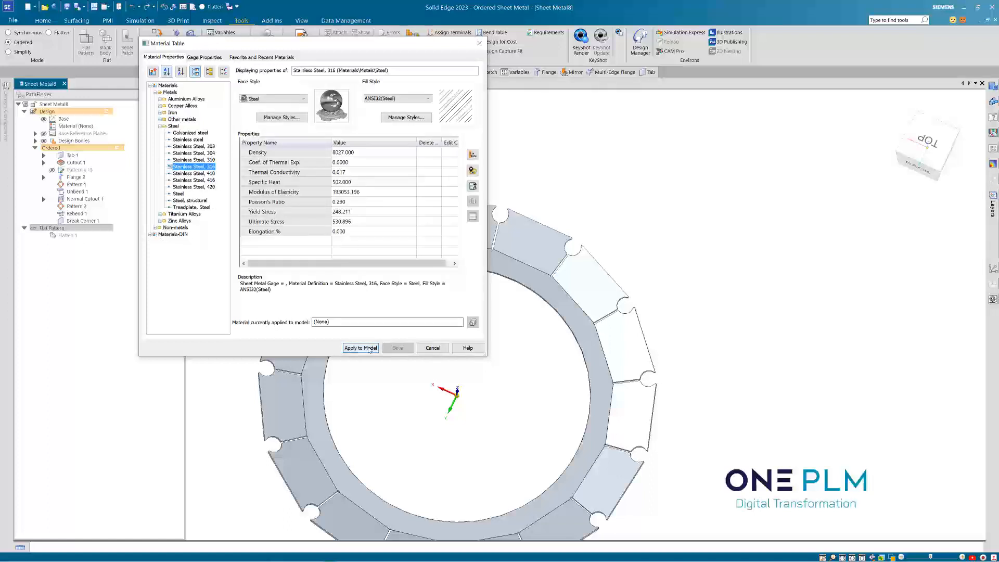
- Save the part as a new document, assigning its filename, location, document number and revision number automatically
{"action": "middle_click_drag", "start_coordinate": [553, 175], "coordinate": [566, 153]}
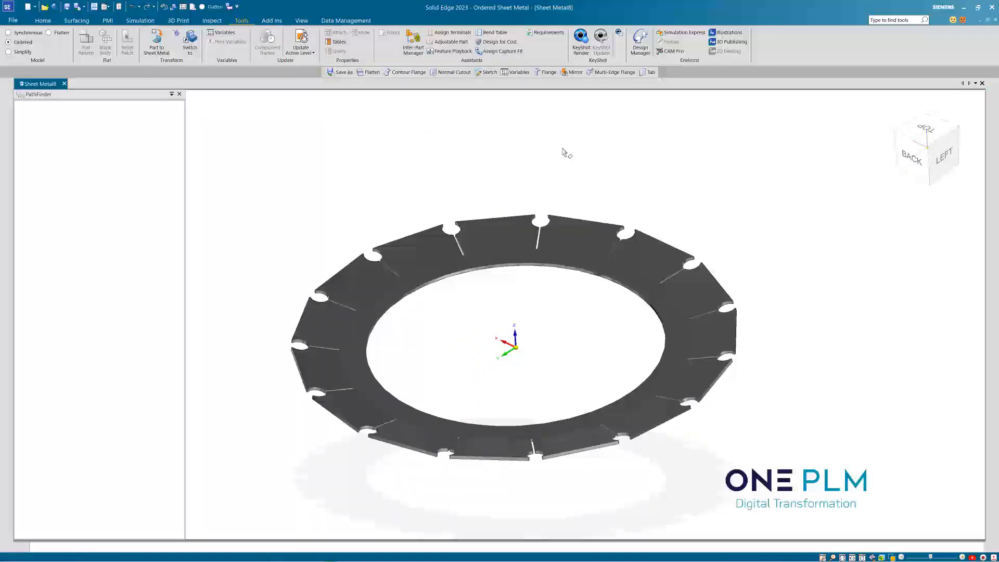
{"action": "left_click", "coordinate": [344, 229]}
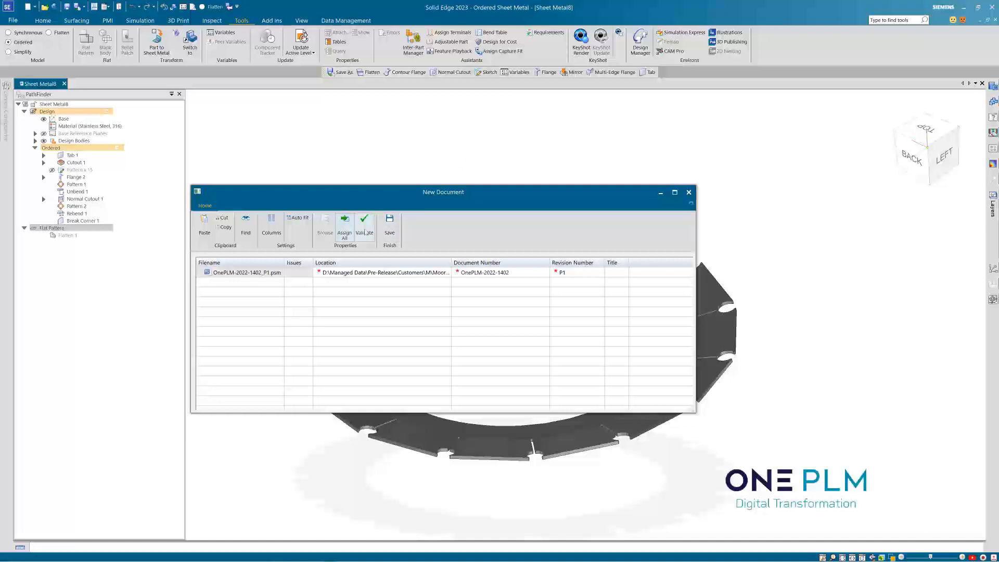
{"action": "left_click", "coordinate": [389, 224]}
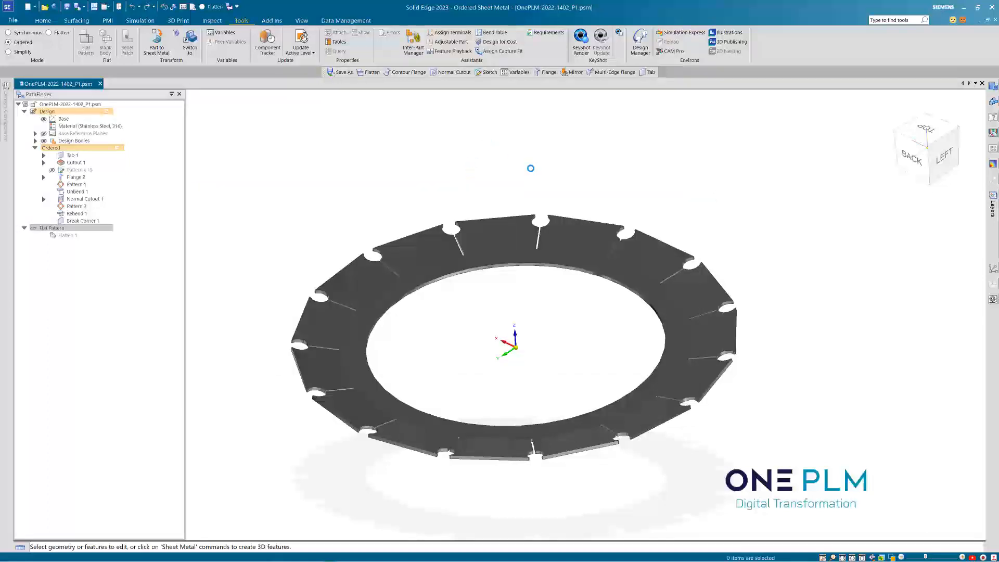
{"action": "middle_click_drag", "start_coordinate": [530, 168], "coordinate": [636, 162]}
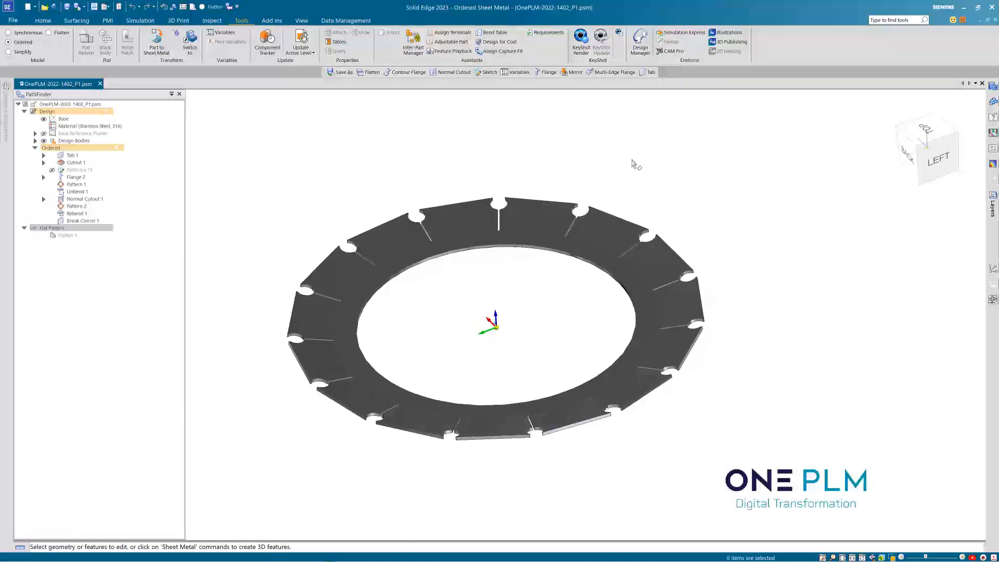